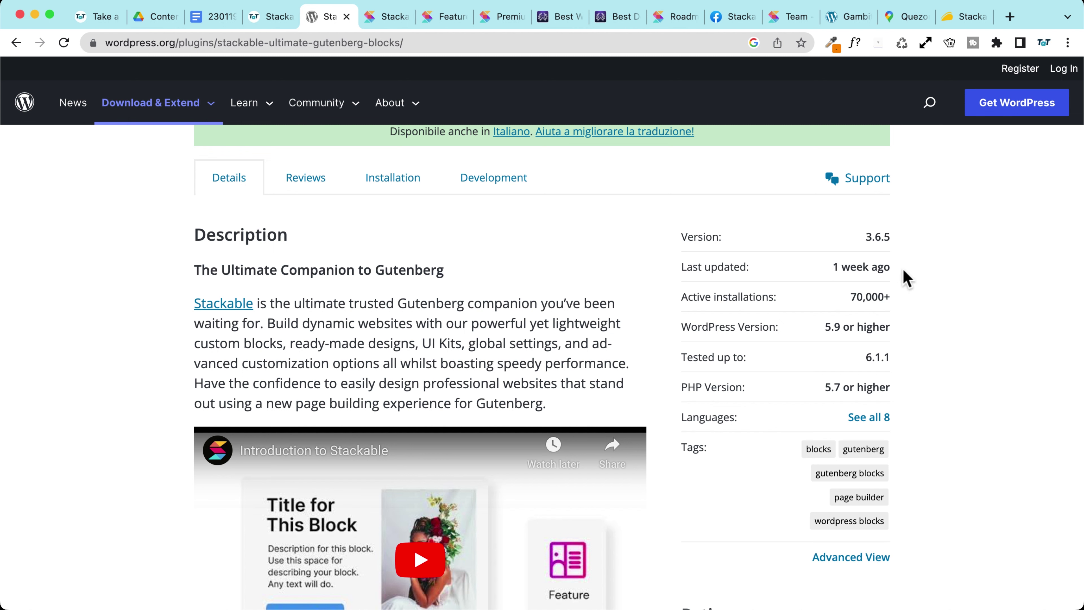
Switch from the WordPress plugin listing to Stackable's website and bring up the start of its features page
scroll(94, 286, "up", 10)
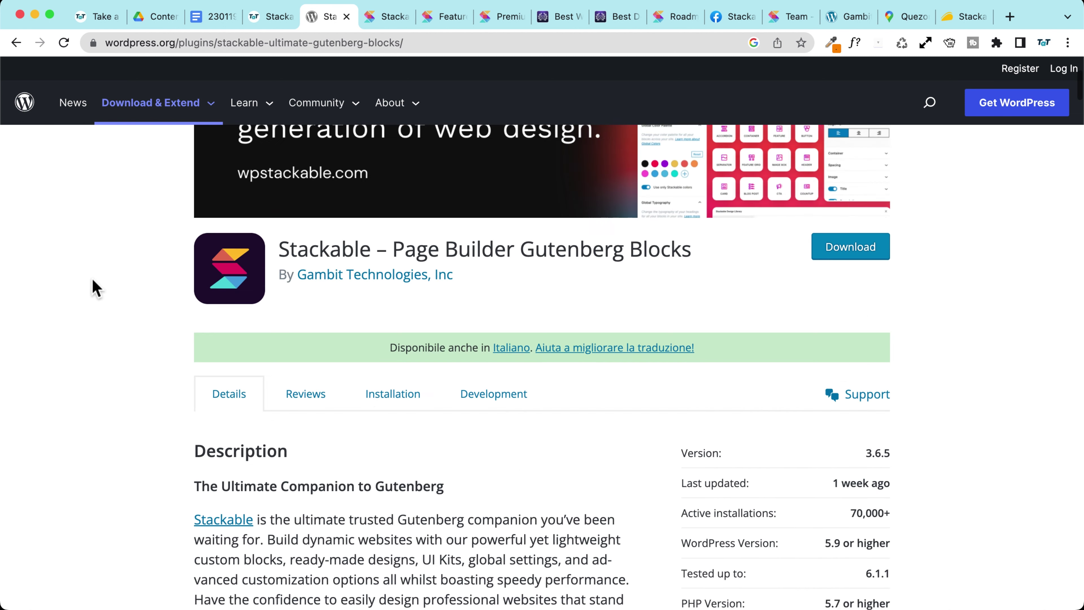
left_click(389, 17)
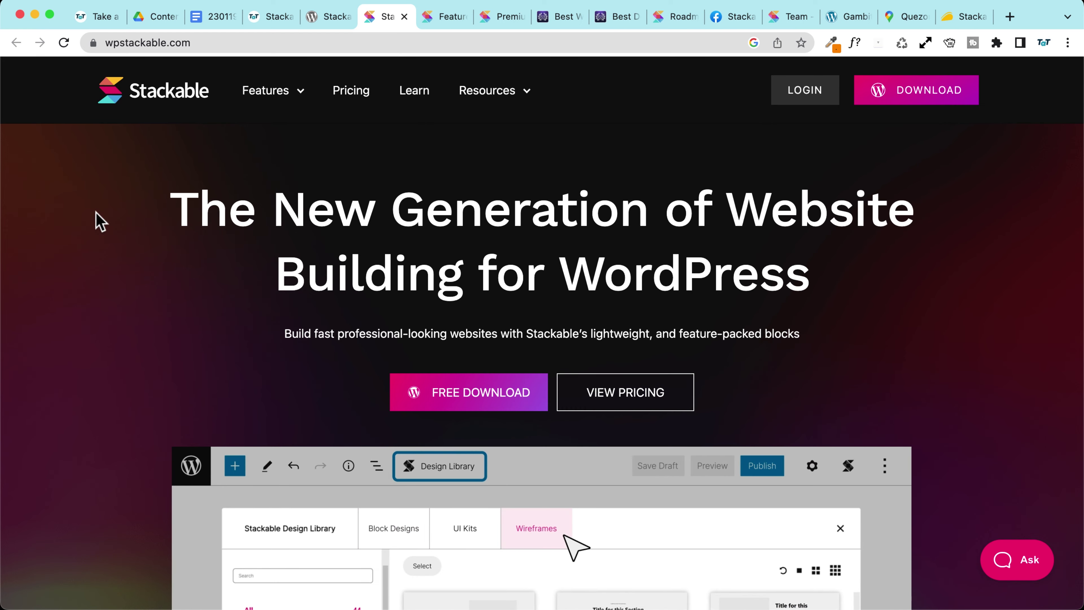
key("ctrl+Tab")
scroll(96, 216, "up", 15)
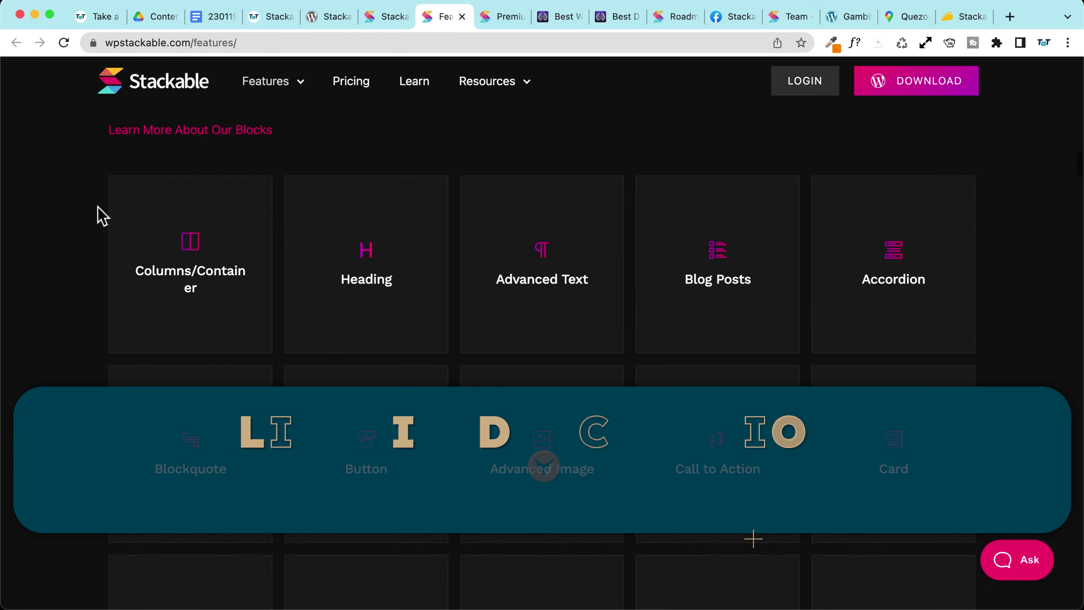
mouse_move(268, 102)
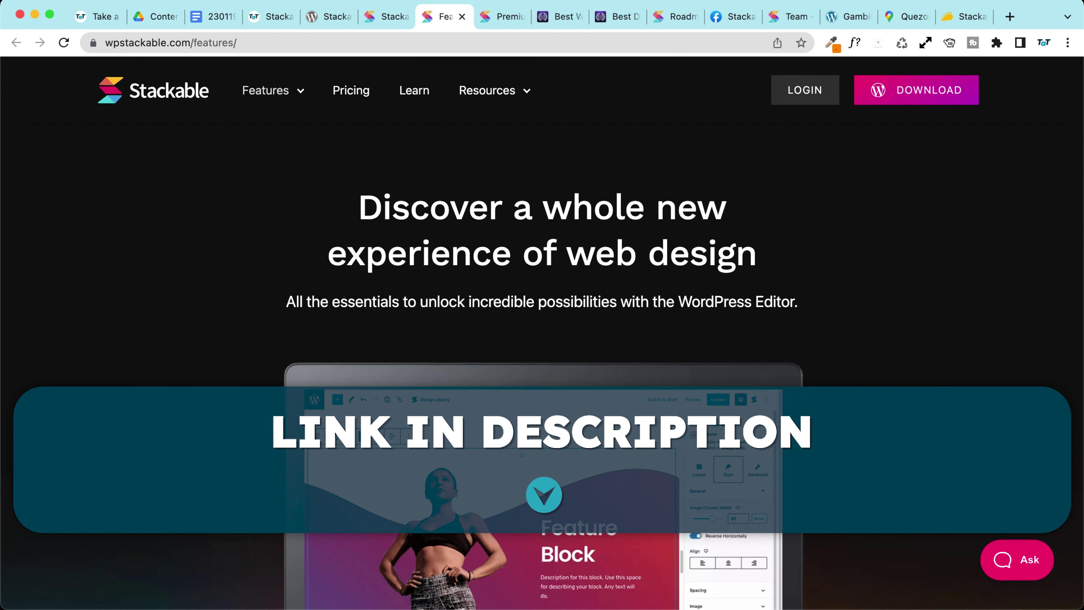
Examine the feature overview cards and the grid of custom blocks on Stackable's features page
scroll(90, 429, "down", 15)
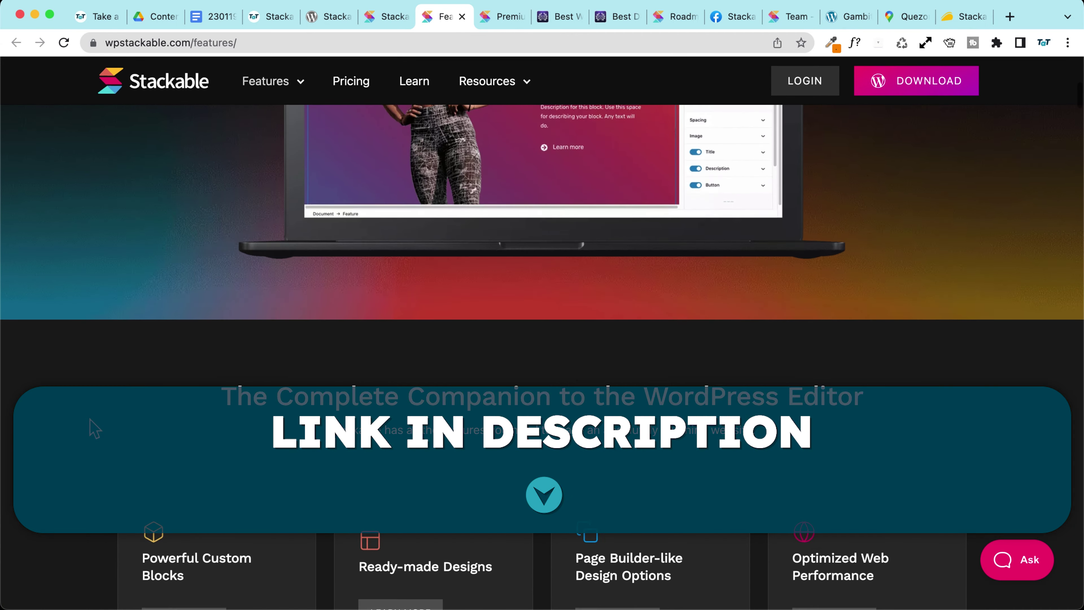
scroll(92, 428, "down", 5)
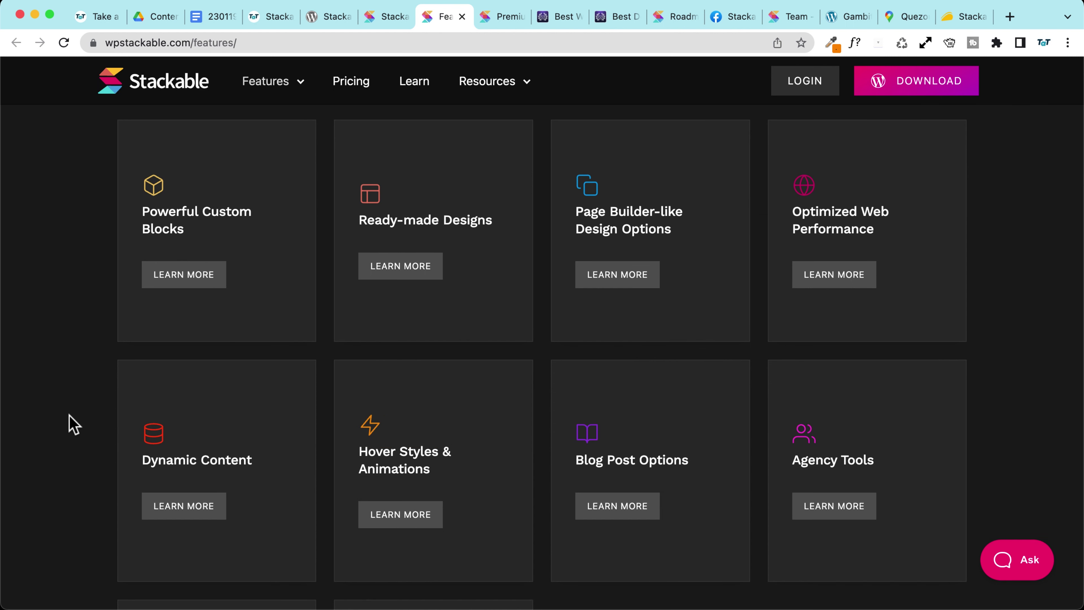
scroll(74, 424, "down", 15)
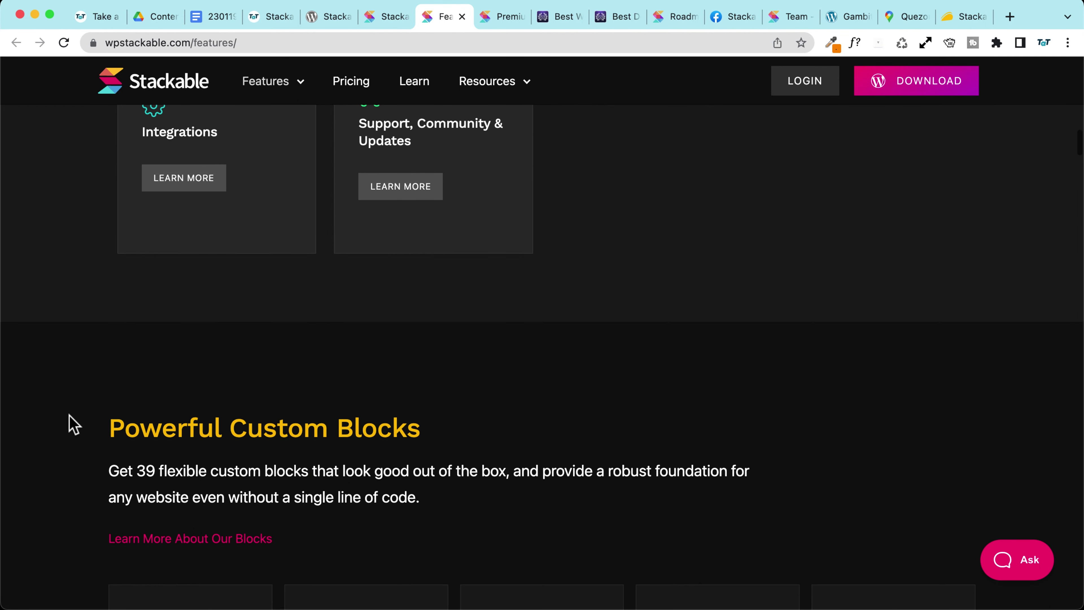
scroll(73, 425, "down", 7)
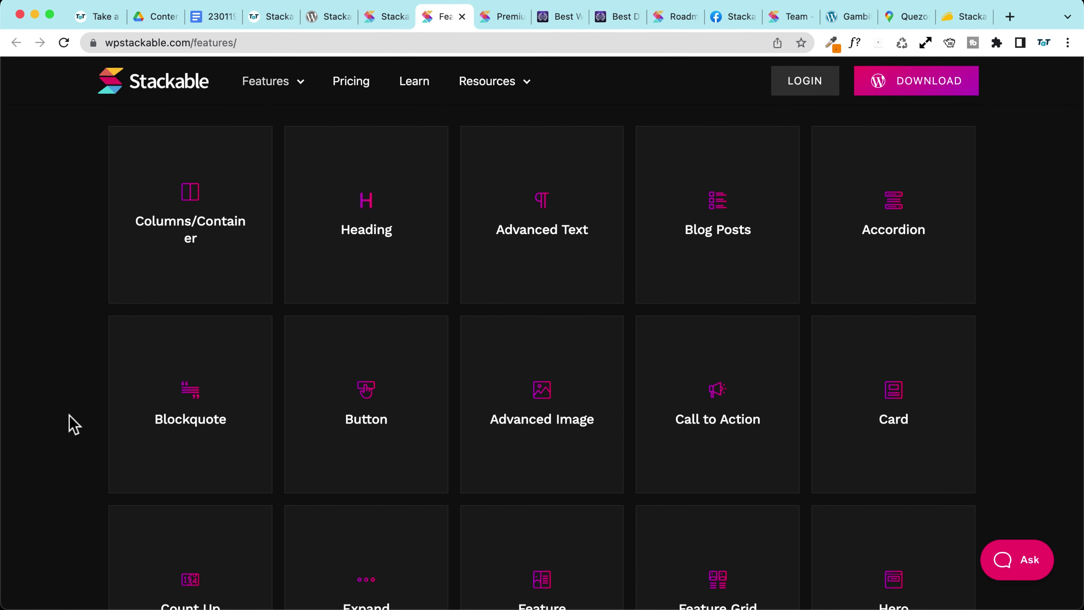
scroll(74, 425, "down", 1)
scroll(73, 425, "down", 20)
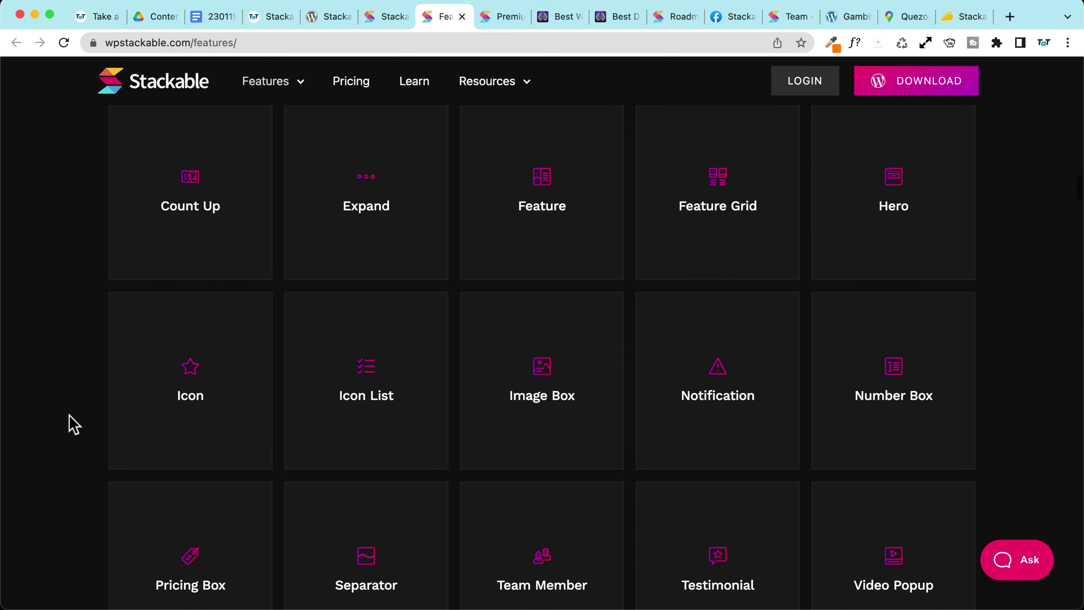
scroll(71, 424, "up", 11)
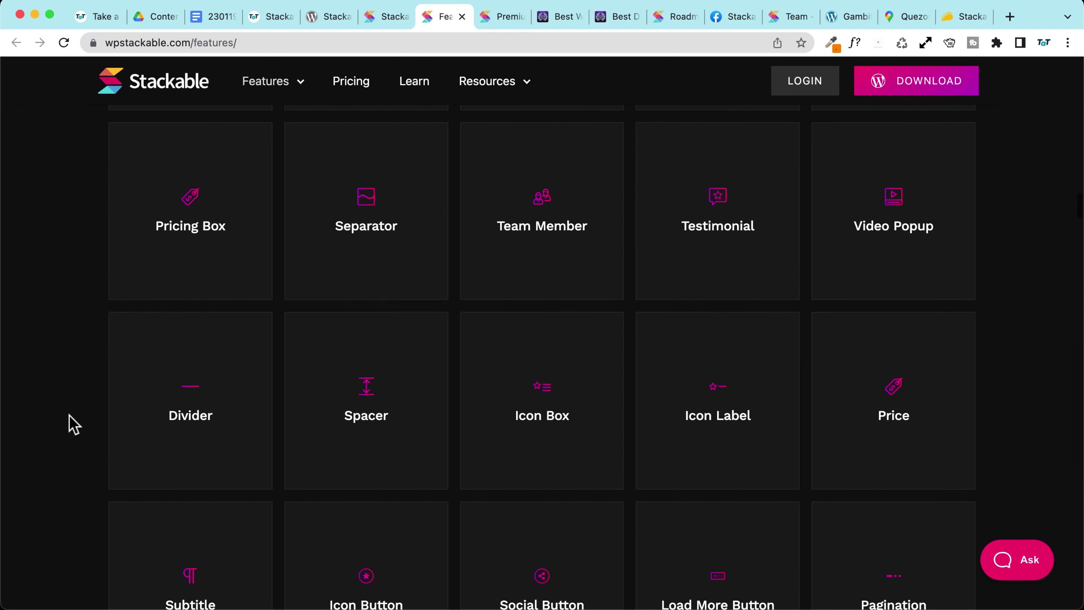
Read the Ready-made Designs section and the start of the Page Builder-like Design options section
scroll(72, 300, "down", 20)
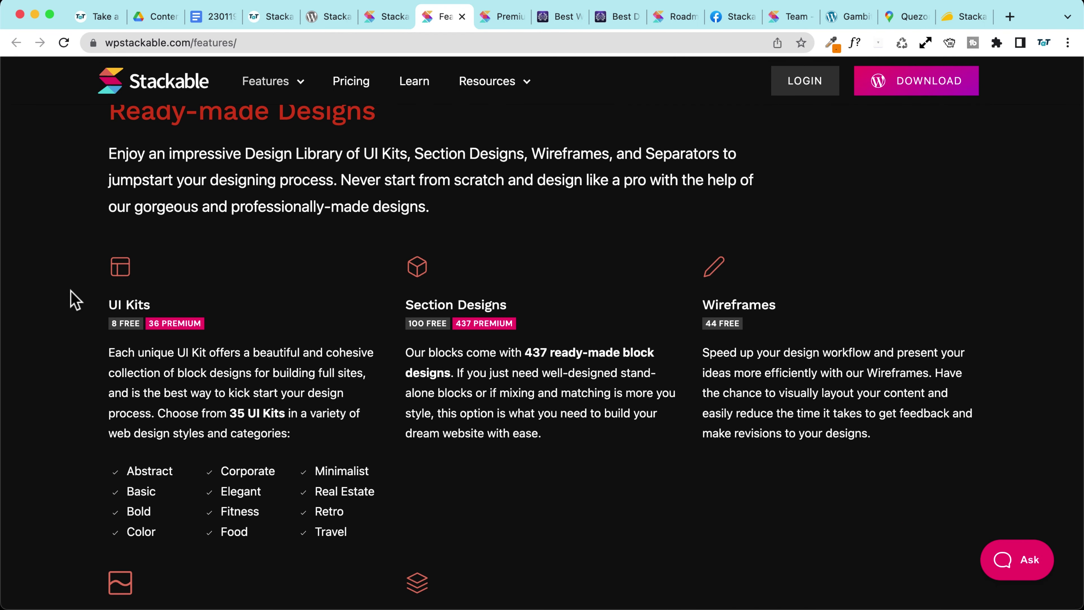
scroll(342, 345, "down", 2)
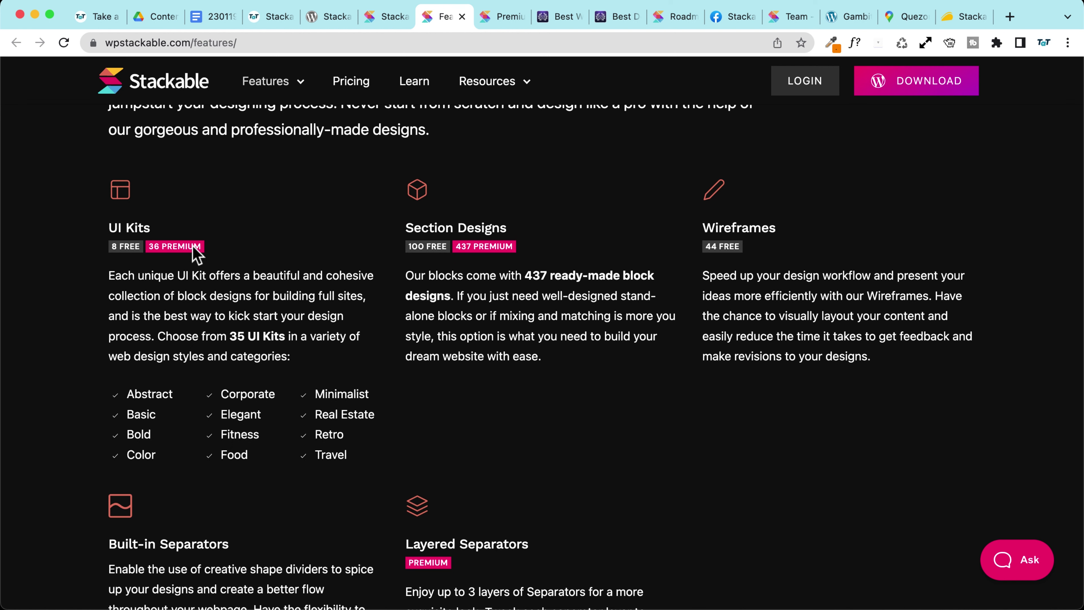
scroll(102, 334, "down", 6)
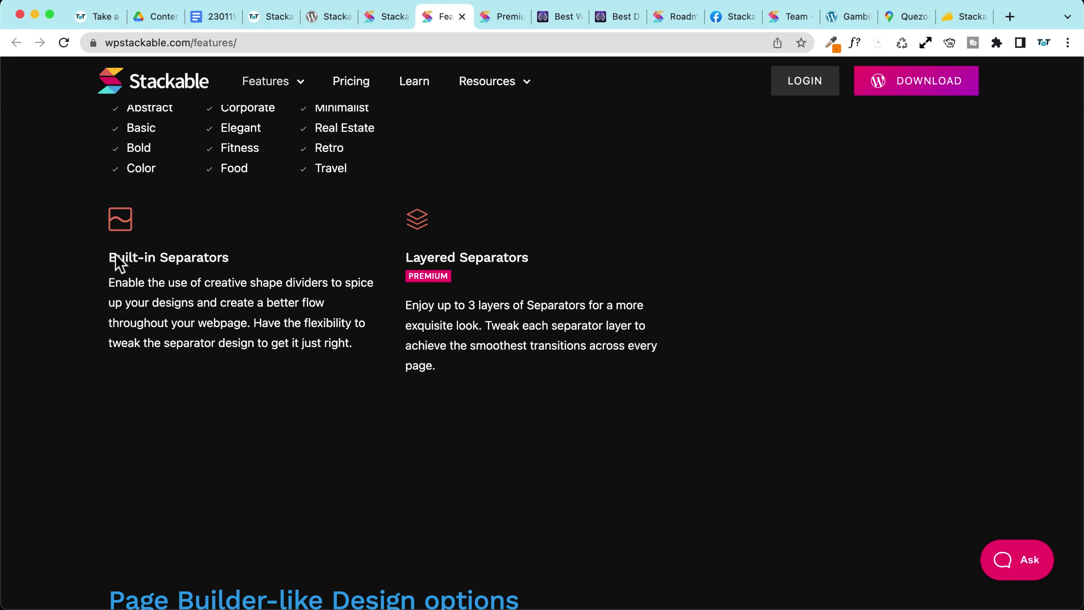
scroll(81, 271, "down", 10)
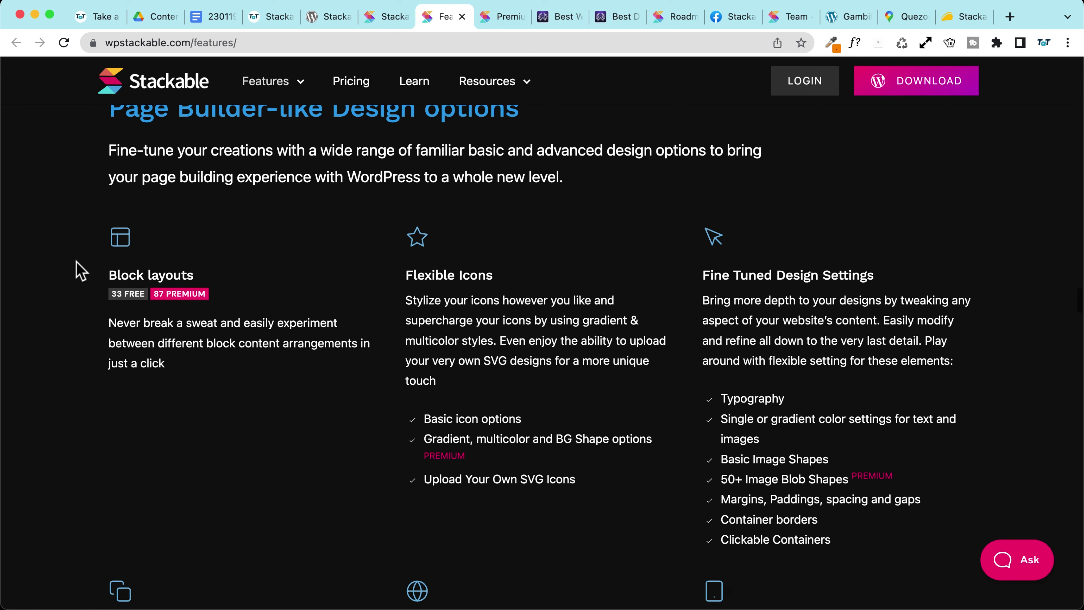
Open Stackable's premium pricing page and highlight the site allowance of the Agency plan
left_click(507, 17)
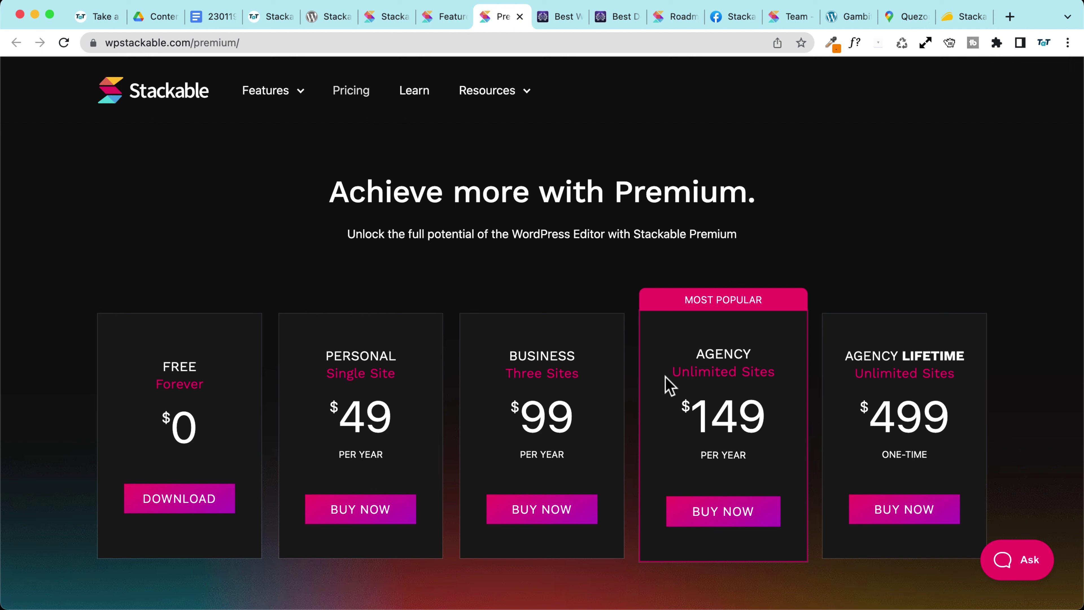
left_click_drag(671, 373, 786, 375)
left_click(752, 387)
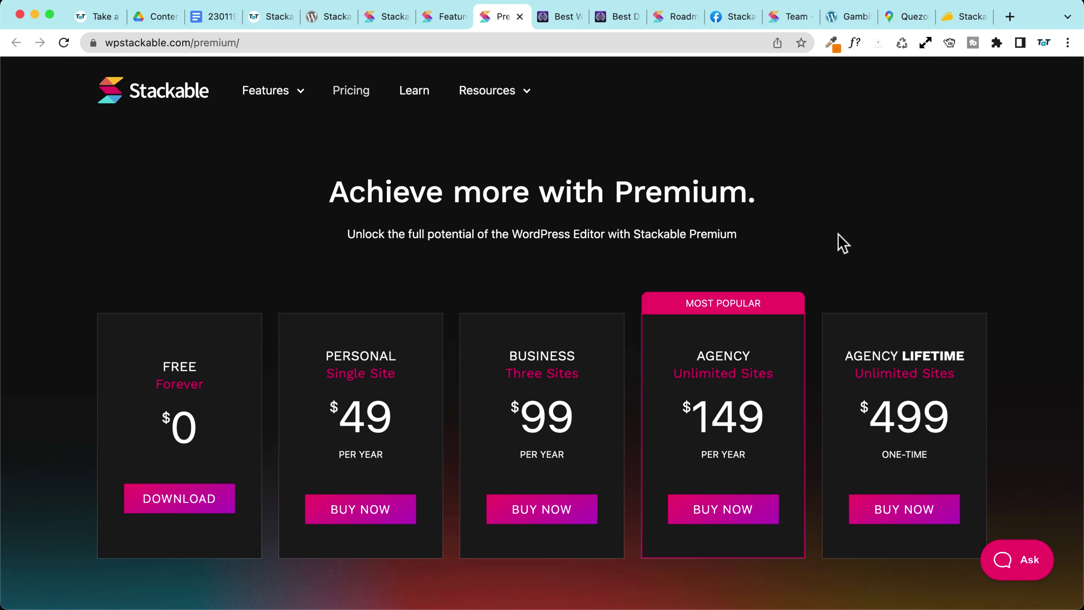
Open the Stackable lifetime deal on AppSumo and examine its one-time purchase price up close
left_click(962, 18)
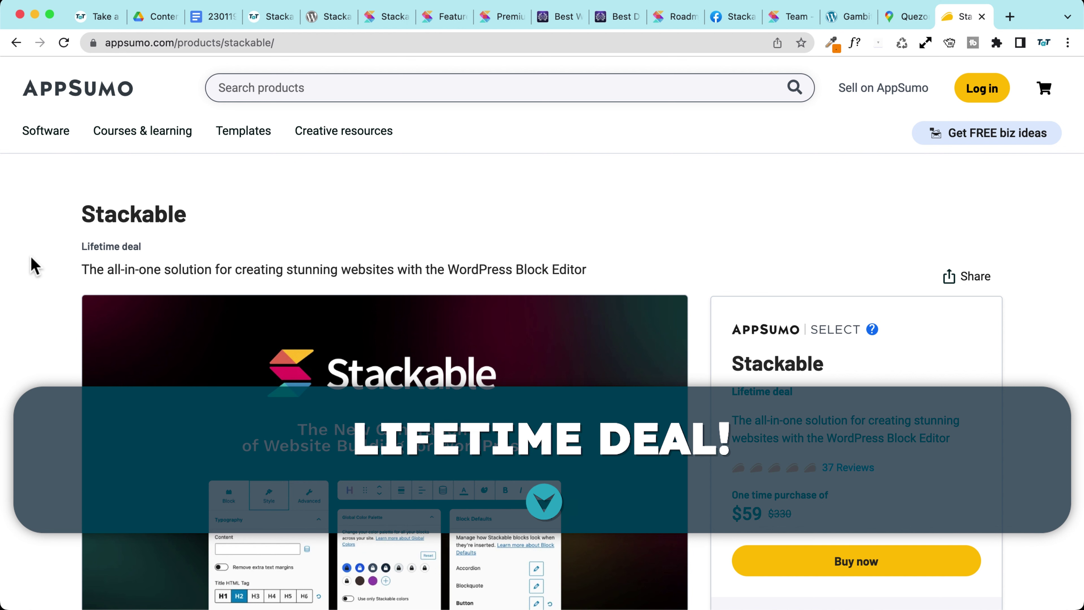
scroll(41, 265, "down", 2)
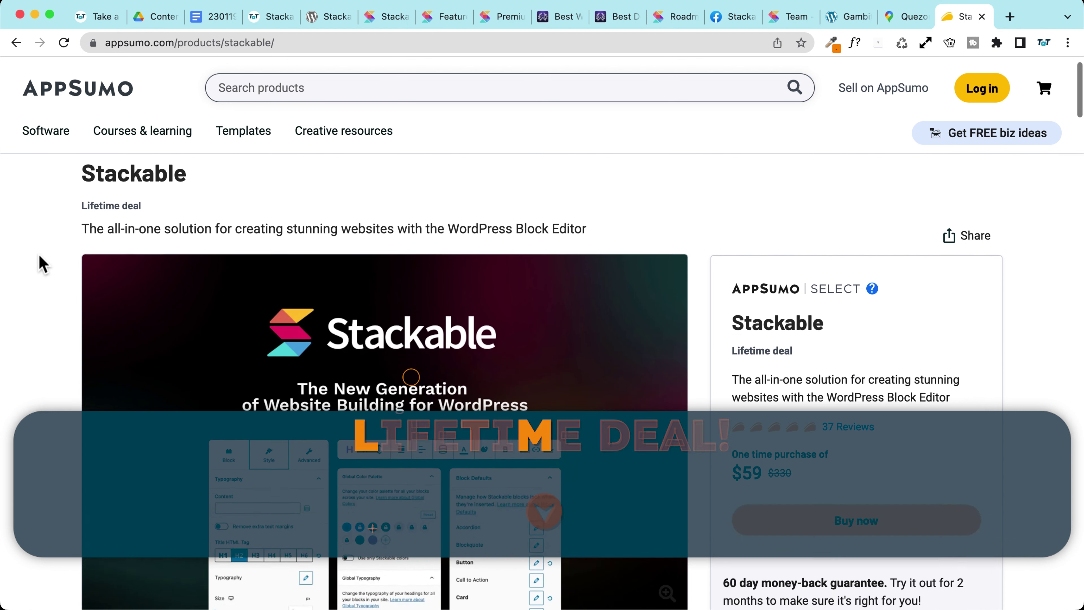
scroll(42, 265, "down", 1)
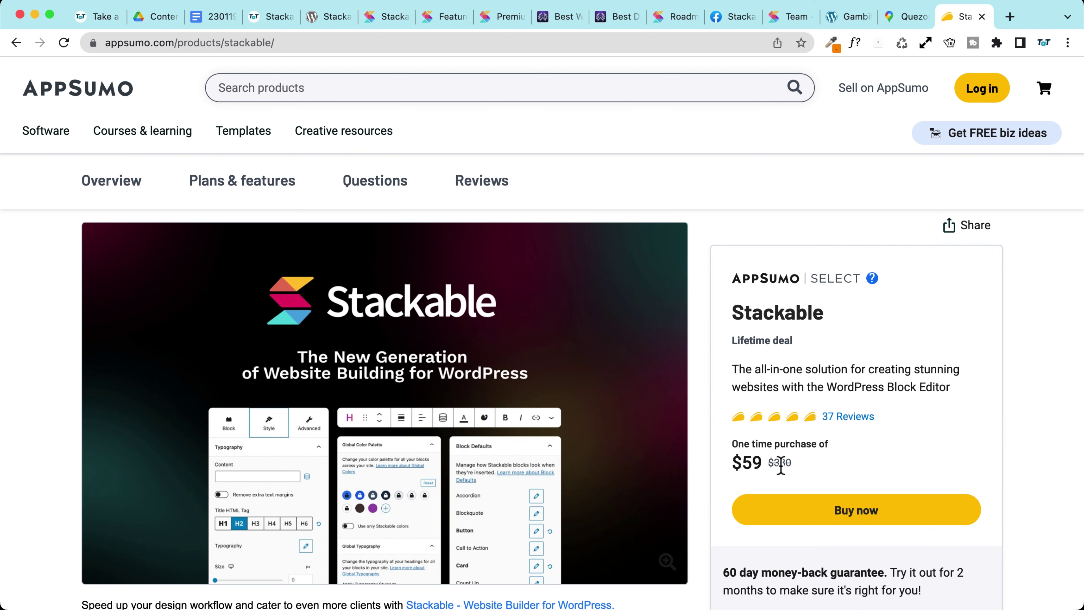
scroll(790, 472, "up", 5)
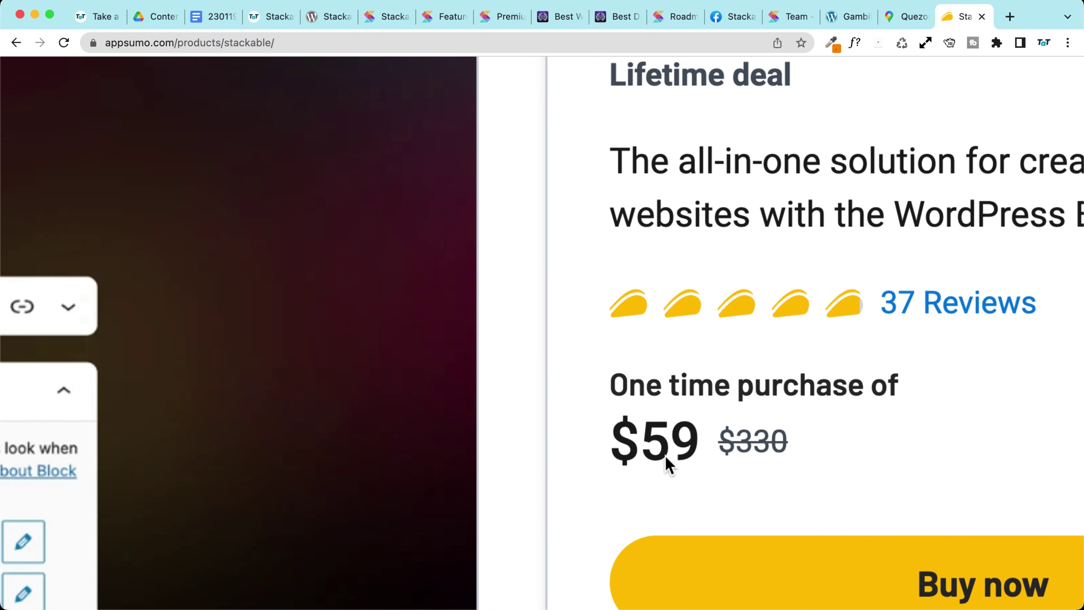
scroll(654, 450, "down", 5)
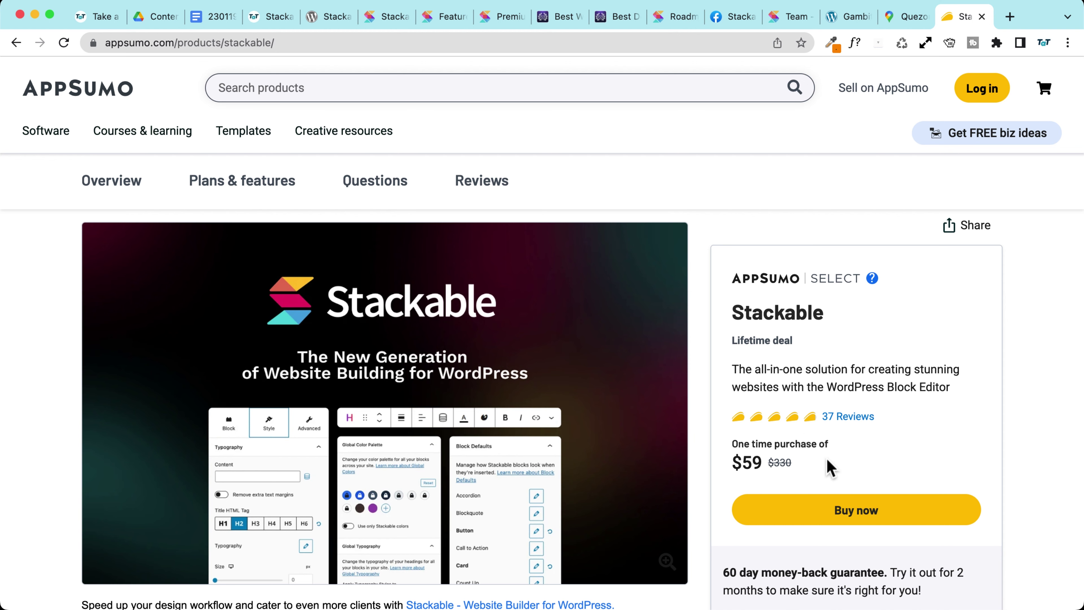
Read through the AppSumo deal page down to the plan's included features and code-stacking tiers
scroll(30, 380, "down", 10)
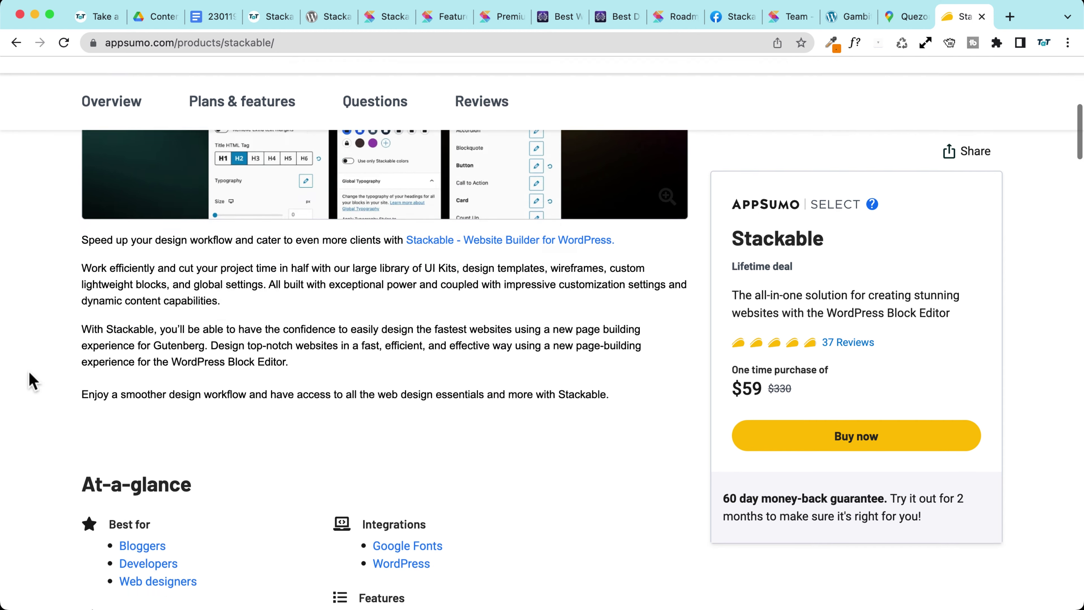
scroll(32, 381, "down", 15)
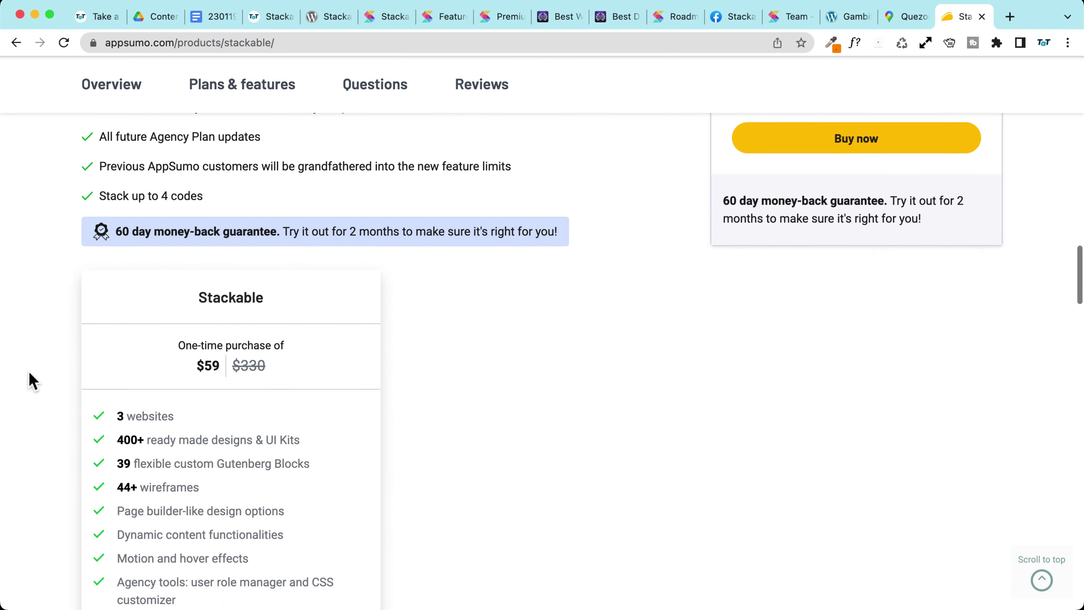
scroll(30, 380, "down", 10)
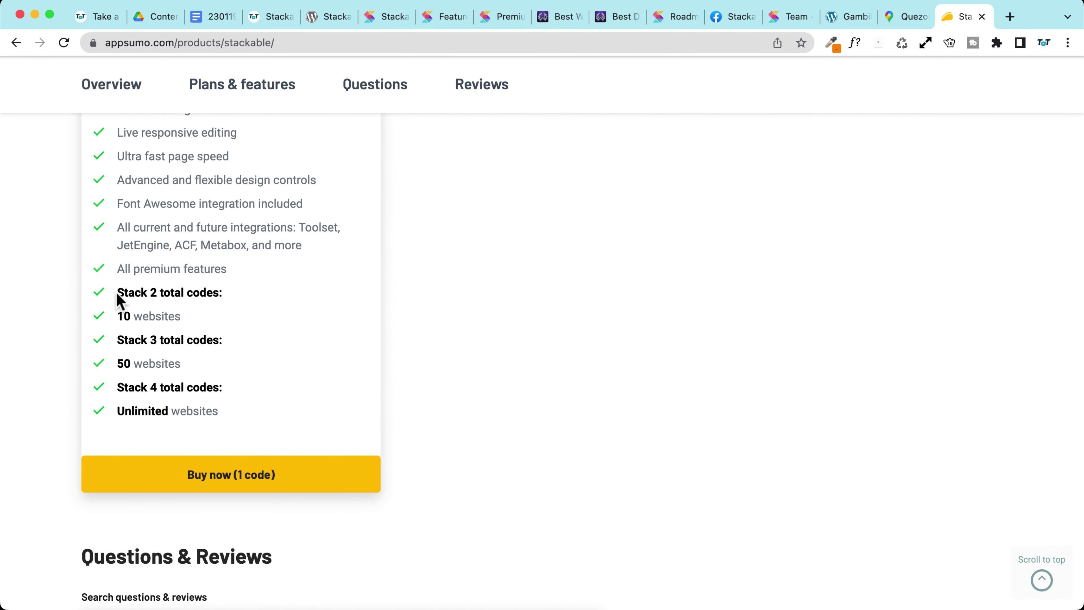
Highlight the Stack 2, Stack 3 and Stack 4 code tiers one by one, each with its website allowance
left_click_drag(118, 294, 222, 292)
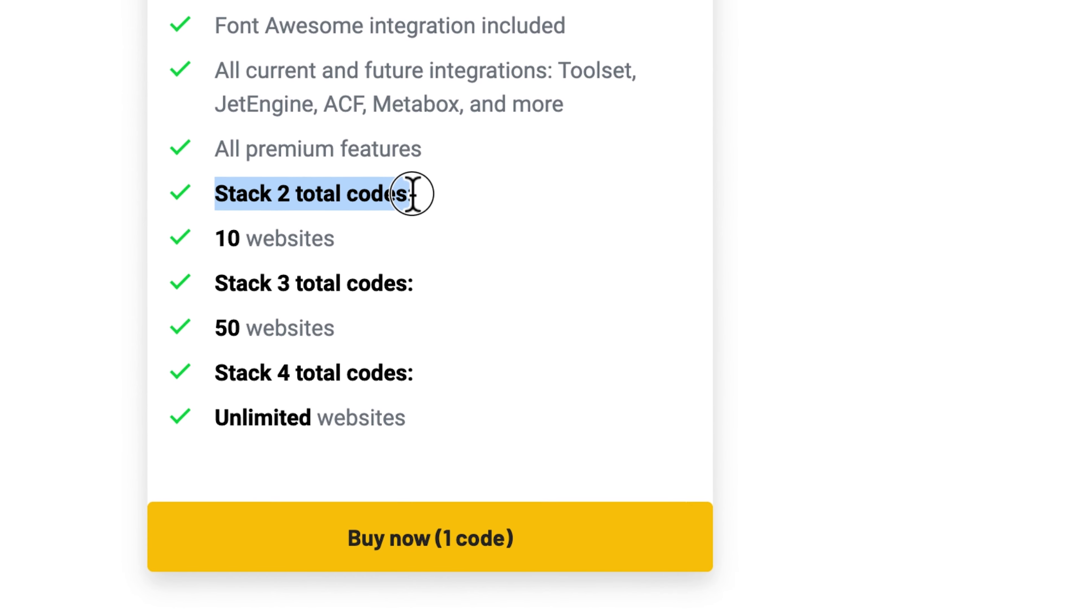
left_click_drag(412, 194, 413, 193)
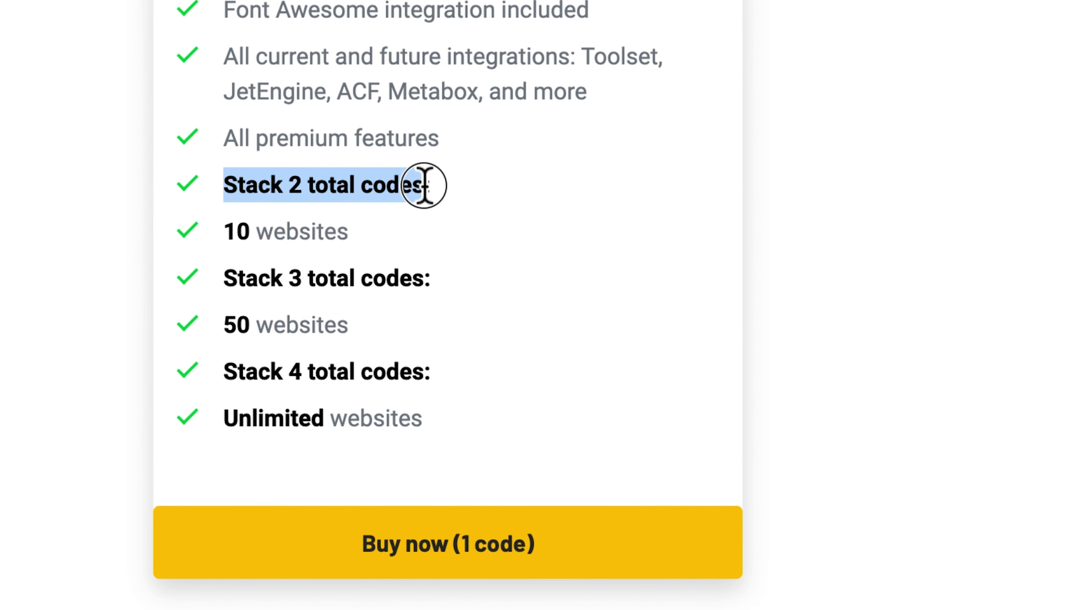
left_click_drag(216, 239, 354, 229)
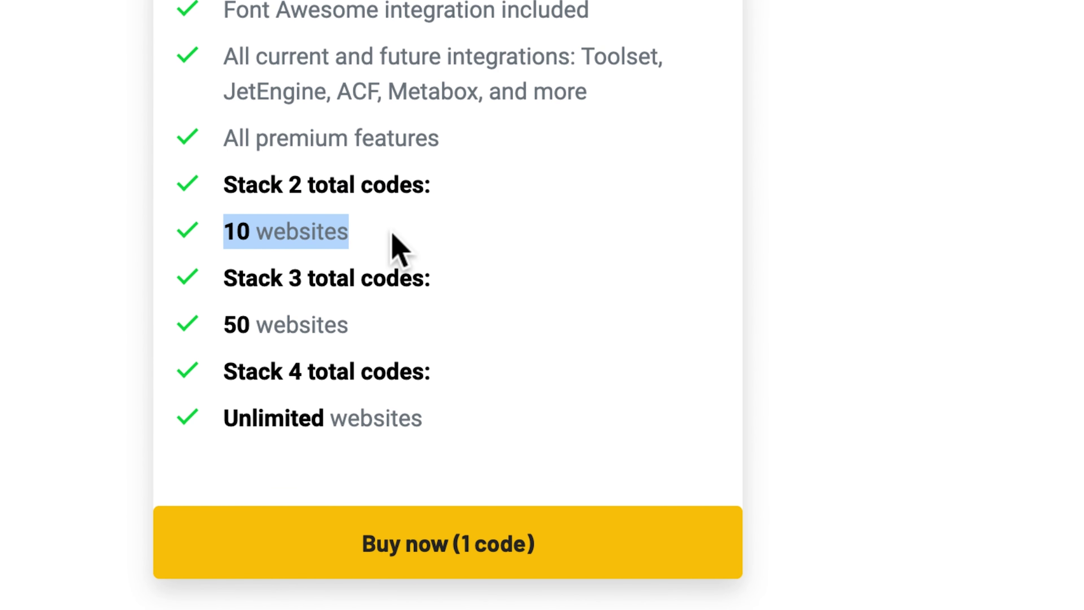
left_click_drag(222, 279, 449, 275)
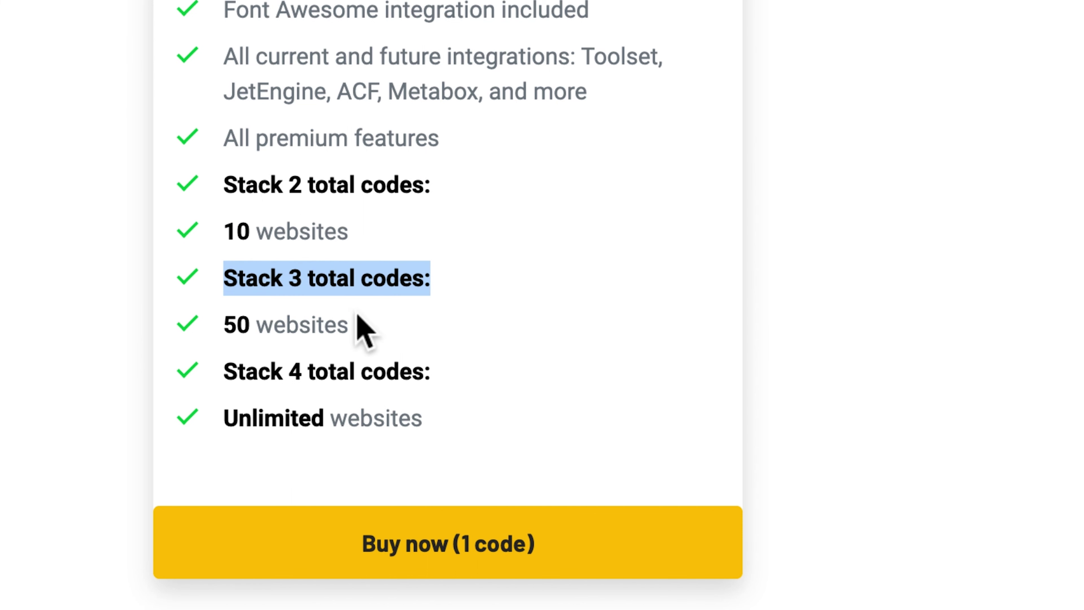
left_click_drag(224, 325, 376, 341)
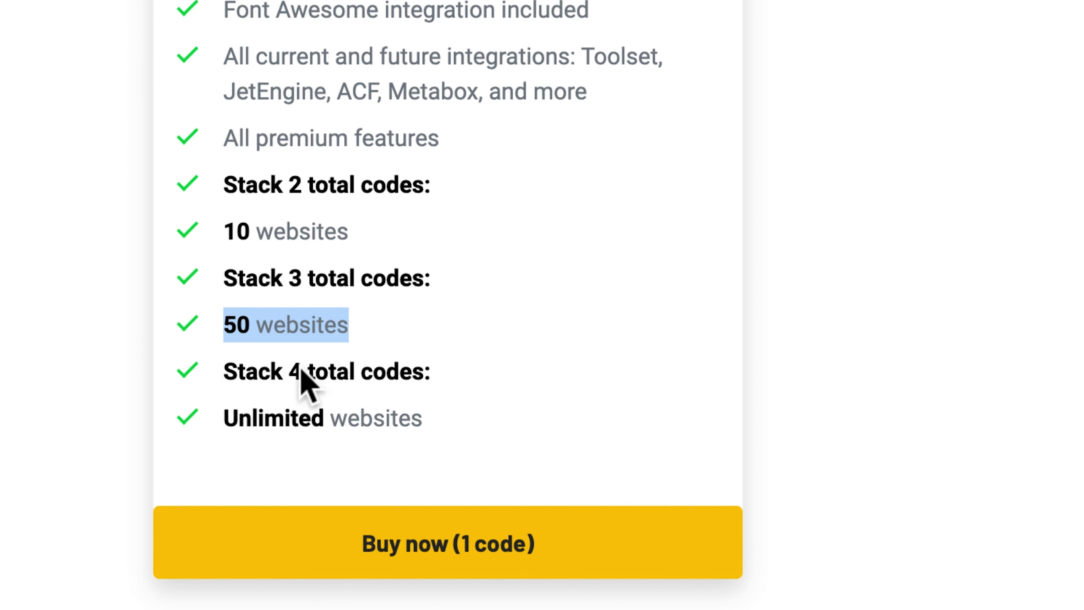
left_click_drag(224, 374, 433, 371)
left_click_drag(228, 420, 439, 417)
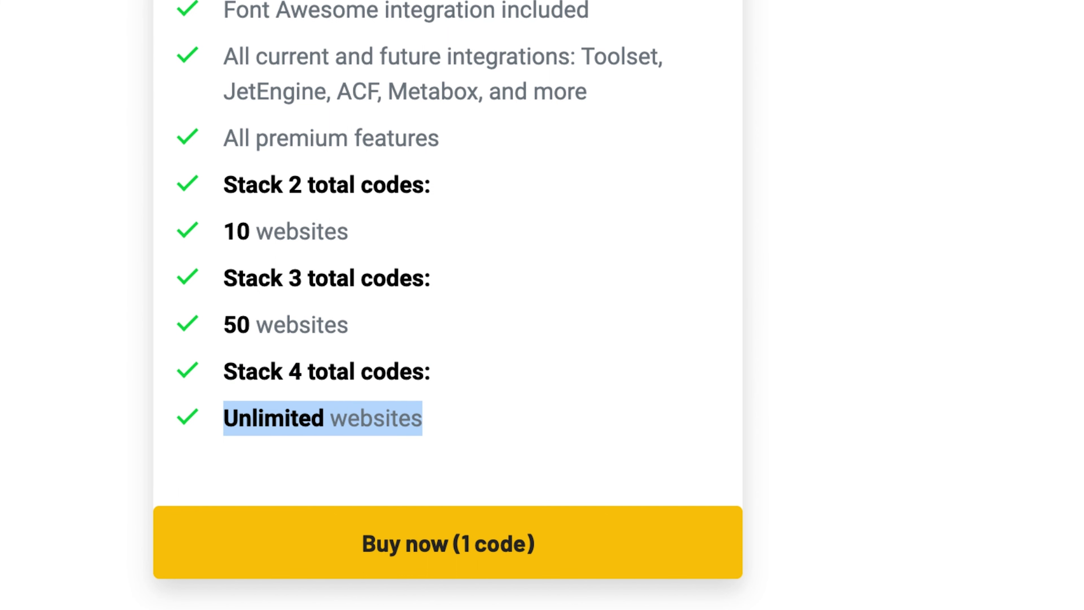
Return to Stackable's premium pricing page to check the Agency Lifetime plan for comparison
left_click(387, 17)
left_click(463, 16)
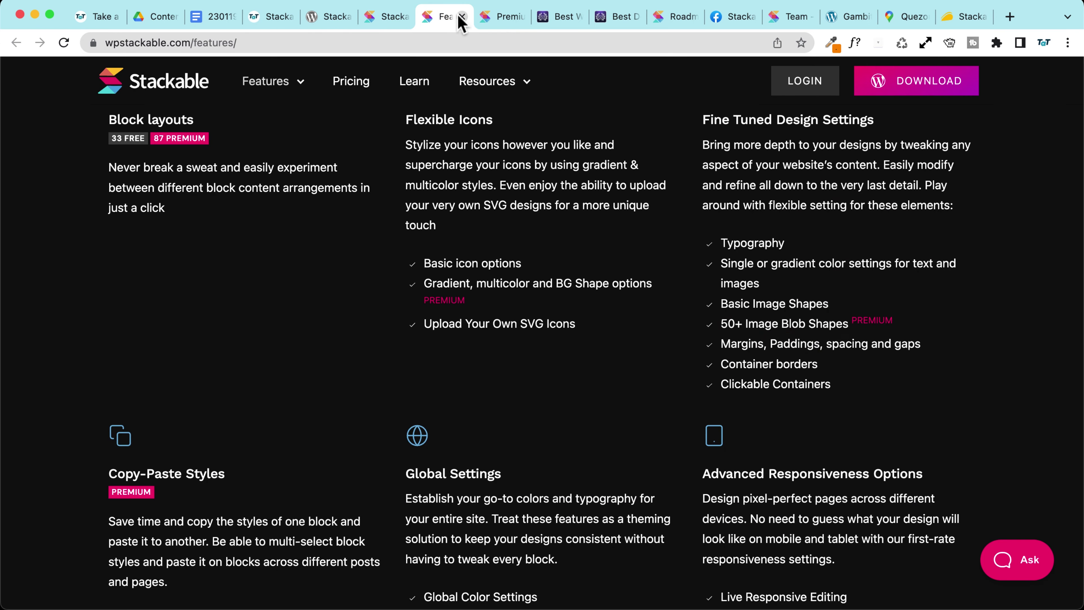
left_click(506, 19)
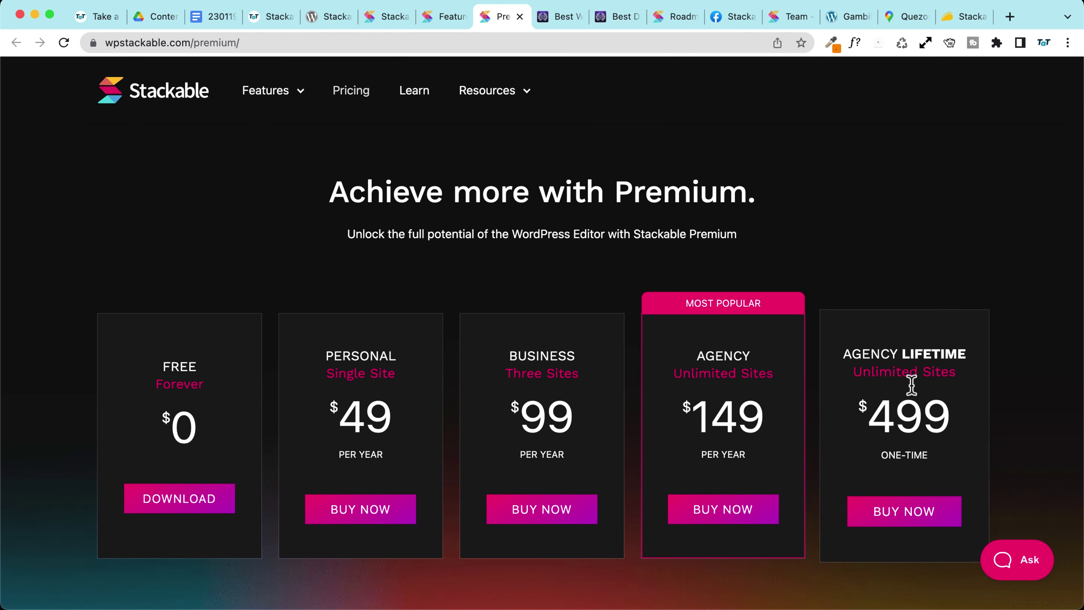
Go back to the AppSumo deal, clear the text selection and return to the overview with the purchase box
left_click(965, 16)
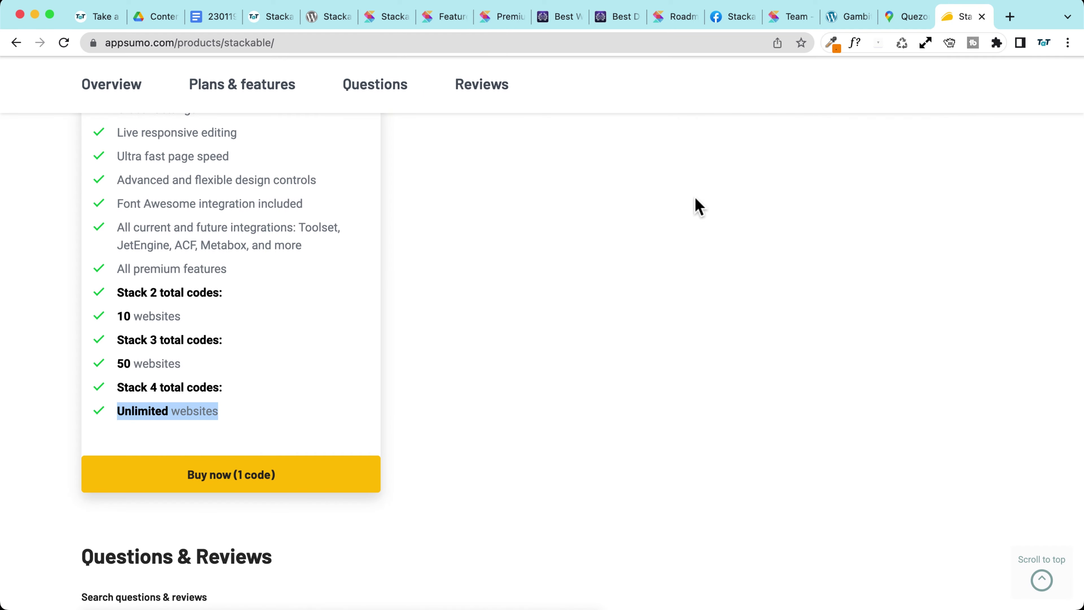
left_click(452, 334)
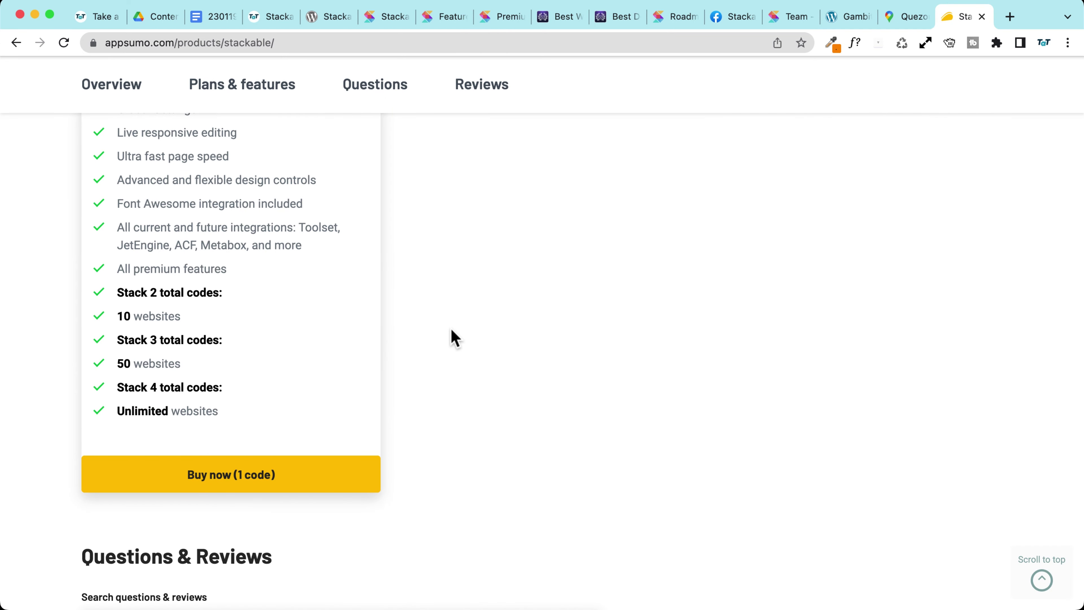
scroll(452, 336, "up", 20)
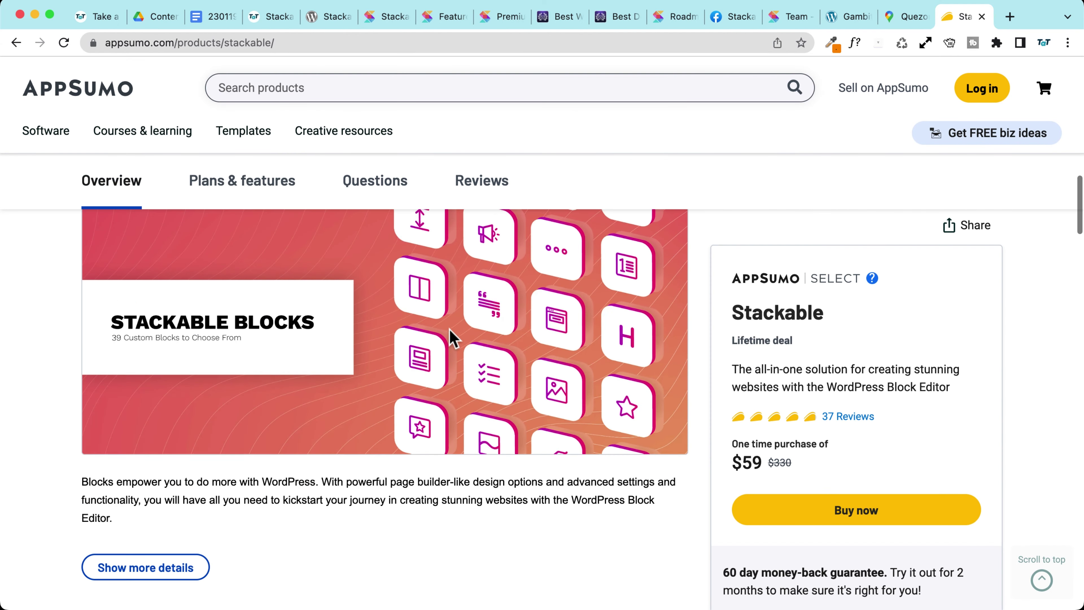
Highlight the one-time price of the AppSumo deal, compare it with Stackable's premium pricing page, and return to the deal
scroll(457, 341, "down", 8)
scroll(459, 339, "down", 1)
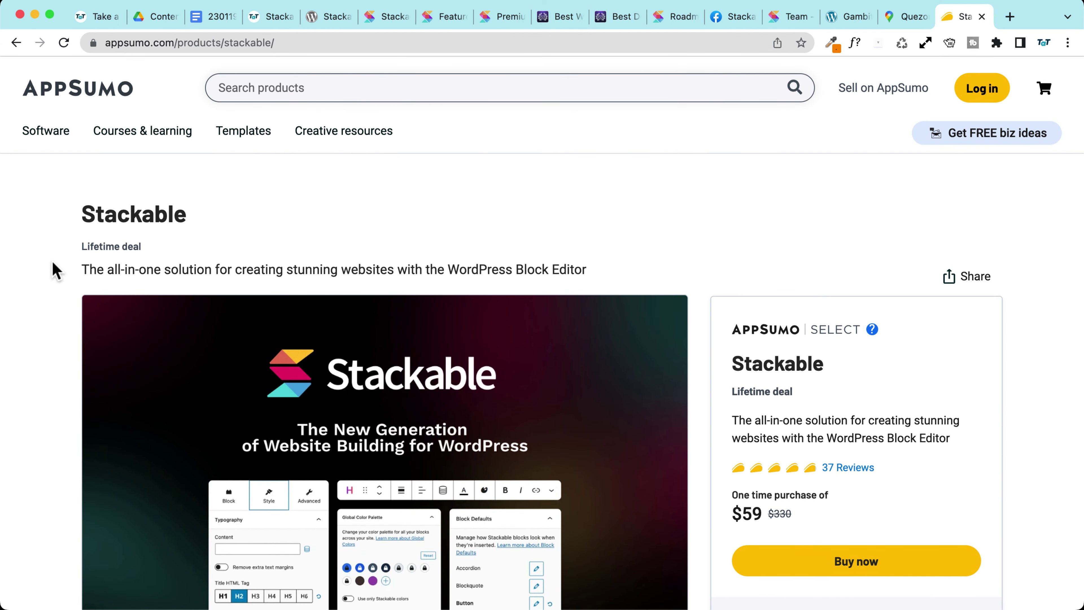
scroll(866, 235, "down", 5)
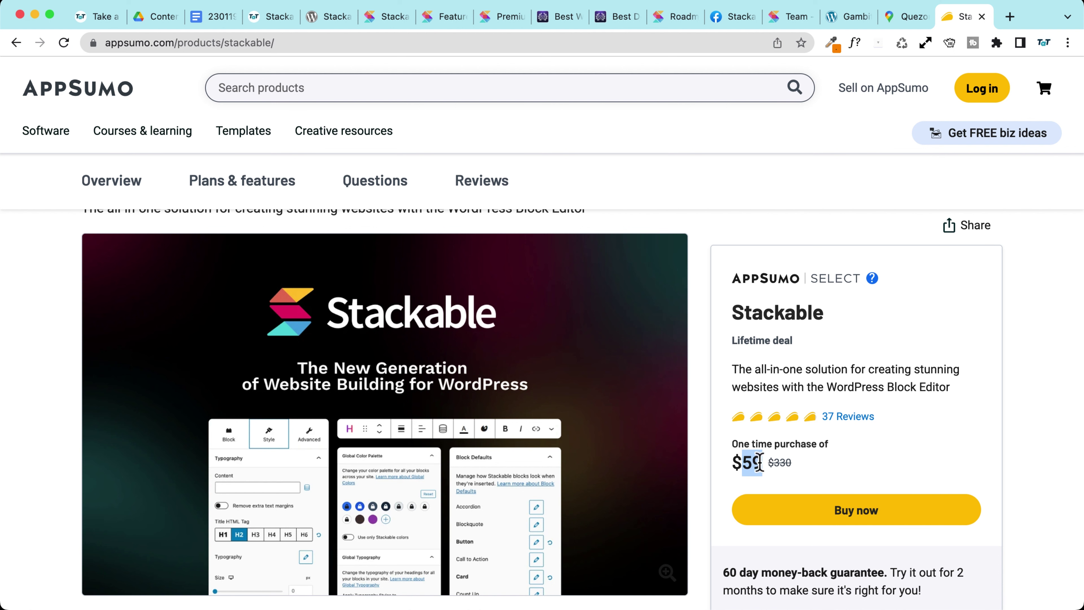
scroll(28, 333, "up", 3)
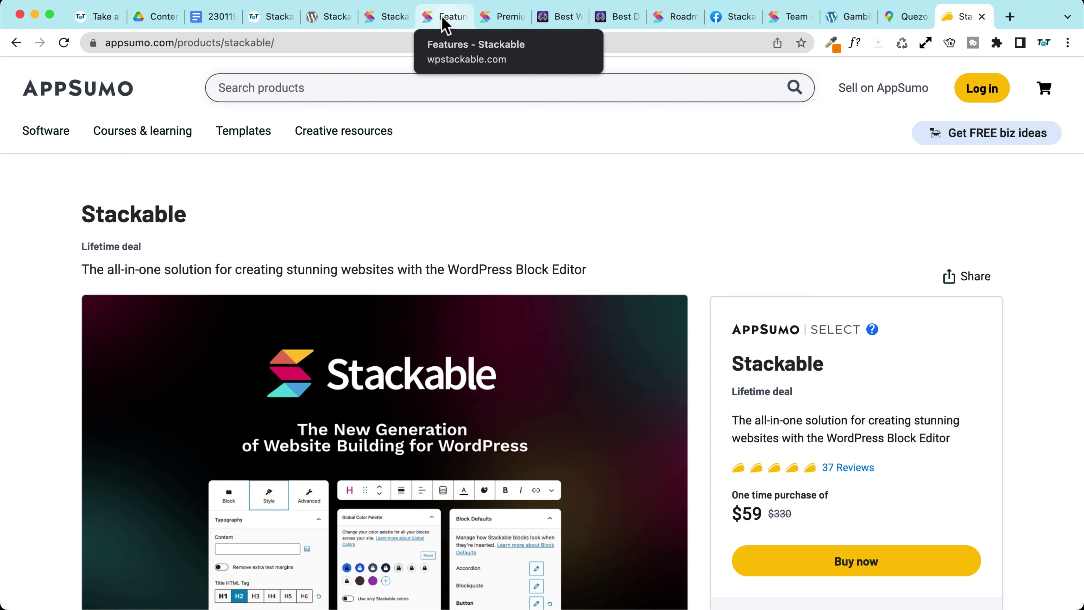
left_click(486, 19)
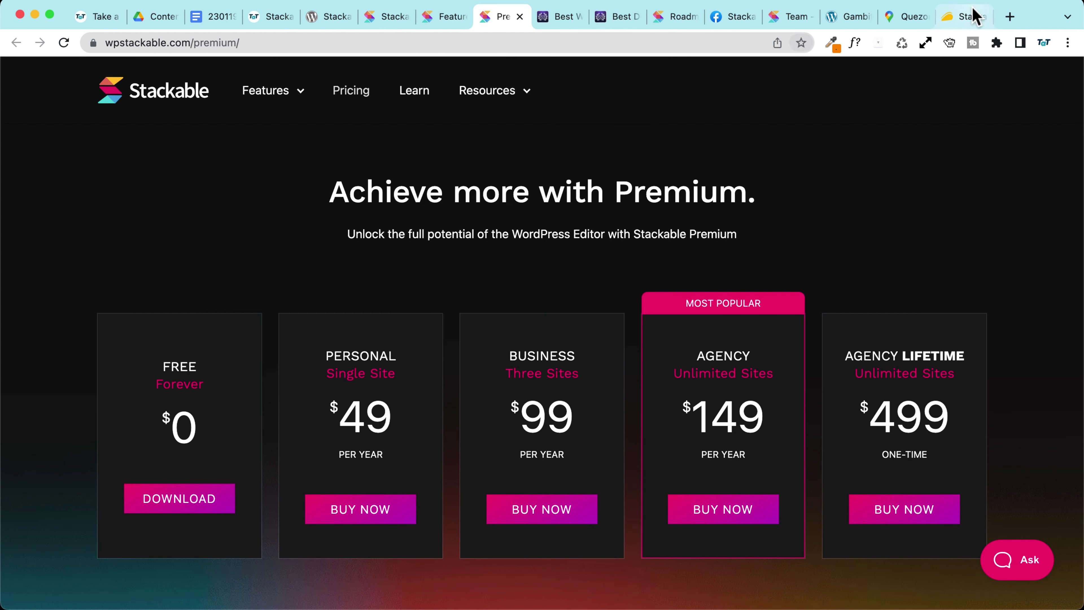
left_click(968, 19)
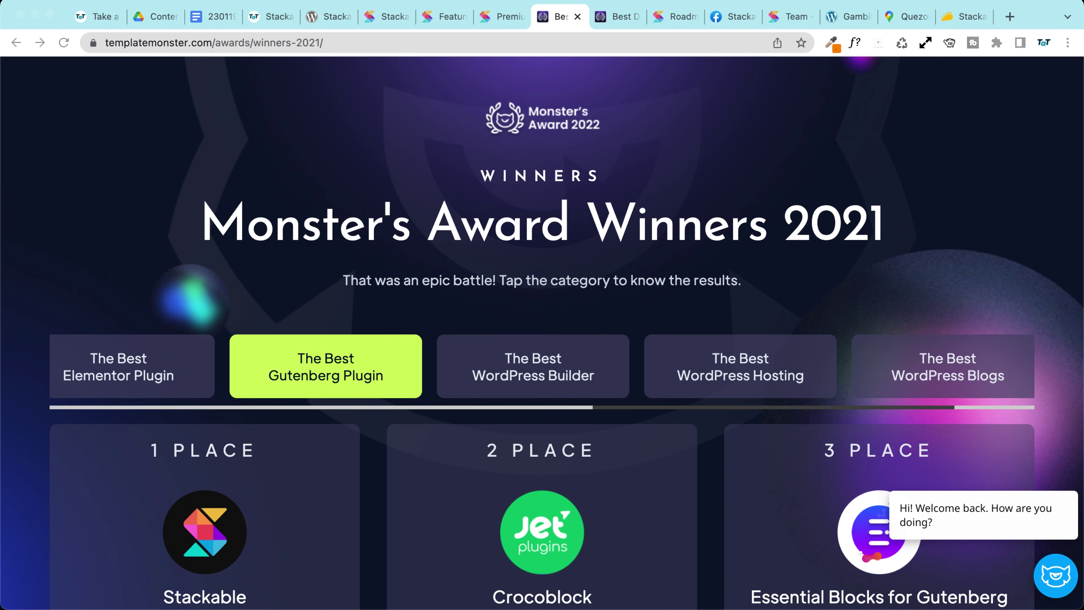
Review Stackable's placement in the Monster's Award Winners 2021 Gutenberg plugin category and in the 2022 Best WordPress Design Plugins ranking
scroll(542, 333, "down", 5)
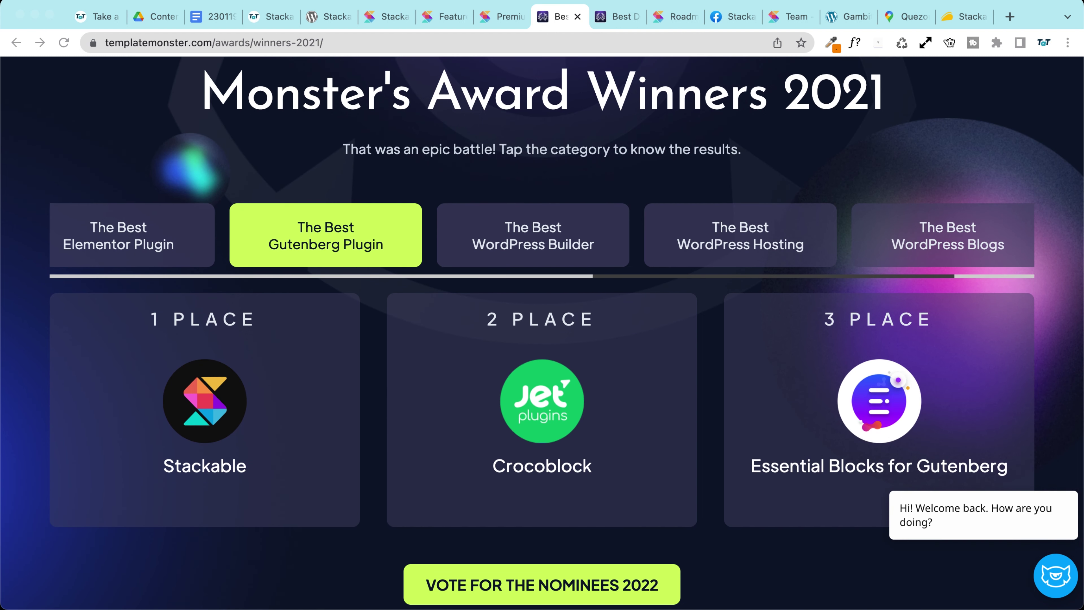
scroll(541, 333, "up", 2)
left_click(611, 17)
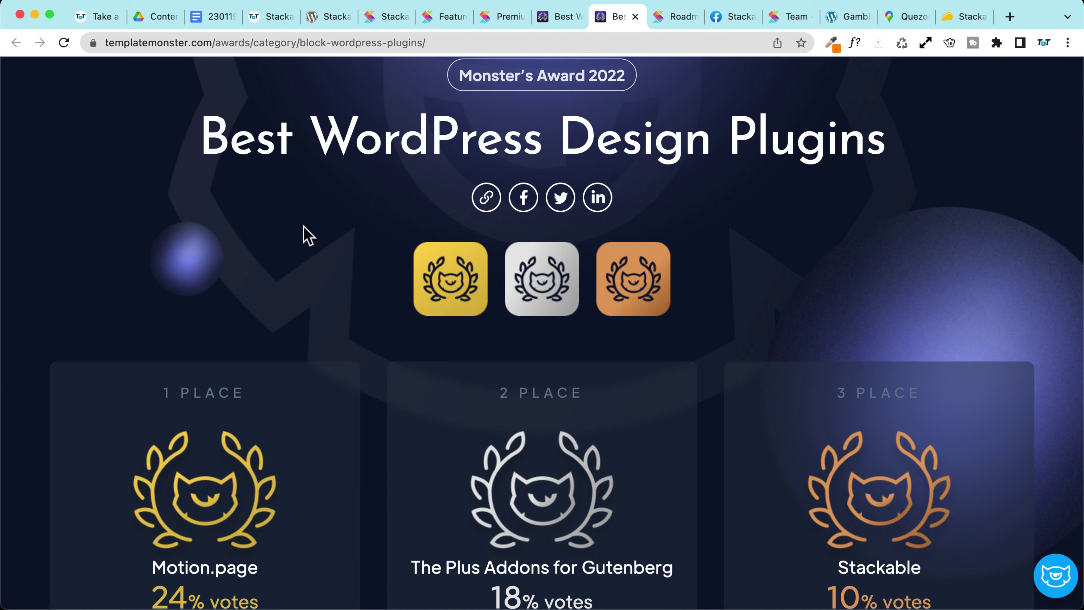
scroll(249, 223, "down", 4)
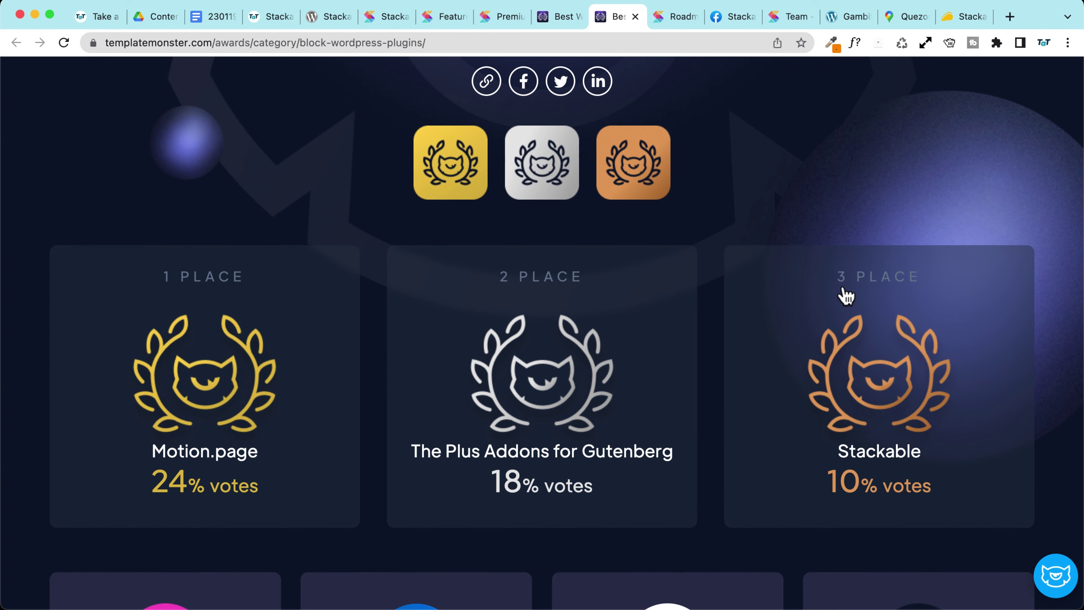
scroll(738, 352, "up", 4)
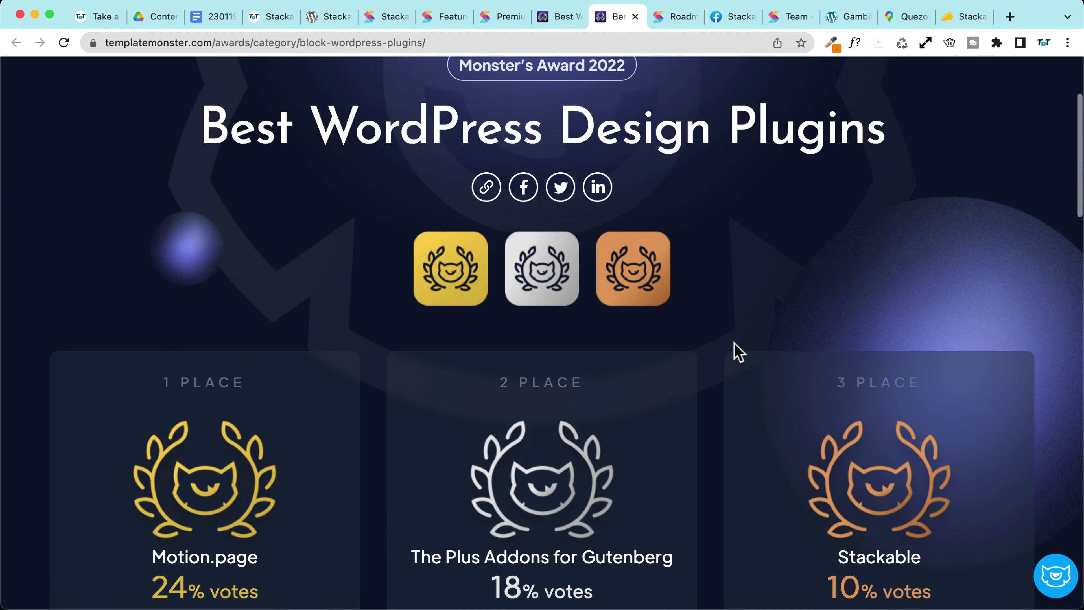
scroll(738, 352, "down", 3)
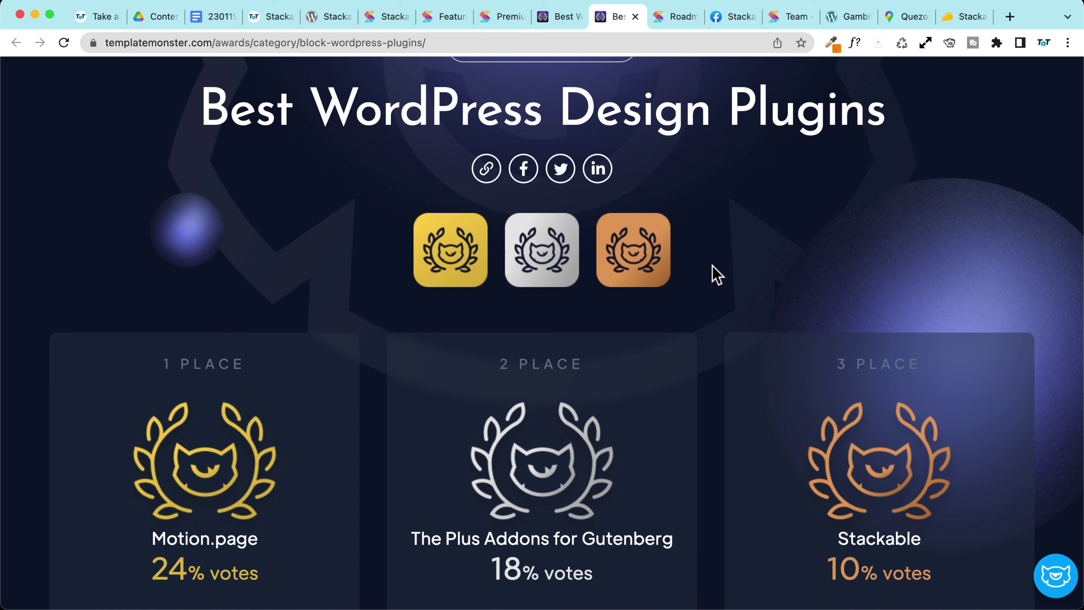
scroll(704, 256, "down", 1)
scroll(706, 255, "up", 1)
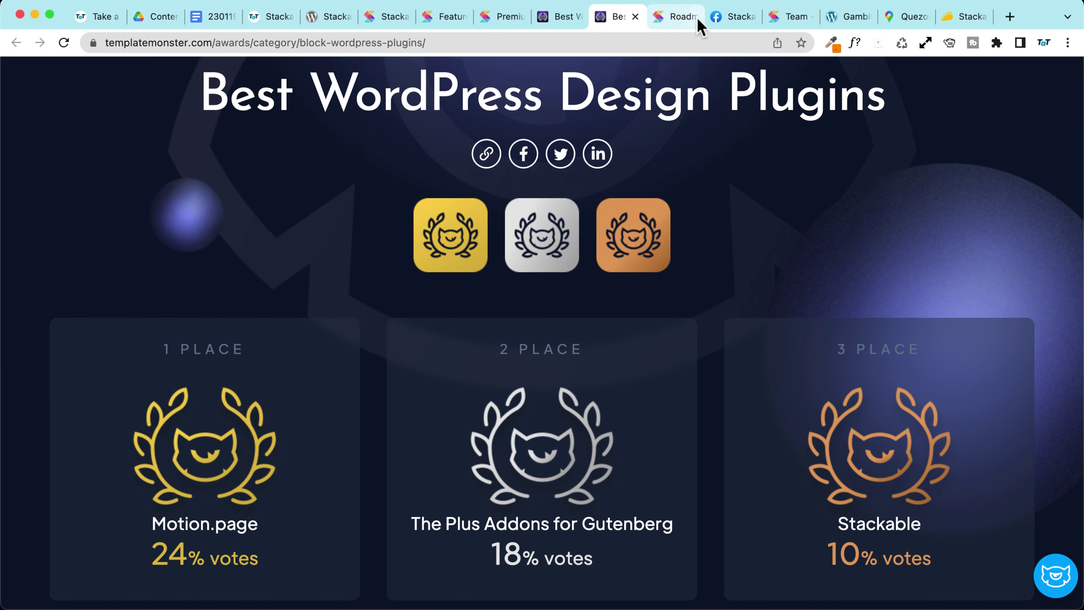
Look at the Stackable Community group on Facebook and examine the feature roadmap on Stackable's website
left_click(737, 17)
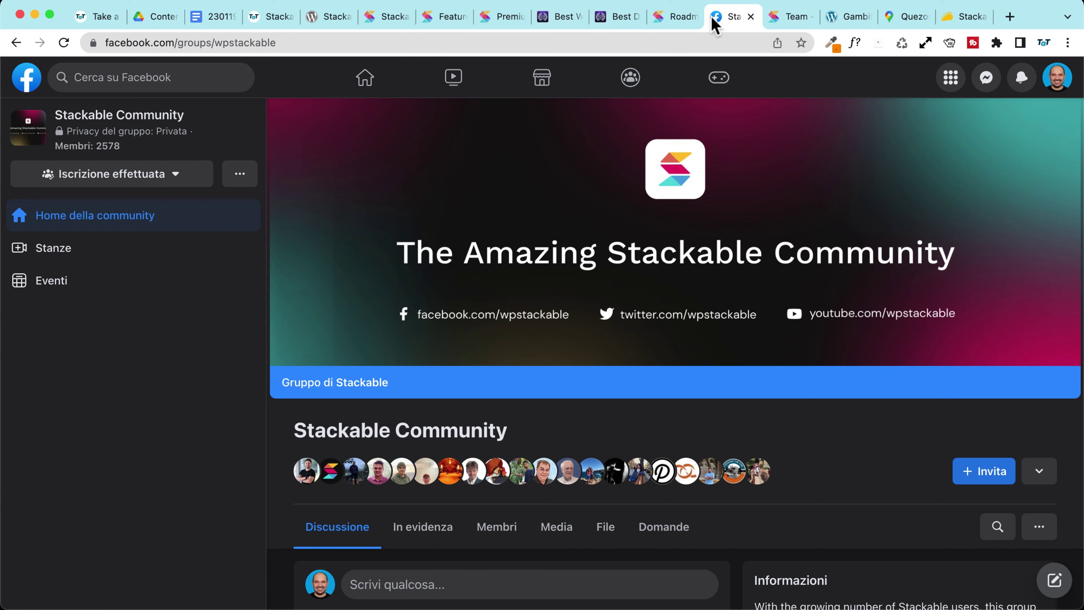
left_click(681, 20)
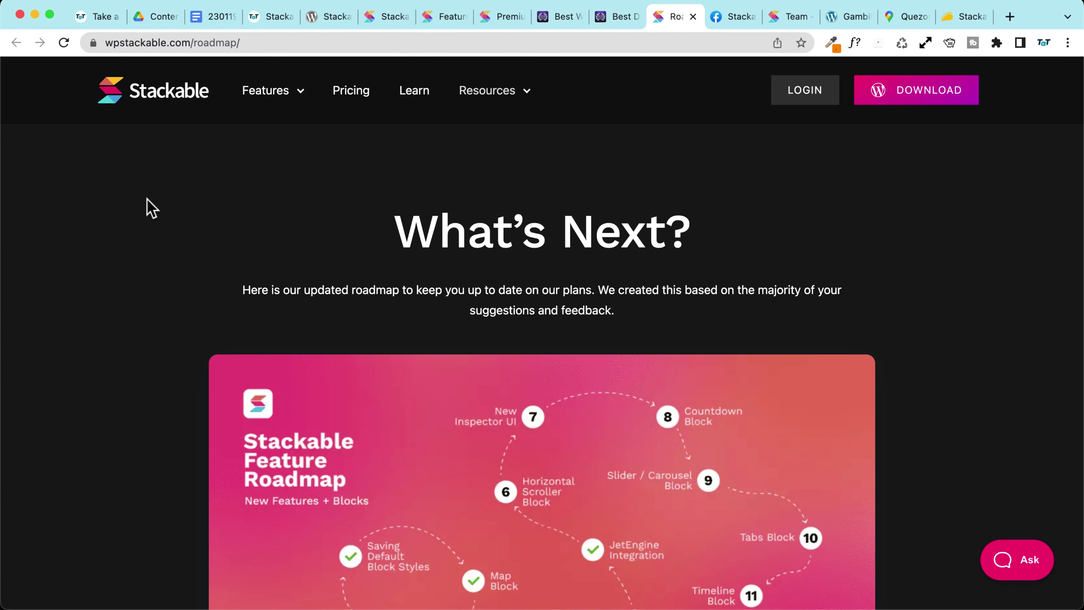
mouse_move(503, 95)
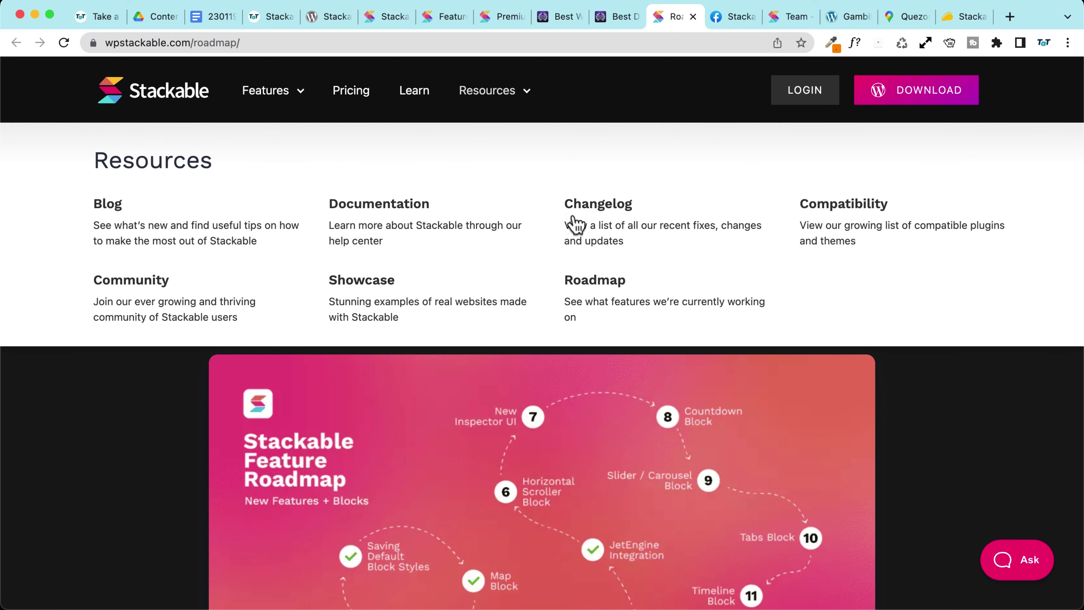
scroll(96, 431, "down", 7)
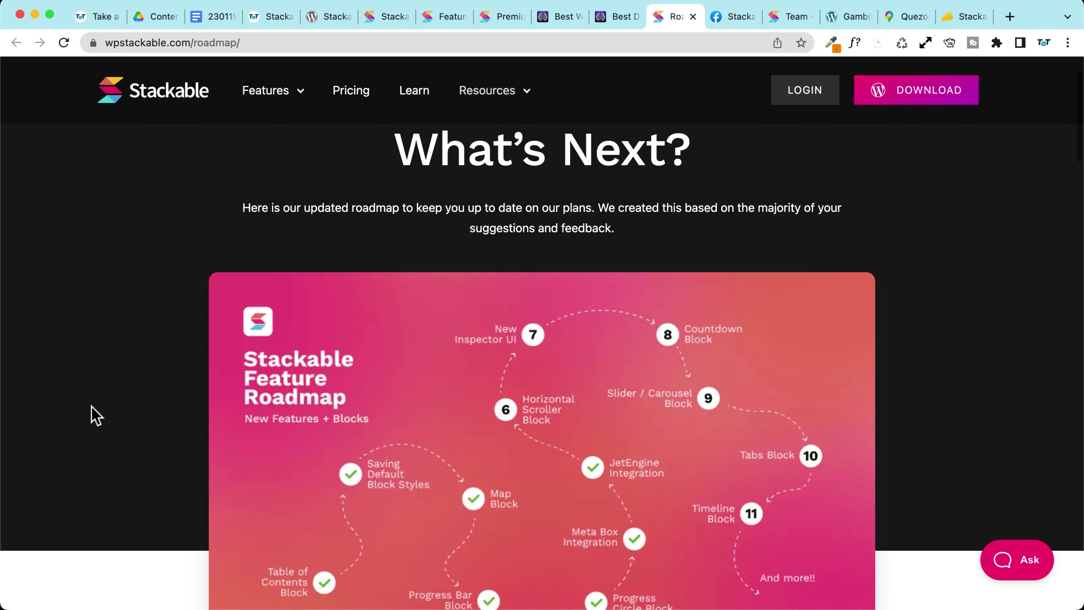
scroll(93, 415, "up", 2)
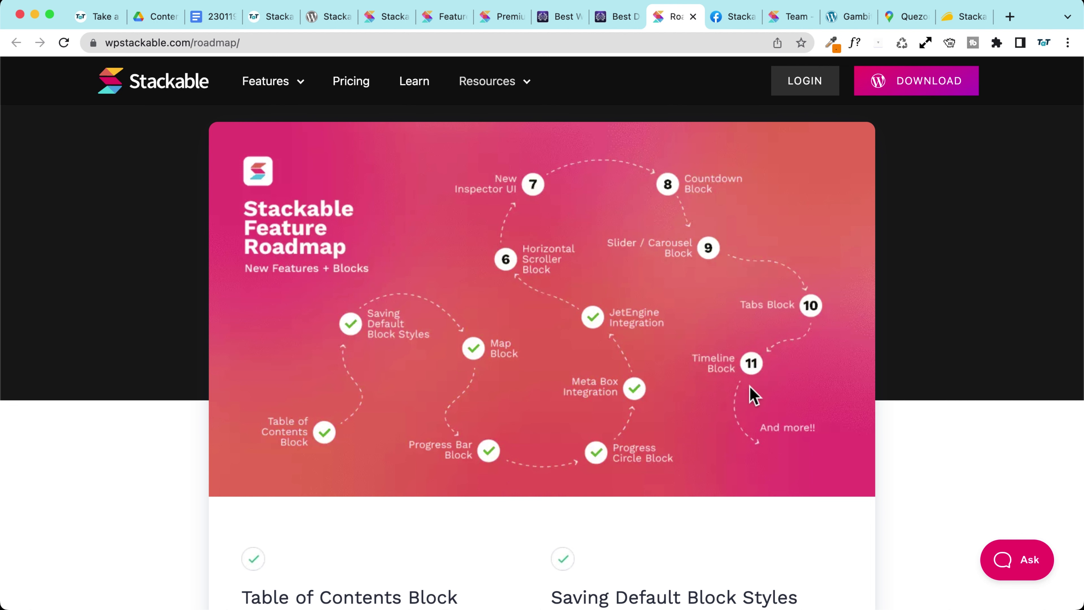
Browse the team members on Stackable's Meet the Team page and go back up to the company's mission and vision
key("ctrl+Tab")
key("ctrl+Tab")
scroll(189, 204, "down", 12)
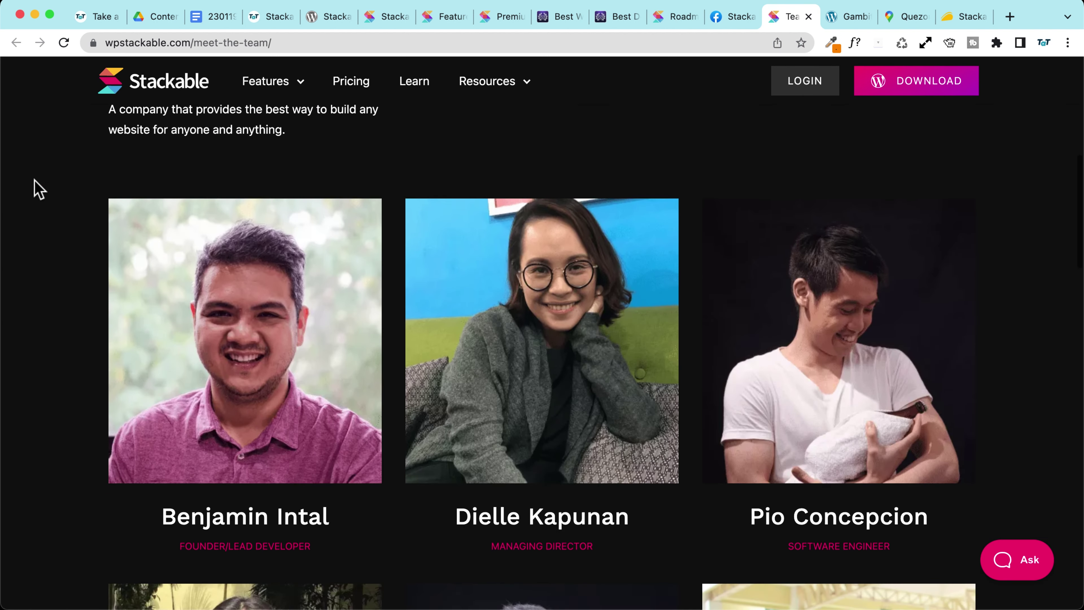
scroll(37, 190, "down", 10)
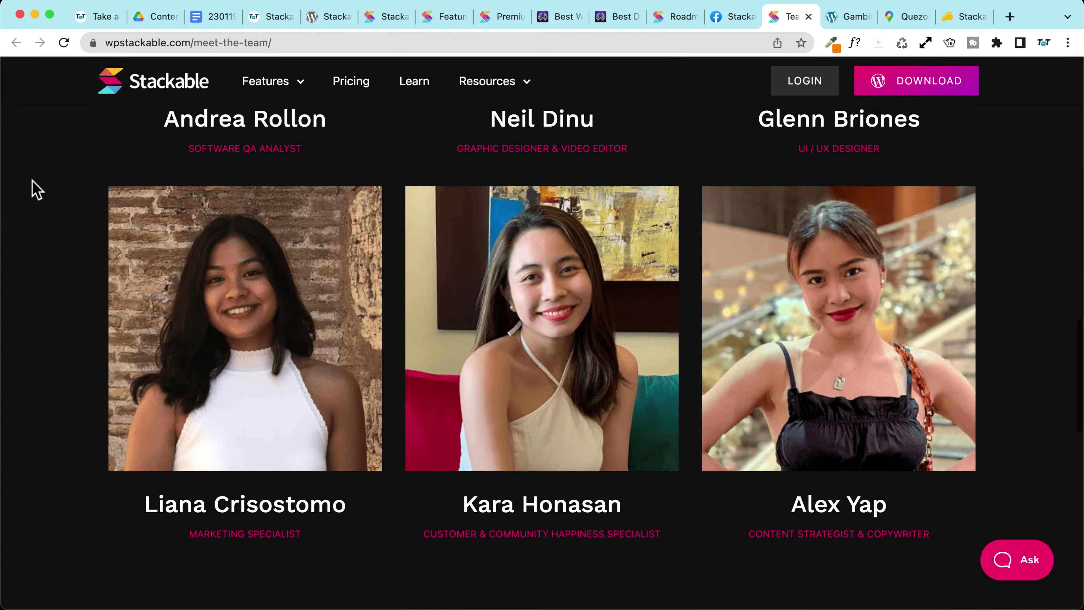
scroll(38, 190, "up", 20)
scroll(34, 188, "up", 7)
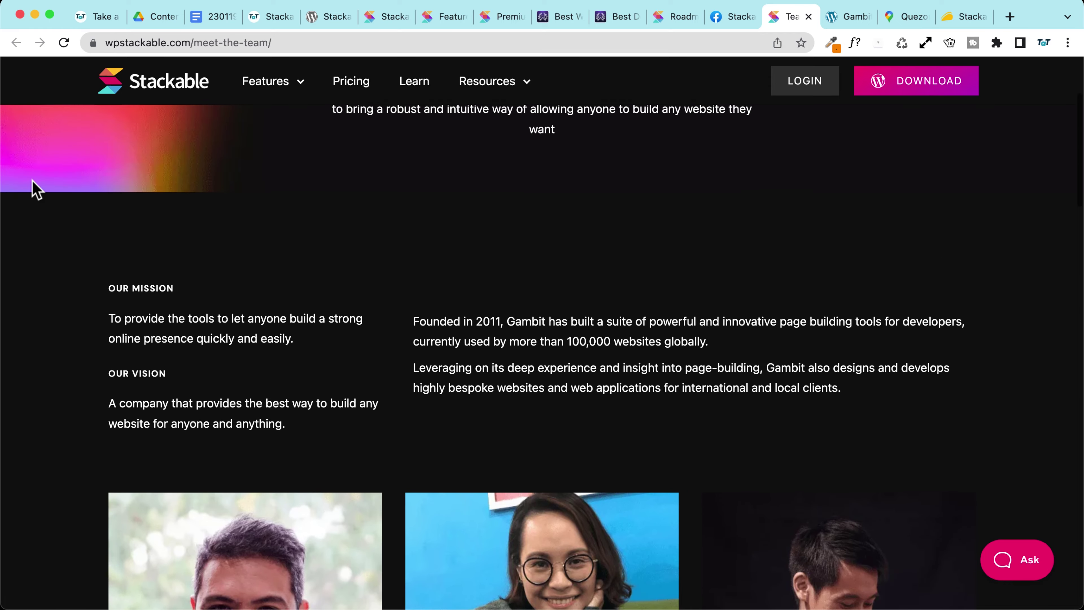
Visit the Gambit Technologies website and look closely at the Stackable logo in its header illustration
left_click(852, 19)
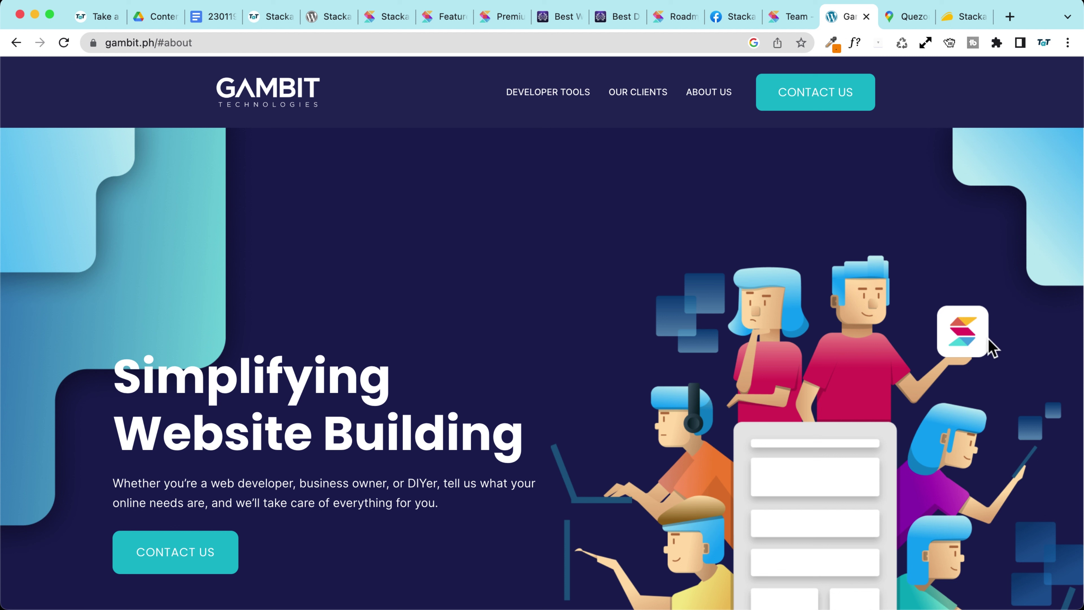
scroll(977, 335, "up", 5)
scroll(678, 358, "down", 5)
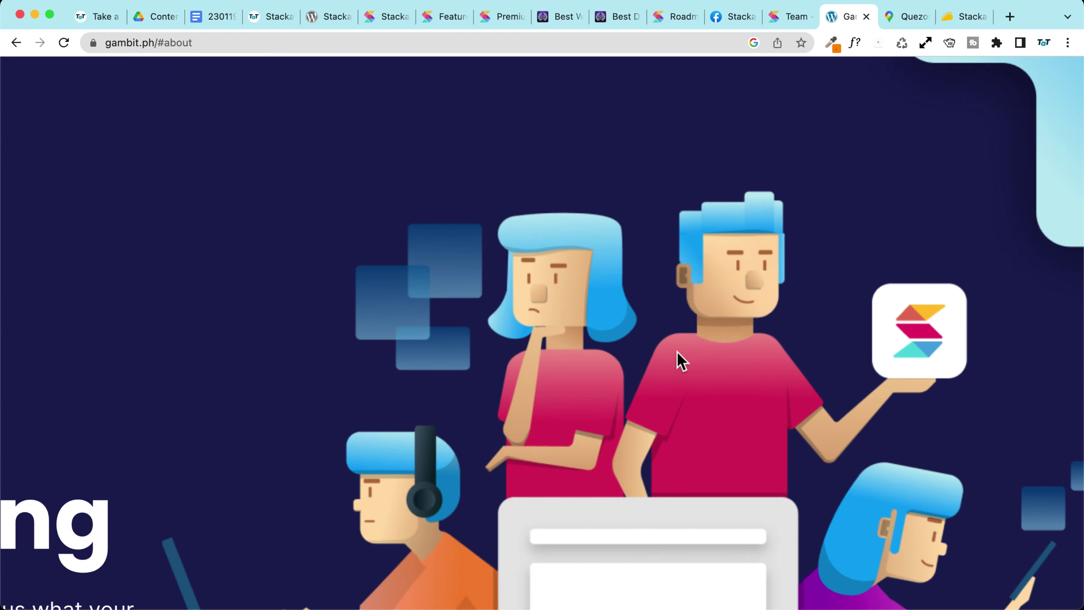
Check where Quezon City lies on Google Maps and return to the AppSumo deal
left_click(905, 18)
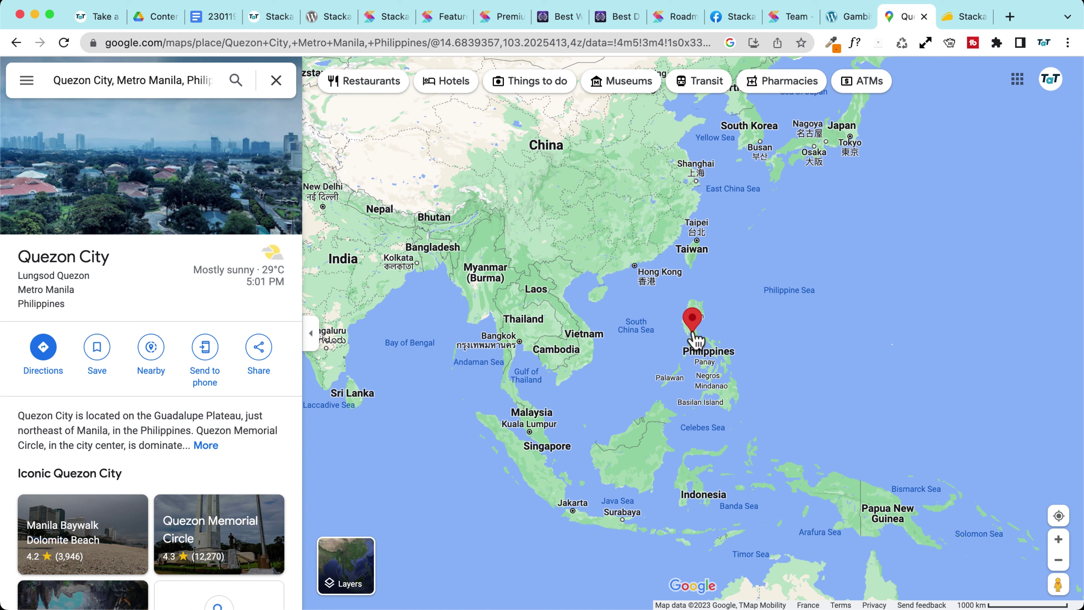
mouse_move(693, 329)
left_click(964, 16)
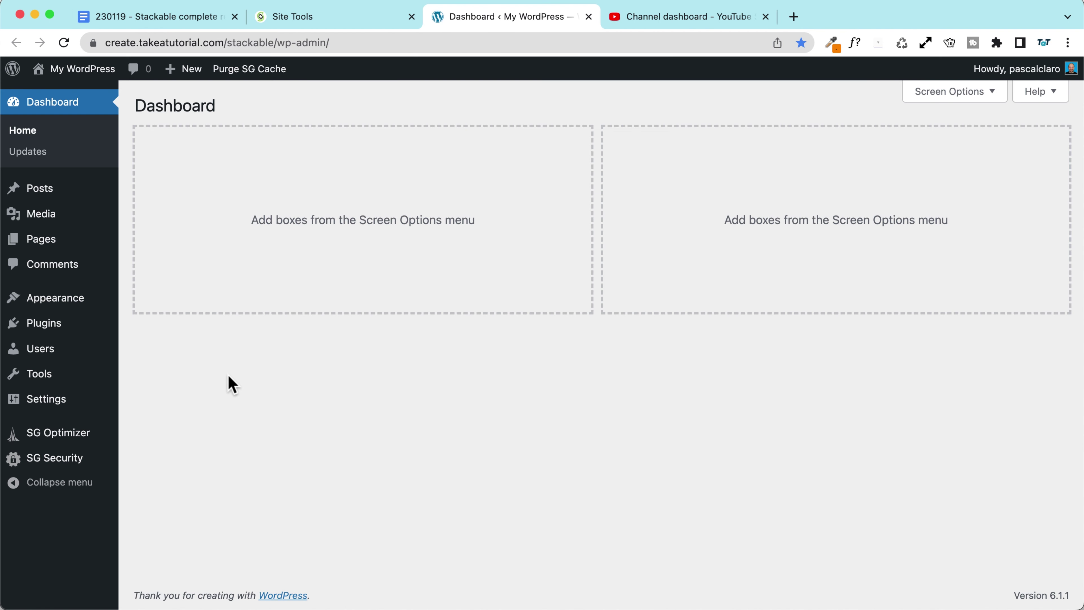
Go from the WordPress dashboard to the Add Plugins page and search for "stackable"
mouse_move(70, 322)
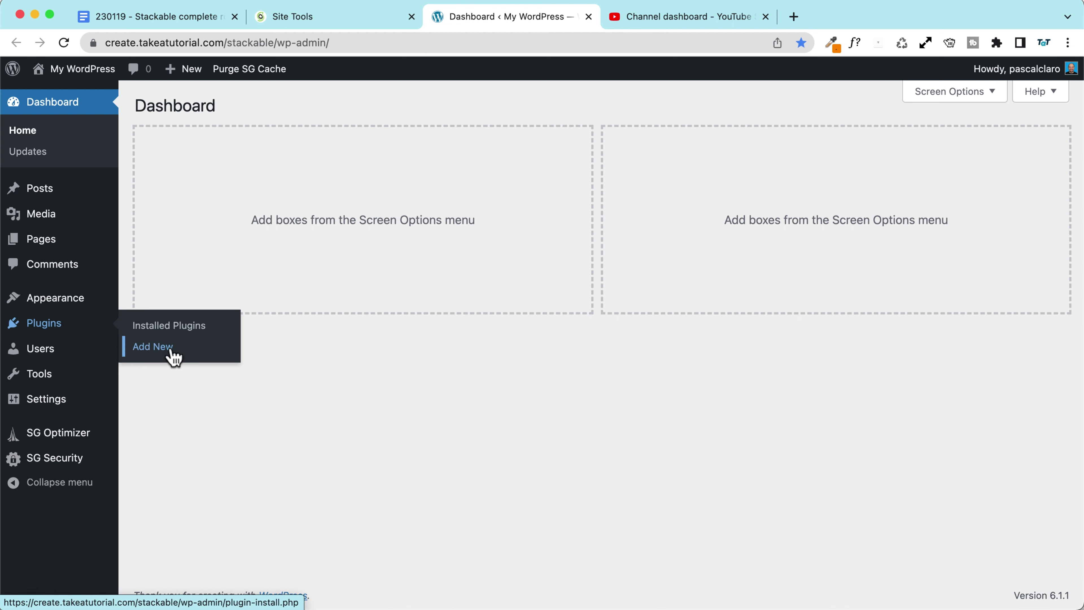
left_click(164, 347)
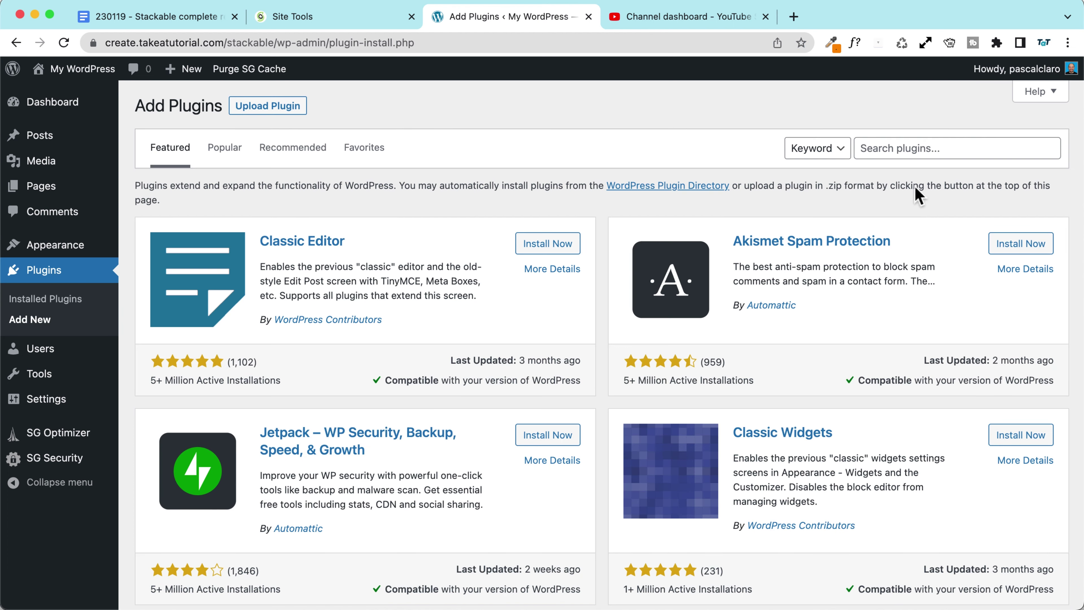
left_click(889, 156)
type("stackable")
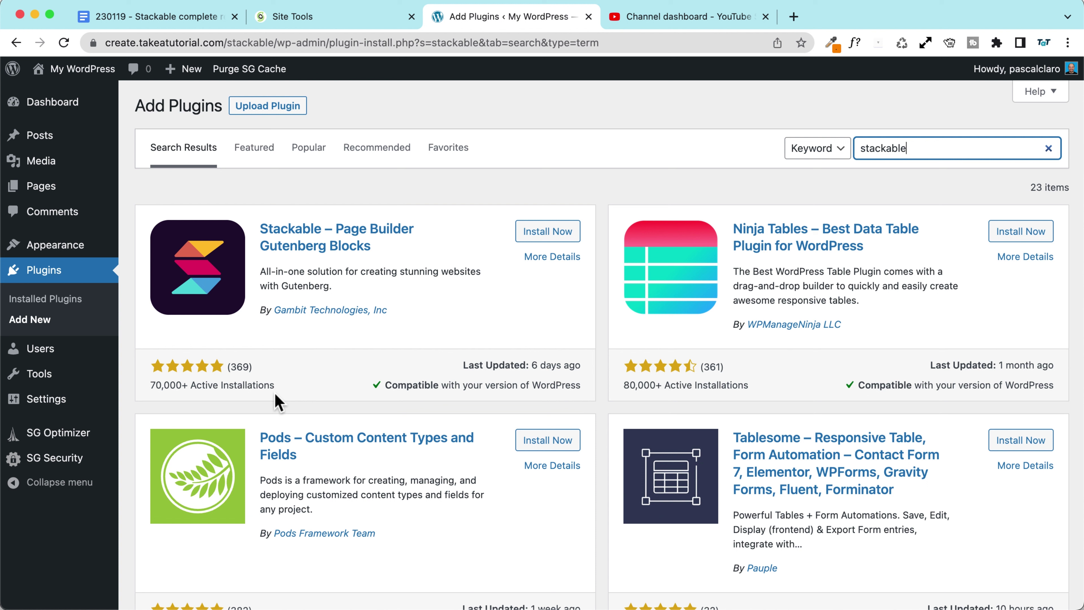
Highlight the number of reviews for the Stackable plugin in the search results, and clear the selection
left_click(543, 368)
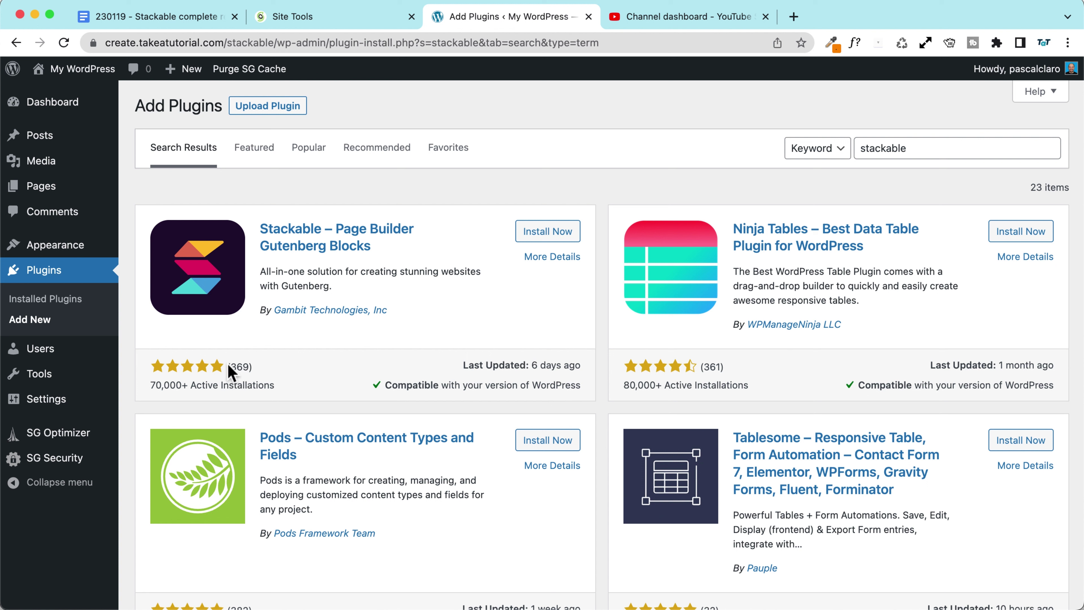
double_click(234, 366)
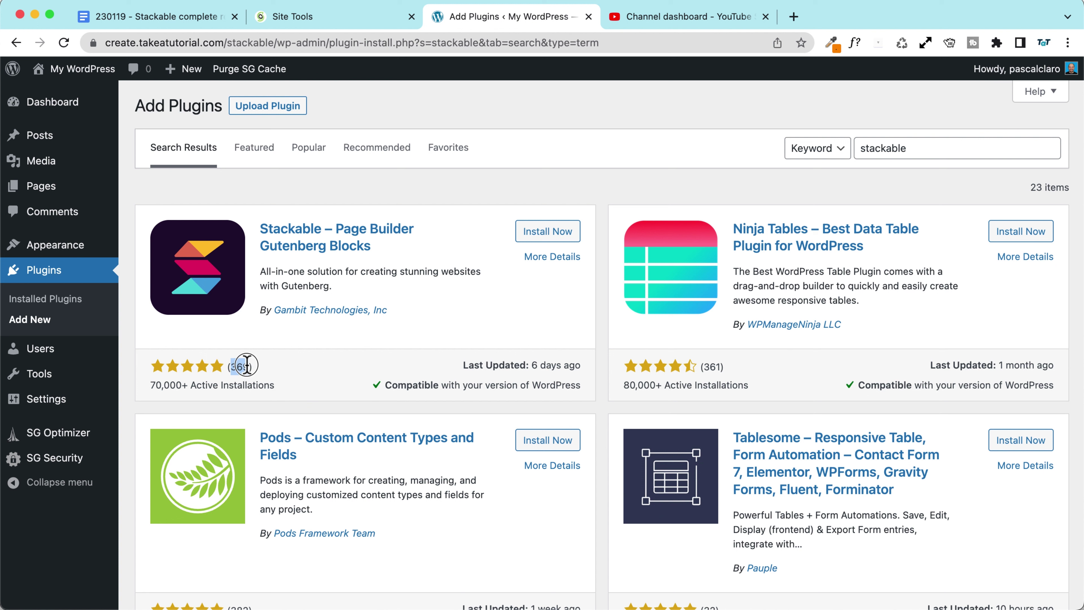
left_click(305, 367)
Install and activate Stackable – Page Builder Gutenberg Blocks, and skip the opt-in for update notifications
left_click(553, 232)
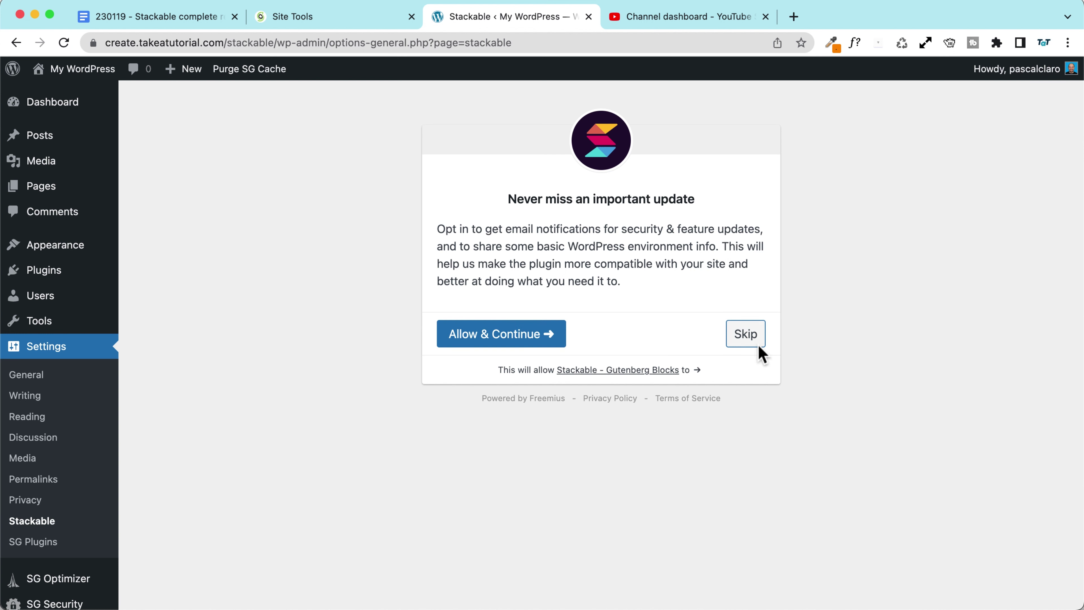
left_click(744, 339)
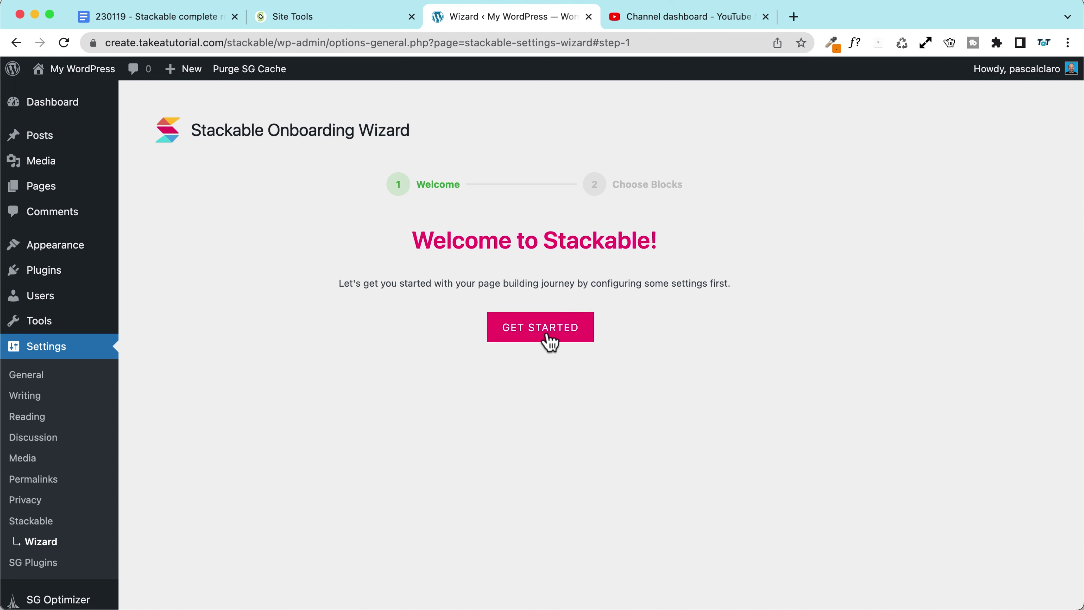
Complete the Stackable onboarding wizard with all Essential, Special and Section blocks enabled, and open the Stackable settings
left_click(548, 338)
scroll(183, 243, "down", 3)
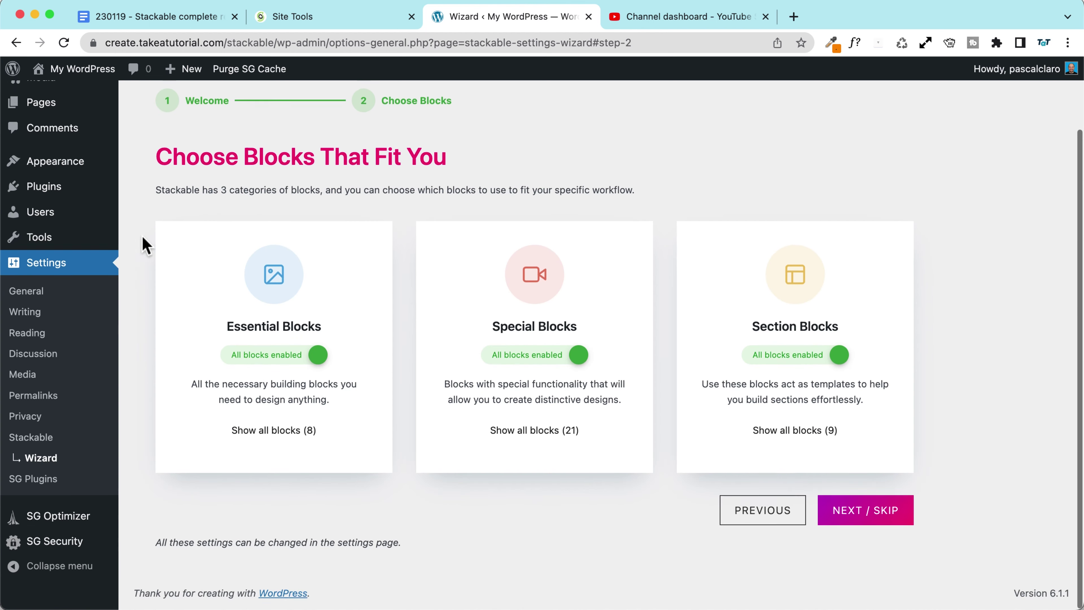
scroll(145, 242, "up", 3)
scroll(168, 233, "down", 3)
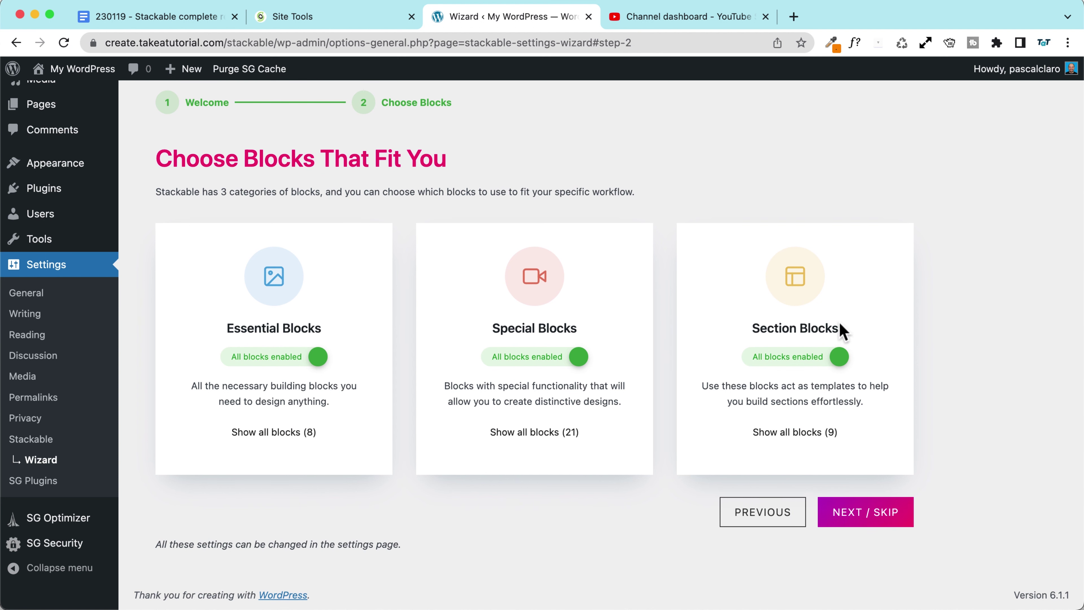
left_click(873, 520)
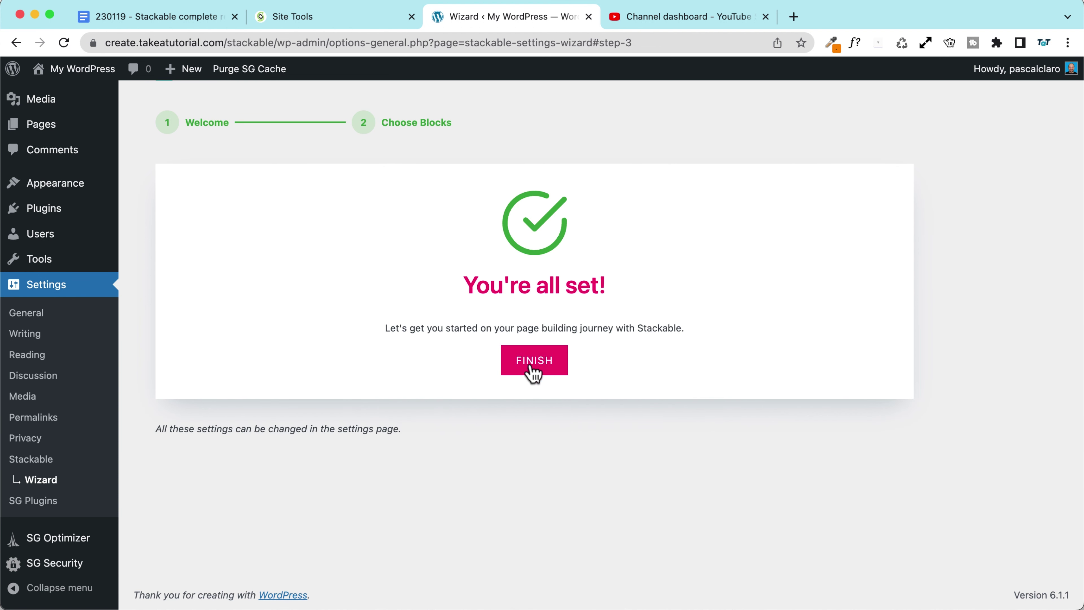
left_click(538, 375)
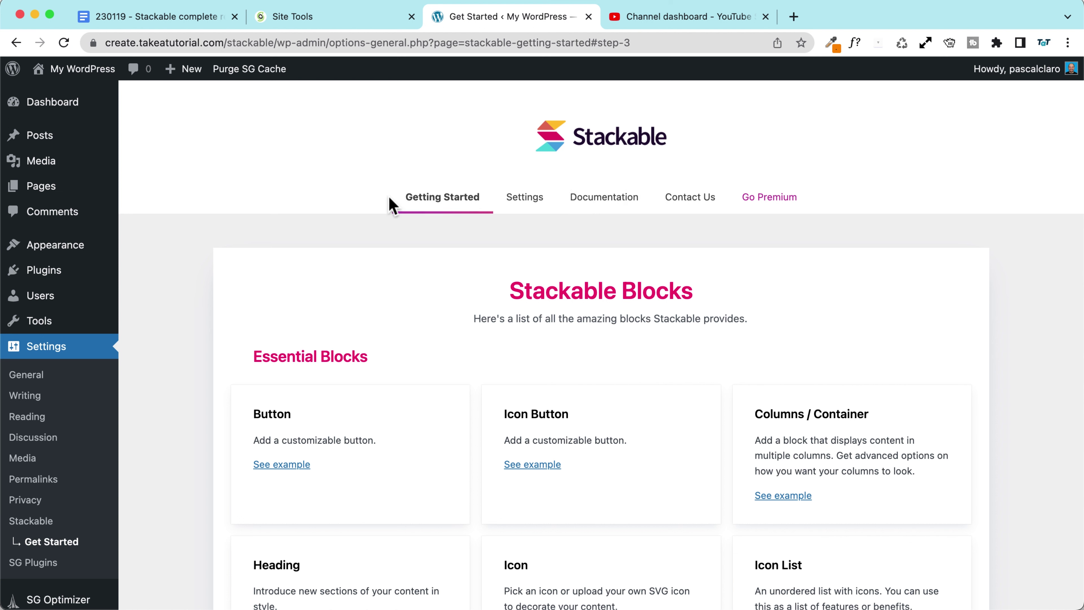
left_click(512, 211)
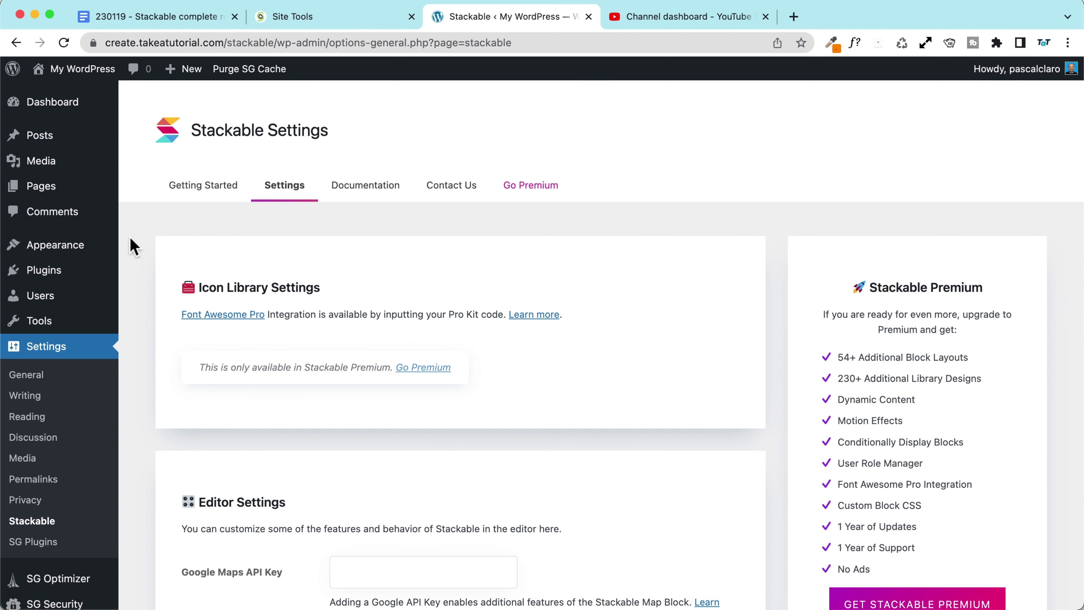
Highlight the Google Maps API Key label in the Editor Settings, clear the selection, and place the cursor in its field
scroll(143, 254, "down", 5)
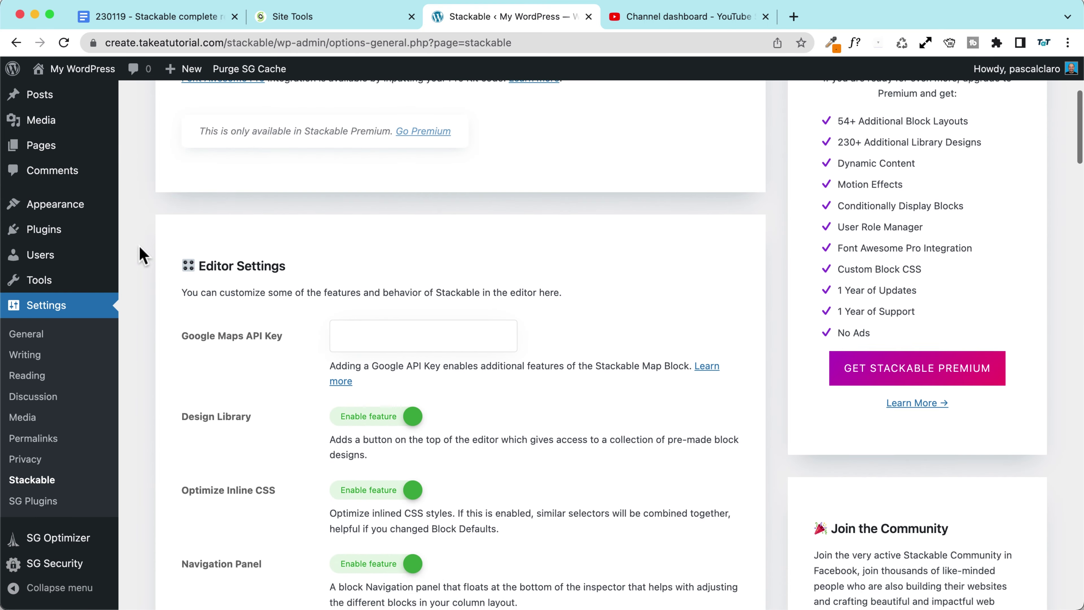
scroll(141, 252, "up", 6)
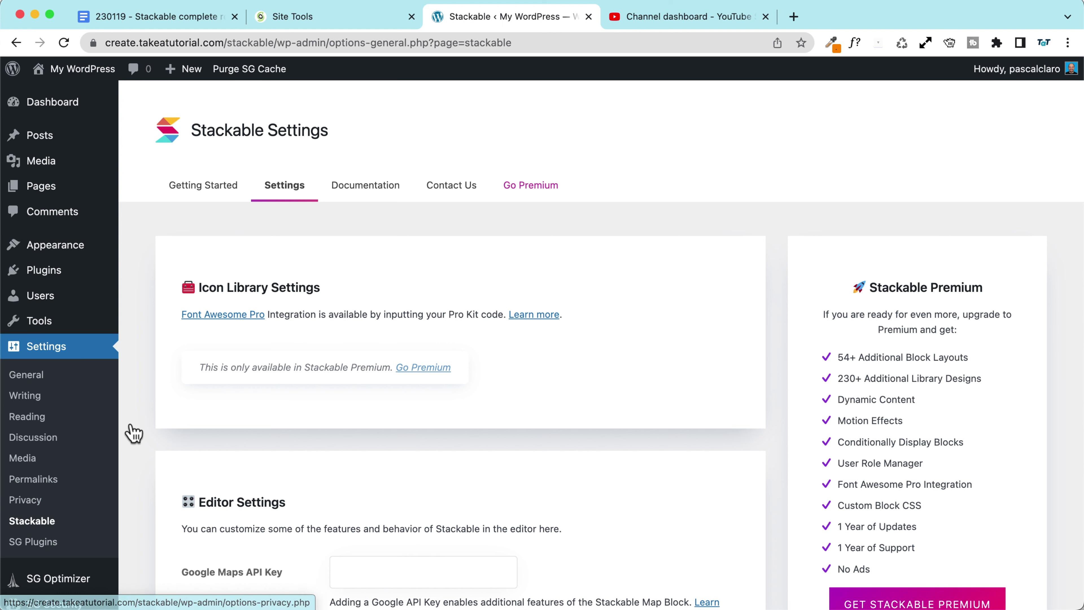
scroll(131, 420, "down", 5)
scroll(131, 420, "down", 3)
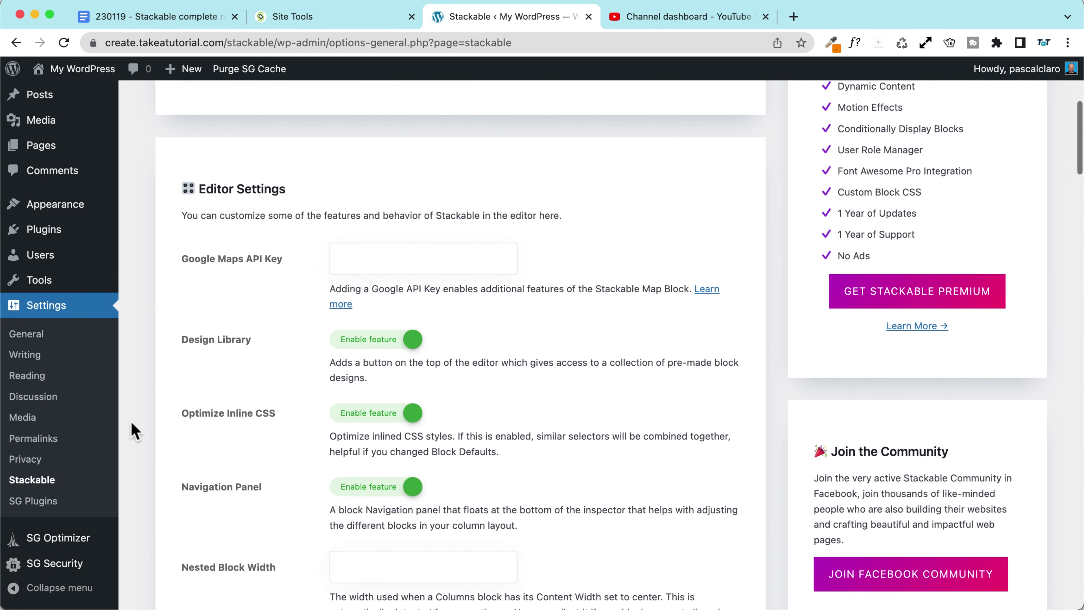
left_click(179, 259)
left_click_drag(179, 259, 282, 266)
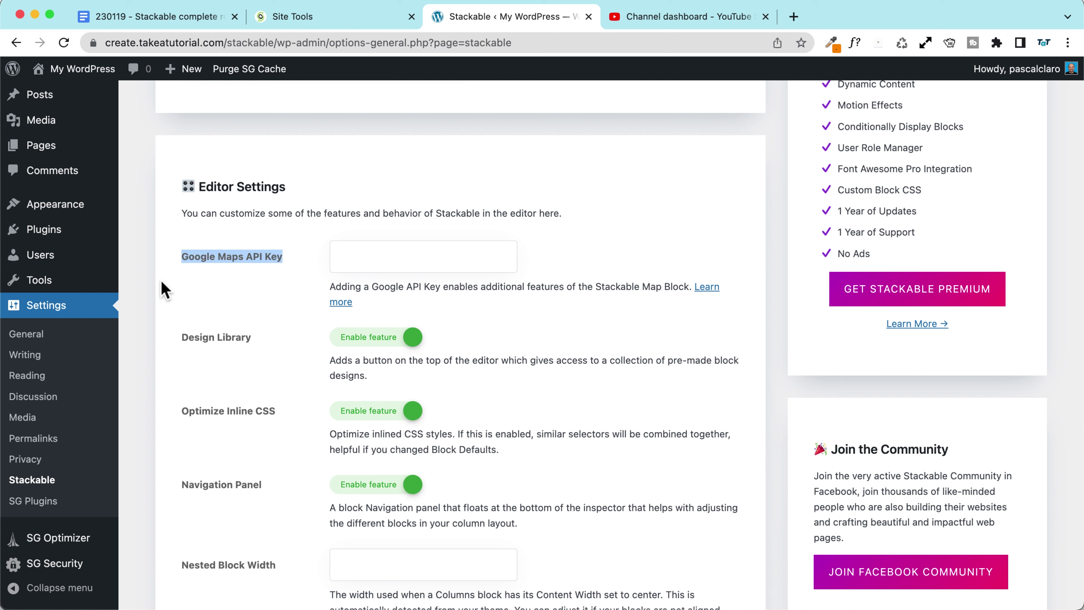
left_click(138, 263)
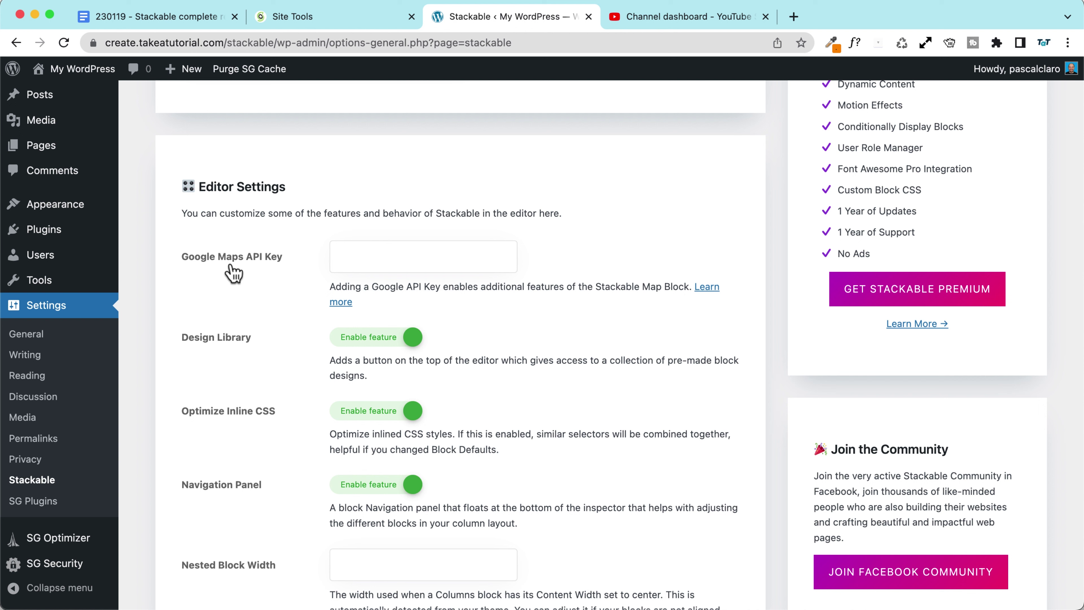
left_click(362, 264)
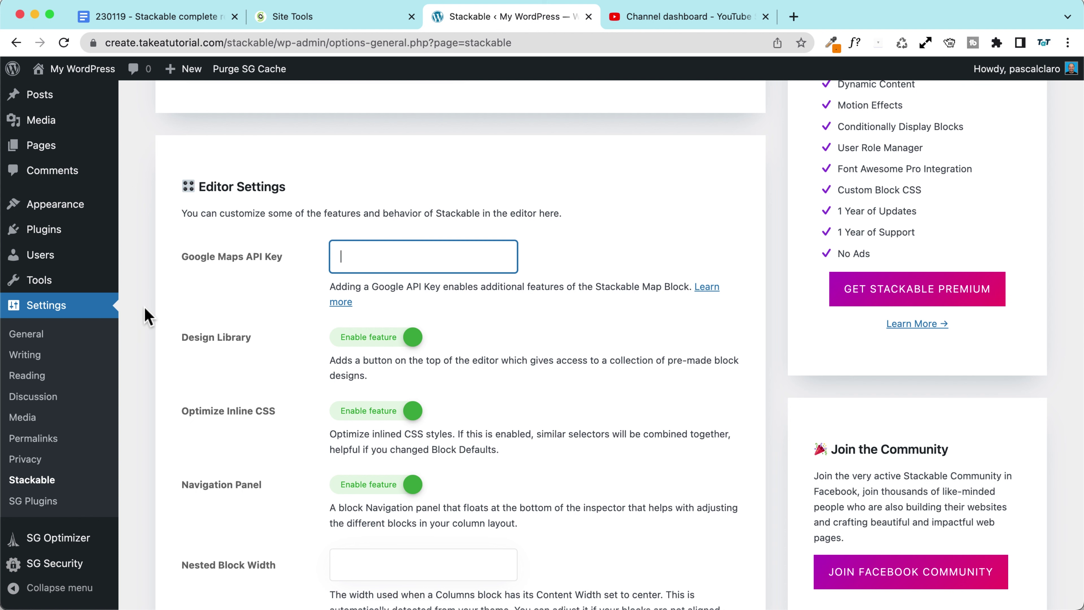
Disable the Design Library feature in the Editor Settings and enable it again
scroll(145, 313, "down", 3)
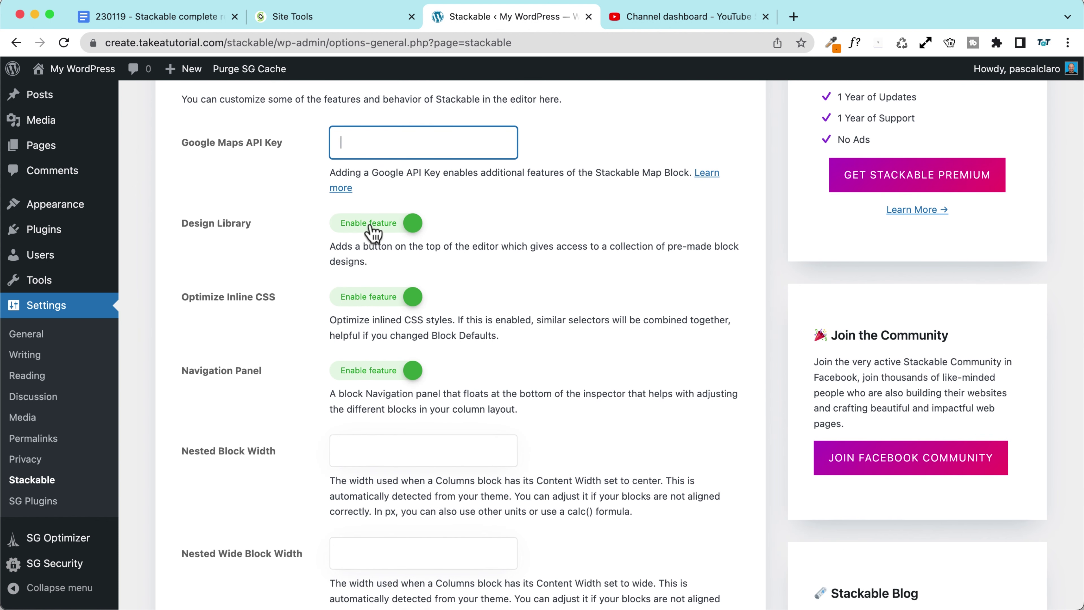
left_click(361, 229)
left_click(360, 229)
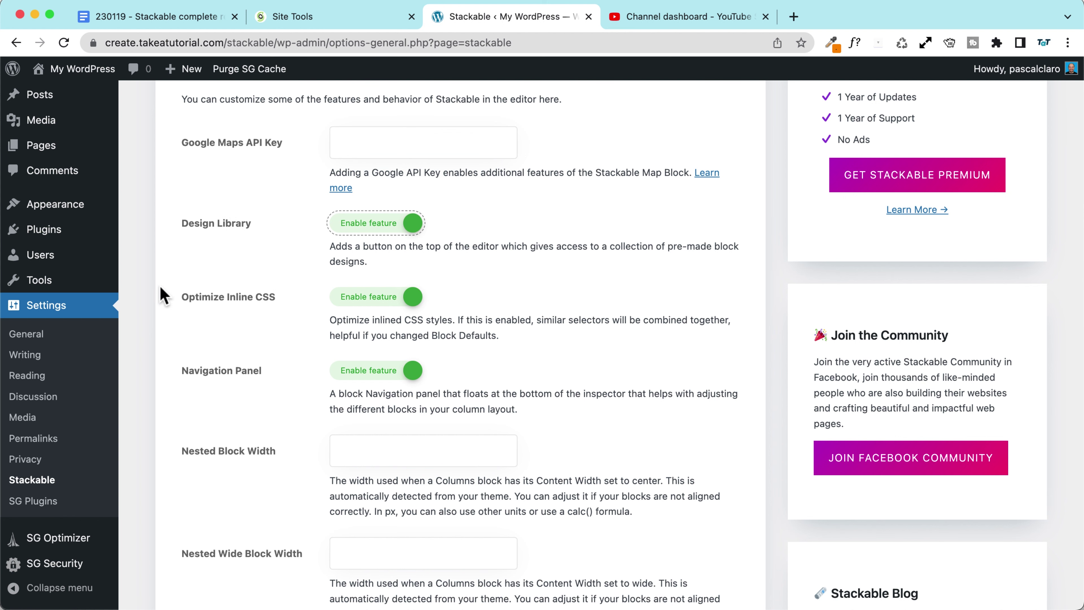
Disable and re-enable the Navigation Panel feature in the Editor Settings twice, leaving it enabled
scroll(163, 294, "down", 3)
scroll(153, 223, "down", 1)
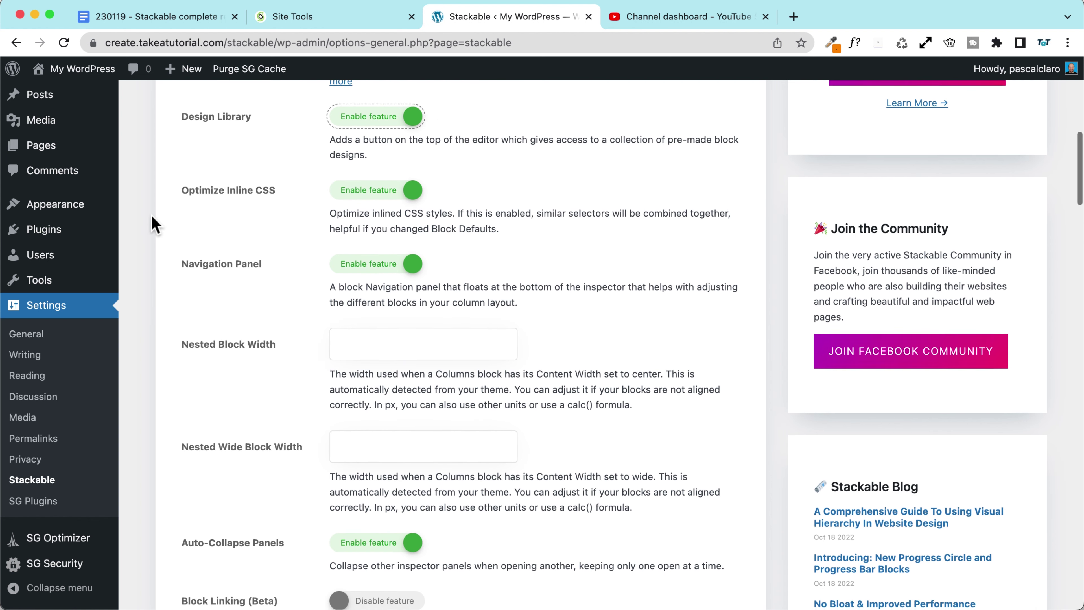
scroll(153, 212, "down", 1)
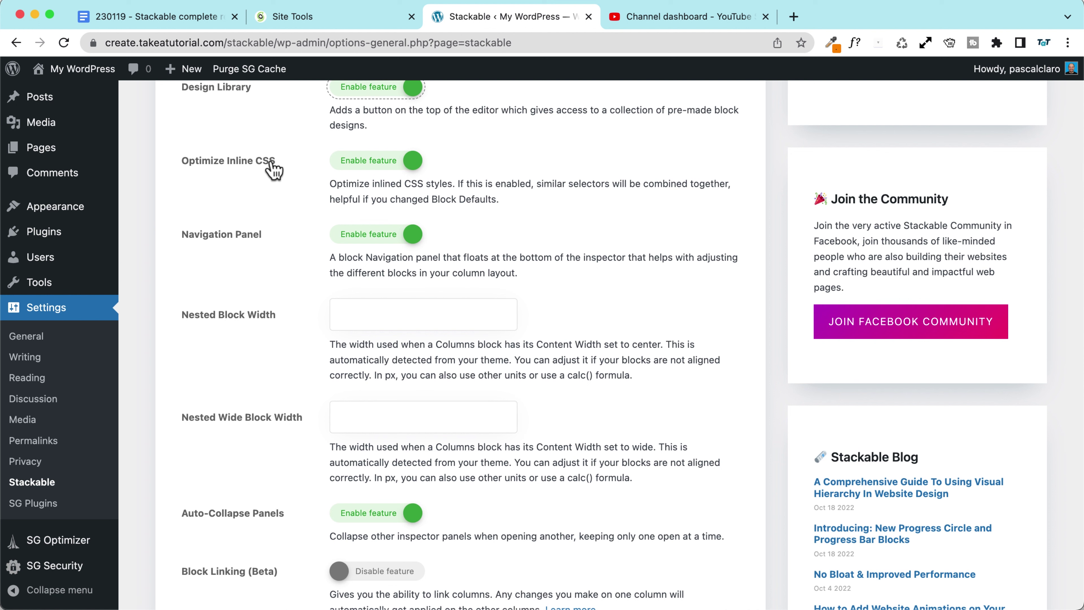
left_click(404, 239)
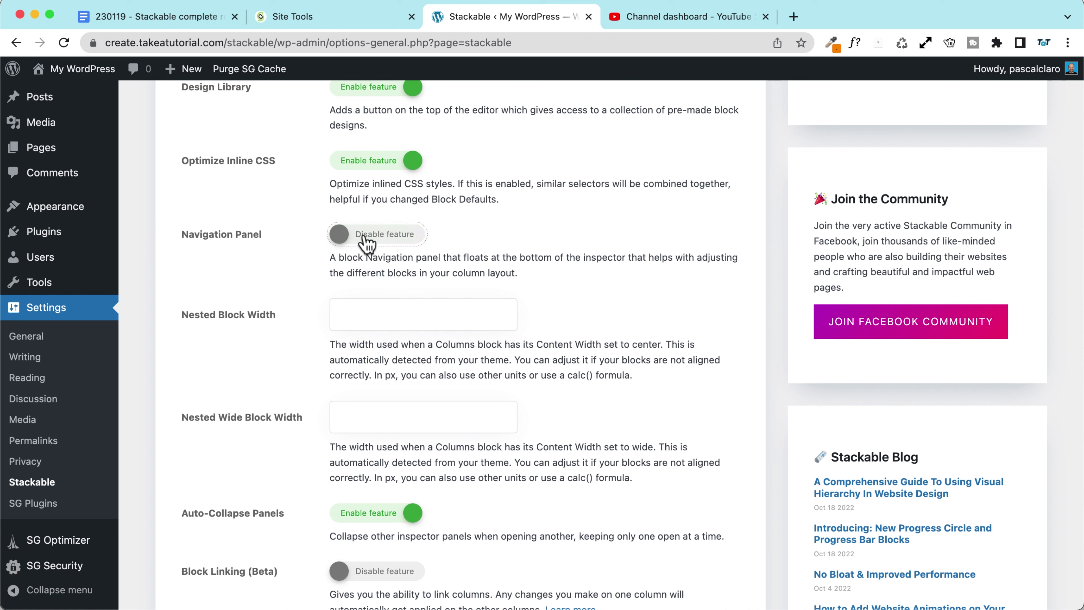
left_click(363, 240)
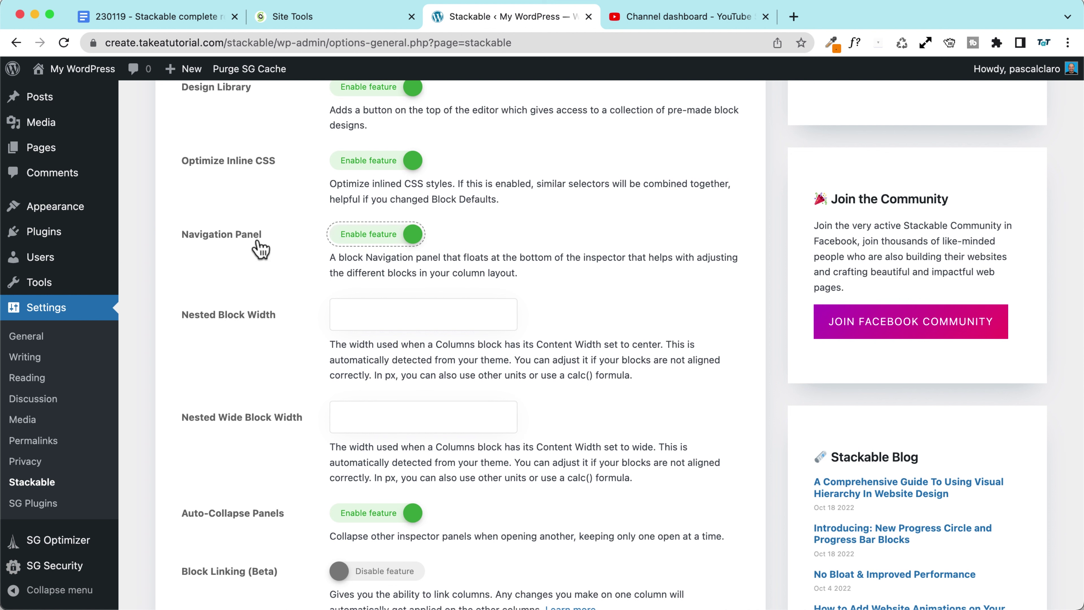
left_click(370, 241)
left_click(370, 243)
Enable the Block Linking (Beta) feature in the Editor Settings
scroll(162, 255, "down", 5)
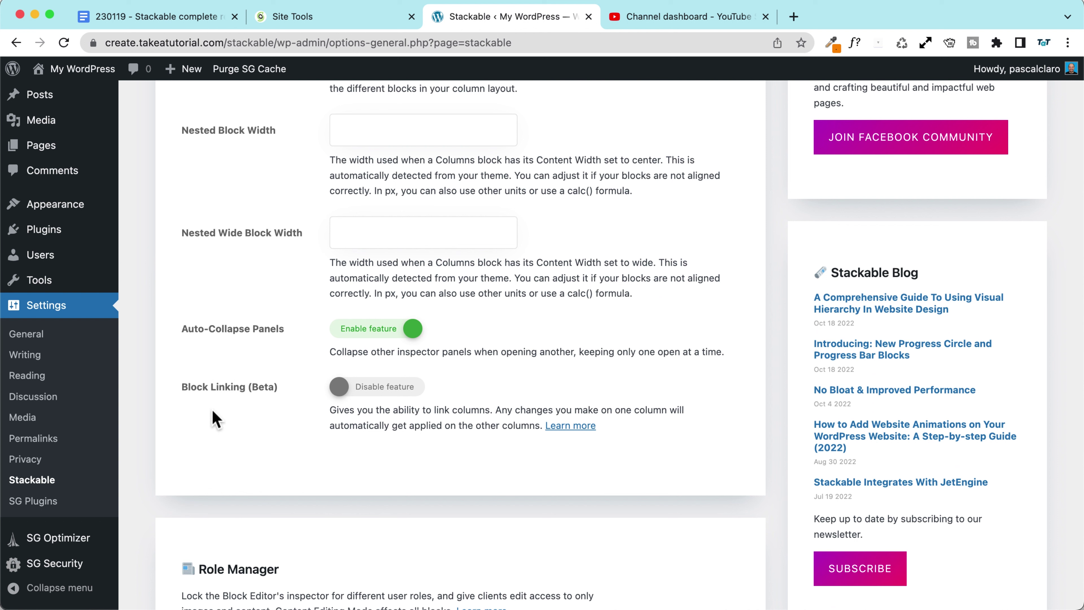
left_click_drag(177, 391, 273, 395)
left_click(365, 390)
left_click(274, 410)
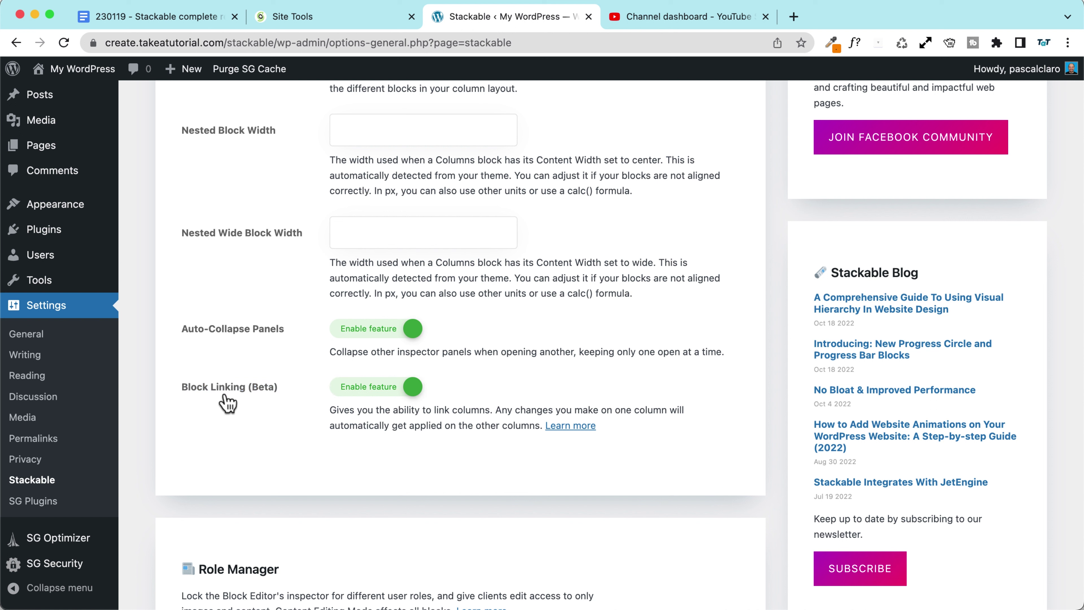
Look through the Role Manager, breakpoint and Global Settings, and the Essential, Special and Section block toggles
scroll(173, 406, "down", 10)
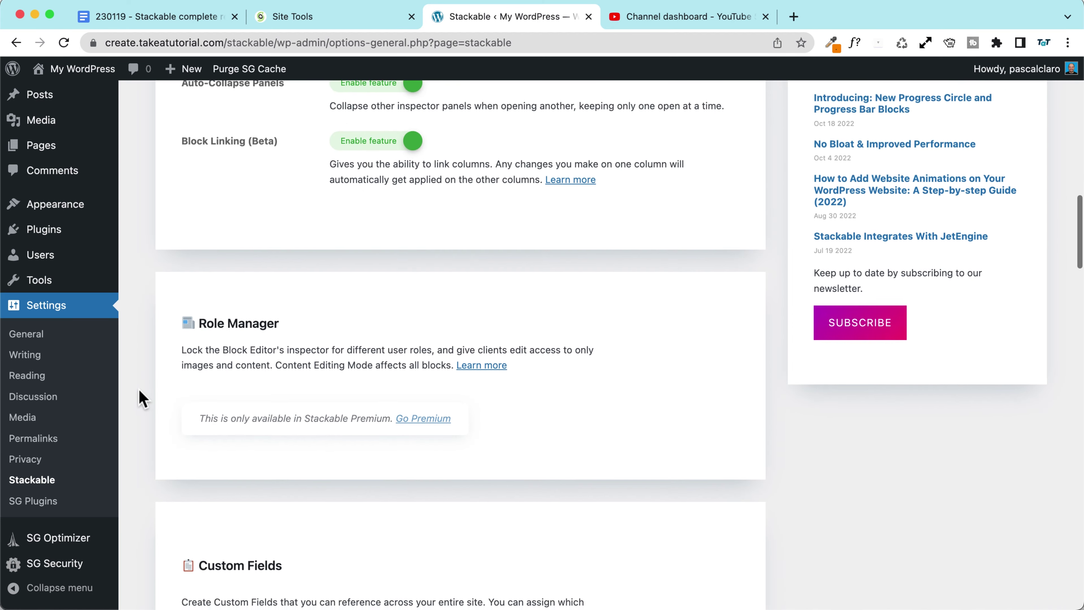
scroll(143, 400, "down", 13)
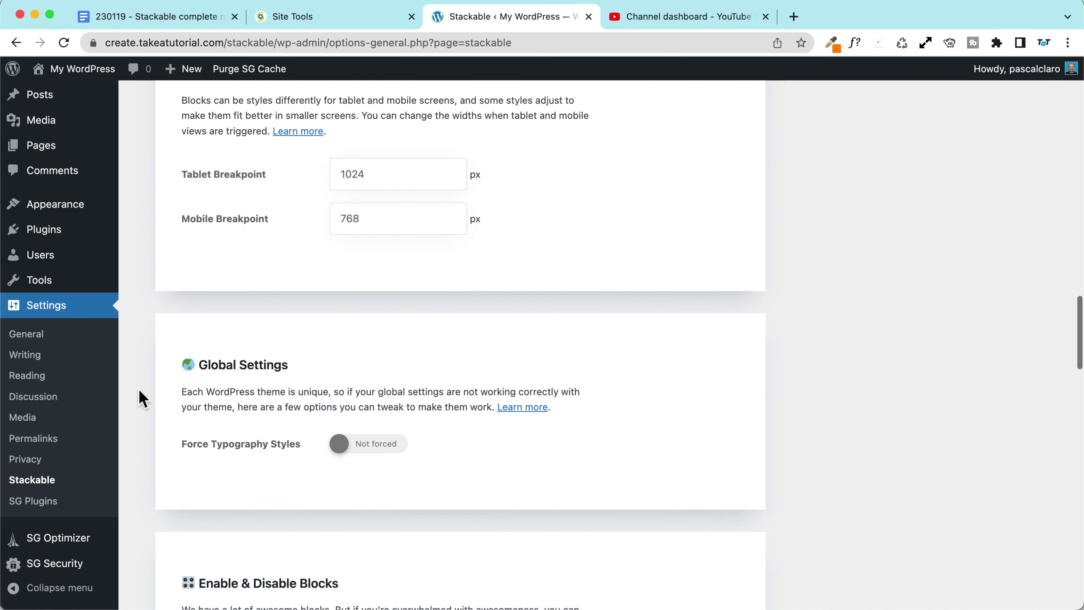
scroll(143, 399, "down", 2)
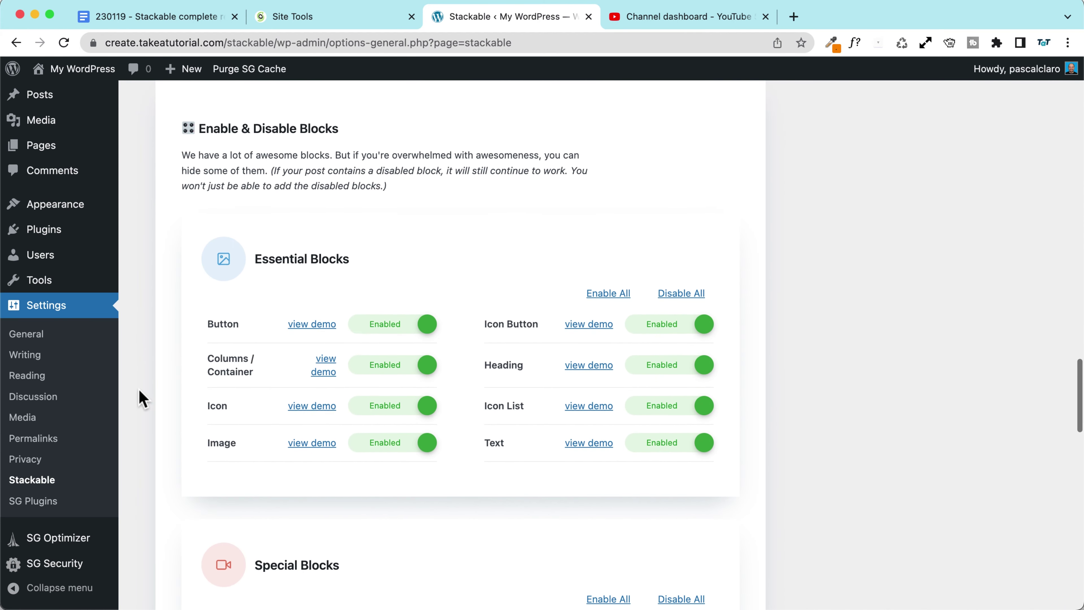
scroll(143, 399, "up", 2)
scroll(141, 395, "down", 2)
scroll(141, 395, "up", 1)
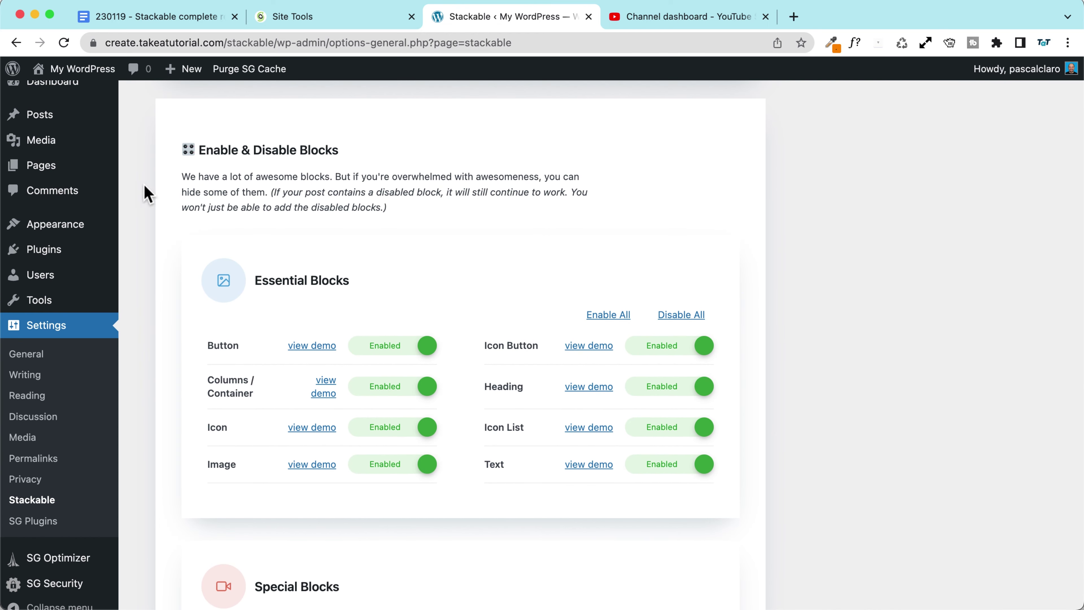
scroll(145, 194, "down", 7)
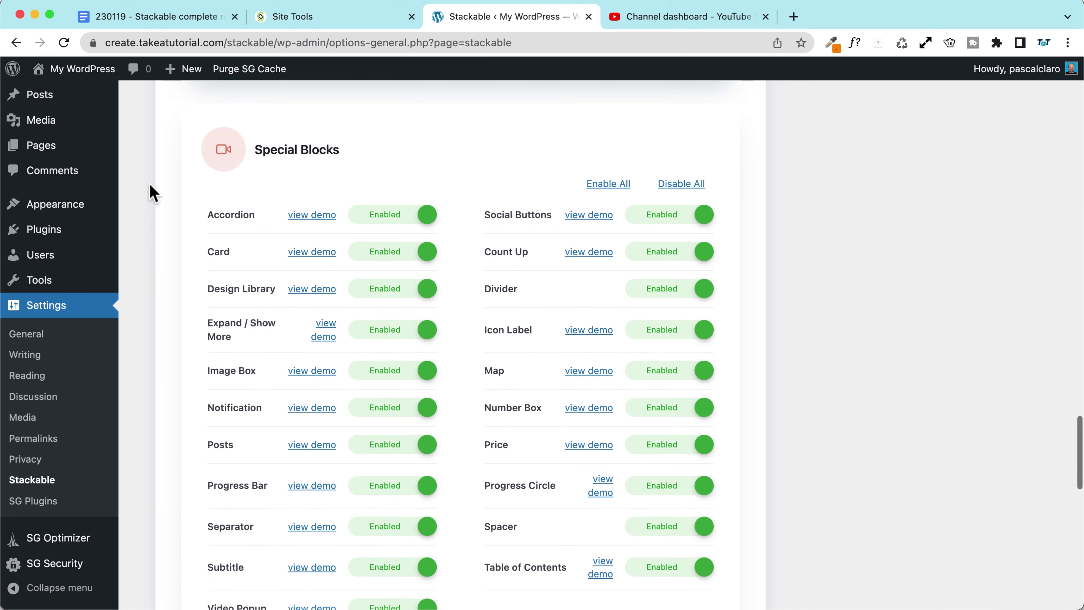
scroll(151, 193, "down", 4)
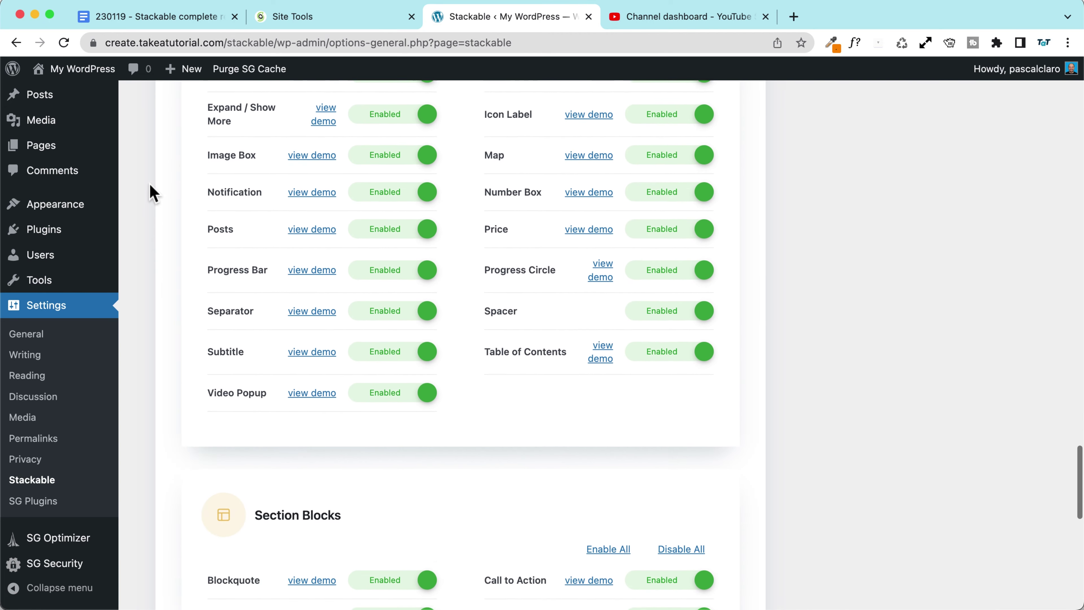
scroll(151, 193, "down", 8)
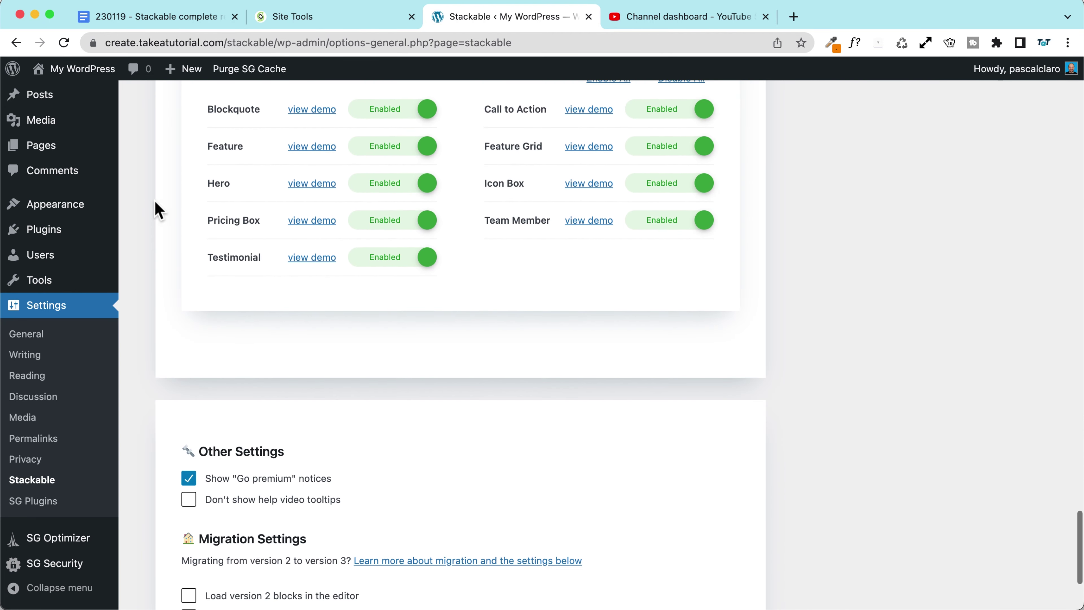
Turn off the "Go premium" notices under Other Settings and turn them back on
scroll(160, 212, "down", 3)
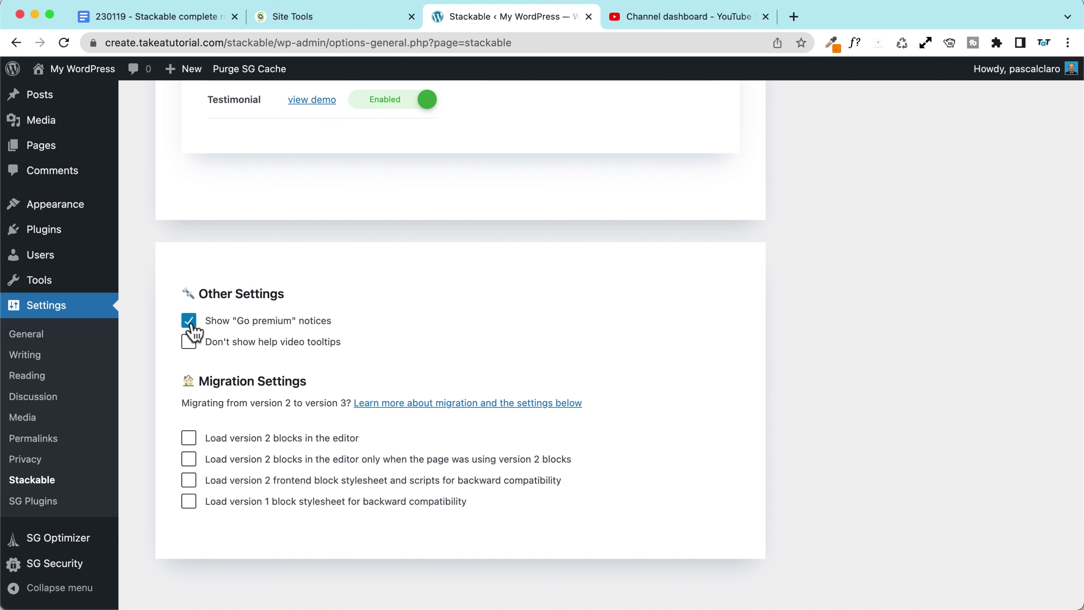
left_click(189, 321)
left_click(190, 323)
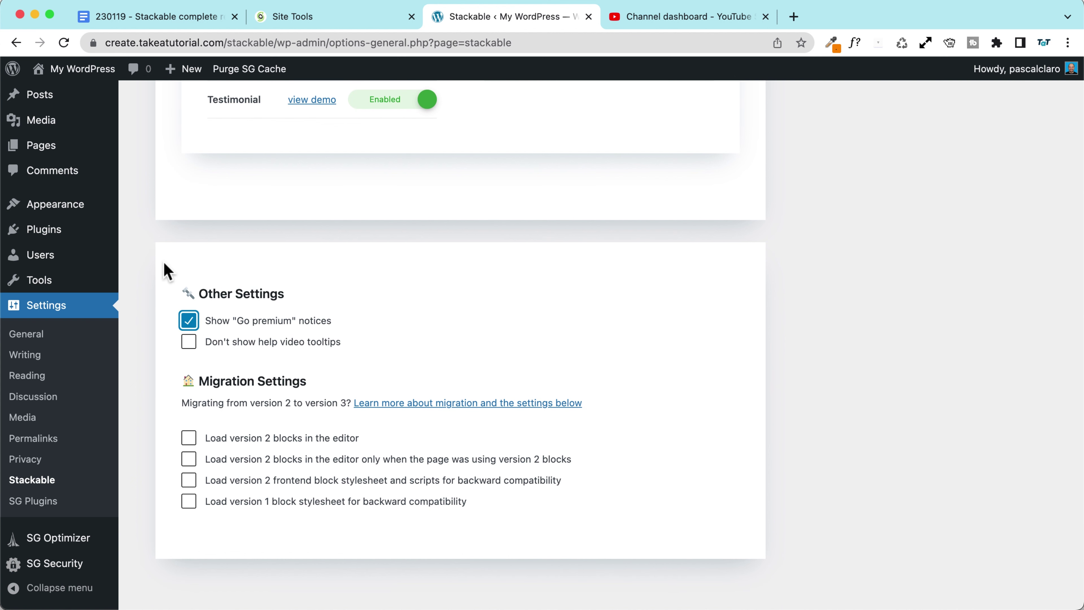
Create a new WordPress page and title it "Stackable Test"
scroll(134, 254, "up", 15)
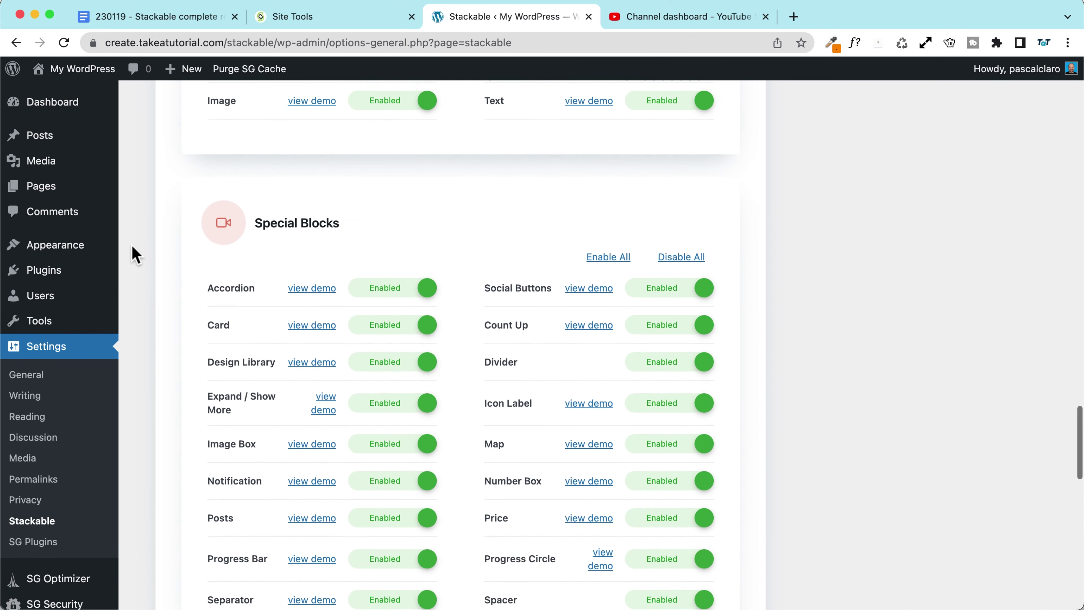
scroll(135, 255, "up", 15)
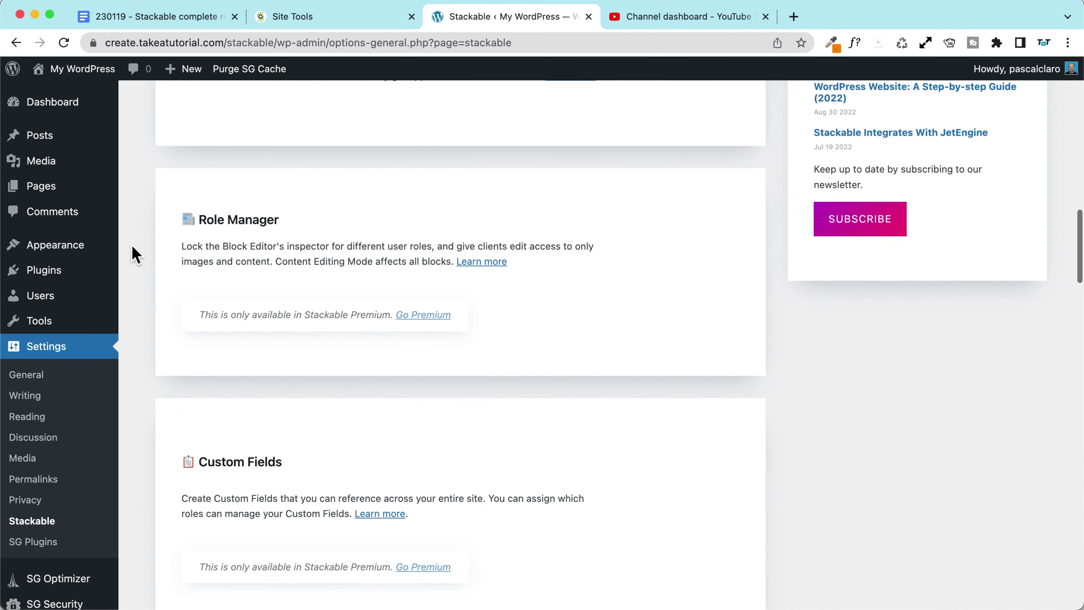
scroll(134, 255, "up", 1)
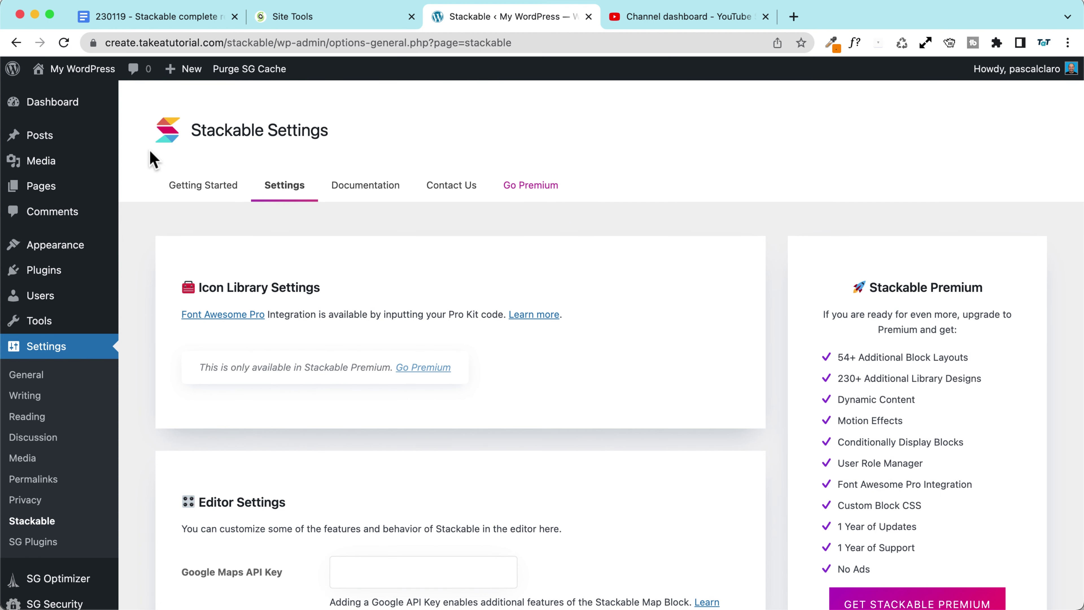
mouse_move(184, 71)
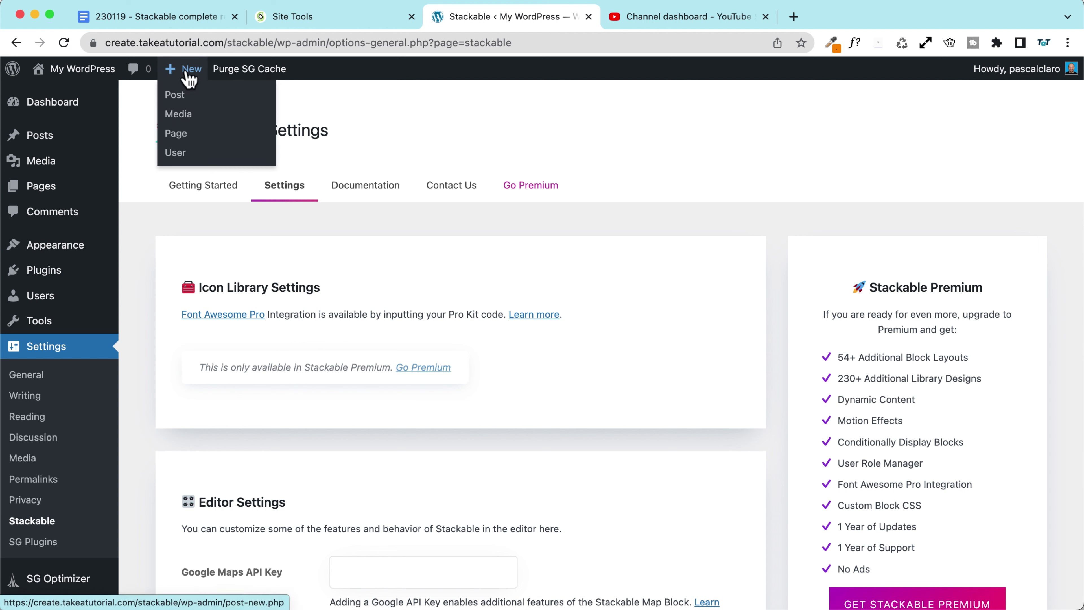
left_click(183, 141)
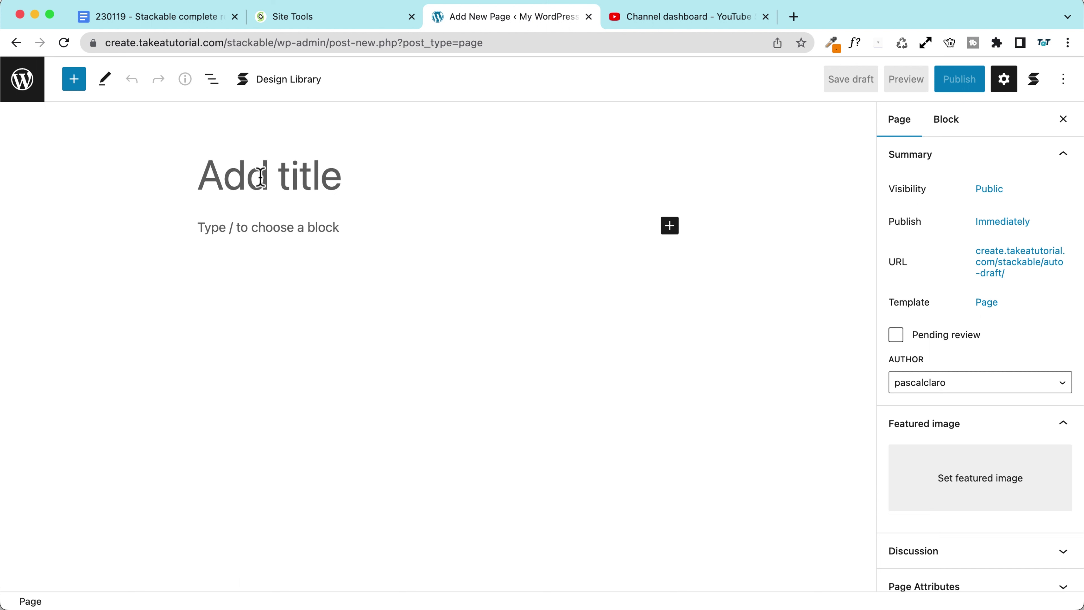
type("Stackable Test")
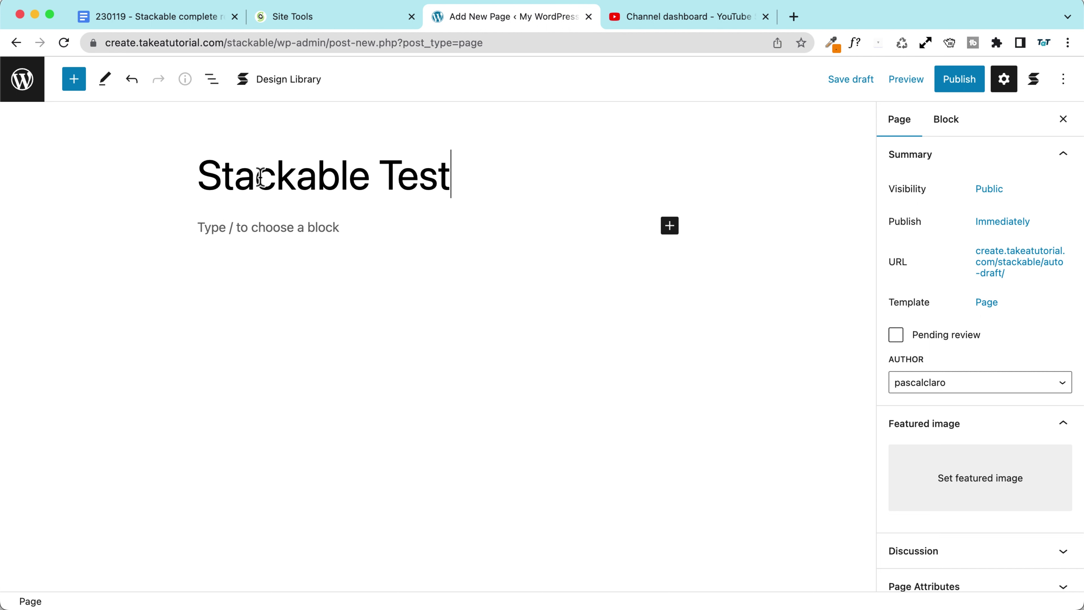
Insert a Stackable Columns / Container block below the page title, using the 50 / 50 variation
left_click(75, 84)
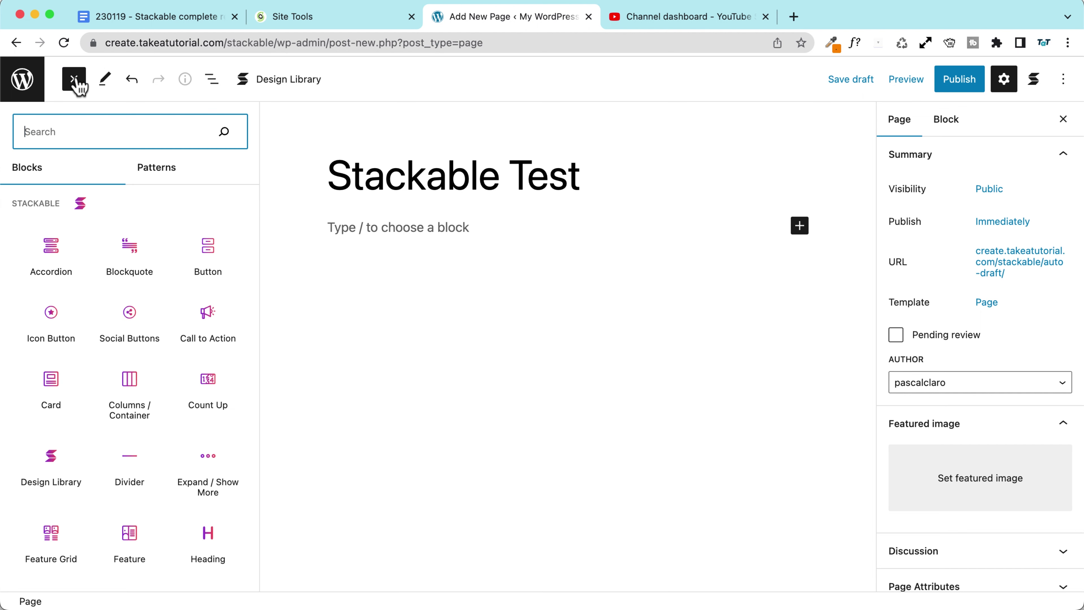
left_click_drag(10, 203, 68, 204)
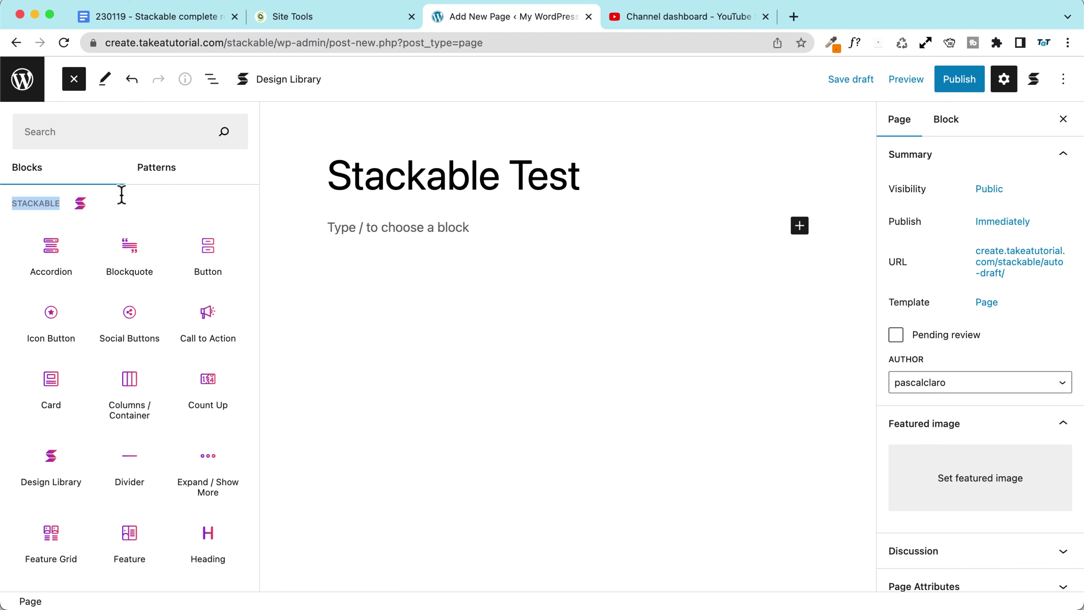
left_click(19, 204)
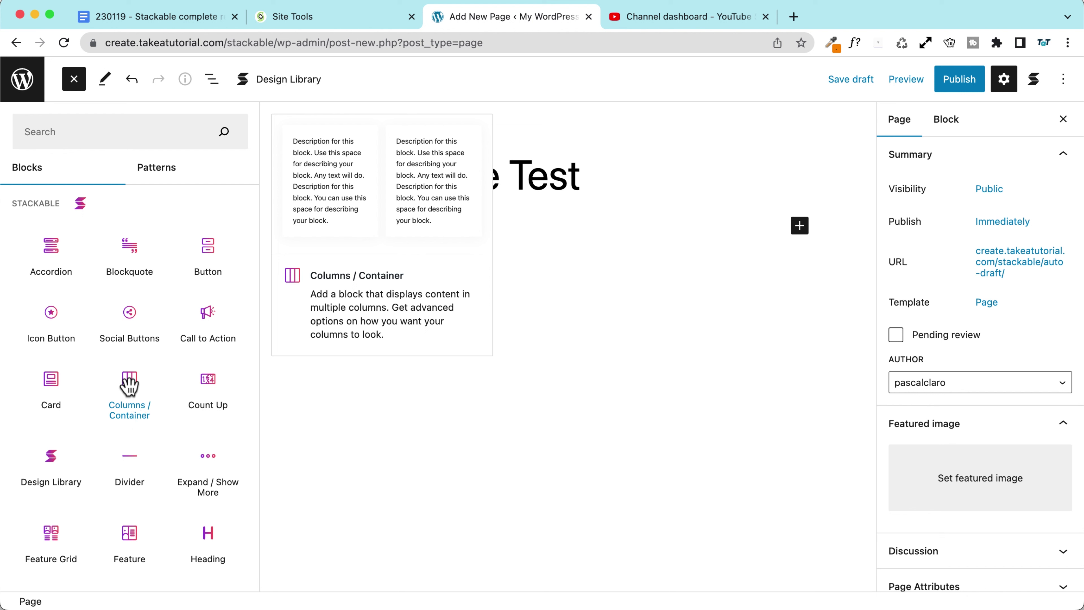
left_click(128, 404)
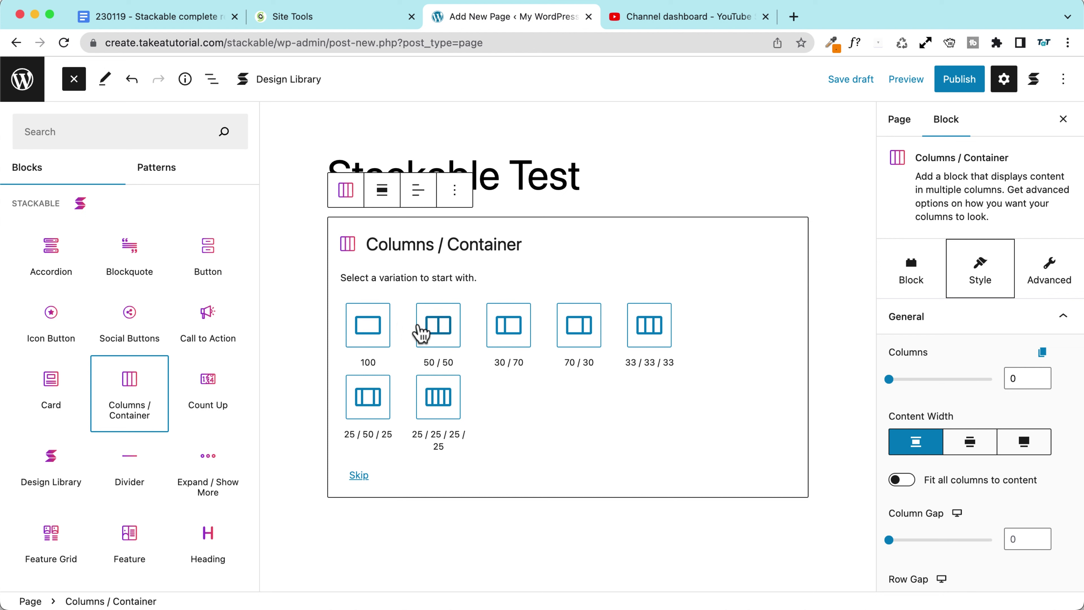
left_click(438, 329)
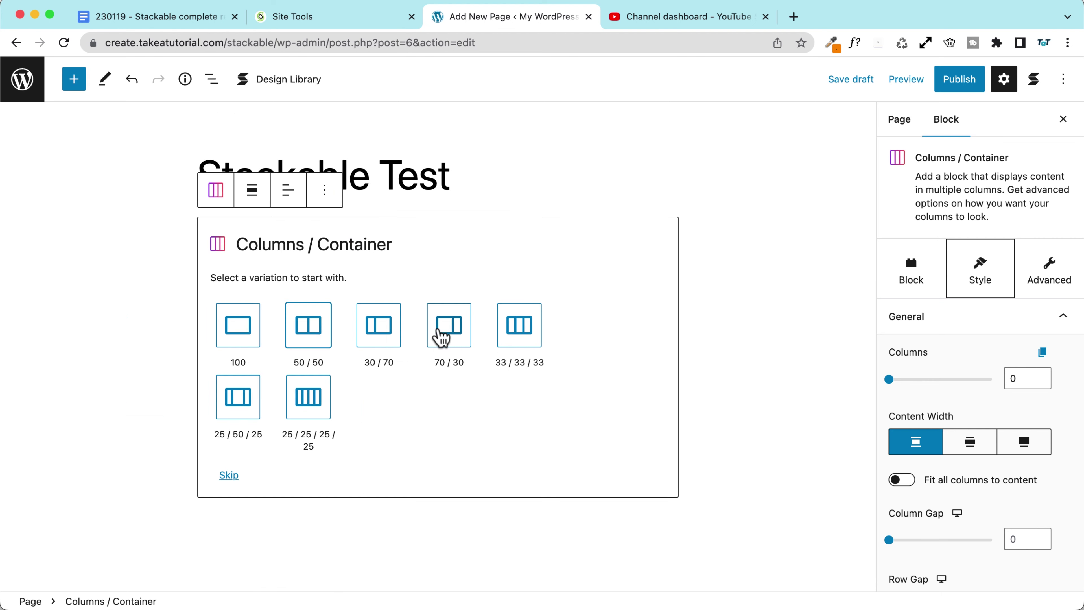
left_click(310, 336)
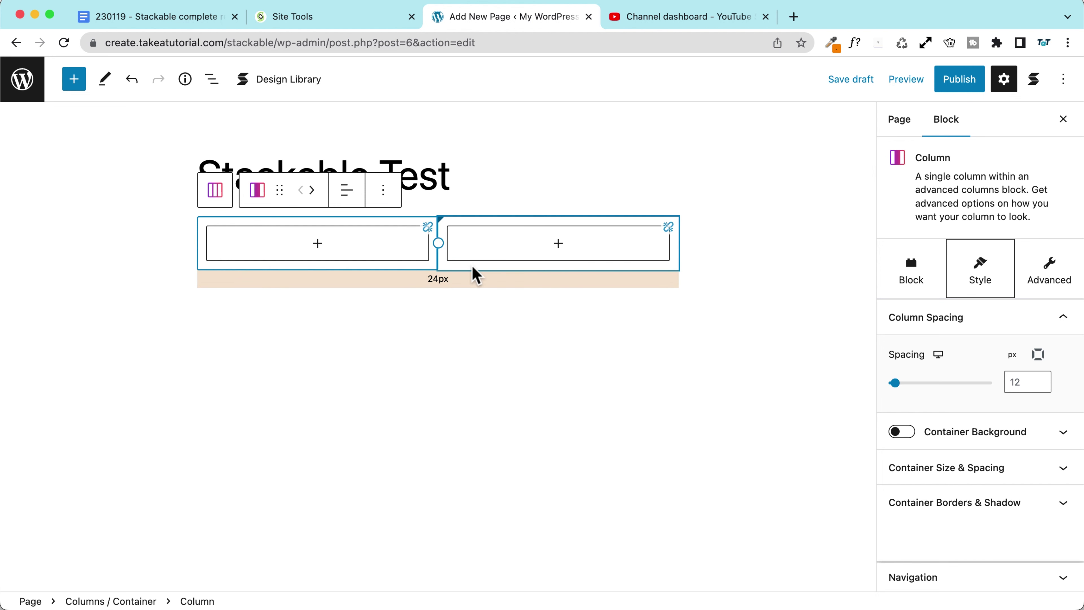
Set the Columns / Container block to full width
left_click(215, 197)
left_click(251, 197)
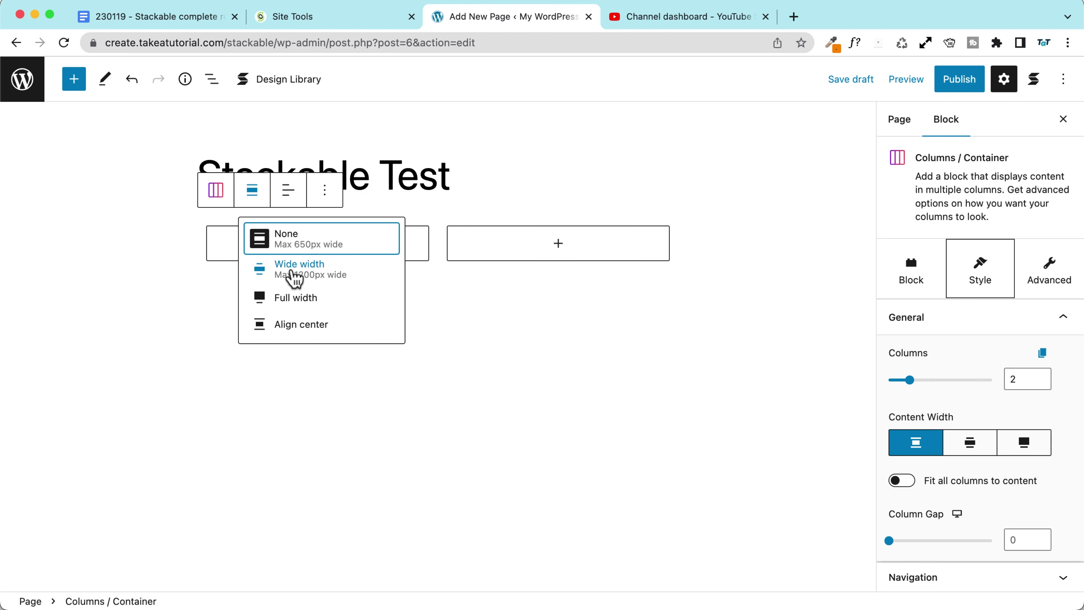
left_click(293, 301)
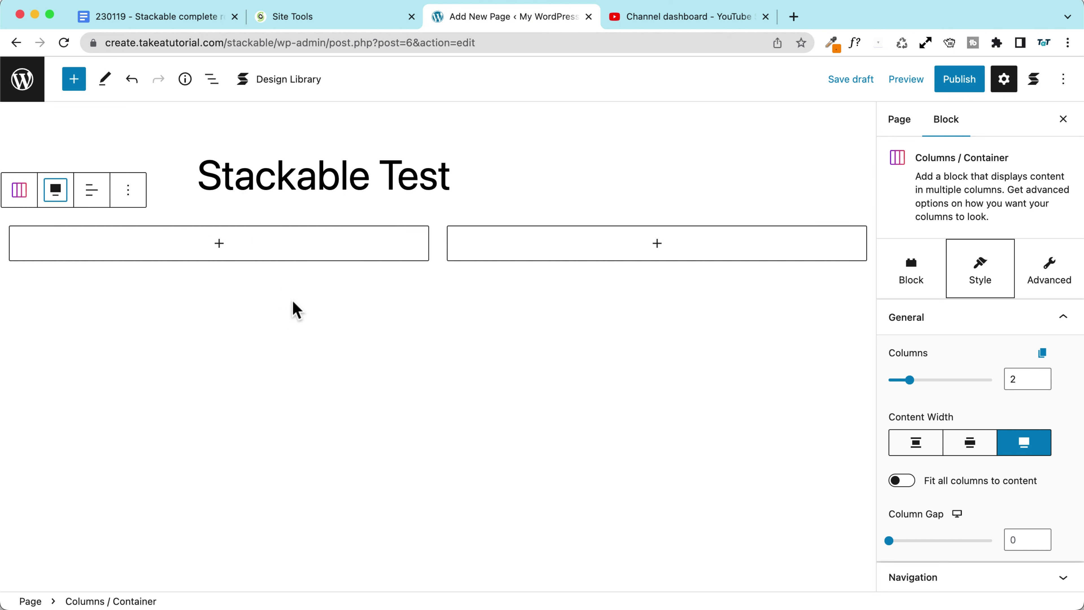
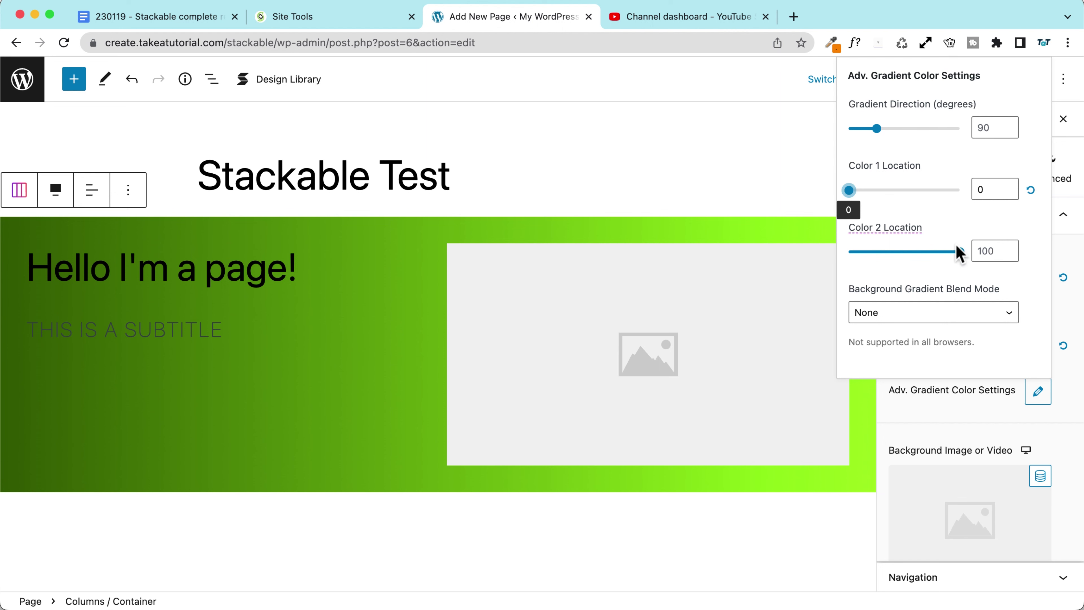
Set the container's background gradient direction to 200 degrees
left_click_drag(876, 138, 911, 129)
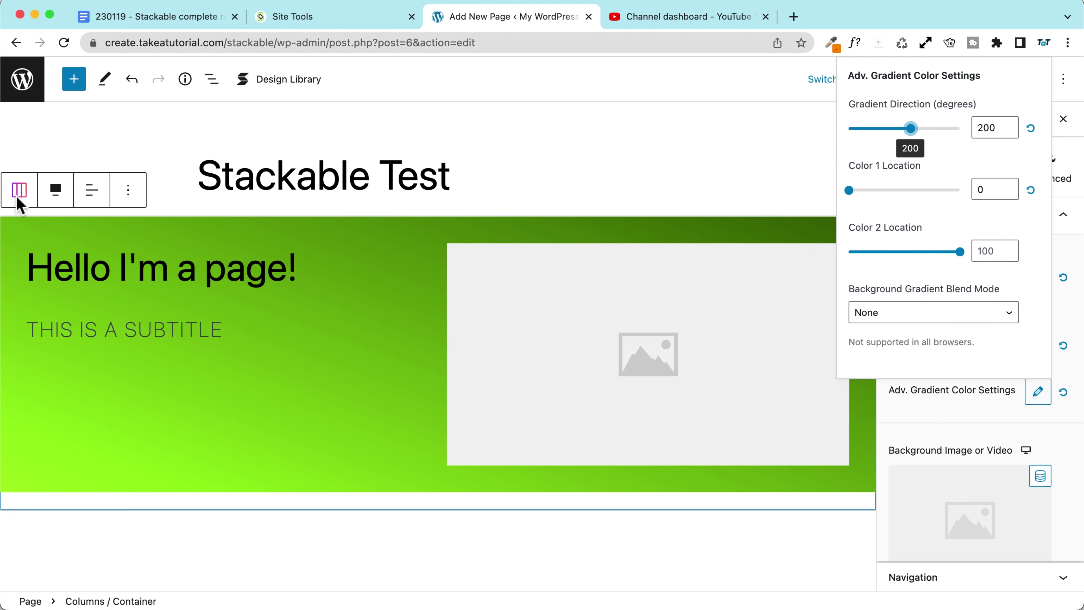
left_click(19, 197)
left_click(19, 198)
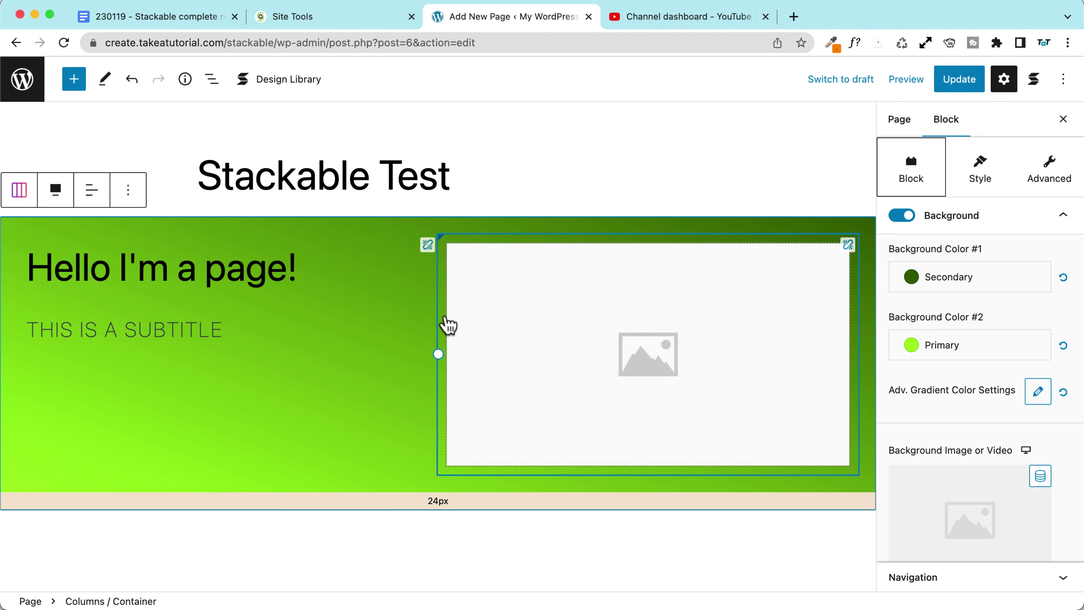
Set the container's Column Alignment to vertically centred
left_click(145, 234)
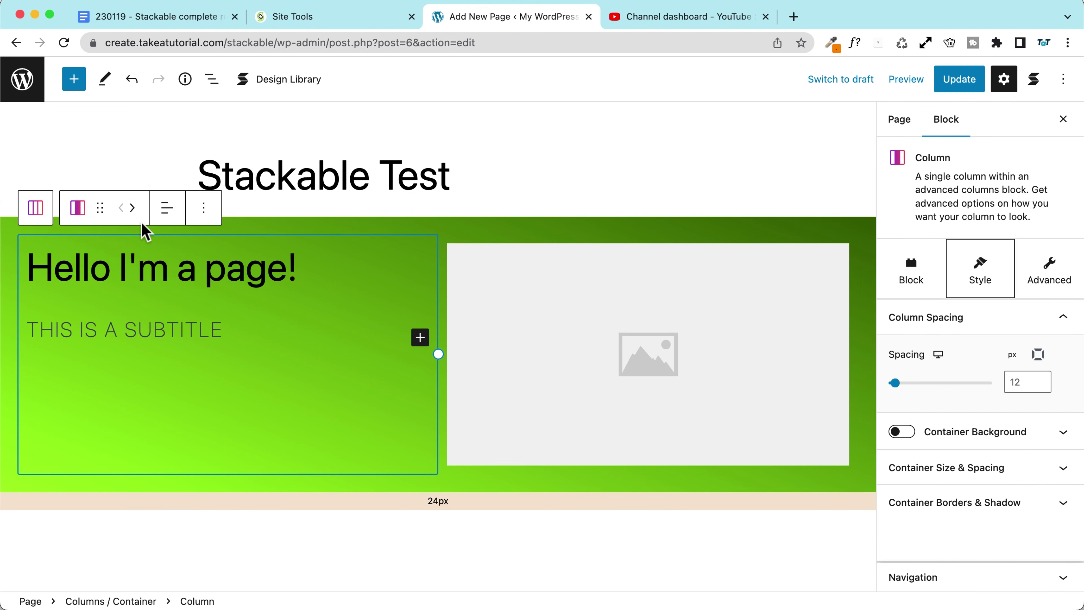
left_click(11, 229)
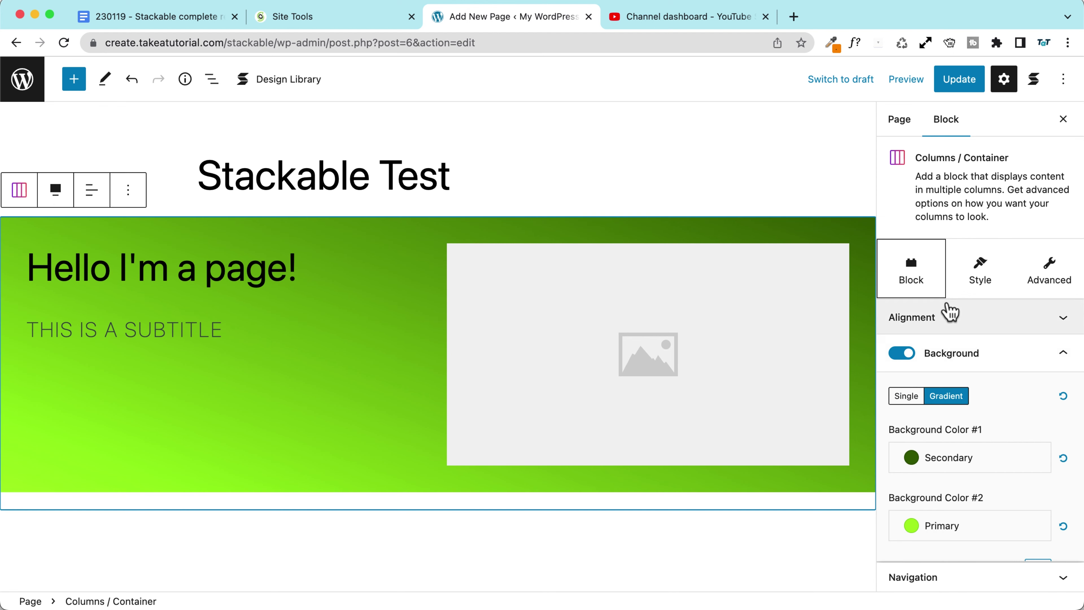
left_click(943, 326)
left_click(950, 348)
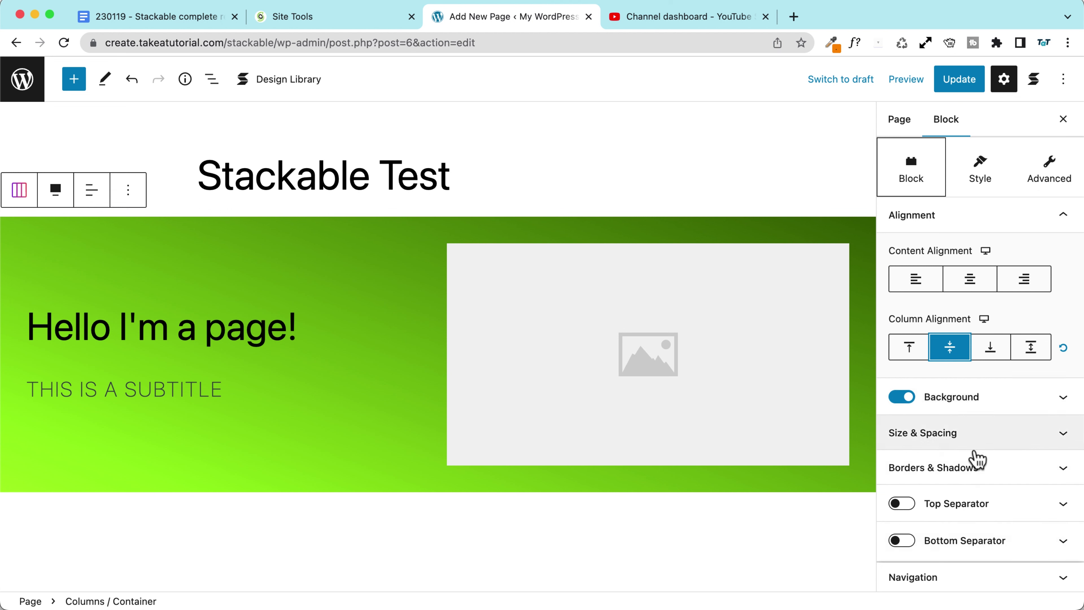
scroll(975, 457, "down", 2)
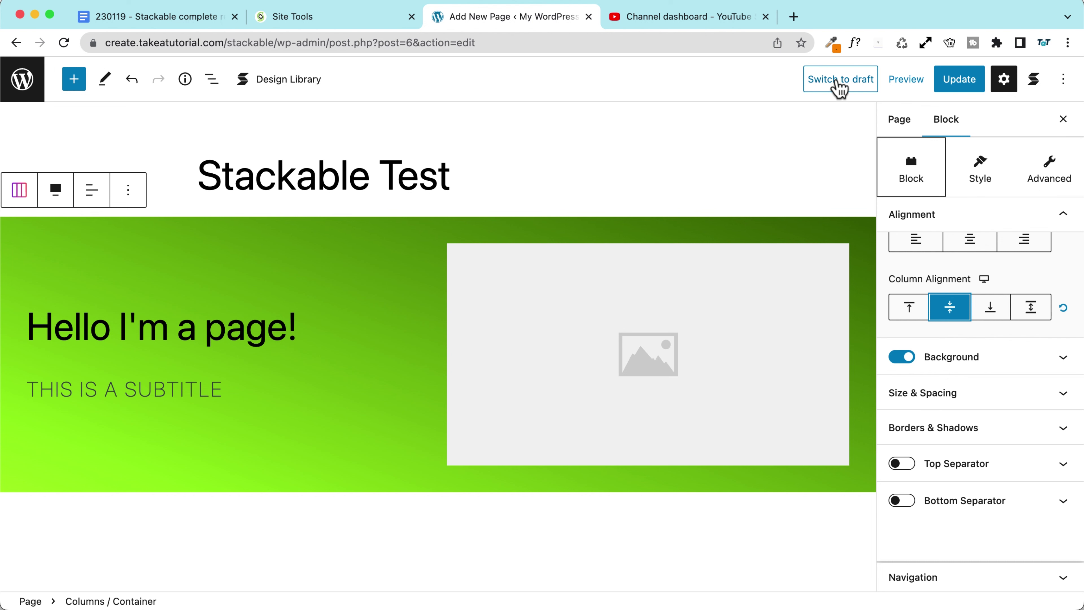
Switch the editor to the tablet preview, keeping the page published
left_click(839, 88)
left_click(593, 351)
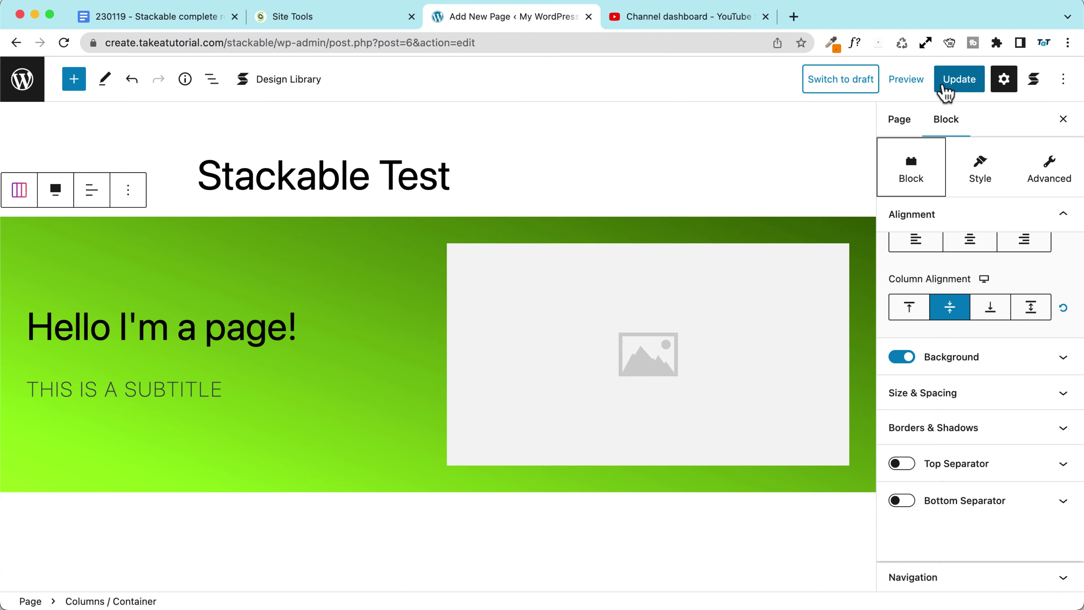
left_click(907, 88)
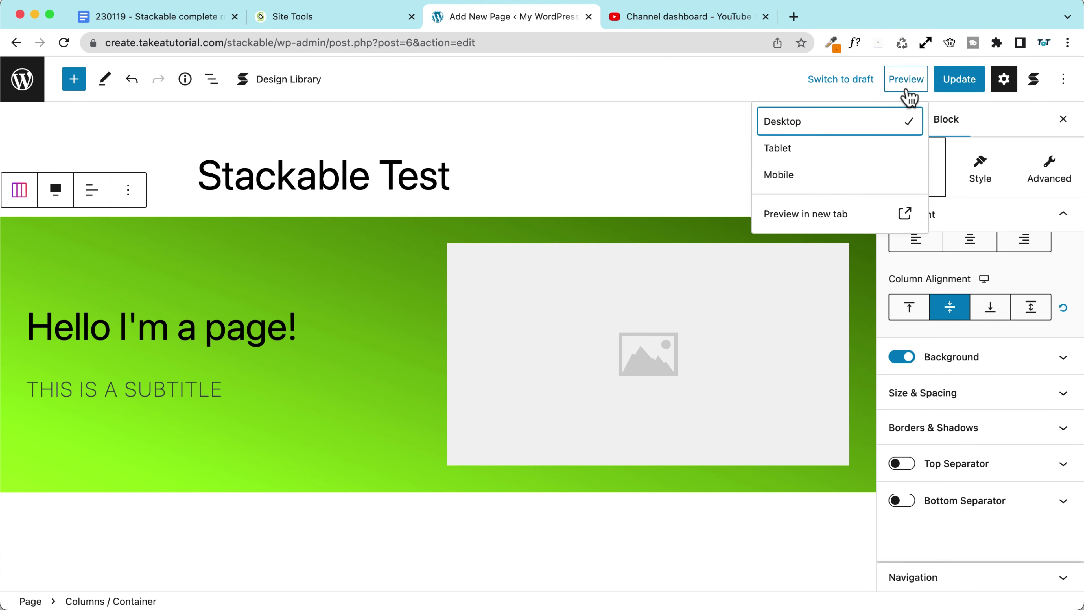
left_click(818, 155)
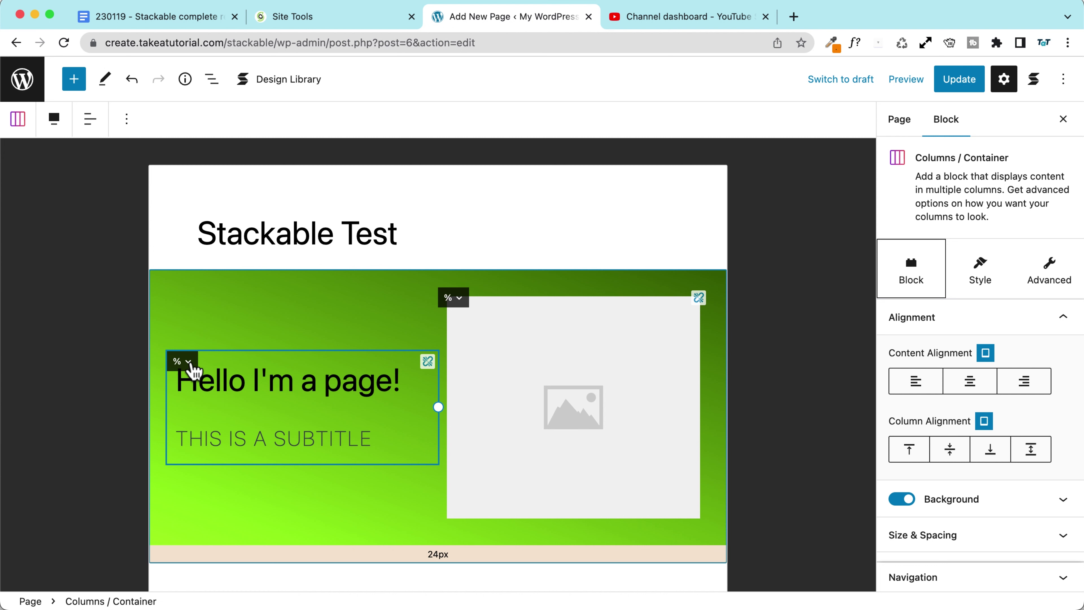
For tablet, set the heading and subtitle column's width to 100% and centre the container's Content Alignment
left_click(188, 363)
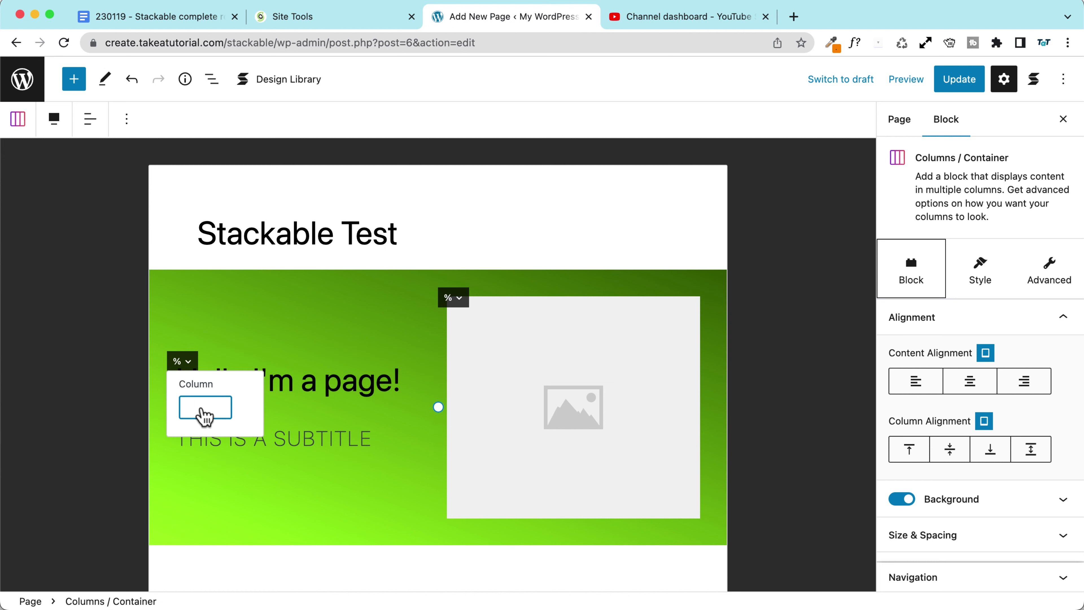
type("100")
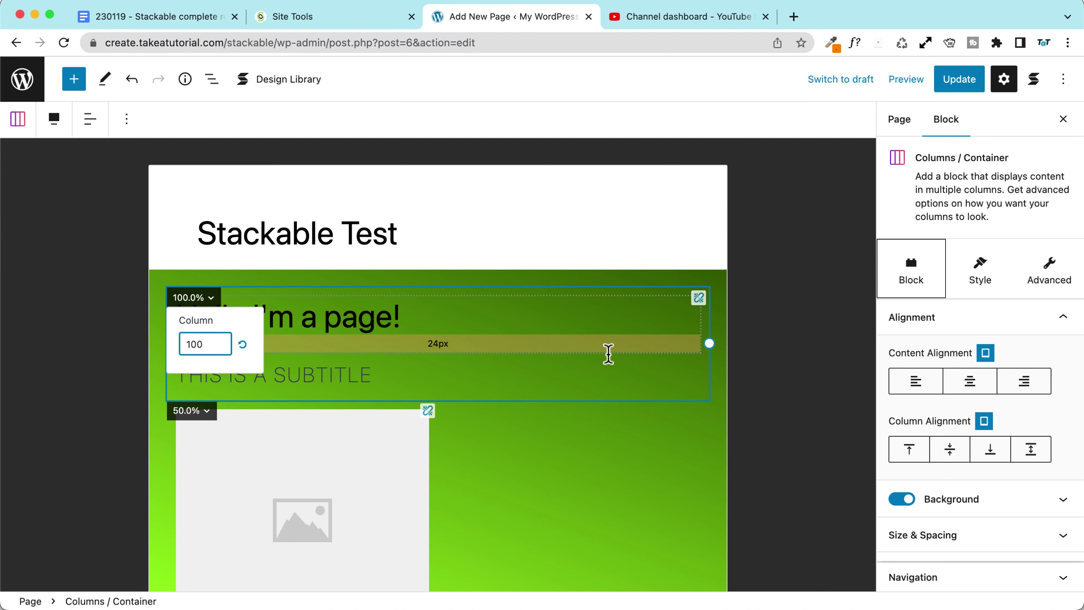
left_click(970, 382)
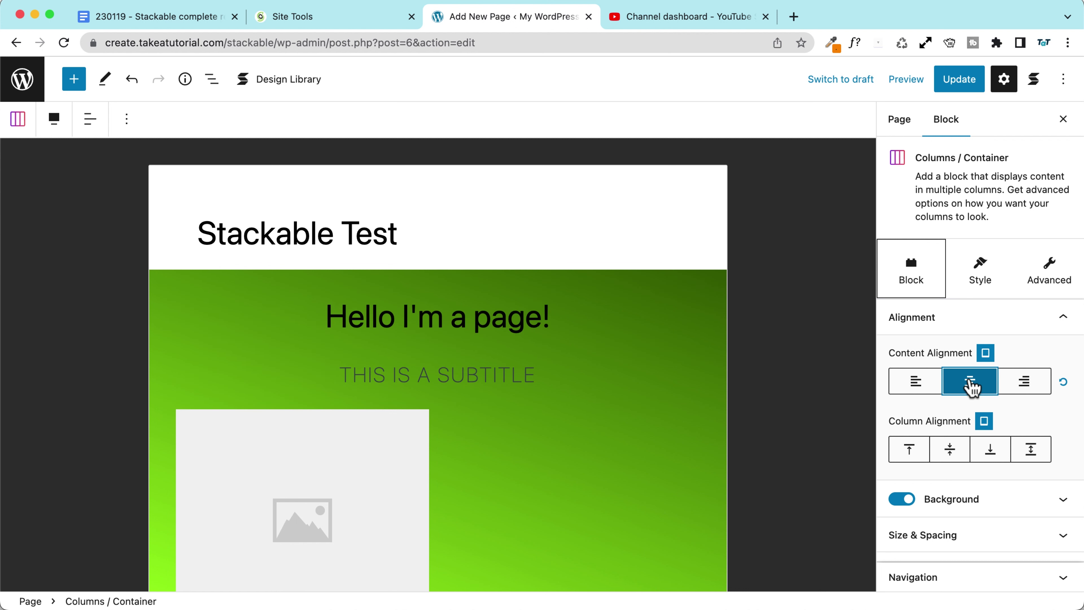
For tablet, set the image column's width to 100% and centre its Content Alignment
left_click(225, 405)
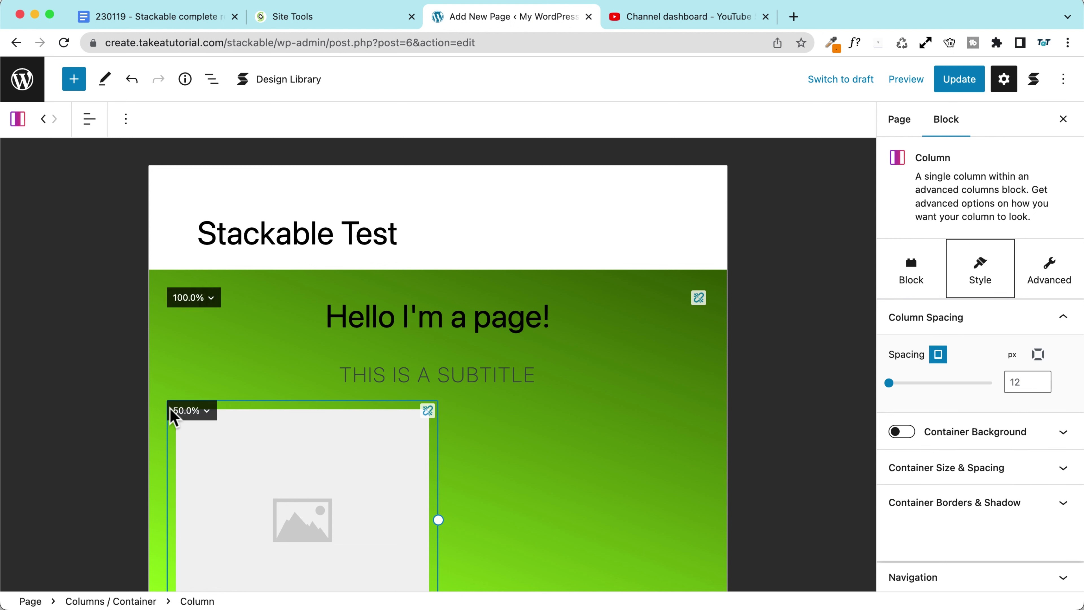
left_click(190, 413)
type("100")
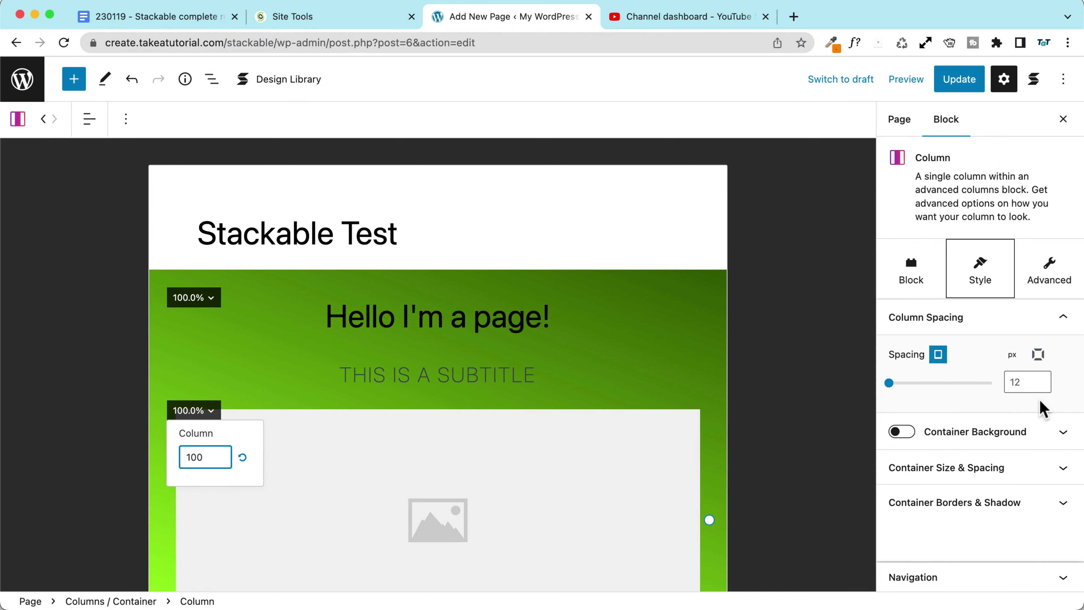
left_click(915, 280)
left_click(952, 317)
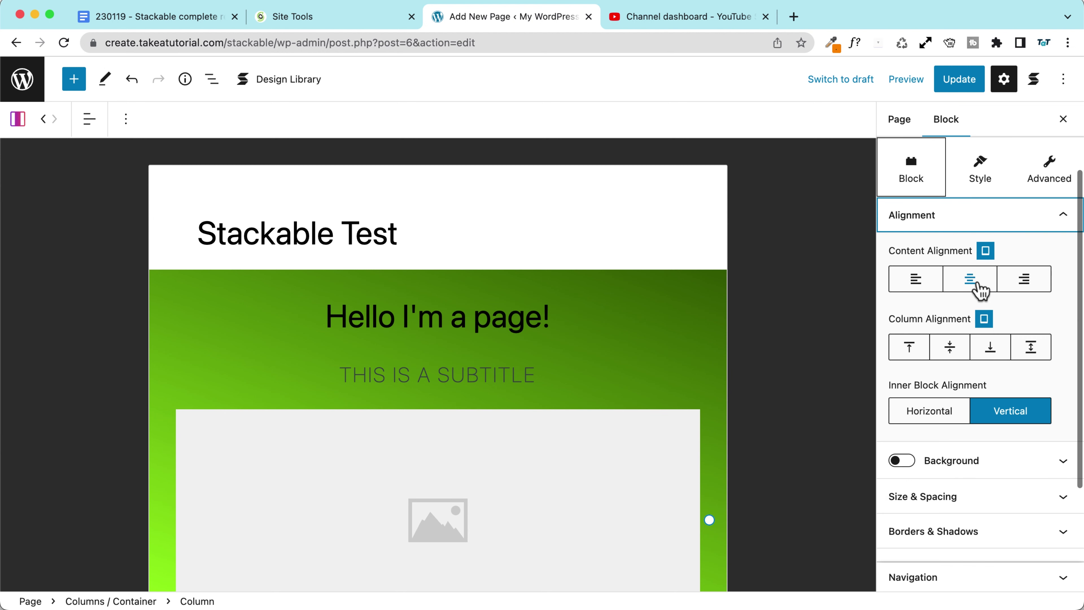
left_click(975, 284)
scroll(951, 385, "down", 4)
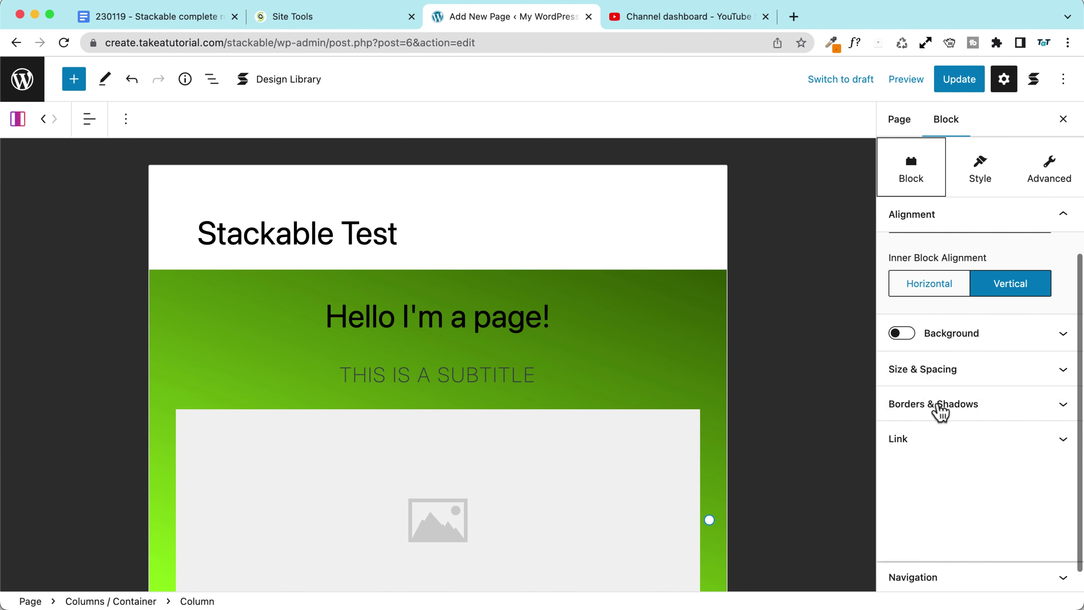
Limit the image column's Max. Content Width to 350 px on tablet and centre its content horizontally
left_click(950, 376)
left_click(1046, 413)
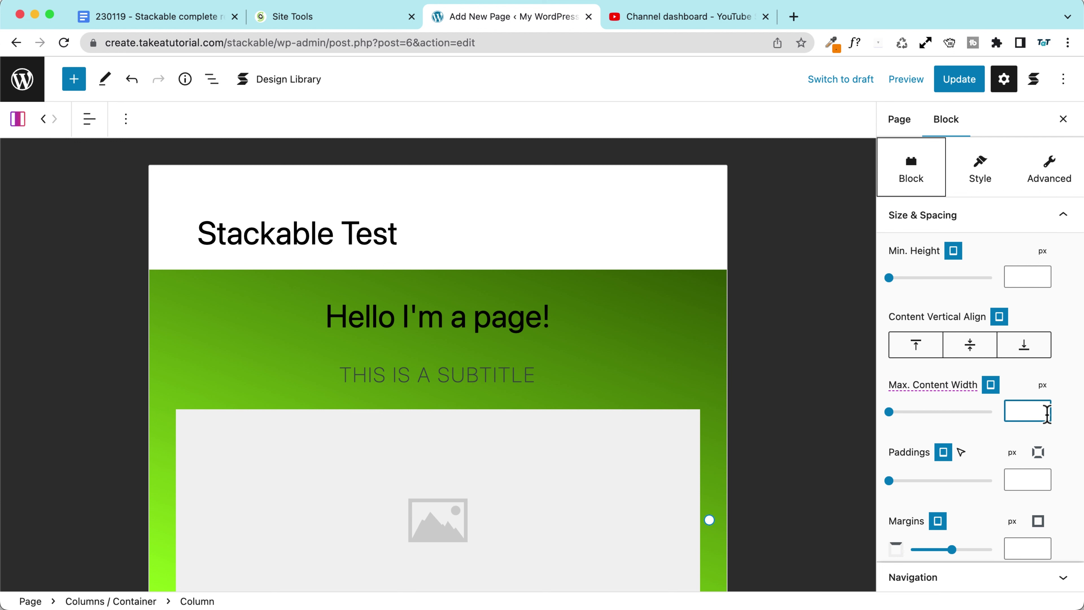
type("350")
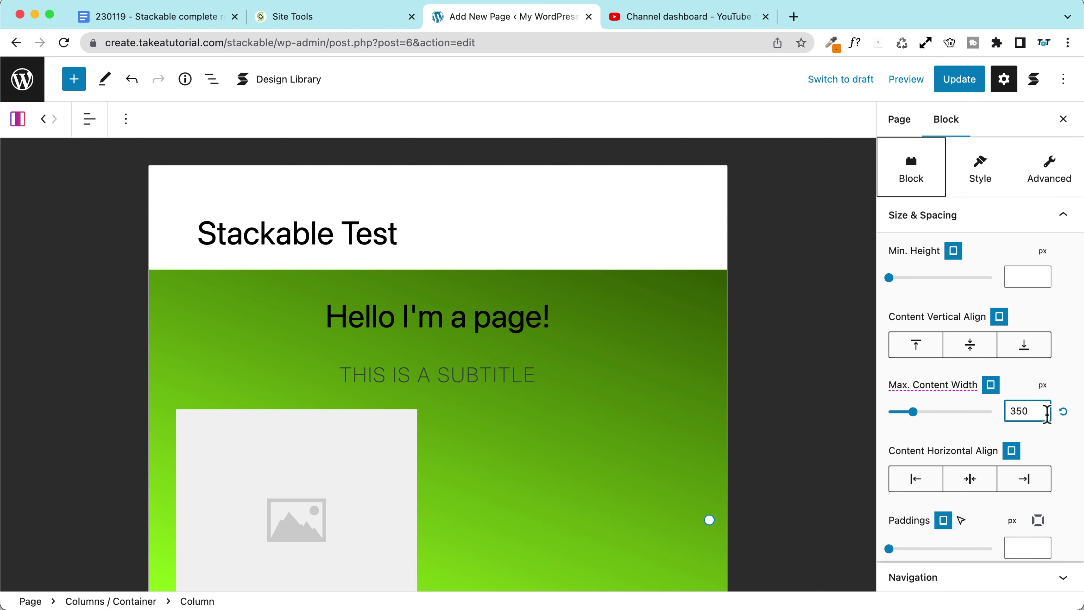
left_click(975, 479)
scroll(602, 370, "down", 3)
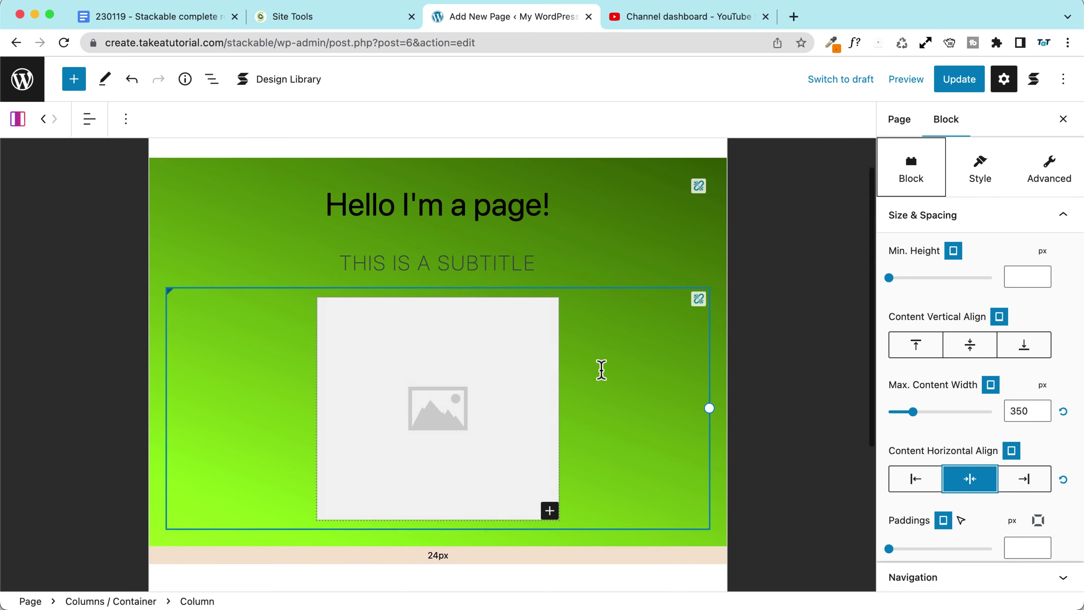
scroll(675, 383, "up", 3)
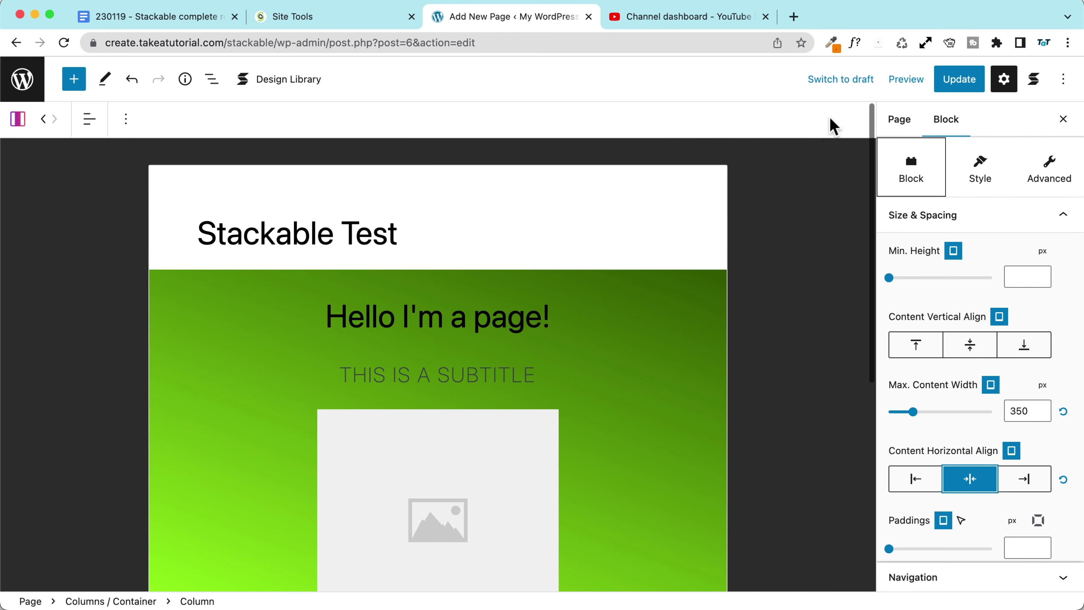
Compare the page layout in the desktop, tablet and mobile previews, then return to the desktop view
left_click(904, 80)
left_click(782, 130)
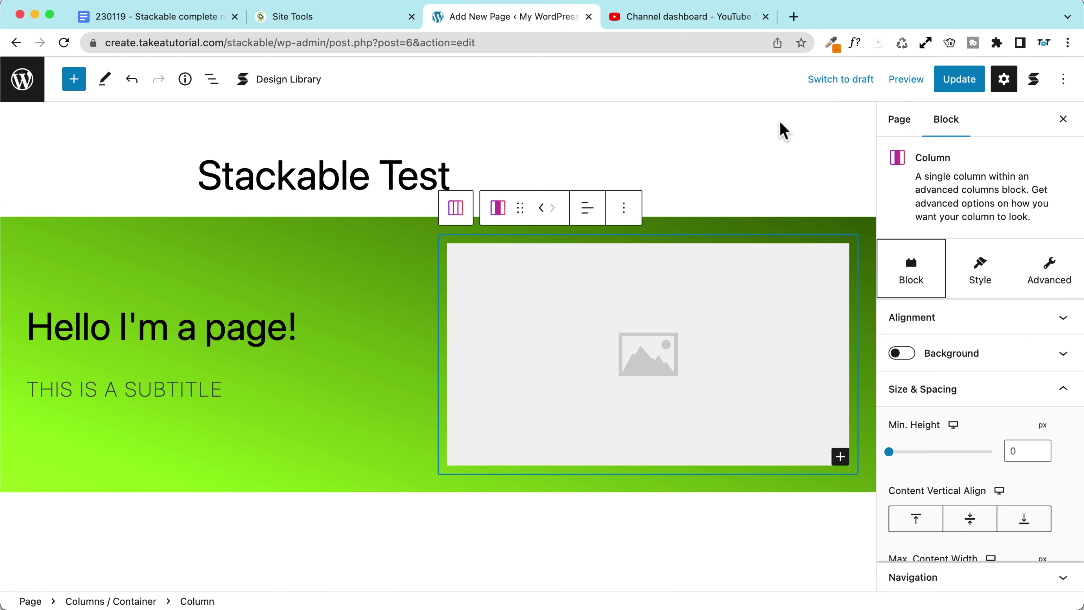
left_click(905, 81)
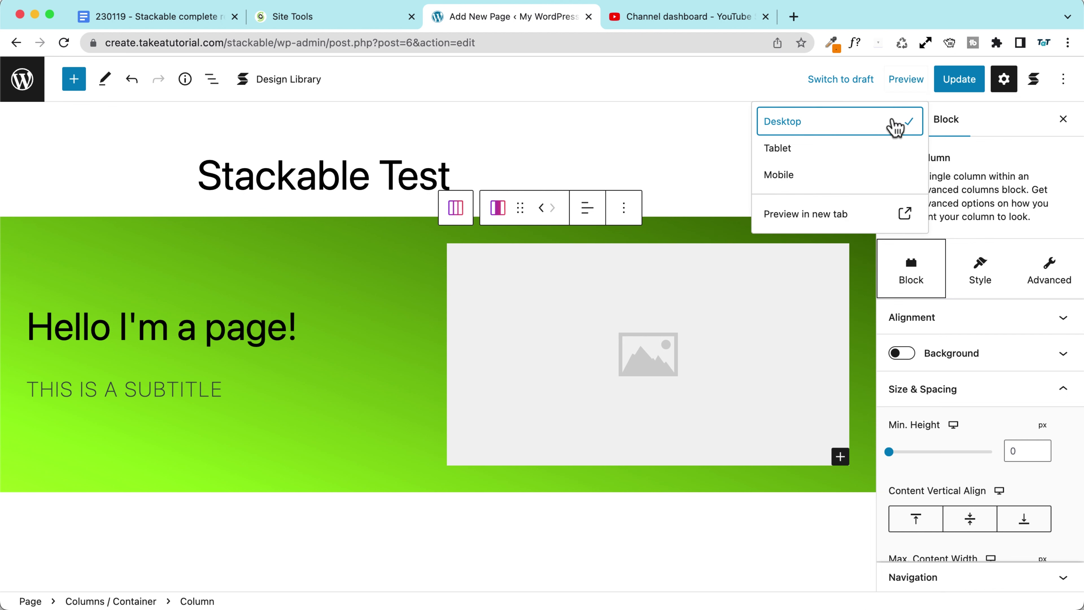
left_click(858, 162)
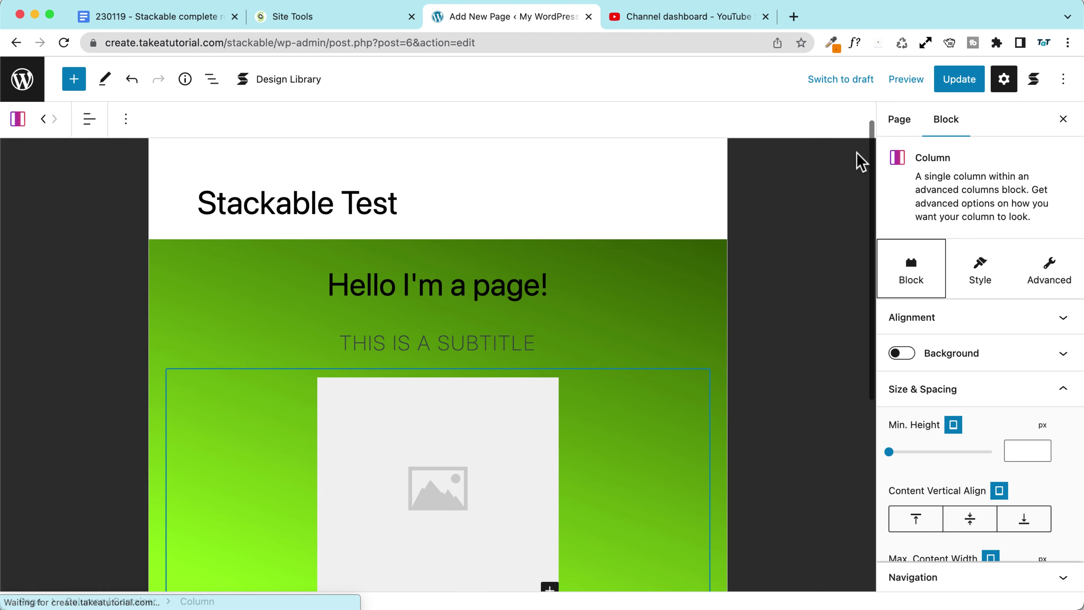
left_click(907, 83)
left_click(864, 179)
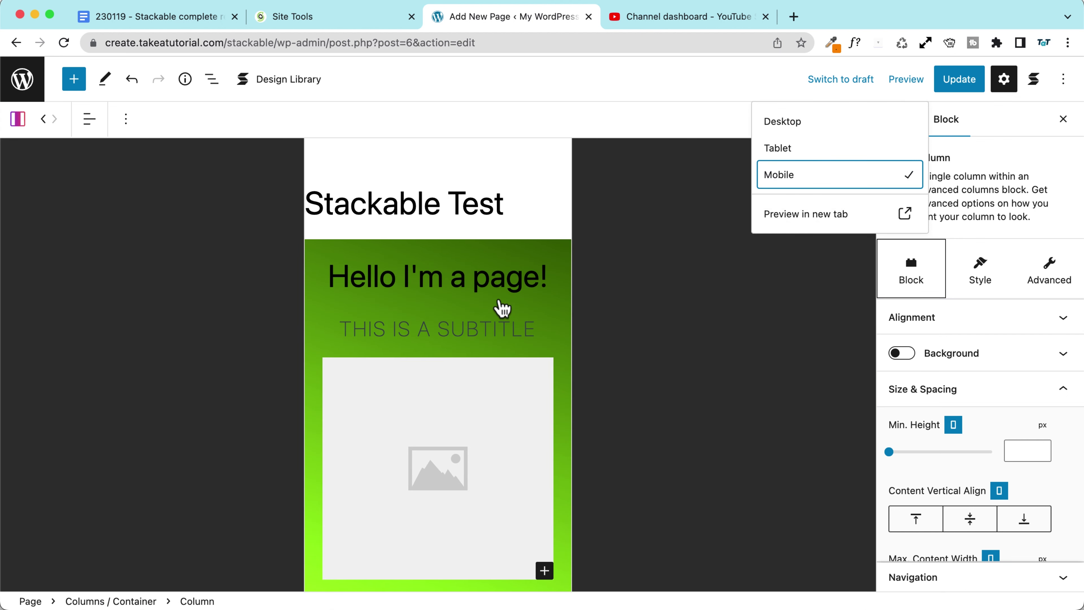
scroll(325, 310, "down", 3)
scroll(435, 408, "up", 3)
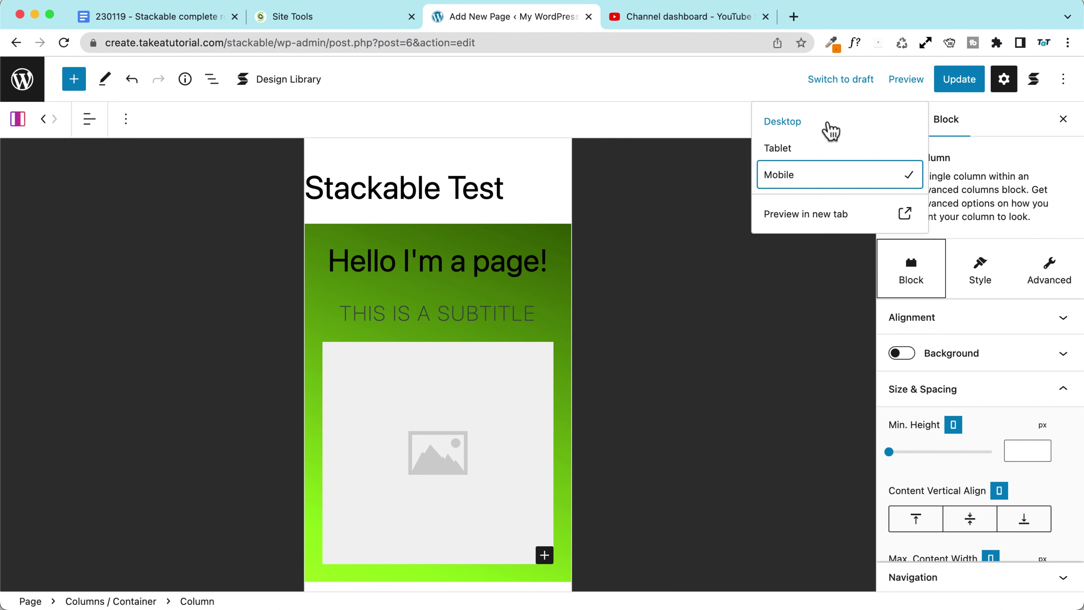
left_click(830, 130)
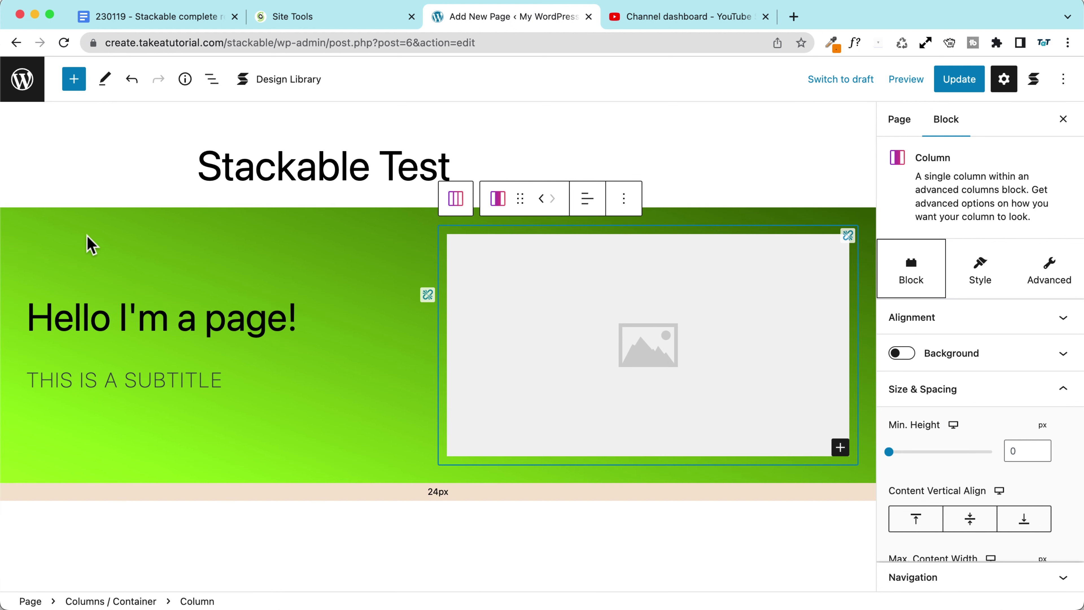
Examine the Responsive visibility options in the container block's advanced settings
left_click(36, 218)
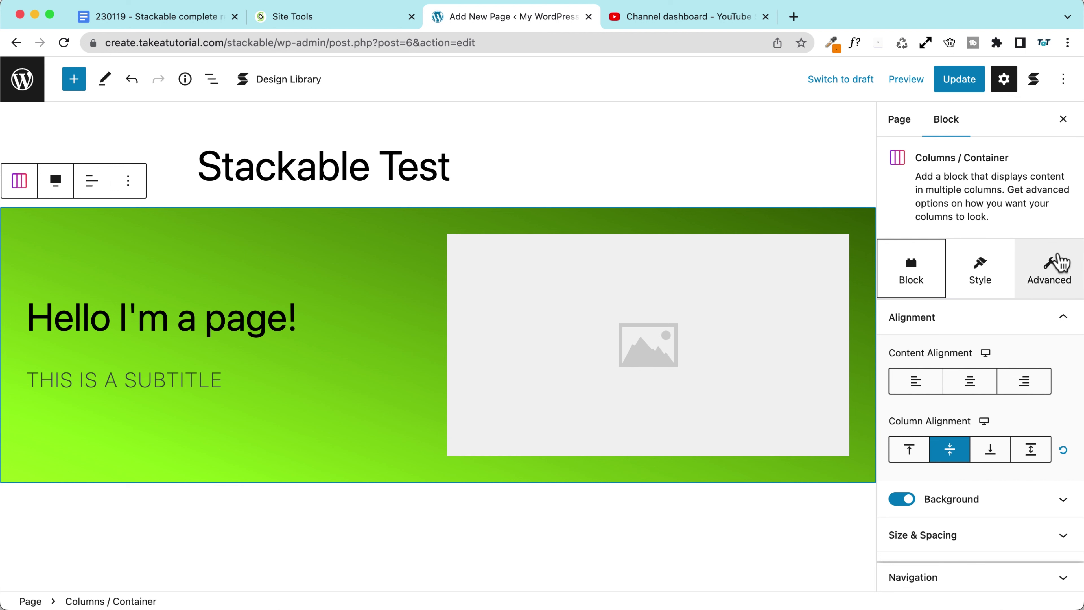
left_click(1054, 268)
scroll(1005, 312, "down", 10)
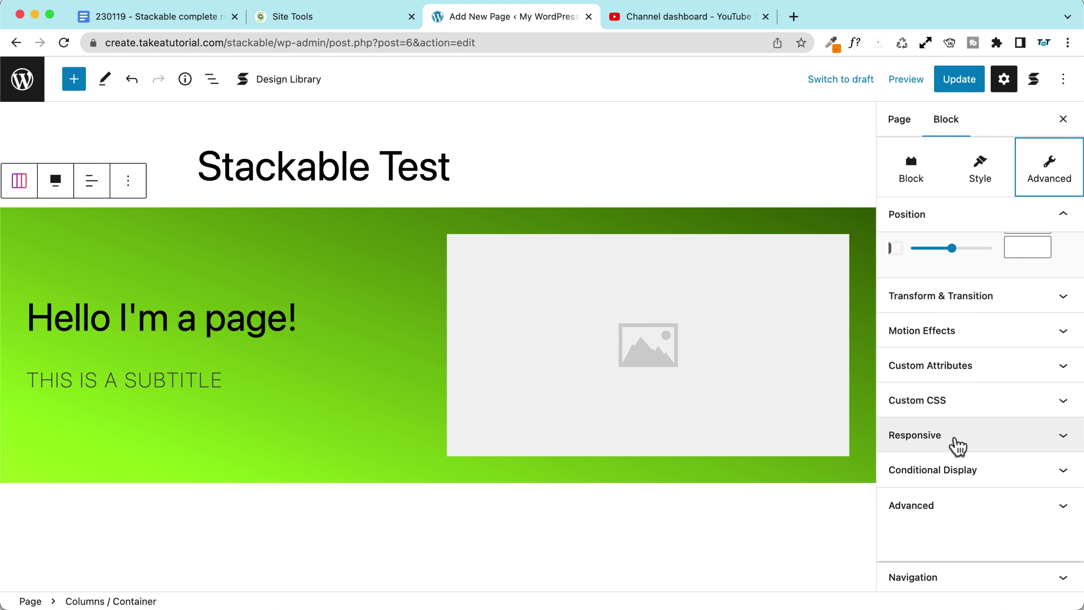
left_click(958, 434)
scroll(905, 308, "up", 2)
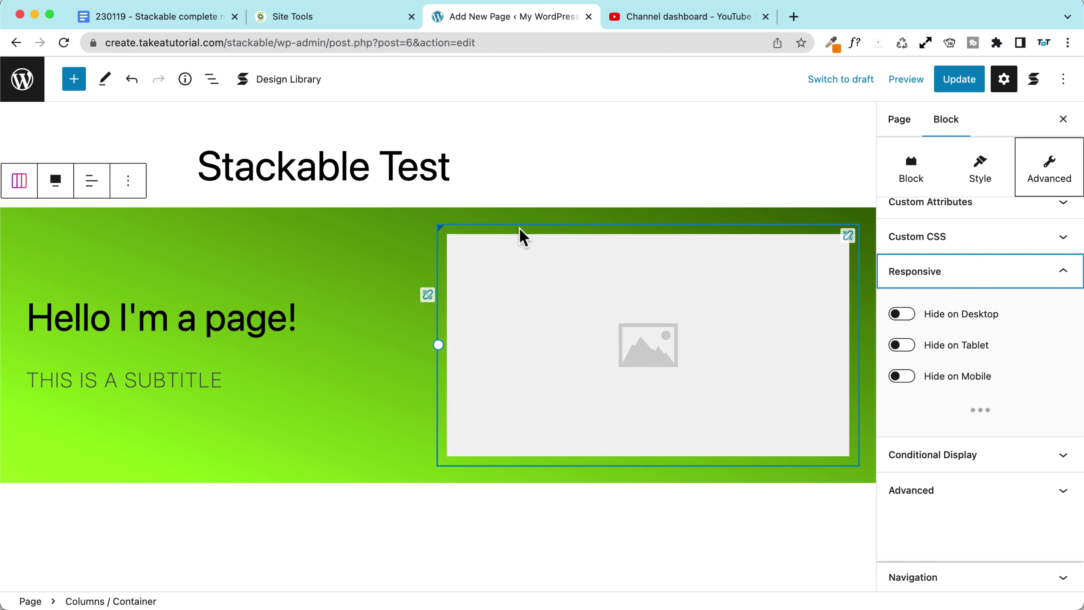
Turn on Hide on Tablet in the image column's Responsive settings
left_click(522, 236)
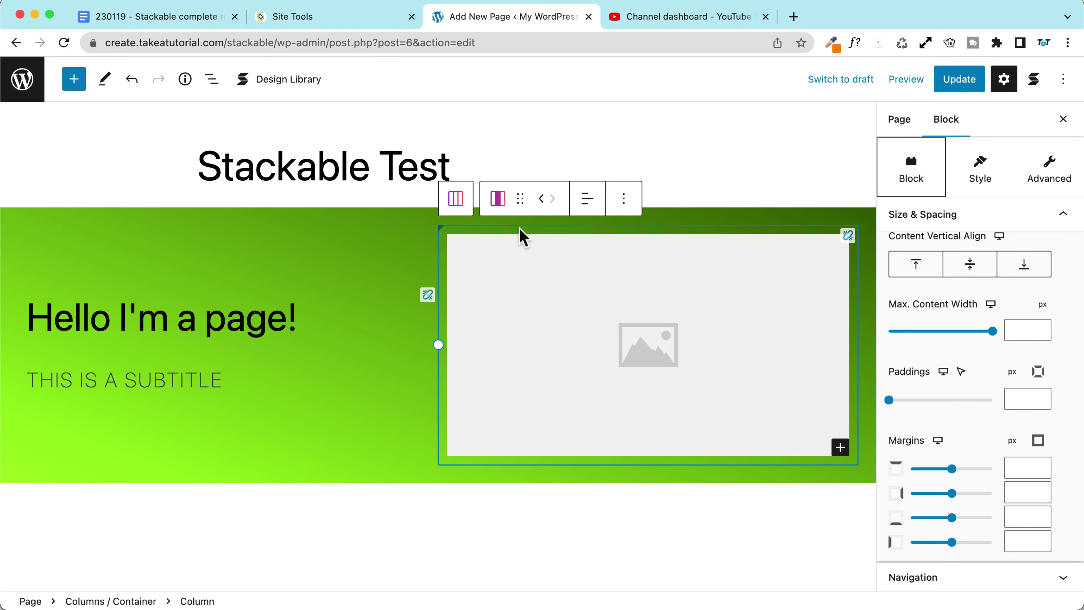
left_click(1049, 170)
left_click(930, 341)
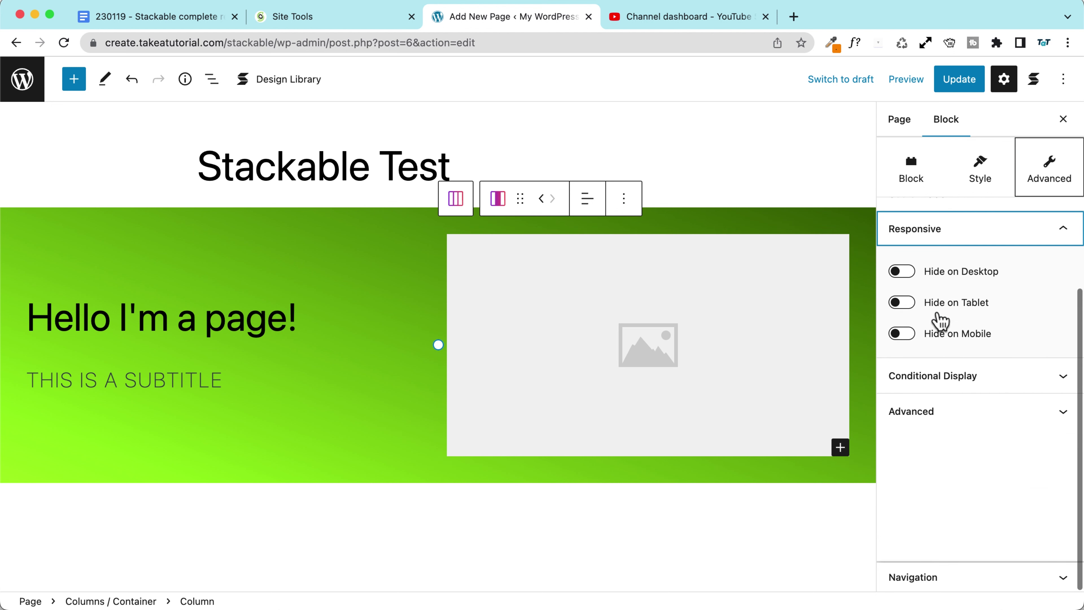
left_click(899, 303)
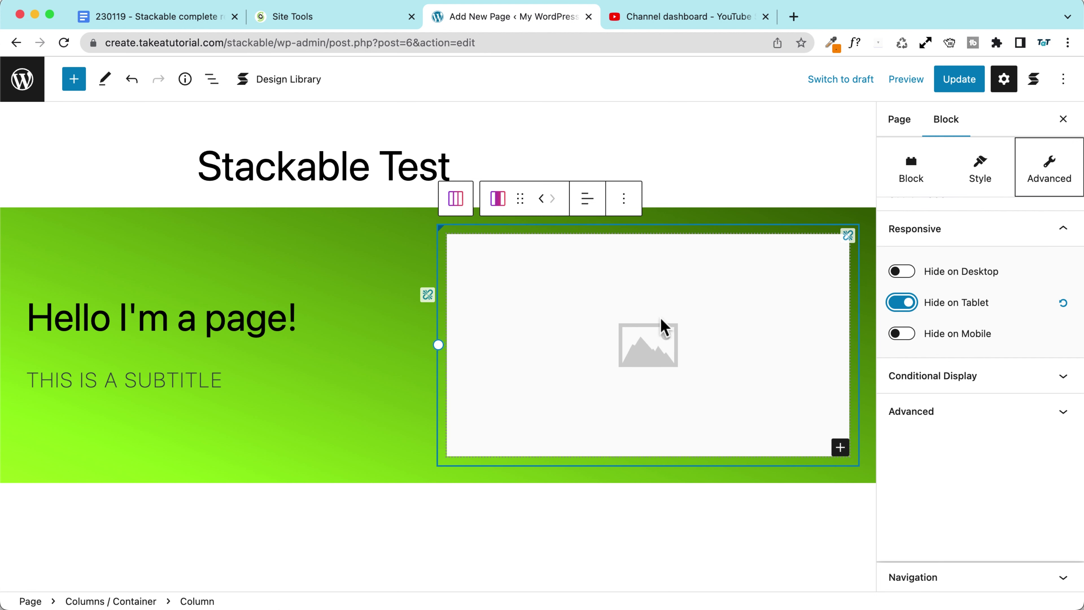
Check the hidden image column in the tablet preview, and open the page preview in a new browser tab
left_click(907, 81)
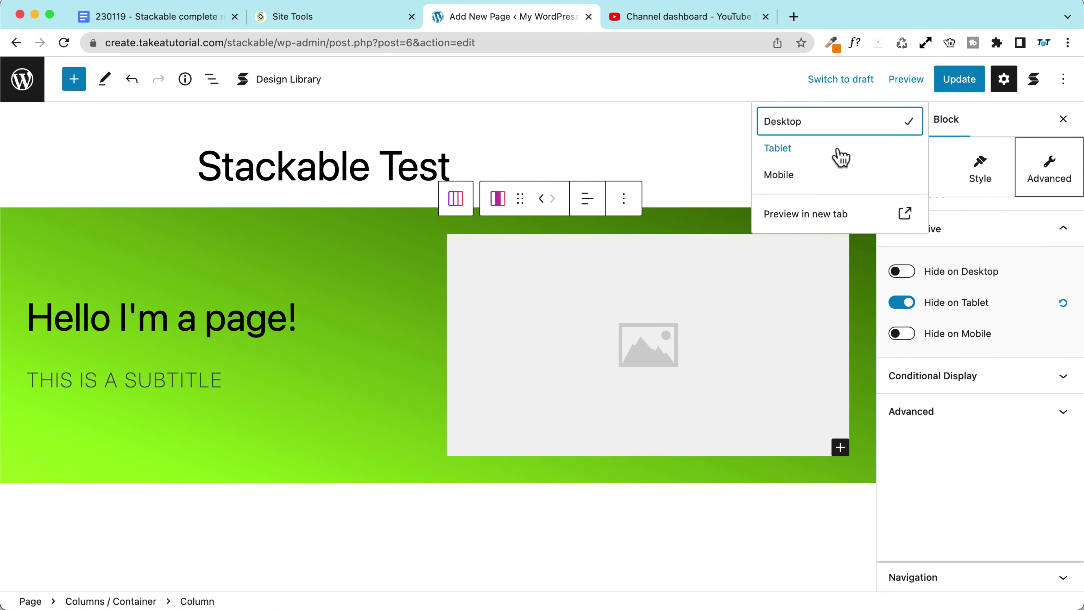
left_click(836, 157)
scroll(510, 278, "down", 3)
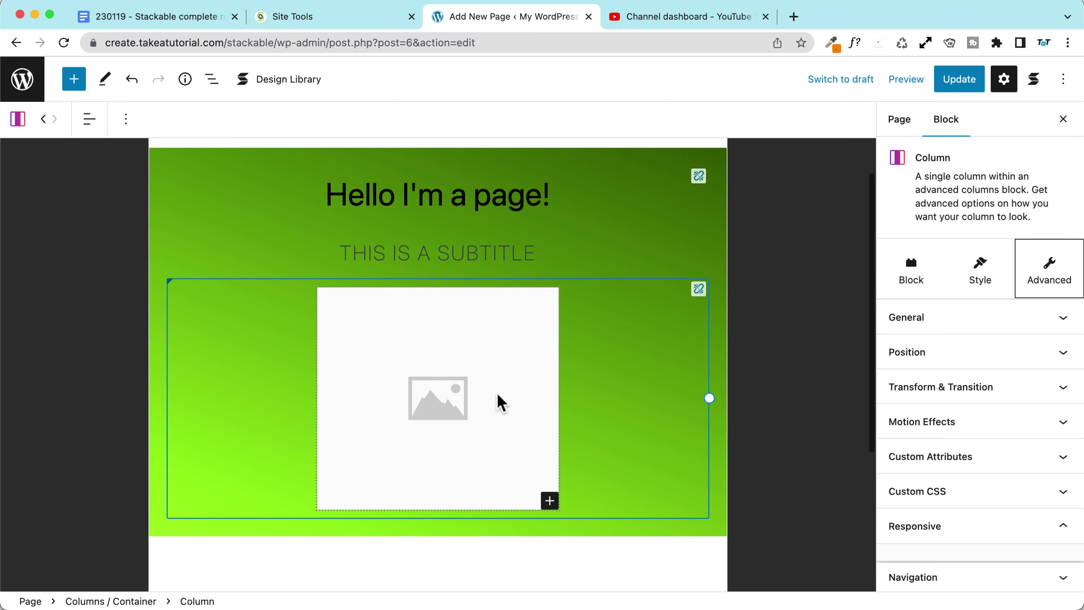
scroll(566, 270, "up", 2)
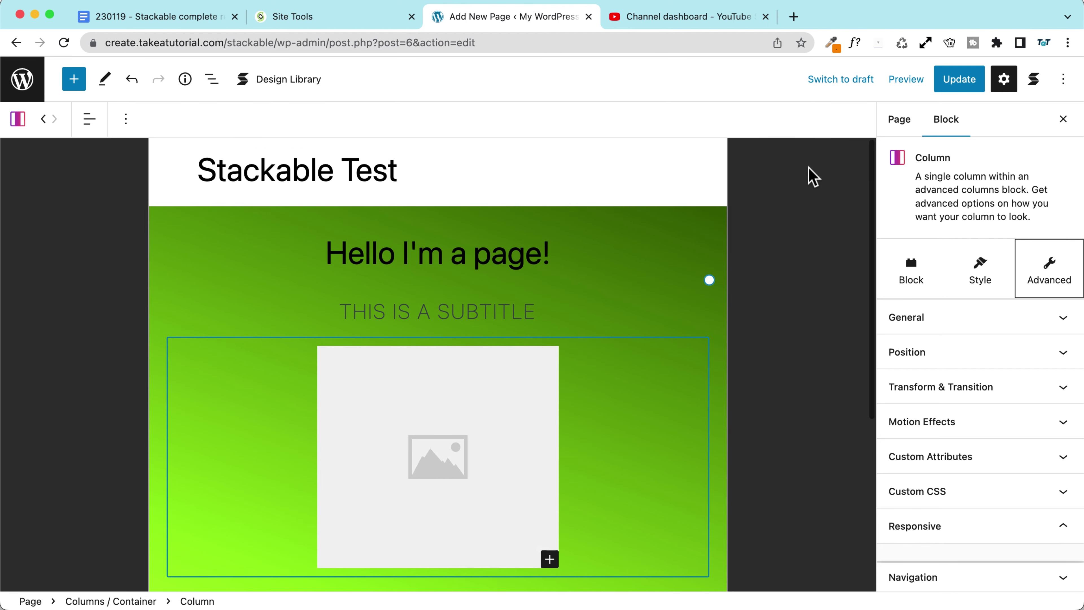
left_click(905, 81)
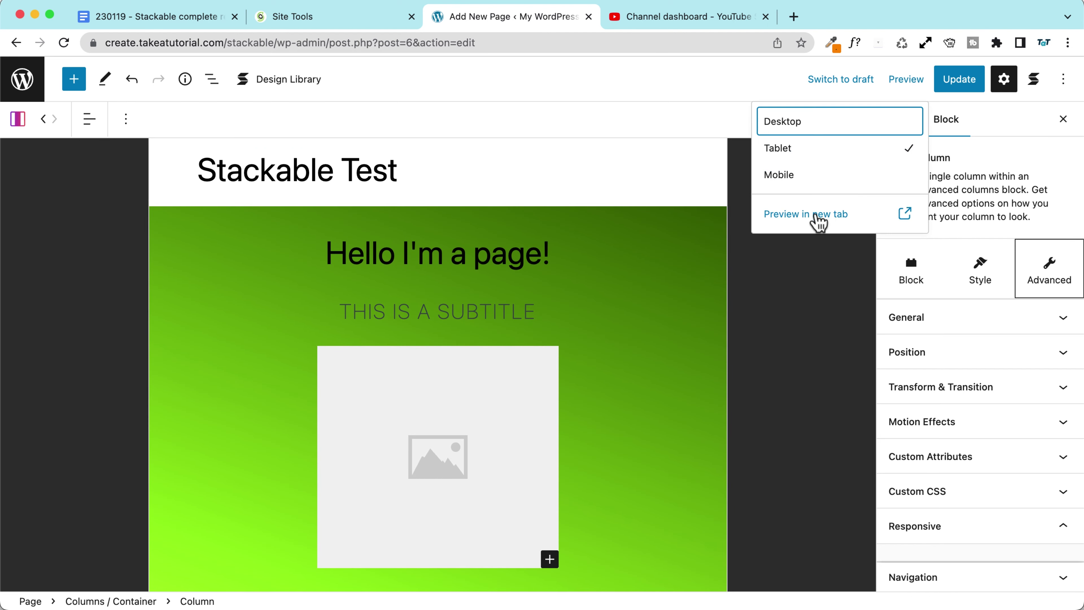
left_click(815, 218)
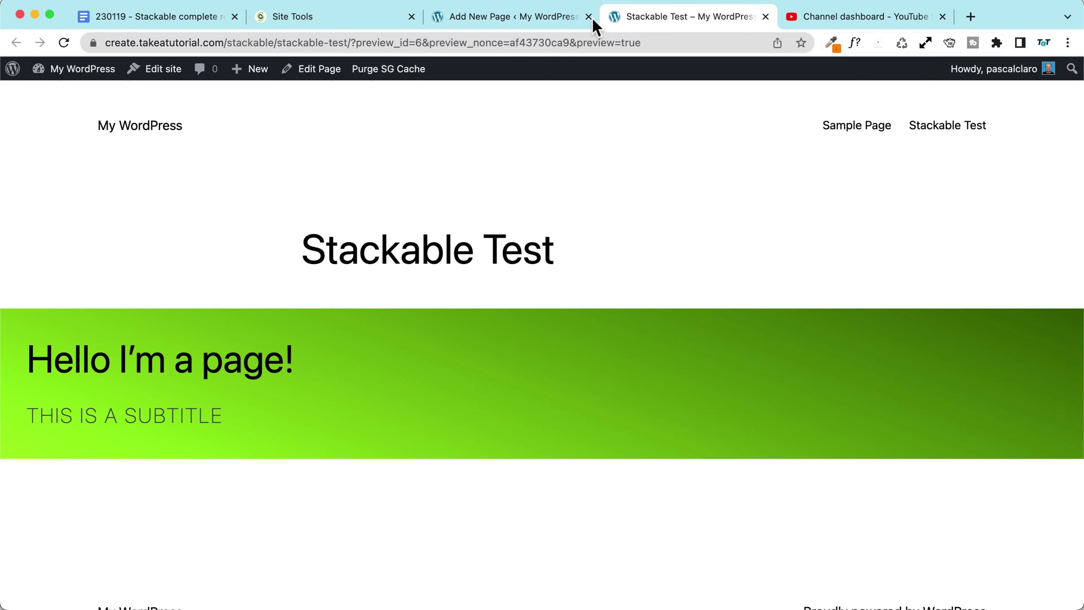
Update the page and compare the image column's Hide on Tablet setting with the opened page preview
left_click(572, 19)
left_click(977, 81)
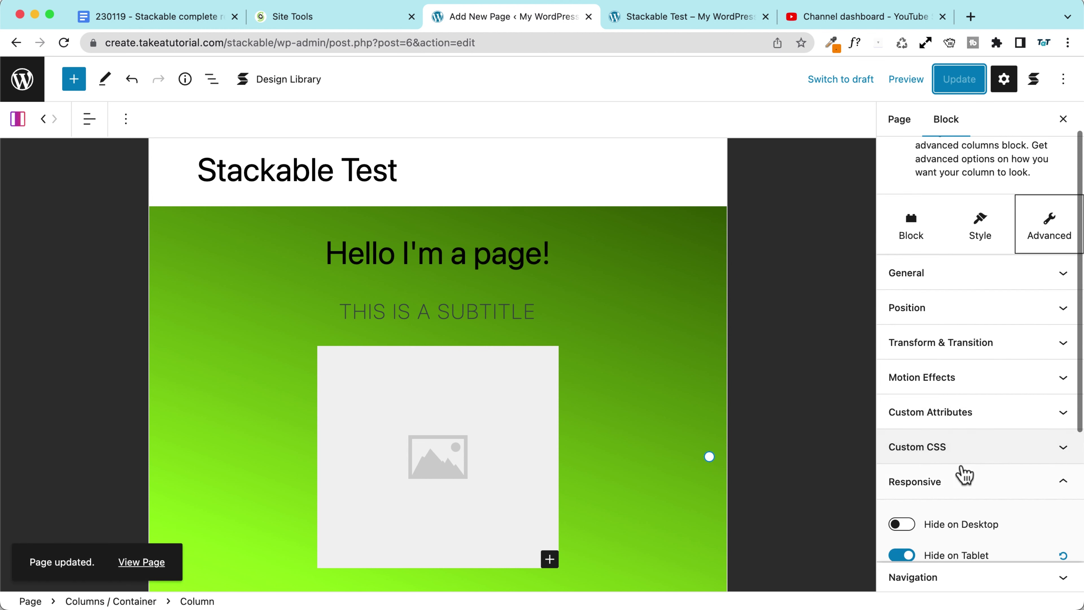
left_click(956, 479)
left_click(950, 481)
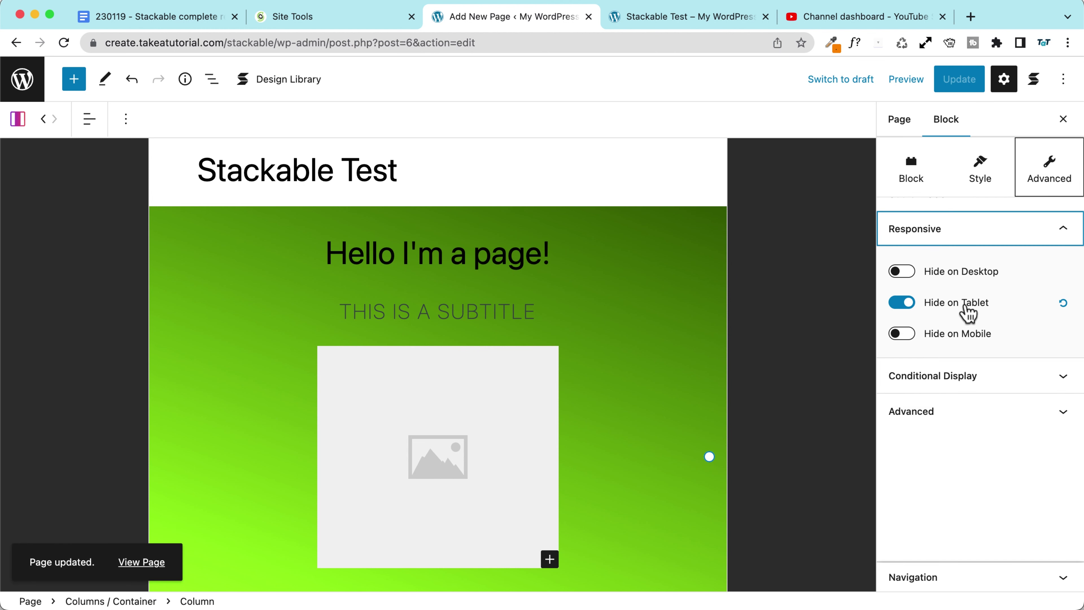
left_click(726, 17)
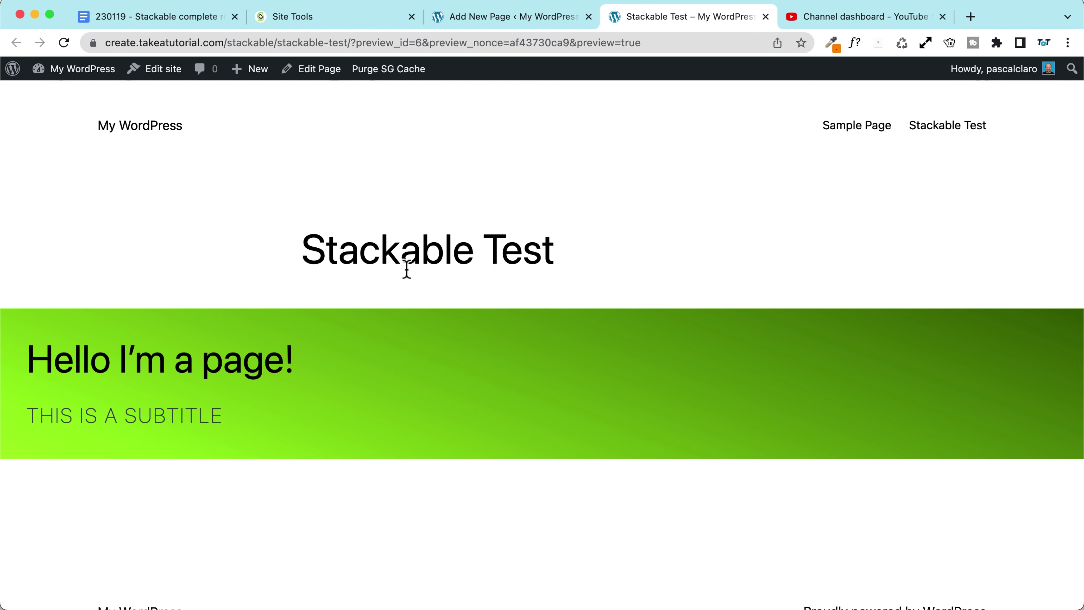
left_click(521, 17)
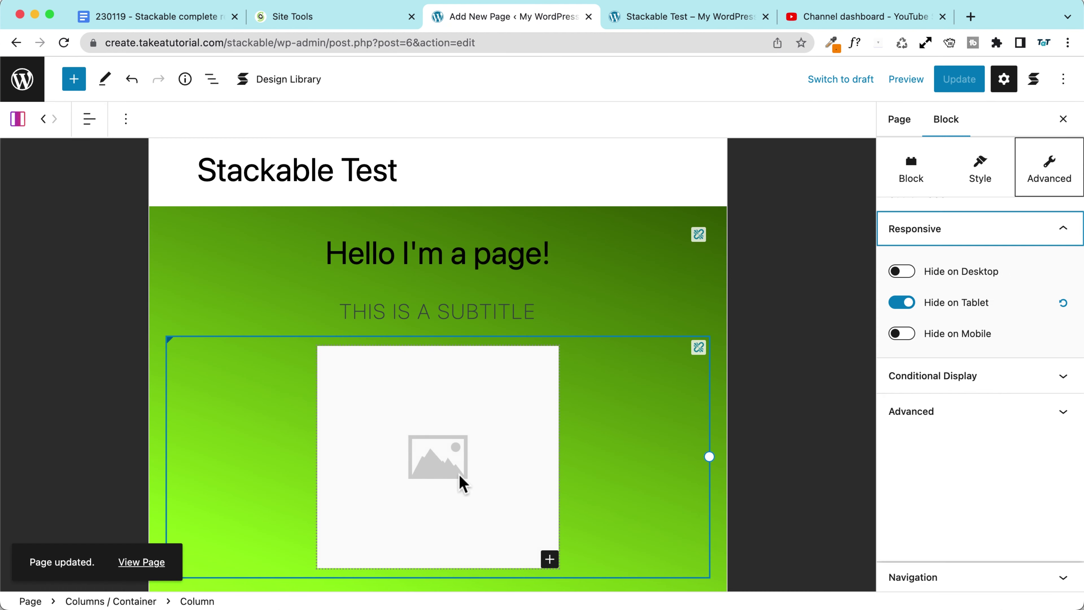
Upload a portrait photo into the empty image block and reload the page preview
left_click_drag(459, 470, 503, 442)
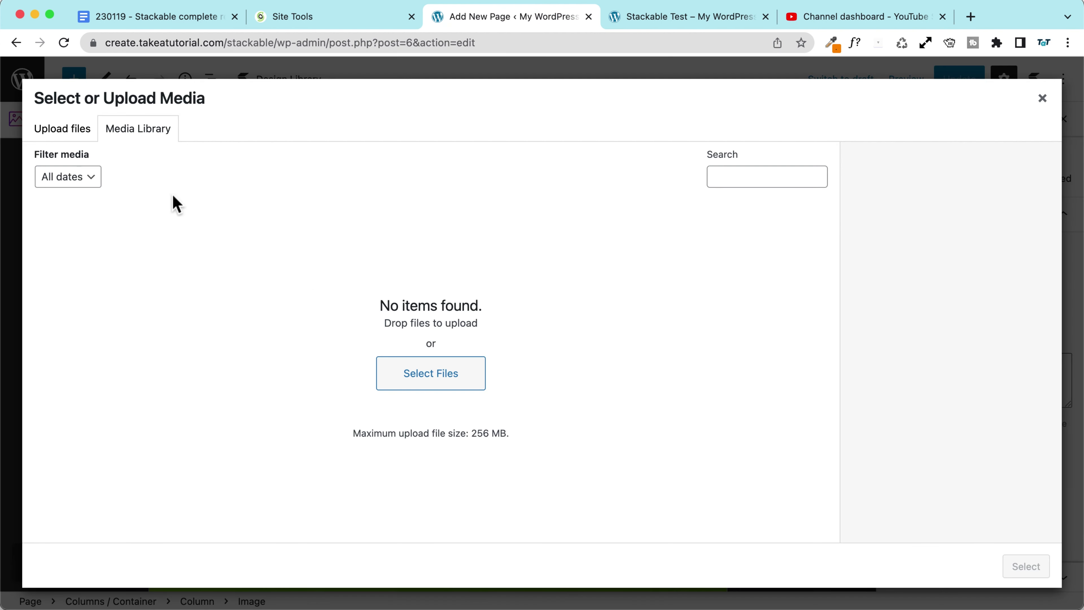
left_click(407, 374)
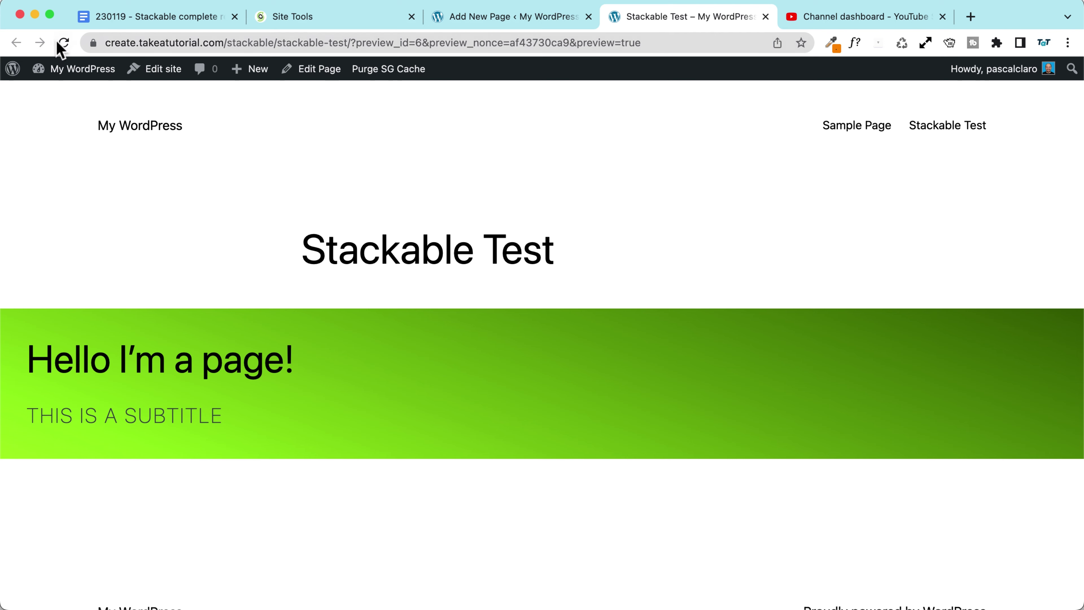
left_click(60, 44)
left_click(508, 43)
key("ctrl+shift+Tab")
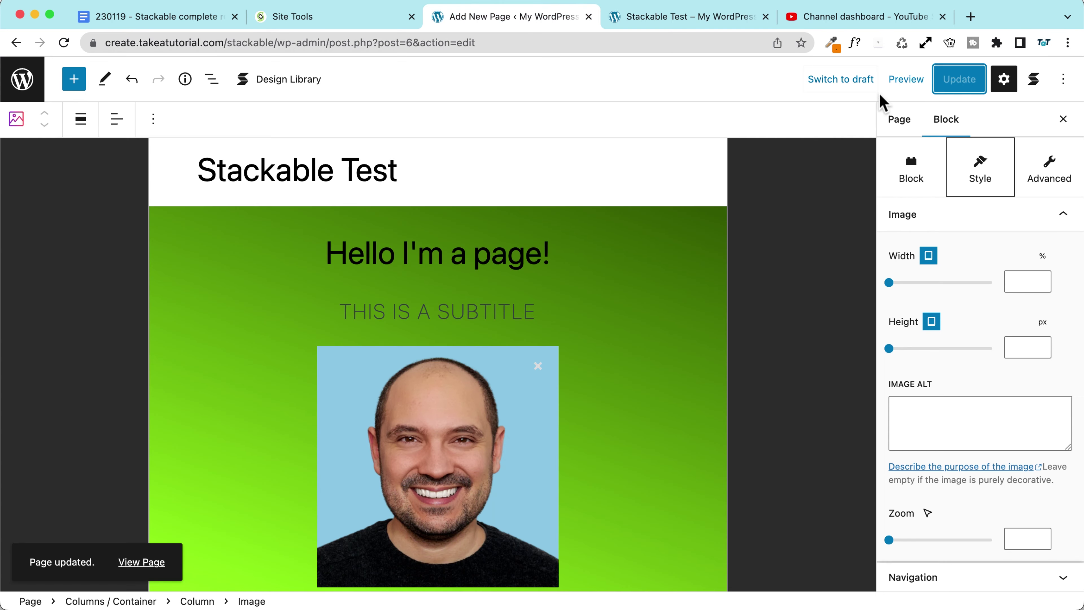
Open the updated page preview in the browser and look over the section containing the portrait photo
left_click(906, 79)
left_click(835, 213)
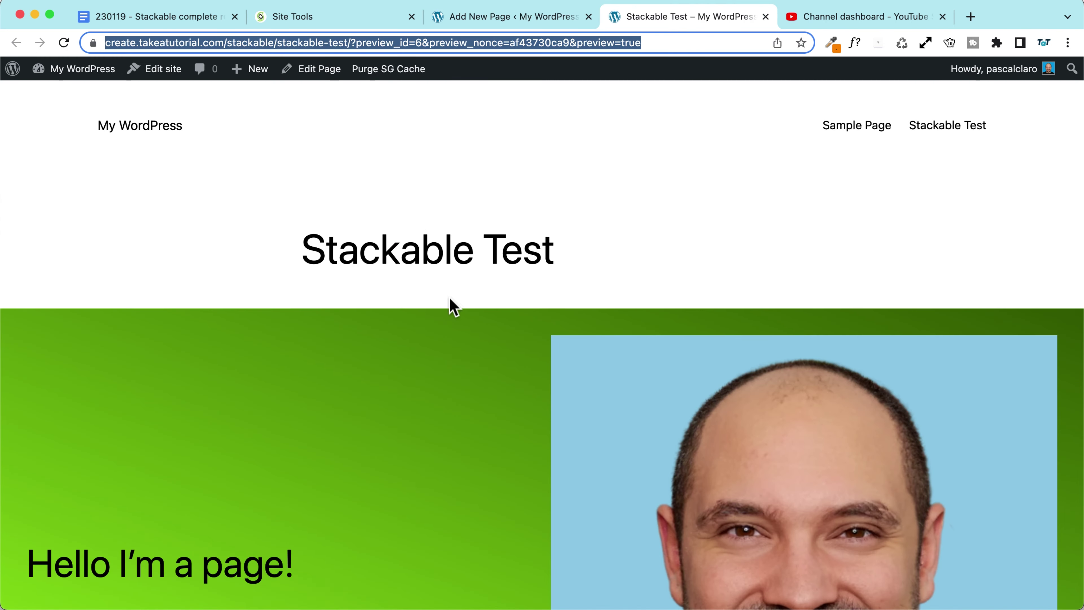
scroll(448, 315, "down", 5)
scroll(445, 322, "up", 4)
left_click(476, 17)
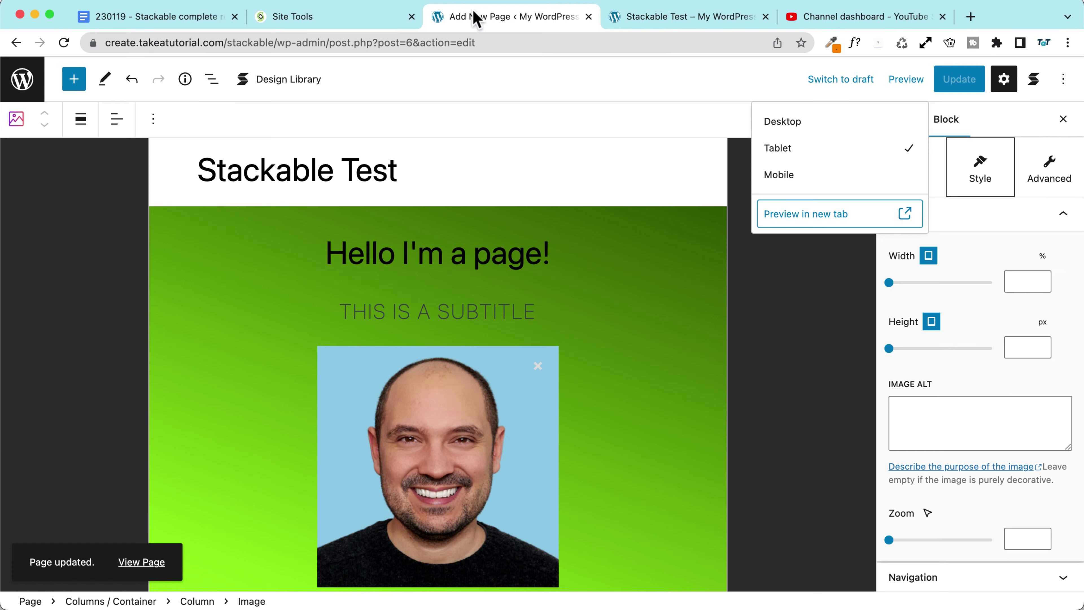
key("ctrl+Tab")
Inspect the previewed page with the browser's device emulation set to iPad Air, and widen the page area
right_click(465, 274)
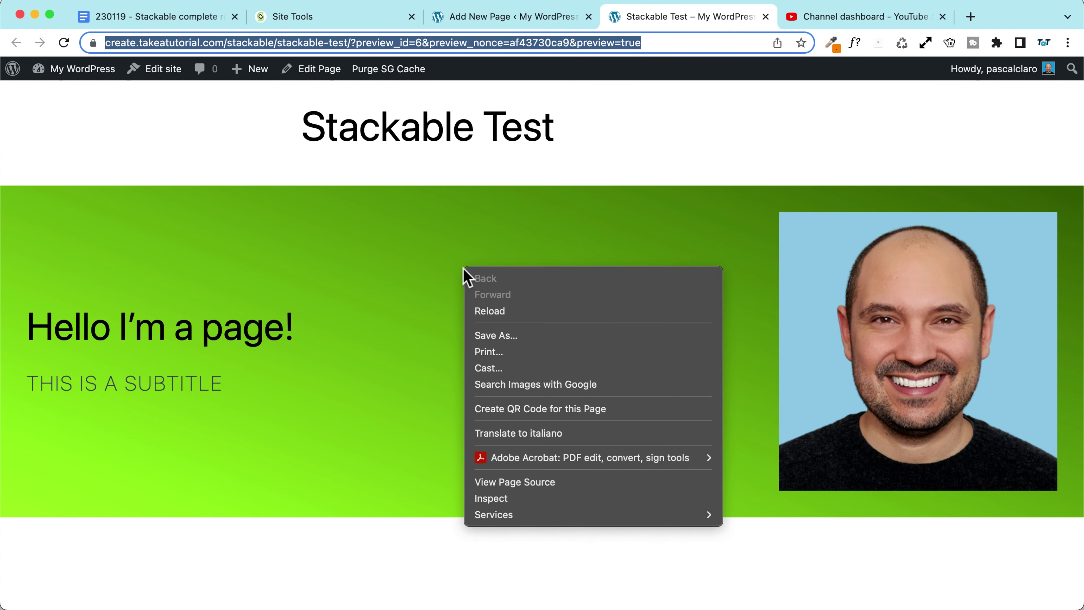
left_click(503, 499)
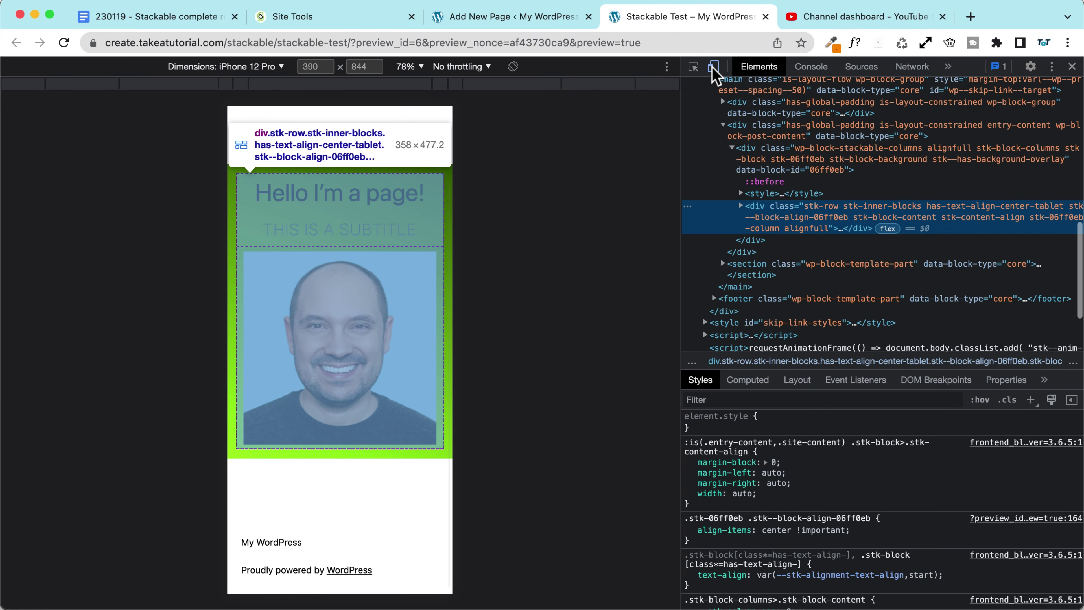
left_click(713, 67)
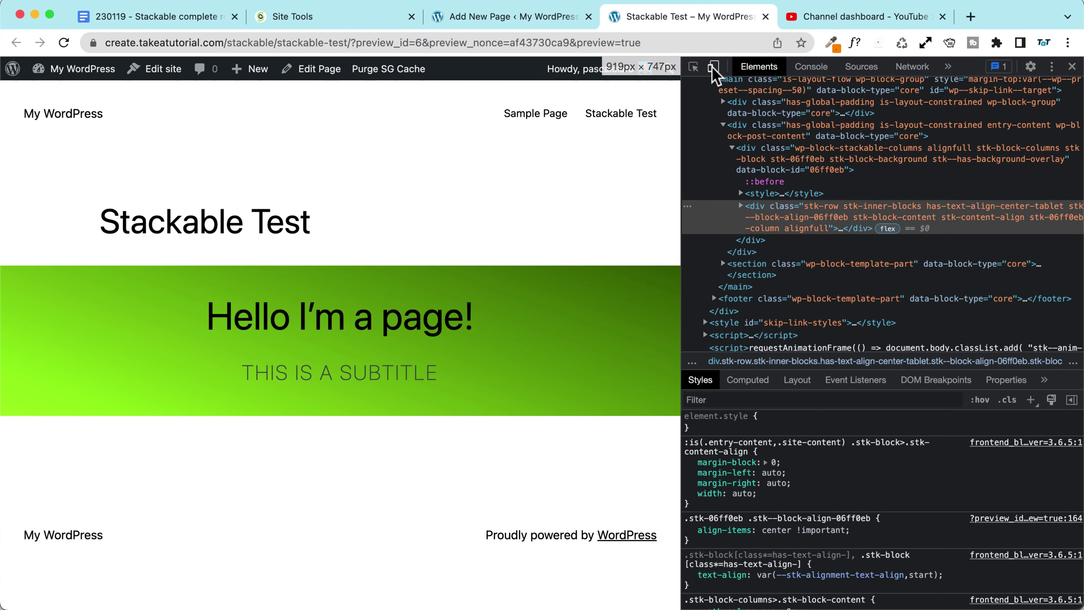
left_click(712, 67)
left_click(261, 67)
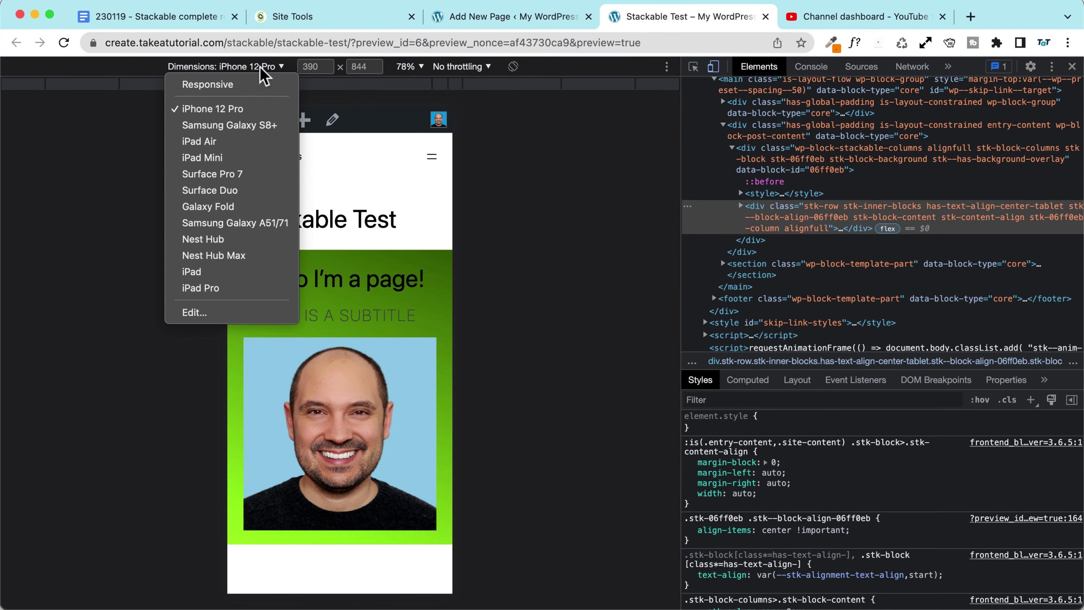
left_click(226, 143)
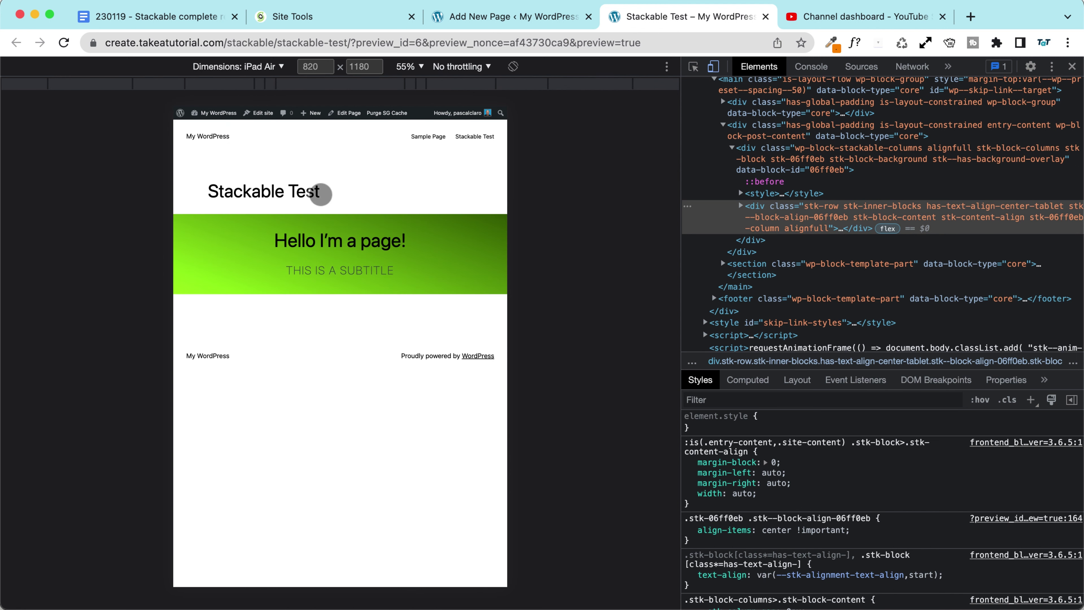
left_click_drag(683, 269, 816, 294)
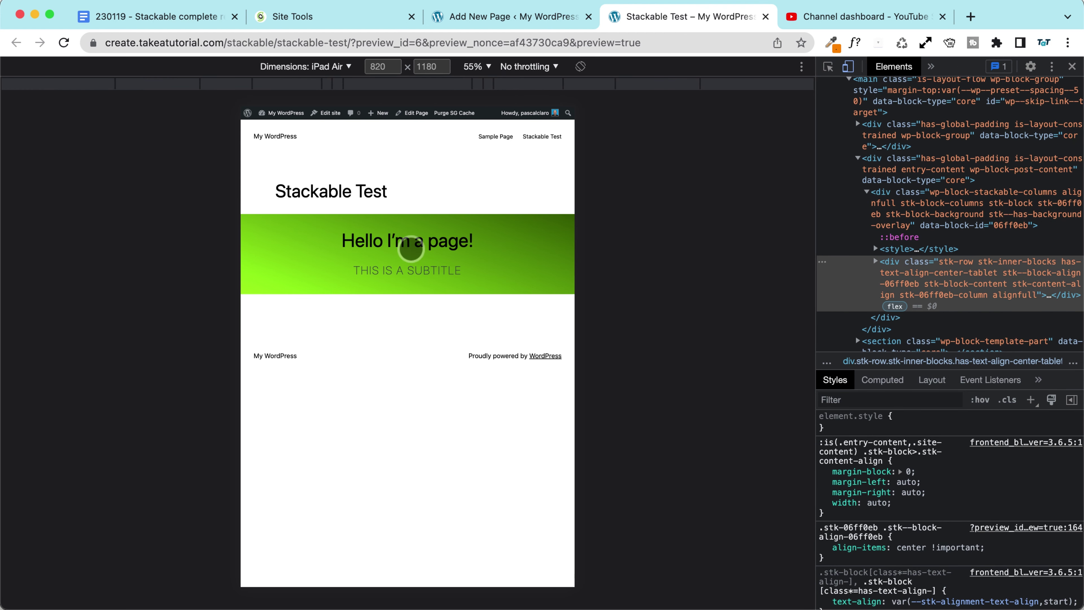
Check the page as an iPhone 12 Pro, close the developer tools and return to the page editor
left_click(335, 68)
left_click(310, 111)
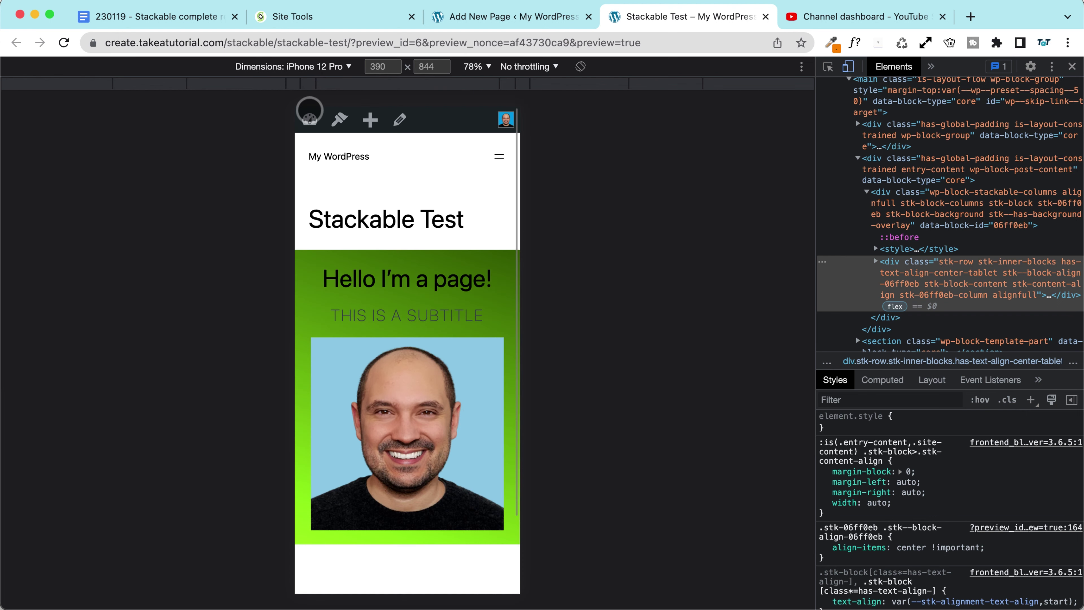
left_click(329, 66)
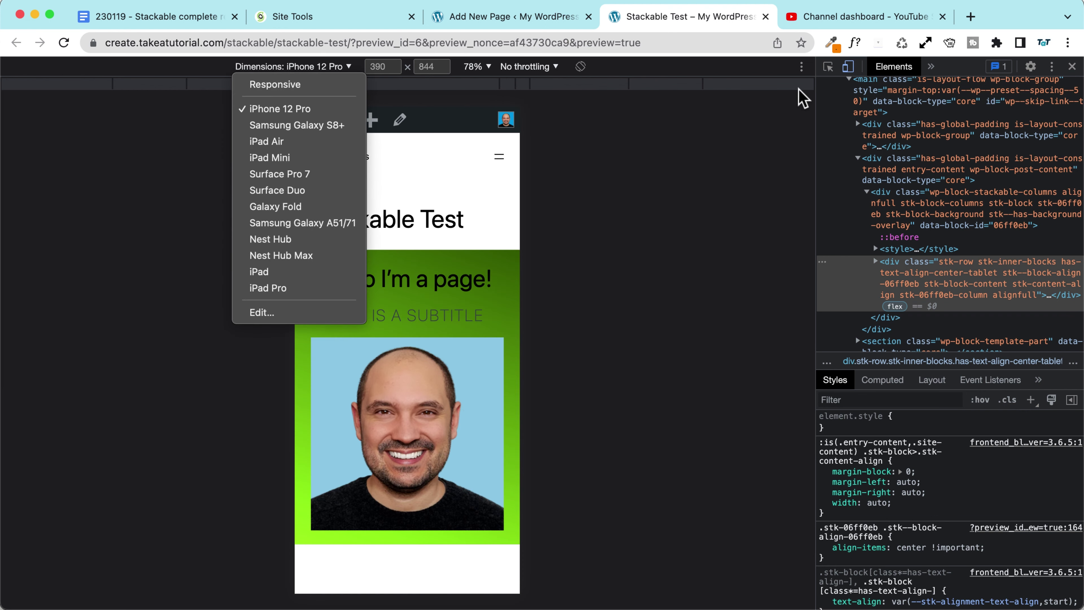
left_click(848, 67)
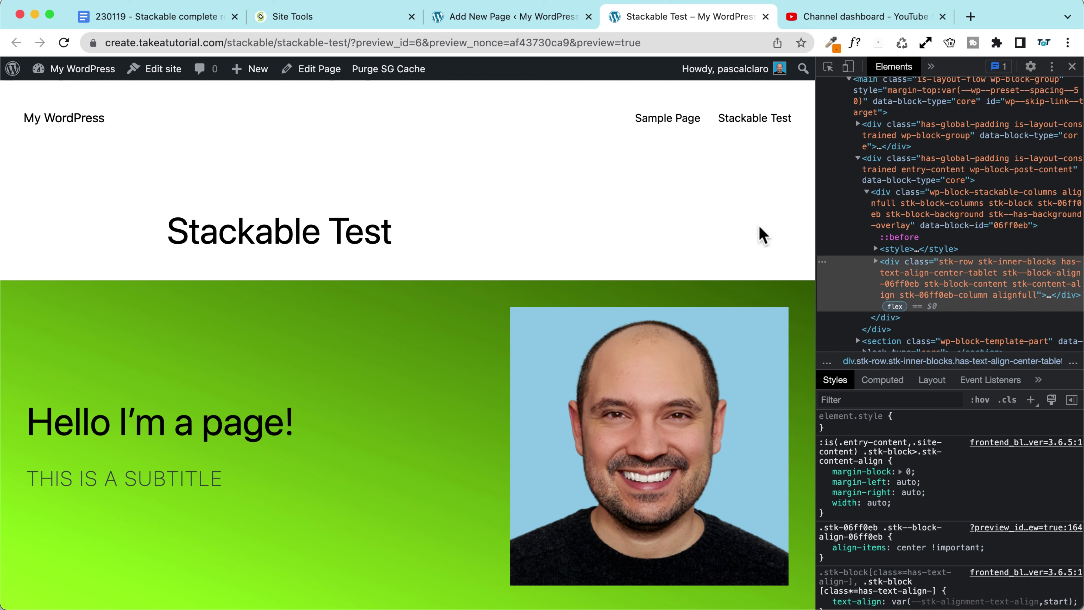
left_click(1072, 66)
left_click(507, 18)
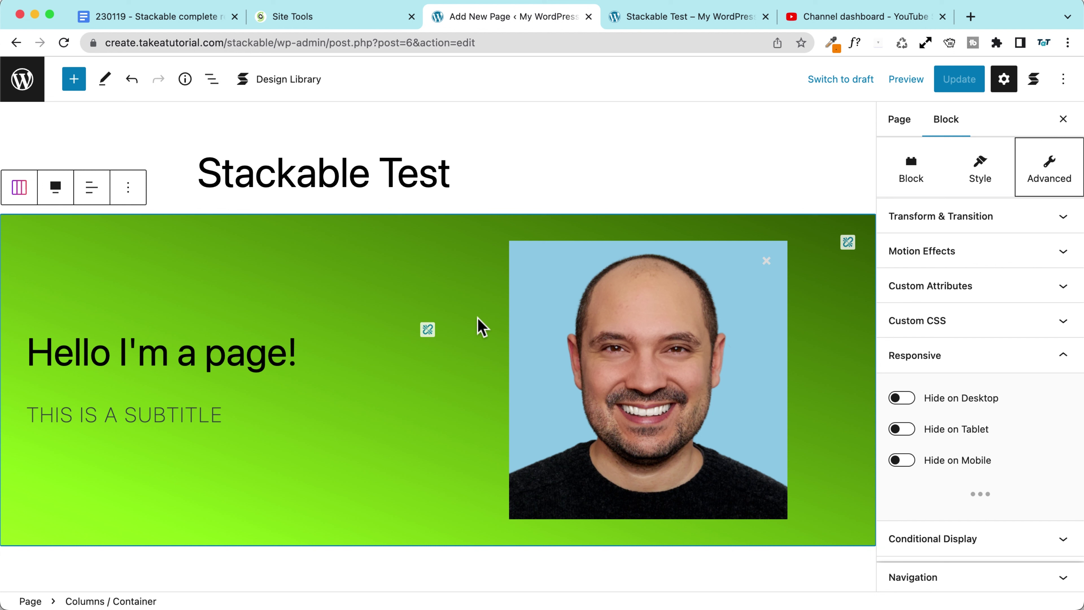
Examine the Columns / Container block's alignment and Size & Spacing settings, including its paddings and margins
left_click(912, 180)
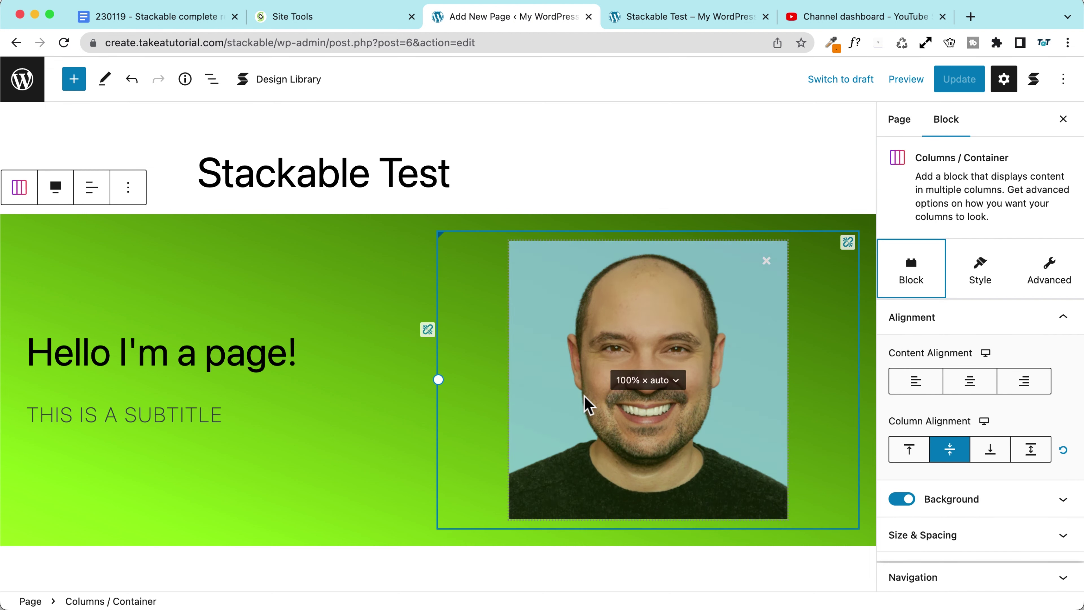
scroll(977, 410, "down", 3)
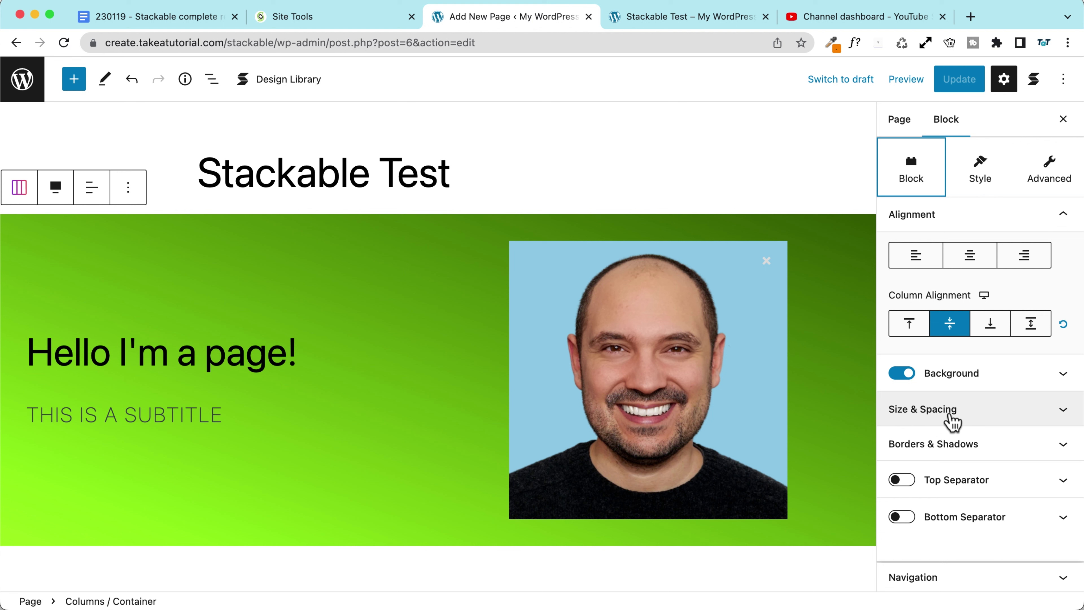
left_click(949, 422)
scroll(941, 395, "down", 4)
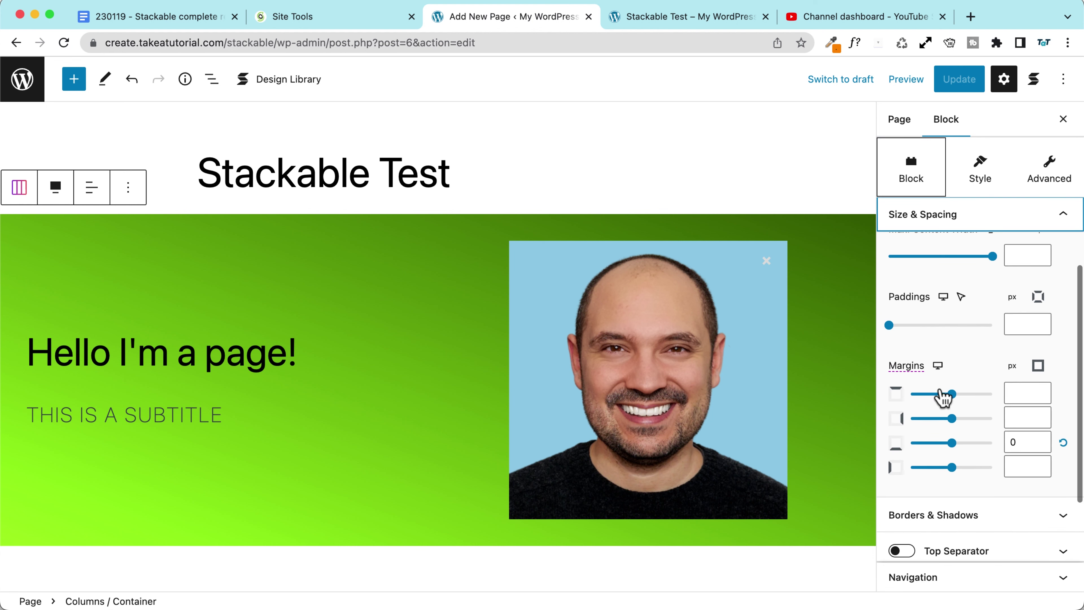
scroll(939, 390, "up", 6)
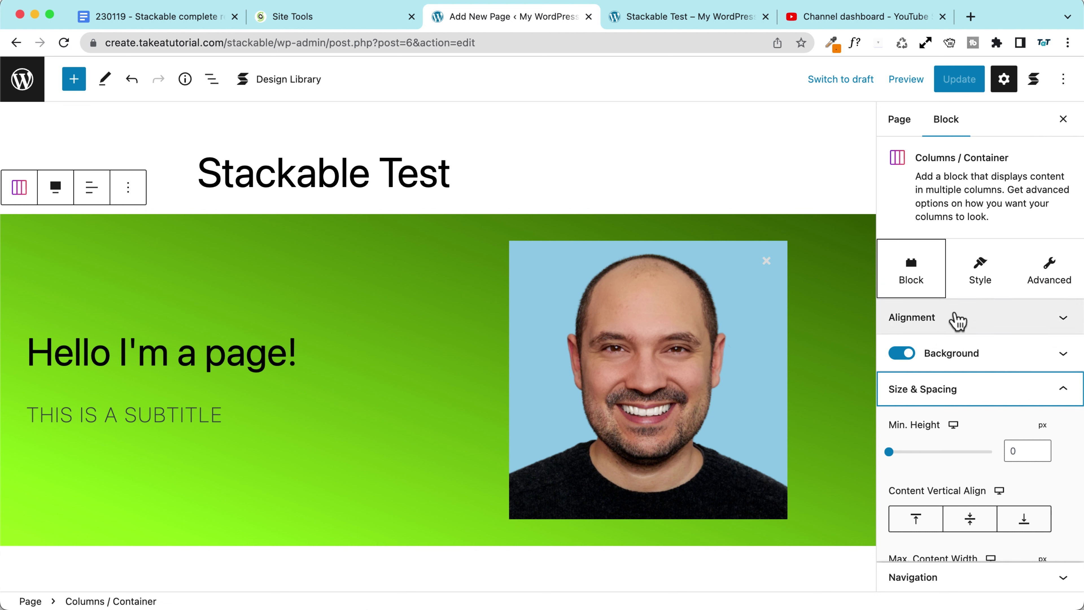
Set the container's Content Width to the narrowest option and update the page
left_click(980, 269)
left_click(920, 322)
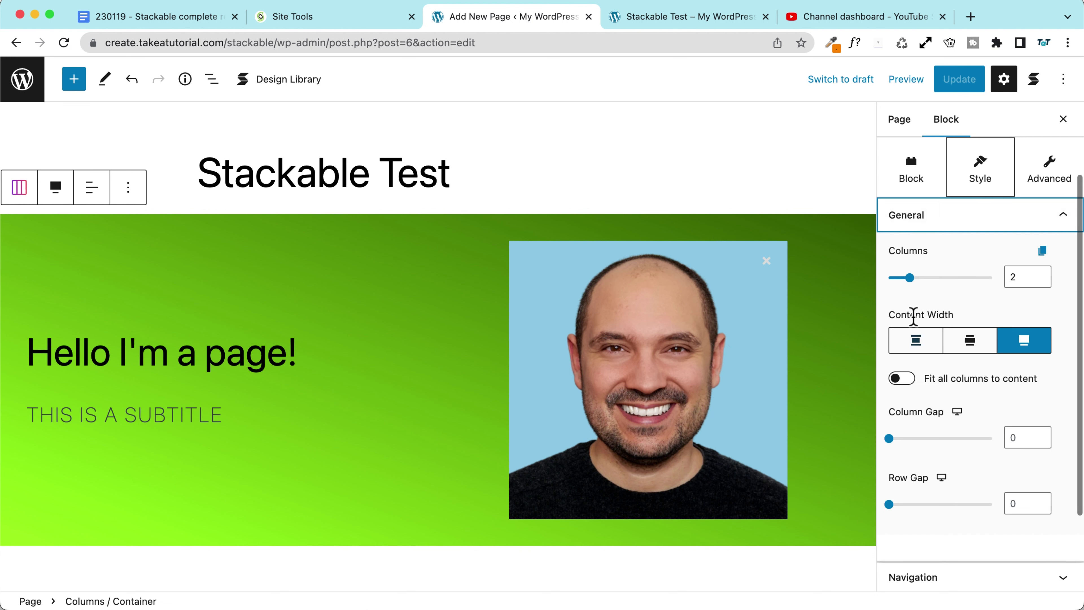
left_click(1029, 277)
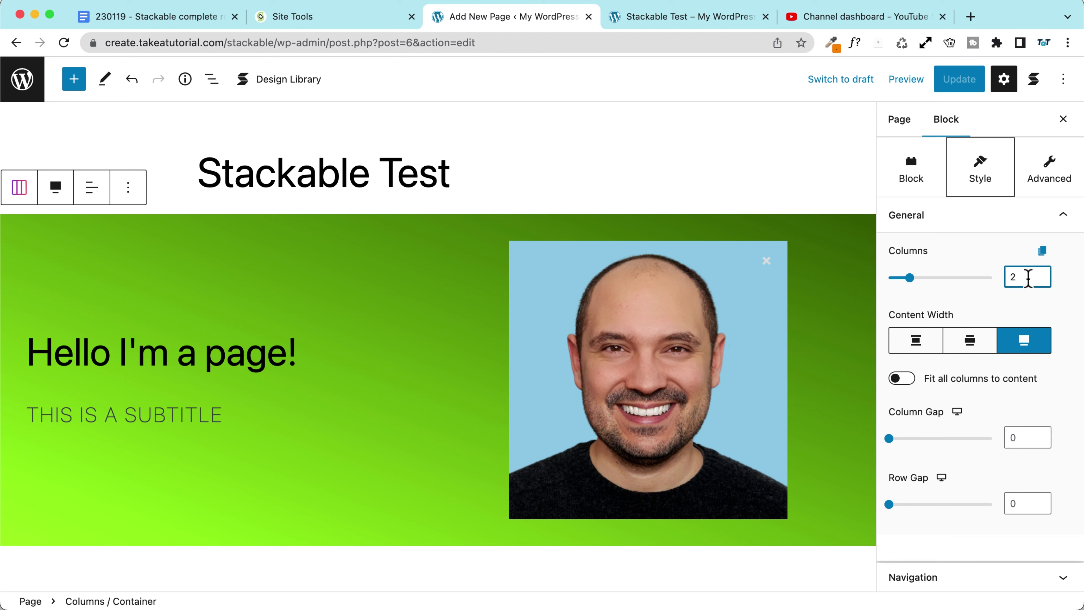
left_click(917, 344)
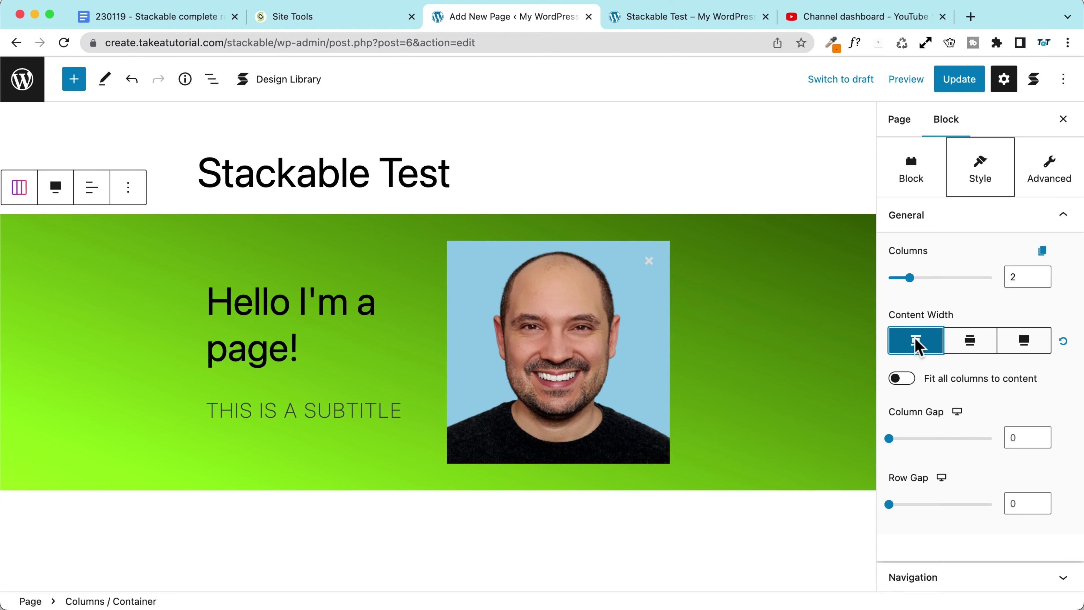
left_click(961, 80)
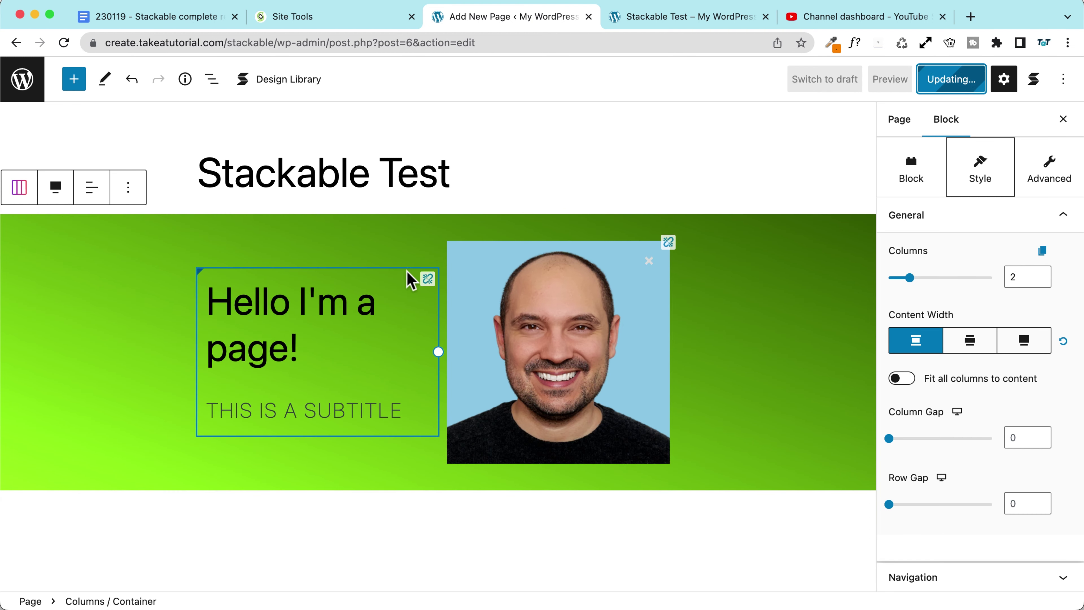
Reload the page preview and reopen it from the editor to check the narrower content width
left_click(664, 20)
left_click(64, 42)
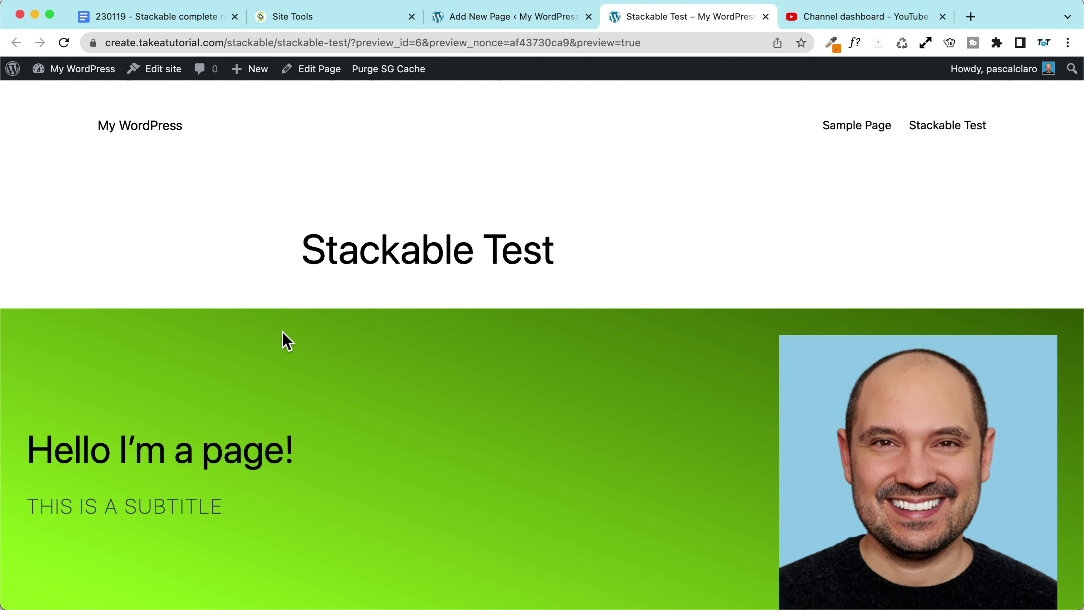
key("ctrl+shift+Tab")
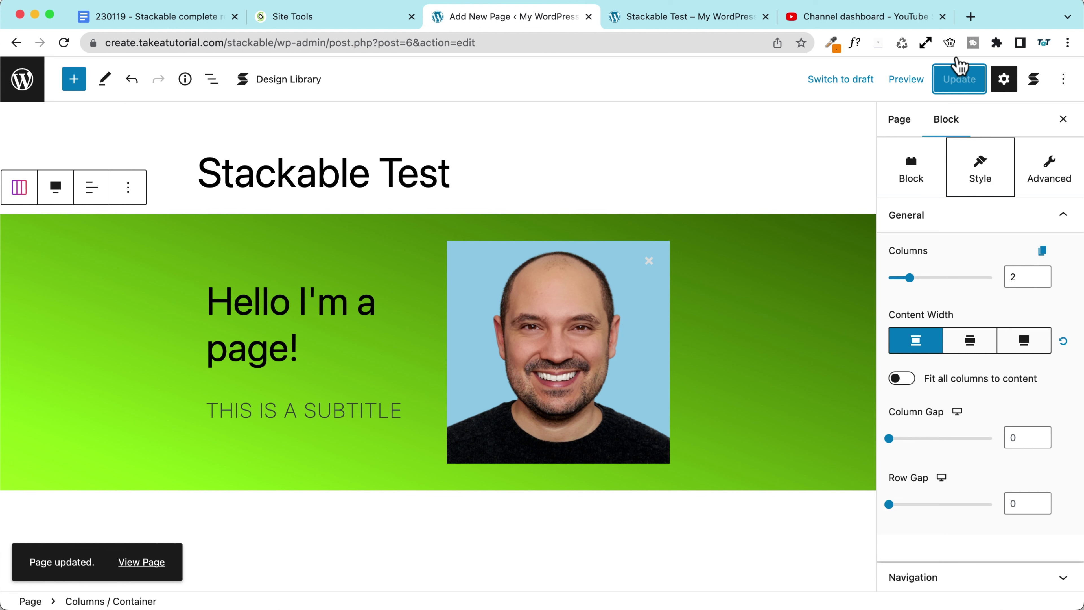
left_click(906, 79)
left_click(827, 211)
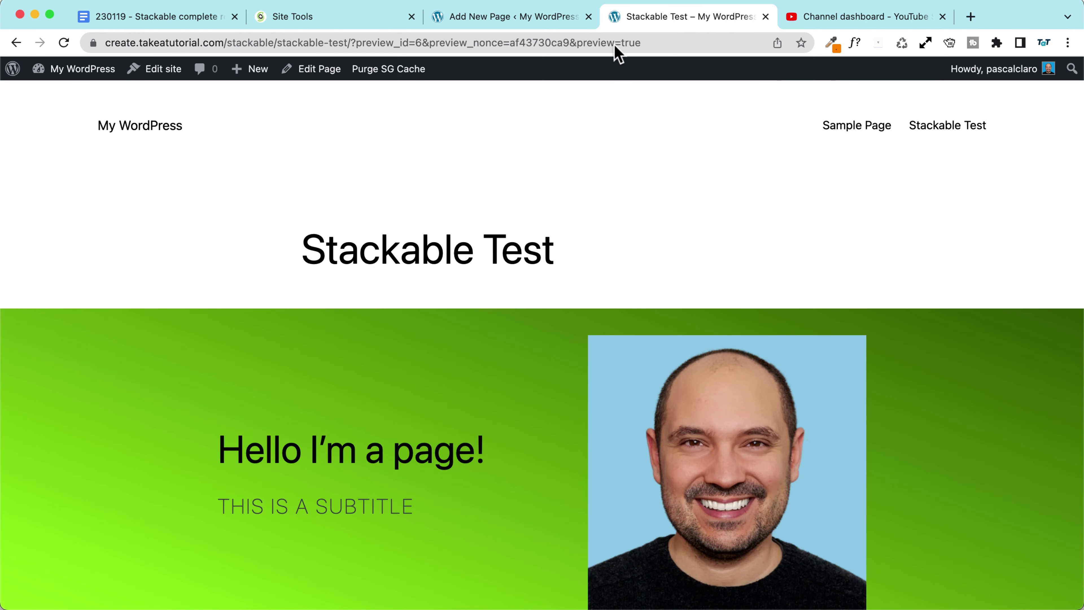
Examine the page preview, comparing the Stackable Test title's position with the site header and the container's content
scroll(206, 477, "down", 5)
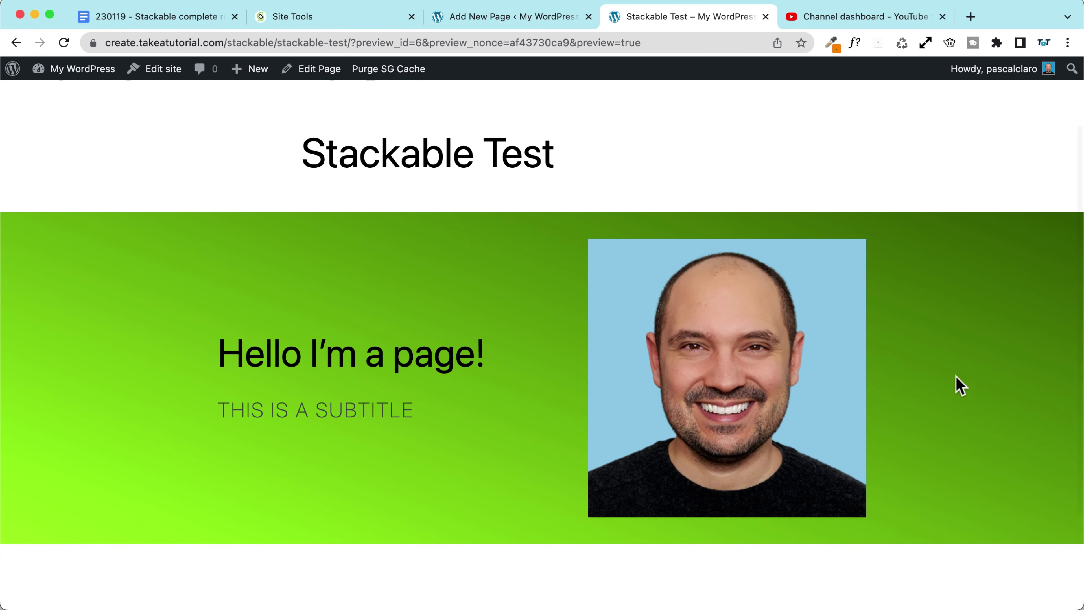
scroll(303, 226, "up", 4)
left_click_drag(307, 245, 610, 244)
left_click(328, 198)
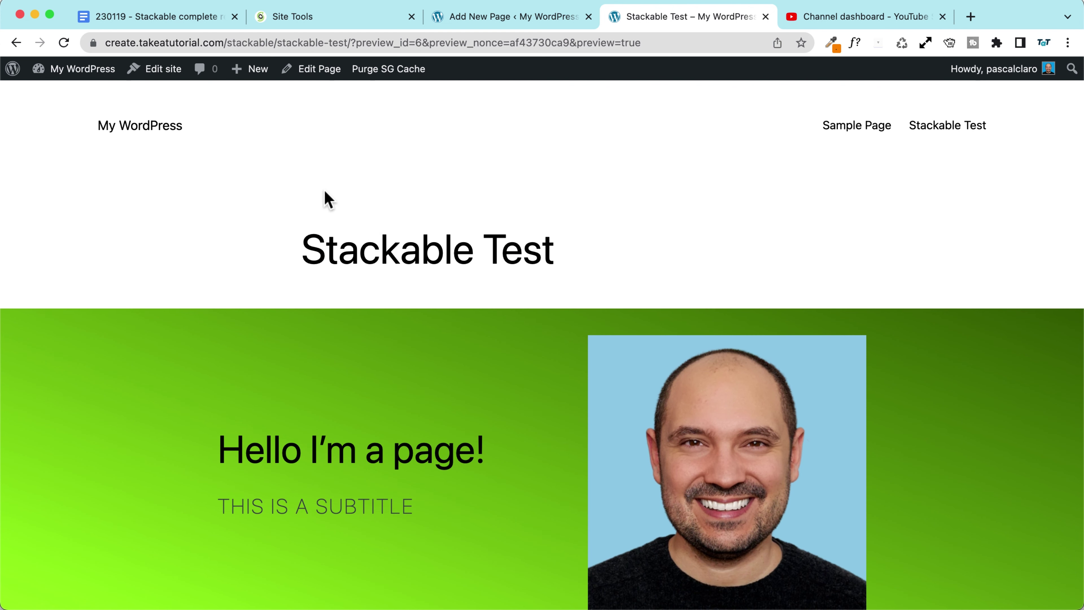
left_click_drag(314, 244, 542, 243)
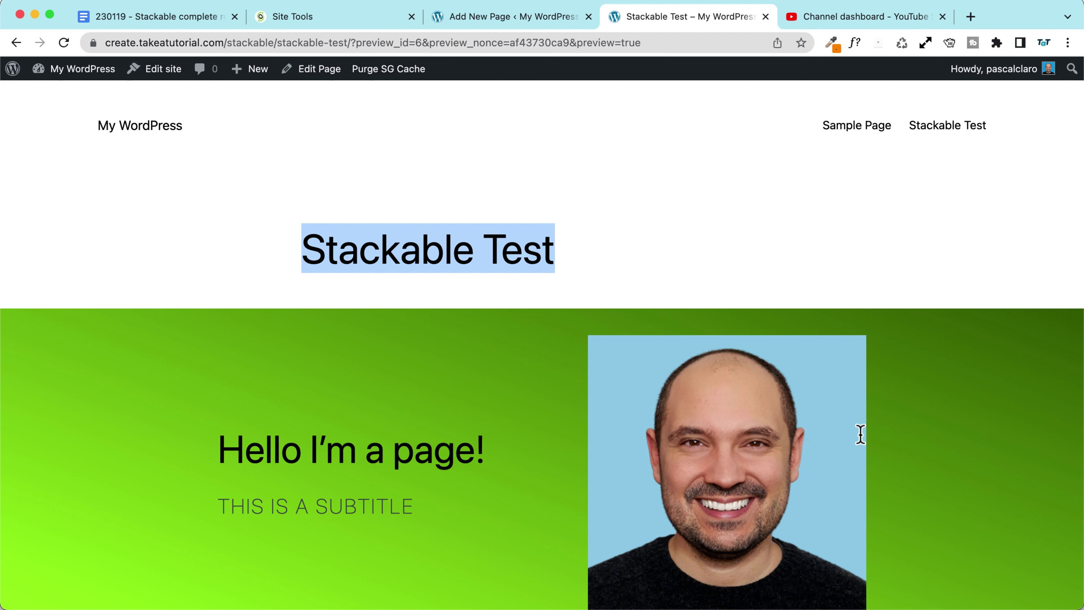
scroll(273, 295, "down", 4)
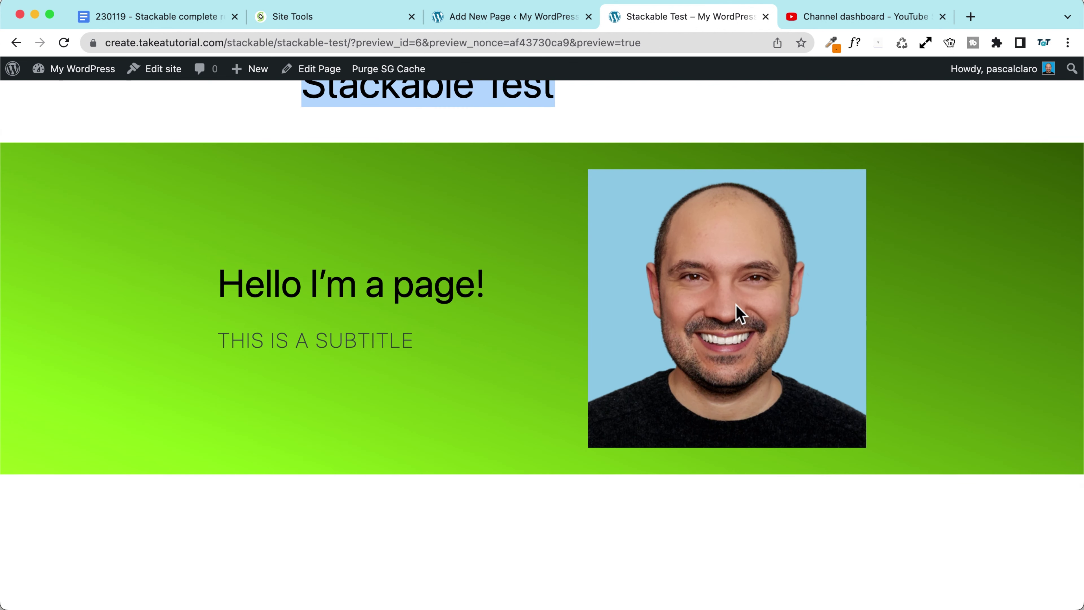
scroll(148, 251, "up", 4)
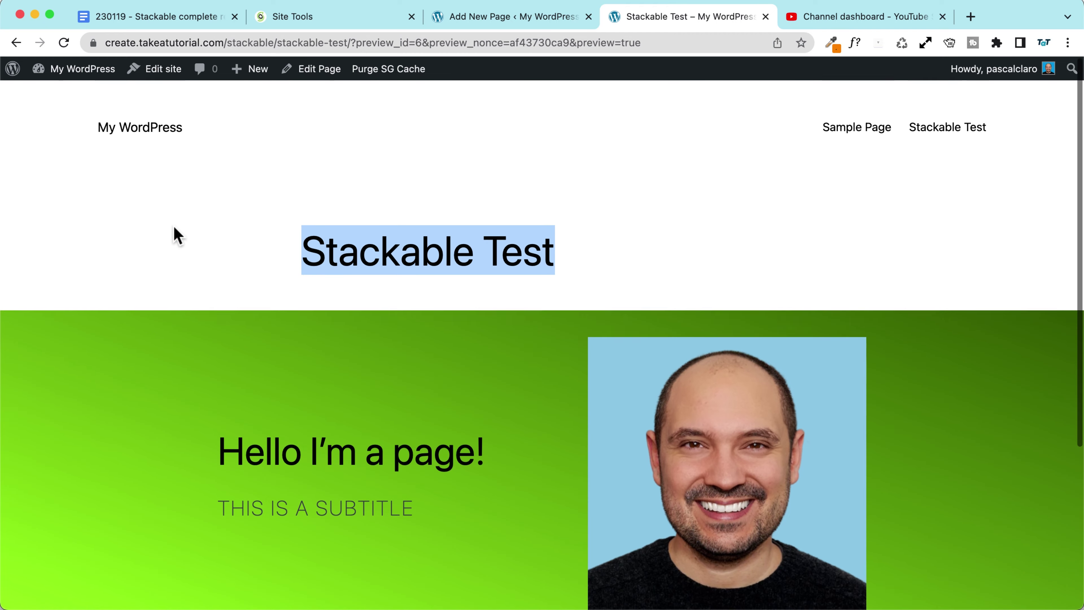
In the page editor, set the container's Column Gap to 19, try a Row Gap of 14 and reset it, then update the page
left_click(436, 17)
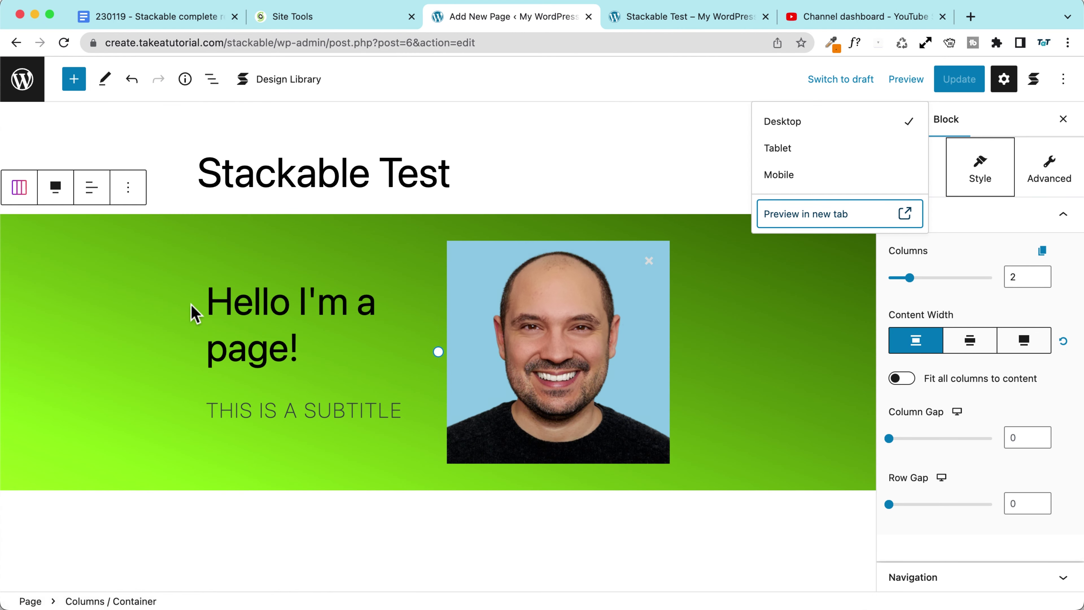
mouse_move(888, 438)
left_mouse_down()
mouse_move(948, 440)
mouse_move(897, 439)
mouse_move(908, 438)
left_mouse_up()
mouse_move(889, 504)
left_mouse_down()
mouse_move(913, 505)
mouse_move(903, 505)
left_mouse_up()
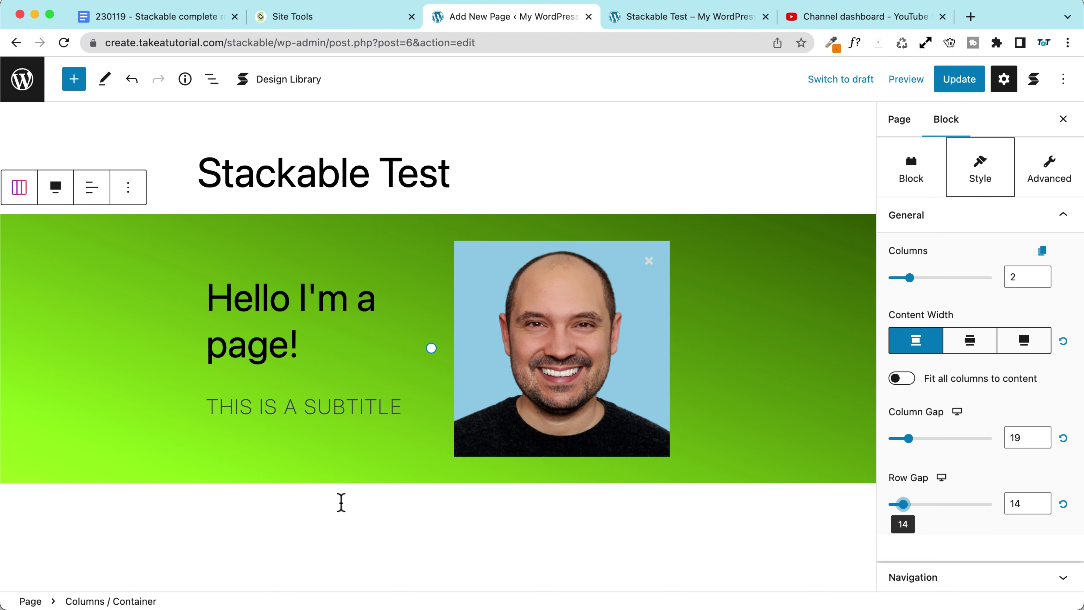
left_click(1063, 503)
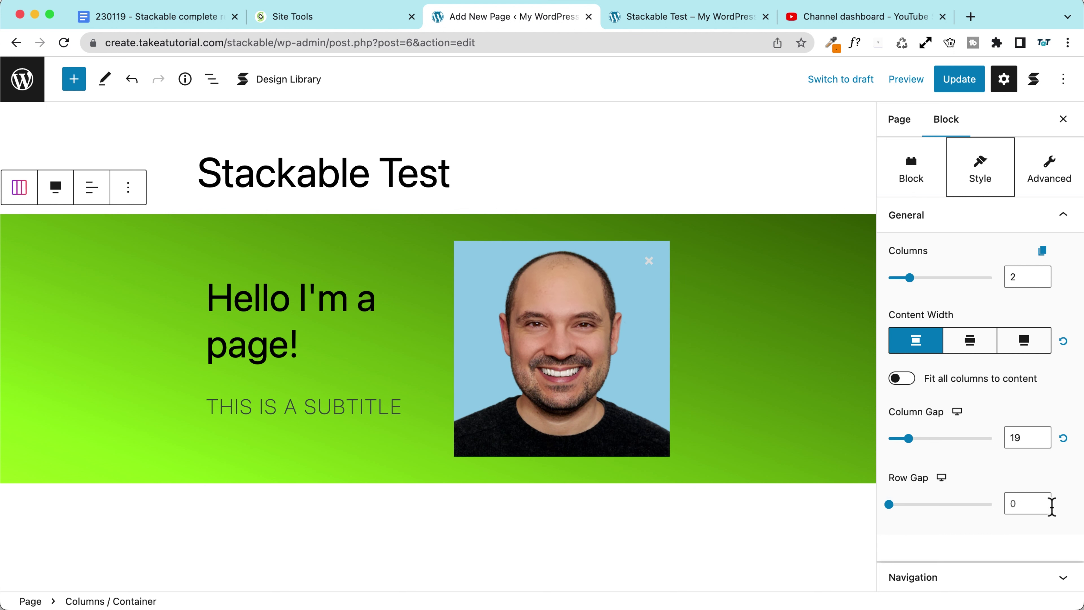
left_click(977, 79)
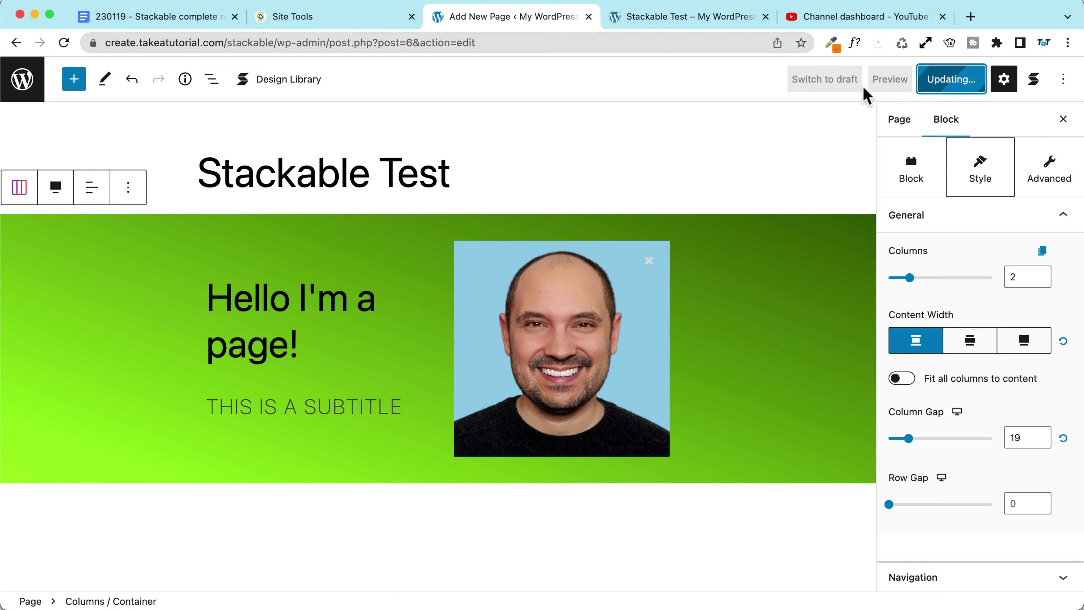
Preview the updated page in a new tab and check the spacing between the two columns
left_click(642, 21)
left_click(508, 15)
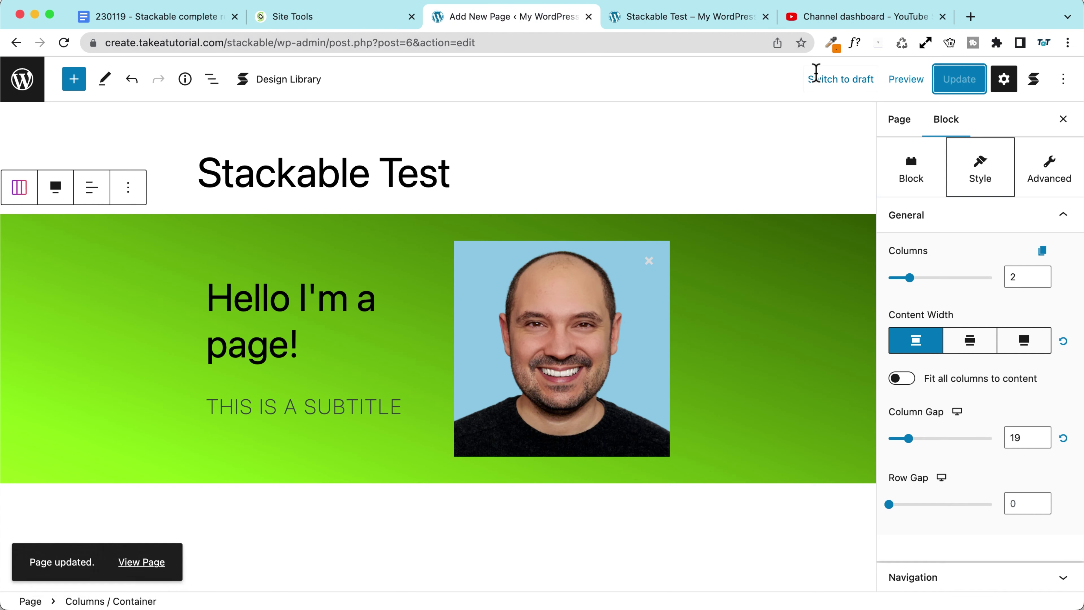
left_click(905, 79)
left_click(806, 214)
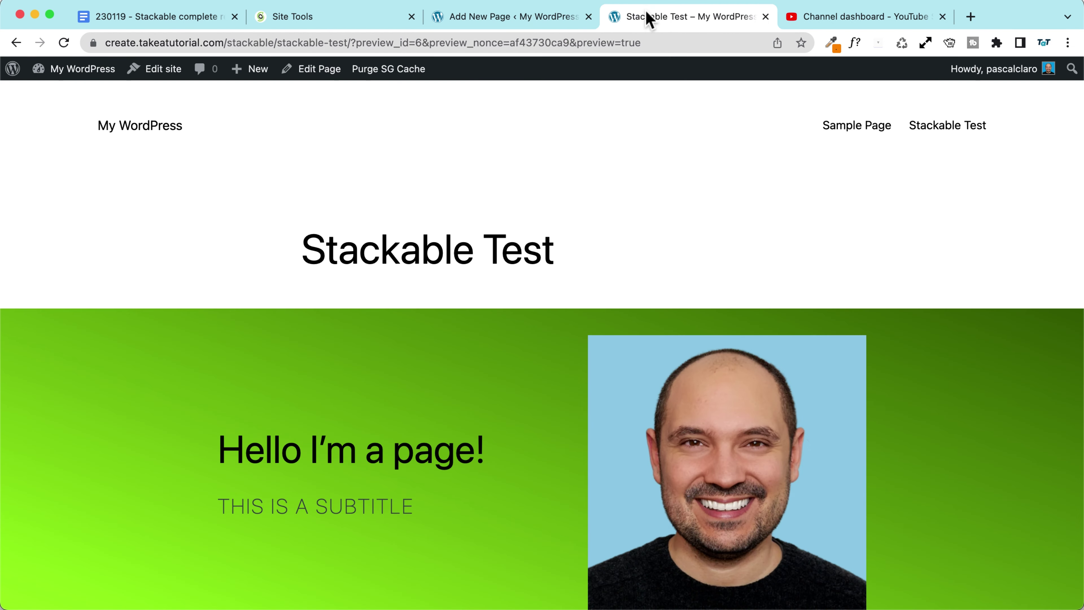
scroll(591, 532, "down", 3)
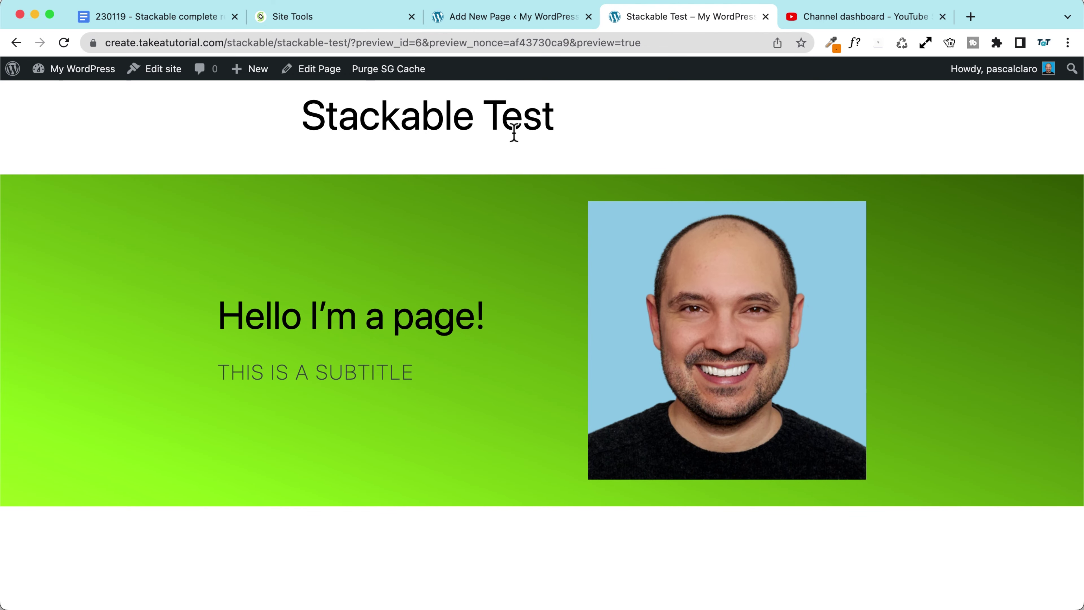
Back in the editor, give the column containing the portrait image a border radius of 0 and a solid border
left_click(516, 18)
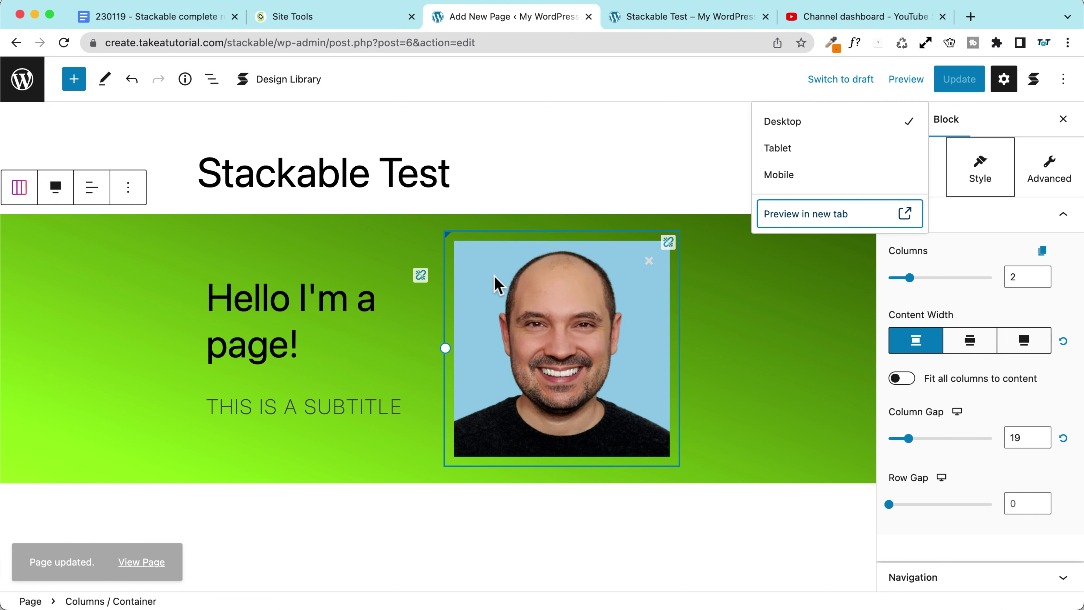
left_click(459, 266)
scroll(931, 328, "down", 1)
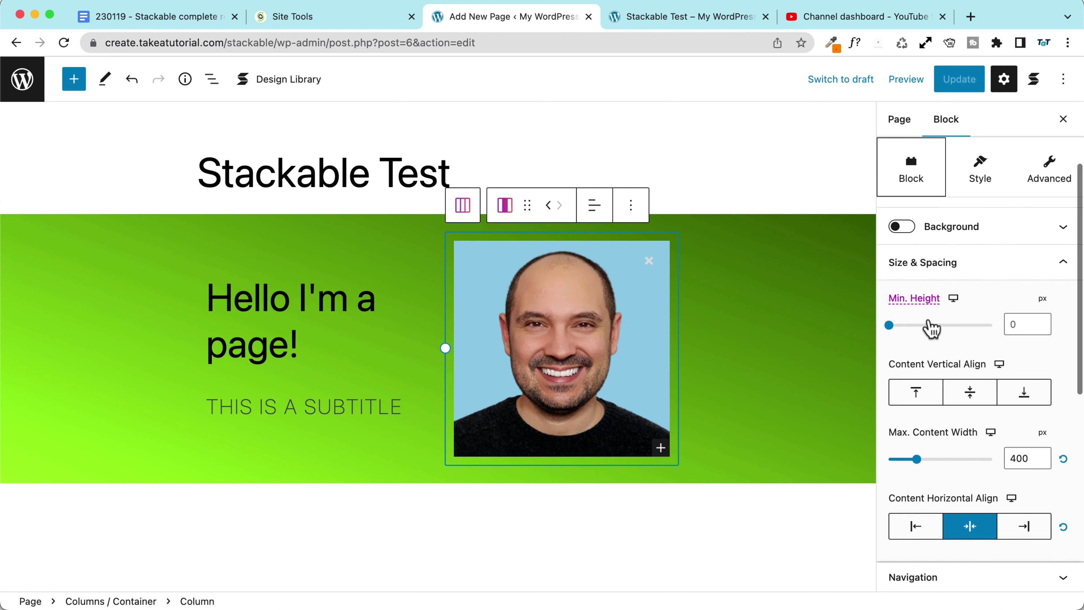
scroll(928, 325, "down", 10)
left_click(934, 379)
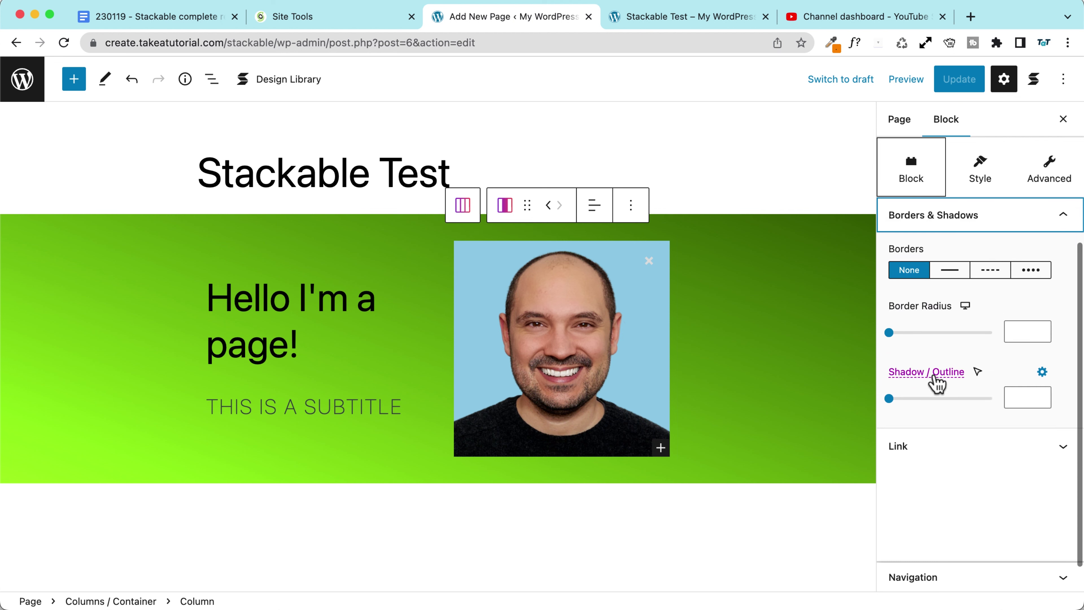
mouse_move(889, 333)
left_mouse_down()
mouse_move(1010, 337)
mouse_move(872, 342)
left_mouse_up()
left_click(948, 276)
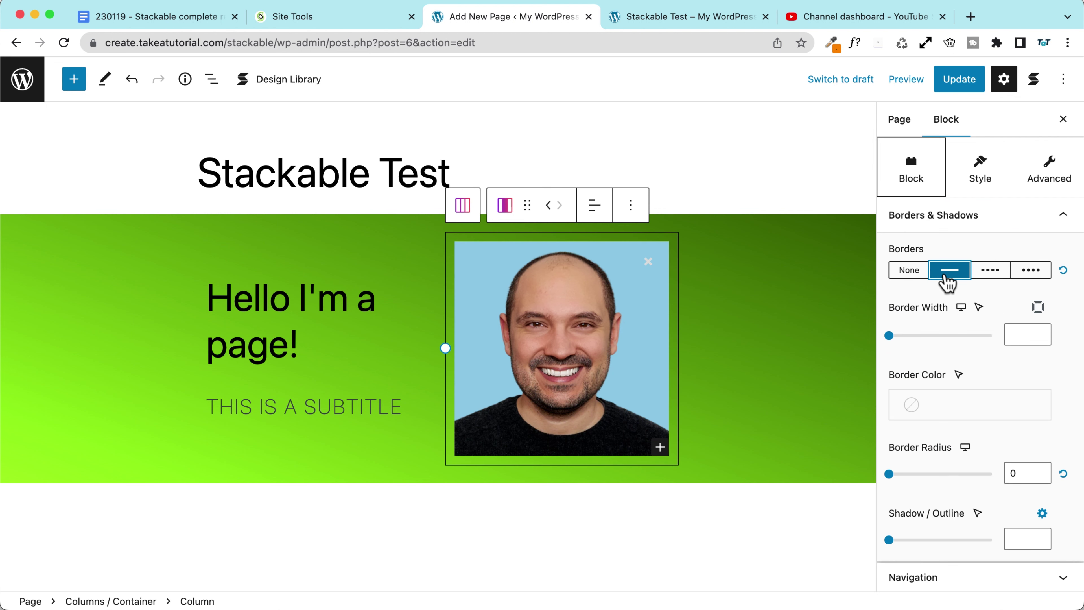
Set the image column's border color to Primary (9DFF20), update the page and view the open preview
scroll(900, 432, "down", 1)
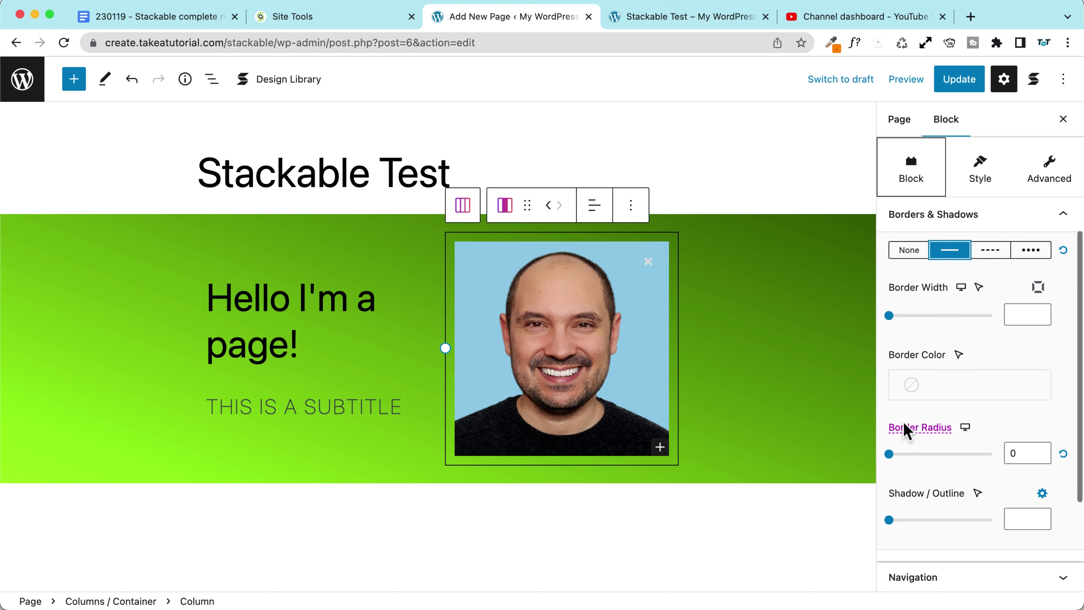
left_click(928, 391)
left_click(739, 448)
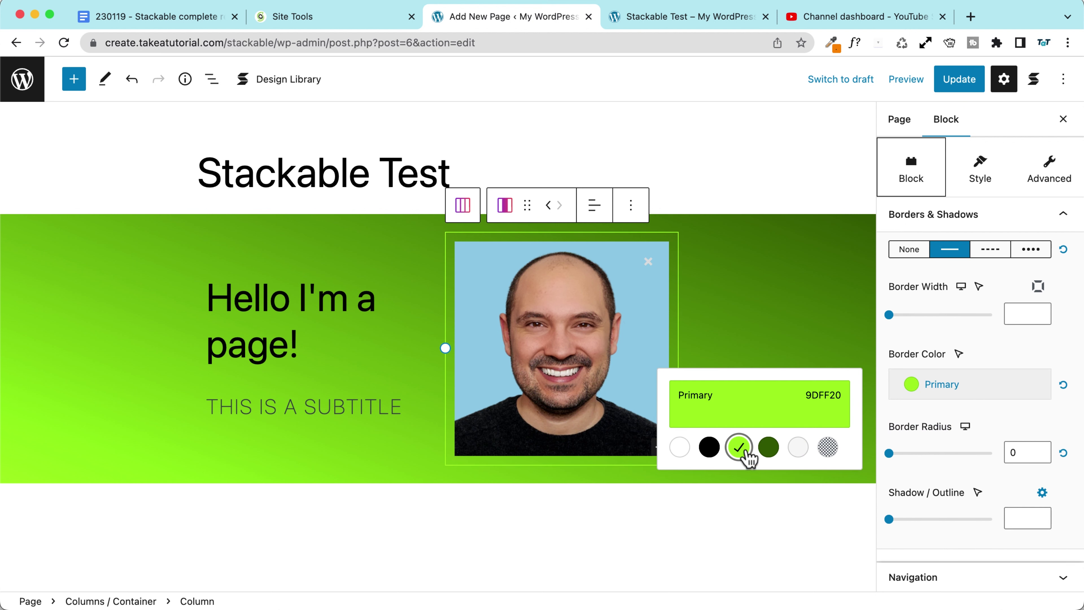
left_click(958, 81)
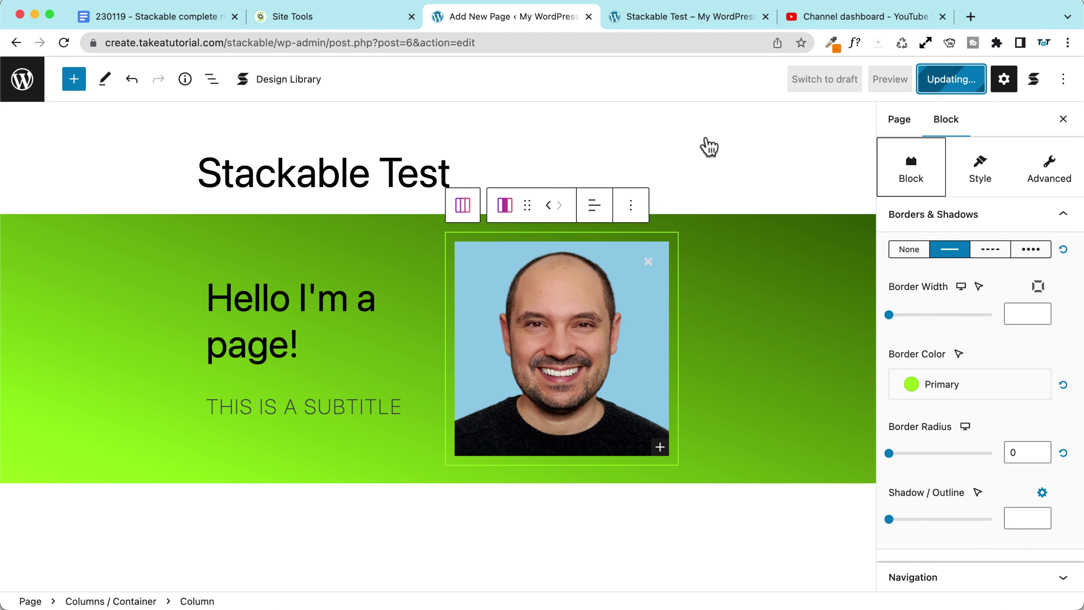
left_click(655, 18)
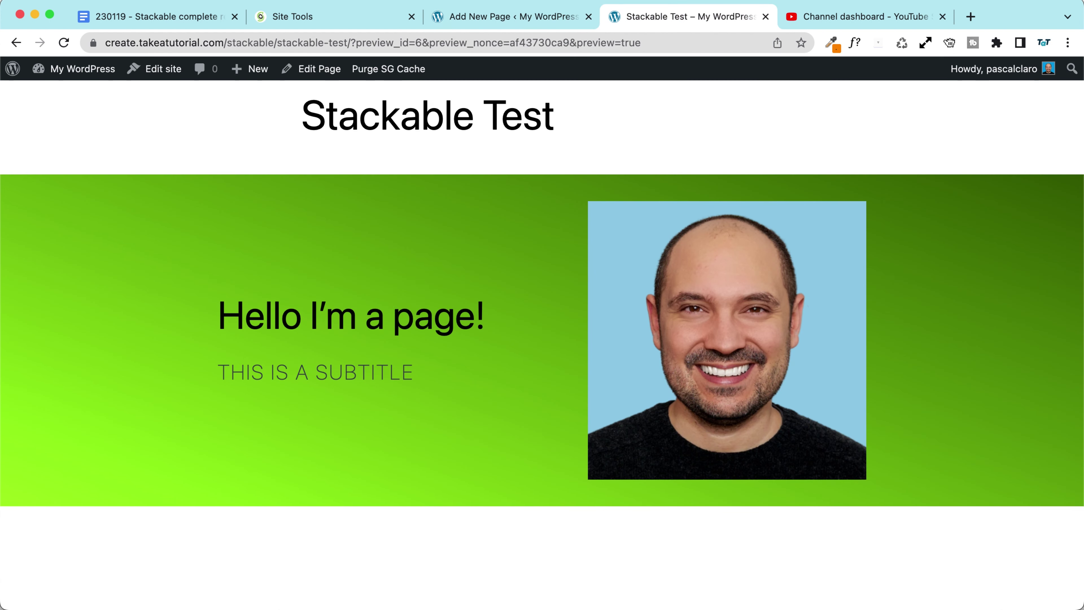
key("super+Tab")
Move the image column in front of the text column, update the page and preview it in a new tab
left_click(497, 20)
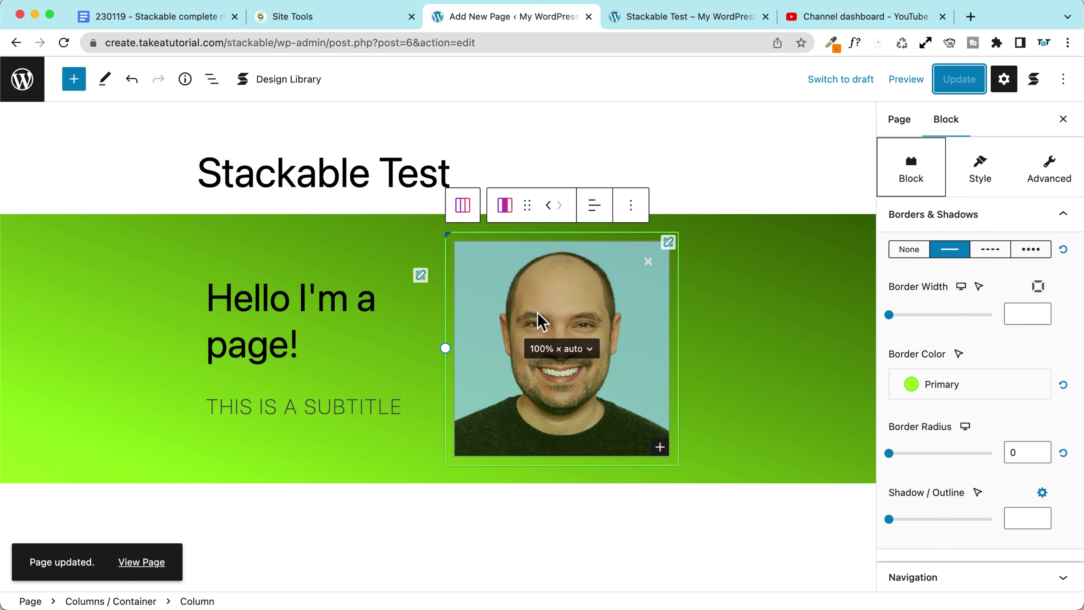
left_click(548, 205)
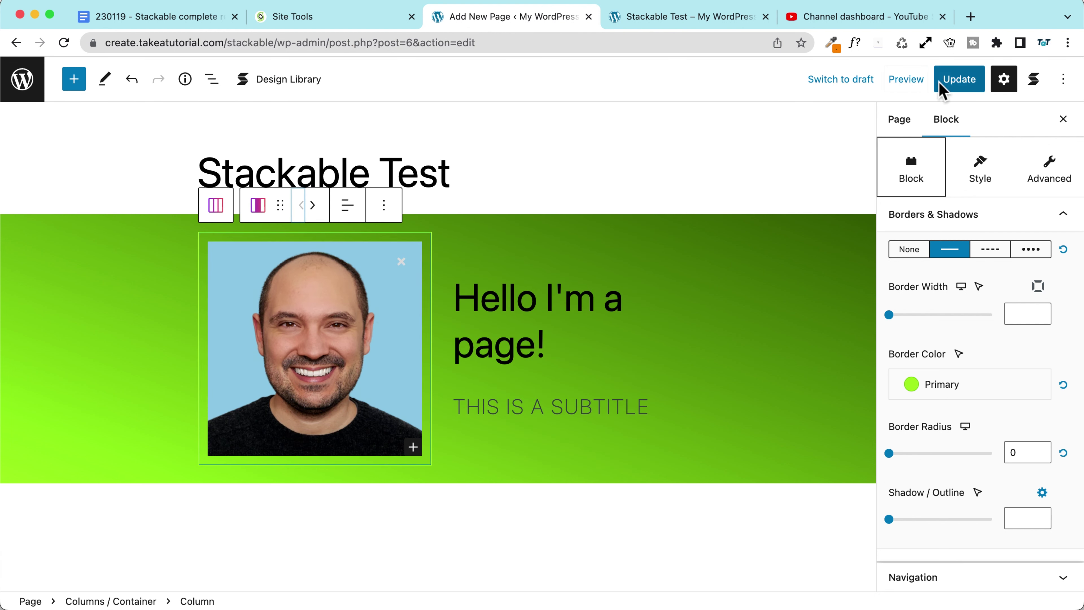
left_click(975, 86)
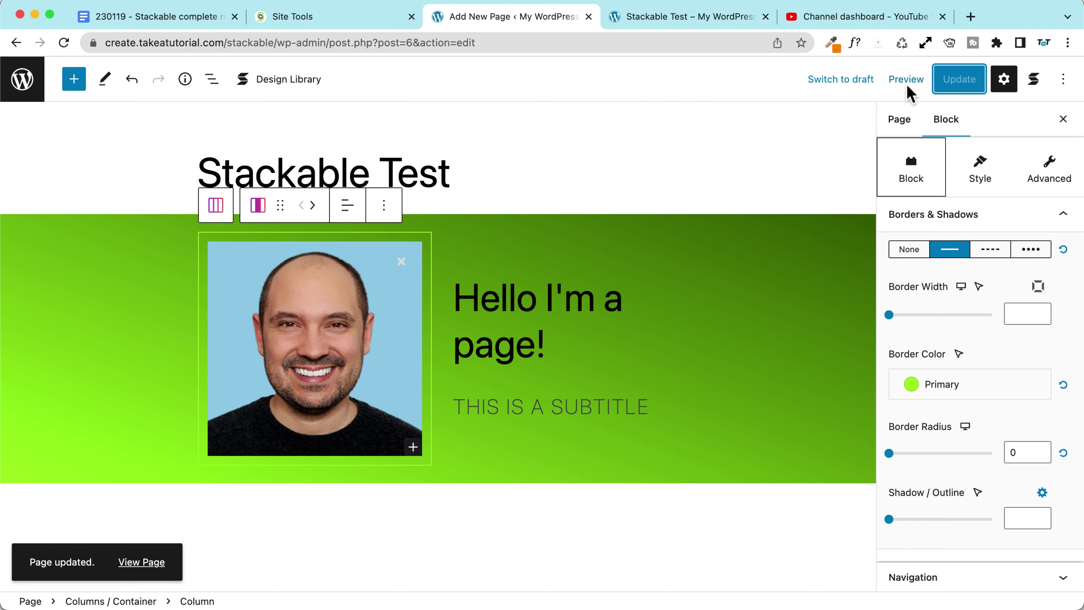
left_click(897, 81)
left_click(797, 209)
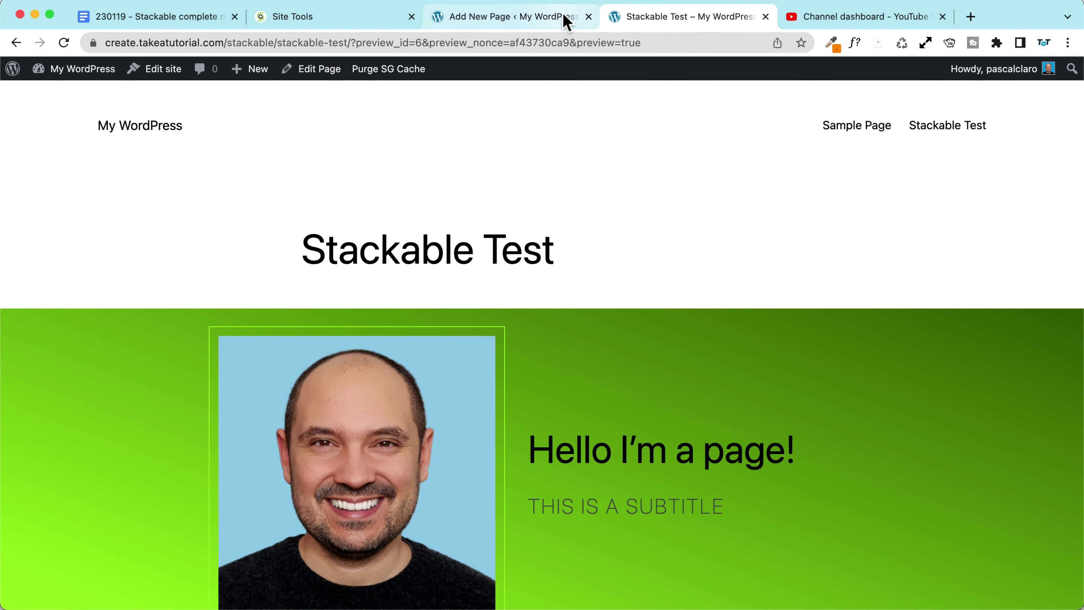
Return to the editor and review the image column's block options, including Remove Column, without applying any
left_click(534, 22)
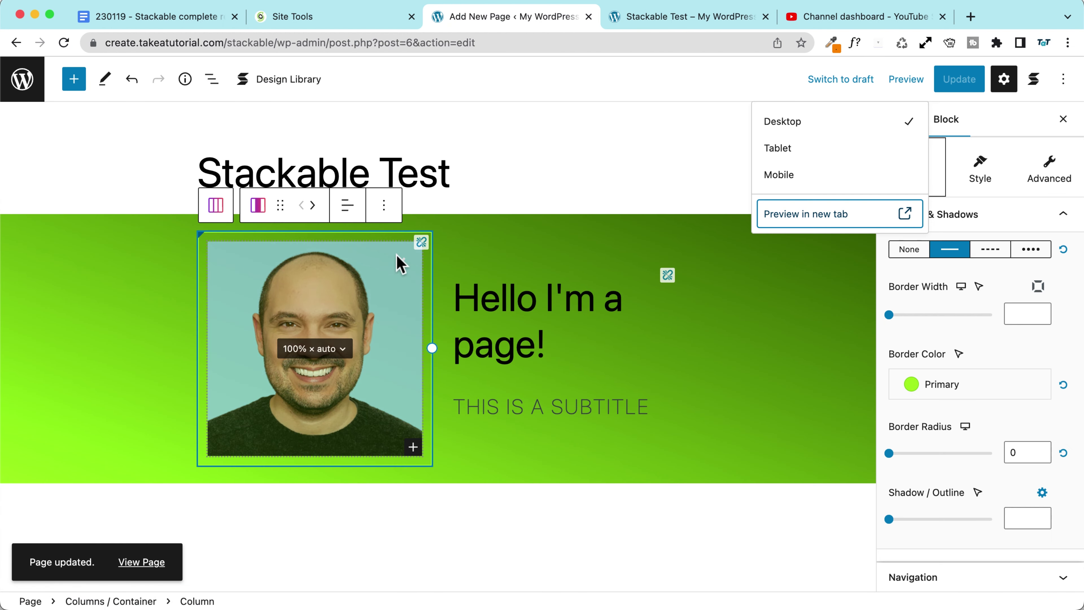
left_click(384, 205)
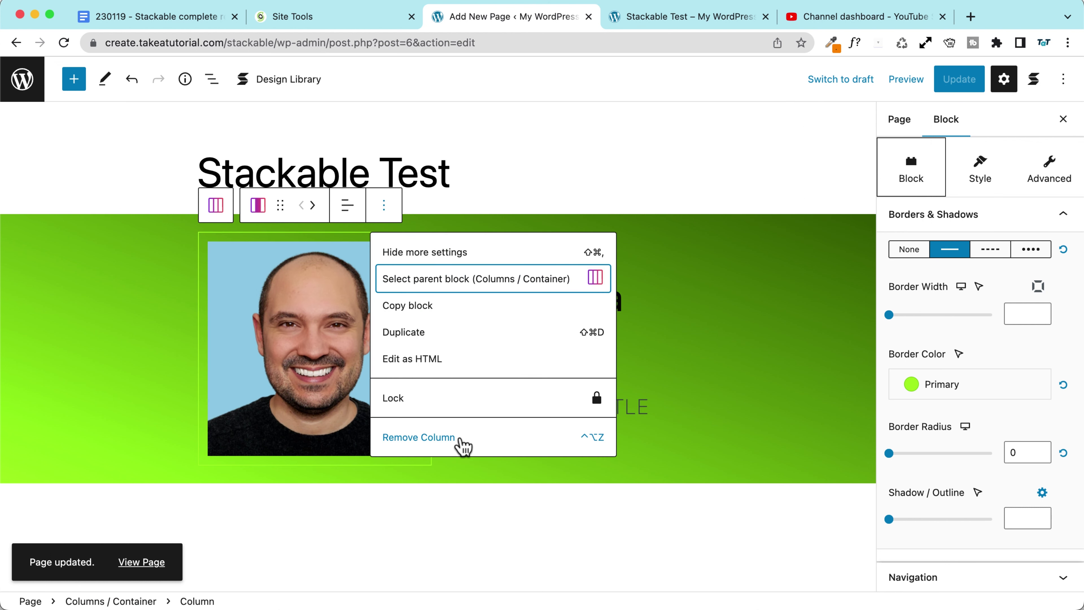
left_click(668, 268)
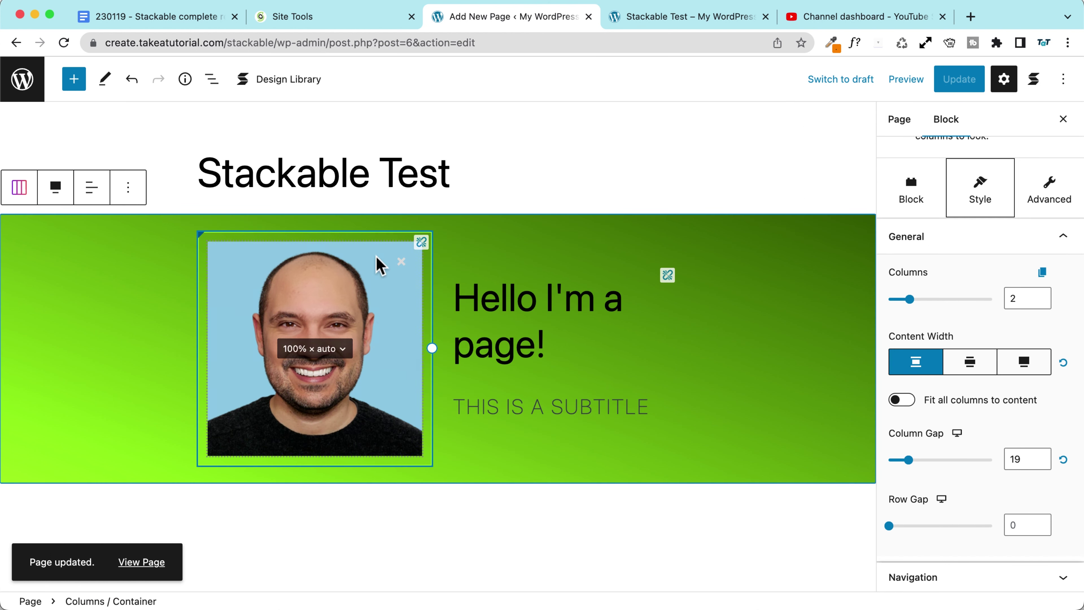
Try different column counts between 1 and 4 on the Columns / Container block and undo the changes
left_click(20, 188)
left_click(1024, 299)
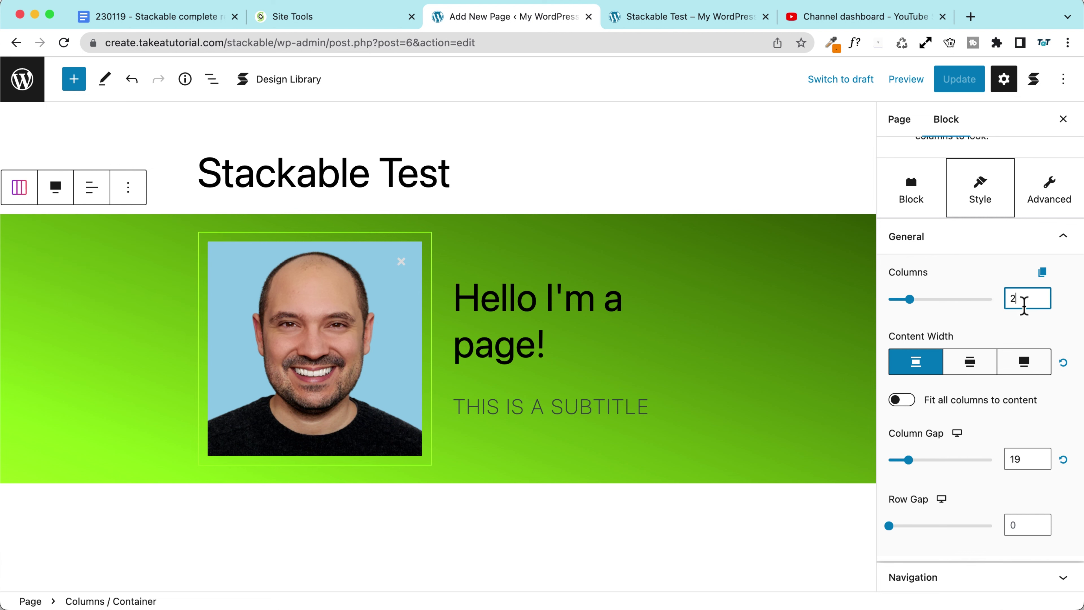
key("Up")
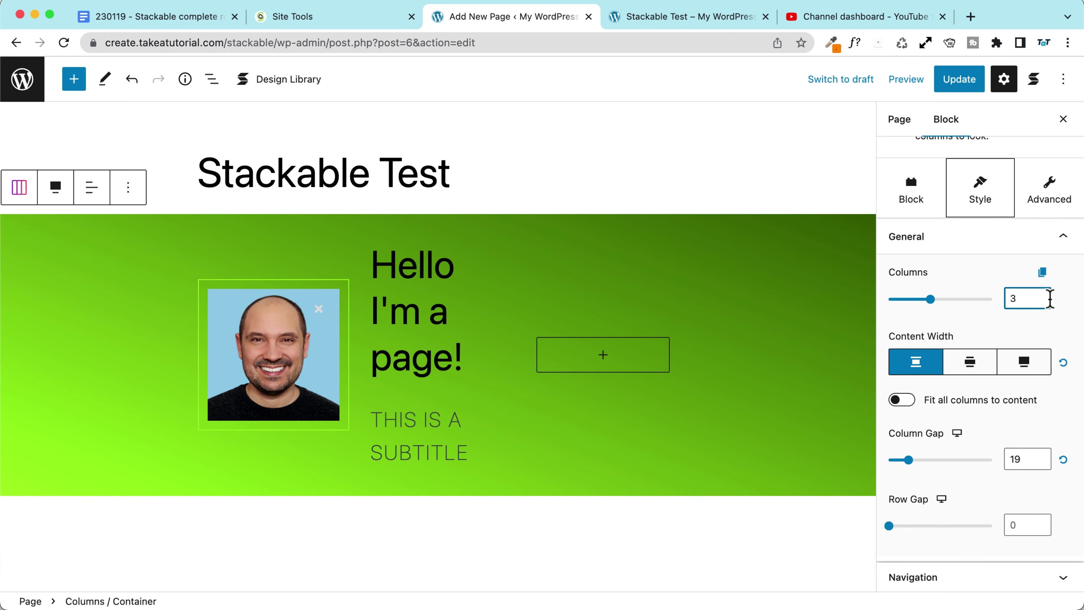
key("Up")
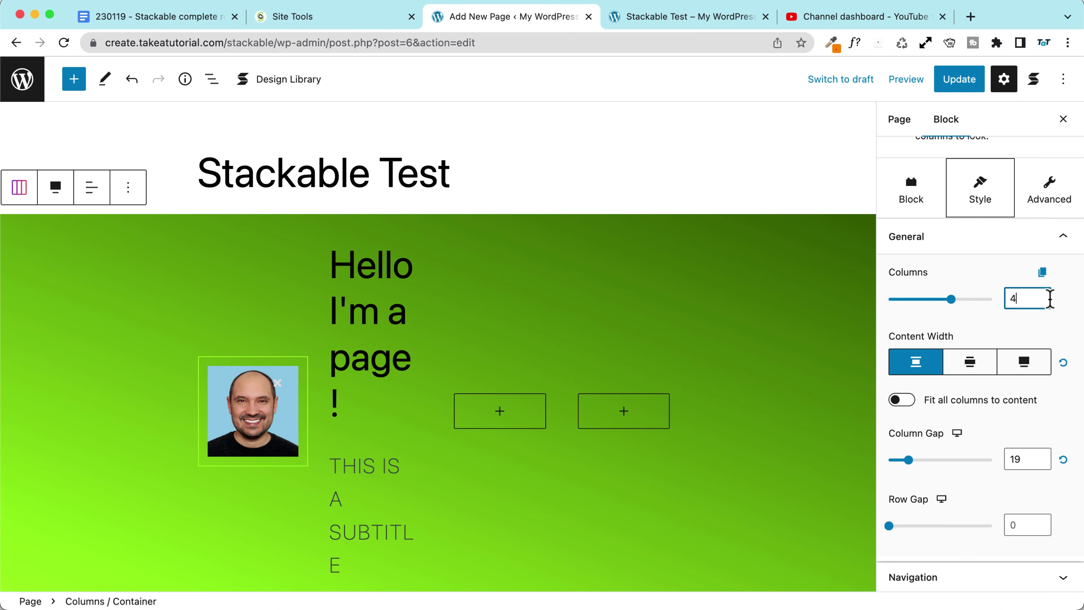
key("Down")
key("Down")
key("Down")
key("Up")
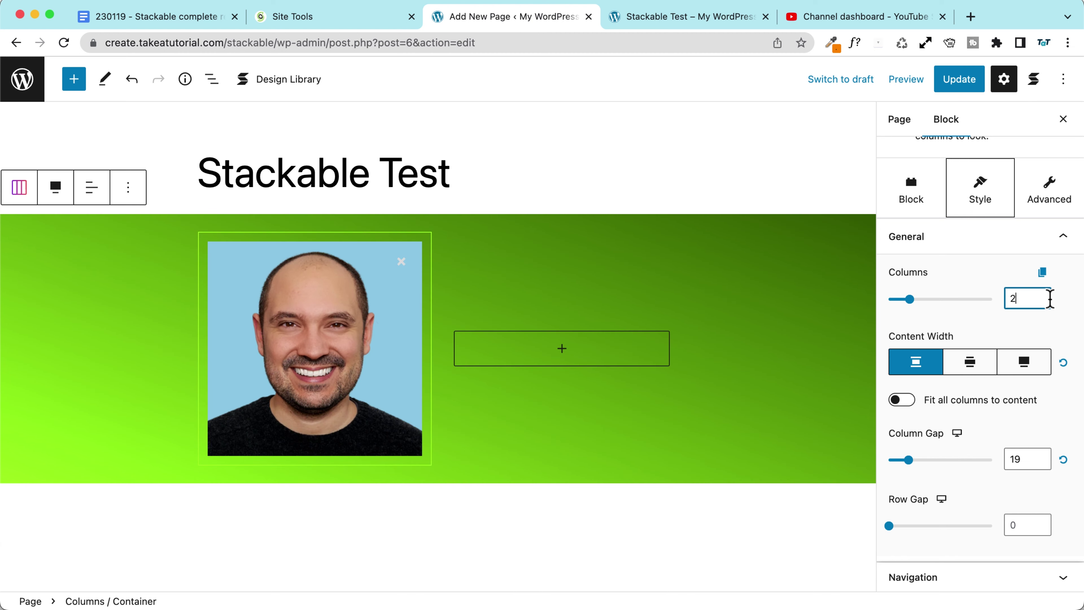
key("Down")
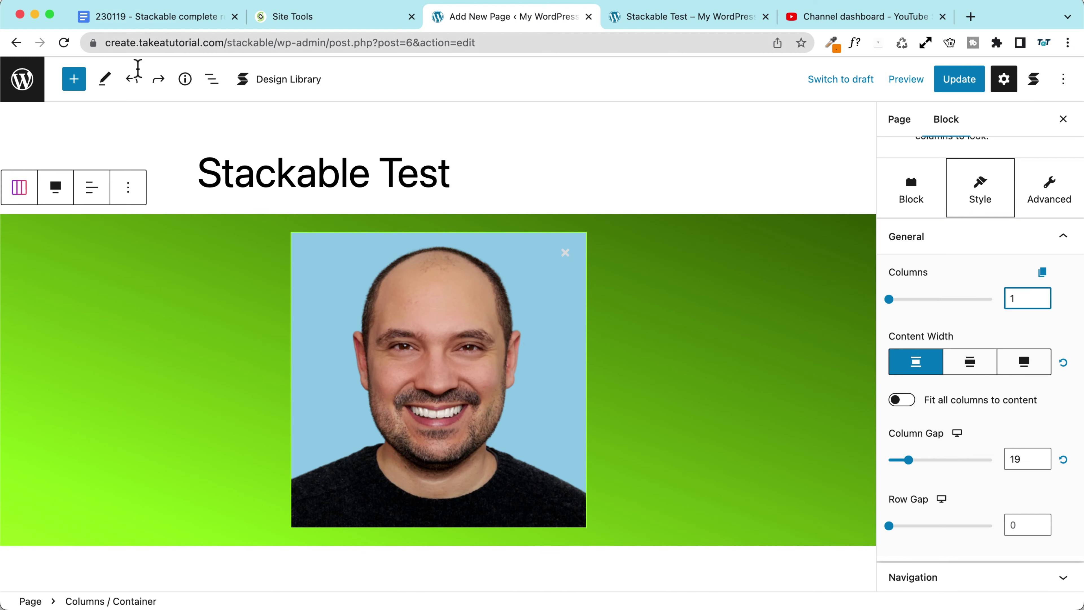
left_click(133, 81)
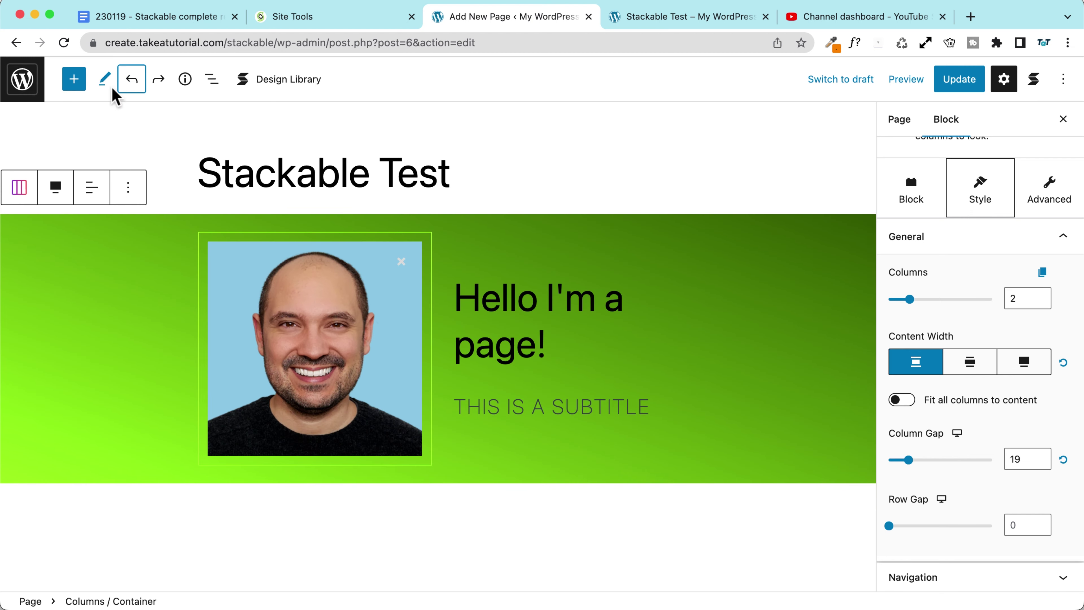
Update the page and set the profile picture from the media library as the Columns / Container block's background image
left_click(971, 83)
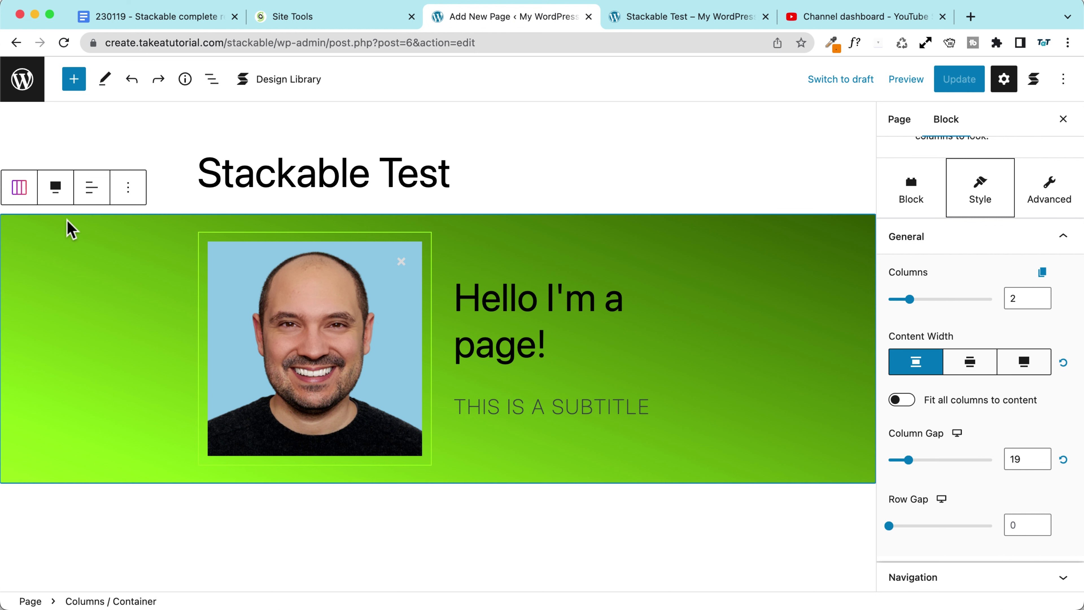
left_click(920, 198)
left_click(944, 277)
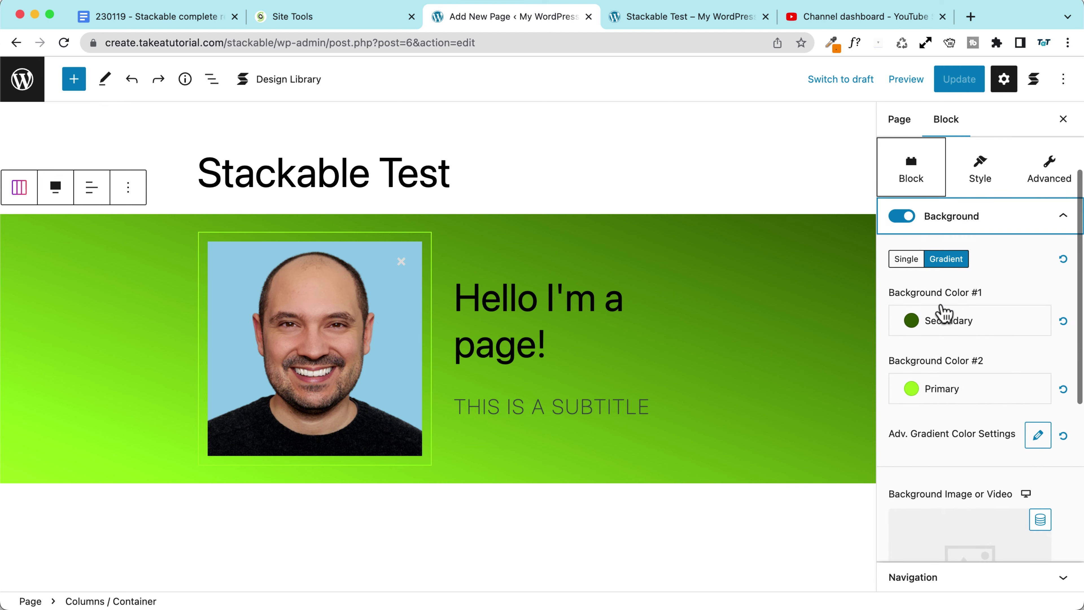
scroll(912, 269, "down", 5)
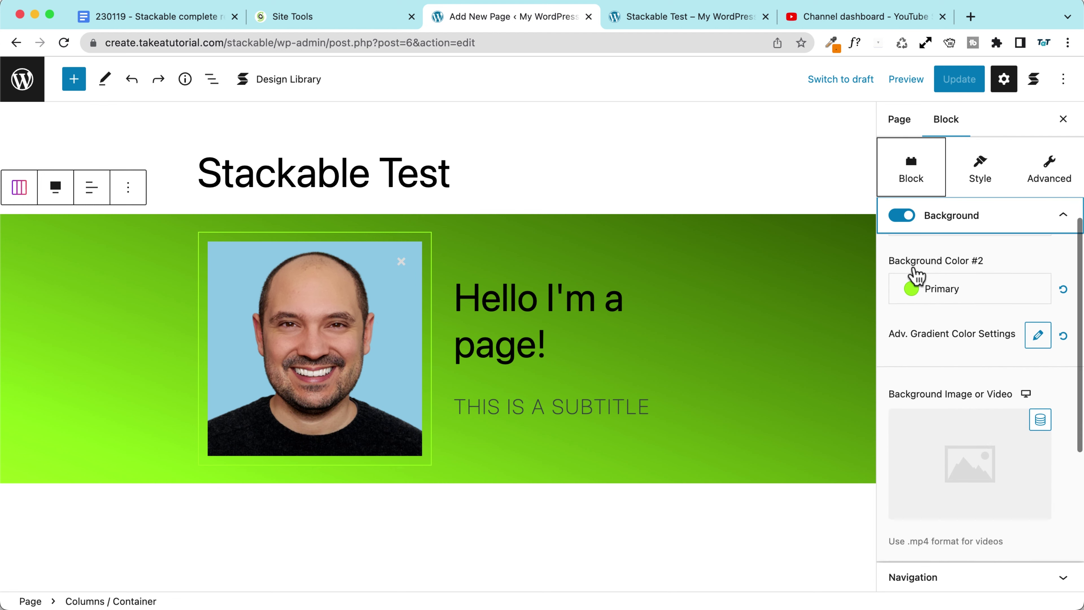
left_click(967, 412)
left_click(128, 284)
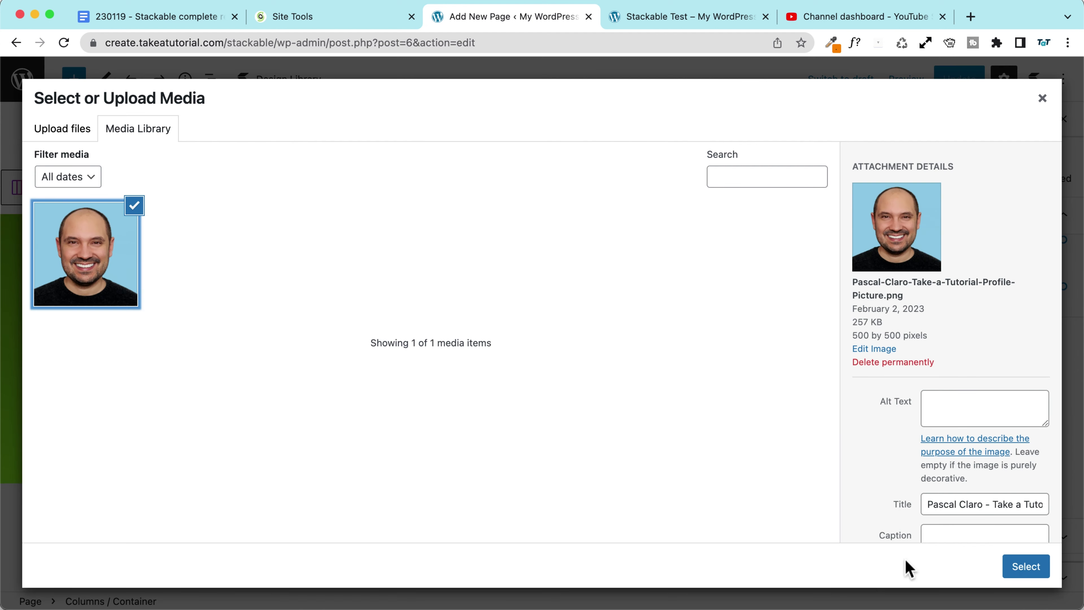
left_click(1026, 567)
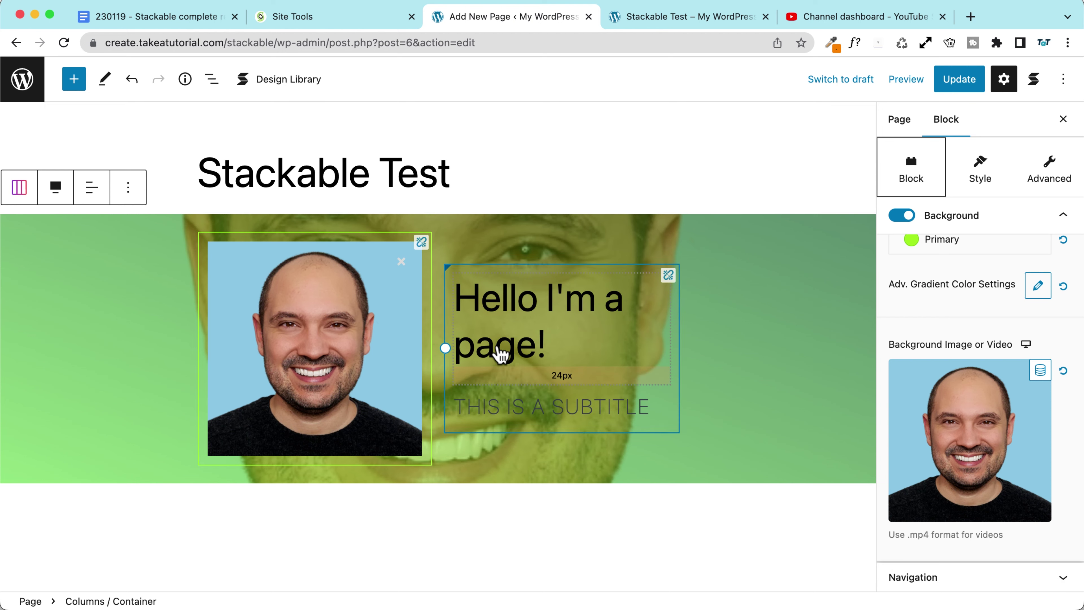
Make the container's background image fixed and set its media tint strength to 7
scroll(496, 348, "down", 2)
scroll(1019, 376, "down", 6)
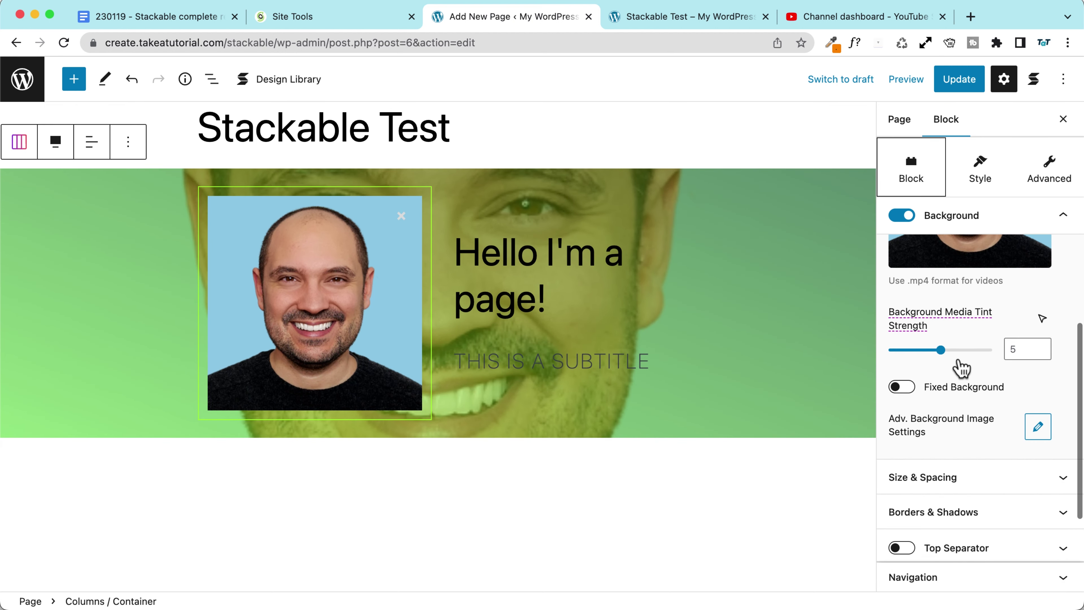
left_click(901, 386)
scroll(602, 344, "up", 2)
scroll(602, 348, "down", 5)
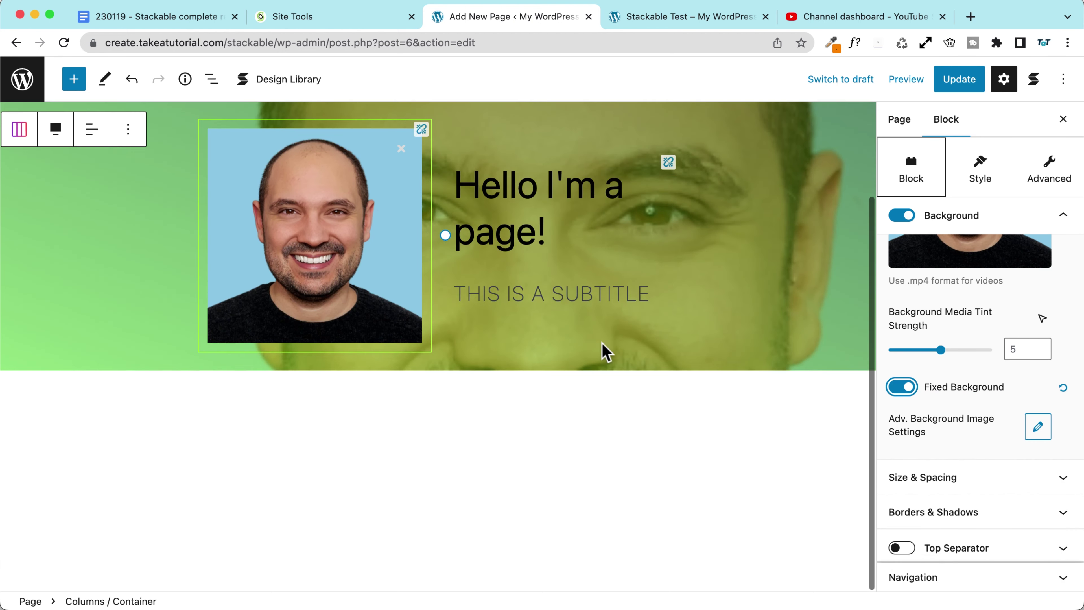
scroll(602, 351, "up", 5)
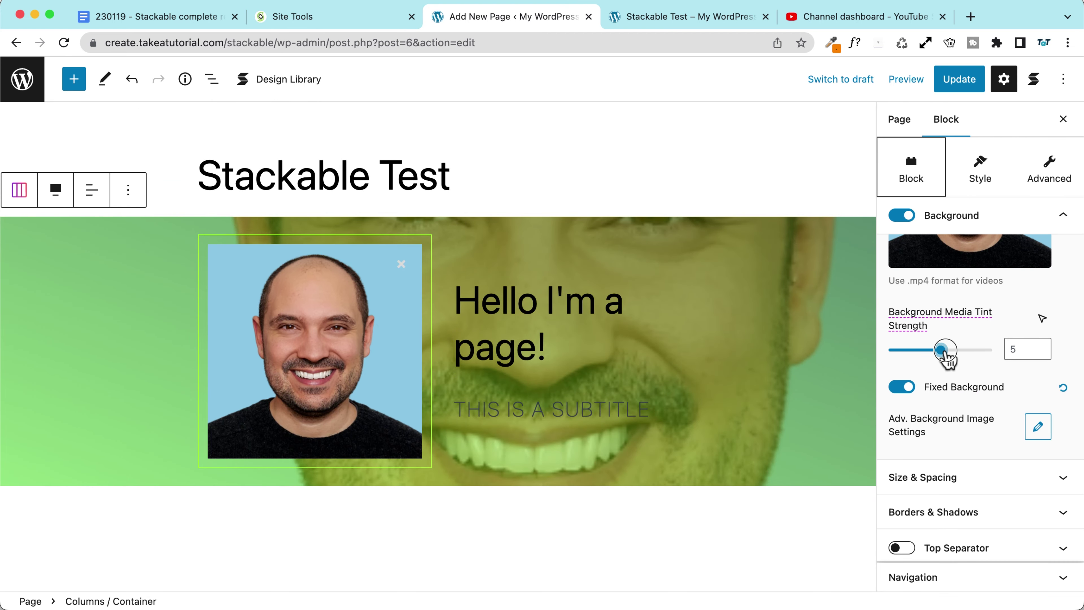
mouse_move(942, 350)
left_mouse_down()
mouse_move(972, 350)
mouse_move(919, 351)
mouse_move(972, 350)
mouse_move(961, 350)
left_mouse_up()
Change the container's background from gradient to the single color Contrast (000000)
scroll(958, 380, "up", 10)
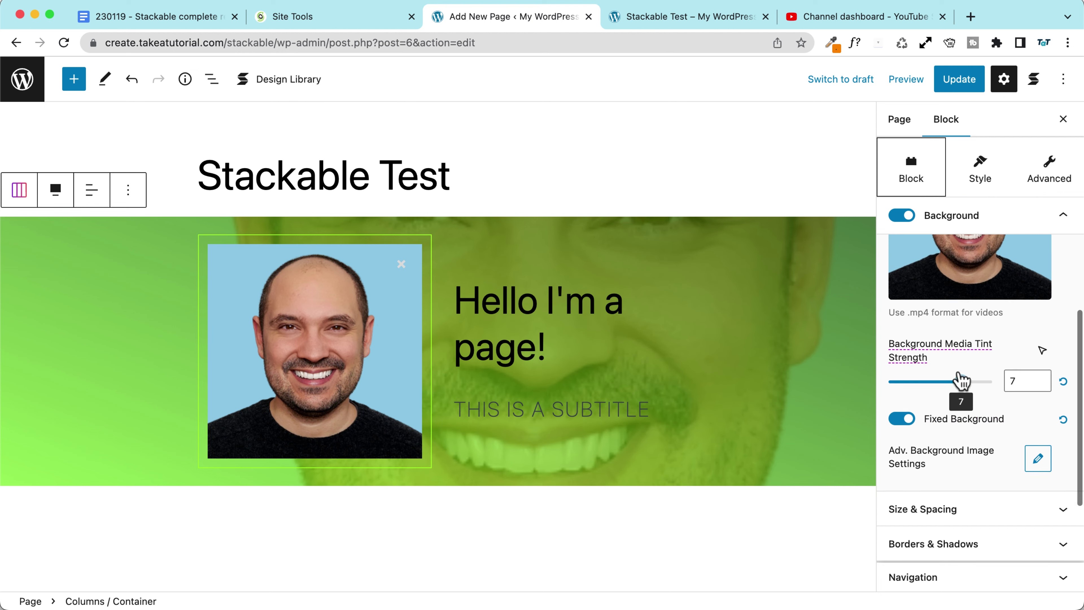
left_click(906, 267)
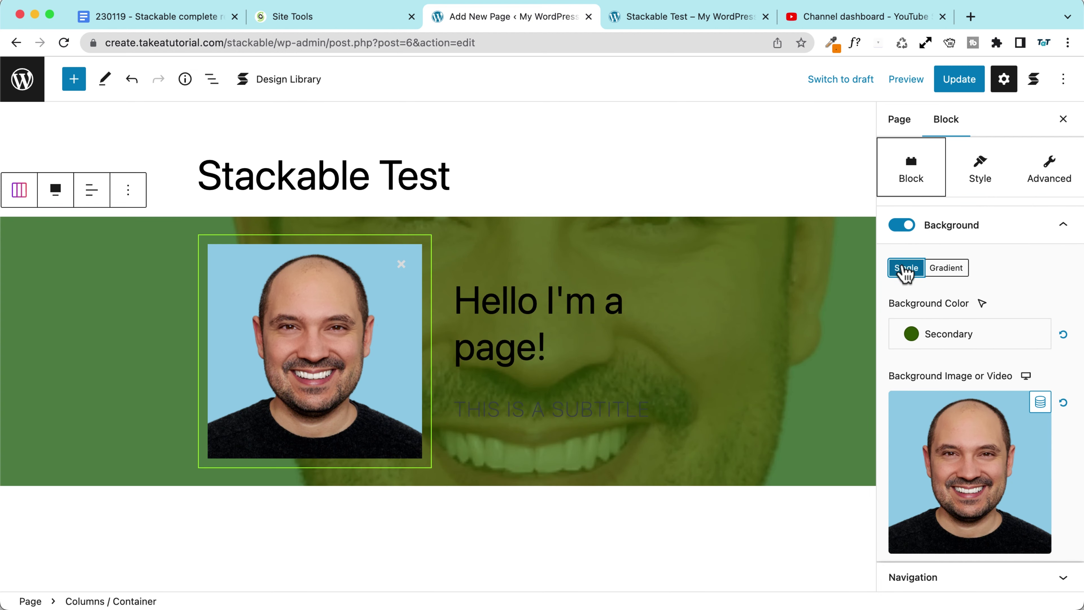
left_click(913, 334)
left_click(709, 397)
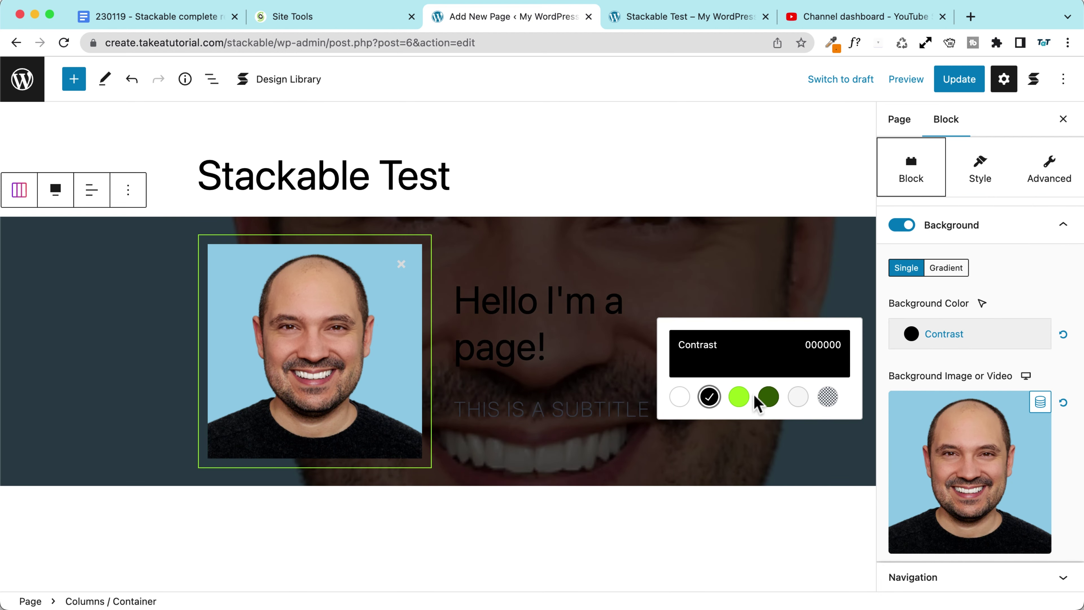
Set the text color of the "Hello I'm a page!" heading to Base (FFFFFF)
left_click(570, 341)
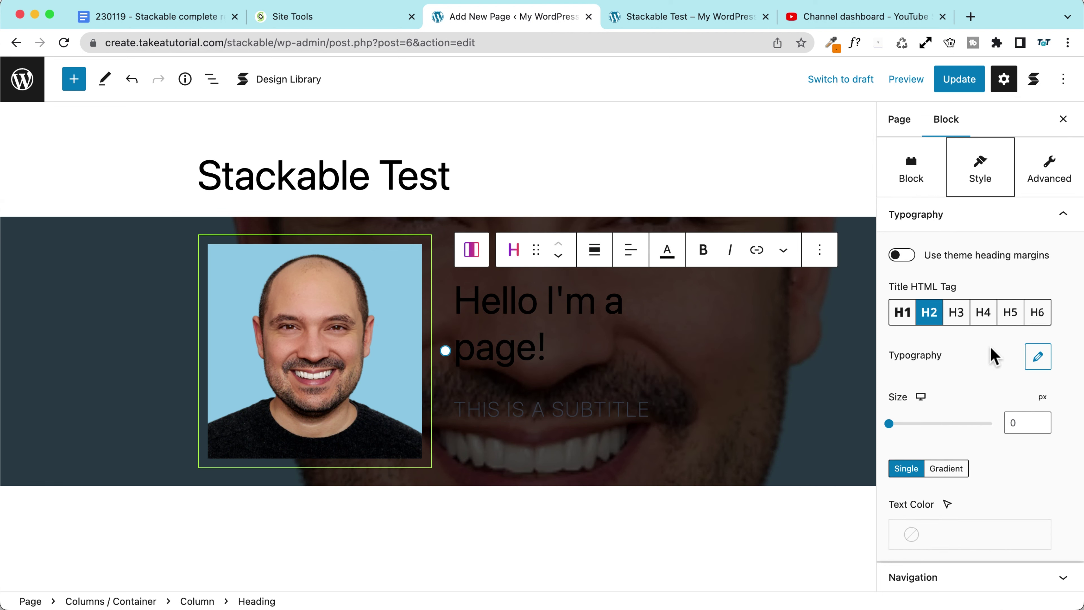
scroll(960, 376, "down", 3)
left_click(944, 388)
left_click(680, 446)
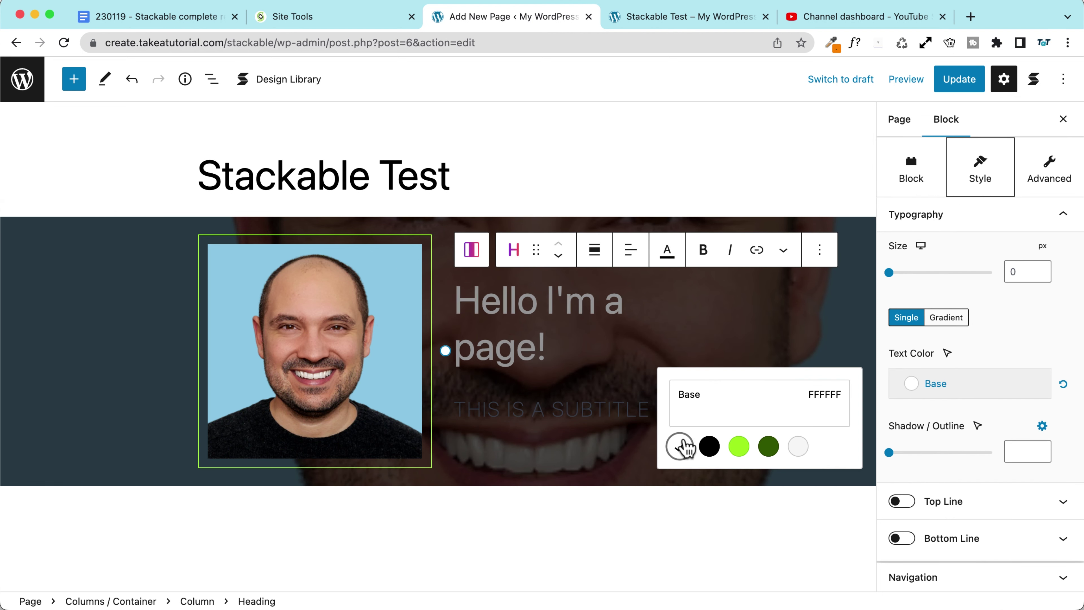
Give the subtitle a gradient text color with Primary (9DFF20) as color #1 and Base (FFFFFF) as color #2
left_click(577, 415)
left_click(935, 456)
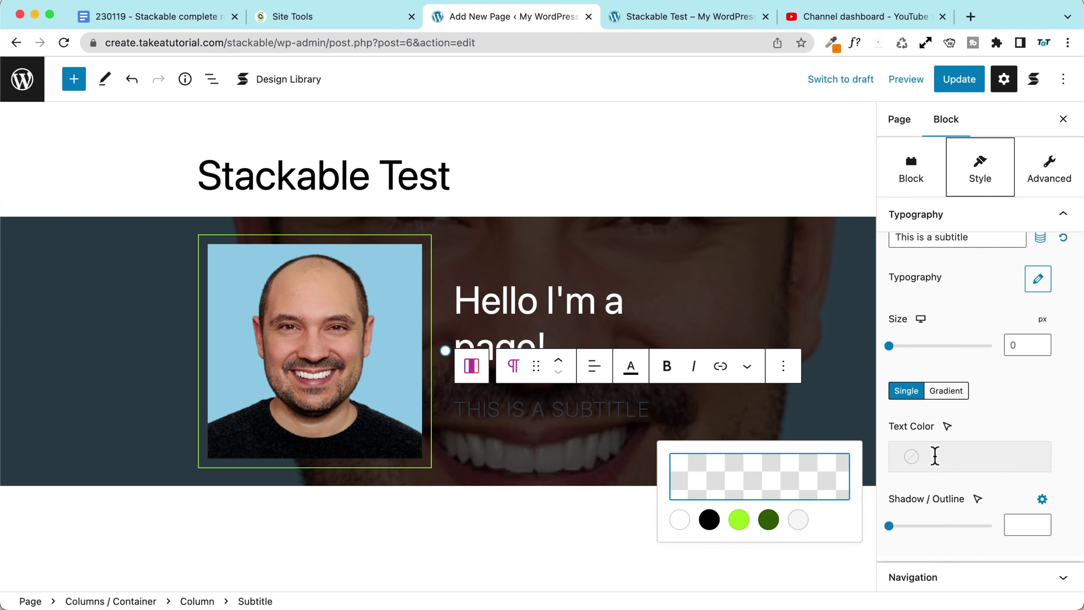
left_click(770, 520)
left_click(947, 394)
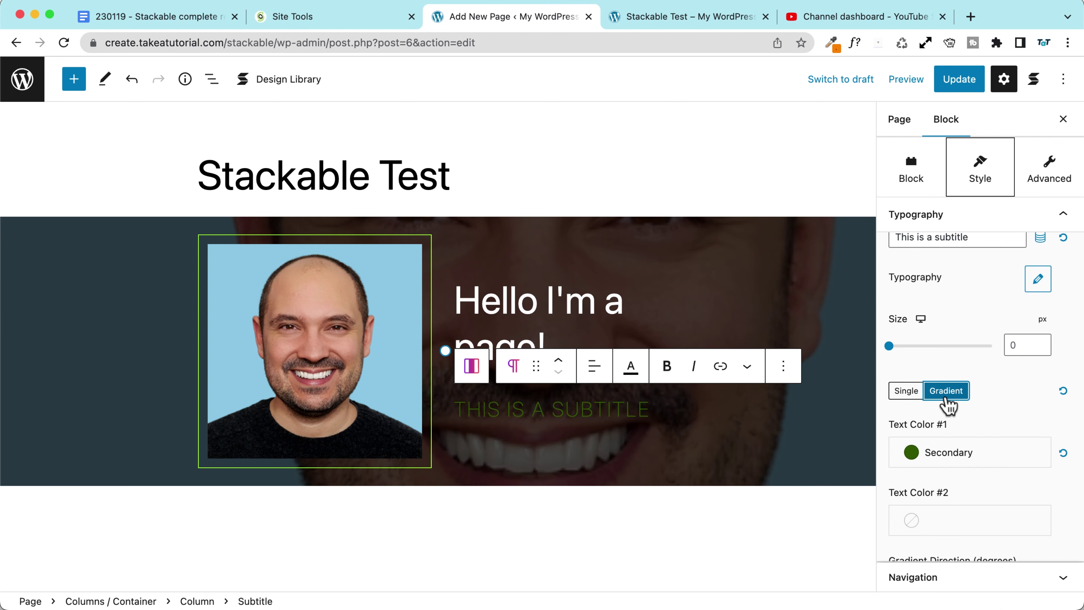
scroll(951, 478, "down", 3)
left_click(956, 435)
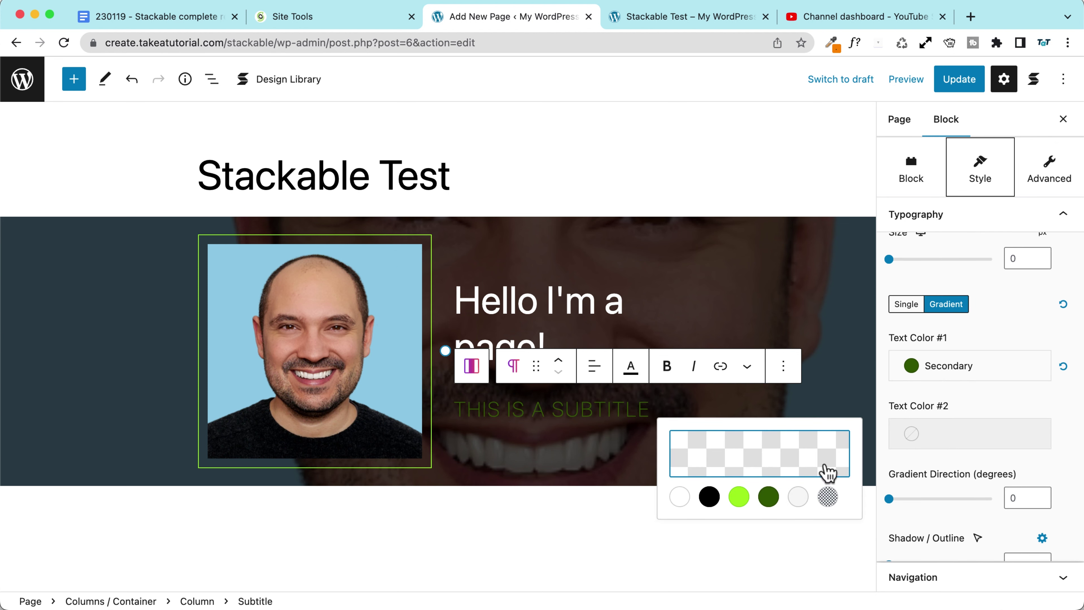
left_click(679, 496)
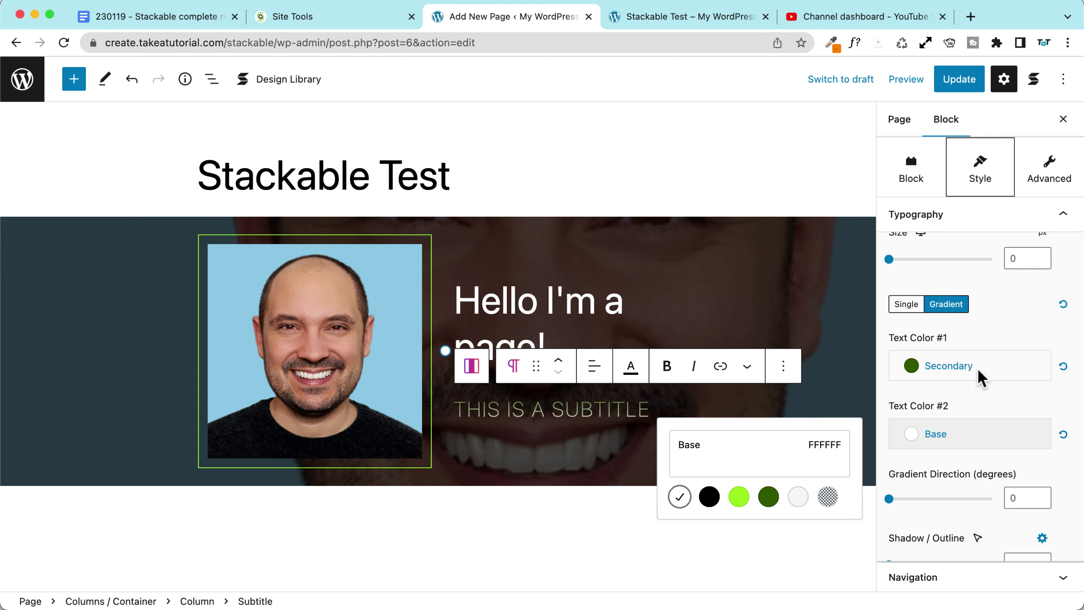
left_click(980, 378)
left_click(738, 429)
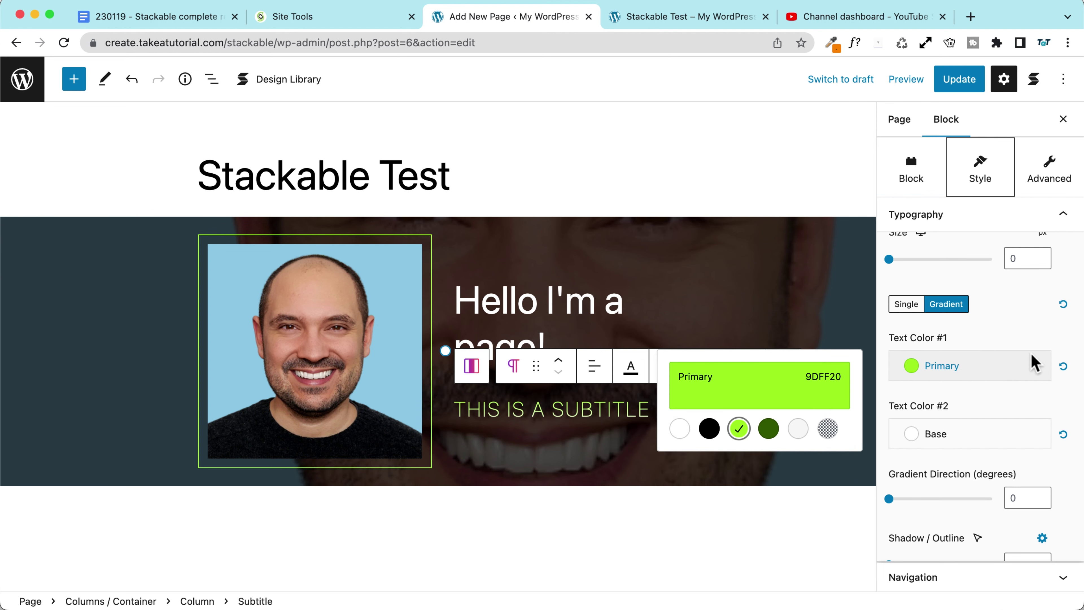
left_click(1005, 331)
Update the page and examine how the fixed background behaves while scrolling the open preview
left_click(959, 79)
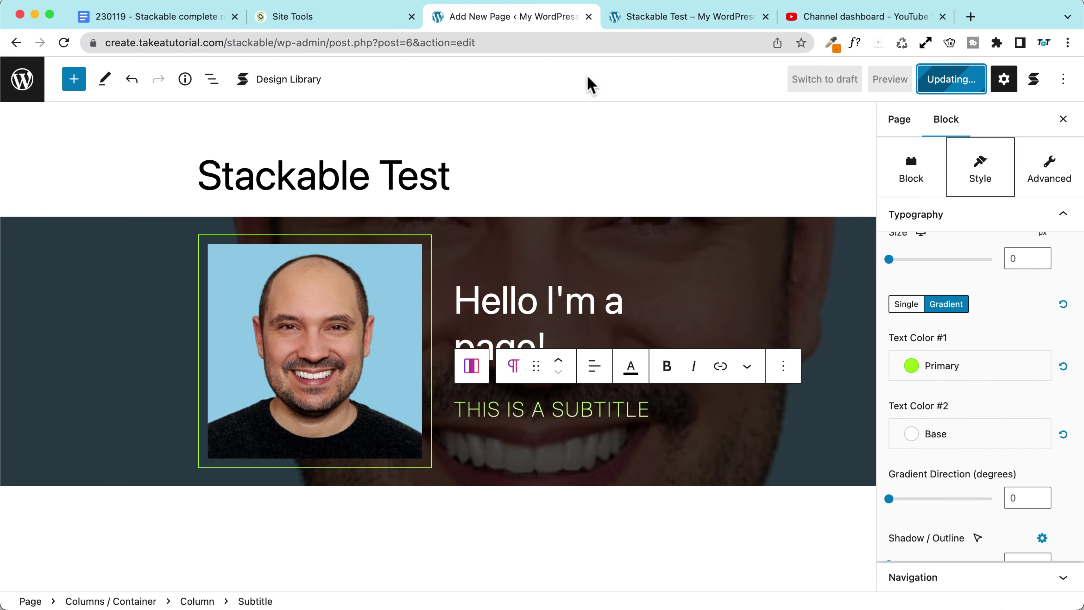
left_click(678, 19)
scroll(138, 322, "down", 3)
scroll(138, 322, "up", 3)
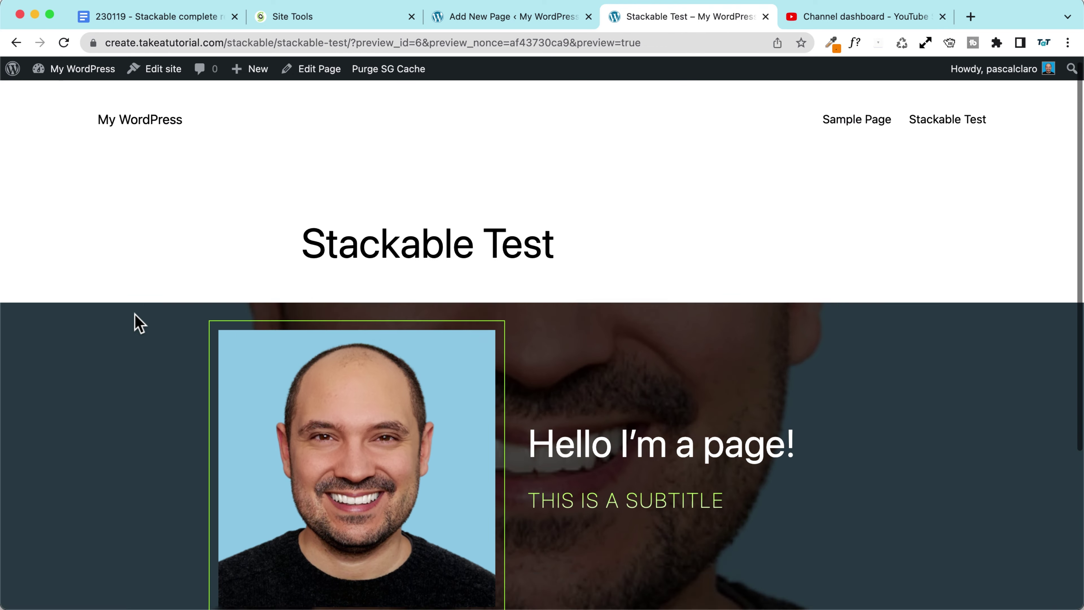
scroll(138, 322, "down", 3)
scroll(137, 320, "down", 3)
scroll(137, 320, "up", 5)
scroll(137, 320, "down", 3)
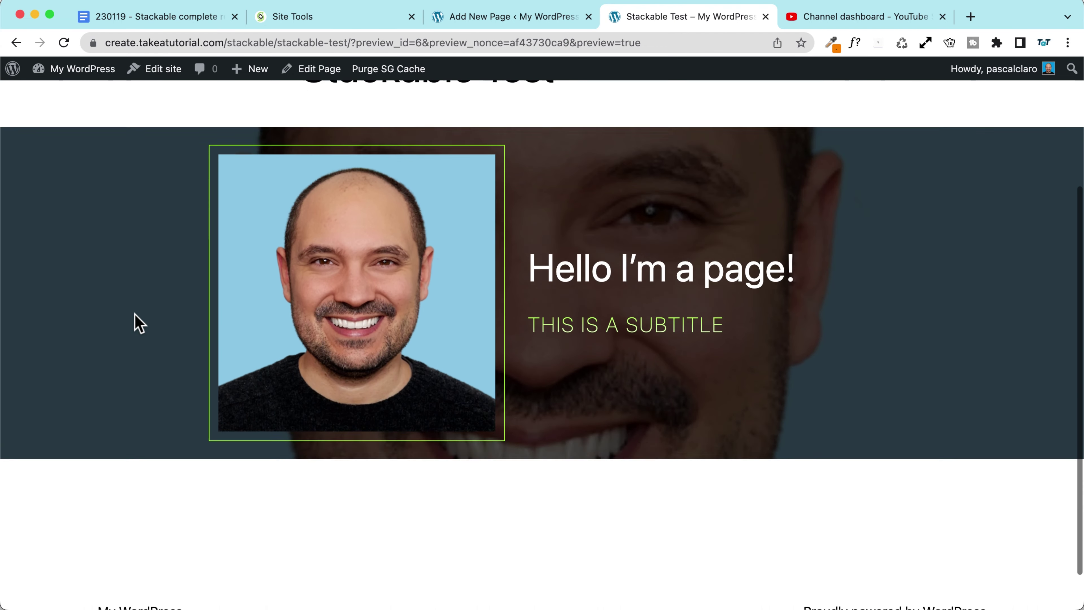
scroll(137, 320, "up", 2)
scroll(137, 320, "up", 1)
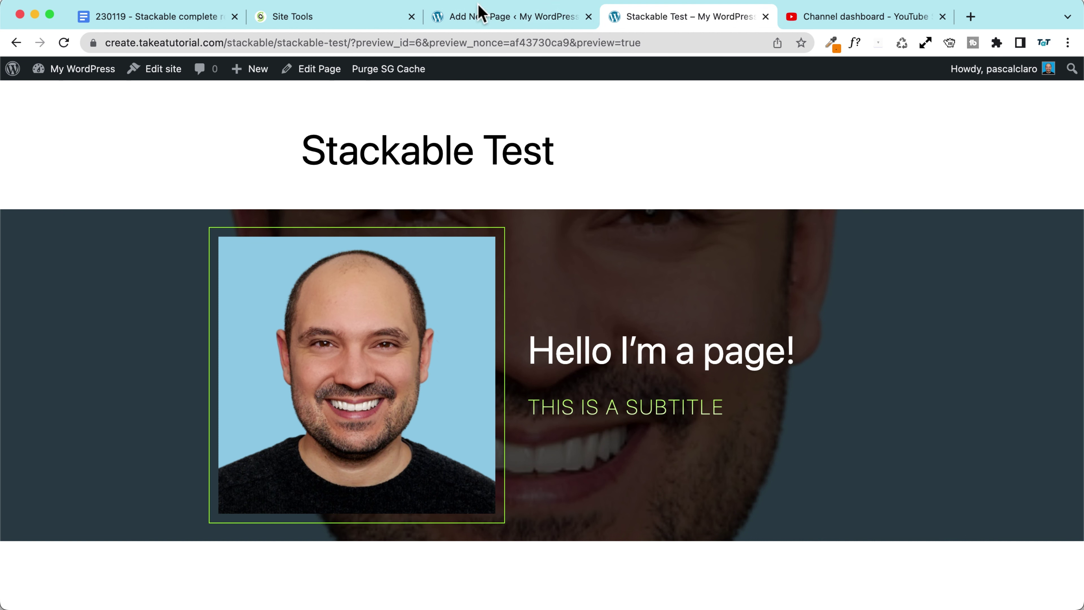
Return to the editor and enable the bottom separator of the Columns / Container block
left_click(481, 12)
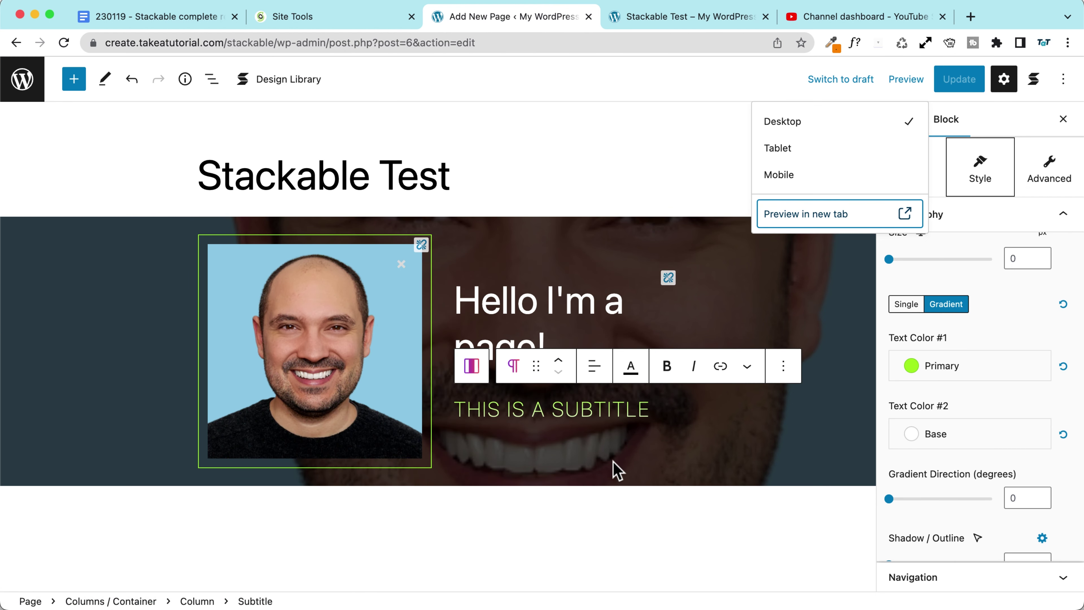
left_click(70, 321)
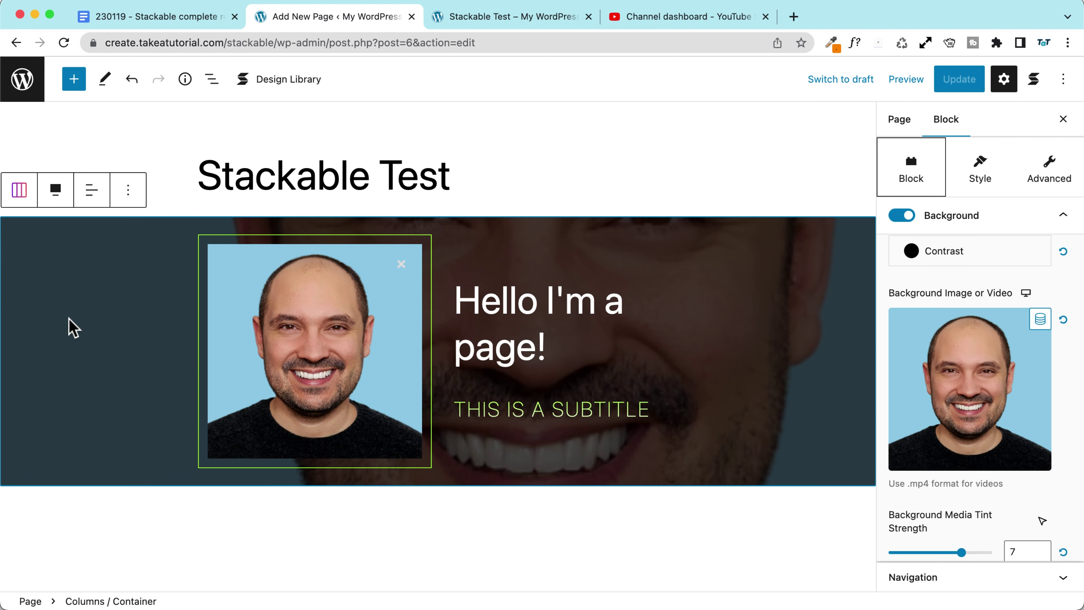
left_click(21, 195)
left_click(28, 198)
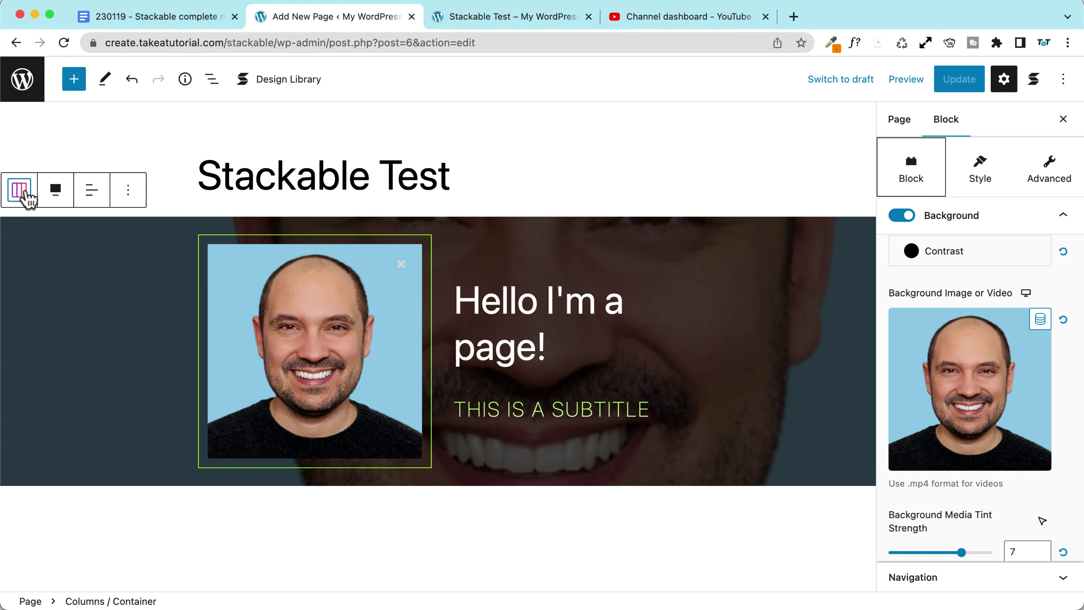
left_click(941, 219)
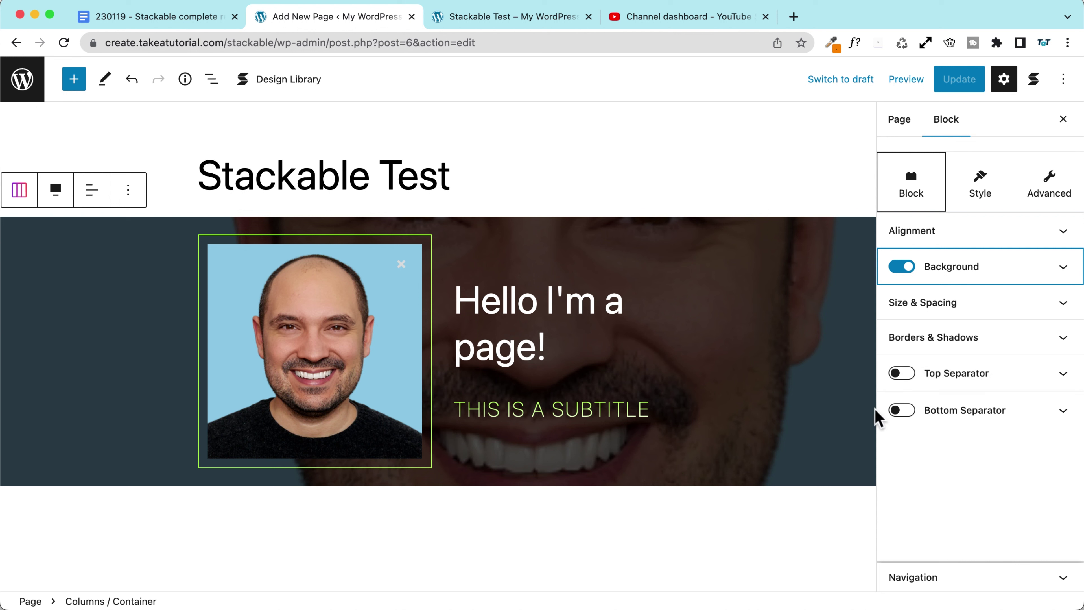
left_click(905, 411)
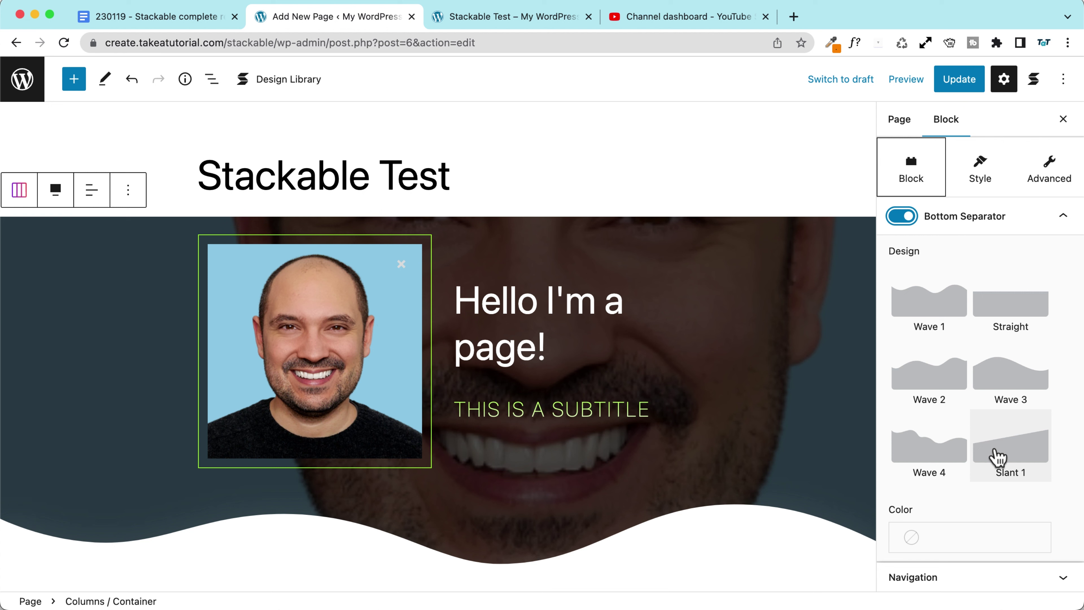
Try the Wave 4 and Wave 3 designs for the bottom separator and choose Wave 2
left_click(936, 451)
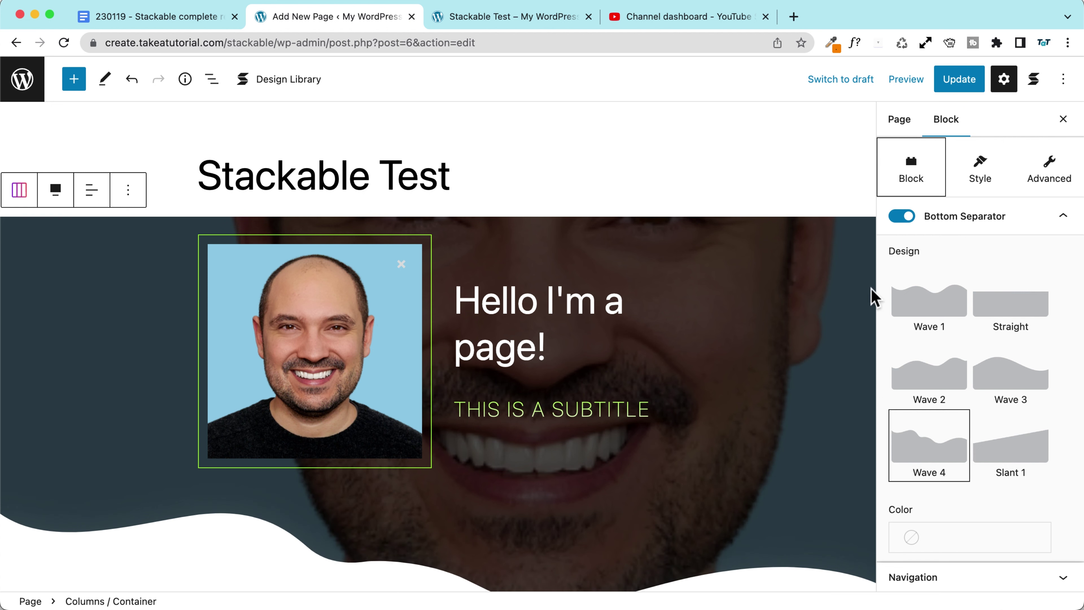
left_click(1003, 372)
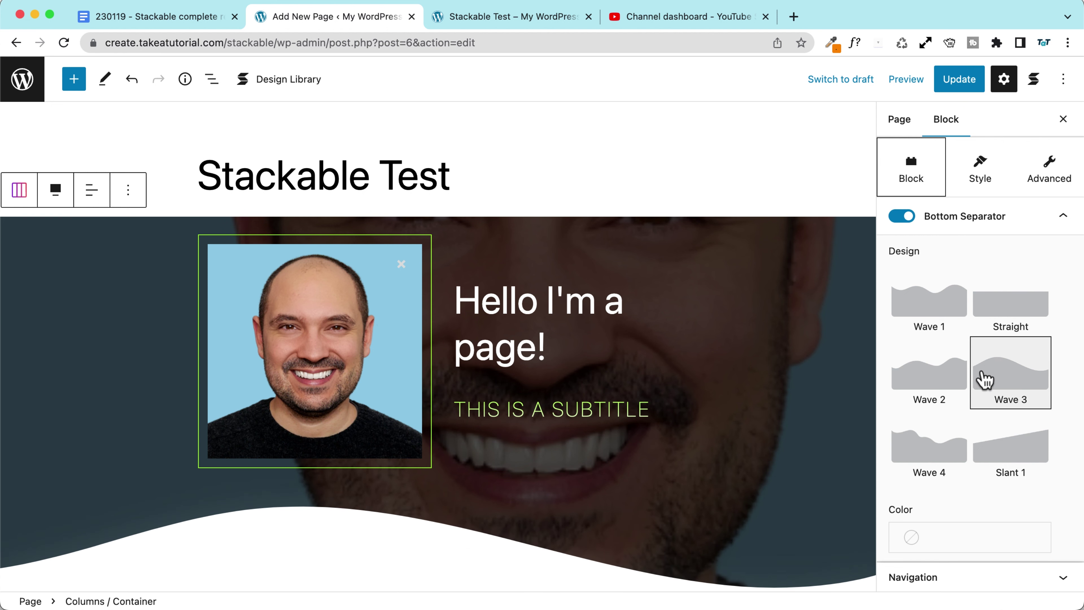
scroll(604, 358, "down", 2)
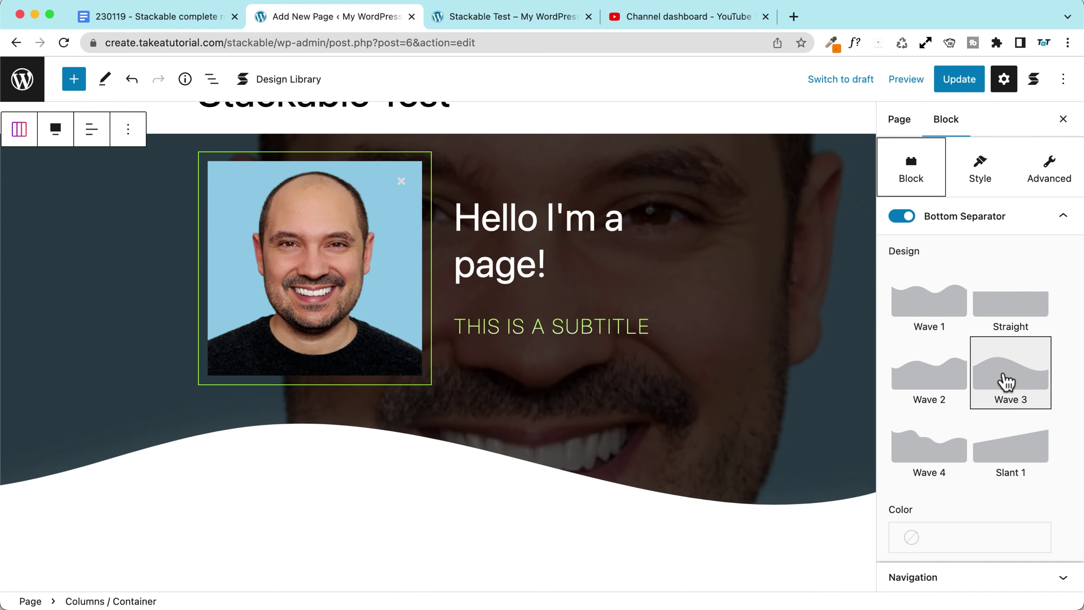
left_click(929, 372)
scroll(515, 331, "down", 2)
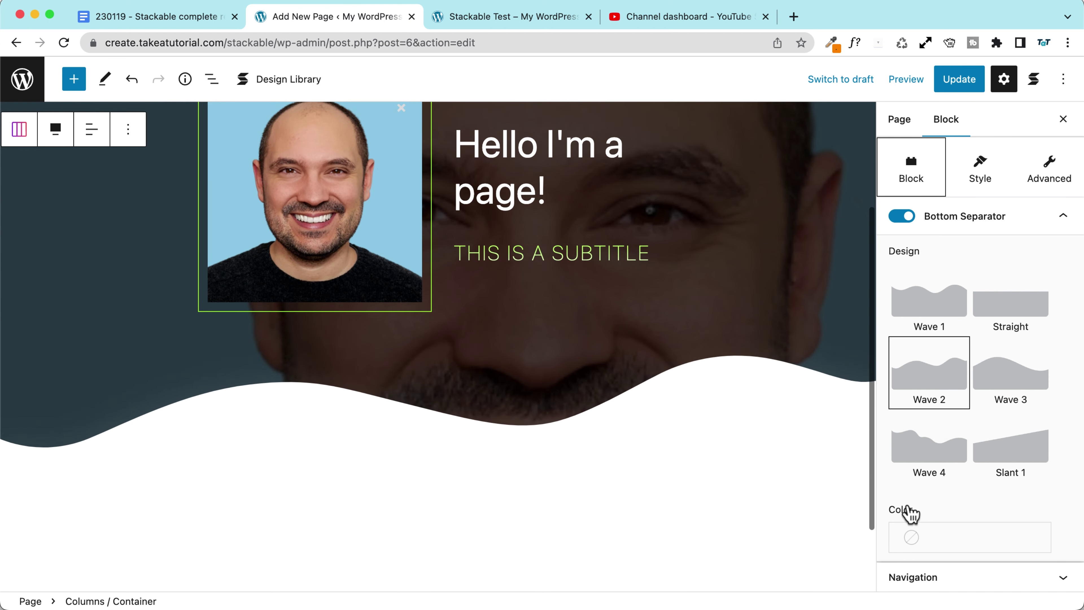
Set the bottom separator's height to 143, its width to 1.7 and its shadow / outline to 5
scroll(920, 494, "down", 5)
mouse_move(893, 397)
left_mouse_down()
mouse_move(938, 411)
mouse_move(905, 399)
left_mouse_up()
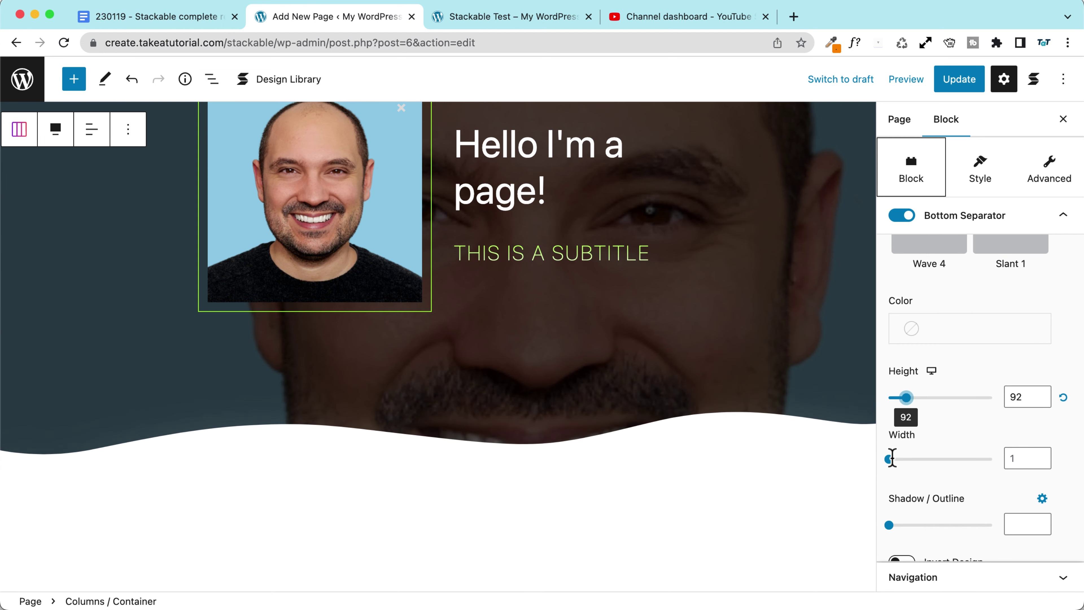
left_click_drag(890, 459, 913, 459)
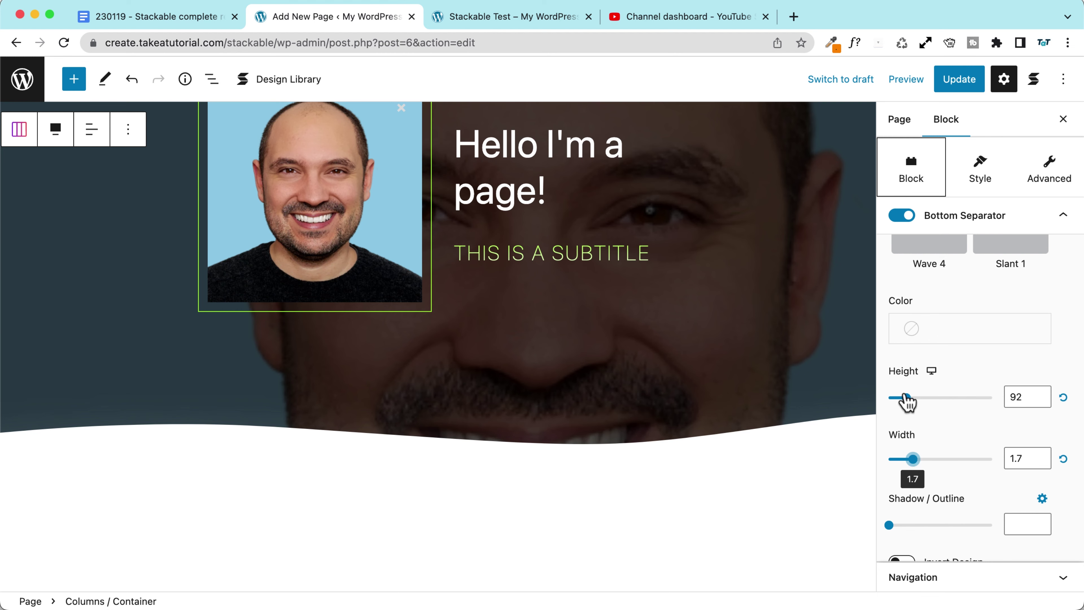
left_click_drag(906, 401, 920, 397)
scroll(896, 531, "down", 1)
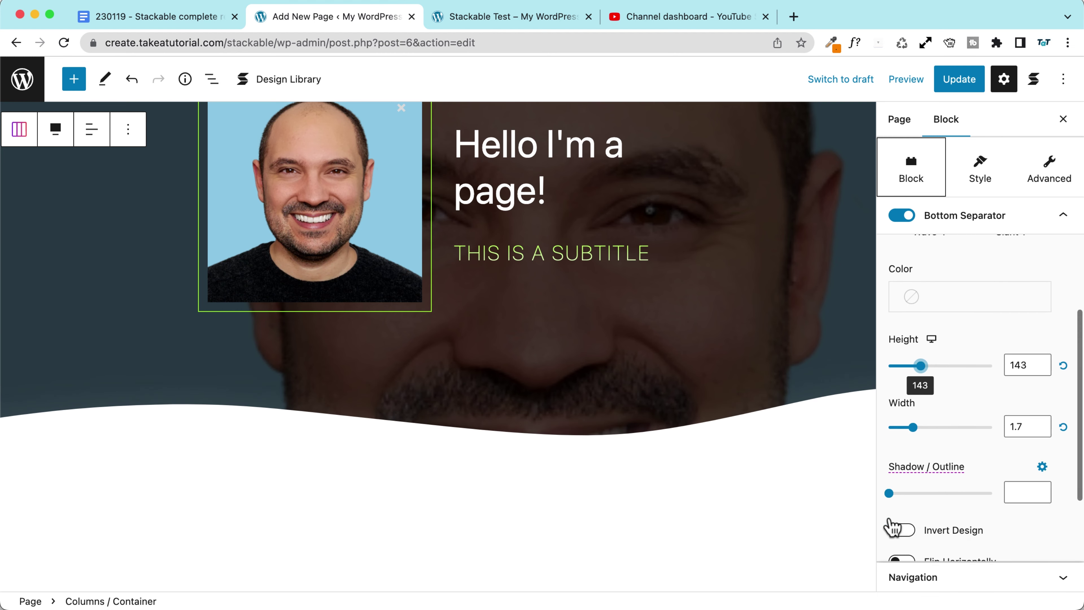
scroll(892, 527, "down", 1)
left_click_drag(889, 474, 921, 481)
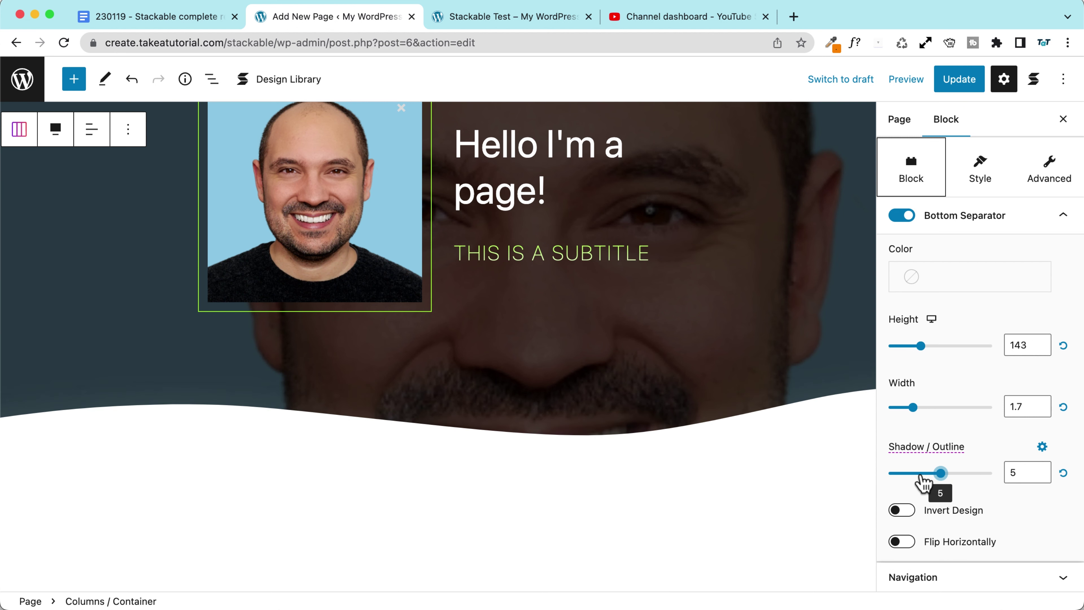
Try the primary green as the bottom separator's shadow color
left_click(1041, 447)
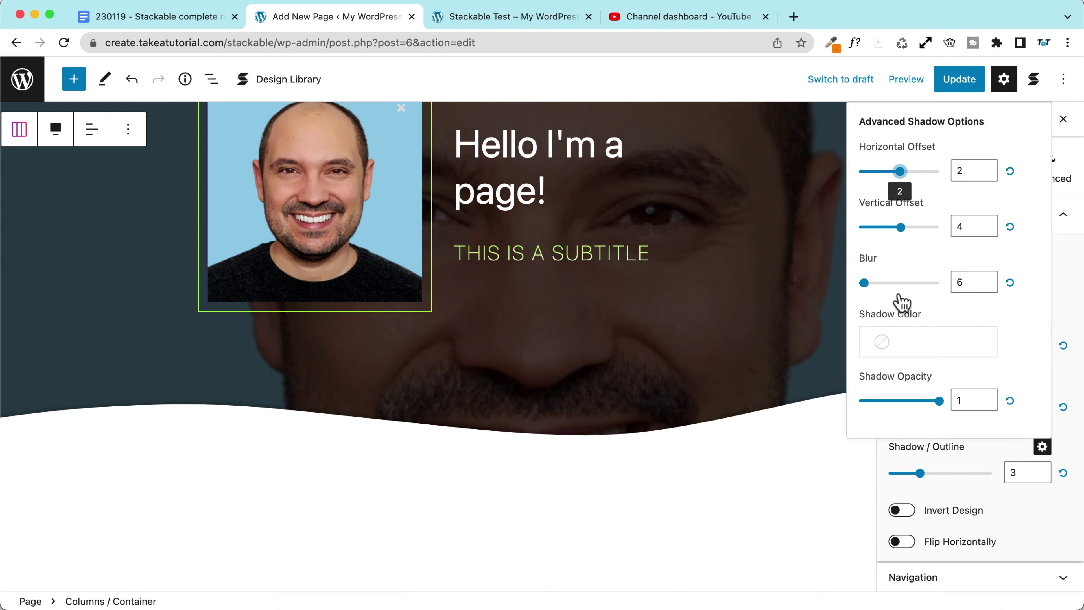
left_click(896, 343)
left_click(708, 405)
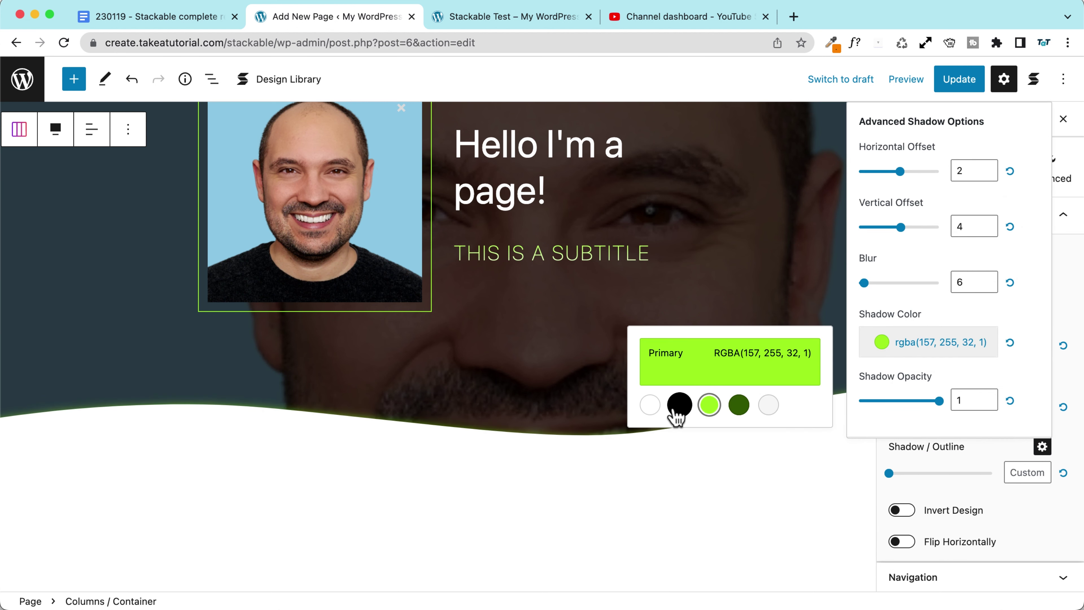
Set the bottom separator's shadow / outline to 6 and change its shadow color to the primary green
left_click(912, 477)
left_click_drag(911, 477, 918, 476)
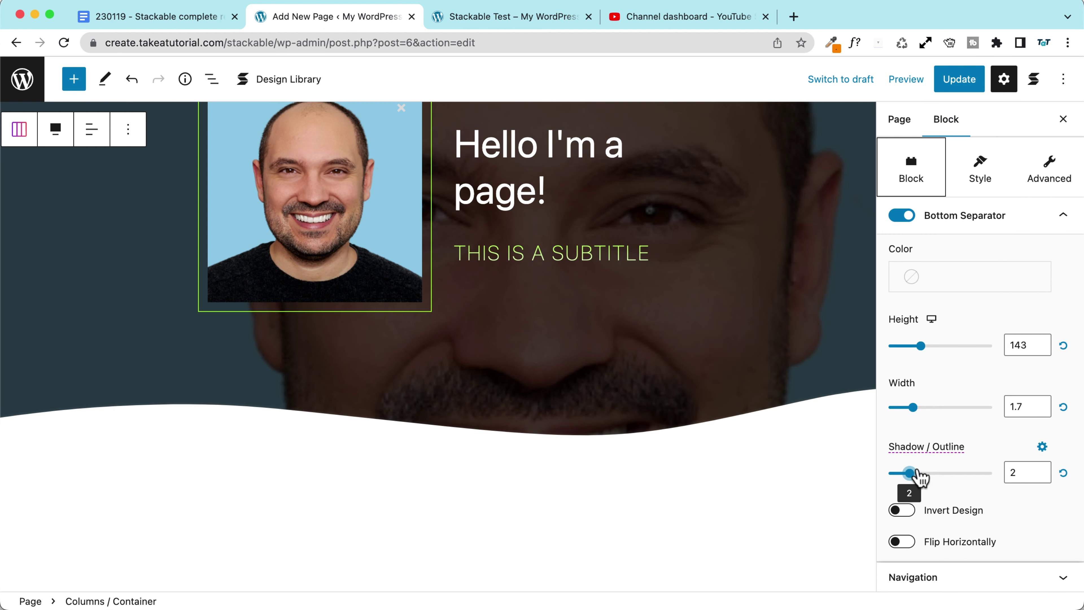
left_click(1042, 447)
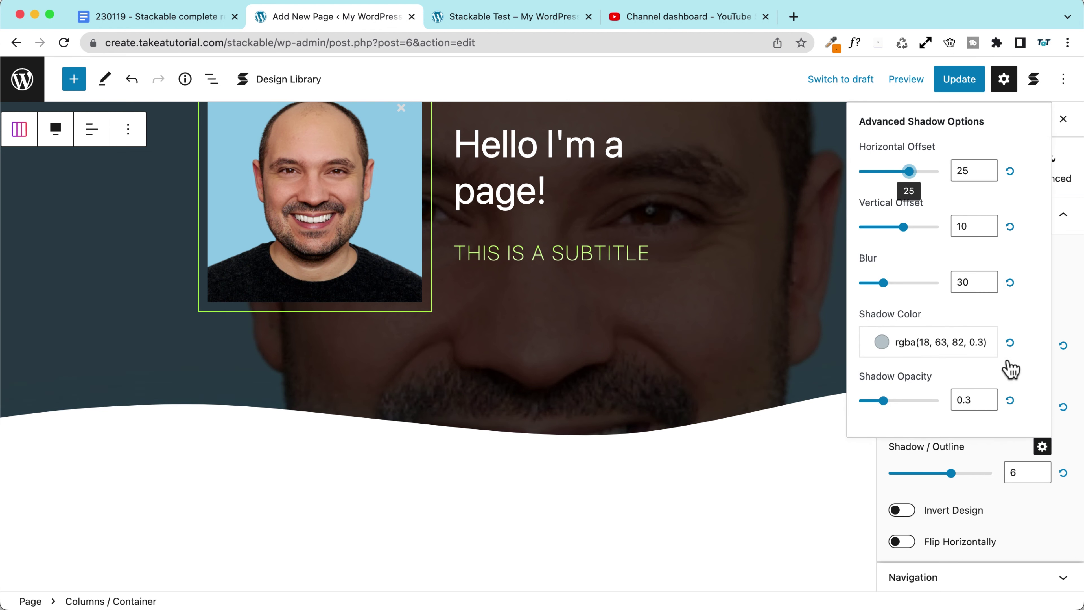
left_click(939, 348)
left_click(709, 405)
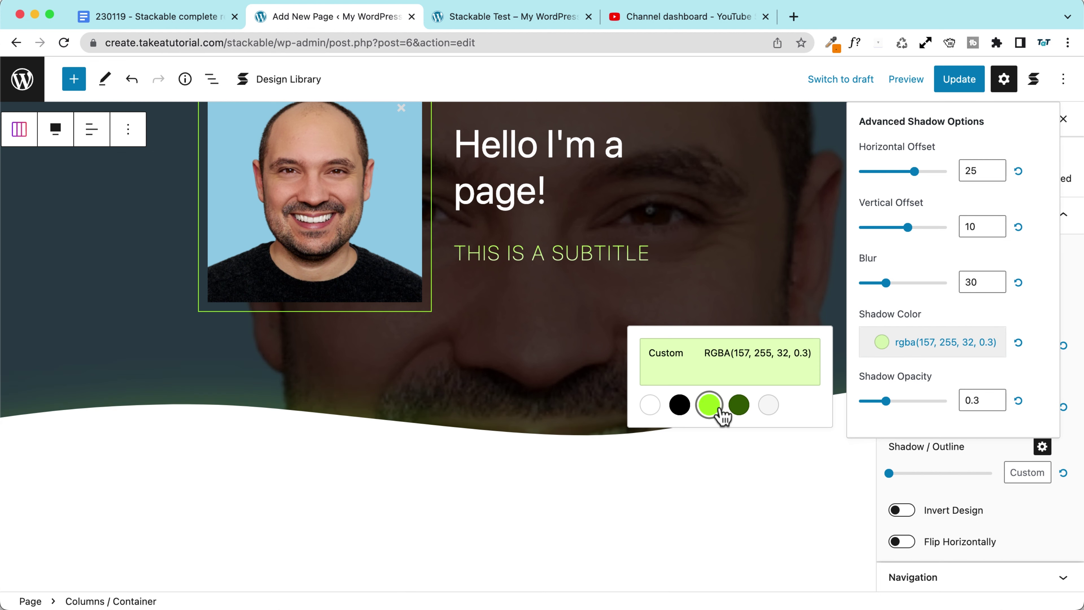
left_click(995, 493)
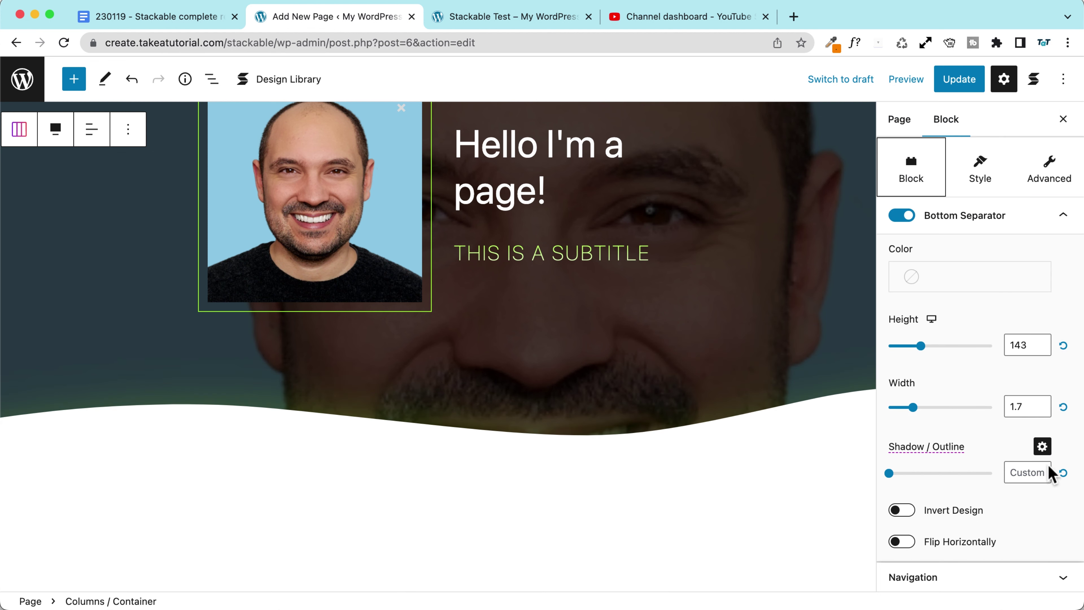
Set the bottom separator's shadow to opacity 0.9, blur 26, vertical offset -5 and horizontal offset -100
left_click(1042, 446)
left_click_drag(877, 283, 894, 283)
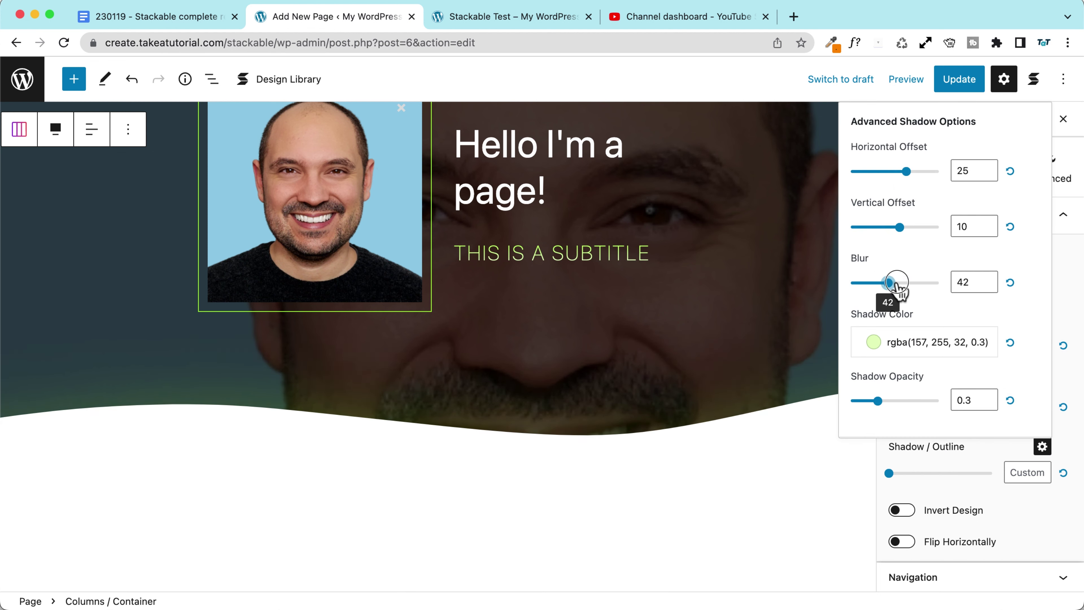
mouse_move(903, 172)
left_mouse_down()
mouse_move(867, 172)
mouse_move(890, 172)
left_mouse_up()
left_click(918, 344)
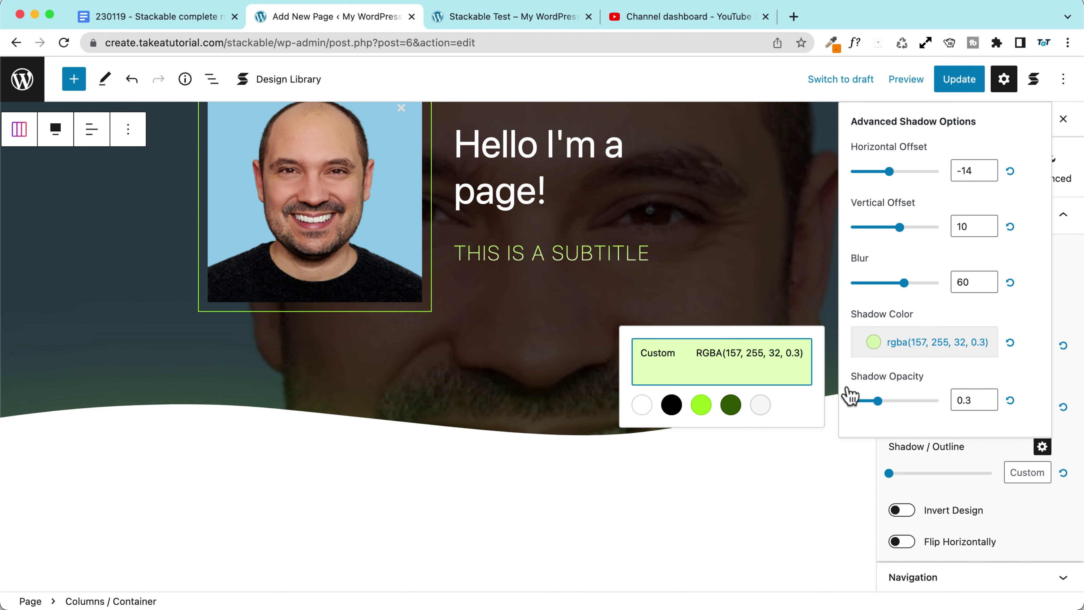
left_click_drag(877, 400, 929, 404)
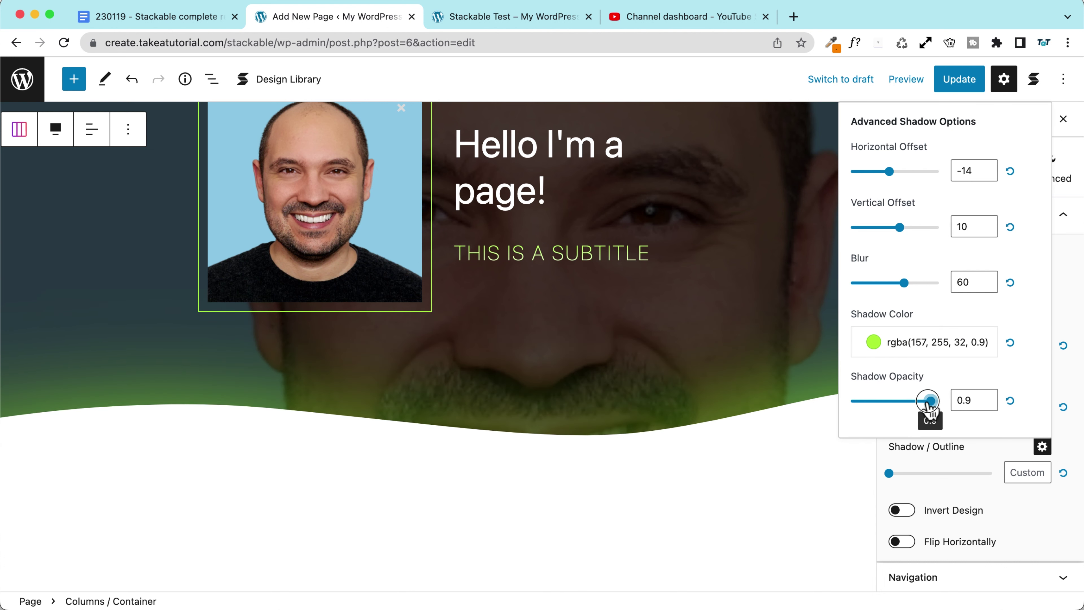
left_click_drag(904, 282, 875, 287)
mouse_move(903, 230)
left_mouse_down()
mouse_move(914, 230)
mouse_move(893, 231)
left_mouse_up()
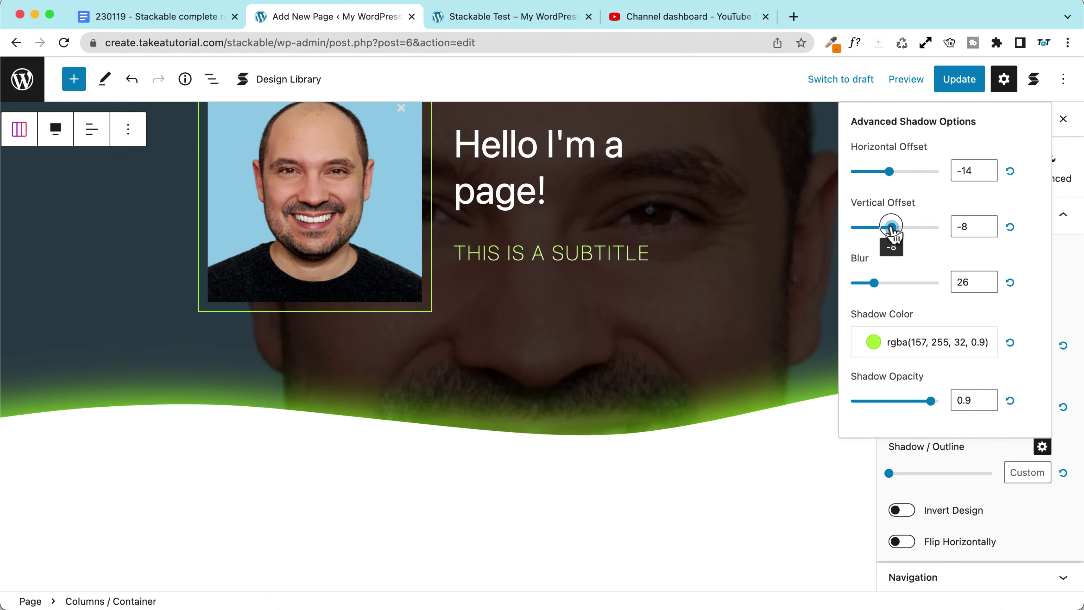
left_click_drag(894, 176, 844, 175)
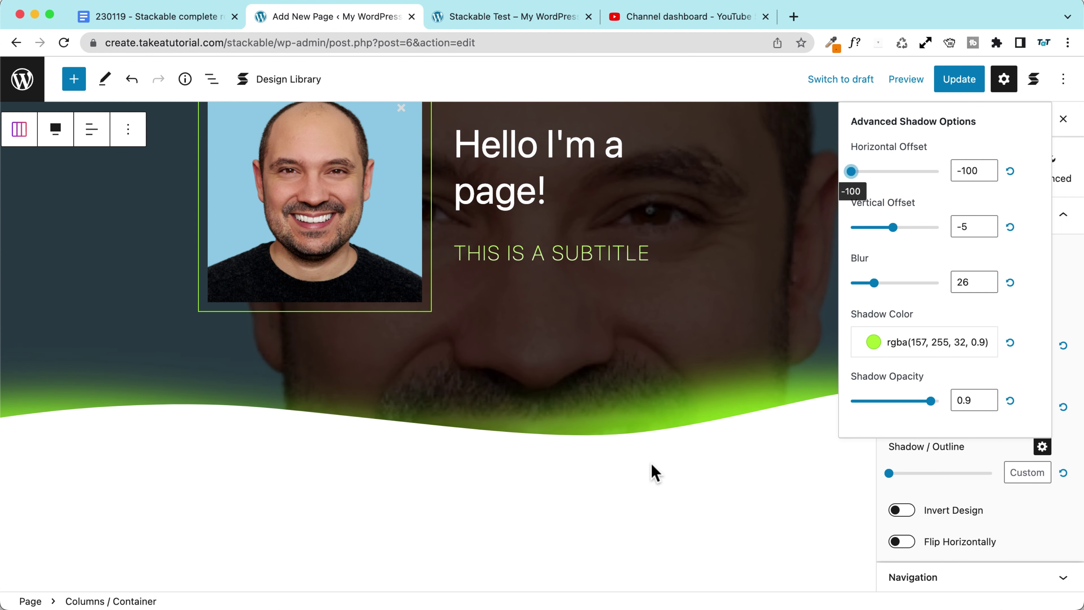
scroll(655, 472, "down", 4)
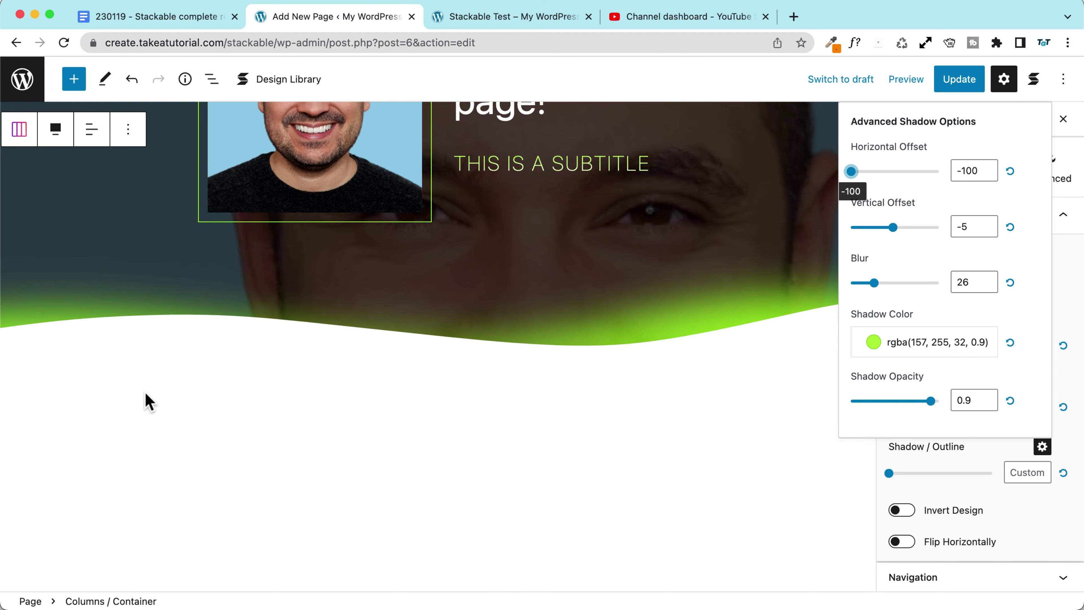
Deselect the block, update the page and close the settings sidebar
left_click(416, 392)
left_click(957, 90)
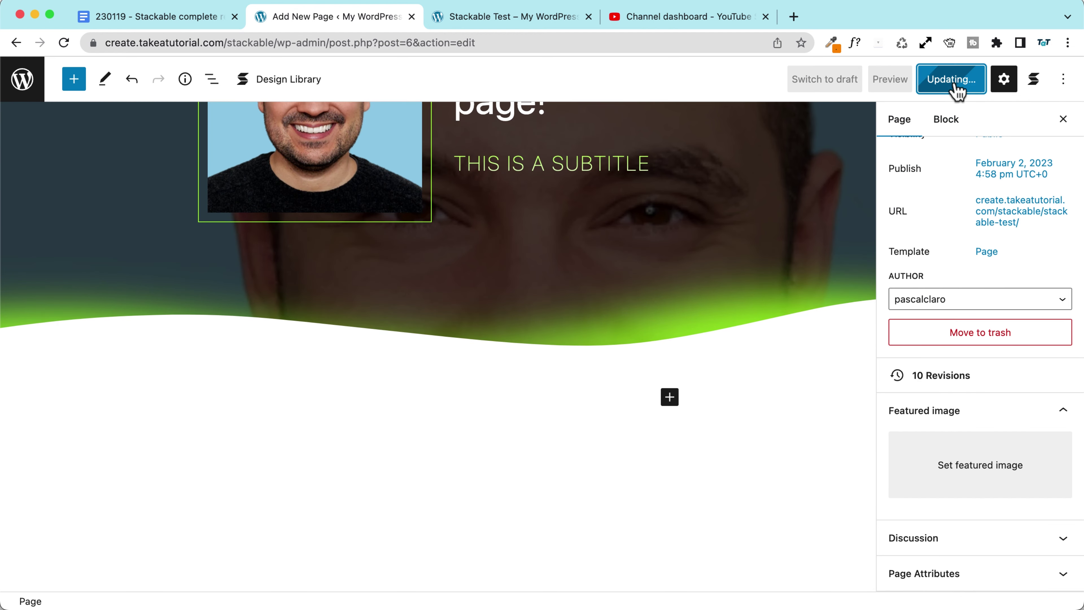
left_click(1063, 121)
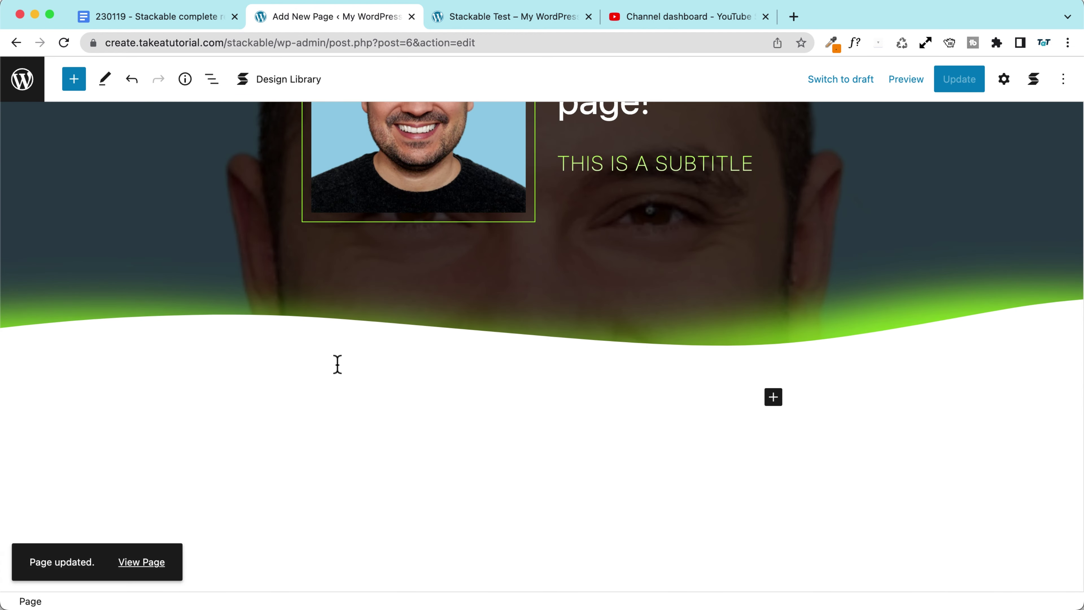
Duplicate the Columns / Container block that holds the photo, heading and subtitle
scroll(336, 363, "up", 5)
left_click(80, 230)
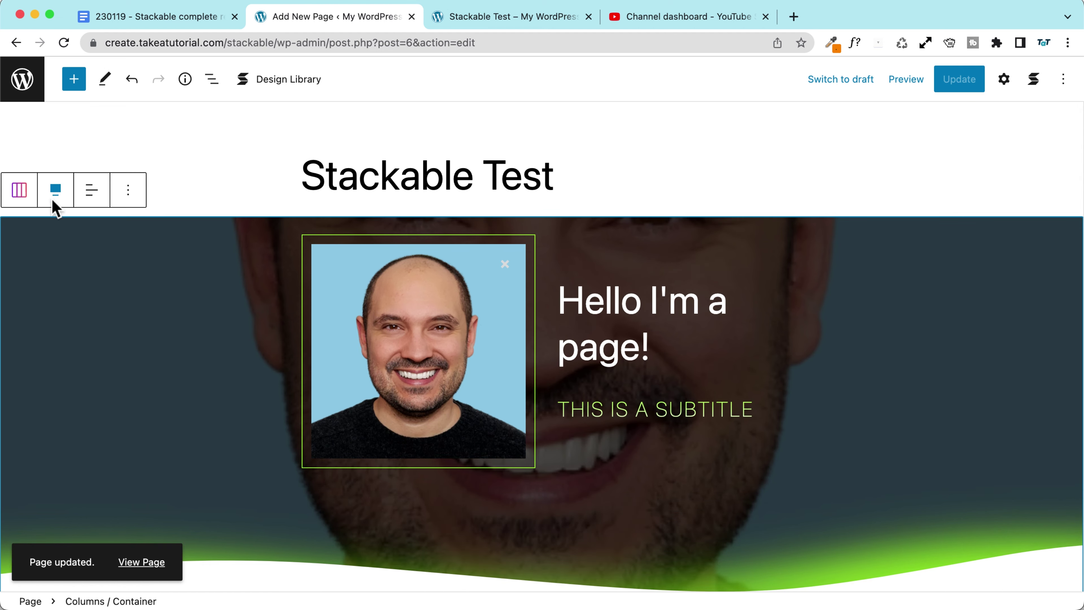
left_click(128, 190)
left_click(164, 291)
scroll(104, 279, "down", 5)
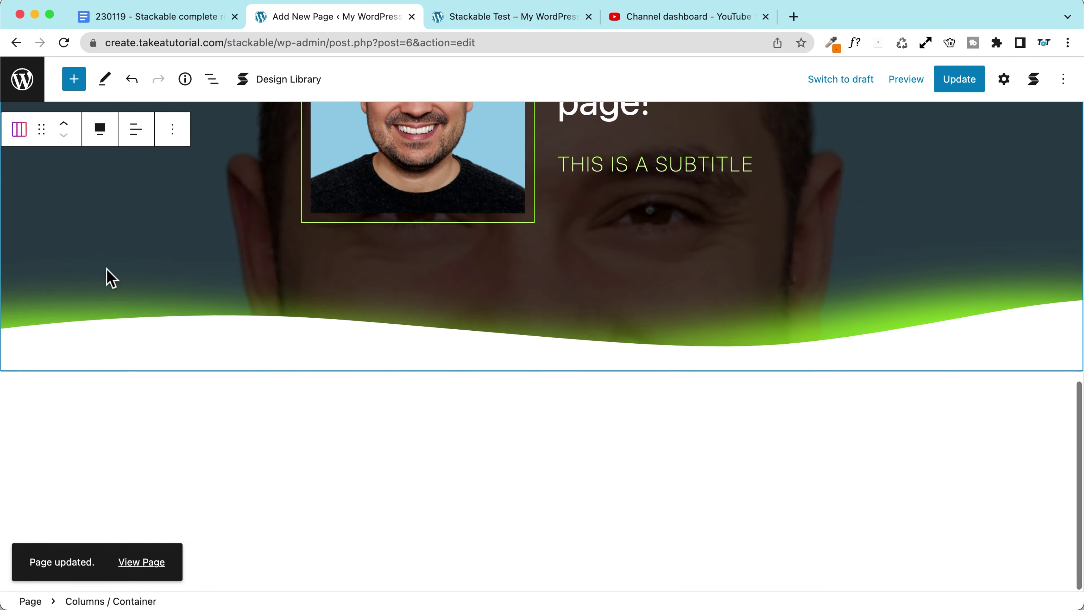
scroll(105, 278, "up", 5)
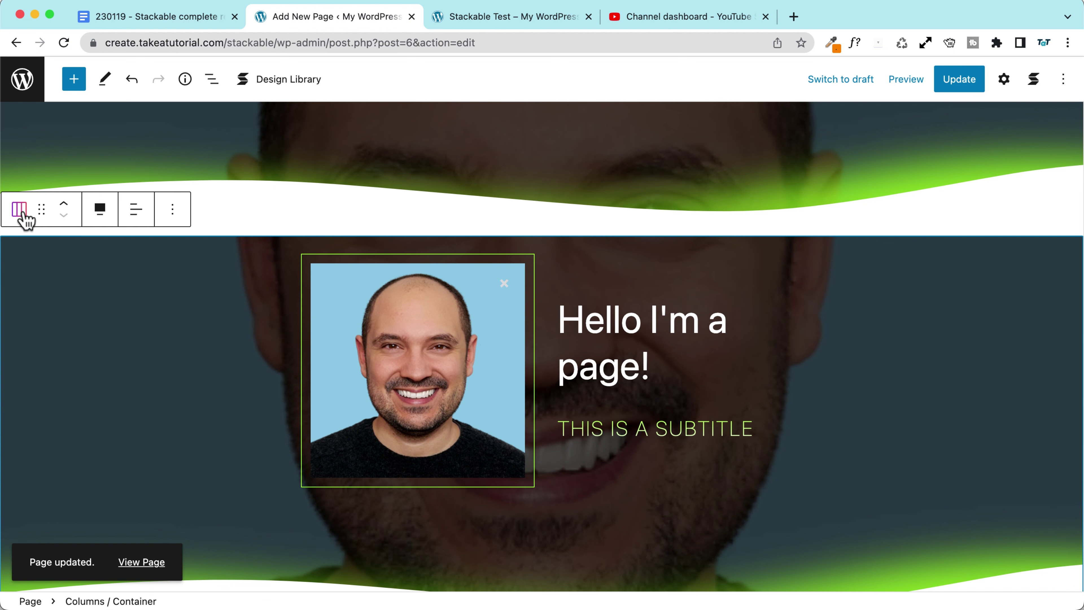
left_click(43, 211)
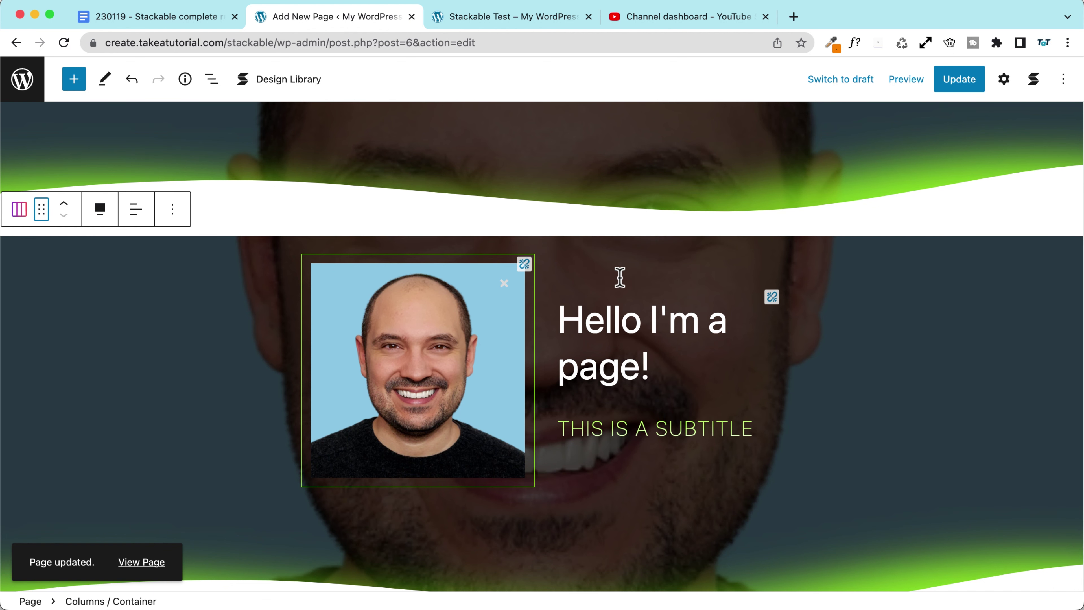
Reopen the settings for the duplicated block, turn its bottom separator off and enable its top separator
left_click(1004, 81)
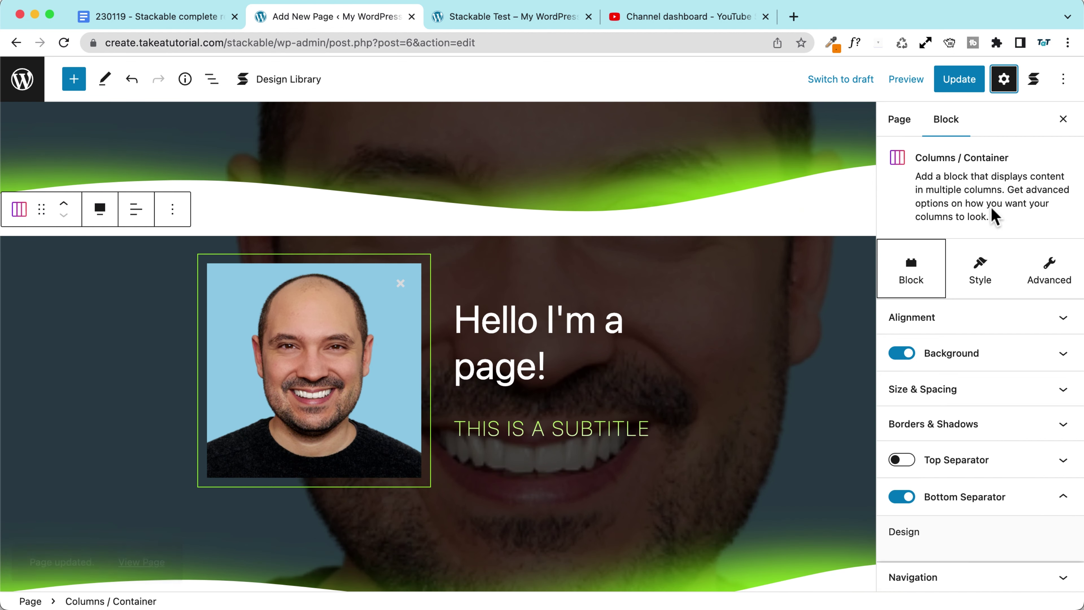
left_click(901, 459)
scroll(903, 461, "down", 5)
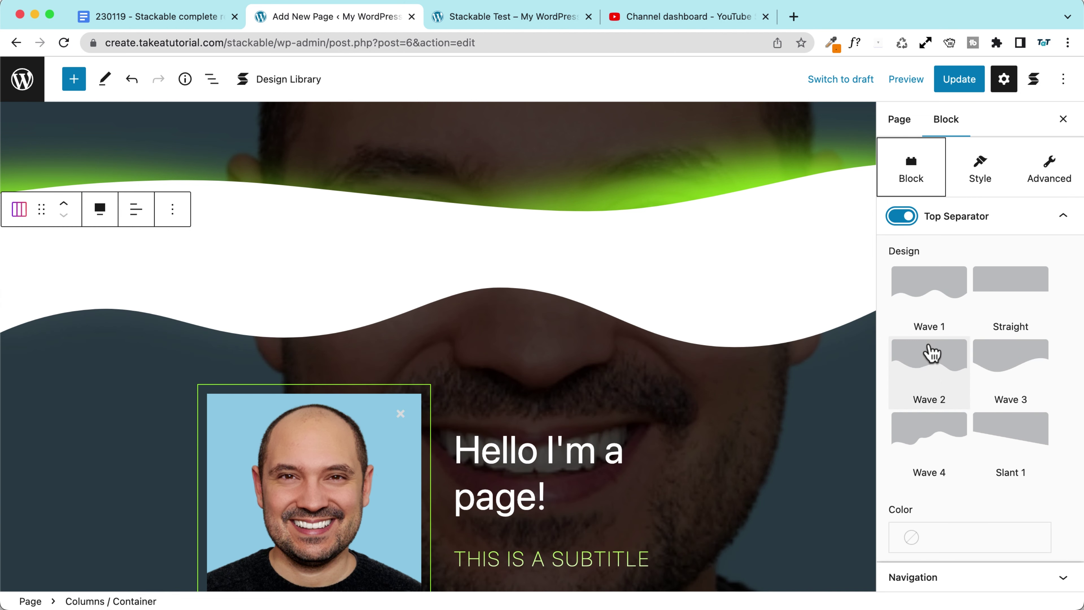
Try the Wave 2 and Wave 1 designs for the duplicate's top separator and choose Wave 3
left_click(938, 373)
left_click(934, 286)
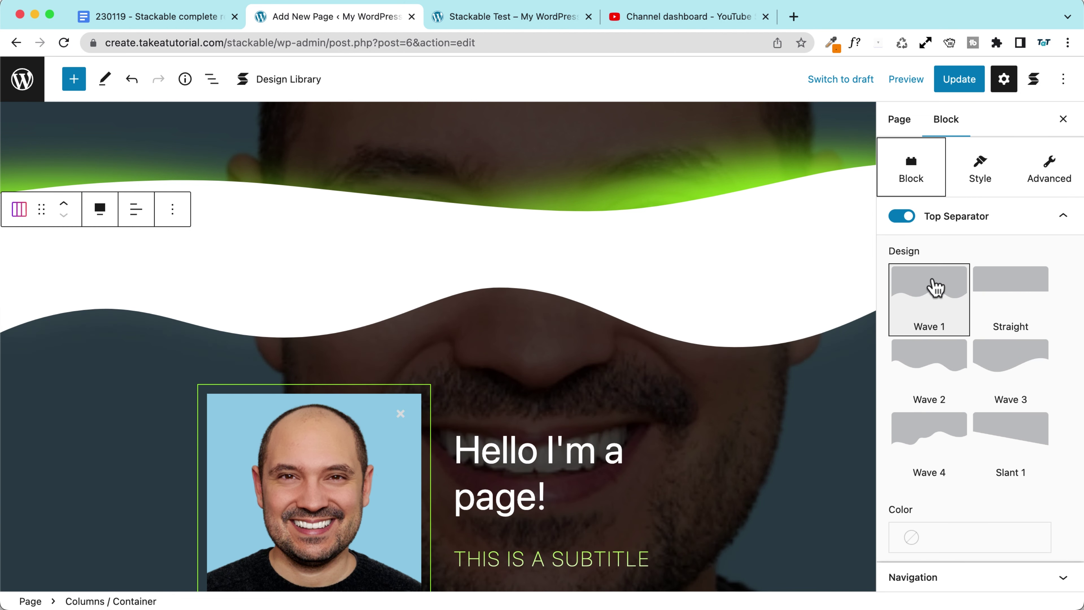
left_click(1011, 368)
Examine how the first block's bottom wave and the duplicate's top wave frame the gap between them
scroll(689, 304, "down", 1)
scroll(689, 304, "down", 3)
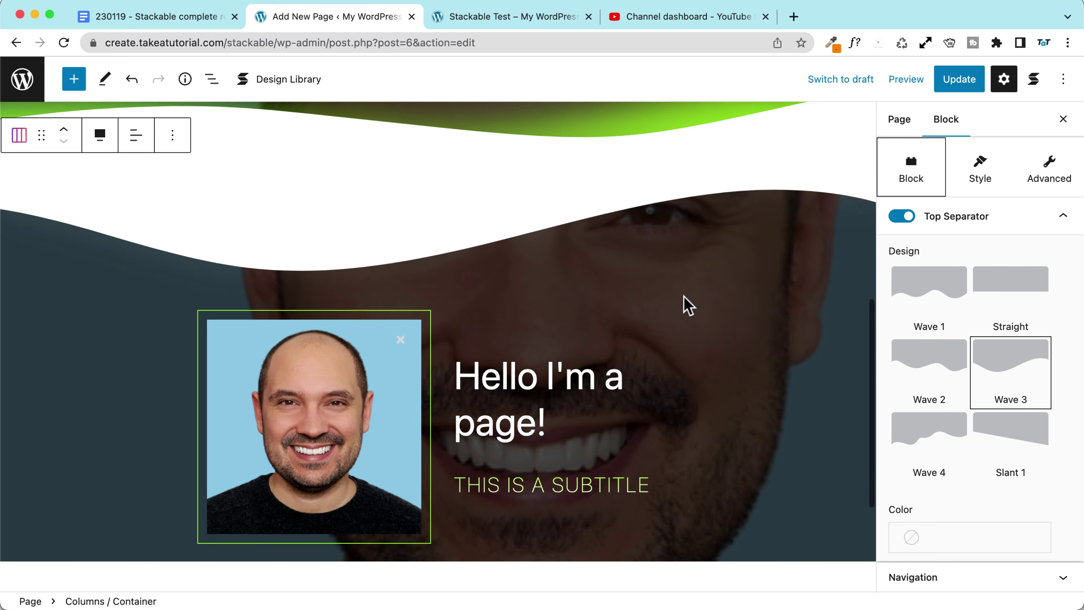
scroll(688, 304, "down", 6)
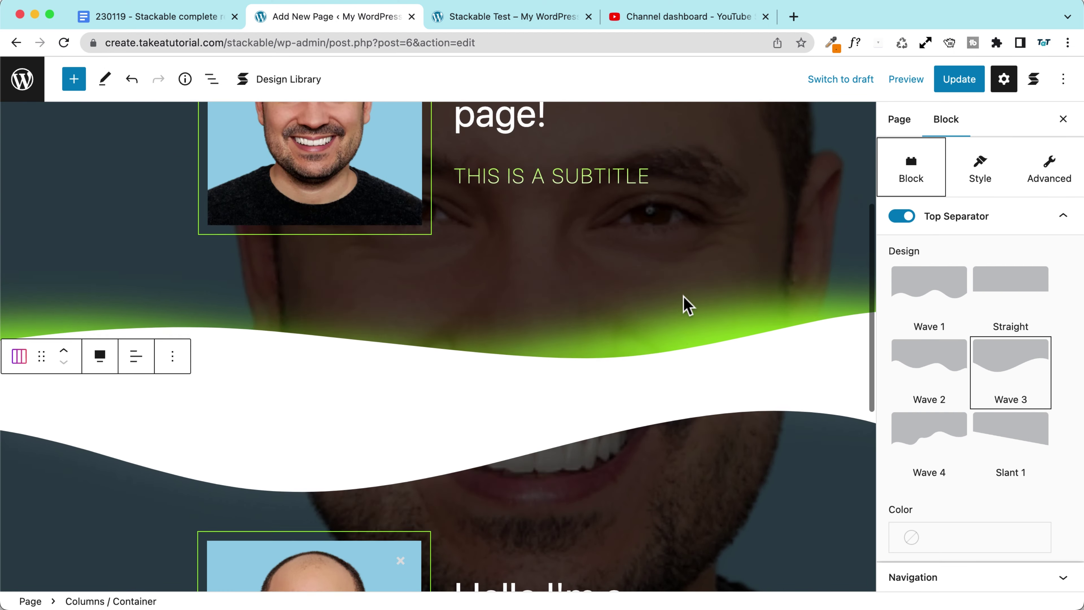
scroll(688, 304, "up", 5)
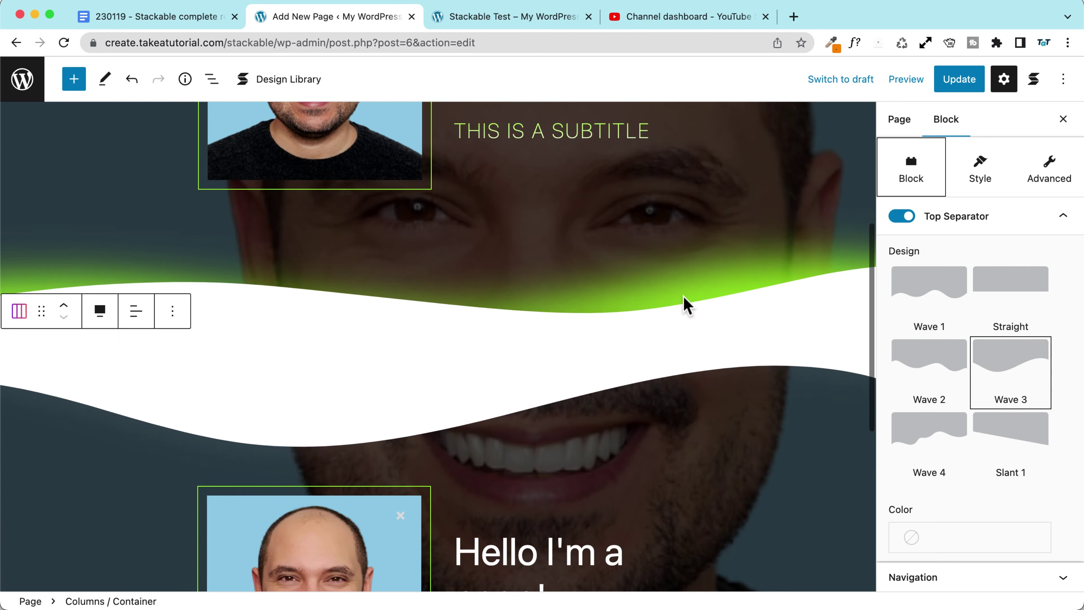
scroll(685, 305, "down", 4)
scroll(684, 305, "up", 2)
scroll(982, 427, "down", 2)
Set the duplicate's top separator color to Base (FFFFFF)
scroll(961, 501, "down", 1)
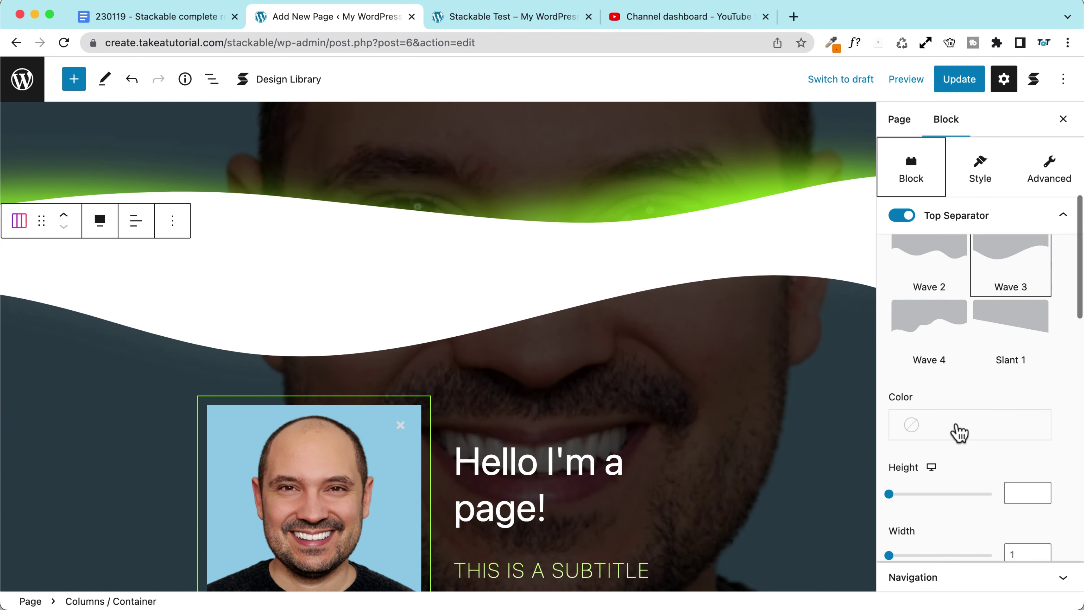
left_click(956, 431)
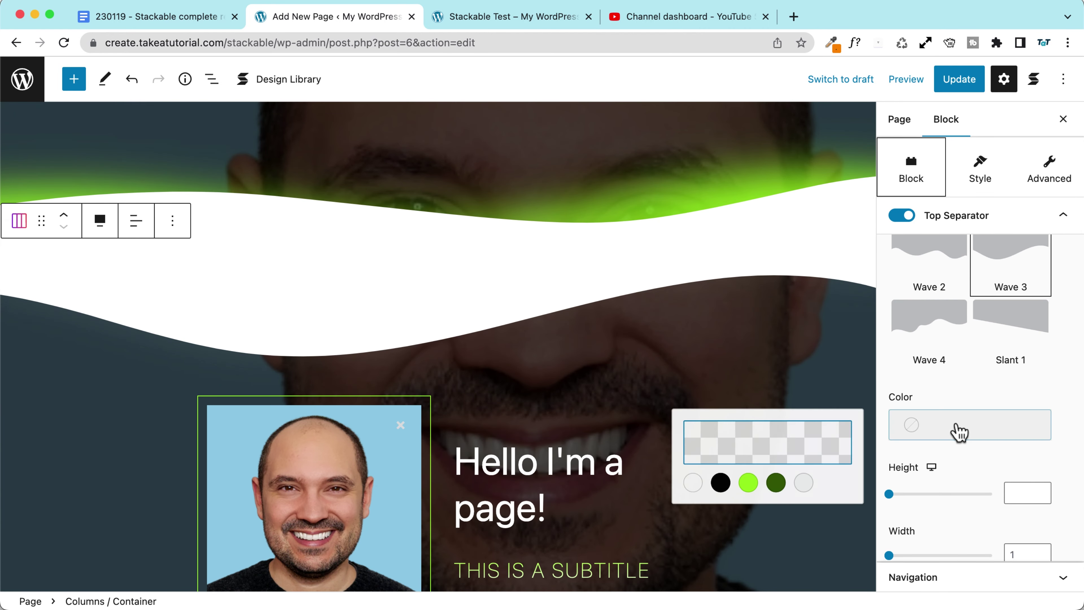
left_click(763, 488)
left_click(680, 487)
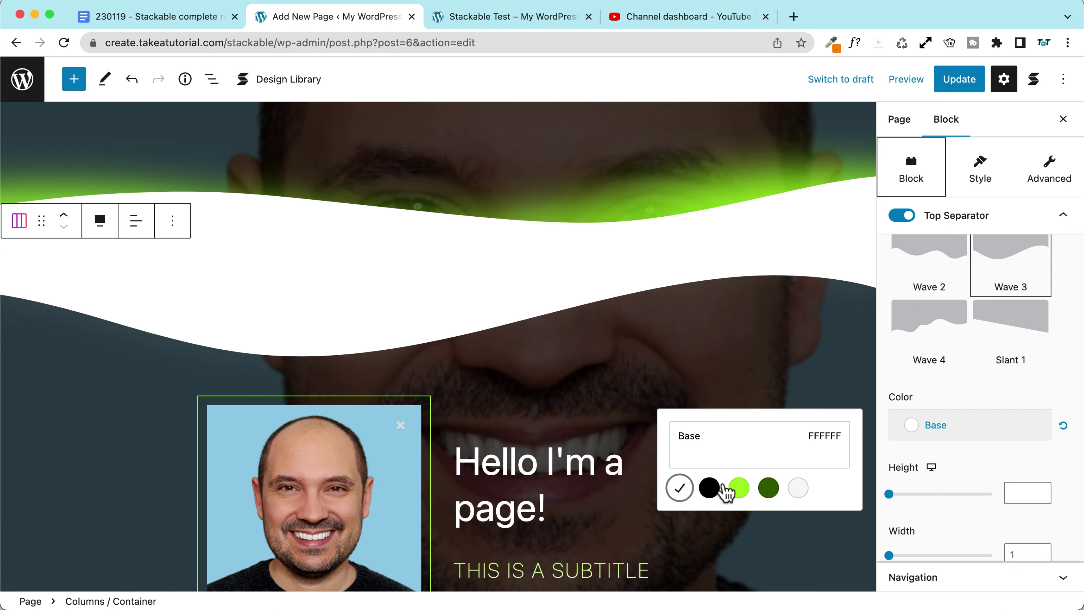
Give the top separator a primary green shadow with an opacity of 0.8
scroll(924, 429, "down", 5)
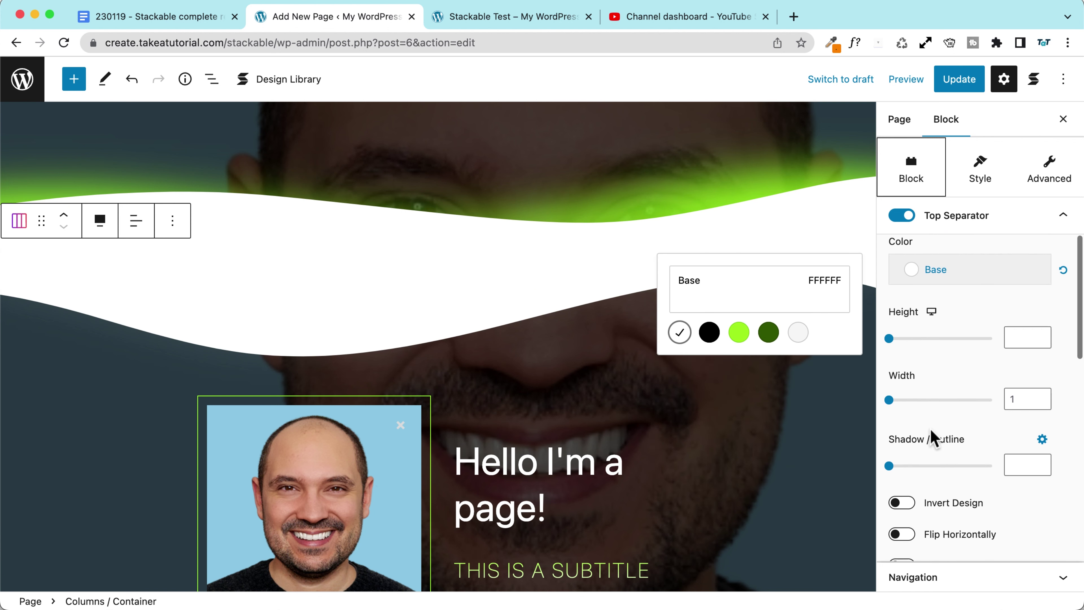
scroll(901, 410, "down", 2)
left_click(1041, 393)
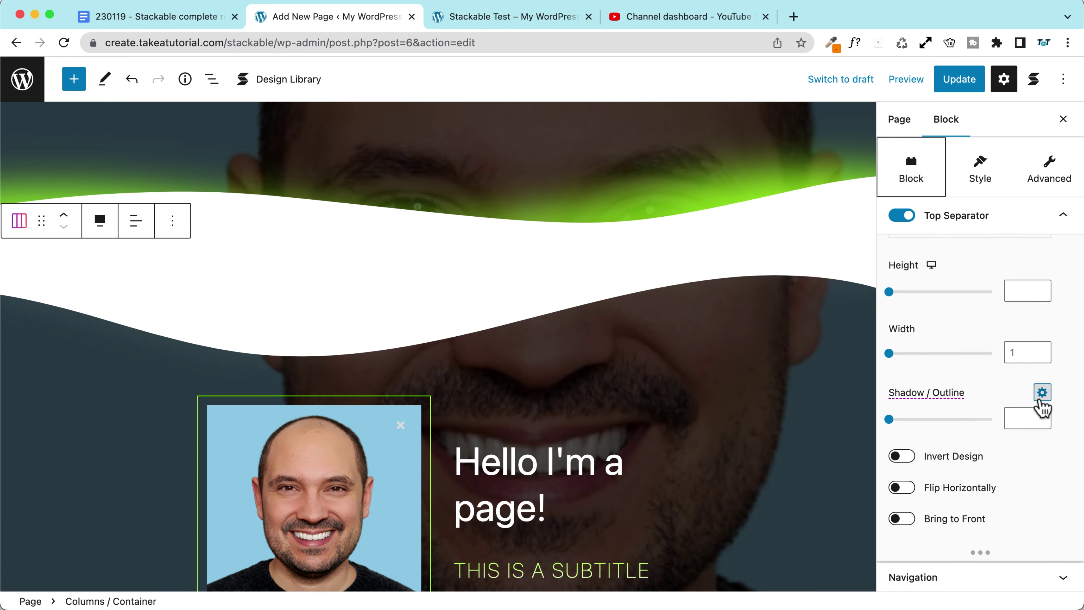
left_click(904, 308)
left_click(710, 364)
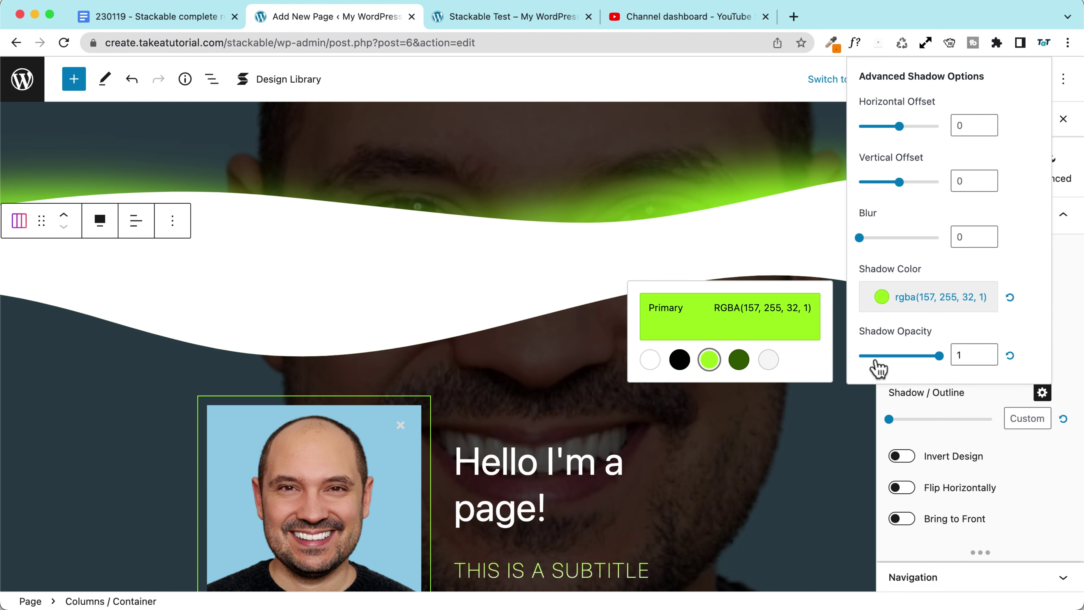
mouse_move(924, 362)
left_mouse_down()
mouse_move(912, 356)
mouse_move(920, 356)
left_mouse_up()
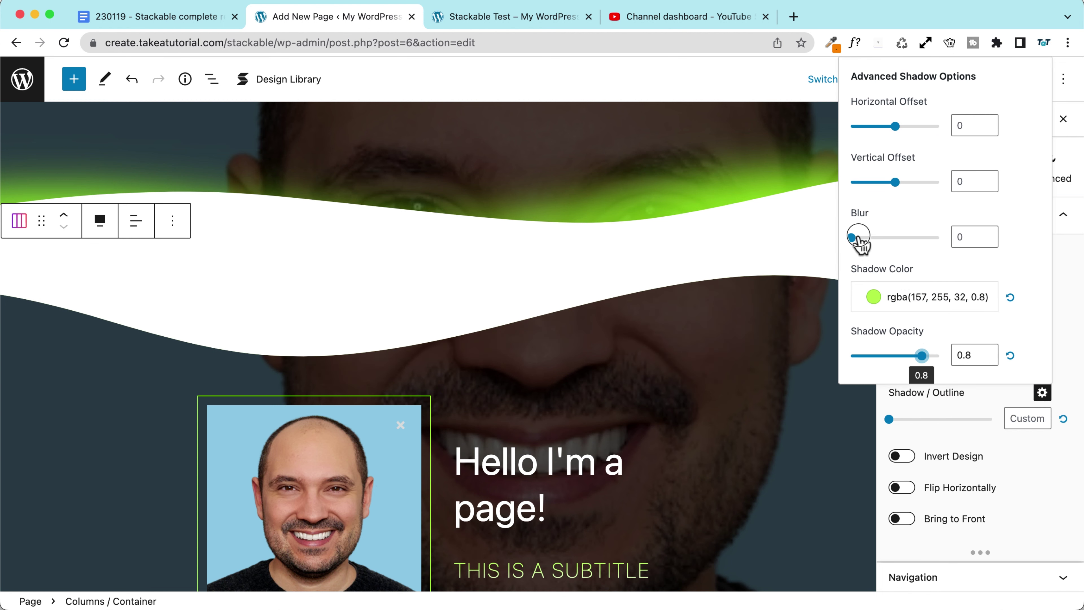
Set the top separator shadow's blur to 47, horizontal offset to 65 and vertical offset to -22, and check both blocks
left_click_drag(857, 238, 891, 239)
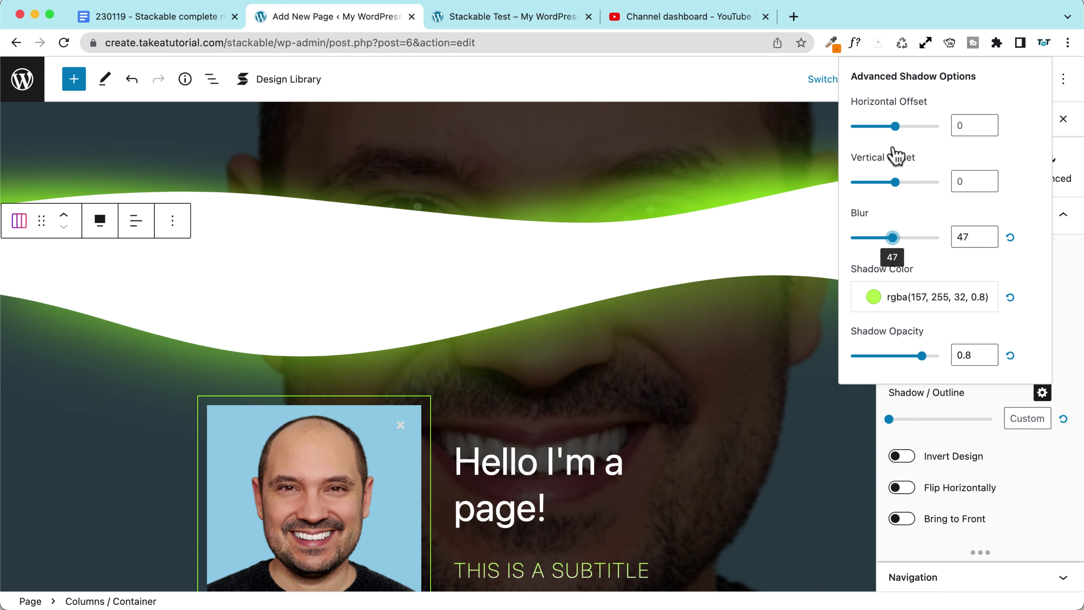
left_click_drag(892, 128, 923, 130)
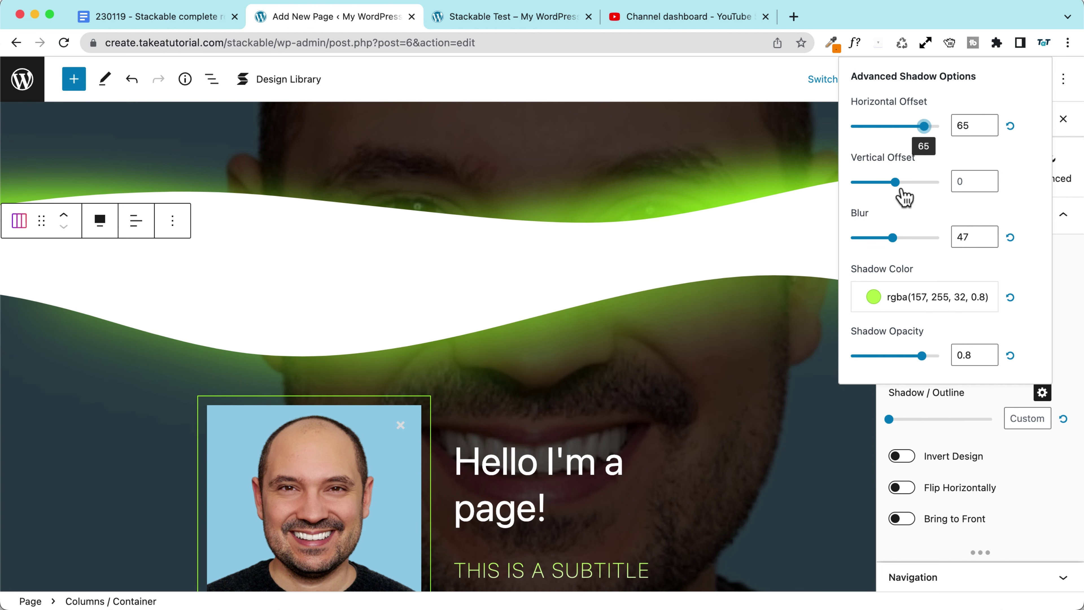
mouse_move(895, 182)
left_mouse_down()
mouse_move(885, 182)
mouse_move(904, 182)
mouse_move(883, 183)
left_mouse_up()
scroll(561, 293, "down", 1)
scroll(556, 286, "up", 10)
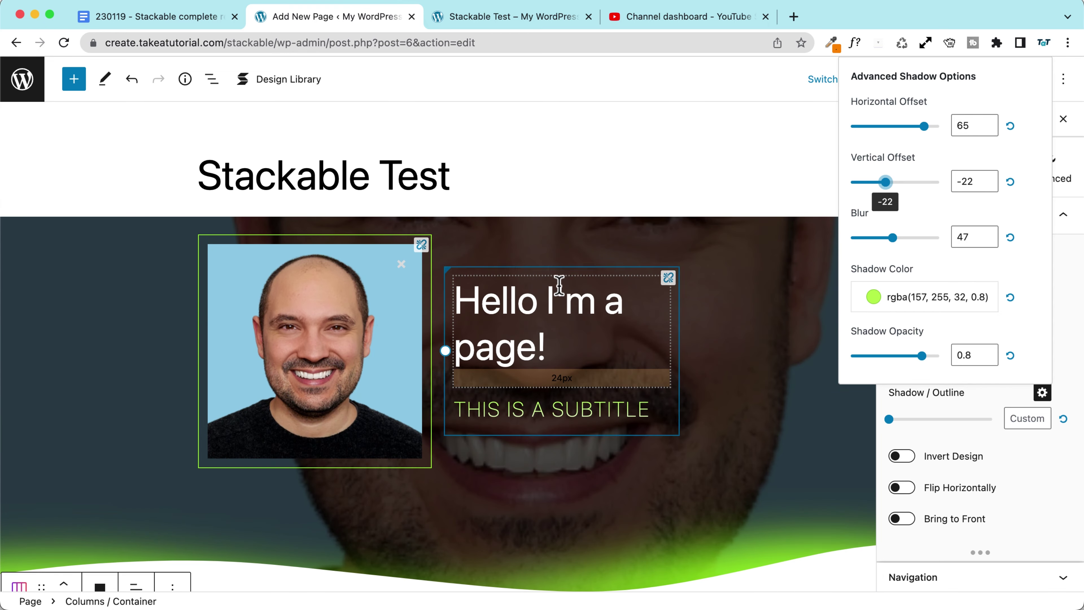
scroll(568, 282, "down", 10)
scroll(574, 276, "down", 3)
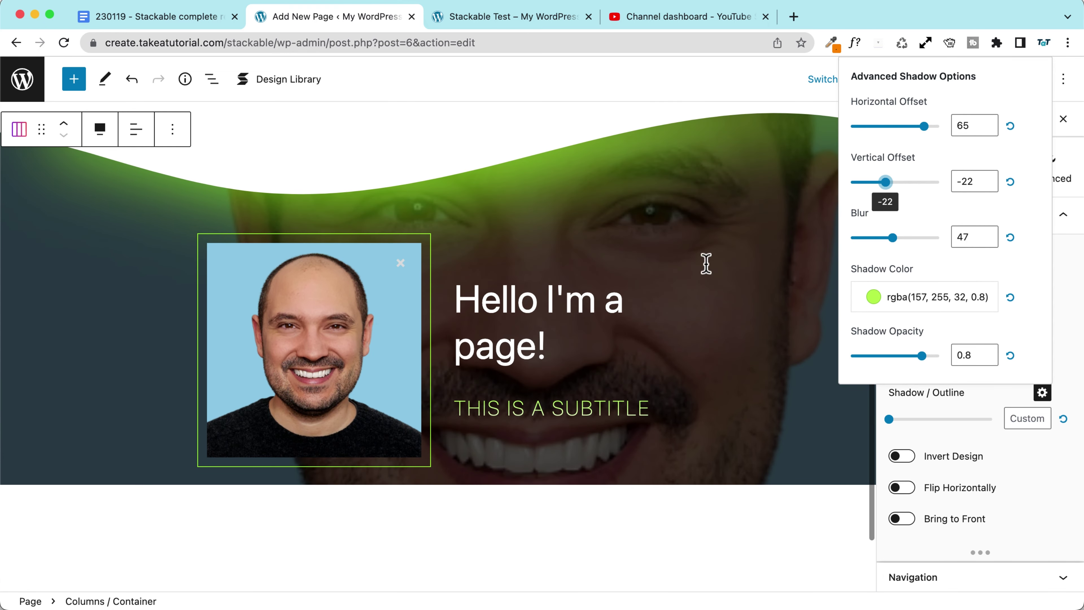
Update the page with the new separator shadow and open its preview in a new tab
scroll(706, 263, "down", 8)
scroll(704, 242, "up", 5)
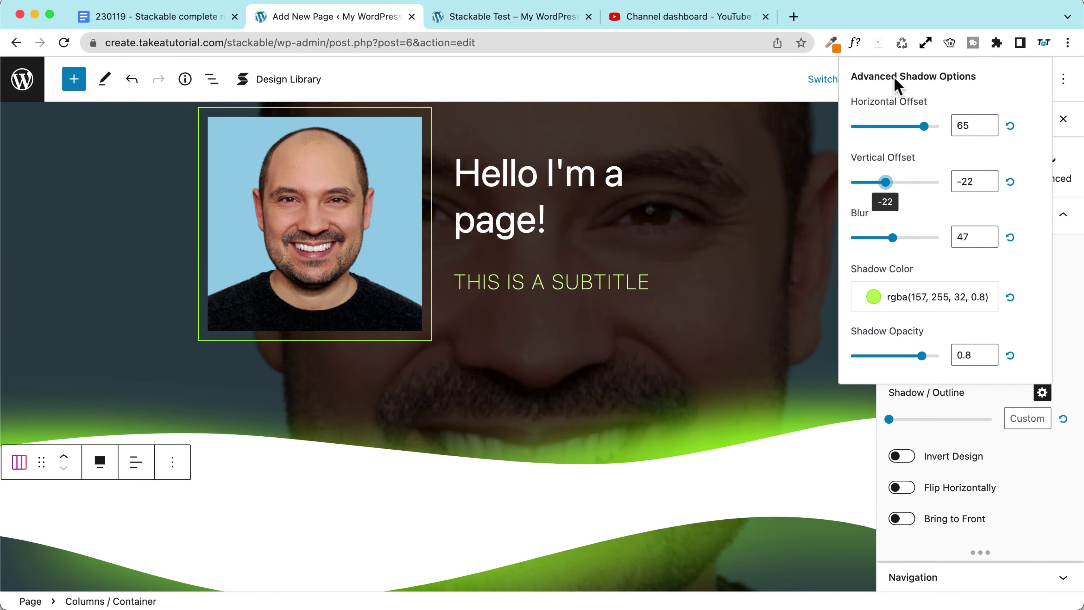
left_click(950, 79)
left_click(950, 80)
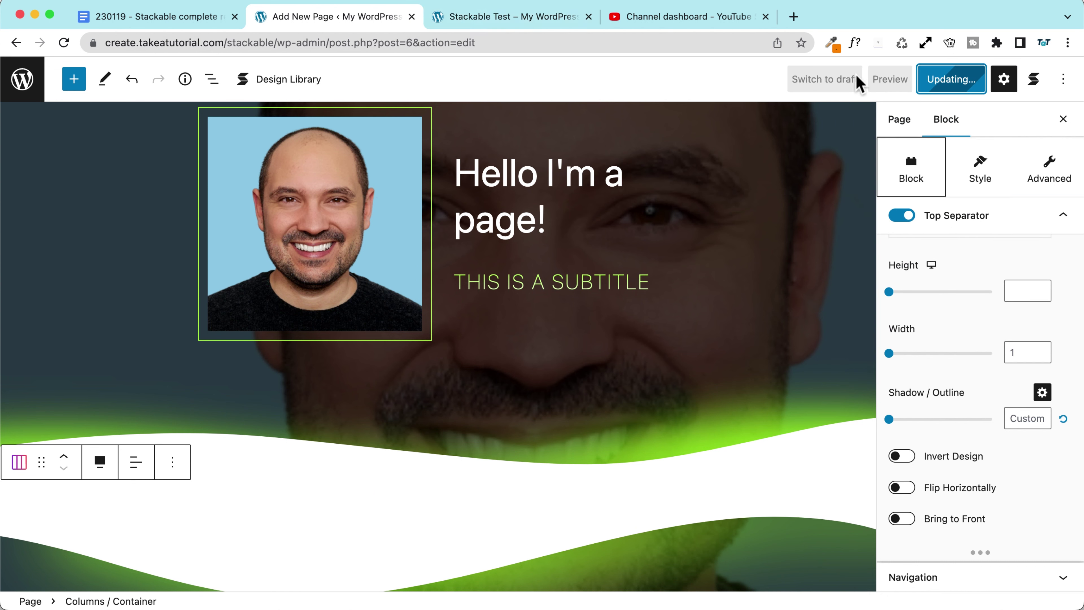
left_click(892, 79)
left_click(832, 213)
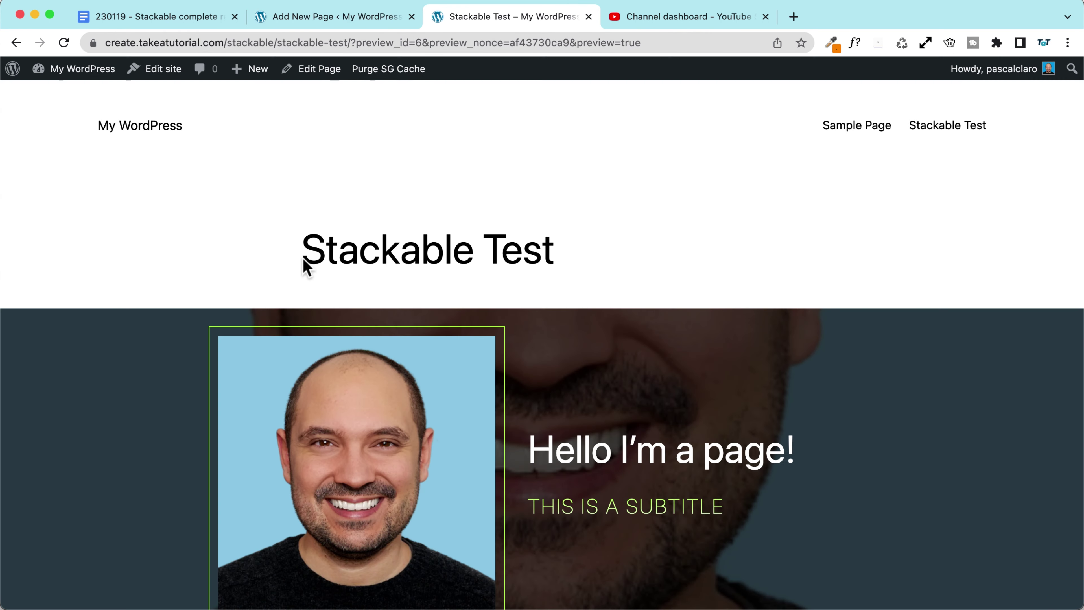
Examine the glowing waves between the two blocks and the background image's scrolling behavior on the previewed page
scroll(196, 283, "down", 14)
scroll(179, 278, "up", 4)
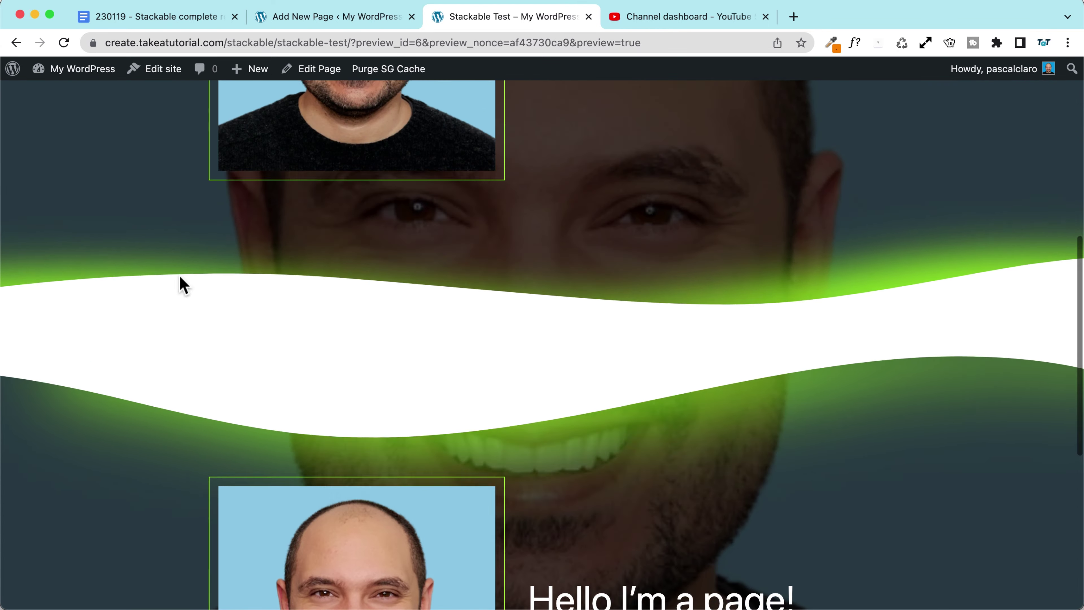
scroll(178, 275, "up", 2)
scroll(179, 278, "down", 12)
scroll(179, 277, "up", 2)
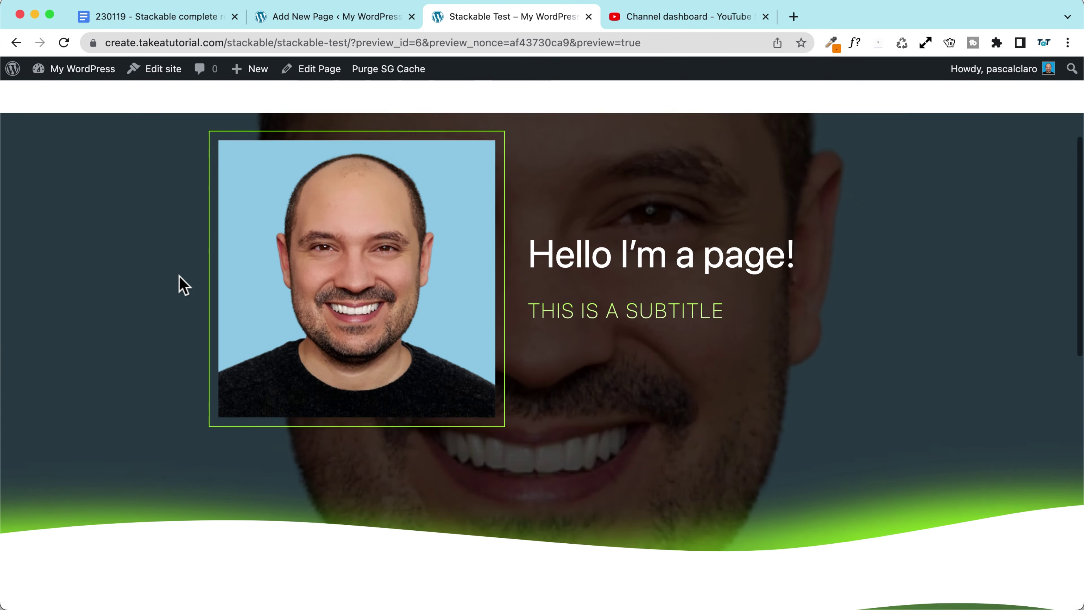
scroll(179, 277, "down", 10)
scroll(179, 277, "up", 12)
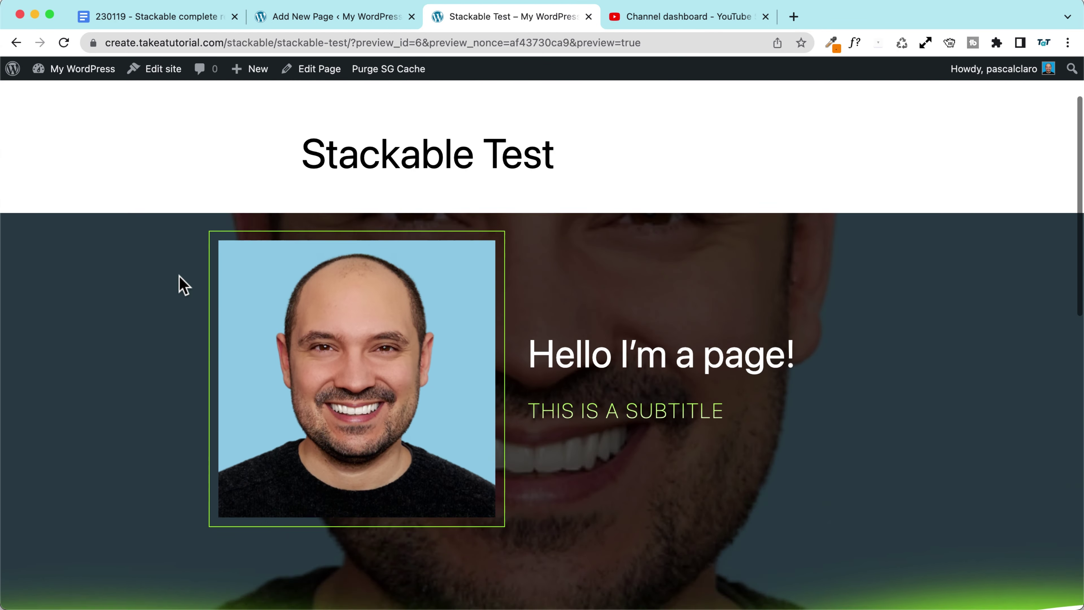
scroll(179, 277, "down", 10)
scroll(177, 283, "up", 3)
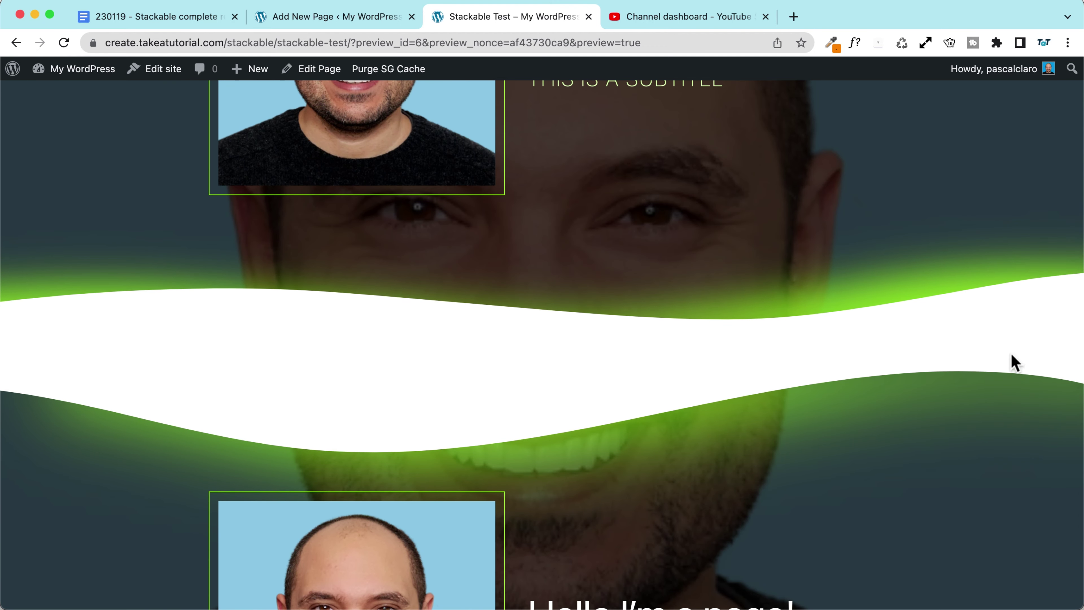
scroll(297, 336, "up", 5)
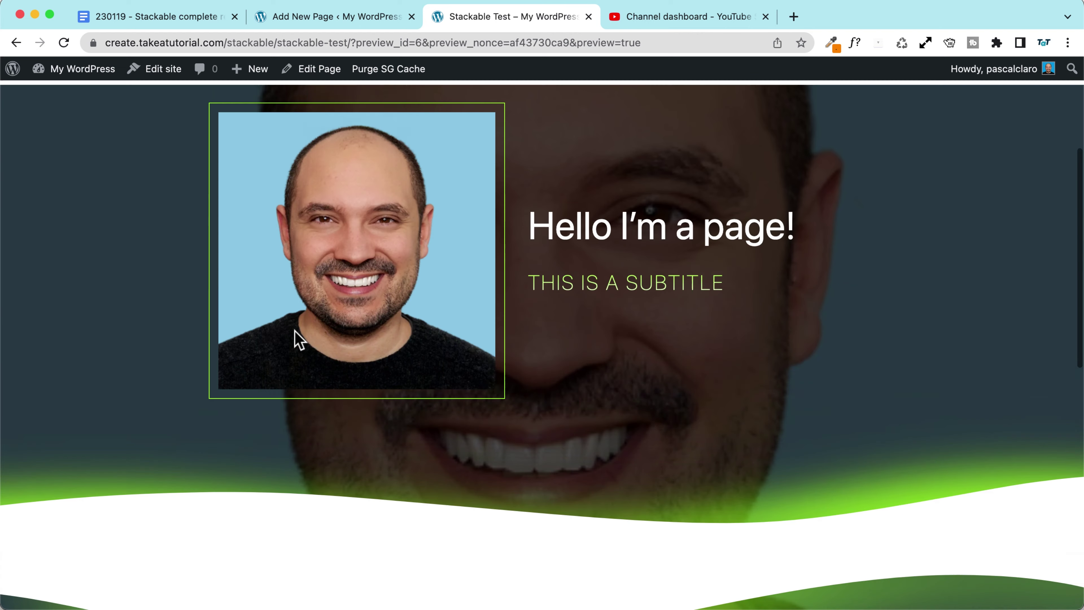
scroll(297, 336, "down", 12)
scroll(297, 339, "down", 8)
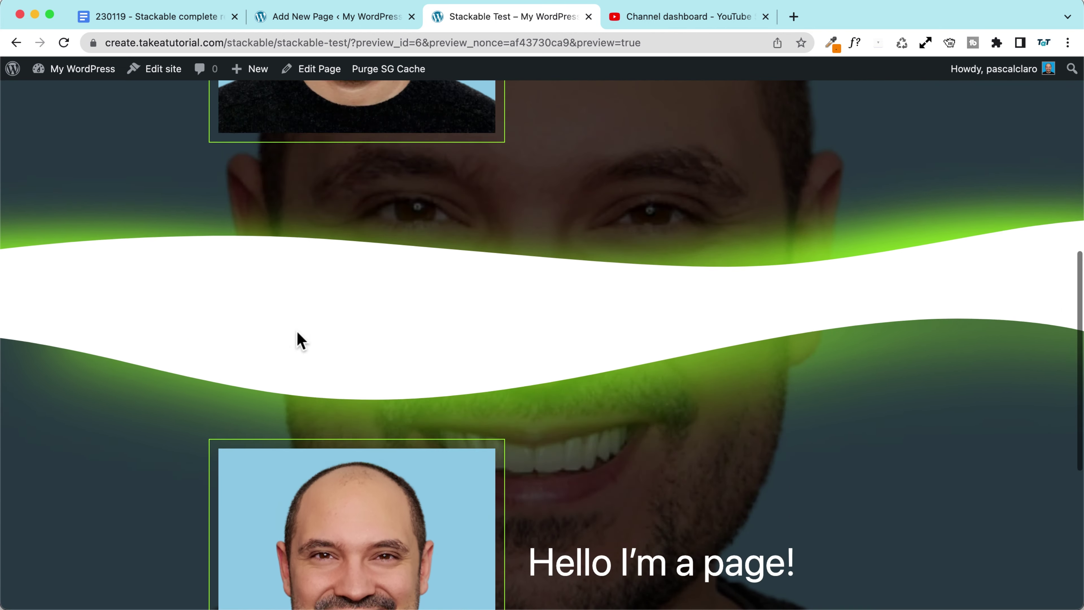
scroll(297, 339, "up", 2)
Return to the page editor and set the duplicate Columns block's background color to Tertiary (F6F6F6)
left_click(368, 18)
scroll(72, 399, "up", 6)
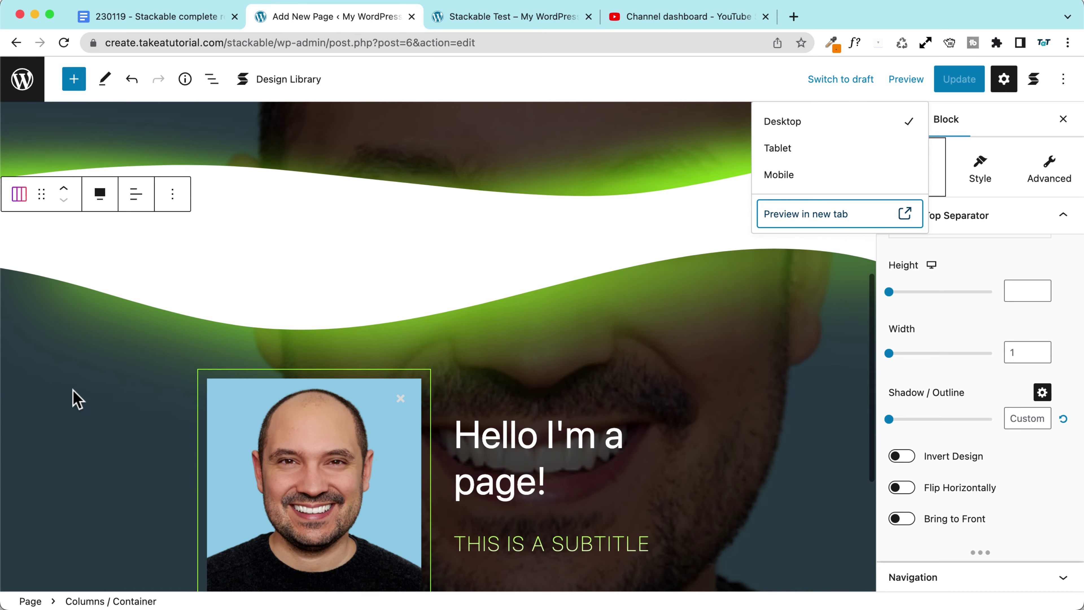
left_click(50, 338)
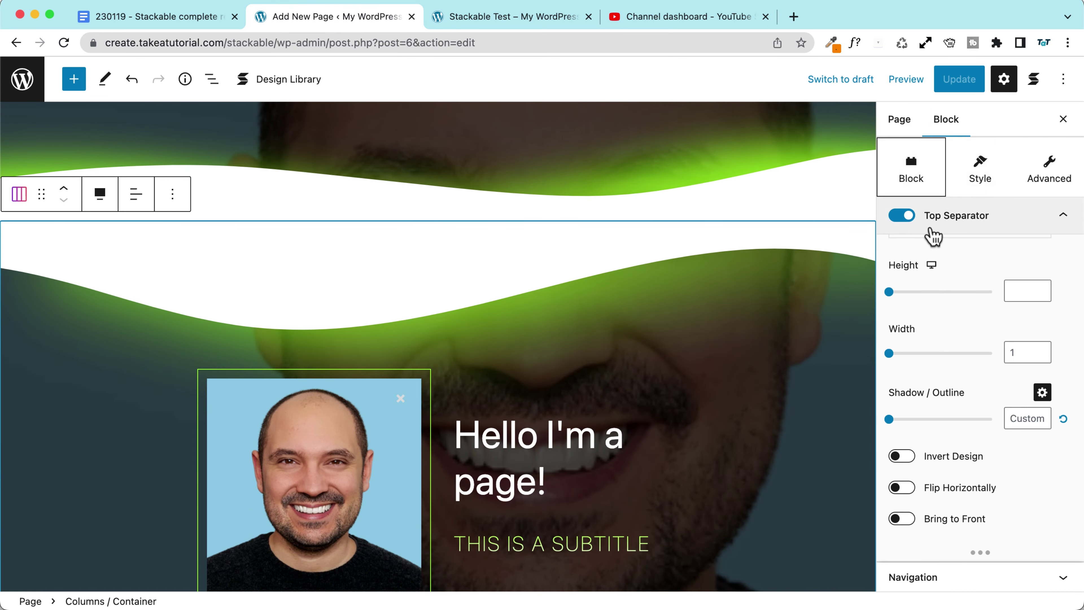
scroll(937, 256, "up", 6)
left_click(951, 353)
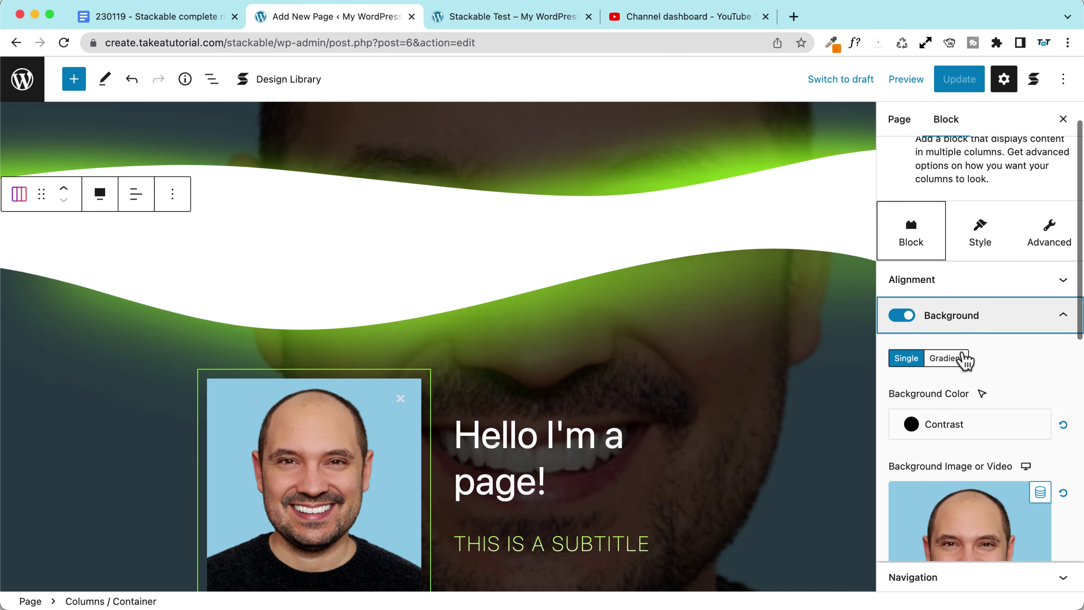
scroll(960, 361, "down", 5)
scroll(956, 339, "up", 2)
left_click(960, 299)
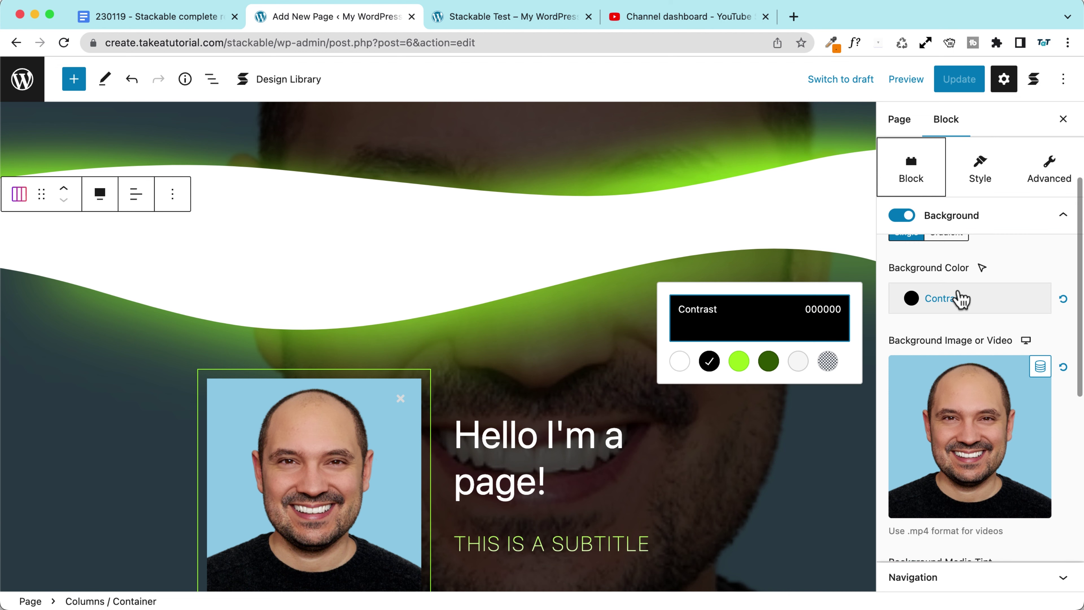
left_click(768, 362)
left_click(738, 362)
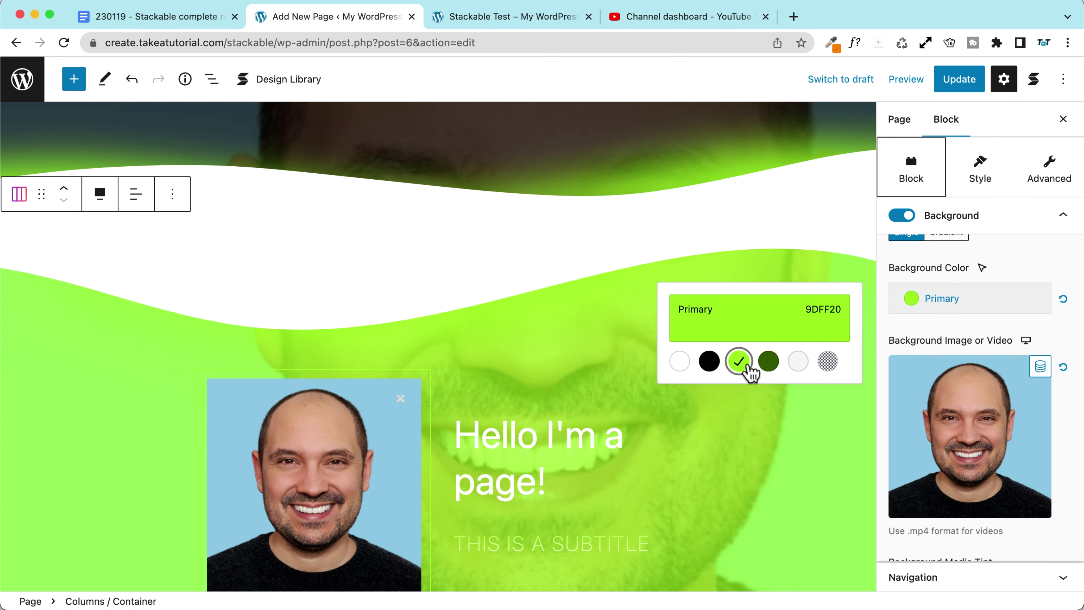
left_click(769, 362)
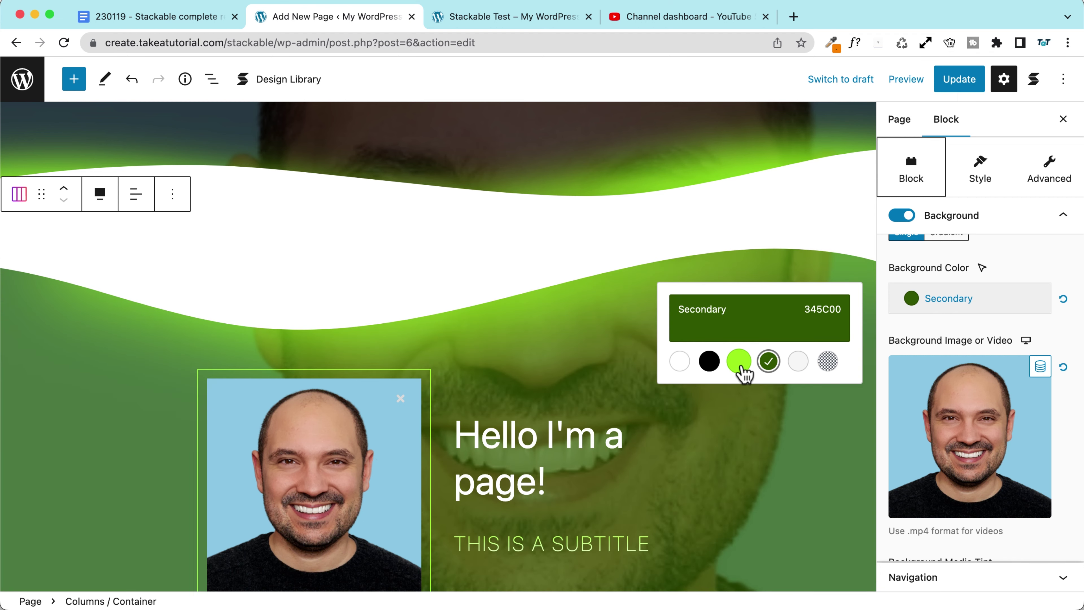
left_click(799, 362)
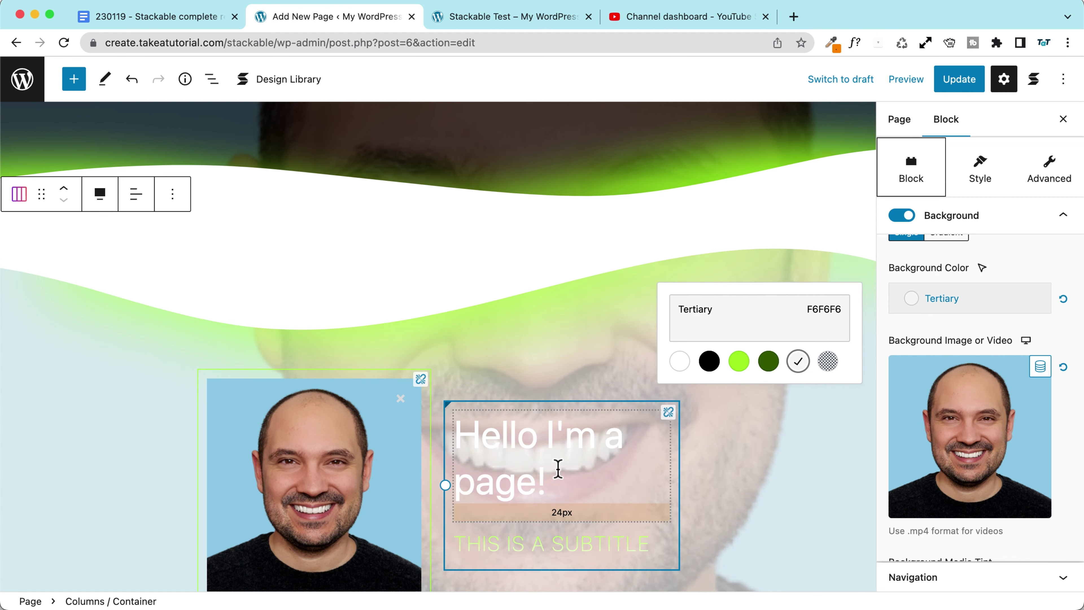
Set the text color of the duplicate's "Hello I'm a page!" heading to Contrast black
left_click(576, 474)
scroll(972, 412, "down", 3)
left_click(941, 416)
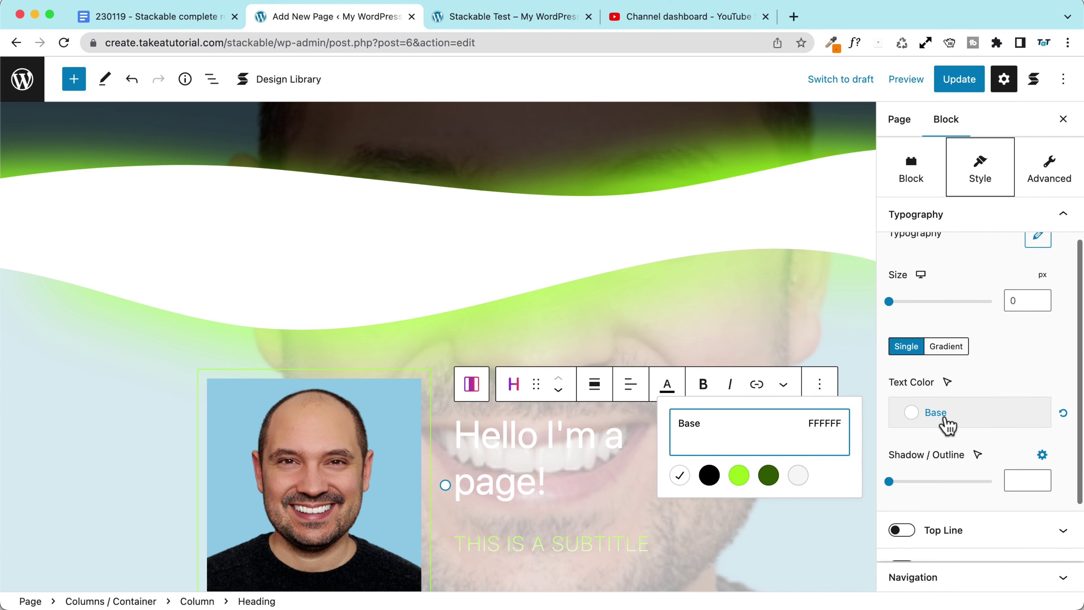
left_click(706, 475)
Change the duplicate's subtitle gradient to Contrast (000000) as text color #1 and Secondary (345C00) as text color #2
left_click(634, 545)
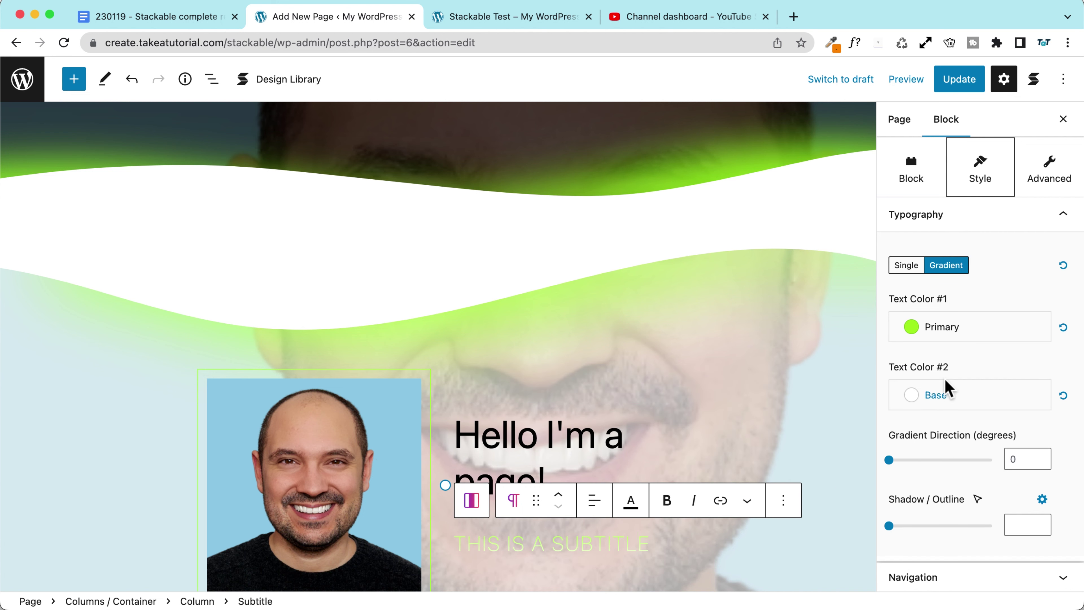
left_click(933, 395)
left_click(768, 456)
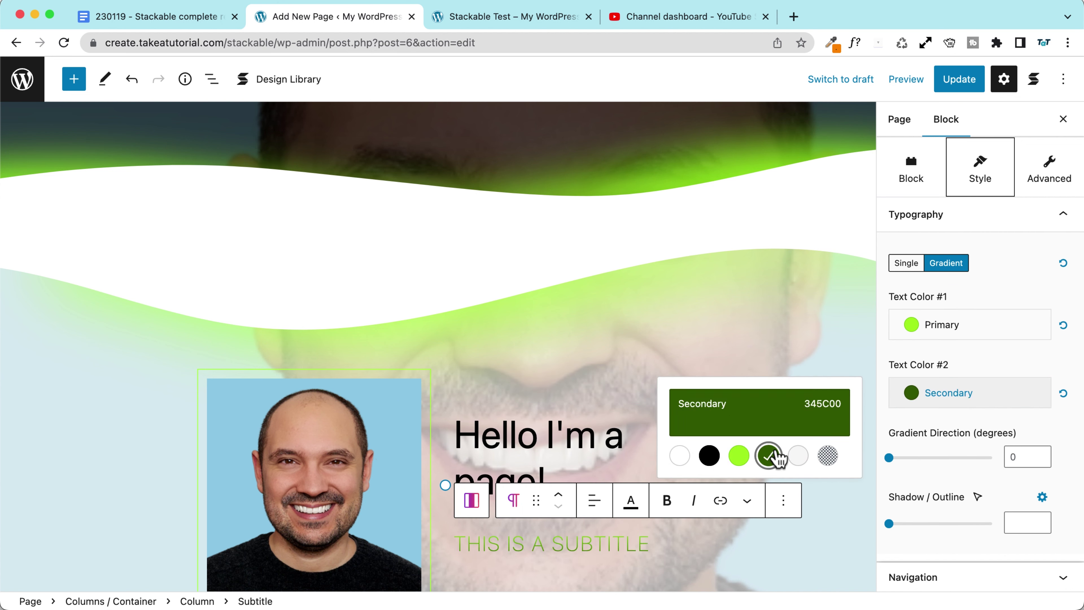
left_click(970, 337)
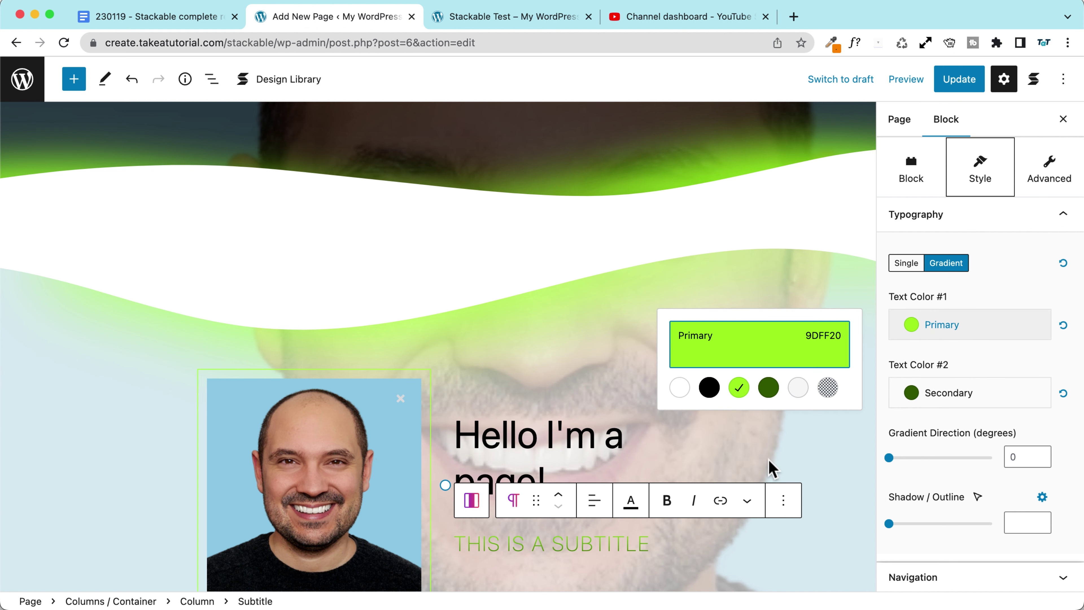
left_click(768, 388)
left_click(709, 389)
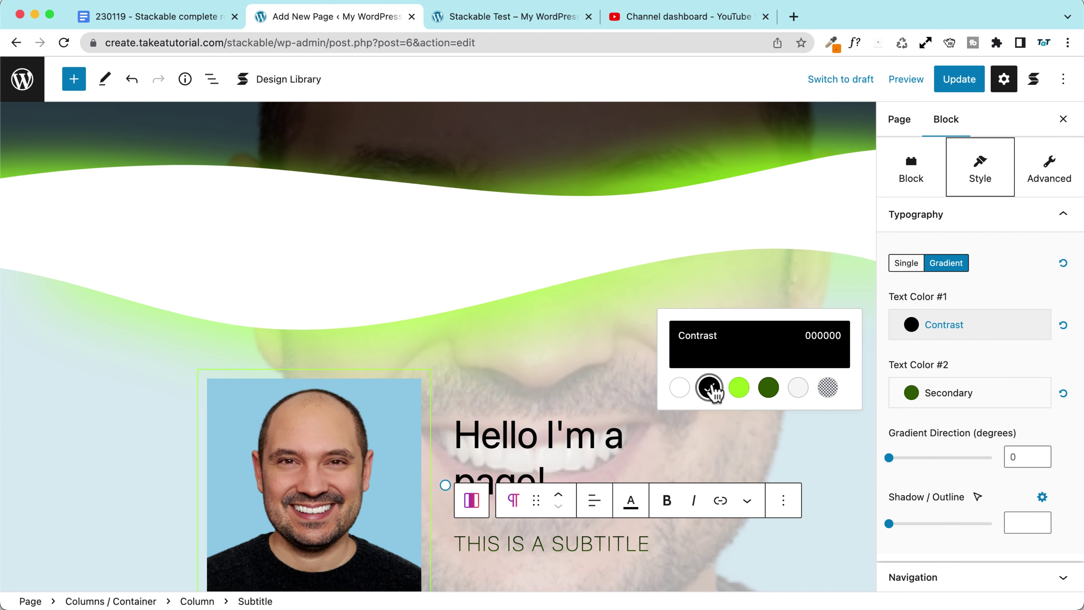
Update the page with the light duplicate block and preview it in a new tab
left_click(957, 86)
left_click(908, 83)
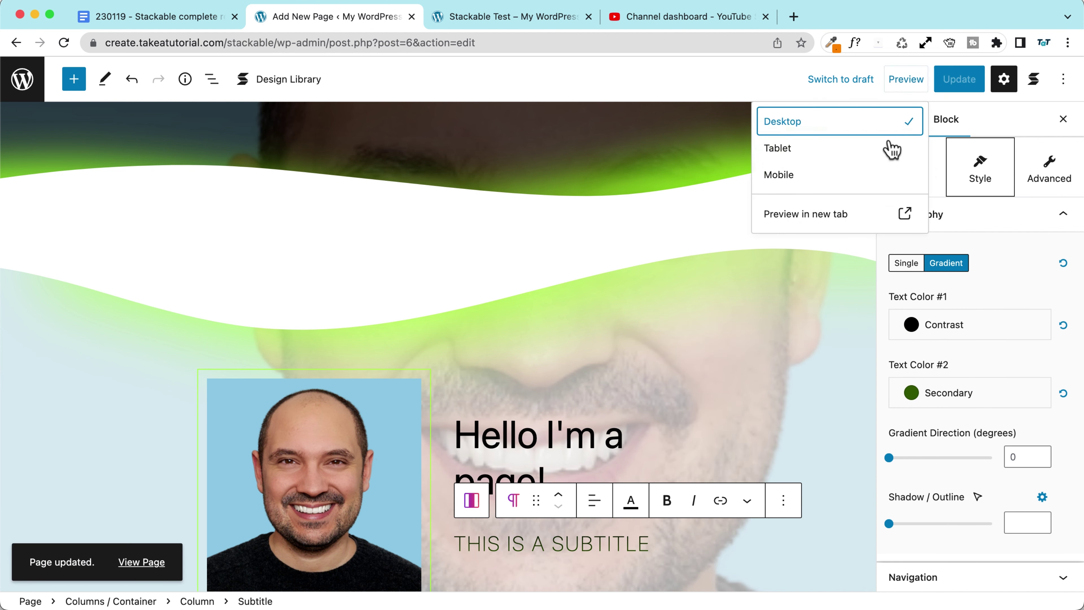
left_click(826, 216)
Examine the transition from the dark block to the light duplicate and its recolored texts on the previewed page
scroll(290, 296, "down", 5)
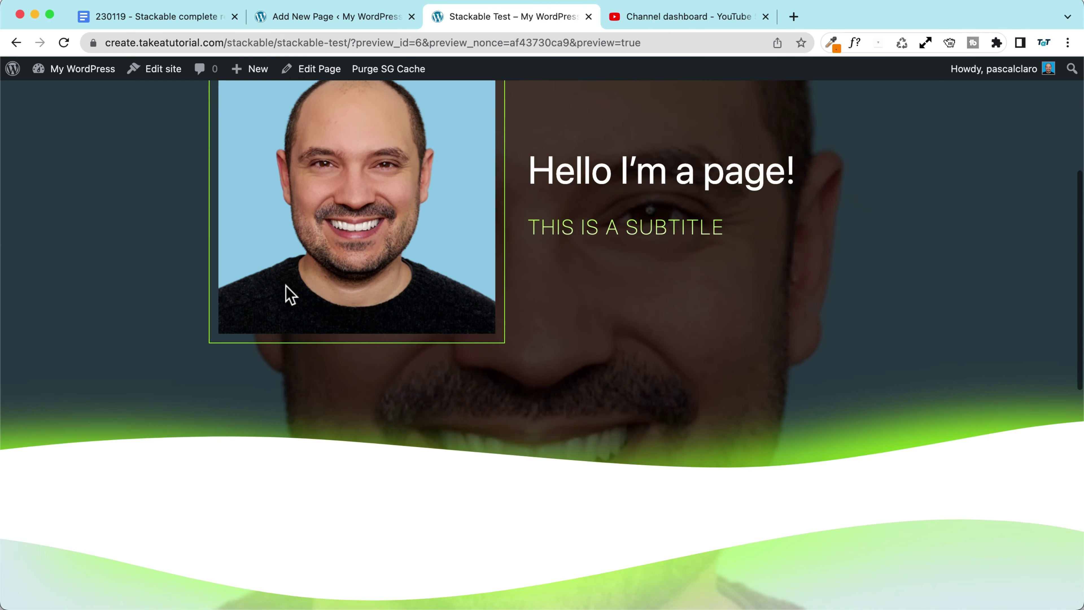
scroll(286, 285, "down", 10)
scroll(286, 285, "up", 10)
scroll(285, 285, "down", 6)
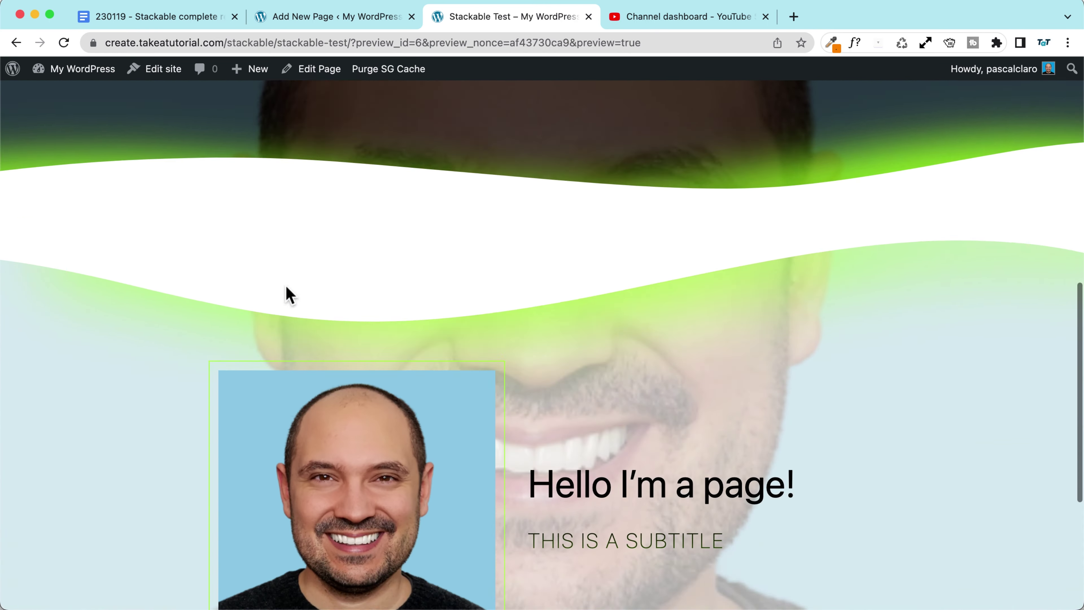
scroll(285, 285, "down", 4)
scroll(285, 285, "up", 9)
scroll(285, 285, "down", 9)
scroll(286, 285, "up", 6)
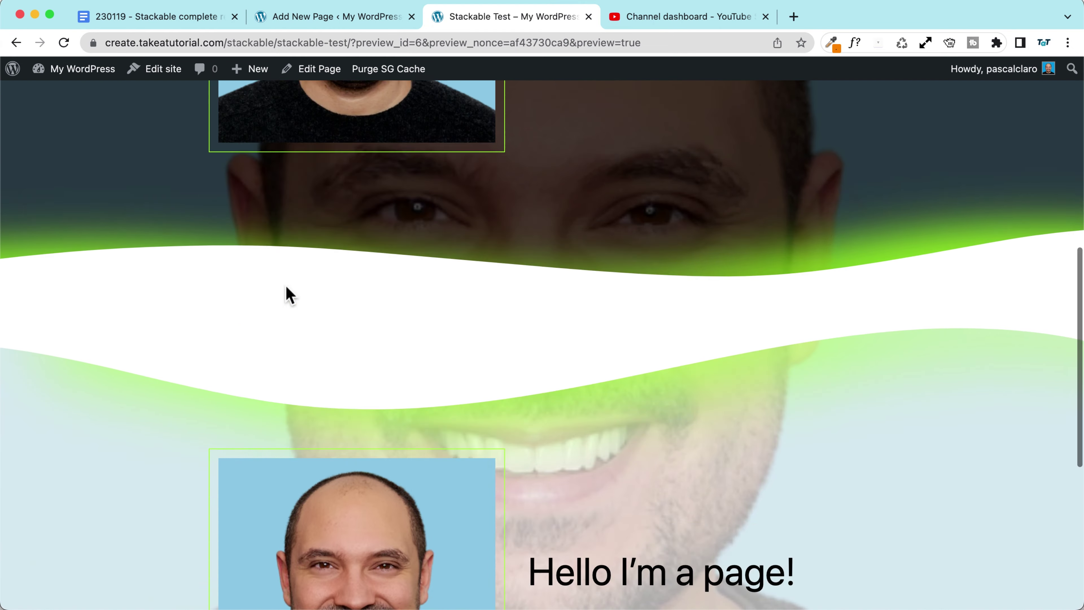
scroll(286, 285, "up", 8)
scroll(285, 285, "down", 12)
scroll(285, 285, "up", 1)
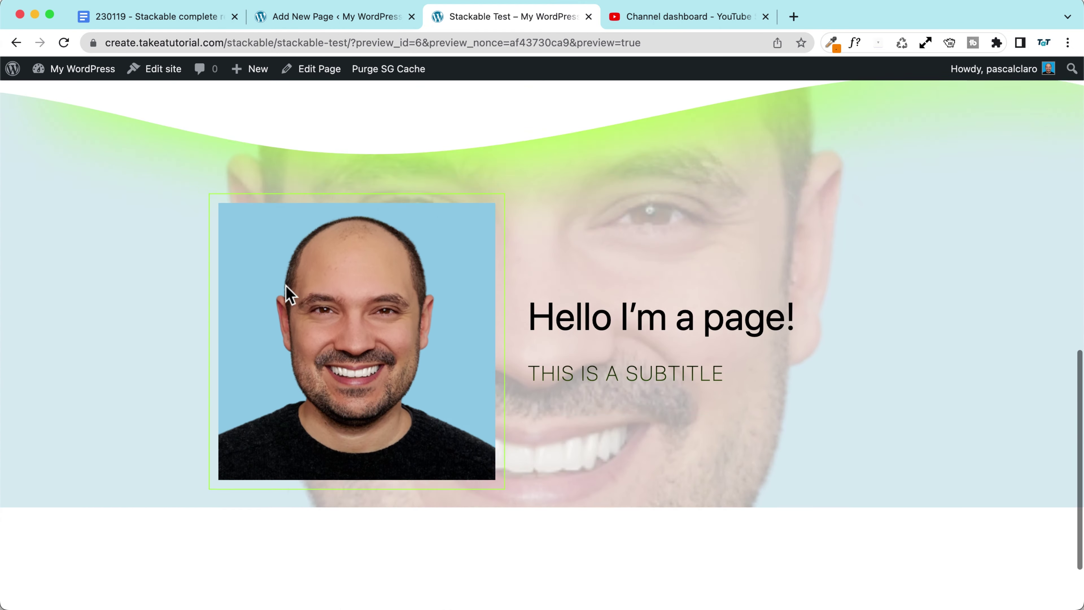
scroll(285, 285, "up", 3)
scroll(285, 285, "down", 1)
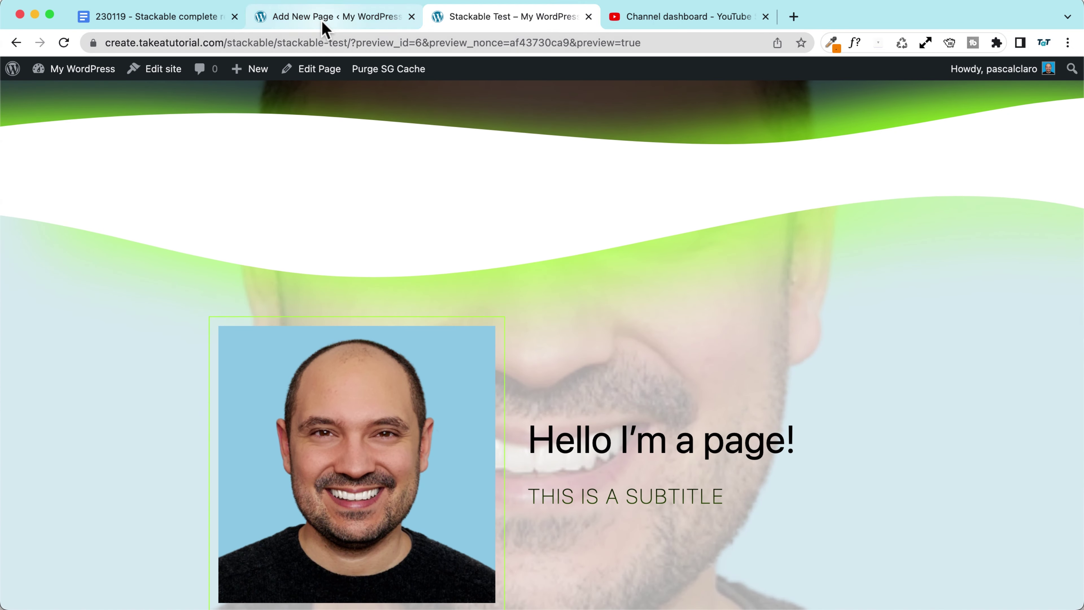
Return to the page editor and select the portrait image in the first Columns block
left_click(326, 19)
scroll(285, 399, "up", 5)
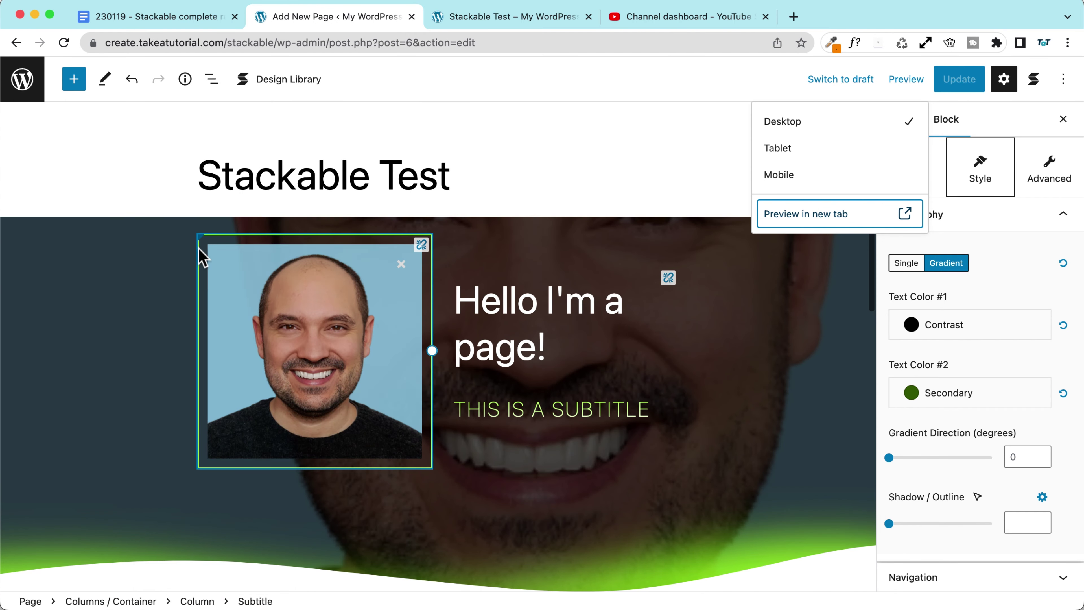
left_click(206, 284)
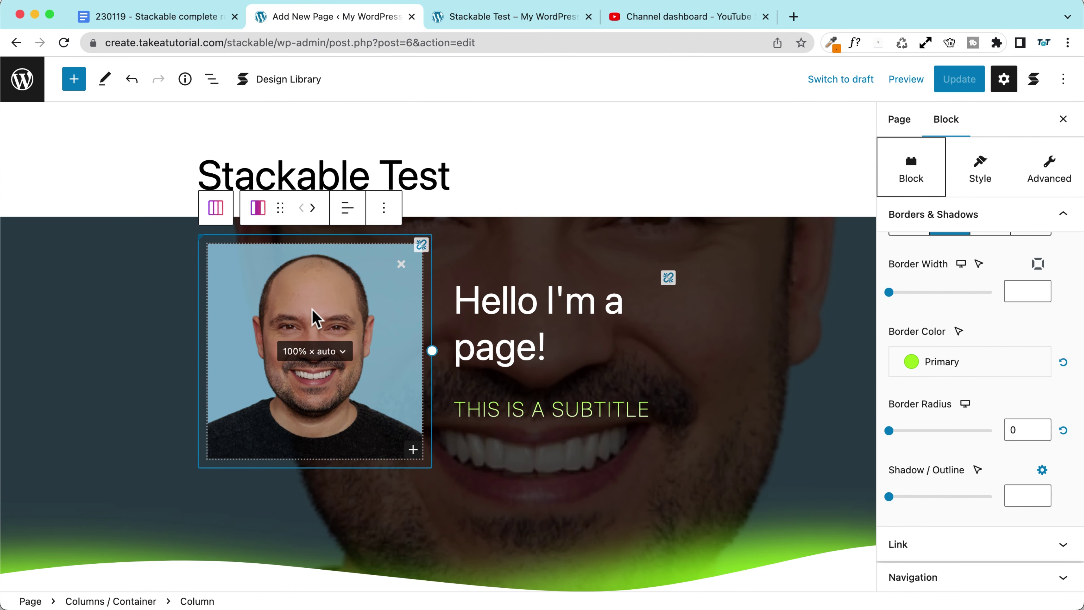
left_click_drag(315, 318, 1064, 206)
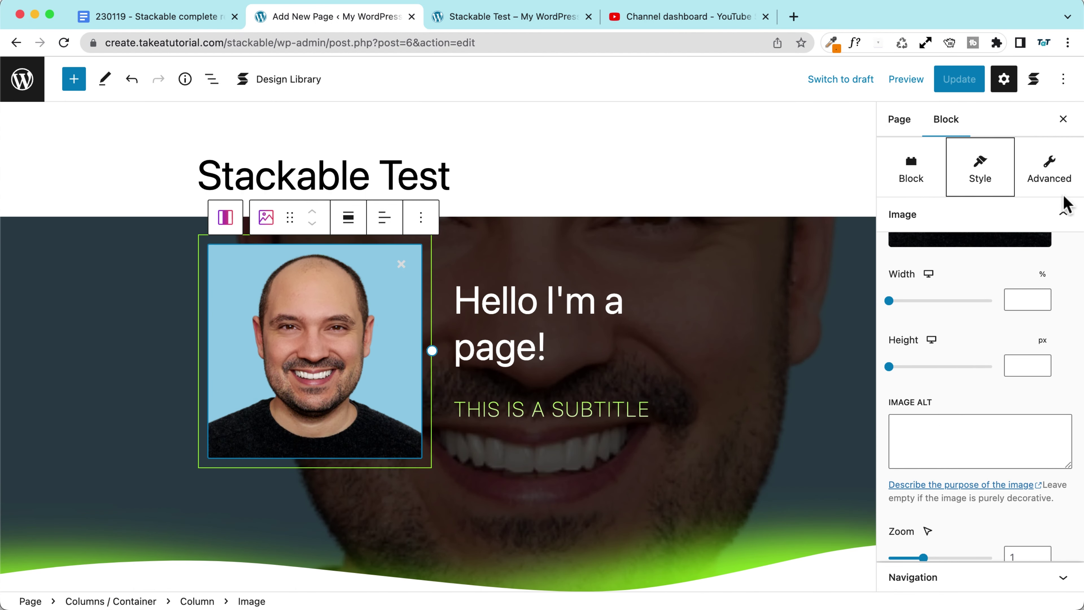
Try shifting the portrait image with the position offsets in its advanced settings
left_click(1049, 175)
scroll(938, 285, "up", 3)
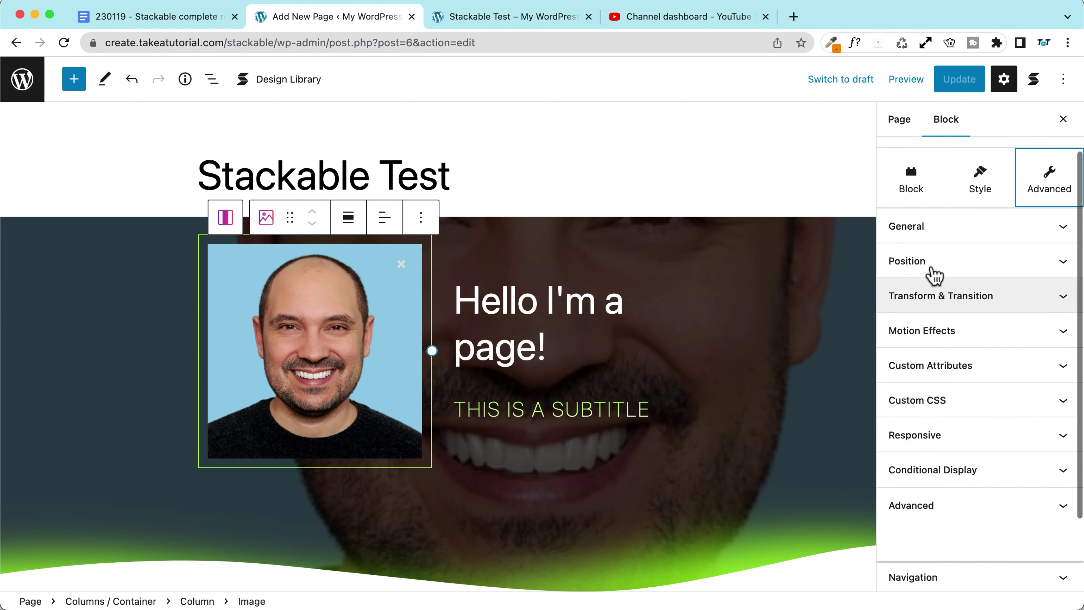
left_click(933, 280)
scroll(947, 446, "down", 2)
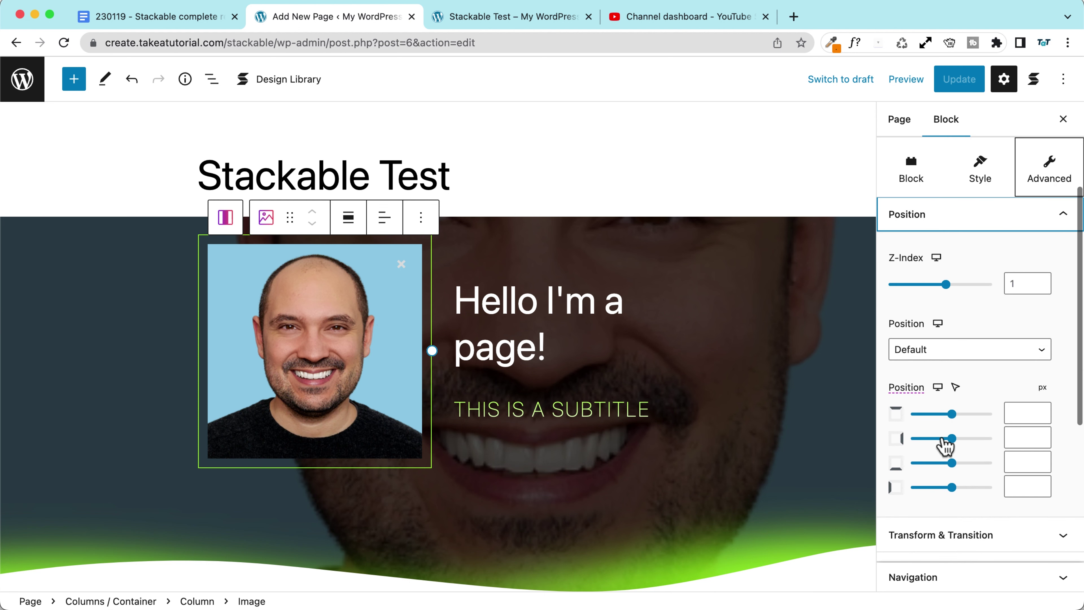
left_click_drag(950, 439, 939, 462)
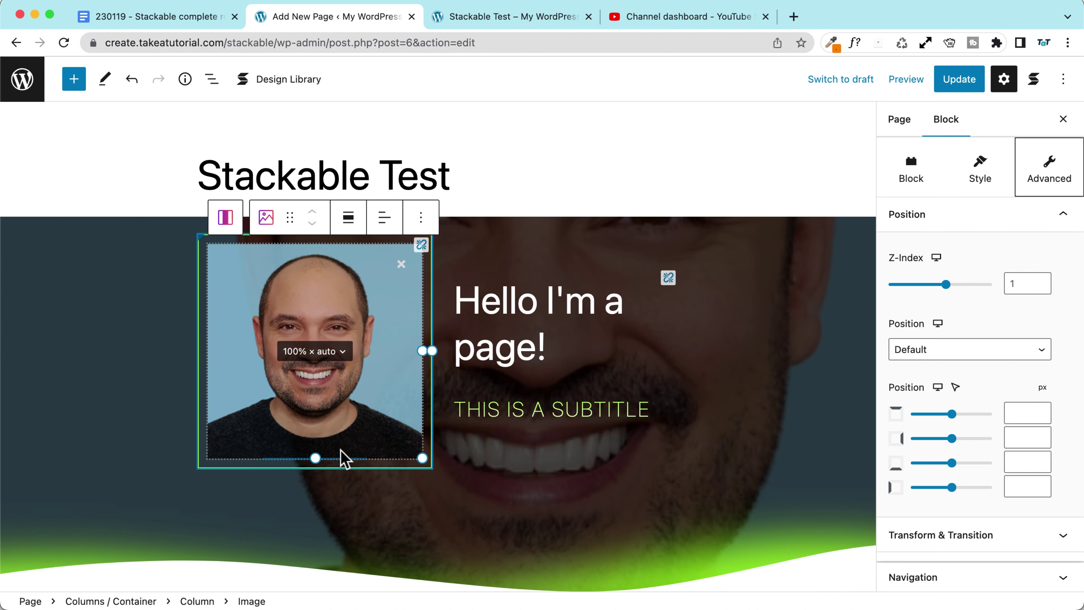
Try a bottom margin of -48 px on the portrait image in its block spacing settings and reset it
left_click(983, 181)
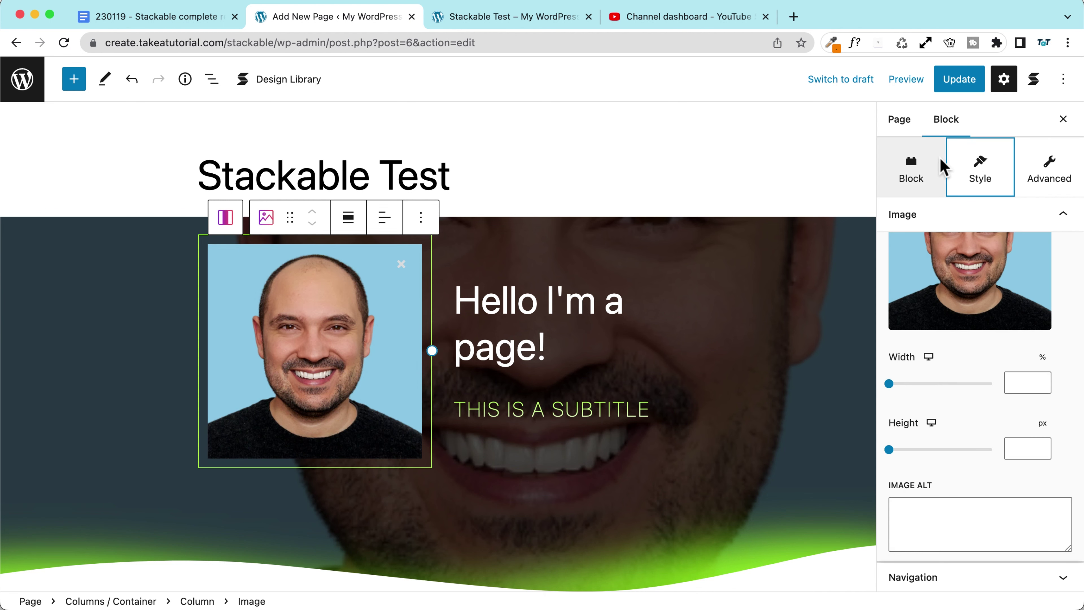
scroll(917, 435, "down", 15)
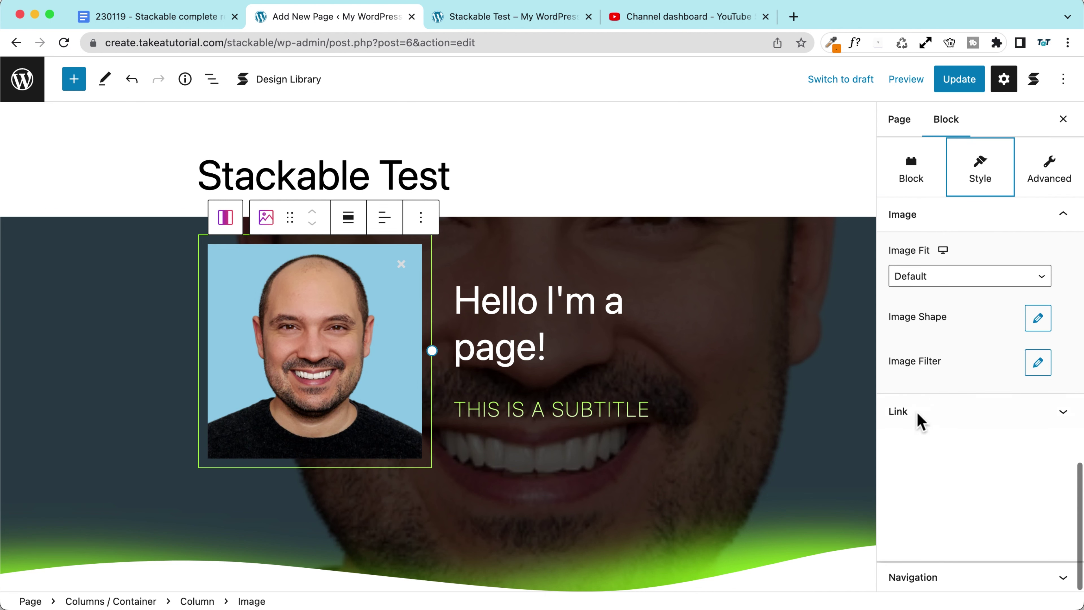
left_click(909, 180)
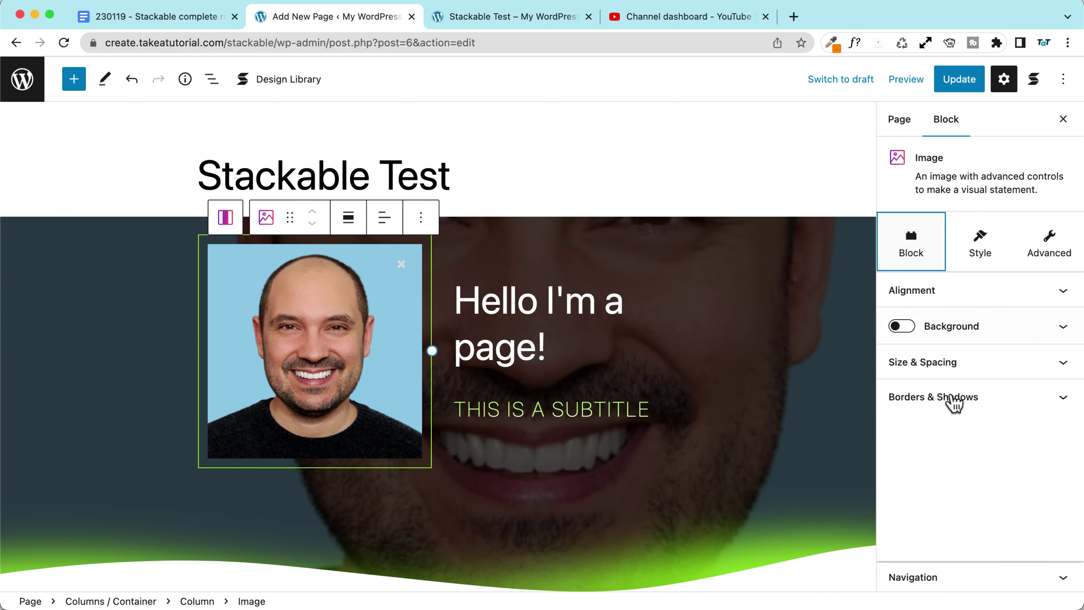
left_click(932, 363)
scroll(939, 410, "down", 5)
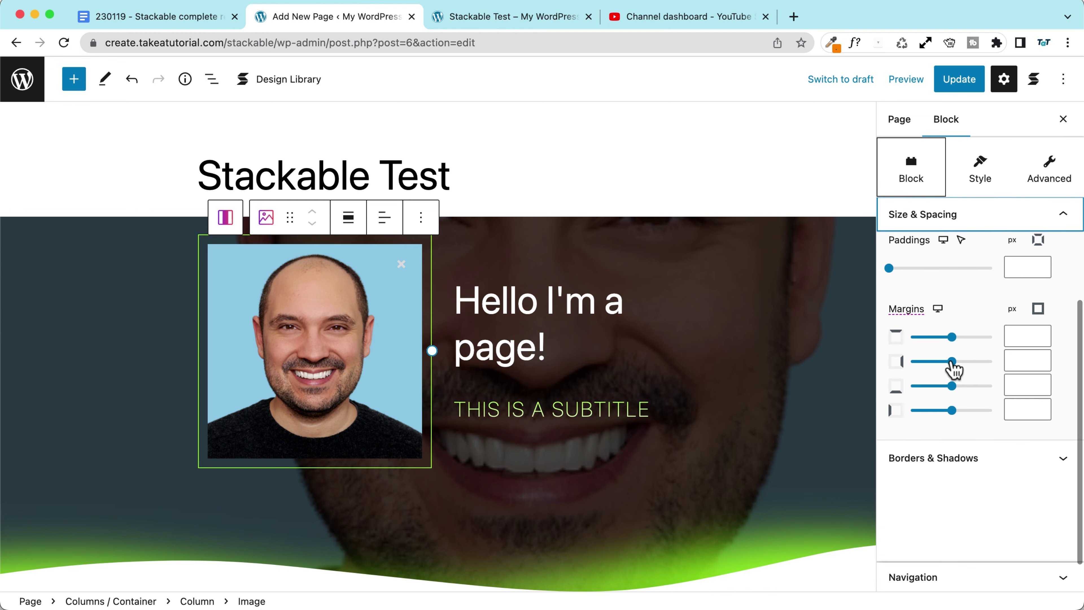
mouse_move(951, 386)
left_mouse_down()
mouse_move(961, 387)
mouse_move(926, 386)
mouse_move(949, 388)
left_mouse_up()
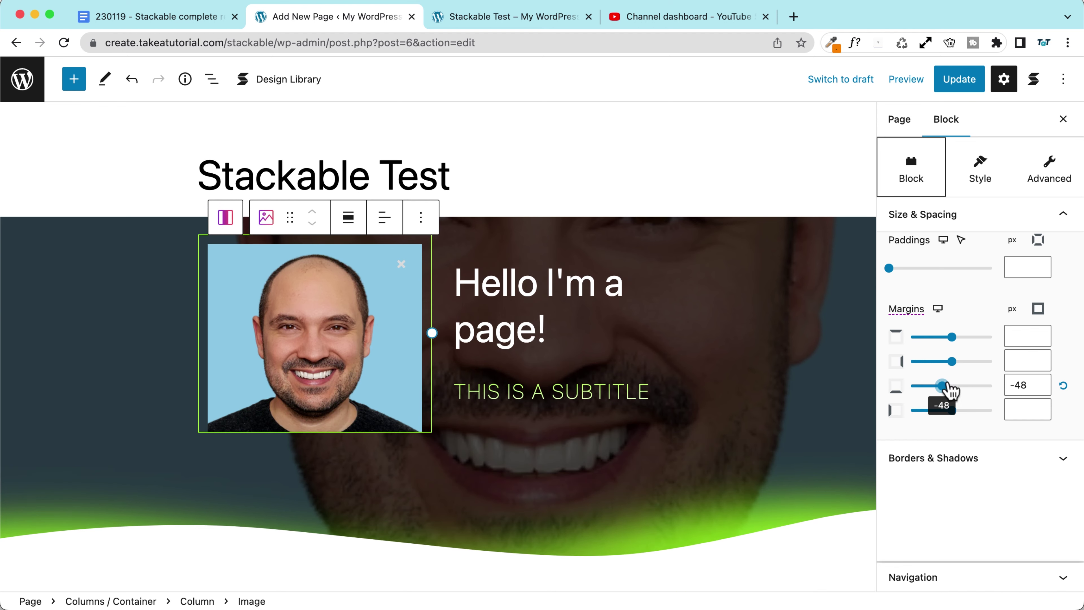
left_click(1063, 387)
Update the page and select the whole "Hello I'm a page!" heading text in the first Columns block
left_click(958, 79)
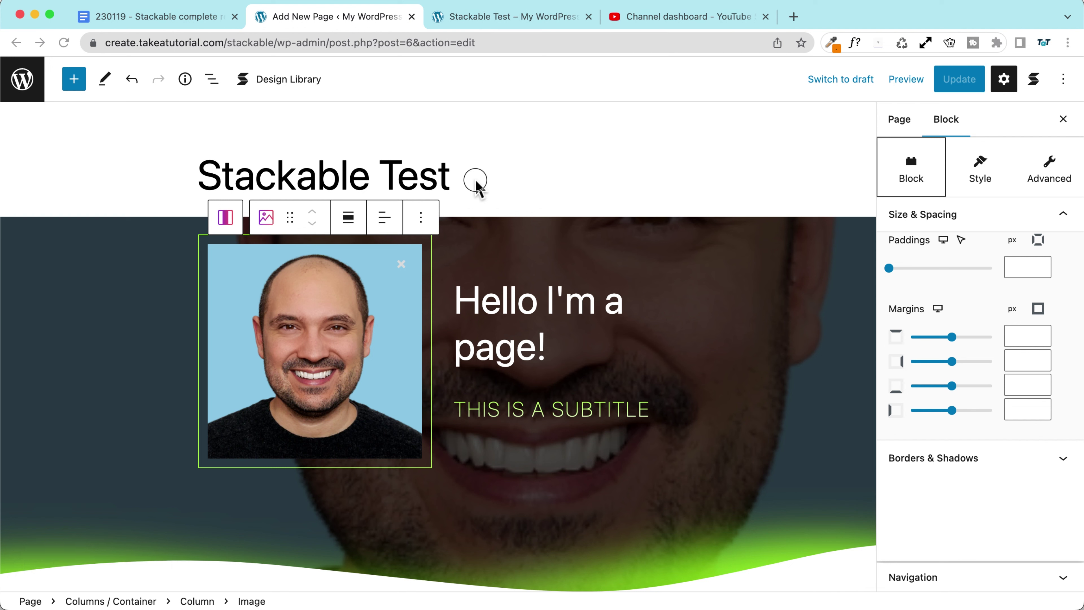
left_click(466, 264)
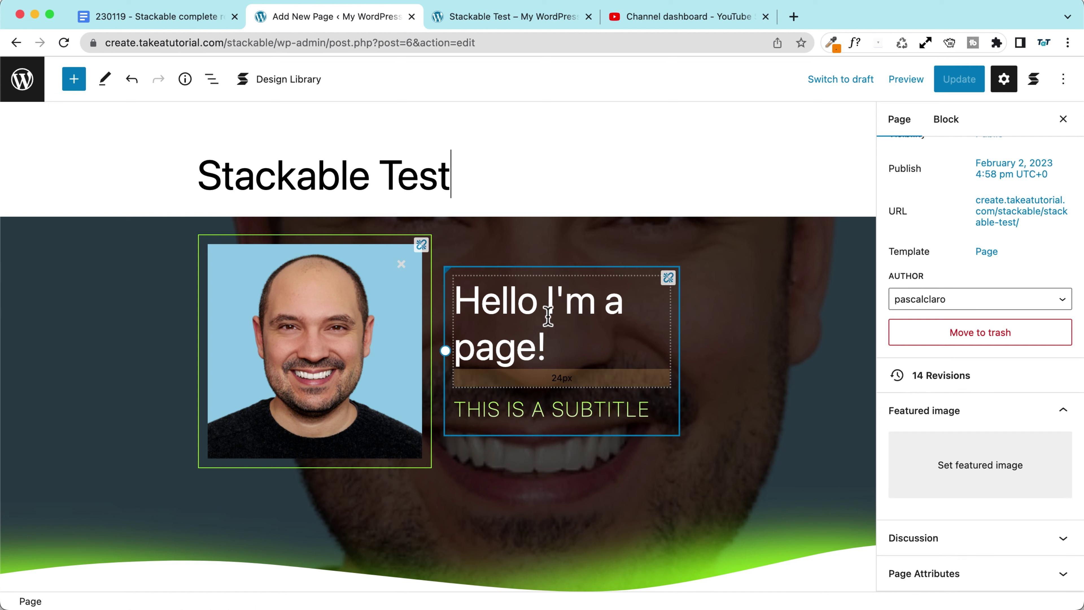
left_click(554, 348)
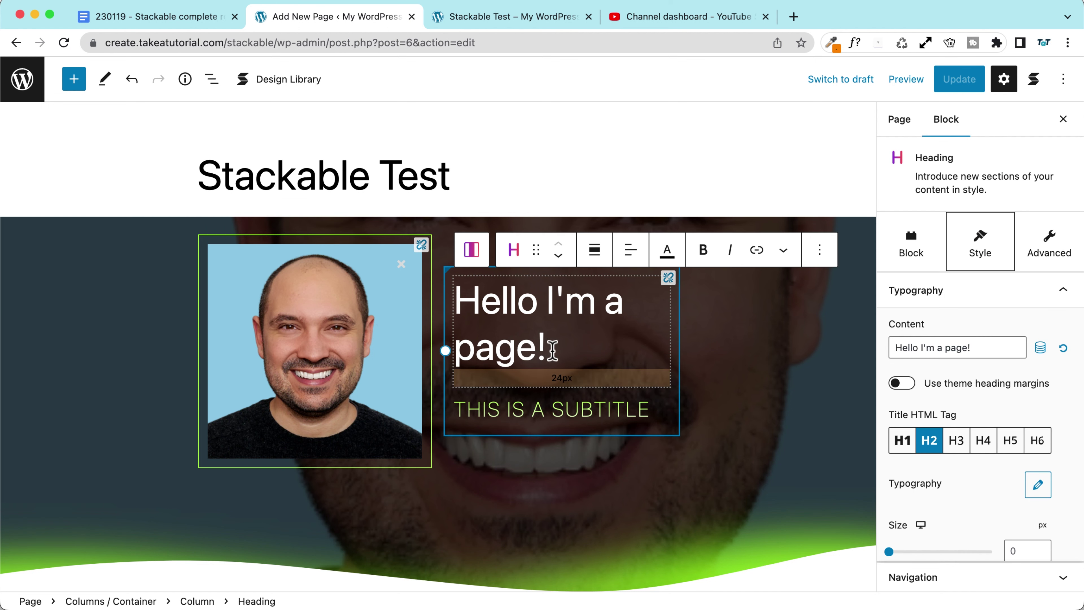
triple_click(541, 343)
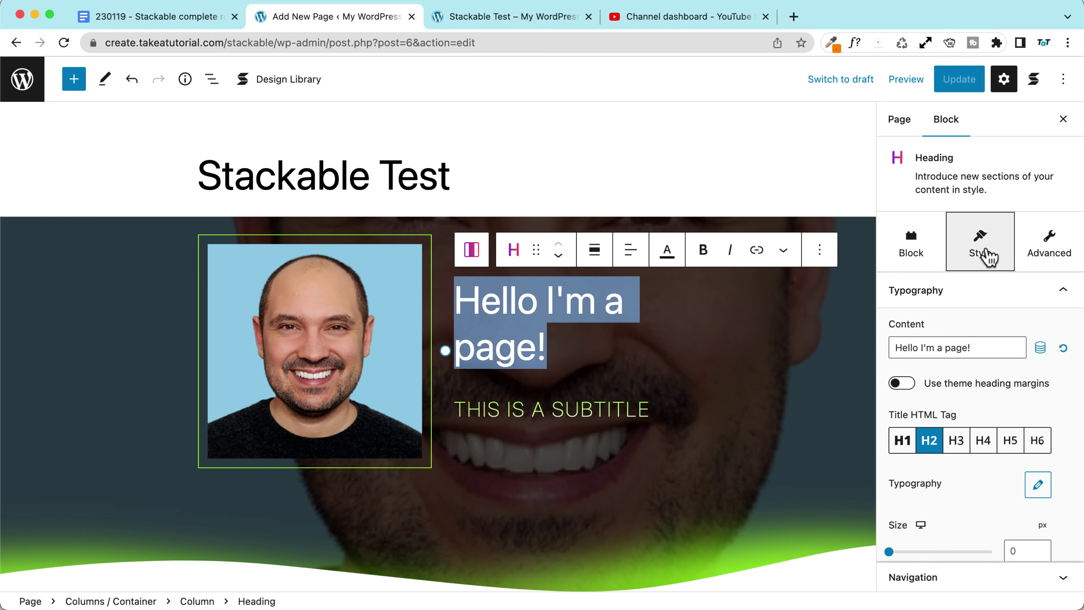
Set the heading's hover text color to Primary (9DFF20) and switch its settings back to the normal state
scroll(984, 254, "down", 1)
scroll(938, 265, "down", 1)
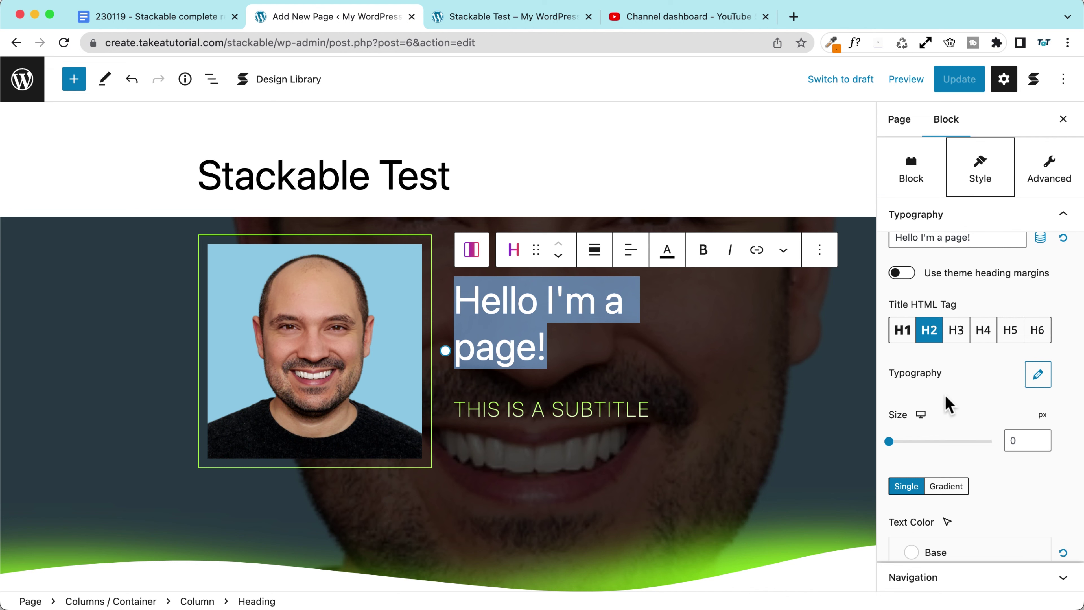
scroll(945, 395, "down", 4)
scroll(936, 389, "down", 1)
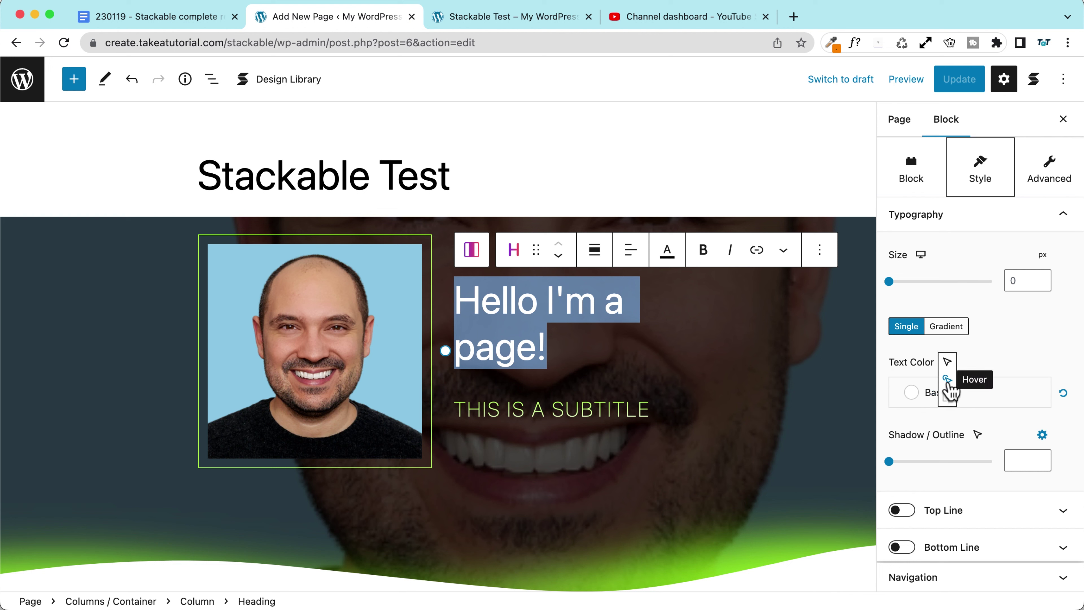
left_click(947, 380)
left_click(948, 397)
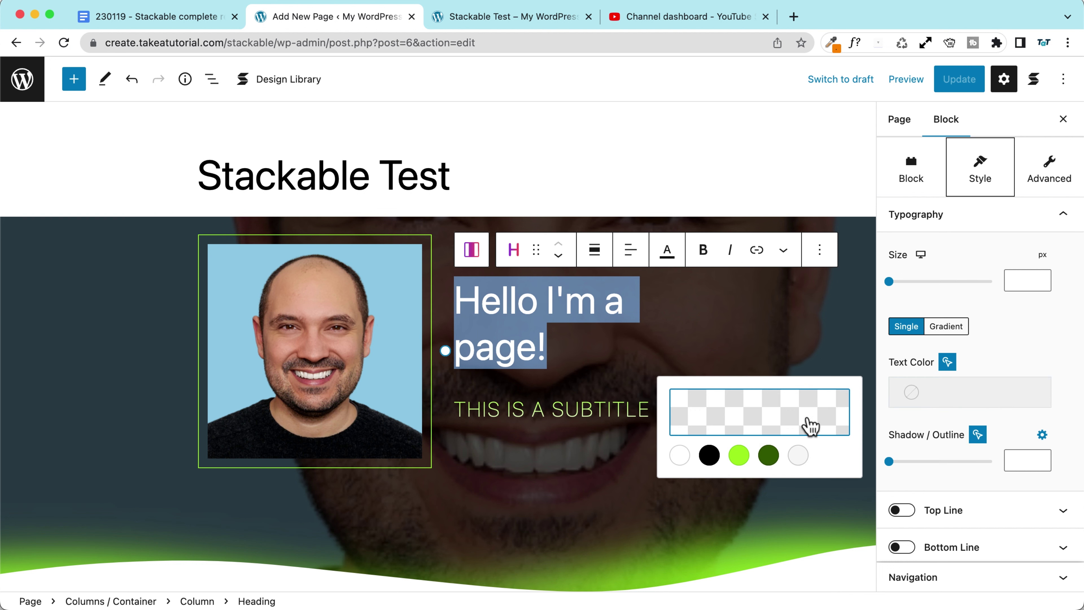
left_click(740, 455)
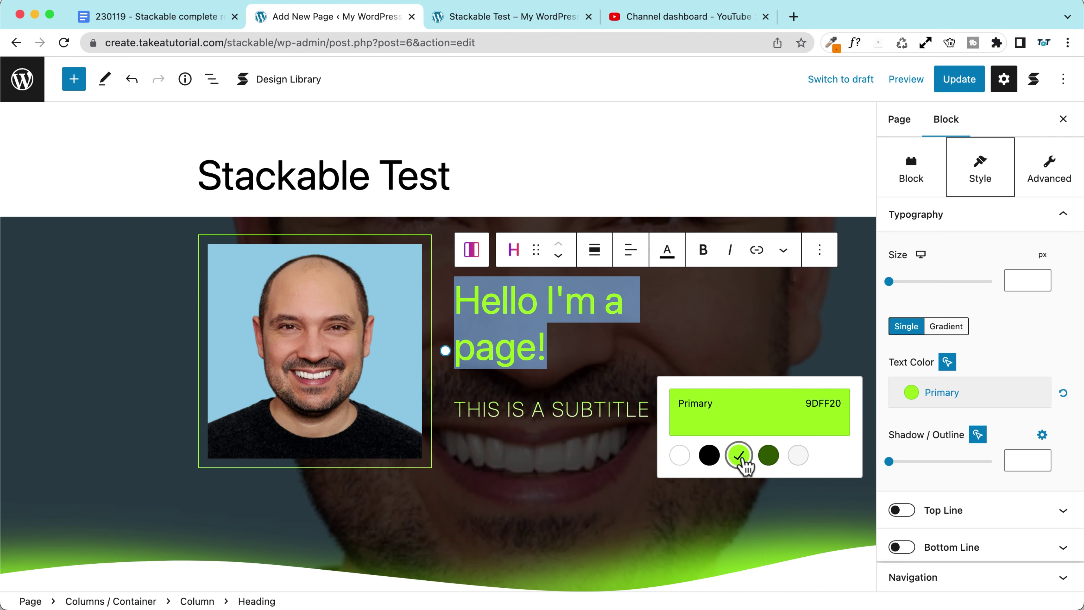
left_click(947, 362)
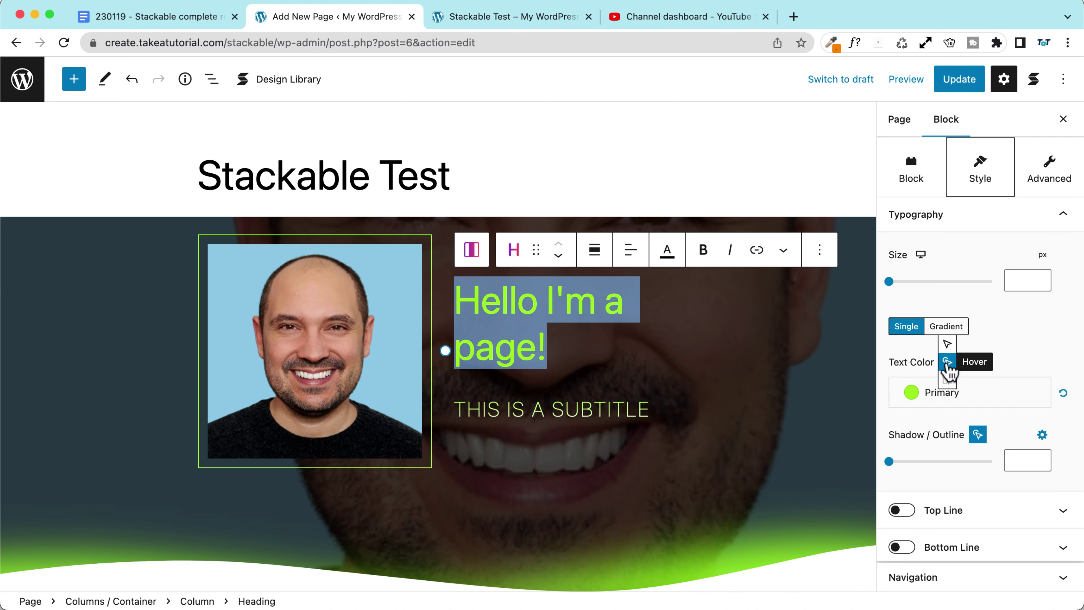
left_click(950, 344)
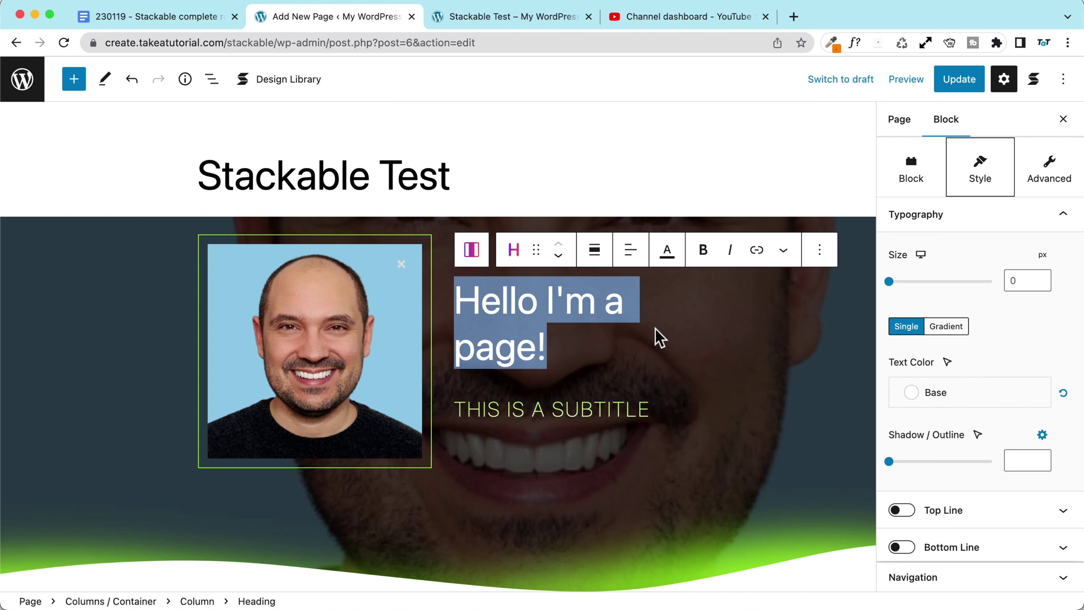
left_click(569, 342)
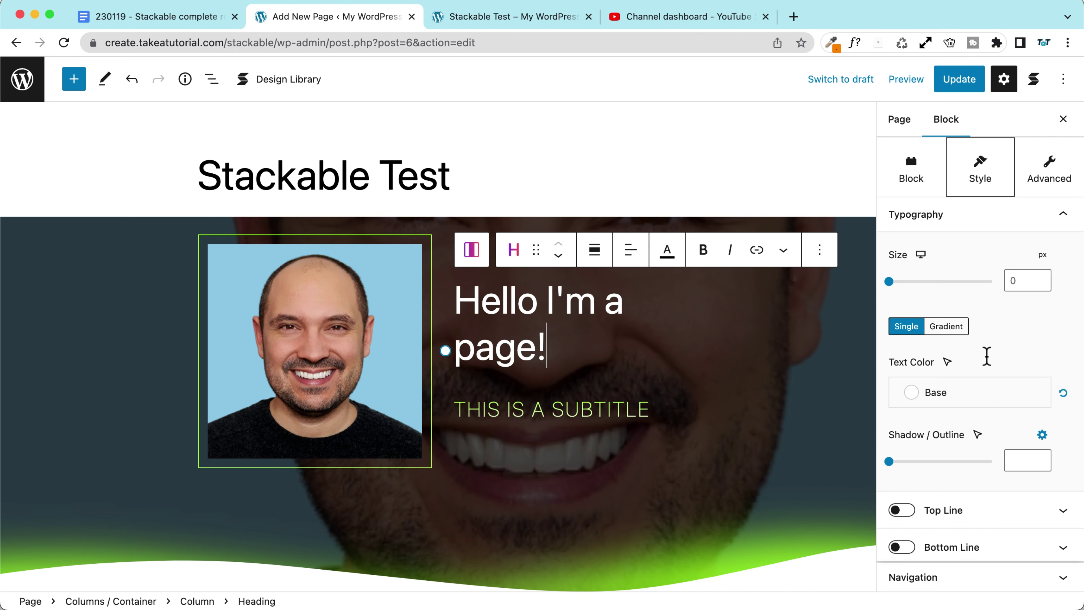
Set the heading's Shadow / Outline to 7 for the hover state
scroll(986, 358, "down", 3)
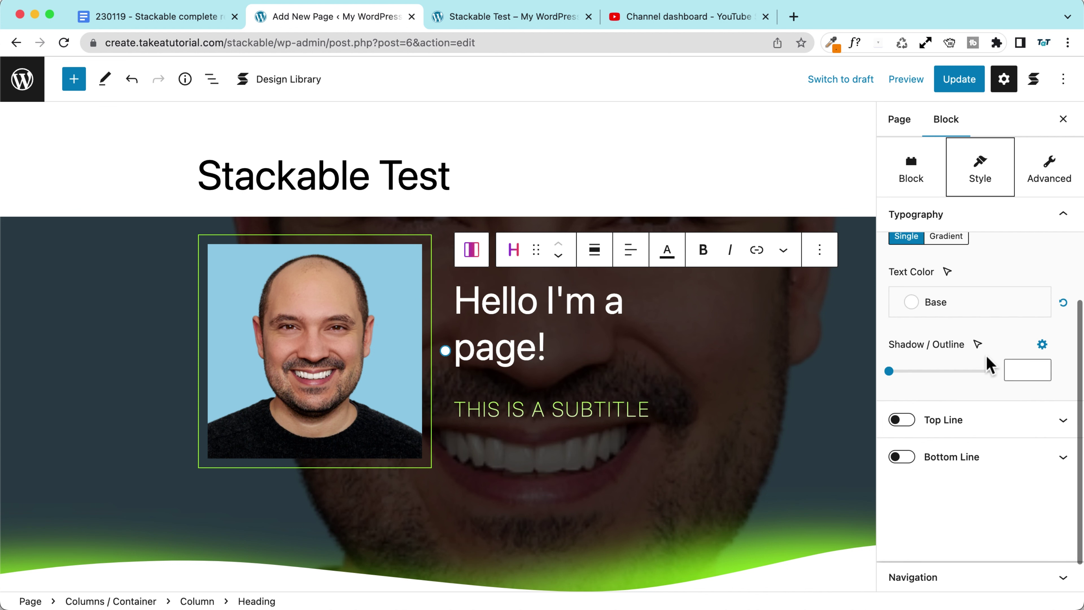
left_click(976, 341)
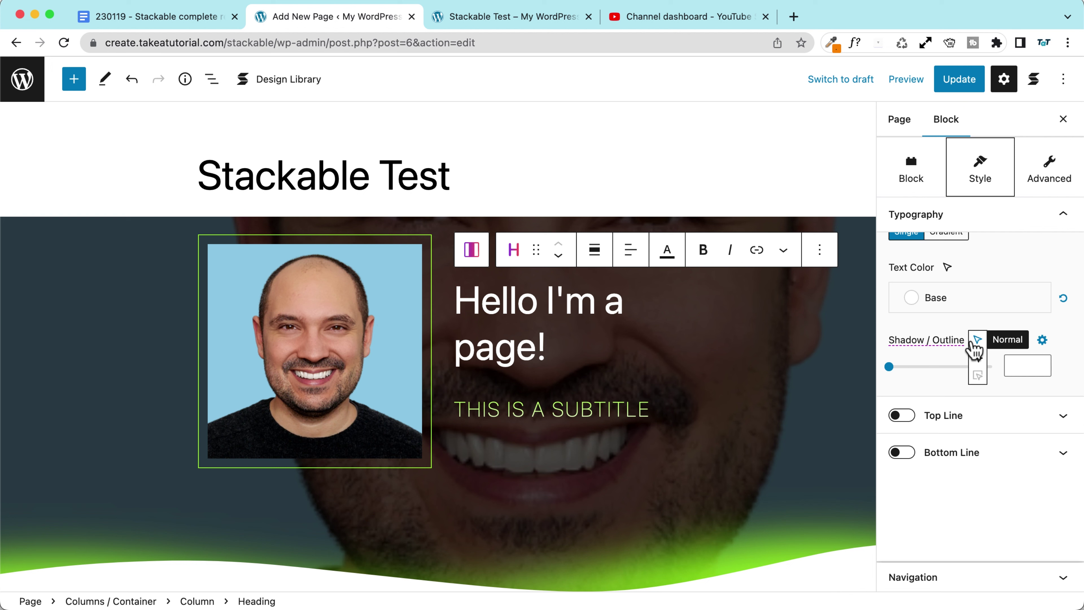
left_click(975, 363)
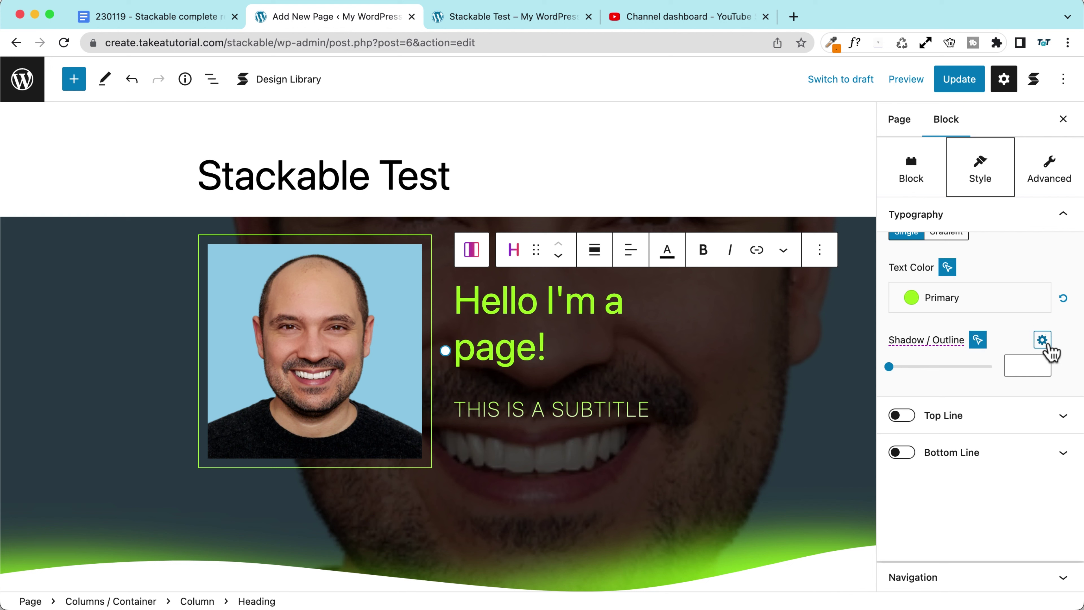
left_click_drag(889, 367, 956, 371)
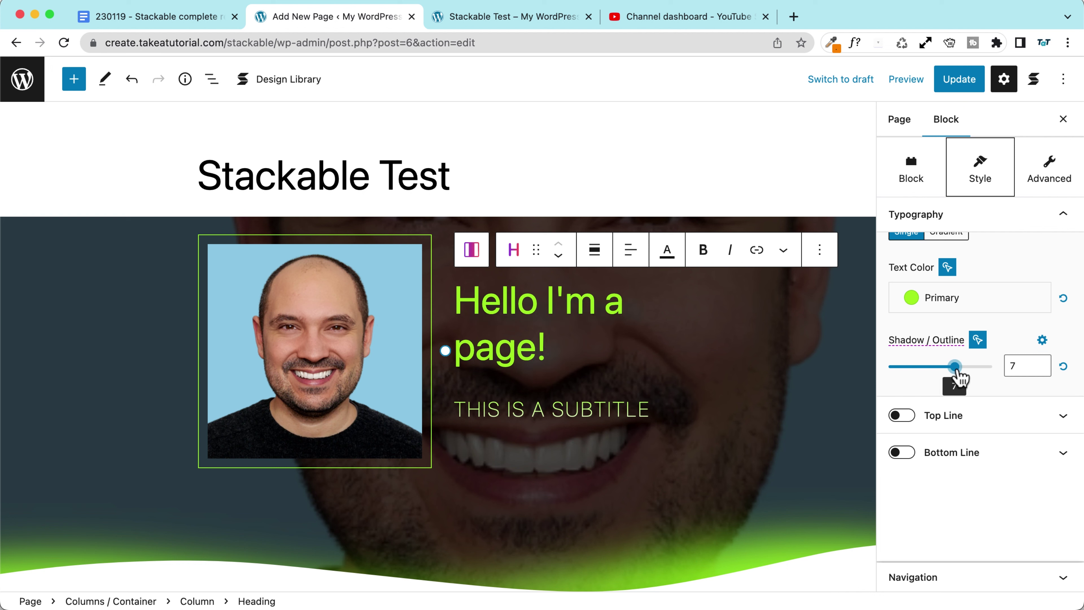
Change the heading's hover shadow color to the light gray palette color, rgba(246, 246, 246, 0.3), in the advanced shadow options
left_click(1041, 340)
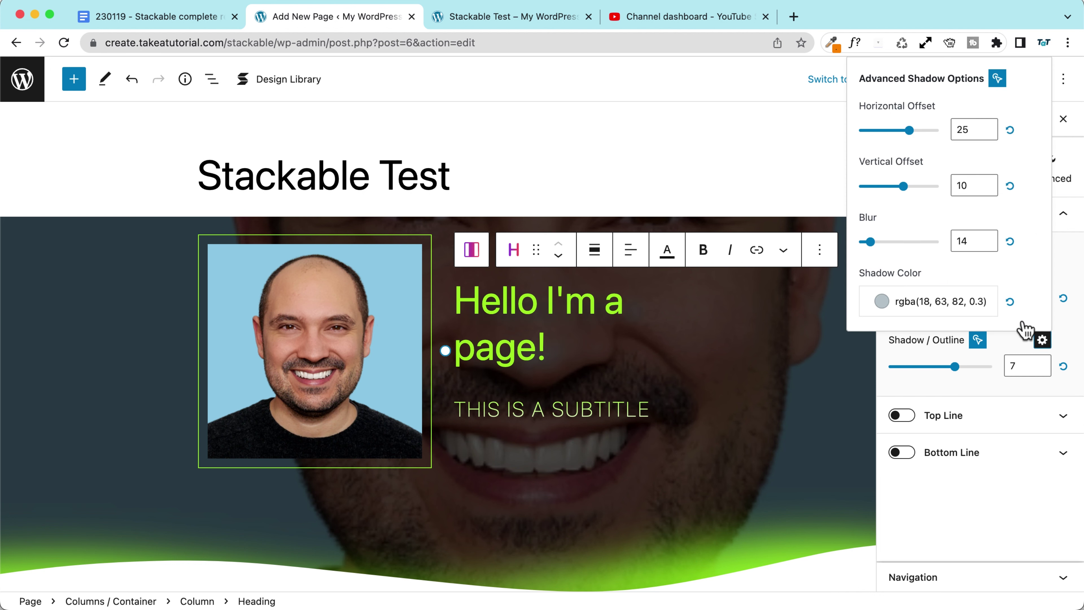
left_click(913, 302)
left_click(679, 364)
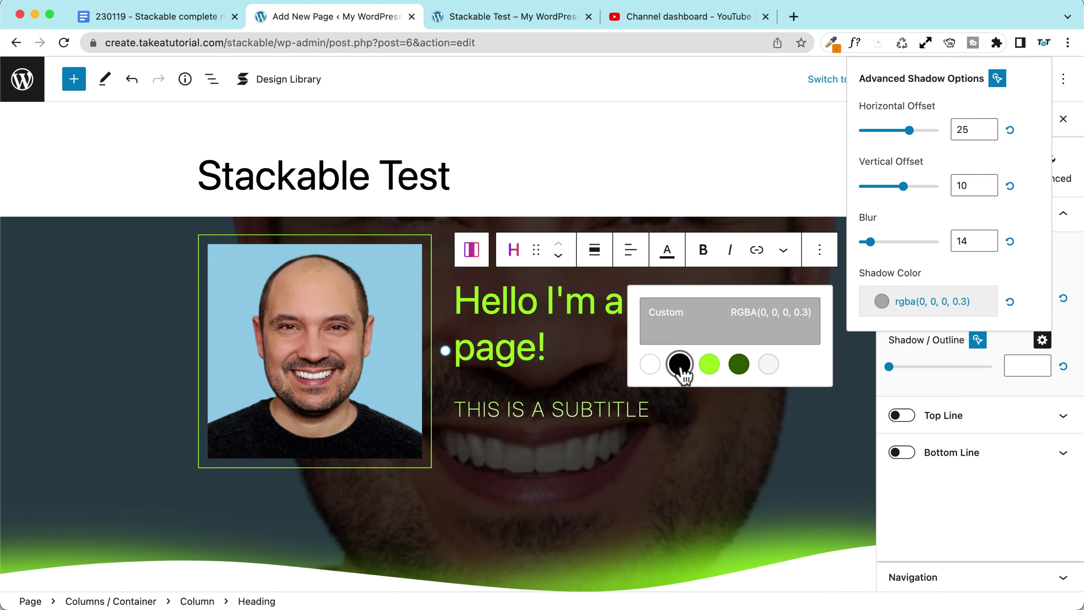
left_click(741, 366)
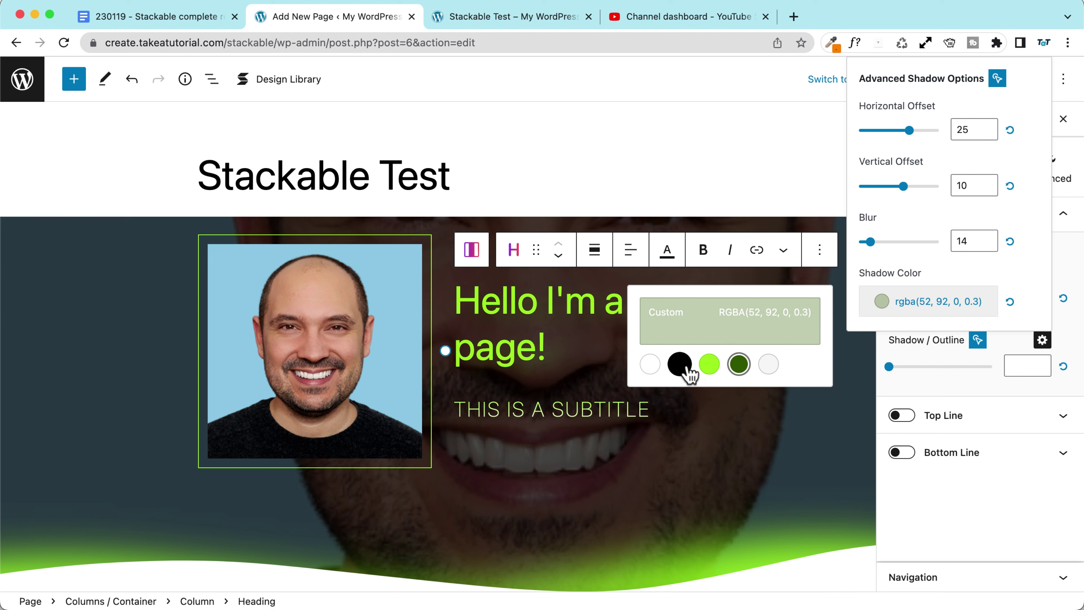
left_click(769, 366)
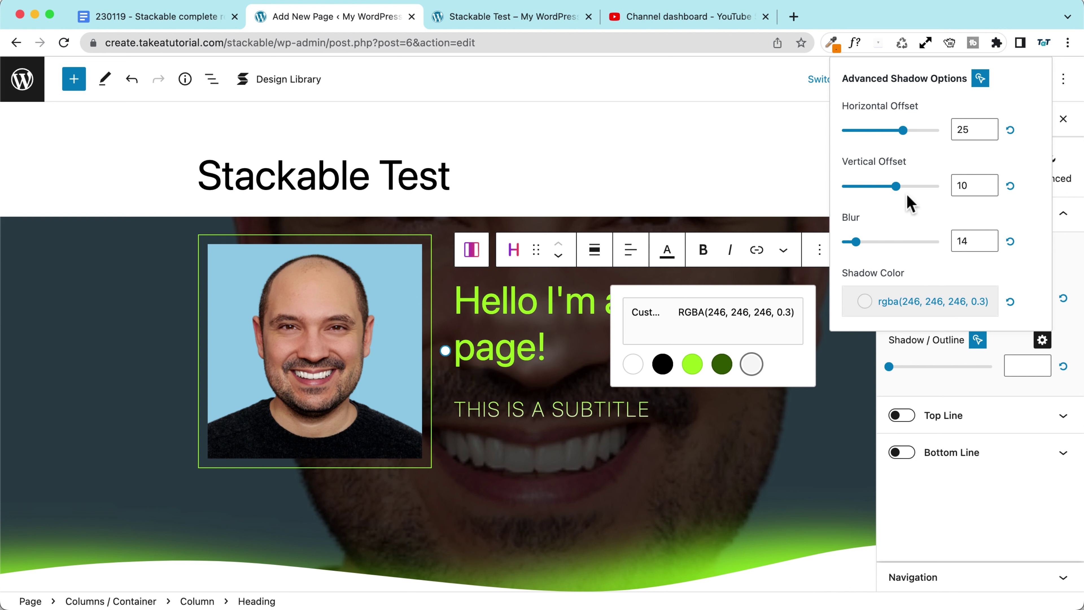
Sharpen the heading's hover shadow with a blur of 5 and a shadow opacity of 0.9
left_click_drag(856, 243, 847, 244)
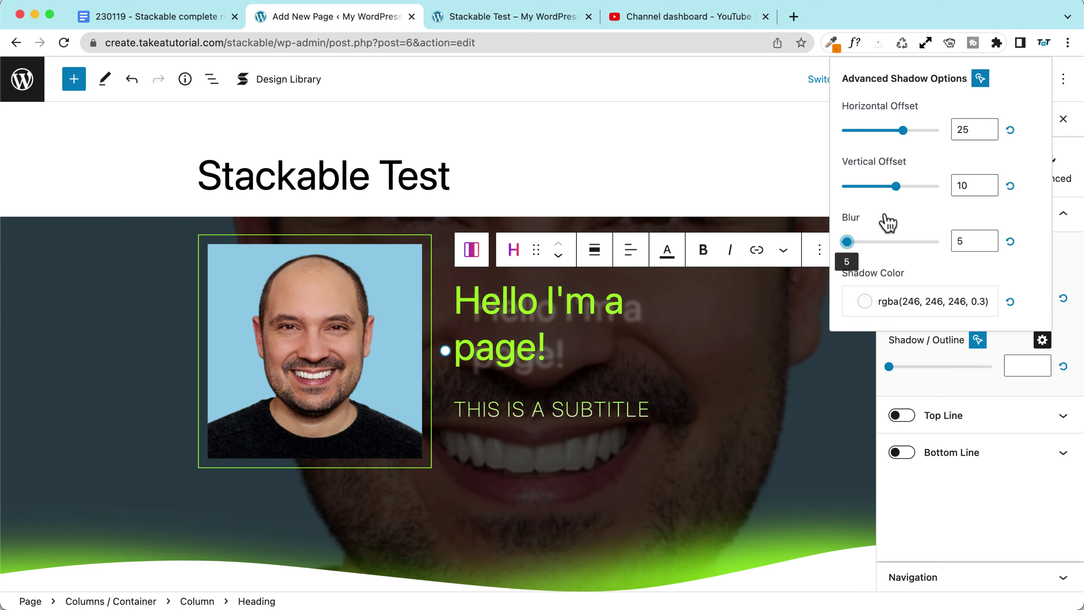
scroll(888, 291, "down", 3)
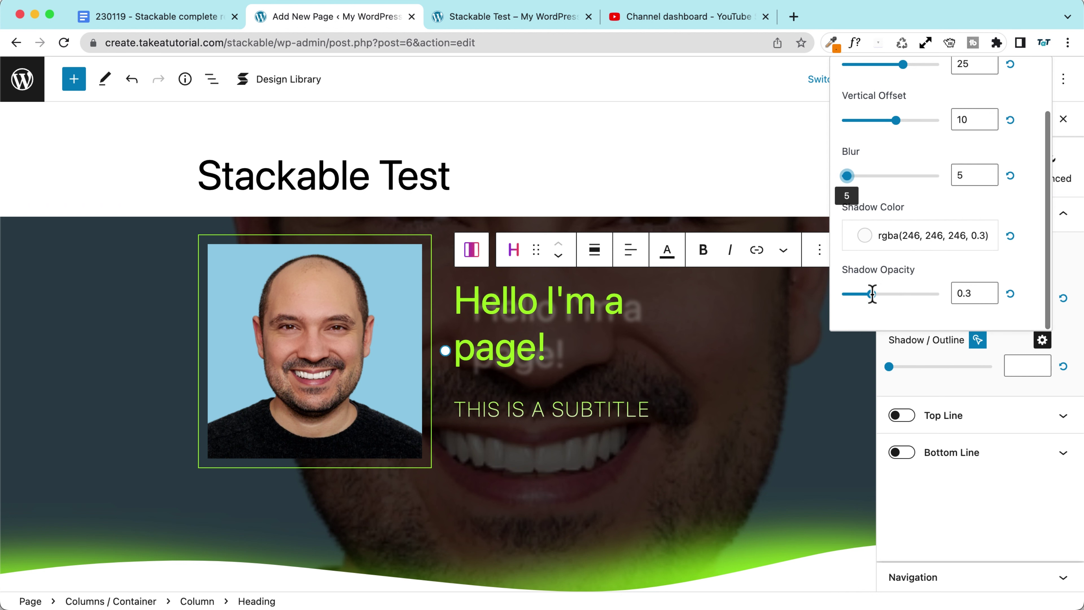
left_click_drag(871, 293, 933, 296)
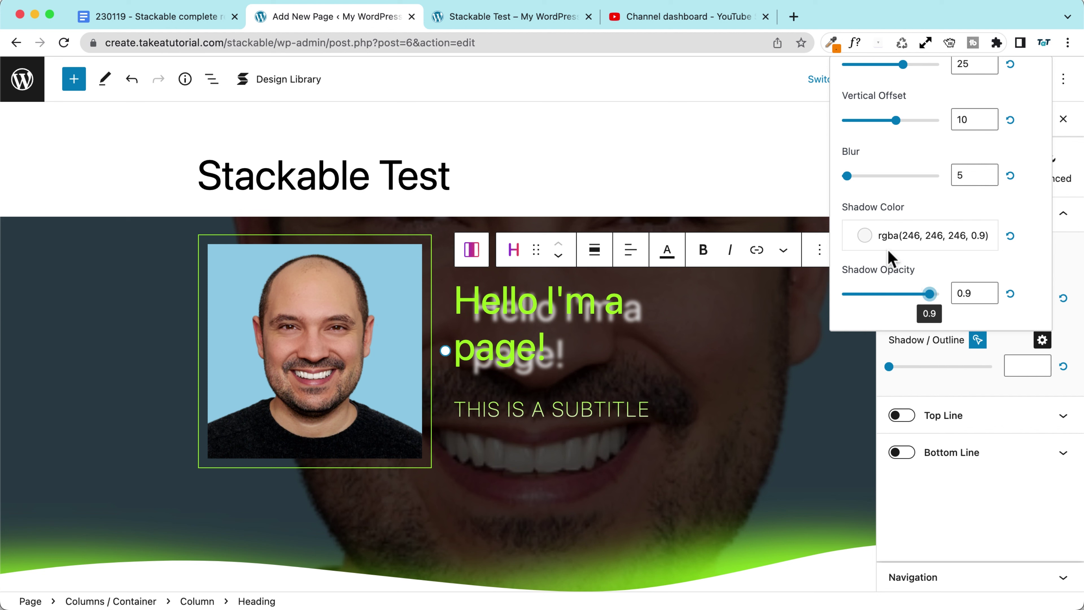
Set the heading's hover text shadow to a vertical offset of 4 and a horizontal offset of 5
scroll(890, 250, "up", 3)
mouse_move(896, 186)
left_mouse_down()
mouse_move(859, 186)
mouse_move(877, 186)
left_mouse_up()
double_click(972, 185)
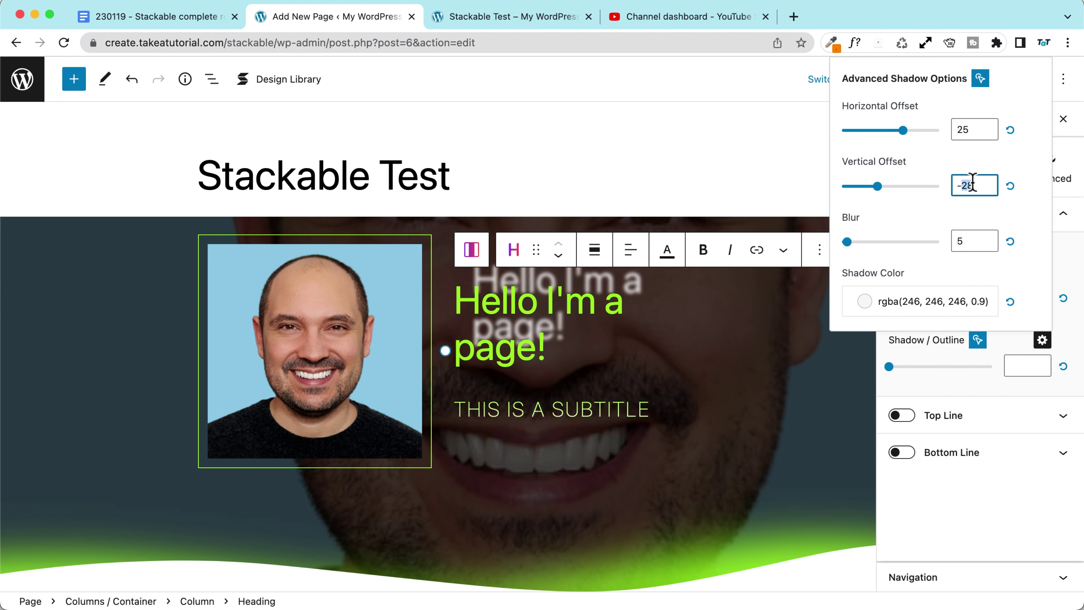
type("4")
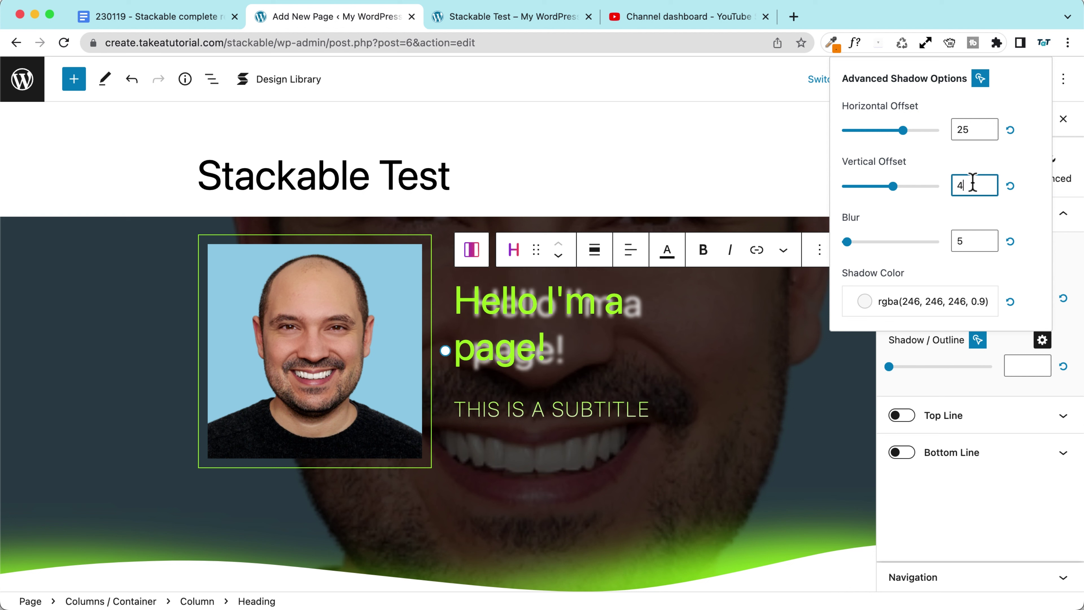
left_click(965, 129)
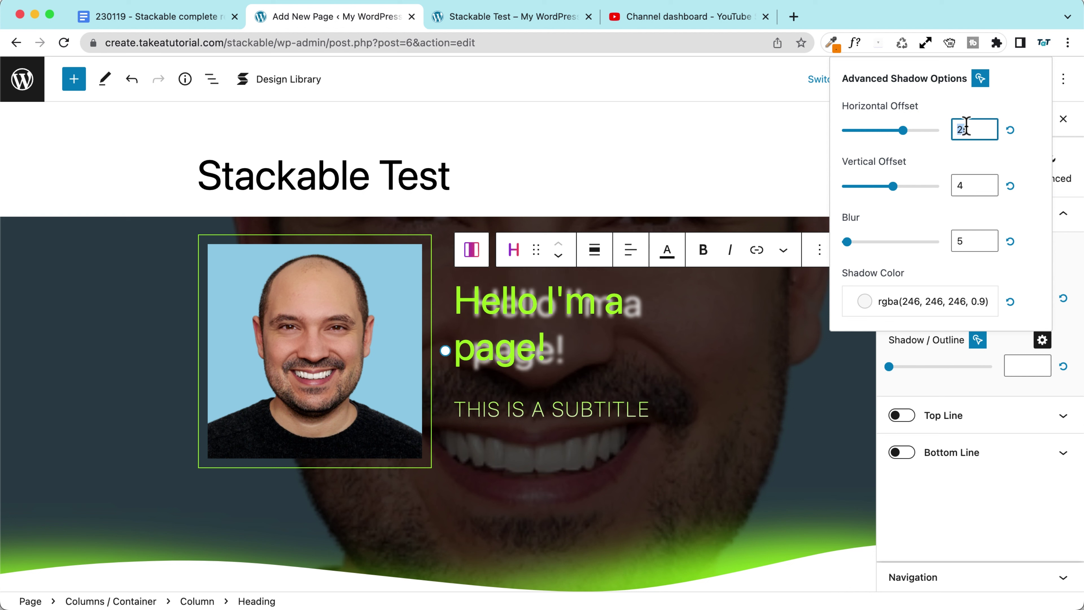
type("5")
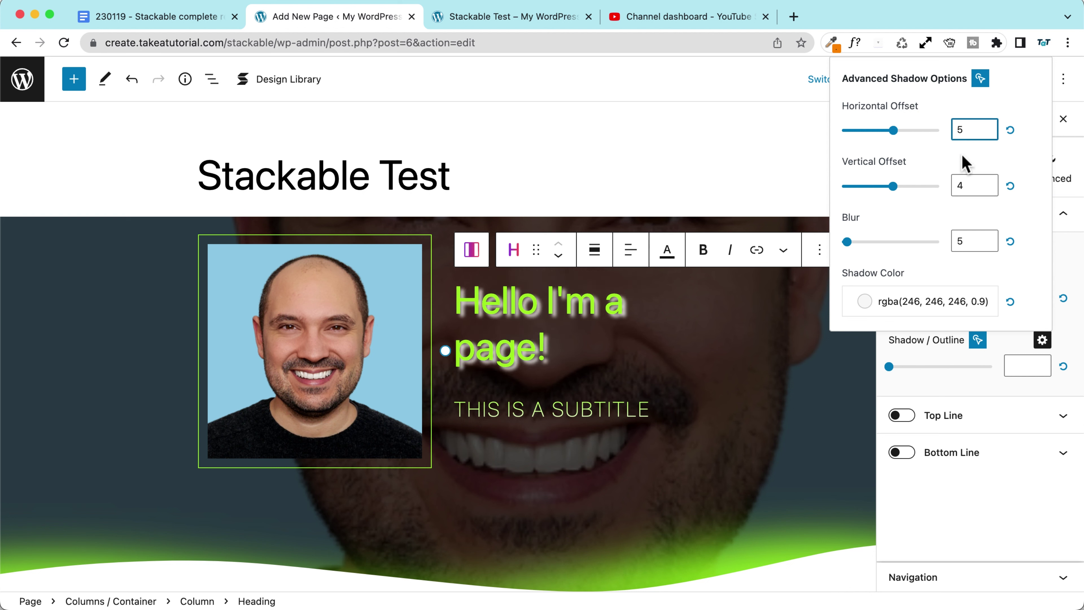
Set the heading's hover shadow blur to 10 and return the shadow settings to the Normal state
scroll(927, 177, "down", 3)
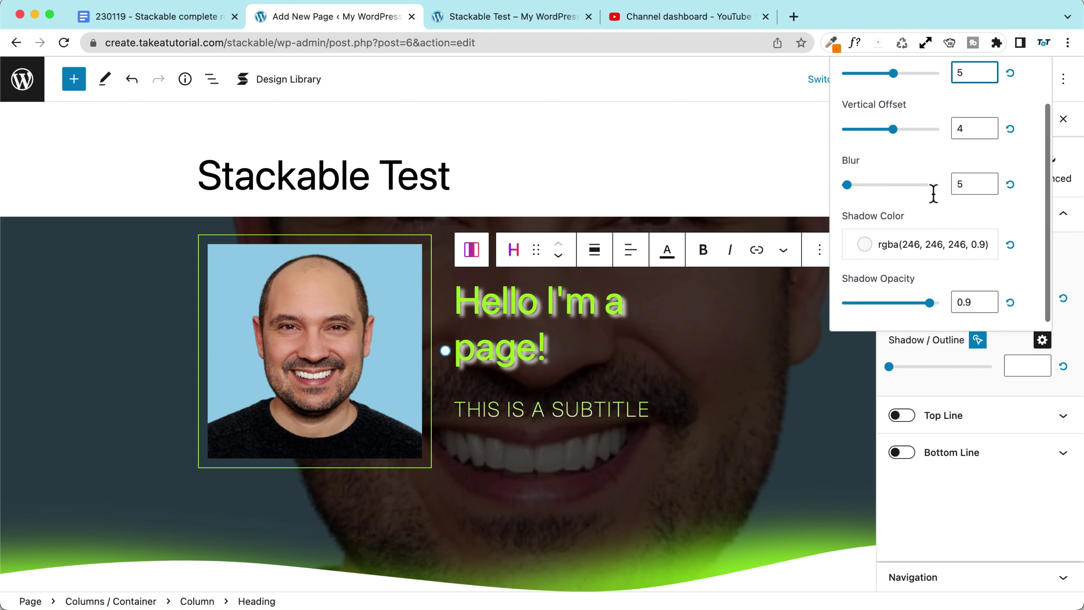
left_click(973, 174)
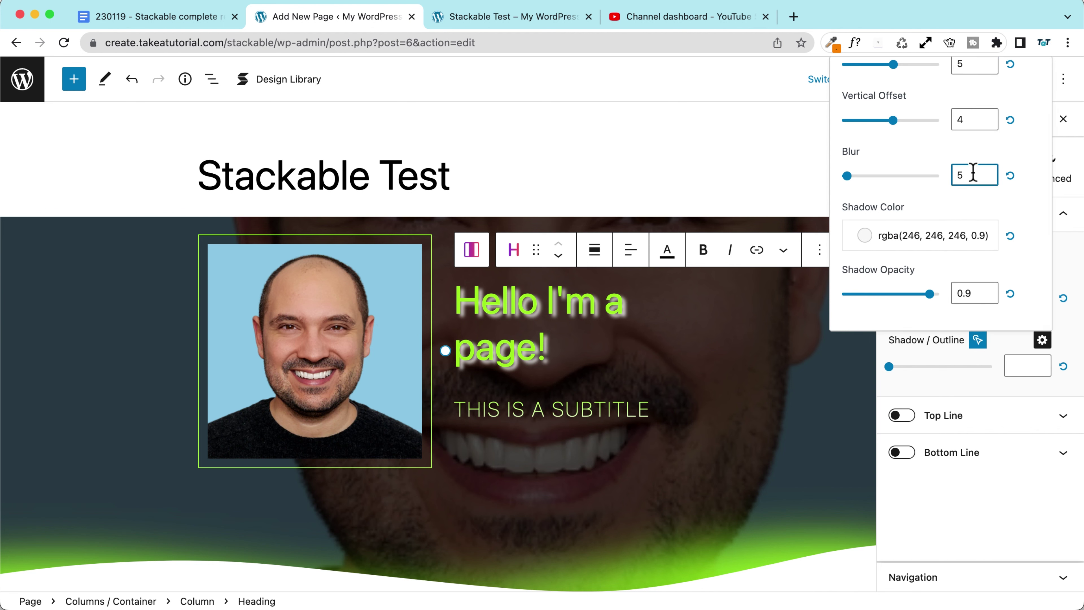
key("BackSpace")
type("9")
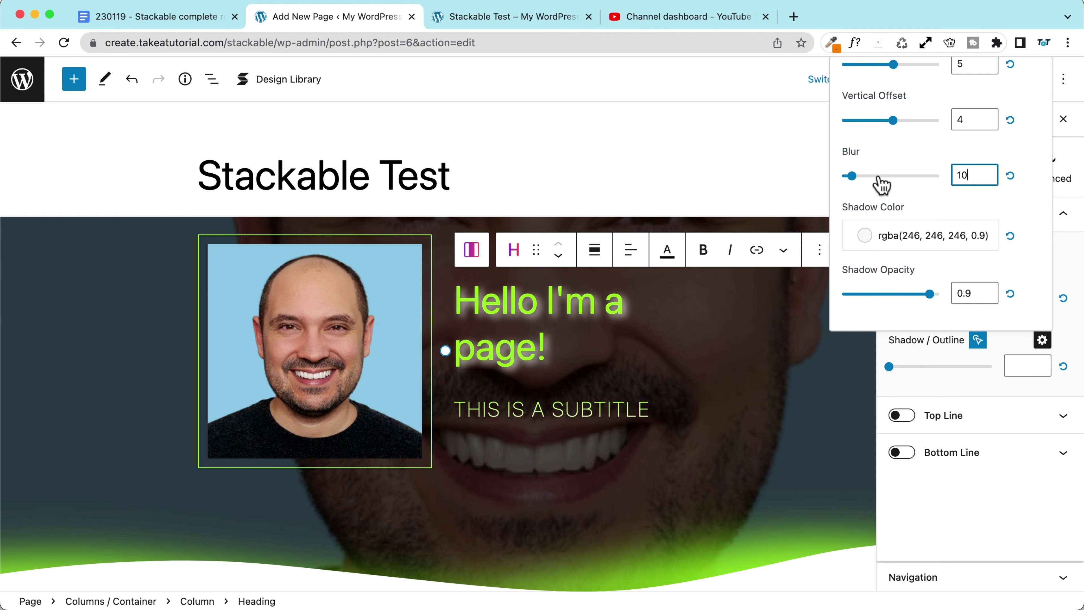
left_click(977, 340)
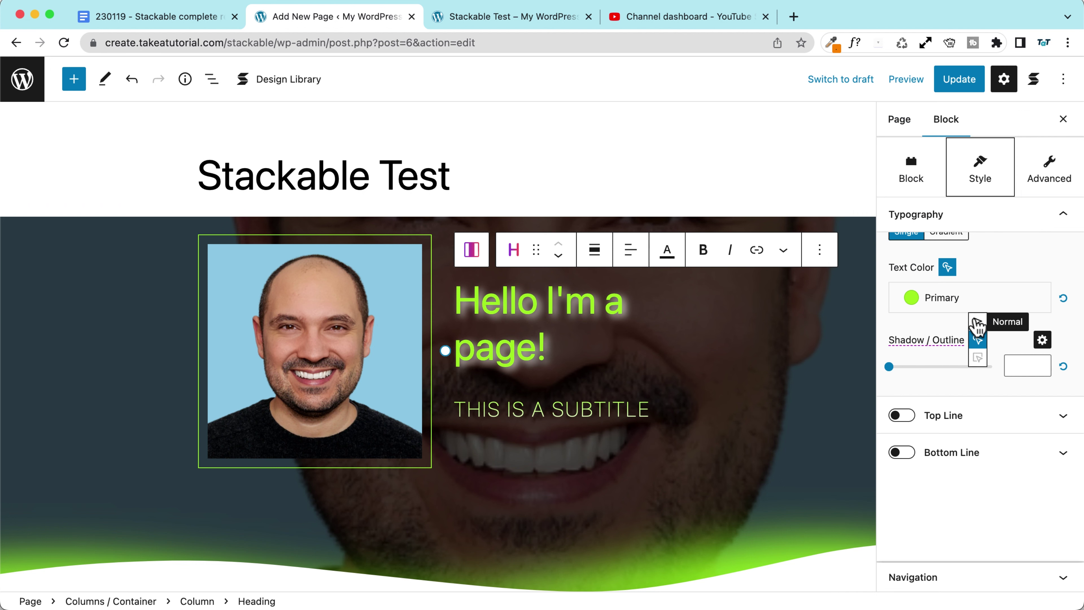
left_click(977, 340)
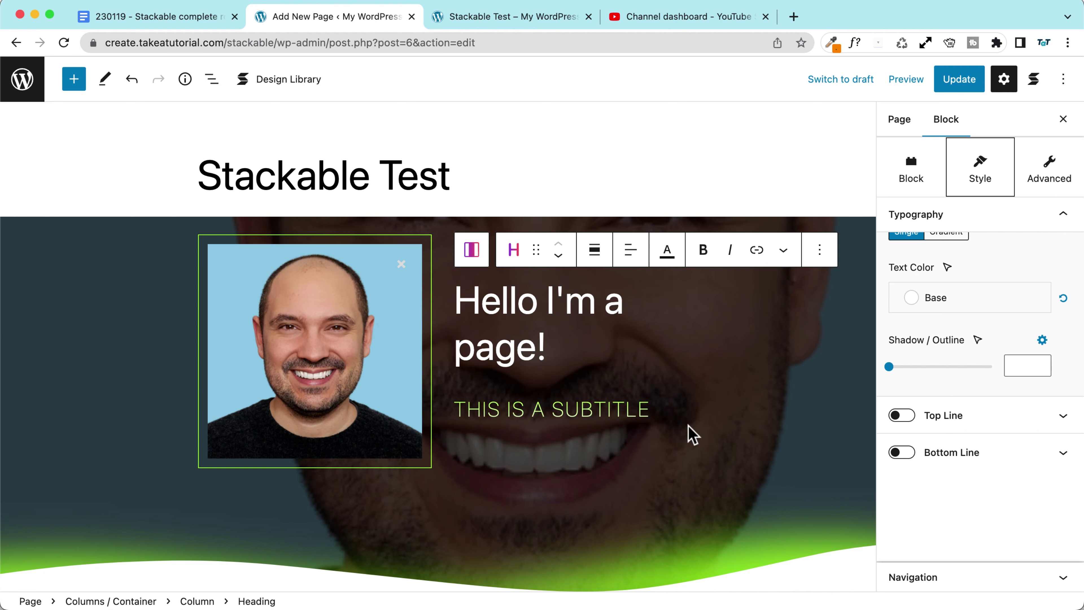
Insert a Button block below the subtitle and label it "Hello there"
left_click(585, 452)
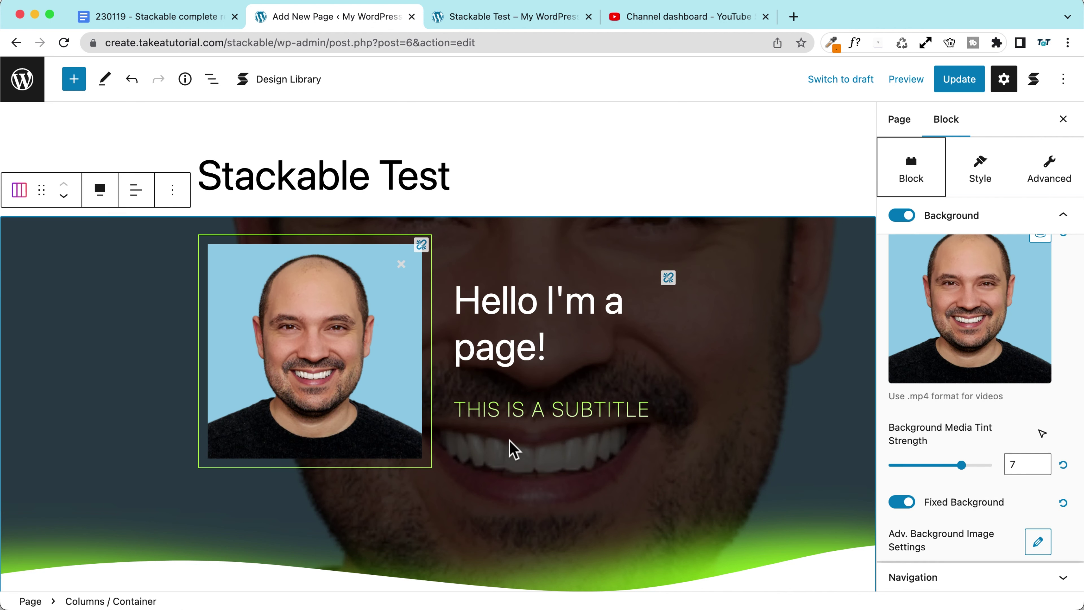
left_click(663, 409)
key("Return")
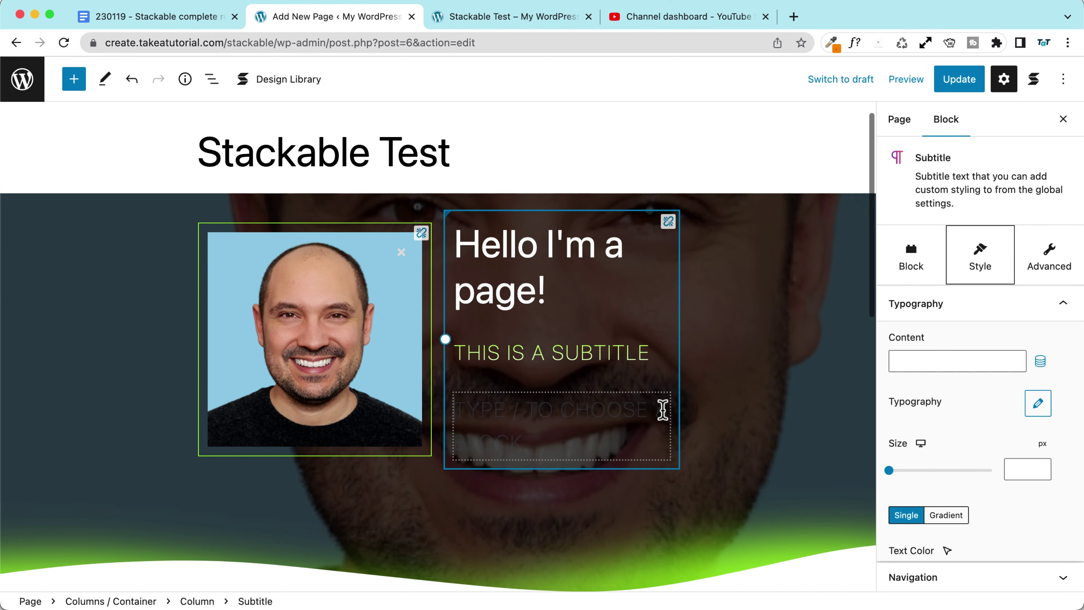
type("/cta")
key("BackSpace")
key("BackSpace")
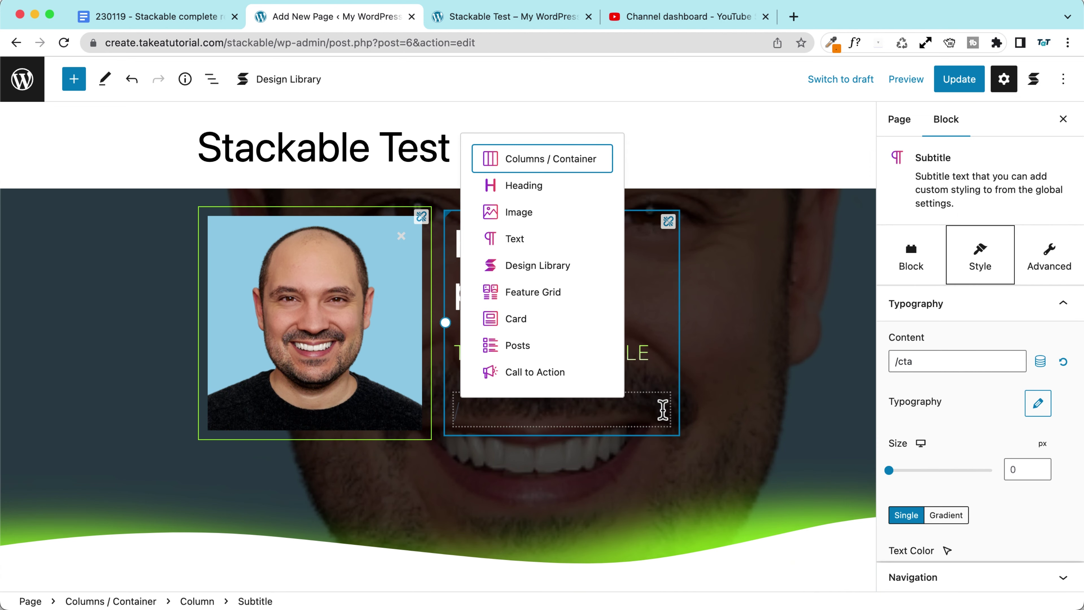
key("BackSpace")
type("but")
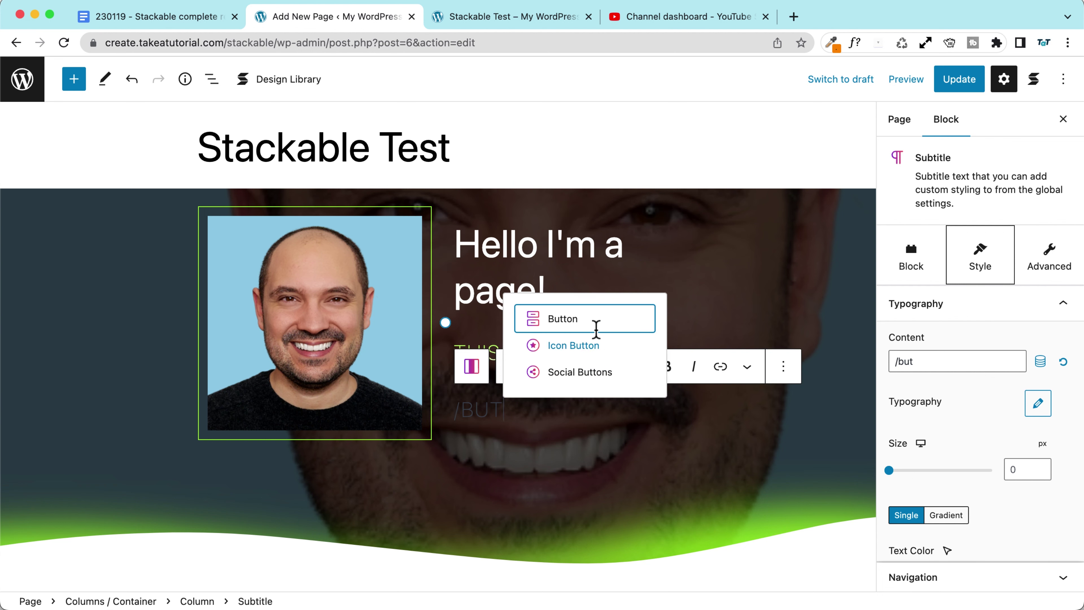
left_click(583, 327)
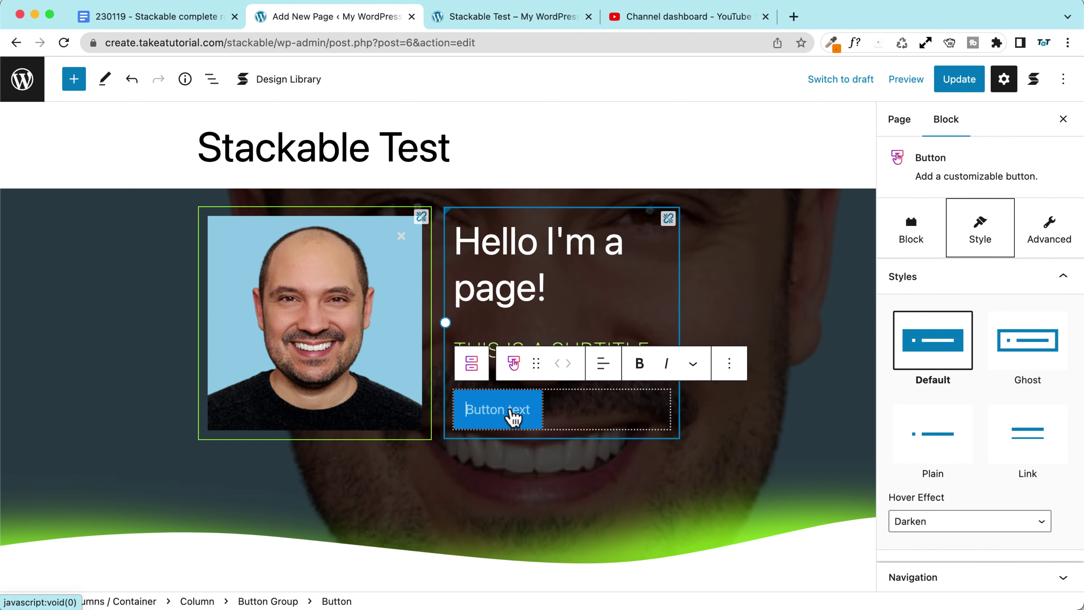
type("Hello there")
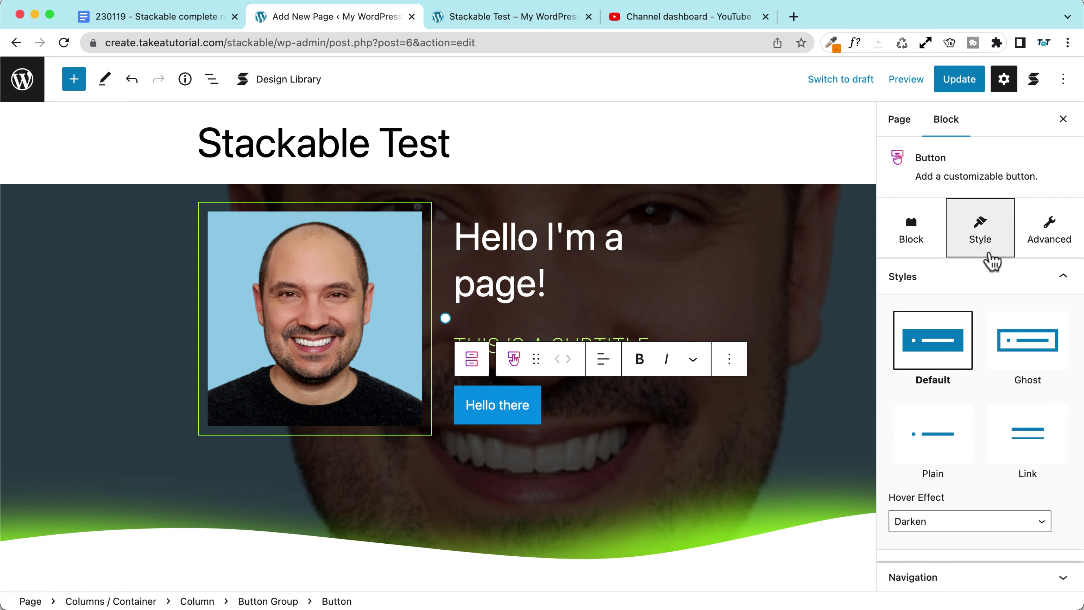
Set the button's normal color to Primary and its text color to Contrast
scroll(956, 295, "down", 6)
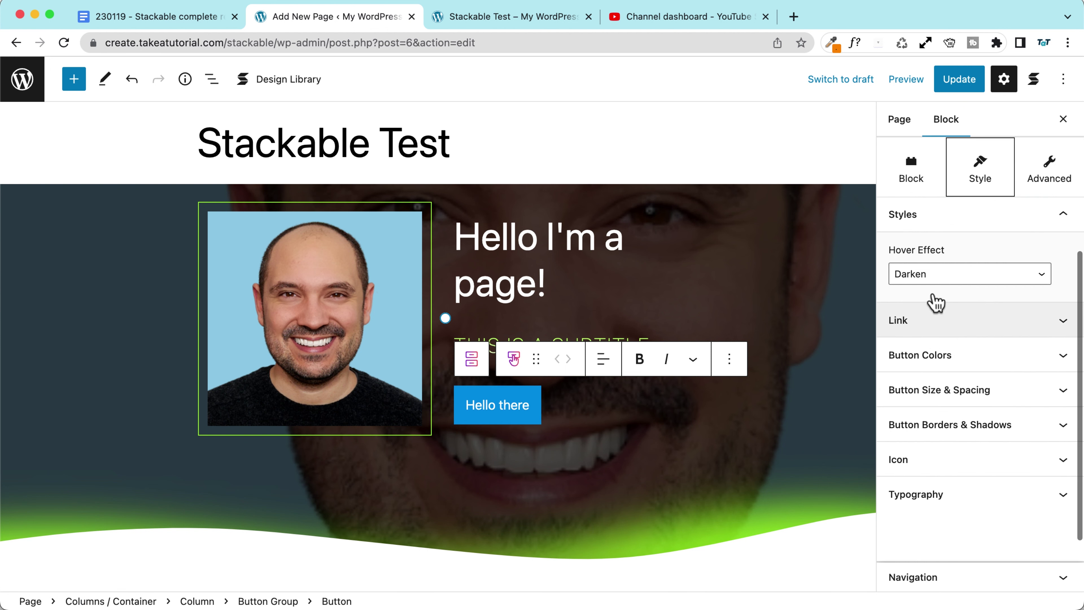
left_click(938, 363)
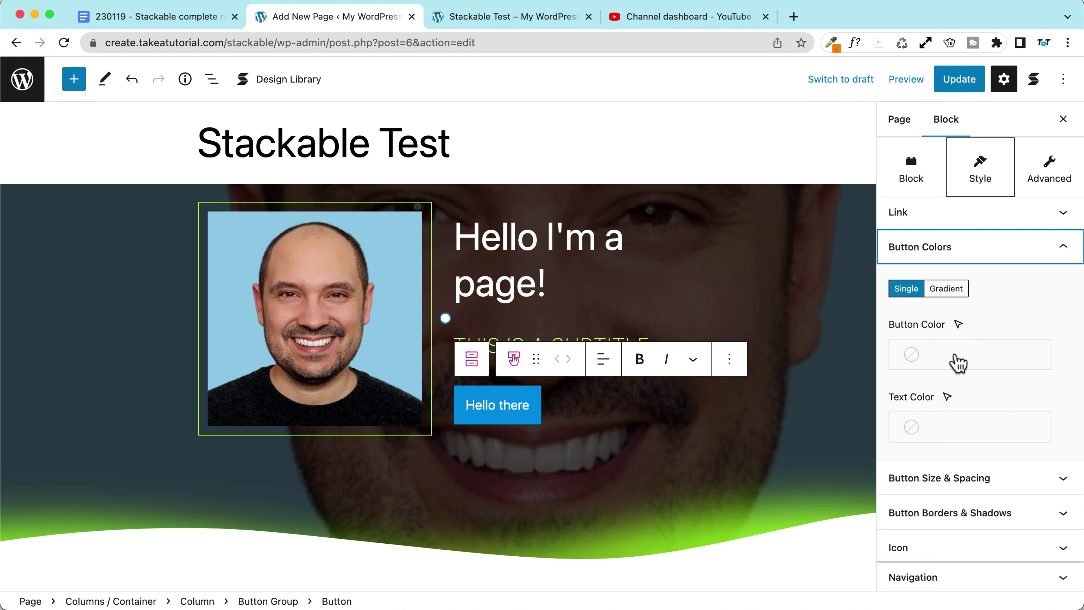
left_click(948, 364)
left_click(739, 418)
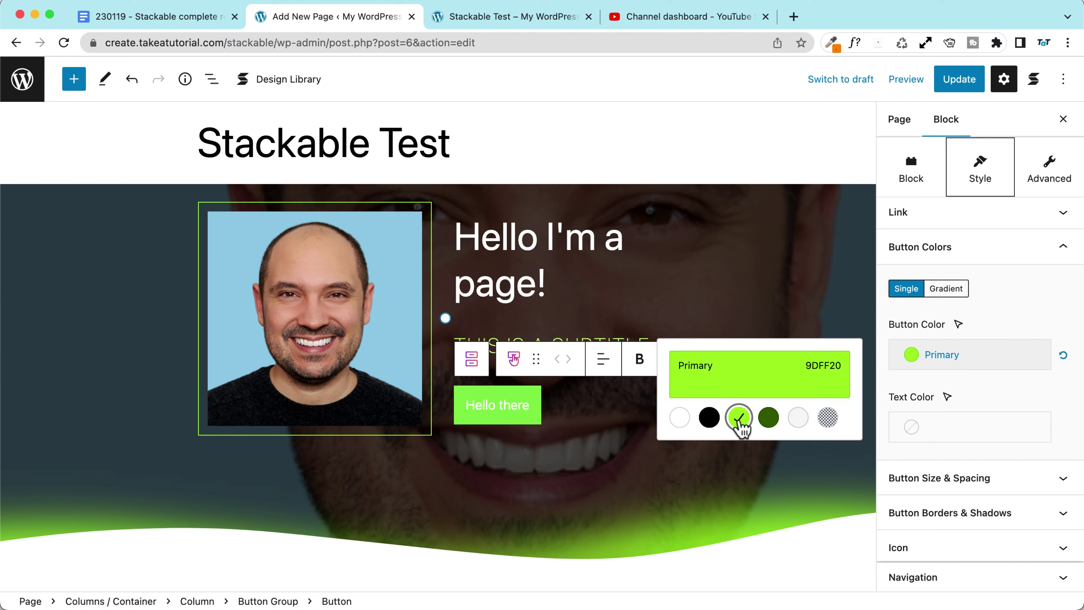
left_click(960, 427)
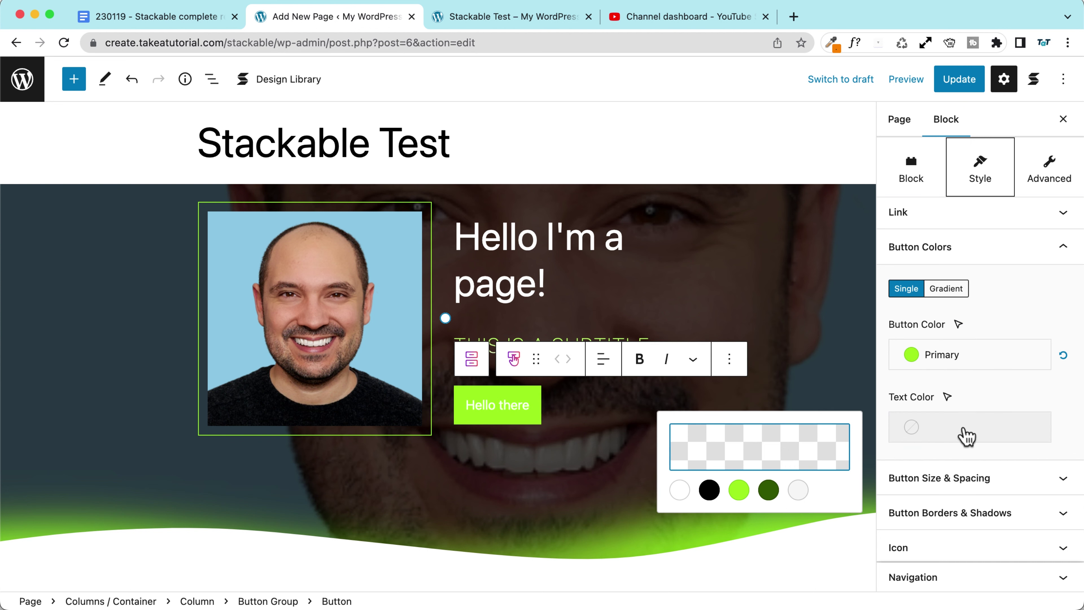
left_click(703, 495)
Set the button's hover-state color to Contrast and its hover text color to Primary
left_click(959, 324)
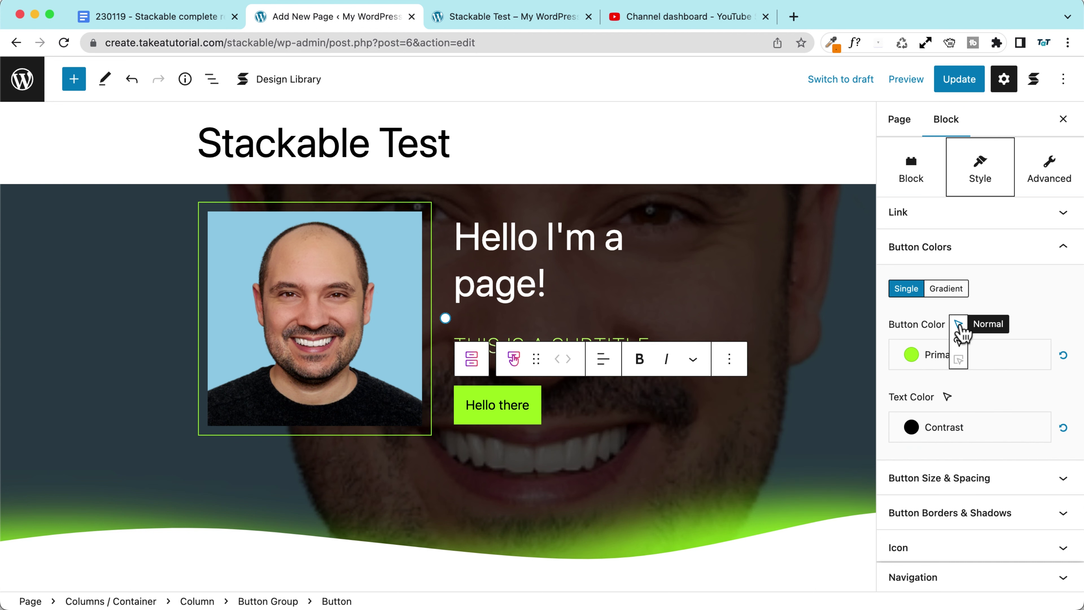
left_click(958, 342)
left_click(983, 367)
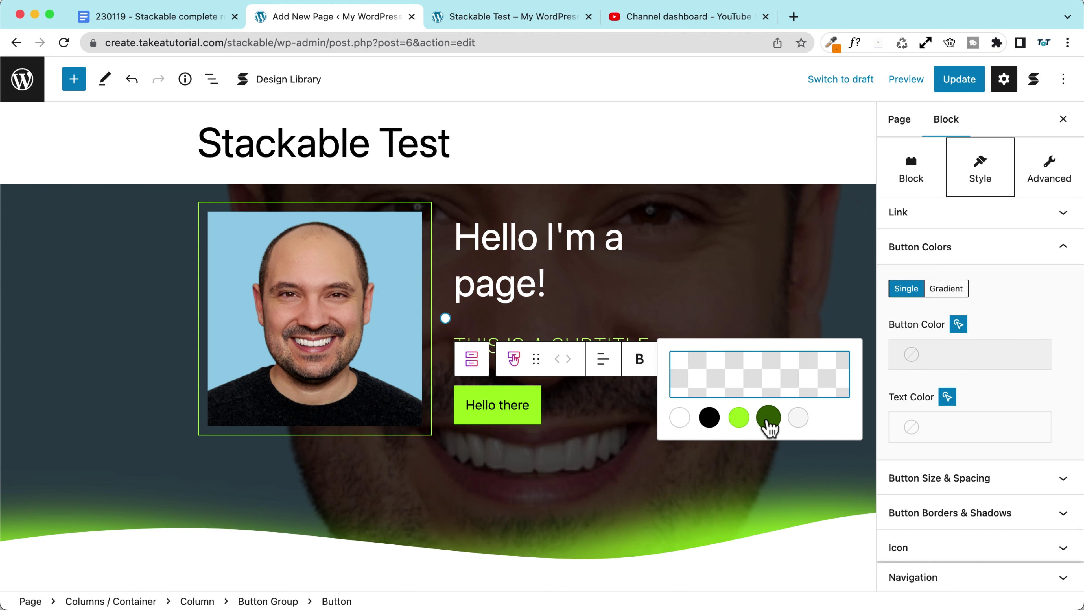
left_click(708, 421)
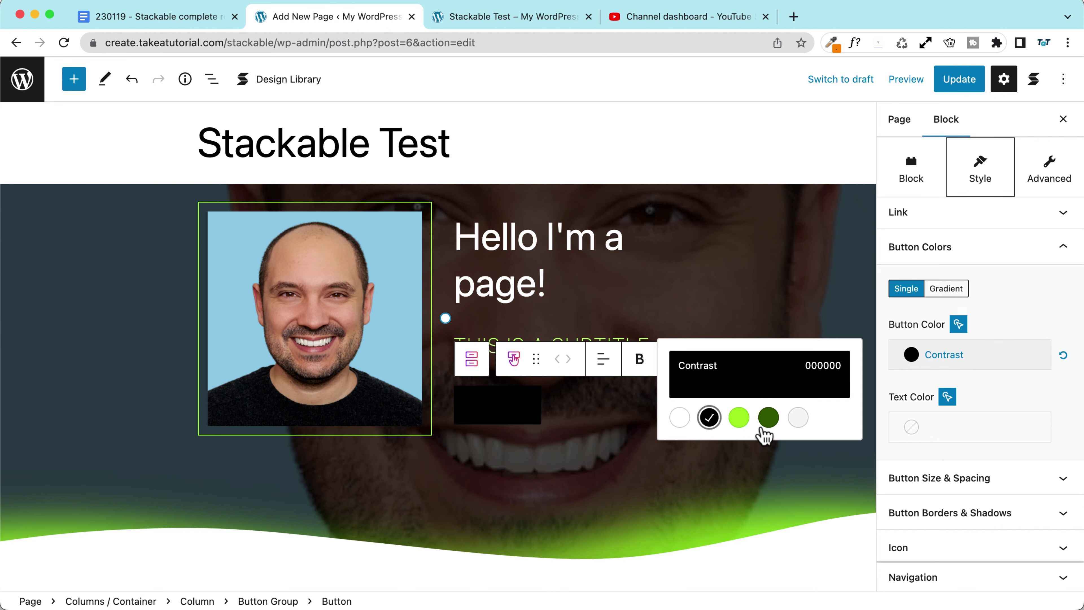
left_click(952, 429)
left_click(738, 489)
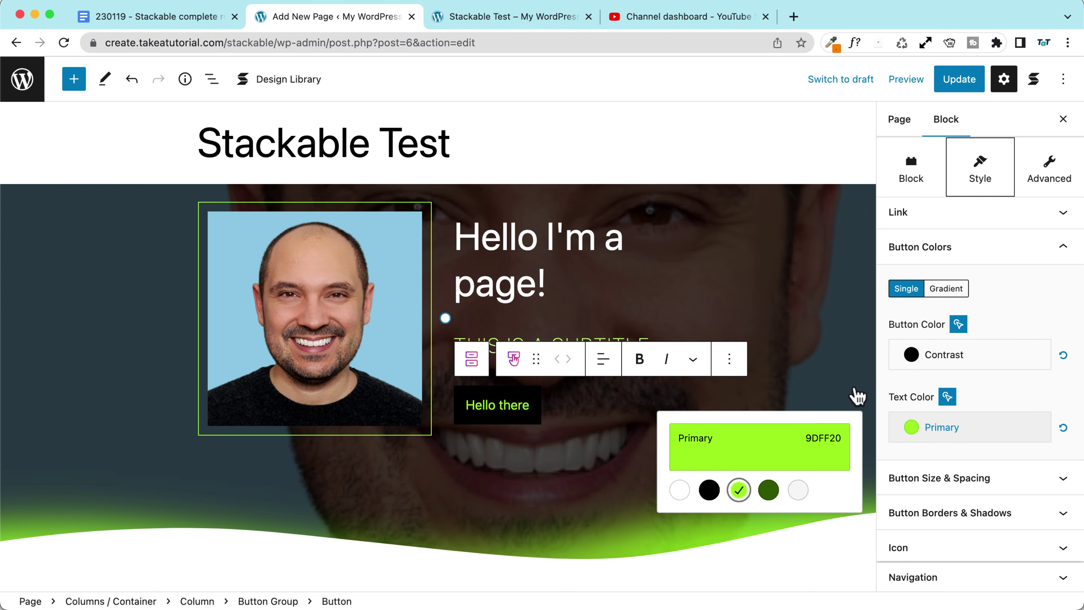
Give the button a hover shadow with horizontal and vertical offsets of -5, a blur of 5 and the Primary color
scroll(977, 399, "down", 3)
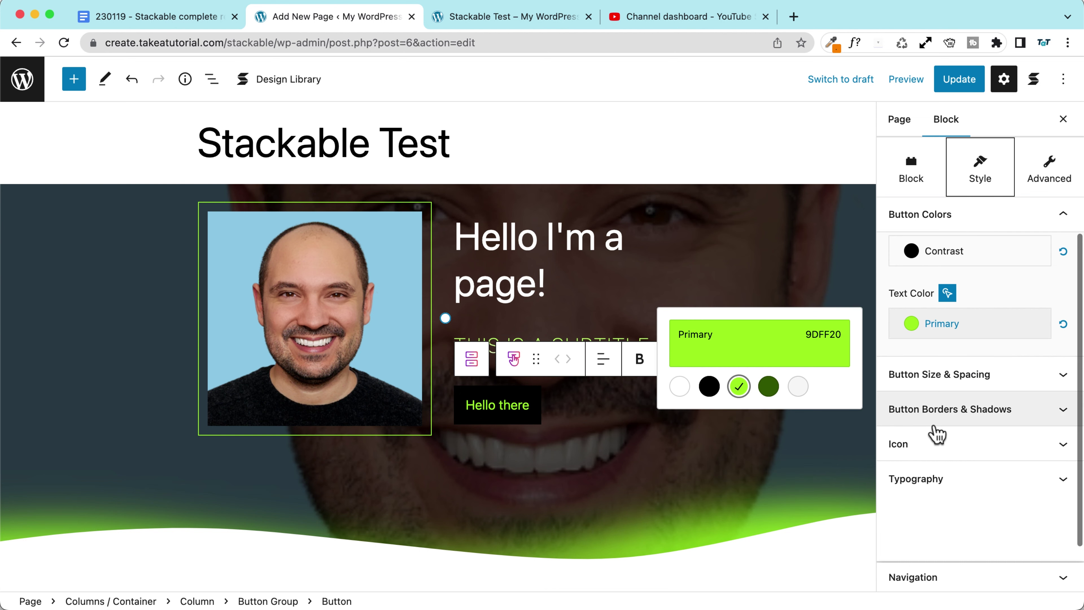
left_click(952, 416)
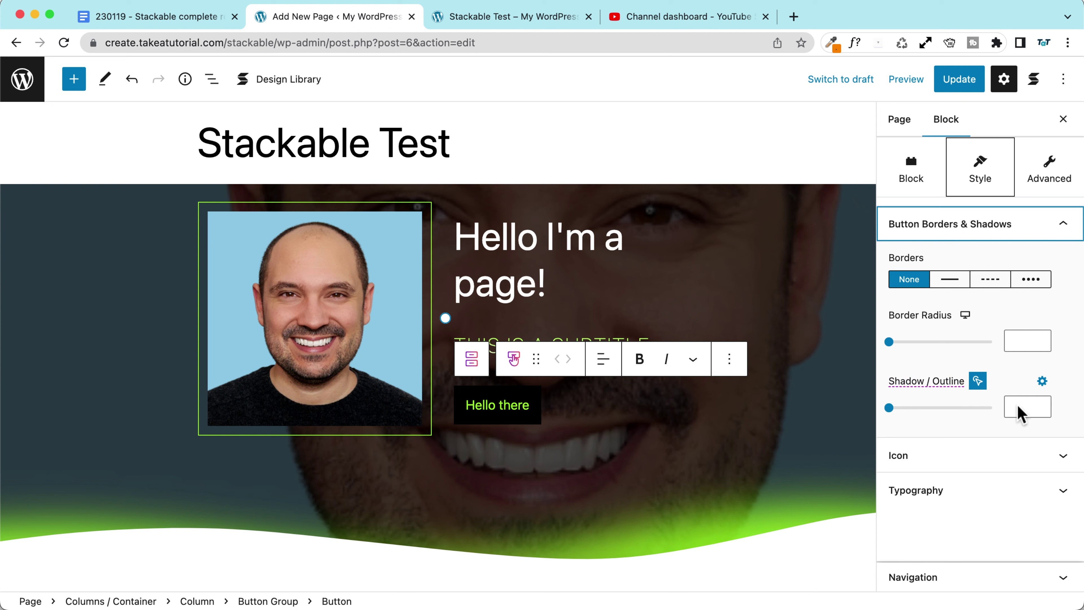
left_click(1042, 381)
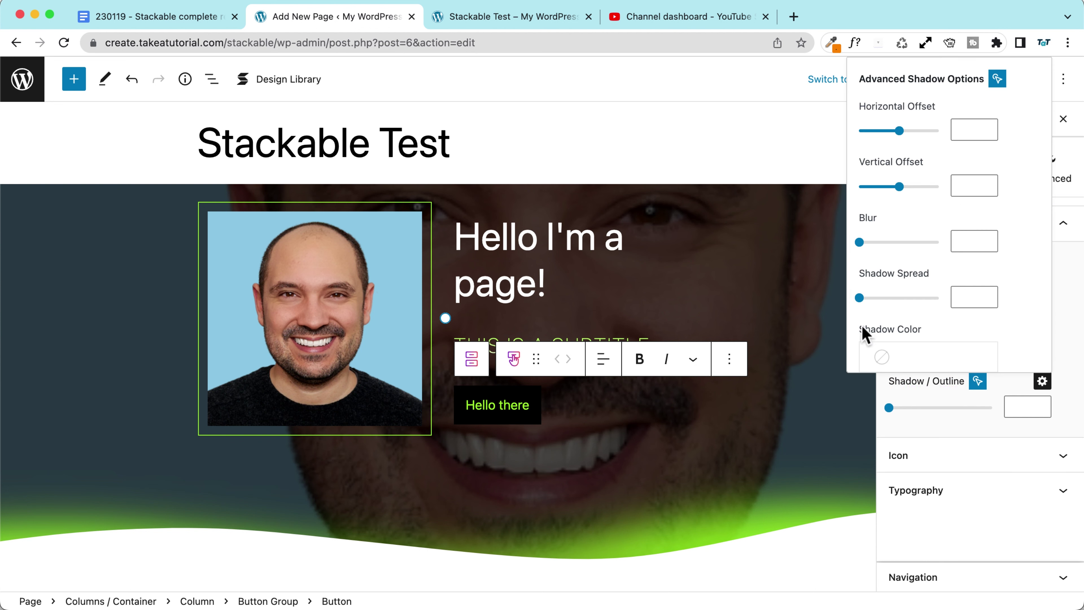
left_click(987, 188)
type("-5")
left_click(971, 136)
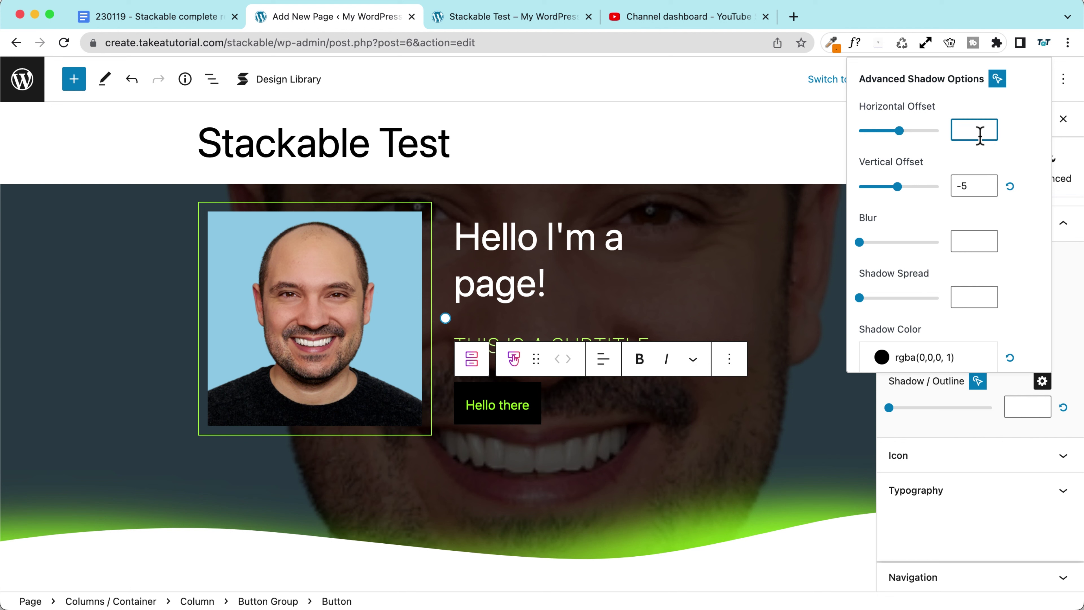
left_click(969, 242)
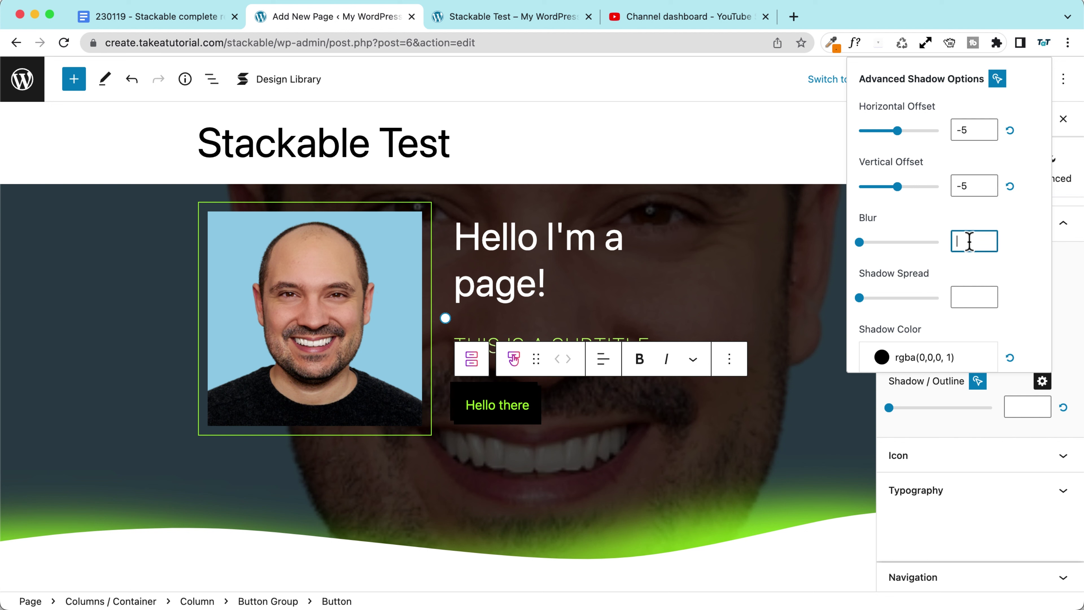
scroll(974, 299, "down", 3)
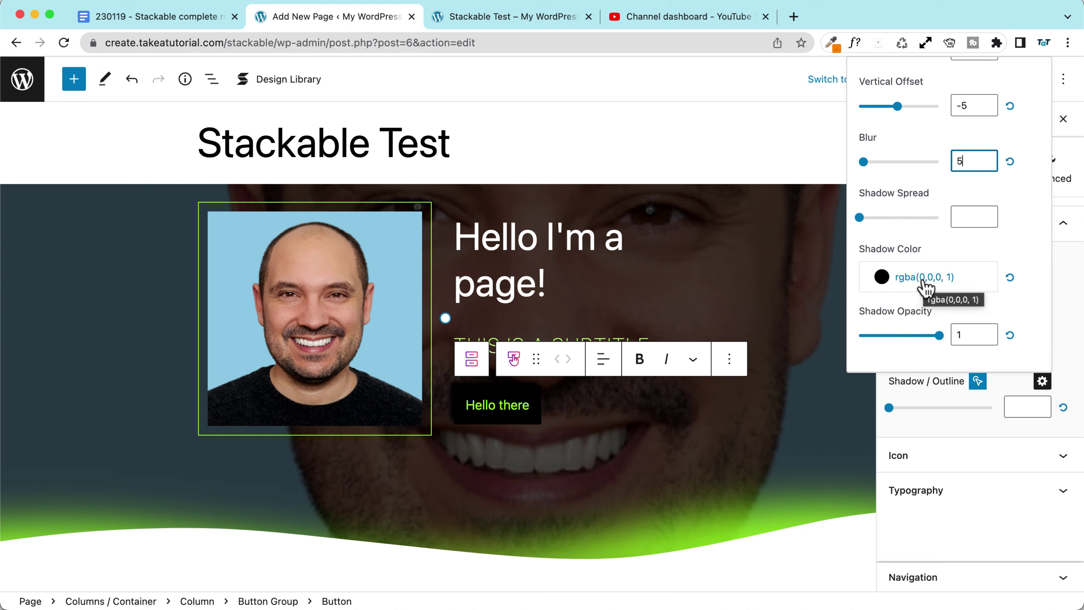
left_click(923, 280)
left_click(703, 341)
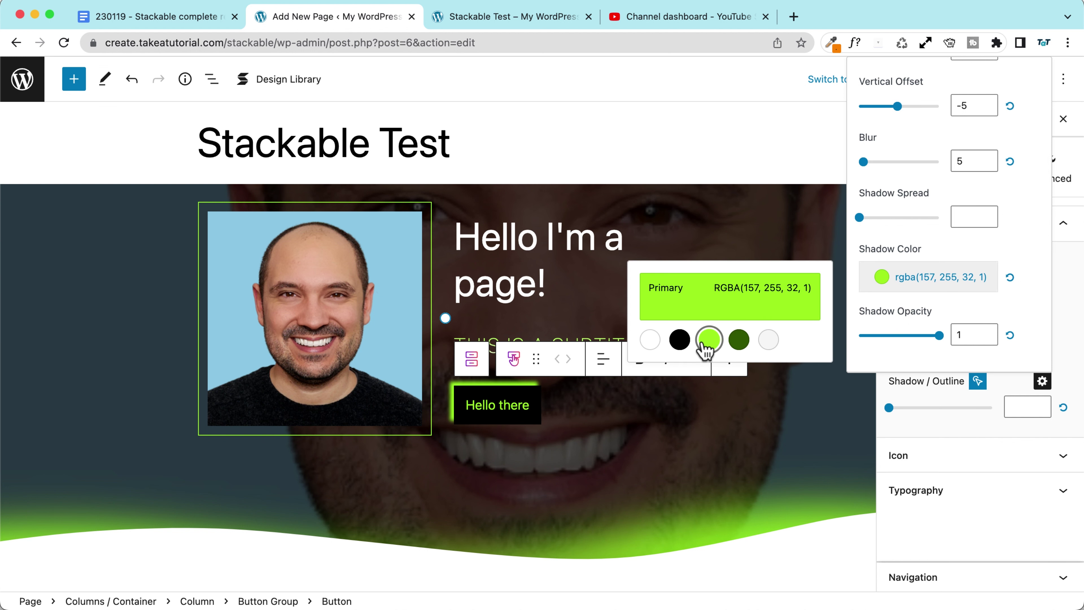
Set the button's horizontal and vertical hover shadow offsets to 5 and return the shadow settings to the Normal state
scroll(963, 184, "up", 3)
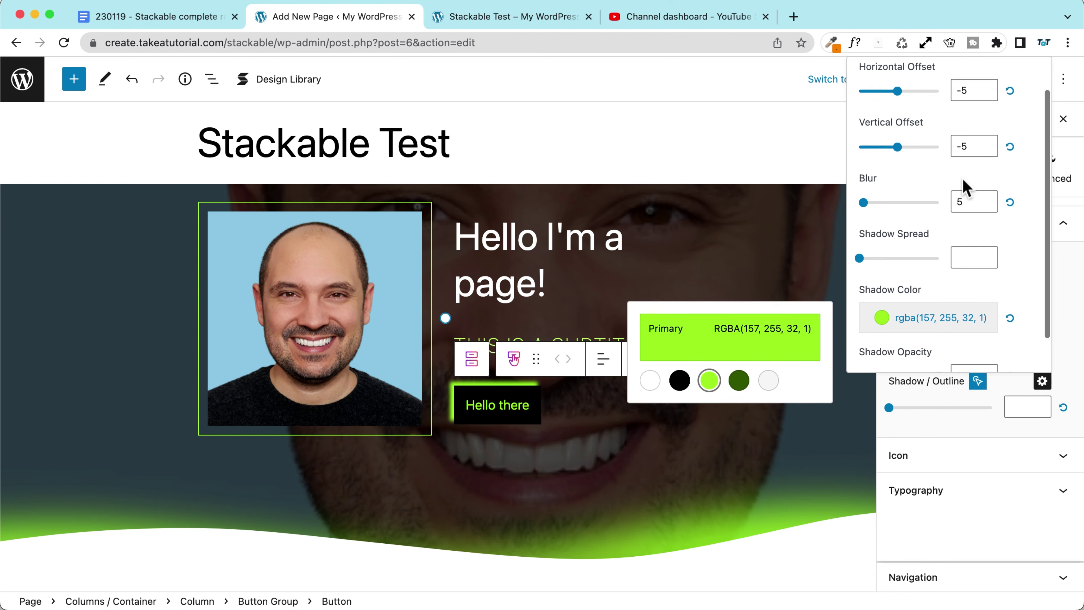
left_click(958, 130)
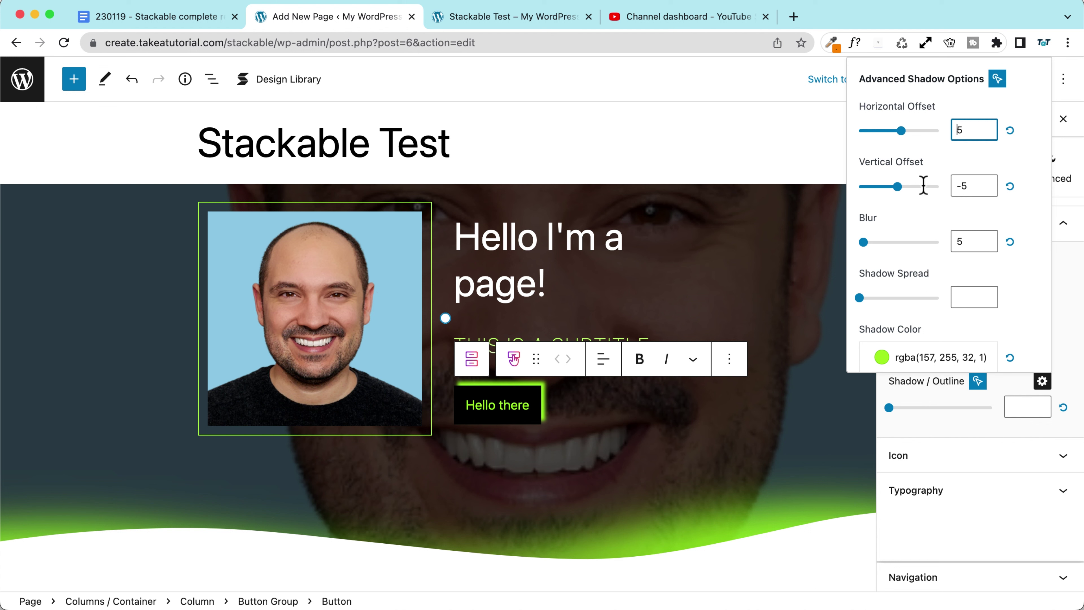
left_click(961, 185)
key("BackSpace")
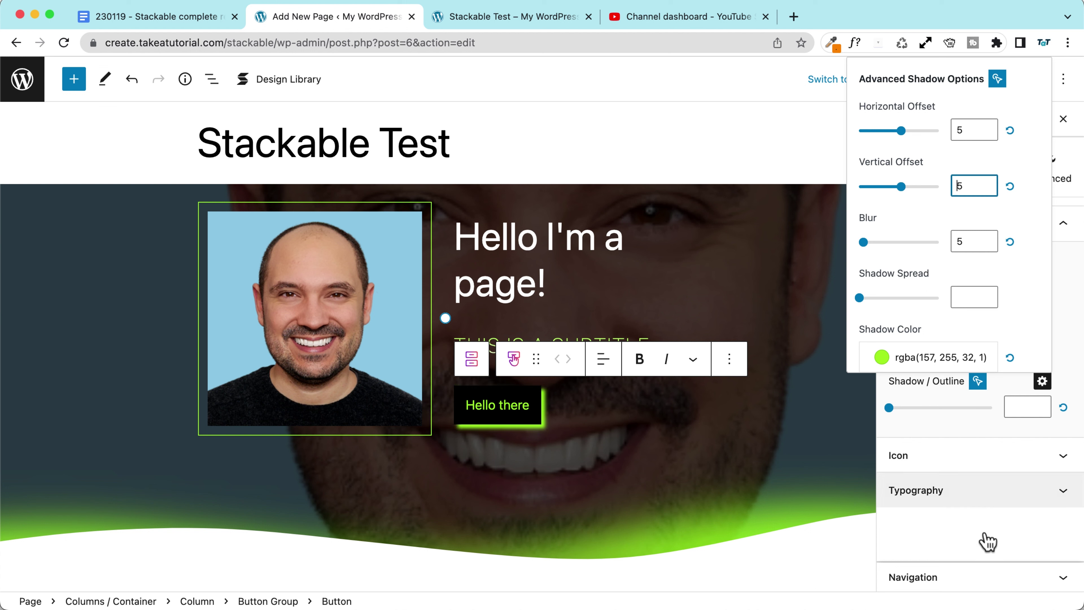
left_click(972, 541)
left_click(977, 380)
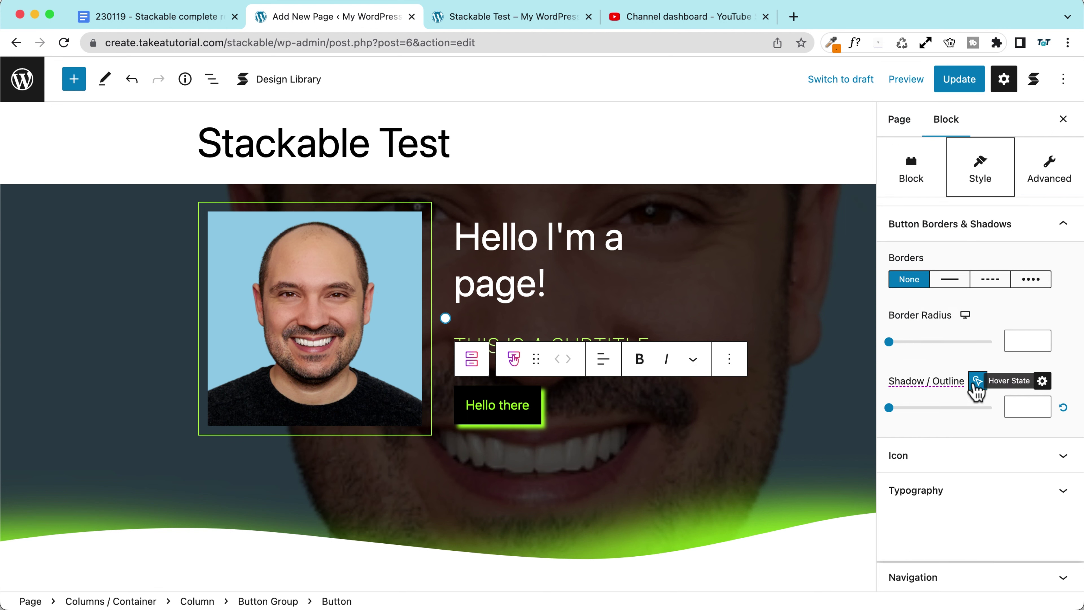
left_click(976, 363)
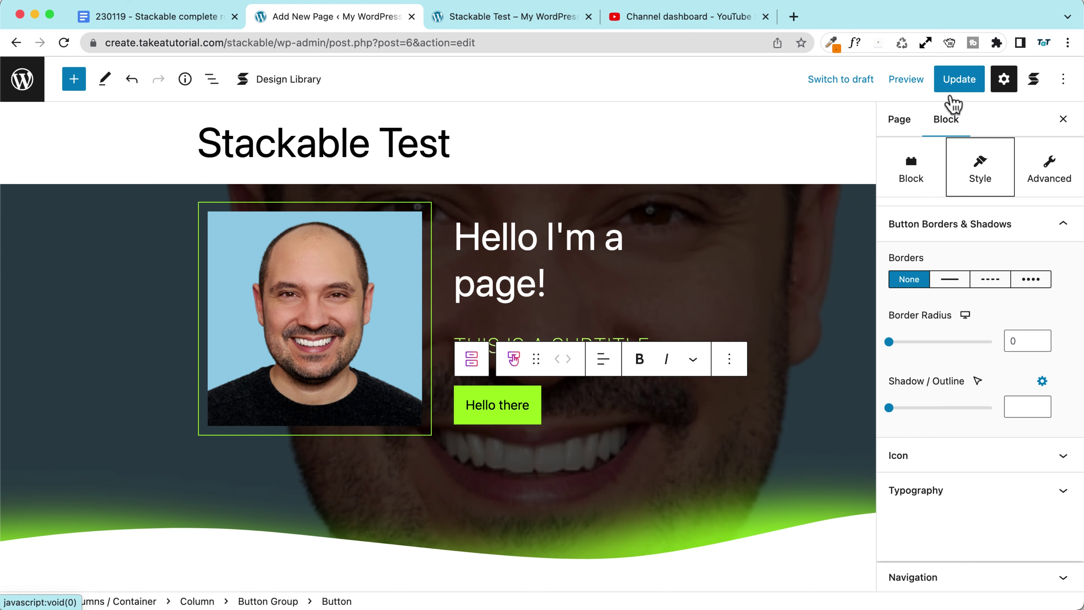
Update the page and review the dark and light hero sections in a new-tab preview
left_click(960, 80)
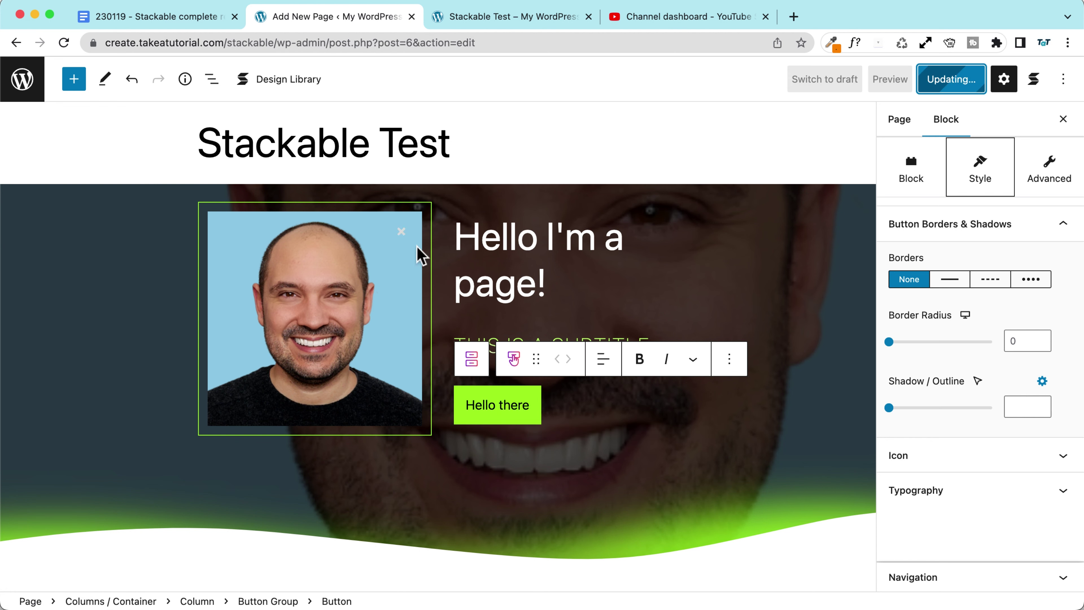
left_click(904, 80)
left_click(781, 214)
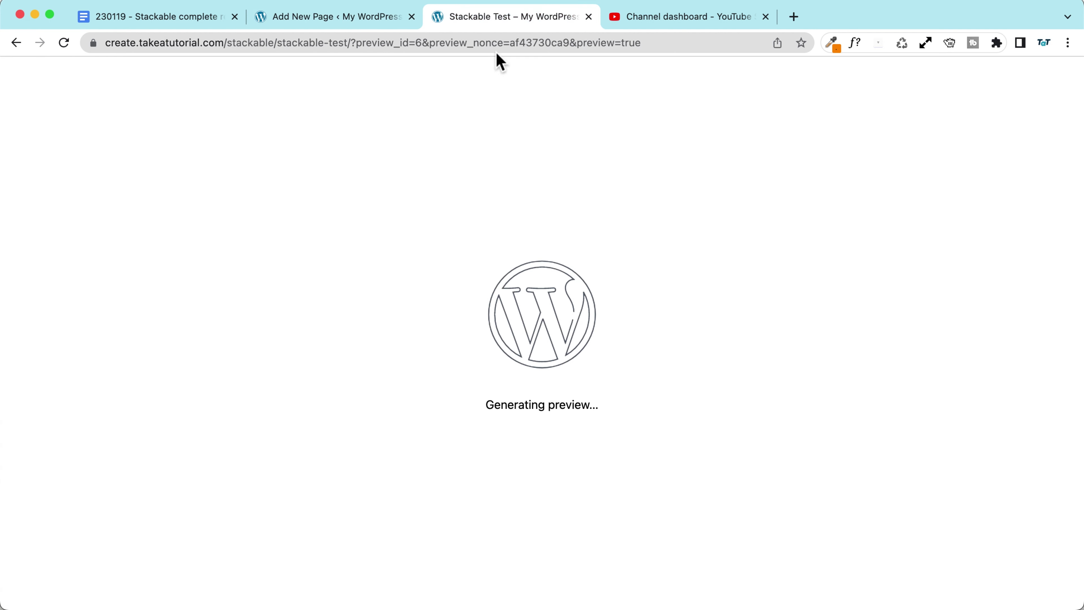
scroll(318, 223, "down", 3)
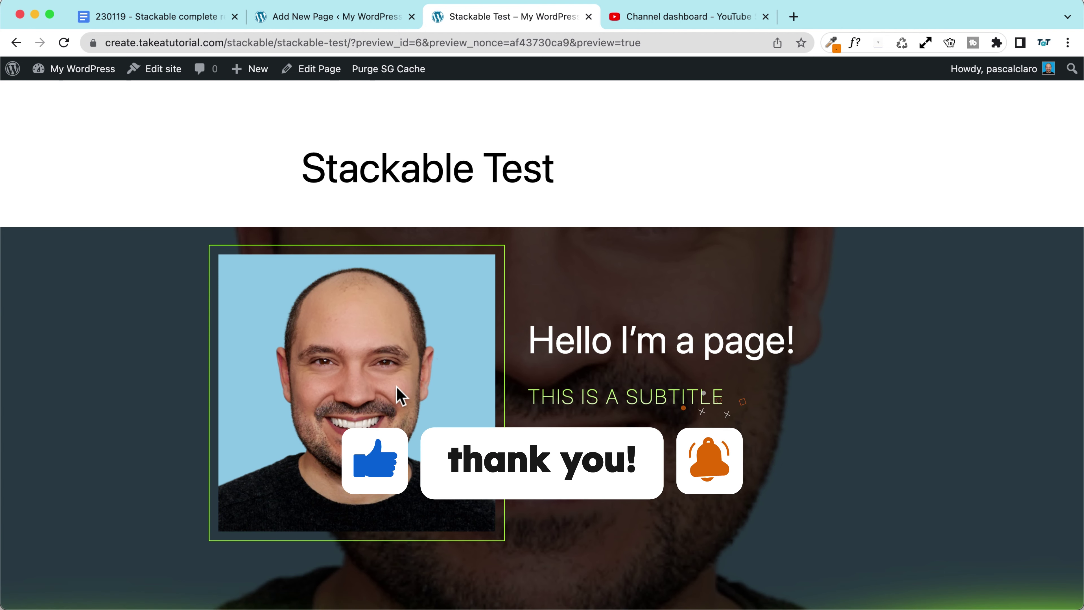
scroll(167, 346, "up", 2)
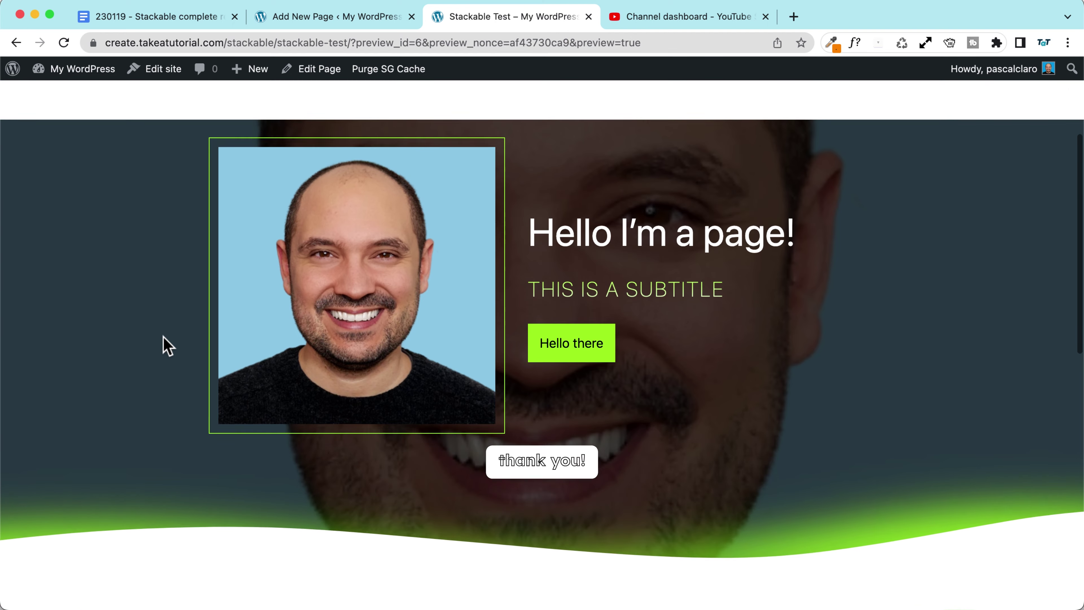
scroll(166, 346, "down", 3)
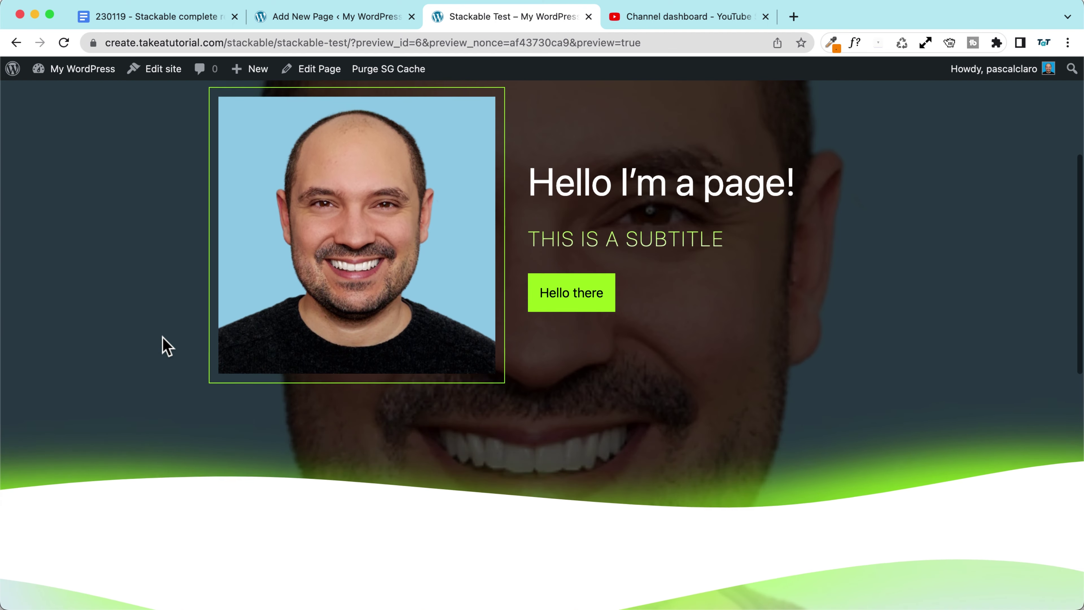
scroll(162, 344, "down", 10)
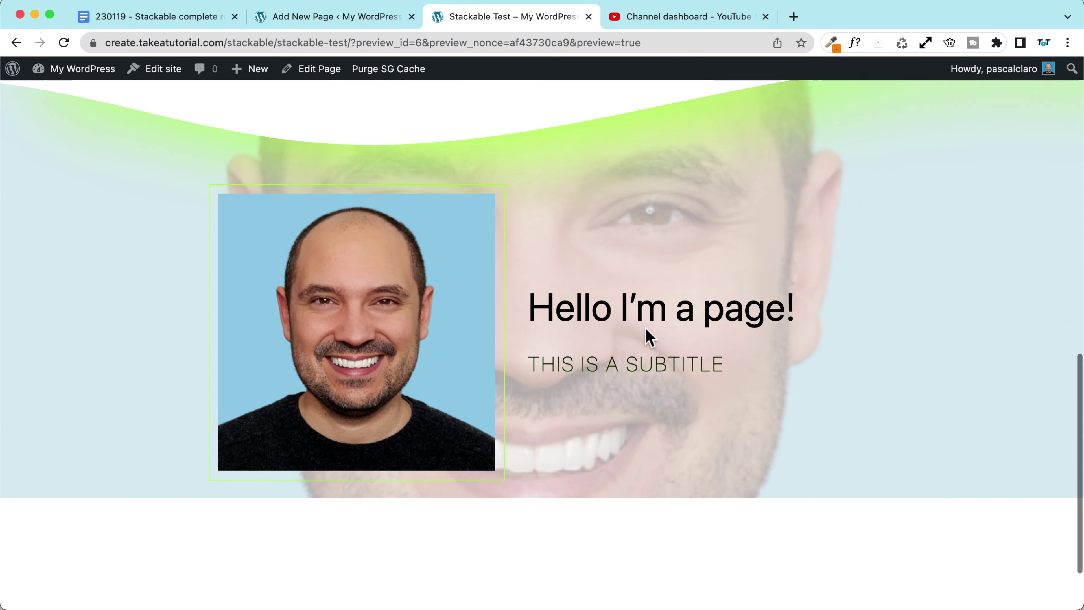
scroll(644, 334, "down", 2)
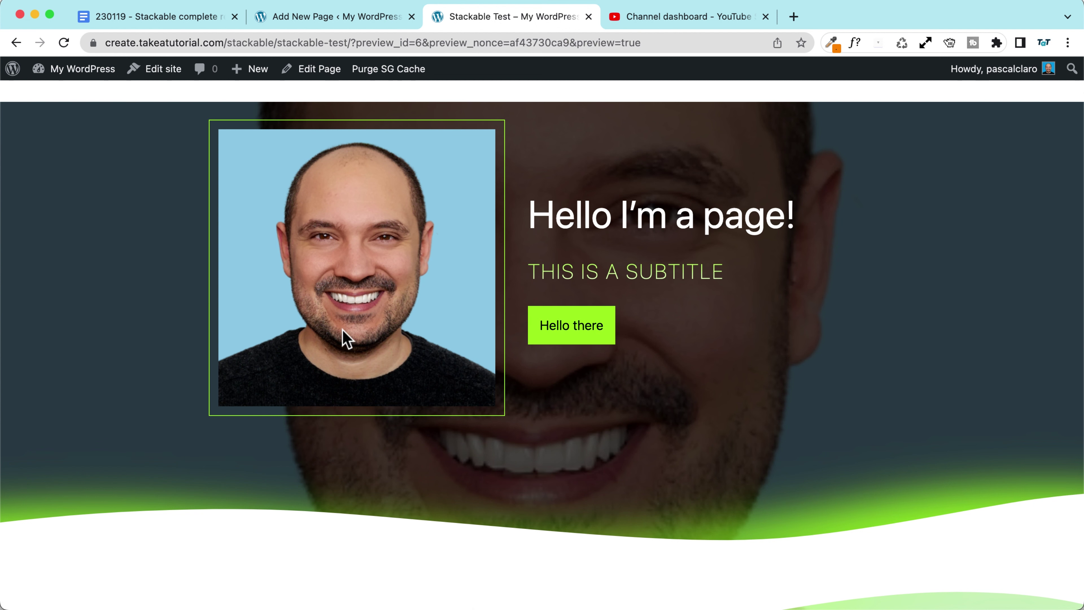
Return to the page editor and collapse the Summary and Featured image sections of the page settings
key("ctrl+shift+Tab")
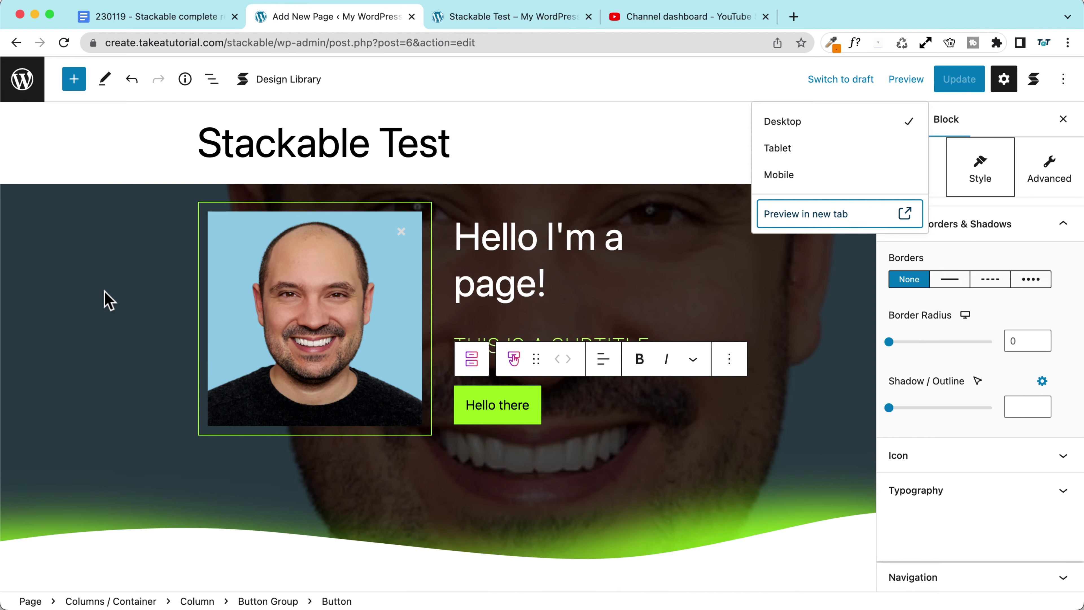
left_click(562, 141)
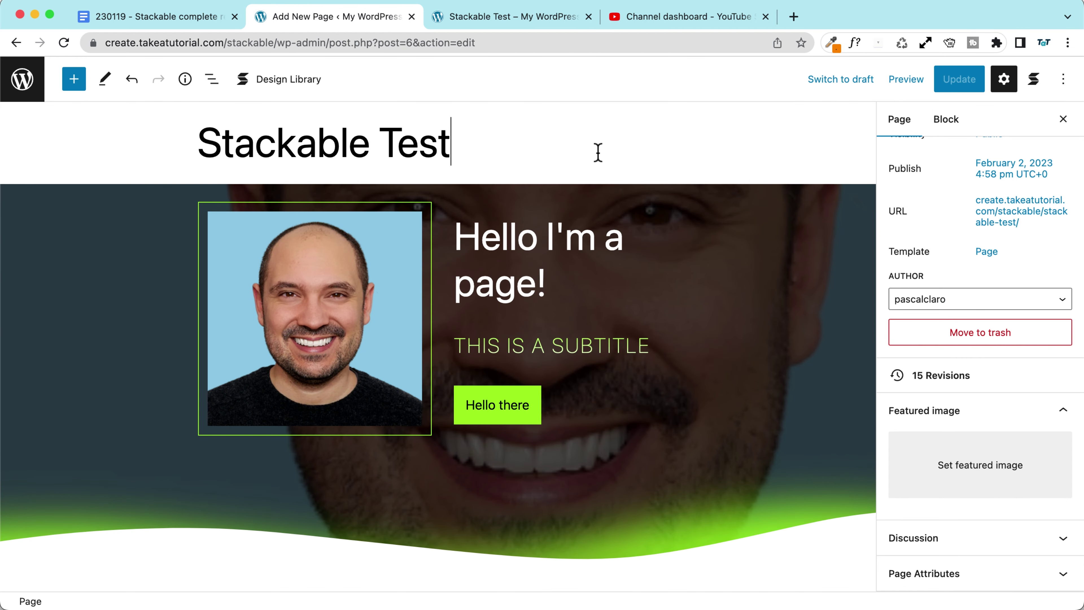
scroll(1054, 162, "up", 2)
left_click(1033, 154)
left_click(999, 224)
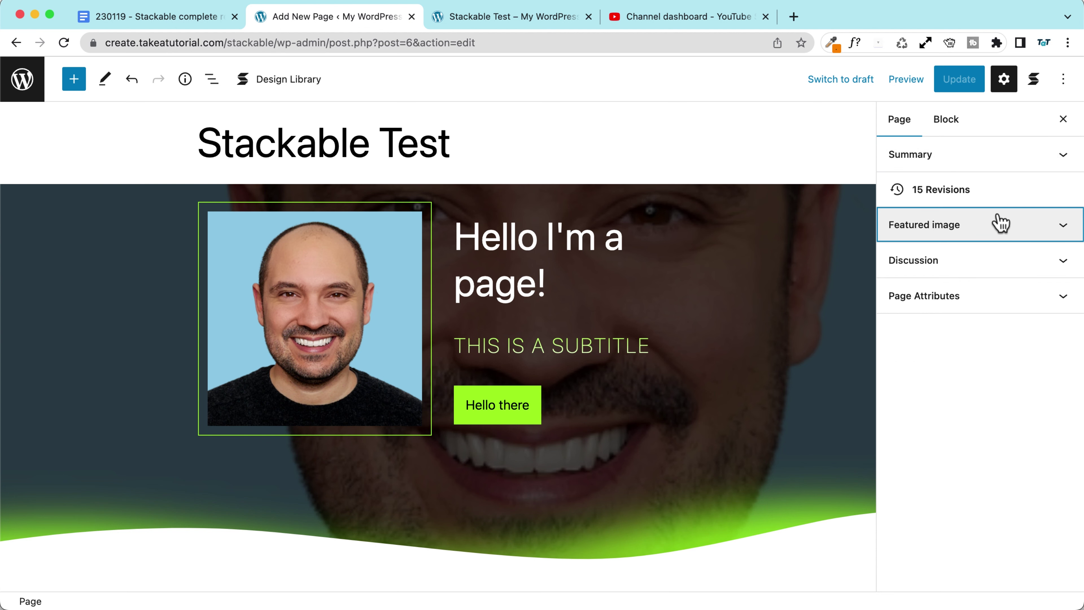
Open the Stackable Settings, collapse Global Color Palette and Global Typography, and look through the blocks under Block Defaults
left_click(1033, 85)
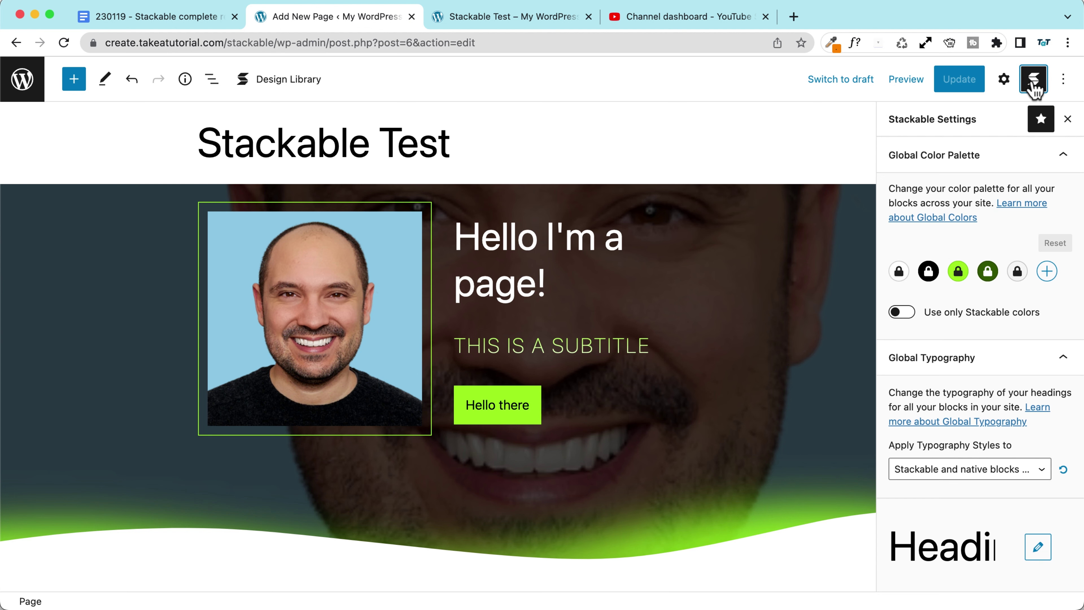
left_click(956, 160)
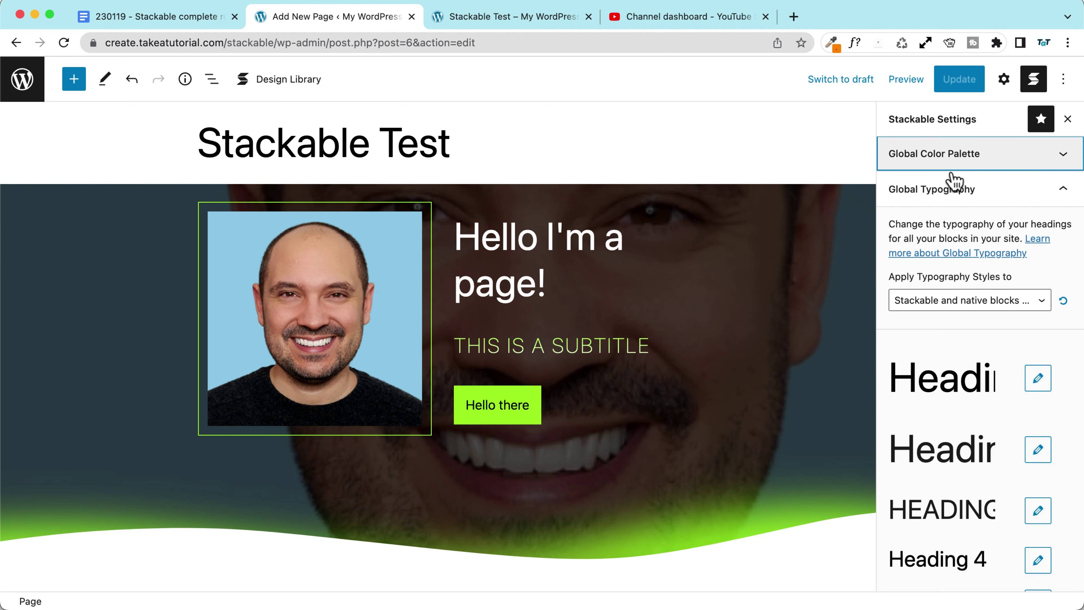
left_click(943, 192)
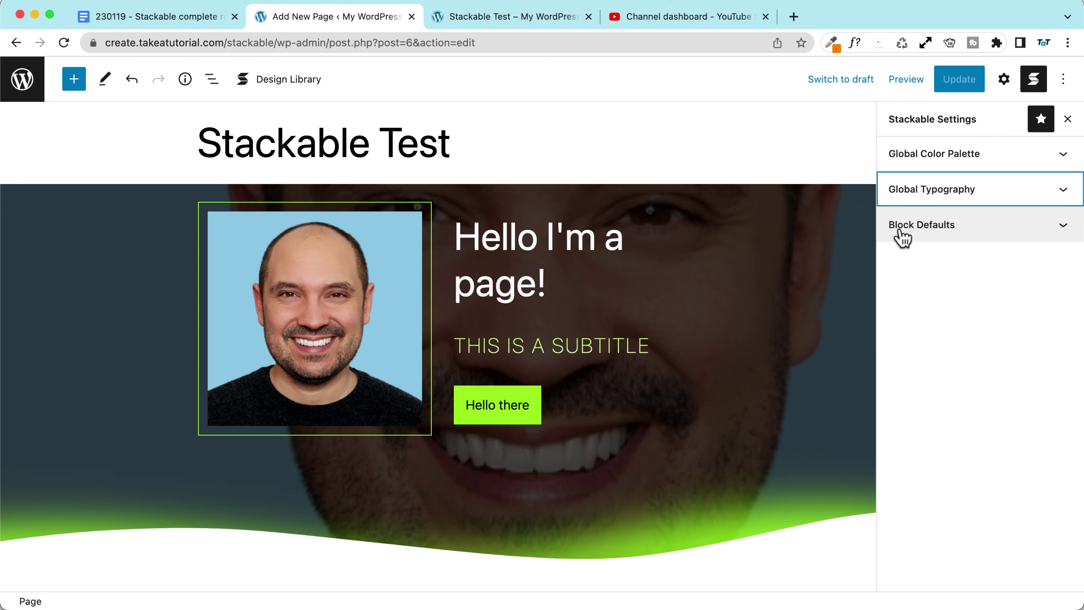
left_click(958, 230)
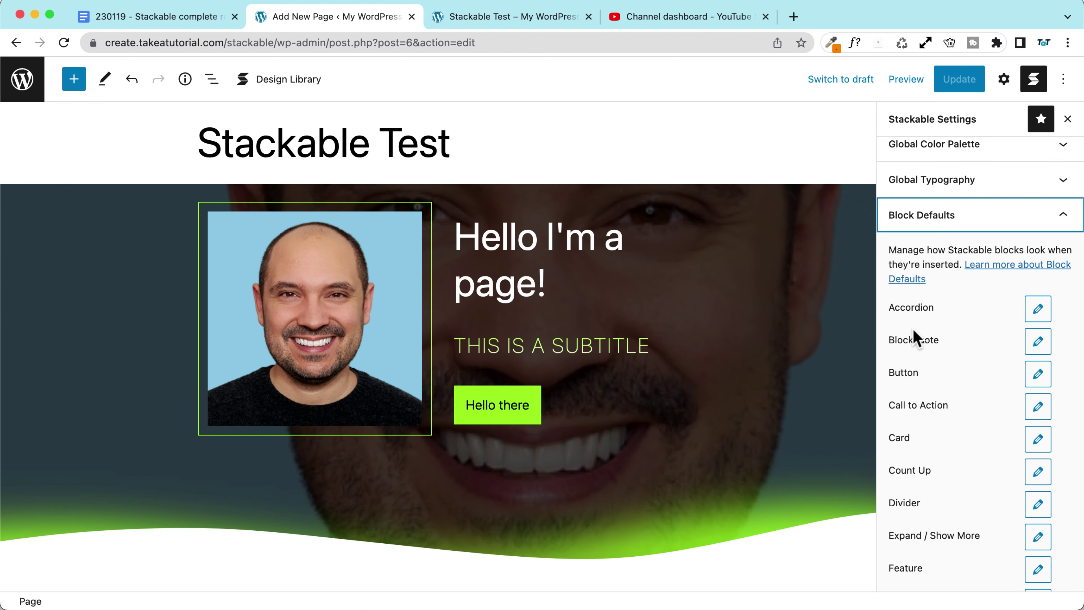
scroll(913, 329, "down", 2)
scroll(913, 329, "down", 2)
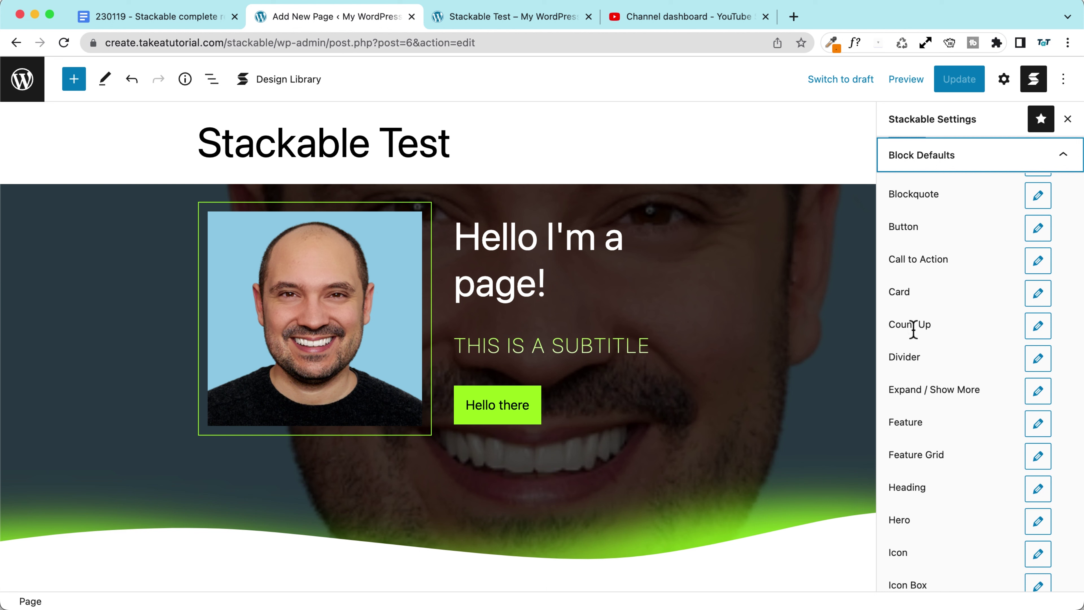
scroll(913, 329, "down", 2)
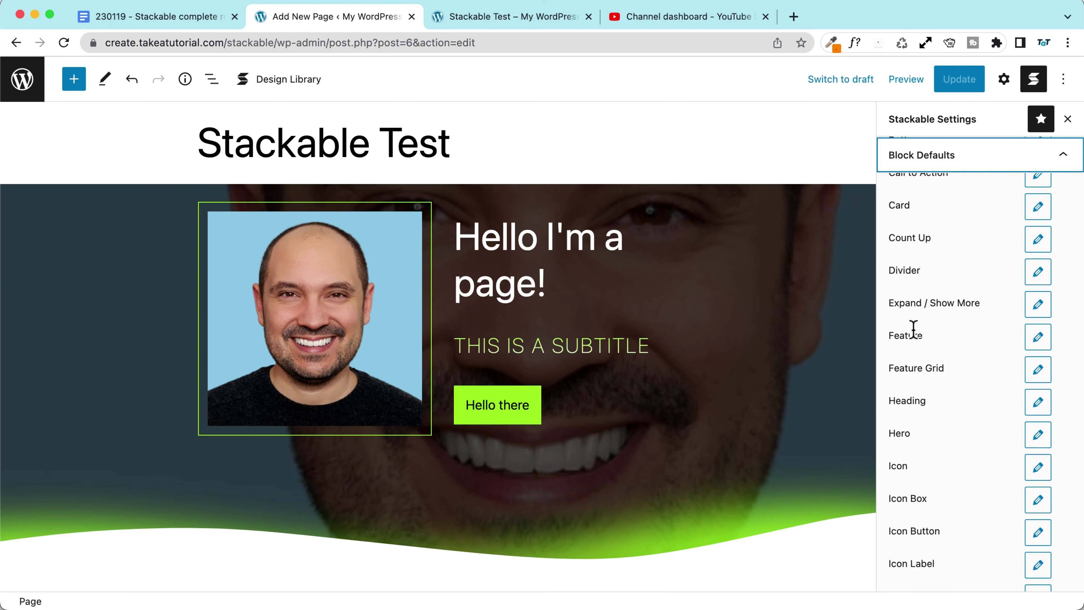
scroll(913, 329, "down", 3)
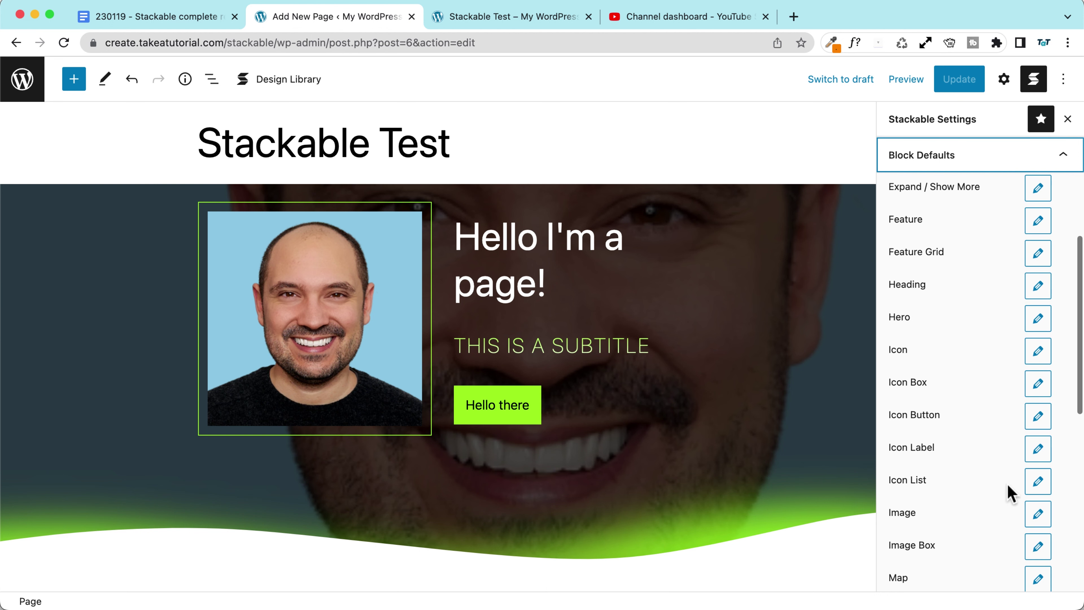
scroll(958, 397, "down", 1)
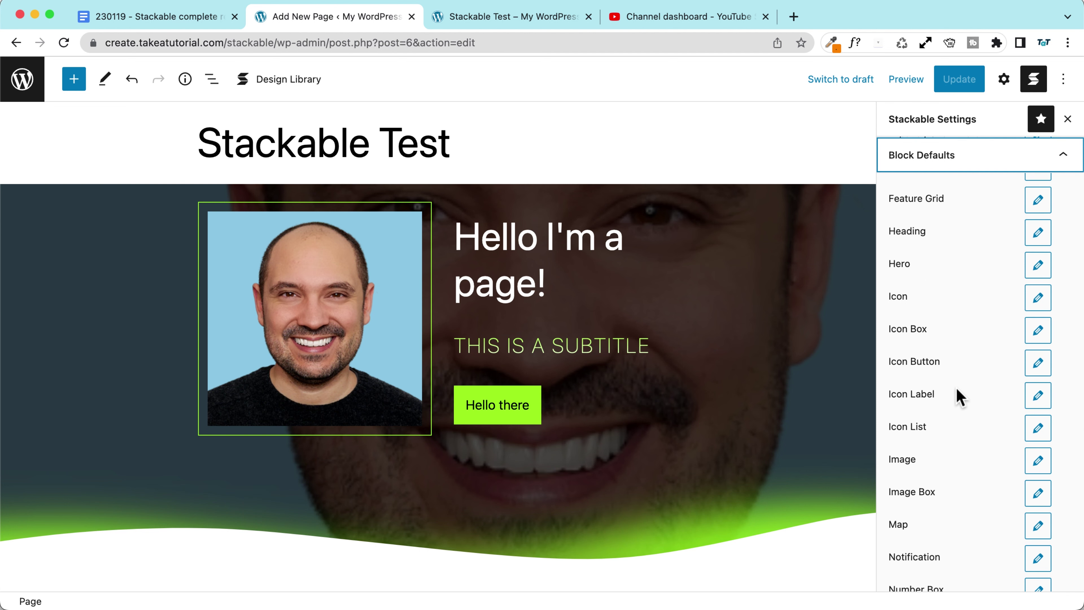
scroll(927, 352, "up", 6)
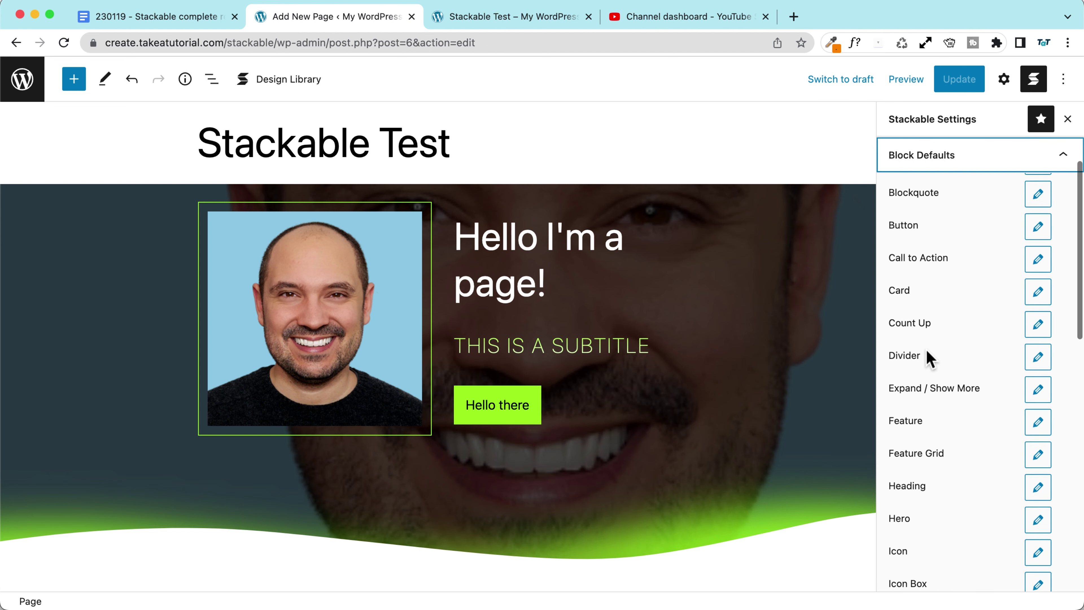
scroll(925, 348, "up", 1)
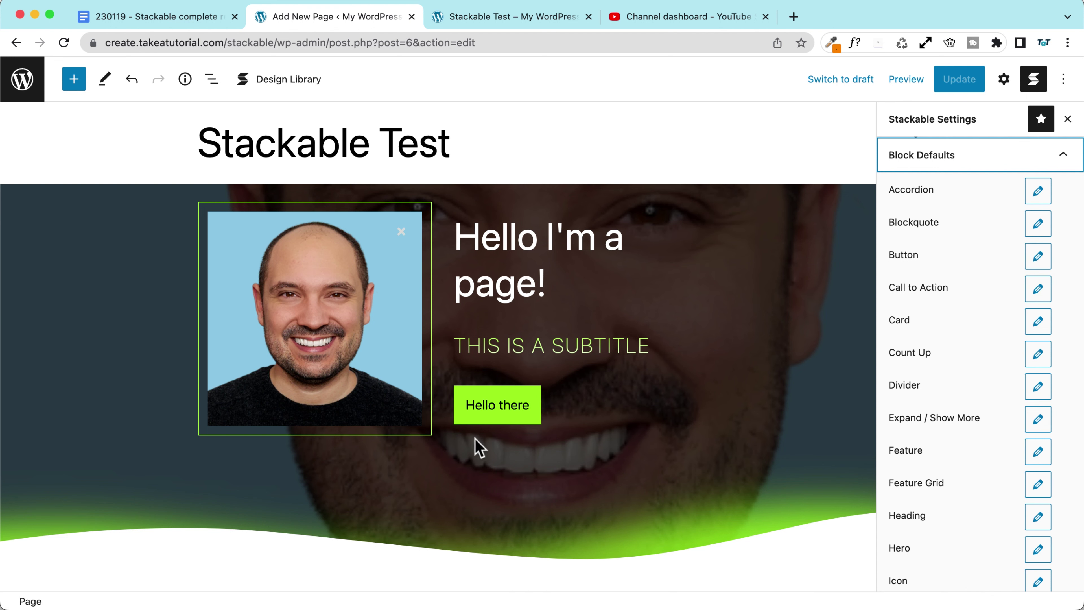
Insert a second Stackable Button beside the "Hello there" button and label it "But"
scroll(444, 508, "down", 2)
left_click(614, 350)
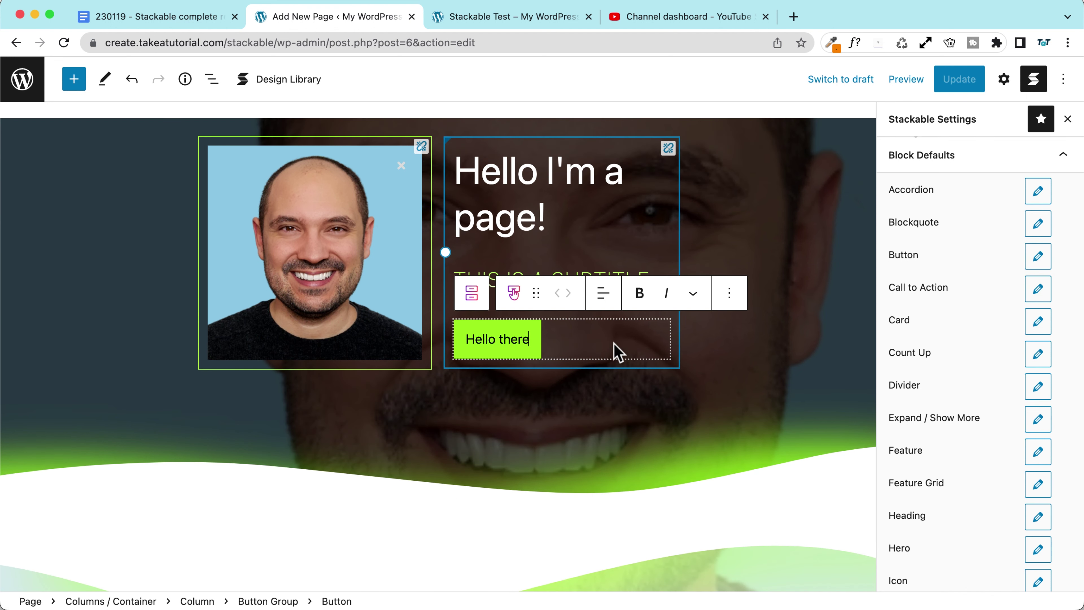
left_click(74, 79)
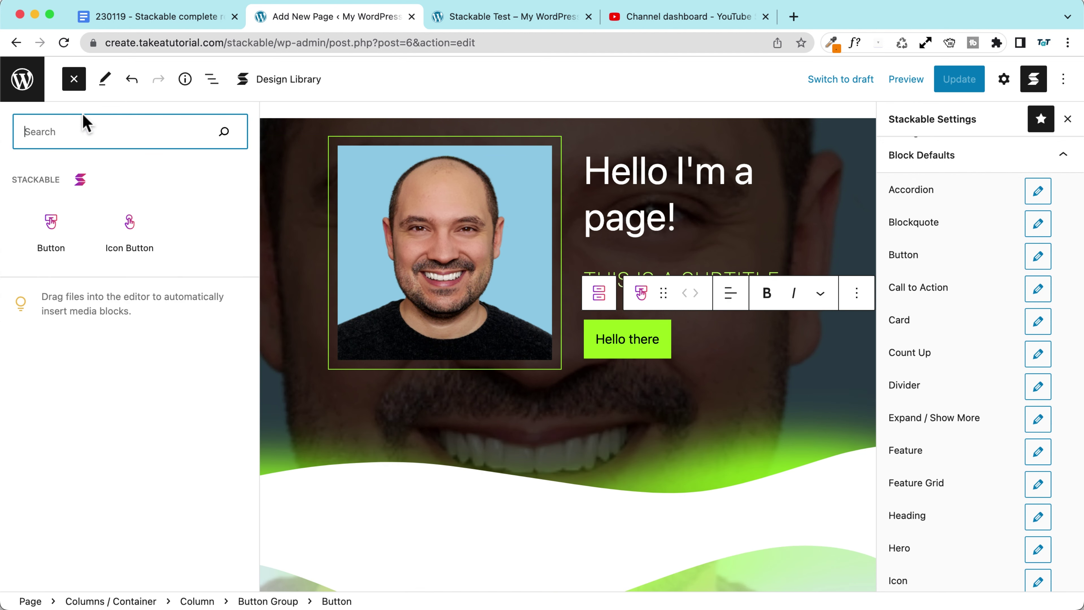
left_click(47, 222)
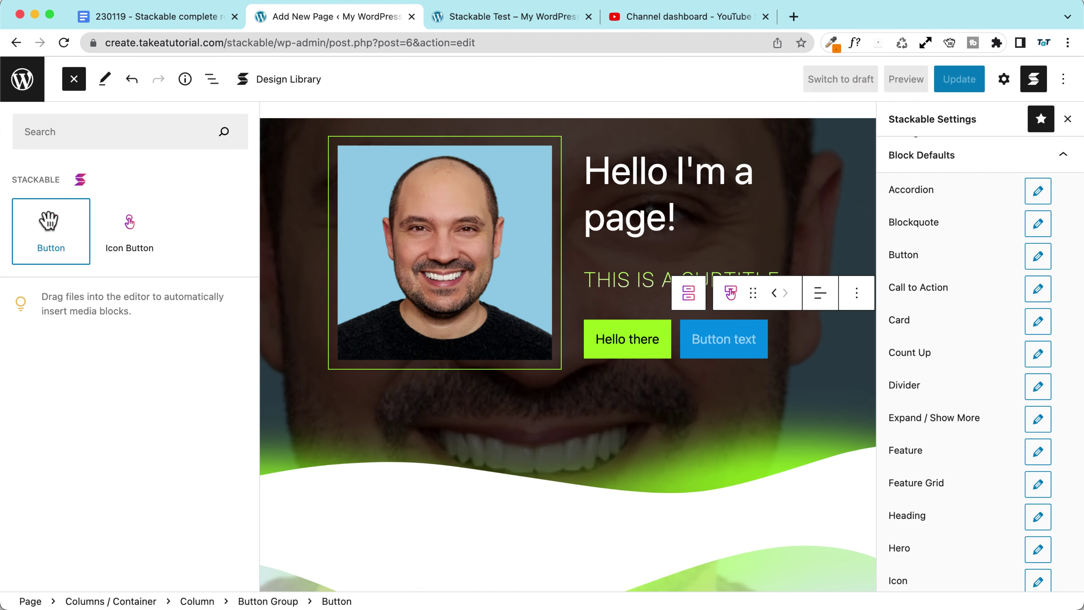
left_click(721, 337)
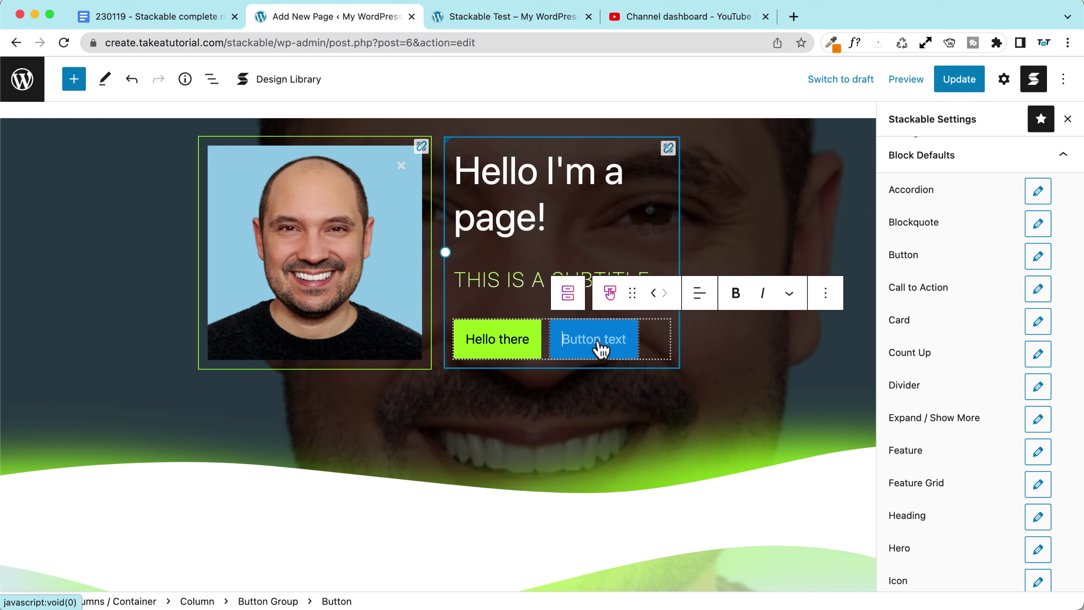
type("But")
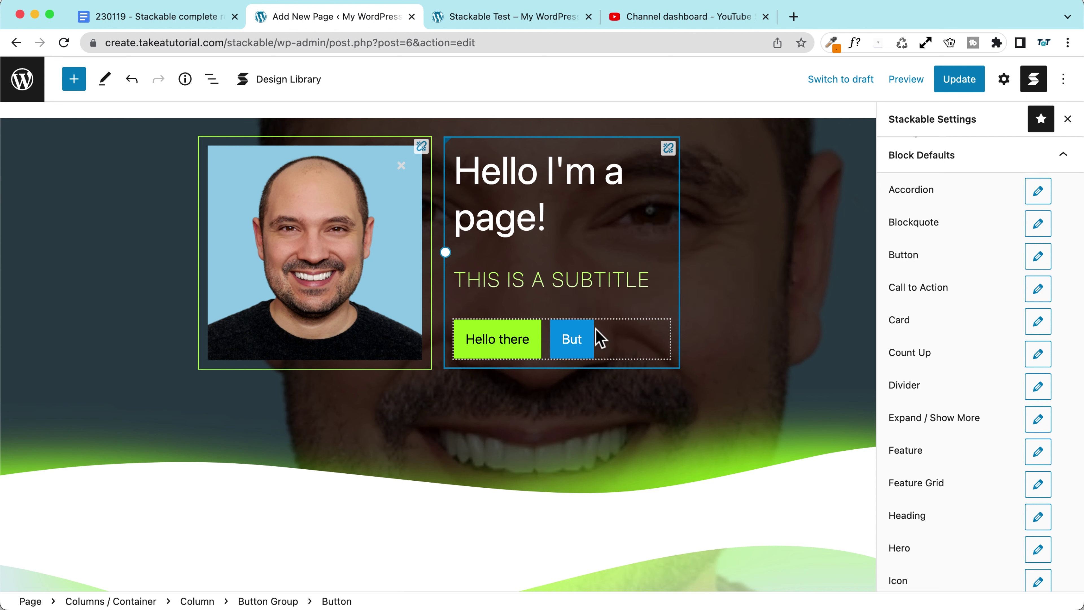
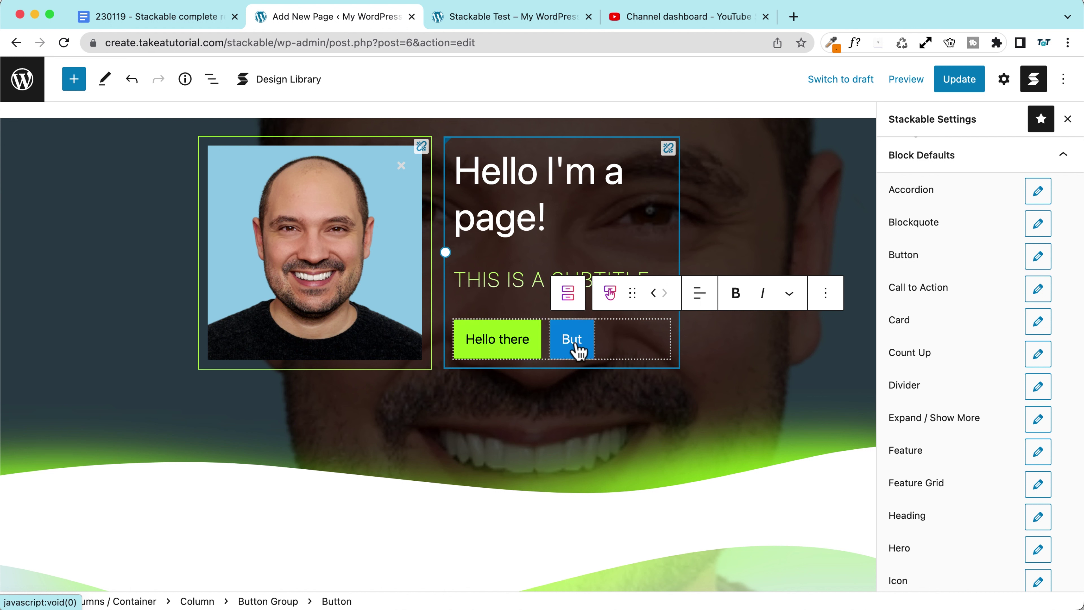
Save the "Hello there" button as the default Button block and insert another Button in the group
left_click(500, 345)
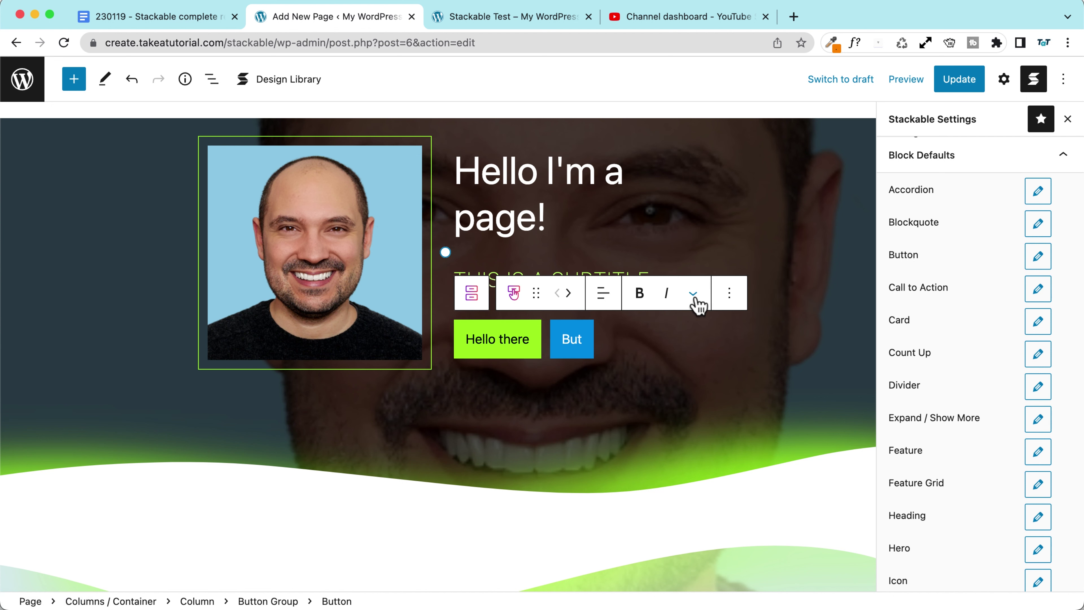
left_click(730, 295)
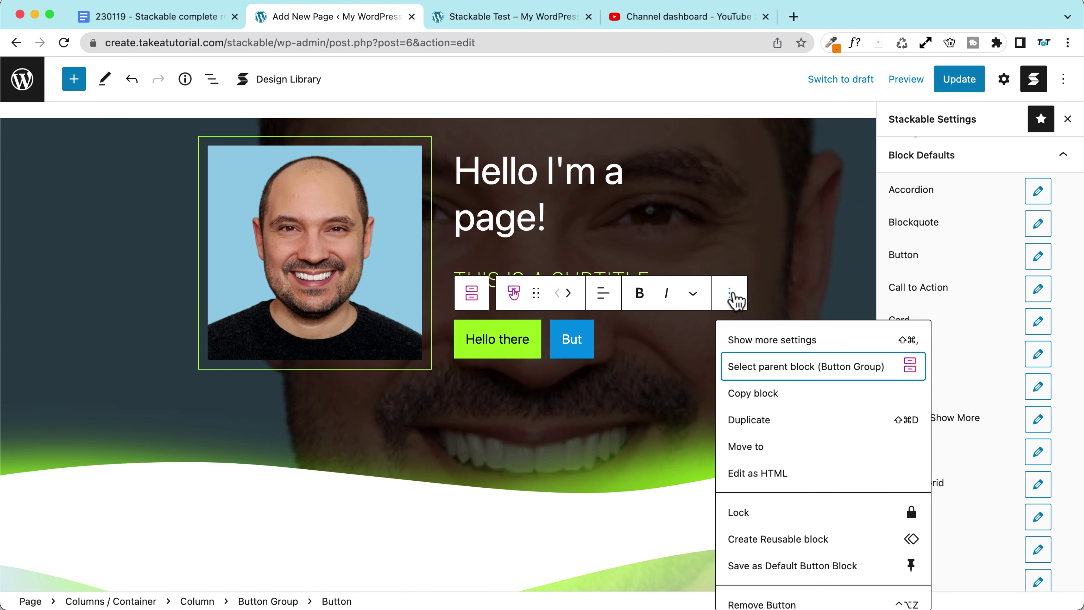
scroll(775, 444, "down", 1)
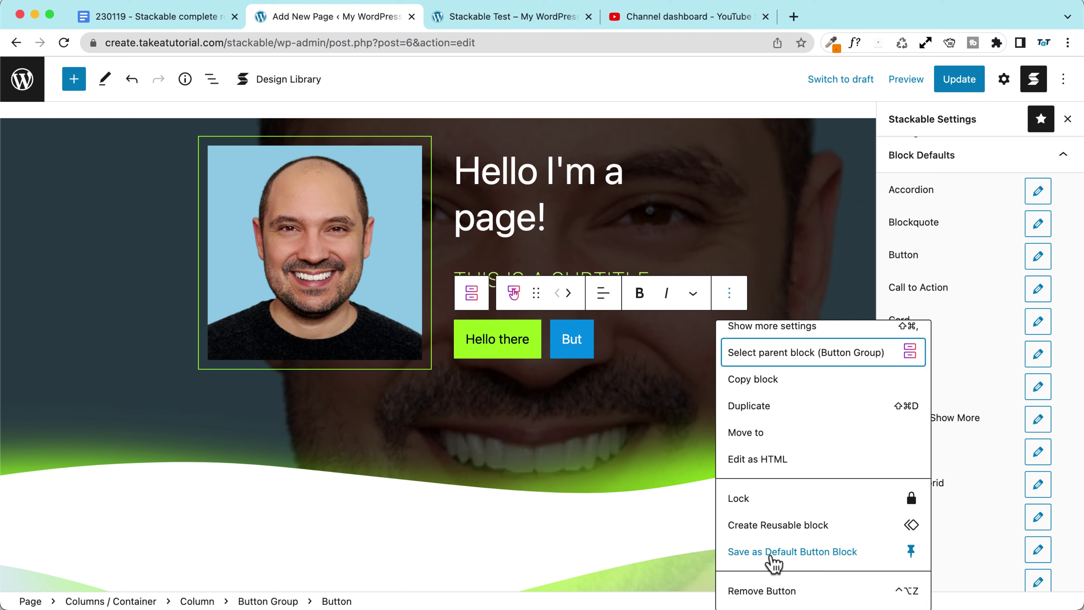
left_click(792, 551)
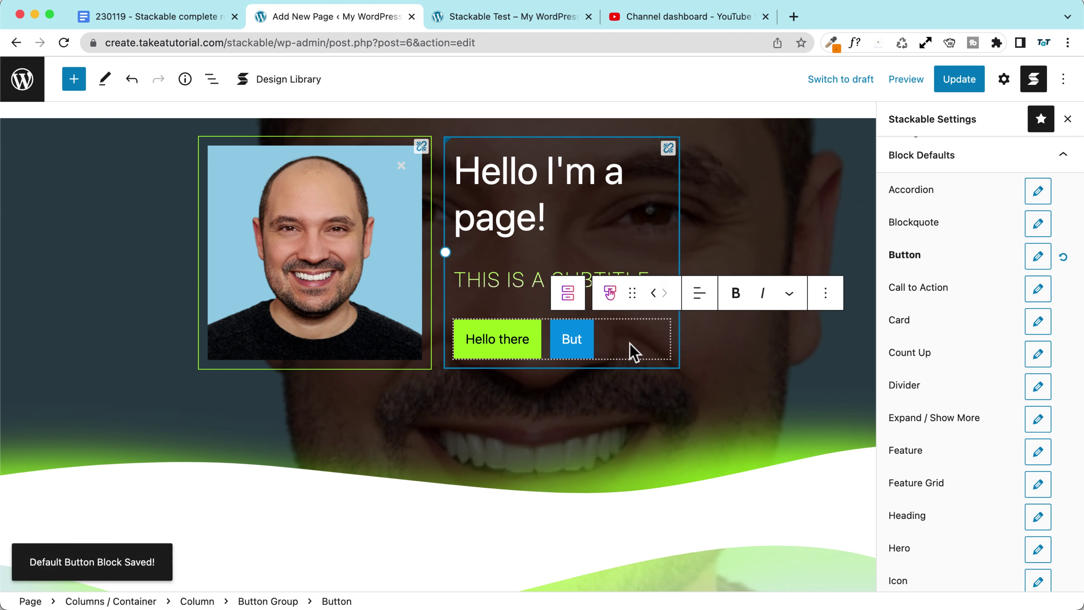
left_click(74, 79)
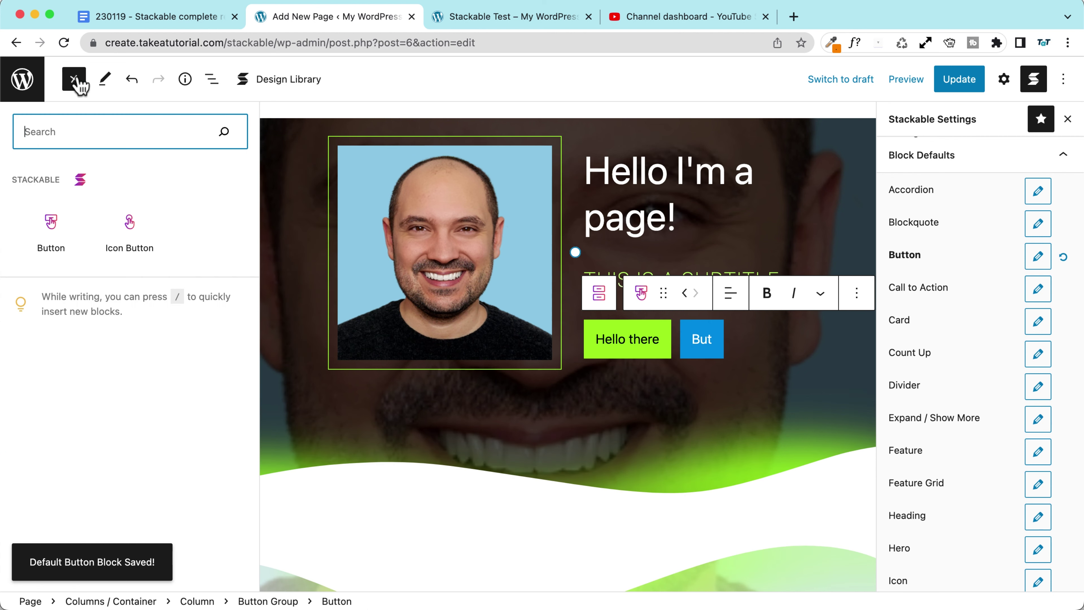
left_click(54, 220)
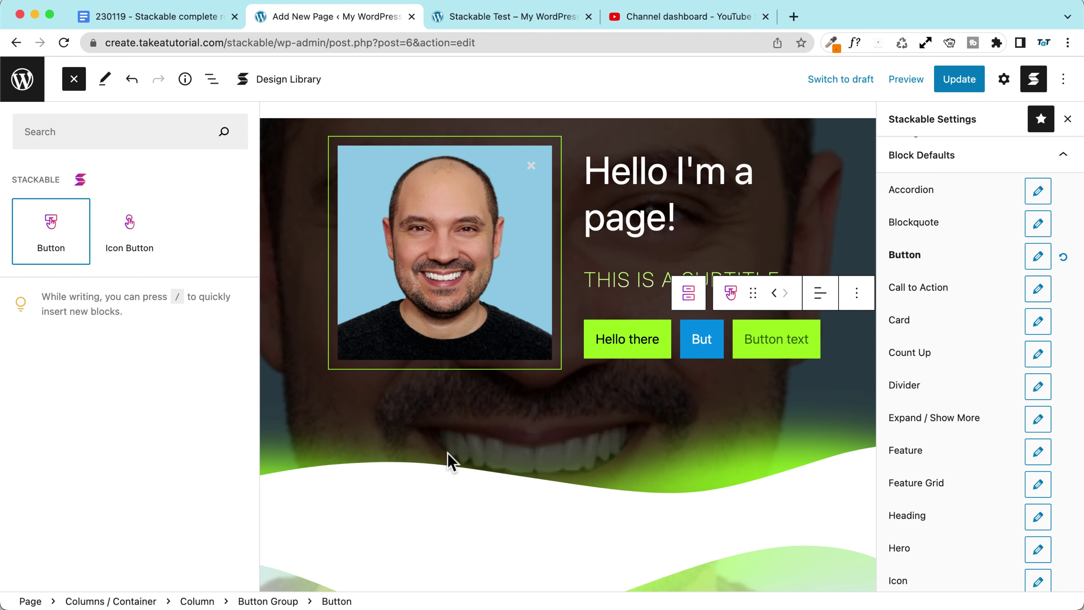
Insert a Call to Action block with the Default Layout below the last section of the page and open its block settings
scroll(453, 446, "down", 10)
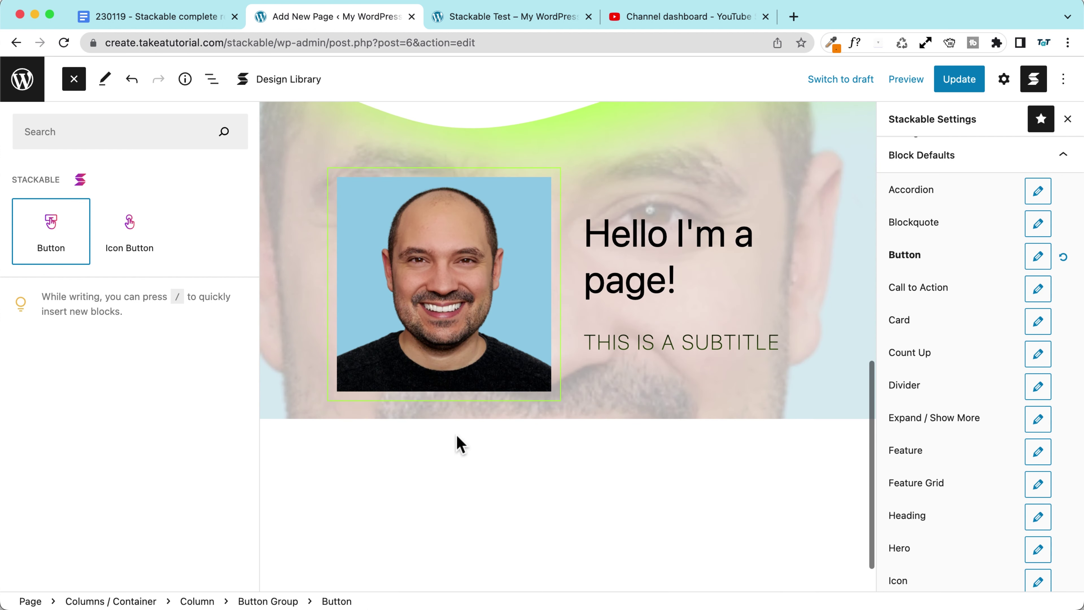
left_click(789, 352)
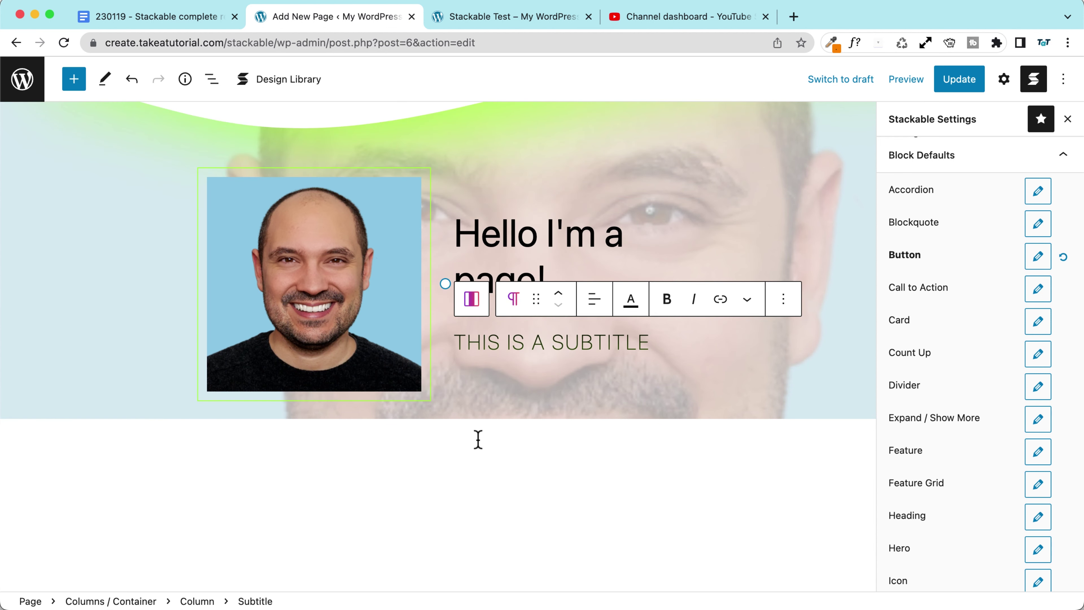
left_click(396, 448)
left_click(613, 446)
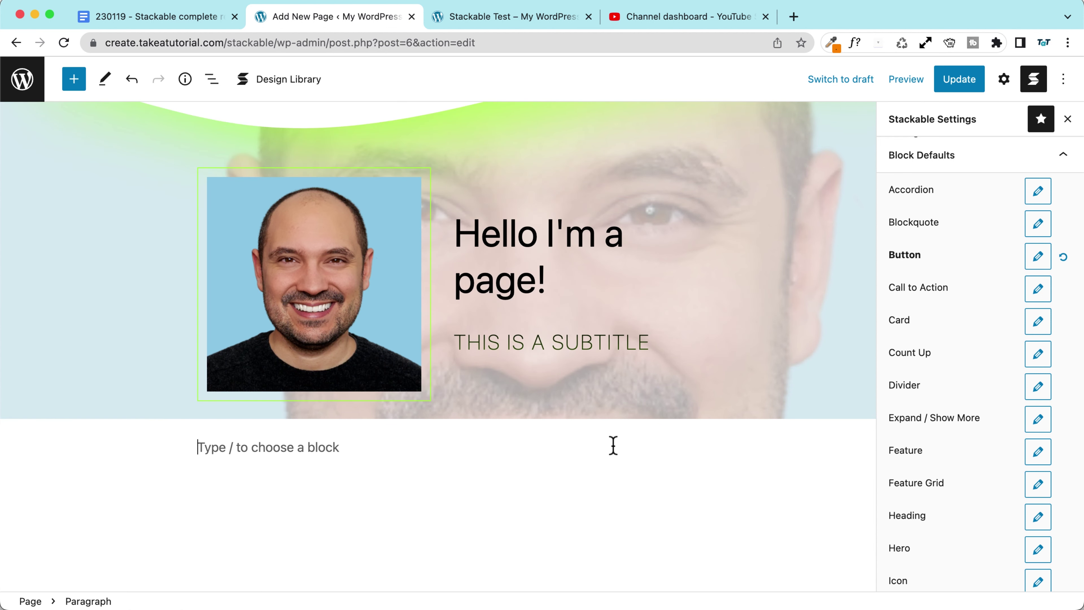
type("/cta")
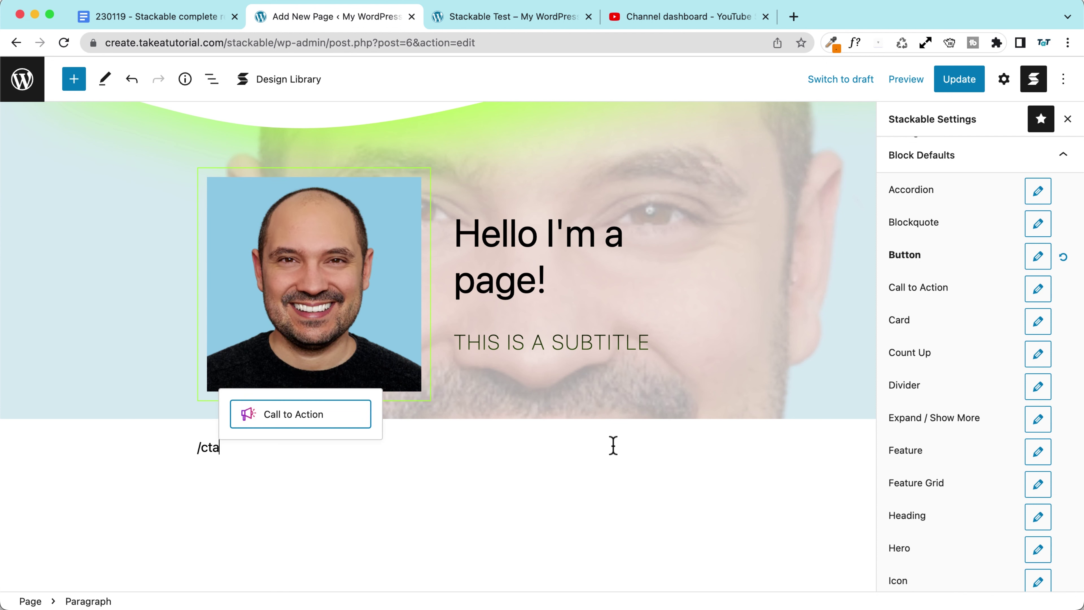
left_click(289, 417)
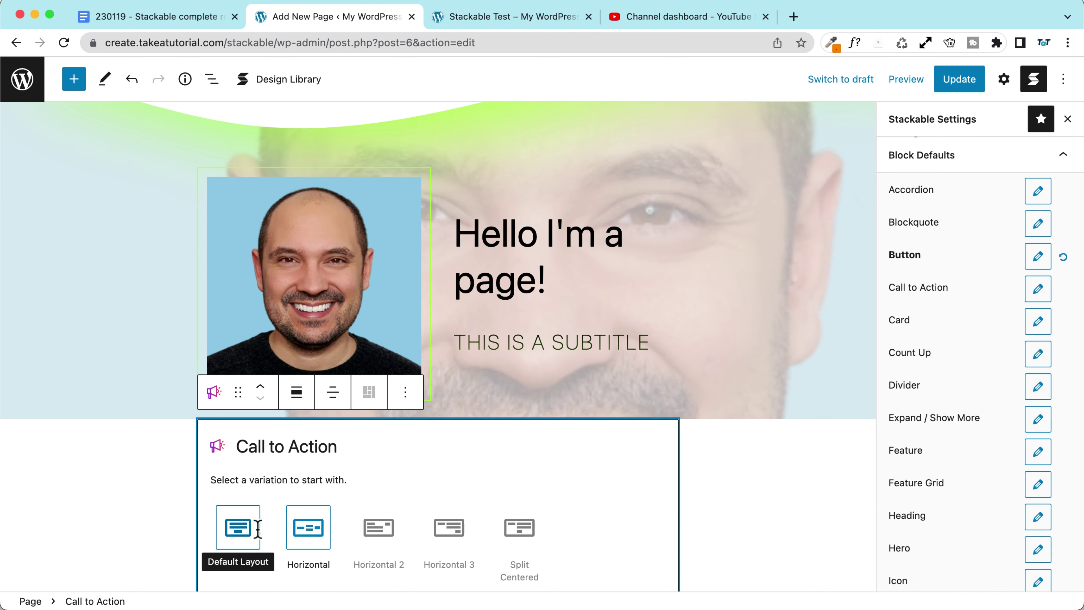
left_click(240, 533)
scroll(107, 494, "down", 4)
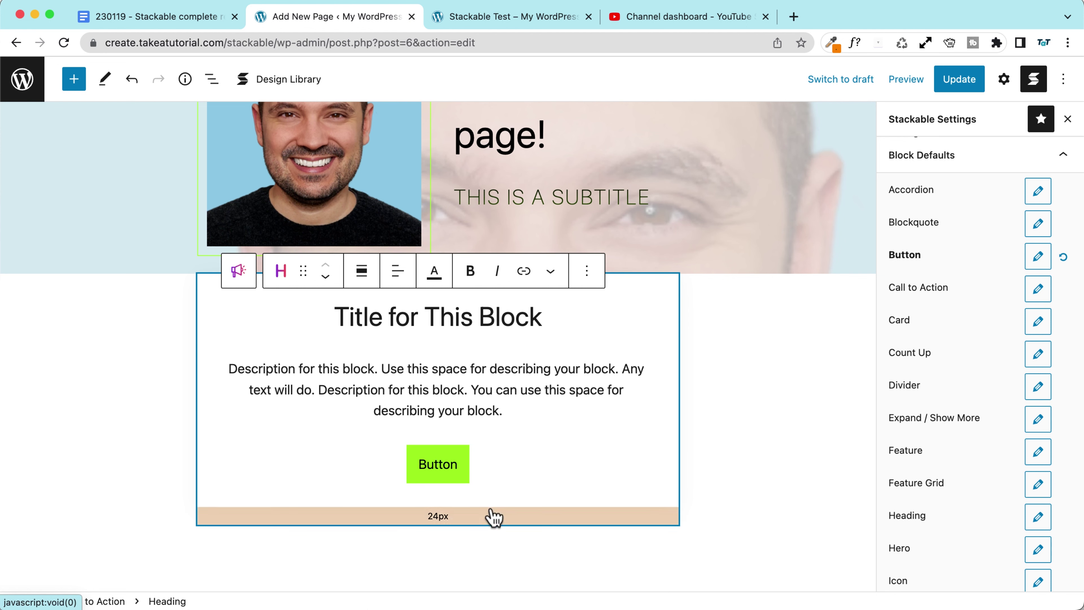
scroll(104, 321, "up", 8)
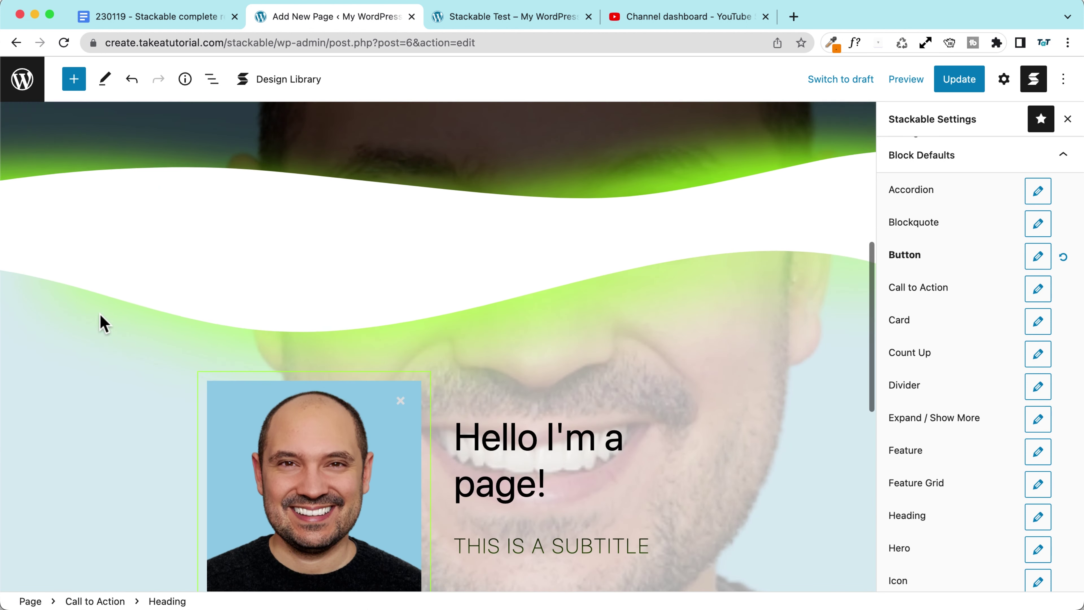
scroll(104, 323, "down", 6)
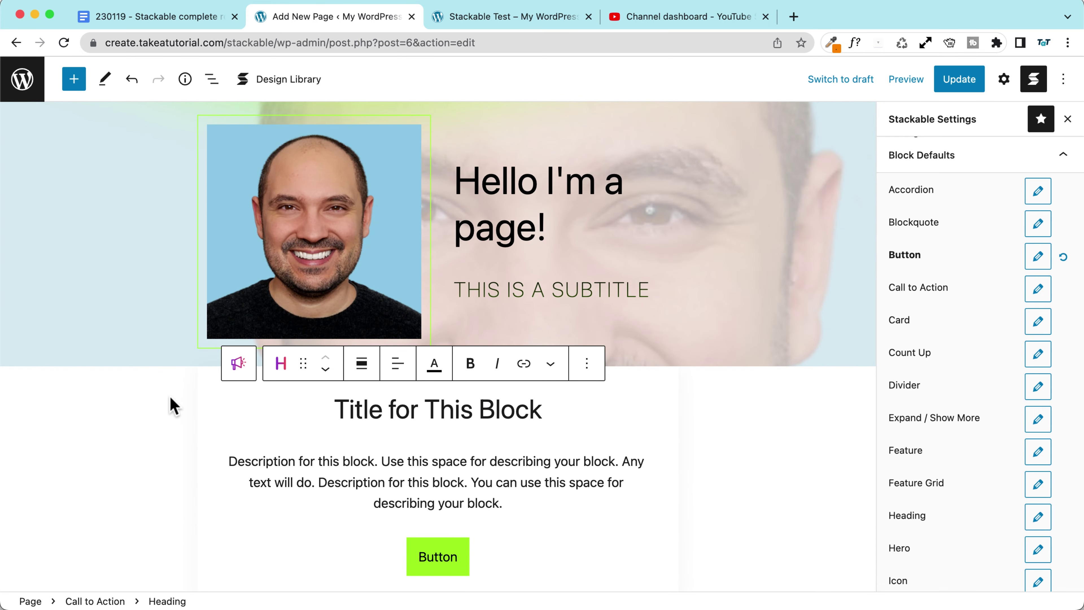
scroll(162, 410, "down", 2)
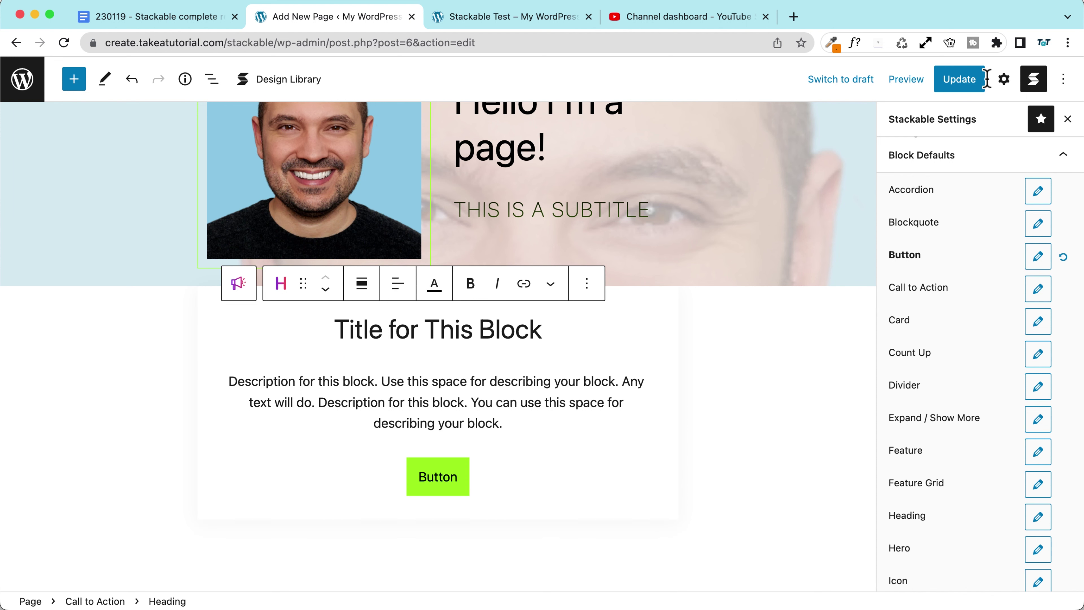
left_click(1004, 80)
left_click(912, 256)
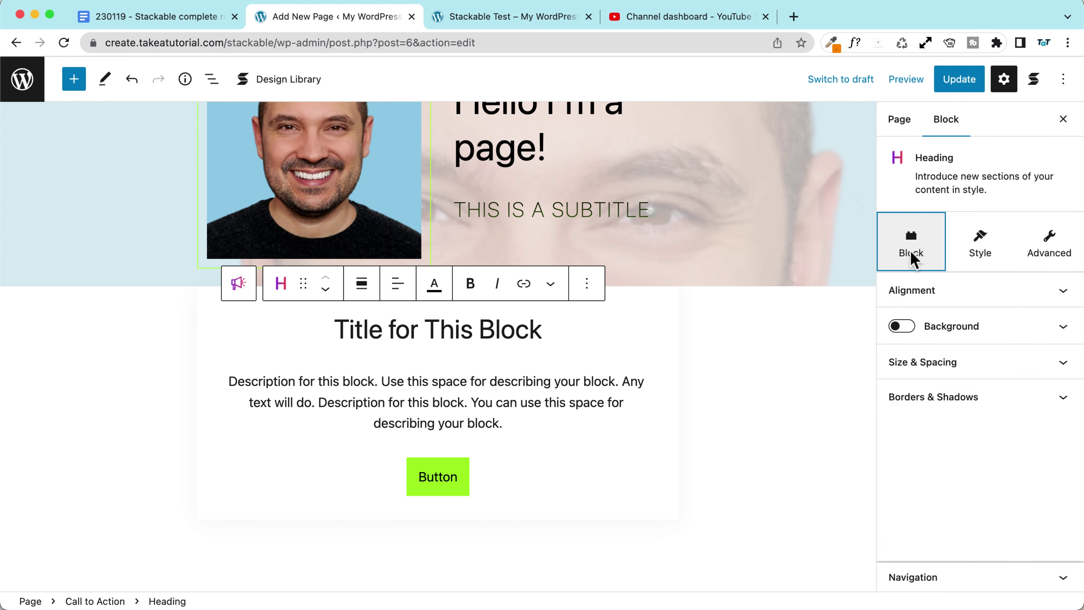
left_click(902, 328)
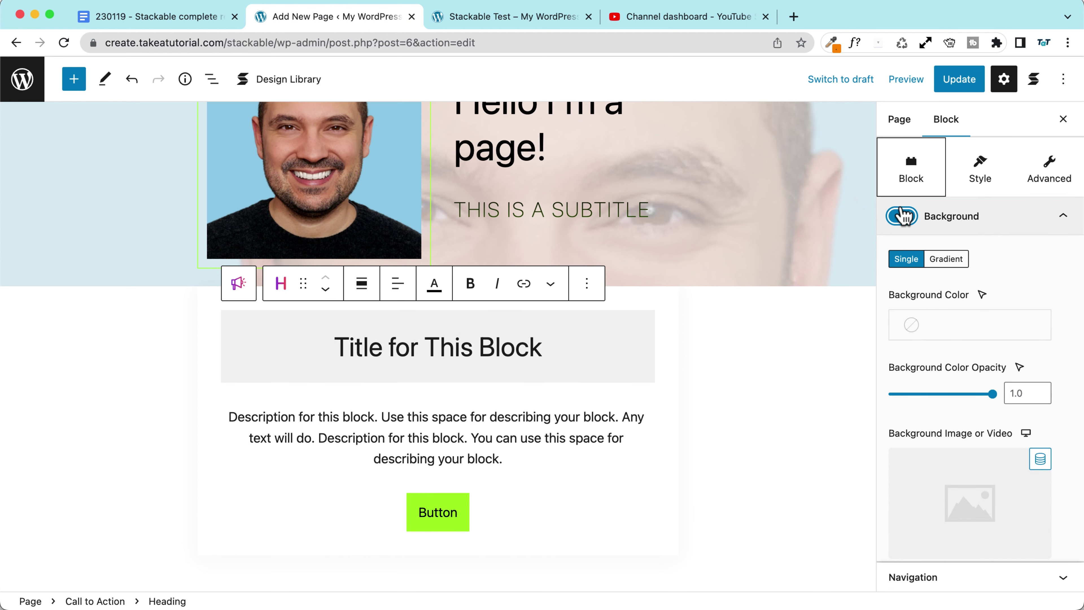
left_click(911, 216)
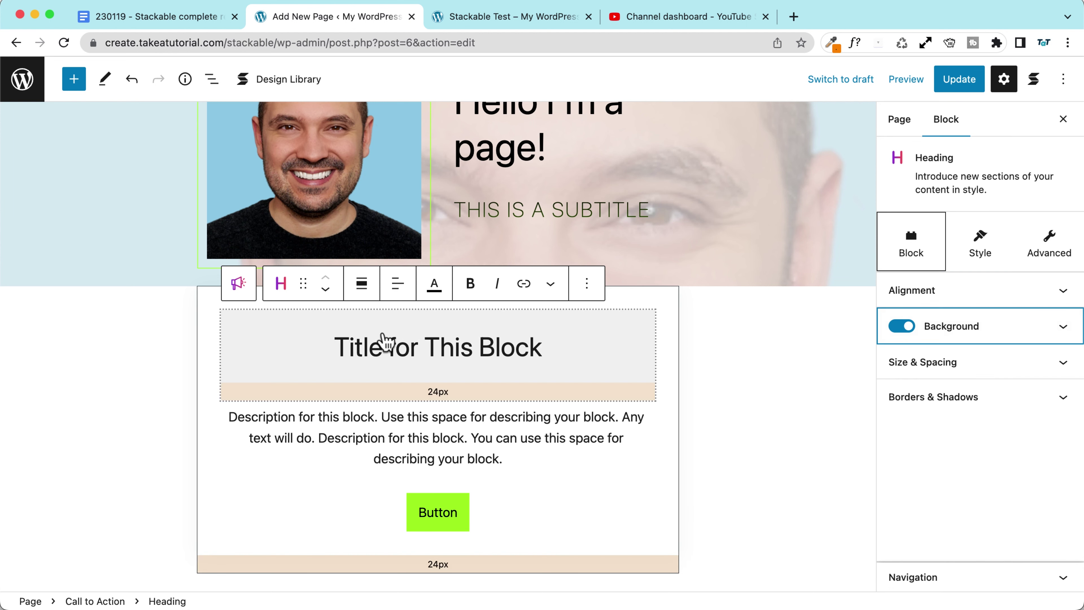
left_click(901, 326)
Set the container background color of the whole Call to Action block to Contrast (000000)
left_click(238, 283)
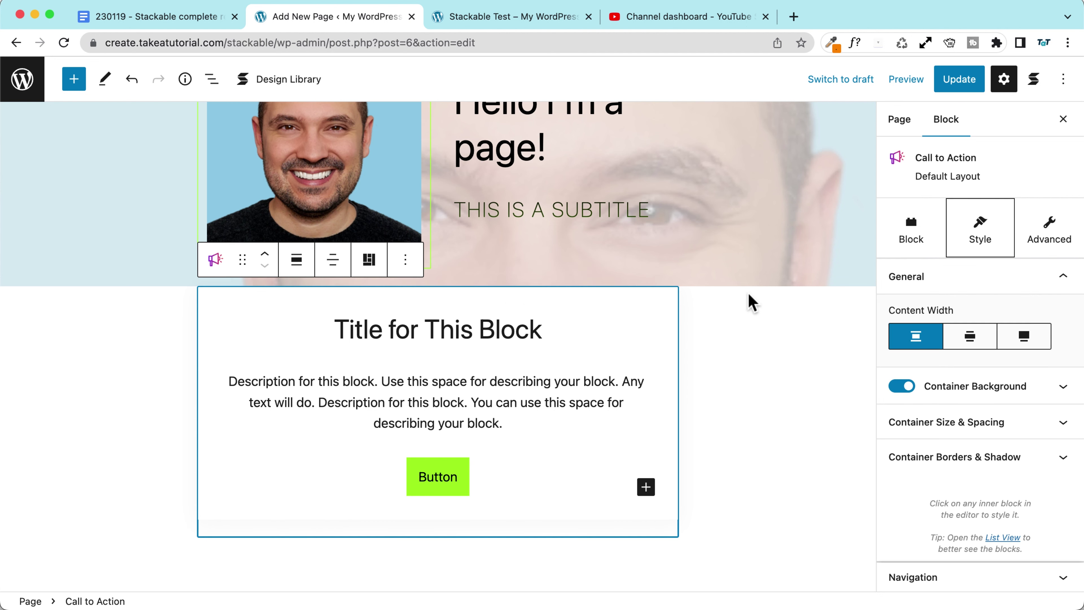
left_click(911, 227)
left_click(981, 229)
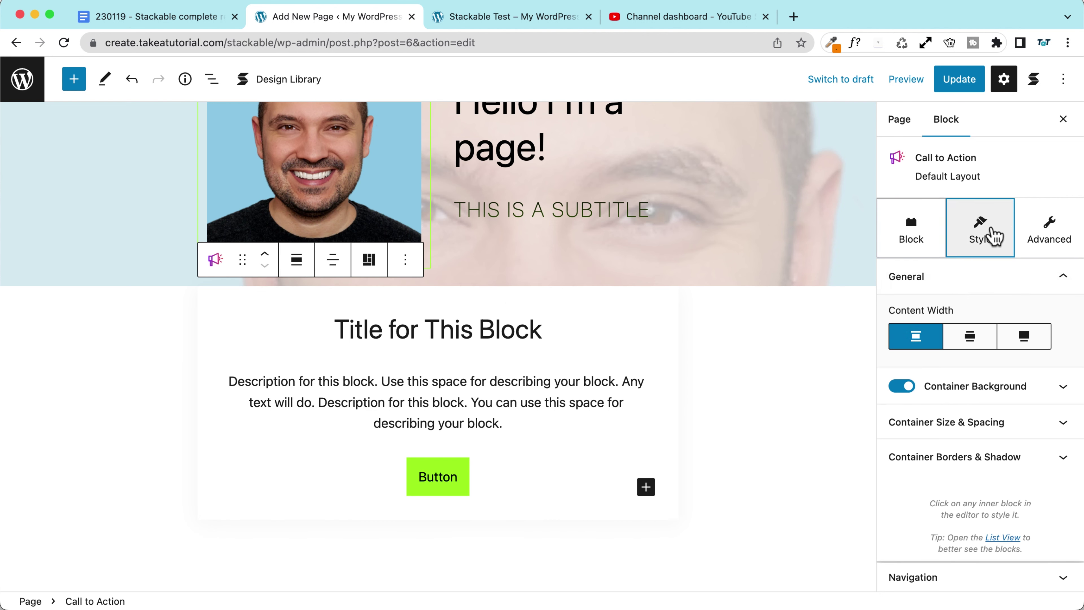
scroll(934, 354, "down", 2)
left_click(956, 316)
scroll(886, 380, "down", 3)
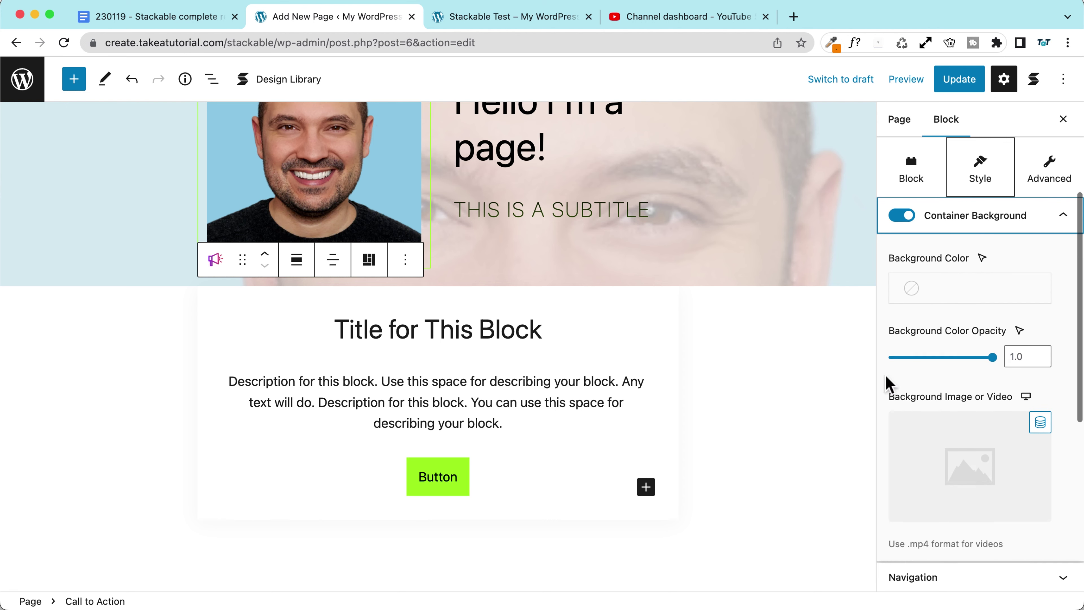
scroll(941, 438, "up", 3)
left_click(954, 362)
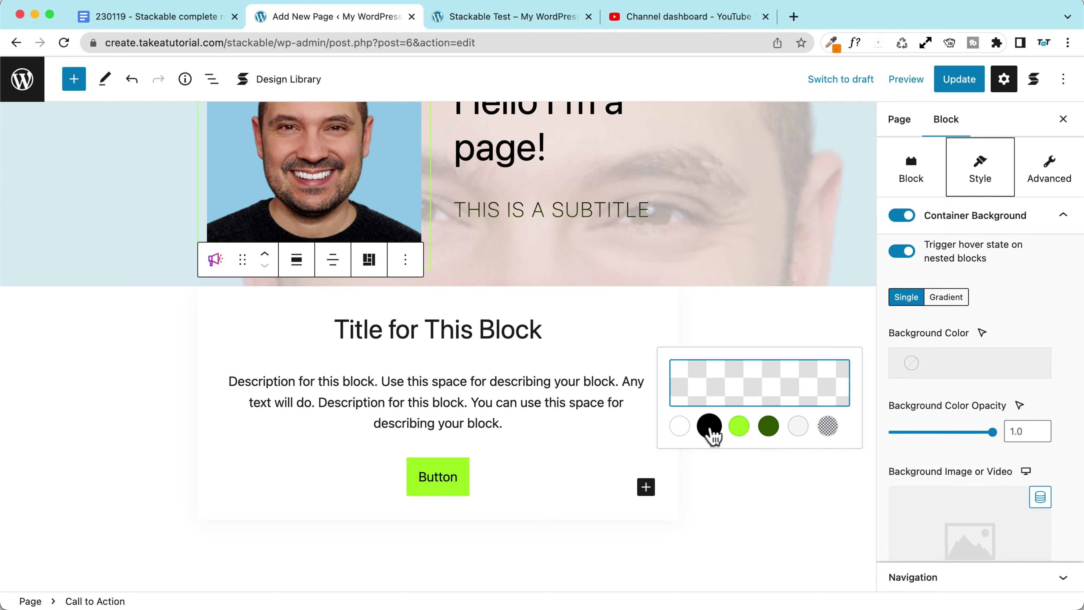
left_click(739, 427)
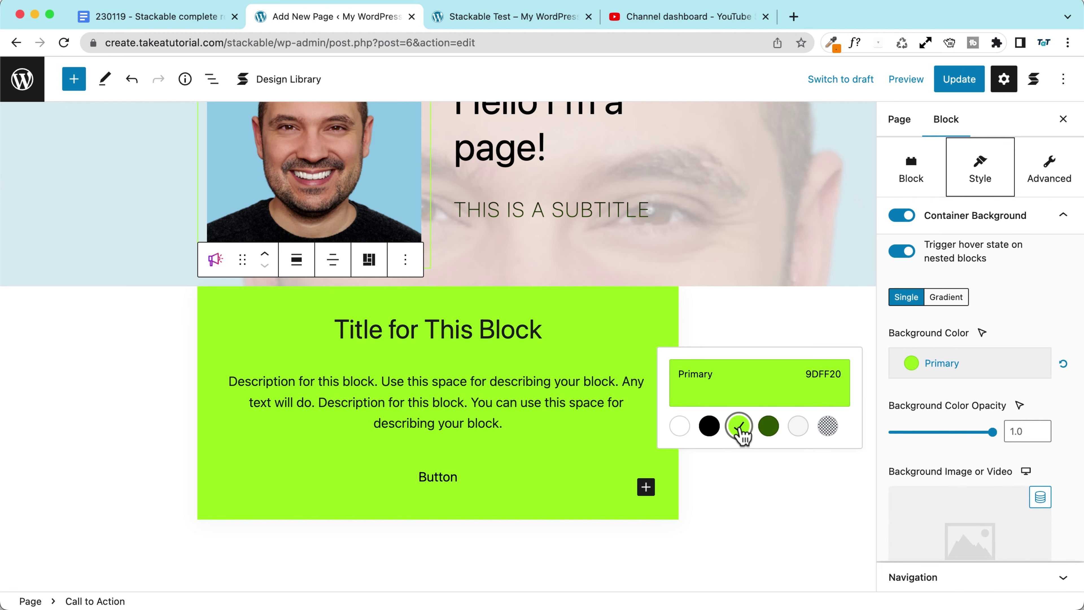
left_click(708, 426)
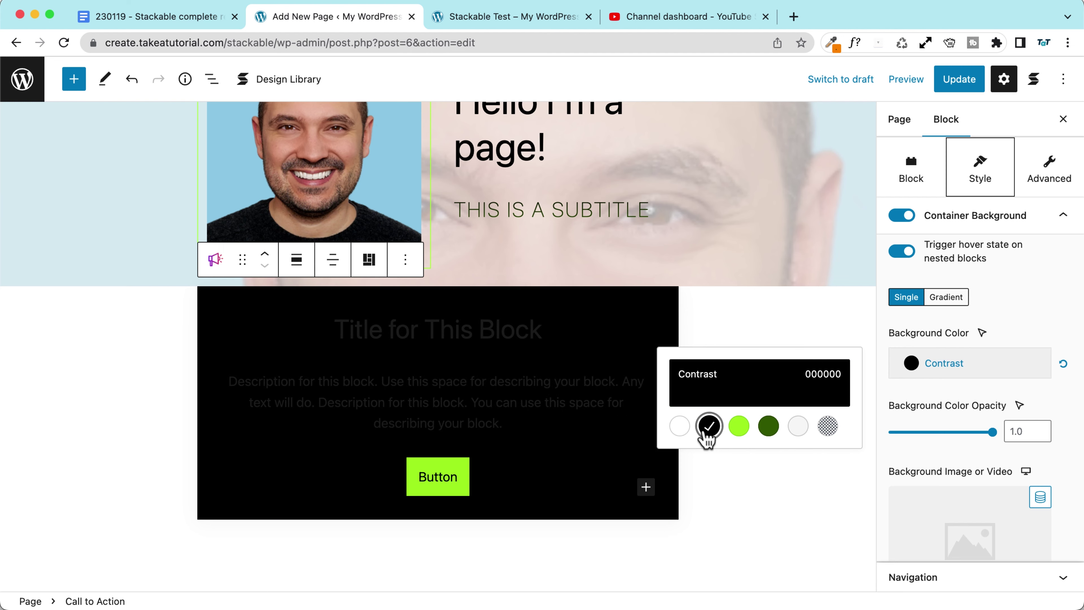
Set the text color of the Call to Action block's title to white
left_click(575, 332)
left_click(971, 252)
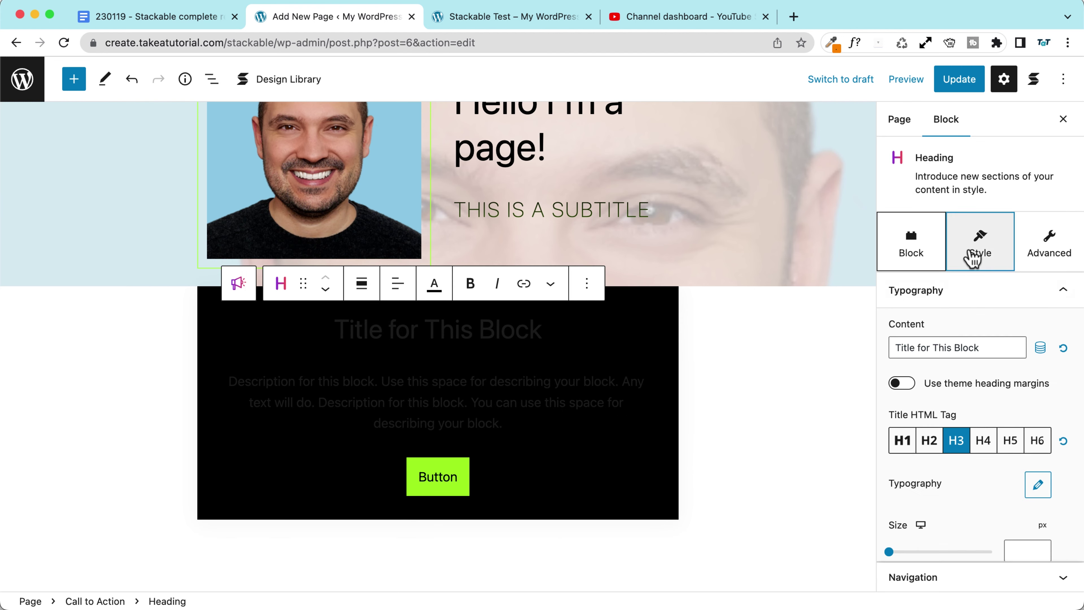
scroll(927, 383, "down", 2)
scroll(929, 382, "down", 3)
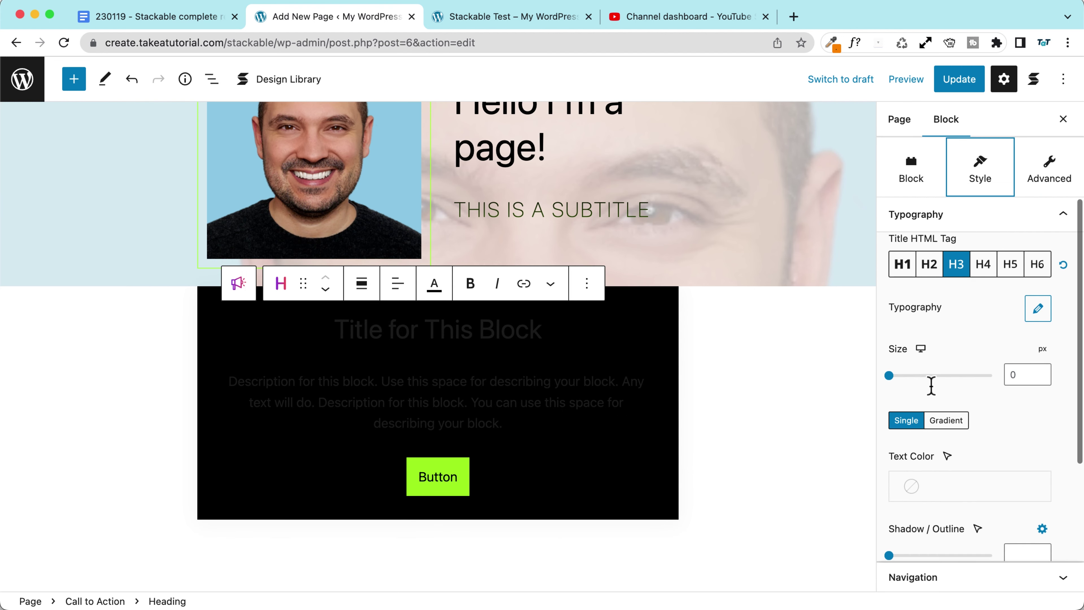
left_click(1030, 348)
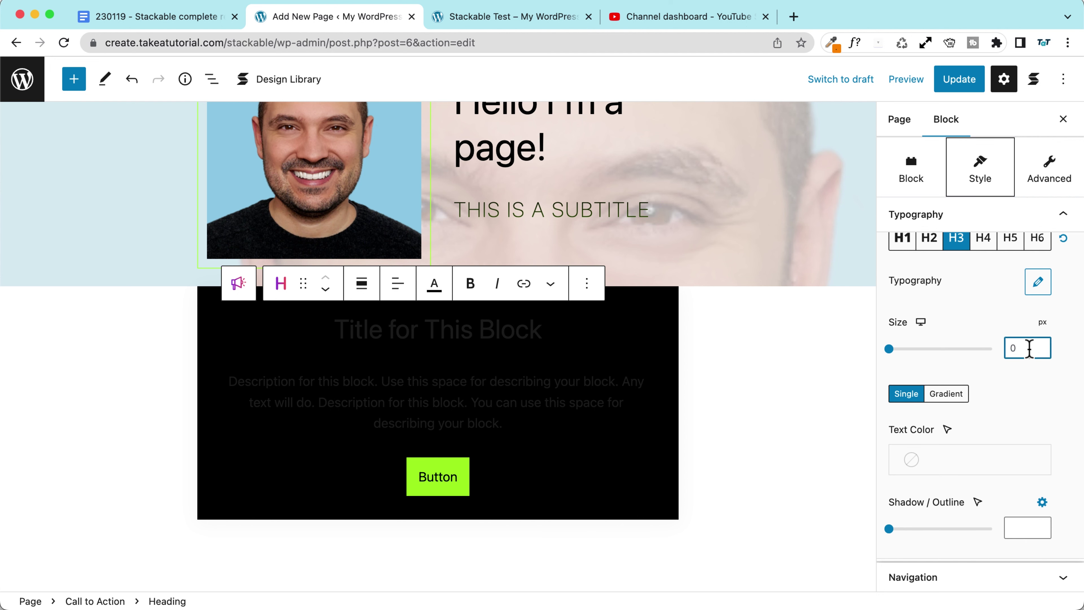
left_click(965, 456)
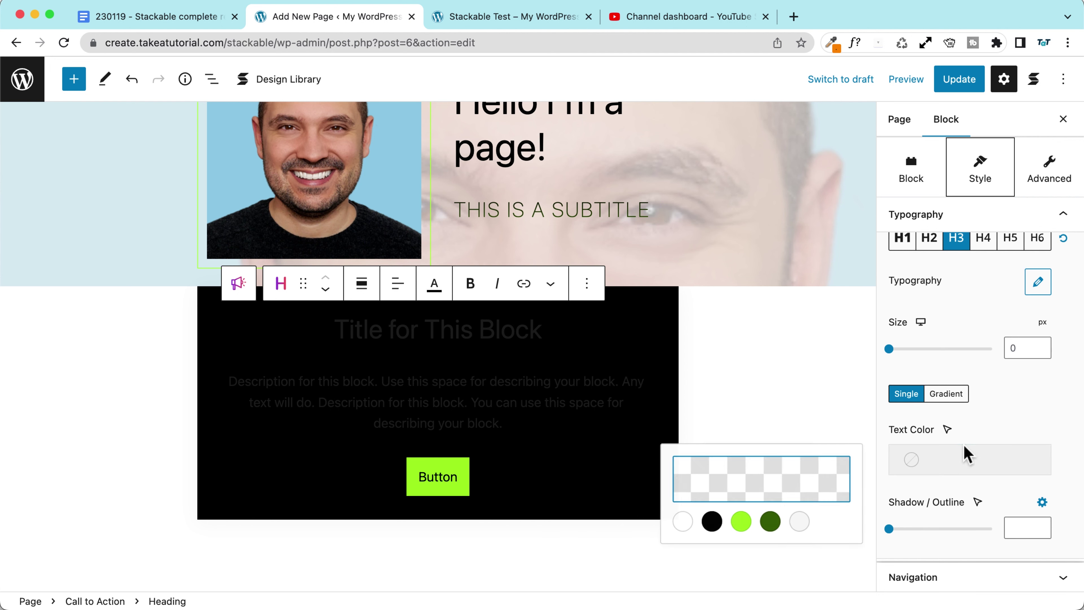
left_click(679, 522)
Set the text color of the Call to Action's description to Base (FFFFFF) and update the page
left_click(559, 409)
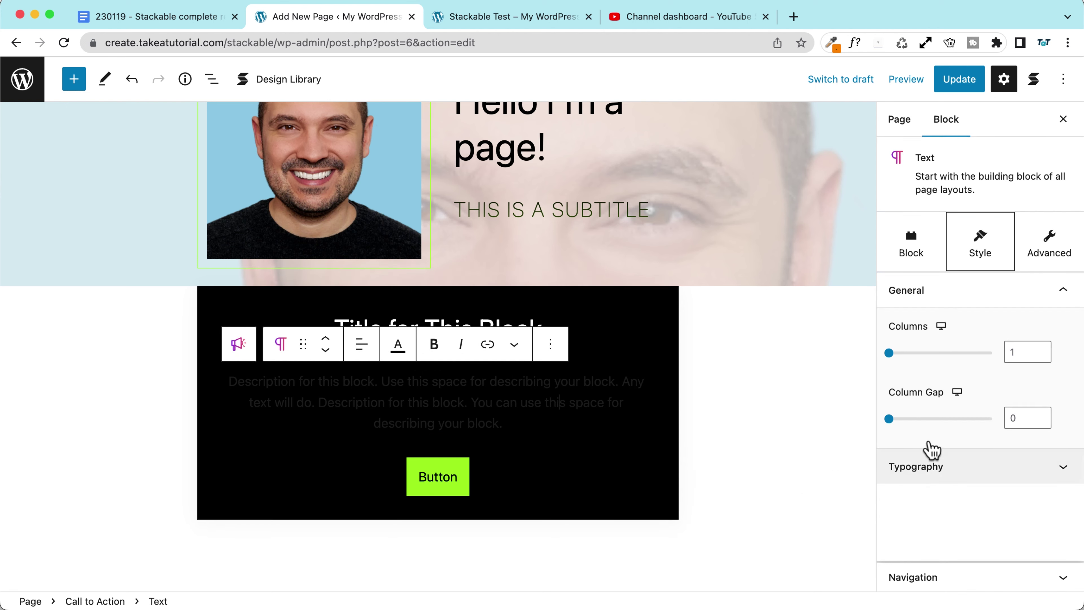
left_click(927, 465)
scroll(939, 431, "down", 2)
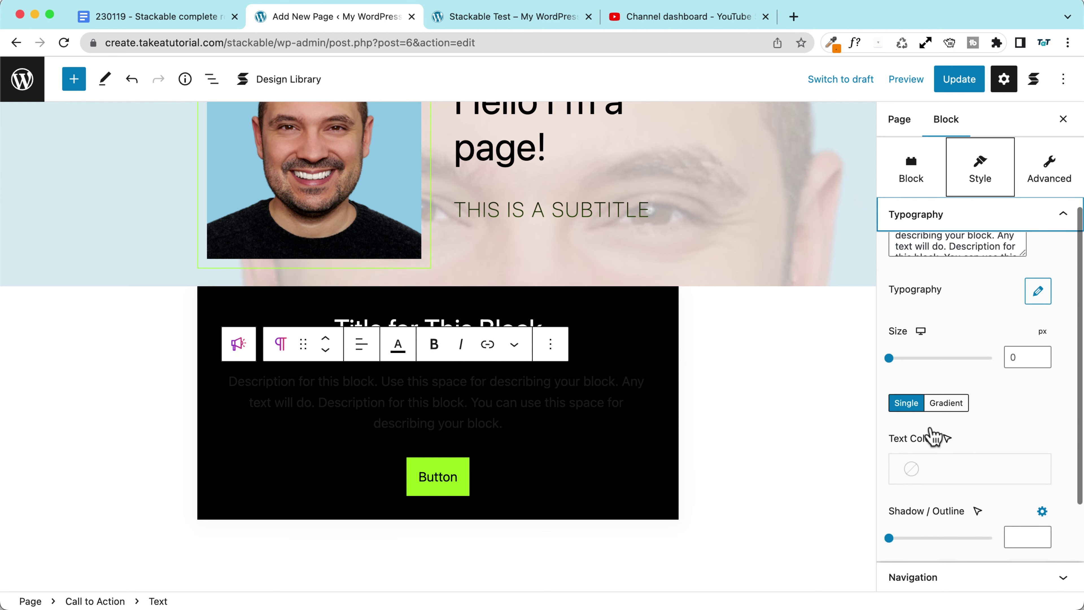
left_click(943, 472)
left_click(680, 532)
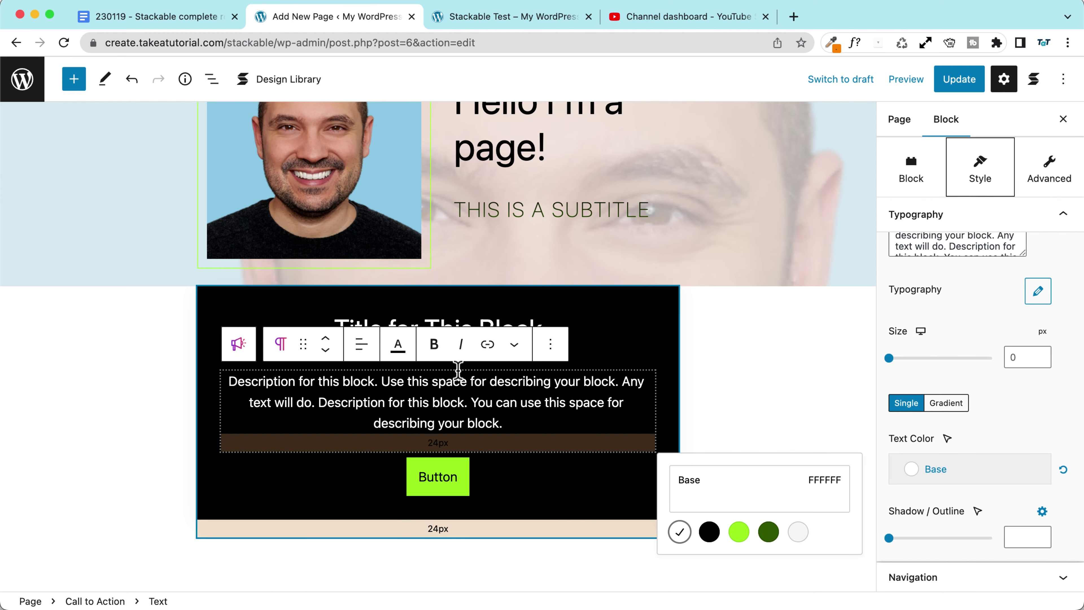
left_click(958, 79)
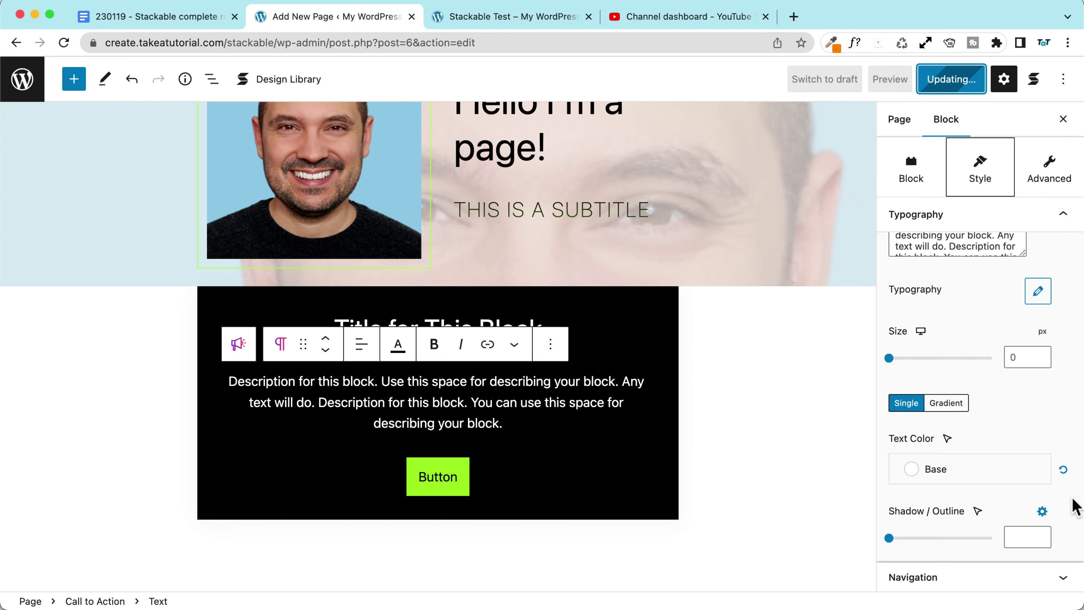
scroll(1045, 482, "down", 3)
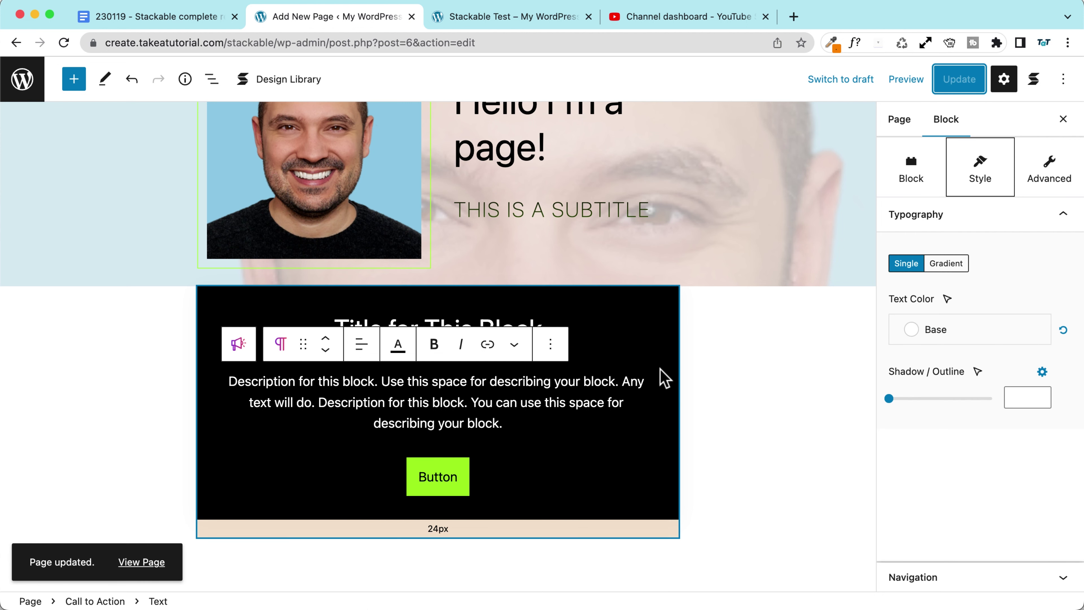
scroll(936, 380, "up", 2)
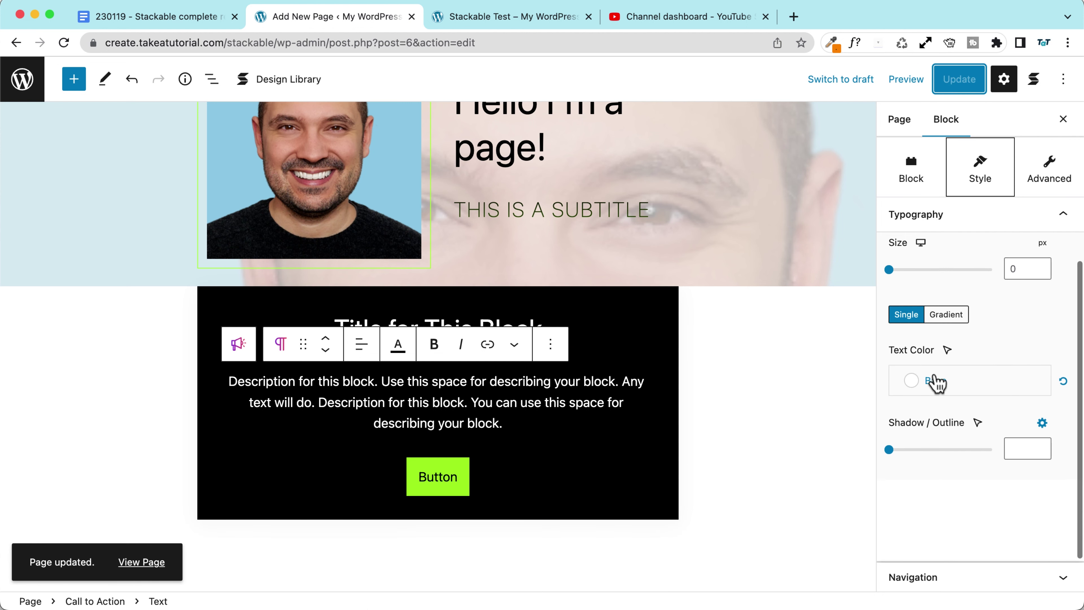
Look through the Call to Action block's options, including Save as Default Call to Action Block, without choosing any
left_click(206, 302)
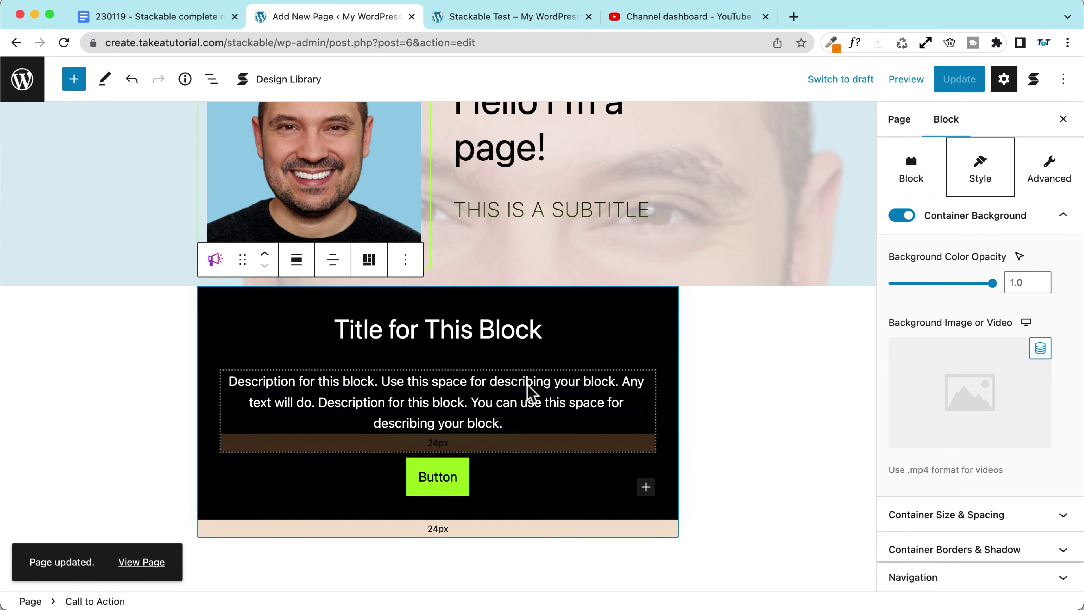
left_click(405, 261)
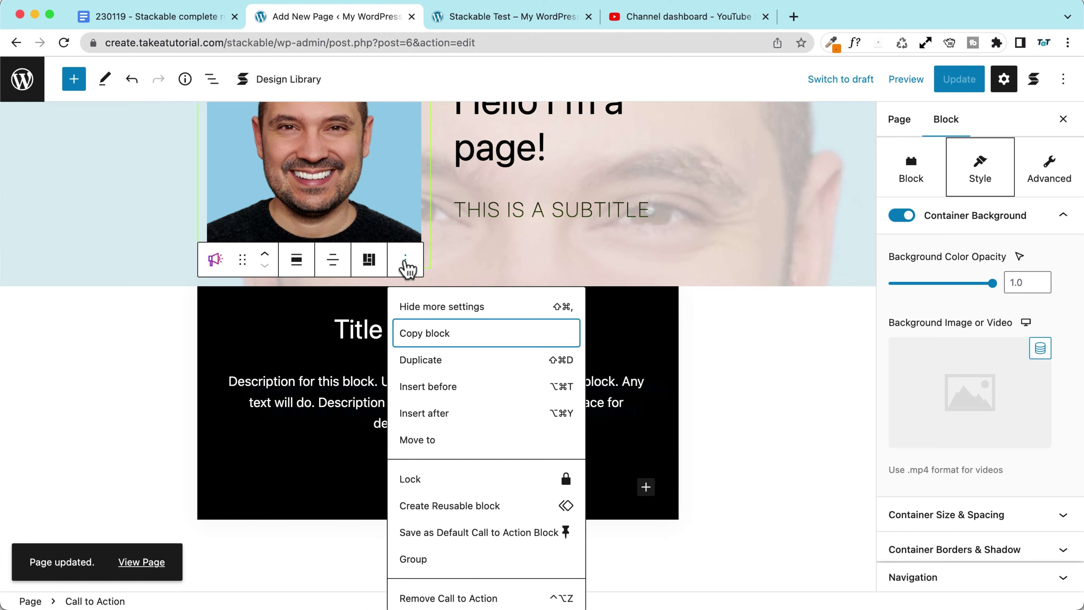
scroll(680, 523, "down", 3)
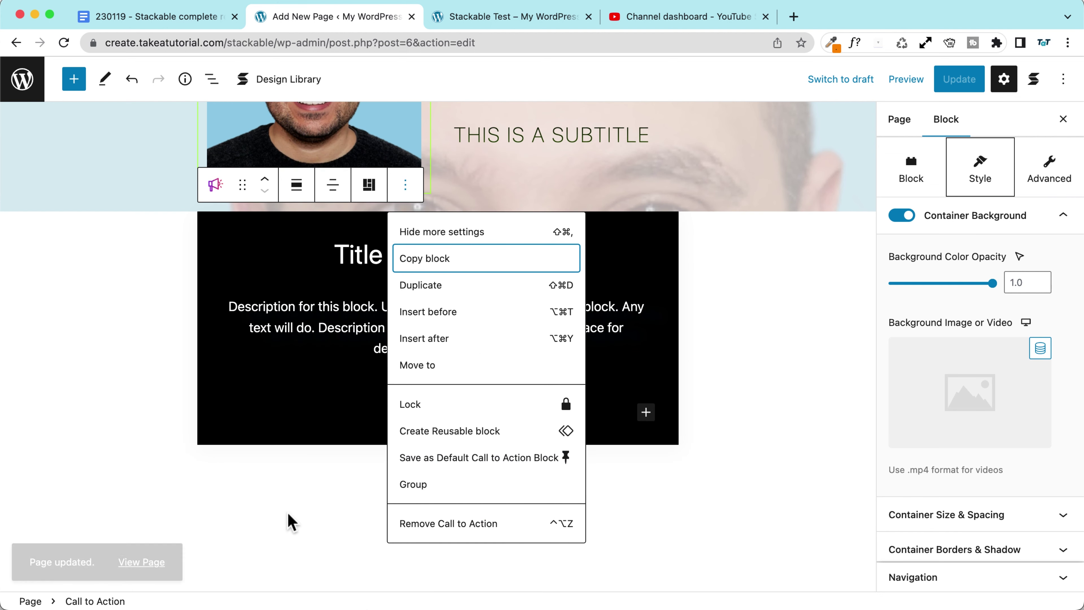
left_click(305, 512)
Insert a Call to Action block in the Default Layout below the black Call to Action block
left_click(576, 490)
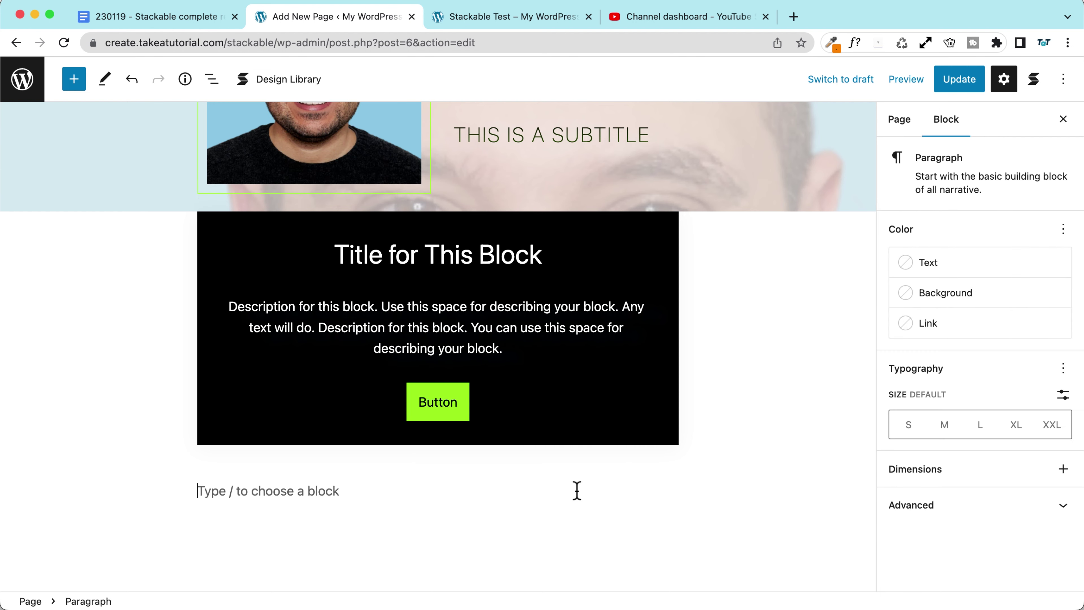
type("/cll")
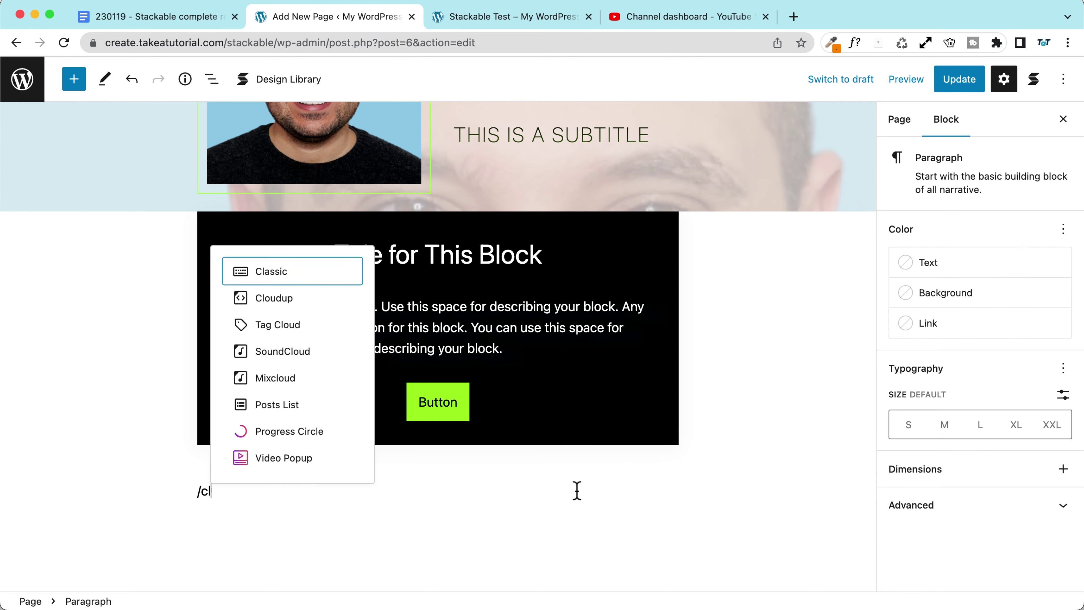
key("BackSpace")
key("BackSpace")
type("all")
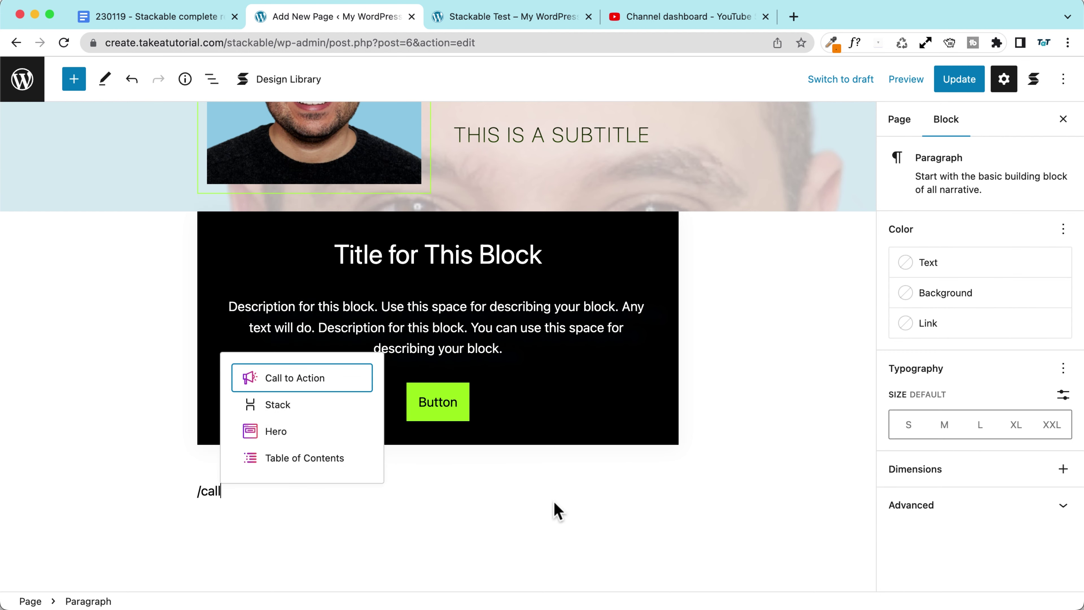
left_click(256, 378)
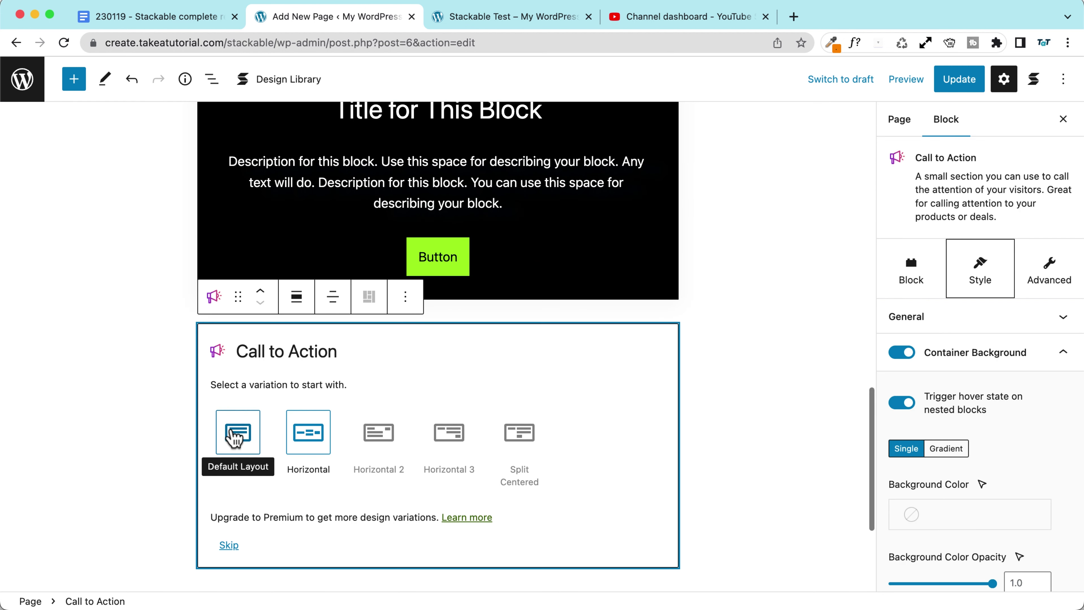
left_click(235, 441)
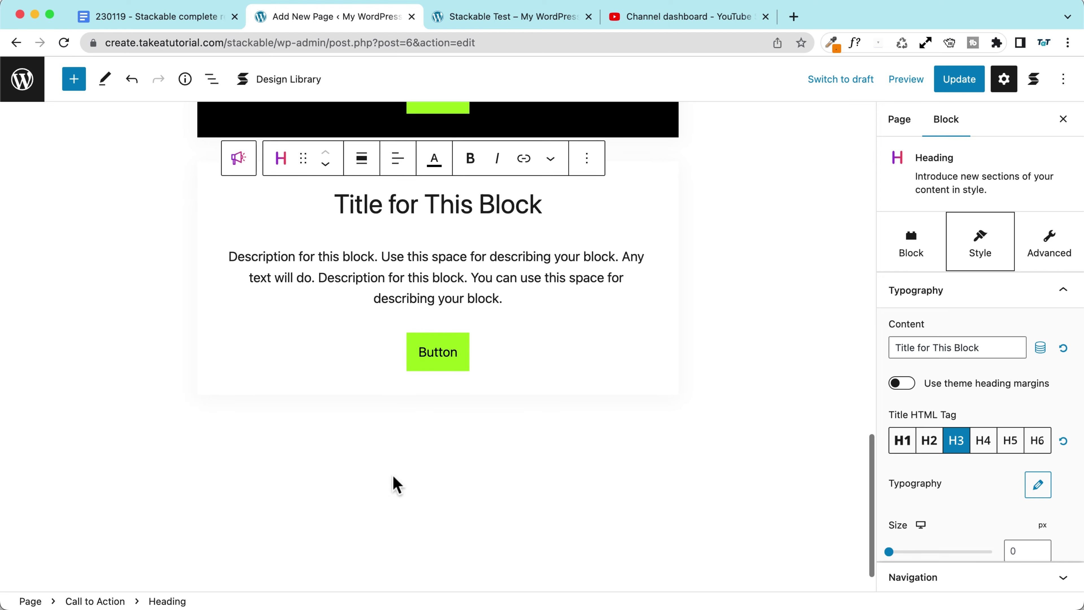
Save the black Call to Action block as the default Call to Action block
scroll(360, 388, "up", 6)
left_click(636, 223)
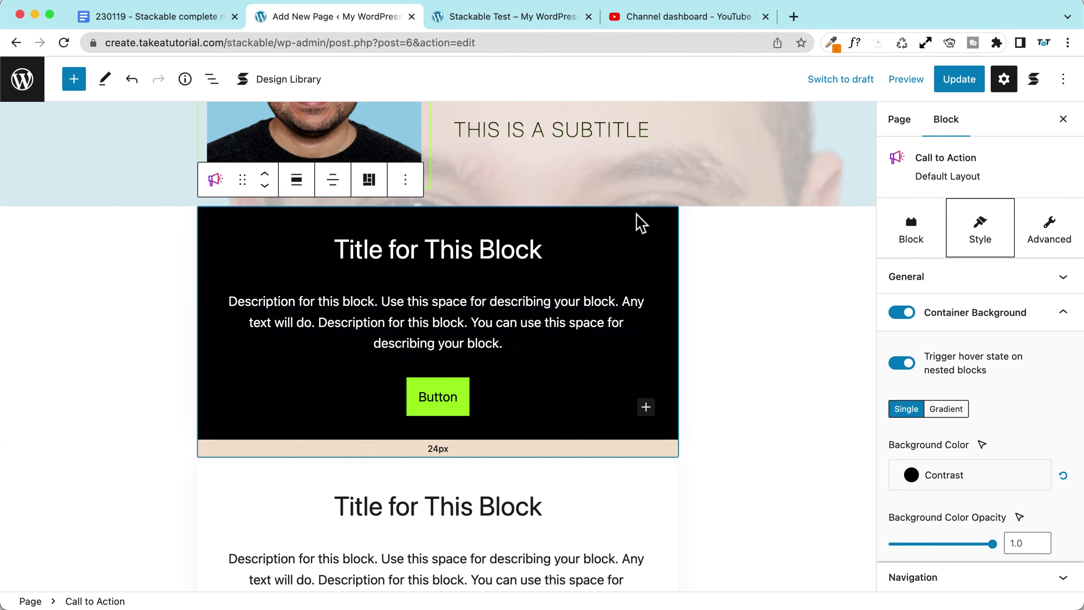
left_click(405, 179)
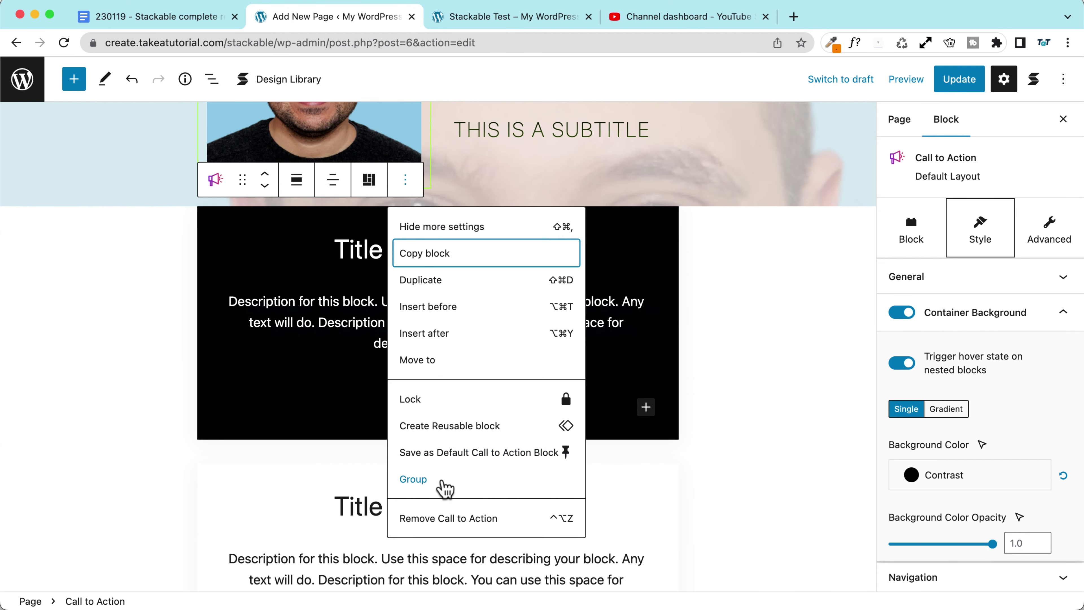
left_click(446, 453)
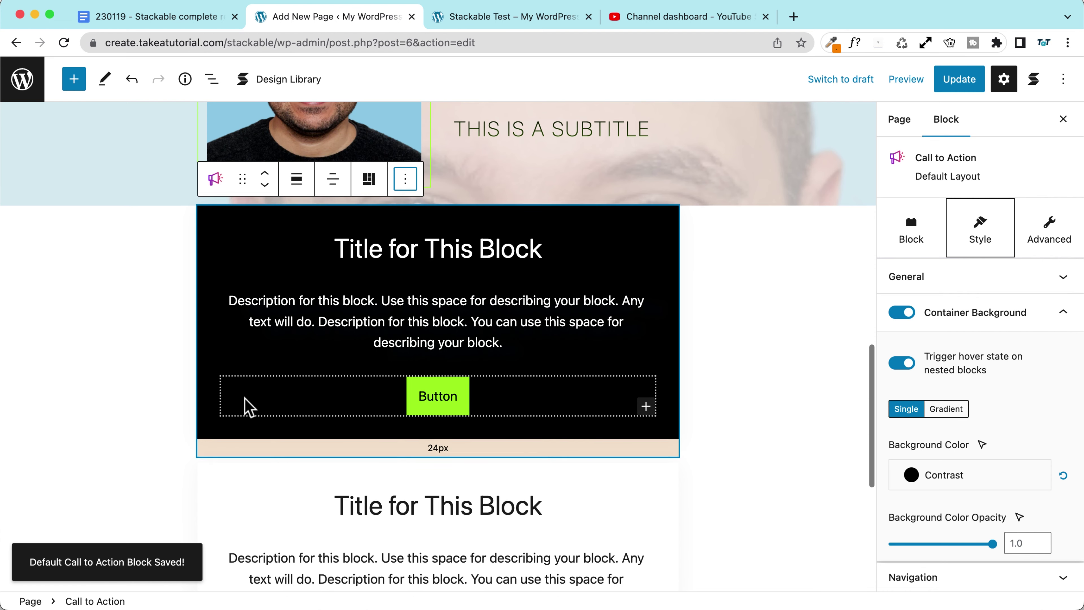
Insert another Call to Action block in the Default Layout at the end of the page to test the saved default
scroll(339, 412, "down", 6)
left_click(349, 388)
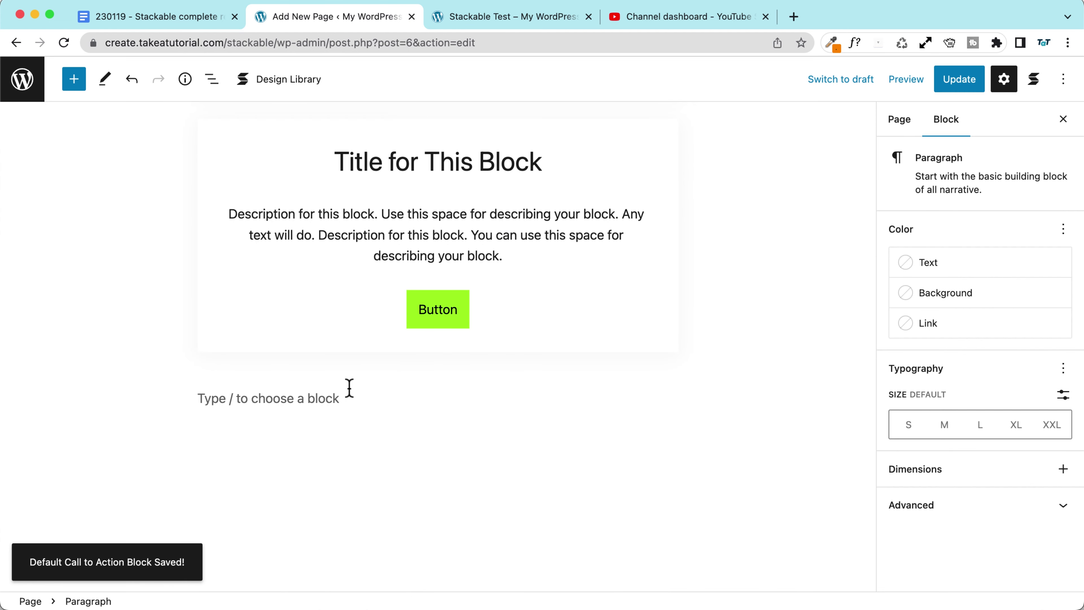
type("/cll")
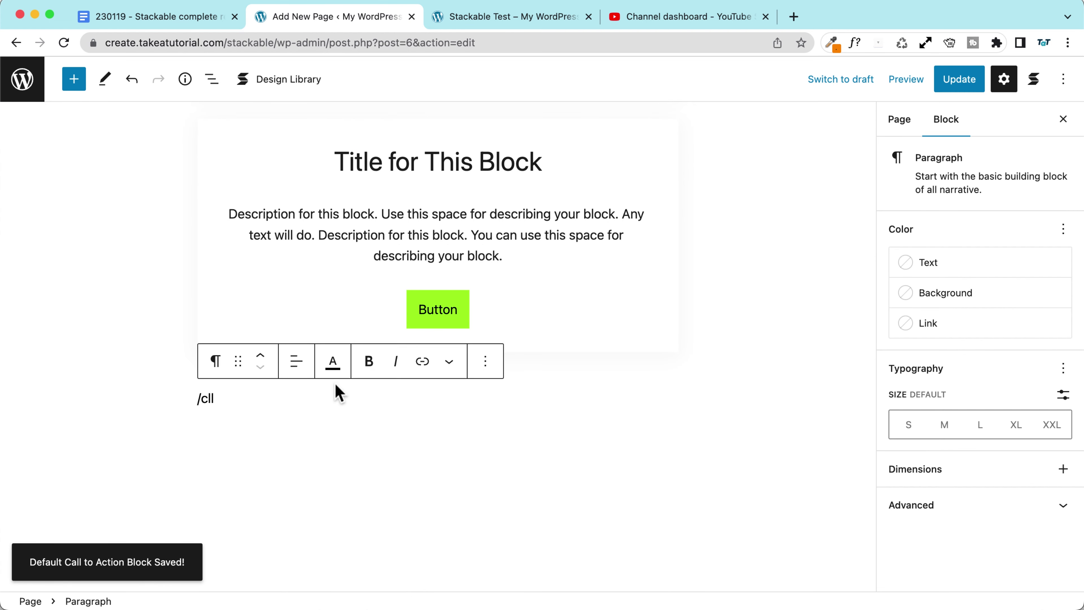
key("BackSpace")
key("BackSpace")
type("all")
left_click(338, 283)
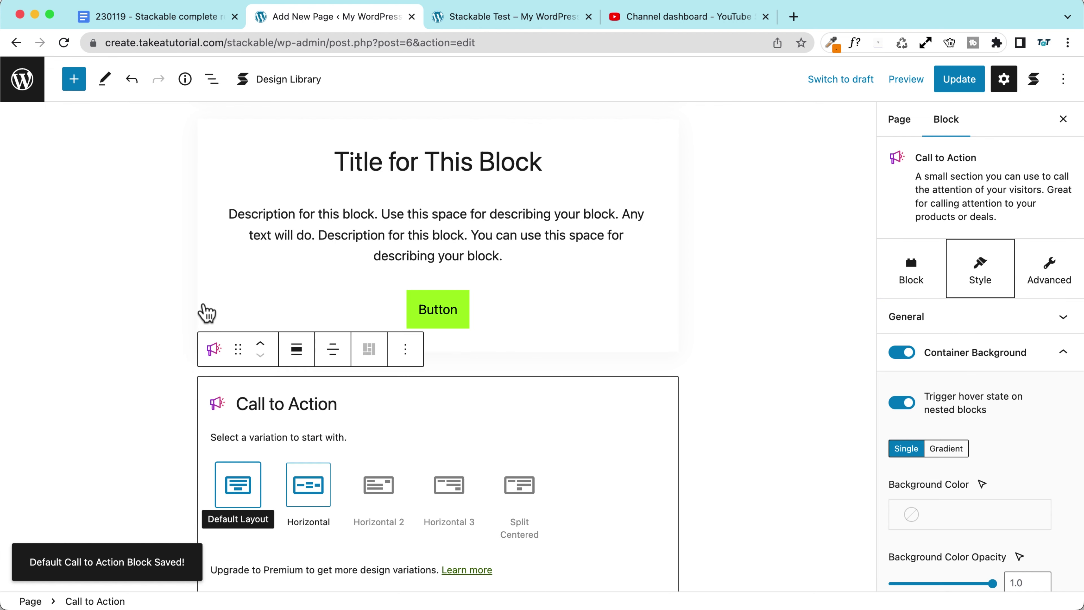
left_click(236, 491)
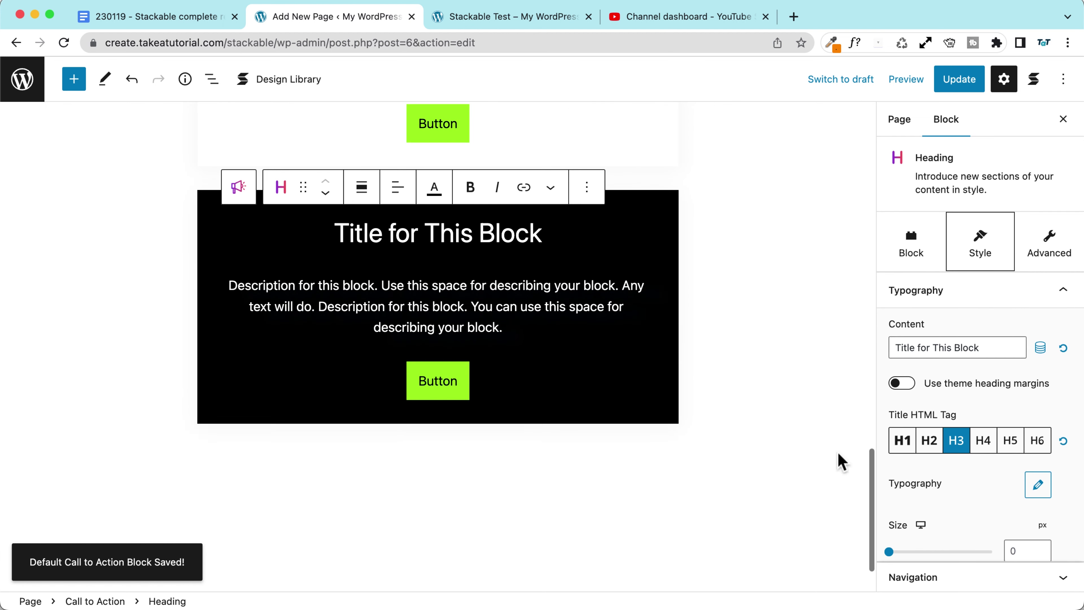
Remove the two extra Call to Action blocks below the original black one and update the page
scroll(126, 274, "up", 3)
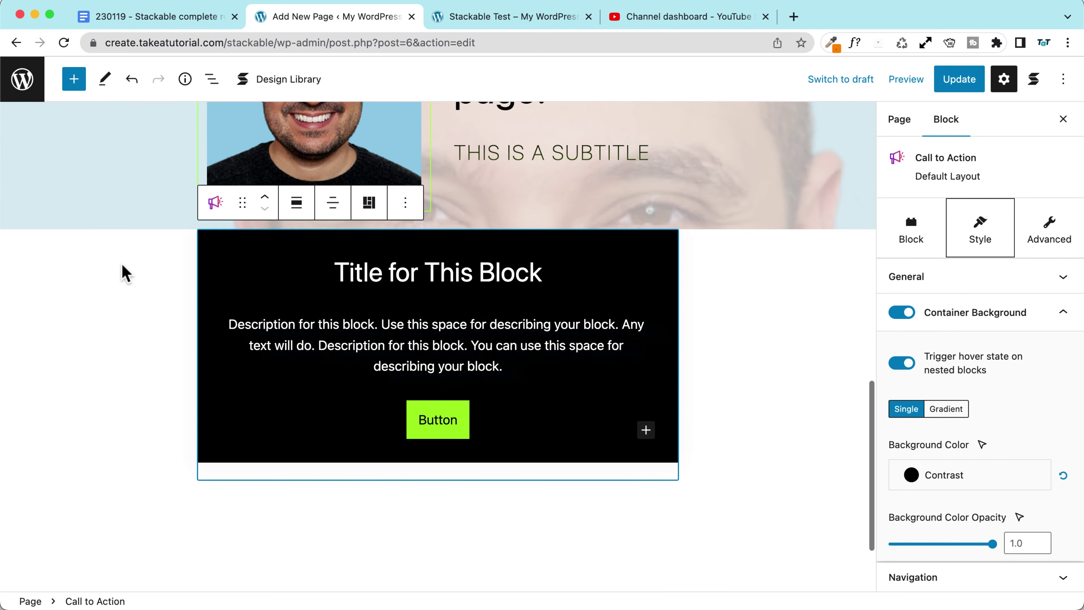
left_click(958, 80)
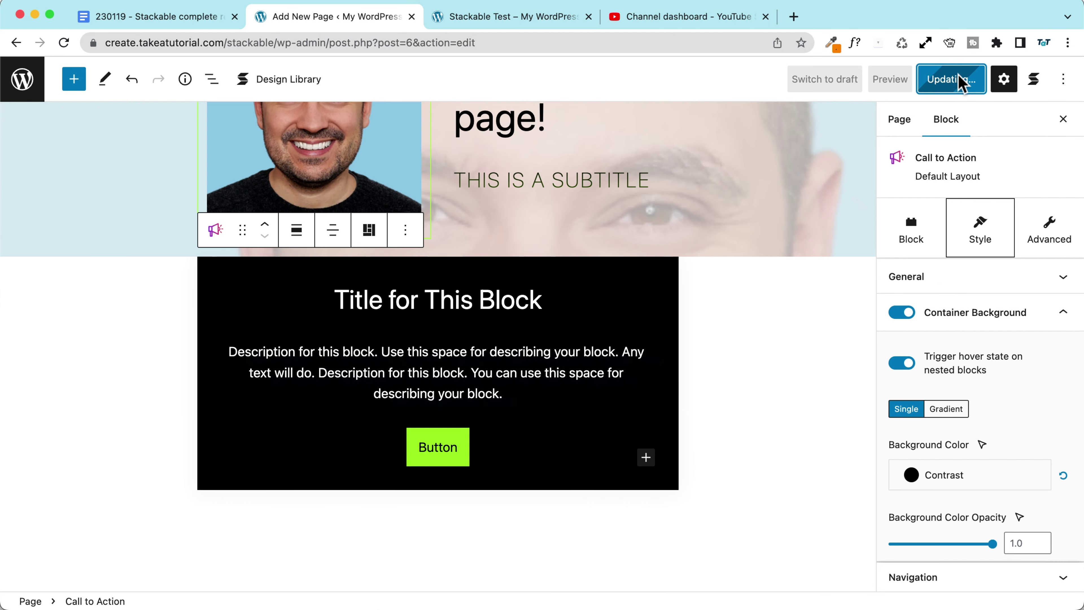
Look through the Block Defaults list in the Stackable settings, from Accordion down to the icon and image blocks
left_click(1036, 85)
scroll(965, 214, "down", 3)
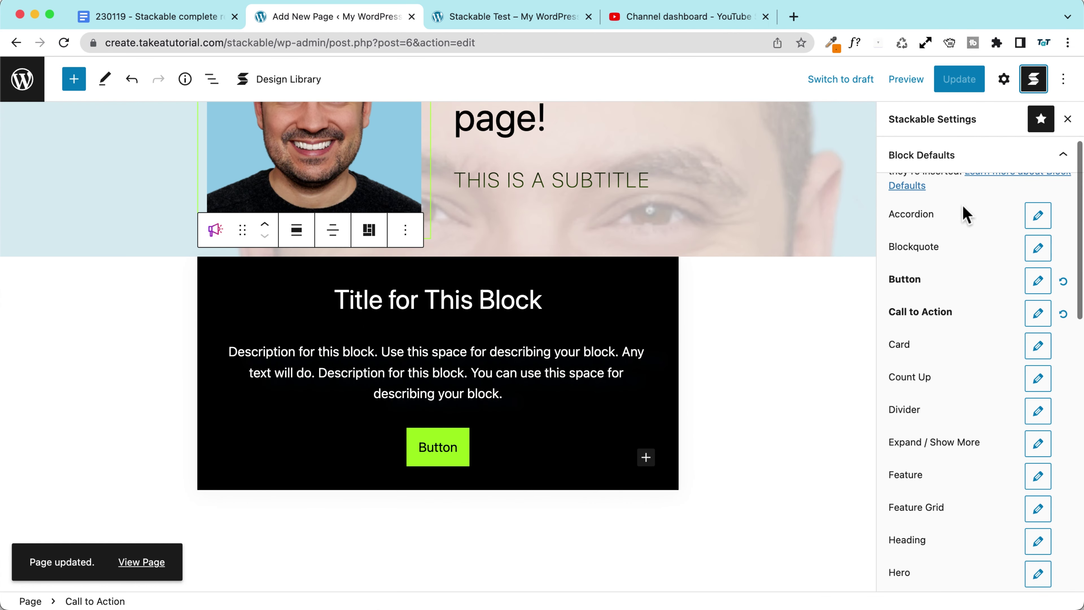
scroll(947, 290, "up", 3)
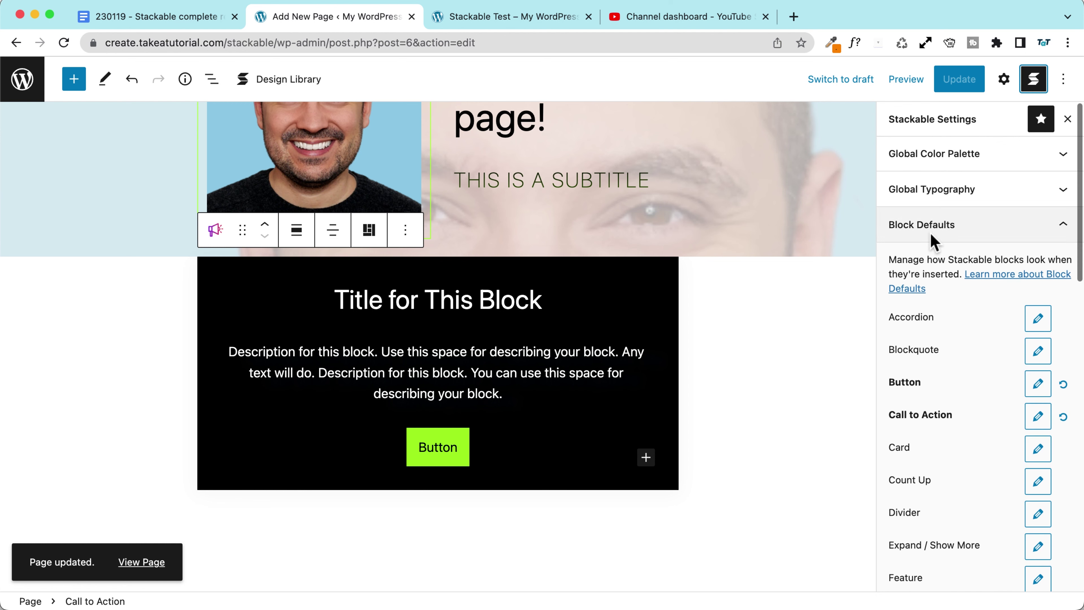
left_click(939, 231)
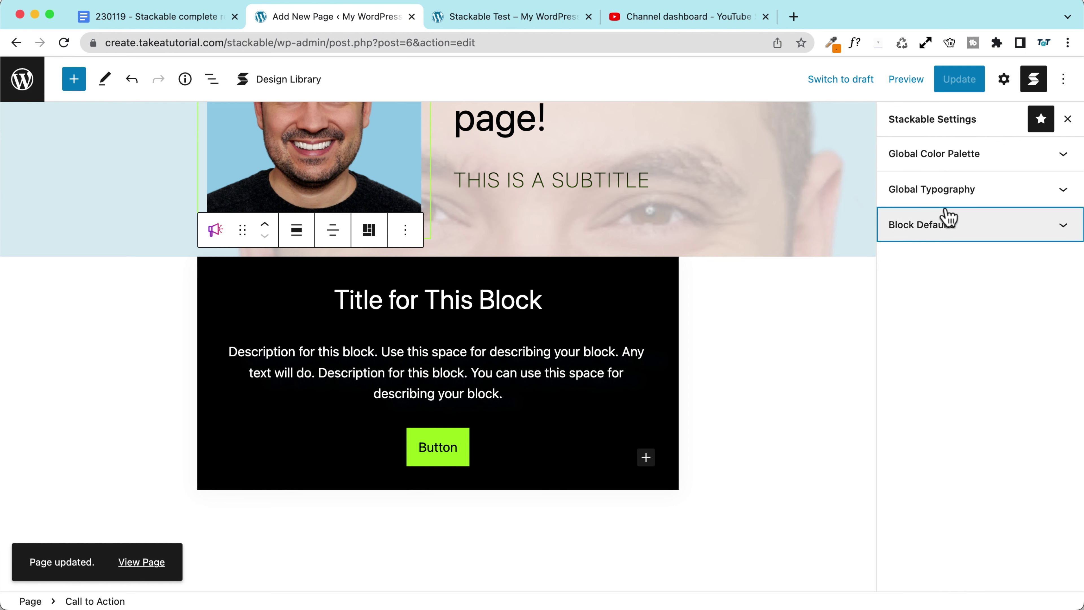
left_click(933, 231)
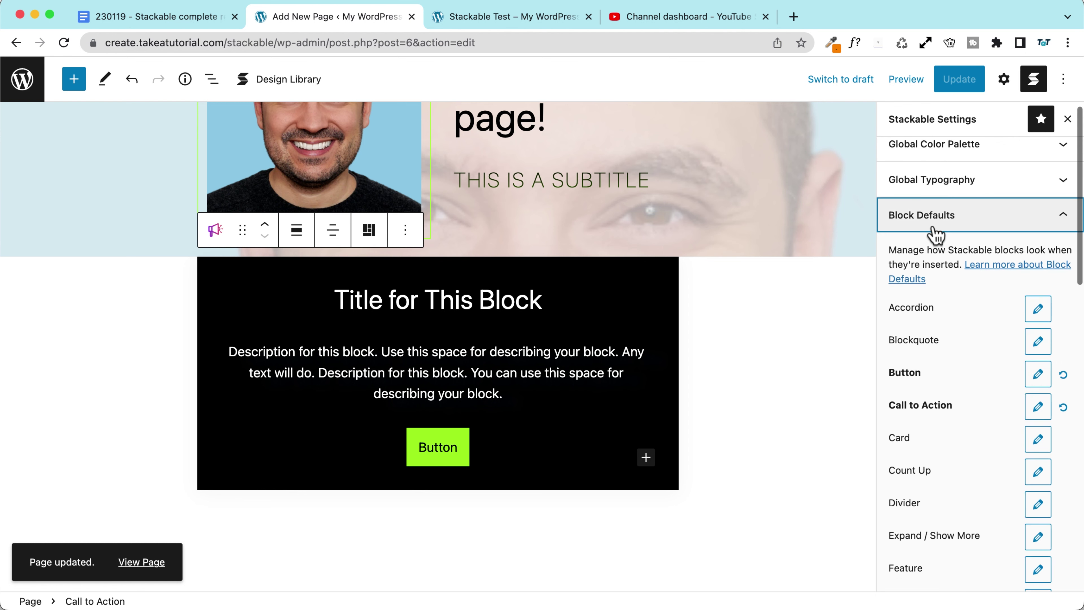
scroll(944, 346, "down", 3)
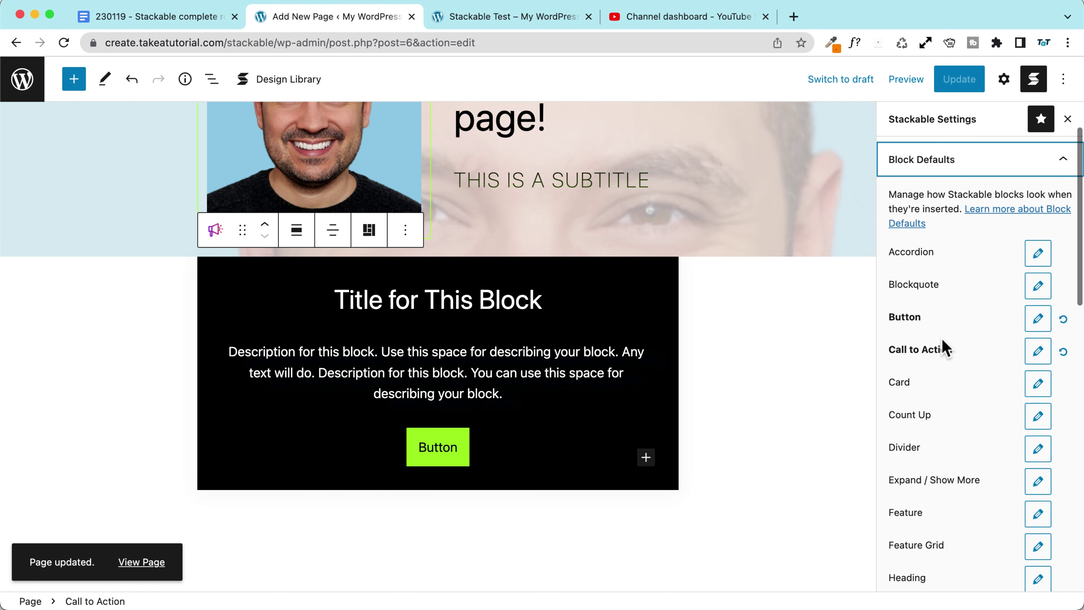
scroll(423, 550, "down", 3)
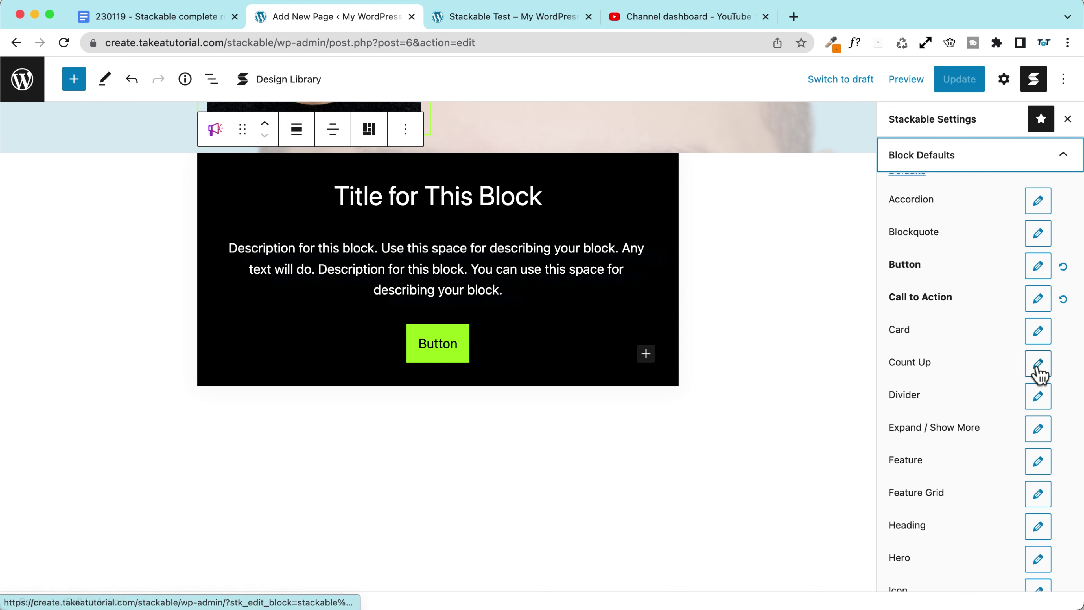
scroll(1037, 371, "down", 4)
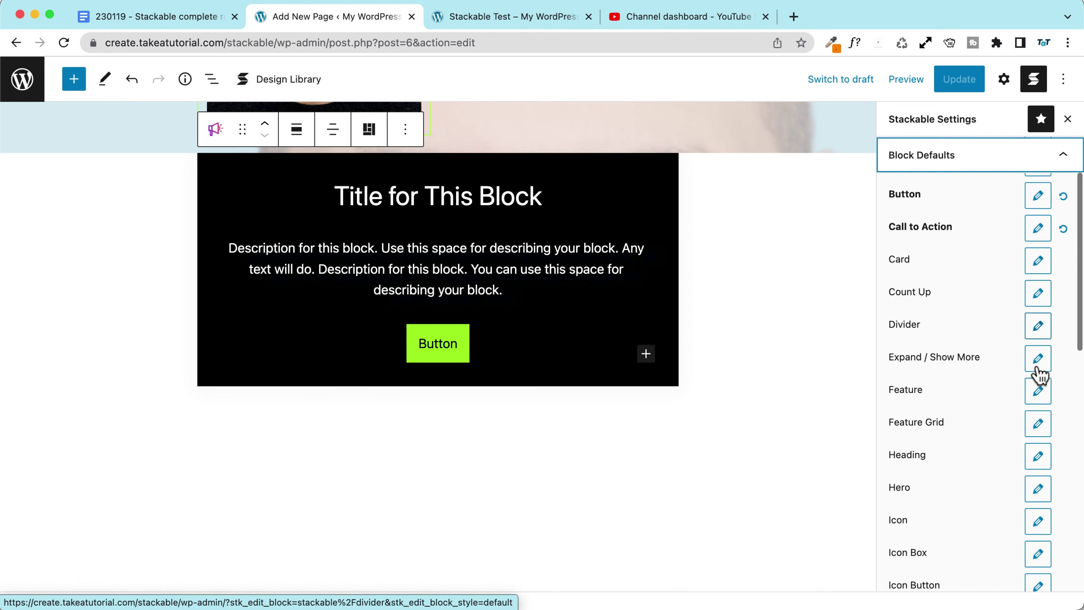
scroll(982, 369, "down", 1)
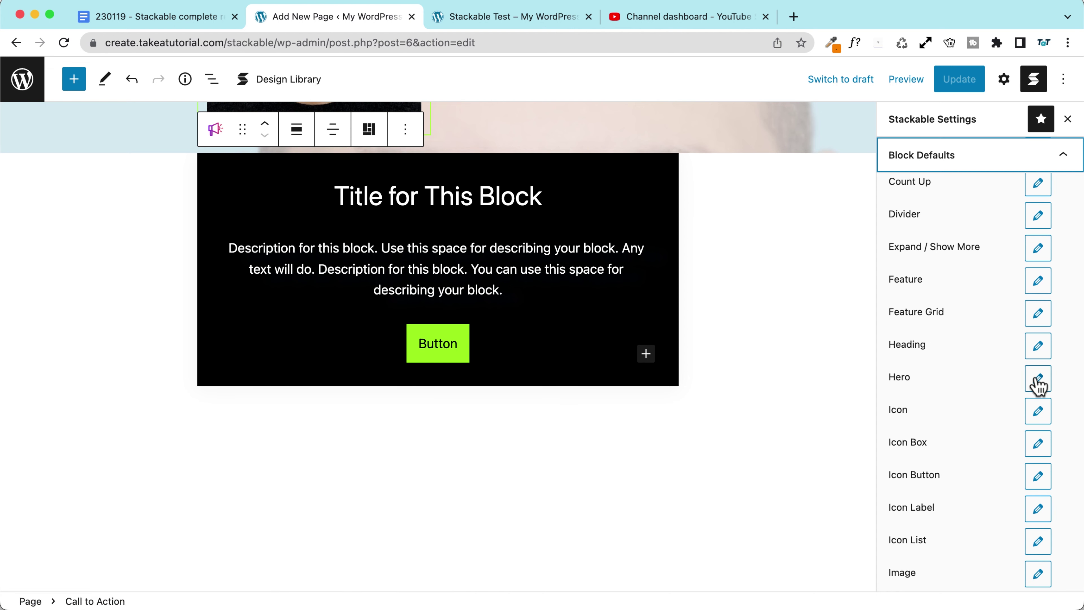
Open the default Icon block for editing and replace its star with the solid circled question mark icon
left_click(1038, 410)
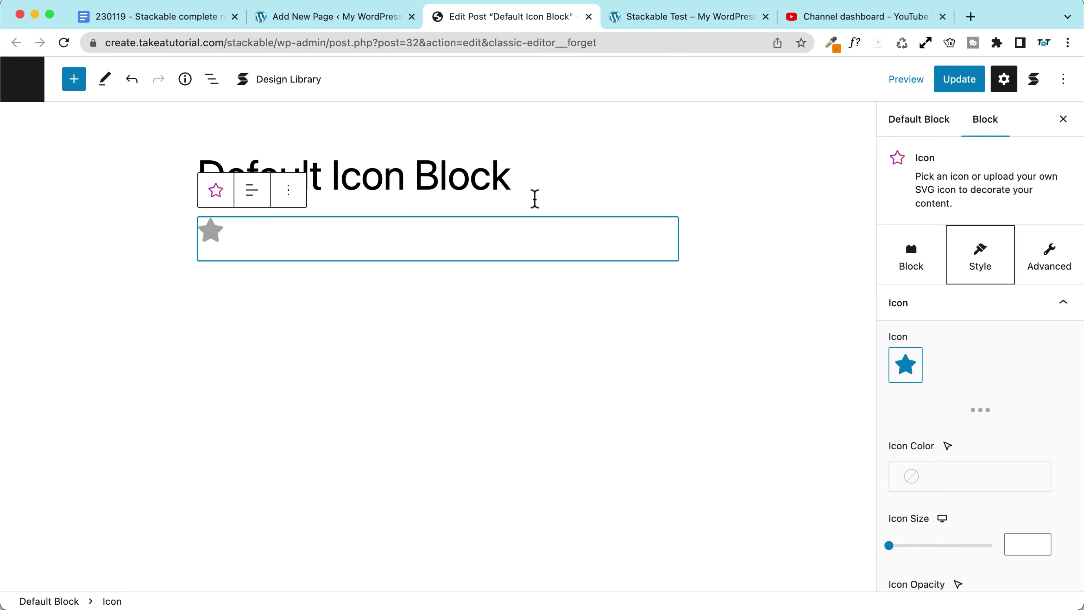
left_click_drag(228, 241, 923, 324)
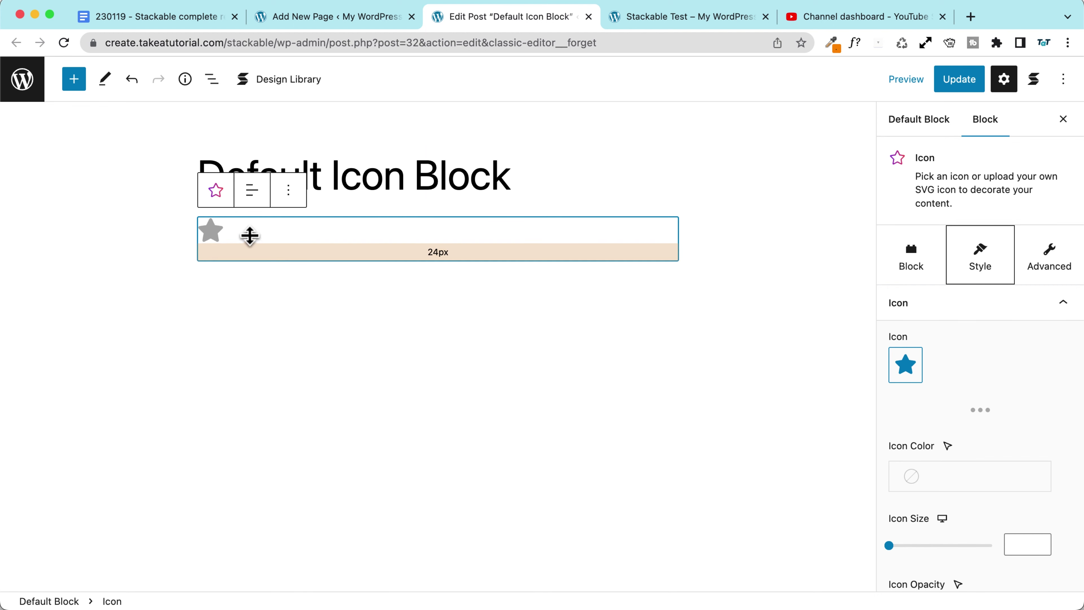
left_click(907, 373)
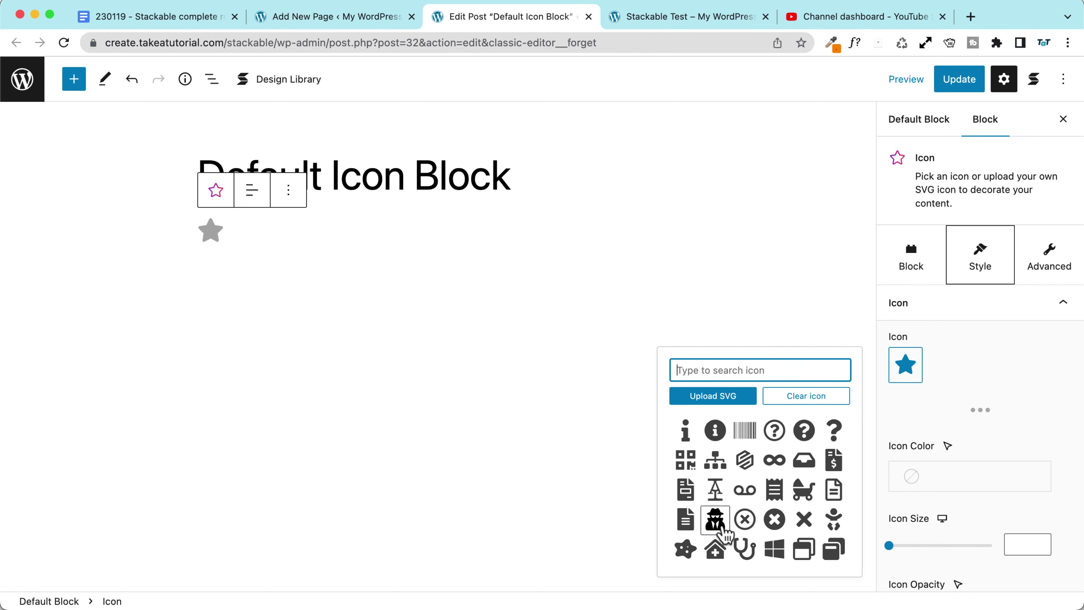
left_click(804, 430)
Try Primary (9DFF20) as the default icon's color, and settle on Contrast (000000)
scroll(960, 397, "down", 3)
left_click(946, 398)
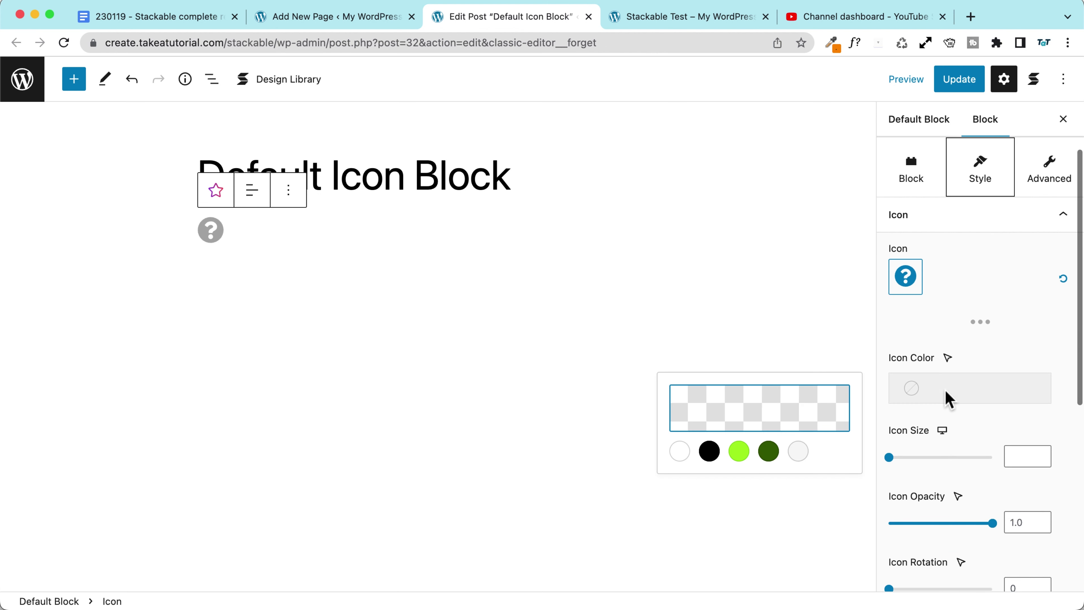
left_click(738, 451)
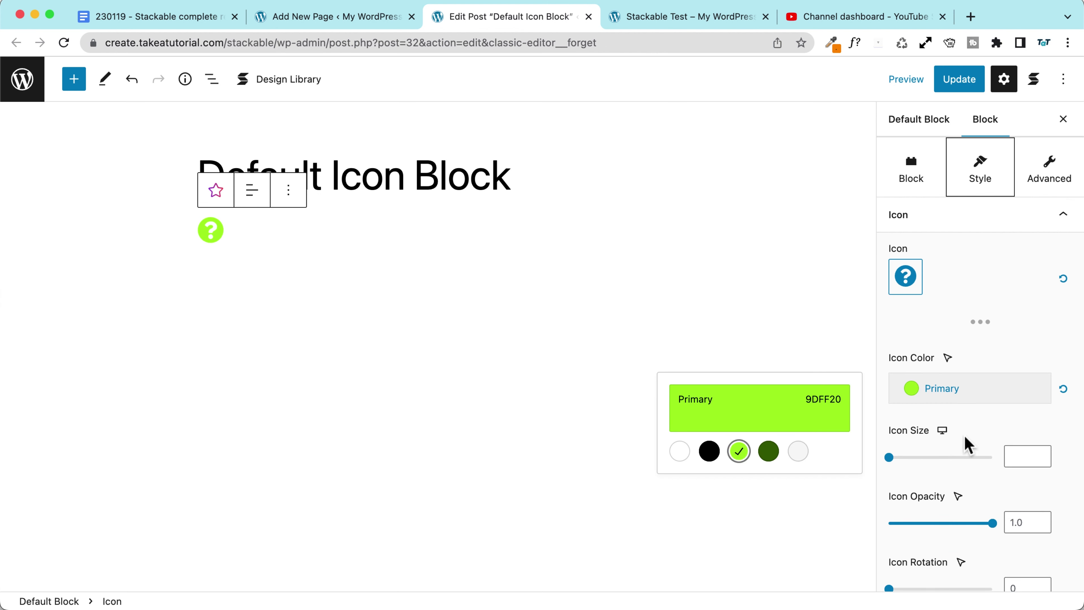
scroll(967, 444, "down", 5)
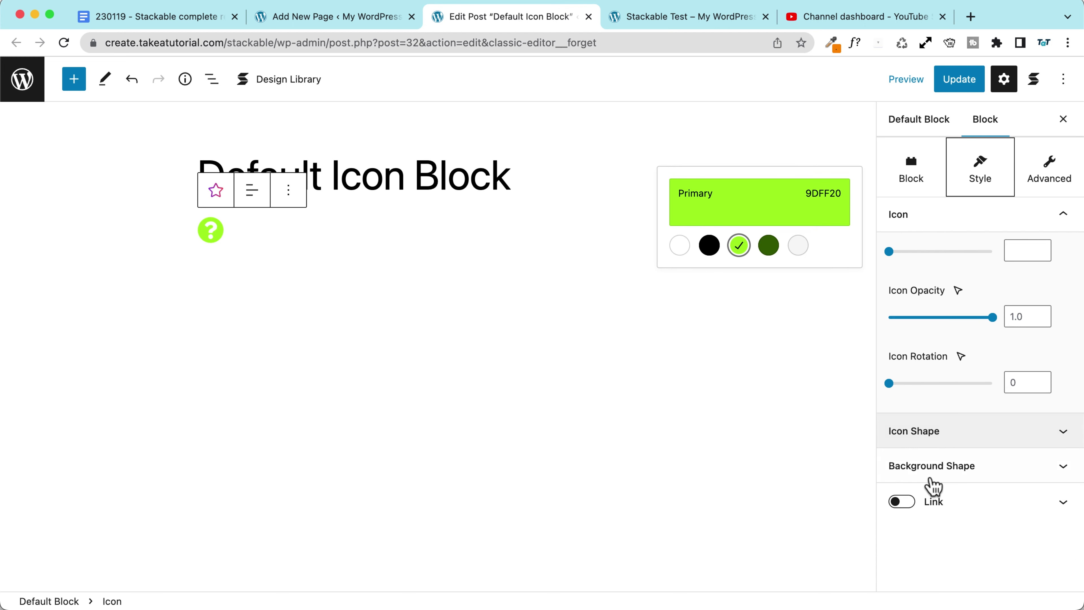
scroll(926, 439, "up", 5)
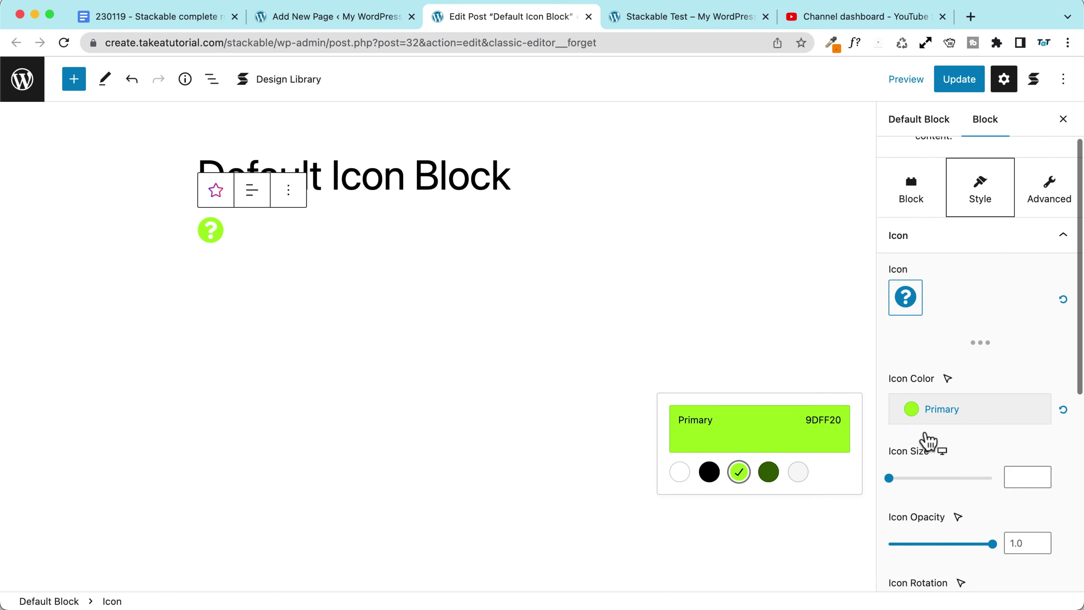
scroll(926, 440, "up", 2)
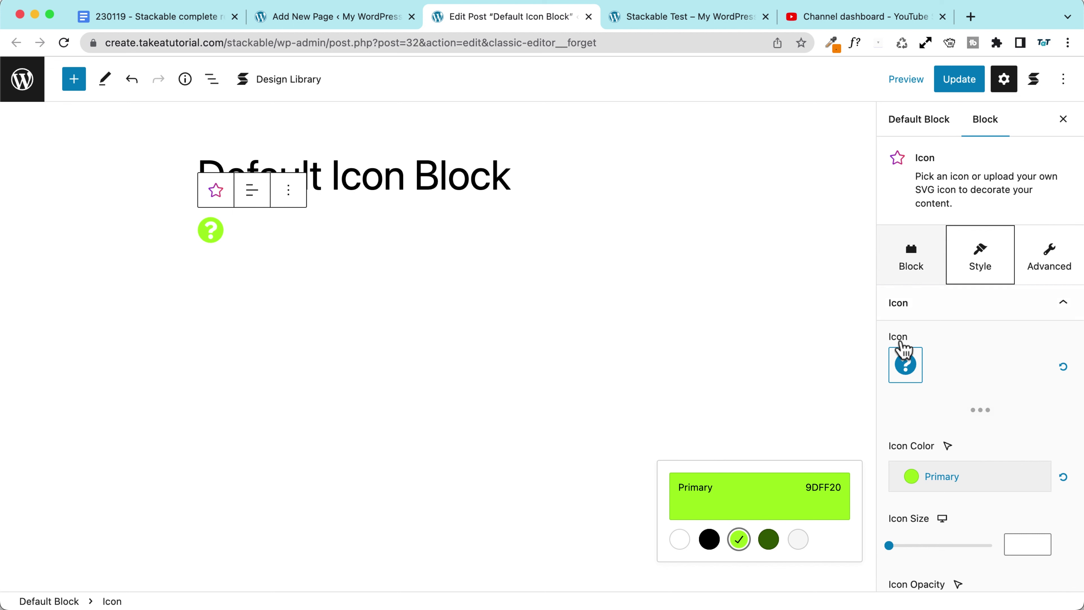
scroll(909, 384, "down", 2)
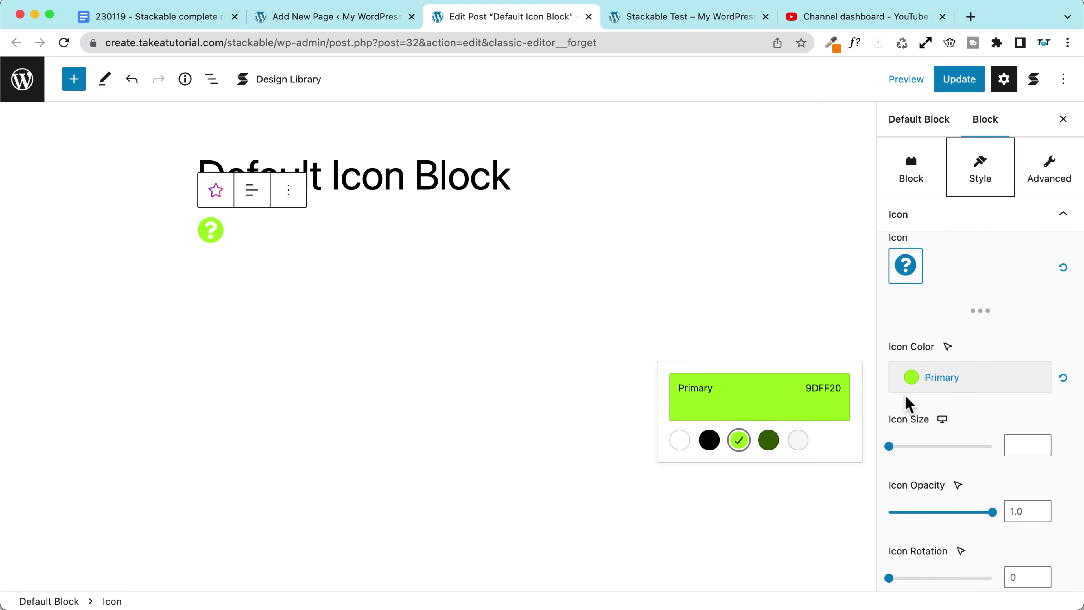
left_click(708, 440)
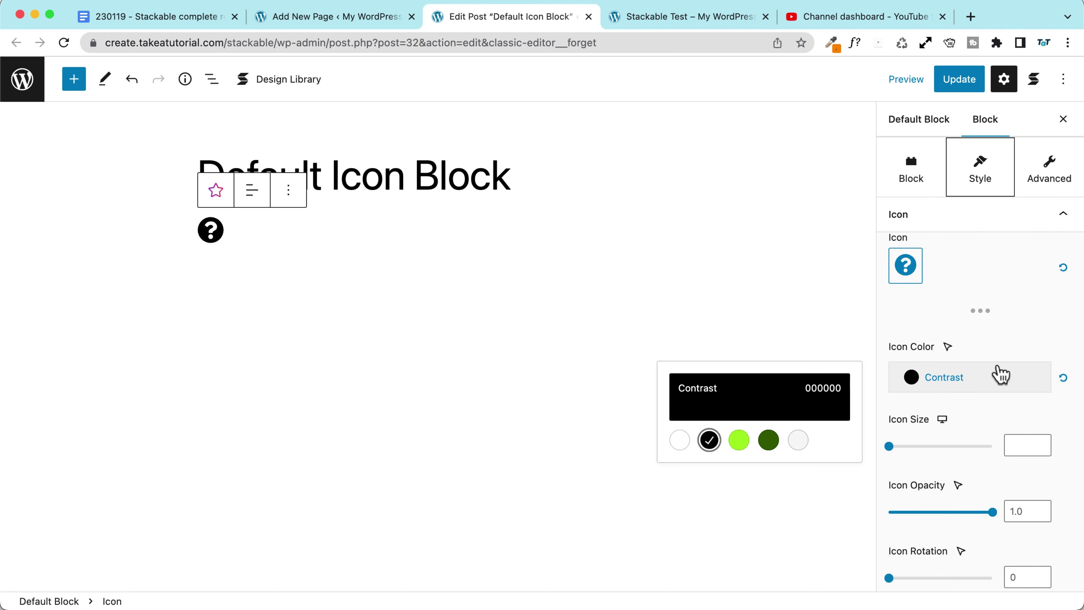
Examine the Icon Shape settings of the default Icon block, including shape color, border radius, padding and outline
scroll(981, 372, "down", 5)
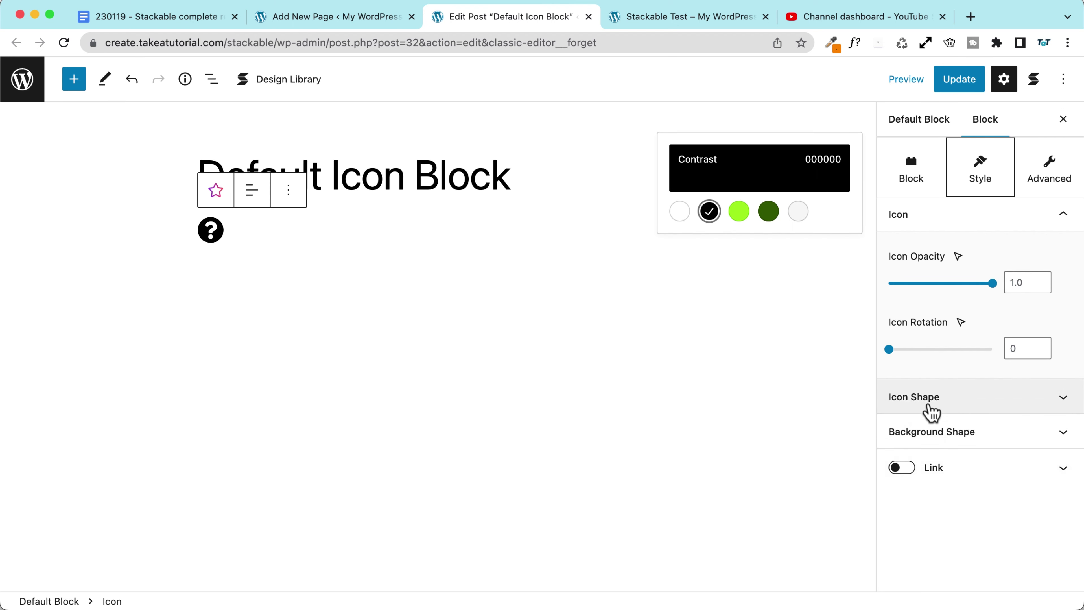
left_click(939, 402)
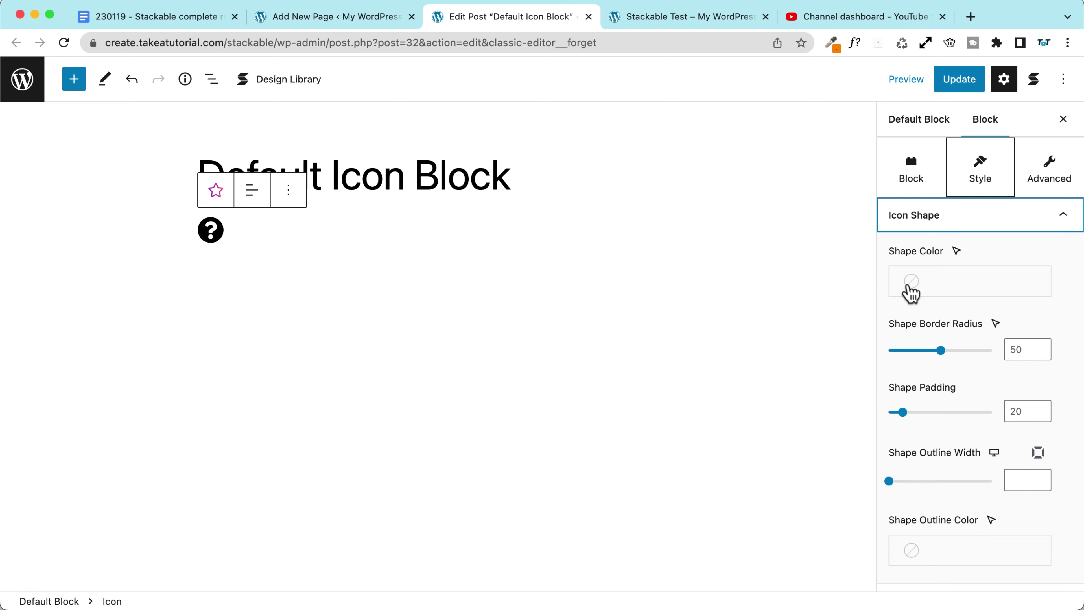
scroll(911, 293, "down", 3)
scroll(927, 303, "up", 3)
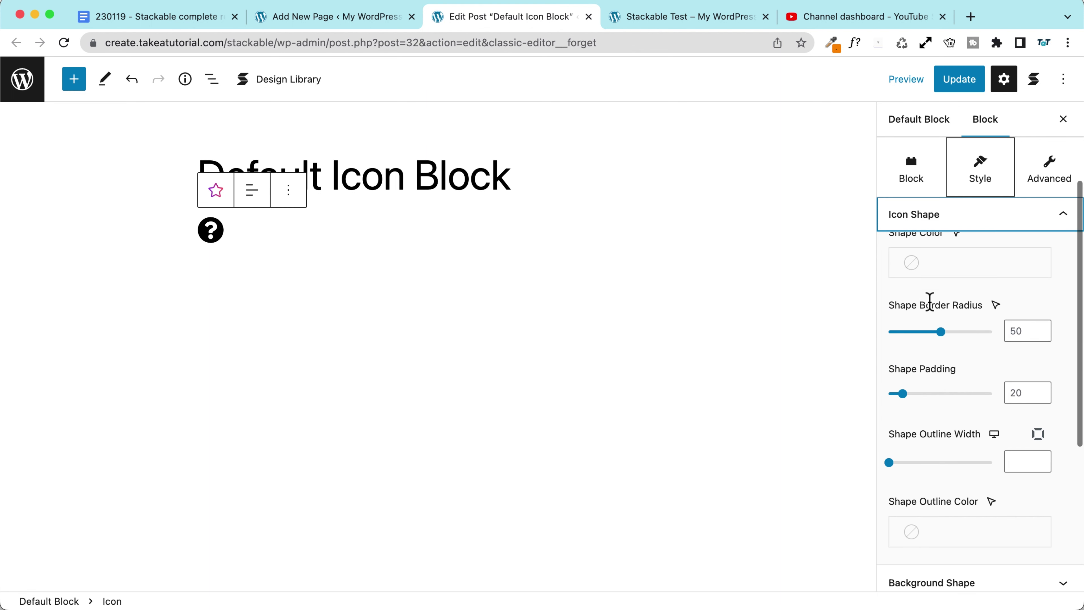
Set the default icon's shape color to Primary (9DFF20) and its shape border radius to 100
left_click(934, 270)
left_click(738, 325)
scroll(968, 368, "down", 3)
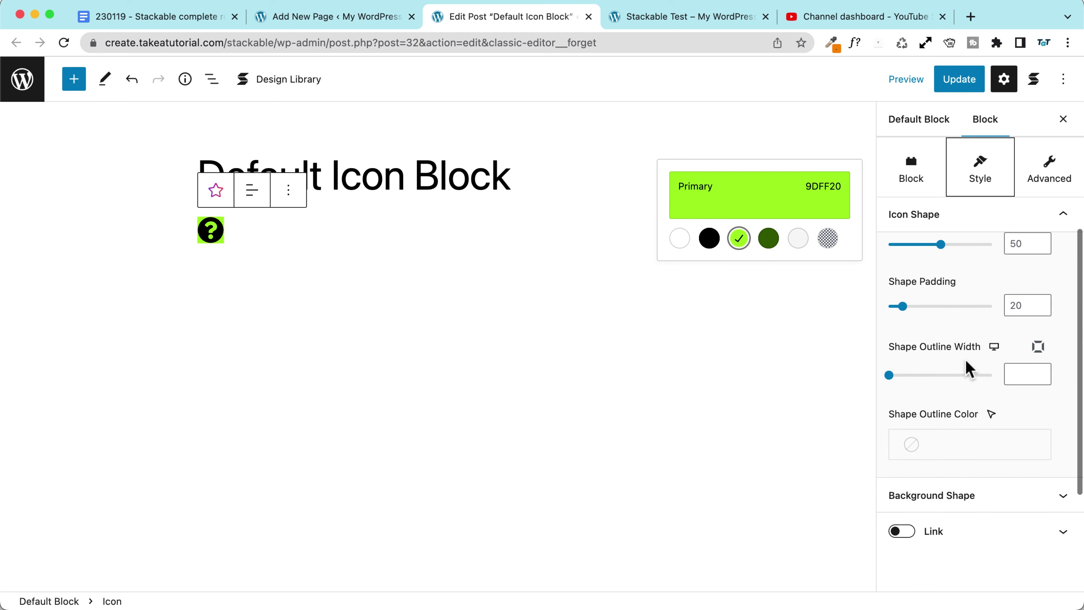
left_click(928, 350)
scroll(939, 363, "up", 3)
left_click(1031, 349)
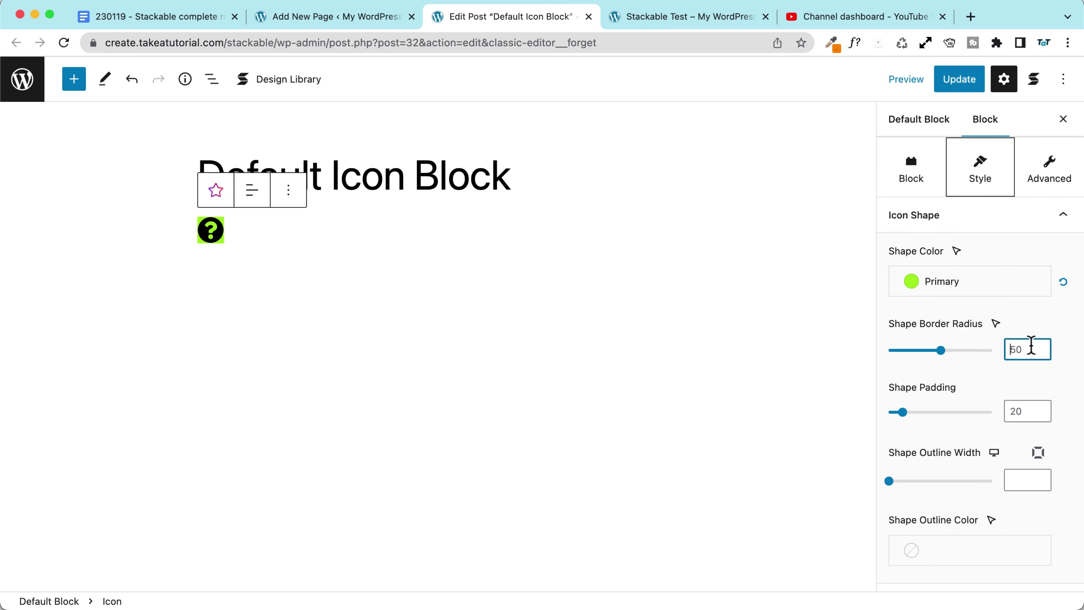
key("Delete")
key("Delete")
type("100")
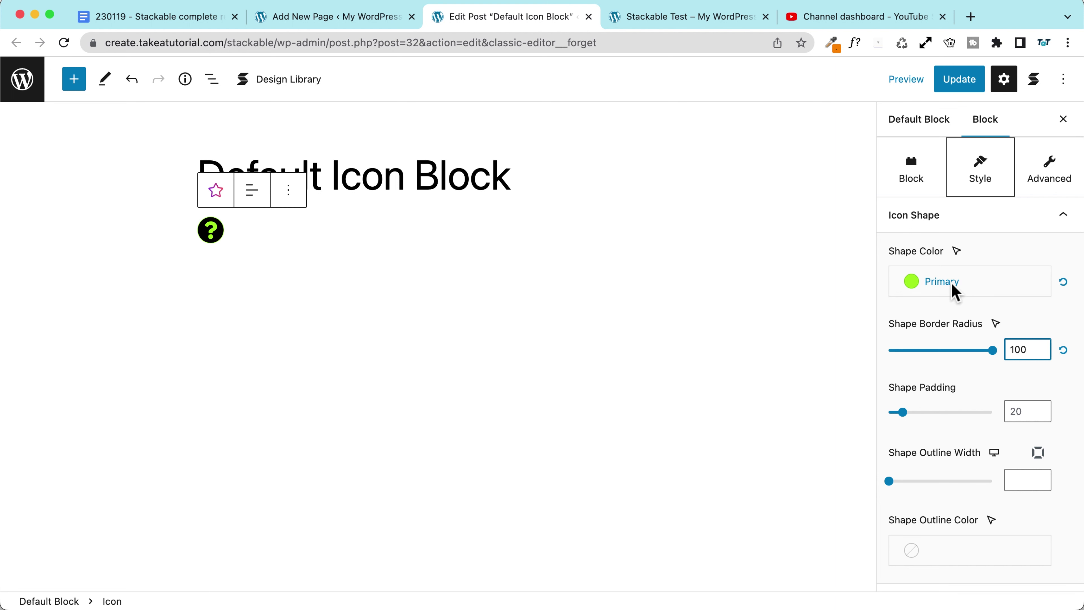
Set the default icon's shape padding to 5 and save the default Icon block
scroll(951, 293, "down", 1)
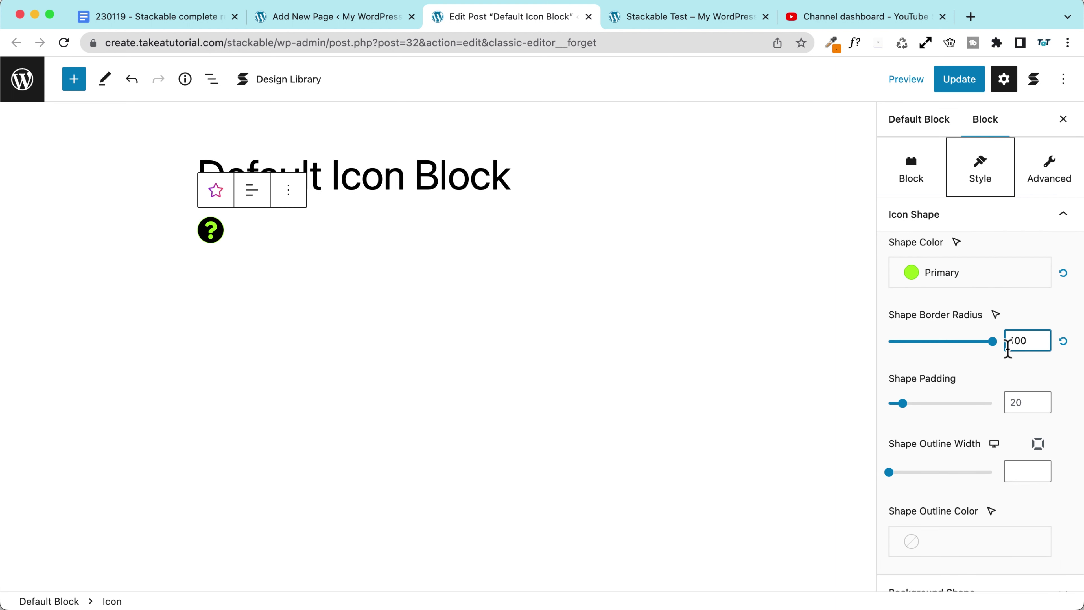
left_click(1029, 403)
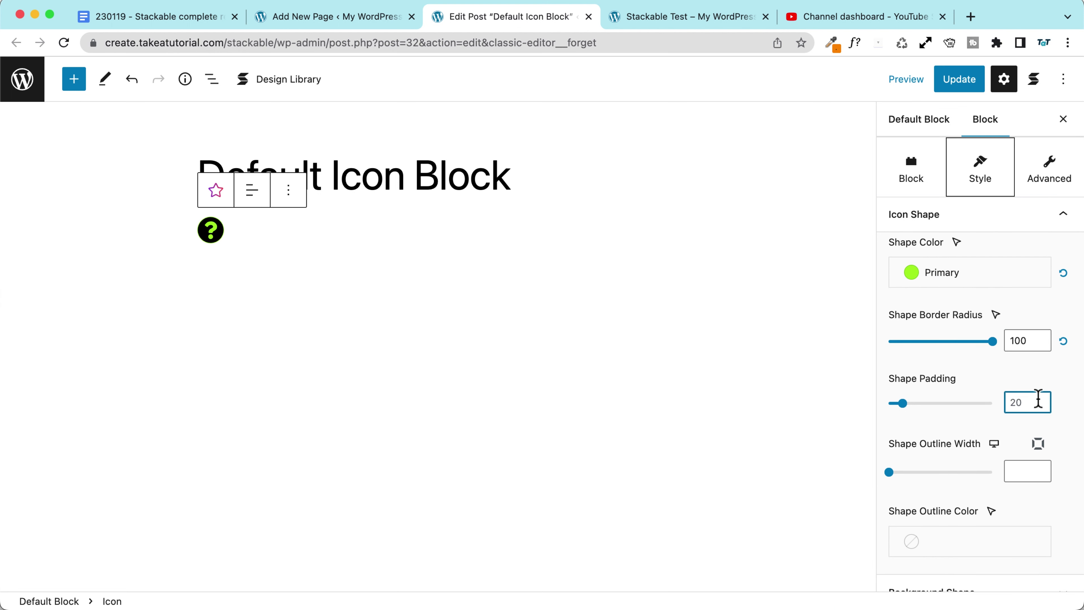
type("5")
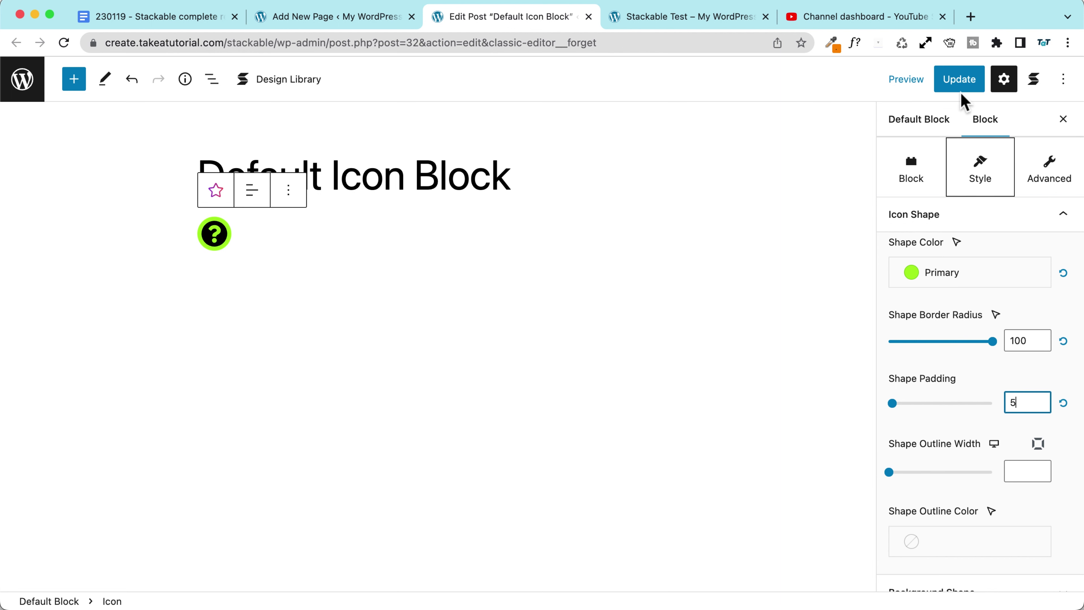
left_click(954, 83)
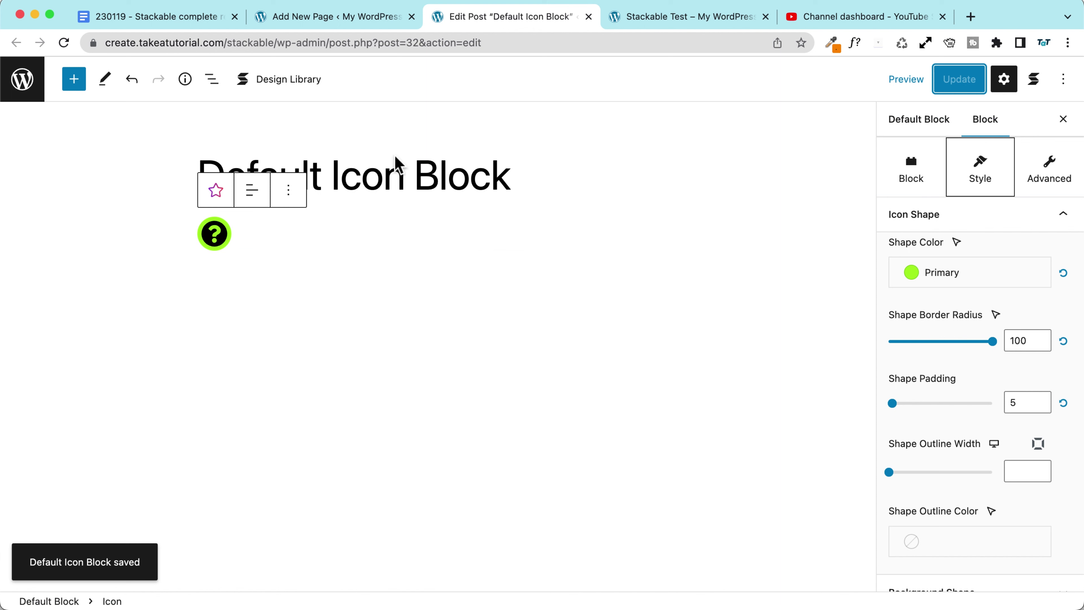
Insert an Icon block below the call to action on the page and compare it with the default Icon block
left_click(321, 18)
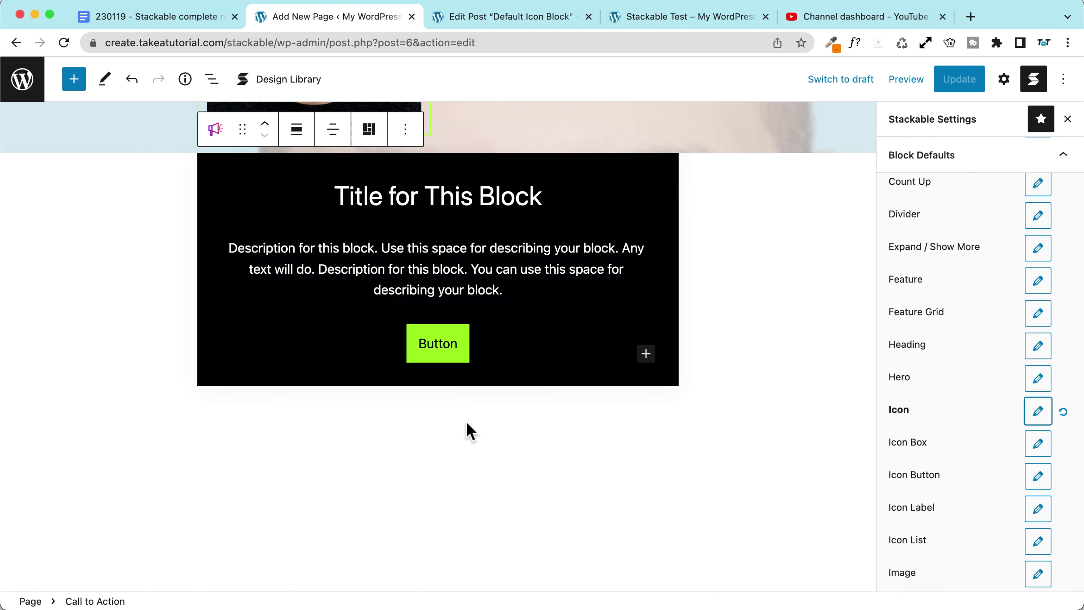
left_click(428, 421)
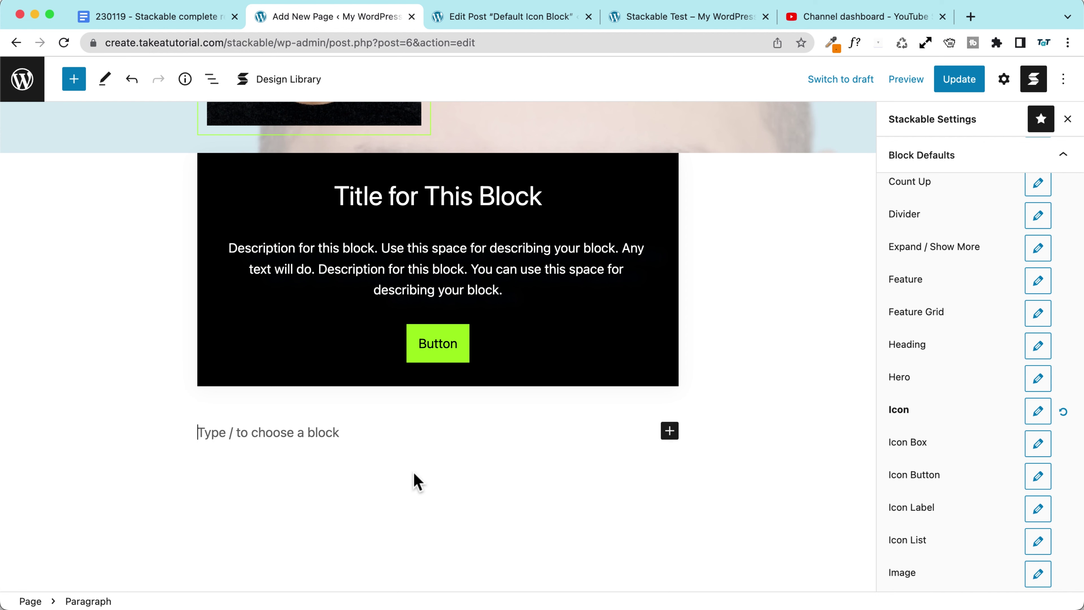
type("/icon")
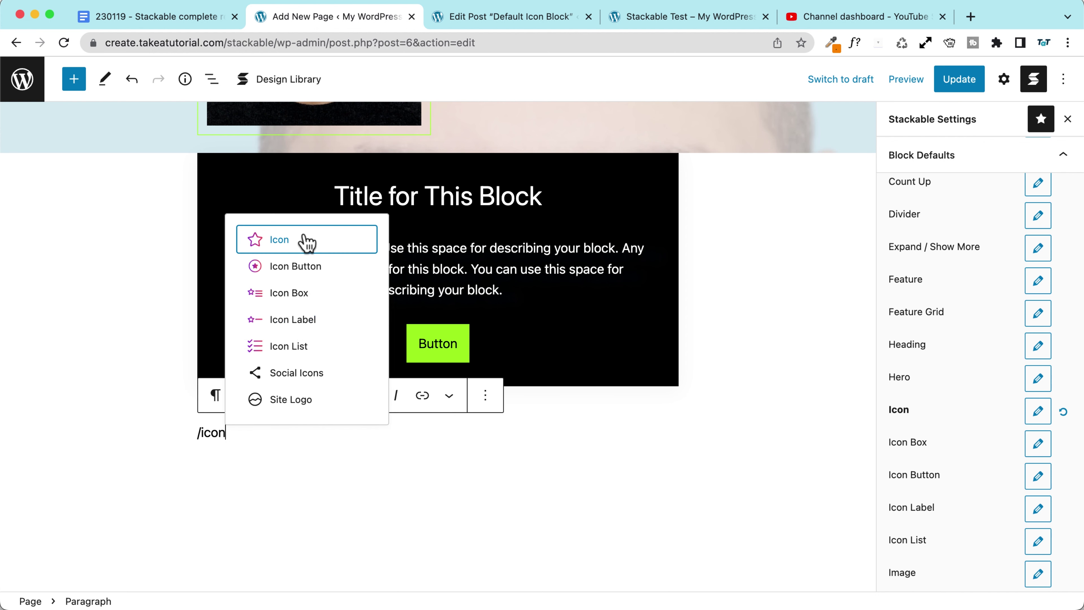
left_click(307, 243)
left_click_drag(217, 440, 157, 319)
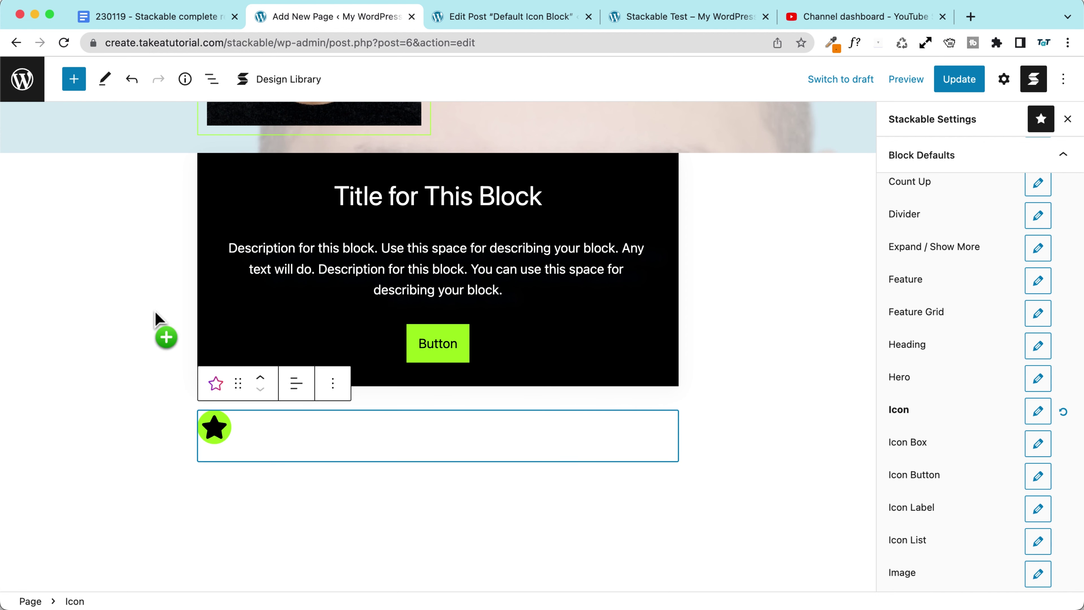
left_click(501, 14)
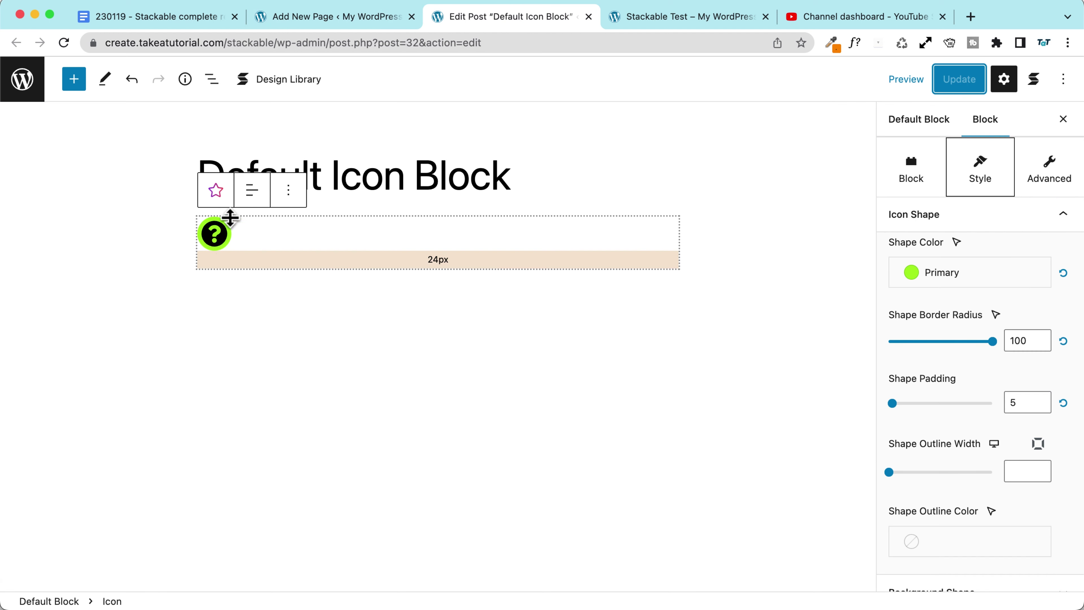
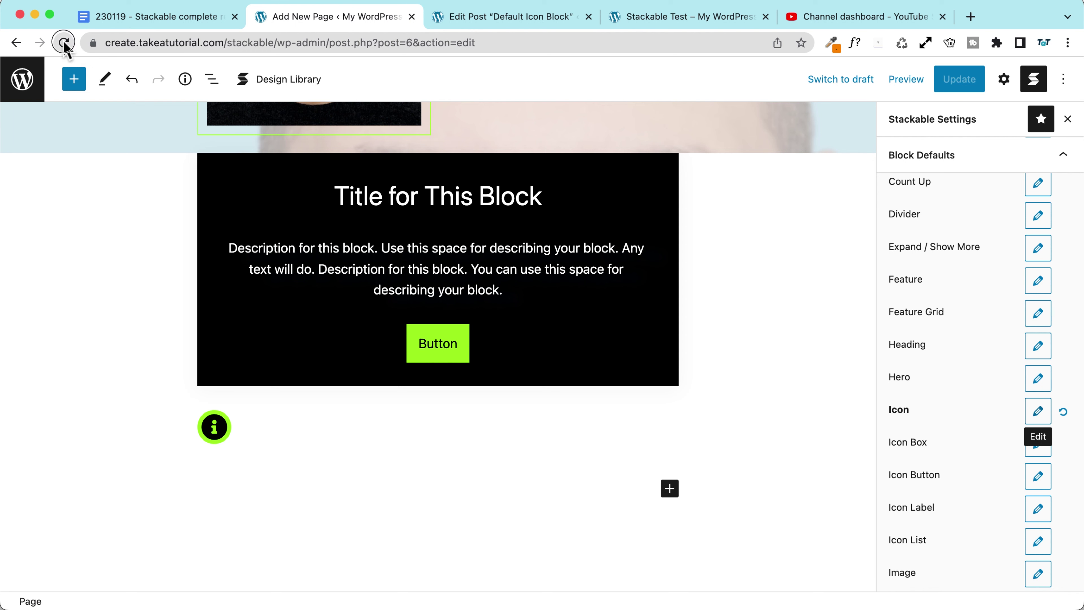
Reload the Stackable Test page and compare its inserted icon with the edited default Icon block
left_click(64, 42)
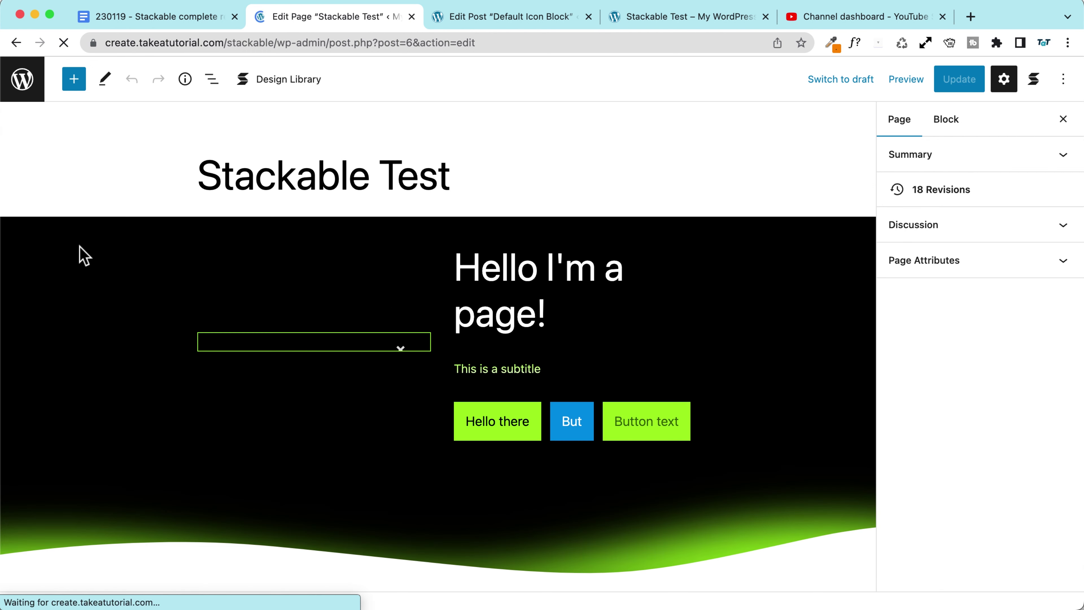
scroll(86, 256, "down", 10)
scroll(98, 278, "down", 3)
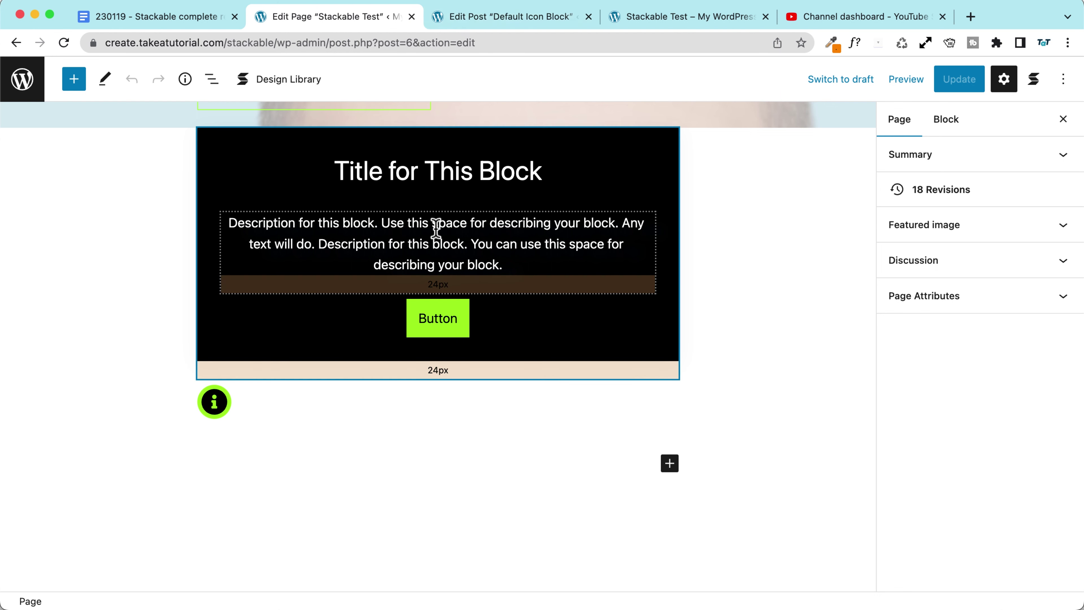
left_click(473, 13)
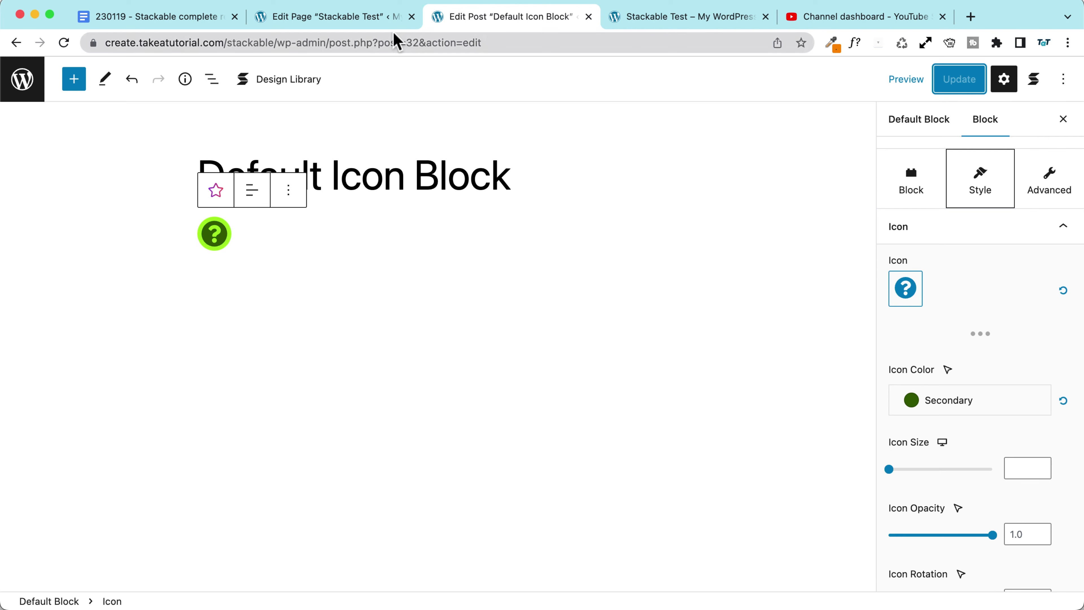
left_click(354, 24)
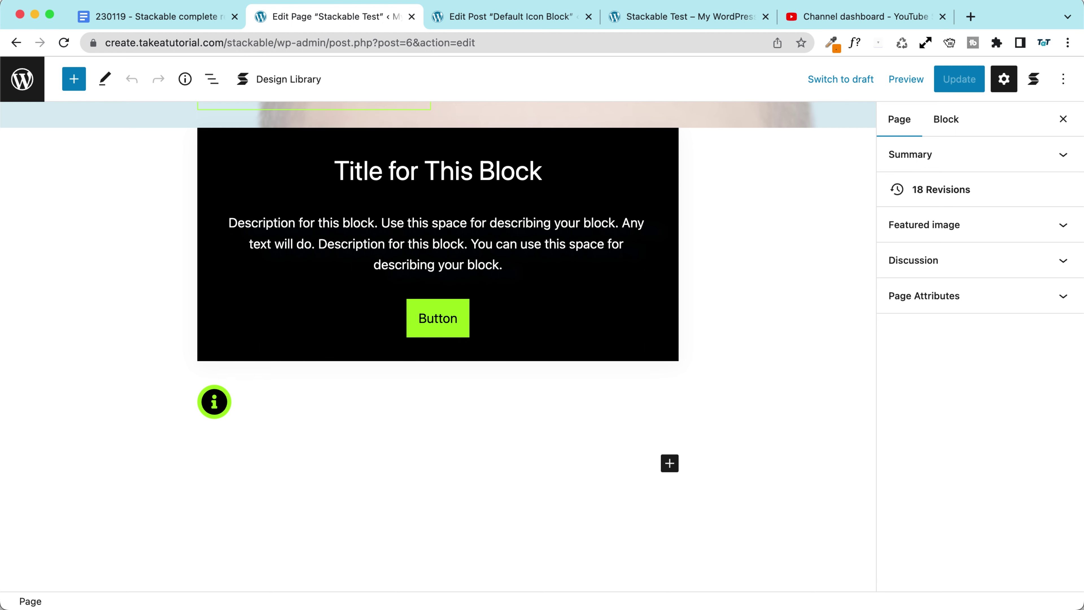
left_click(66, 294)
scroll(78, 298, "up", 15)
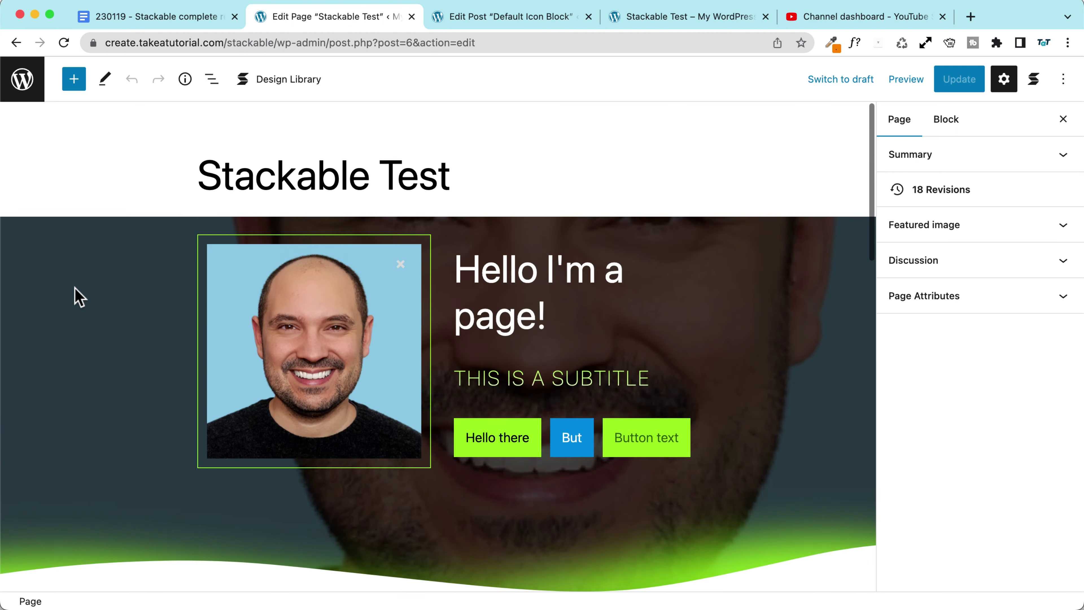
left_click(566, 442)
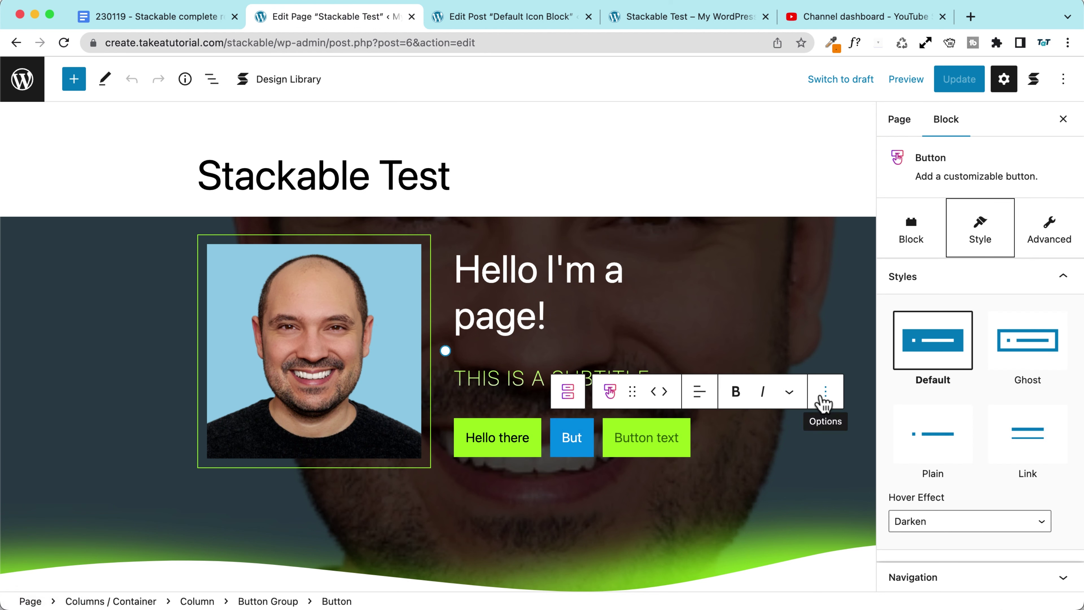
left_click(704, 440)
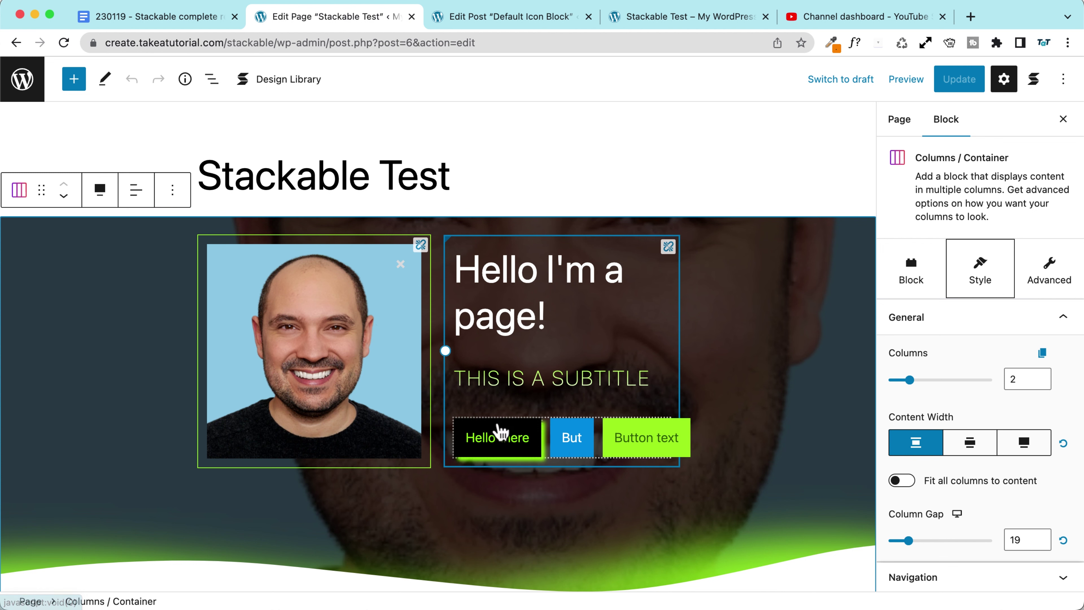
left_click(501, 432)
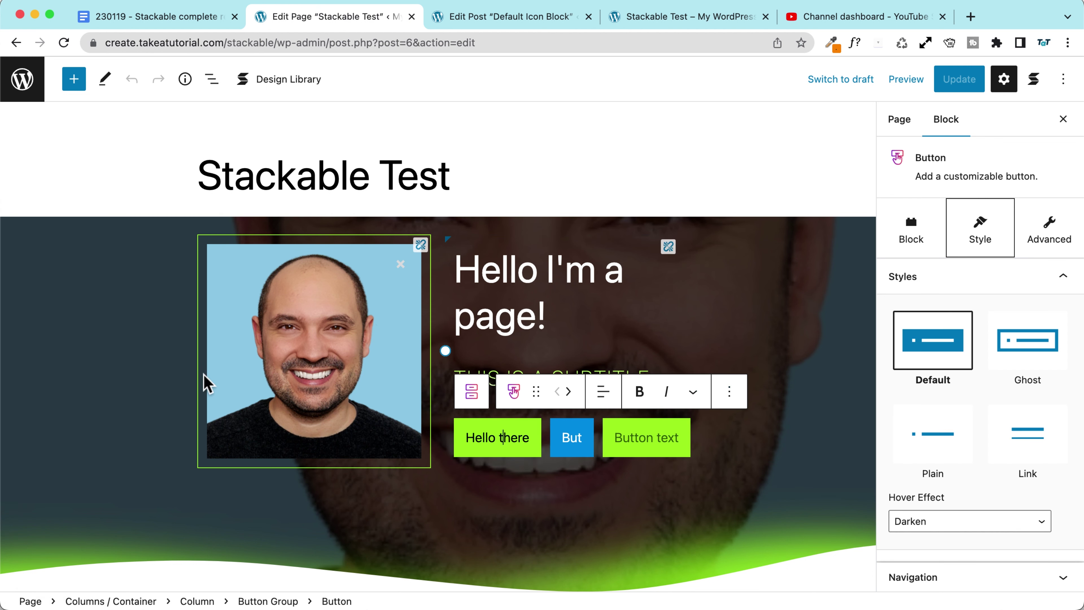
Reset the saved Button, Call to Action and Icon defaults in the Stackable block defaults
left_click(1034, 80)
left_click(945, 393)
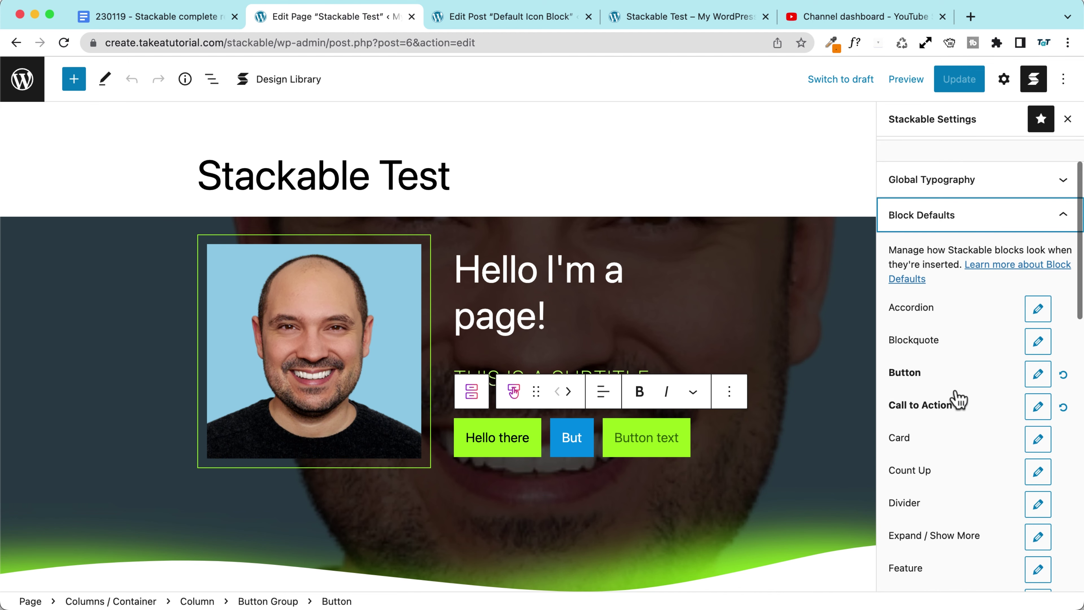
left_click(1062, 375)
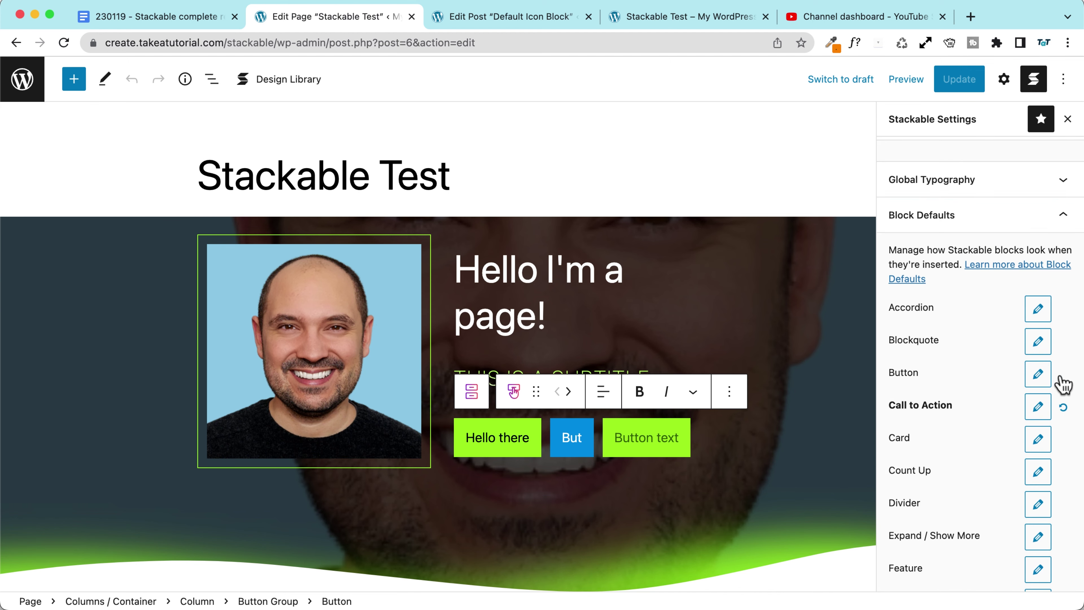
left_click(1063, 408)
scroll(927, 416, "down", 10)
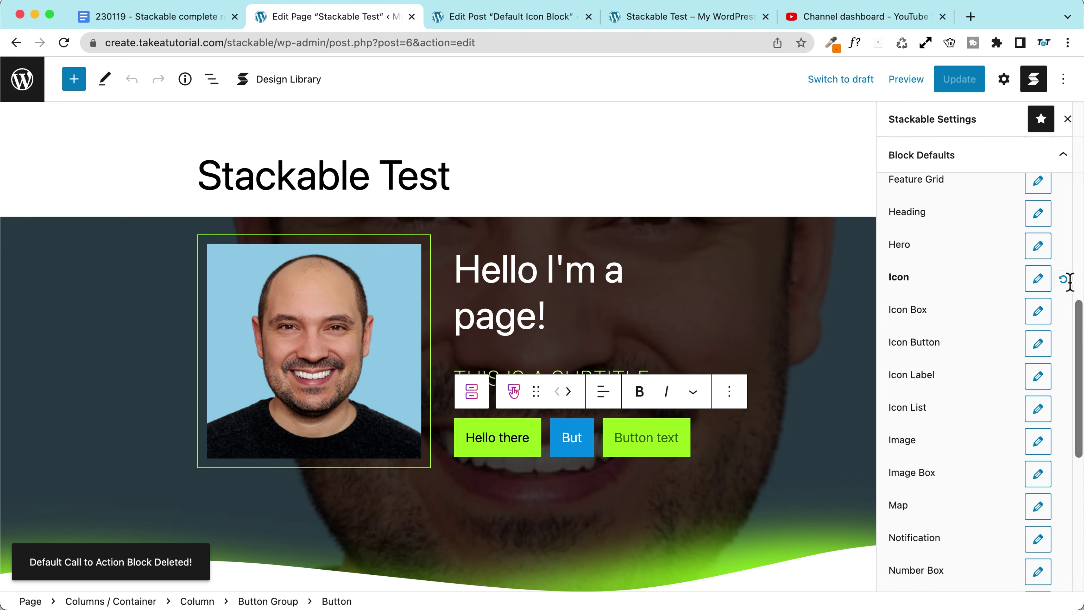
left_click(1063, 280)
Replace the buttons under the subtitle with a single button reading "Hello there!" and save the page
left_click(725, 440)
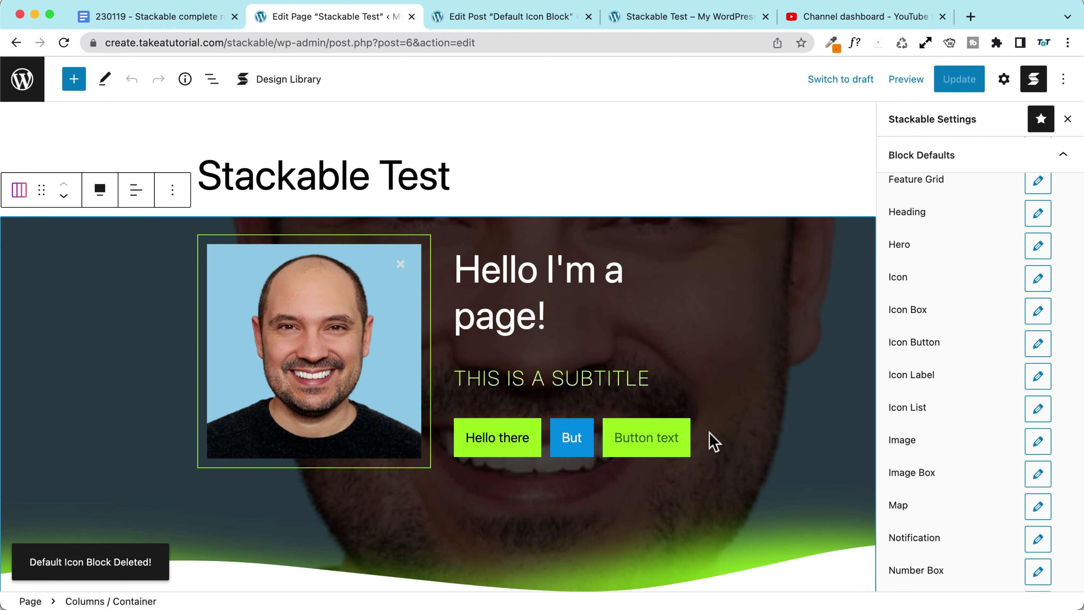
left_click(624, 443)
left_click(788, 392)
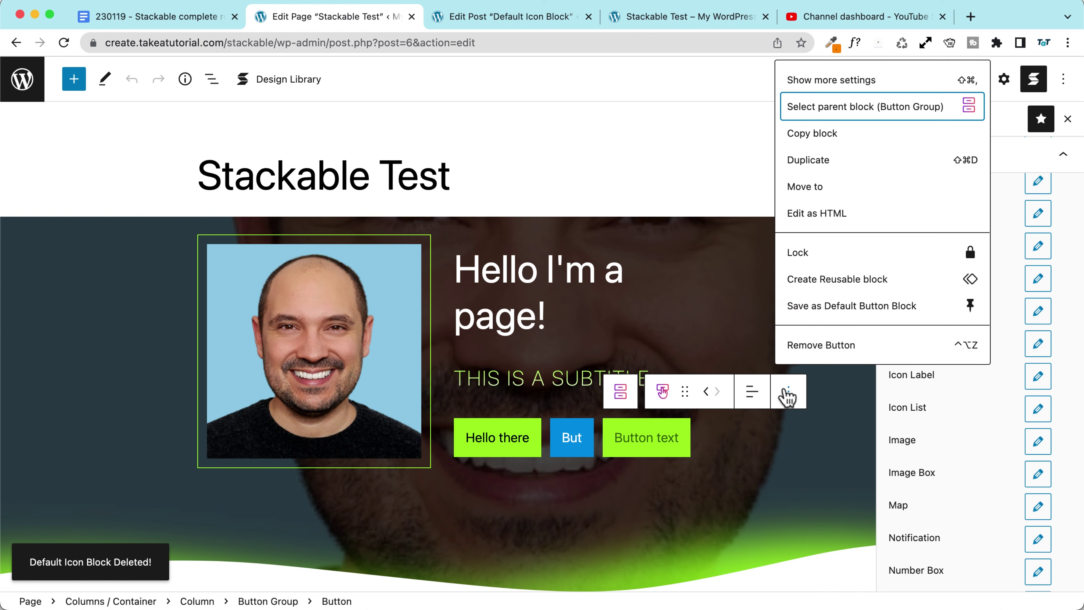
left_click(840, 346)
left_click(709, 404)
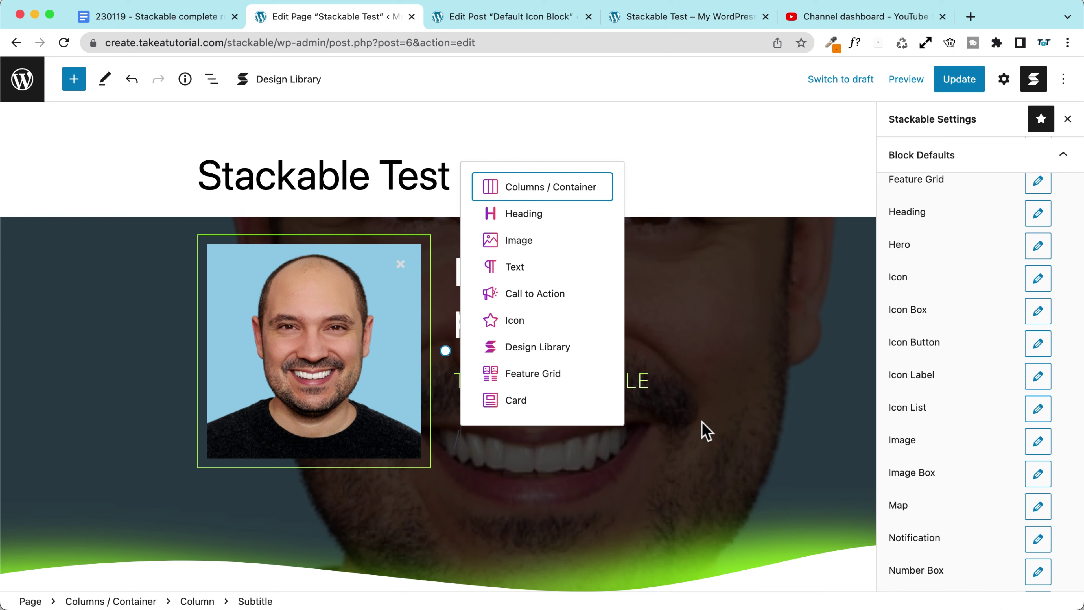
key("super+z")
key("super+s")
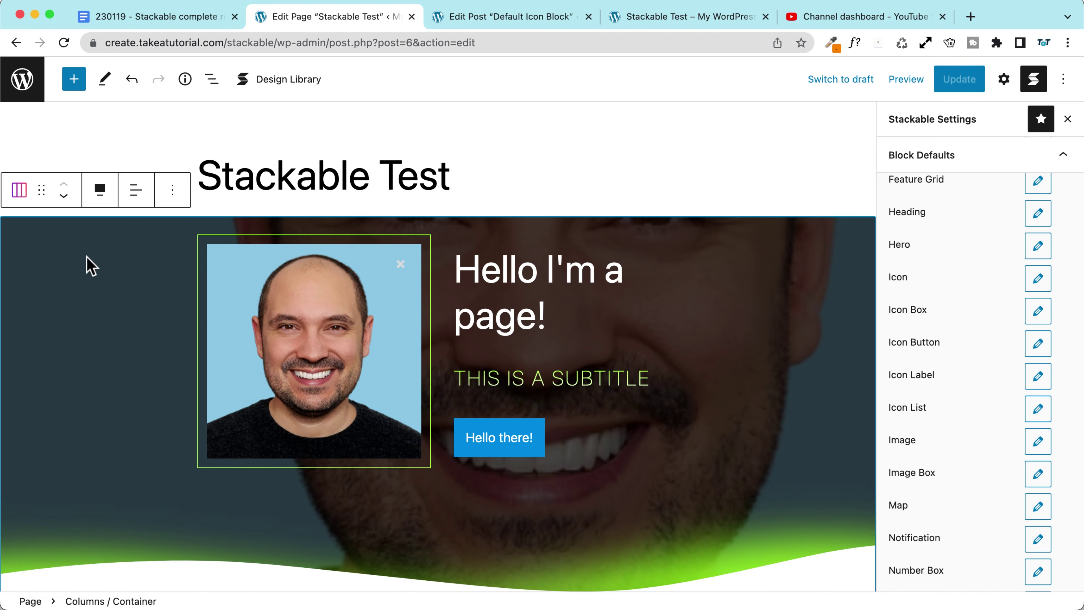
Leave the page editor and go to the WordPress Add Themes page
left_click(23, 79)
mouse_move(118, 135)
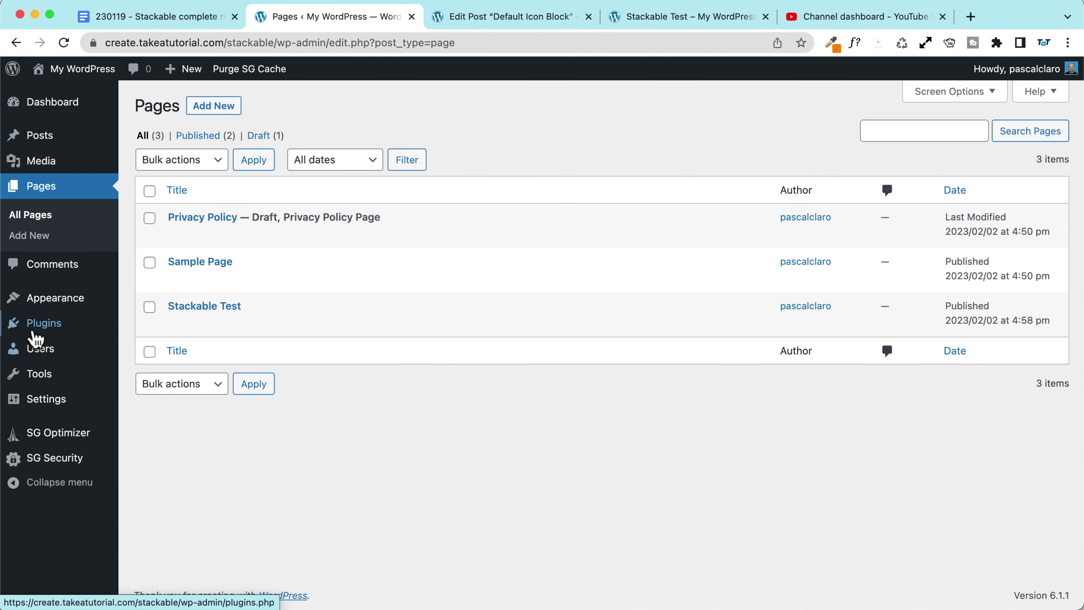
mouse_move(56, 306)
left_click(184, 301)
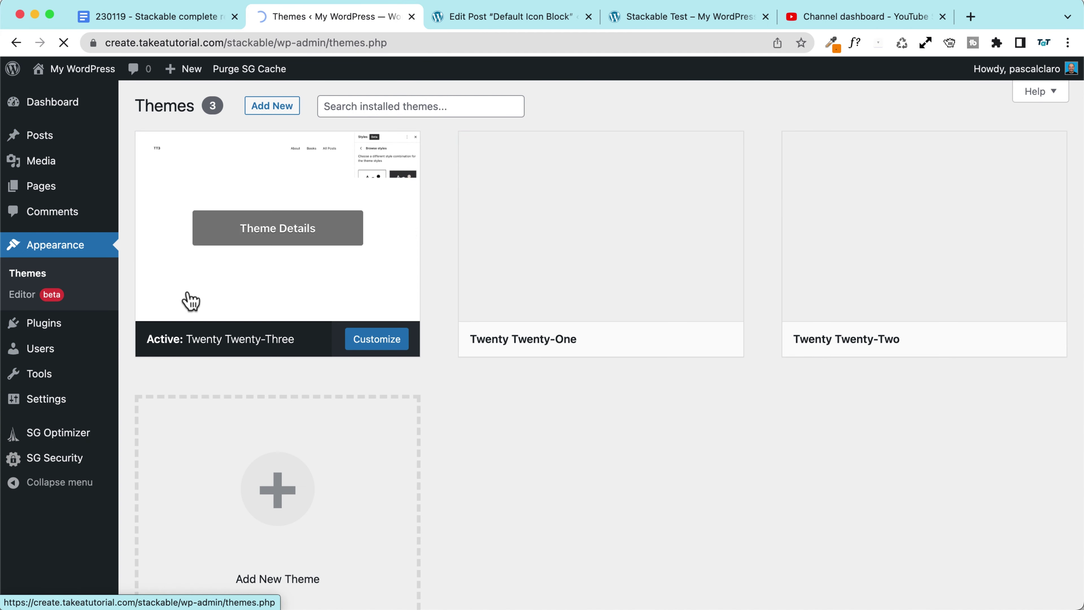
left_click(273, 105)
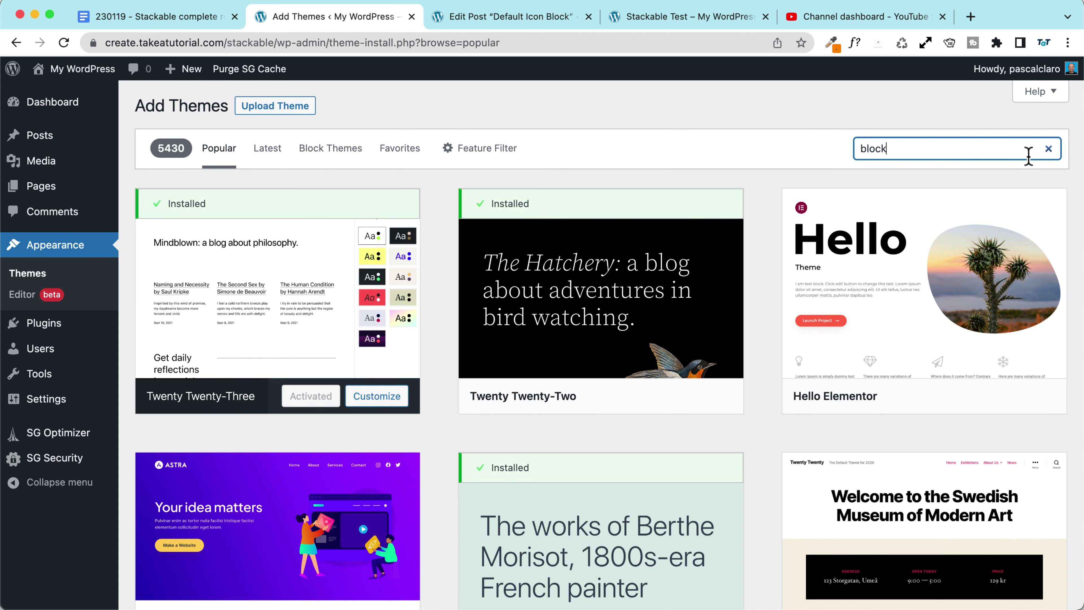
Search the theme directory for "blocksy", then install and activate the Blocksy theme
left_click(1028, 156)
type("blocksy")
mouse_move(266, 286)
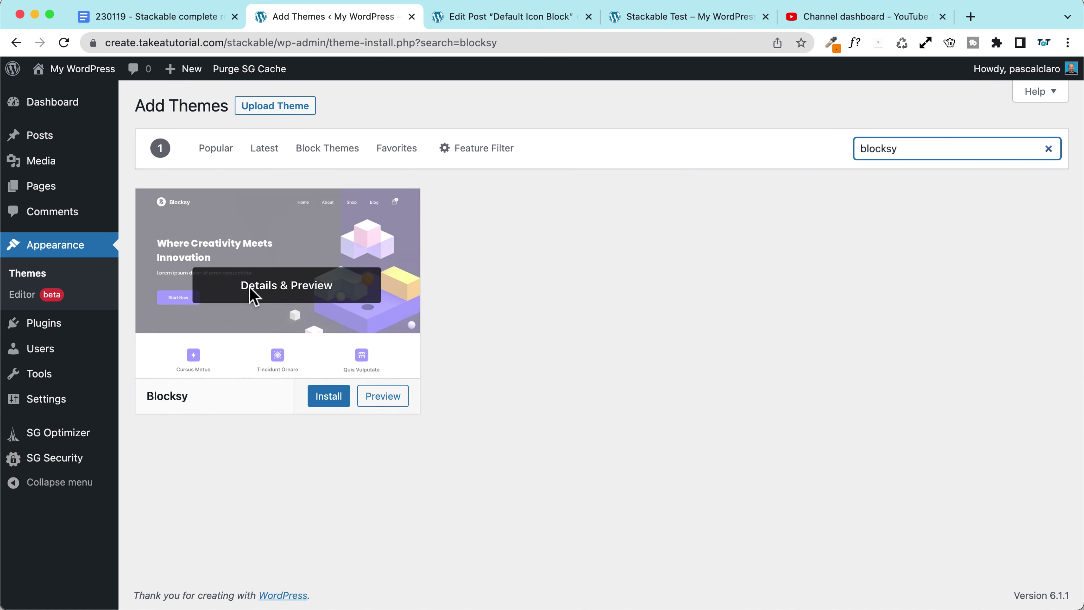
left_click(325, 397)
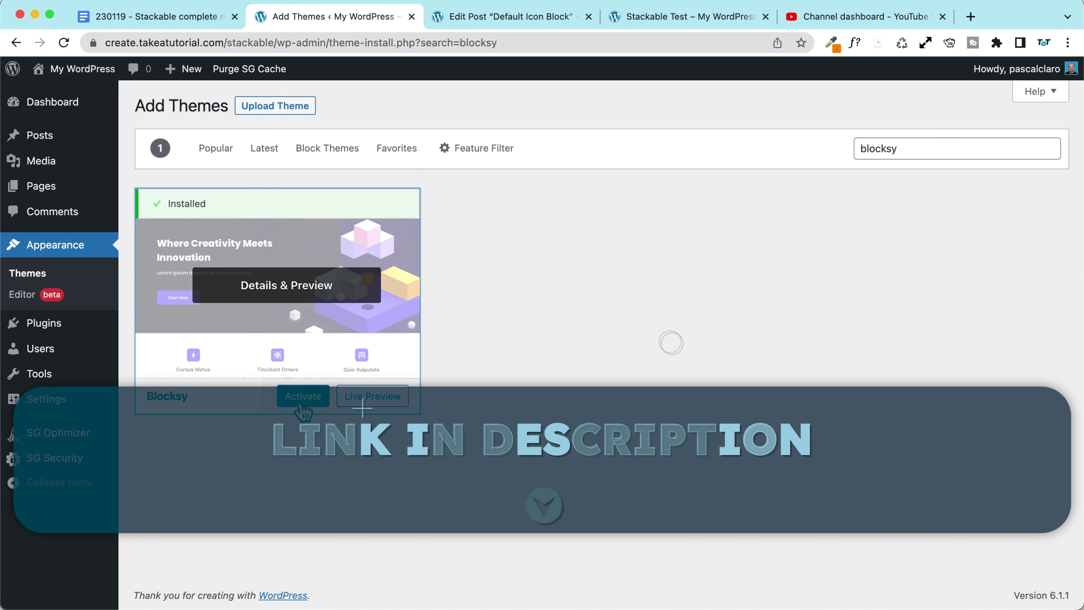
left_click(305, 401)
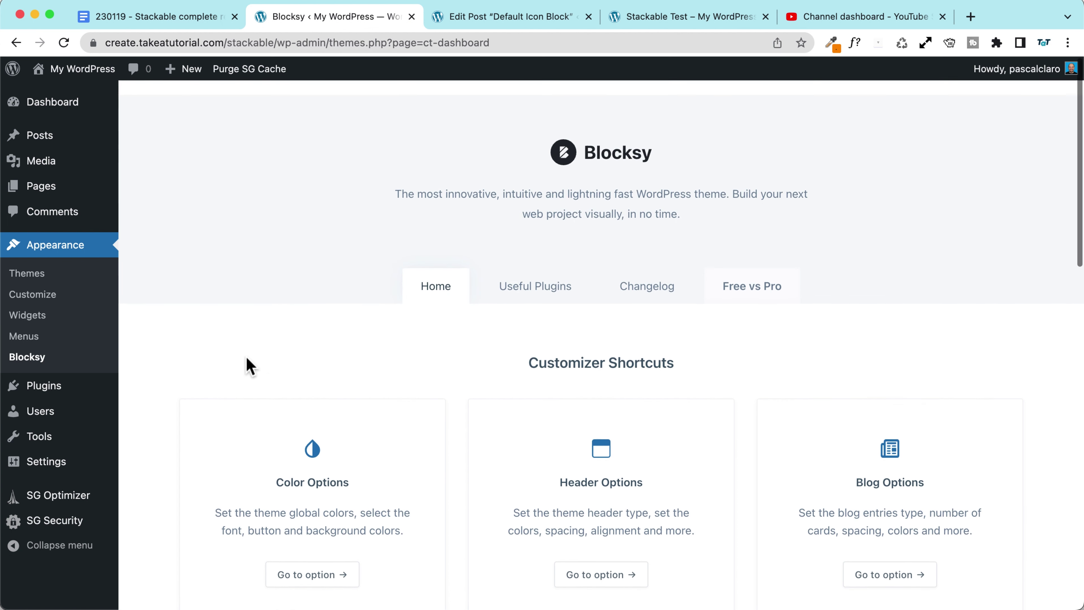
mouse_move(55, 114)
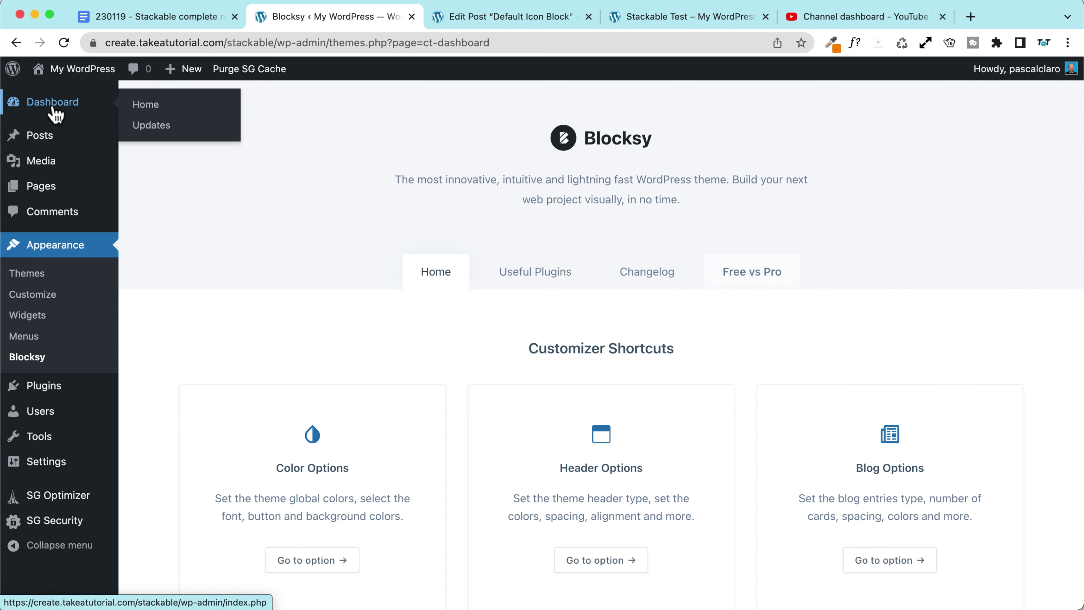
Open the site's plugins page and activate the Blocksy Companion plugin
left_click(44, 388)
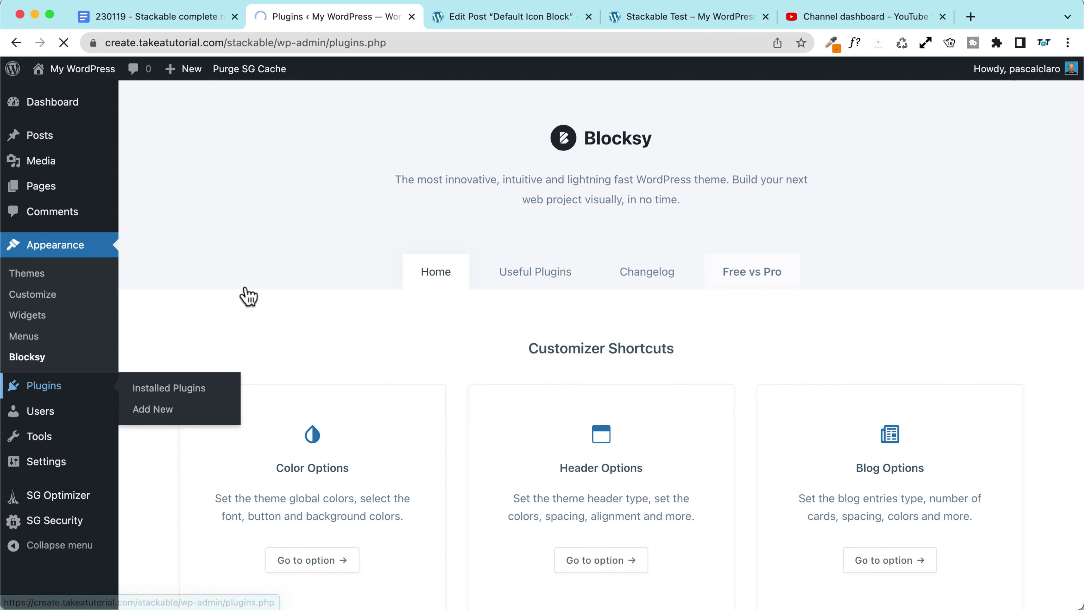
left_click(239, 219)
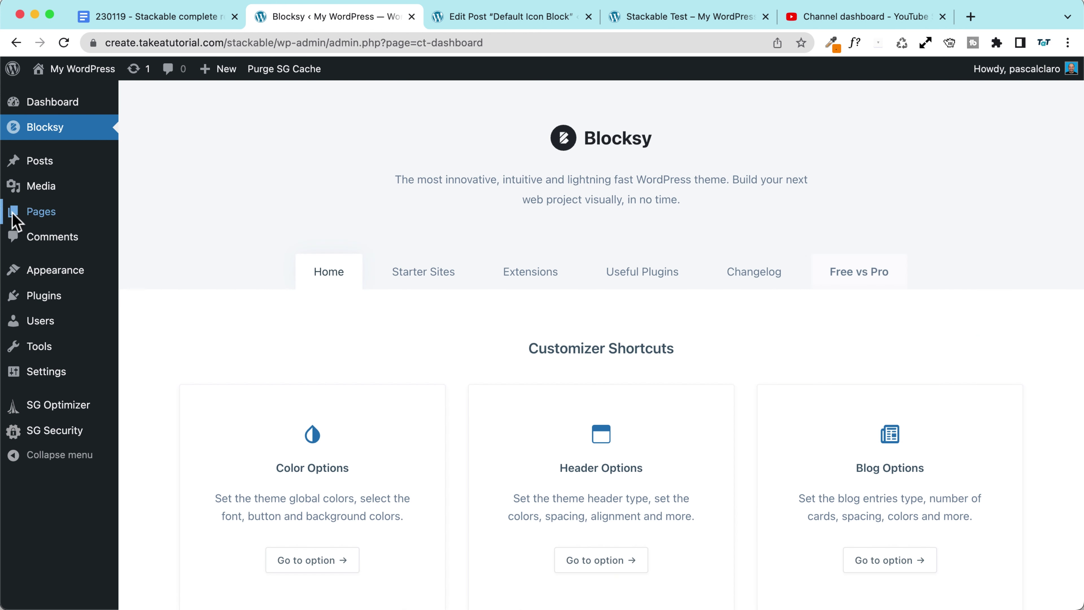
Enable auto-updates for all installed plugins and update Blocksy Companion to version 1.8.72
left_click(44, 297)
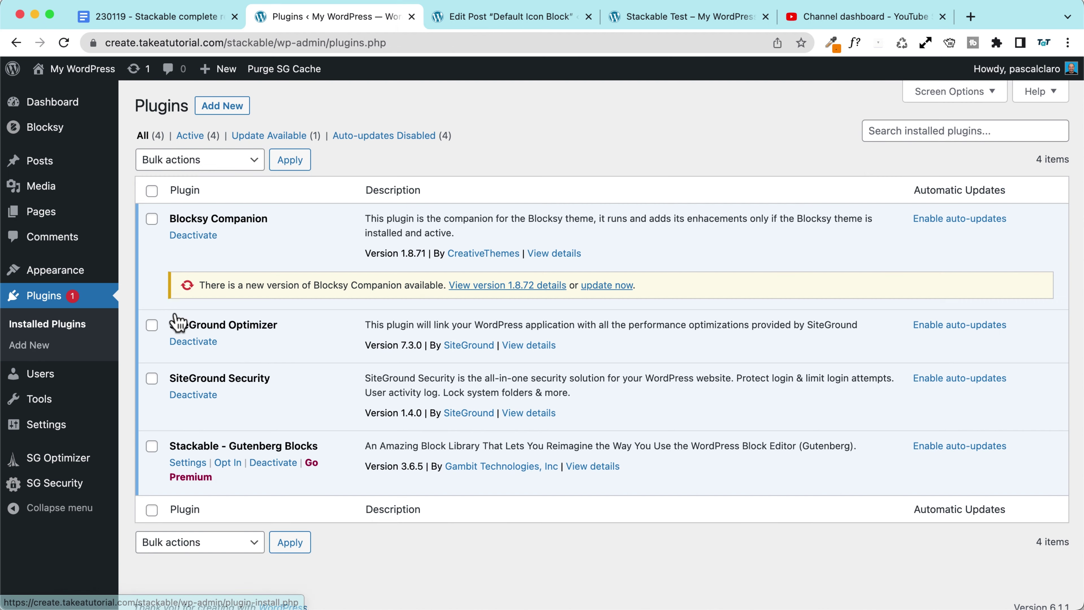
left_click(194, 160)
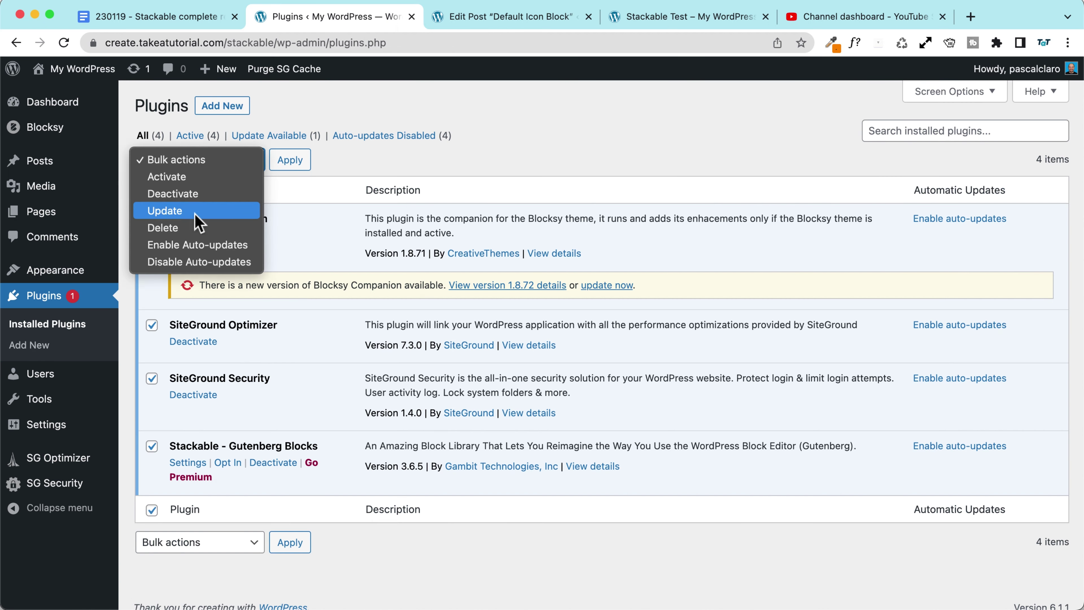
left_click(188, 248)
left_click(300, 162)
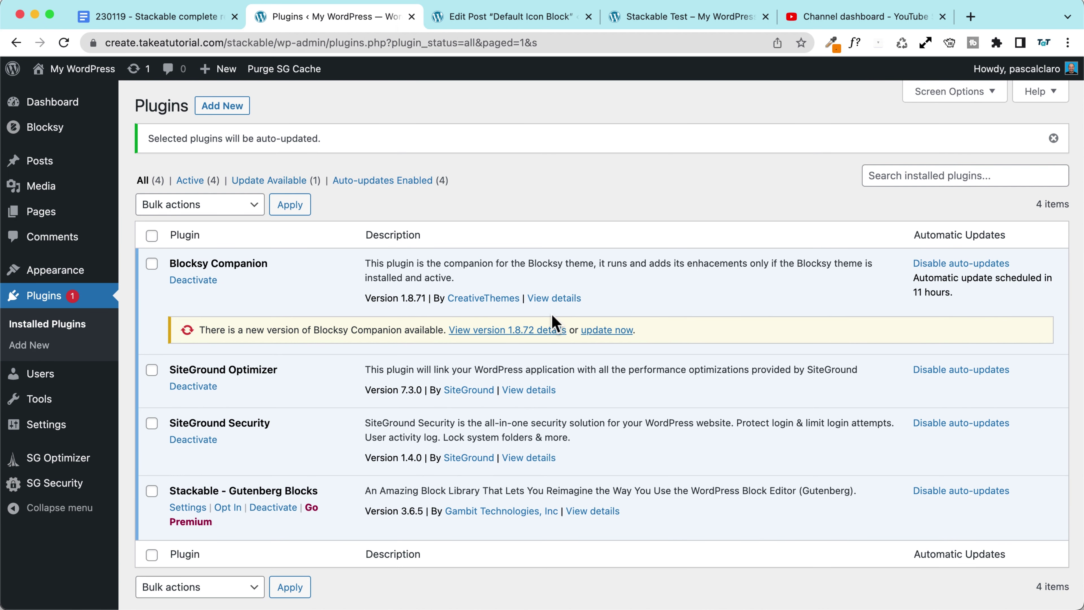
left_click(601, 333)
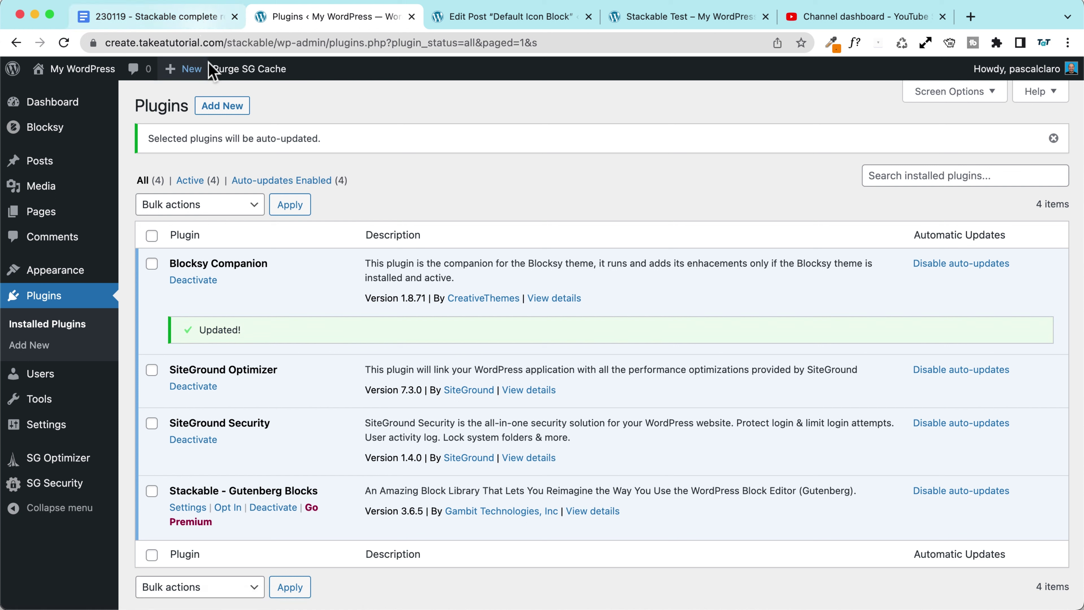
Visit the live site and look through the Stackable Test page with the new theme
left_click(80, 68)
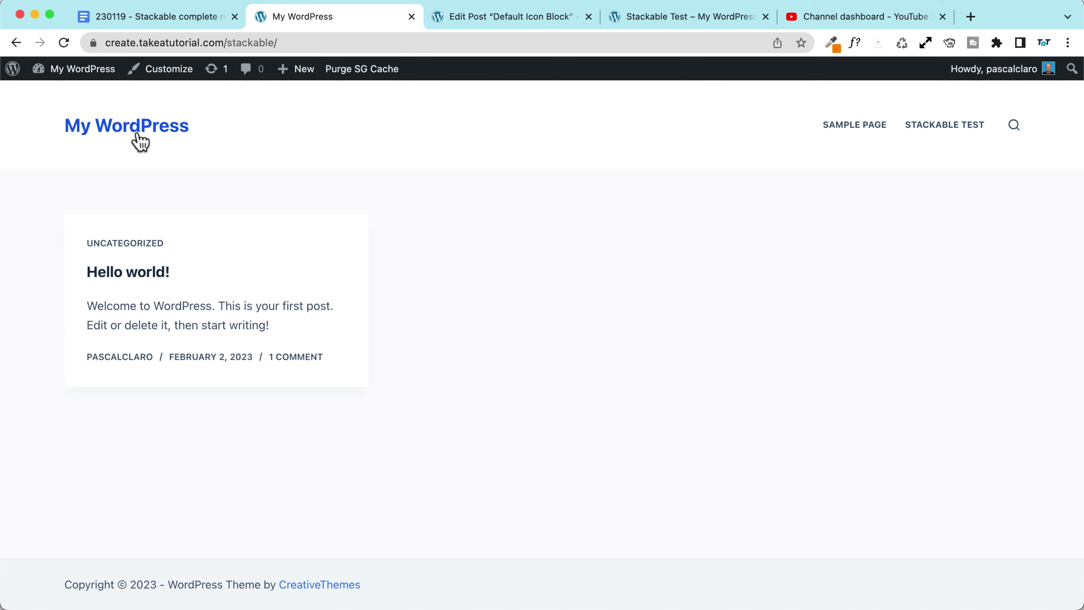
left_click(946, 128)
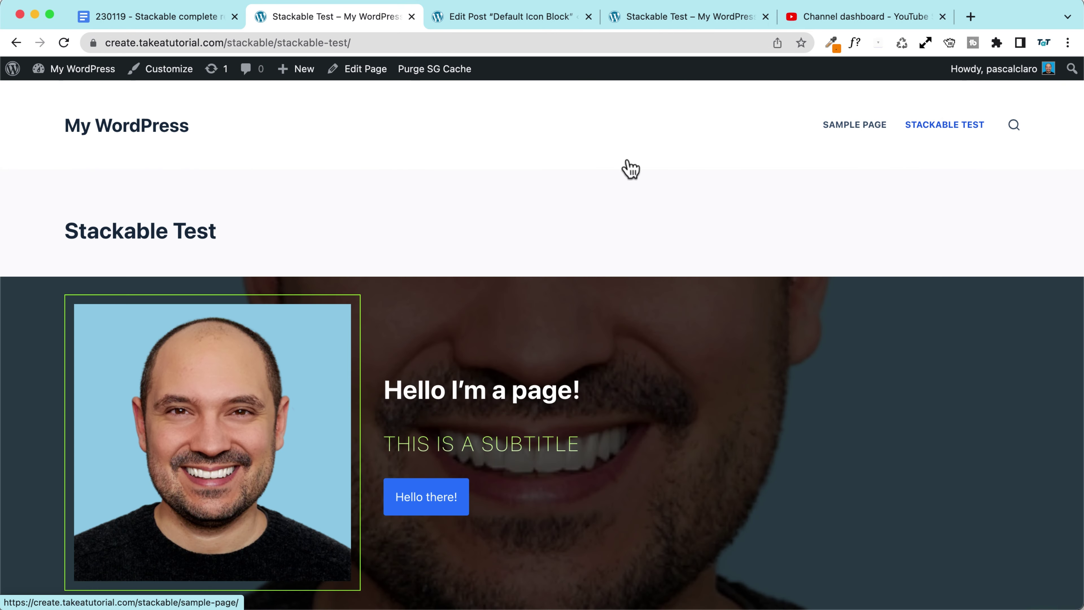
scroll(365, 243, "down", 4)
scroll(365, 243, "down", 10)
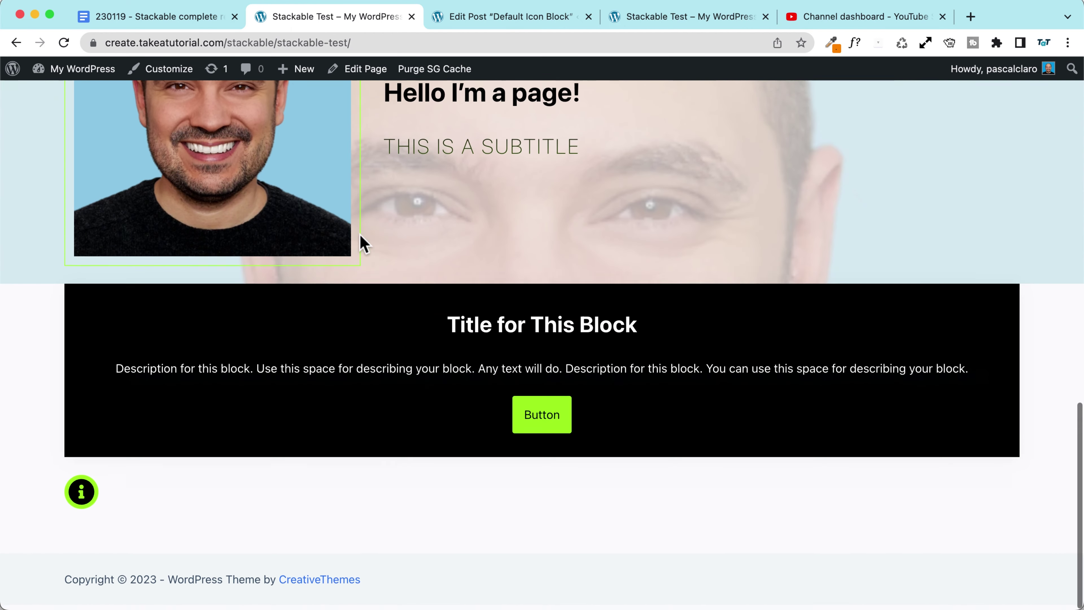
scroll(363, 243, "up", 6)
scroll(362, 243, "up", 8)
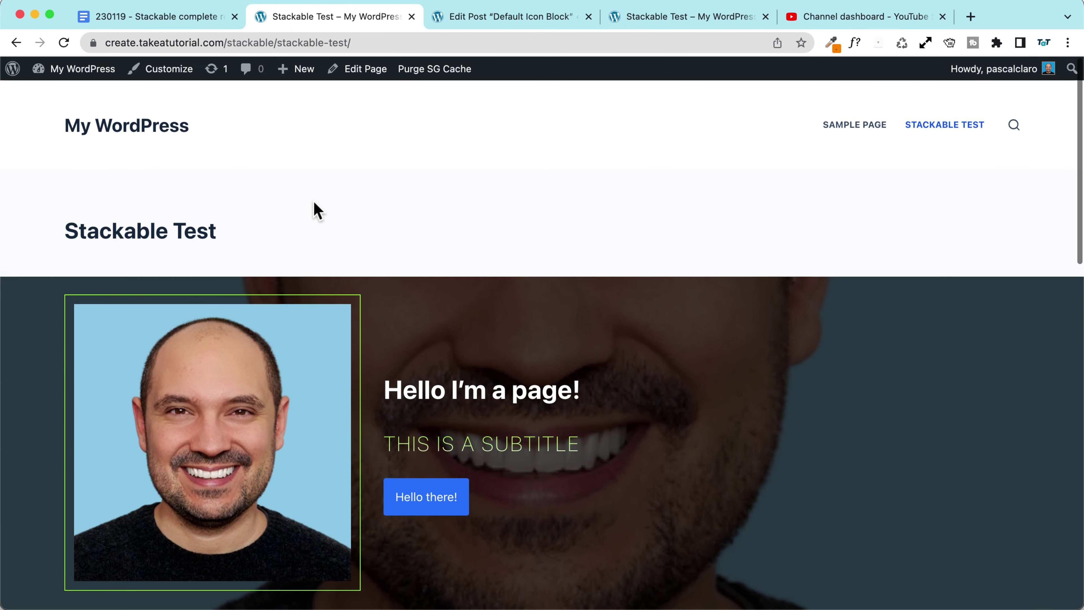
Switch the theme's global color palette to the green preset in the customizer, publish it and return to the Stackable Test page
left_click(166, 78)
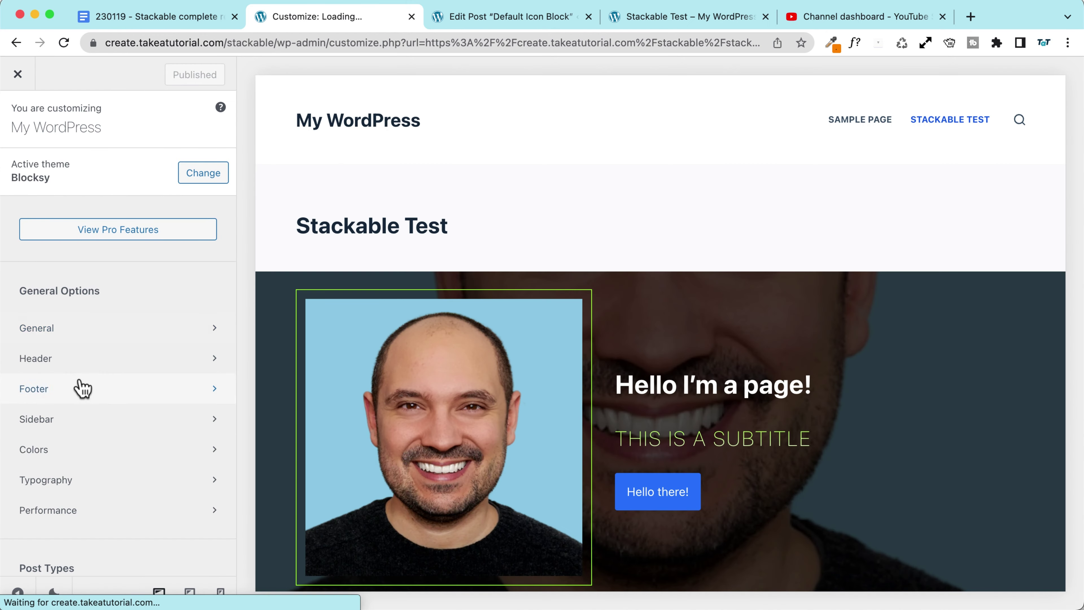
scroll(77, 433, "down", 4)
scroll(76, 341, "up", 2)
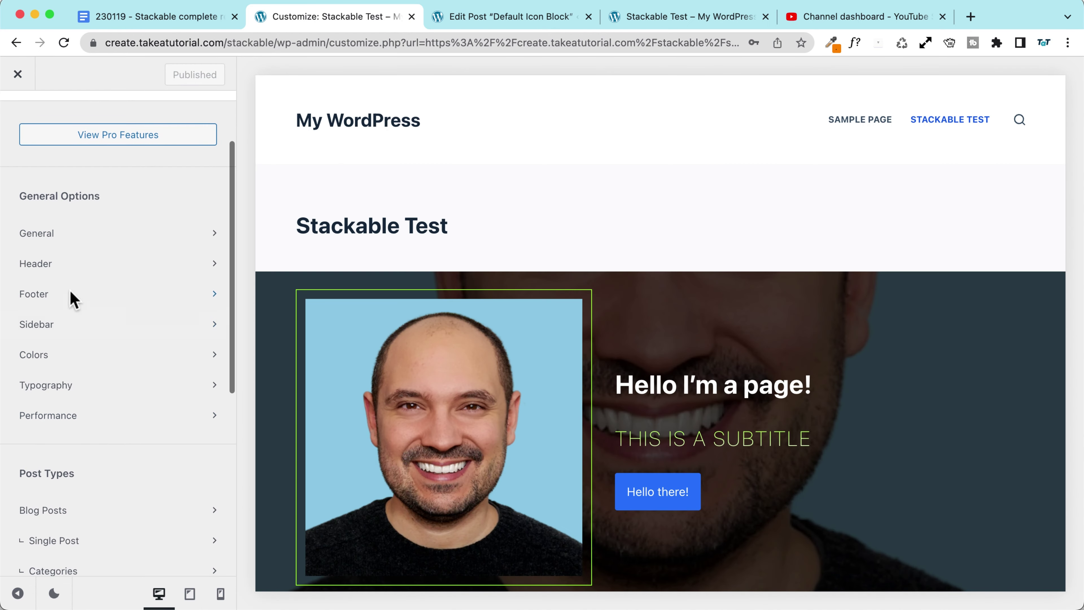
left_click(42, 355)
left_click(124, 199)
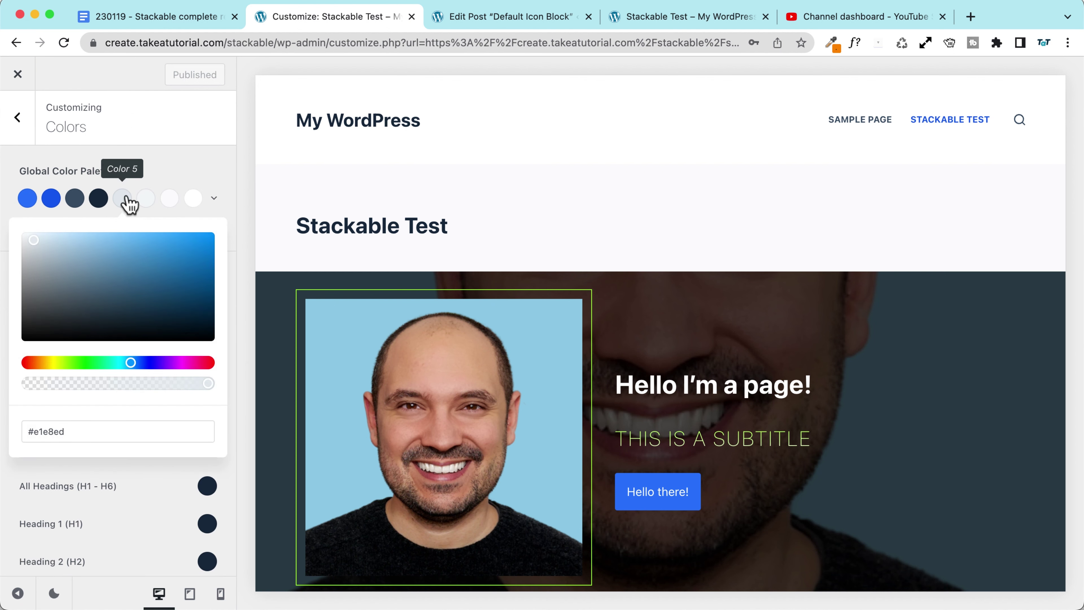
left_click(216, 202)
left_click(166, 327)
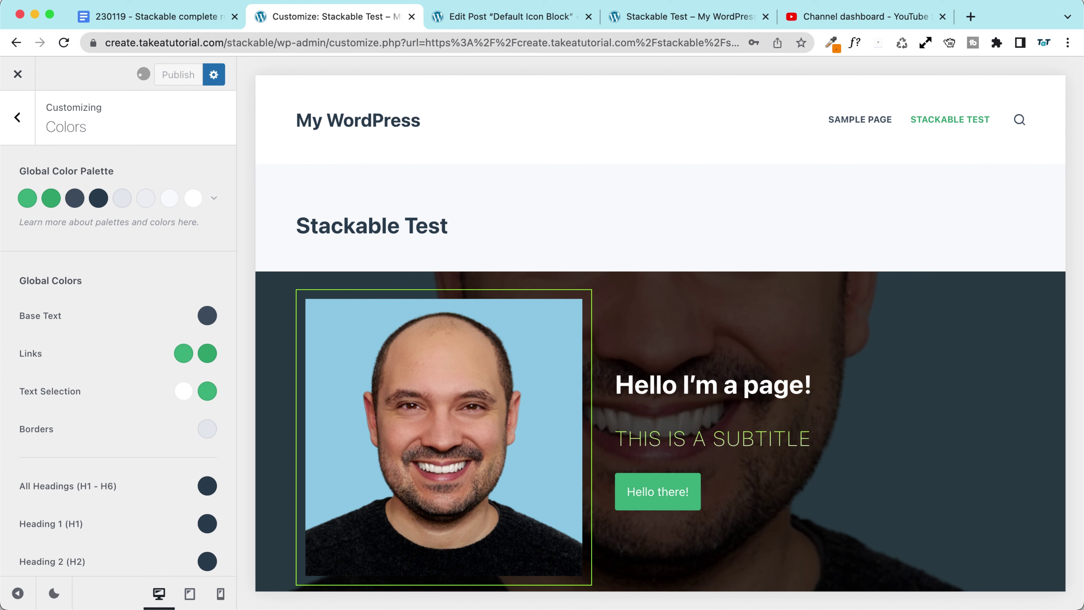
right_click(17, 76)
key("Escape")
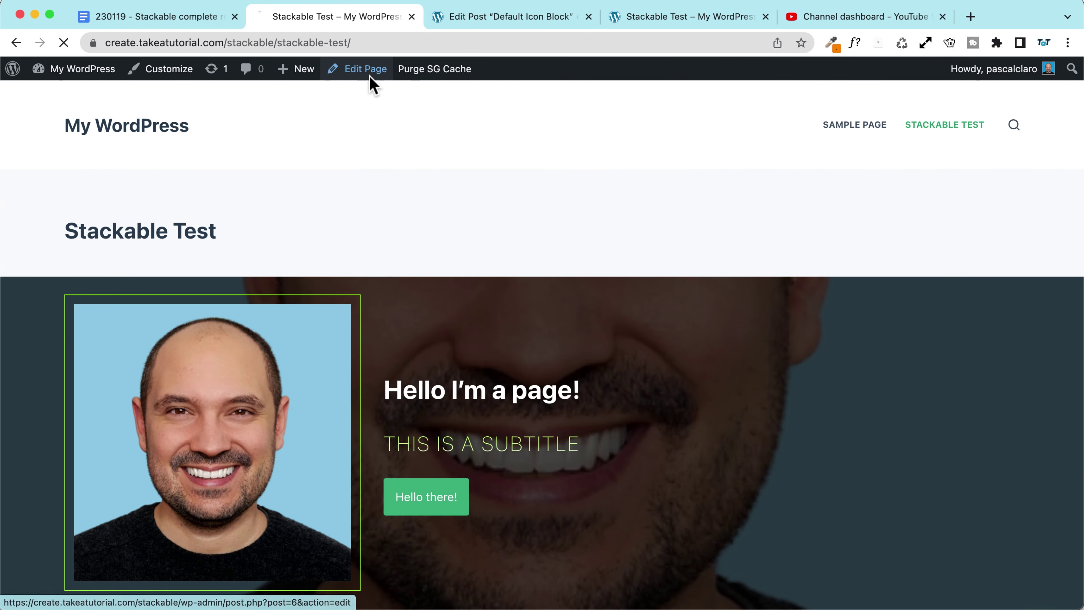
Edit the Stackable Test page and set the border color of the first section's photo column to Palette Color 1
left_click(367, 71)
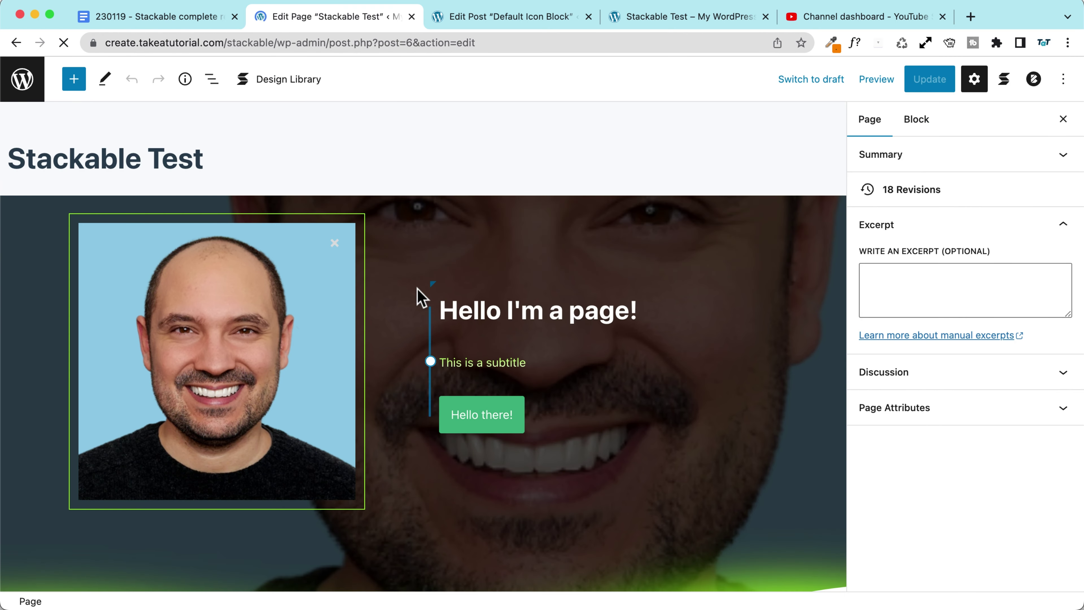
left_click(153, 219)
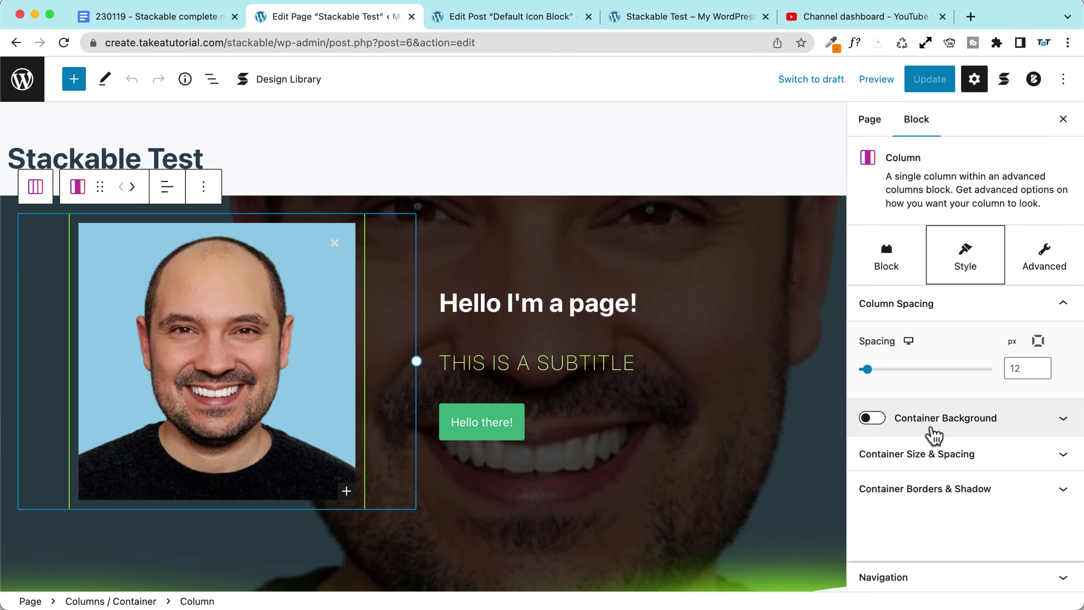
scroll(932, 423, "down", 2)
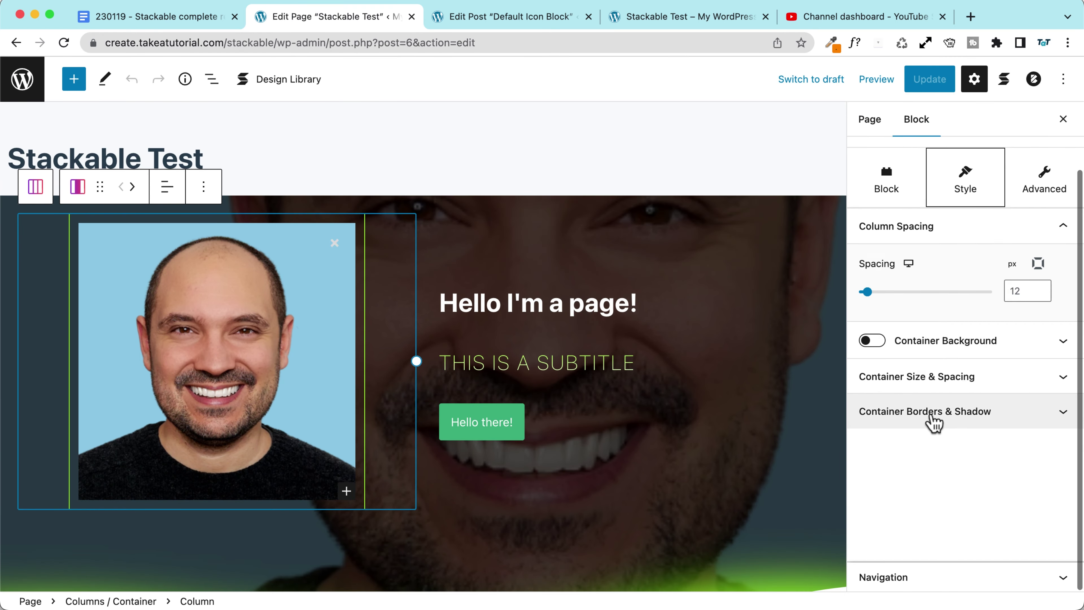
left_click(953, 412)
scroll(952, 384, "up", 2)
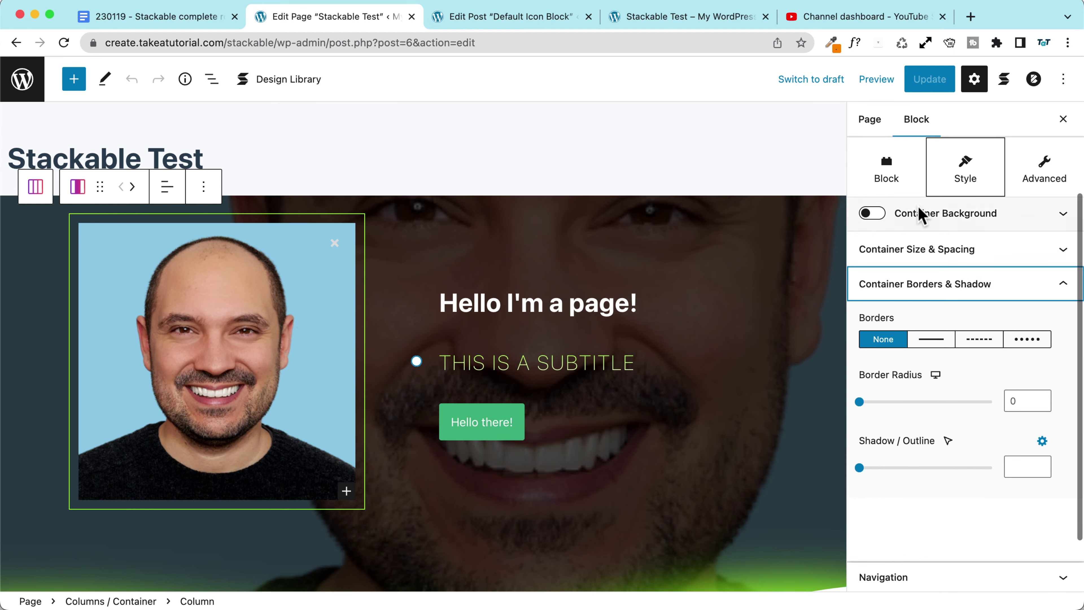
left_click(888, 168)
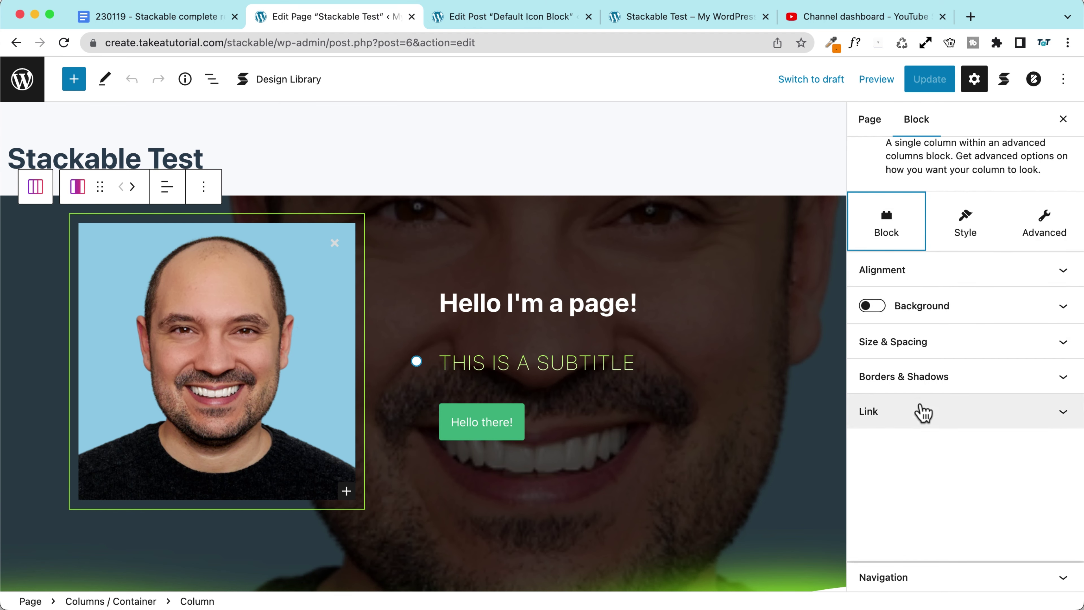
left_click(917, 375)
left_click(932, 384)
scroll(932, 386, "down", 5)
left_click(967, 327)
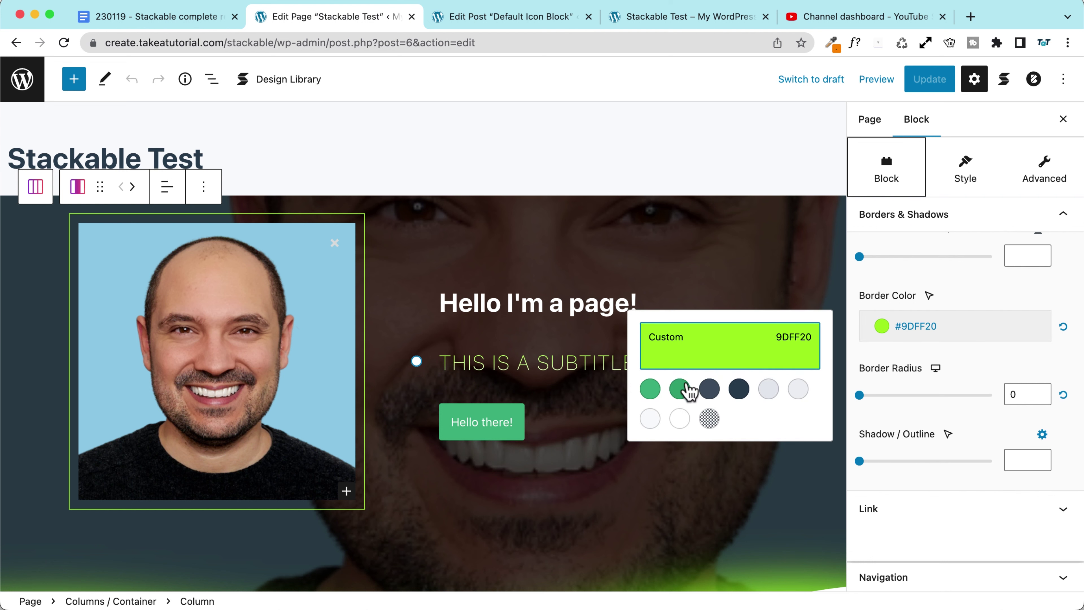
left_click(650, 389)
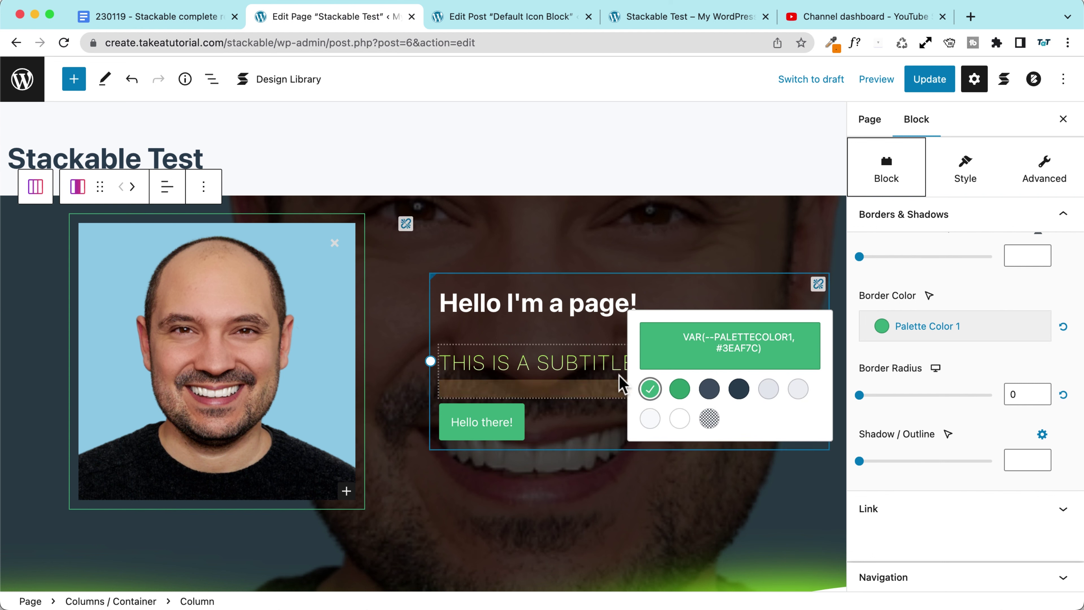
Set the first gradient text color of the subtitle beside the photo to Palette Color 1
left_click(511, 358)
left_click(914, 329)
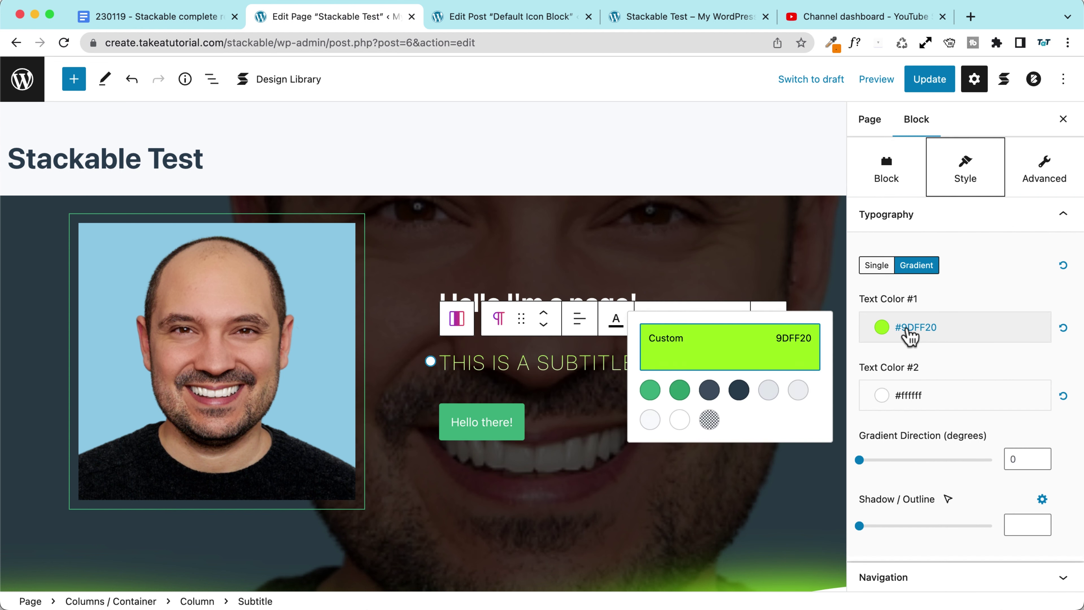
left_click(649, 390)
left_click(553, 424)
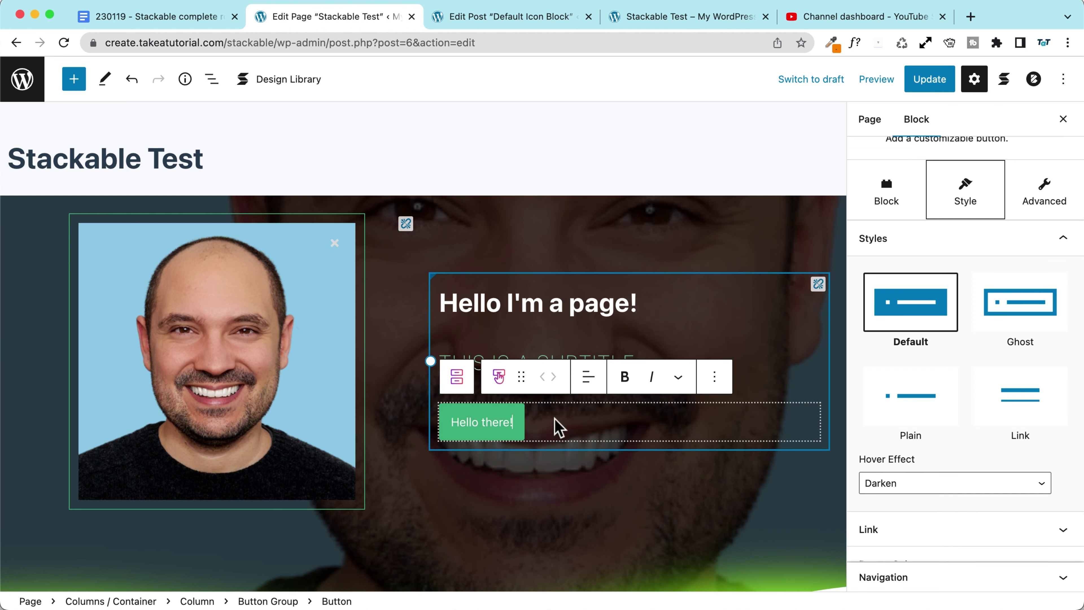
Set the hover text color of the "Hello I'm a page!" heading to Palette Color 1
left_click(667, 311)
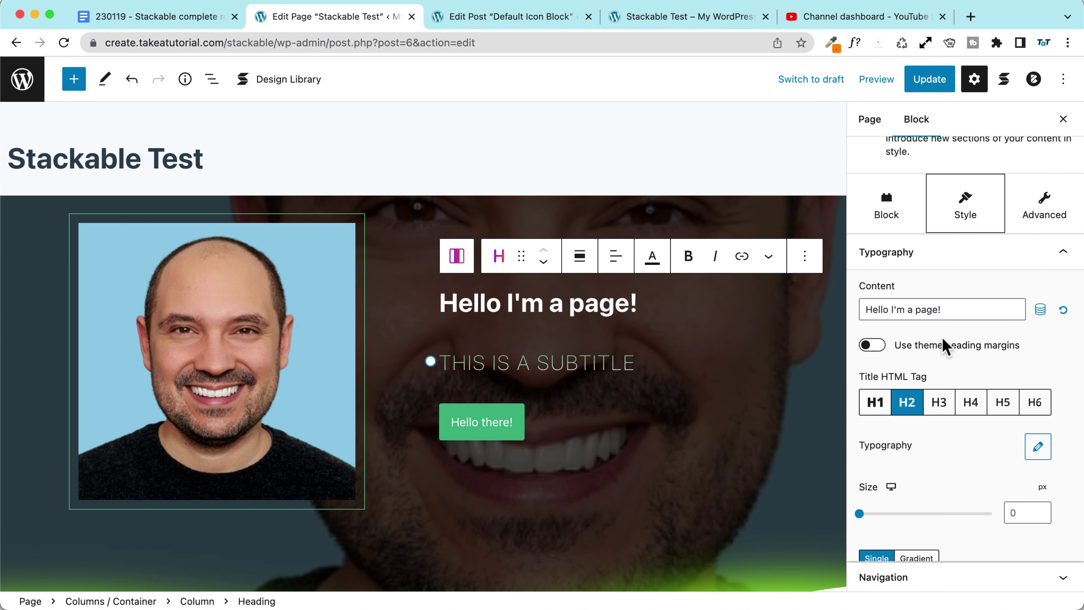
scroll(931, 339, "down", 10)
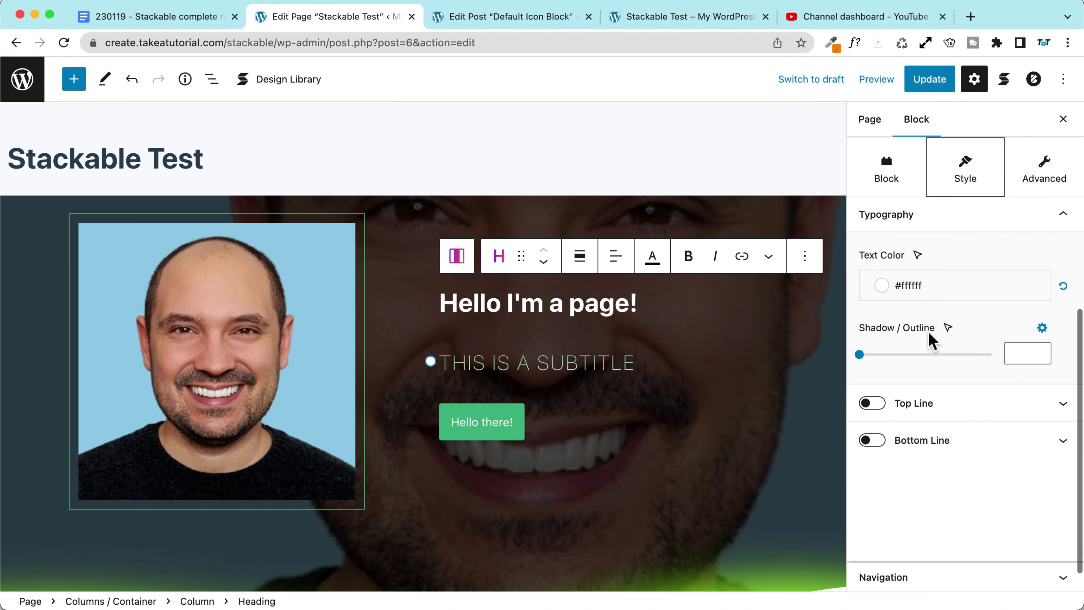
left_click(918, 339)
left_click(922, 361)
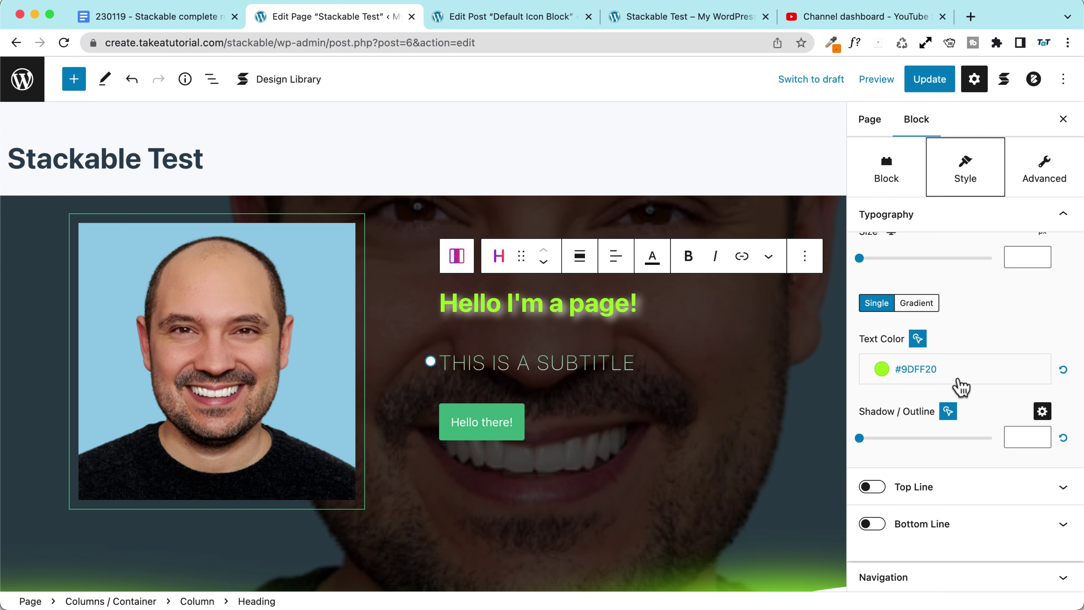
left_click(958, 378)
left_click(650, 432)
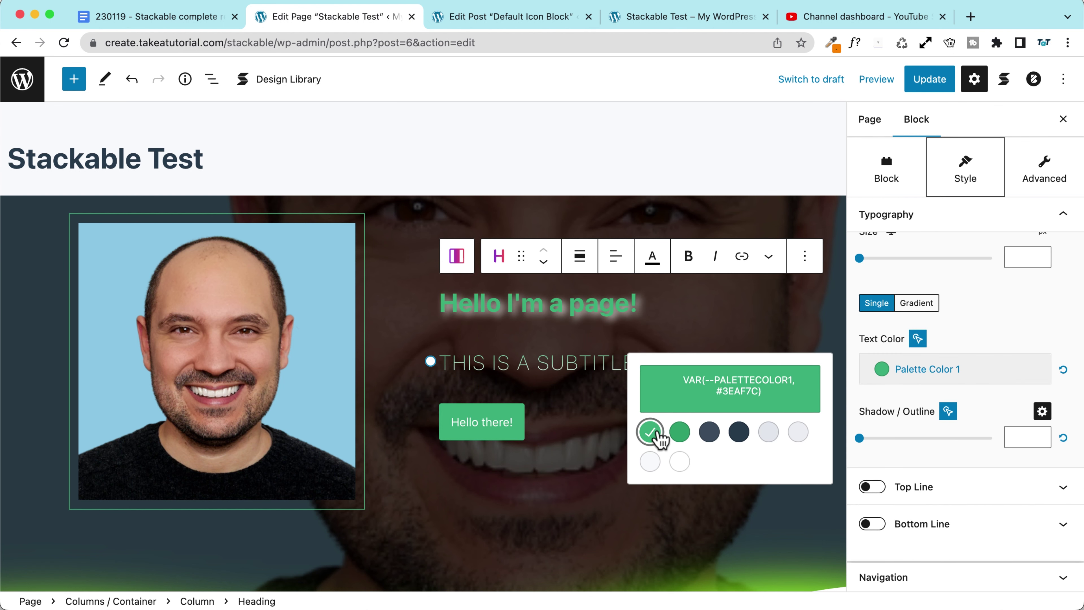
Set the shadow color of the first section's bottom separator to the green of Palette Color 1
scroll(533, 421, "down", 10)
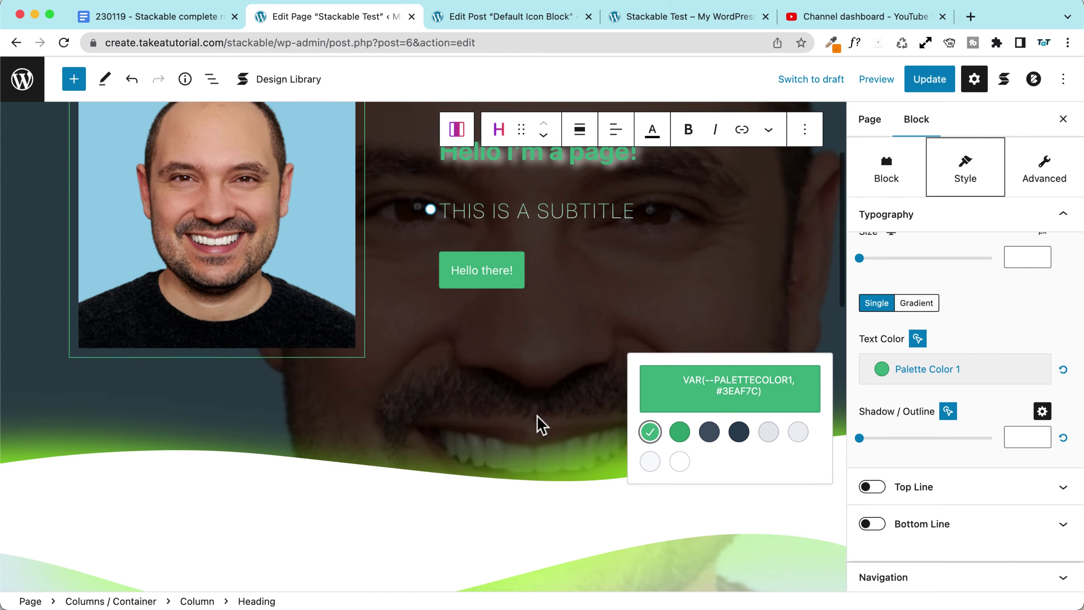
scroll(477, 395, "down", 7)
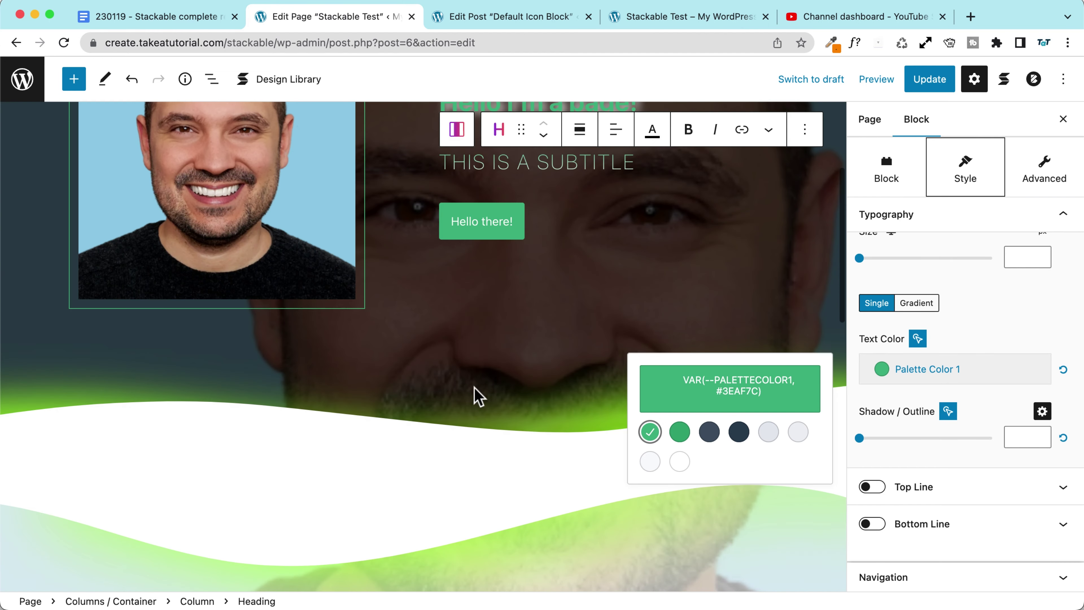
left_click(522, 411)
scroll(967, 428, "down", 3)
left_click(887, 179)
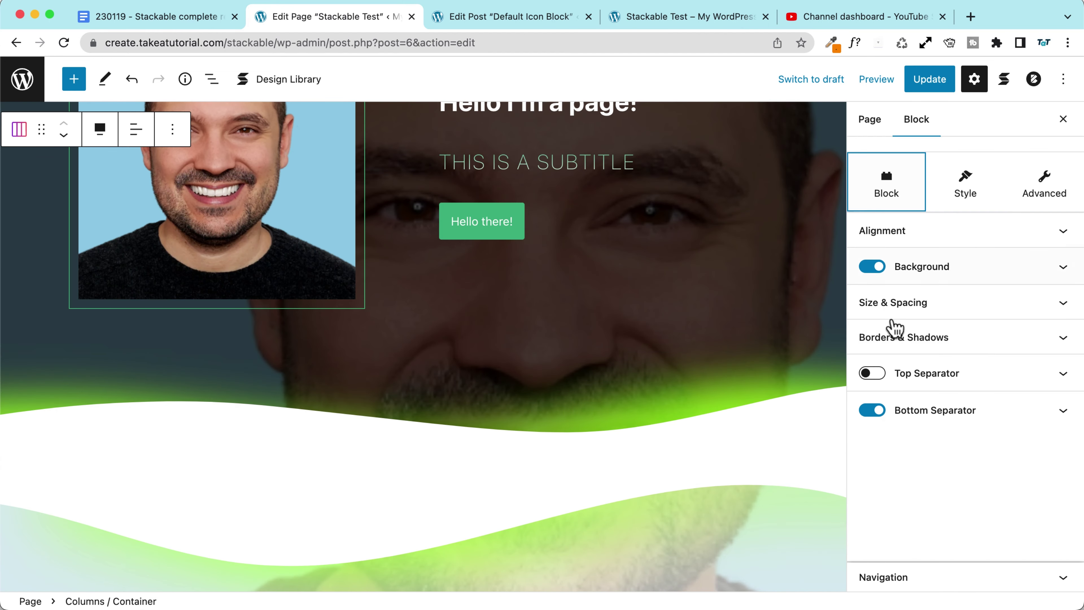
left_click(949, 411)
scroll(946, 416, "down", 10)
scroll(944, 414, "down", 5)
left_click(1041, 356)
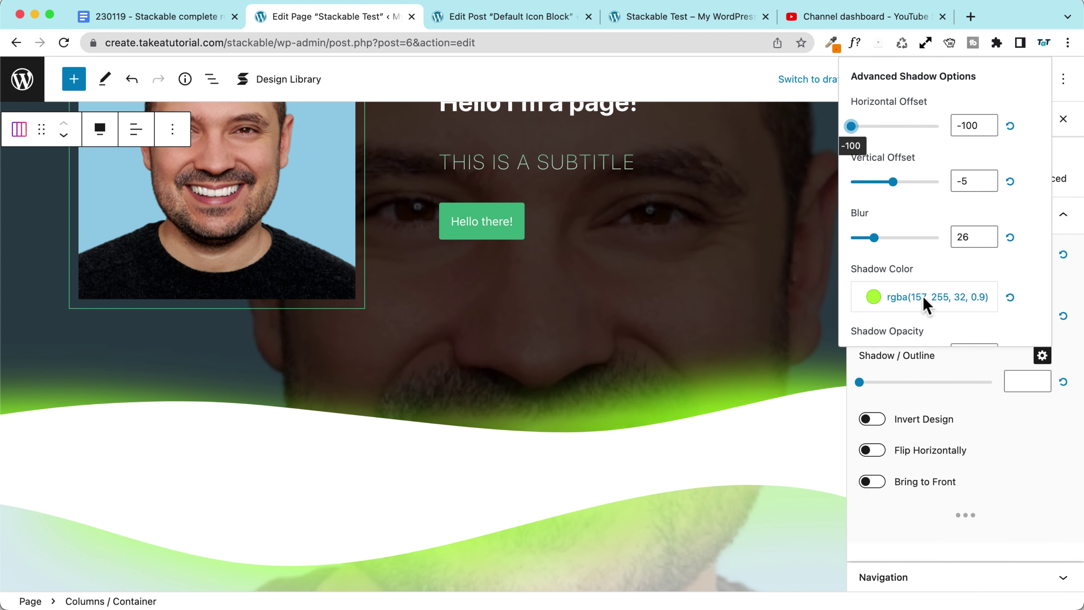
left_click(911, 298)
left_click(642, 360)
Set the shadow color of the second section's top separator to the green of Palette Color 1
scroll(564, 424, "down", 3)
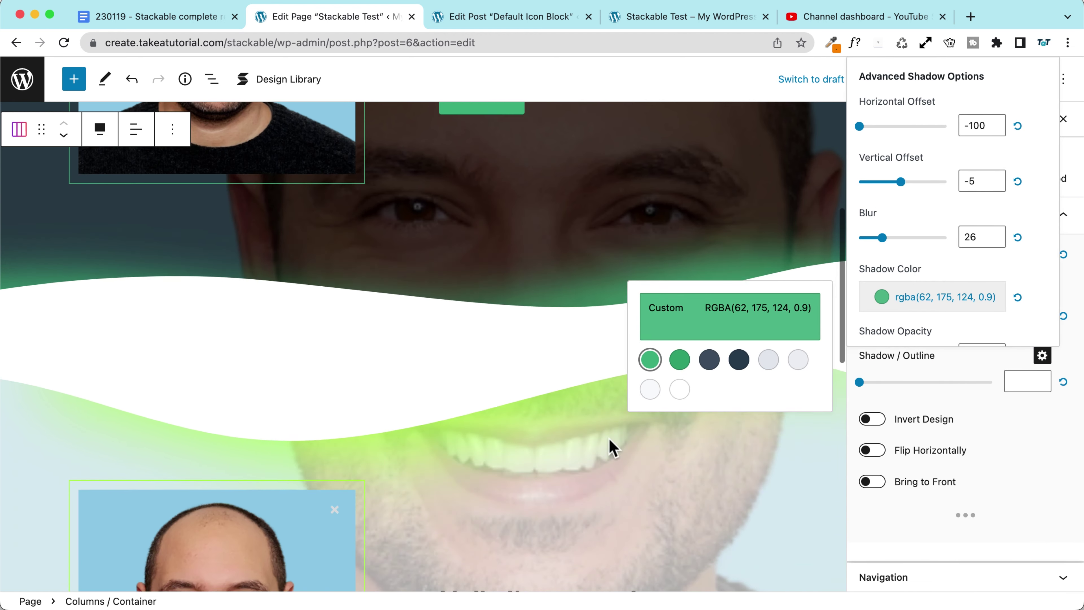
left_click(628, 441)
scroll(1016, 363, "down", 2)
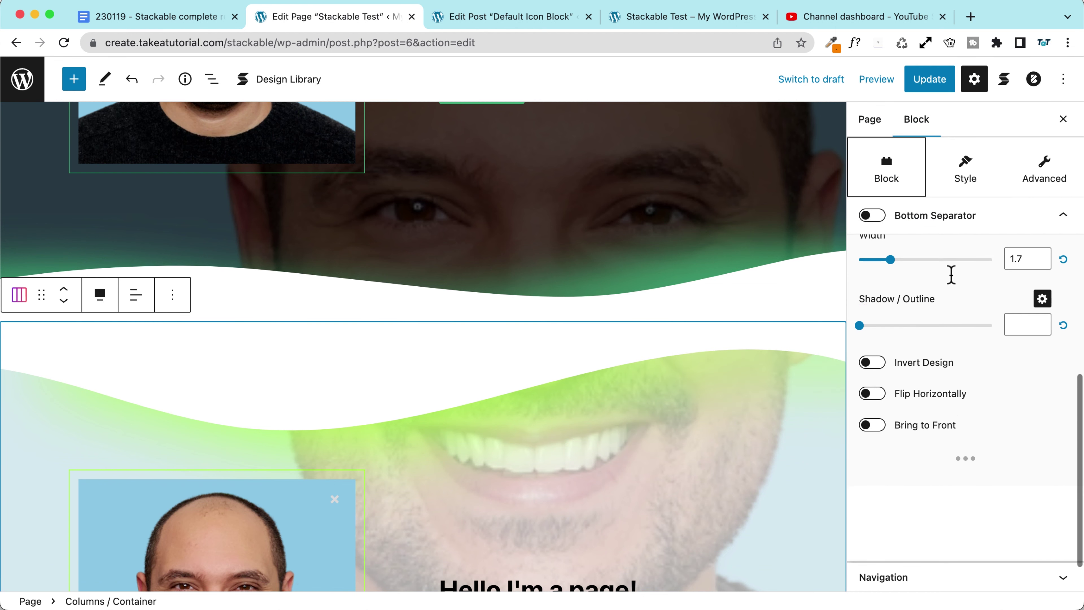
left_click(965, 182)
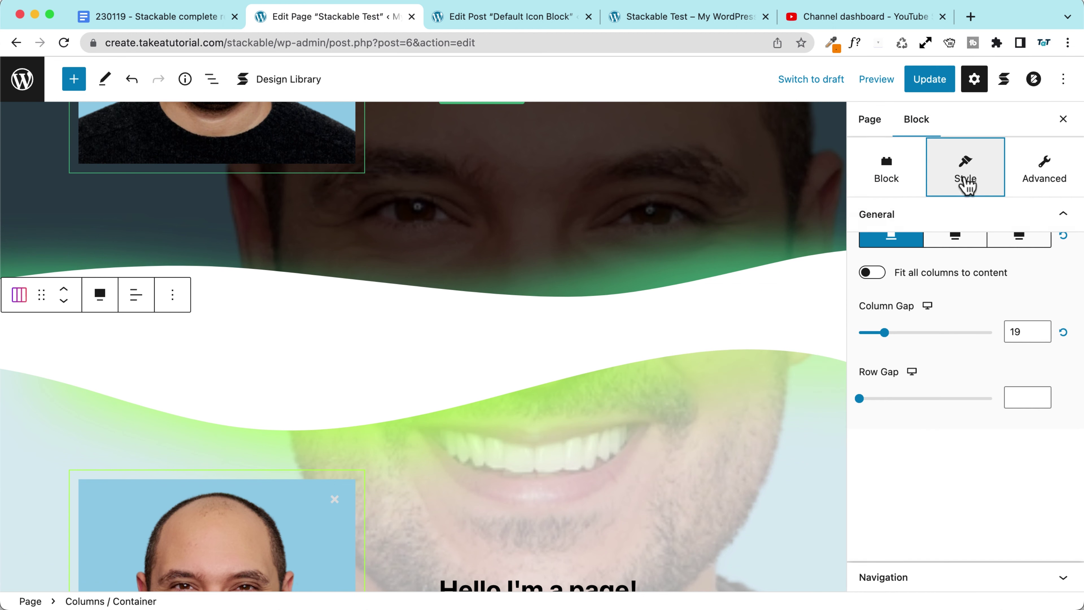
scroll(910, 368, "up", 2)
scroll(920, 350, "down", 2)
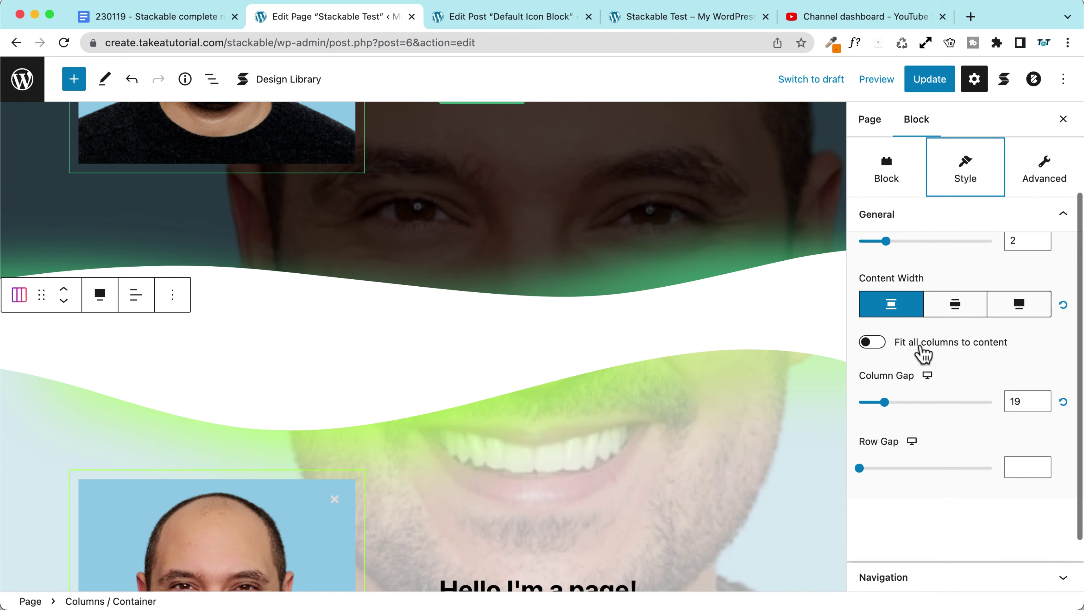
scroll(888, 246, "up", 3)
left_click(887, 249)
scroll(938, 350, "down", 3)
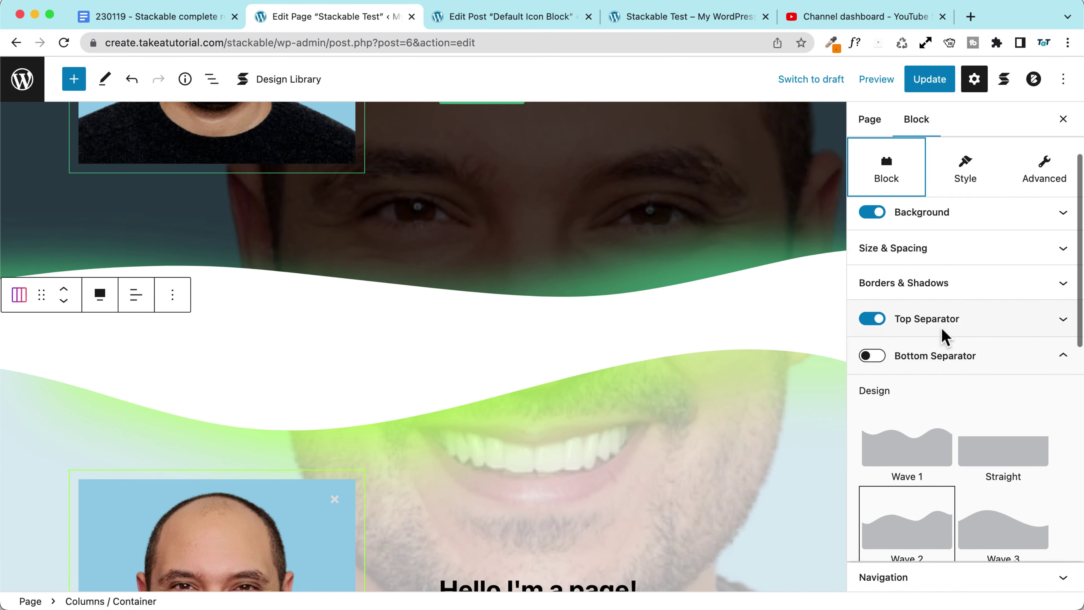
left_click(948, 328)
scroll(952, 312, "down", 2)
scroll(896, 324, "down", 8)
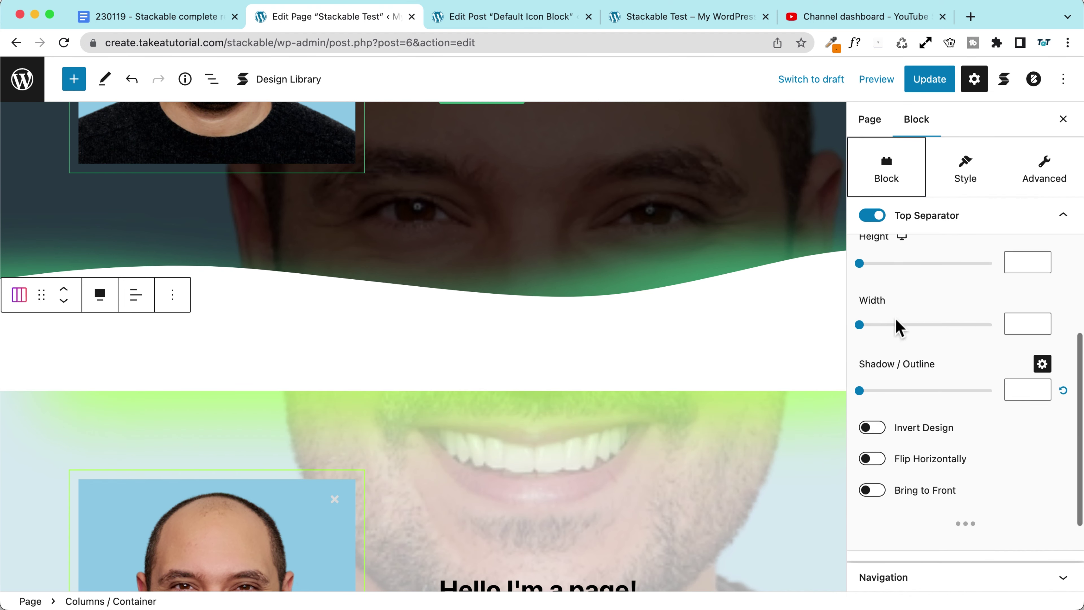
scroll(917, 384, "up", 6)
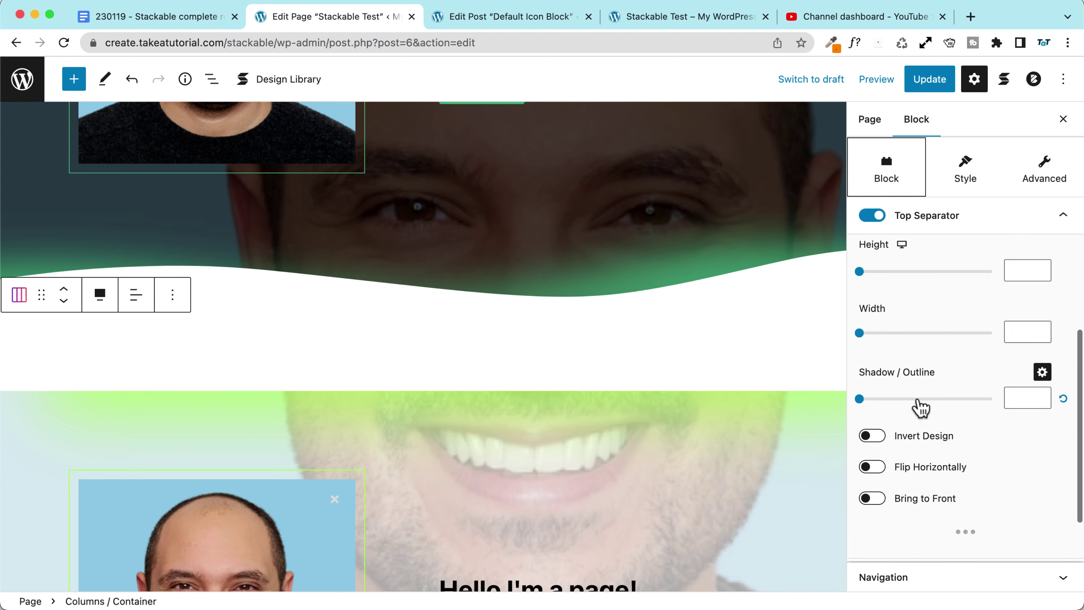
scroll(981, 427, "down", 1)
left_click(1043, 440)
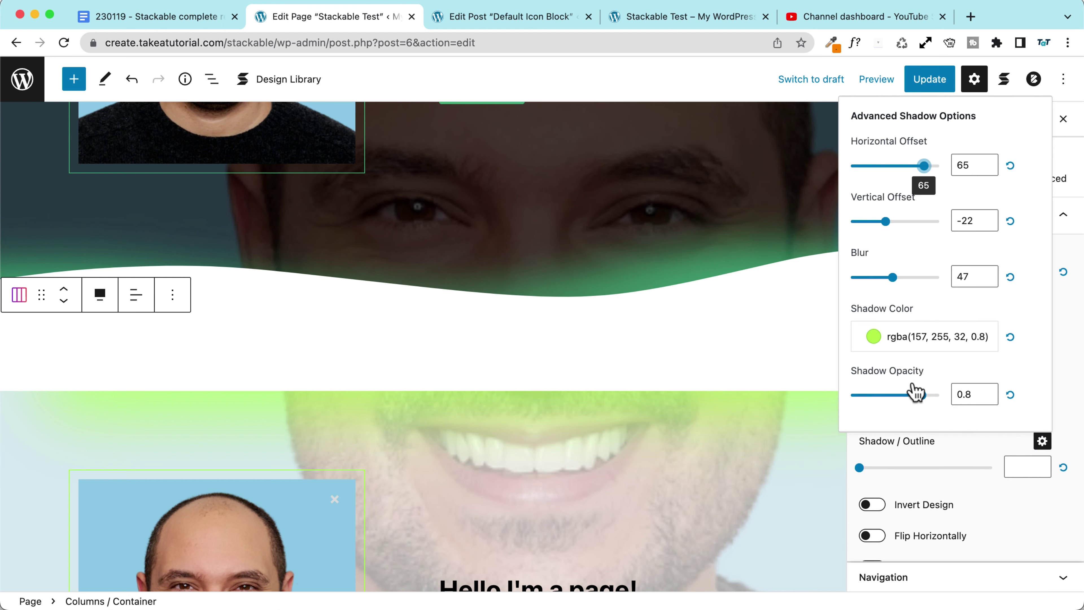
left_click(889, 332)
left_click(641, 400)
scroll(623, 414, "down", 5)
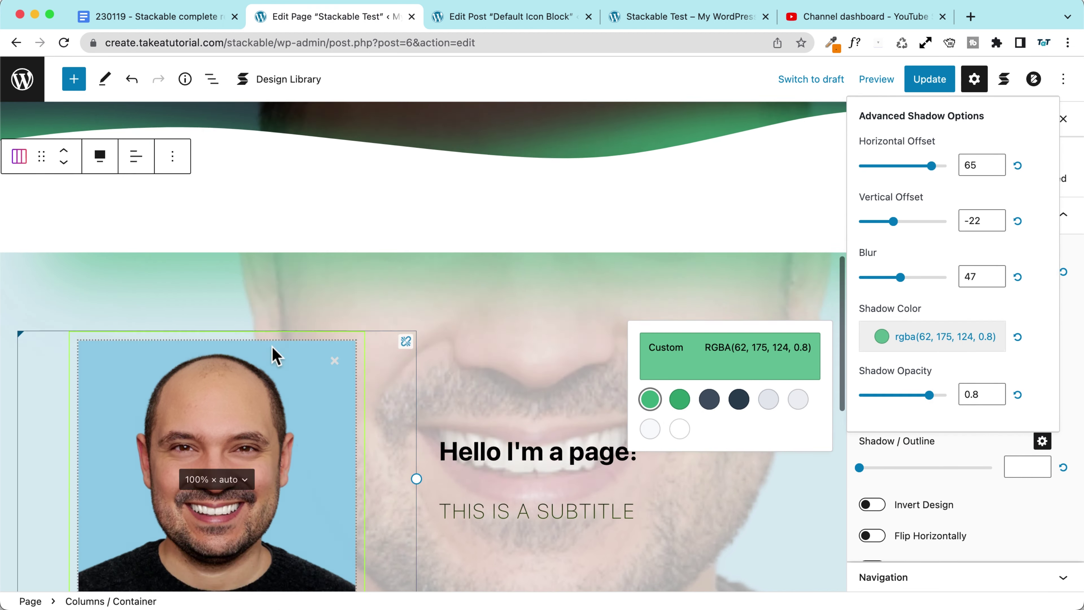
key("Escape")
Change the second section's top separator to the uneven wave design listed below Wave 2
scroll(982, 470, "up", 5)
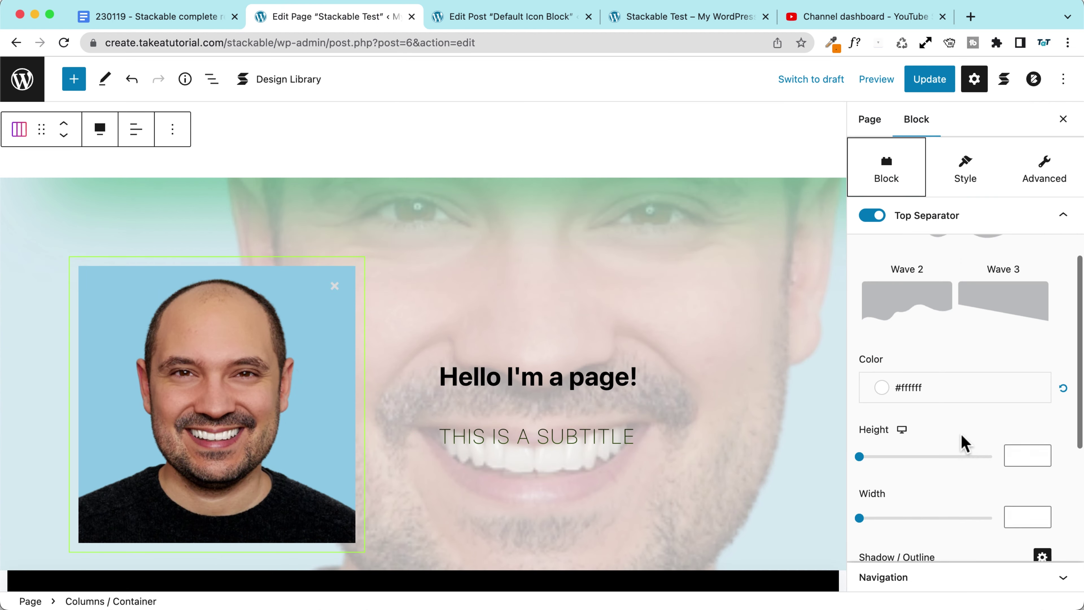
left_click(898, 411)
scroll(448, 356, "down", 7)
scroll(448, 356, "up", 10)
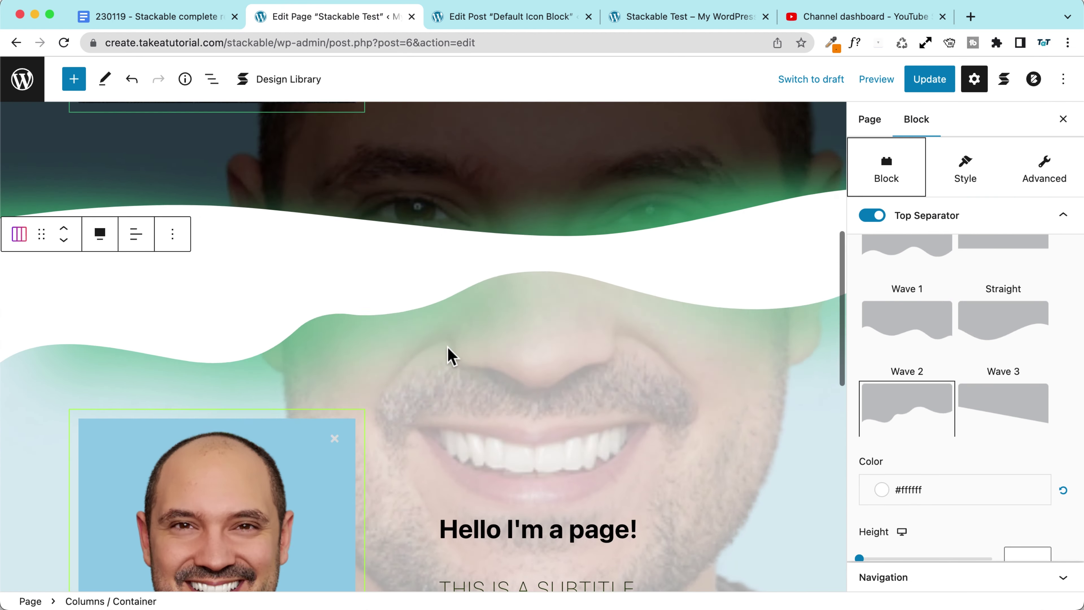
Set the normal-state border color of the second section's photo column to Palette Color 1
scroll(447, 354, "down", 4)
scroll(1026, 531, "down", 2)
scroll(943, 491, "down", 10)
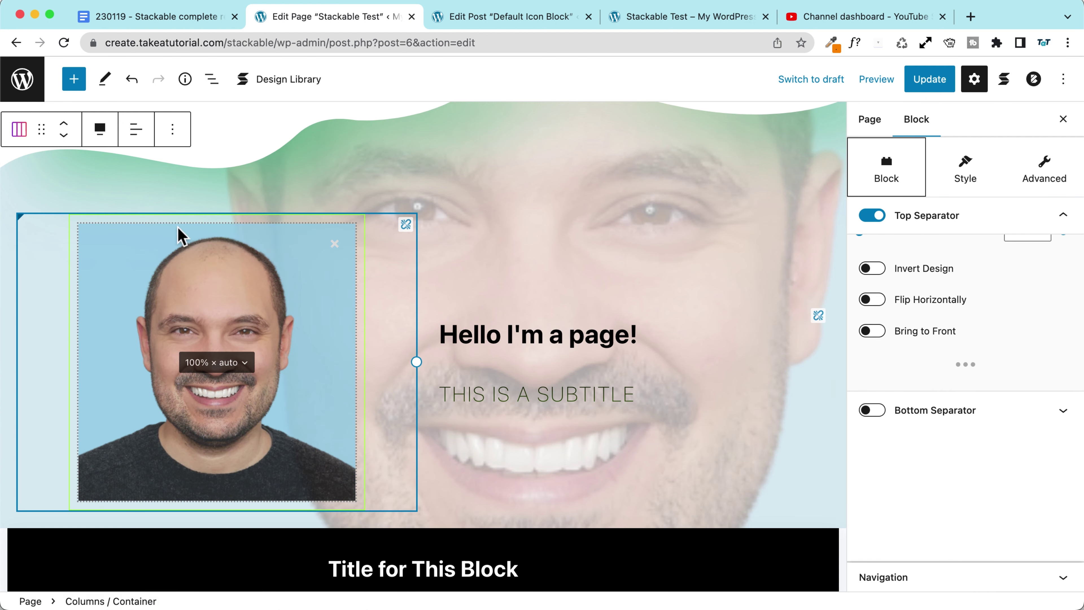
left_click(72, 234)
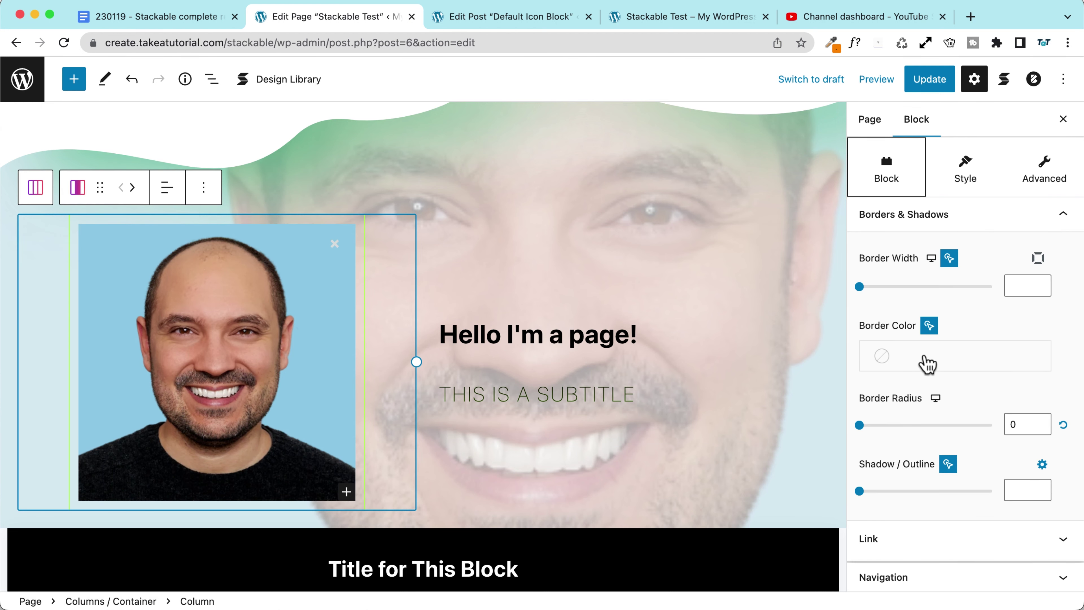
left_click(927, 364)
left_click(929, 327)
left_click(930, 327)
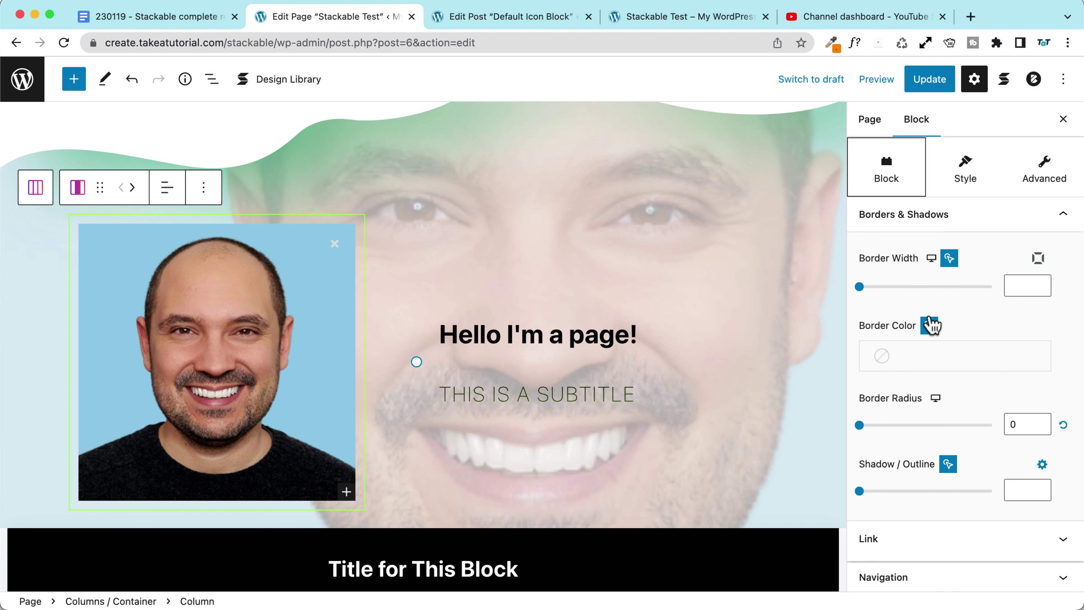
left_click(928, 309)
left_click(920, 358)
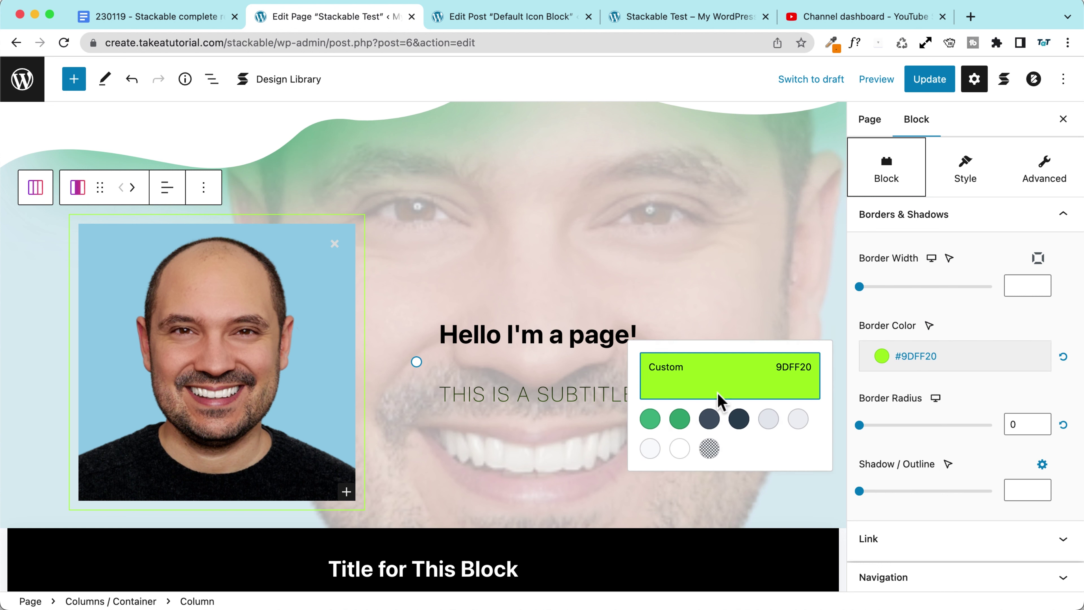
left_click(648, 419)
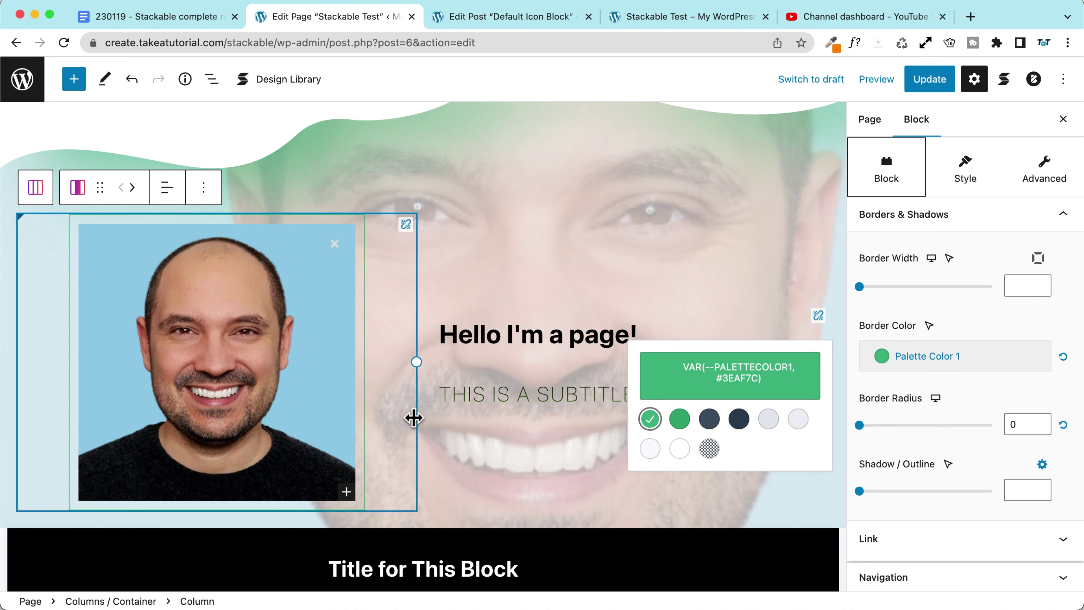
left_click(508, 435)
Set the container background color of the Call to Action block to the slate third palette color
scroll(552, 397, "down", 9)
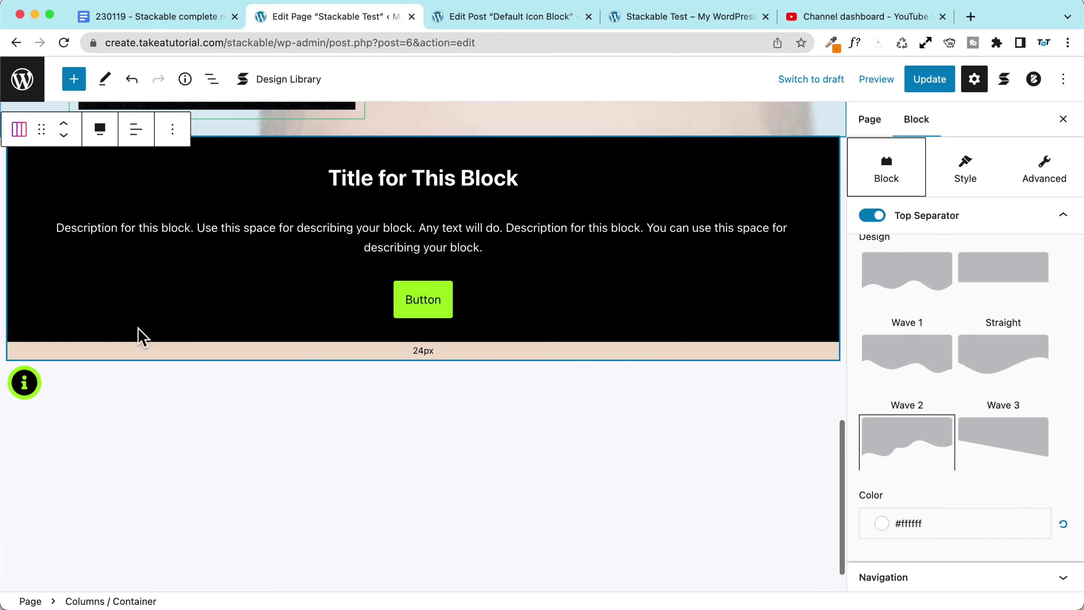
scroll(140, 334, "up", 2)
left_click(75, 258)
left_click(33, 241)
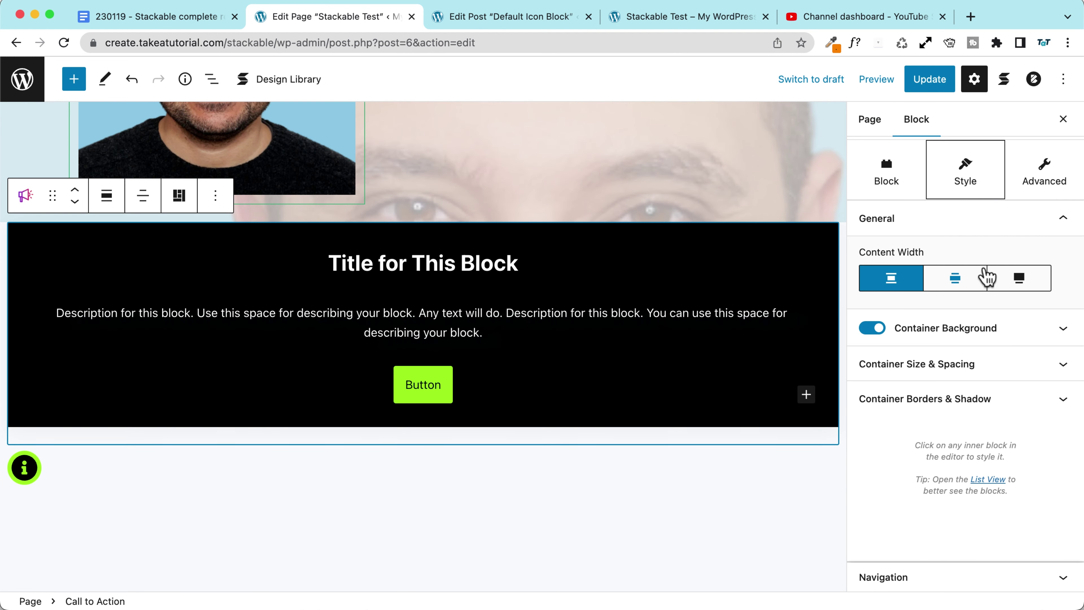
left_click(961, 326)
left_click(915, 383)
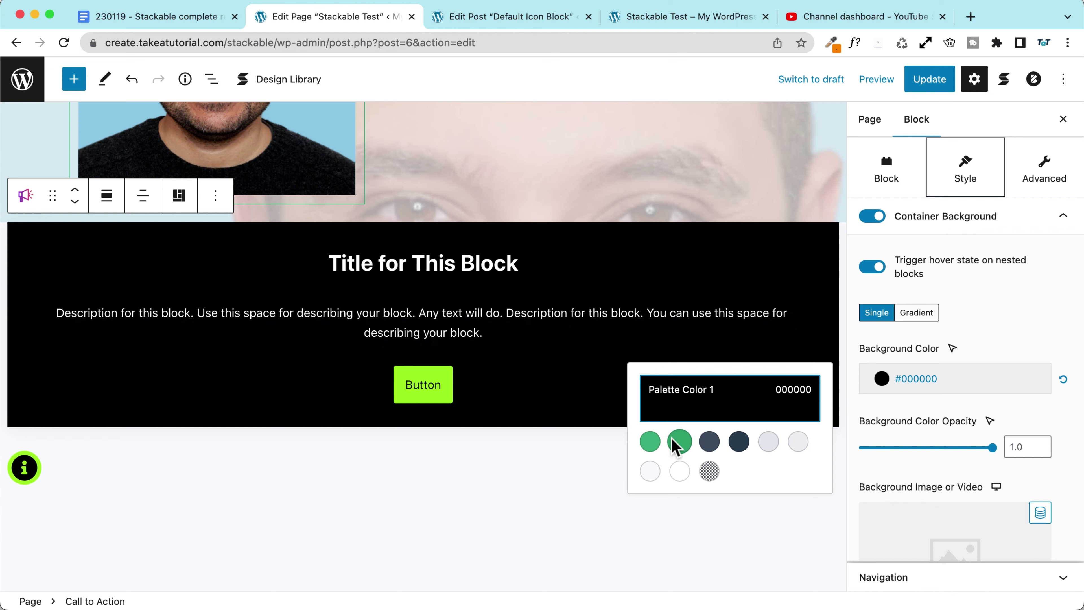
left_click(708, 442)
Set the Call to Action button's color to Palette Color 1 and its text color to Palette Color 4
left_click(431, 388)
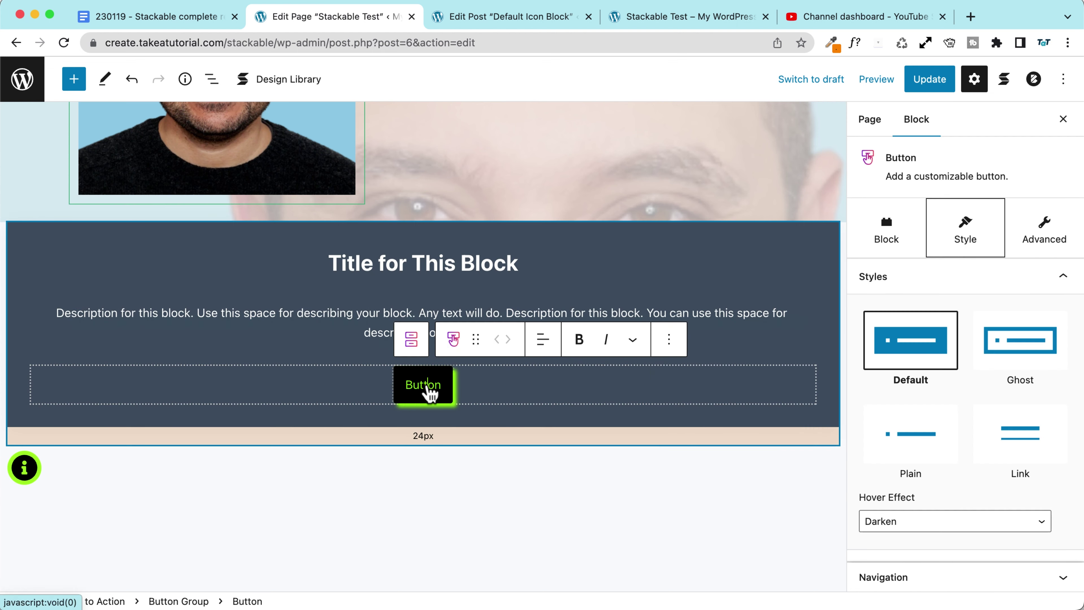
scroll(965, 484, "down", 5)
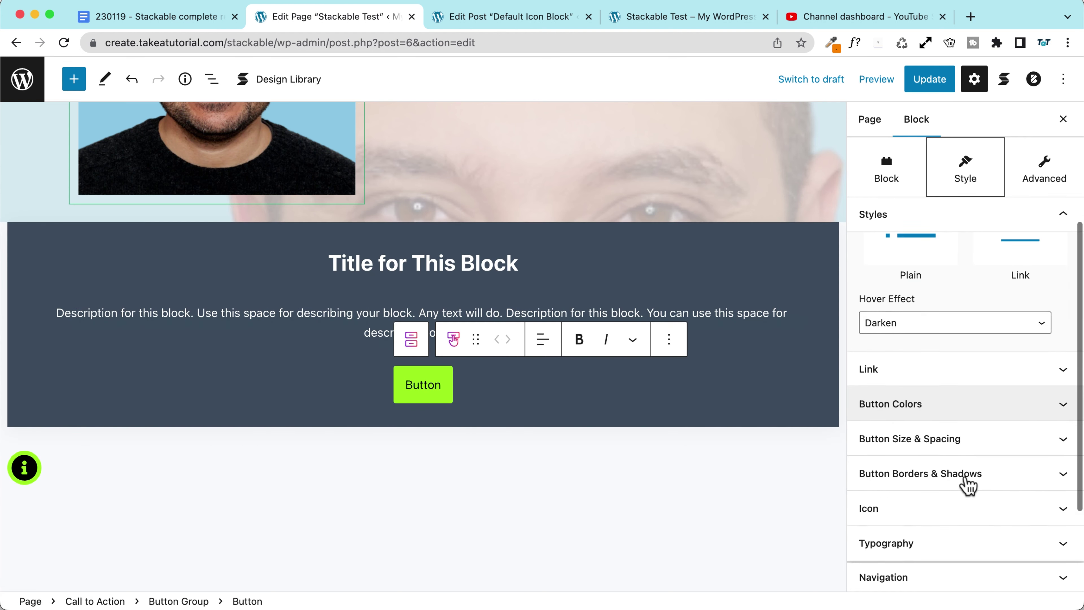
left_click(919, 399)
left_click(924, 325)
left_click(649, 386)
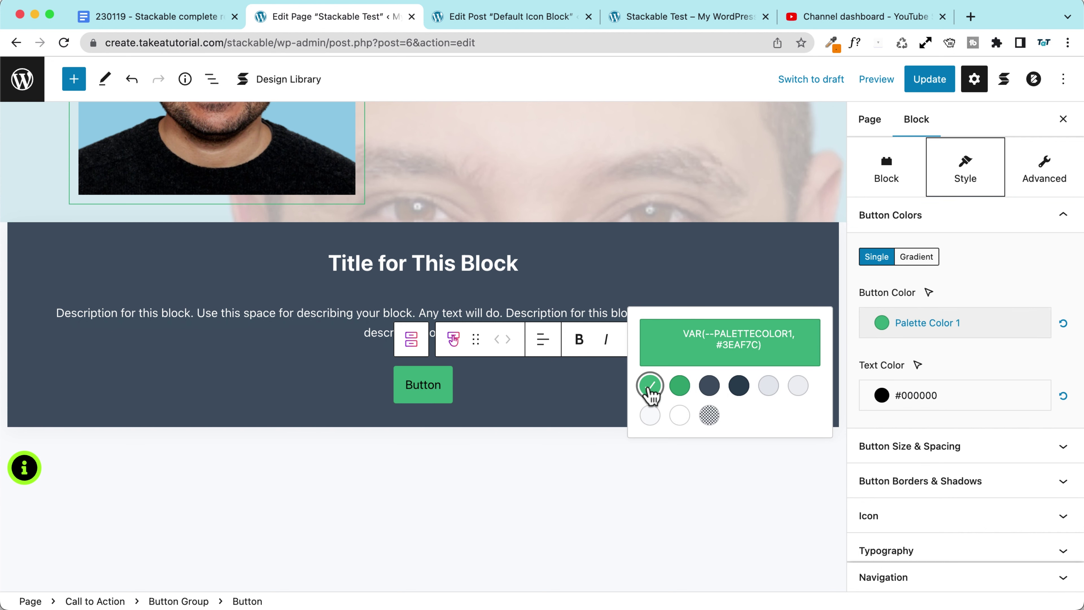
left_click(931, 396)
left_click(738, 458)
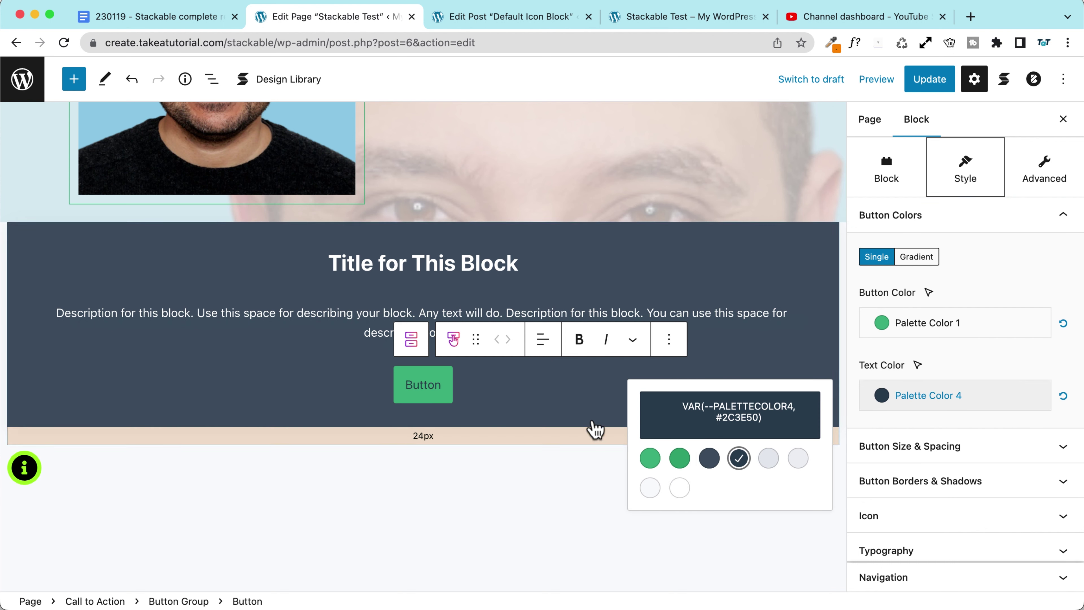
Set the Call to Action button's hover color to Palette Color 4 and its hover text color to Palette Color 1
left_click(931, 295)
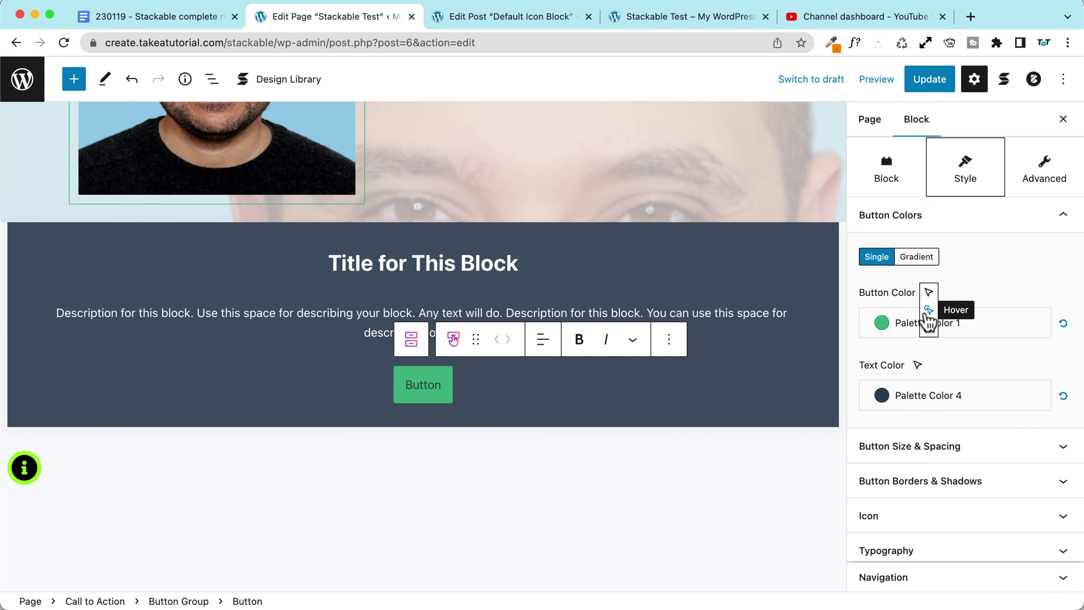
left_click(929, 293)
left_click(926, 333)
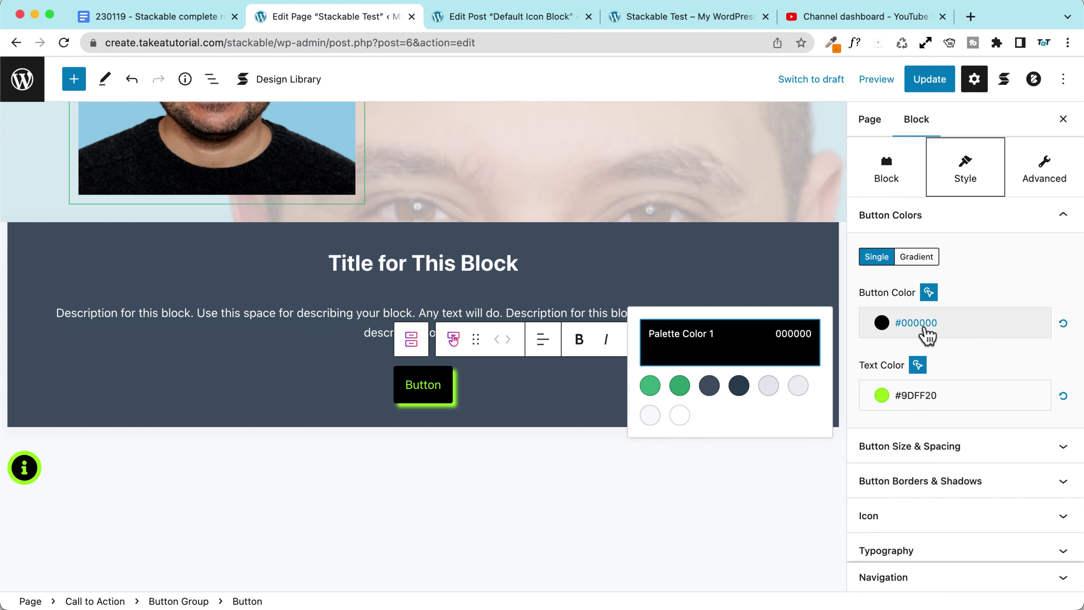
left_click(739, 386)
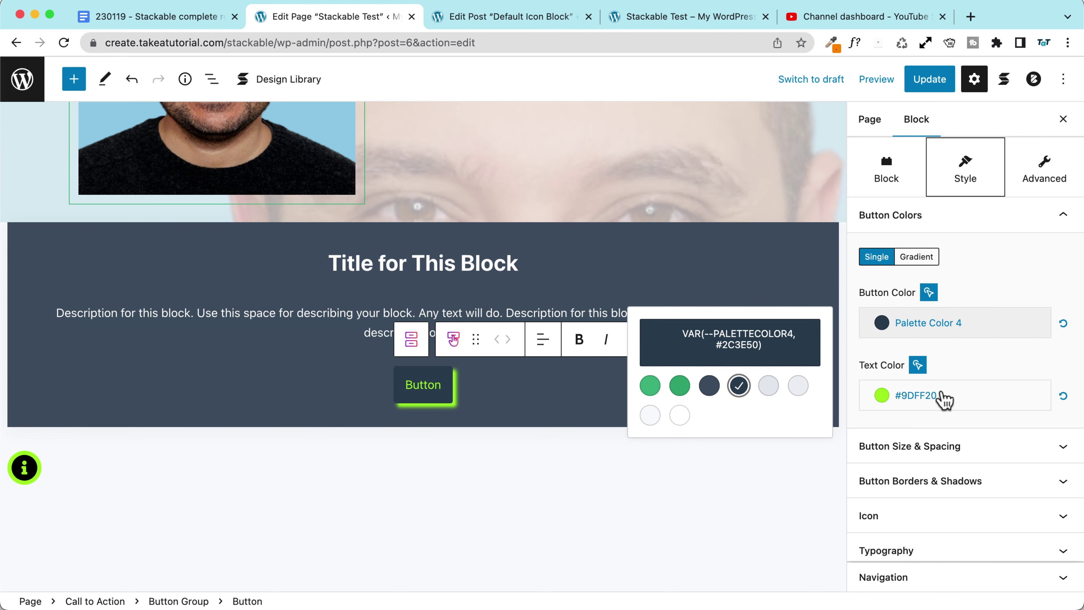
left_click(934, 397)
left_click(680, 459)
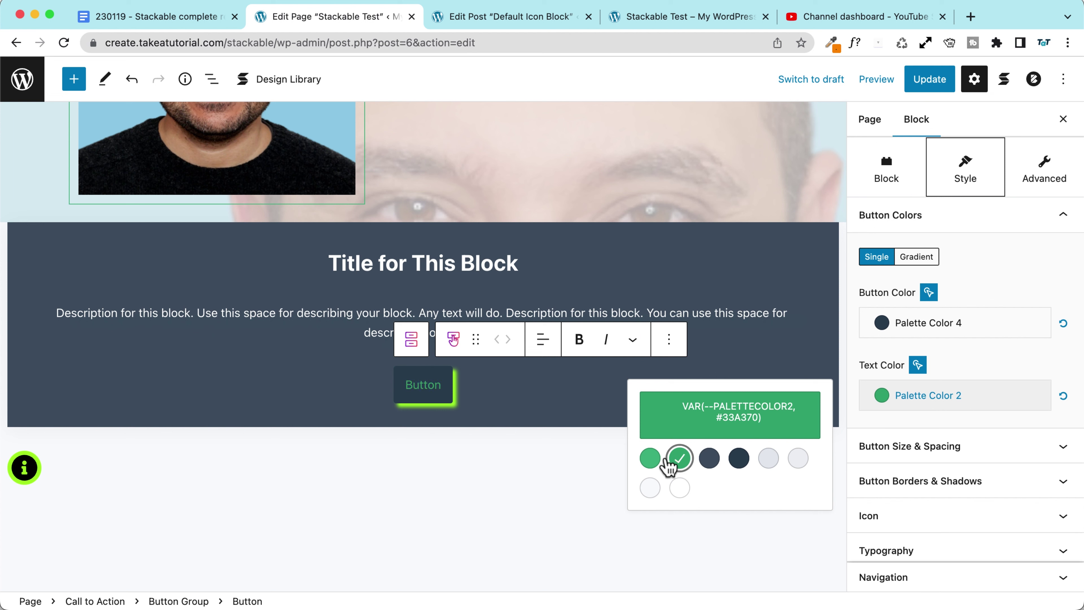
left_click(650, 459)
Set the hover shadow color of the Call to Action button to the green of Palette Color 1
scroll(939, 400, "down", 3)
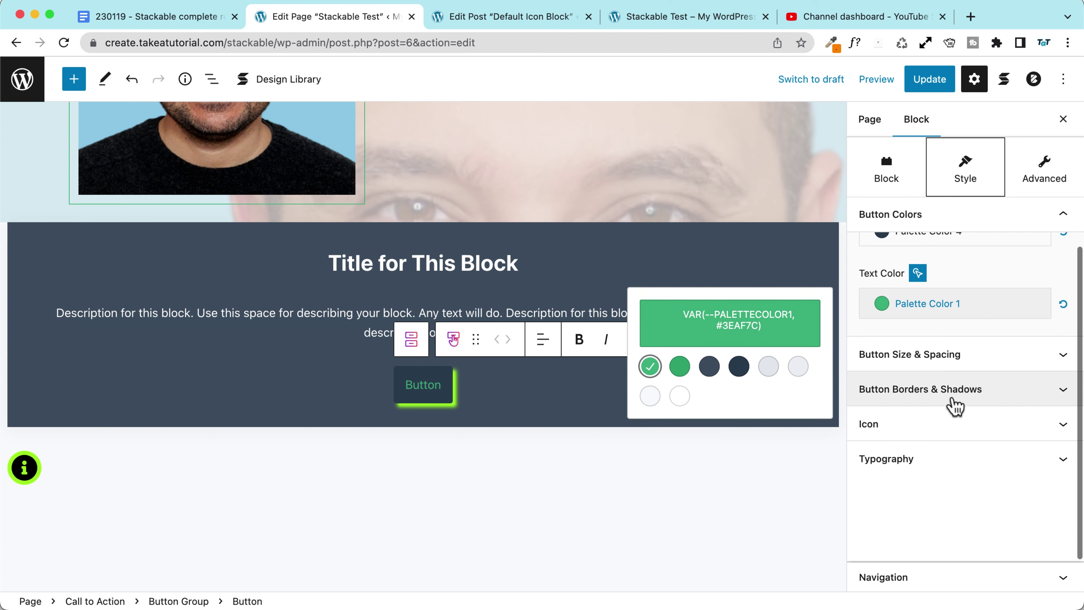
left_click(935, 398)
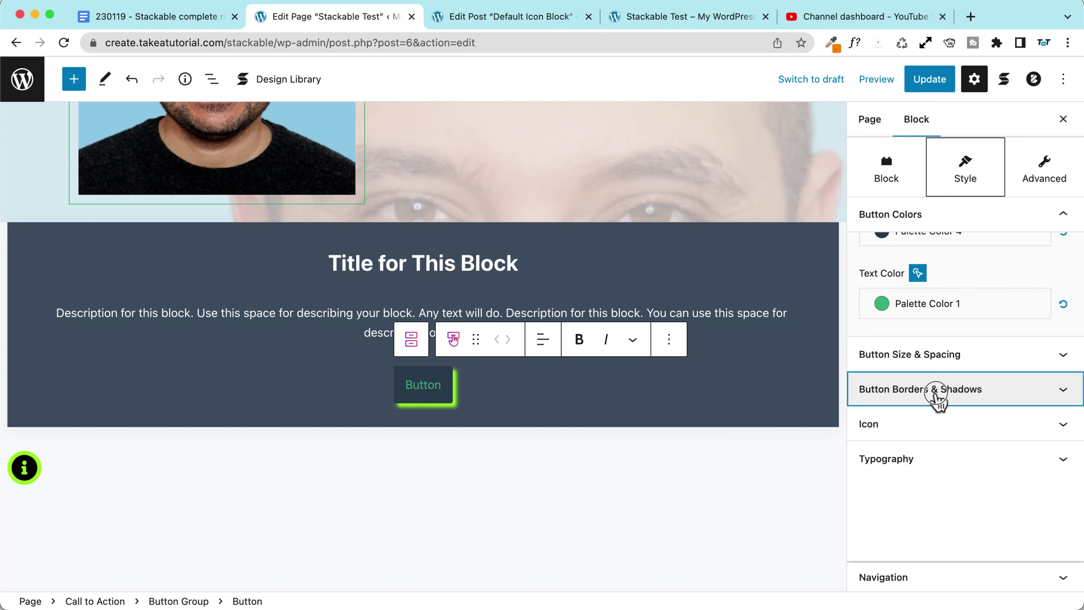
left_click(1043, 367)
scroll(960, 316, "down", 3)
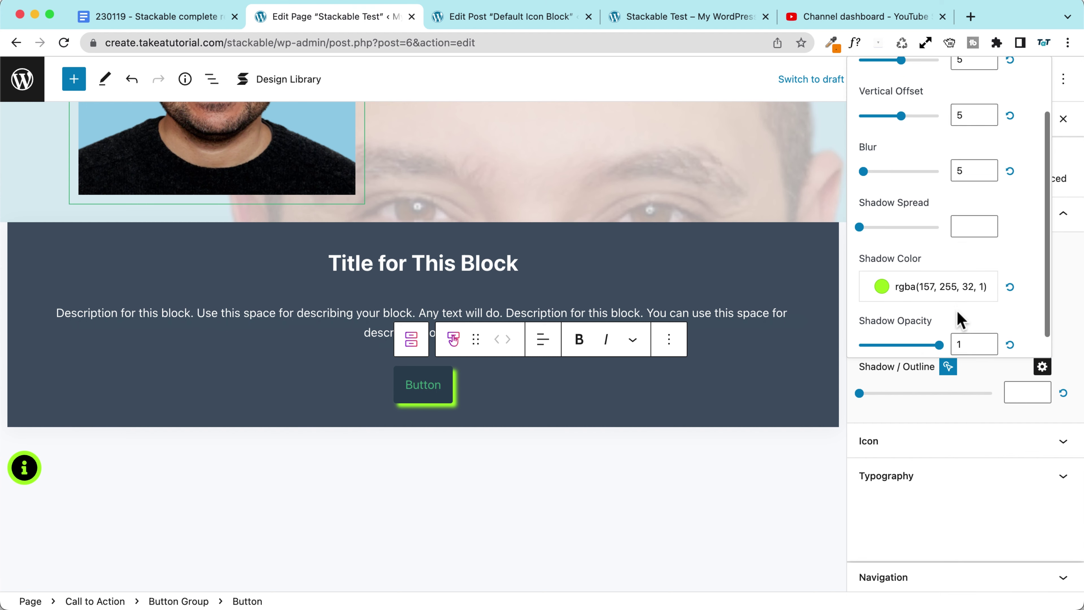
left_click(921, 285)
left_click(646, 349)
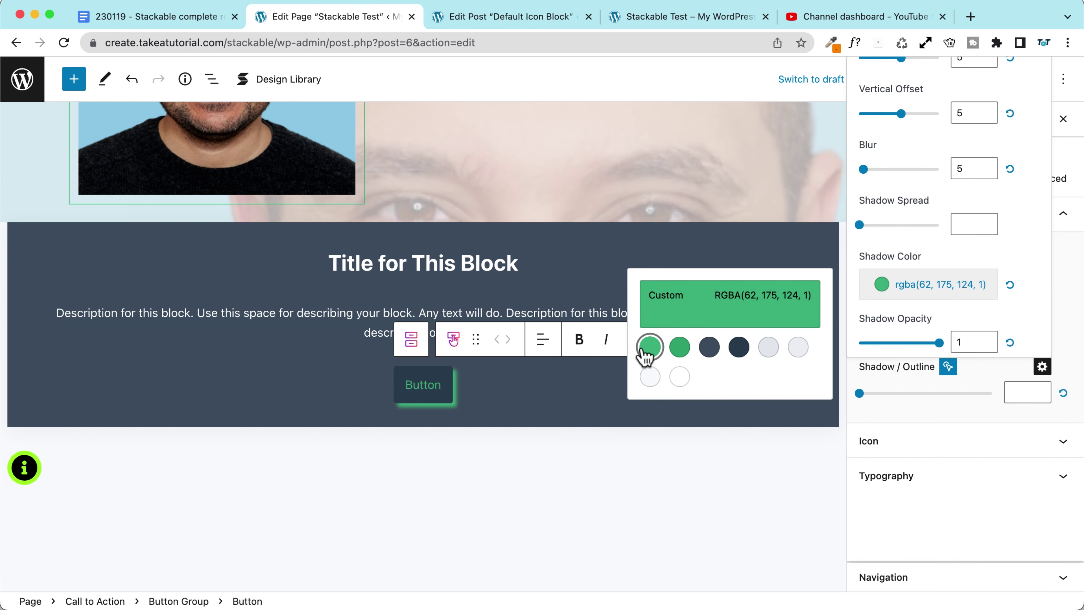
left_click(962, 534)
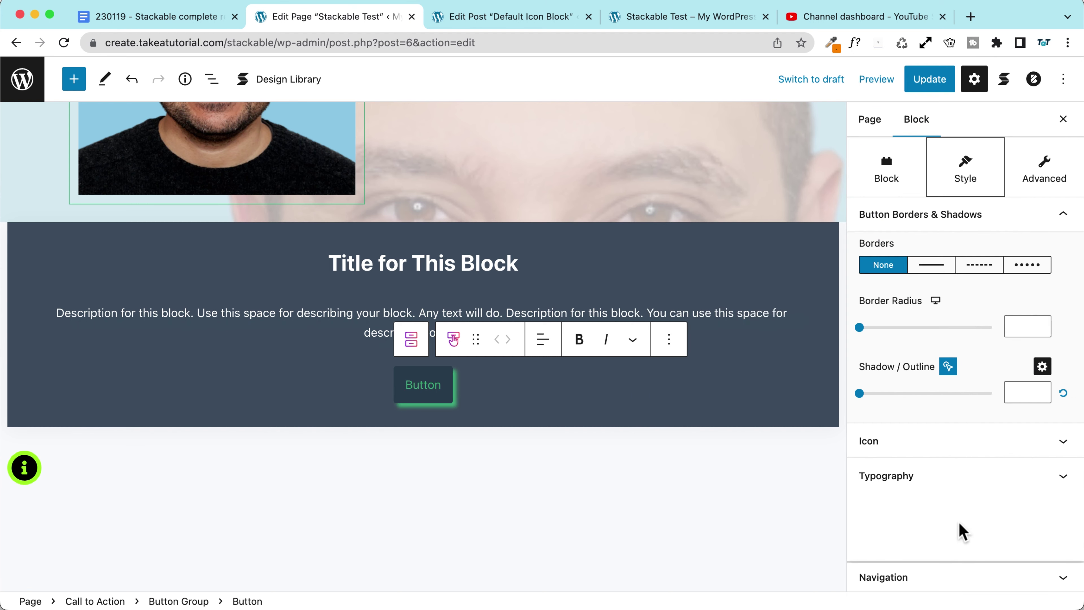
Delete the icon block below the Call to Action block and update the page
left_click(106, 467)
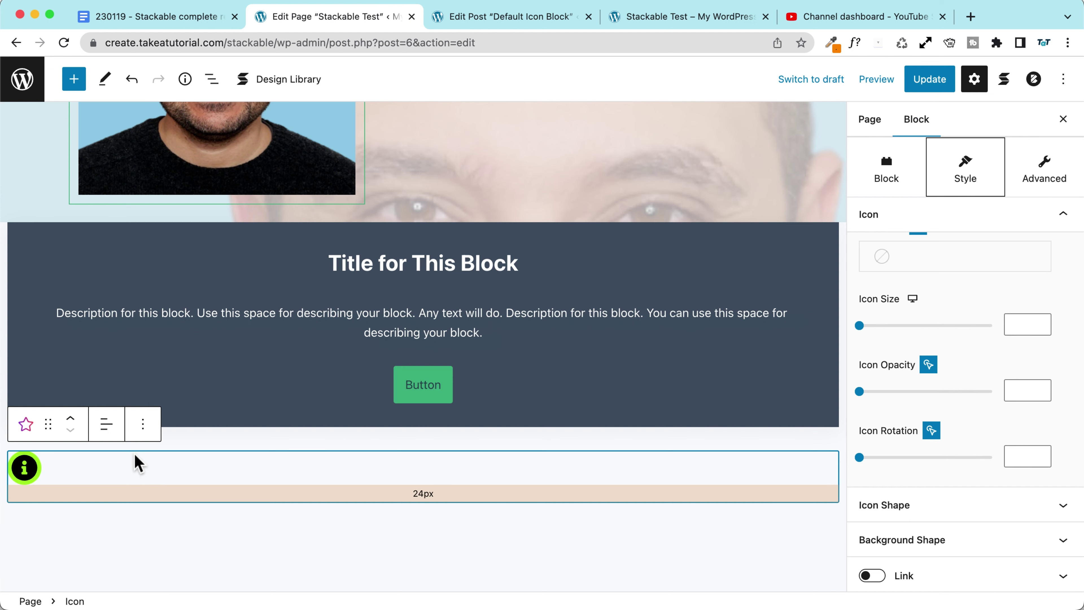
left_click(143, 425)
left_click(240, 376)
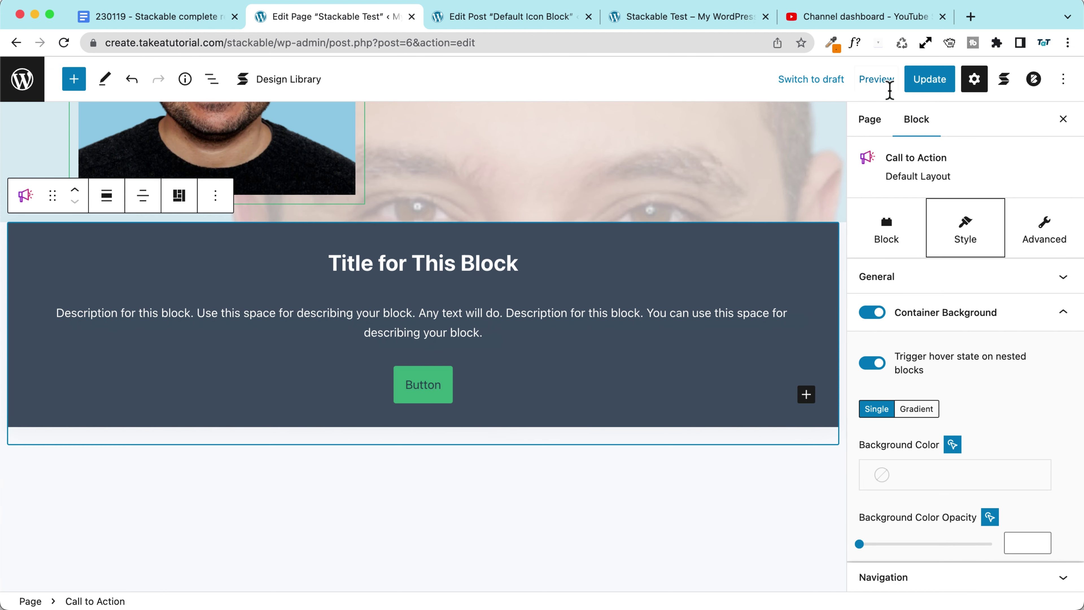
left_click(919, 83)
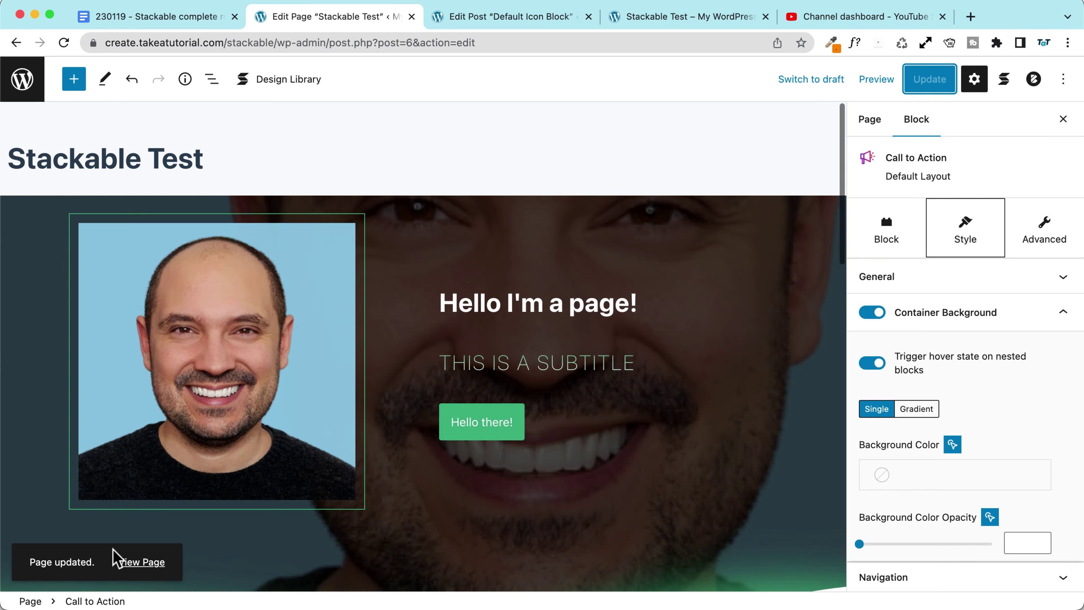
Open the live Stackable Test page in the theme customizer and close the Default Icon Block editor tab
left_click(136, 578)
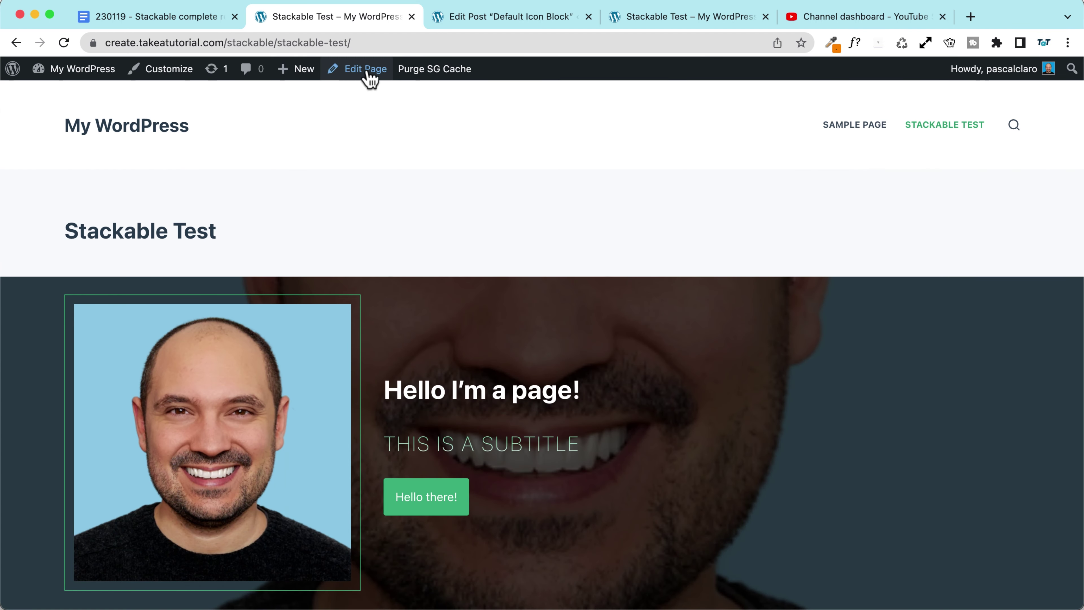
left_click(172, 73)
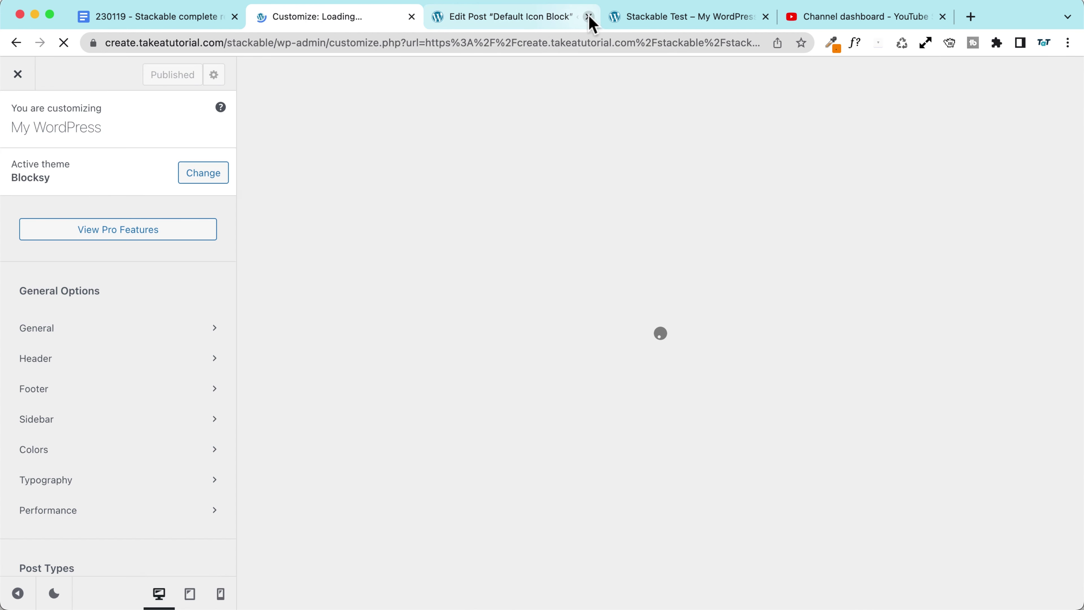
left_click(588, 17)
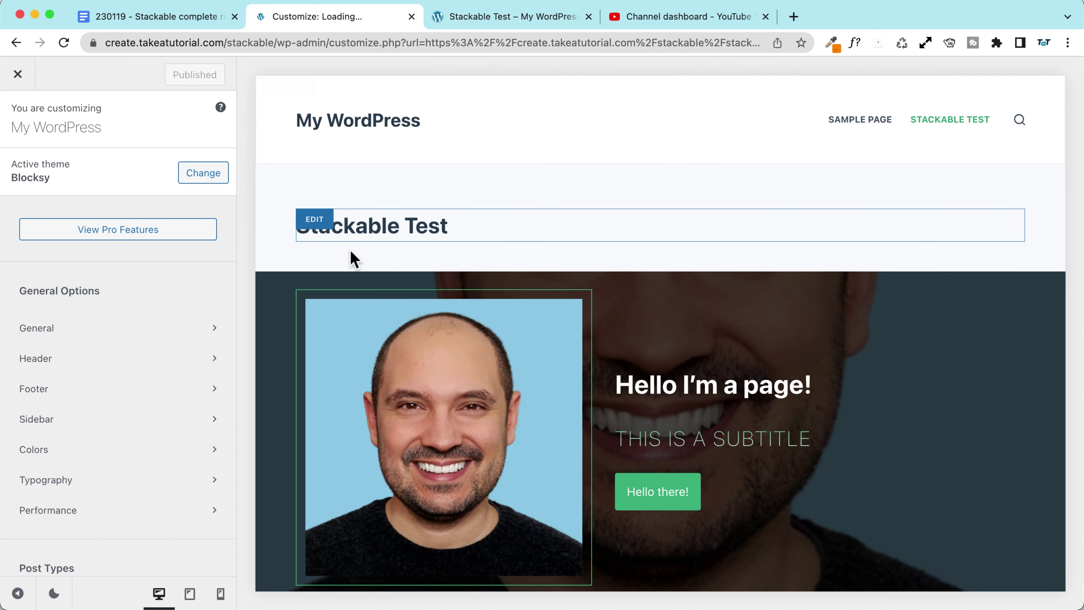
scroll(259, 271, "down", 5)
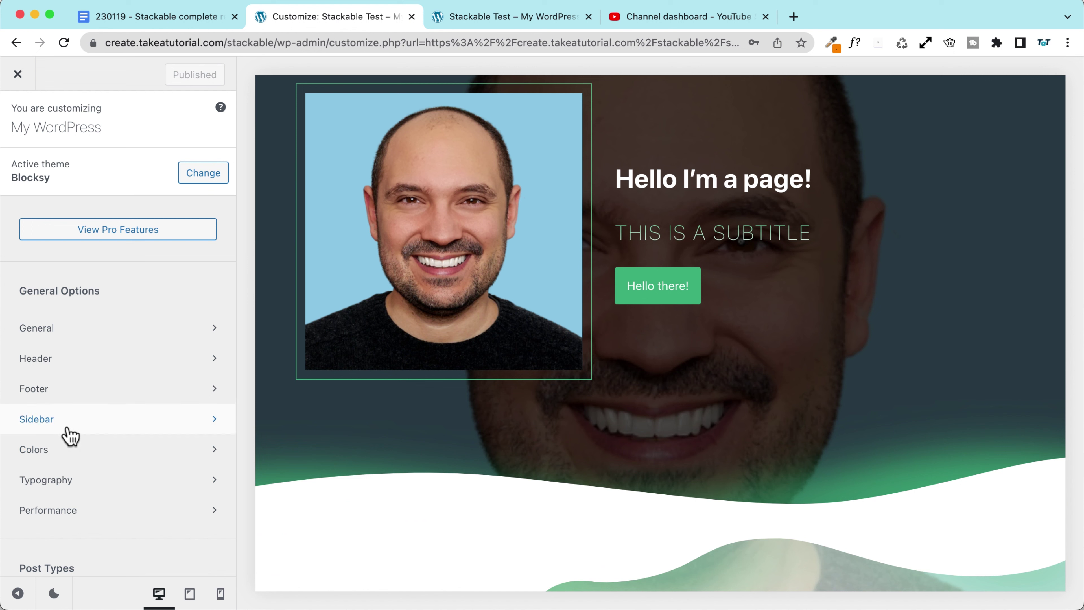
Switch the global color palette to Palette #1 and check the page's blocks in the preview
left_click(33, 449)
left_click(214, 201)
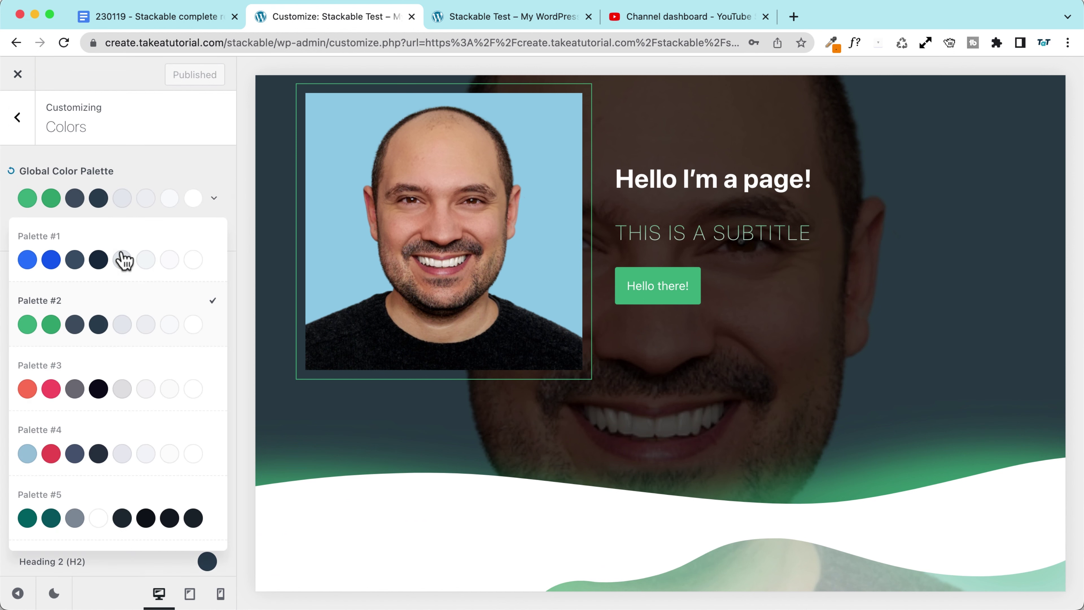
left_click(87, 267)
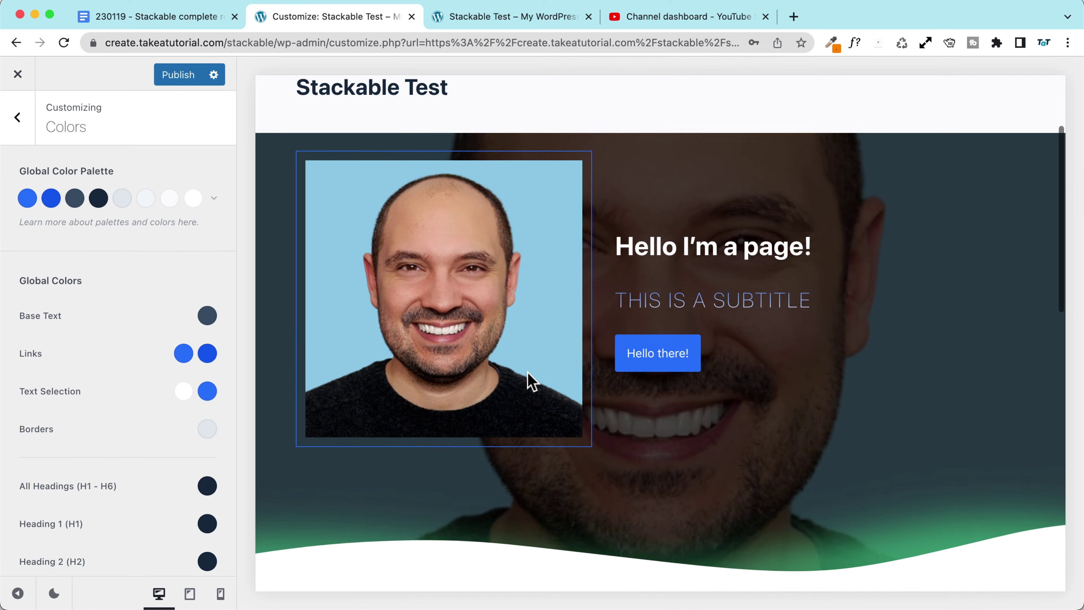
scroll(528, 380, "down", 10)
scroll(522, 372, "down", 10)
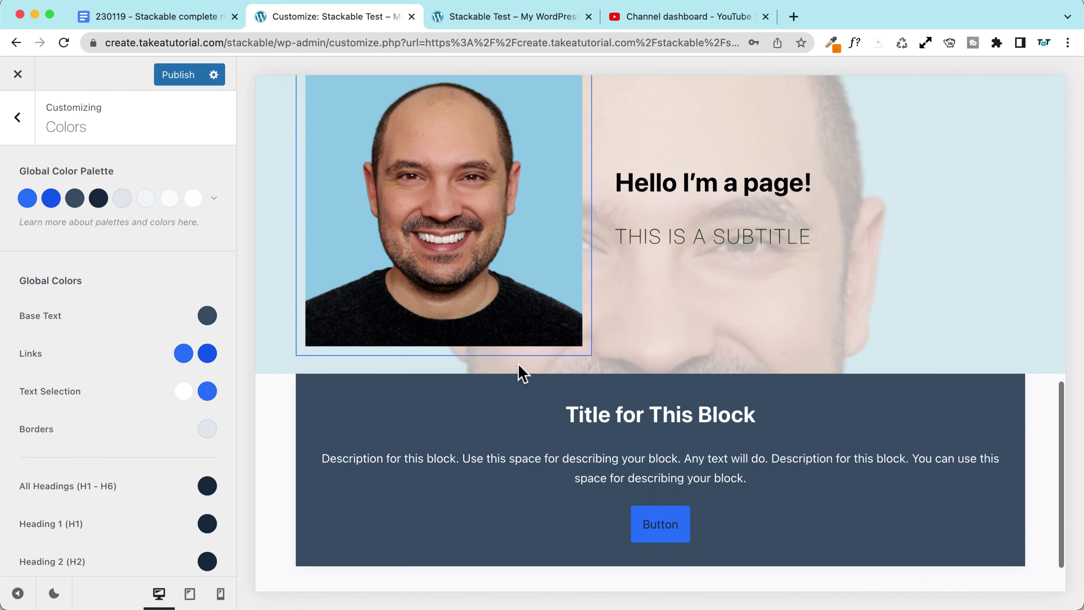
scroll(455, 274, "up", 12)
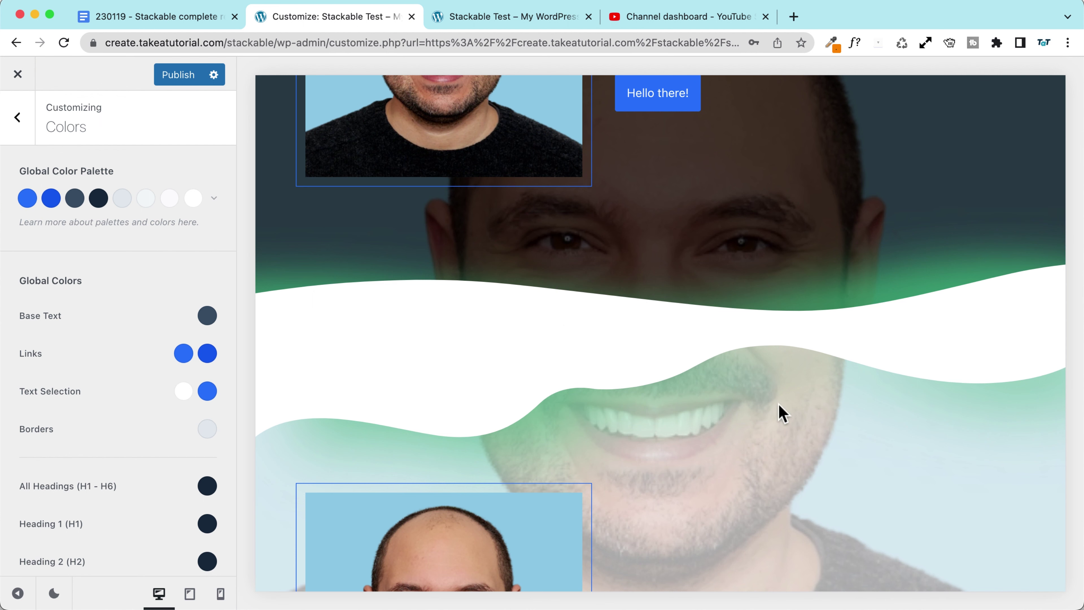
scroll(656, 386, "down", 10)
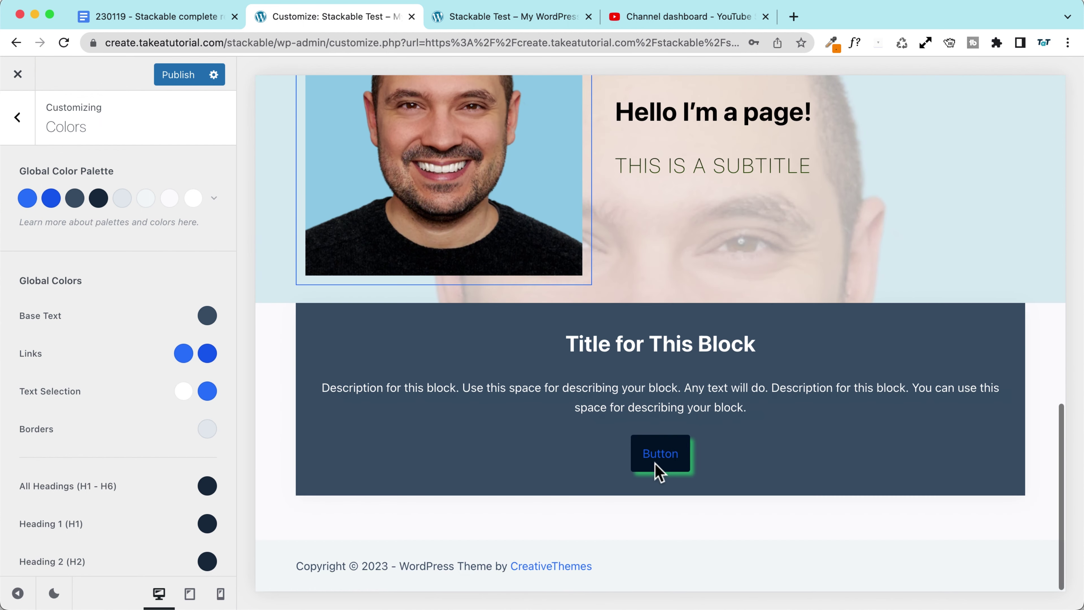
scroll(466, 414, "up", 10)
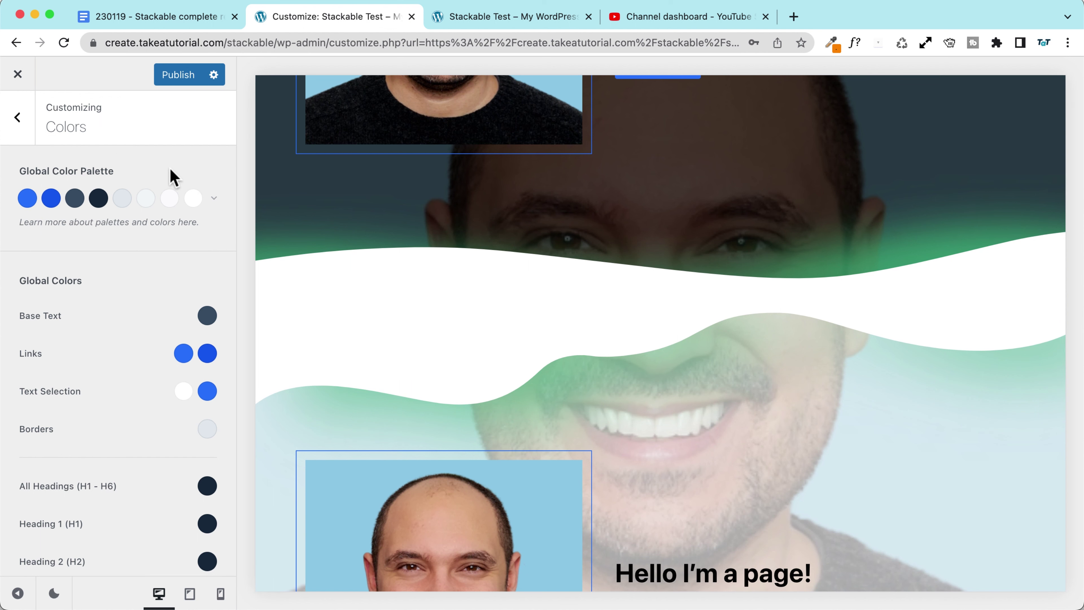
Switch the global color palette to Palette #3 and publish the change
left_click(214, 198)
left_click(104, 381)
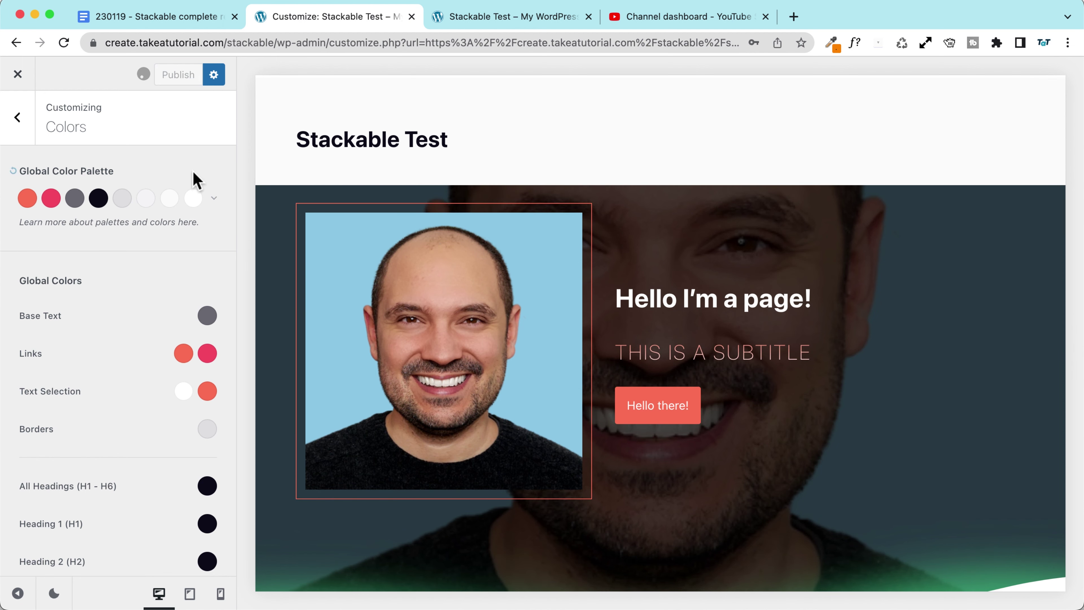
Update the Stackable Test page in the block editor and check its separators in the customizer preview
left_click(528, 16)
left_click(928, 79)
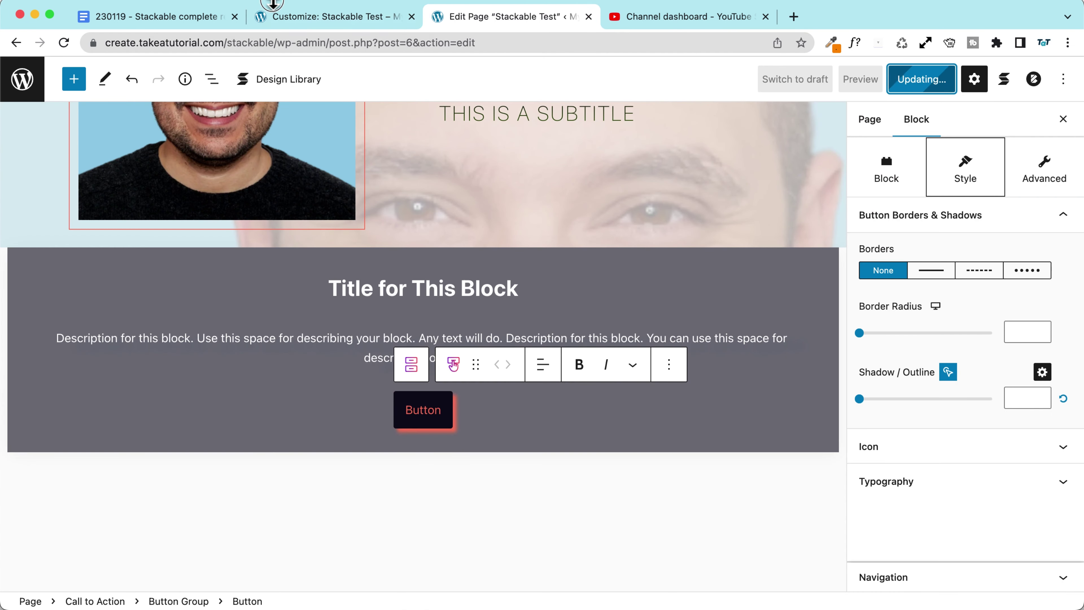
left_click(274, 12)
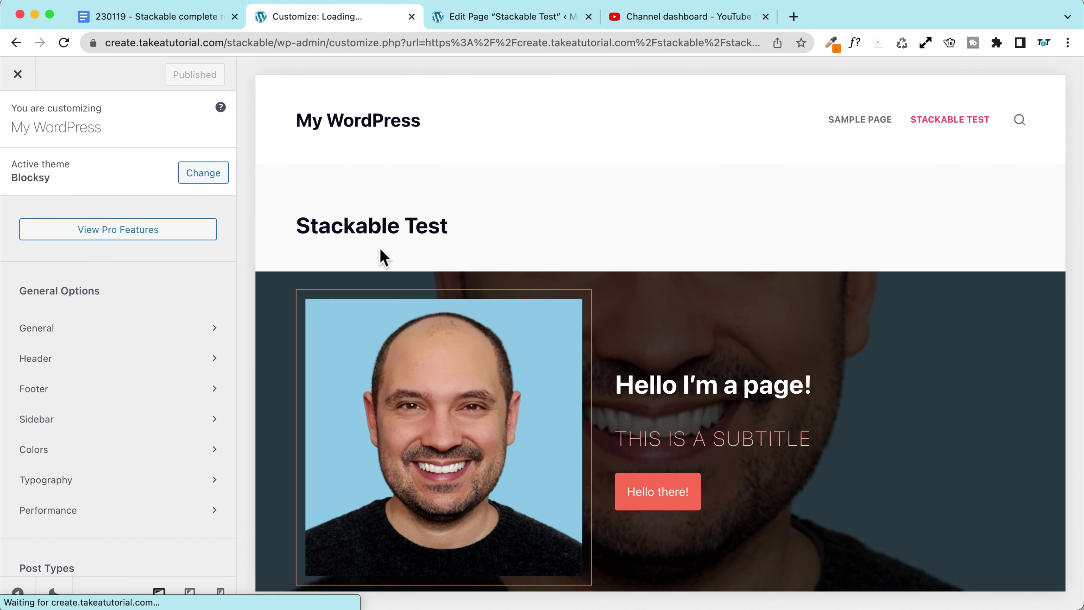
scroll(384, 252, "down", 5)
scroll(380, 270, "down", 8)
scroll(380, 269, "down", 4)
scroll(380, 270, "up", 12)
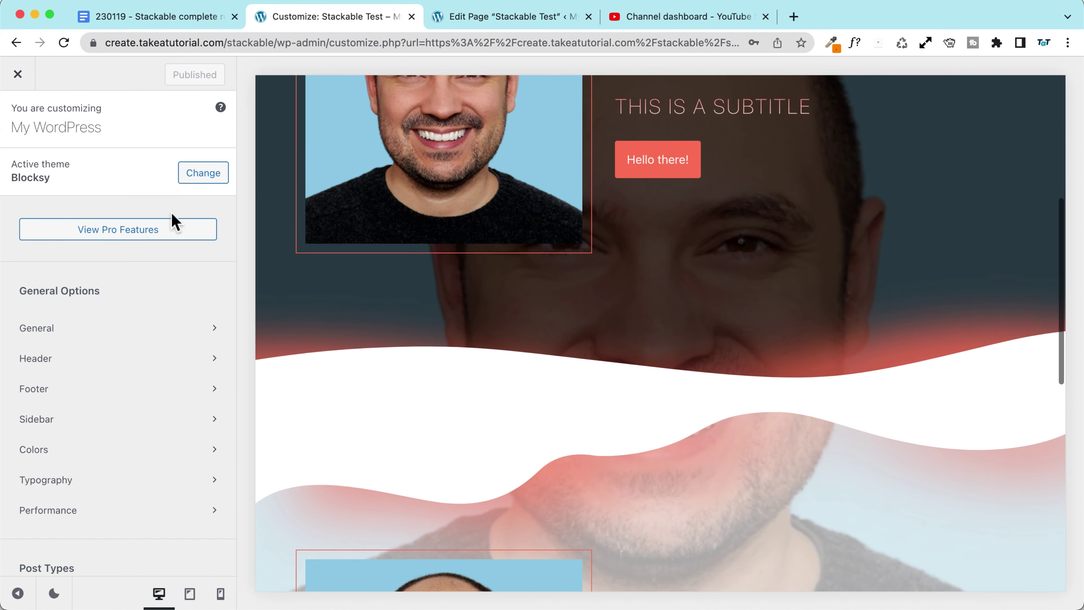
Set the global color palette back to Palette #2, publish the change and close the customizer
left_click(60, 449)
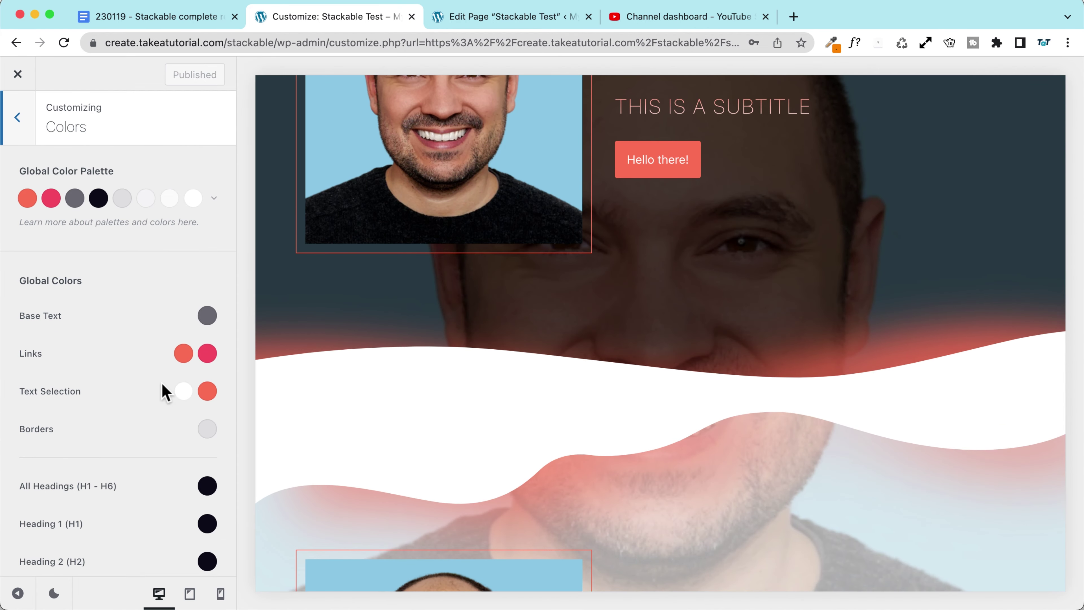
left_click(214, 199)
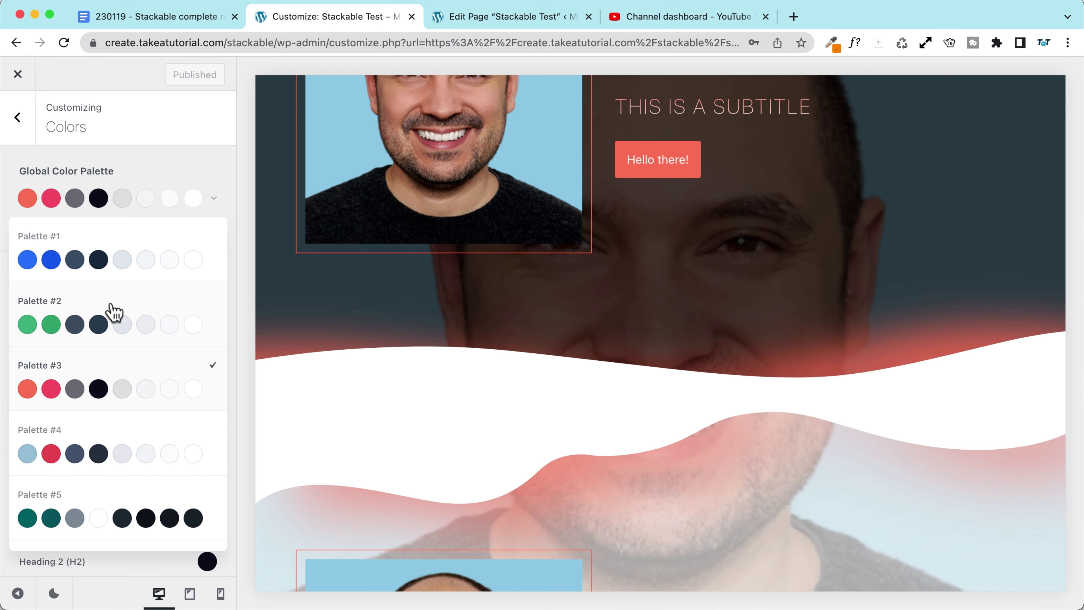
left_click(113, 313)
scroll(476, 363, "down", 10)
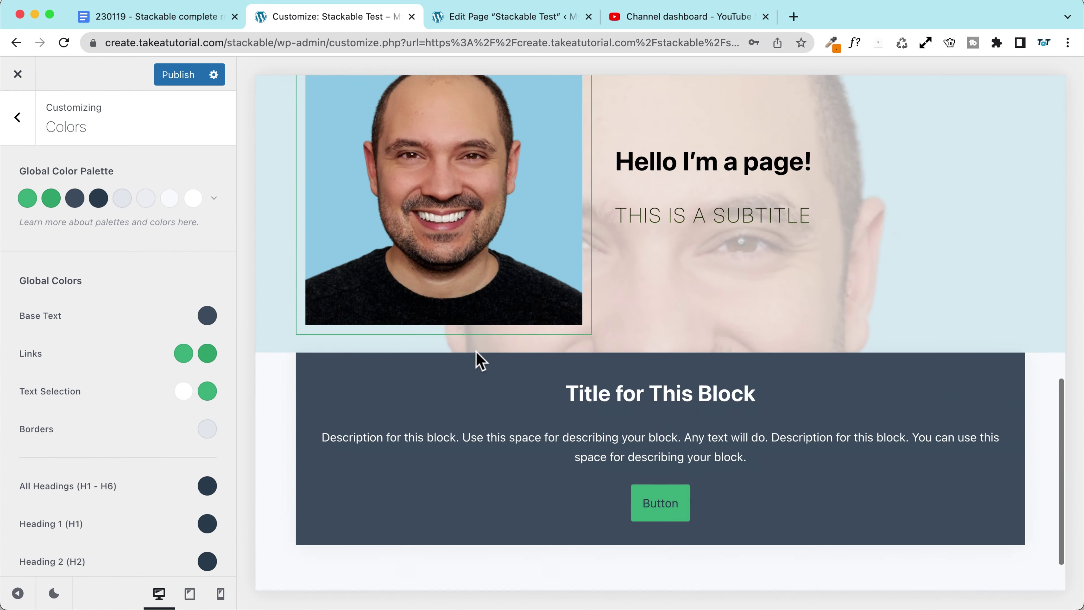
scroll(477, 361, "up", 2)
scroll(513, 375, "down", 3)
scroll(537, 316, "up", 2)
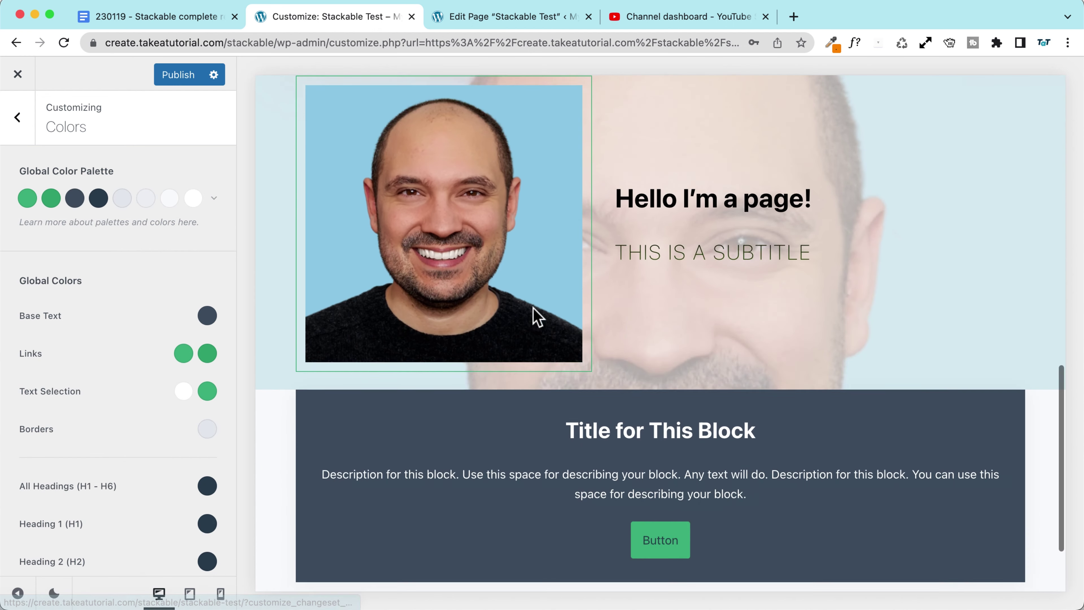
scroll(532, 312, "up", 5)
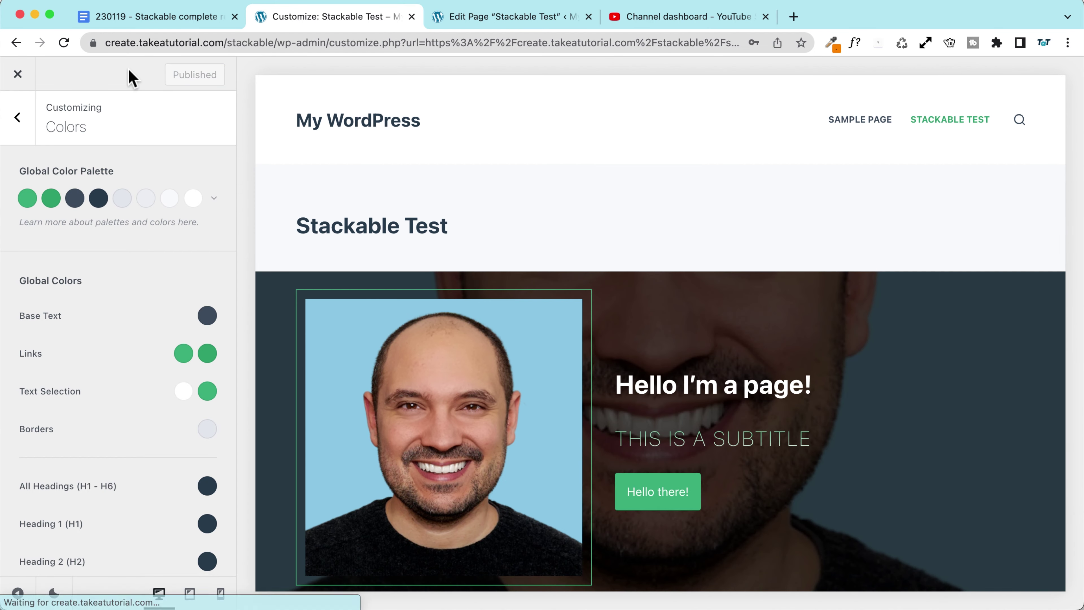
left_click(31, 77)
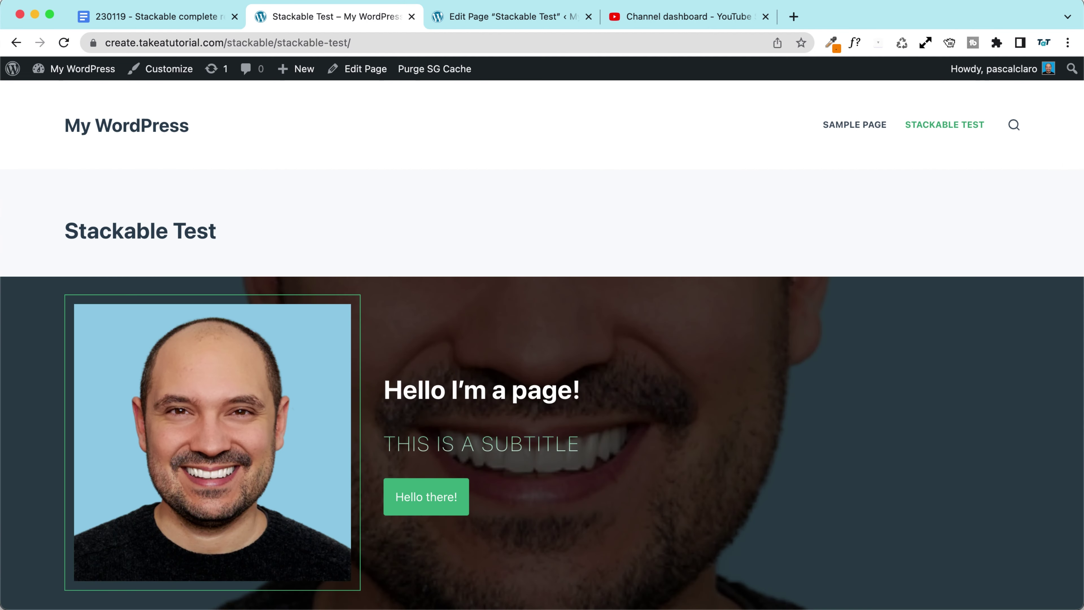
Create a new page and browse the block designs and UI kits in the Stackable Design Library
mouse_move(286, 78)
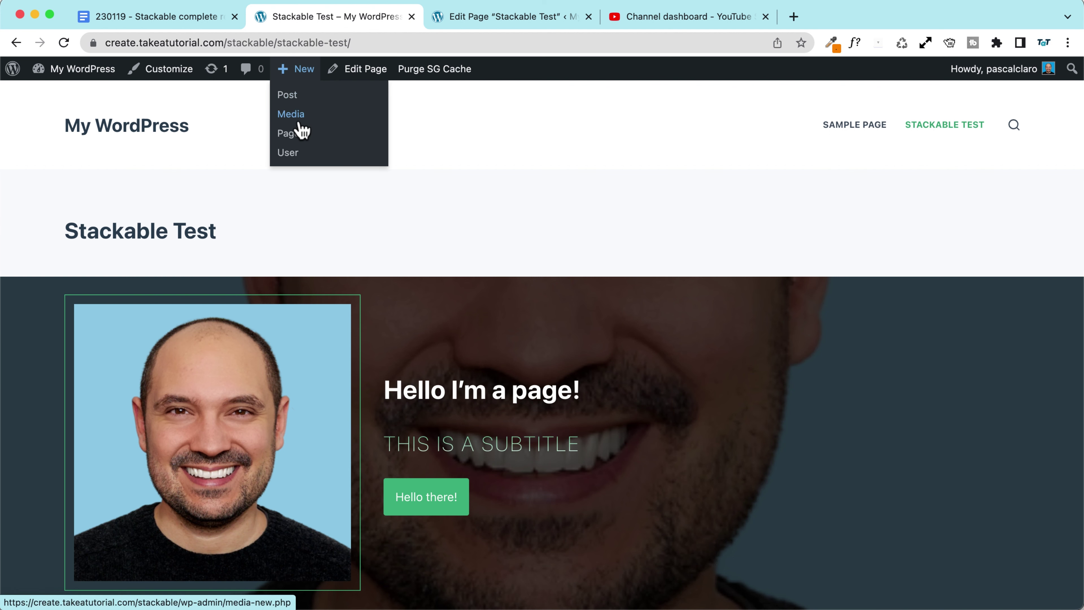
left_click(289, 134)
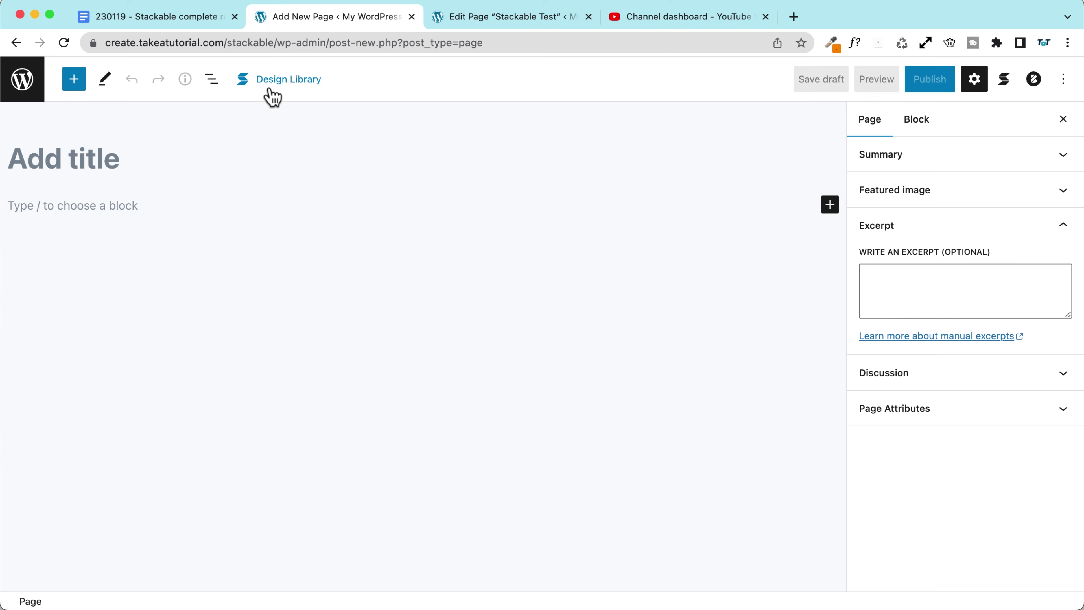
left_click(275, 85)
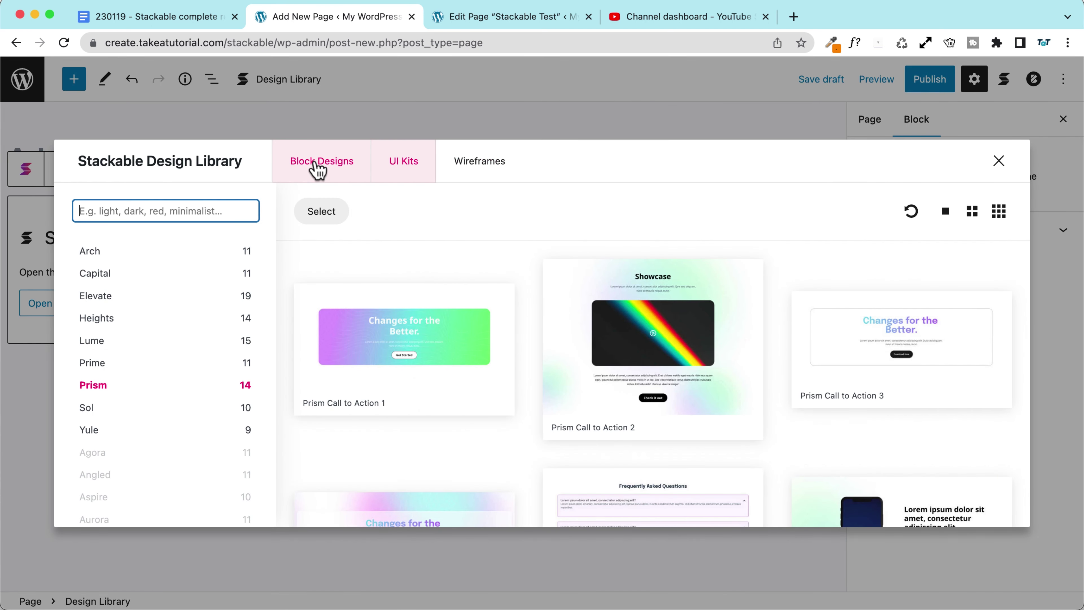
left_click(318, 169)
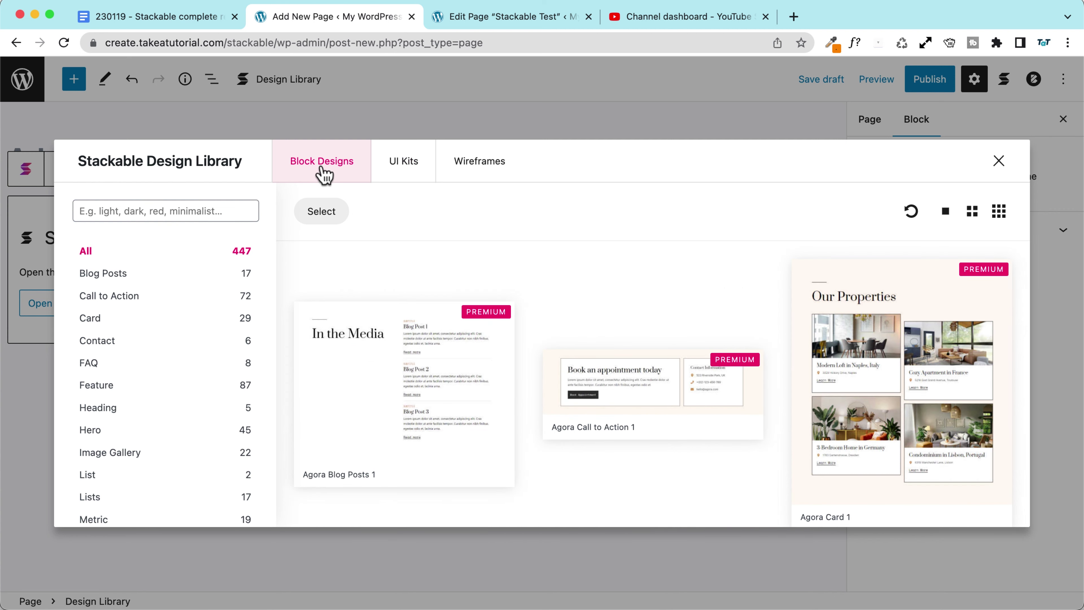
left_click(408, 170)
left_click(326, 170)
left_click(409, 163)
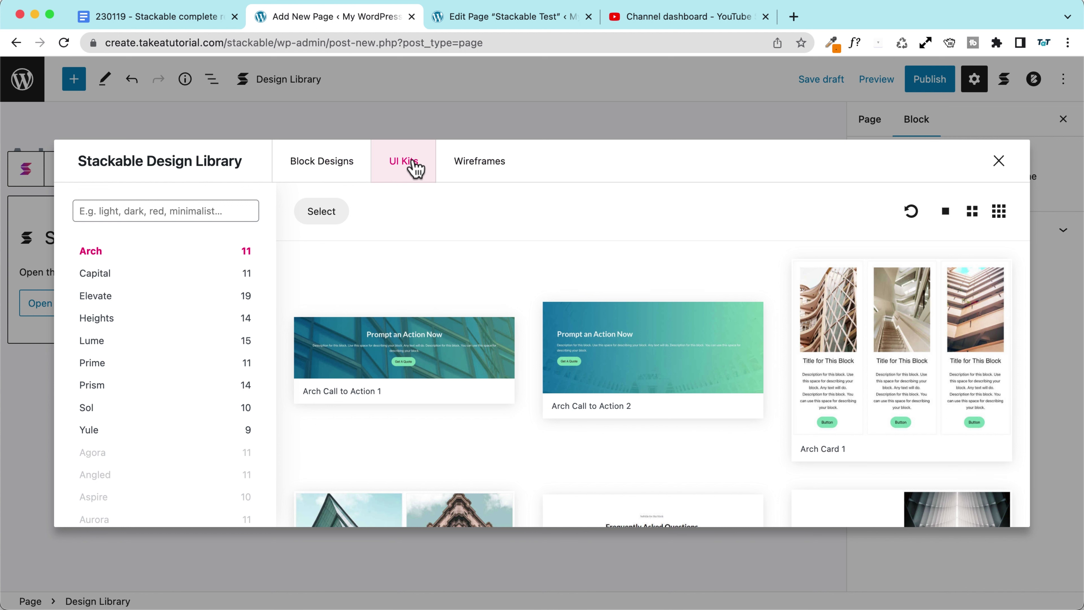
Insert the Wireframes Hero 1 design from the Hero category of the library's wireframes
left_click(486, 171)
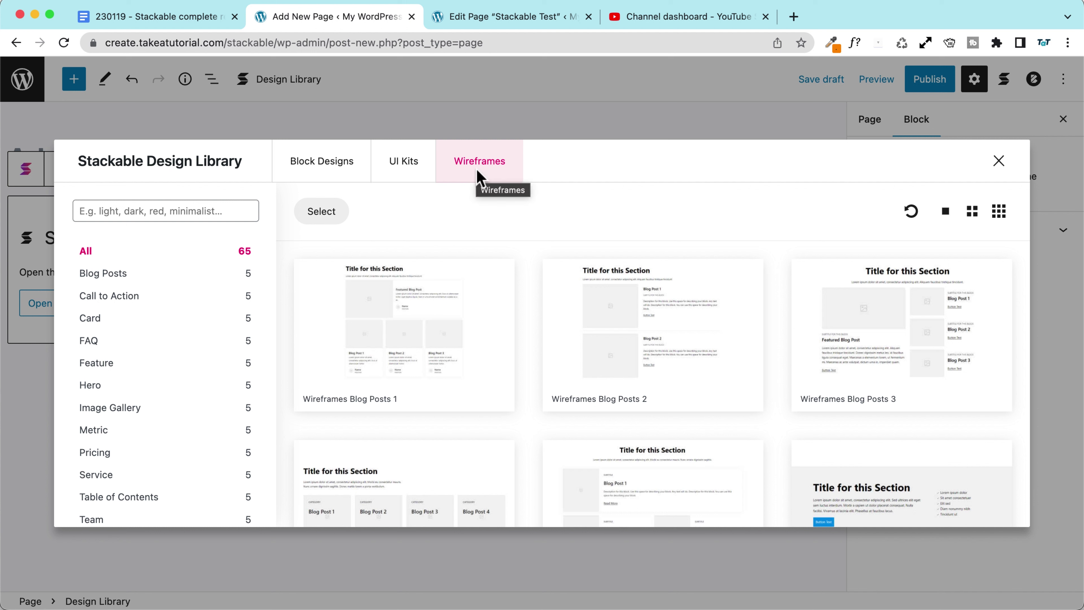
scroll(127, 311, "down", 2)
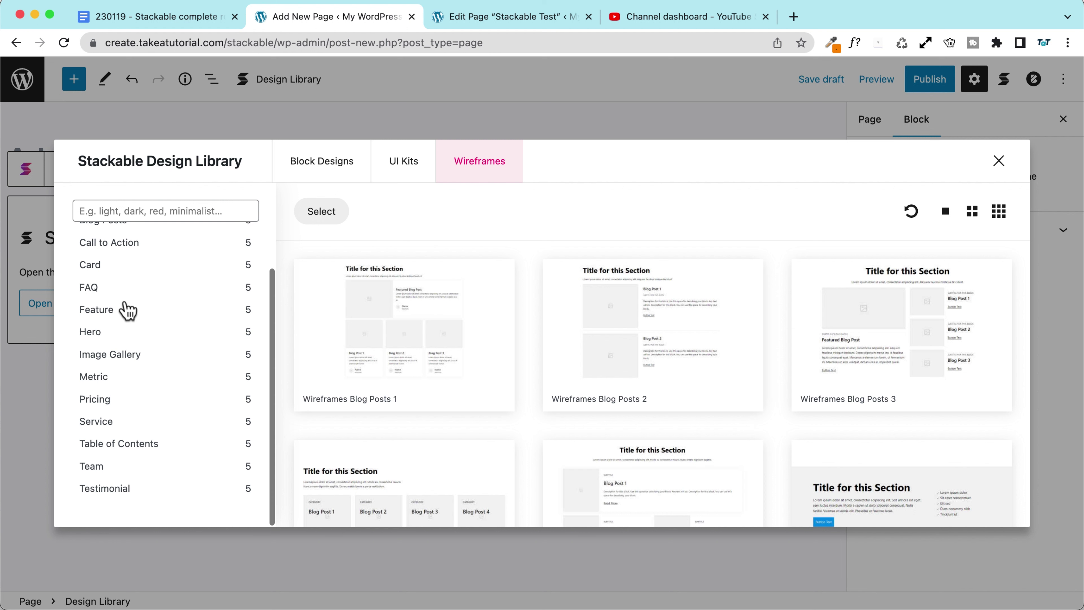
scroll(134, 278, "up", 2)
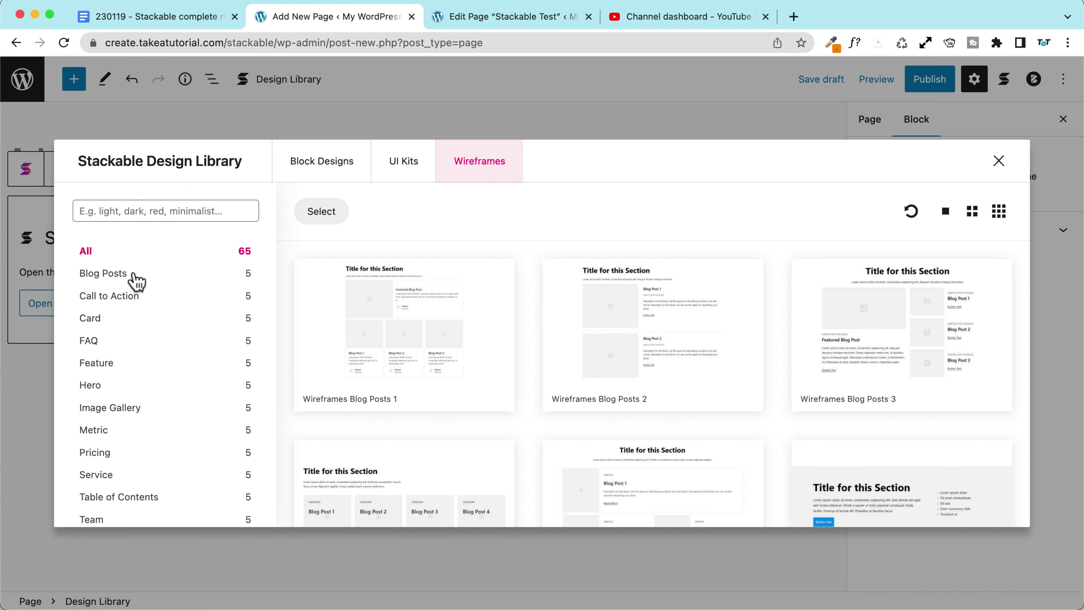
scroll(134, 280, "down", 2)
left_click(121, 350)
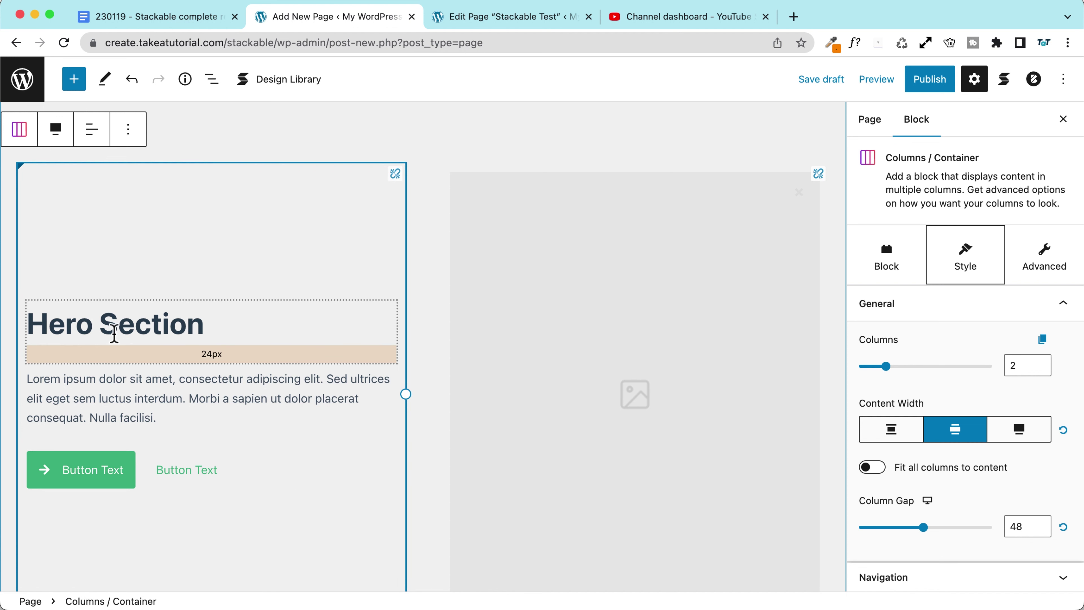
Title the new page "Home"
left_click(206, 318)
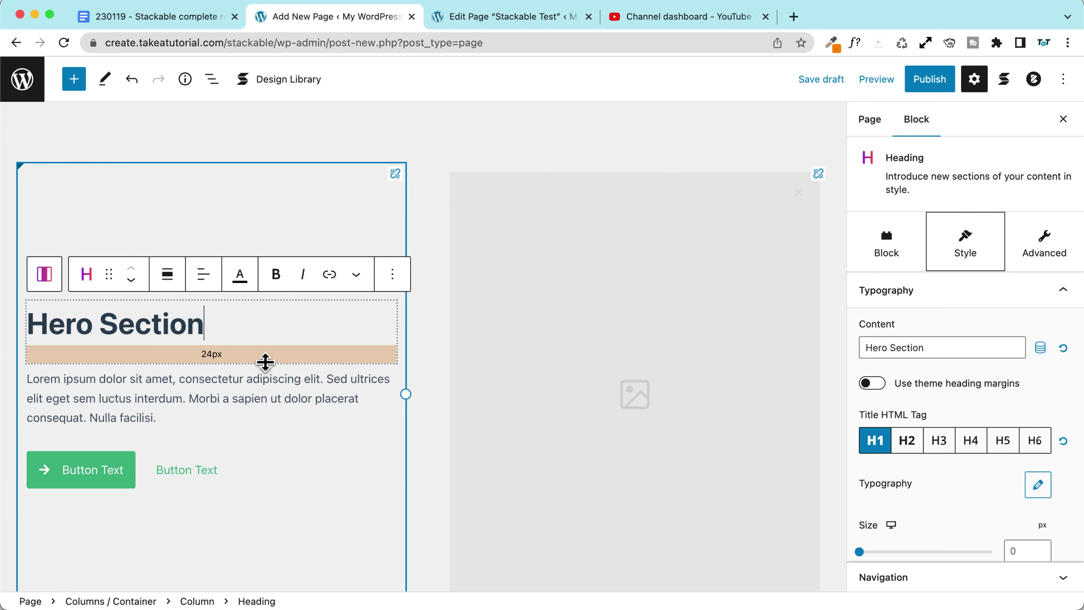
scroll(315, 326, "down", 7)
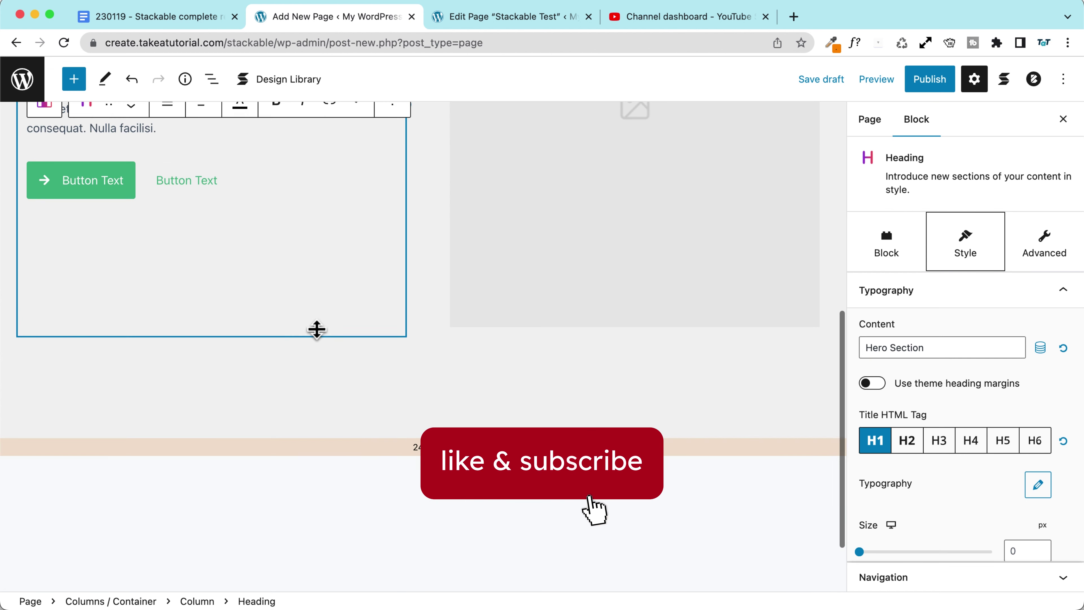
scroll(318, 335, "up", 10)
left_click(184, 153)
type("Home")
scroll(351, 177, "down", 5)
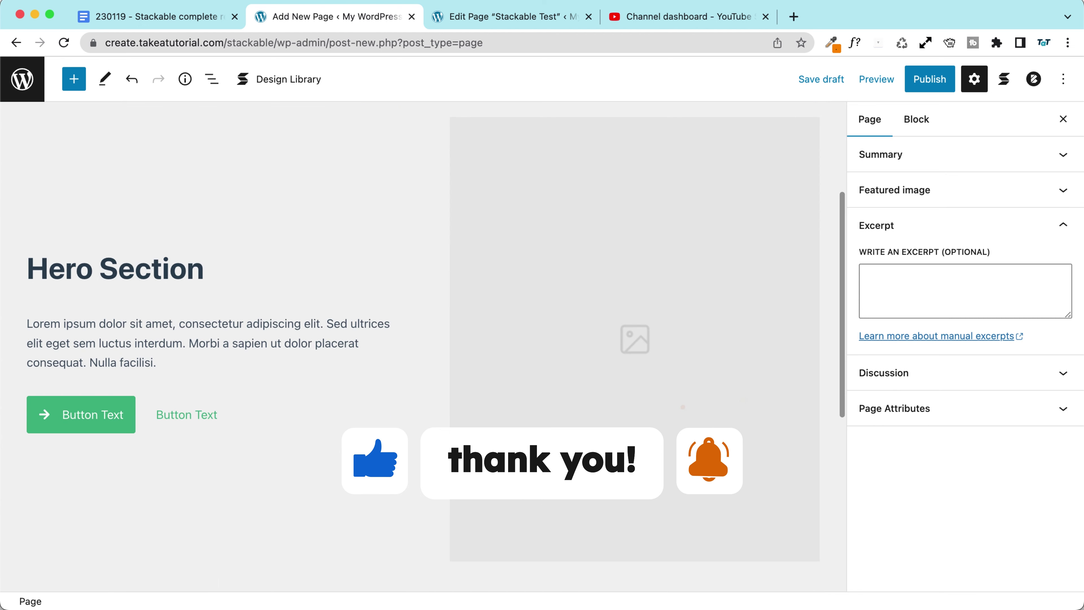
Insert the Wireframes Feature 3 design from the library's Feature wireframes below the hero section
left_click(186, 414)
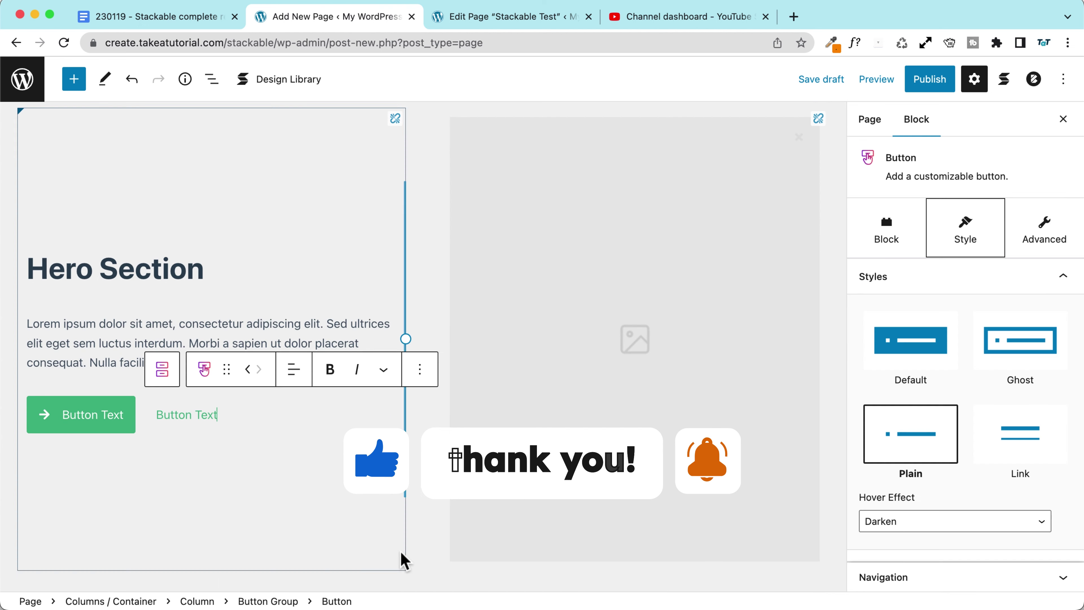
left_click(287, 80)
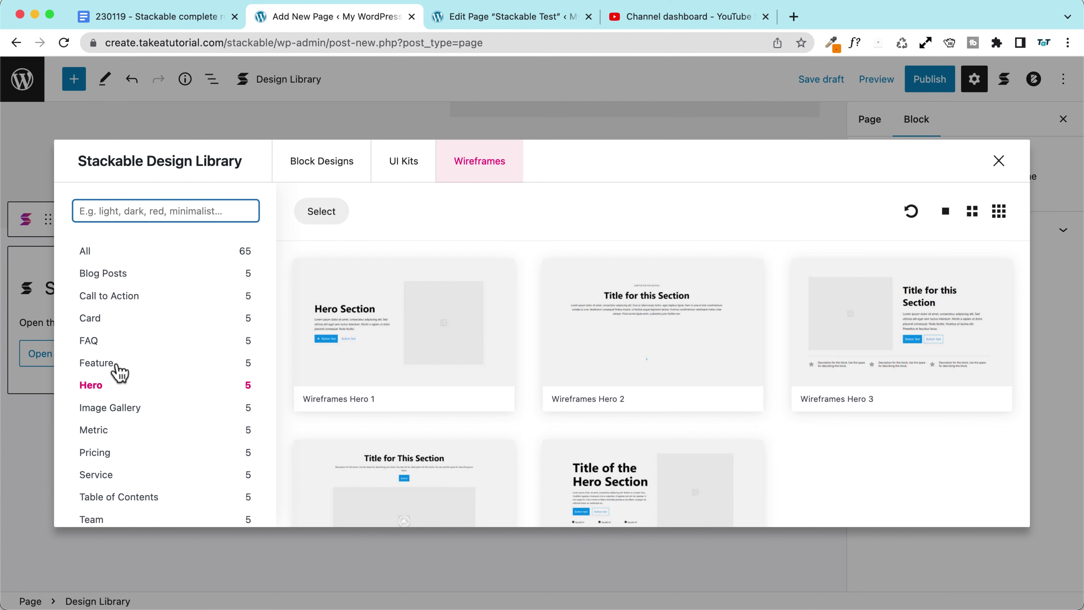
left_click(98, 363)
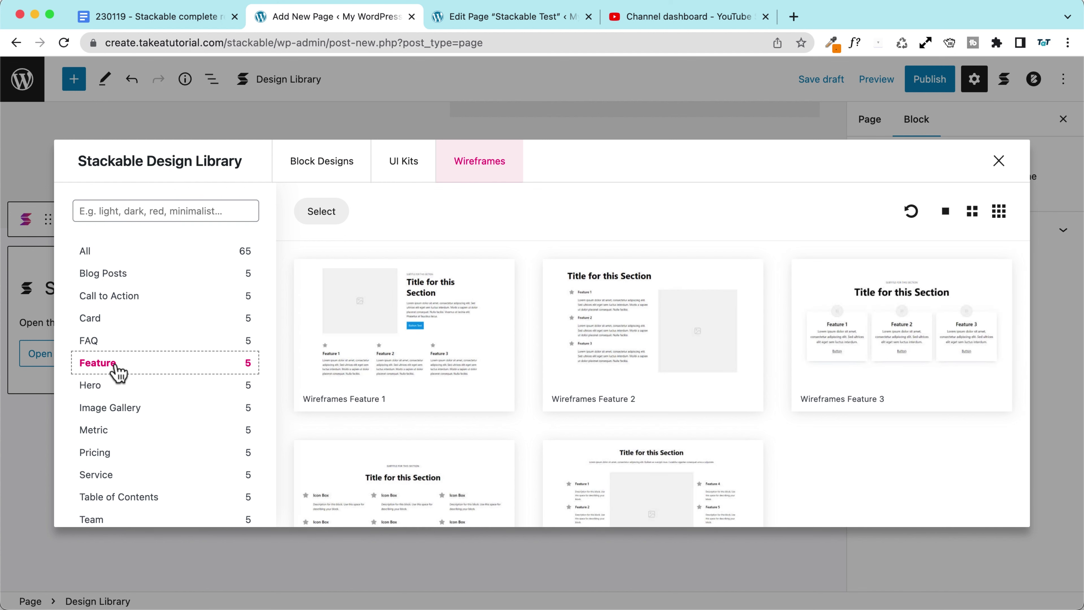
left_click(894, 344)
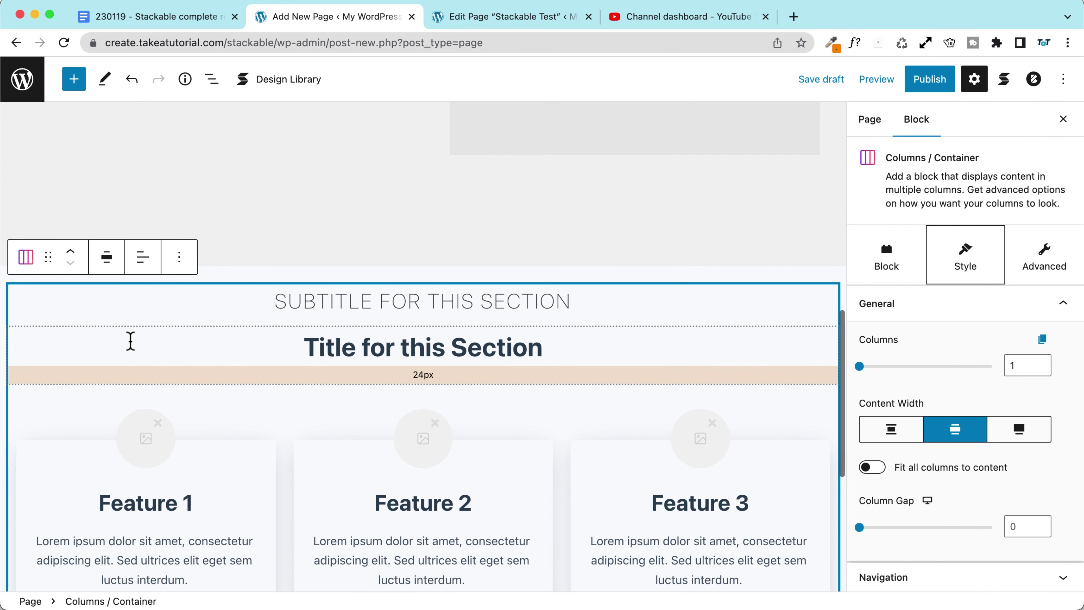
Insert the Wireframes Metric 1 design from the library's Metric wireframes below the feature section
scroll(130, 341, "down", 6)
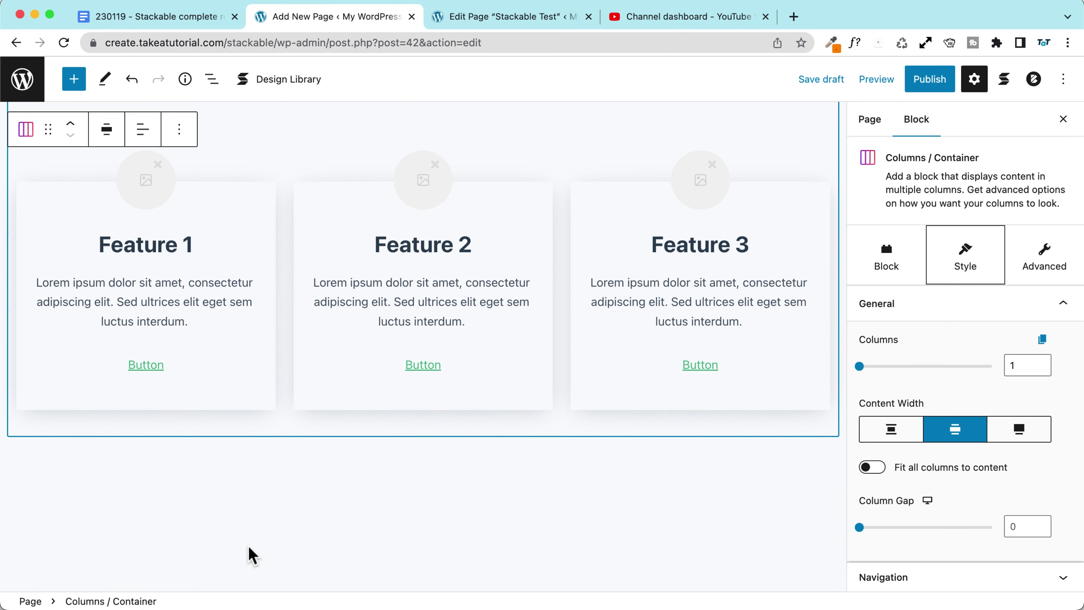
left_click(314, 510)
left_click(353, 469)
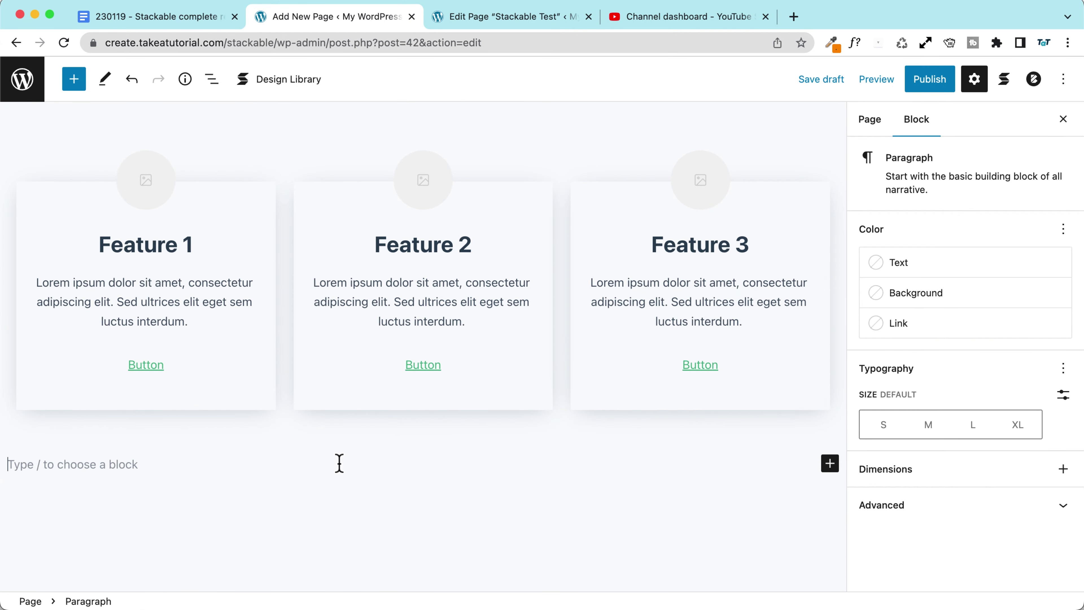
left_click(283, 82)
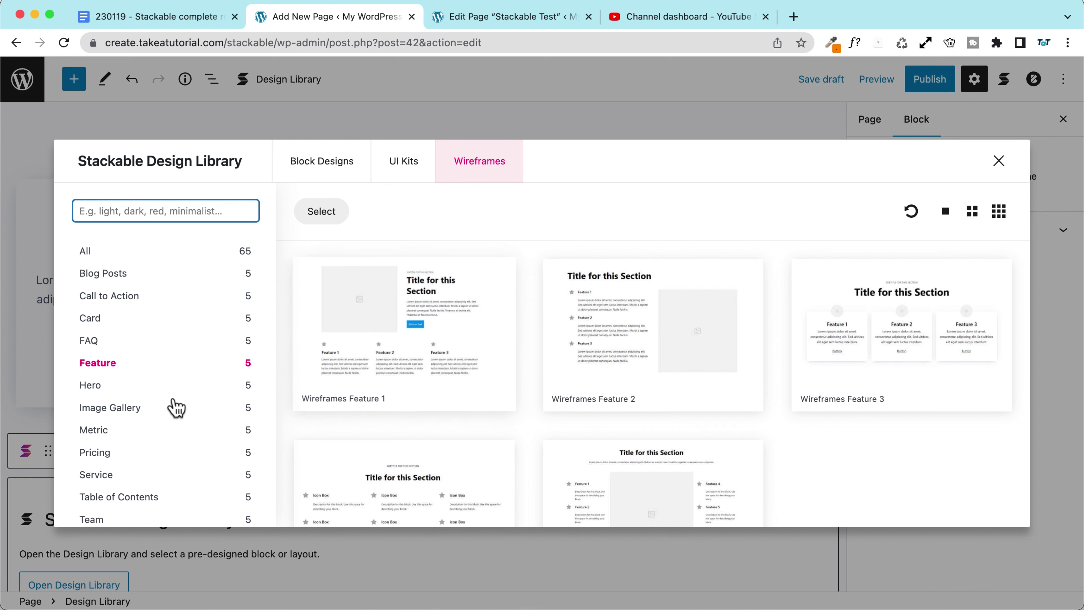
scroll(111, 380, "down", 3)
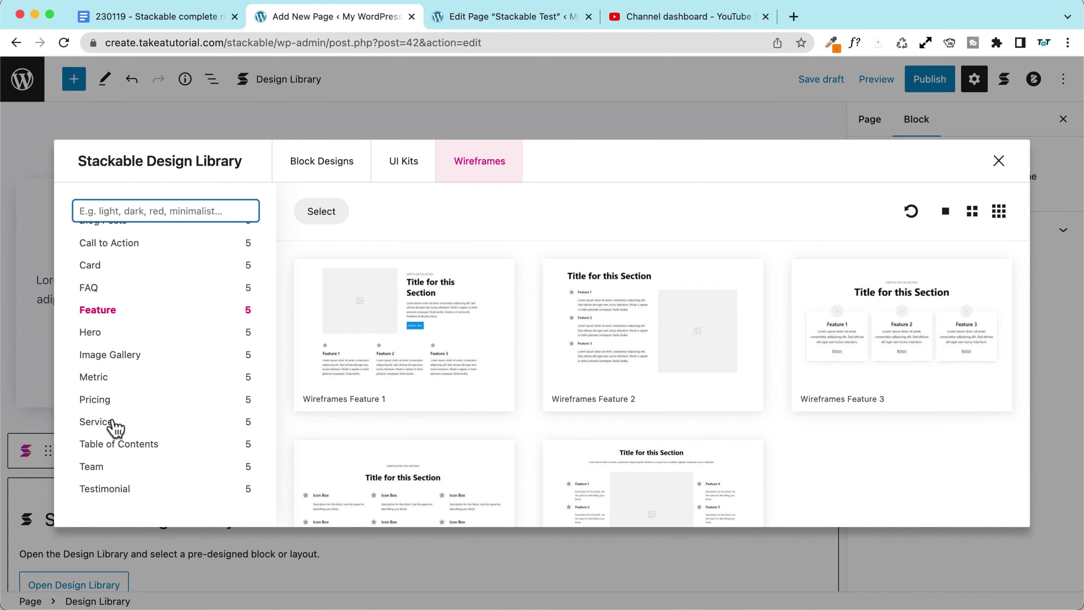
left_click(102, 378)
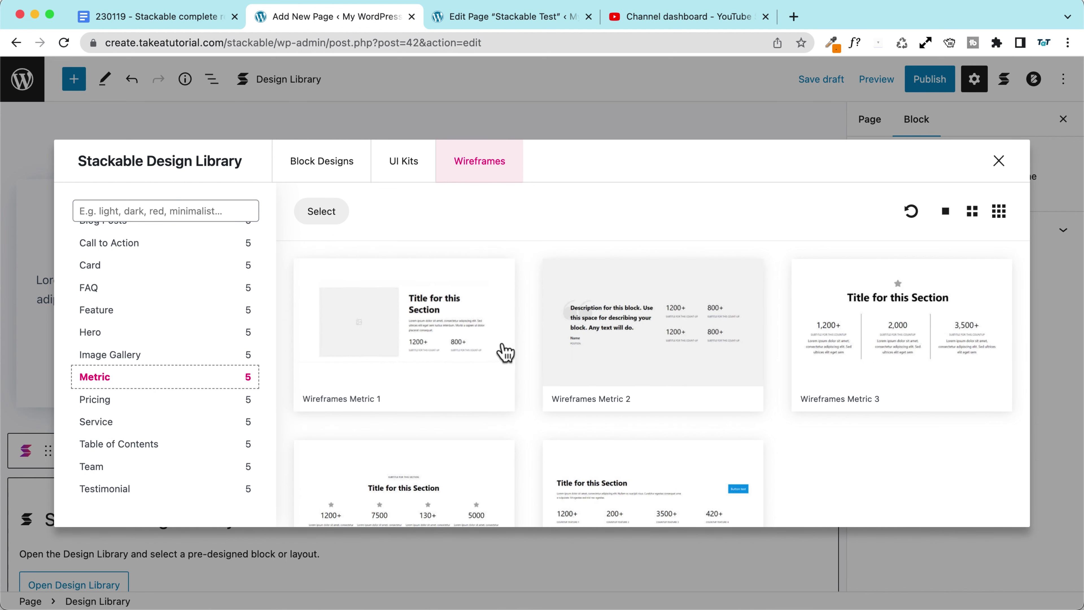
scroll(837, 334, "down", 3)
scroll(375, 427, "up", 3)
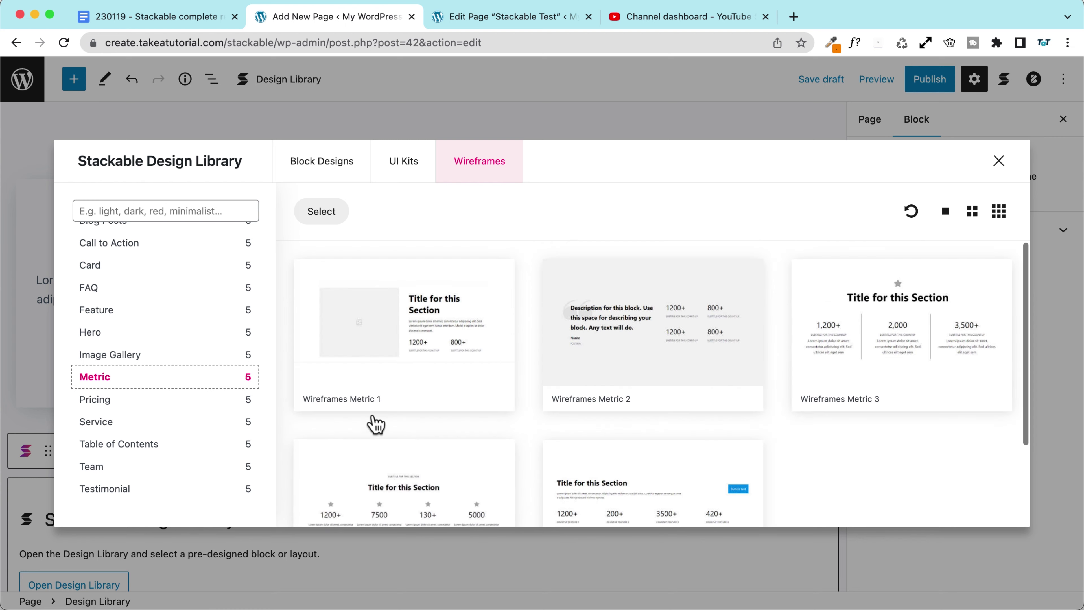
left_click(409, 329)
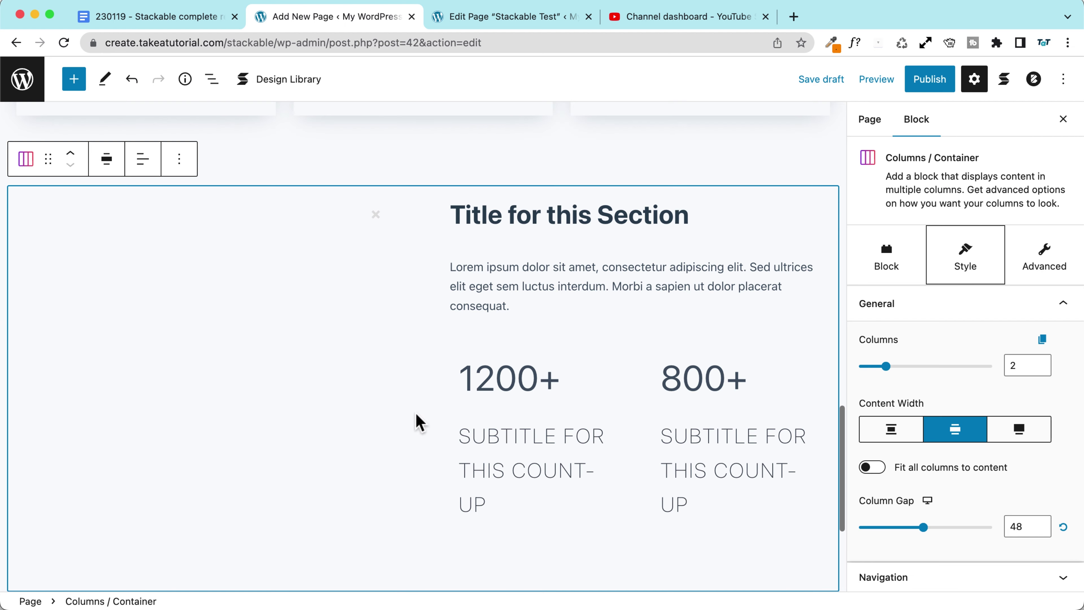
Change the middle feature card's heading to "Edit"
scroll(188, 188, "up", 5)
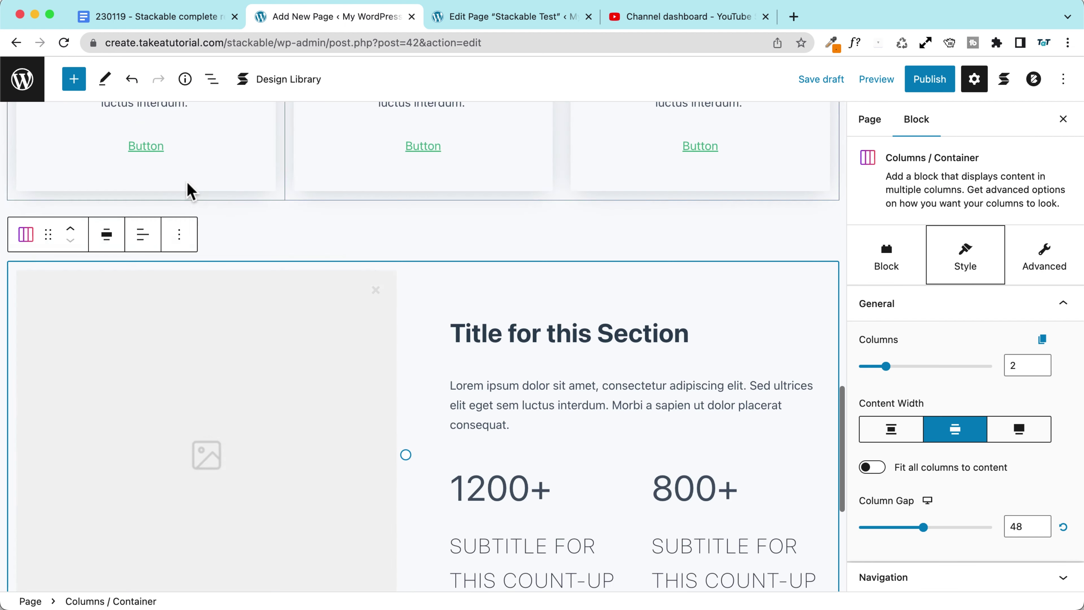
scroll(189, 189, "up", 8)
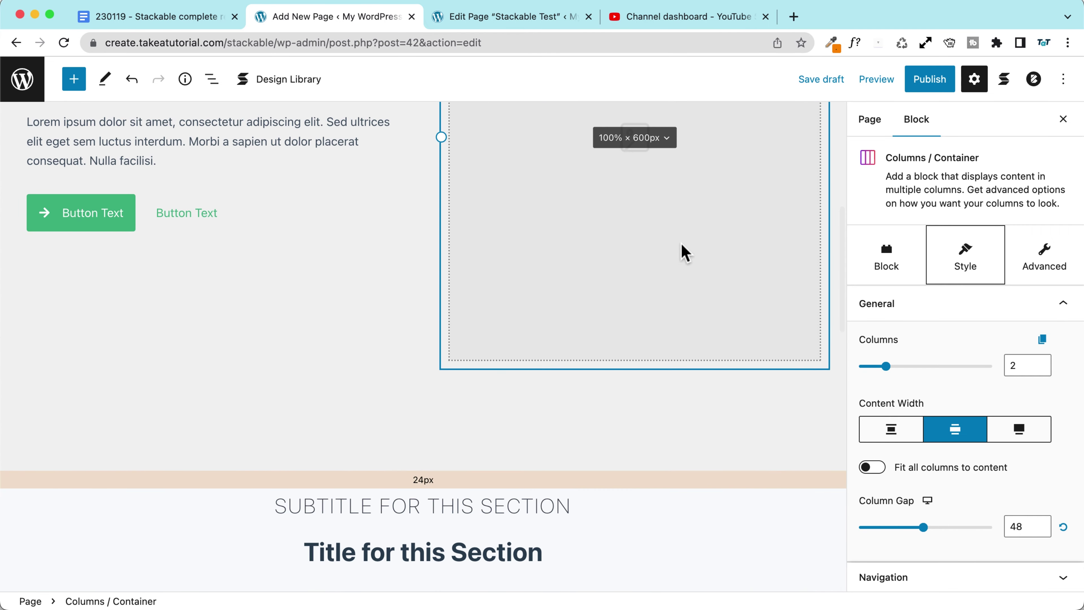
scroll(555, 233, "down", 5)
scroll(281, 235, "down", 8)
scroll(283, 242, "up", 8)
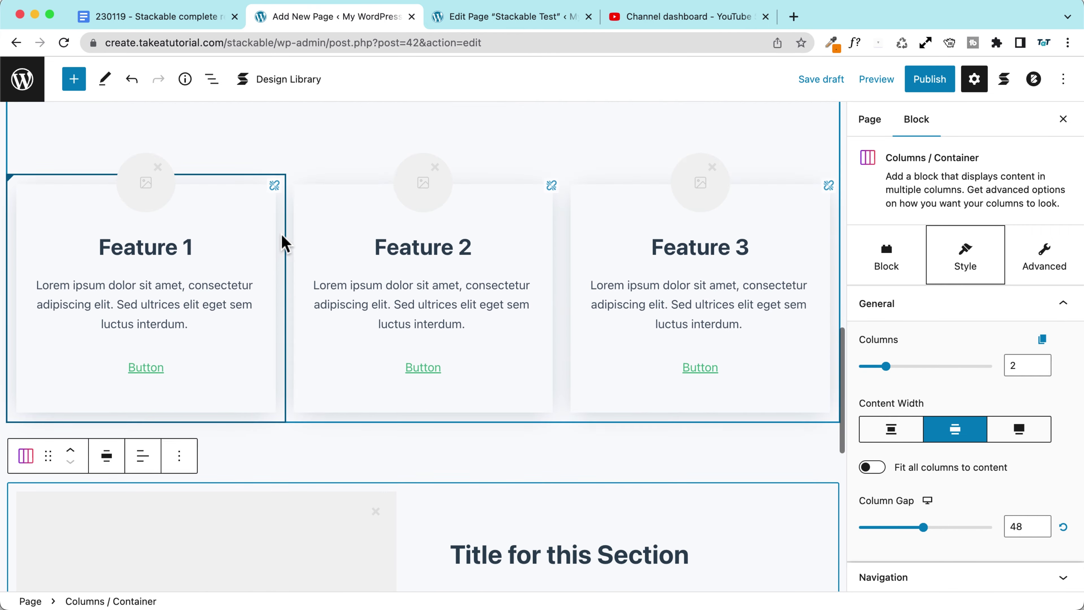
triple_click(442, 304)
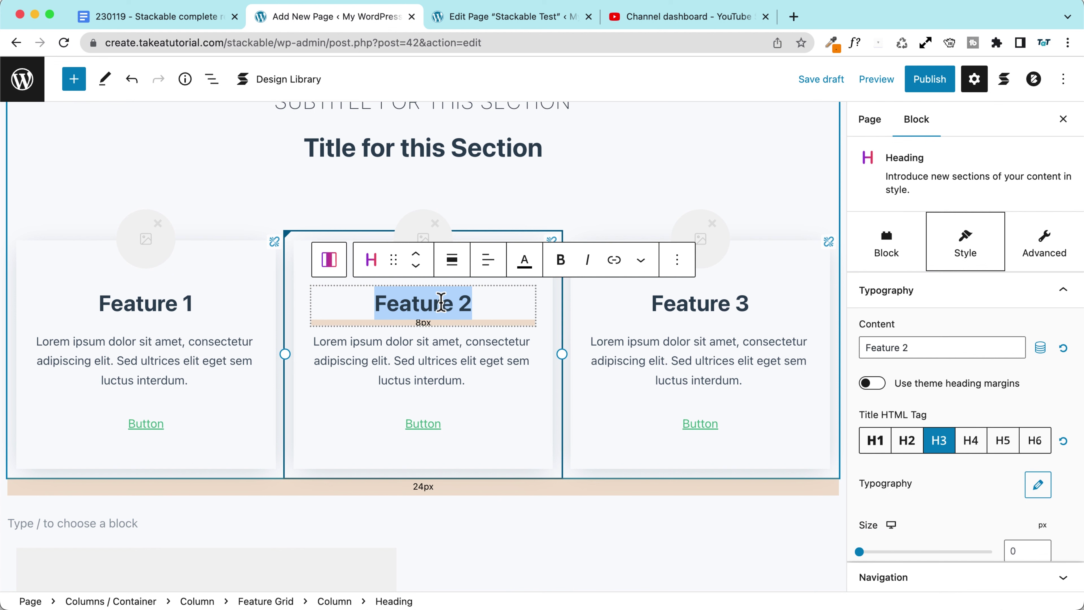
type("Edid")
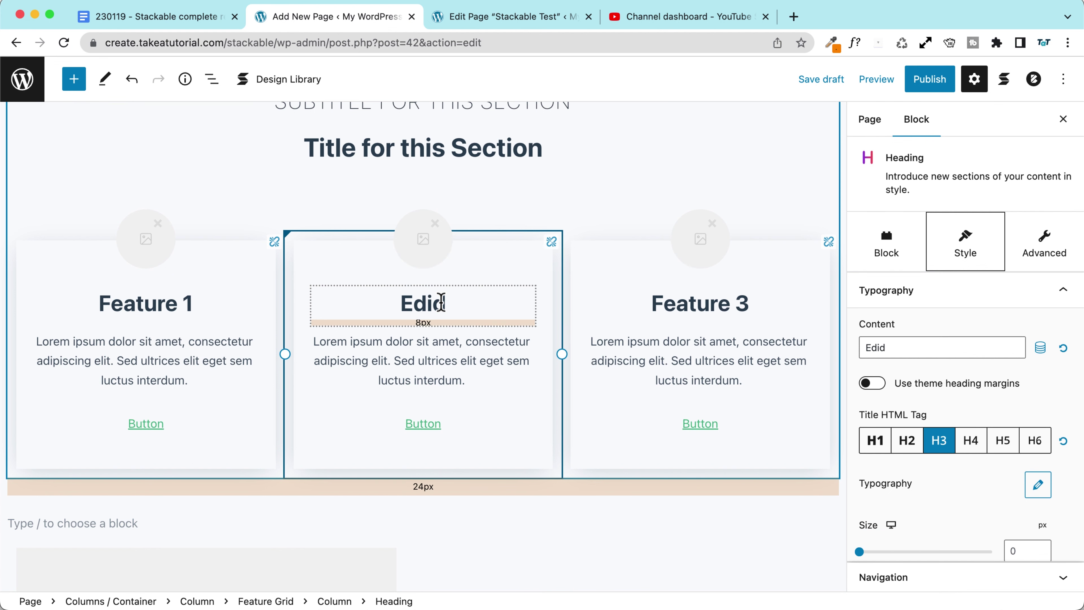
key("BackSpace")
type("t")
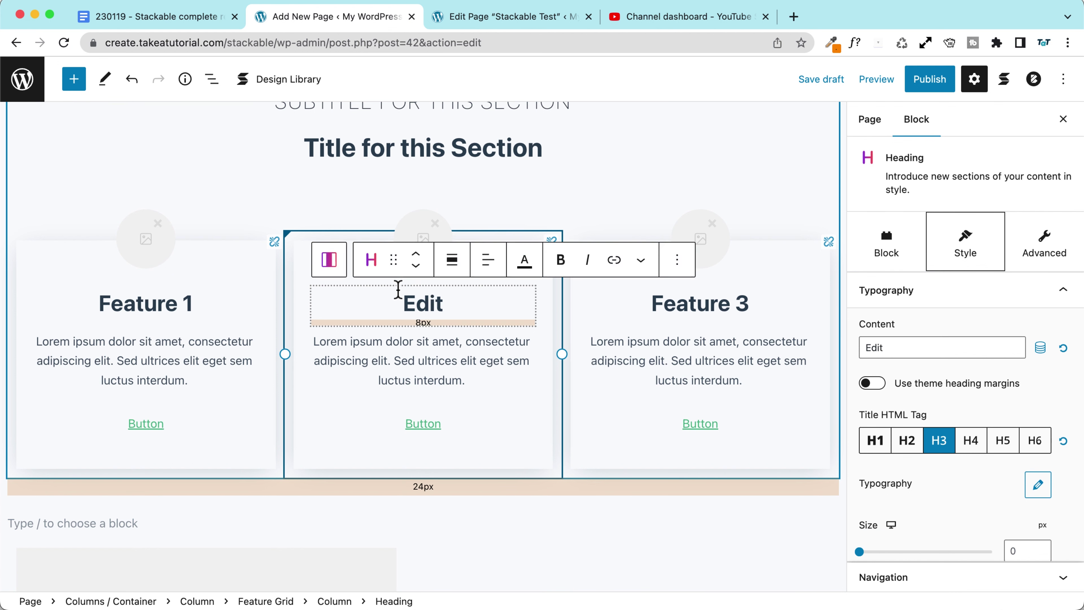
Insert the Wireframes Pricing 3 design from the library's Pricing wireframes below the metric section
scroll(372, 285, "down", 12)
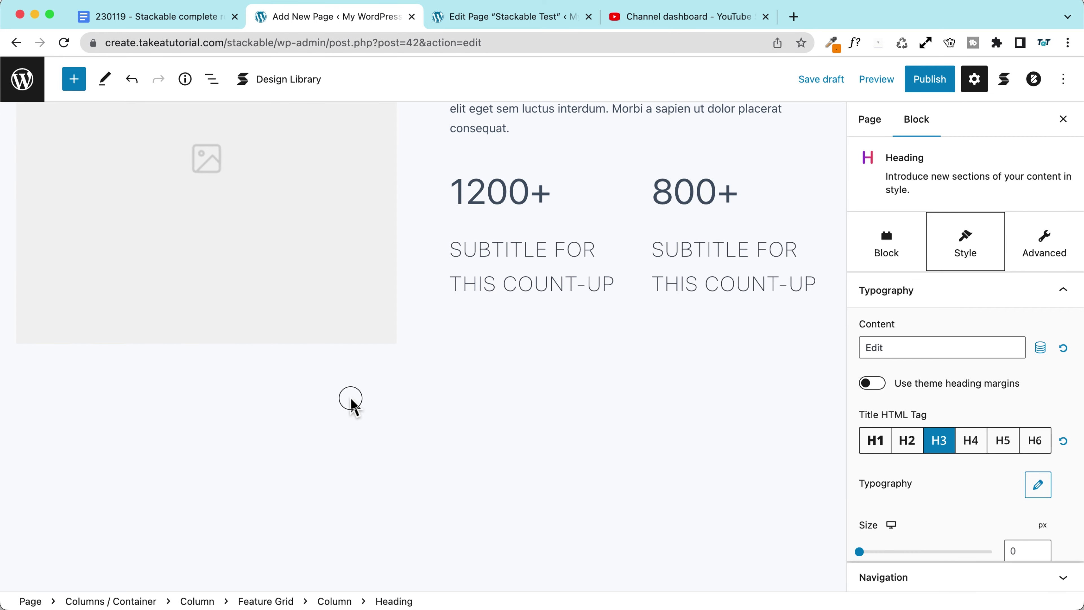
left_click(359, 408)
left_click(359, 391)
left_click(288, 79)
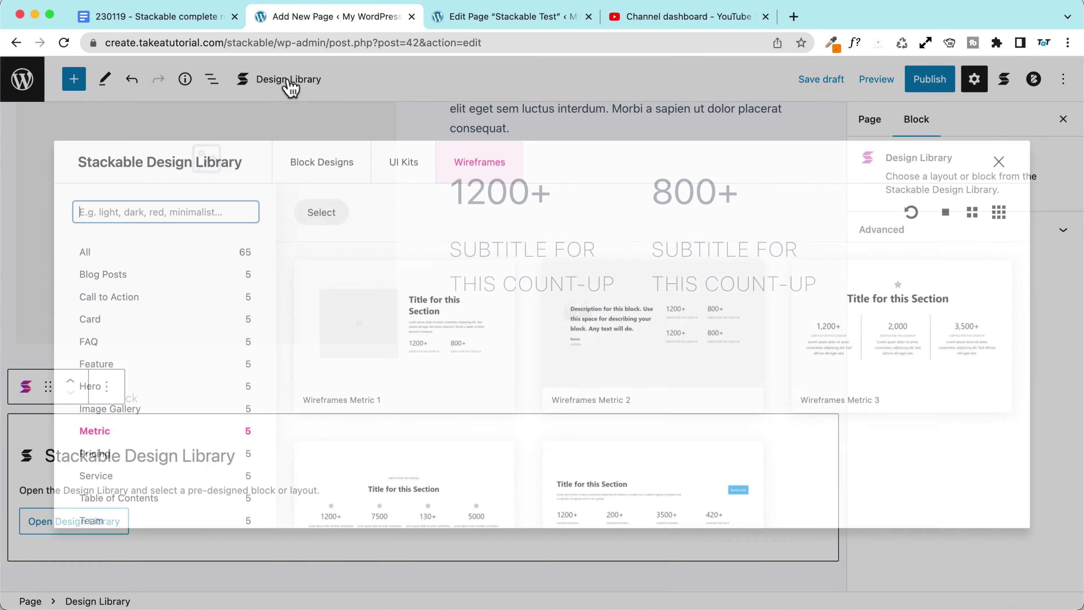
scroll(109, 363, "down", 2)
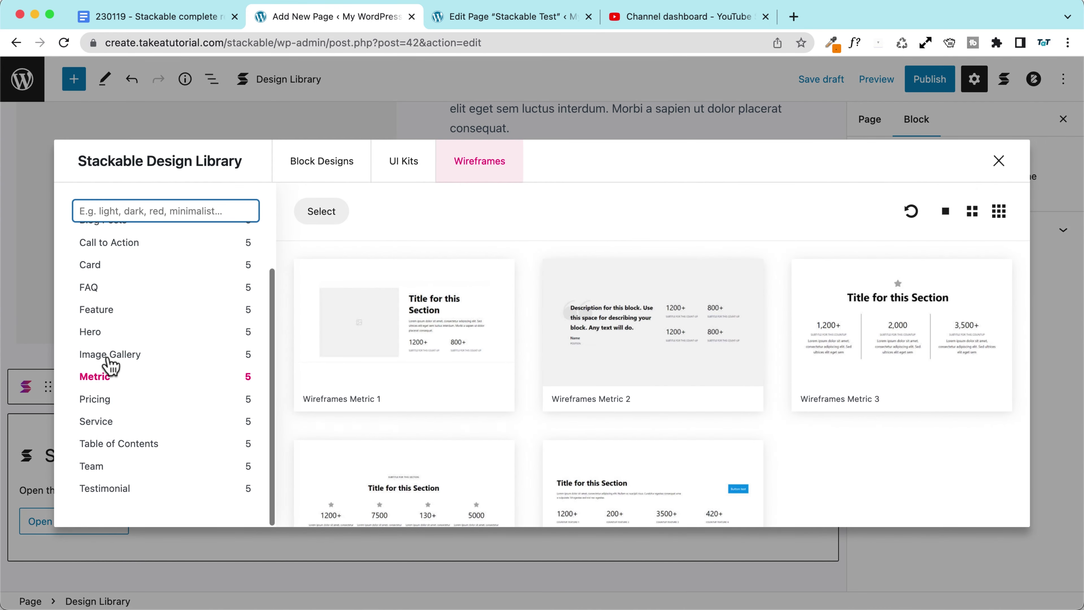
left_click(108, 403)
scroll(513, 383, "down", 3)
scroll(532, 383, "up", 3)
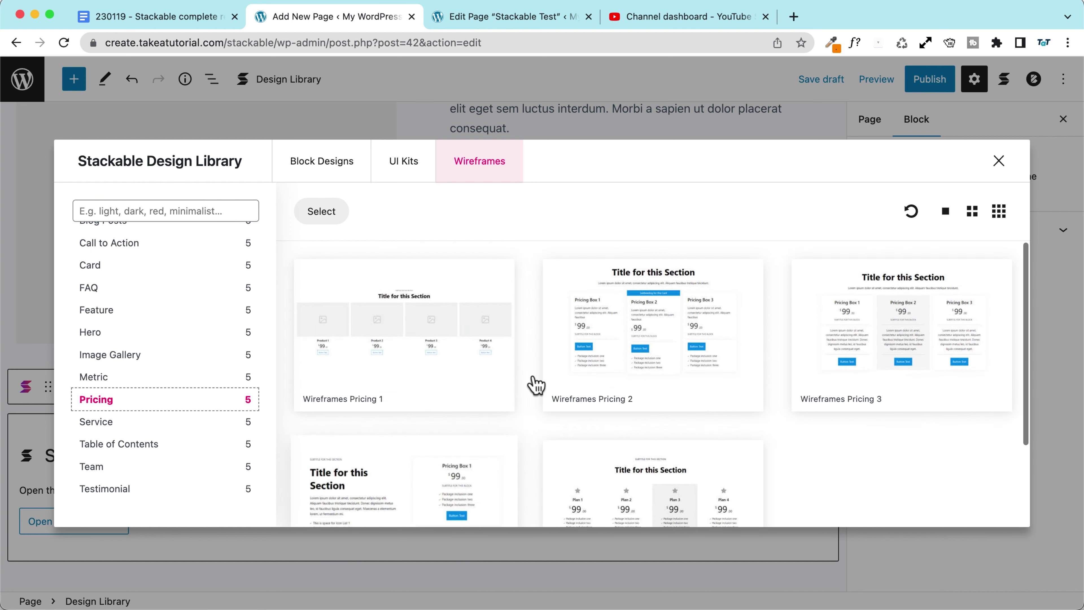
left_click(864, 350)
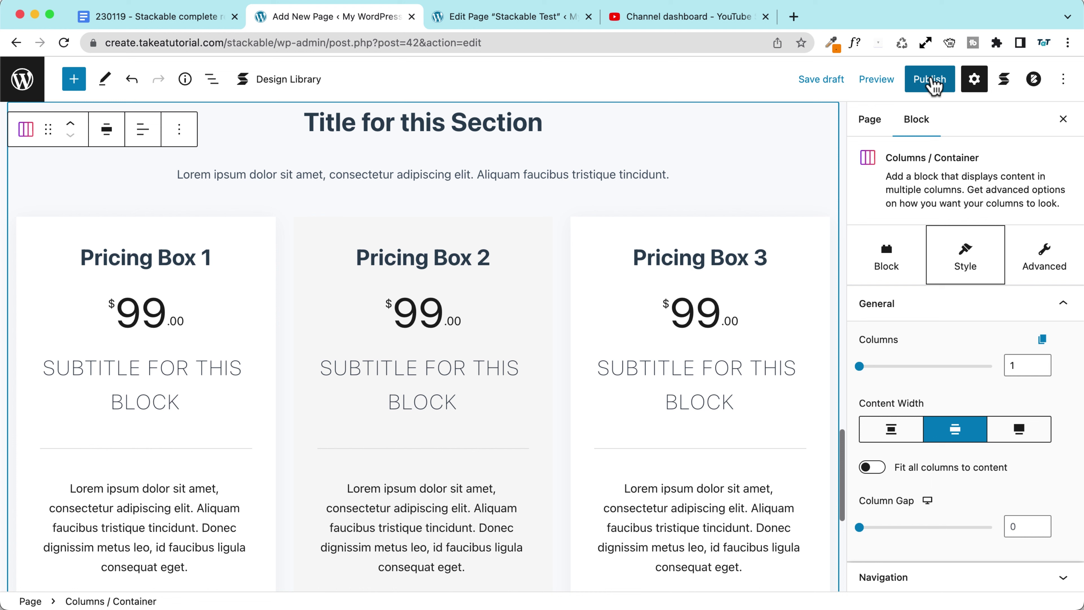
Publish the Home page and open it on the live site
left_click(932, 83)
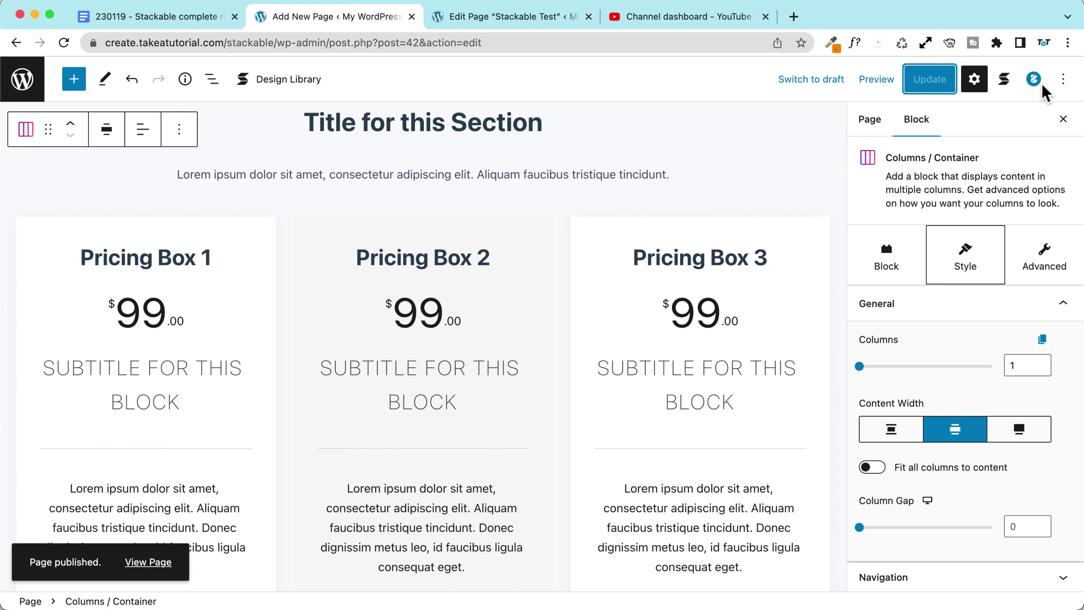
left_click(153, 565)
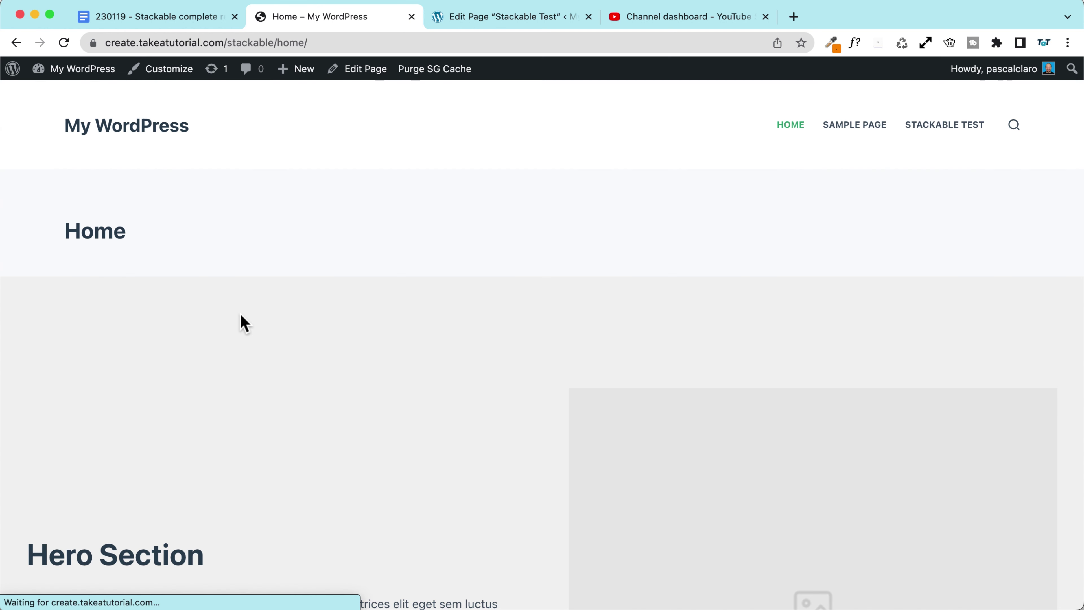
Review the published Home page's hero, feature, metric and pricing sections
scroll(239, 311, "down", 5)
scroll(239, 310, "up", 1)
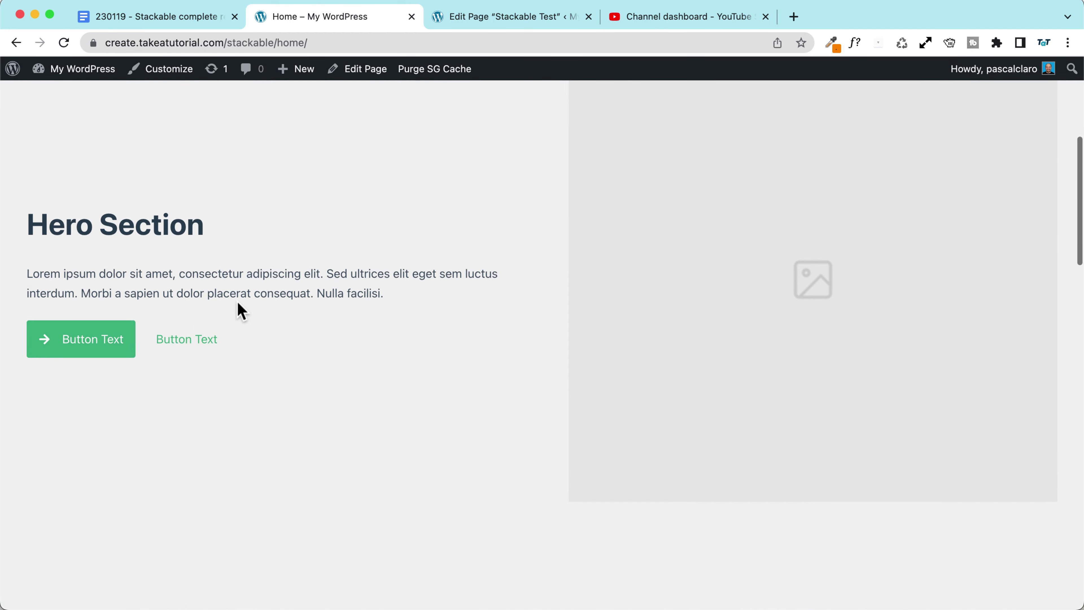
scroll(237, 310, "down", 10)
scroll(107, 293, "down", 7)
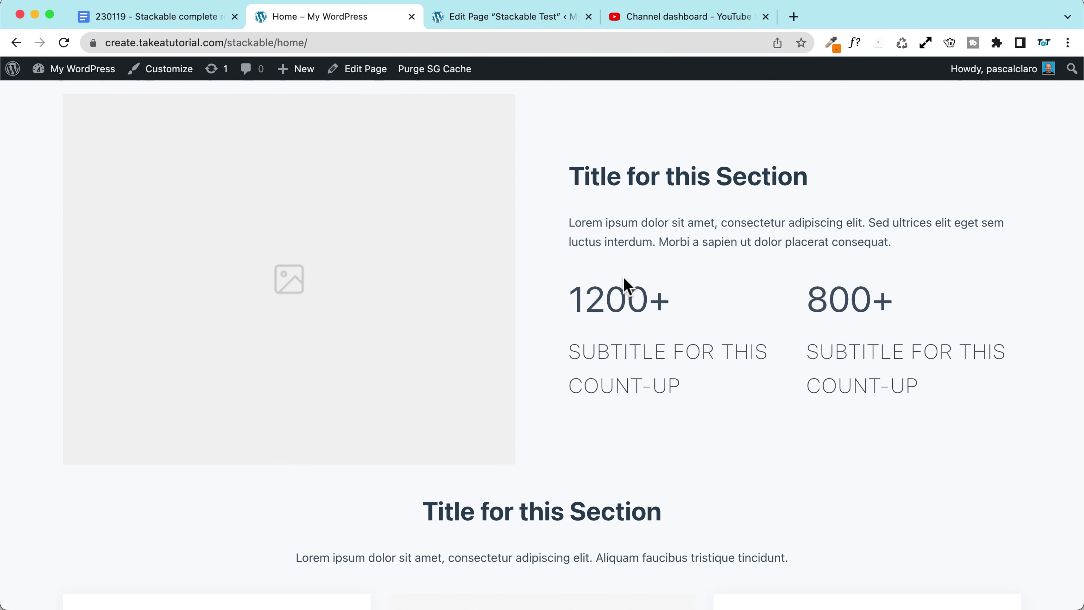
scroll(235, 273, "down", 8)
scroll(157, 254, "down", 1)
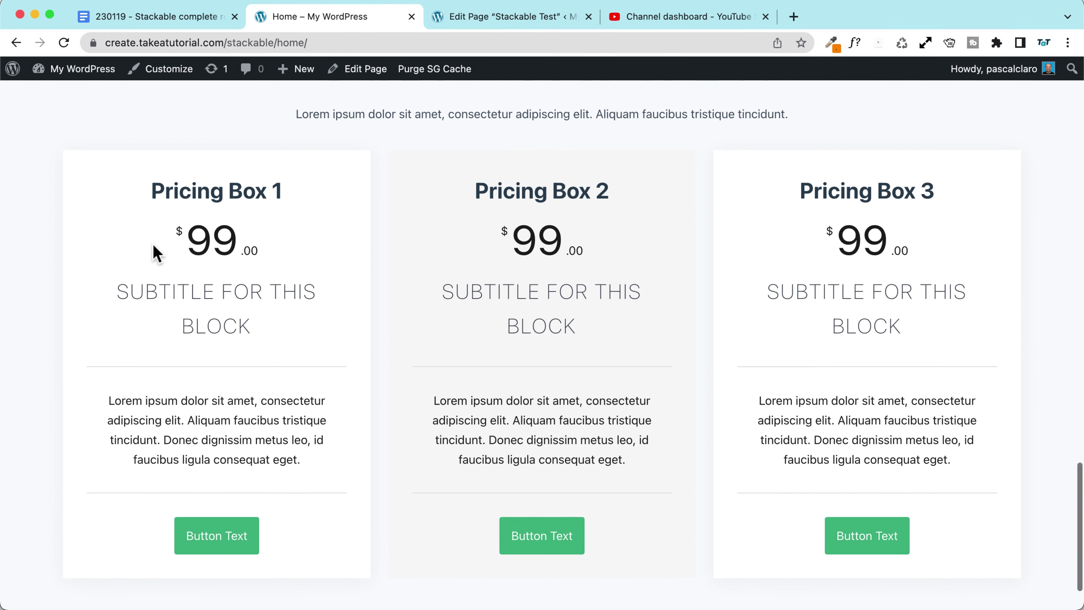
scroll(157, 254, "up", 1)
scroll(157, 254, "down", 3)
scroll(157, 254, "up", 3)
scroll(157, 254, "up", 15)
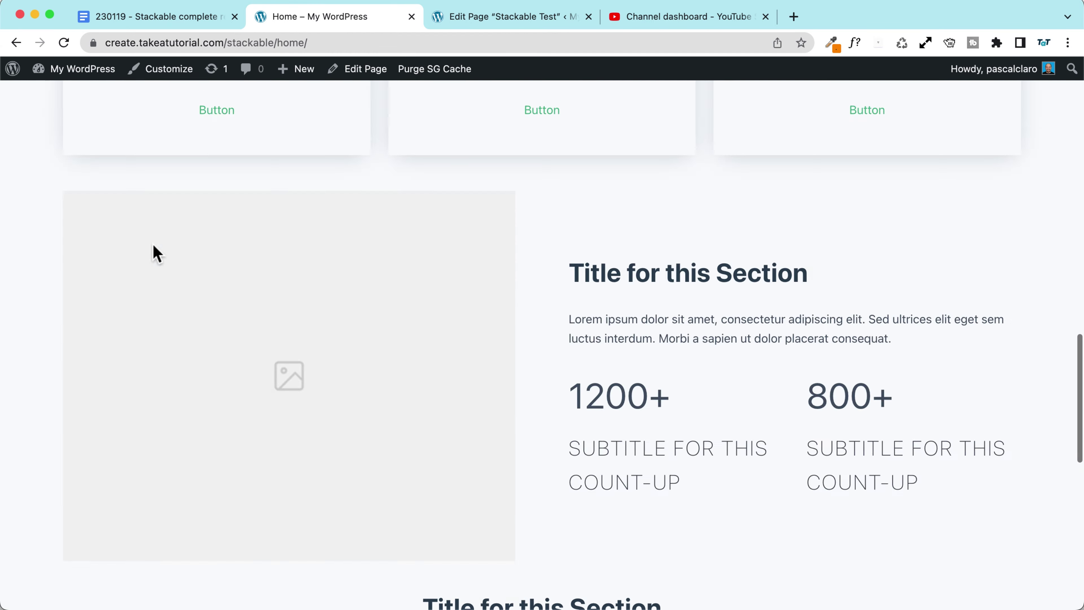
Reopen the Home page for editing and set its Page Title to Disabled in the Blocksy page settings
left_click(356, 77)
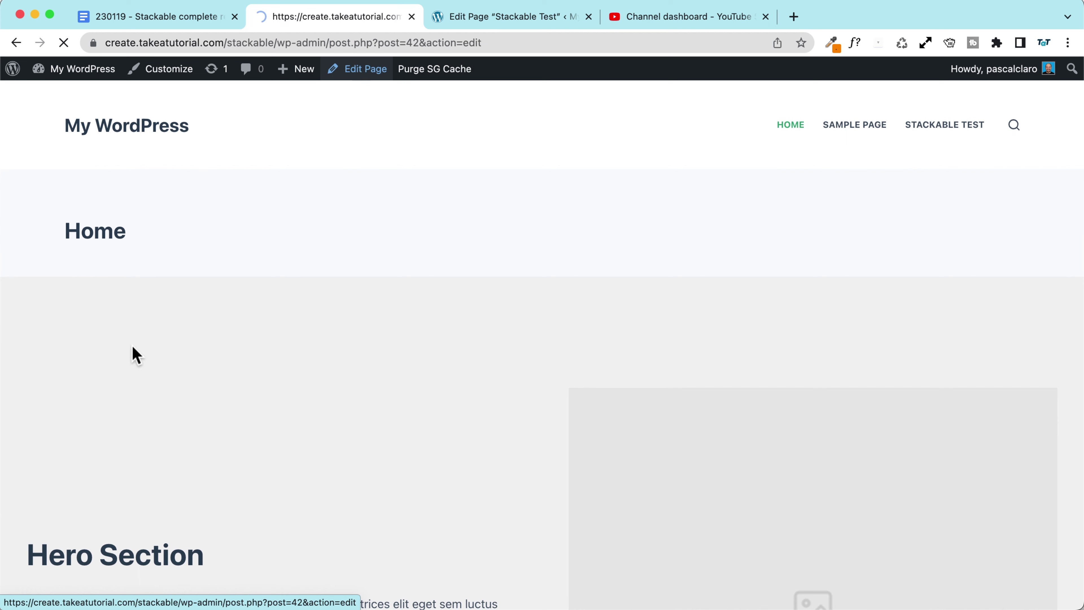
scroll(130, 326, "down", 2)
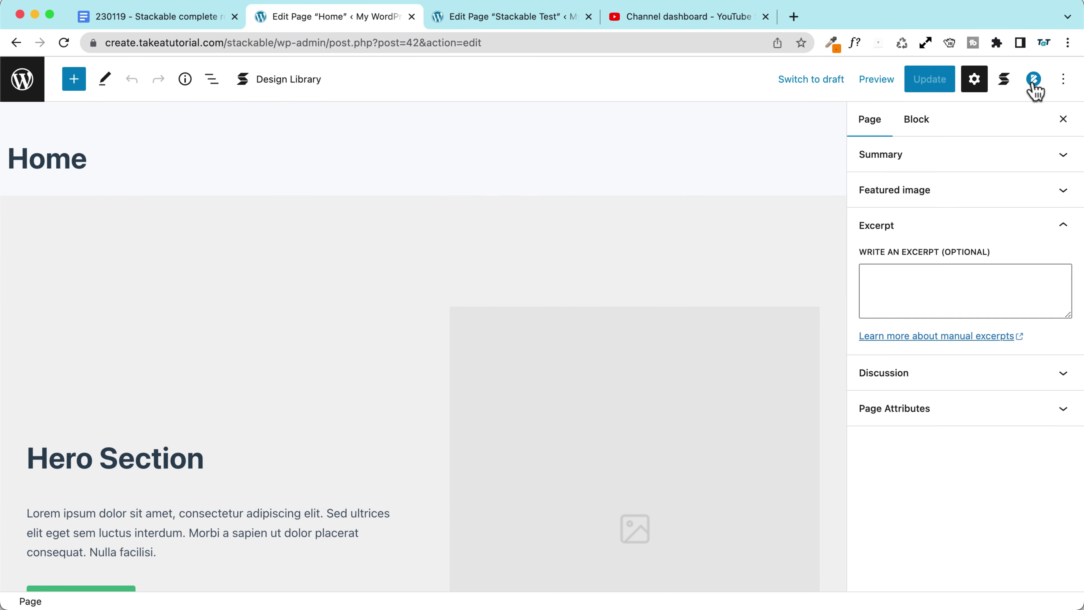
left_click(1035, 82)
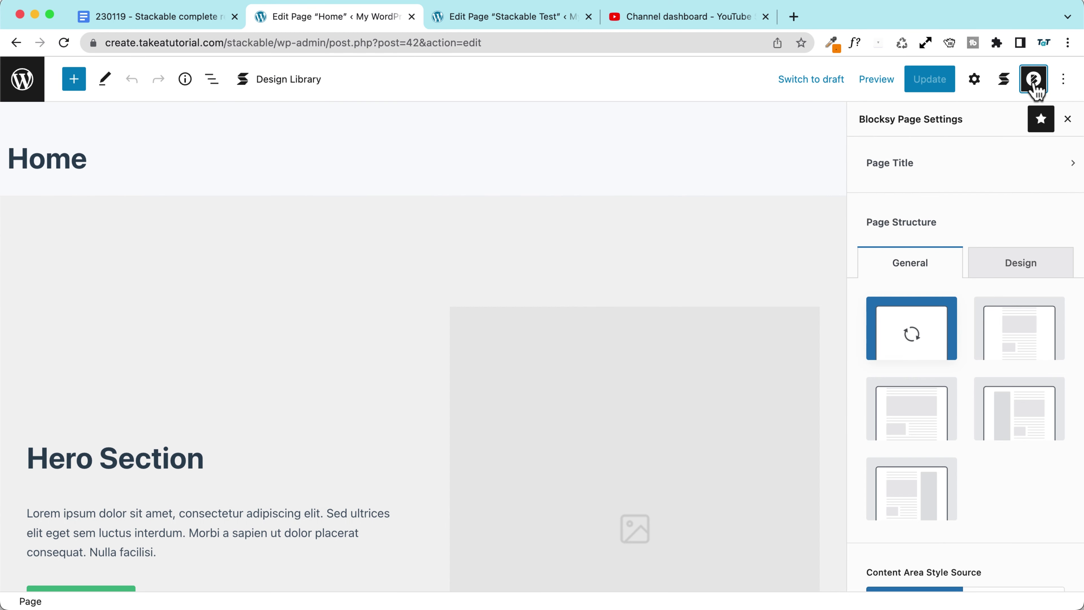
left_click(960, 170)
left_click(1032, 171)
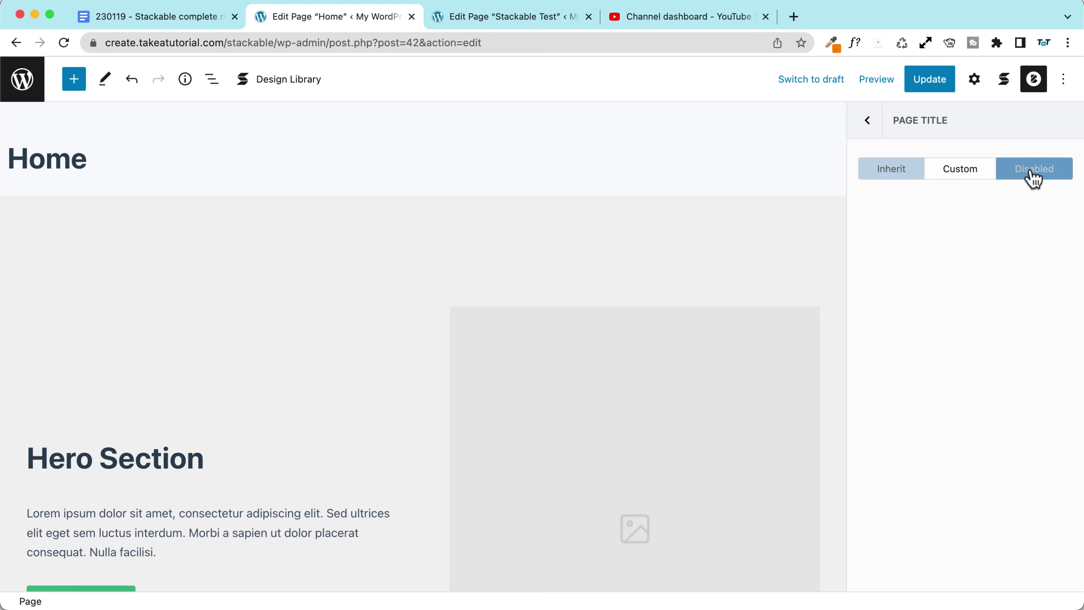
left_click(870, 125)
Set the hero Columns block's Content Width to the narrowest centred option and update the page
left_click(155, 249)
scroll(150, 251, "down", 1)
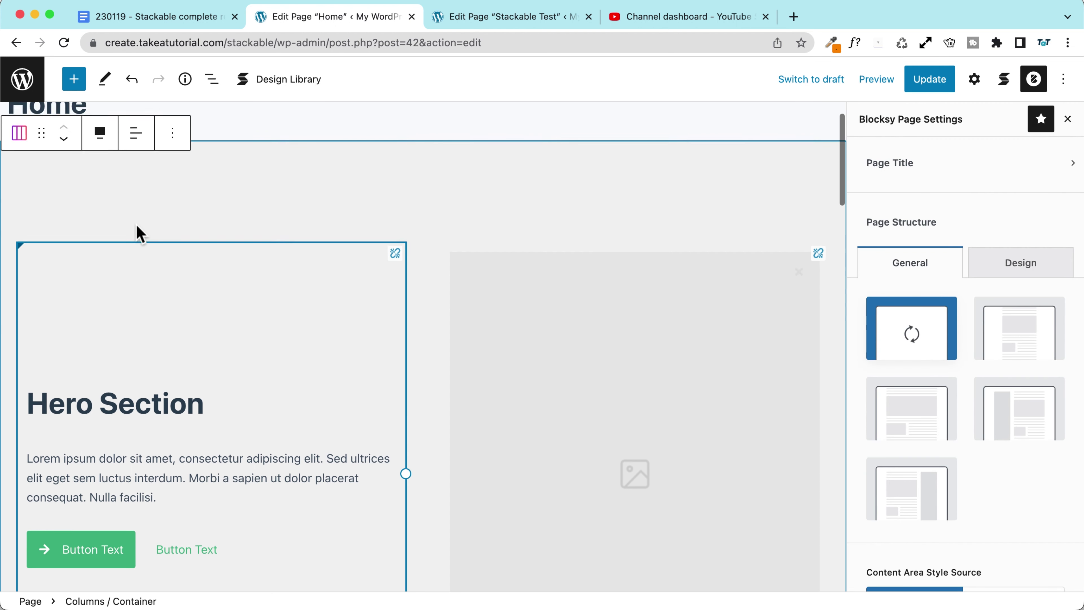
left_click(893, 171)
left_click(870, 125)
left_click(973, 79)
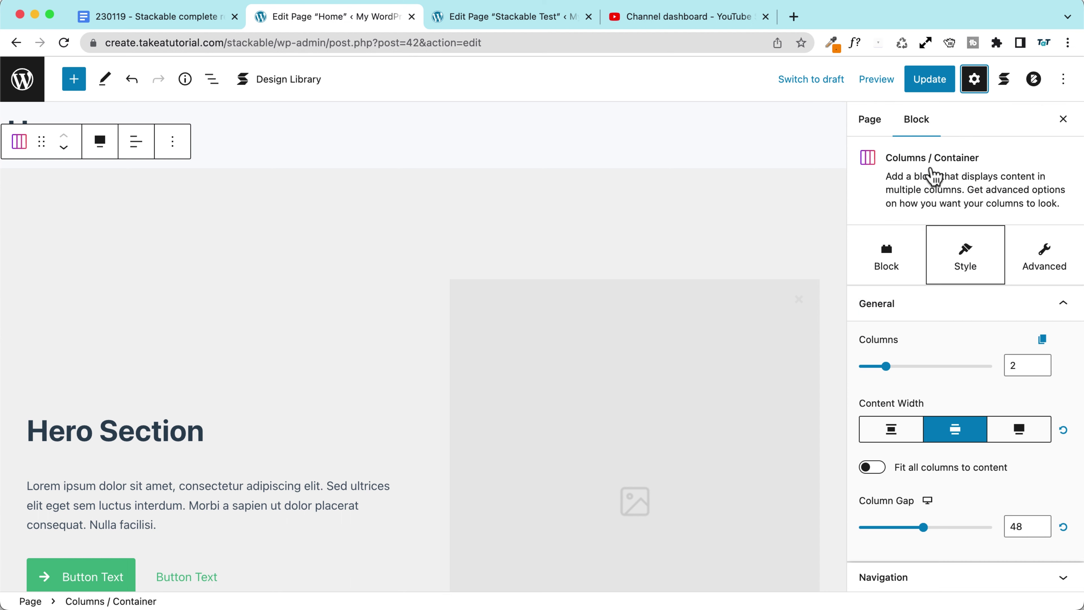
scroll(939, 341, "down", 2)
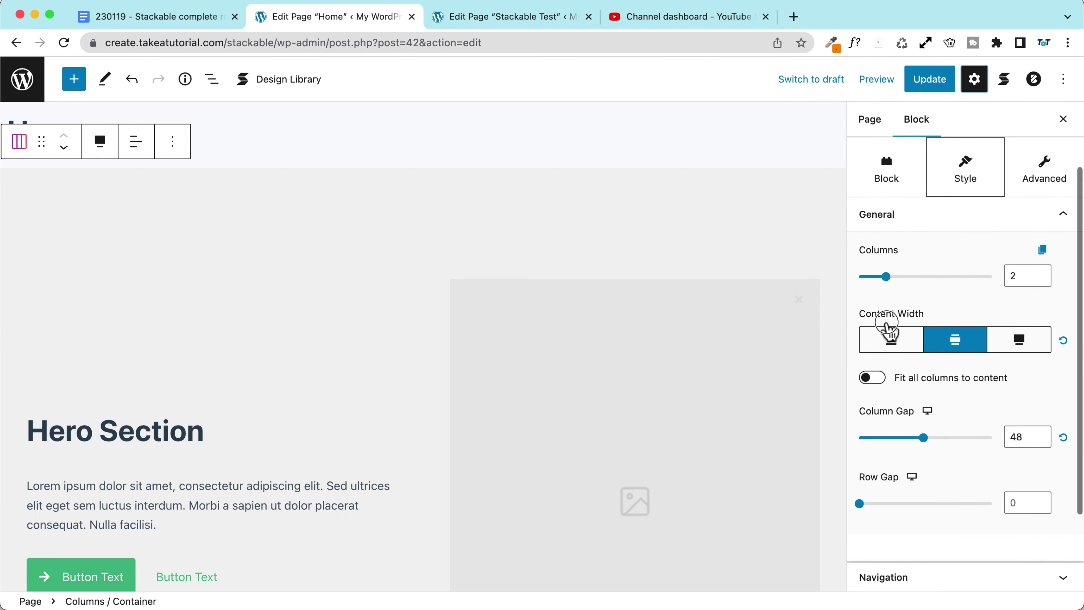
left_click(890, 338)
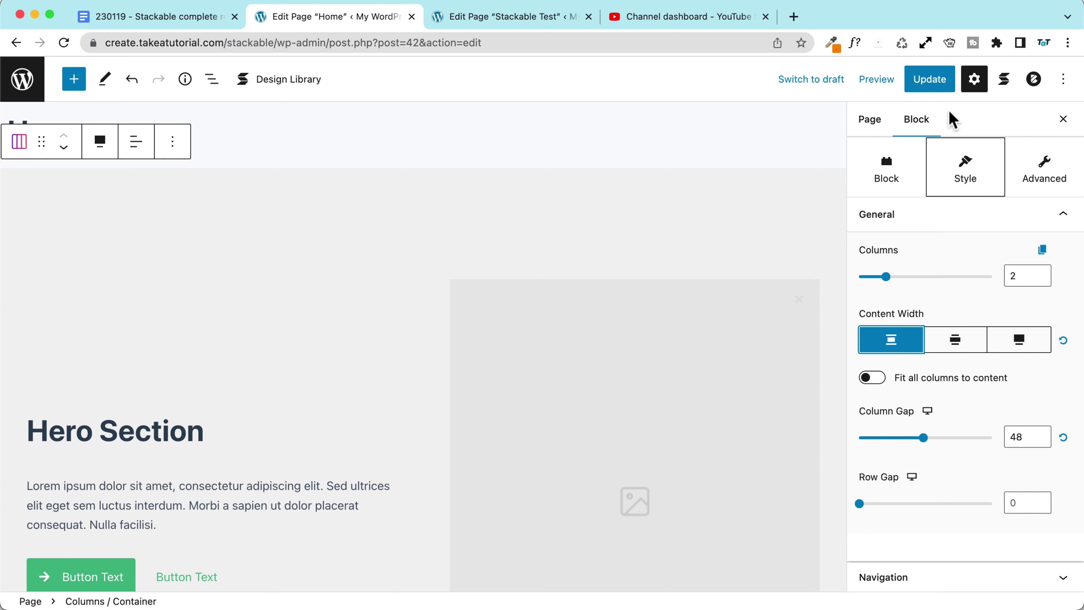
left_click(930, 79)
Open the Home page on the live site and check the gap between the header and the hero section
left_click(491, 16)
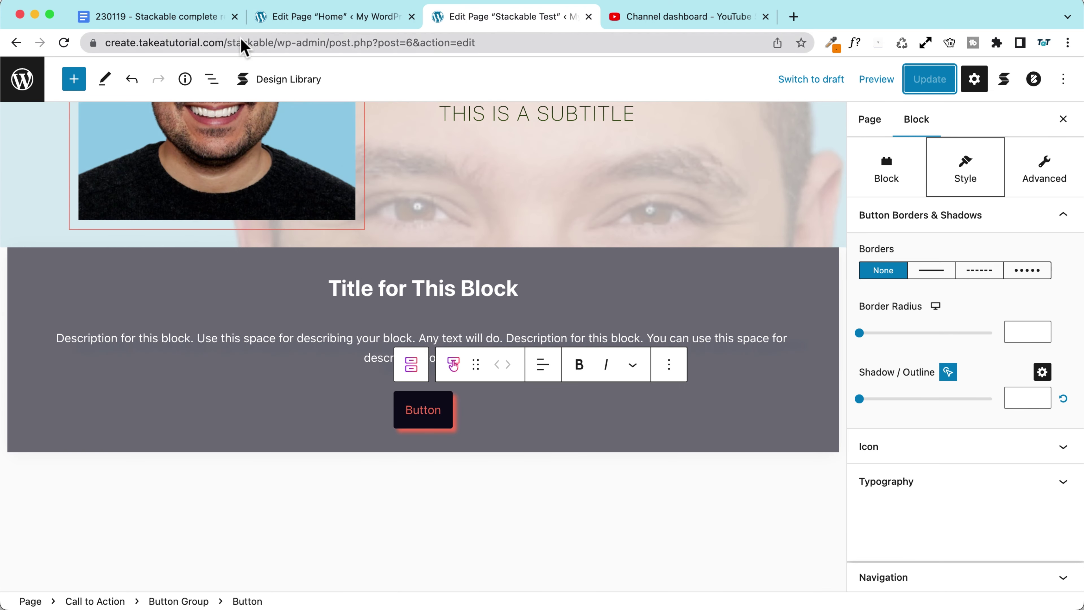
left_click(10, 81)
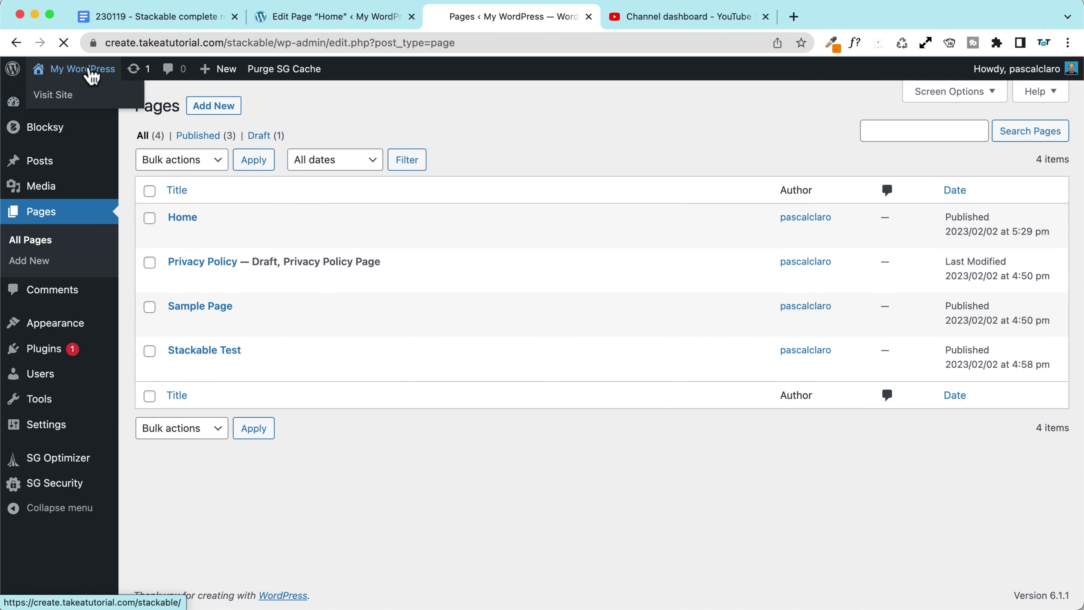
left_click(90, 71)
left_click(792, 126)
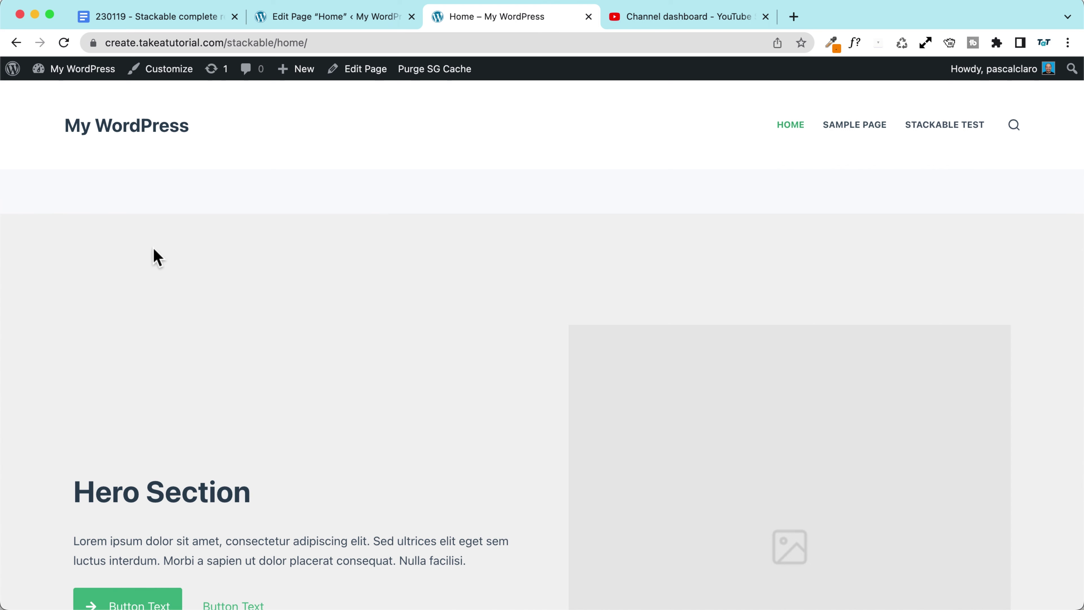
scroll(162, 495, "down", 4)
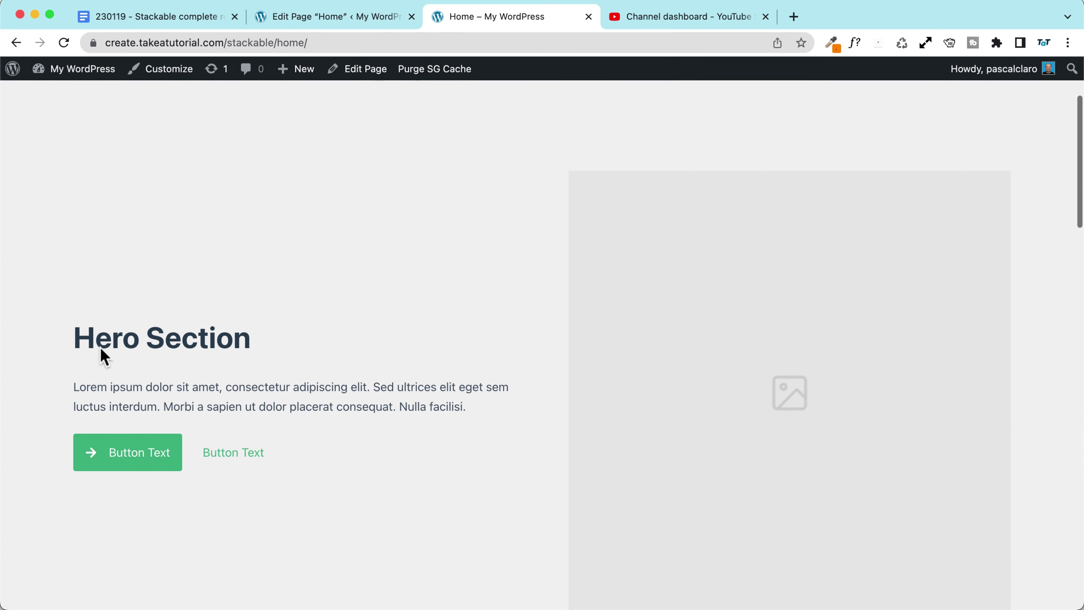
scroll(98, 397, "up", 4)
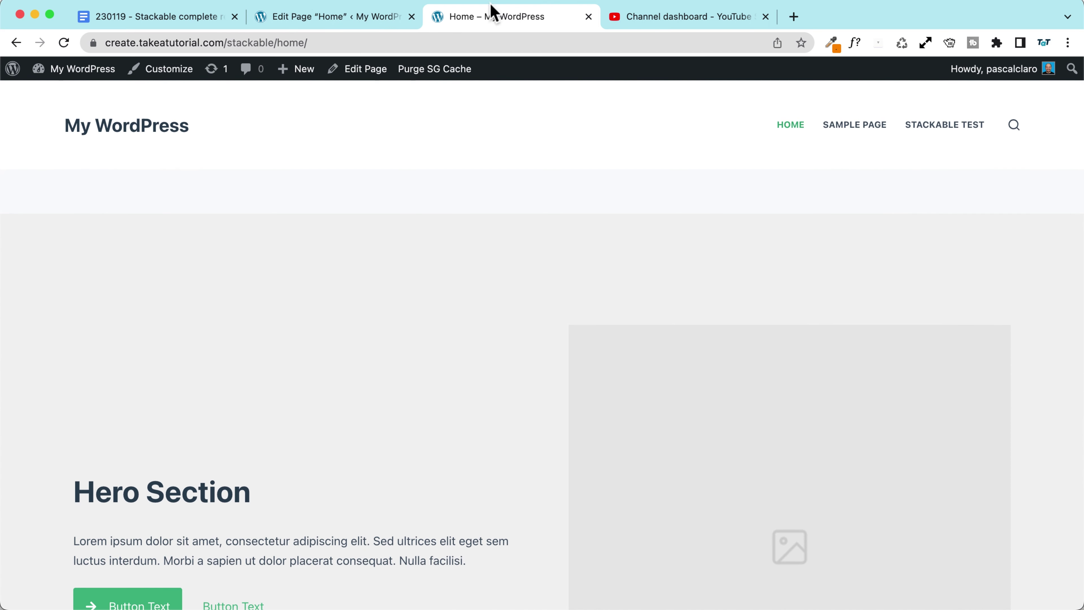
Set the page's Content Area Vertical Spacing to Custom with no top or bottom spacing in Blocksy and update the page
key("ctrl+shift+Tab")
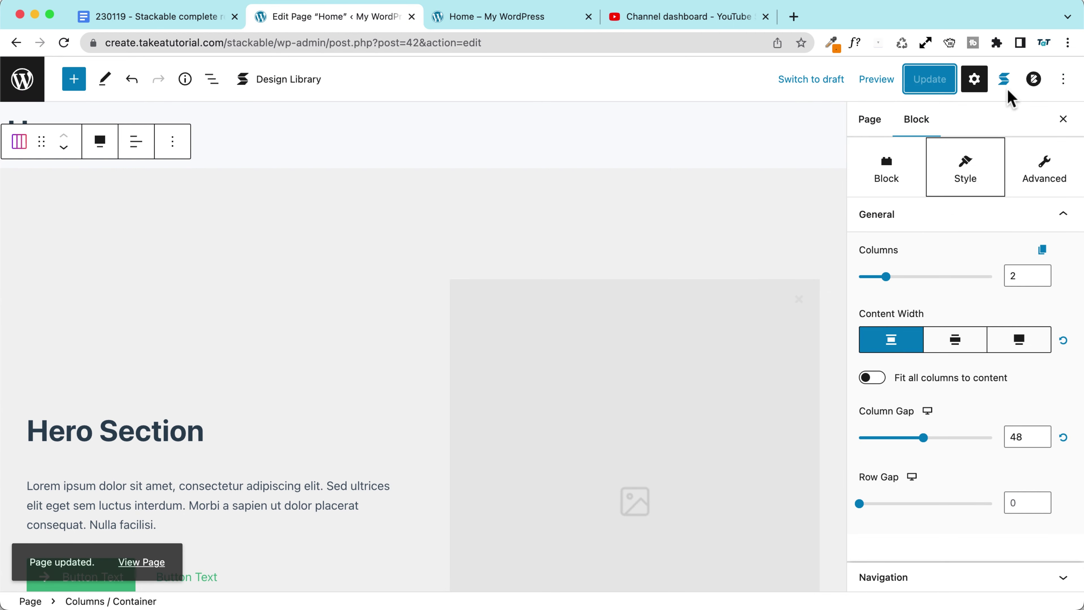
left_click(1034, 79)
scroll(1002, 314, "down", 5)
left_click(1003, 366)
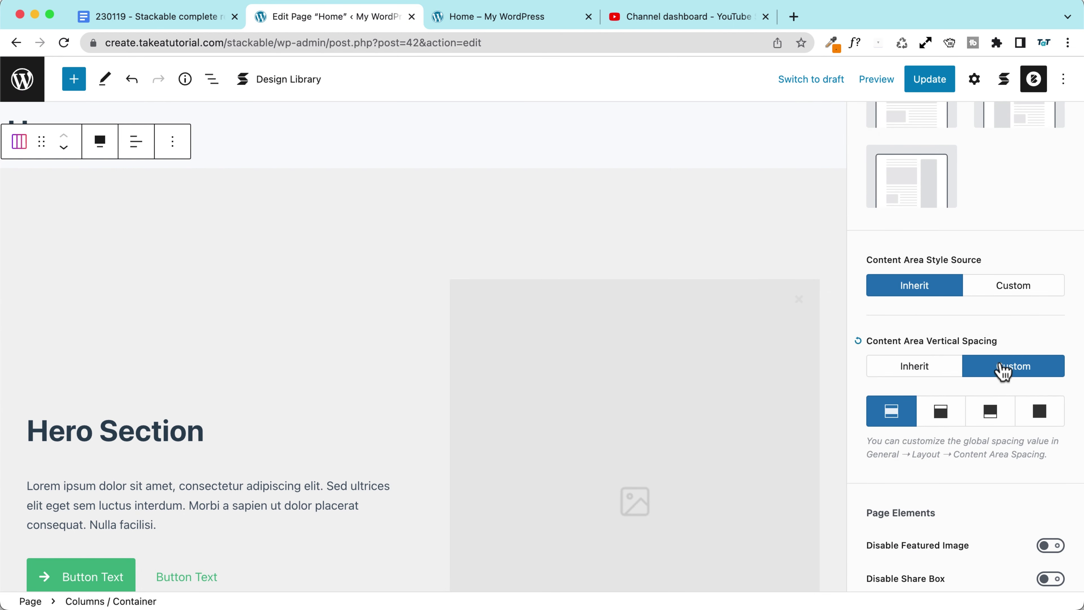
left_click(1039, 411)
left_click(928, 80)
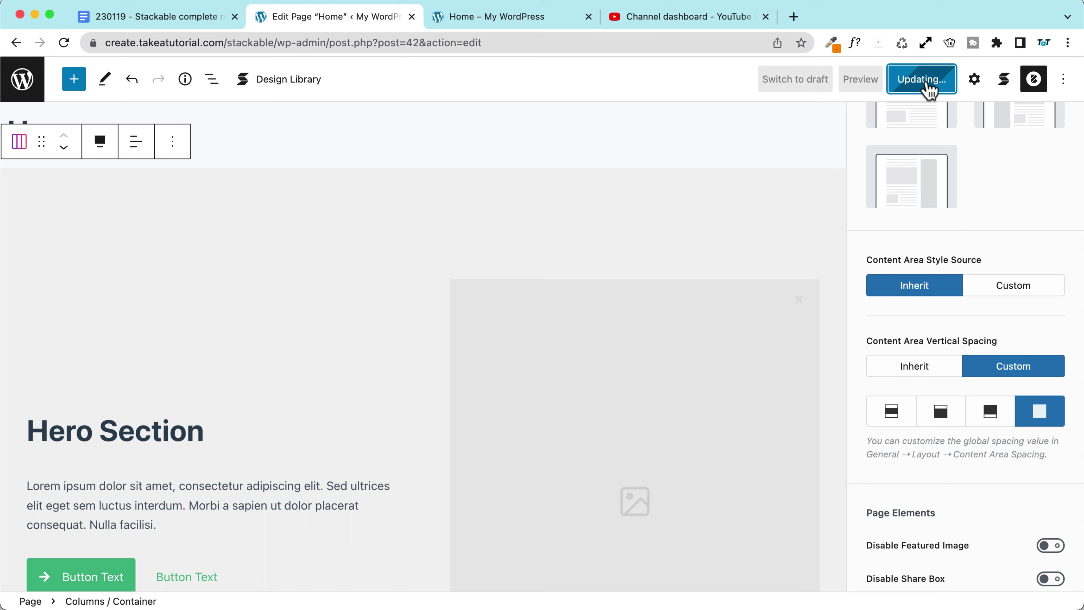
Reload the live Home page and check the hero's top edge and the spacing between the sections
left_click(514, 26)
left_click(64, 42)
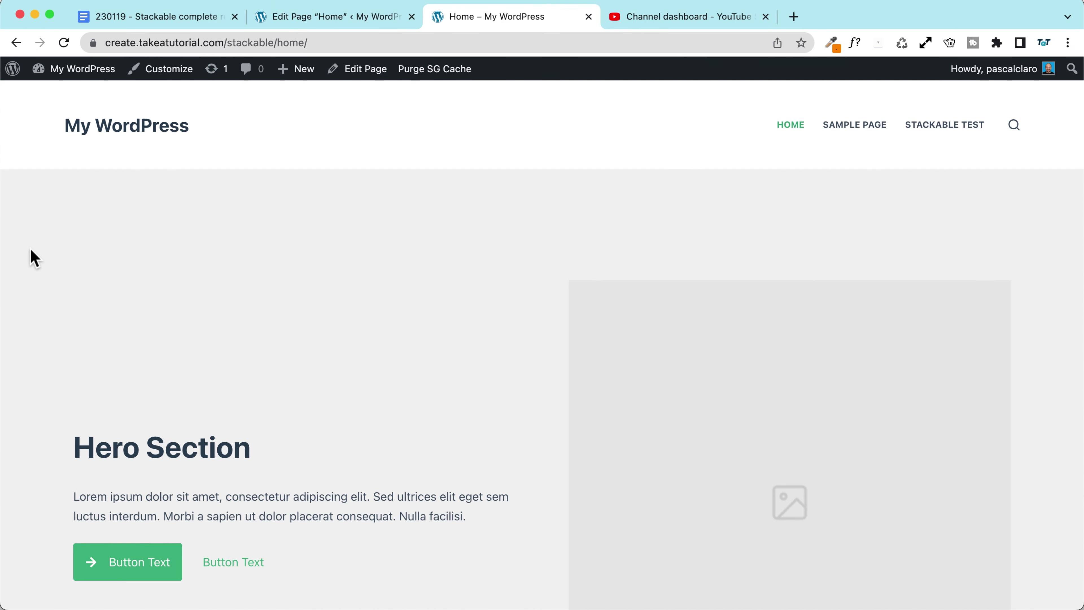
scroll(33, 256, "down", 10)
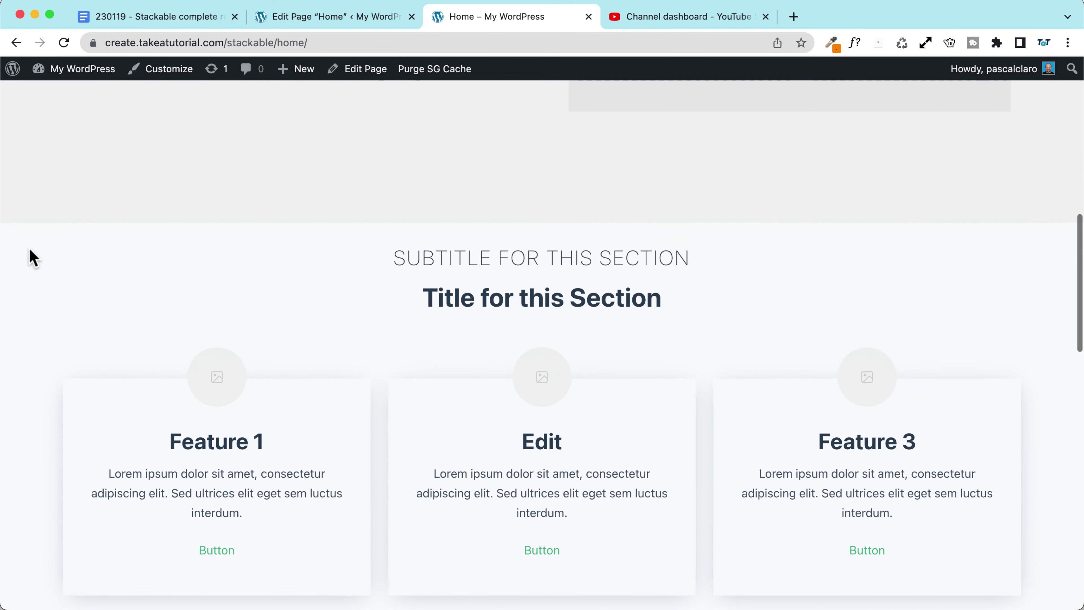
scroll(33, 257, "down", 5)
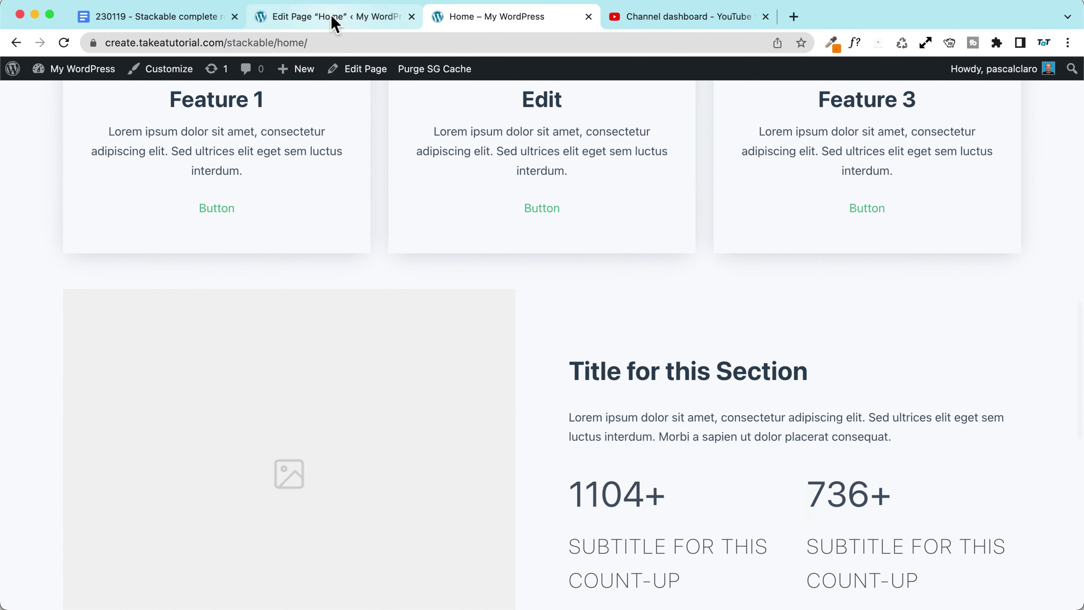
Return to the Home page editor and increase the spacing between the hero and feature sections
left_click(331, 17)
scroll(266, 303, "down", 10)
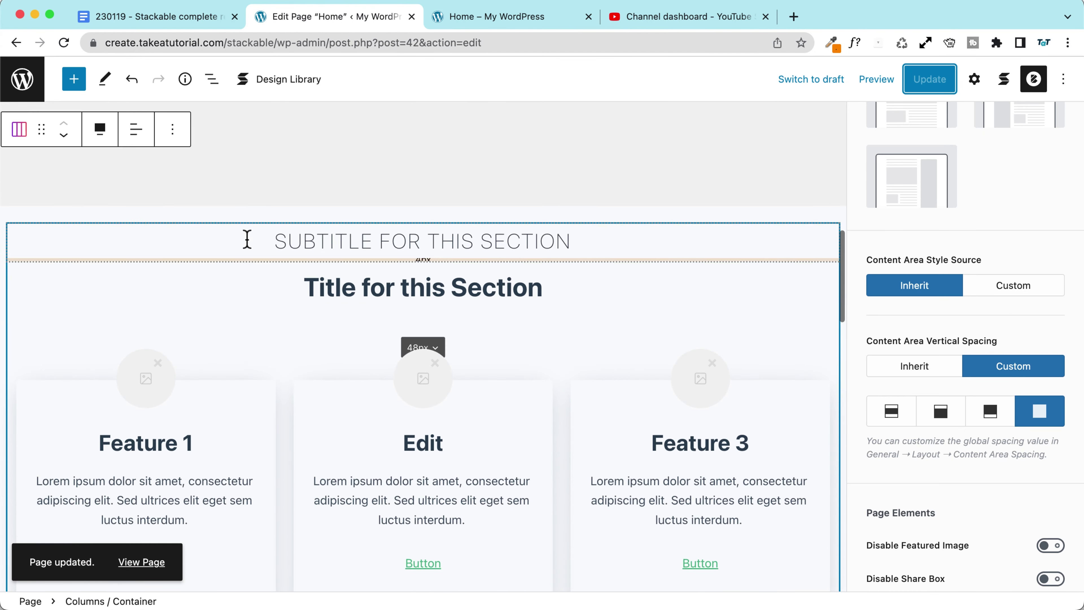
left_click_drag(273, 216, 269, 257)
scroll(55, 305, "down", 5)
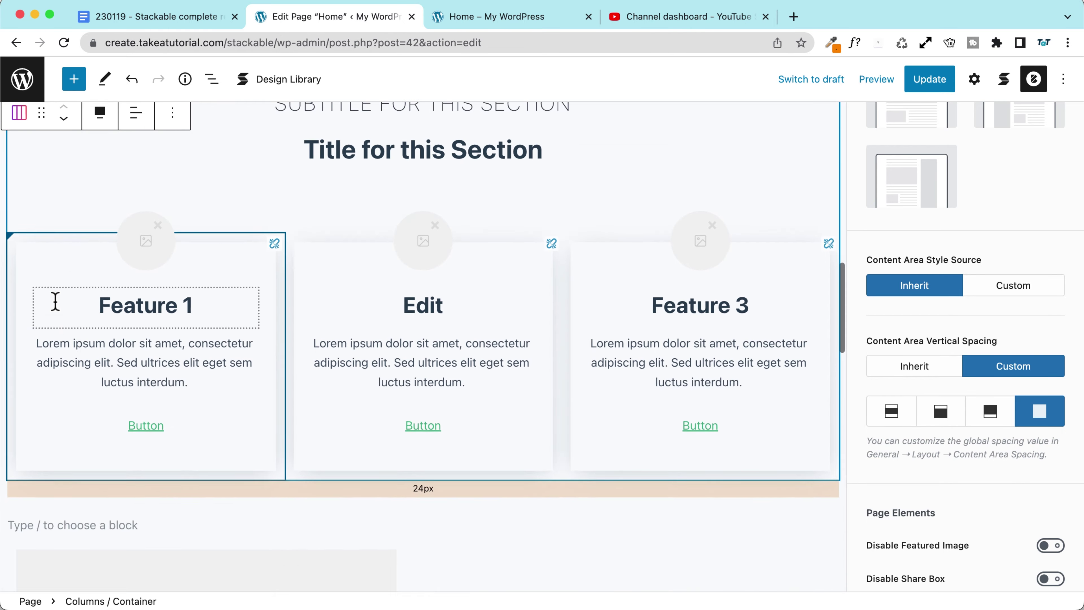
Try to remove the empty paragraph block below the feature section and undo the resulting layout change
scroll(55, 305, "down", 5)
left_click(131, 347)
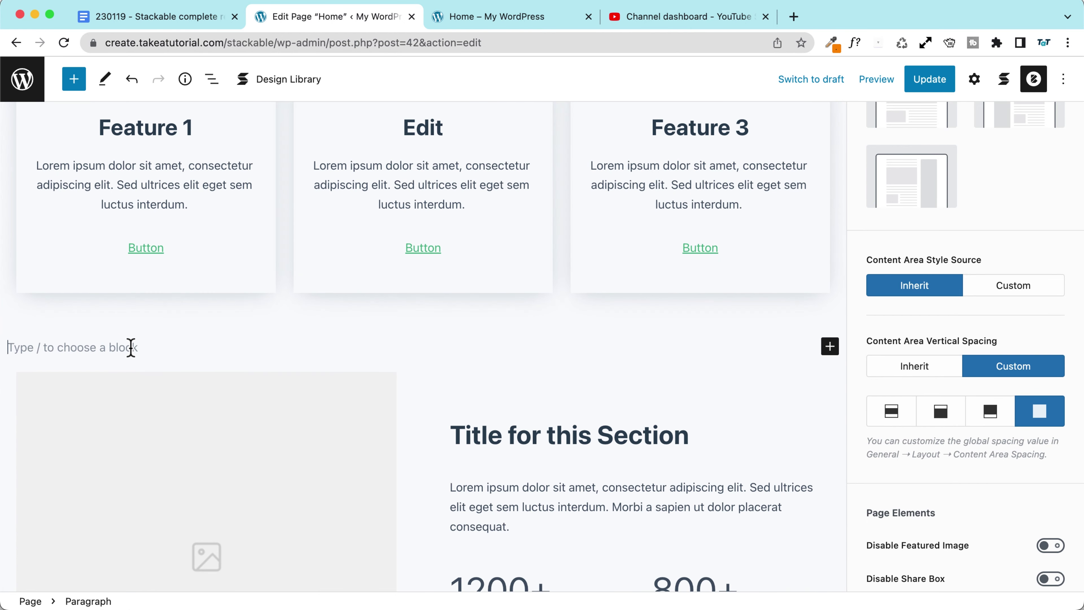
key("ctrl+z")
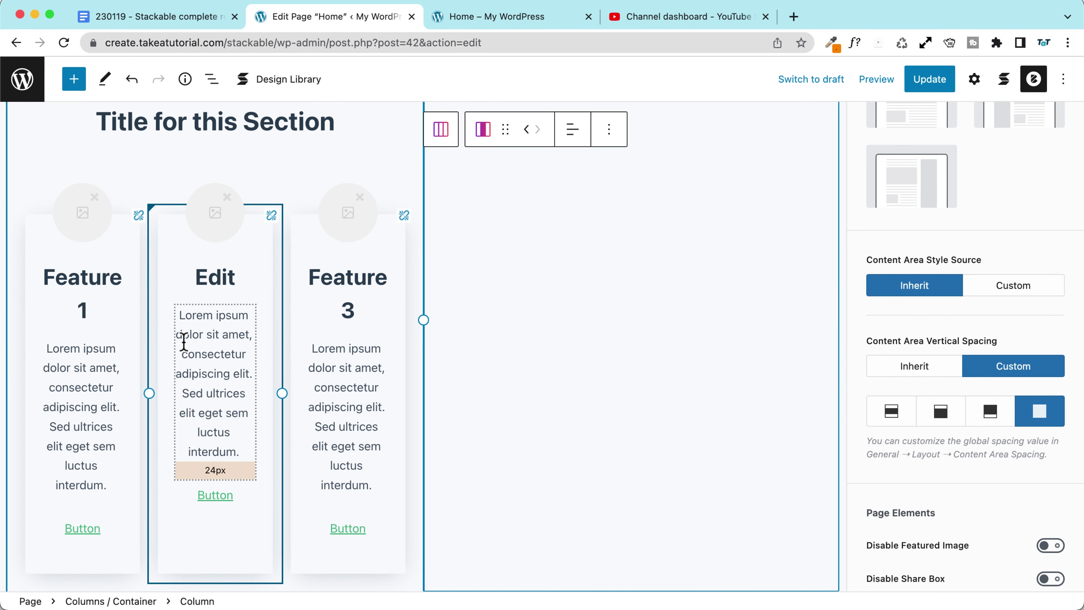
left_click(132, 79)
key("ctrl+z")
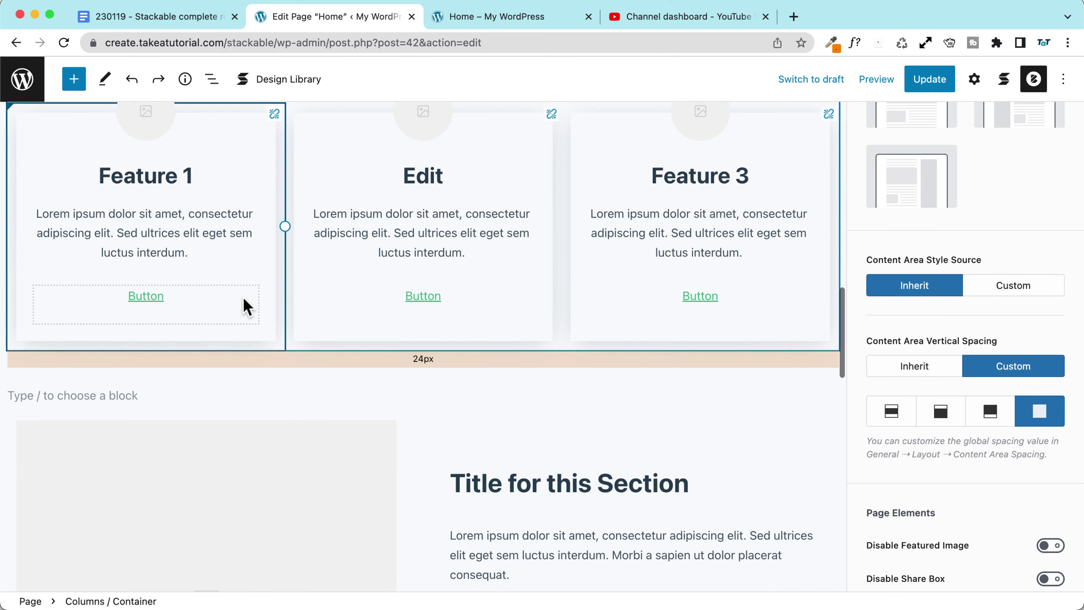
Increase the bottom margins of the feature, metric and pricing sections, using 100px for feature and pricing, and save the page
scroll(246, 305, "down", 8)
left_click_drag(438, 317, 425, 370)
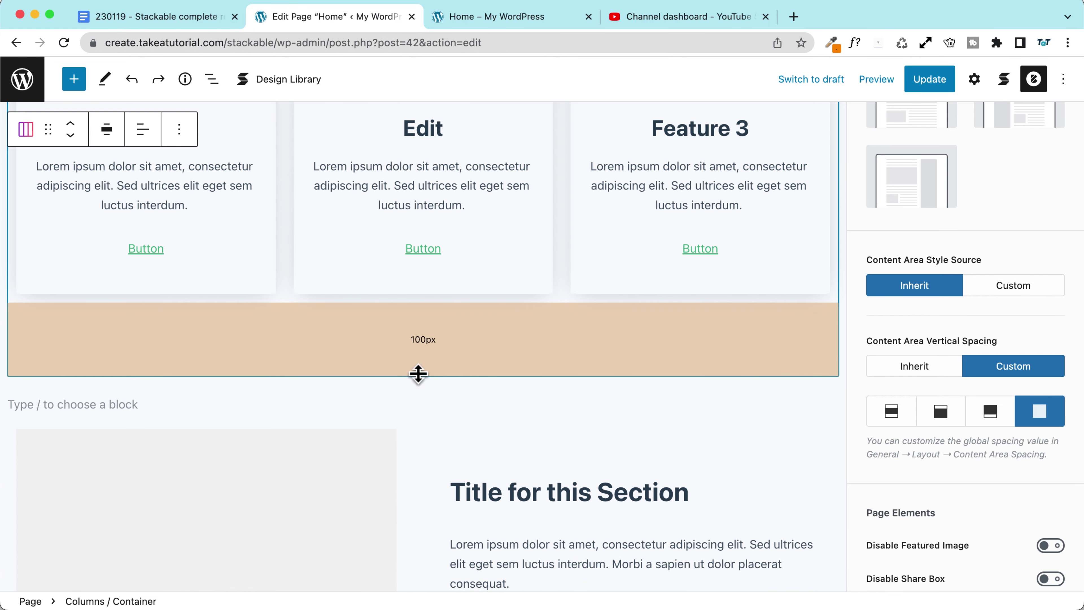
scroll(280, 400, "down", 5)
scroll(280, 400, "down", 5)
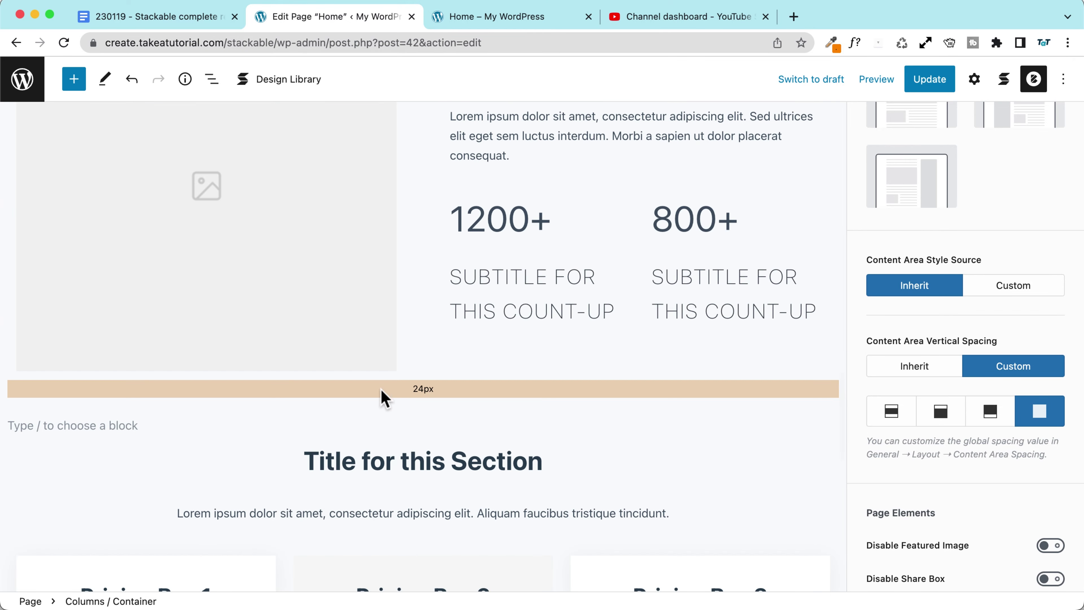
left_click_drag(383, 394, 387, 460)
scroll(350, 413, "down", 7)
scroll(350, 413, "down", 11)
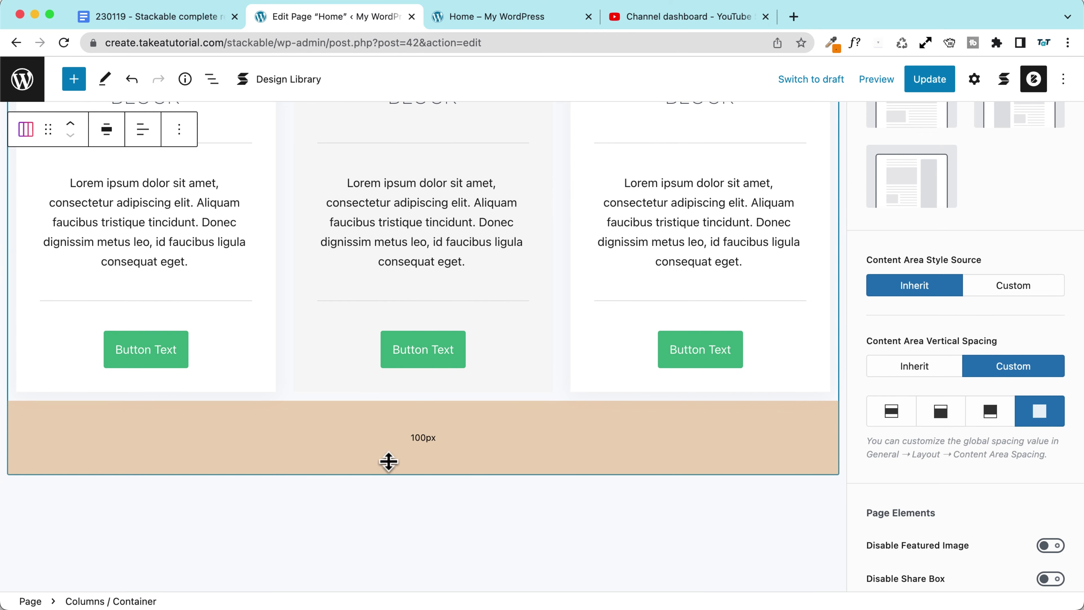
key("super+s")
Reload the live Home page and review the section spacing down to the pricing boxes
left_click(465, 18)
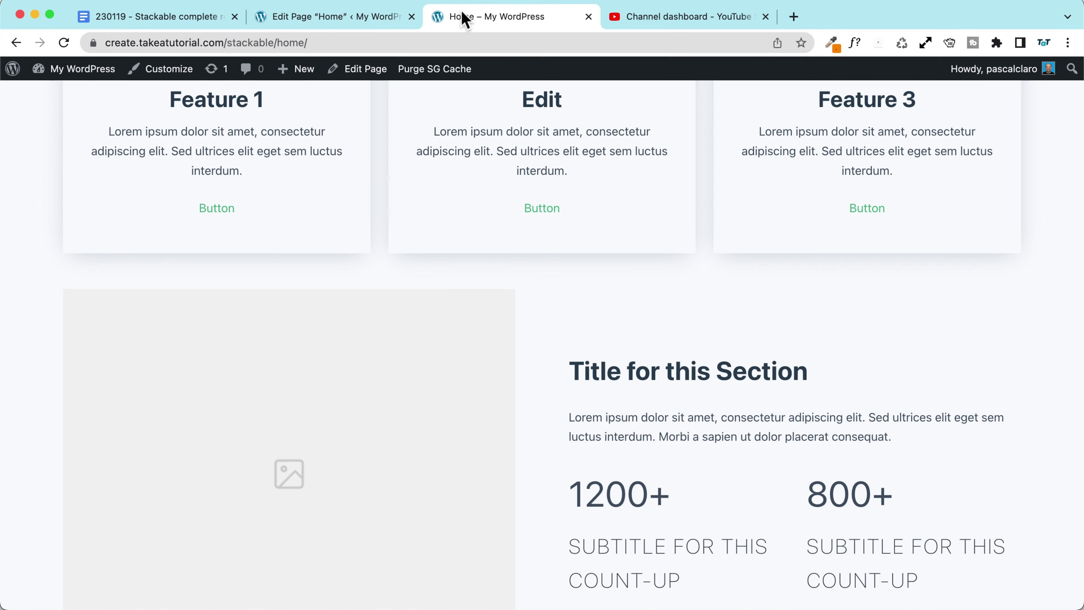
left_click(63, 43)
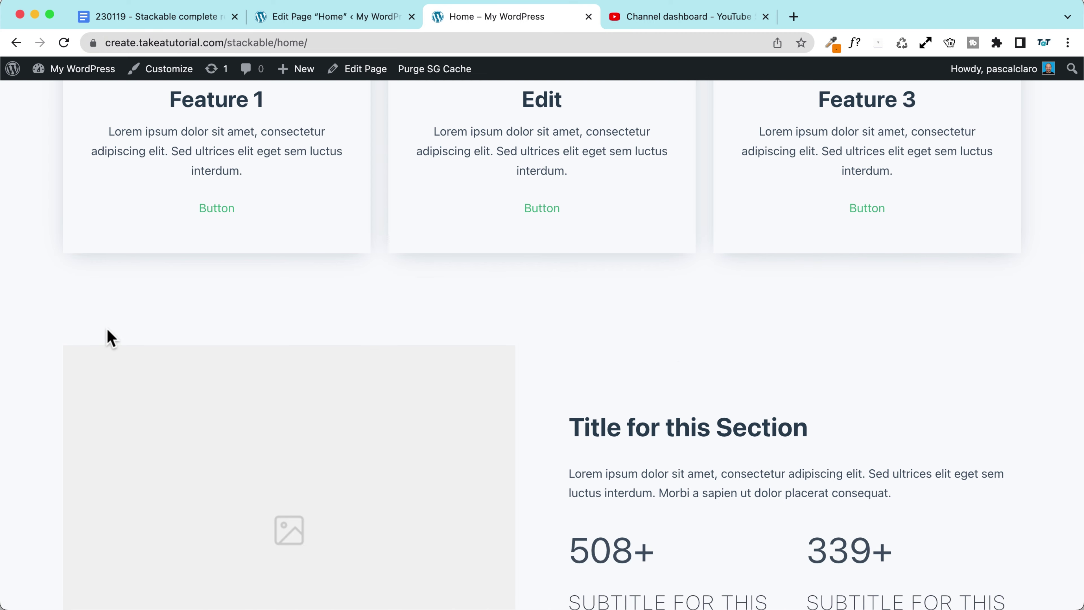
scroll(103, 333, "down", 5)
scroll(87, 329, "down", 10)
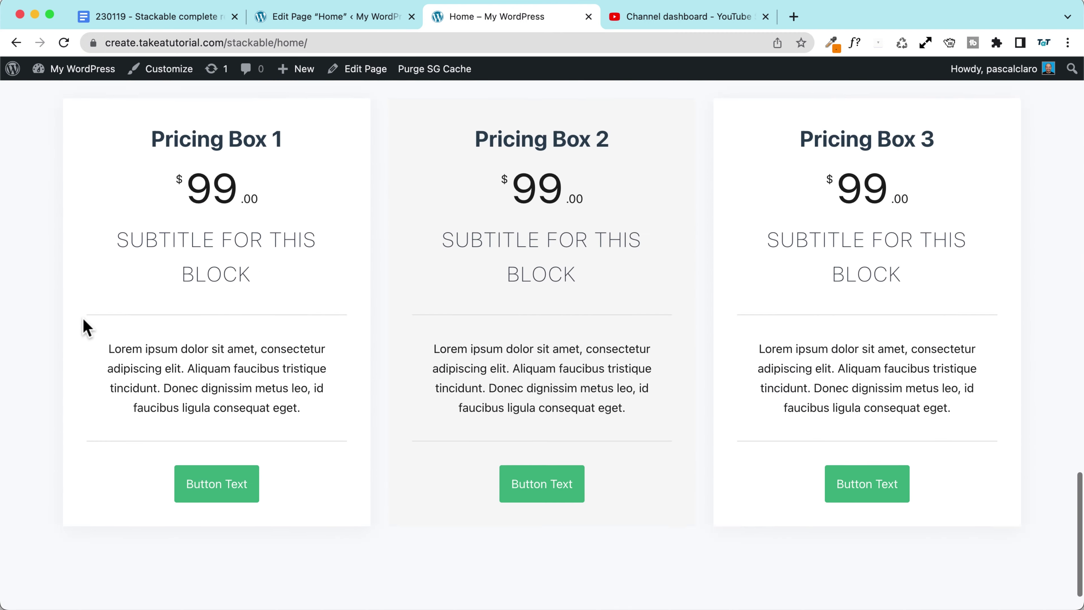
scroll(87, 329, "up", 7)
scroll(87, 329, "up", 15)
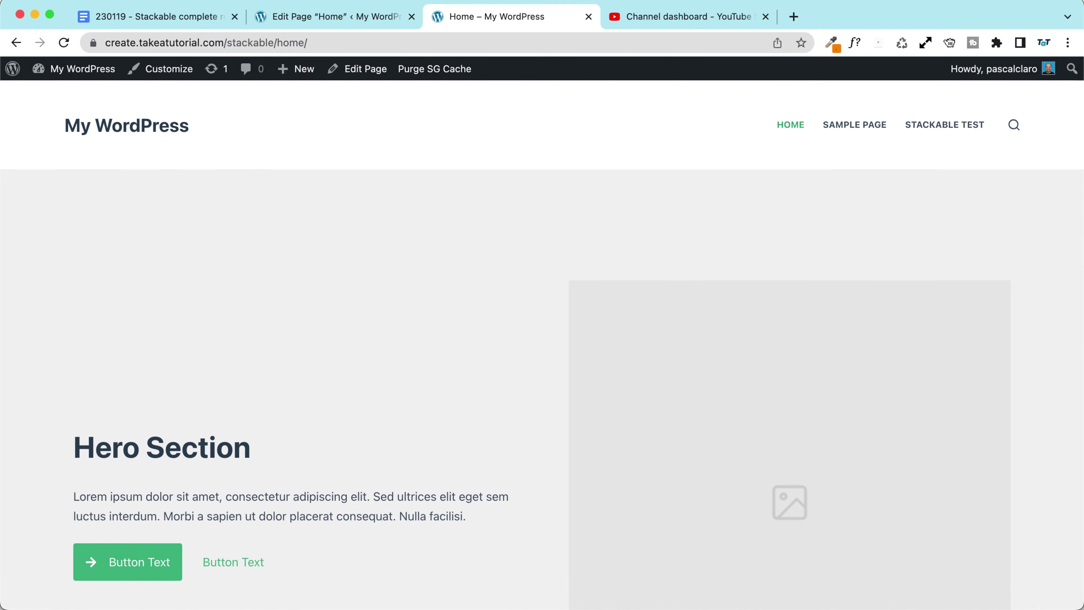
Open the Stackable Design Library from the Home page editor and browse the Block Designs categories
left_click(328, 16)
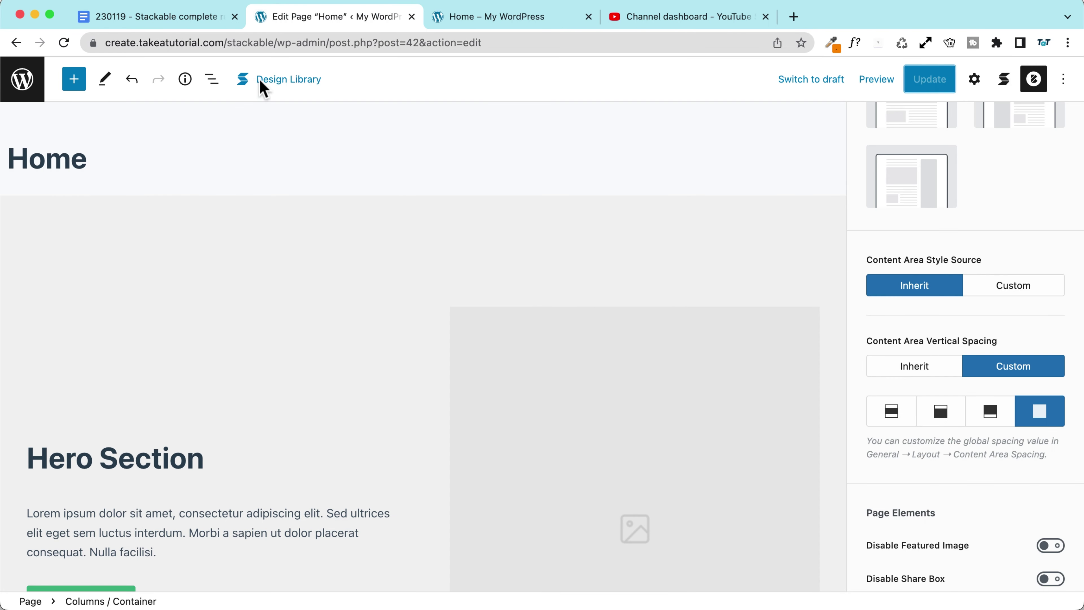
left_click(278, 81)
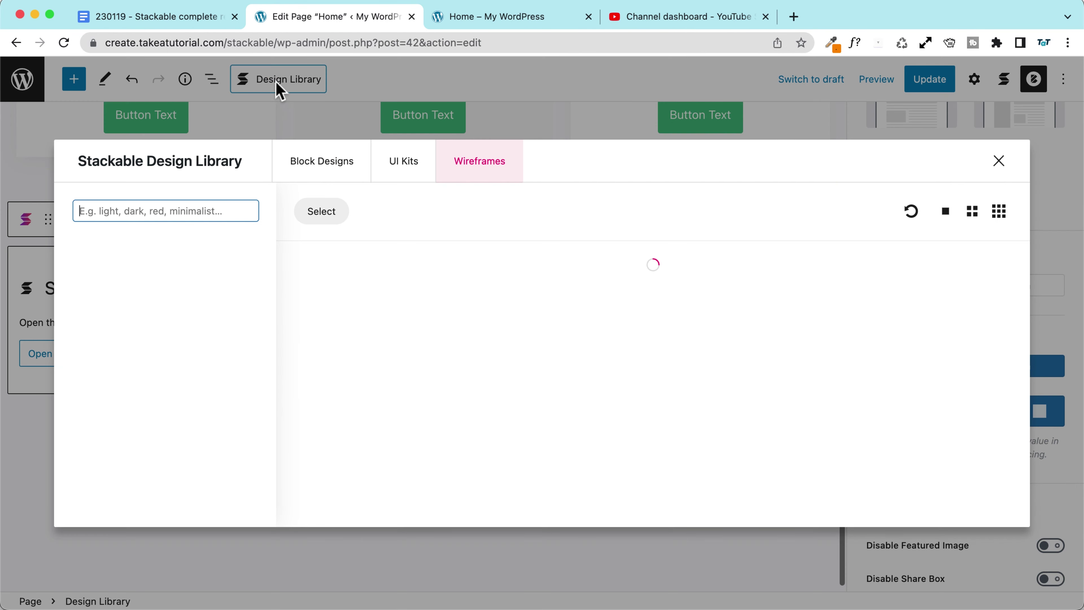
left_click(317, 164)
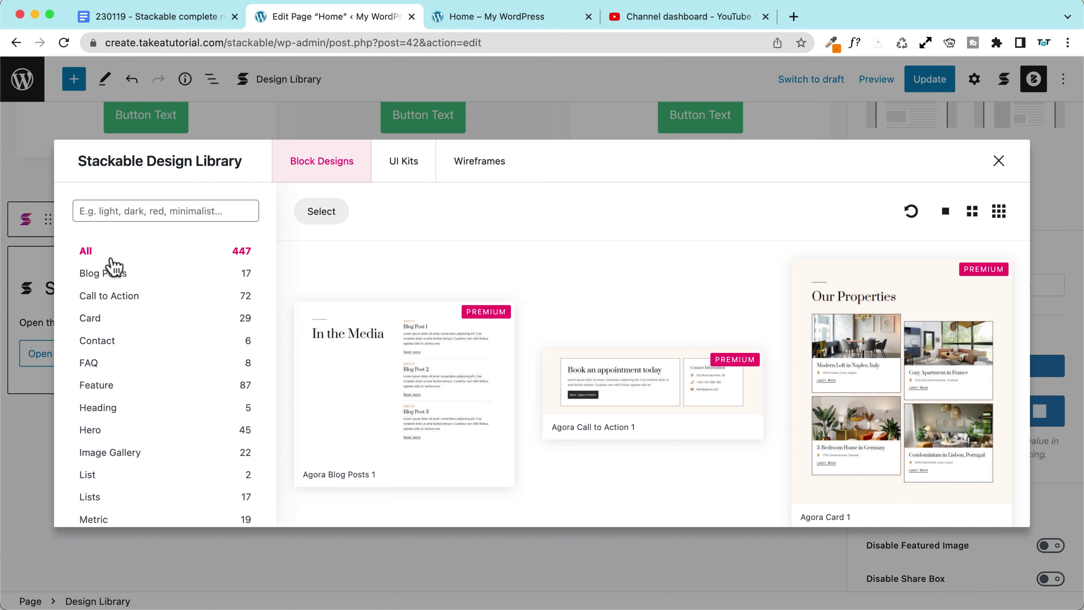
scroll(134, 306, "down", 5)
scroll(134, 308, "up", 5)
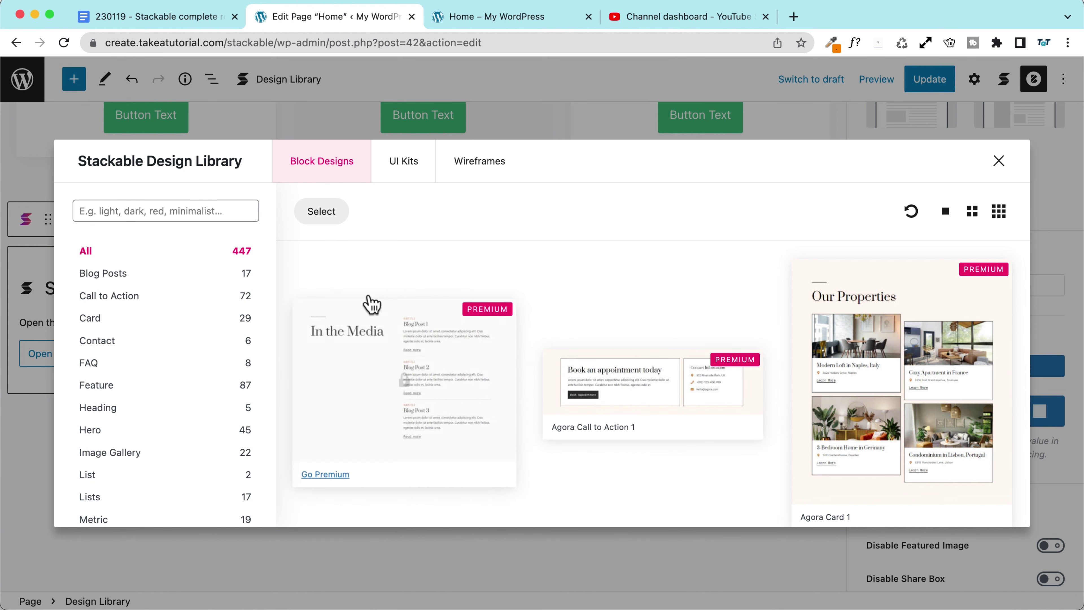
Browse the library's UI Kits and preview the Aurora kit's designs
left_click(399, 169)
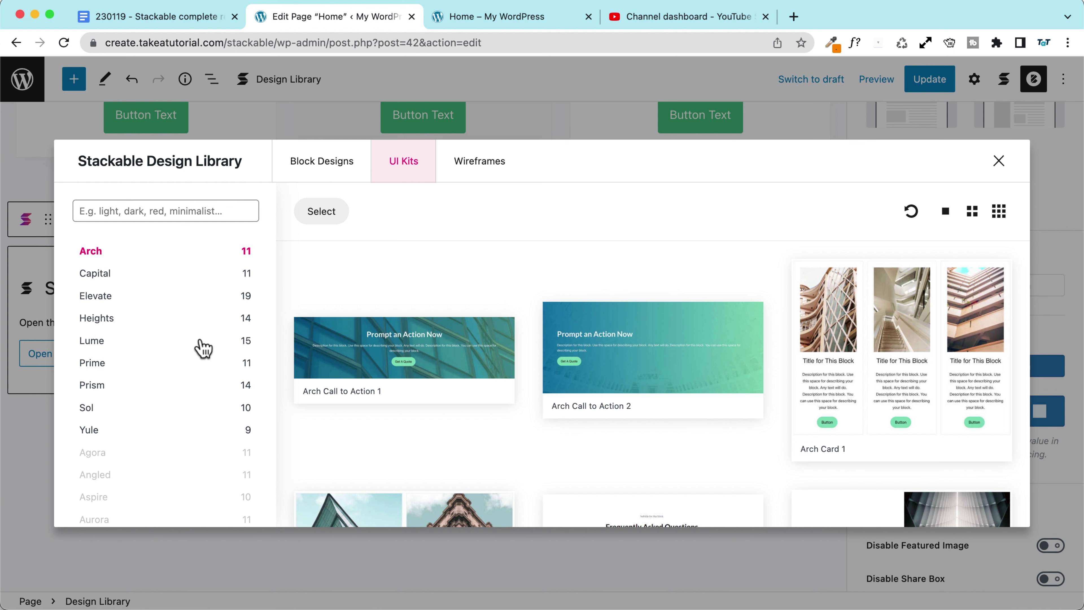
scroll(109, 405, "down", 4)
left_click(104, 353)
left_click(102, 419)
left_click(99, 373)
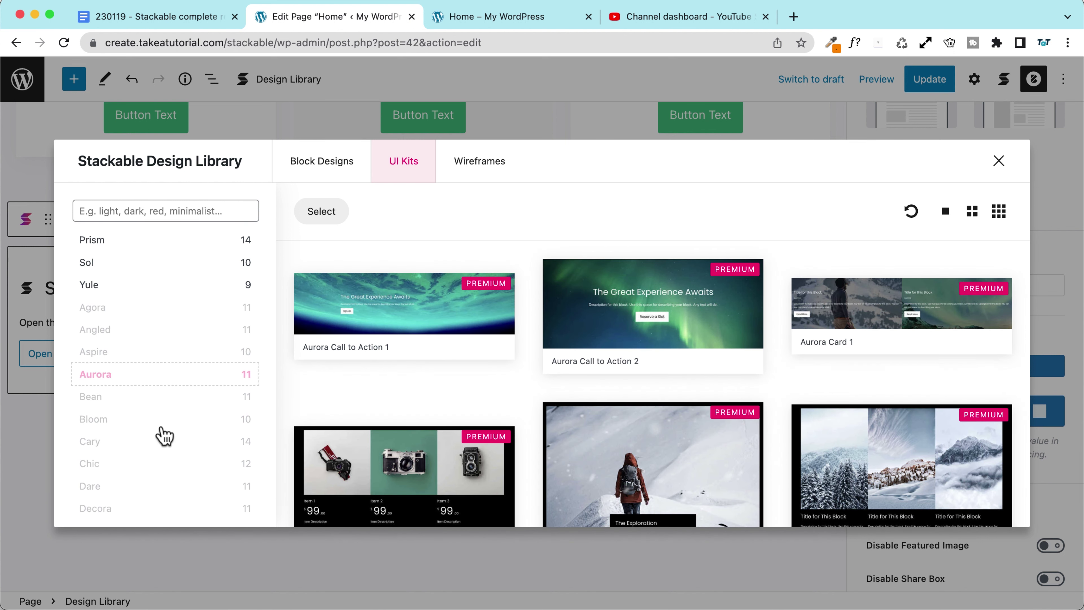
Compare the designs of the Arch, Capital and Elevate UI kits
scroll(133, 322, "up", 4)
left_click(107, 252)
left_click(113, 275)
left_click(126, 298)
left_click(124, 282)
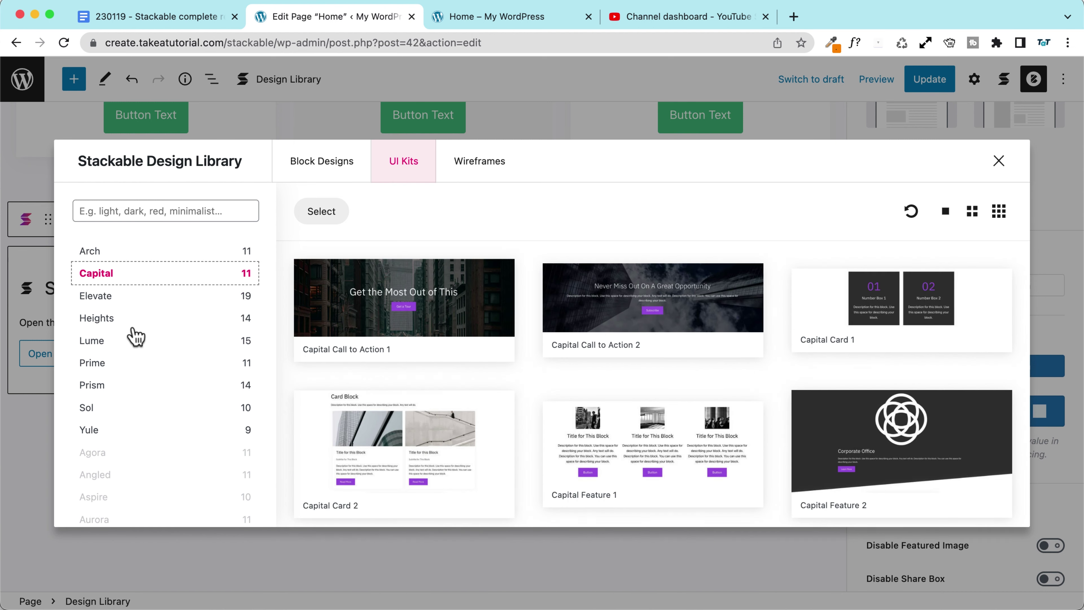
Examine the Lume UI kit's designs and the call to action designs in the Wireframes collection
left_click(124, 341)
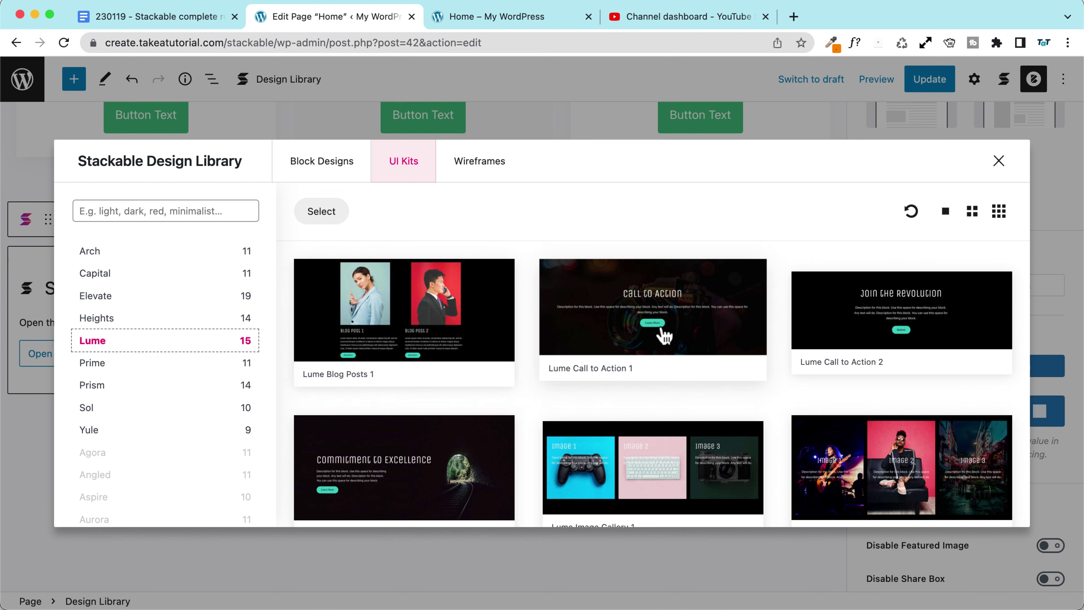
scroll(617, 315, "down", 3)
scroll(611, 316, "up", 3)
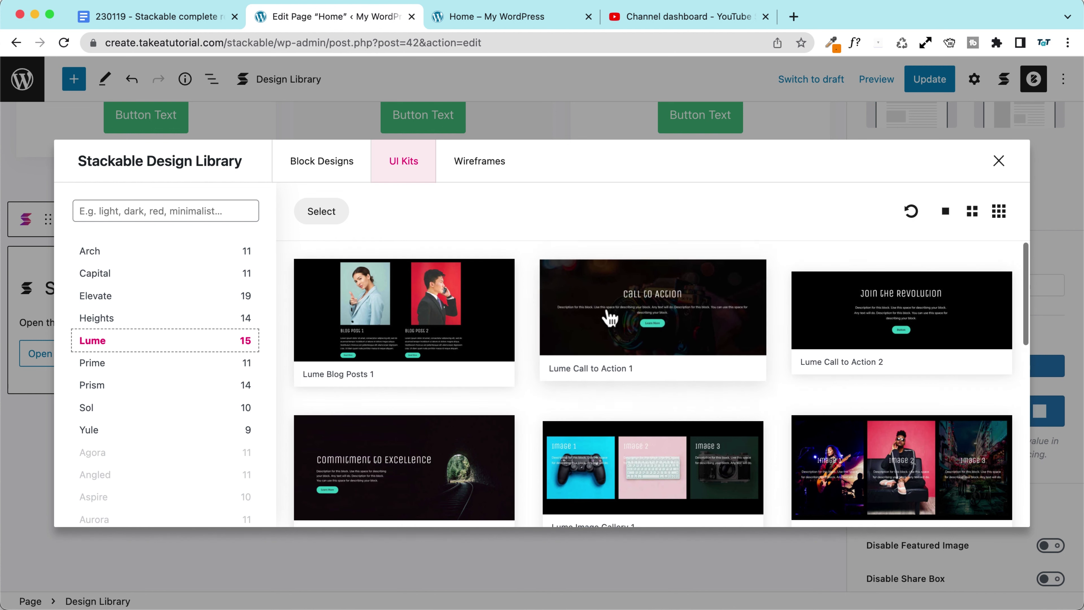
scroll(411, 334, "down", 6)
scroll(415, 334, "down", 2)
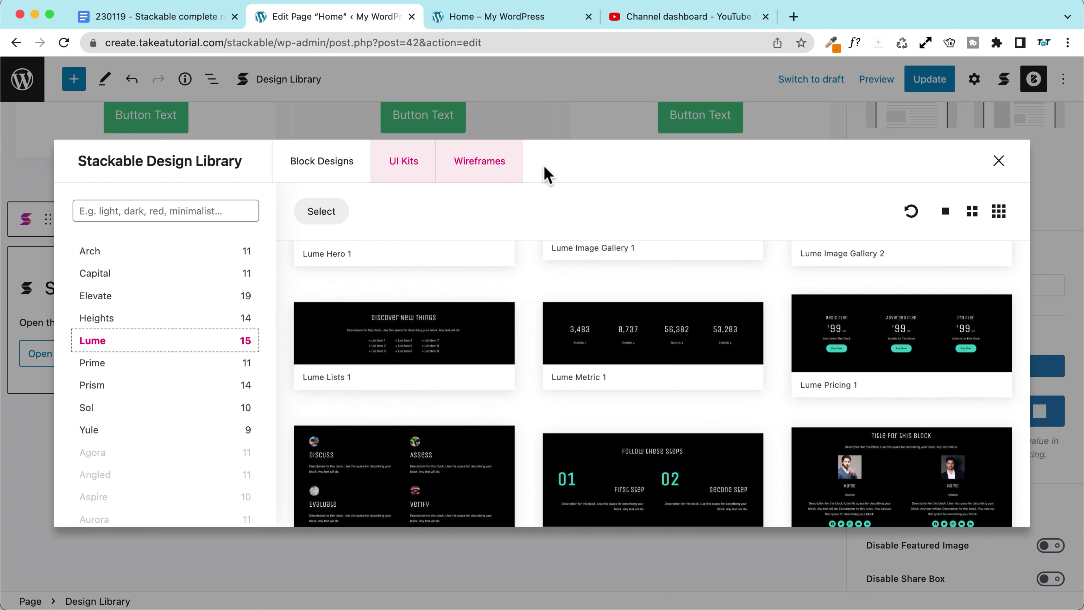
left_click(491, 175)
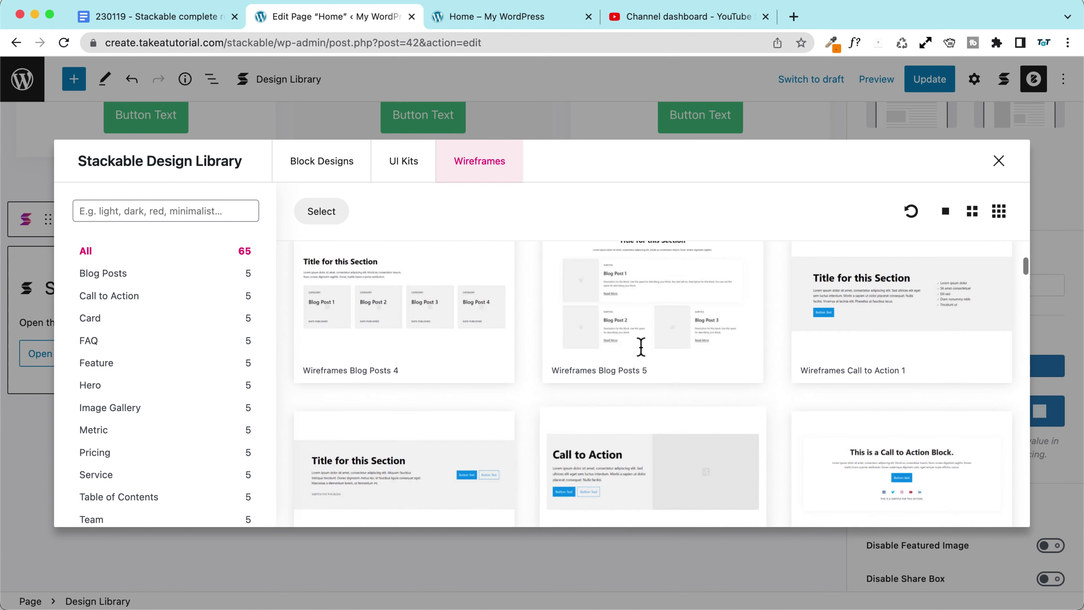
scroll(470, 431, "down", 3)
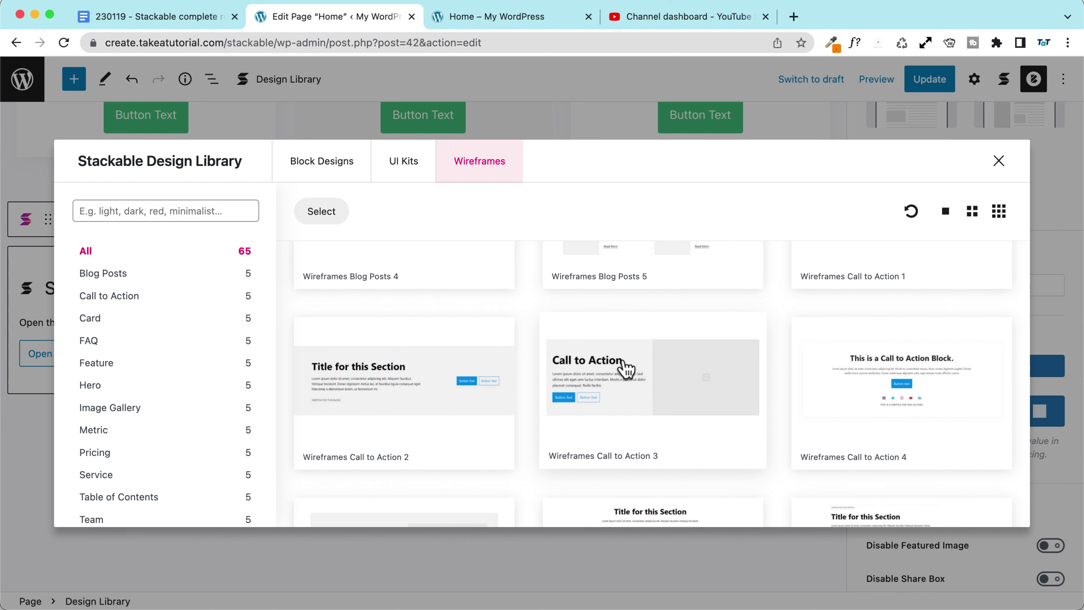
Close the Stackable Design Library and review the Home page's sections through to the three feature columns
left_click(999, 161)
scroll(419, 271, "up", 5)
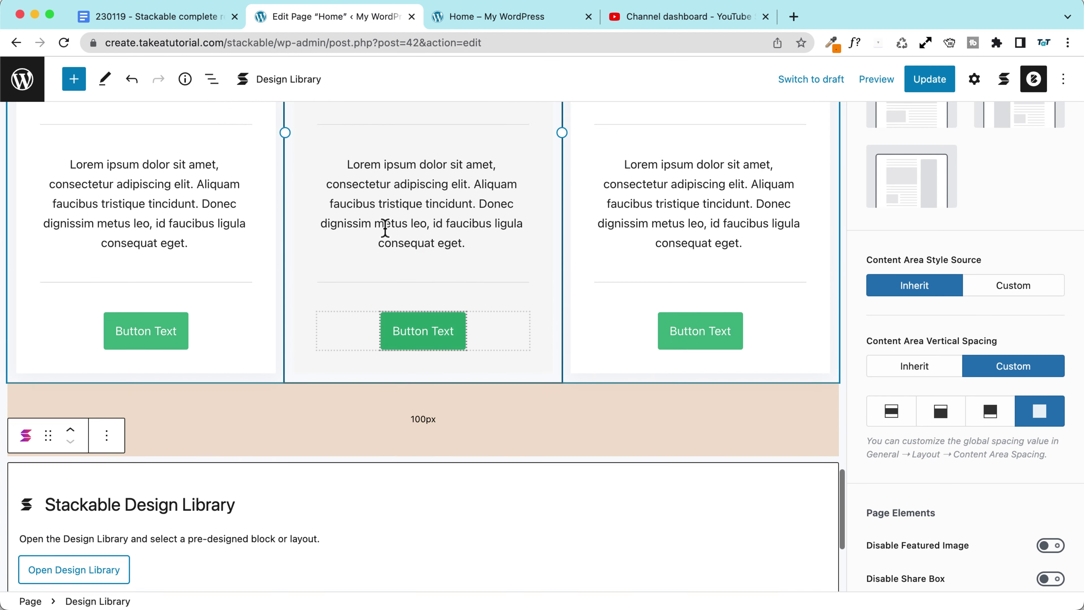
scroll(385, 228, "up", 6)
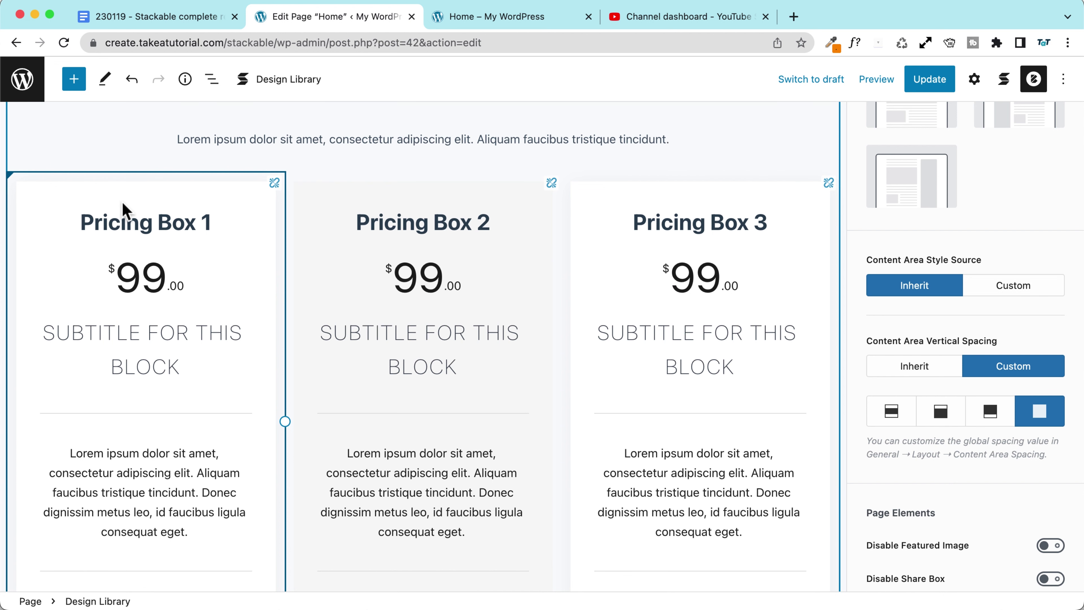
scroll(352, 320, "up", 3)
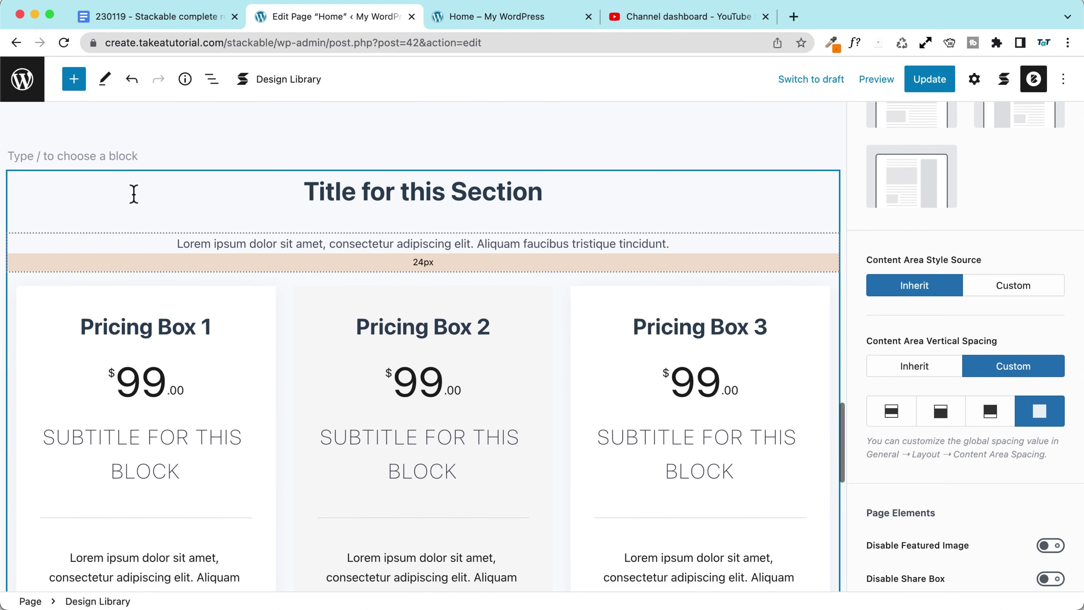
scroll(157, 257, "up", 10)
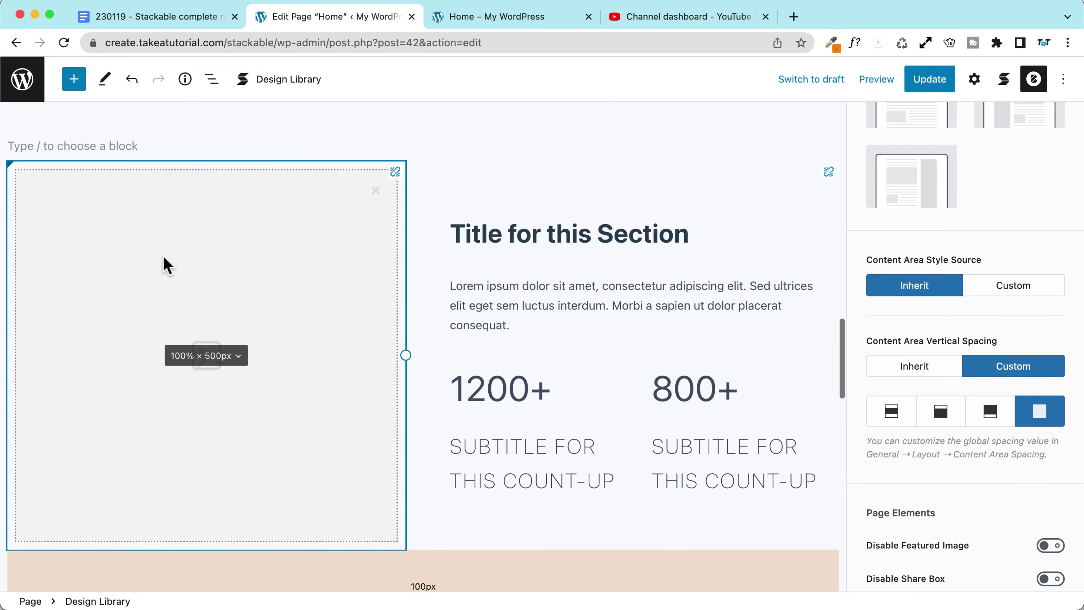
scroll(165, 258, "up", 1)
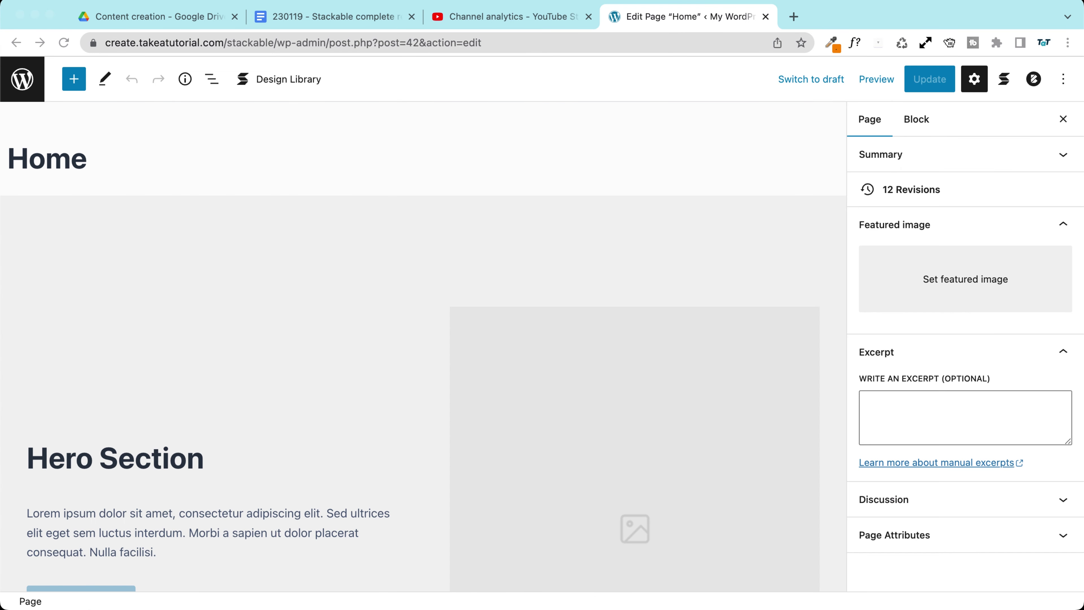
scroll(169, 226, "down", 10)
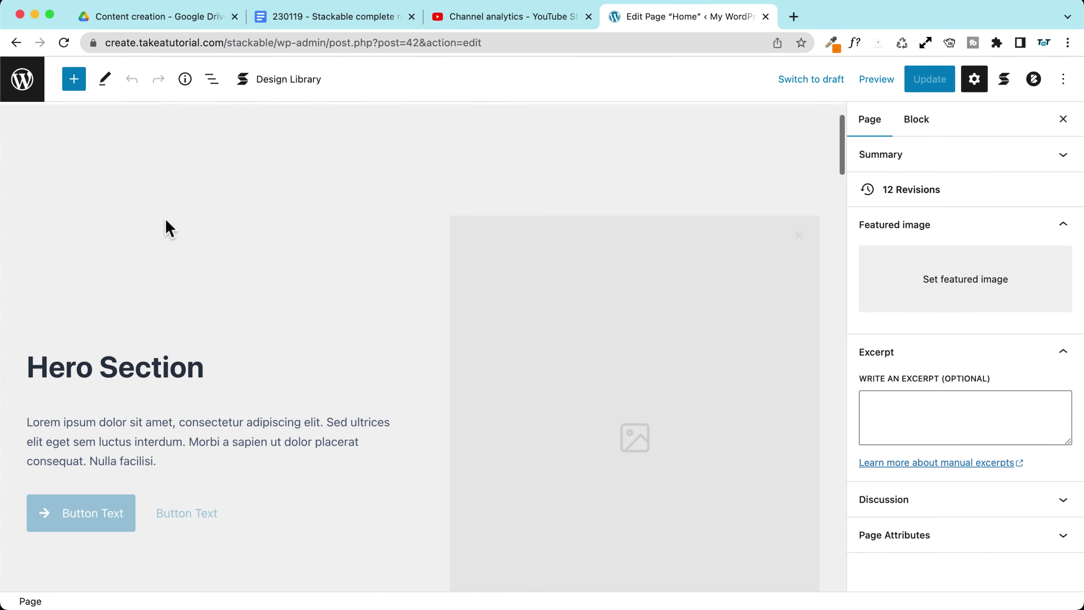
scroll(166, 219, "down", 8)
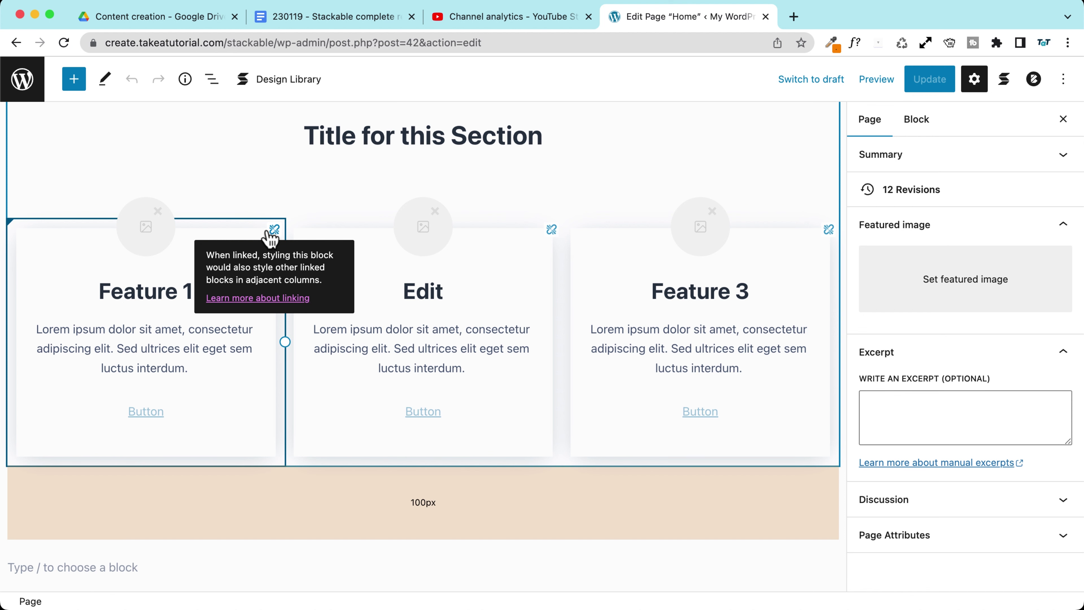
Open the Stackable plugin settings in a separate browser tab and check the Block Linking (Beta) option under Editor Settings
right_click(24, 75)
left_click(44, 86)
left_click(789, 17)
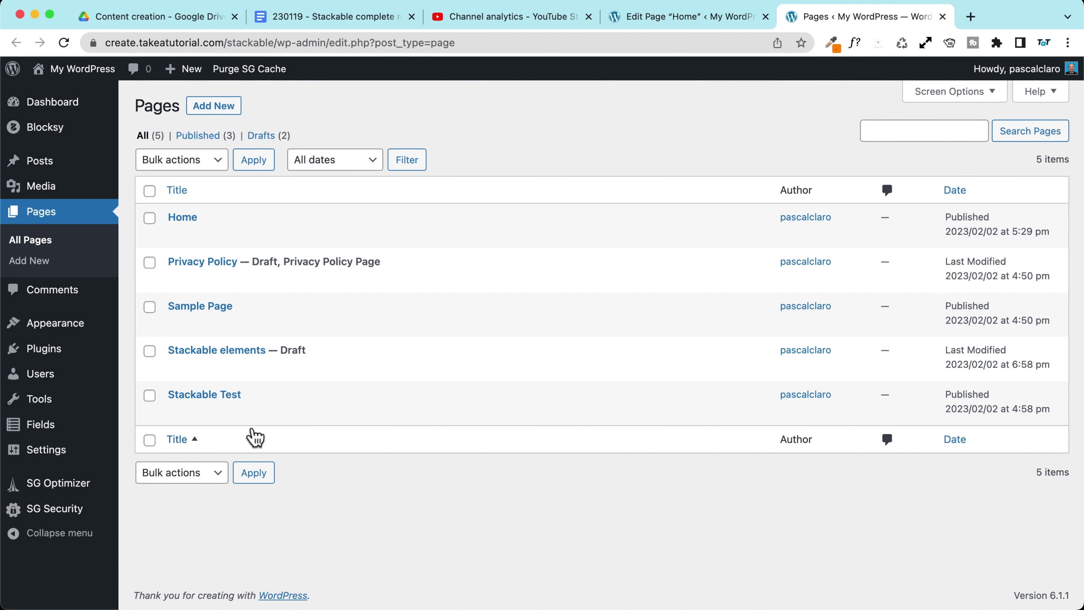
mouse_move(32, 450)
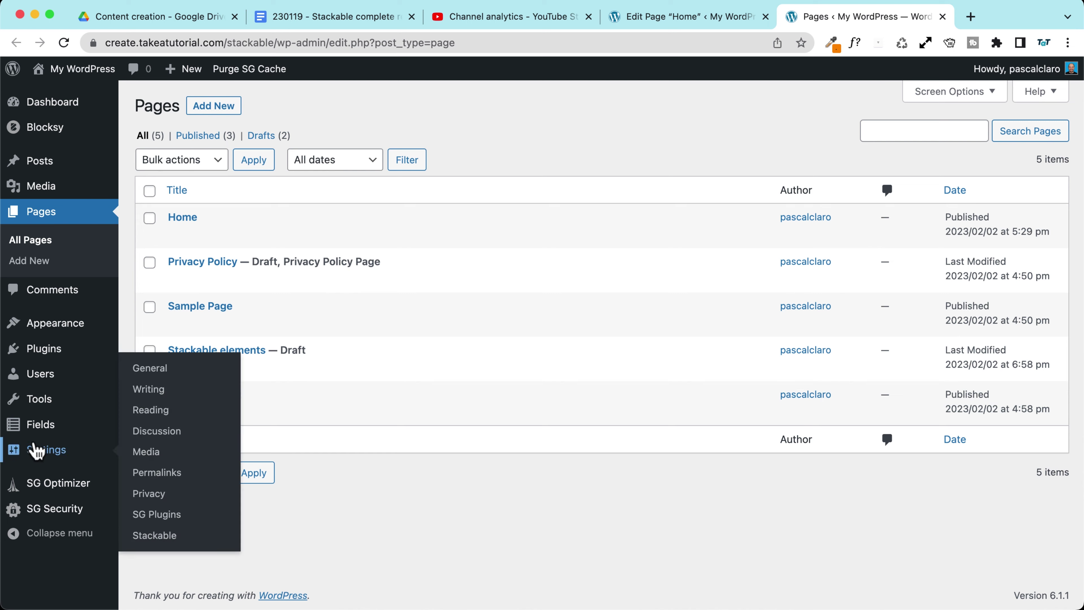
left_click(199, 542)
scroll(151, 425, "down", 8)
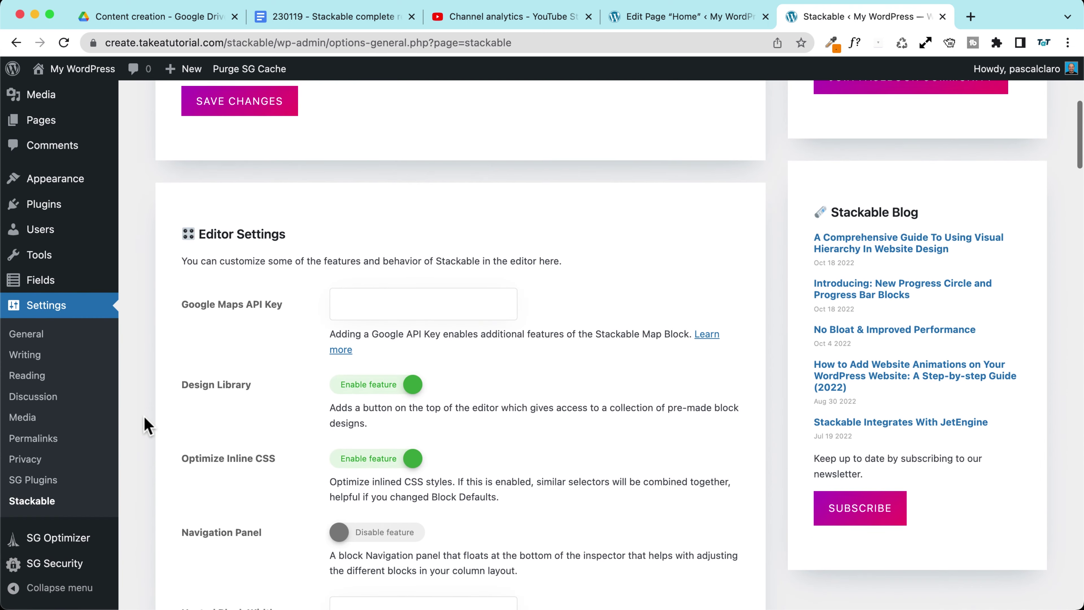
scroll(145, 425, "down", 10)
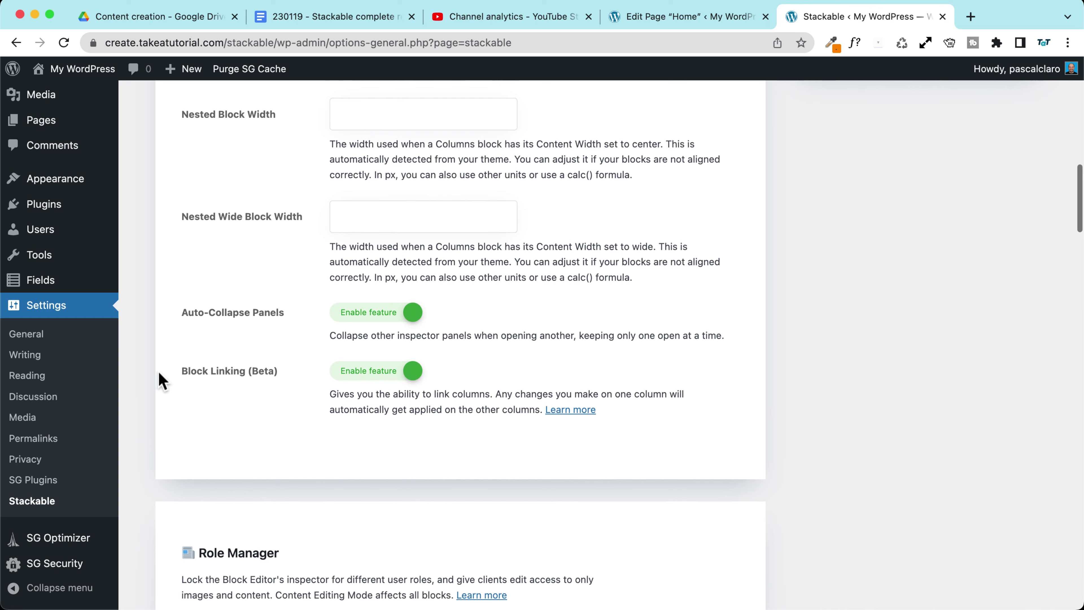
left_click(281, 378)
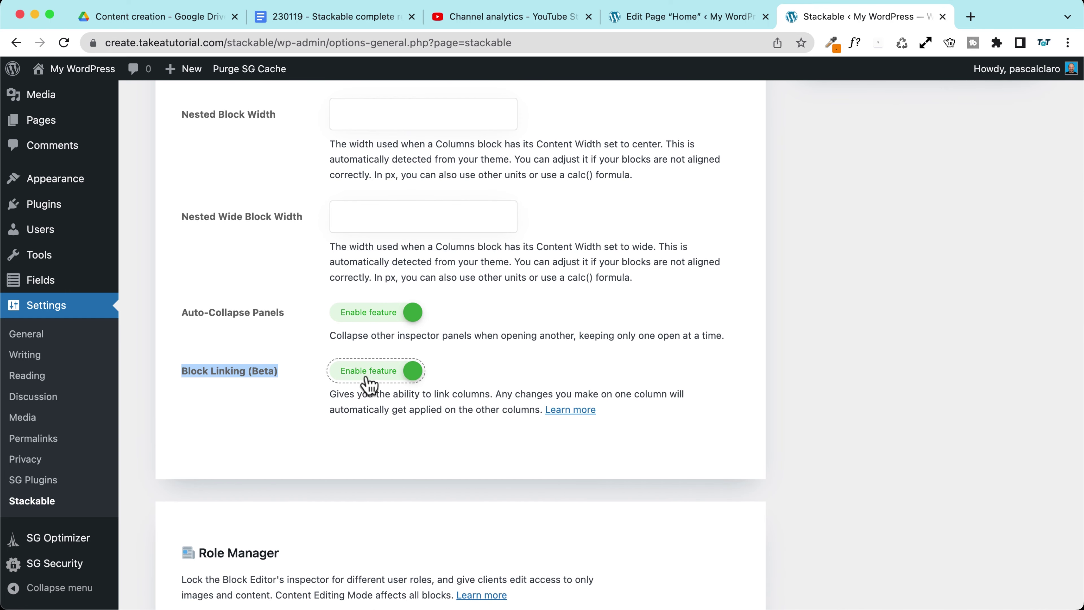
Return to the Home page editor and link the first and third columns of the feature grid
left_click(688, 18)
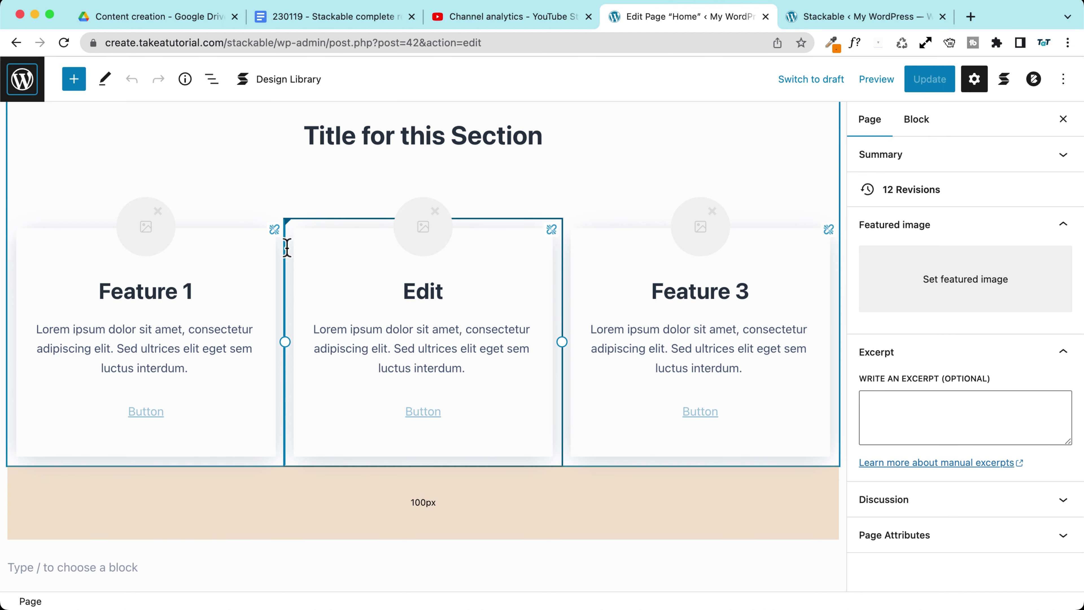
mouse_move(274, 237)
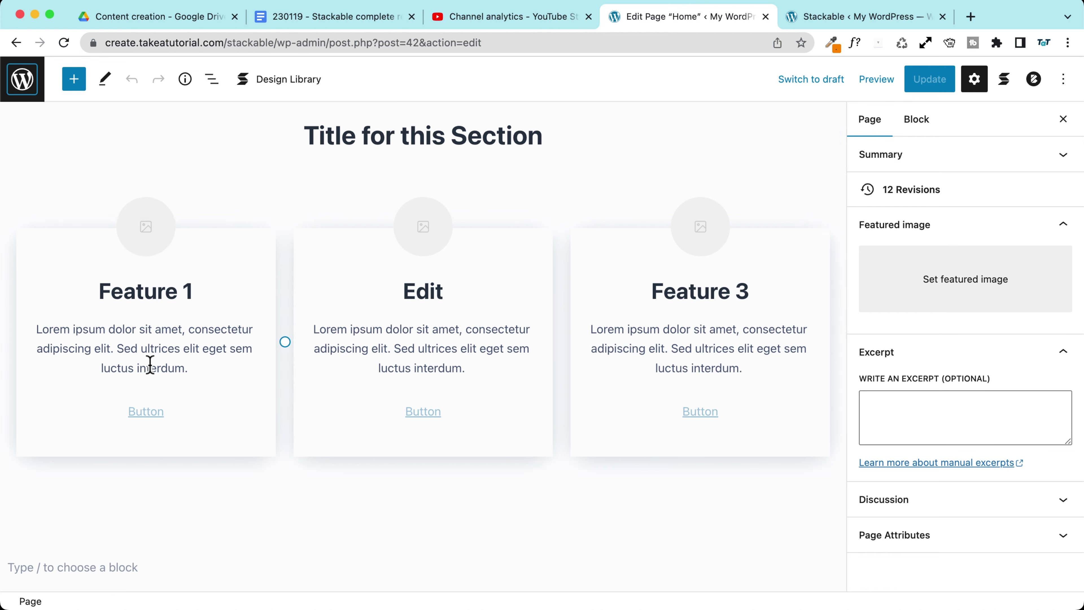
mouse_move(801, 252)
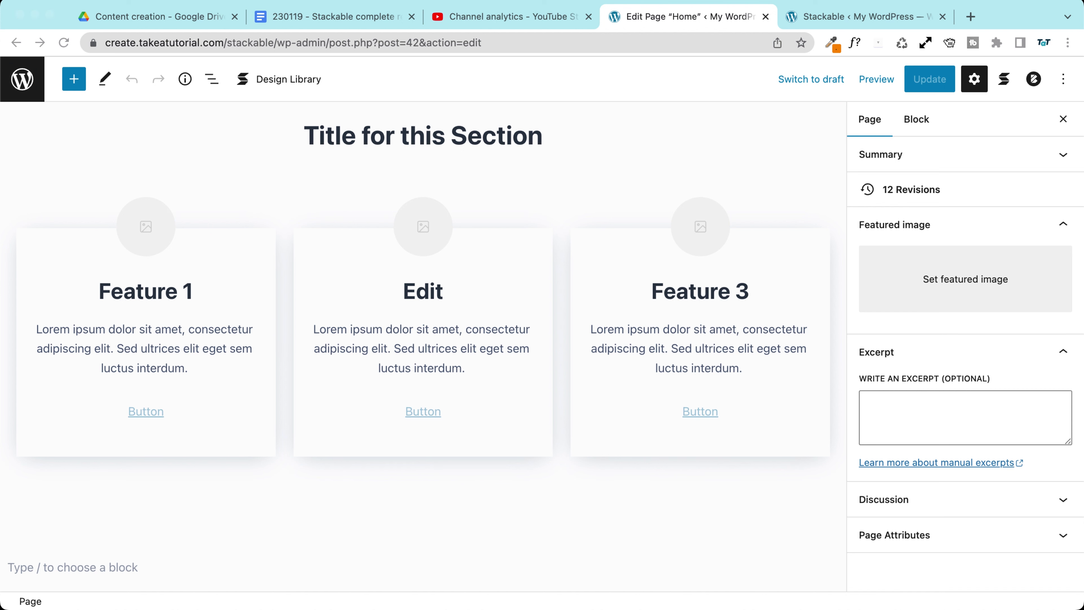
left_click(277, 237)
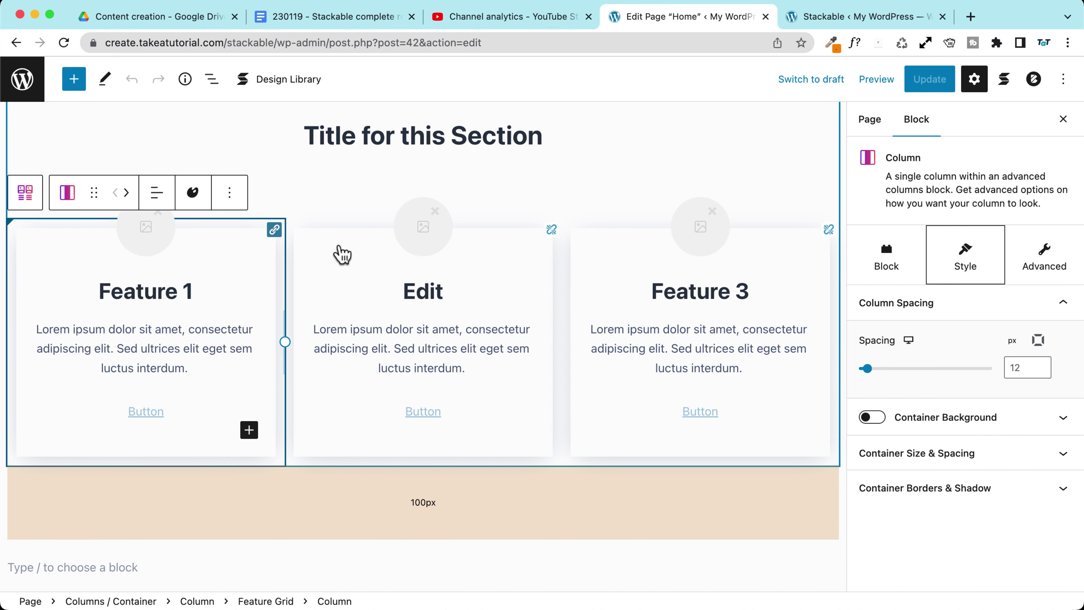
left_click(826, 233)
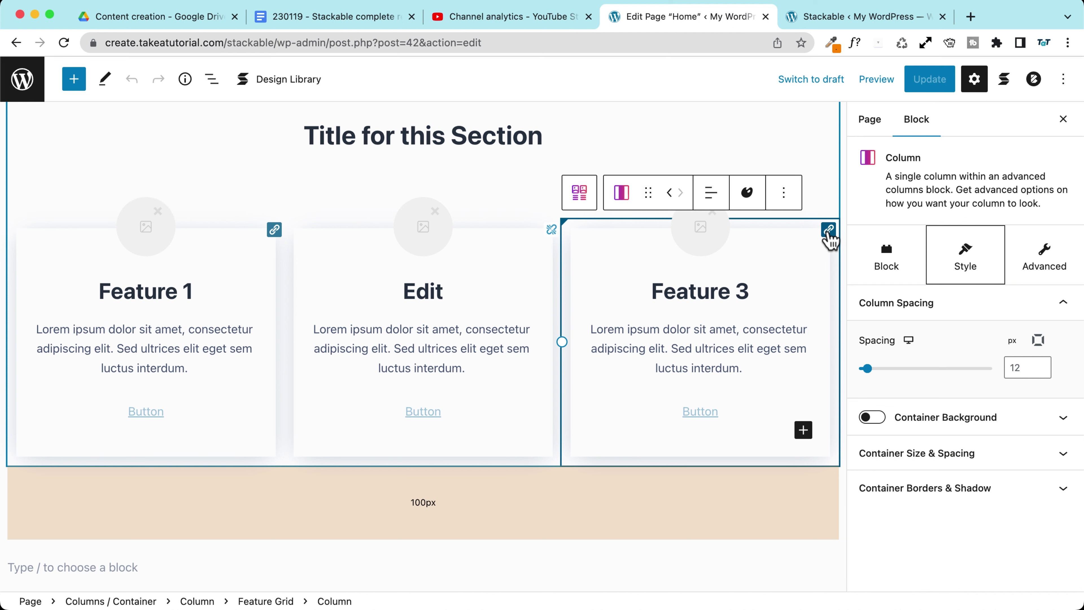
Select the first feature column's image block with the block list displayed, and assign it the portrait photo from the media library
left_click(203, 292)
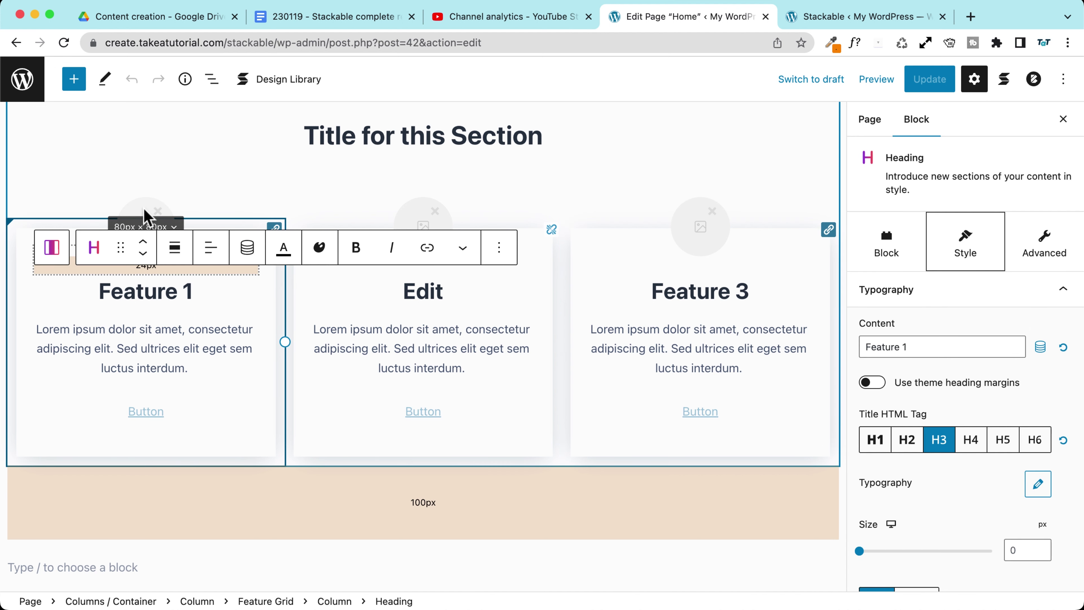
left_click(144, 218)
left_click(145, 244)
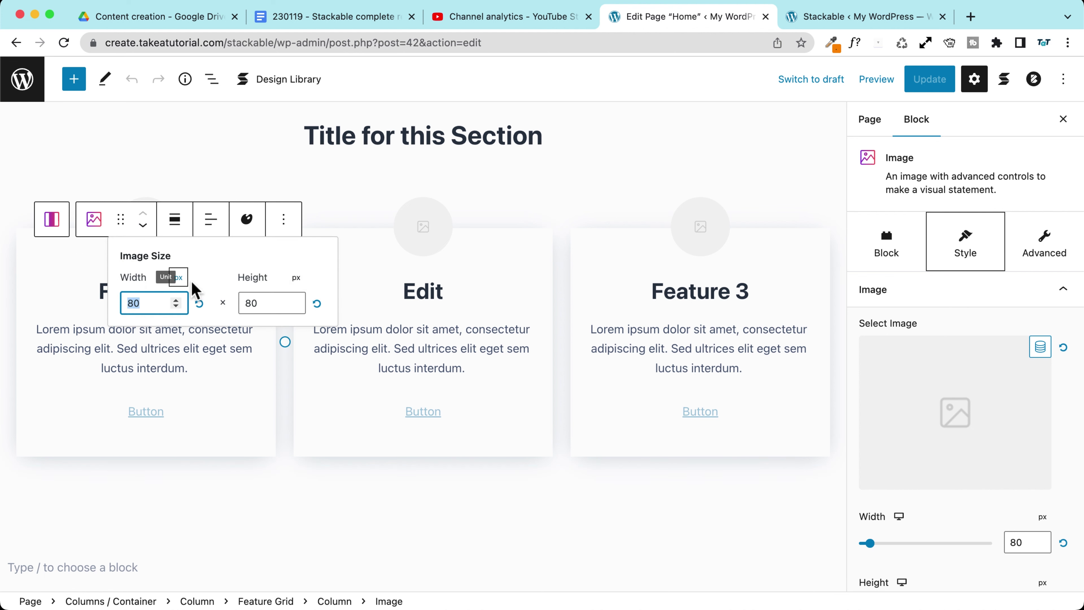
left_click(101, 257)
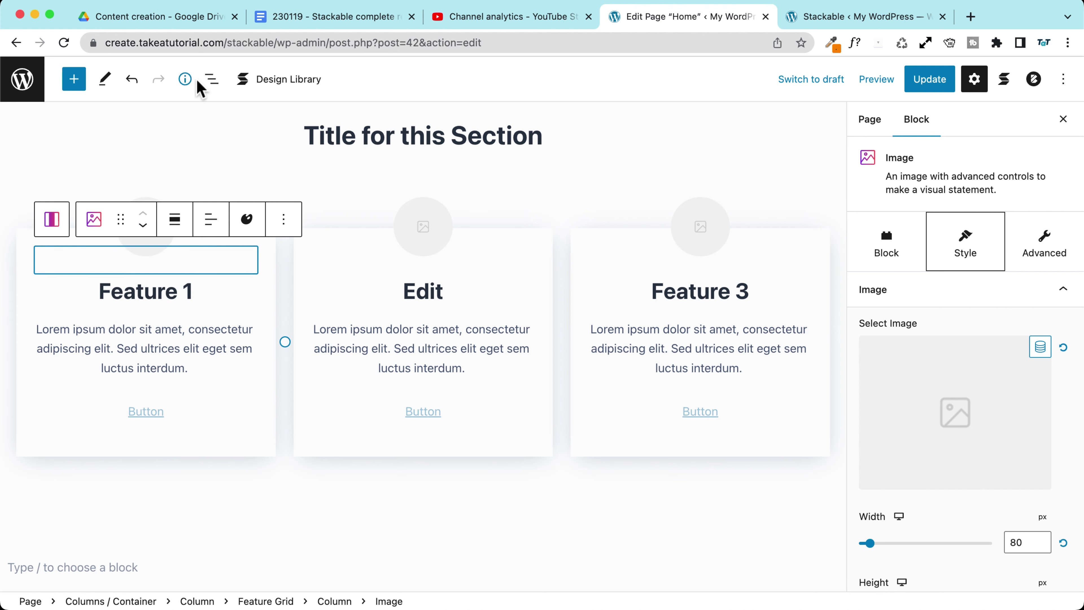
left_click(212, 79)
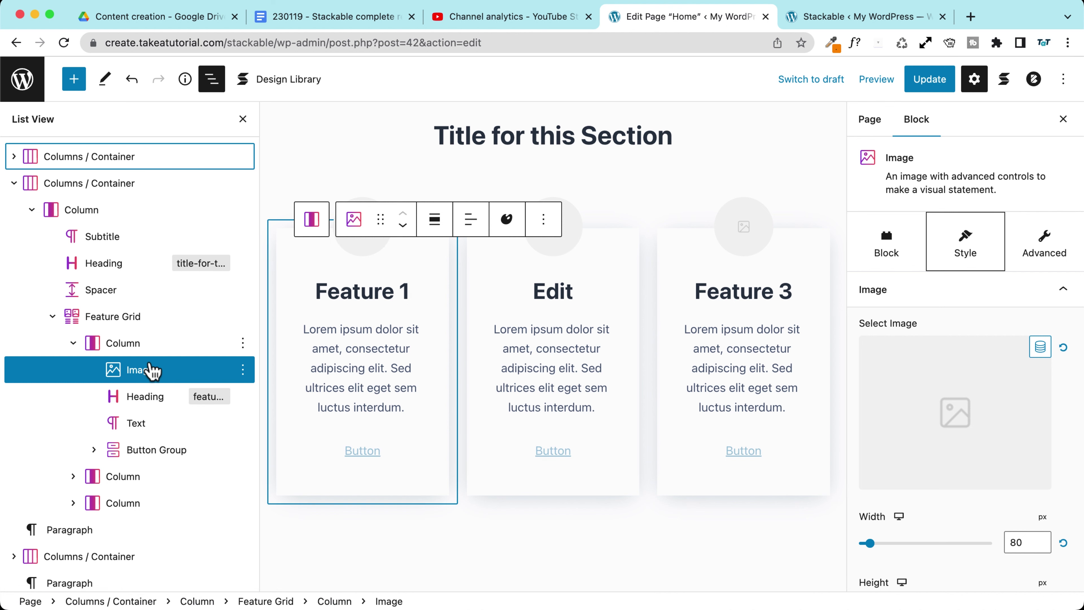
left_click(944, 387)
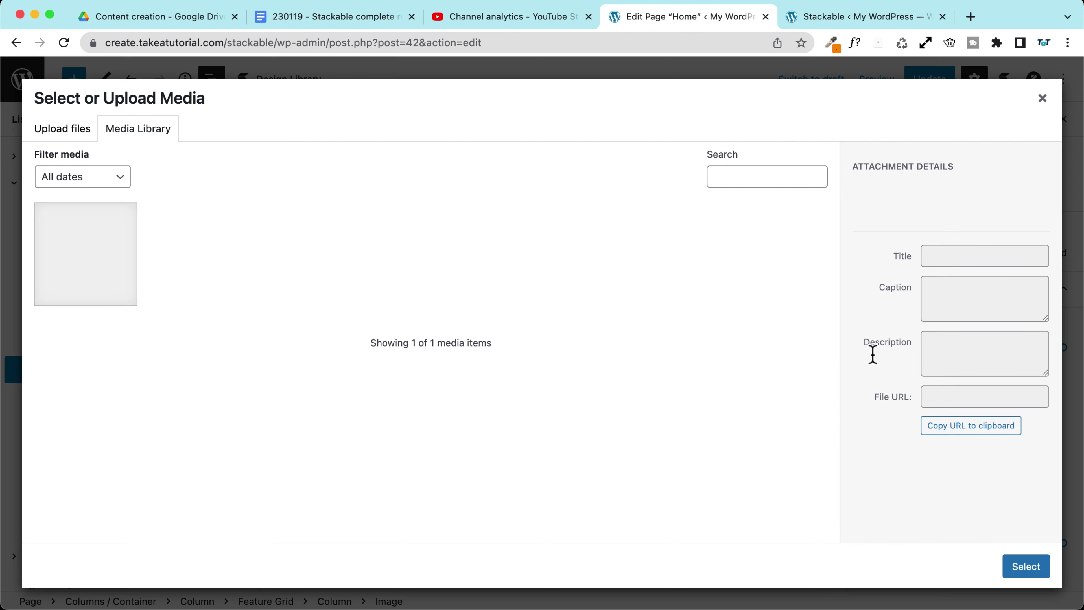
left_click(85, 254)
left_click(1025, 568)
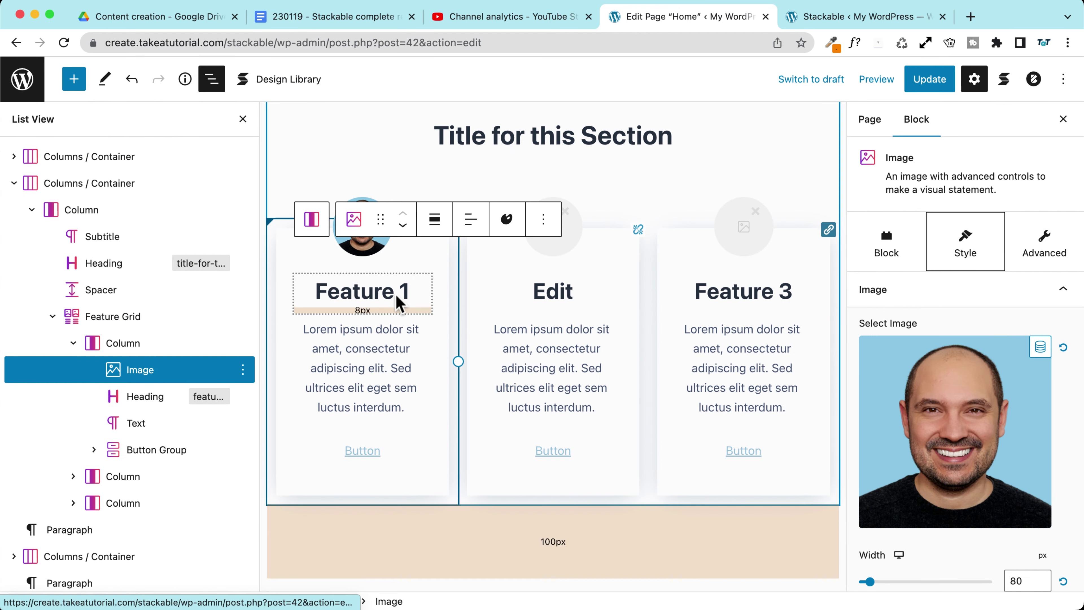
Replace the first feature column's heading text with "Style"
left_click(369, 294)
double_click(355, 294)
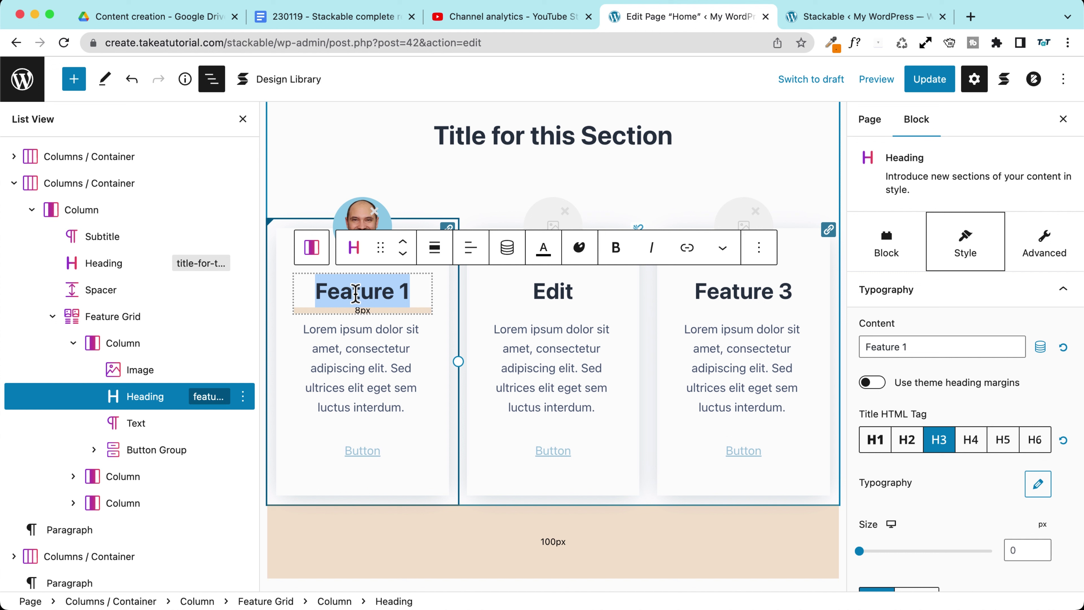
type("Style")
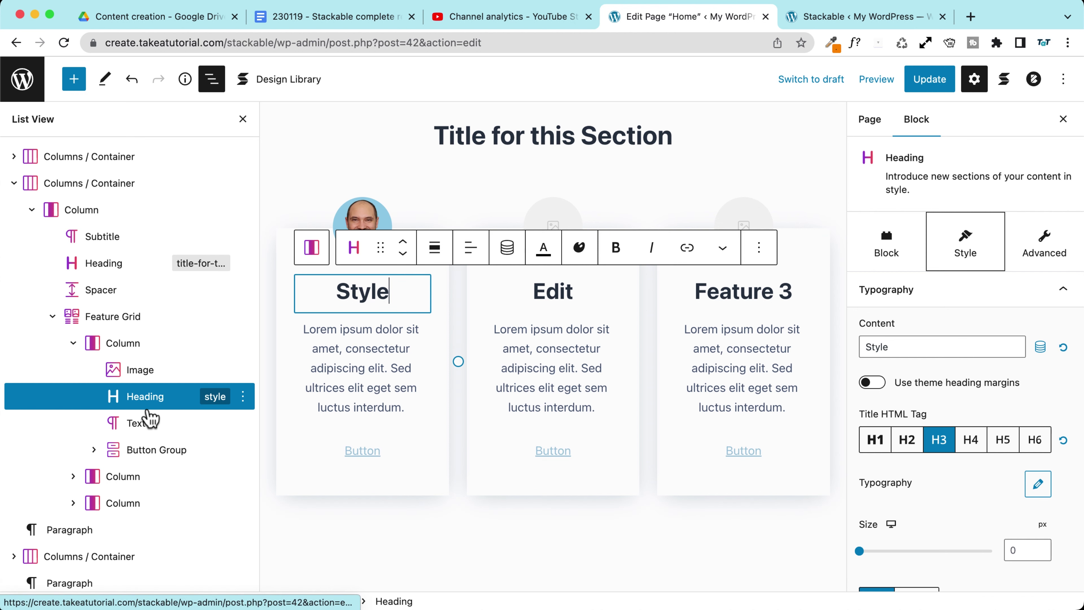
Change the image shape of the first feature column's photo to Blob 10
left_click(144, 377)
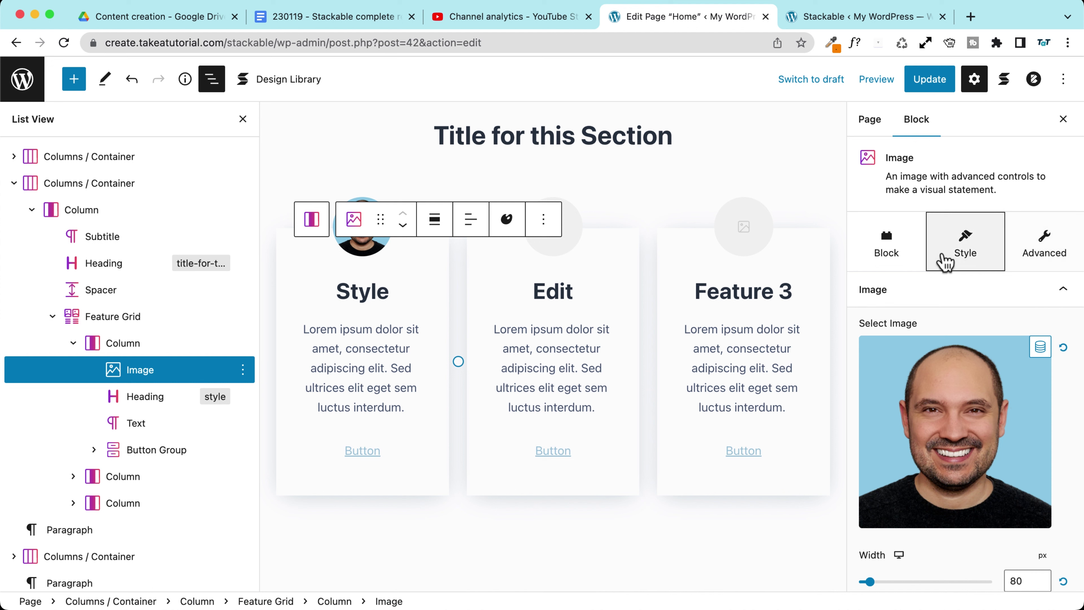
scroll(927, 332, "down", 10)
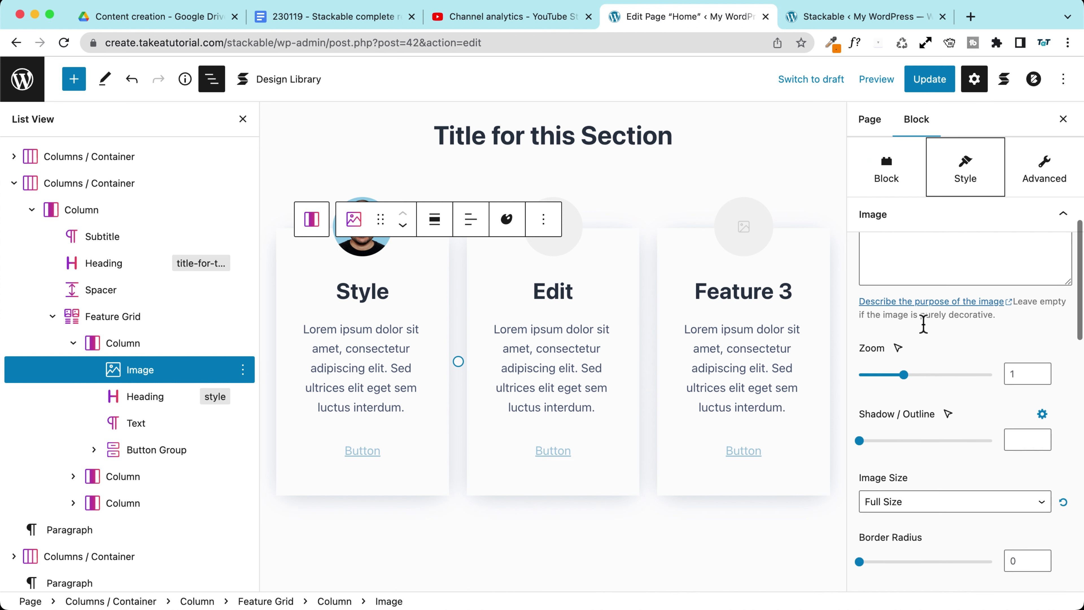
scroll(922, 326, "down", 6)
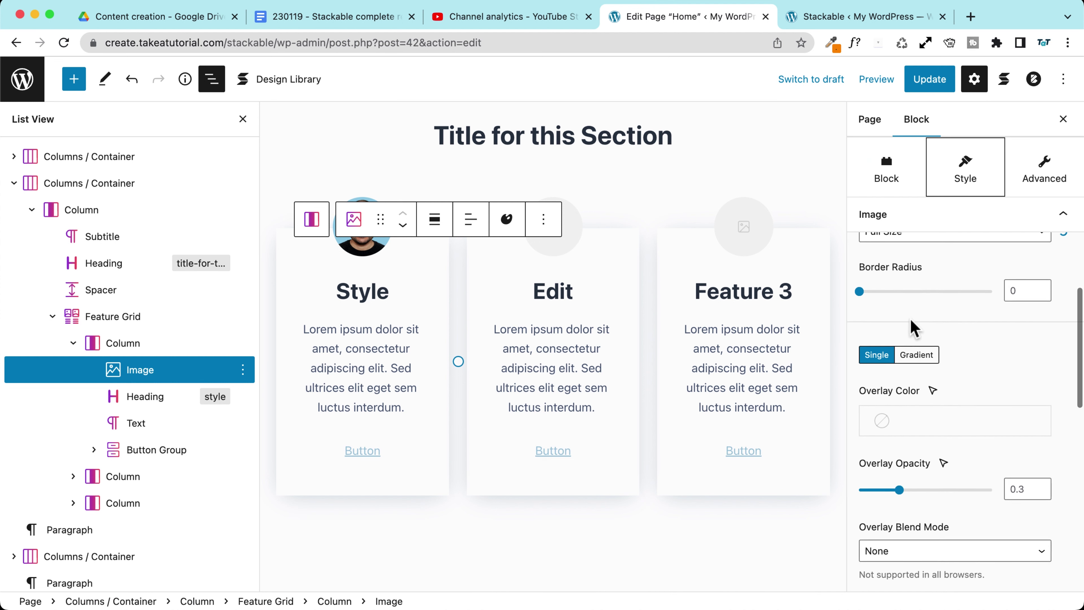
scroll(912, 328, "down", 6)
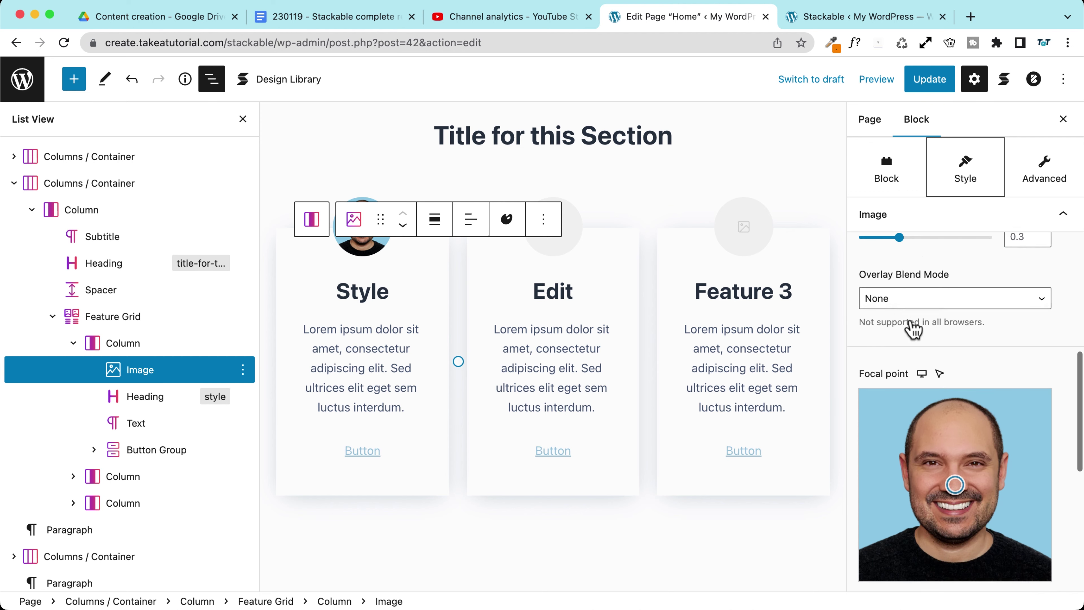
scroll(912, 328, "down", 10)
scroll(910, 393, "up", 4)
scroll(913, 400, "down", 2)
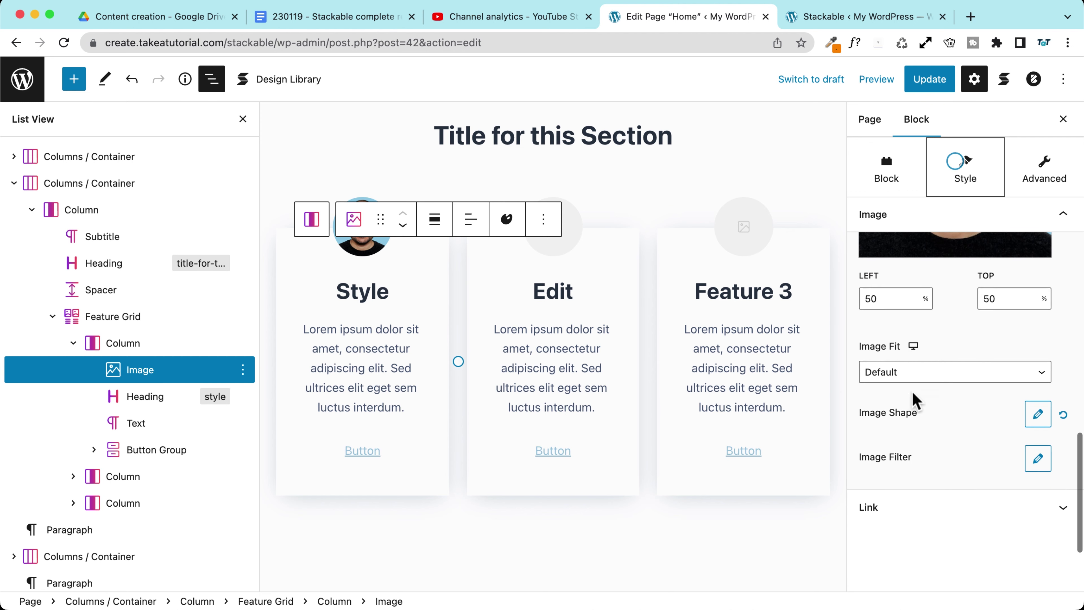
left_click(1037, 418)
left_click(890, 288)
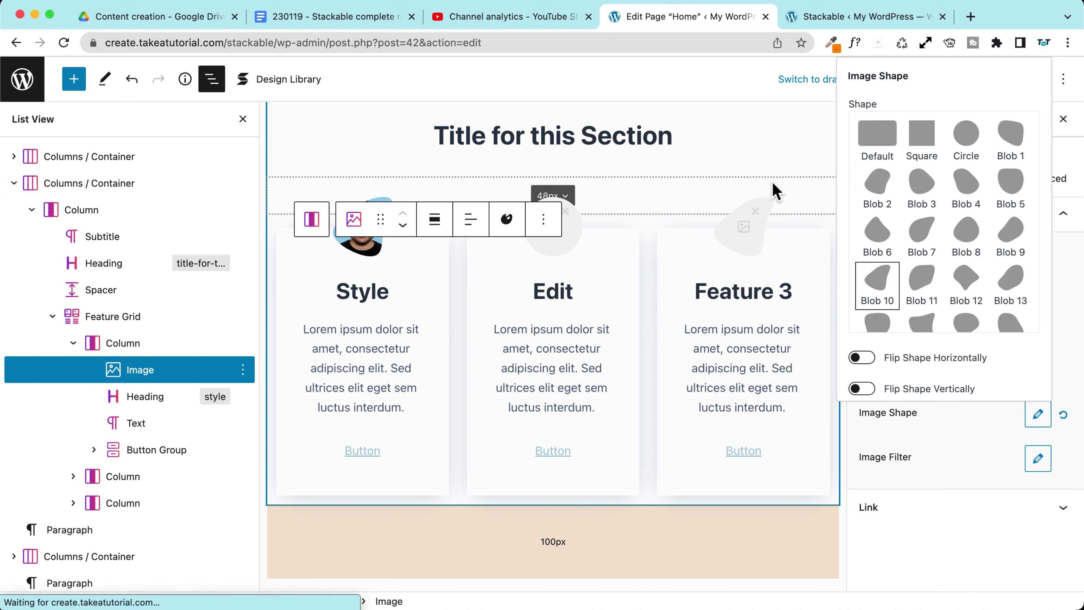
Try the H2 tag on the first feature column's heading, and return it to H3
left_click(145, 396)
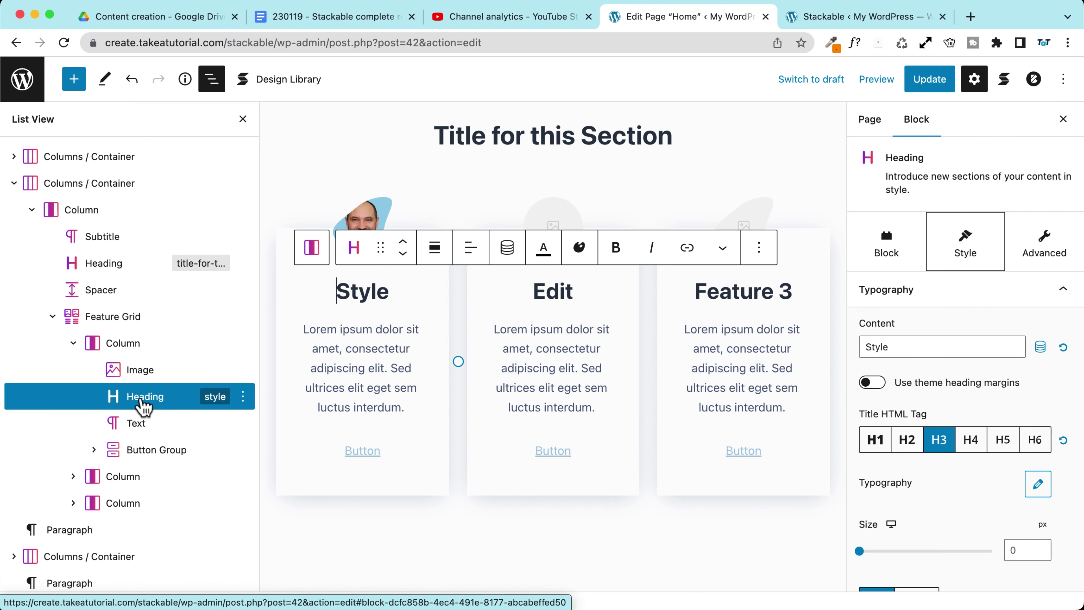
scroll(913, 375, "down", 2)
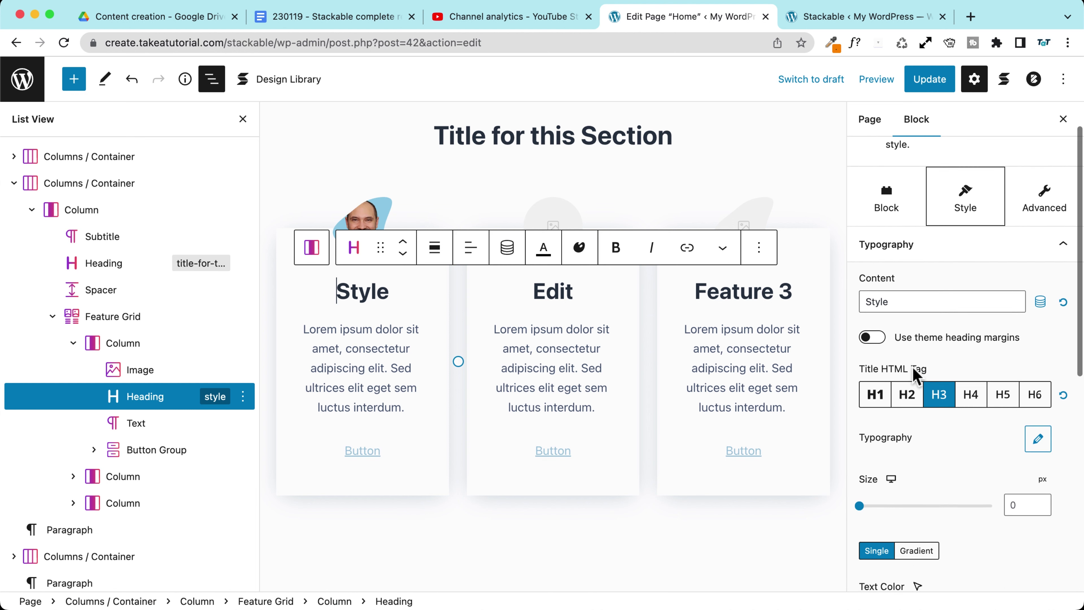
left_click(907, 395)
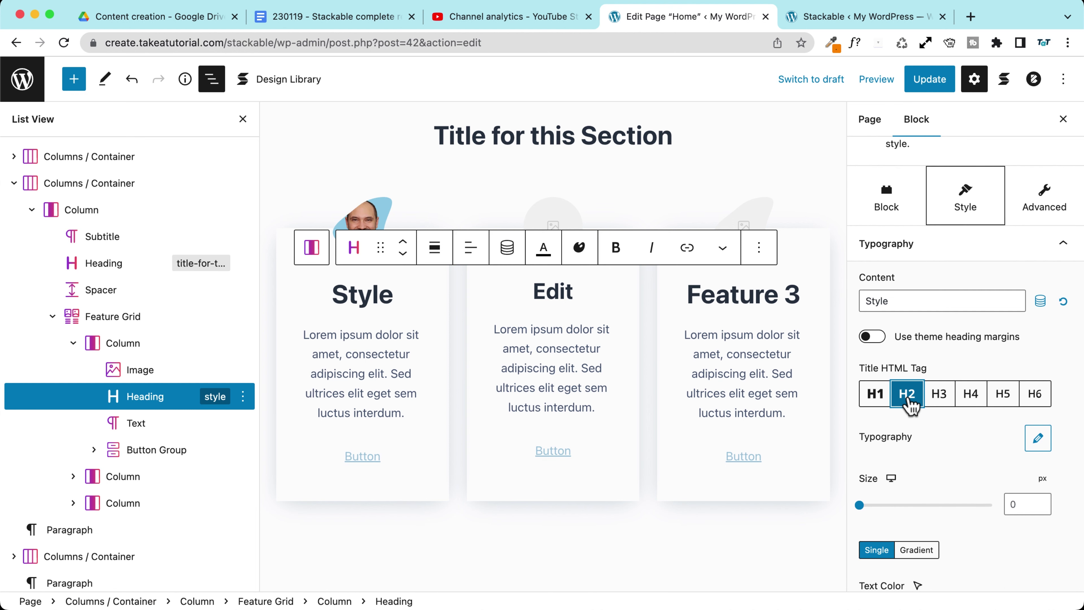
left_click(939, 398)
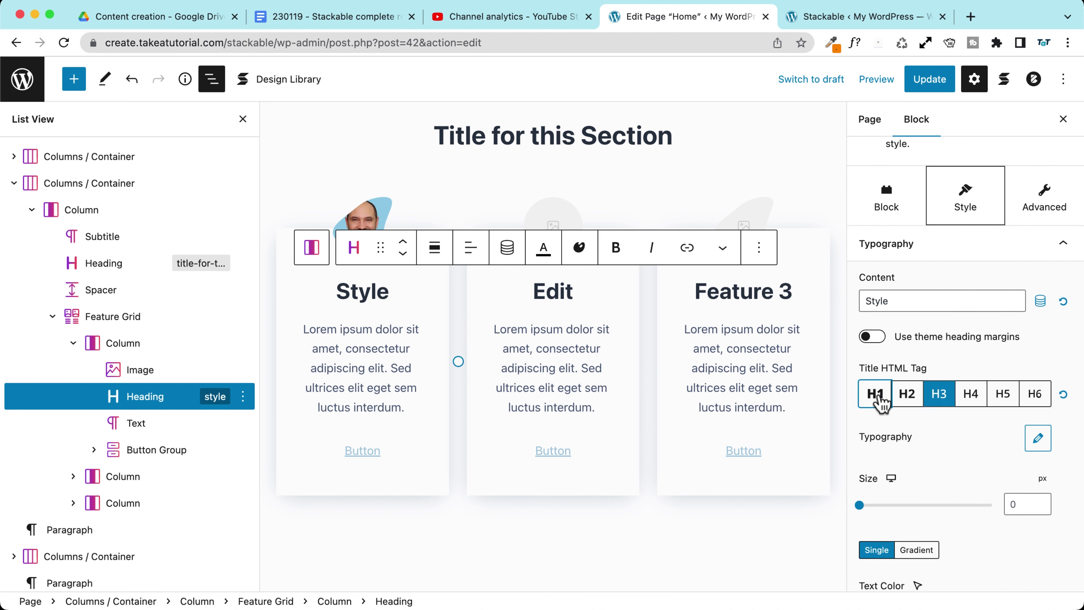
Set the HTML tag of the first feature column's "Style" heading to H4
left_click(970, 395)
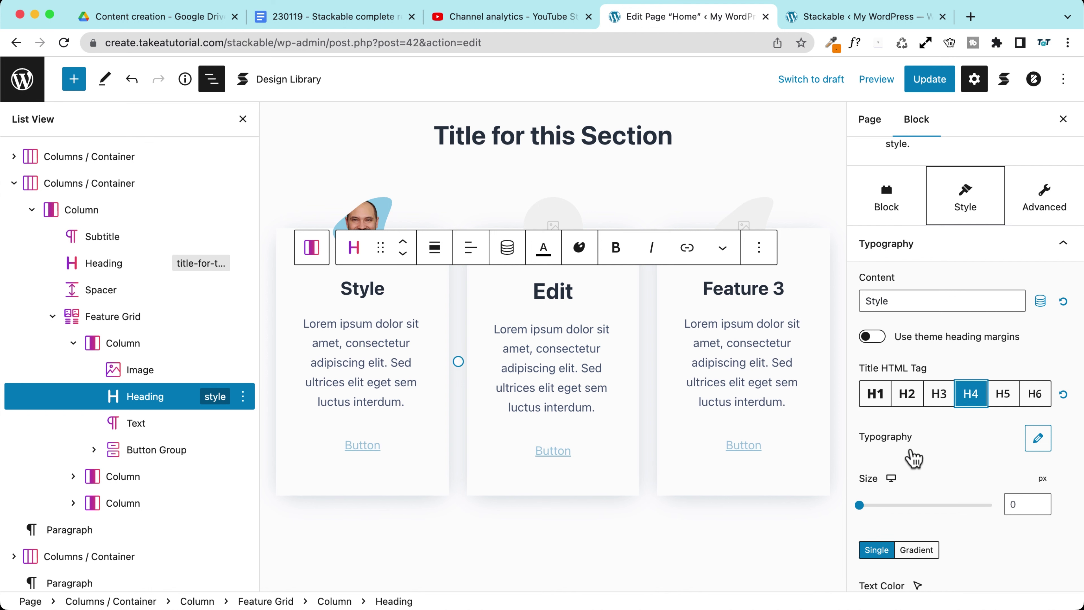
scroll(909, 455, "down", 3)
left_click(1033, 432)
scroll(968, 443, "down", 3)
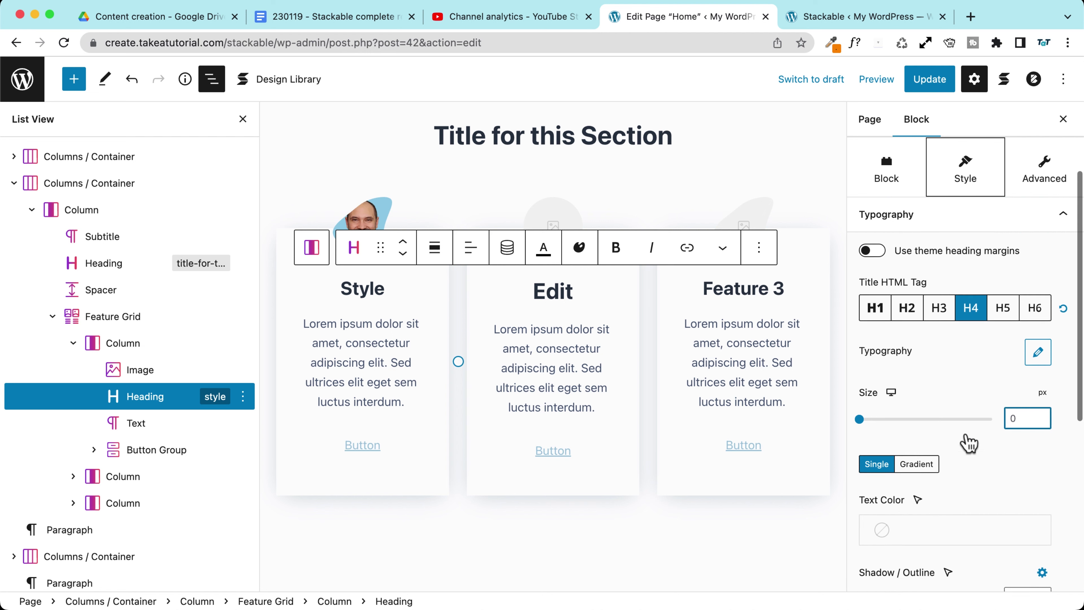
Give the "Style" heading gradient text with Palette Color 2 as the first color and Palette Color 1 as the second
left_click(913, 392)
scroll(917, 399, "down", 2)
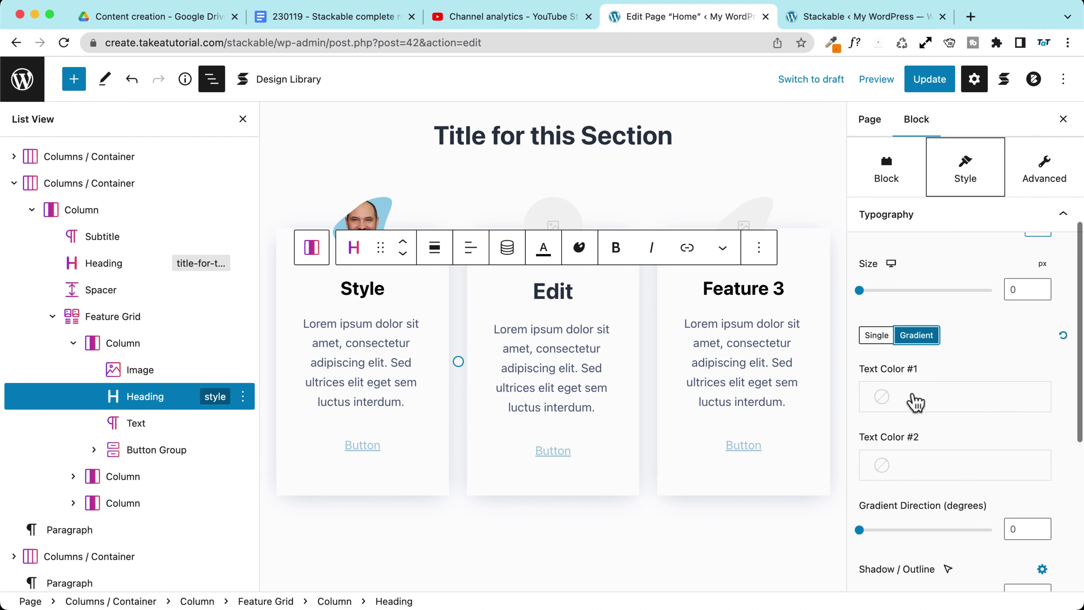
left_click(922, 399)
left_click(691, 462)
left_click(913, 470)
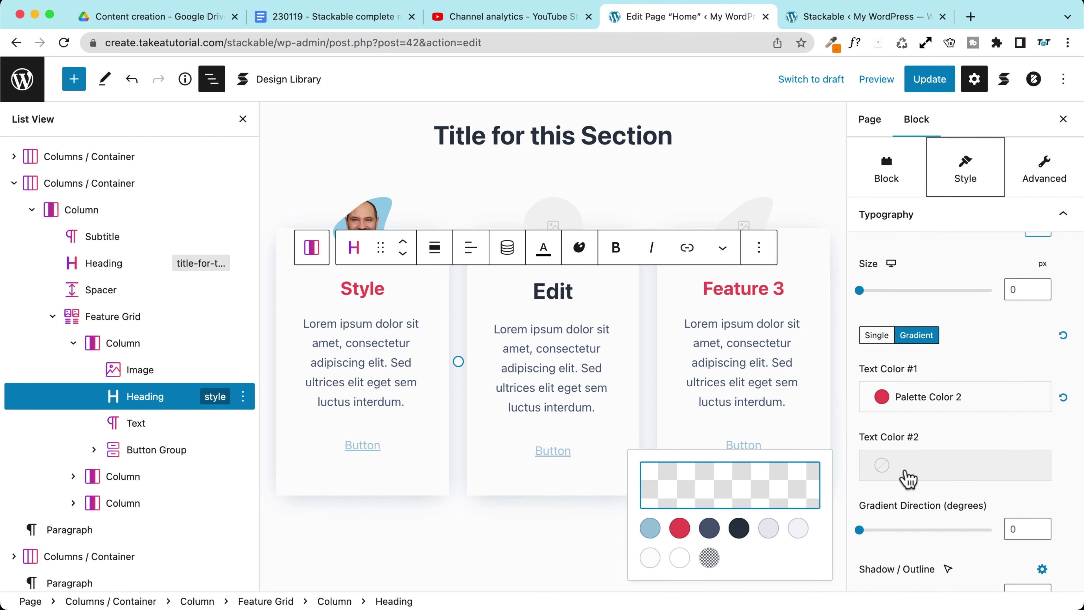
left_click(650, 530)
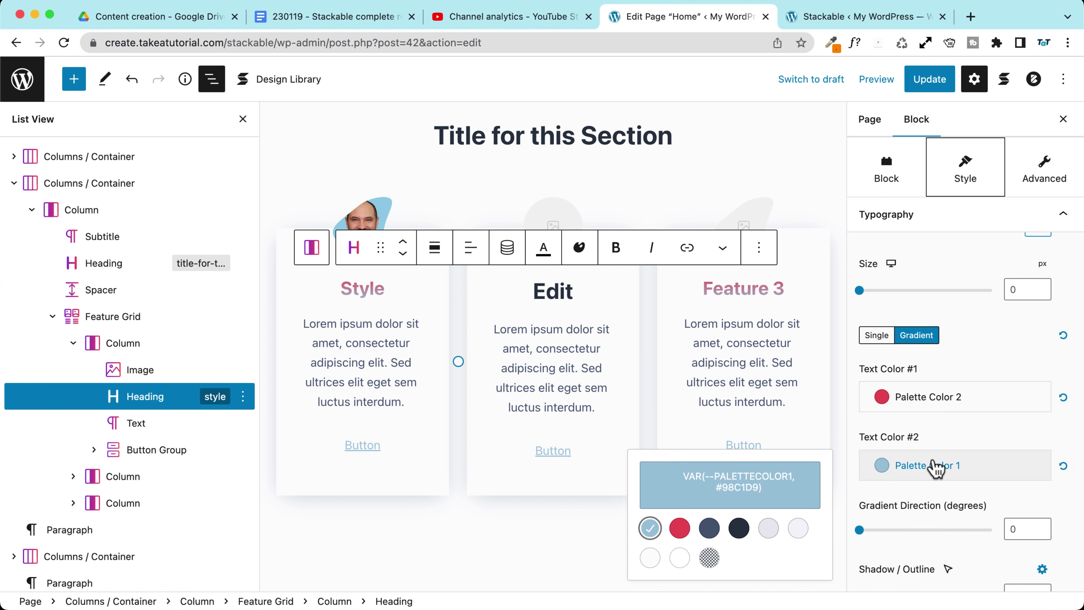
Set the heading's gradient direction to 120 degrees and change its second text color to Palette Color 4
scroll(932, 467, "down", 2)
left_click_drag(861, 473, 903, 473)
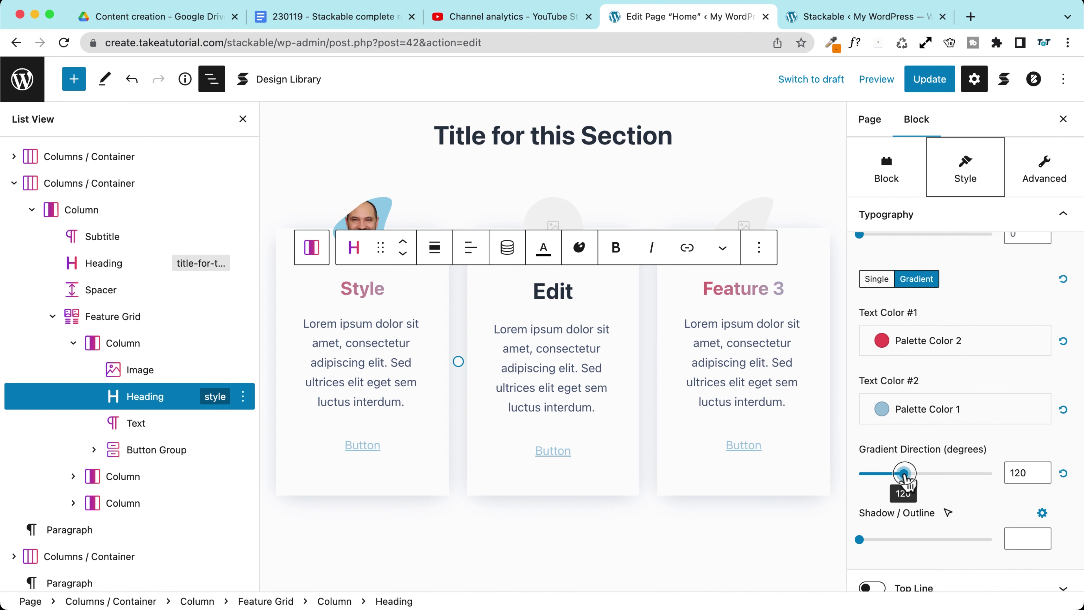
left_click(739, 472)
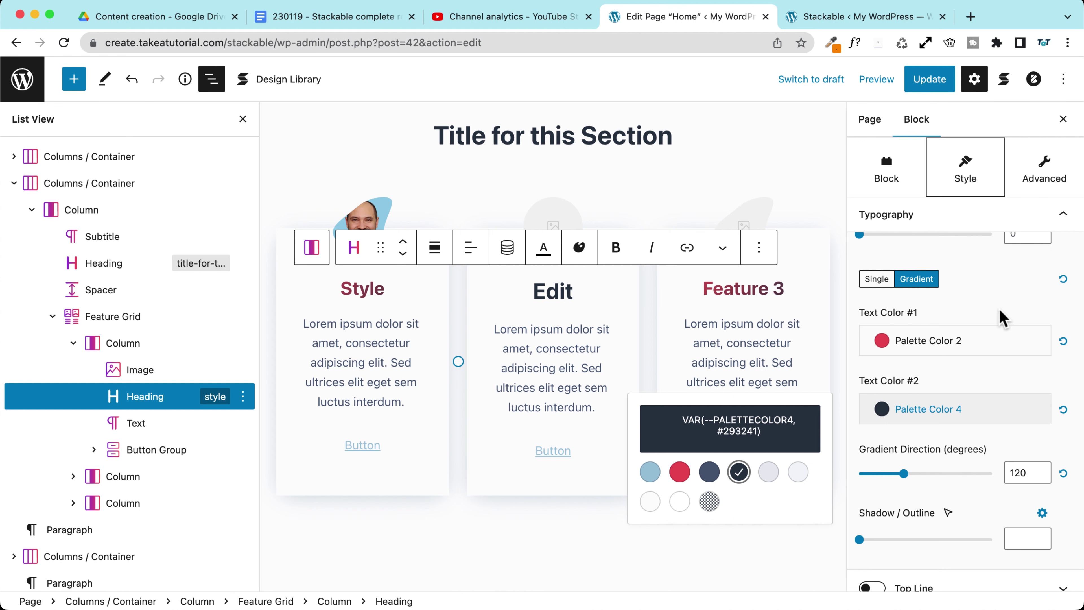
Try the Default style on the first feature column's button, and set its style to Ghost
left_click(403, 459)
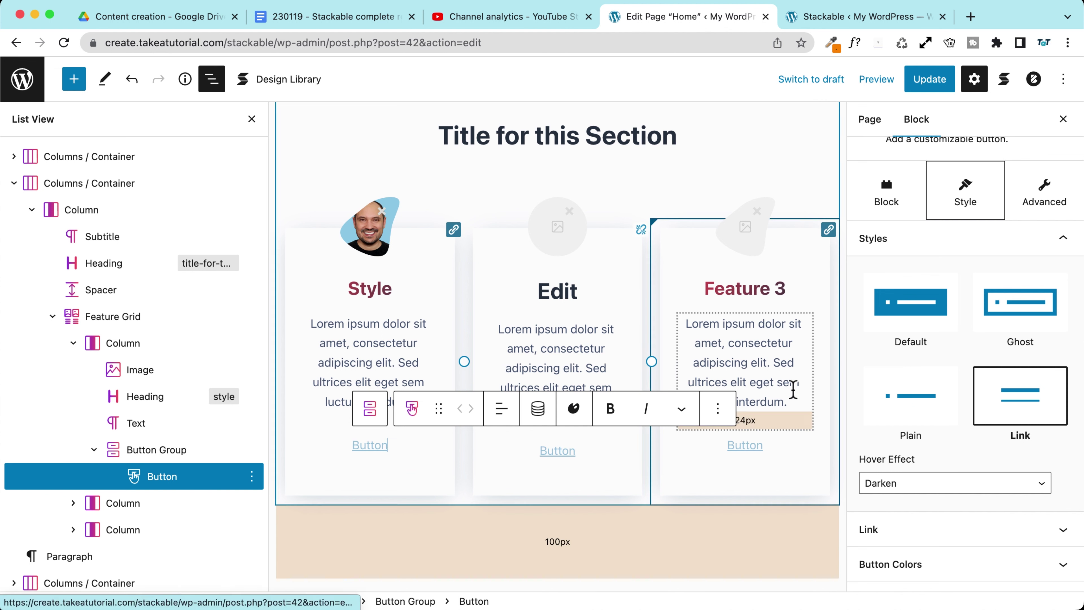
left_click(929, 321)
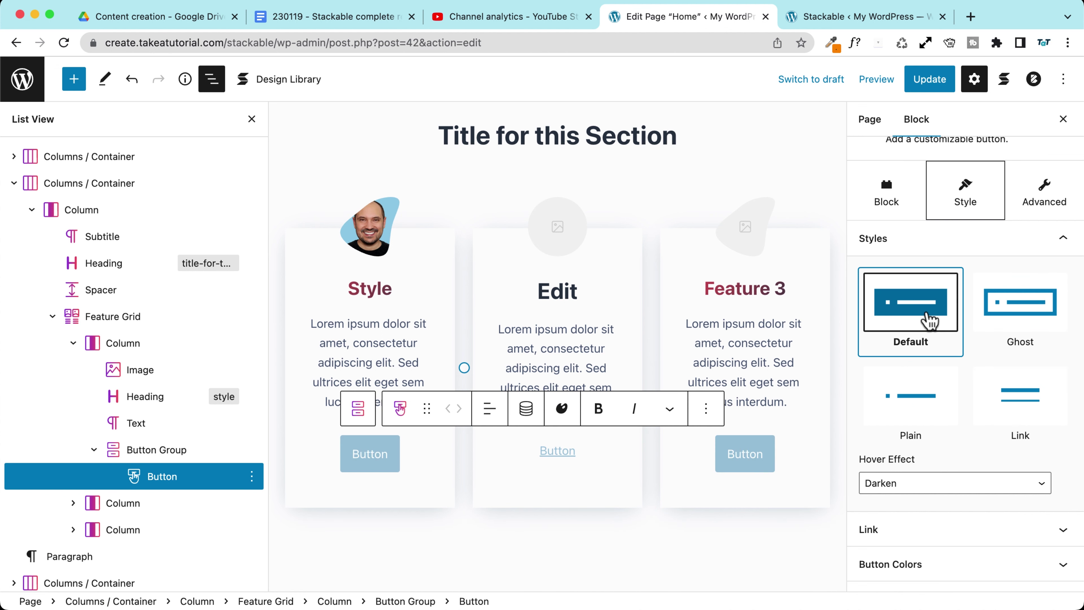
left_click(1019, 318)
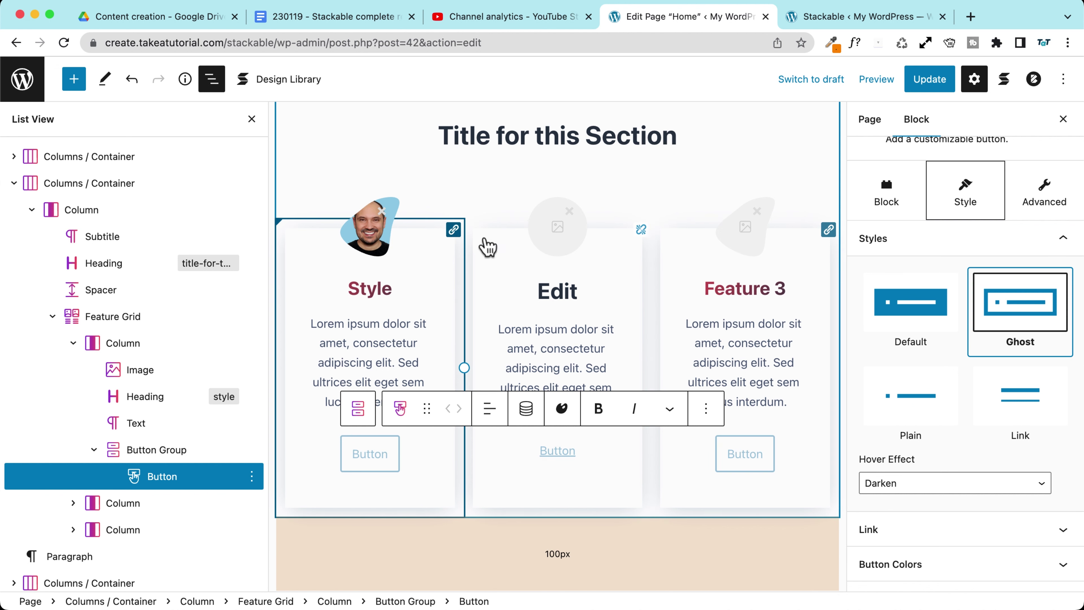
left_click(463, 244)
left_click(817, 239)
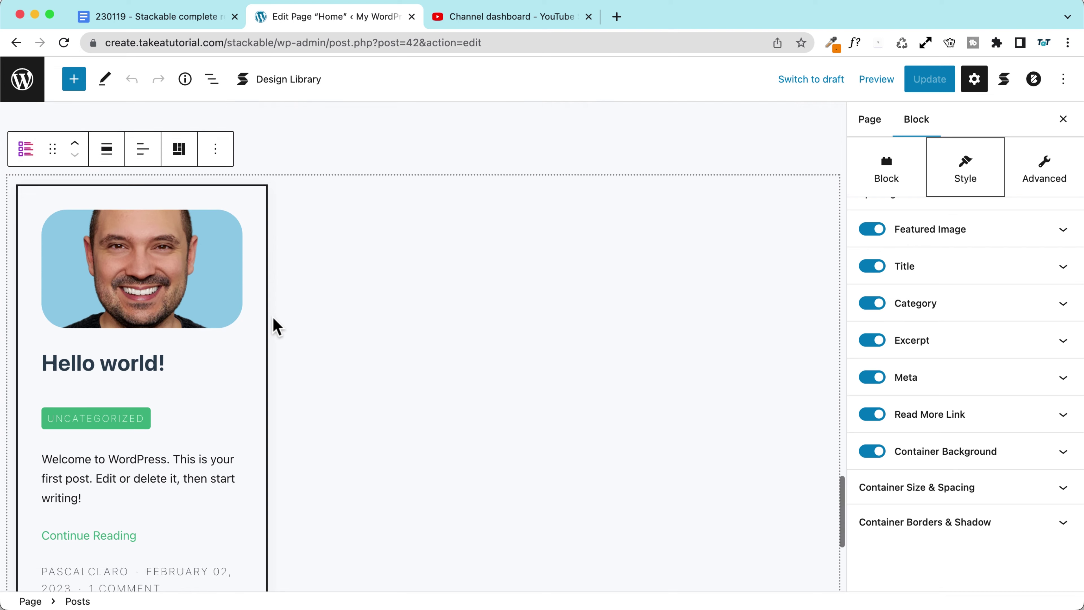
scroll(278, 325, "down", 3)
scroll(278, 325, "up", 2)
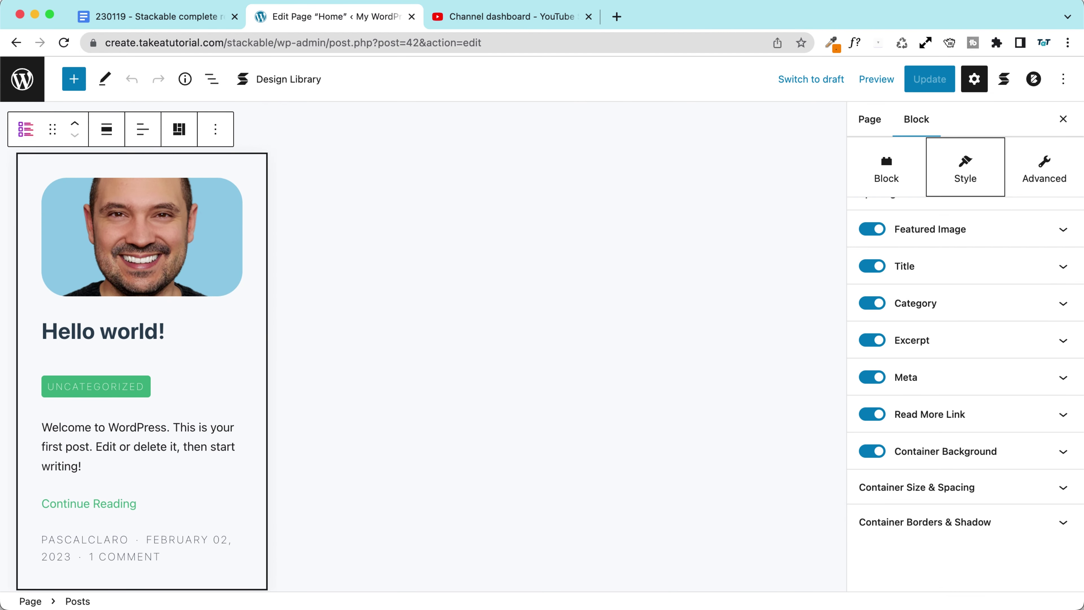
scroll(183, 322, "down", 2)
scroll(167, 257, "up", 1)
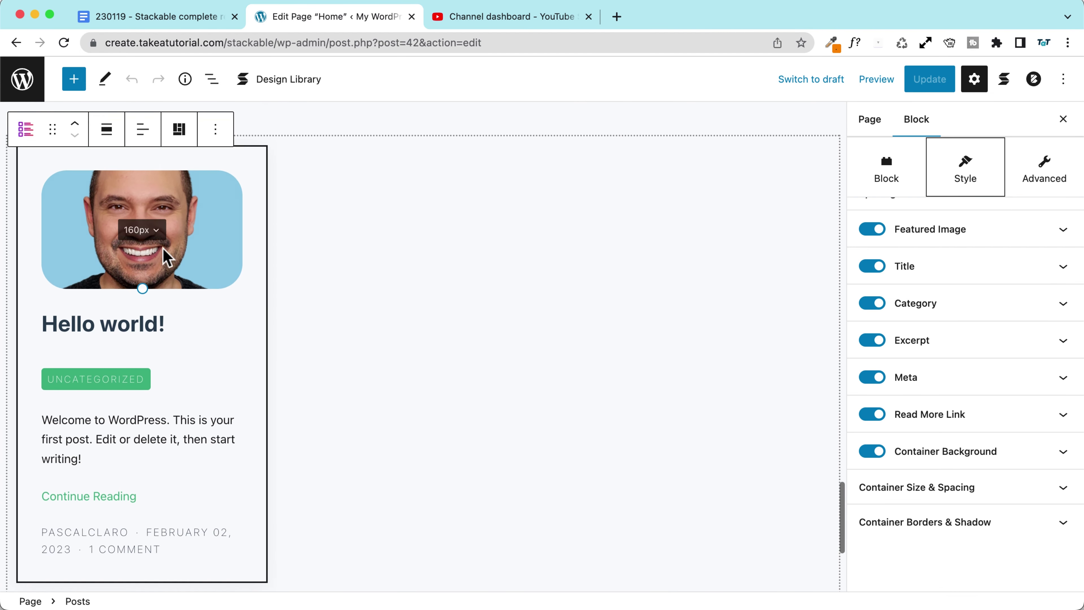
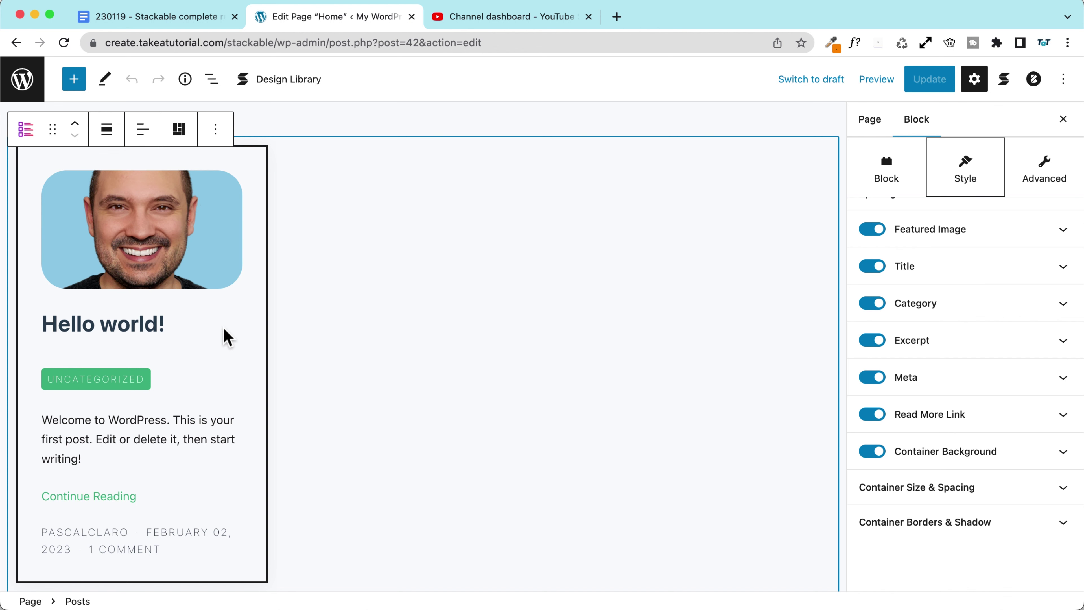
scroll(344, 247, "up", 2)
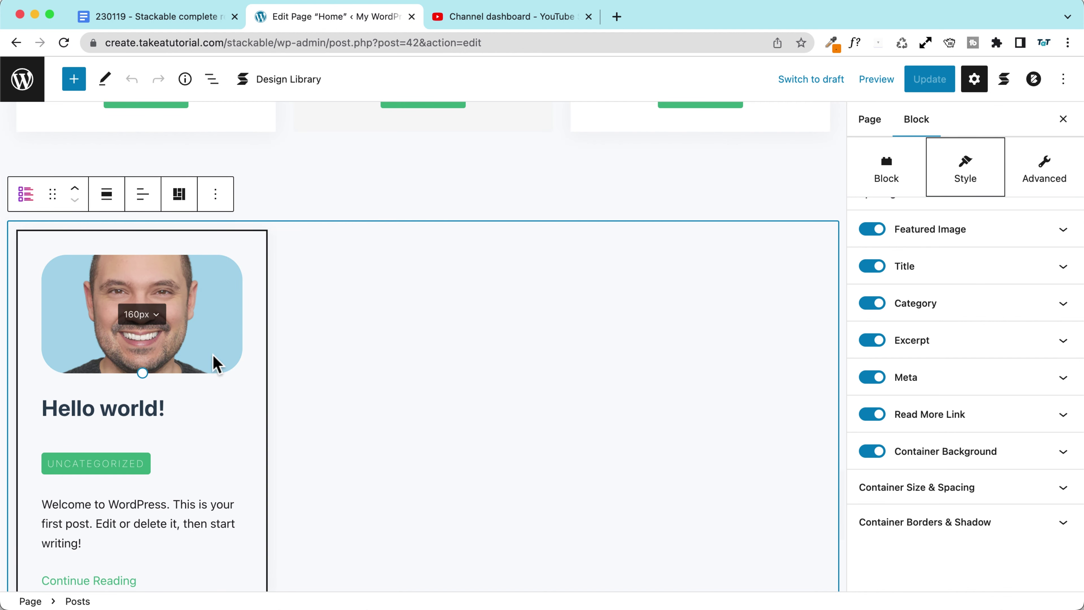
scroll(210, 392, "down", 3)
scroll(215, 382, "up", 3)
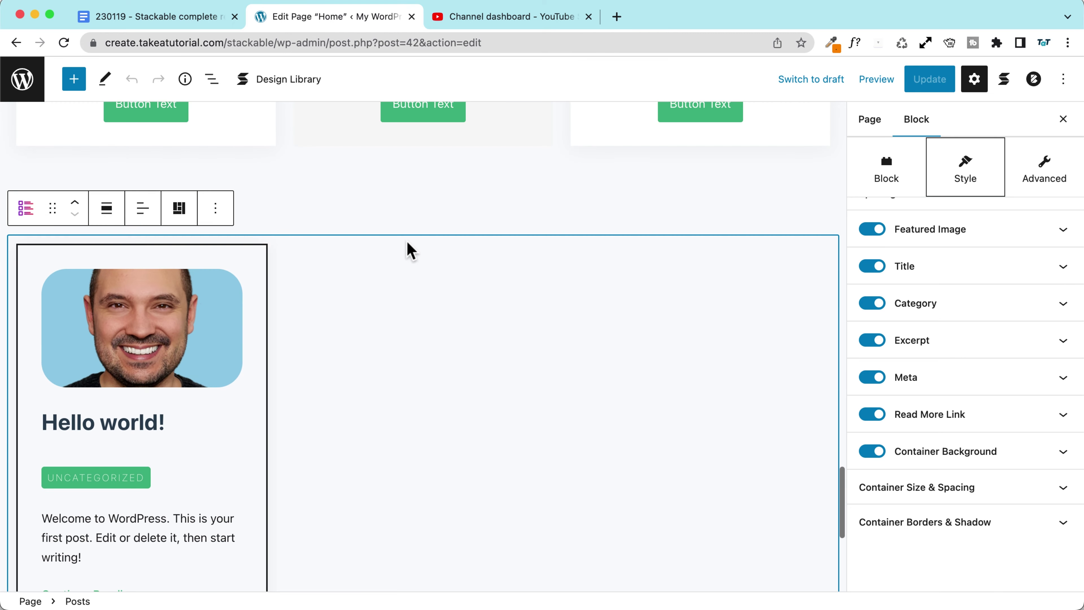
Insert a Columns / Container block with the single-column 100 layout directly above the styled Posts block
left_click(396, 212)
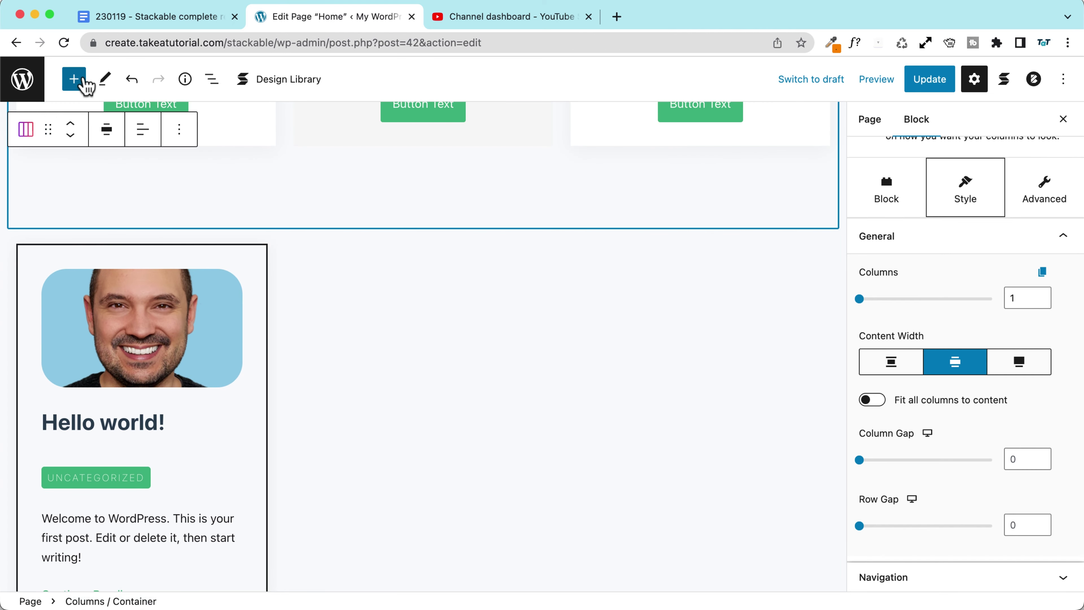
left_click(81, 81)
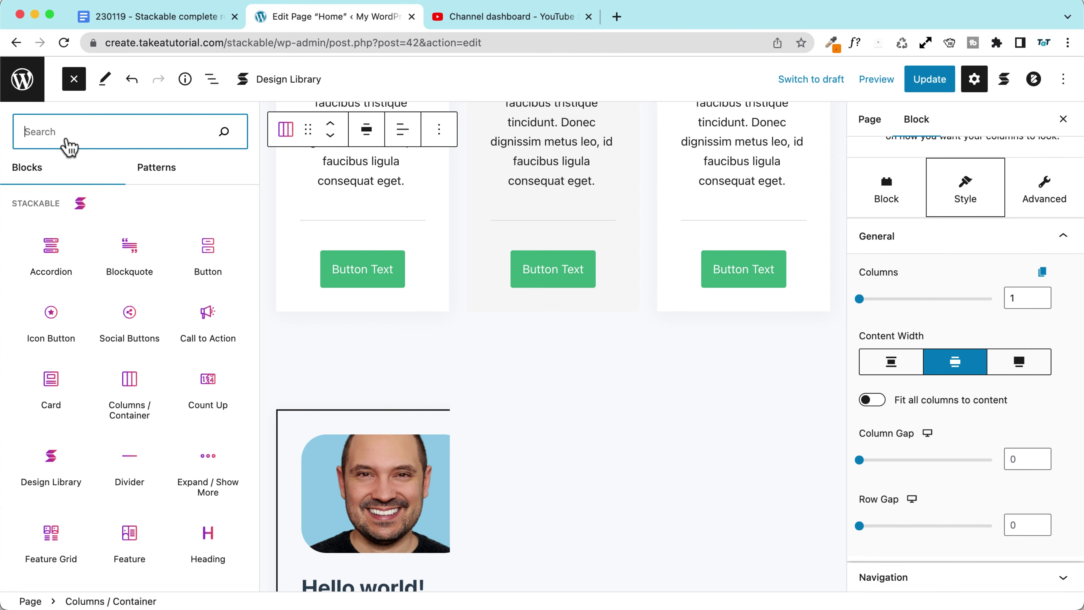
type("colm")
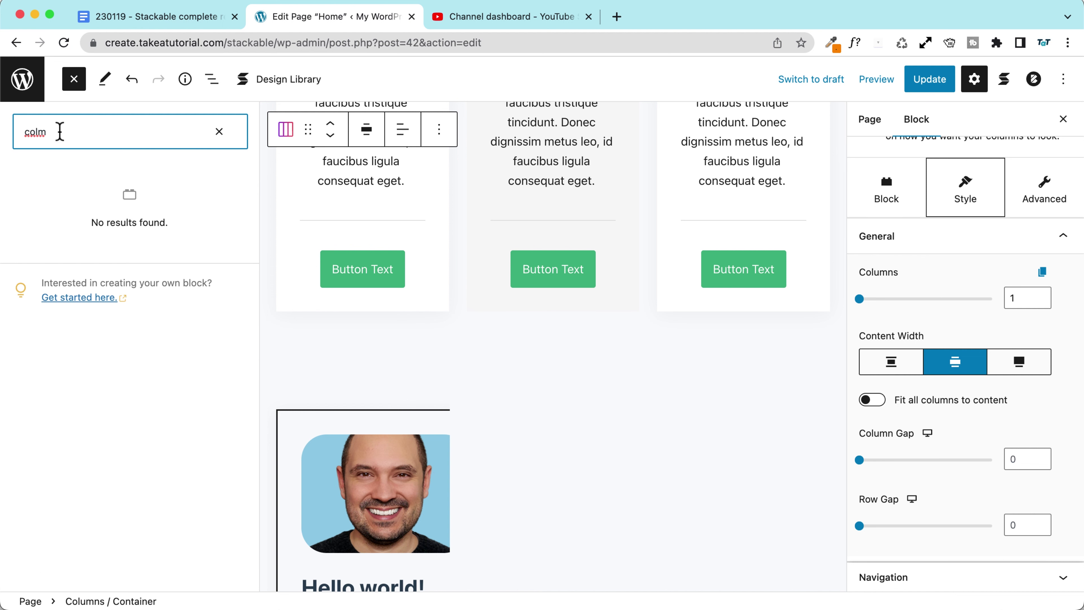
key("BackSpace")
type("umn")
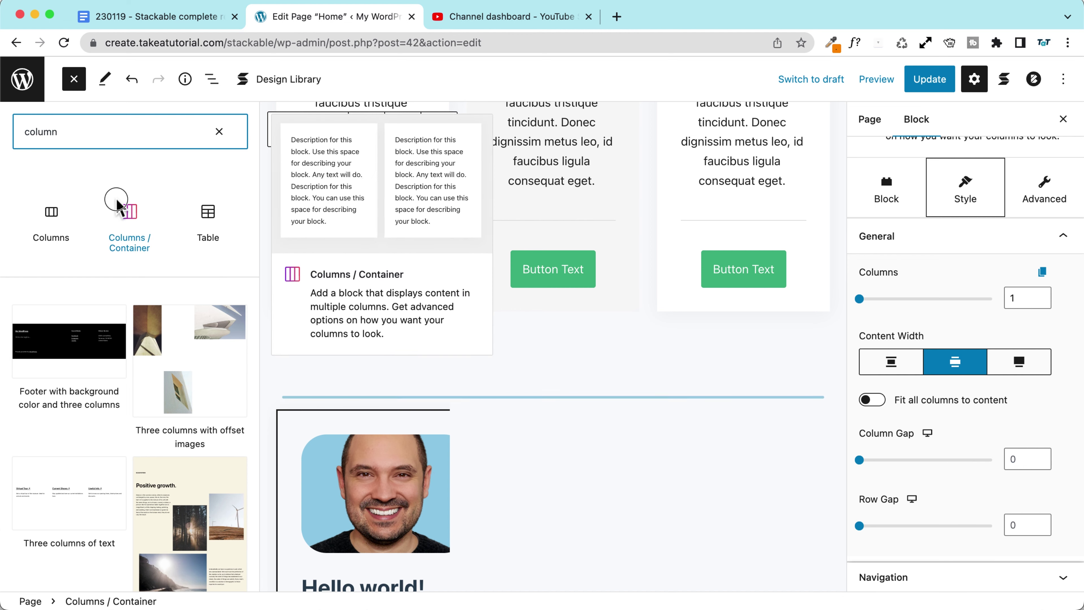
left_click(117, 200)
key("Escape")
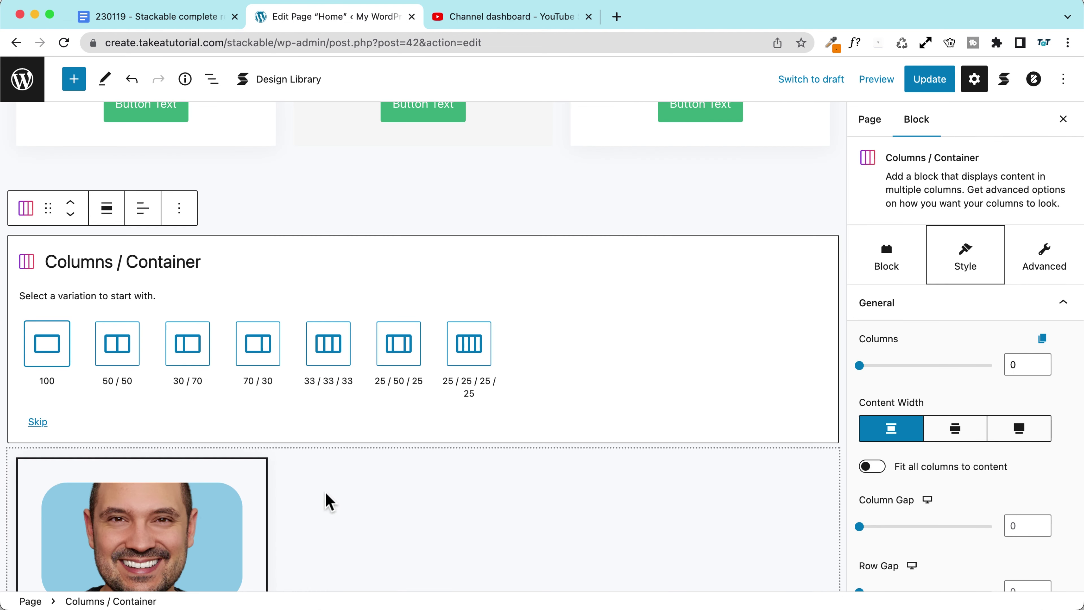
left_click(53, 358)
Add a Heading block reading "Latest posts" inside the new single-column container
left_click(427, 251)
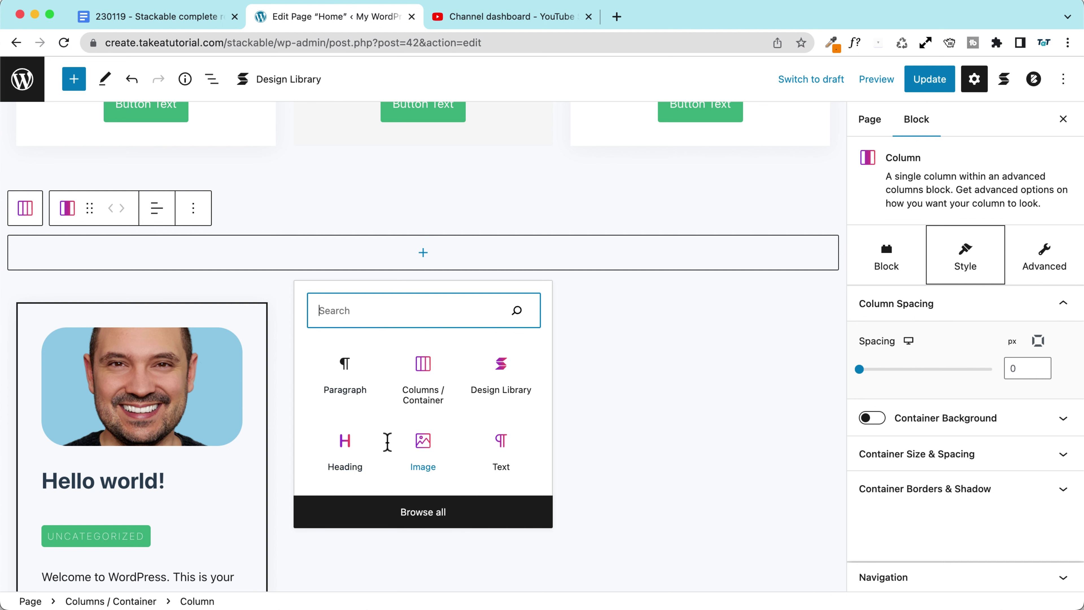
left_click(357, 438)
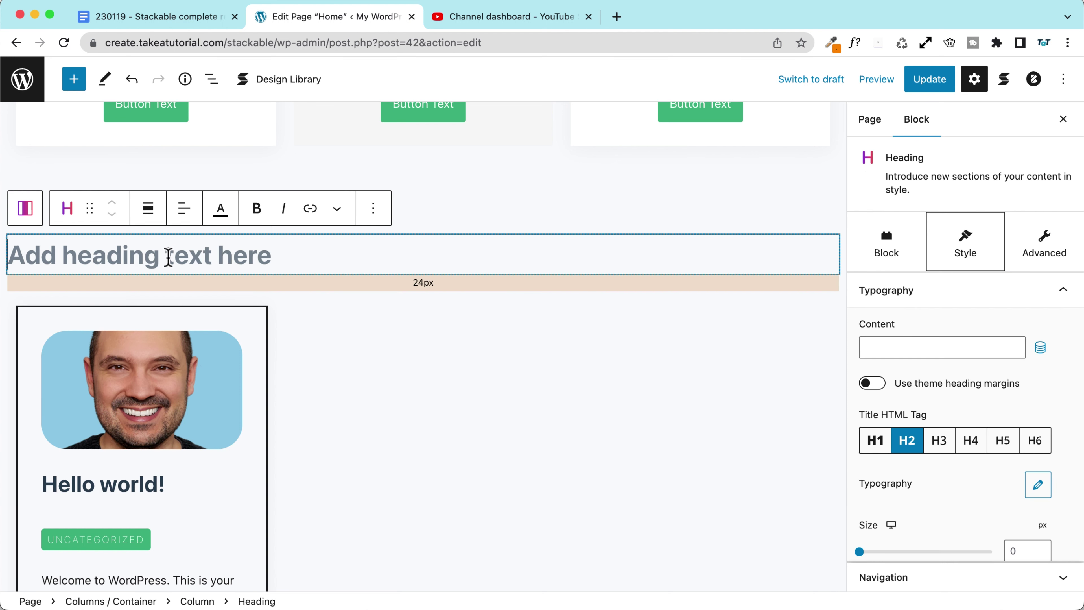
type("Latest pèo")
key("BackSpace")
key("BackSpace")
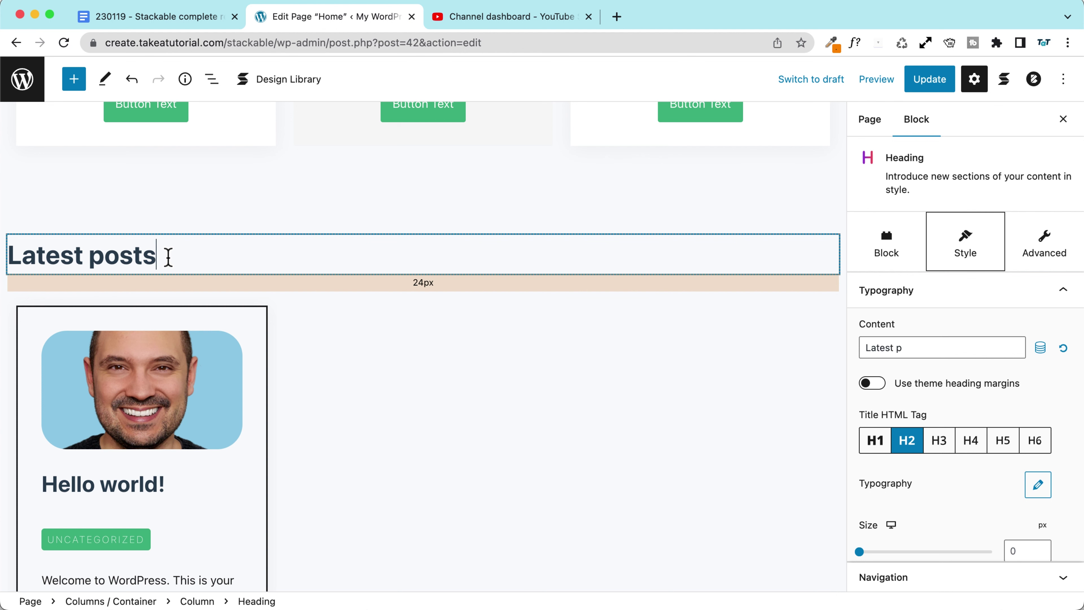
left_click(235, 317)
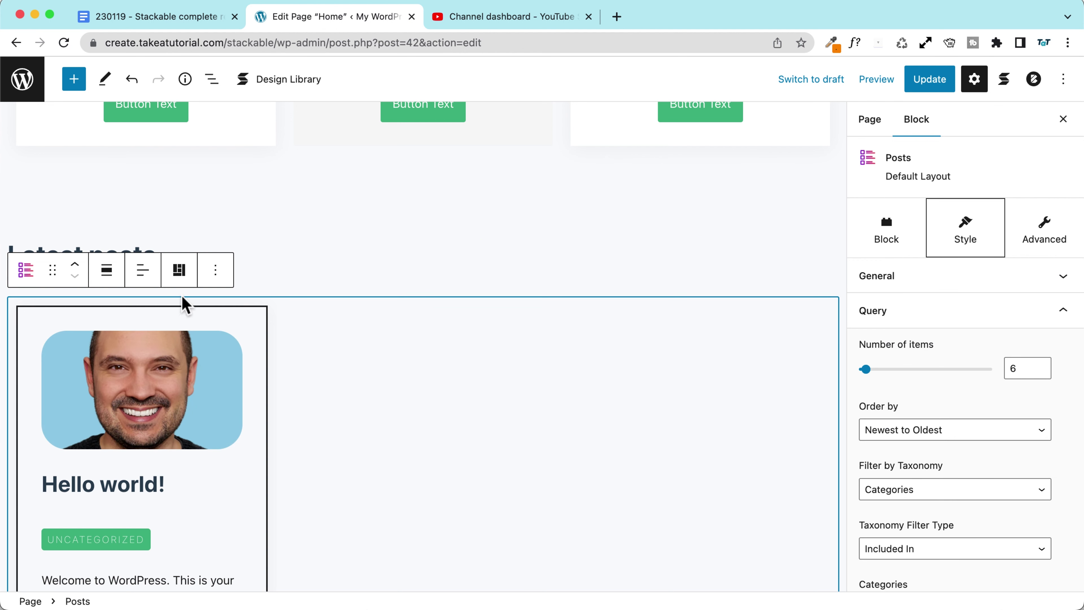
left_click(215, 269)
left_click(165, 402)
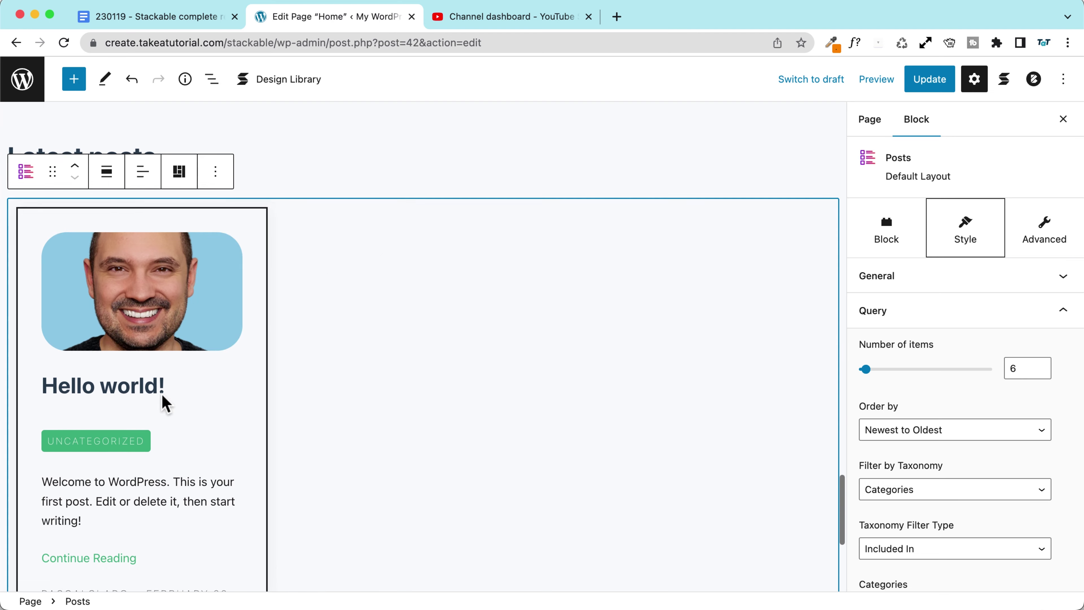
Insert a Posts block with the Default variation below the "Latest posts" heading inside the container
left_click(256, 274)
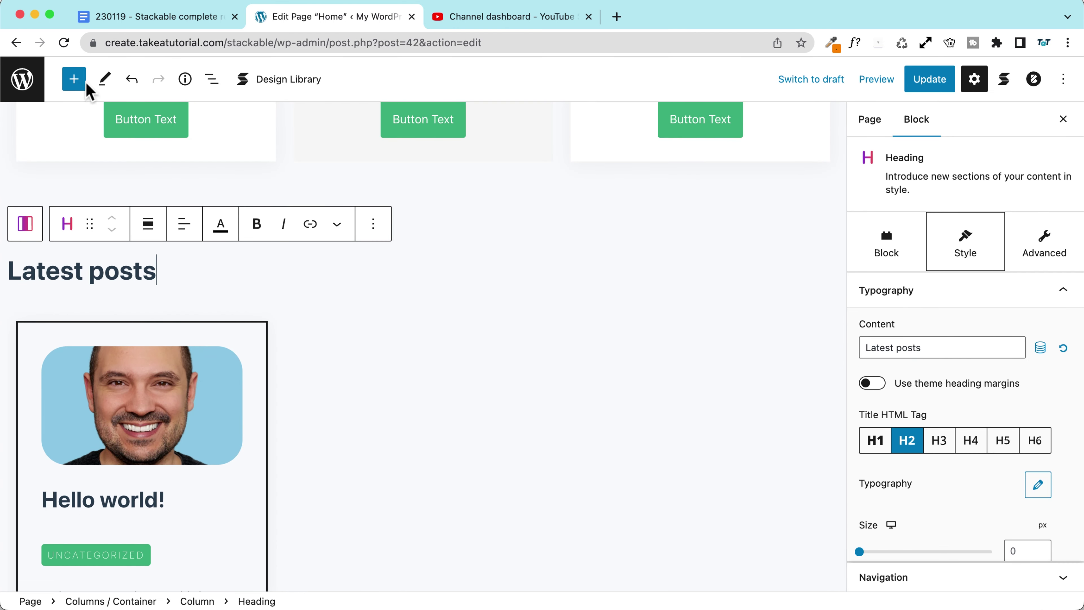
left_click(75, 81)
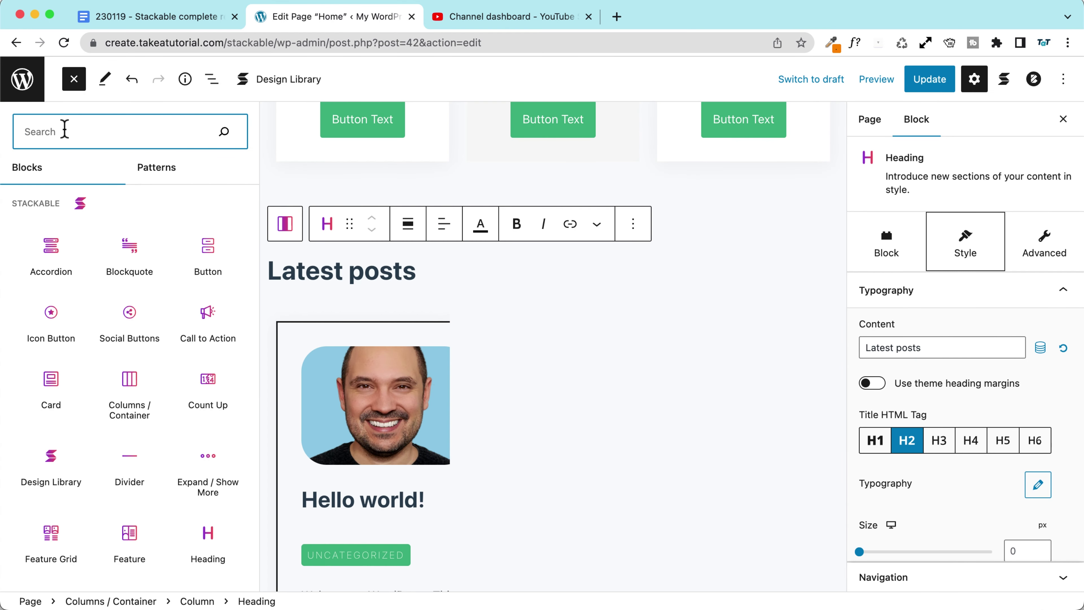
type("posts")
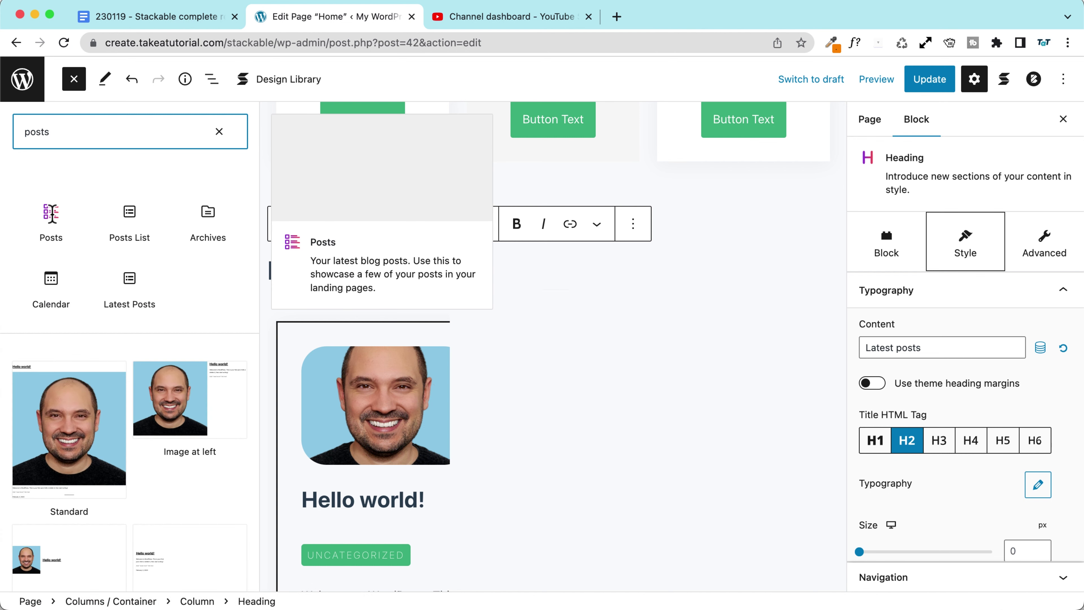
left_click(51, 216)
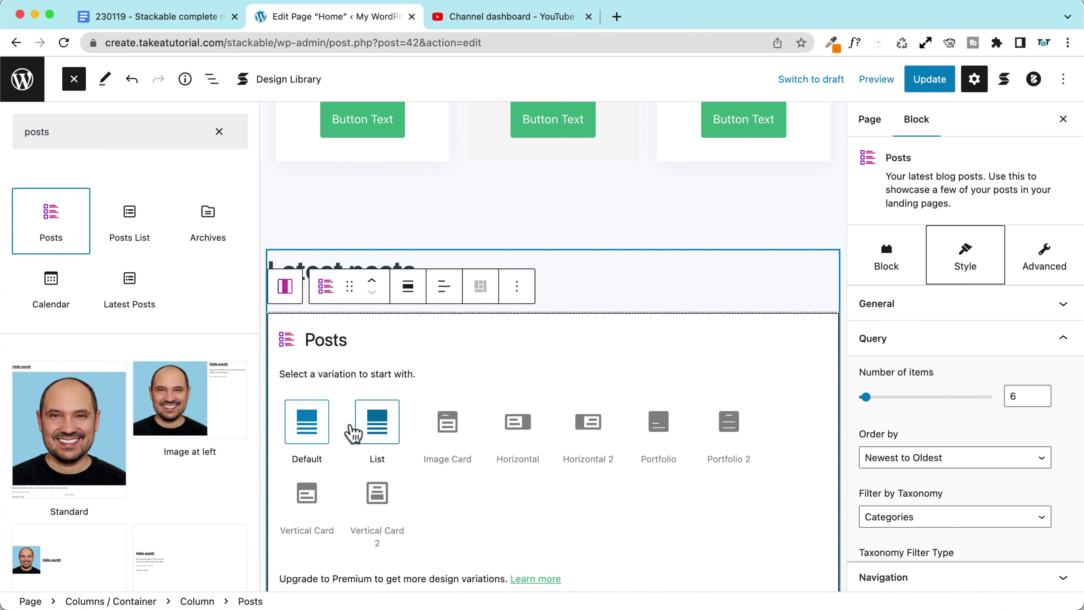
left_click(307, 427)
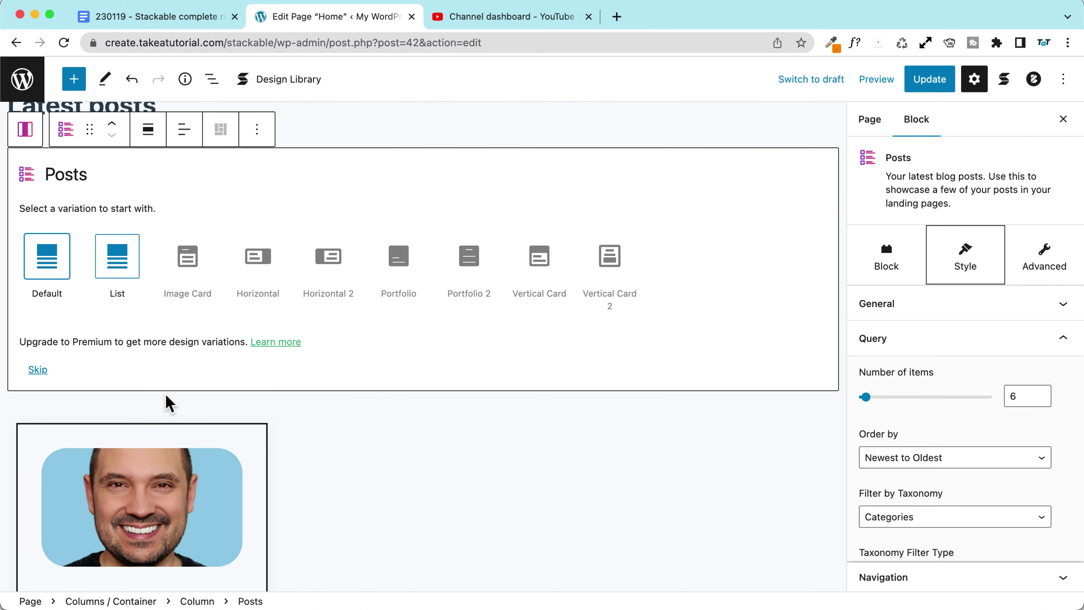
left_click(48, 256)
Compare the new default Posts block with the styled Posts block further down the page
scroll(515, 305, "down", 7)
scroll(515, 305, "up", 6)
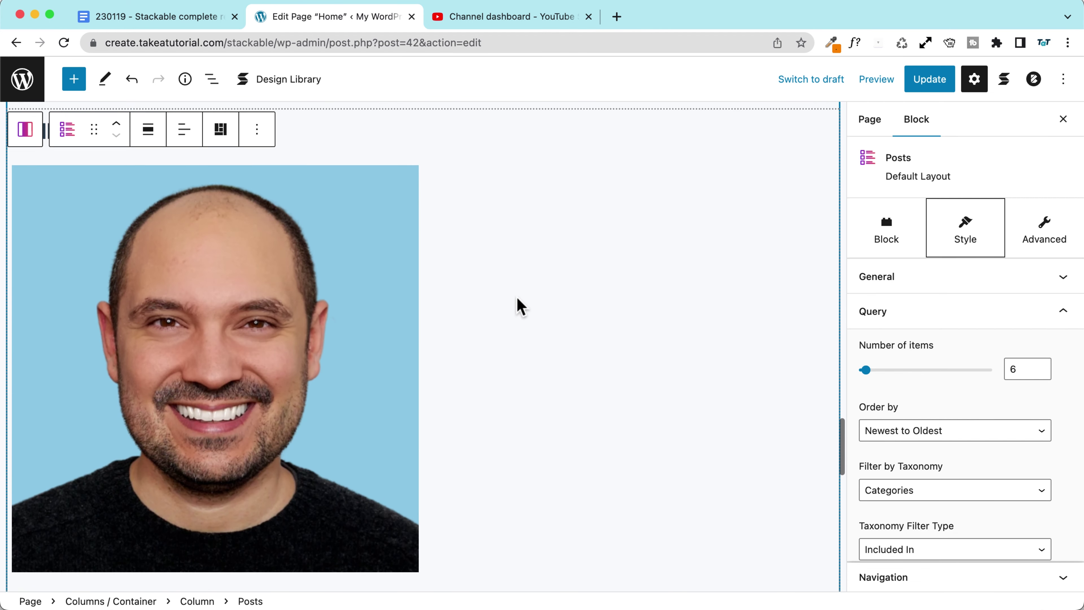
scroll(516, 305, "up", 2)
scroll(515, 305, "down", 15)
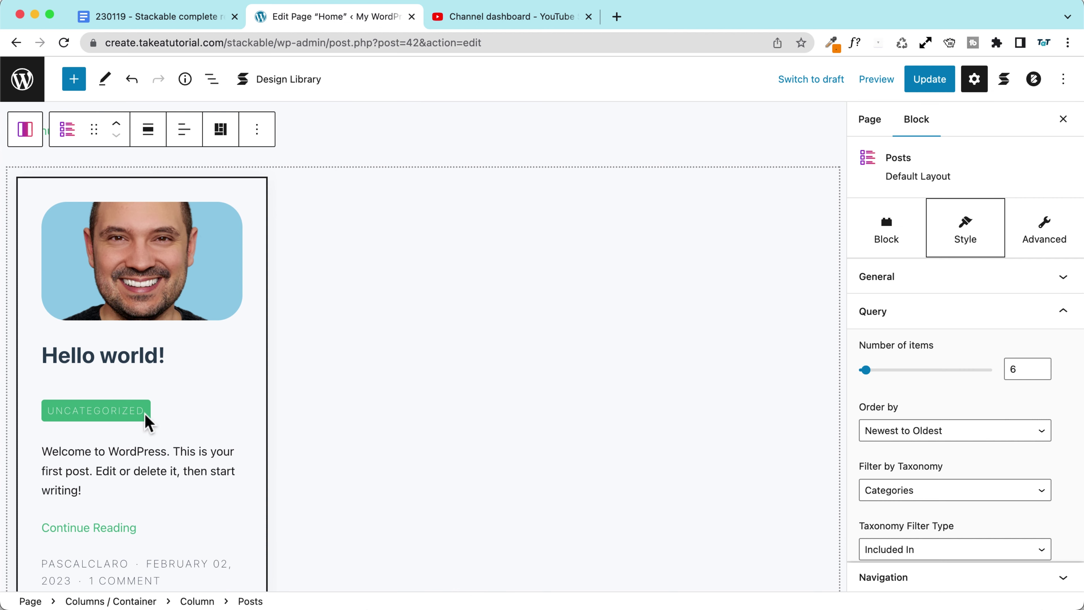
scroll(170, 417, "up", 10)
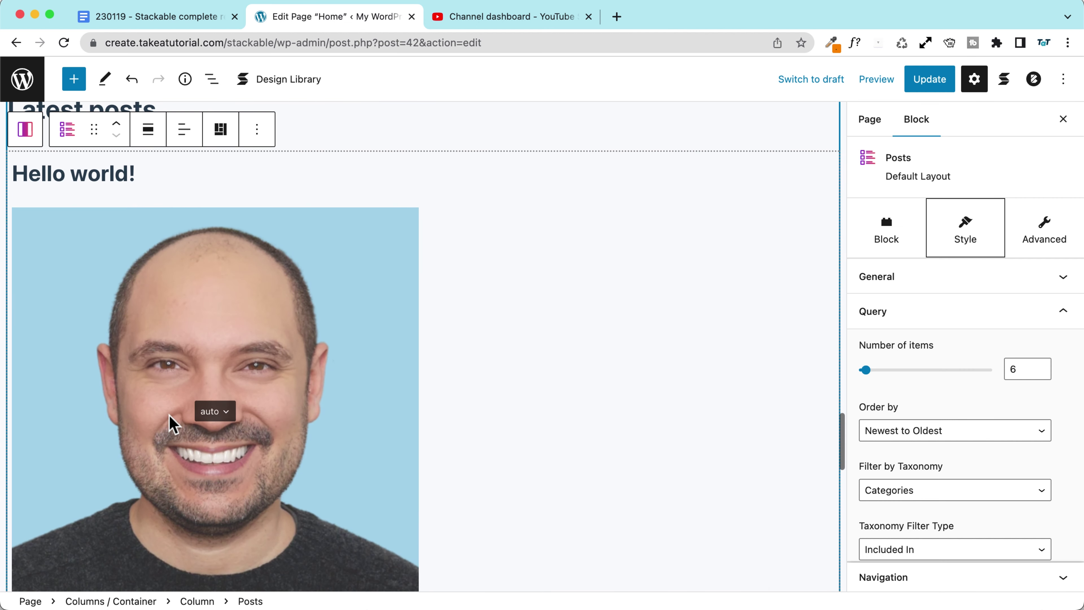
scroll(170, 417, "down", 15)
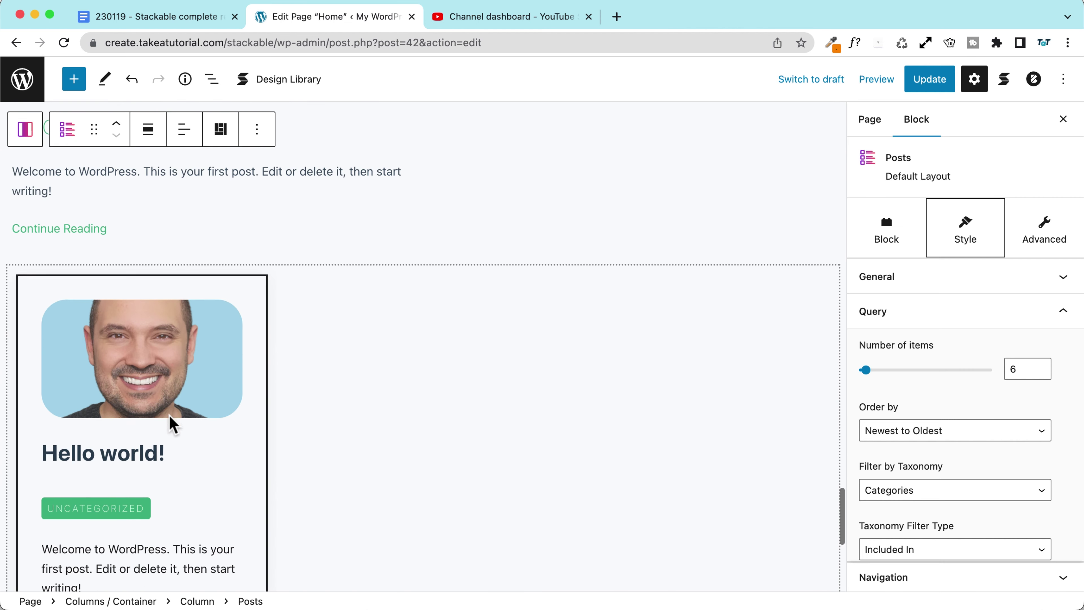
Set the number of columns of the new Posts block under "Latest posts" to 4
scroll(171, 444, "up", 10)
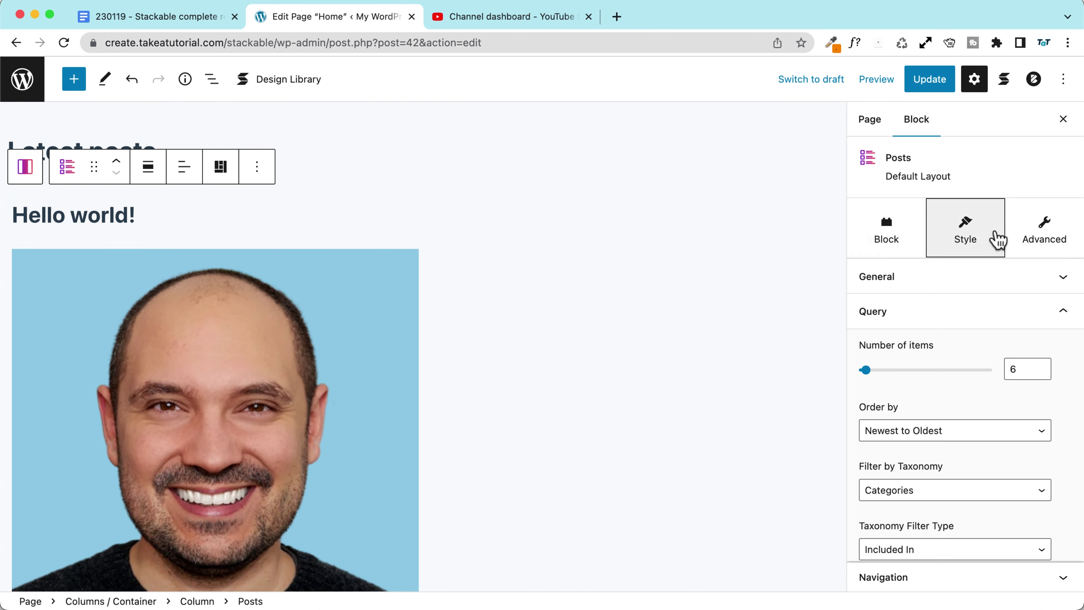
left_click(975, 239)
left_click(926, 281)
left_click(1035, 275)
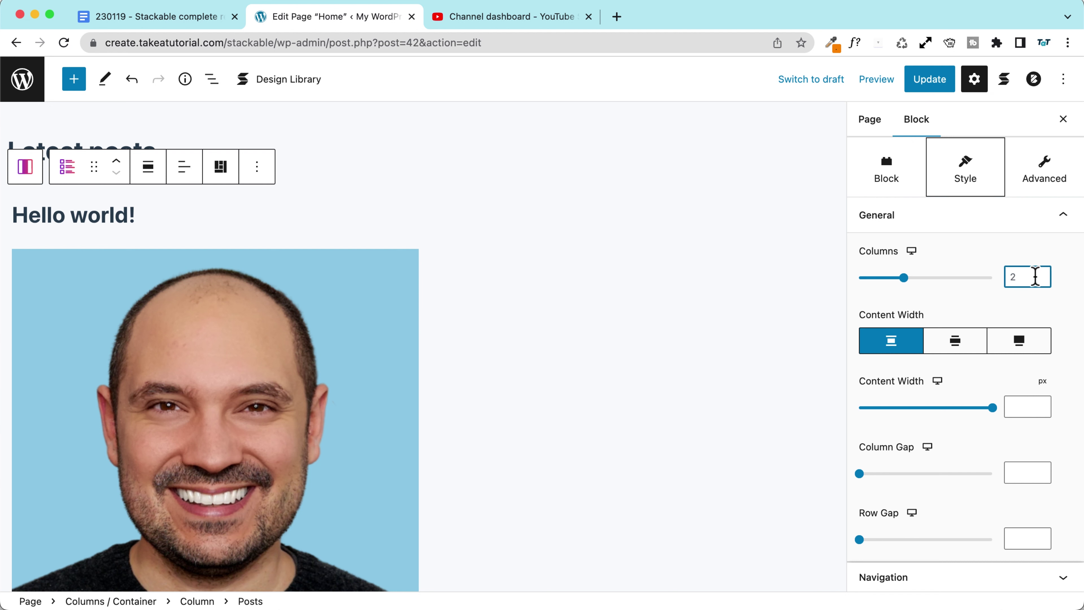
key("Delete")
type("34")
left_click_drag(1038, 275, 980, 282)
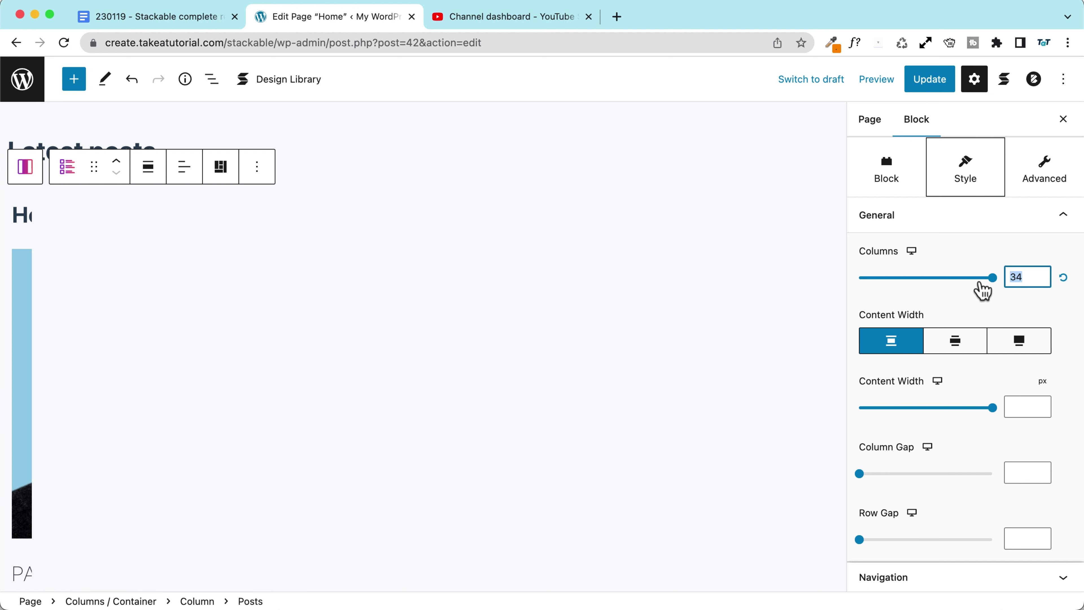
key("BackSpace")
type("4")
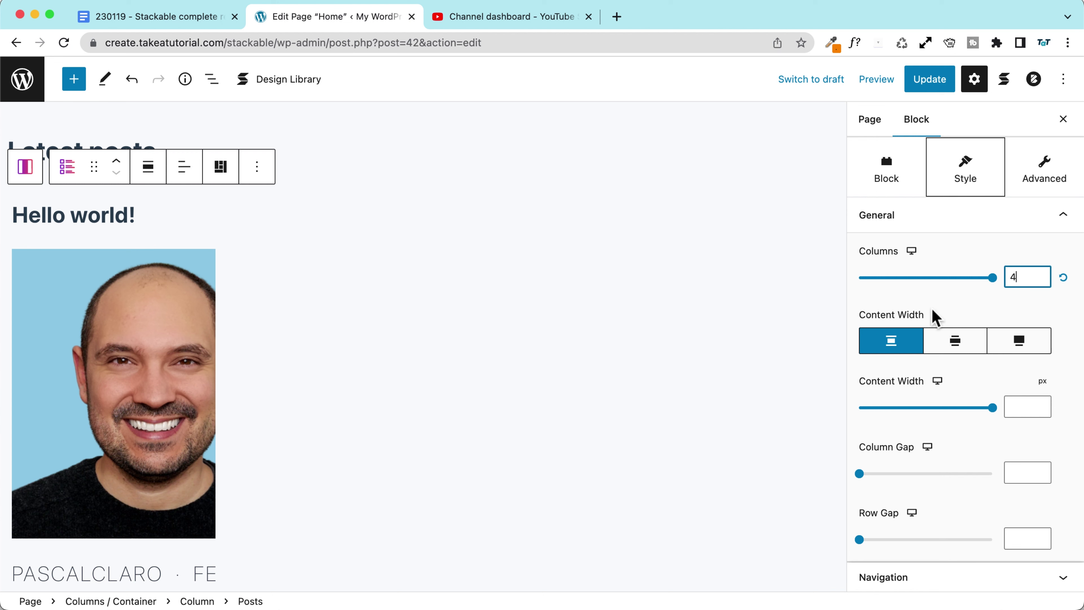
Move Featured Image above Title in the new Posts block's content arrangement
scroll(934, 315, "down", 3)
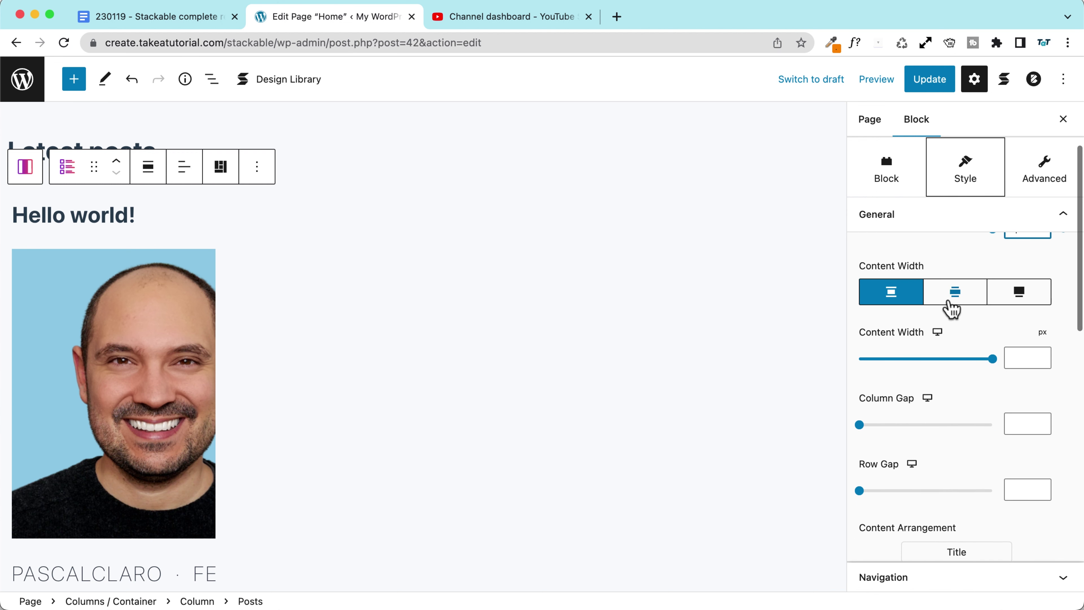
scroll(900, 341, "down", 5)
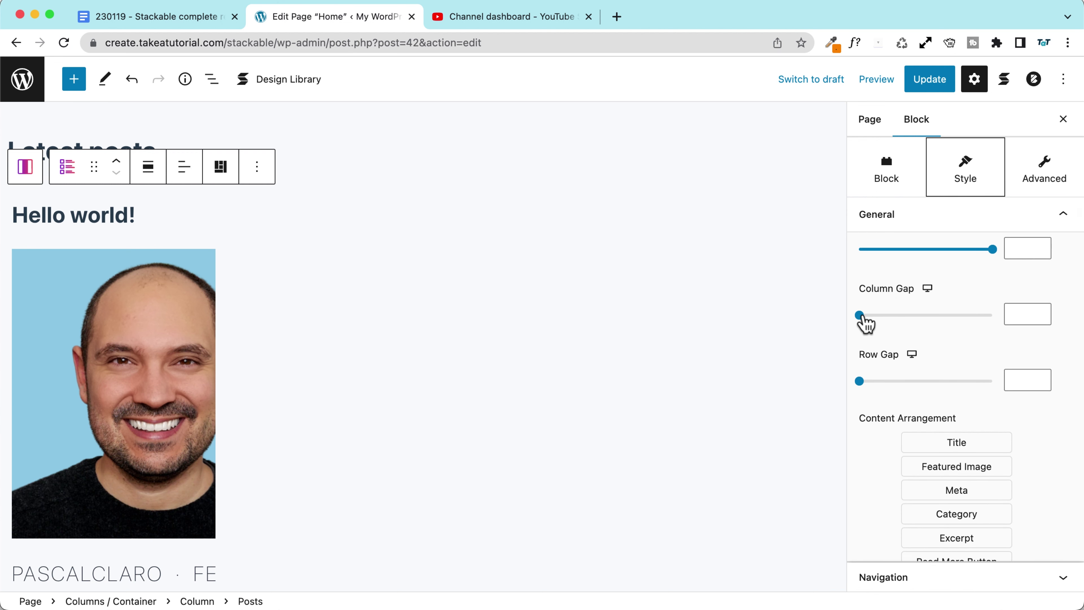
scroll(864, 322, "down", 5)
scroll(121, 371, "down", 2)
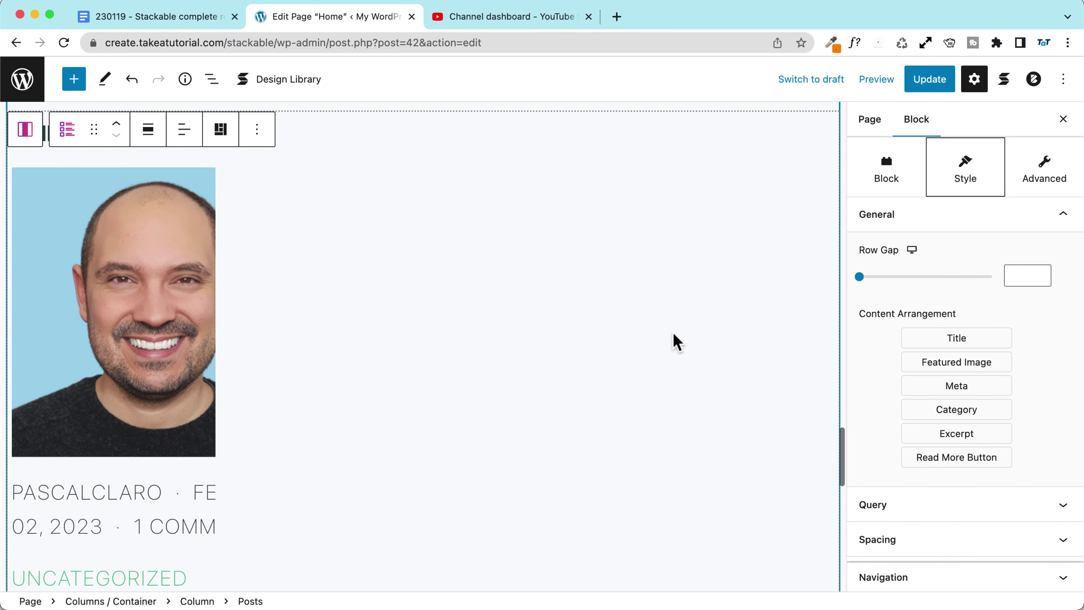
scroll(341, 334, "up", 2)
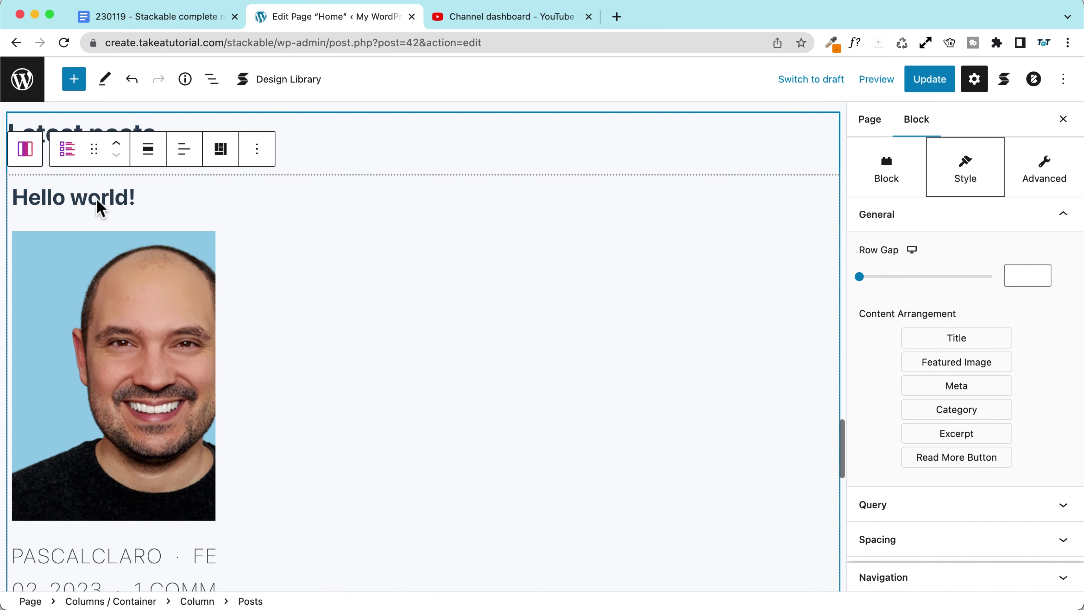
left_click_drag(995, 344, 969, 367)
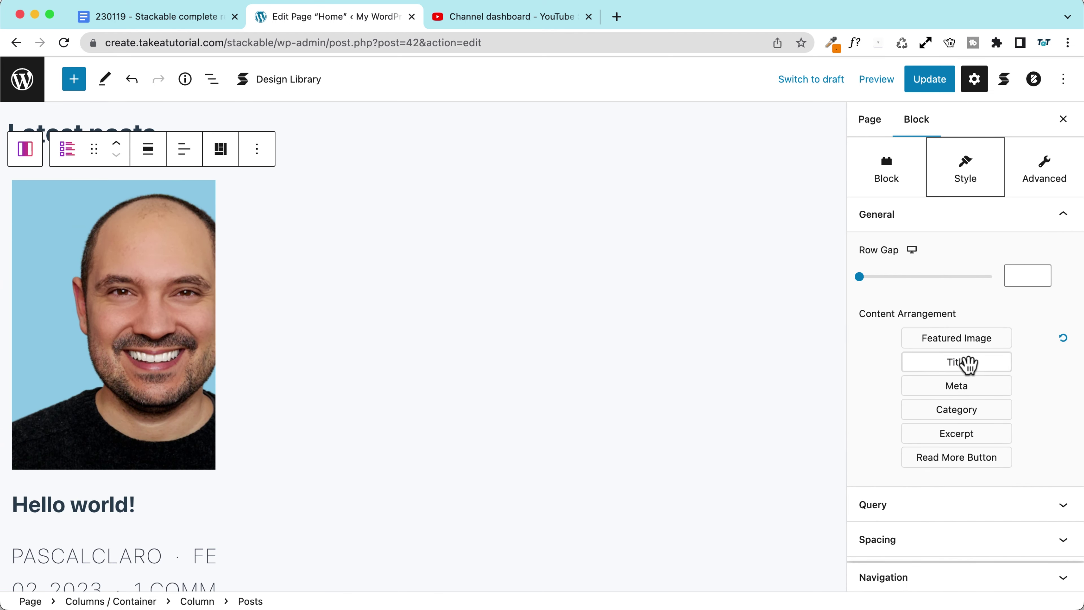
Set the text size of the new Posts block's Meta line to 12 px
scroll(907, 401, "down", 5)
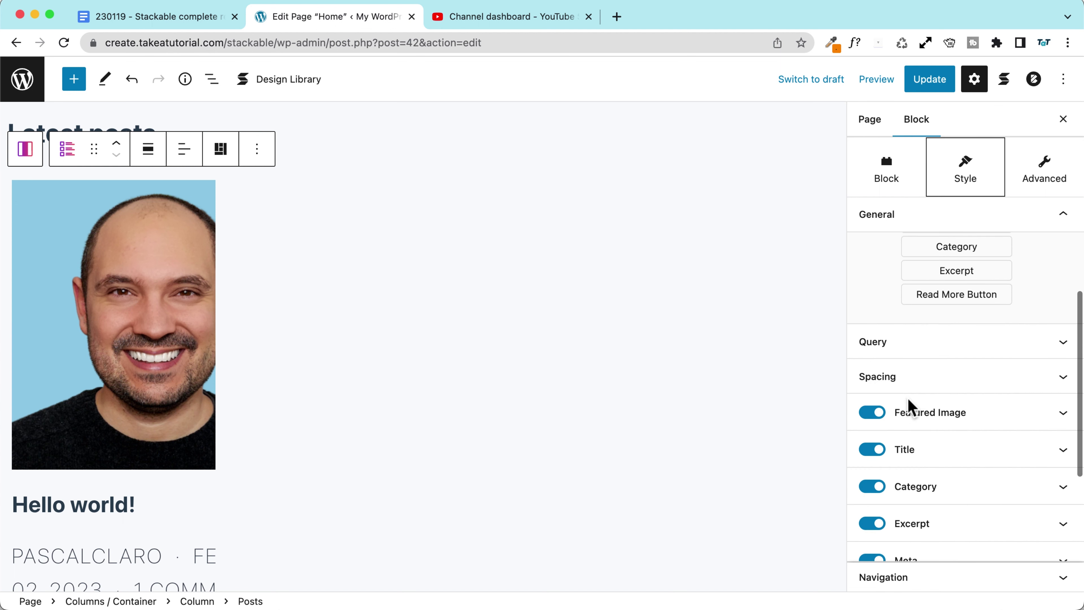
scroll(152, 520, "down", 4)
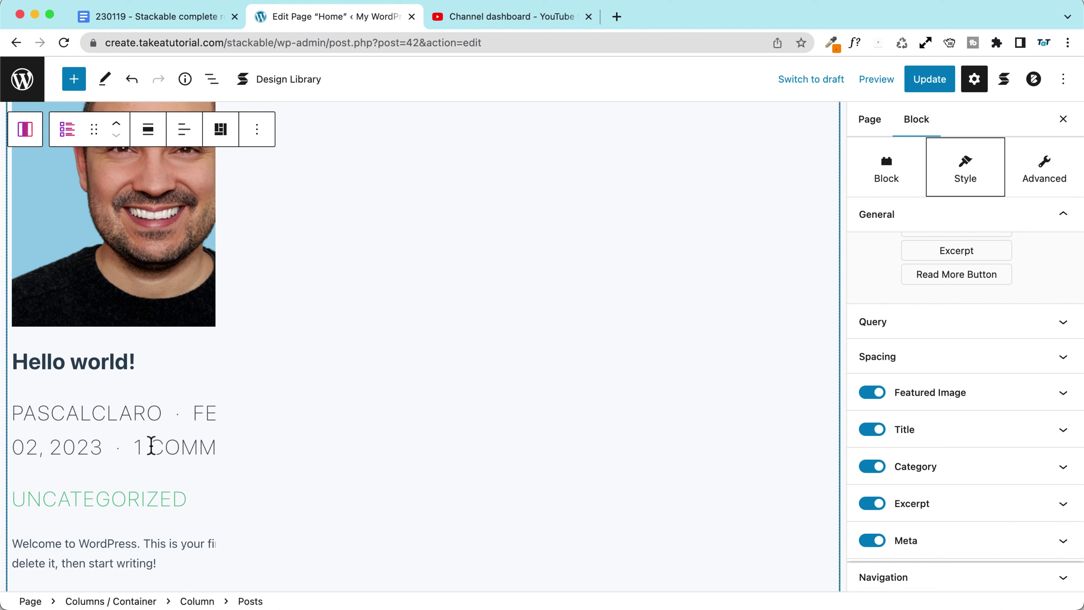
scroll(931, 439, "down", 3)
left_click(930, 440)
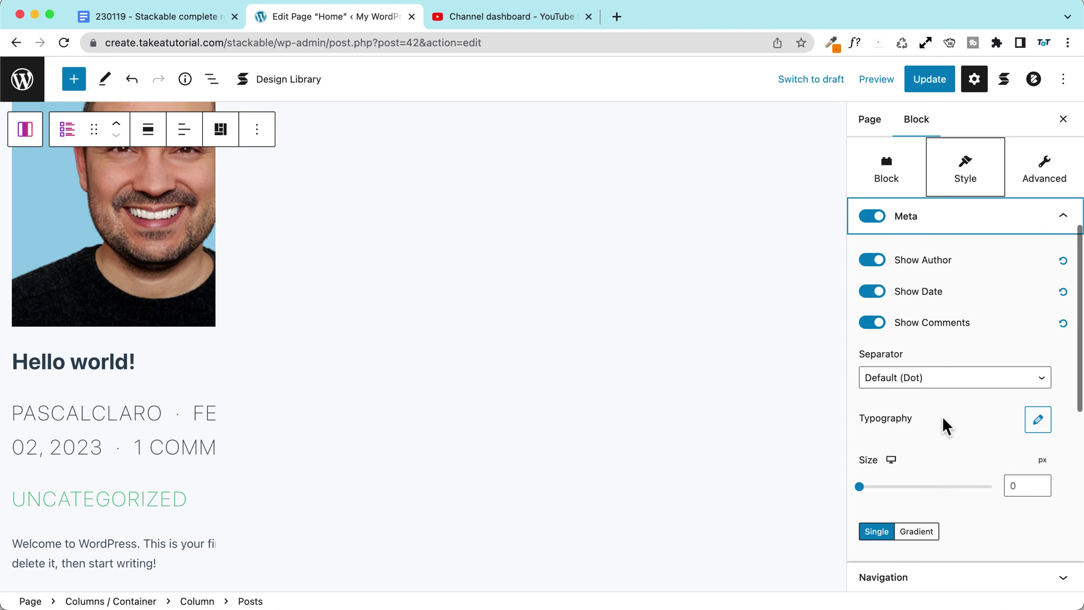
left_click(1034, 384)
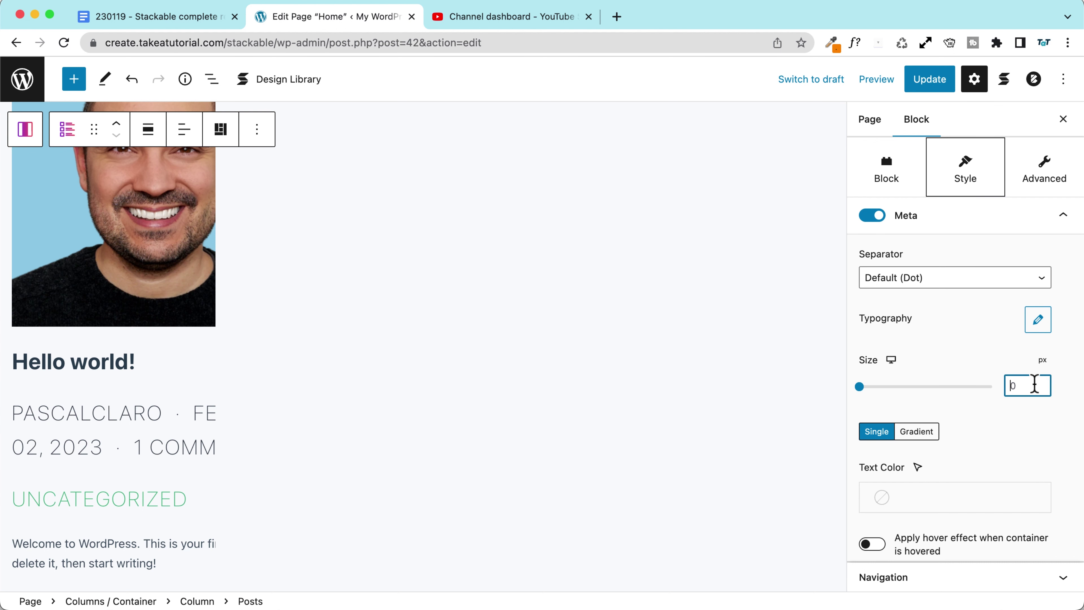
type("12")
scroll(217, 305, "up", 5)
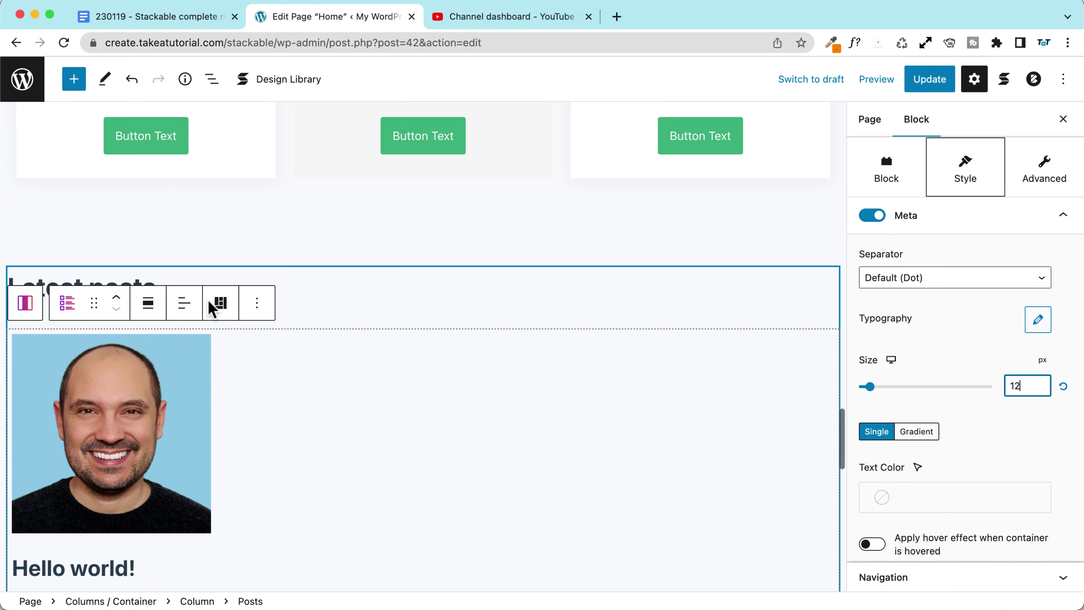
Enable the Container Background for the new Posts block
scroll(210, 310, "down", 3)
scroll(946, 377, "down", 8)
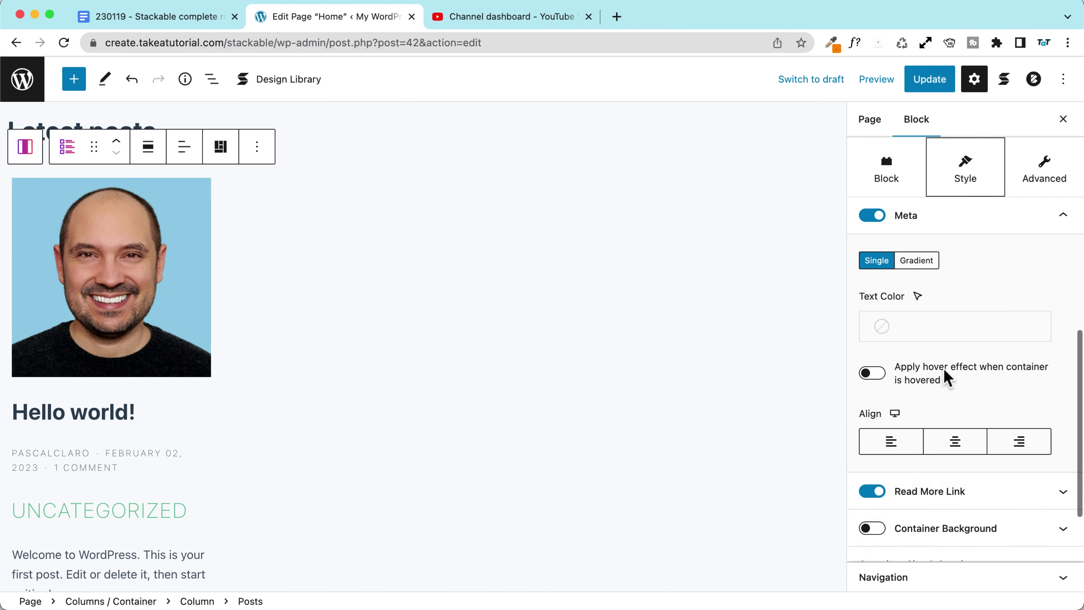
left_click(867, 344)
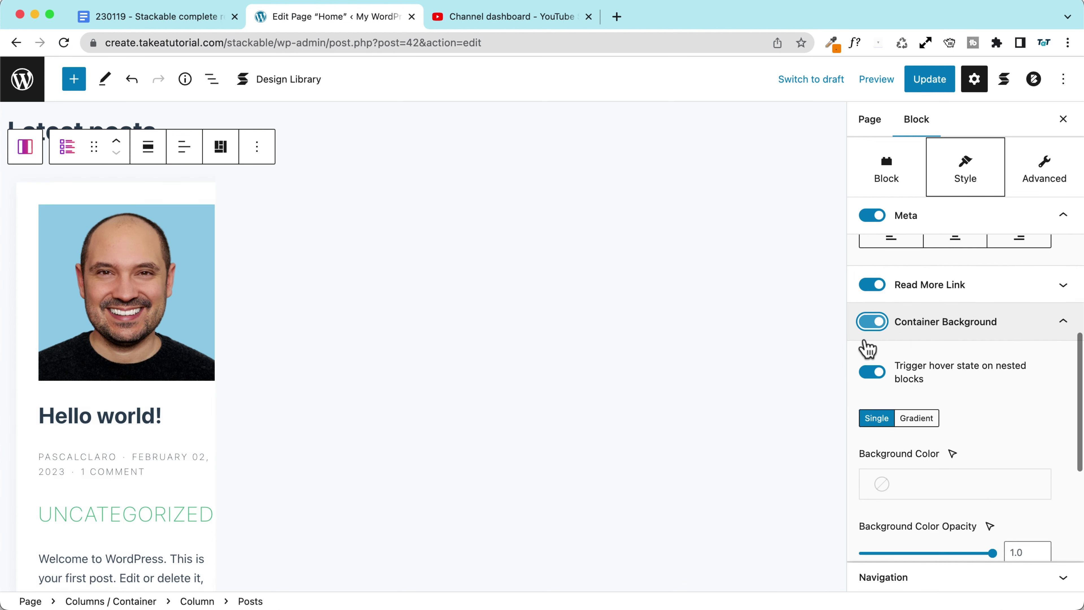
scroll(932, 348, "down", 4)
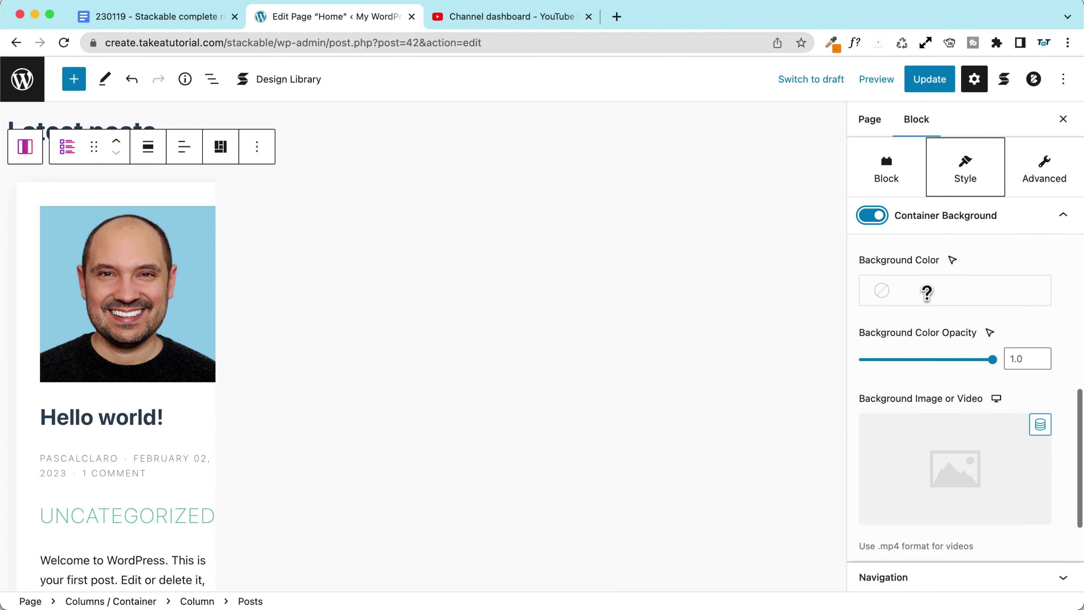
Give the post container a border radius of 10 and a solid border
scroll(909, 393, "down", 9)
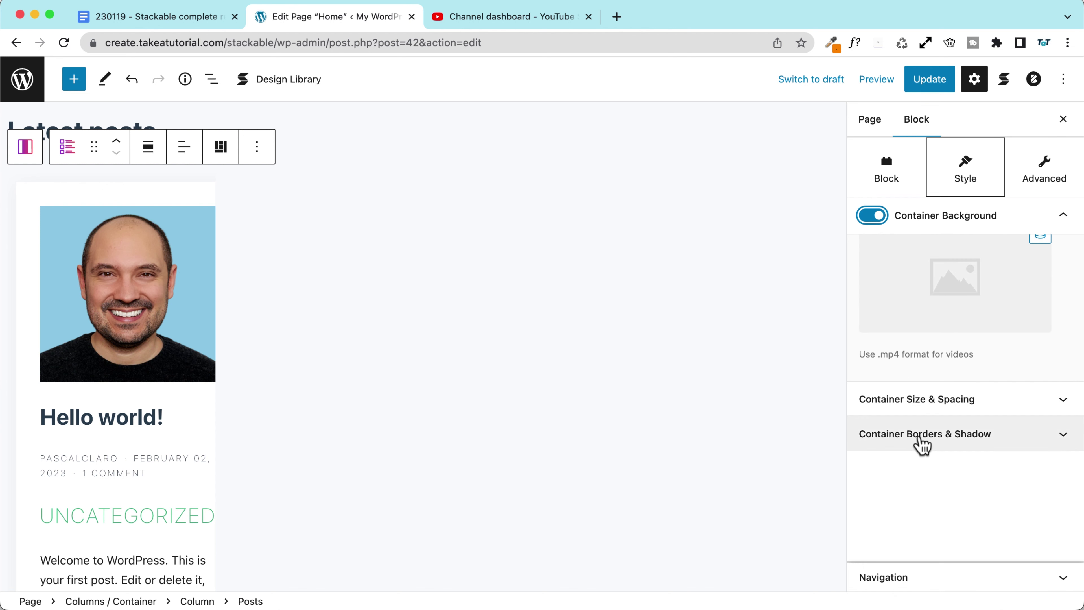
left_click(907, 445)
left_click(1021, 337)
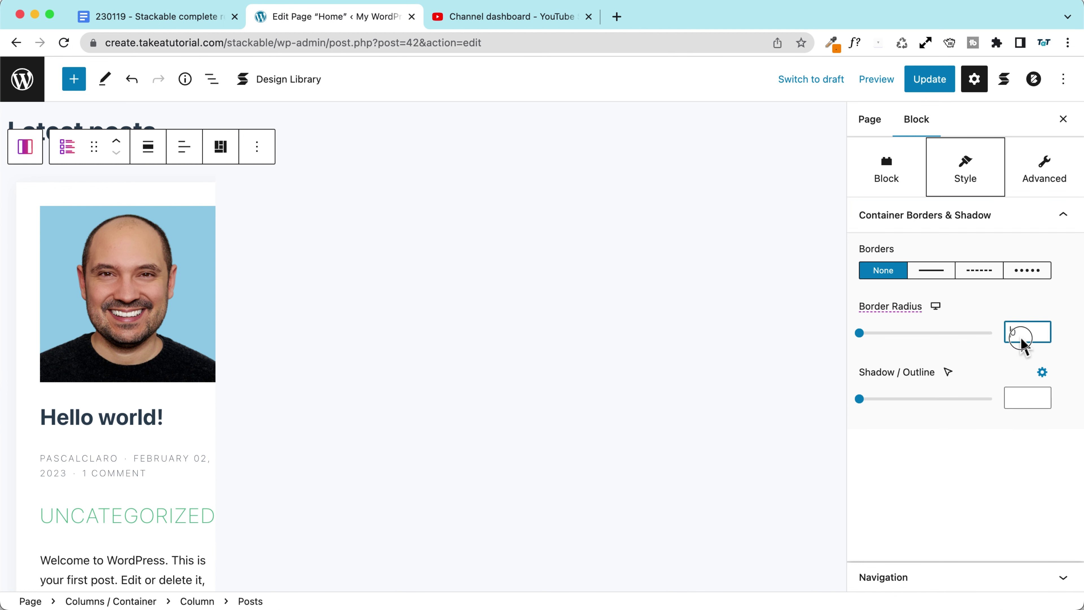
type("10")
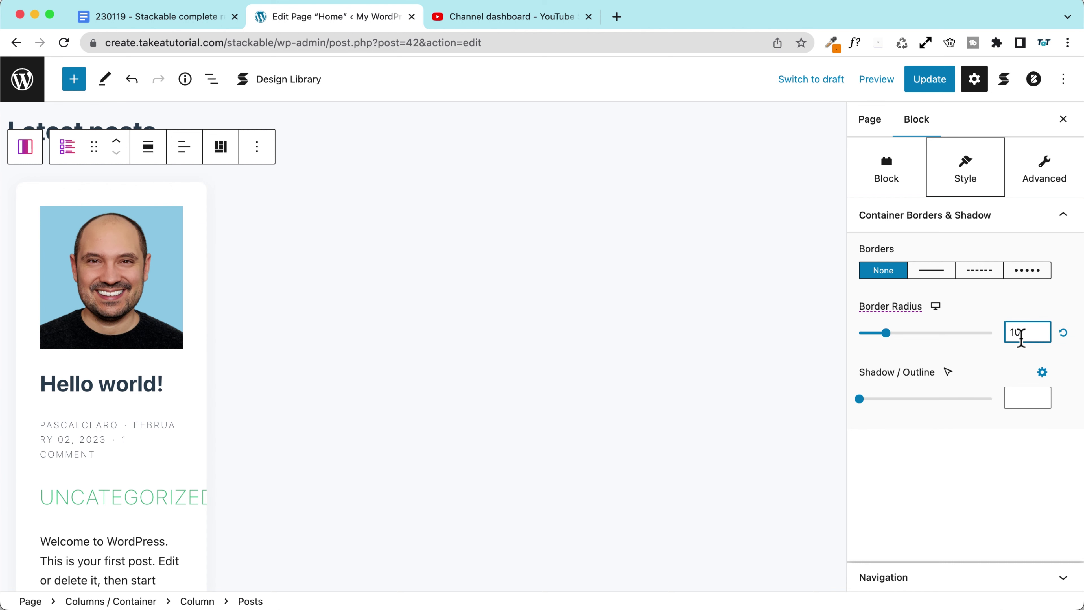
left_click(930, 273)
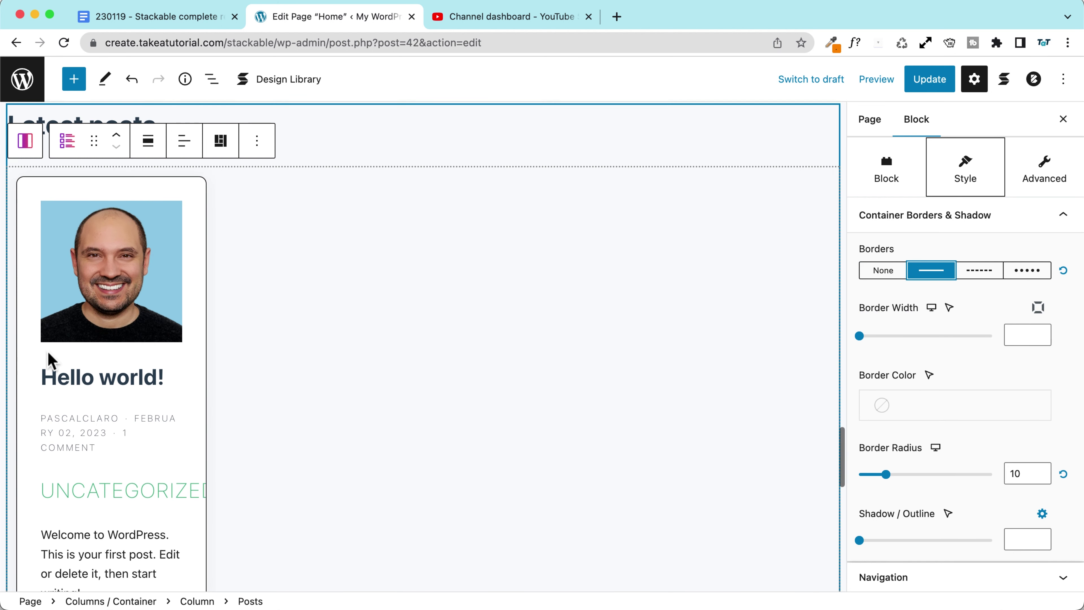
scroll(86, 356, "down", 4)
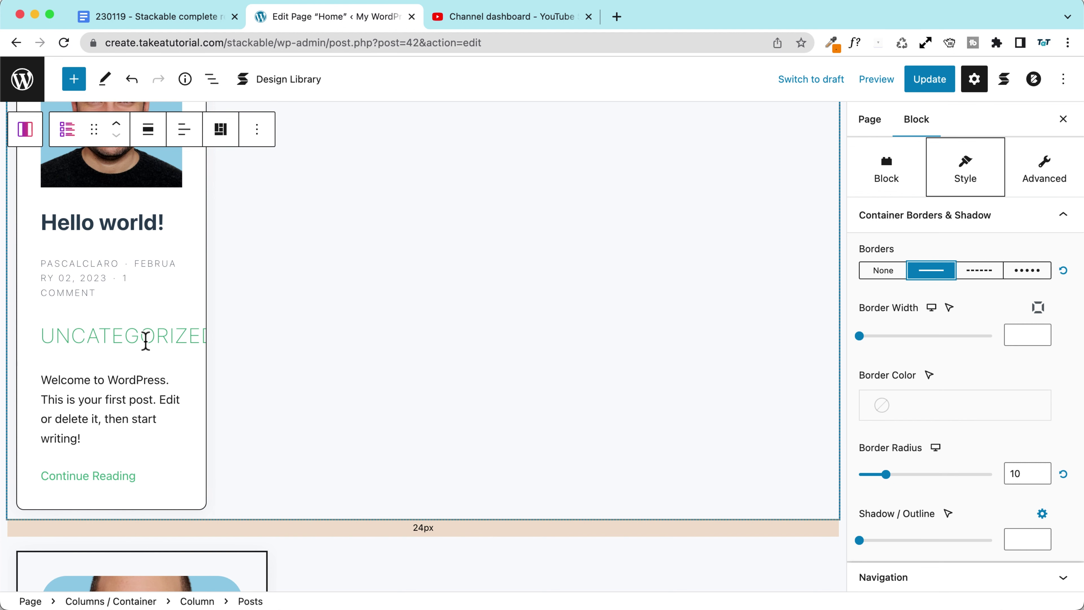
Set the text size of the Category label in the new Posts block to 14 px
scroll(934, 367, "up", 8)
scroll(934, 361, "down", 2)
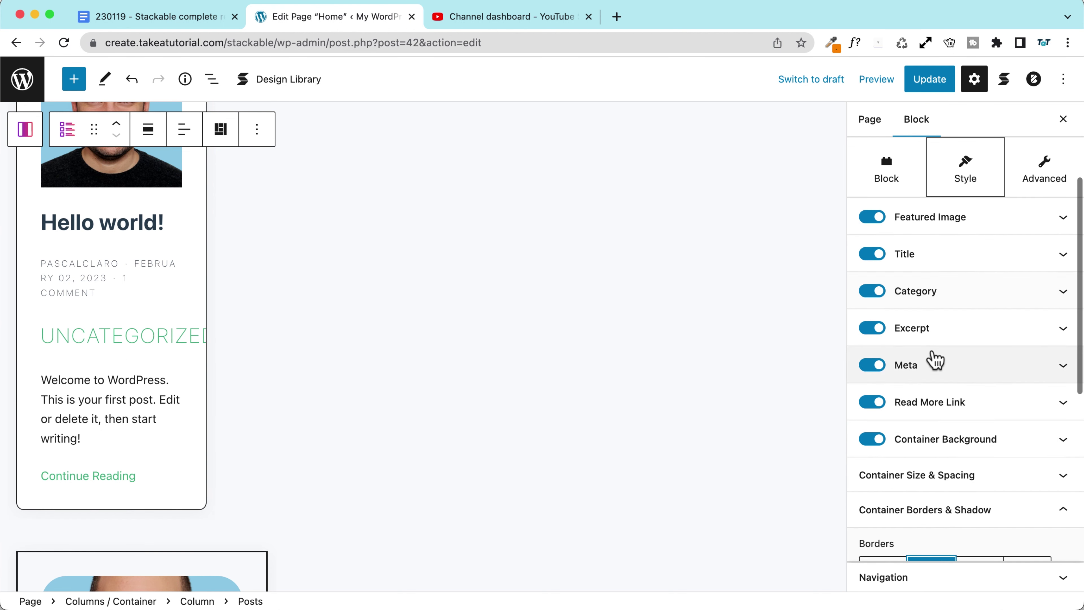
left_click(919, 293)
left_click(1049, 322)
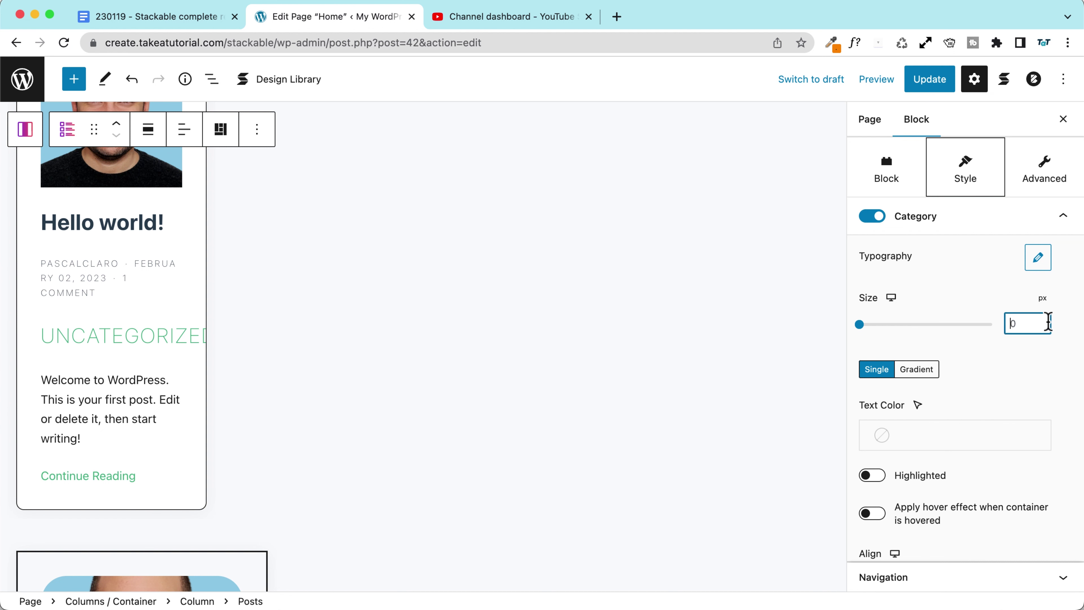
type("14")
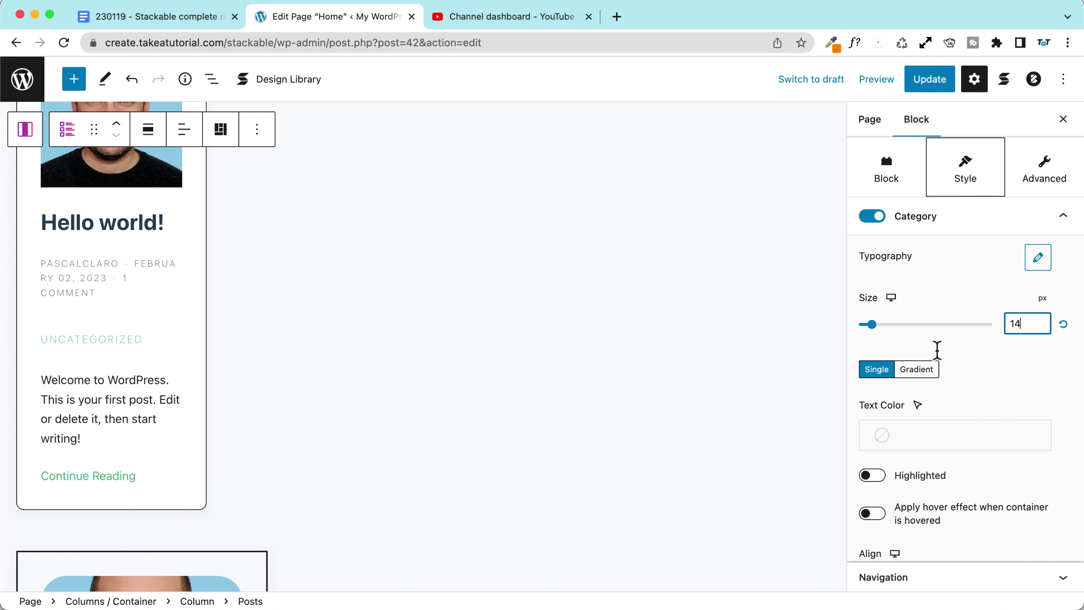
Give the Category label Palette Color 8 text and a Palette Color 1 highlight, and update the page
left_click(936, 449)
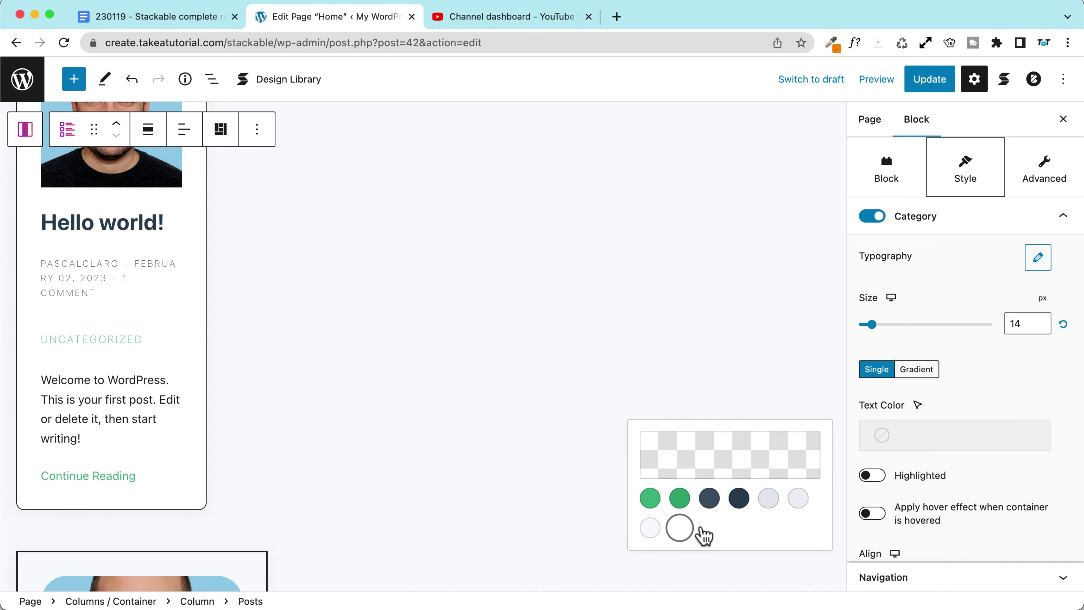
left_click(679, 528)
left_click(872, 476)
scroll(909, 470, "down", 2)
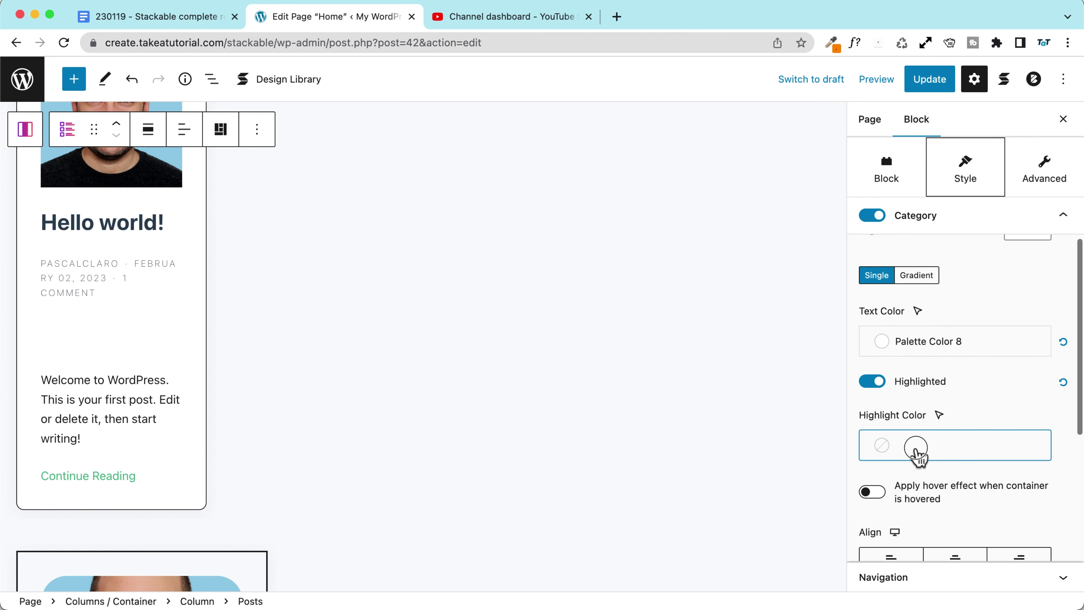
left_click(916, 449)
left_click(650, 508)
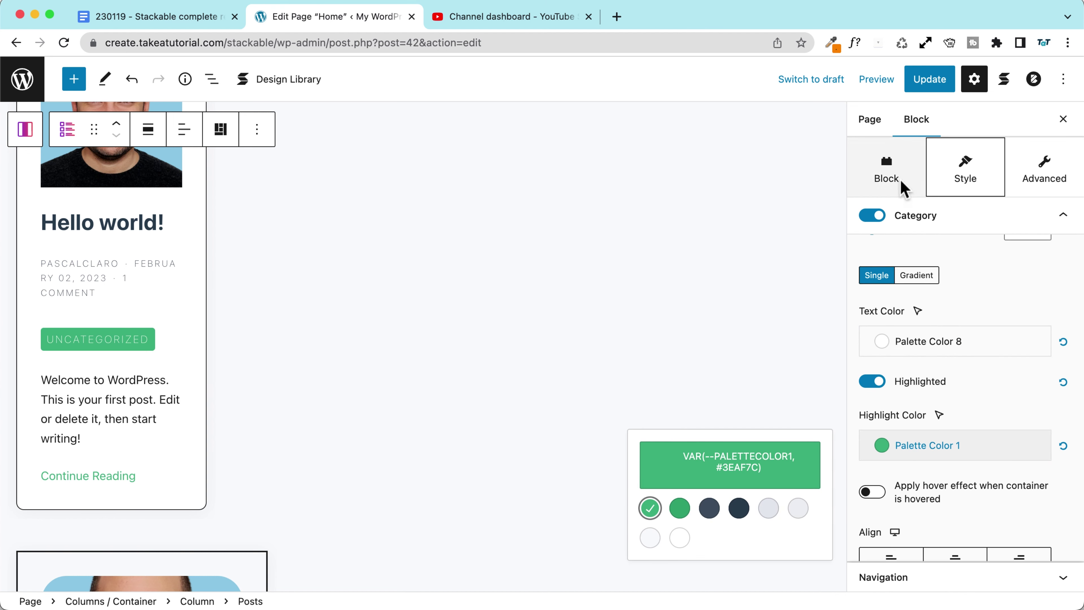
left_click(929, 79)
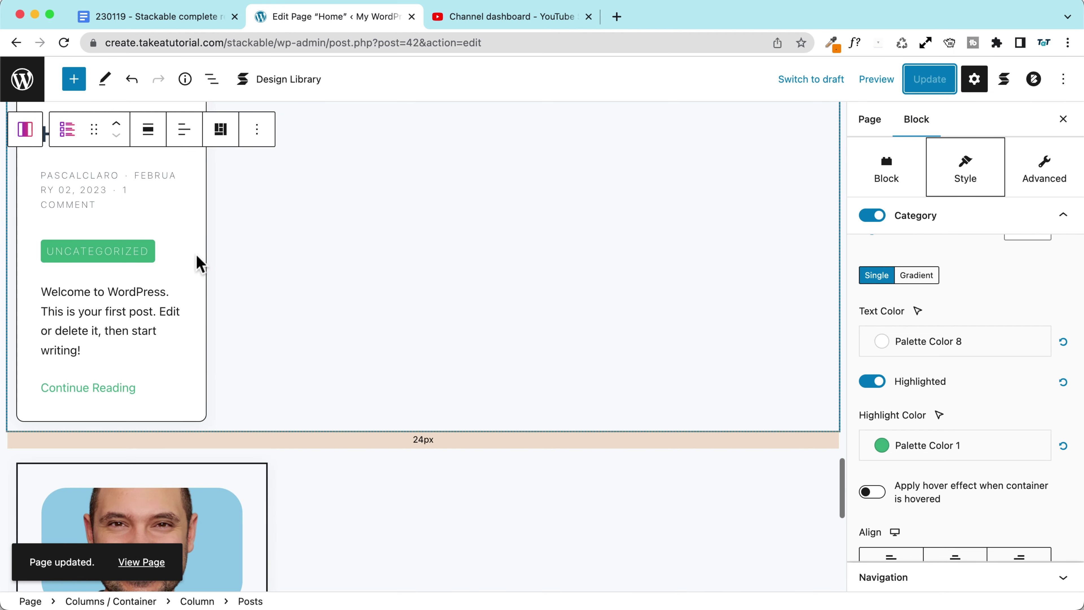
Move Meta below Read More Button, to the end of the Posts block's content arrangement
scroll(200, 264, "down", 10)
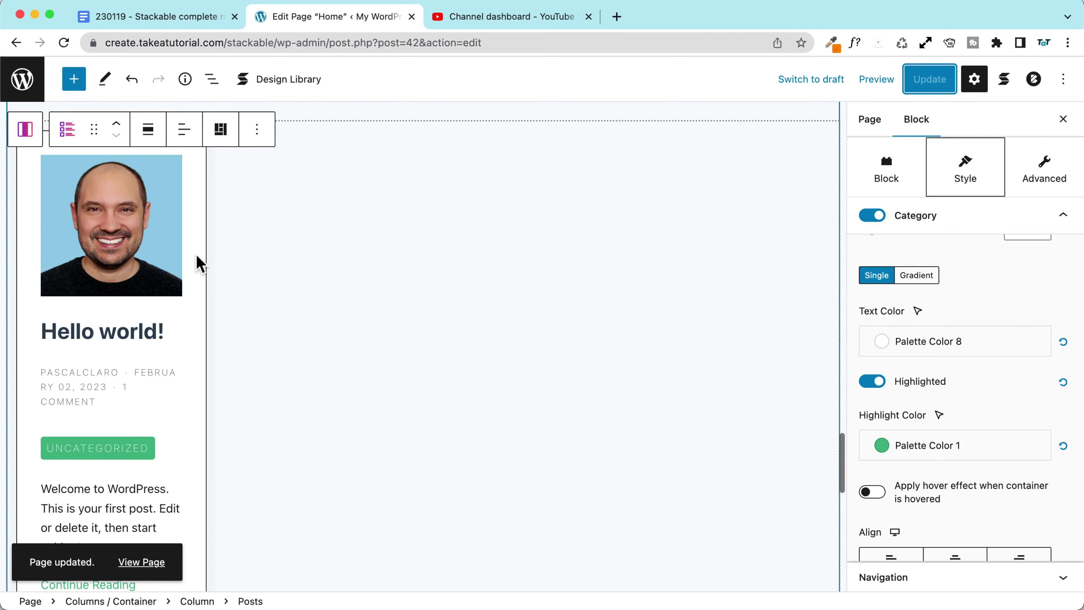
scroll(979, 375, "up", 8)
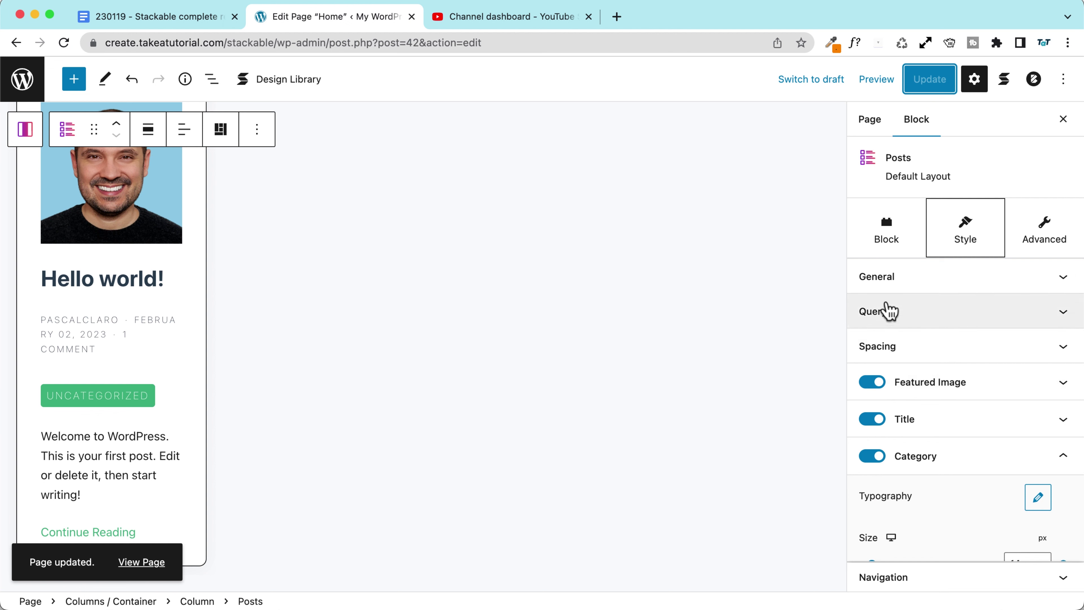
left_click(886, 282)
scroll(900, 390, "down", 10)
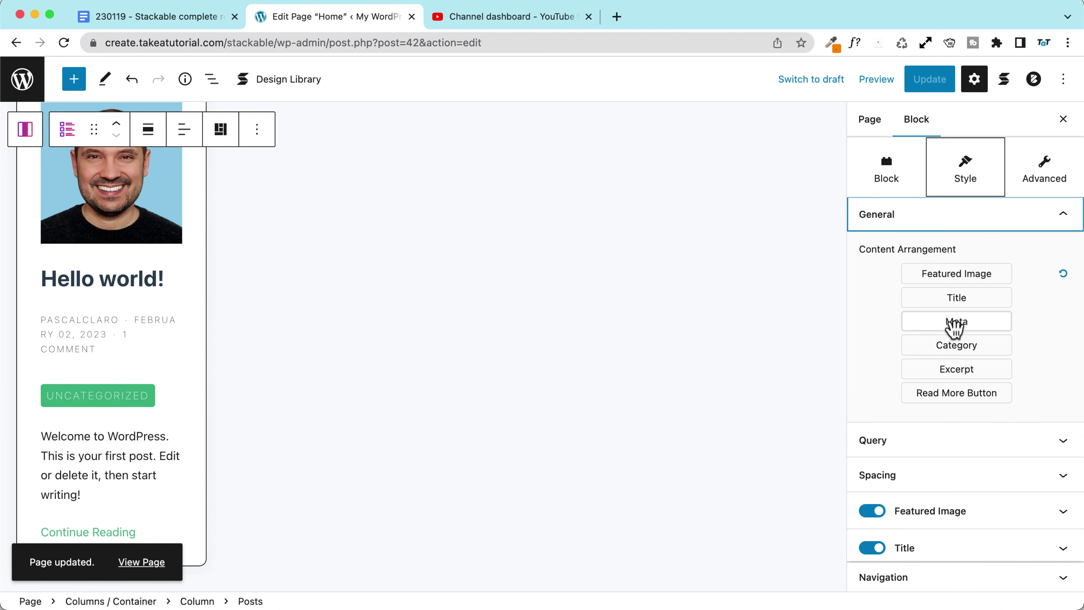
left_click_drag(955, 326, 951, 393)
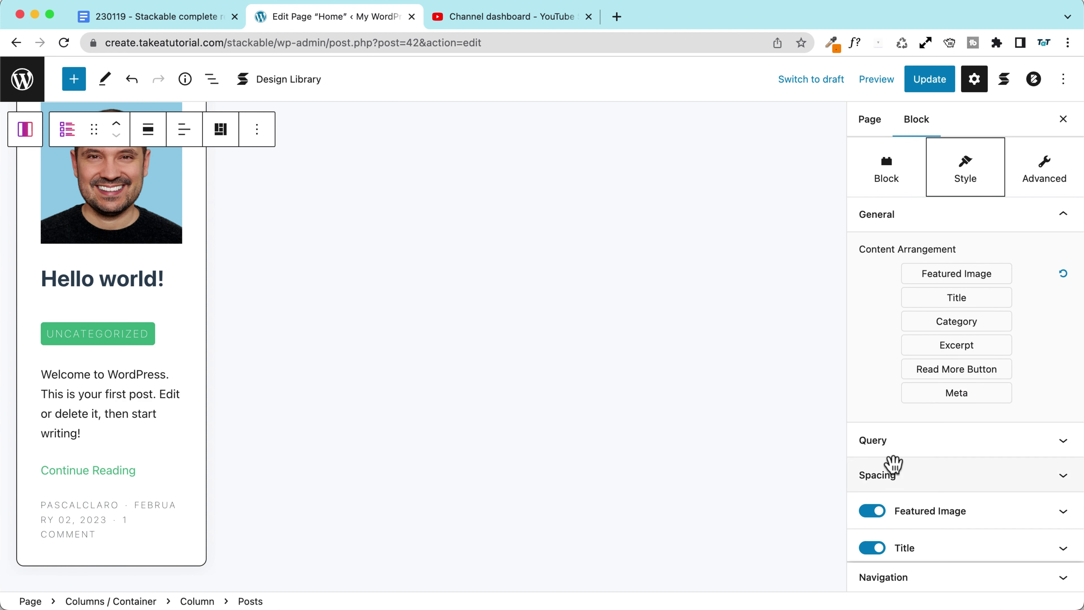
Turn off the Meta information in the new Posts block and update the page
scroll(890, 466, "down", 5)
left_click(874, 424)
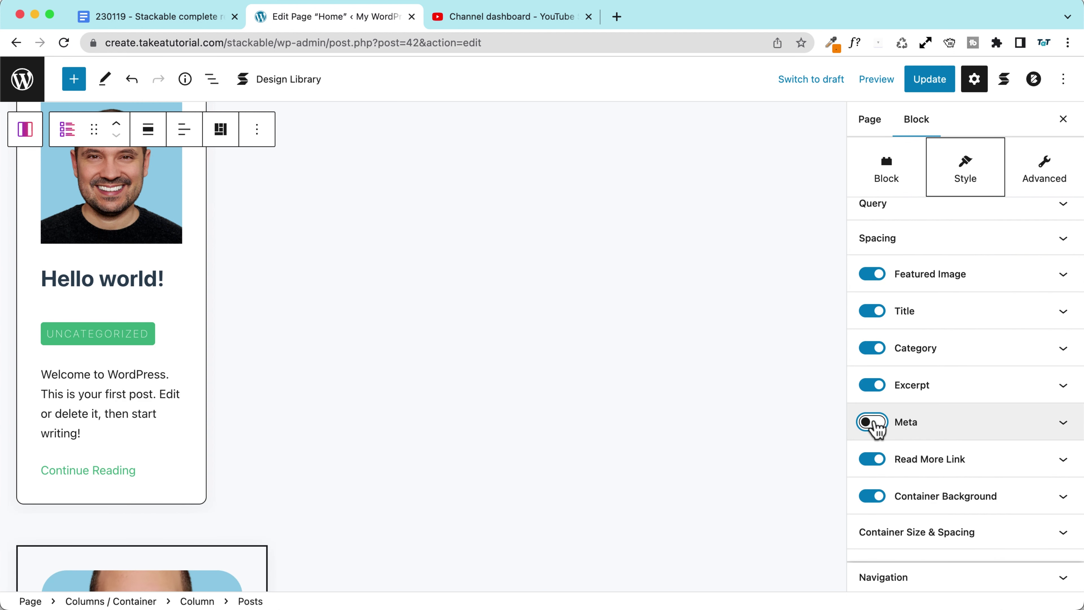
left_click(936, 86)
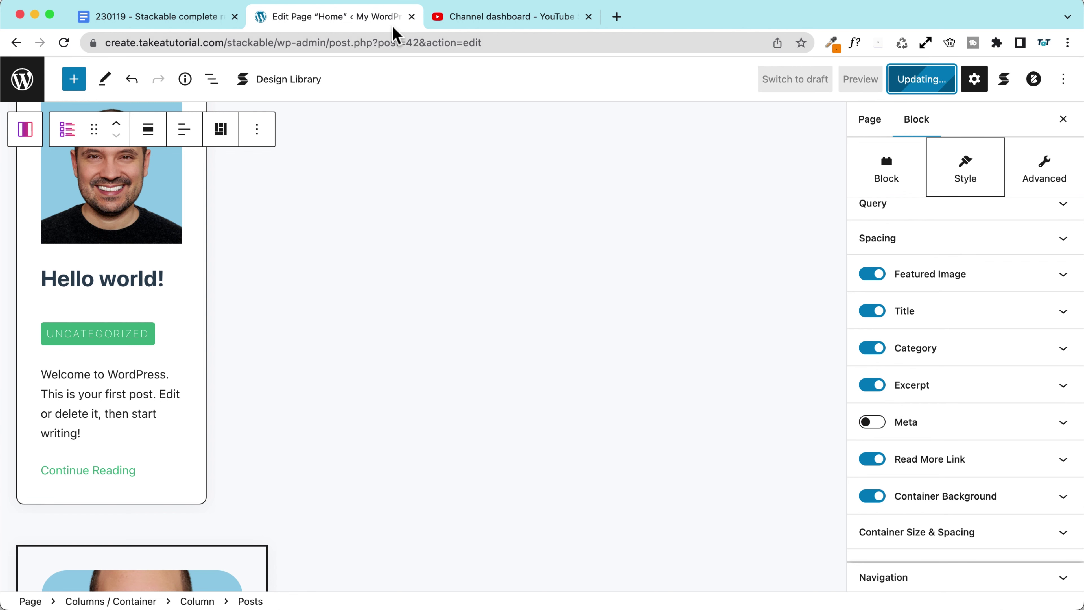
View the published Home page and examine the styled post card in the "Latest posts" section
left_click(143, 563)
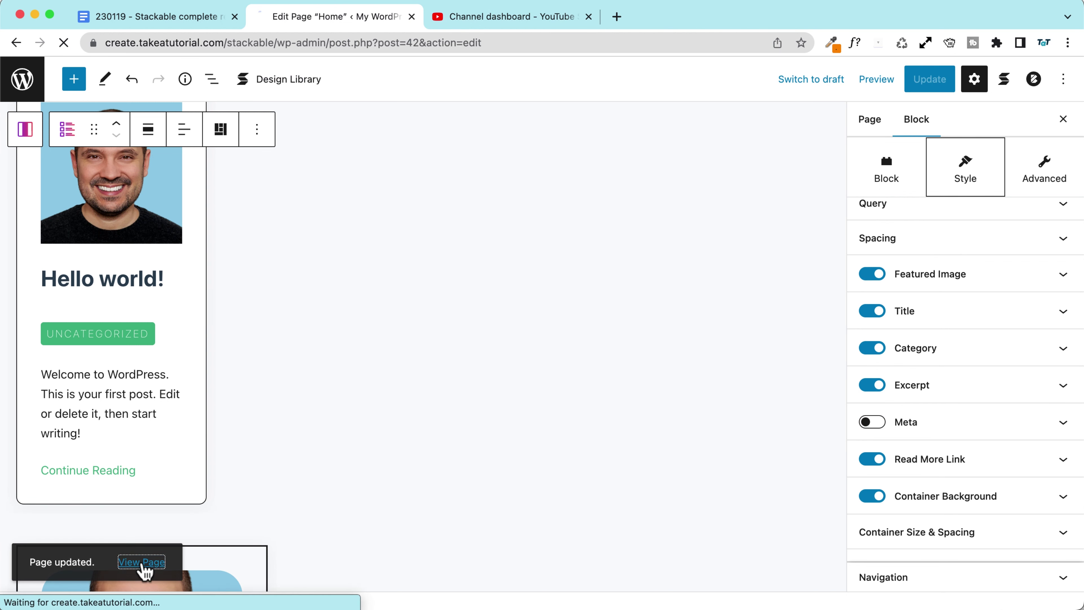
scroll(268, 403, "down", 15)
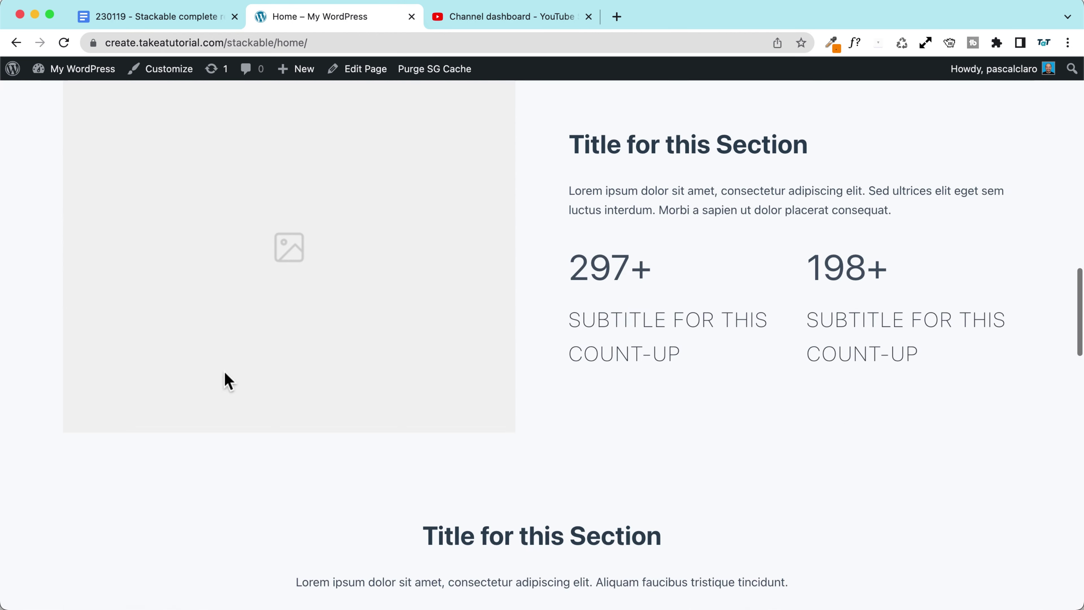
scroll(222, 370, "down", 10)
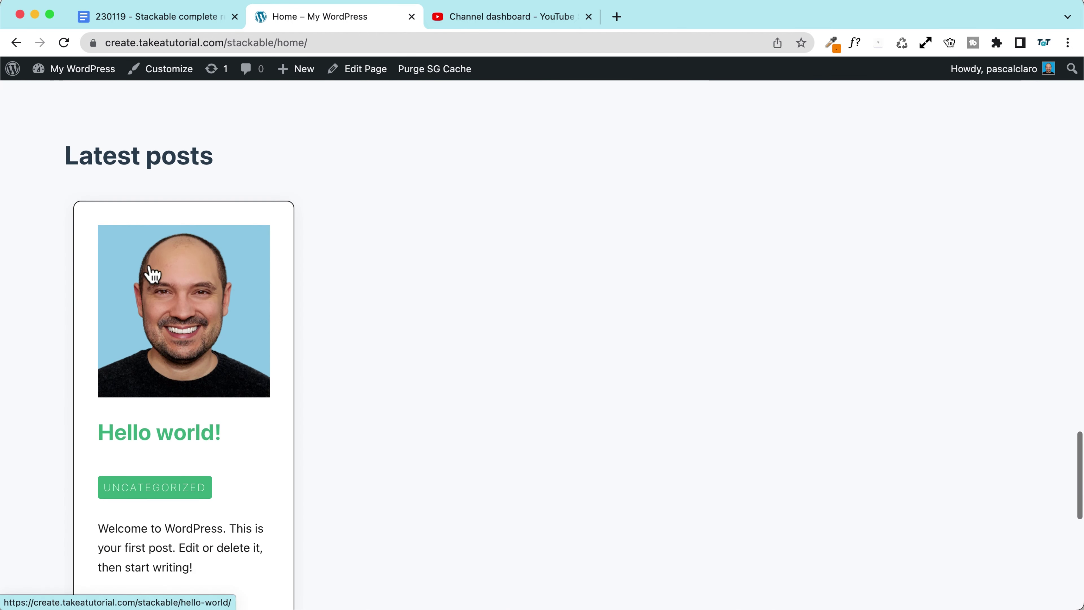
scroll(128, 363, "down", 3)
scroll(126, 363, "up", 2)
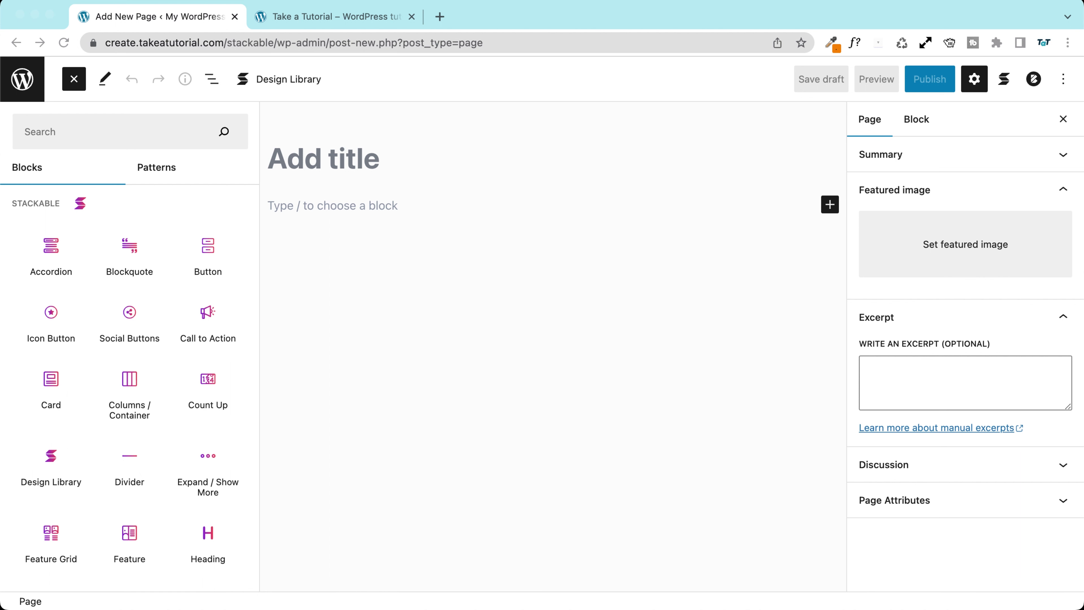
Insert a Stackable Card block into the new, empty page
mouse_move(47, 314)
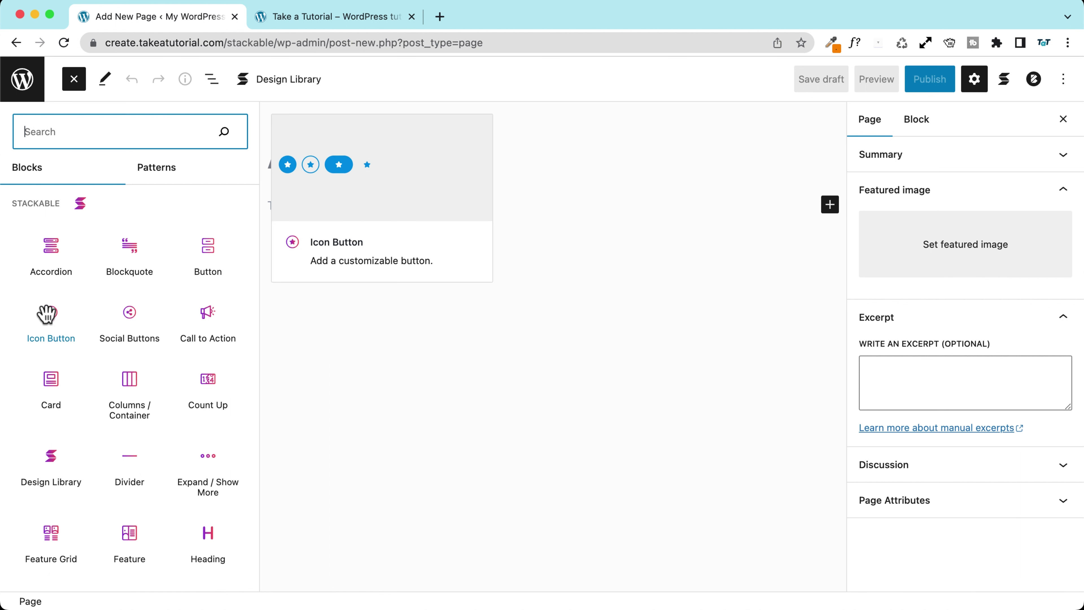
left_click(51, 378)
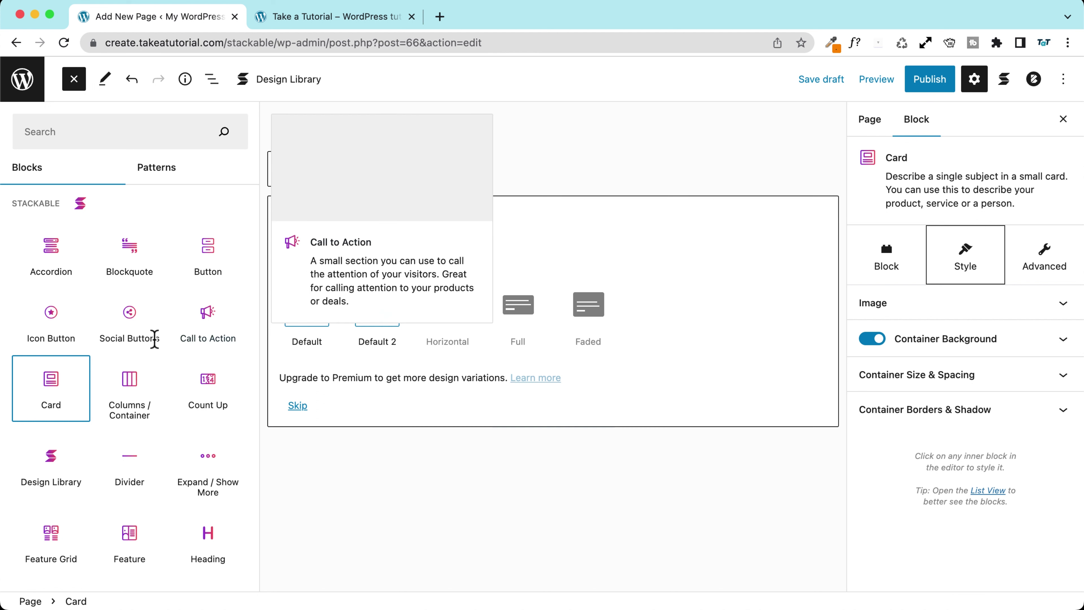
mouse_move(49, 376)
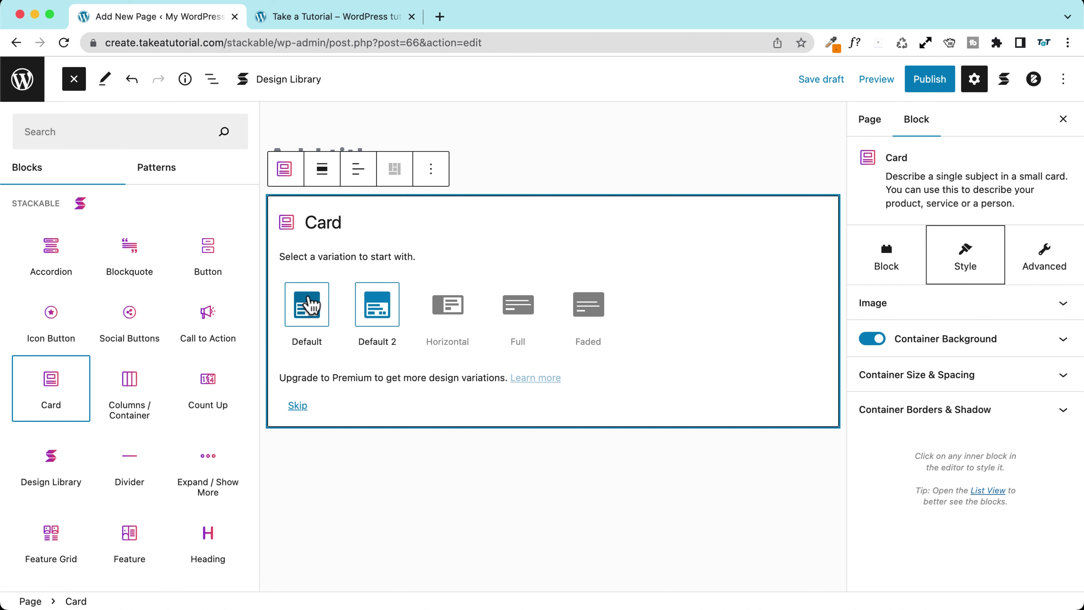
Insert a Stackable Feature Grid block below the Card block
mouse_move(140, 380)
scroll(142, 380, "down", 2)
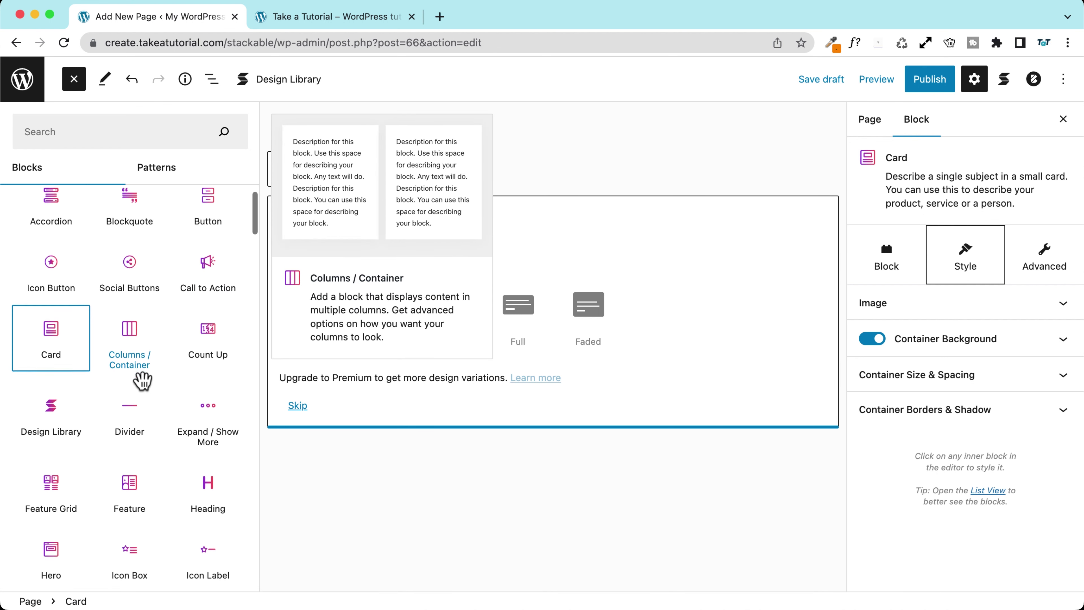
mouse_move(53, 438)
scroll(51, 387, "down", 2)
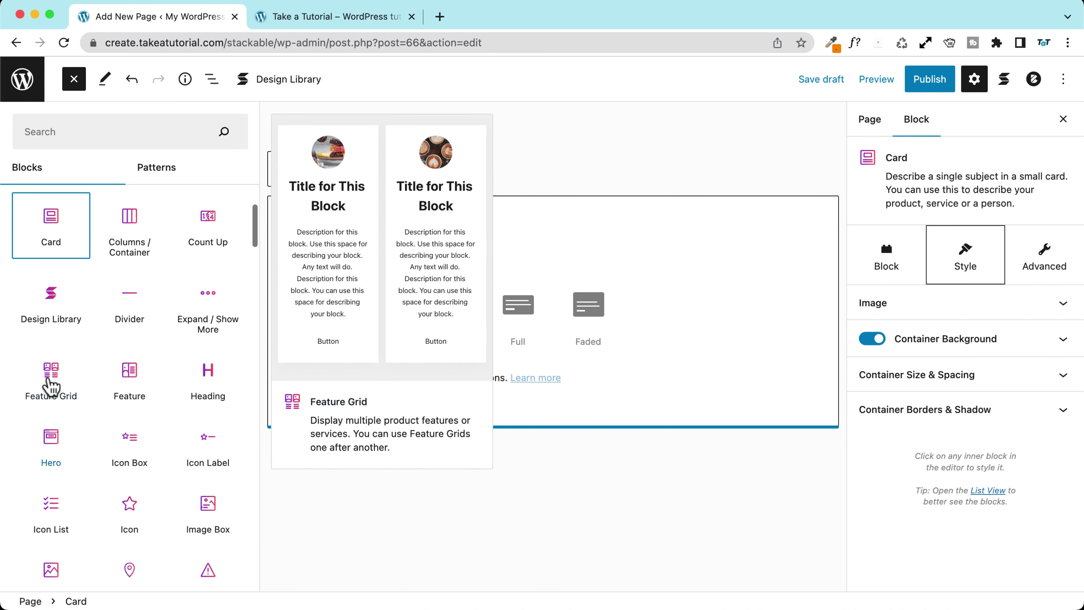
left_click(50, 373)
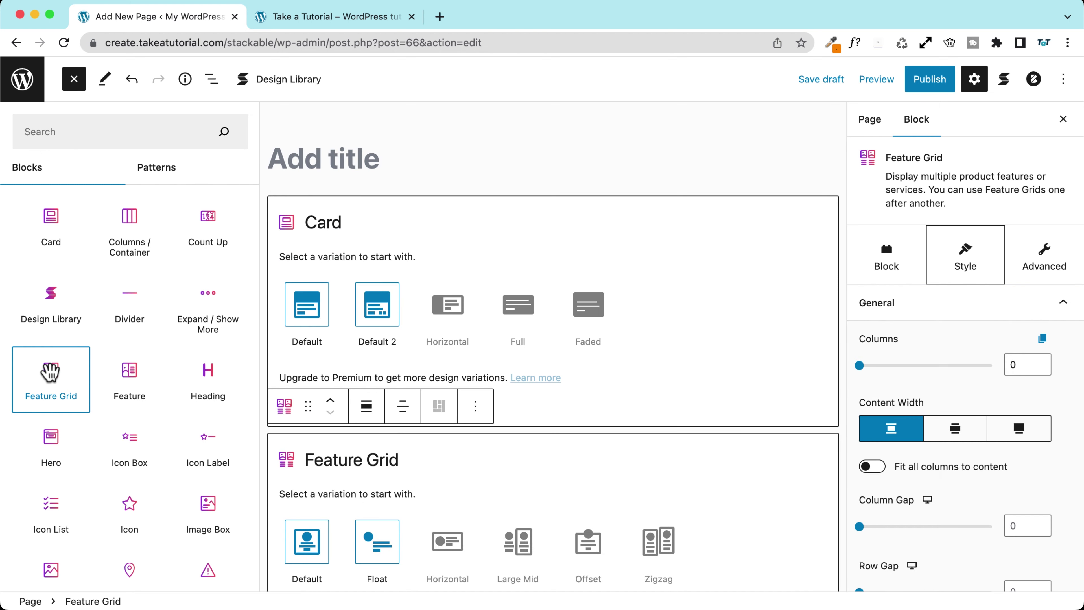
Delete the Card block above the Feature Grid
left_click(552, 231)
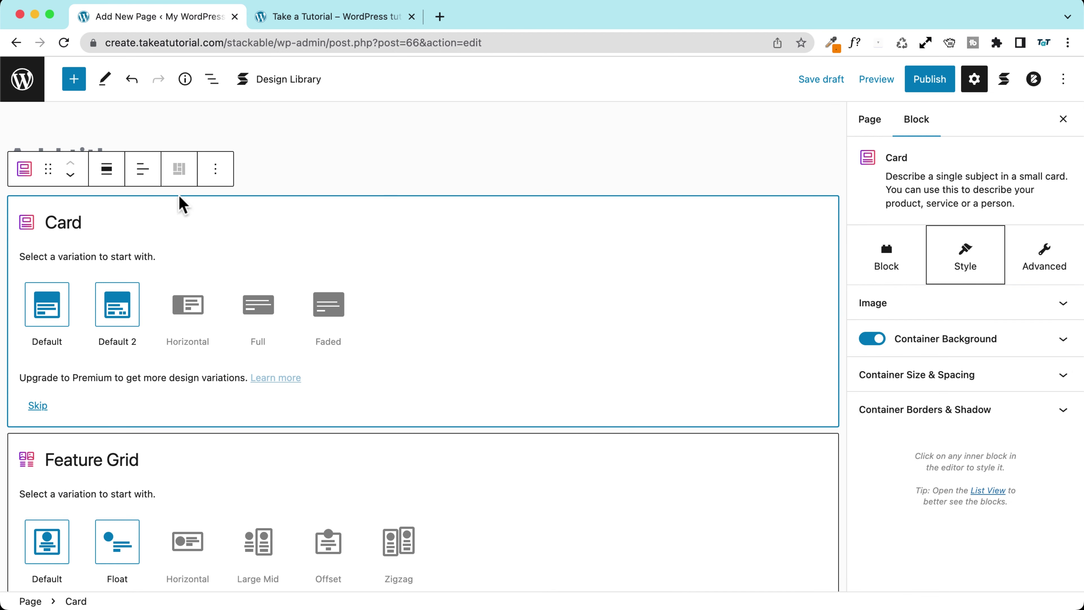
left_click(216, 169)
left_click(290, 534)
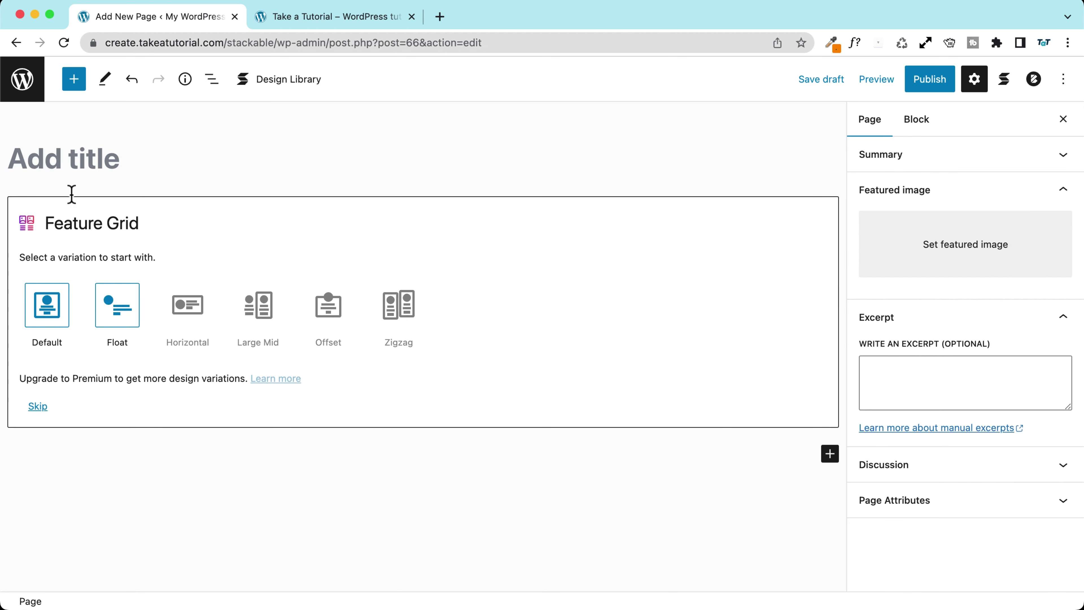
Try the Default variation on the Feature Grid, and reset its layout to use the Float variation instead
left_click(161, 239)
left_click(47, 312)
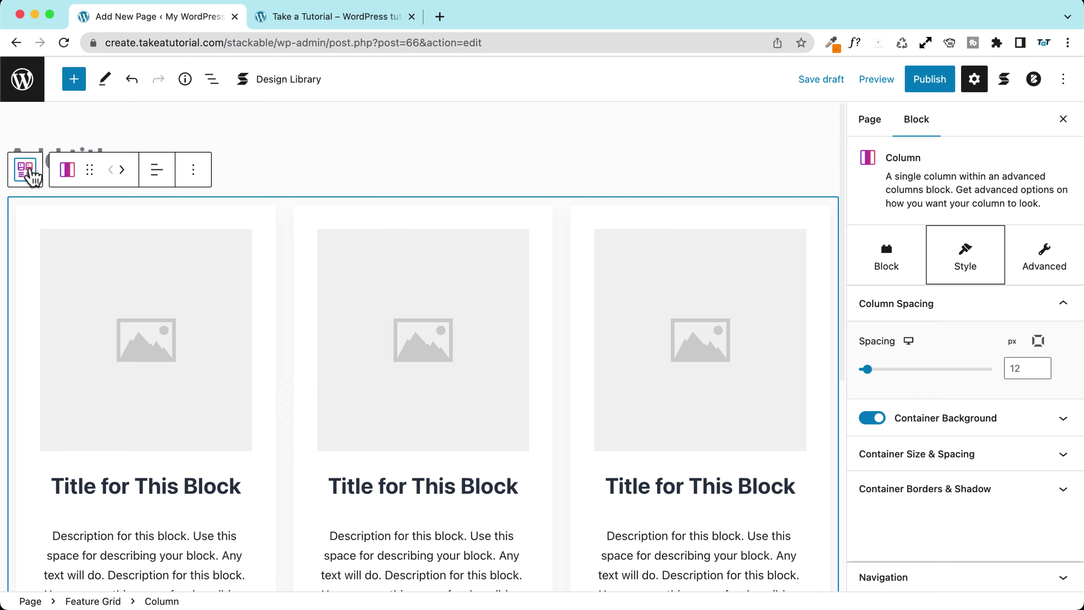
left_click(24, 170)
scroll(137, 150, "up", 2)
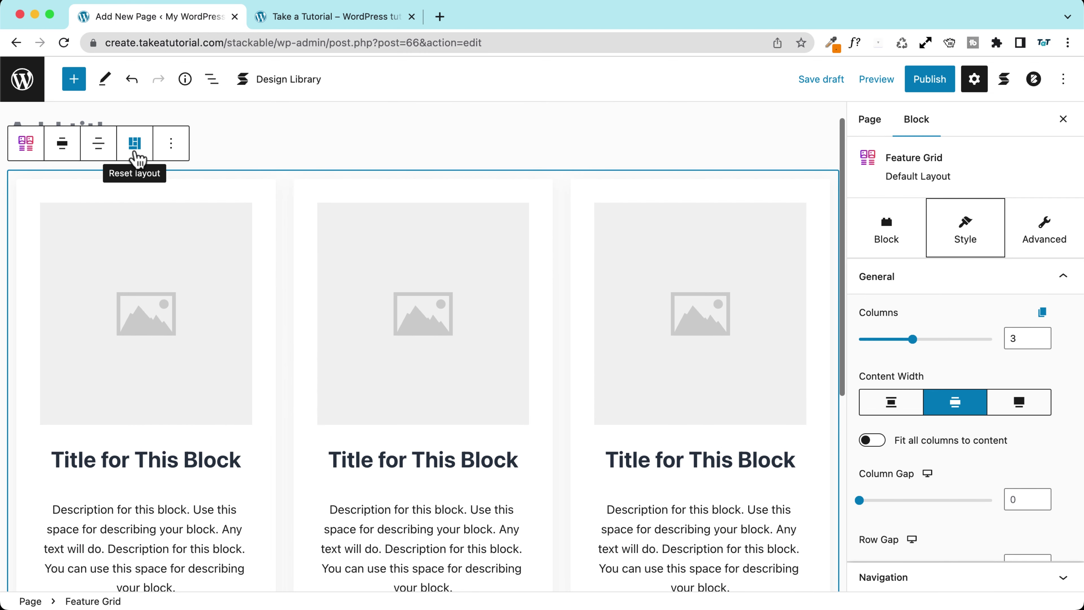
left_click(135, 145)
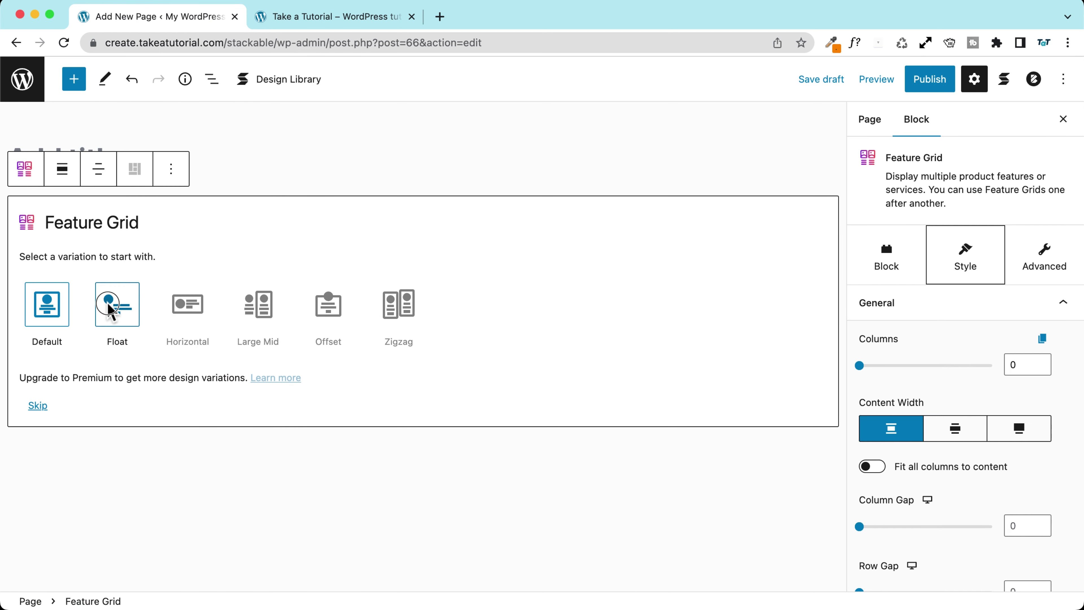
left_click(111, 310)
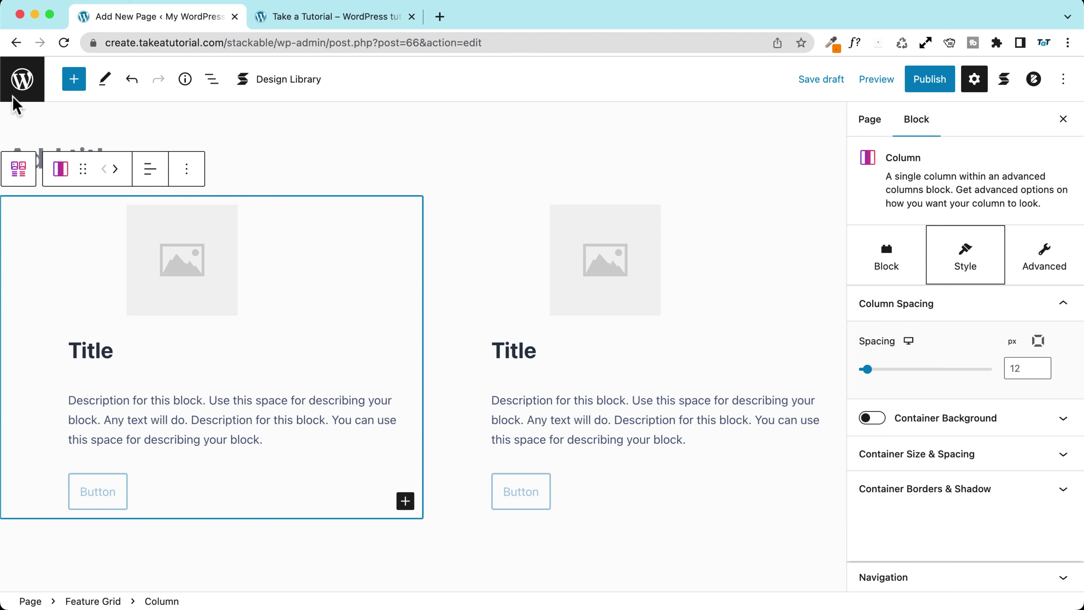
Insert a Stackable Call to Action block below the Feature Grid using the Horizontal variation
left_click(74, 80)
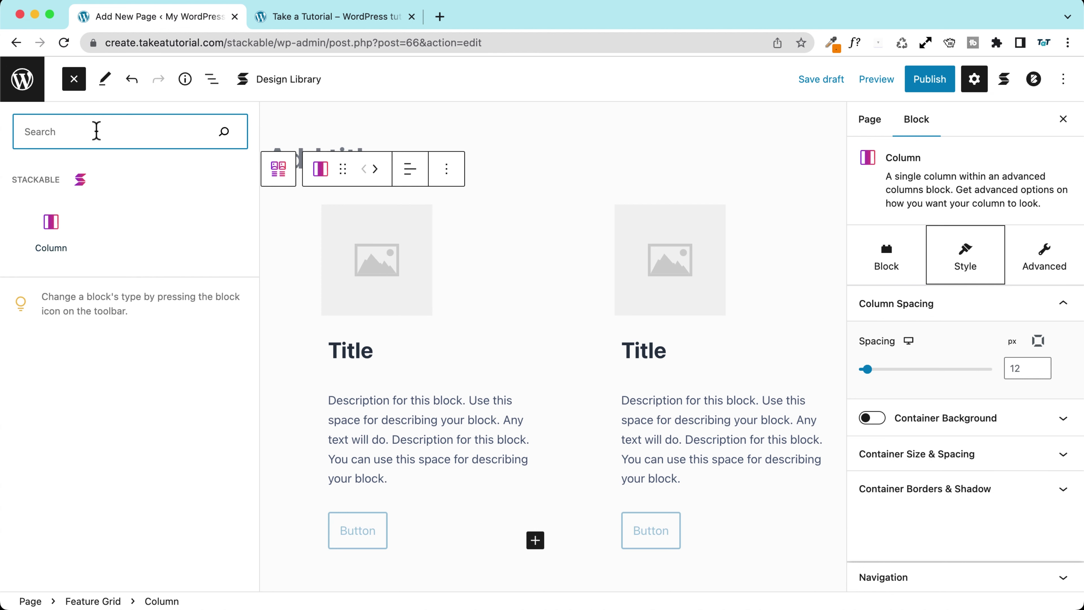
scroll(496, 411, "down", 3)
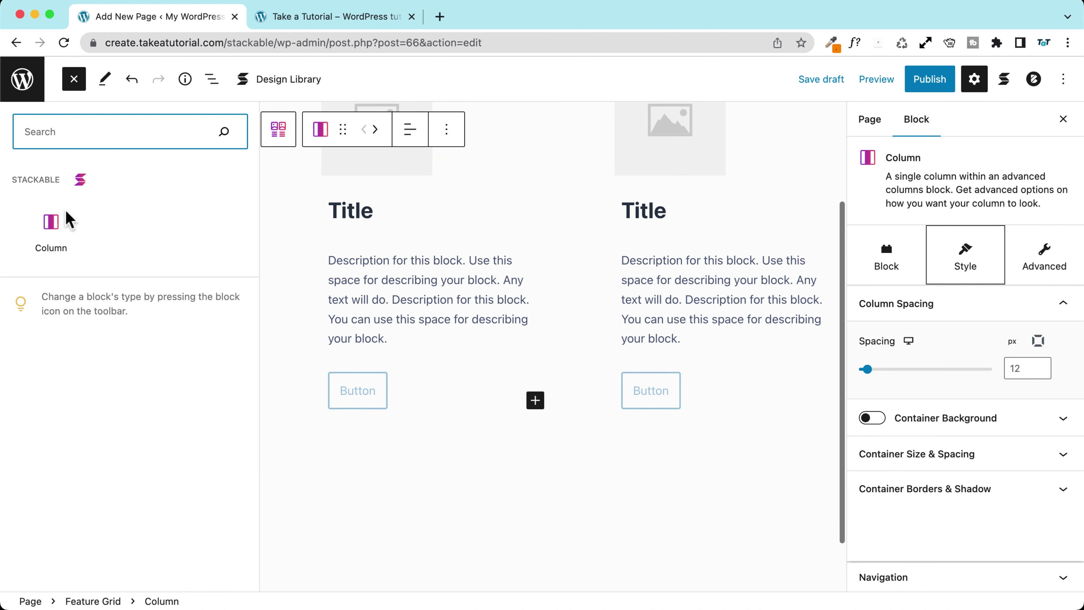
left_click(551, 542)
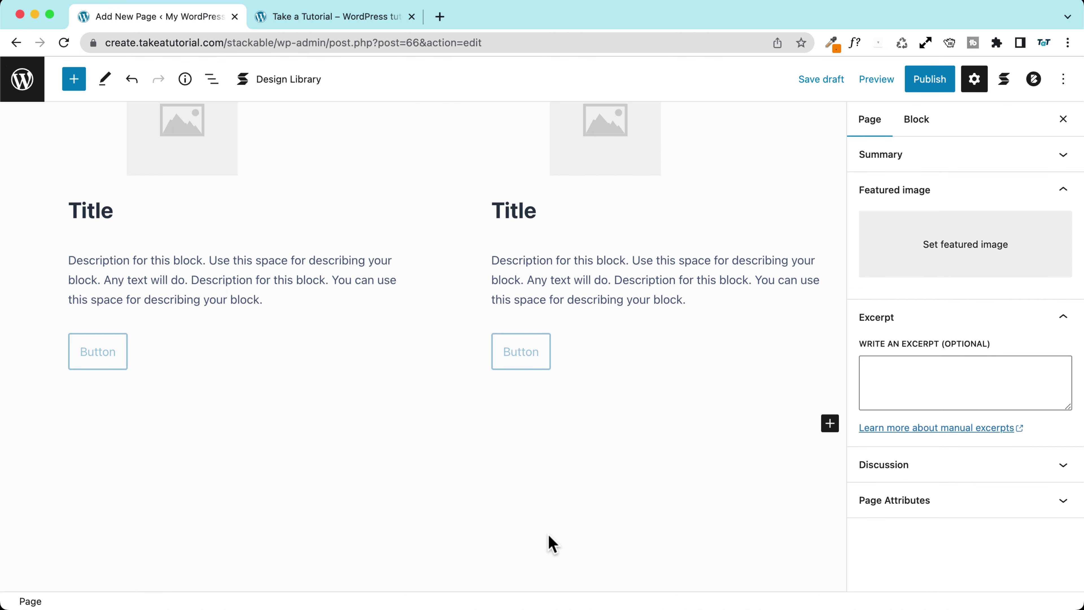
left_click(74, 79)
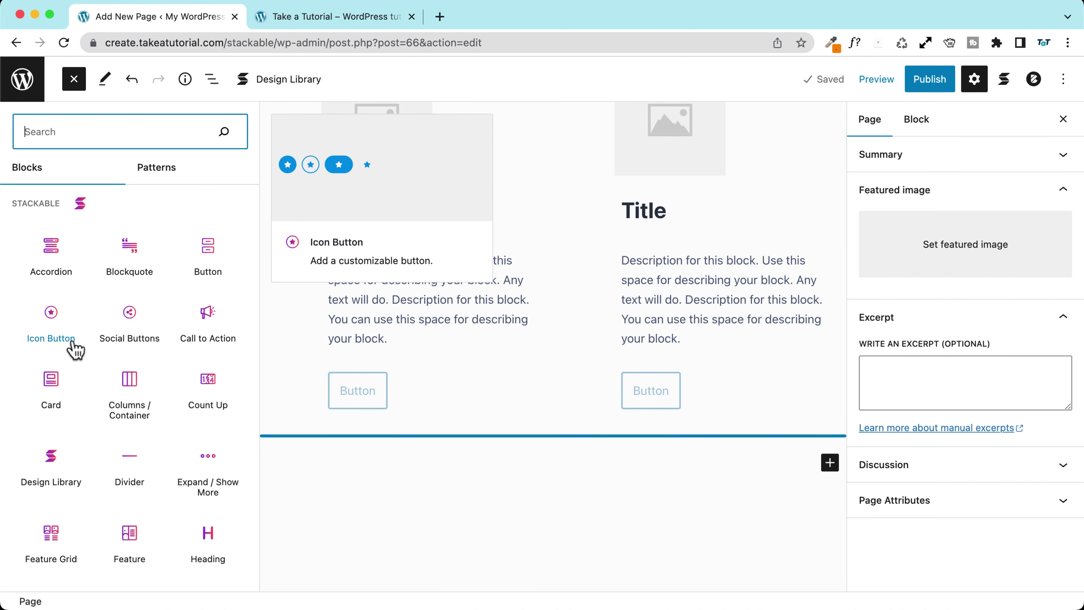
scroll(47, 331, "down", 2)
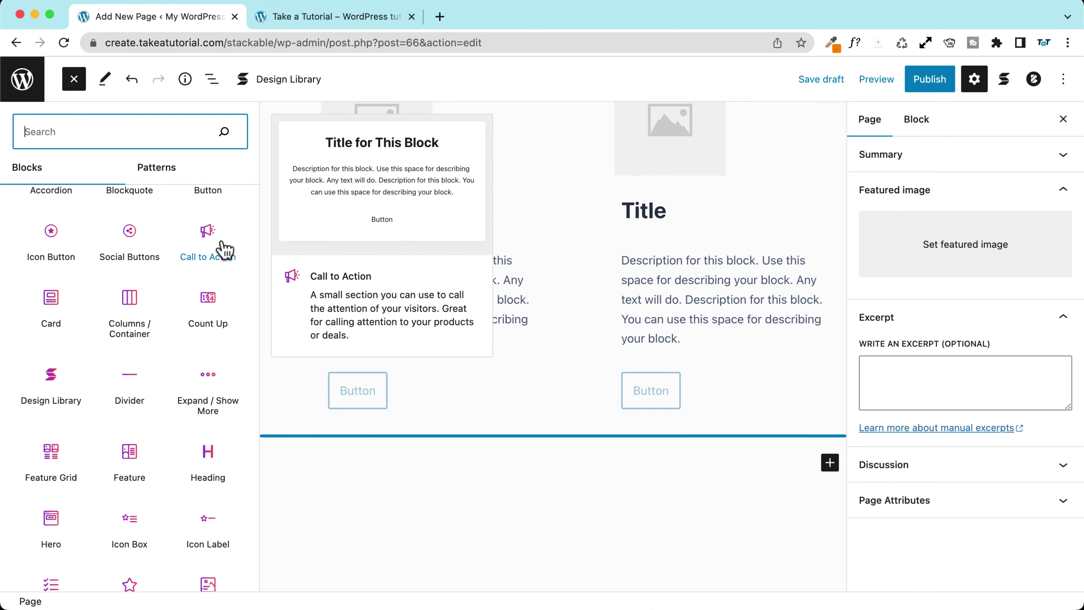
left_click(209, 236)
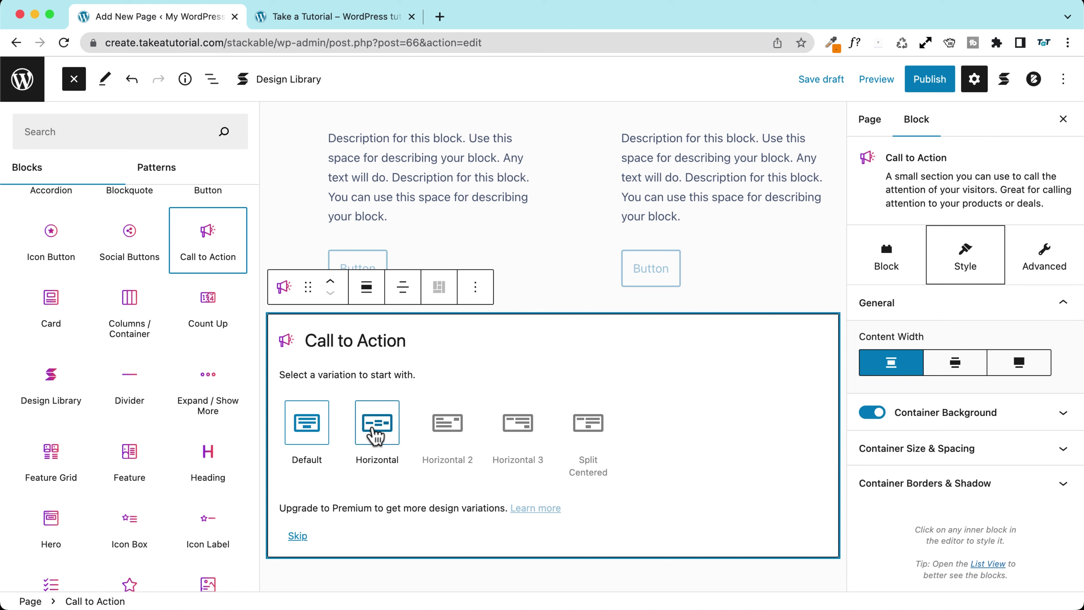
left_click(74, 79)
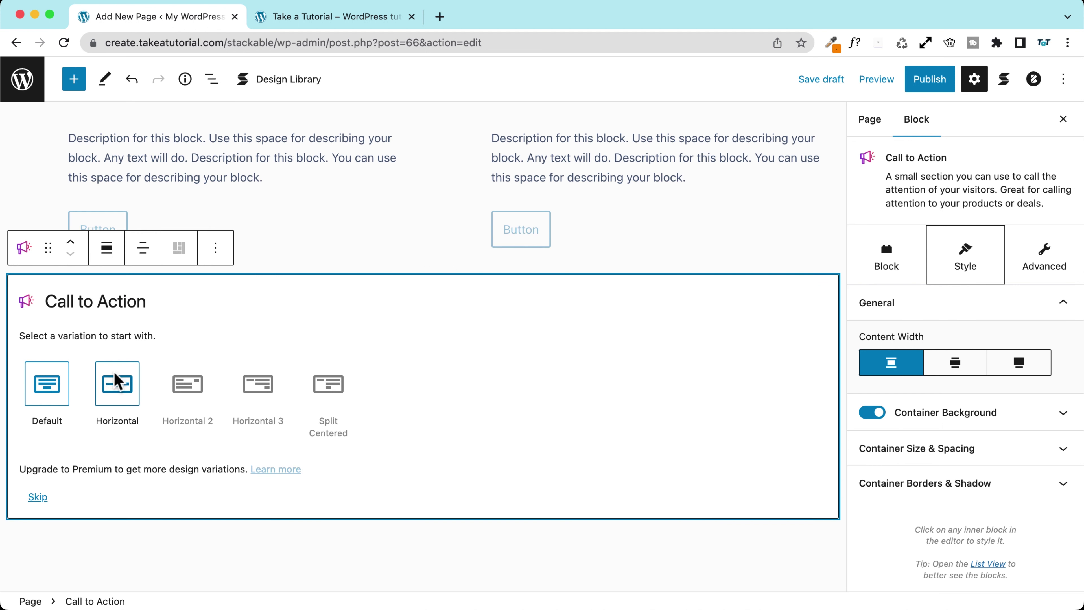
left_click(116, 381)
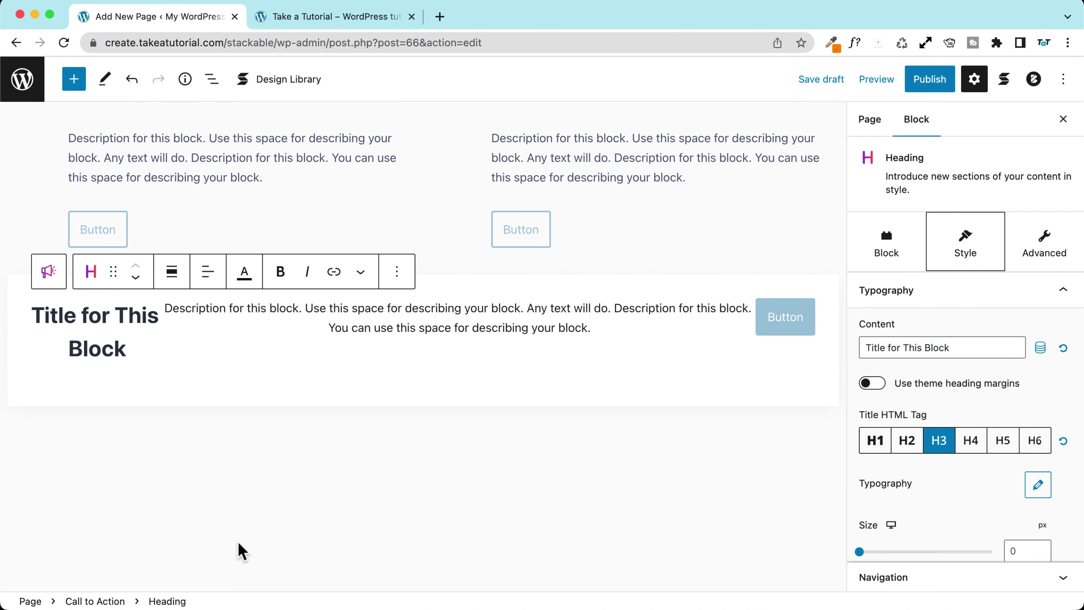
Replace the Call to Action block's description text with "My Call To Action"
triple_click(460, 322)
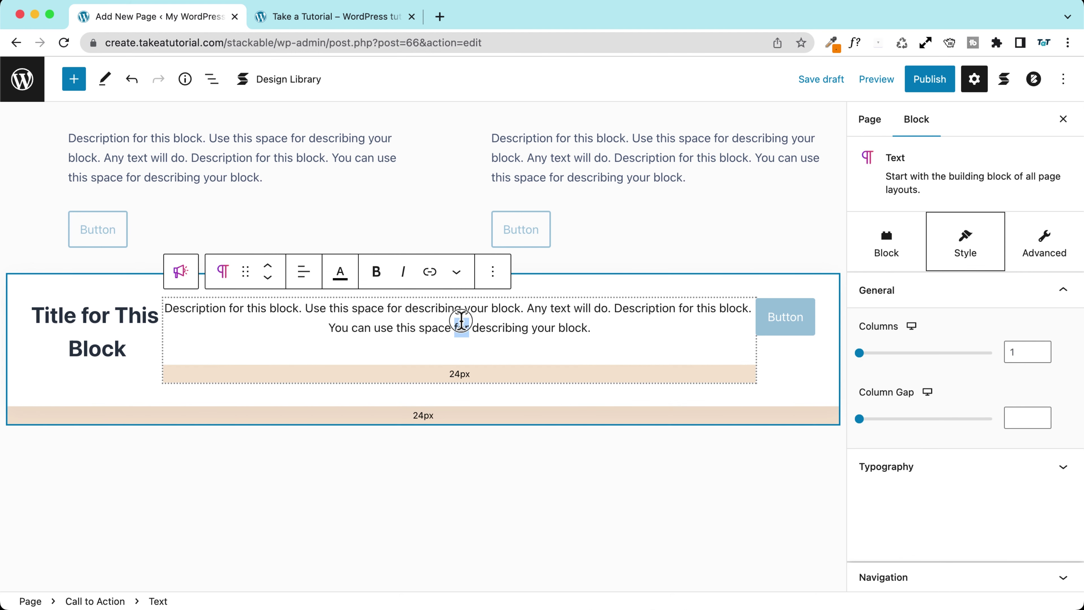
type("My")
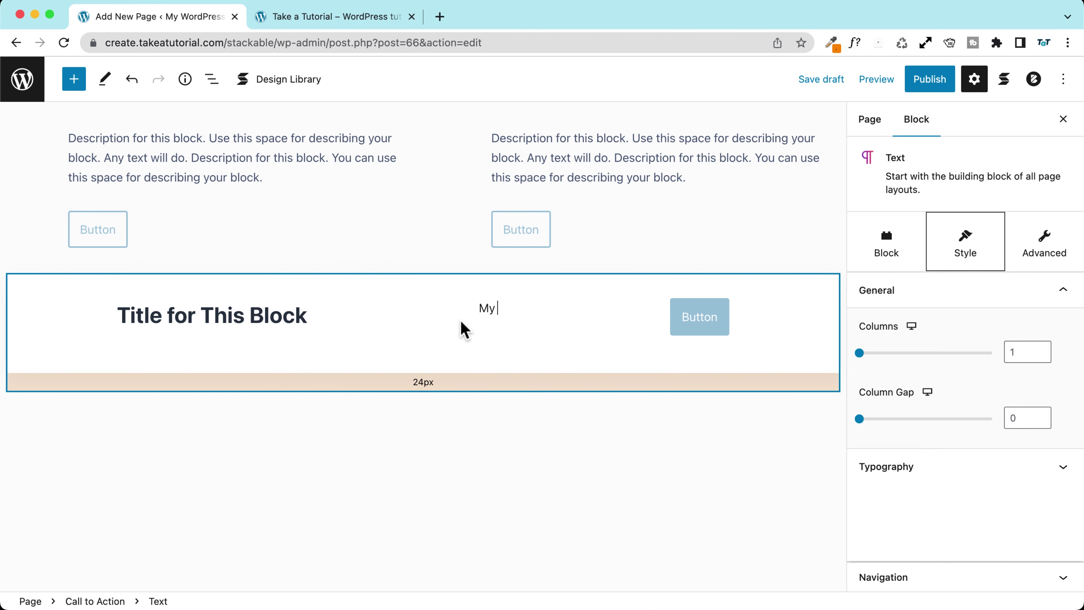
type(" Call To Action")
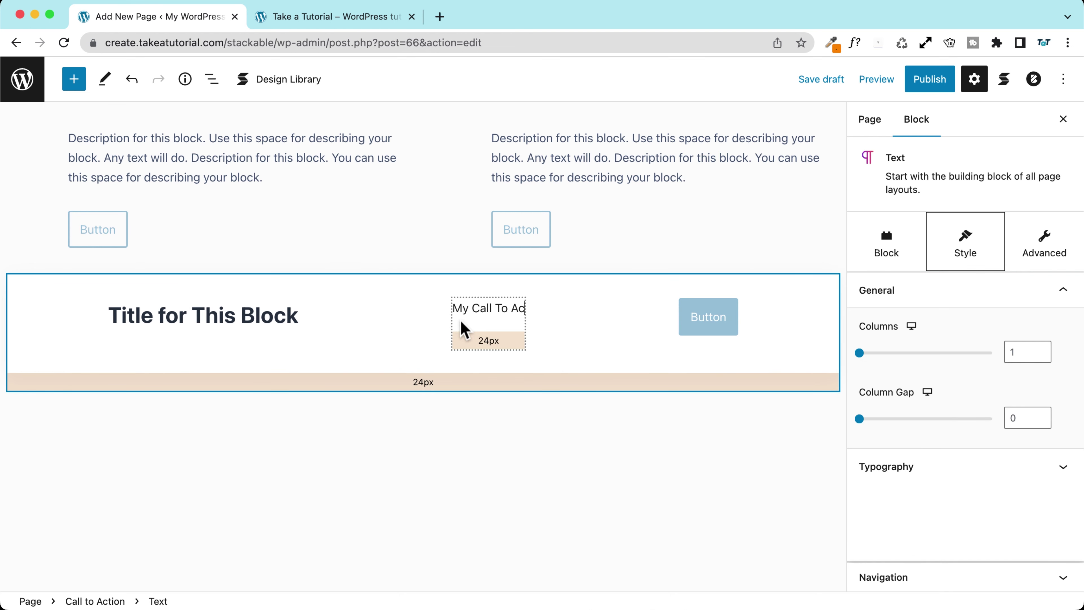
Reset the Call to Action block's layout and choose the Default variation
left_click(34, 327)
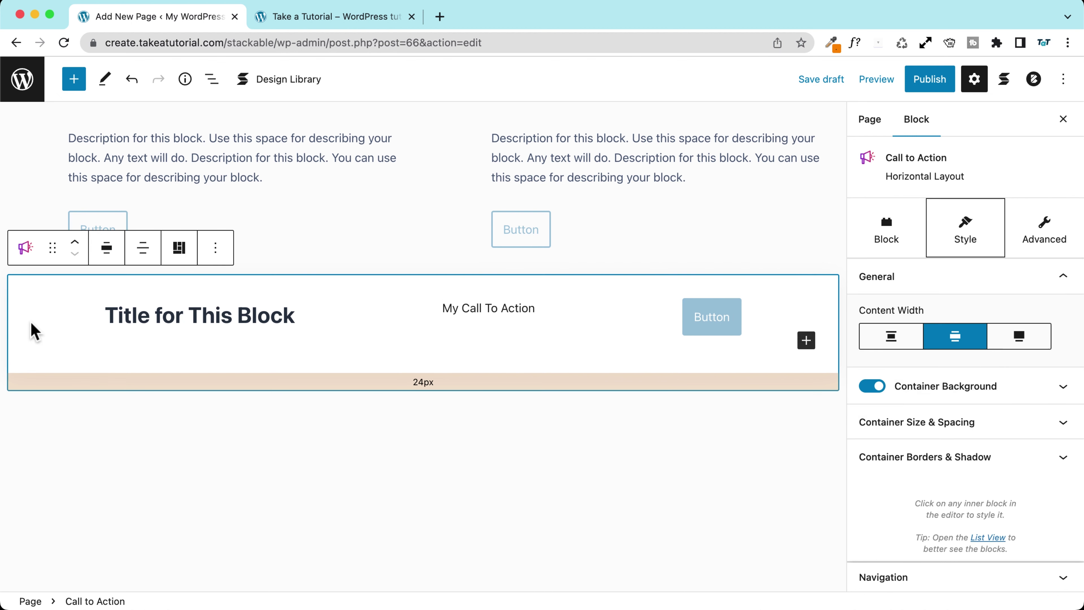
left_click(179, 248)
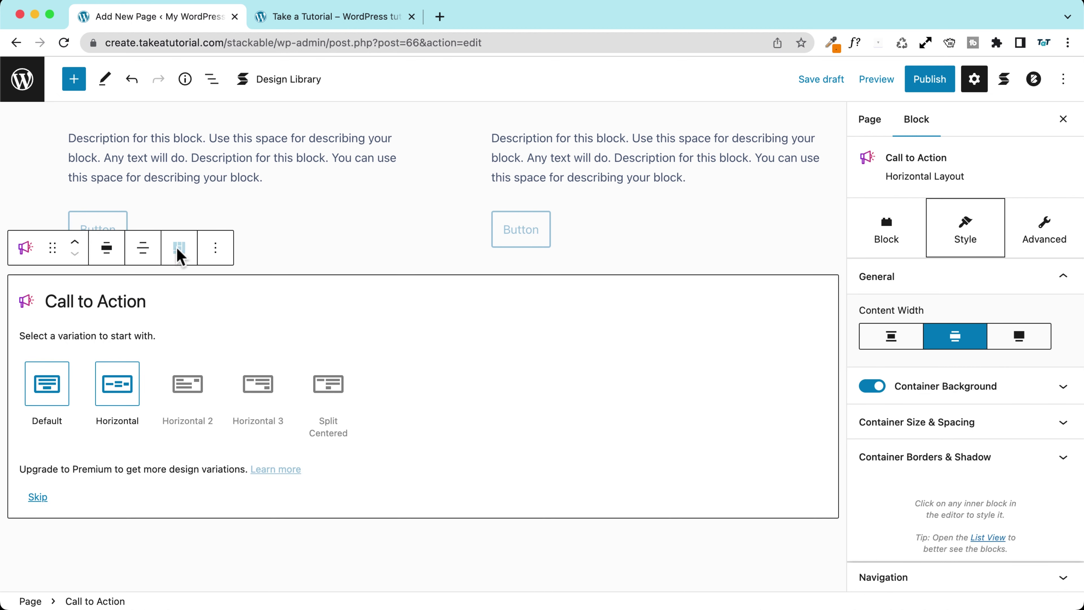
left_click(48, 386)
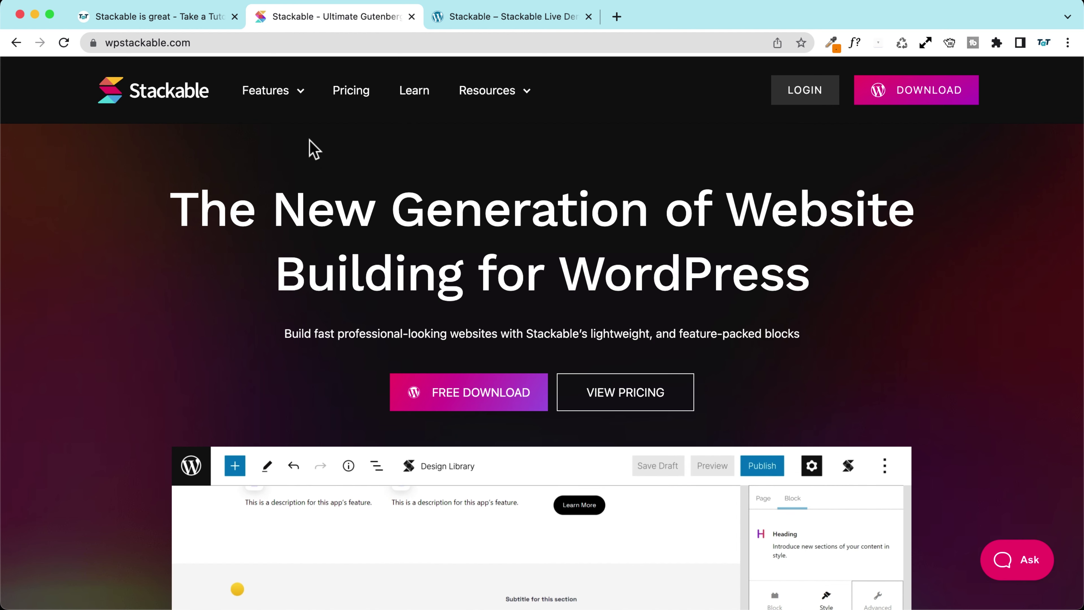
Open the premium demo from the Stackable website and examine the sample sections on its page
mouse_move(267, 97)
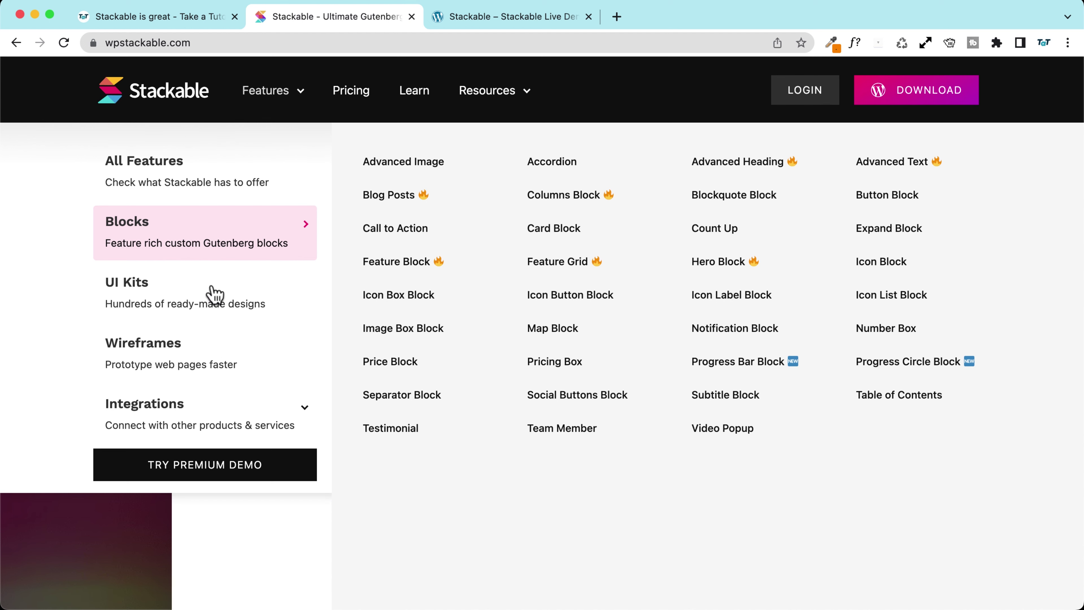
left_click(215, 474)
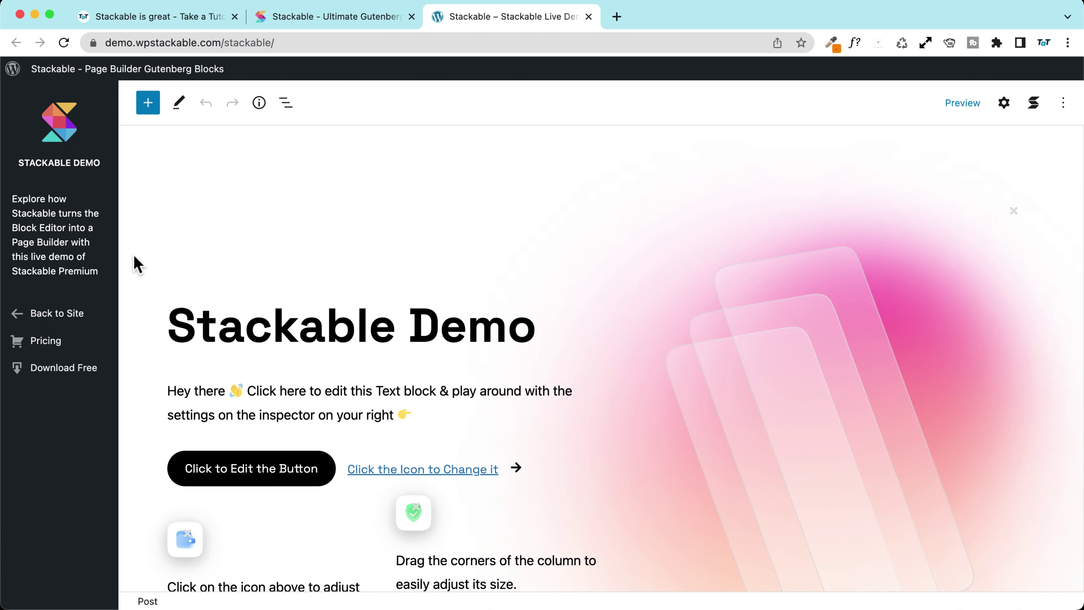
scroll(136, 261, "down", 5)
scroll(136, 261, "down", 15)
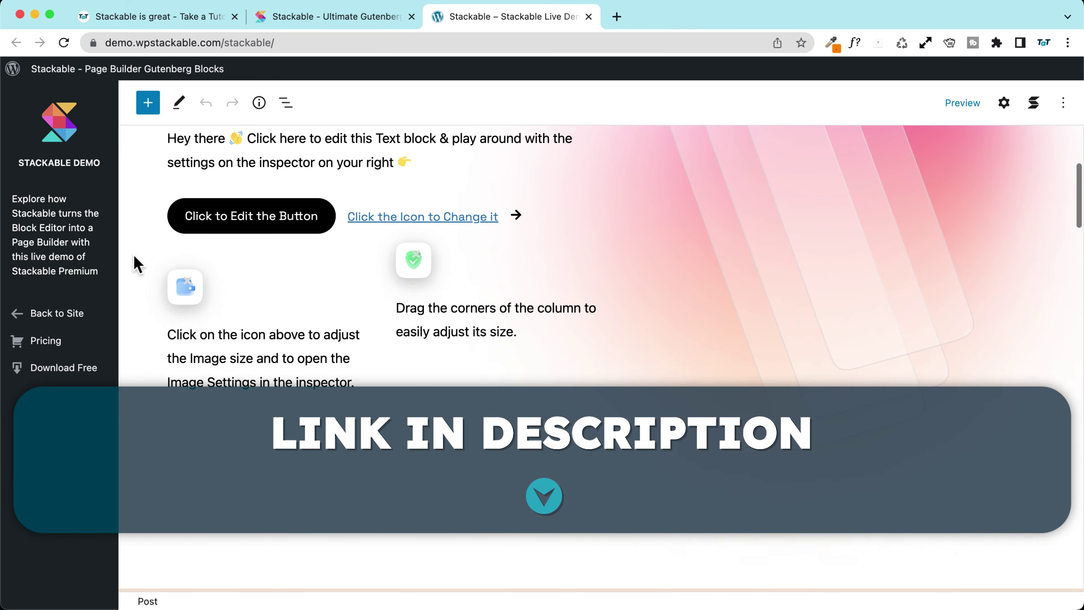
scroll(136, 261, "down", 10)
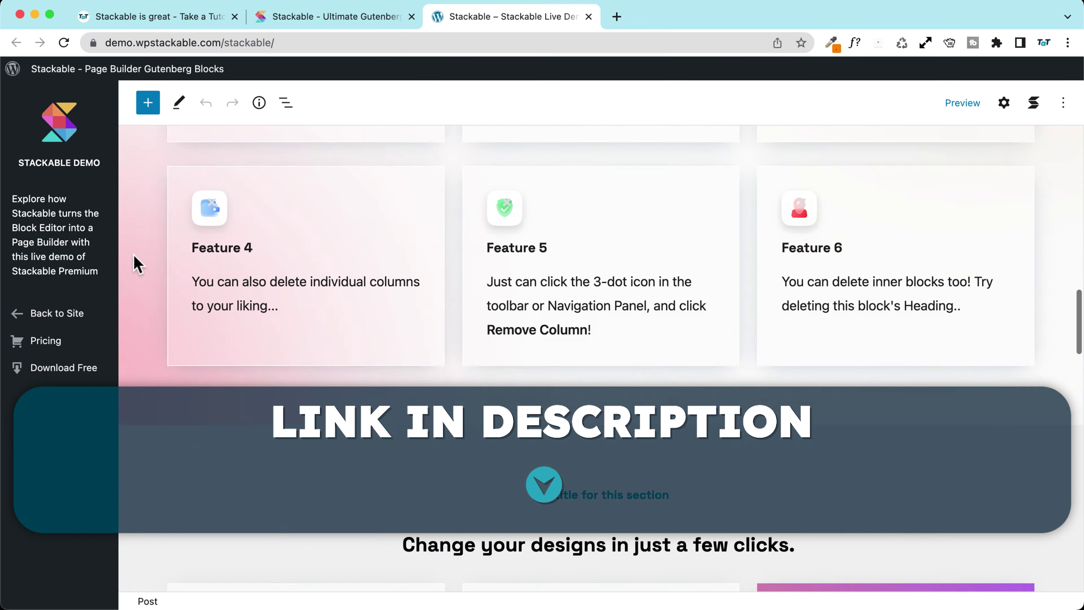
scroll(327, 484, "down", 8)
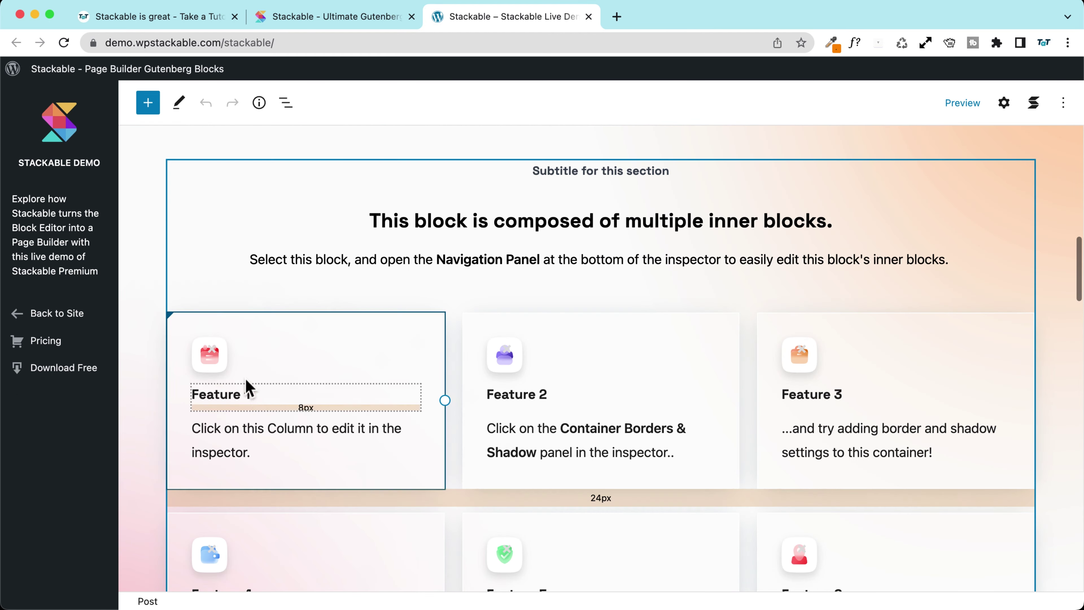
Select the icon image in the Feature 1 card and open its Stackable block options
left_click(254, 367)
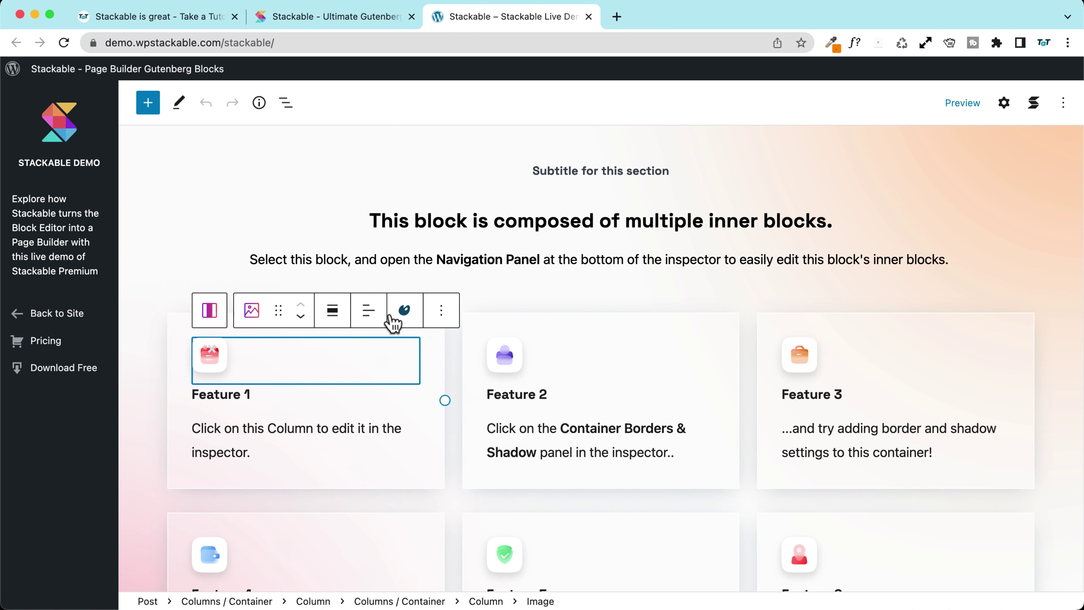
left_click(404, 312)
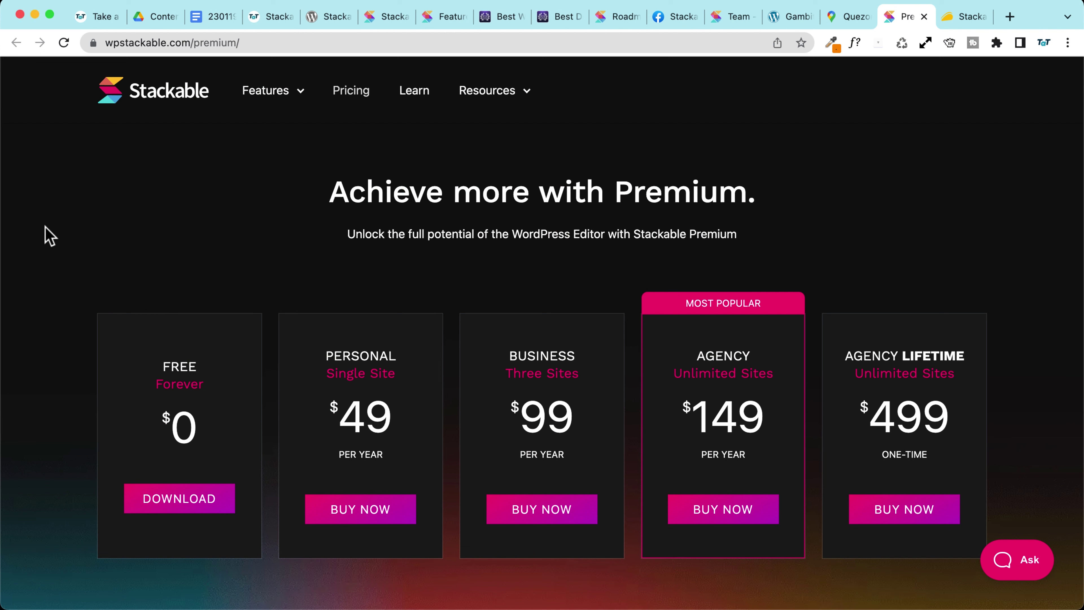
Open the checkout for the Agency plan on the Stackable premium pricing page and compare its Lifetime and Annually prices
scroll(50, 235, "down", 2)
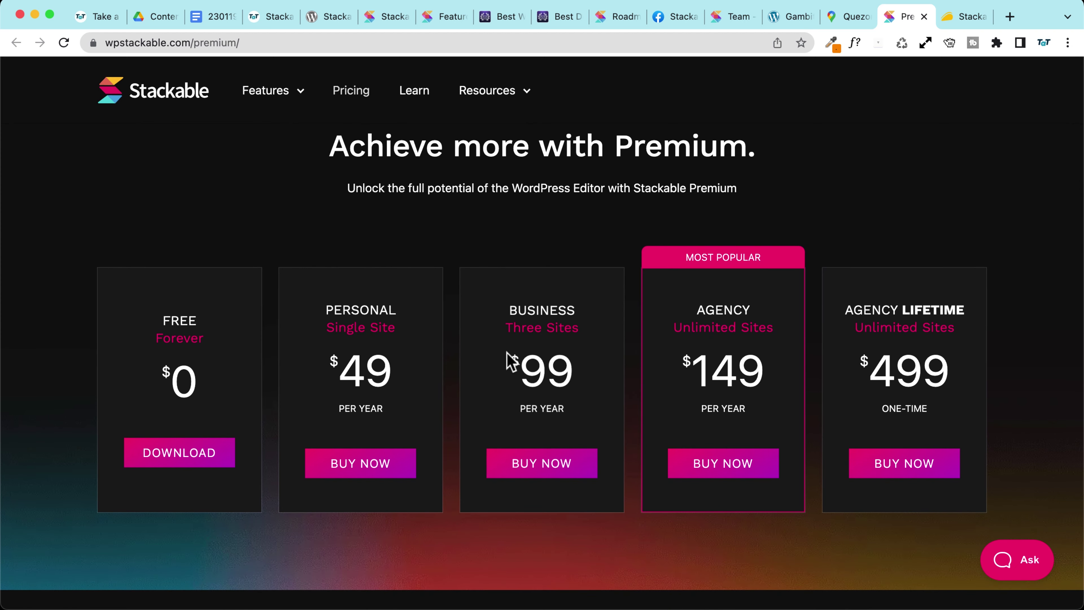
left_click(716, 473)
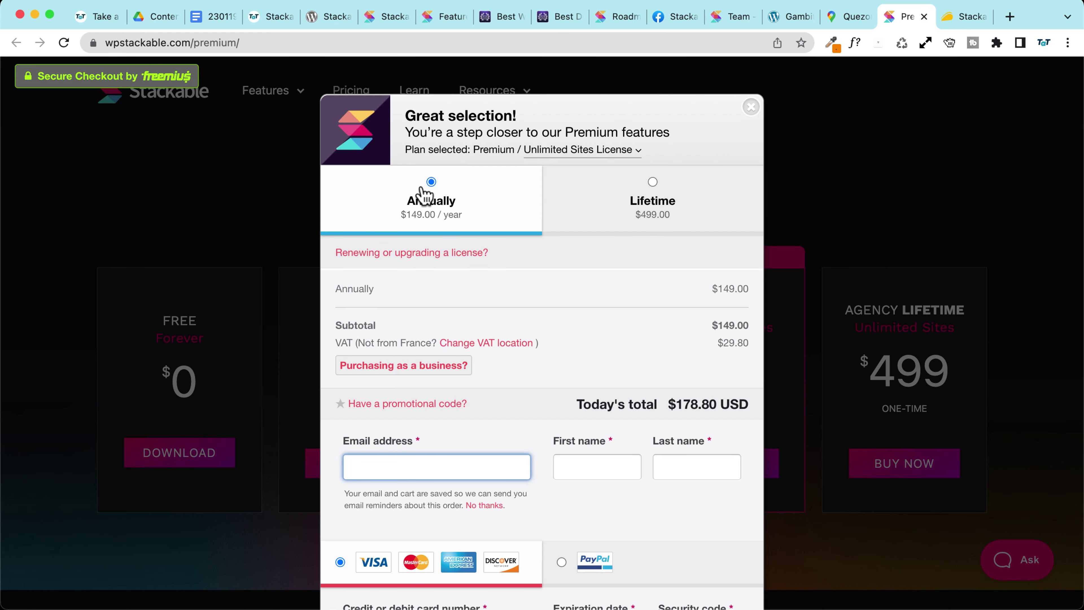
left_click(653, 216)
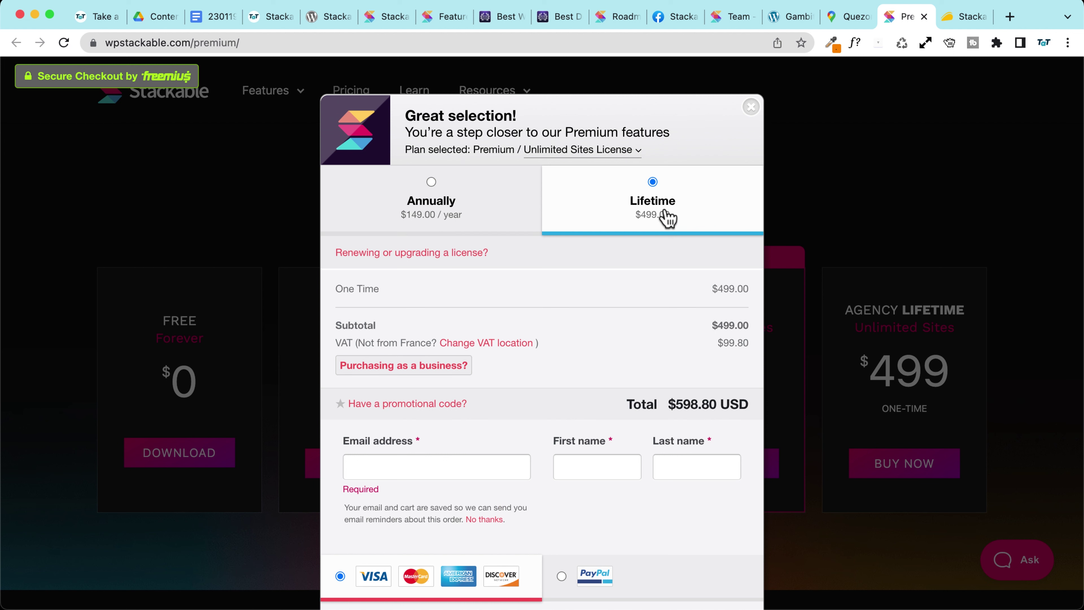
left_click(464, 214)
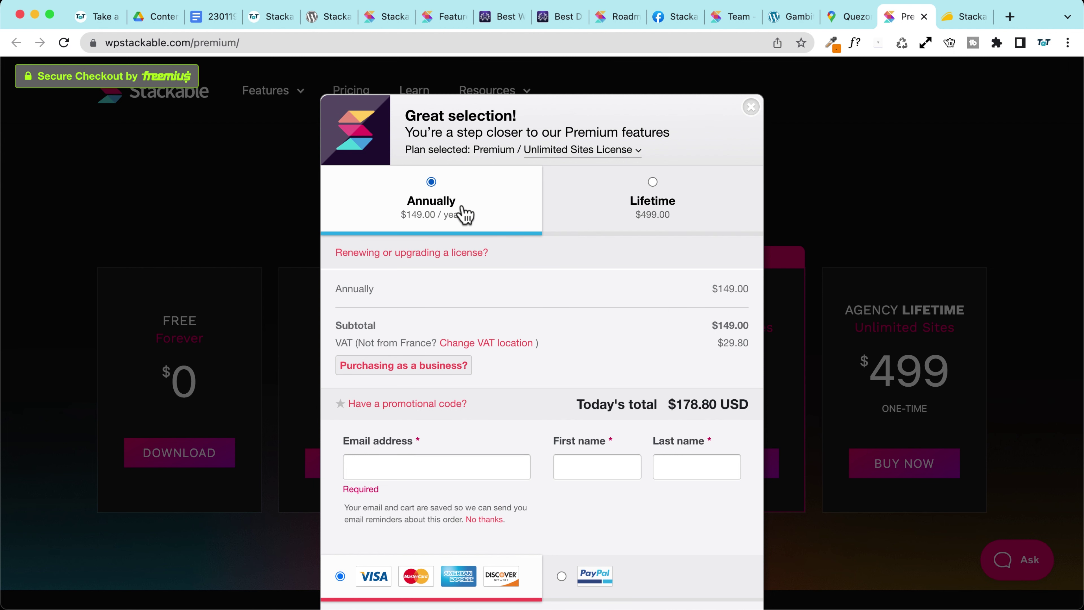
Compare the Single Site, 3-Sites and Unlimited Sites licenses in the checkout, ending on the Unlimited Sites License
scroll(388, 263, "down", 2)
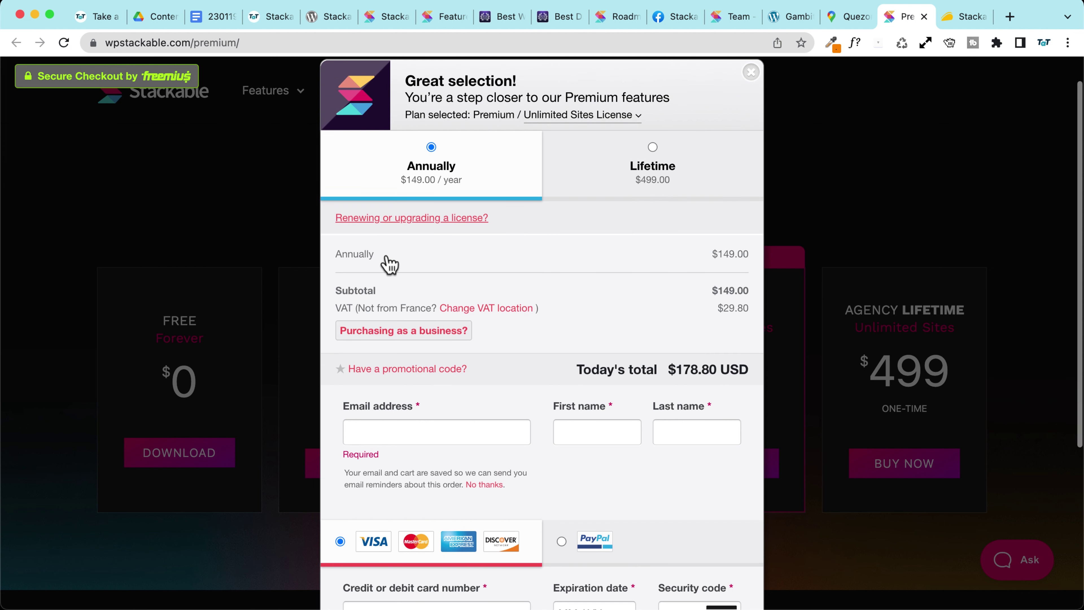
left_click(607, 116)
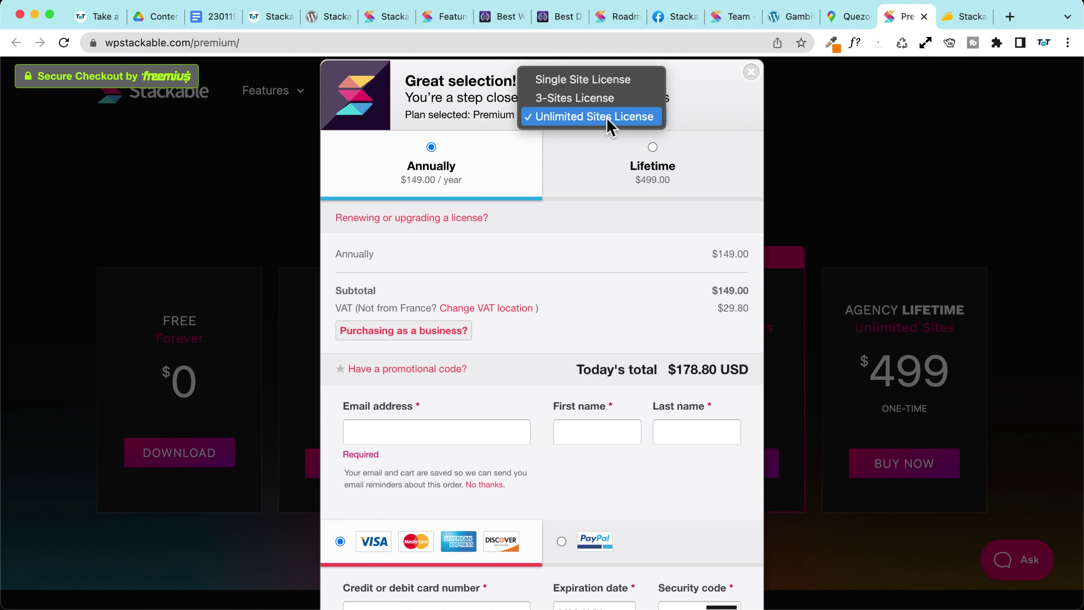
left_click(608, 82)
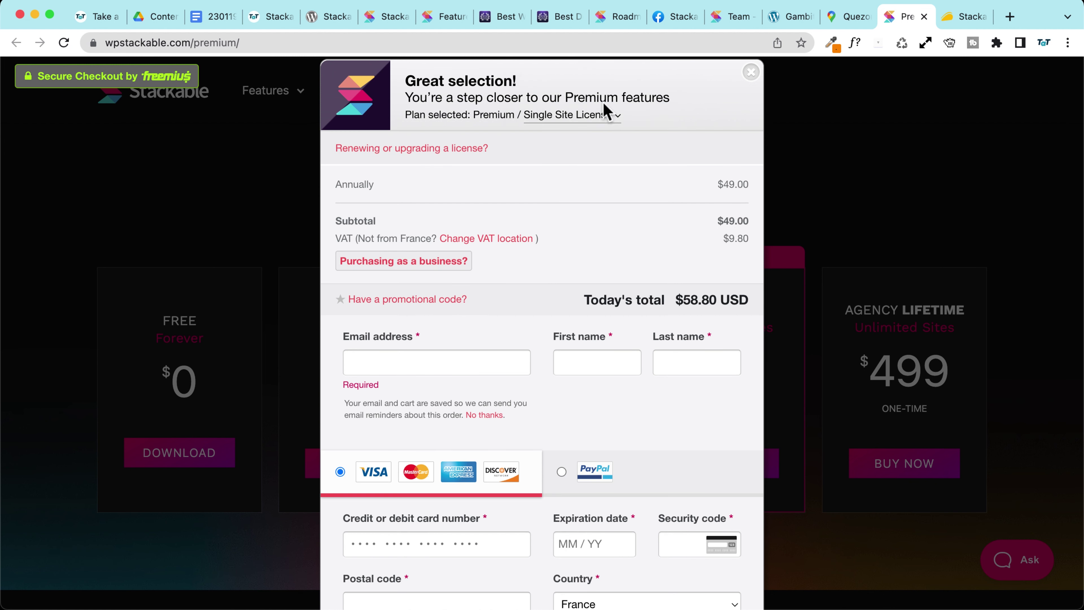
left_click(607, 112)
left_click(599, 133)
left_click(594, 116)
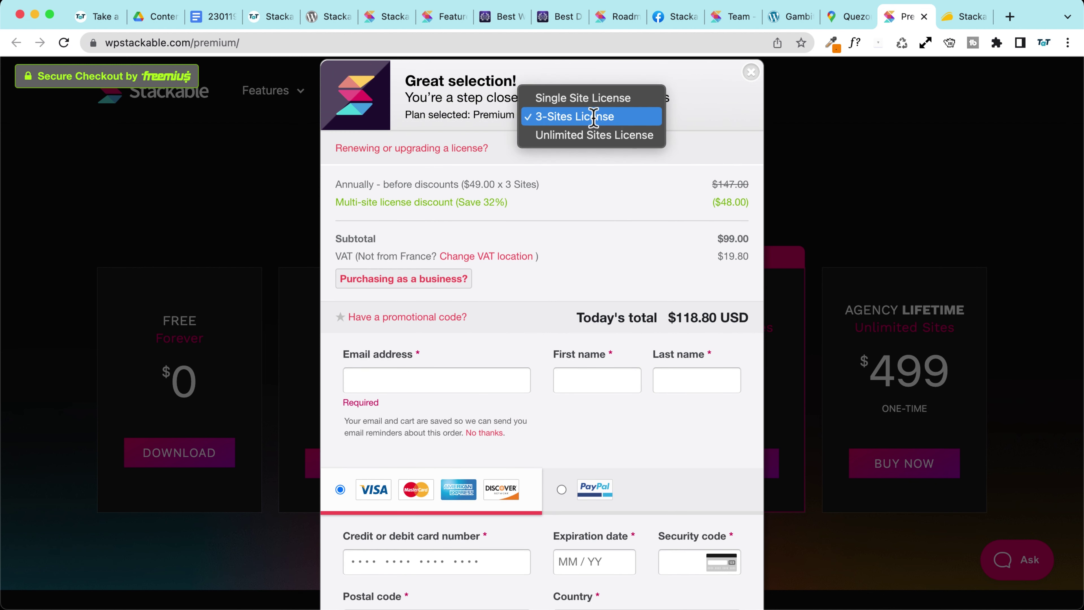
left_click(593, 136)
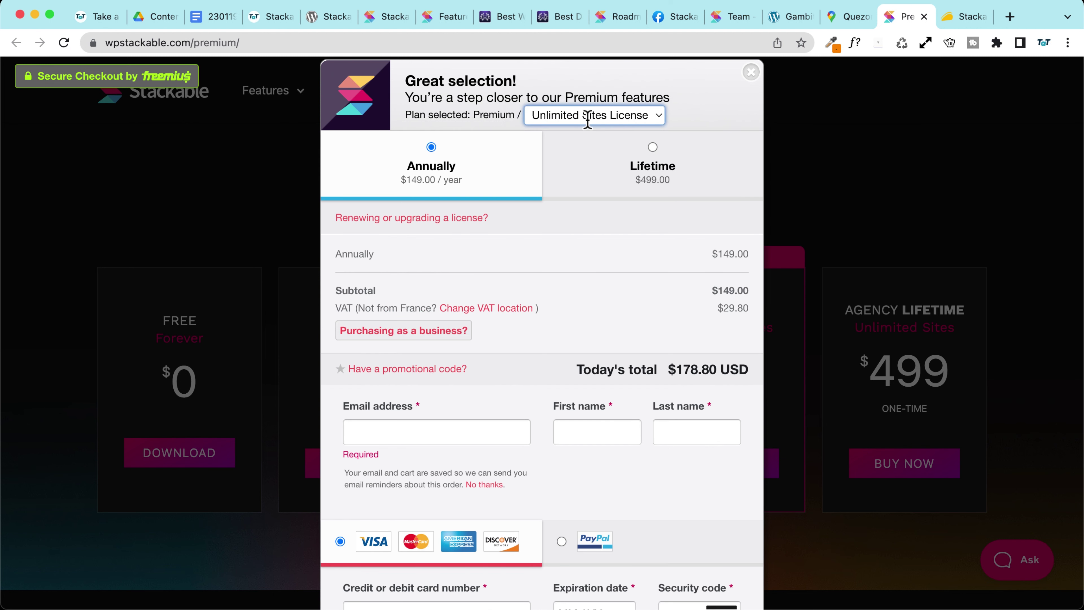
Switch the Unlimited Sites License between Lifetime and Annually billing, ending on Annually
left_click(627, 178)
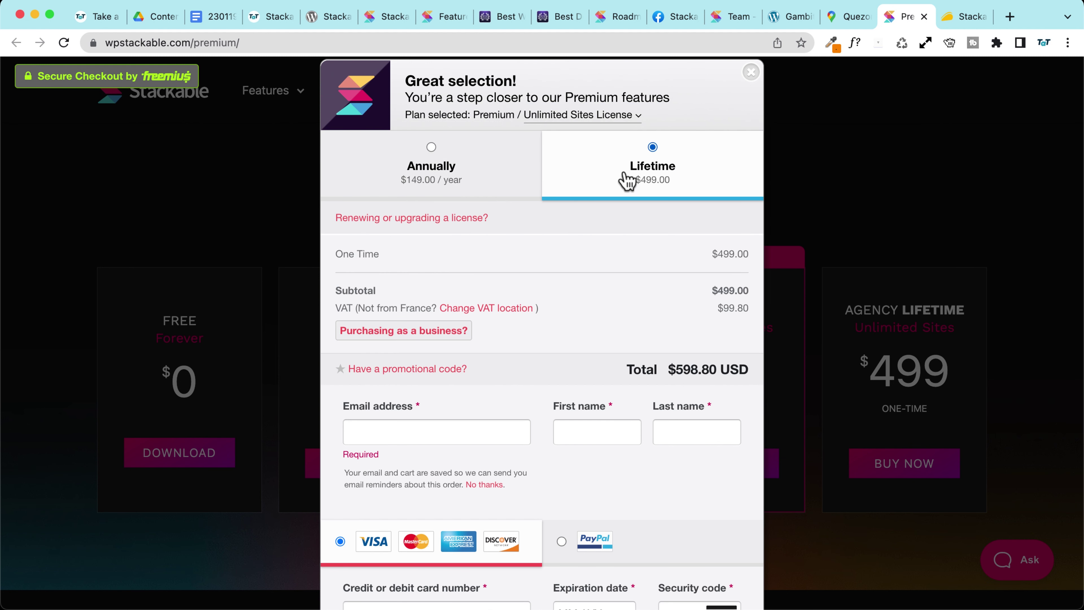
left_click(462, 170)
left_click(624, 177)
left_click(493, 175)
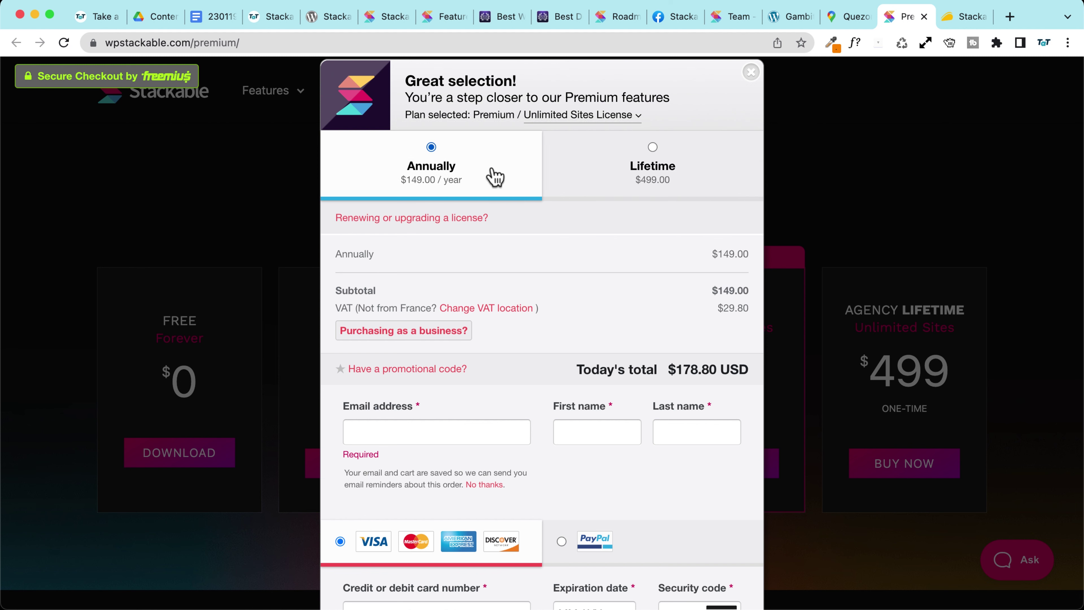
Reveal the license key field for renewals and the business VAT ID field in the checkout, leaving both empty
scroll(444, 201, "down", 3)
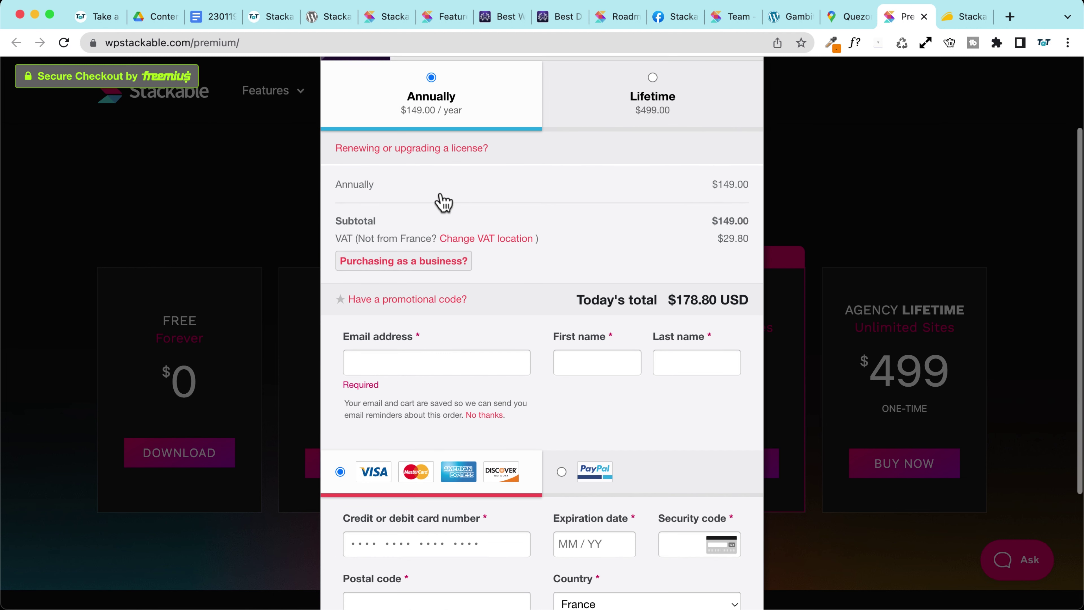
left_click(433, 149)
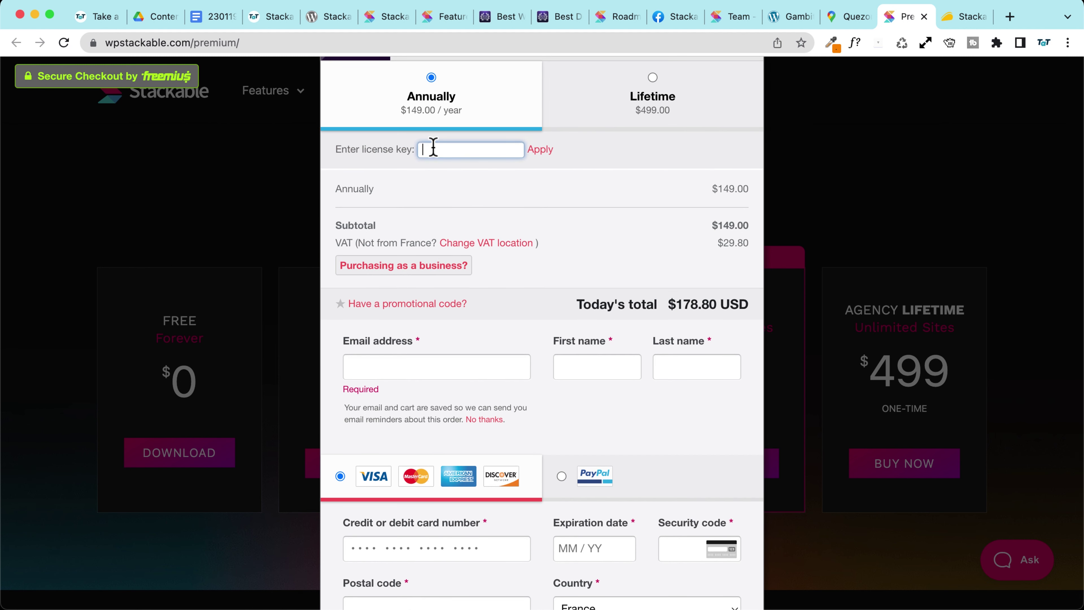
scroll(472, 162, "up", 1)
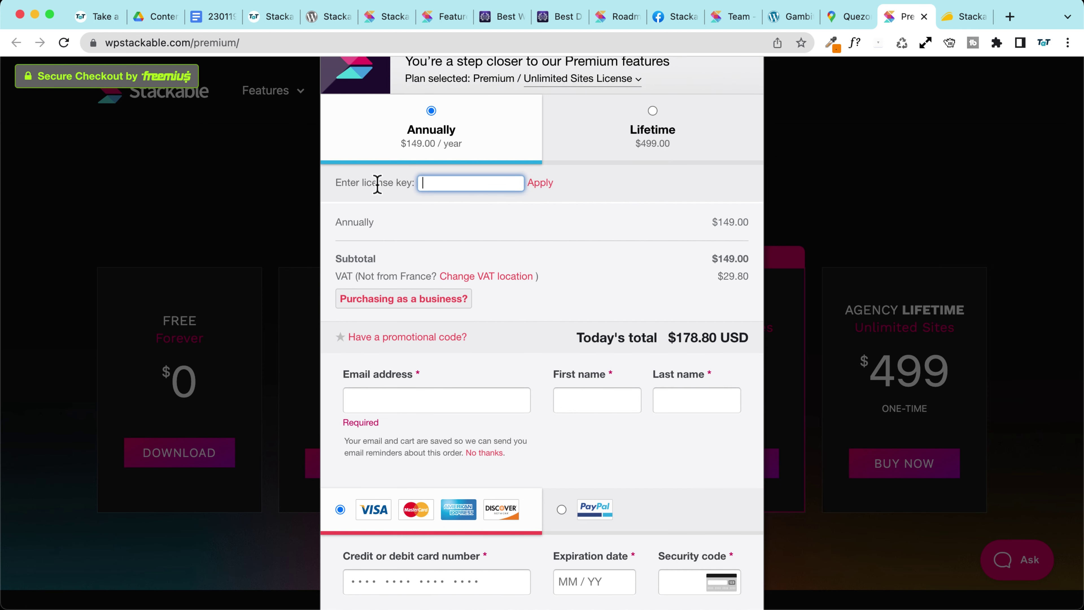
scroll(411, 201, "down", 3)
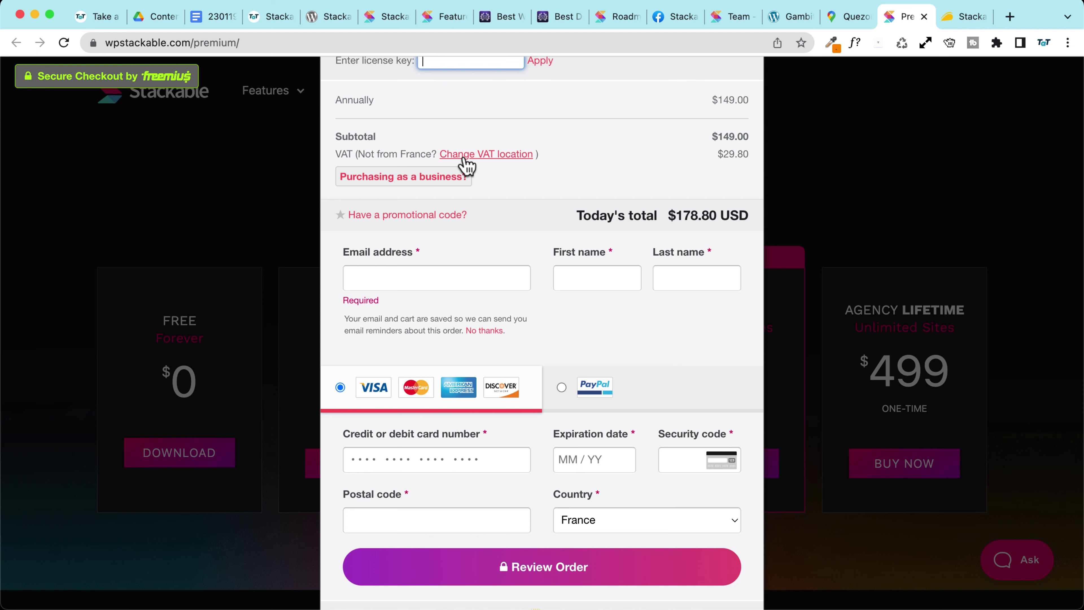
scroll(465, 166, "down", 1)
left_click(427, 166)
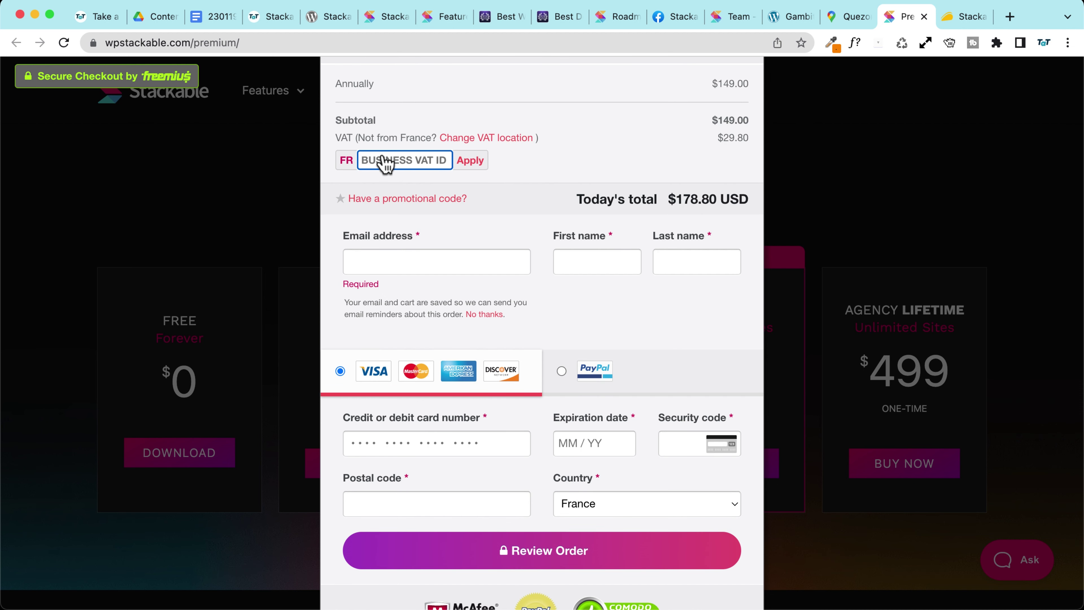
left_click(721, 145)
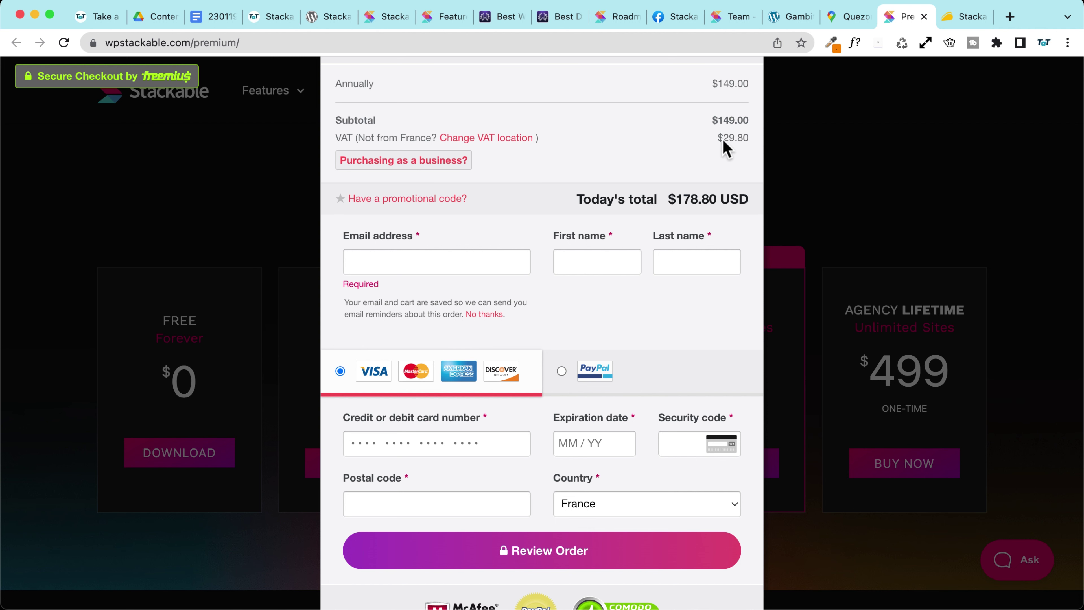
Reveal the promotional code field and examine the email address, first name and last name fields without filling them in
scroll(470, 194, "down", 2)
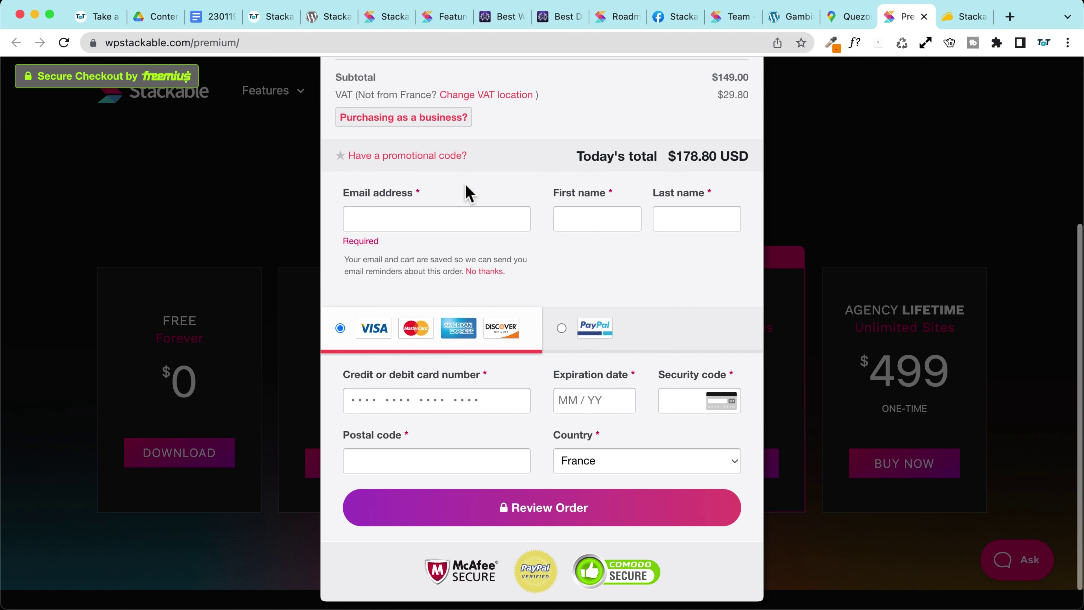
left_click(390, 152)
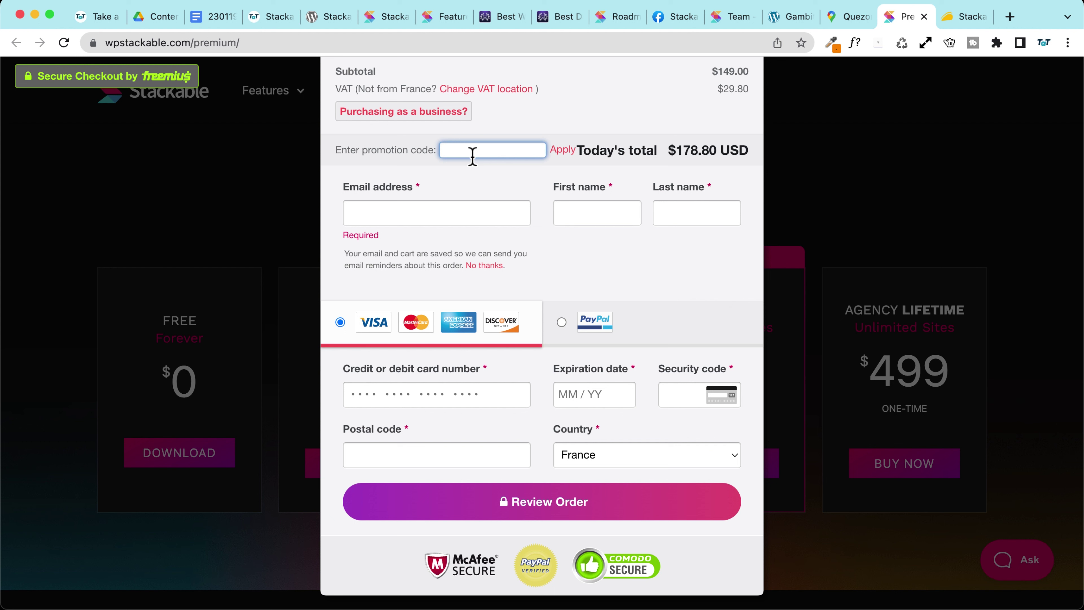
left_click(374, 217)
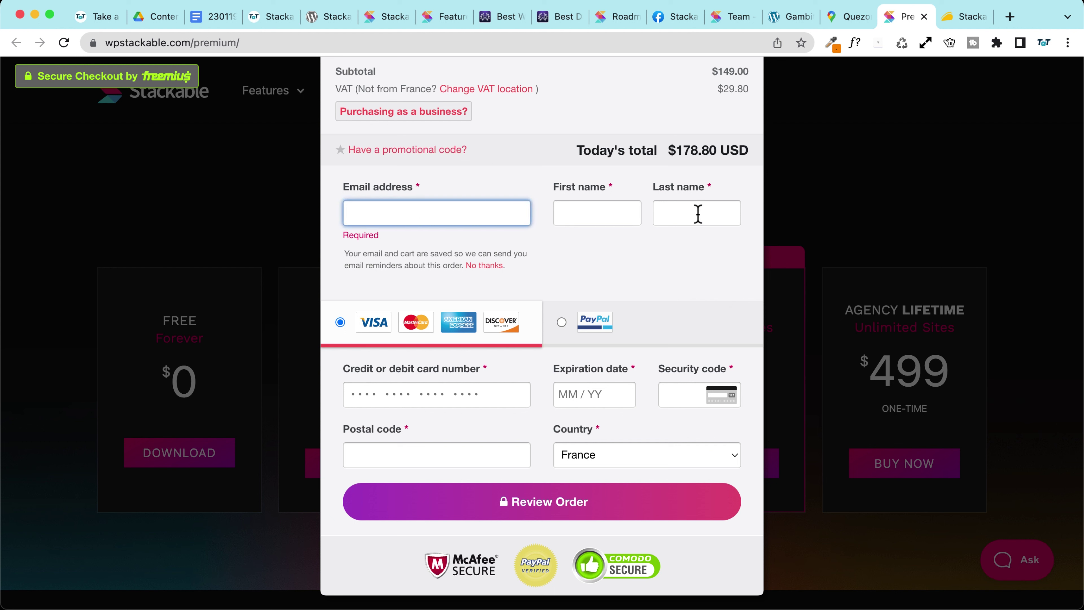
left_click(615, 220)
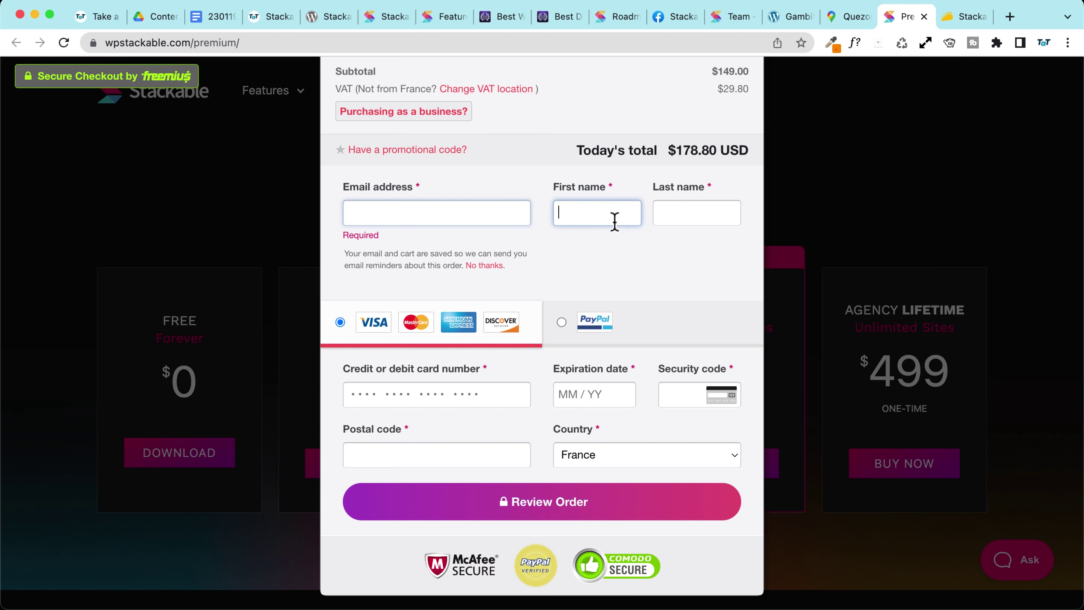
left_click(699, 220)
scroll(403, 260, "down", 1)
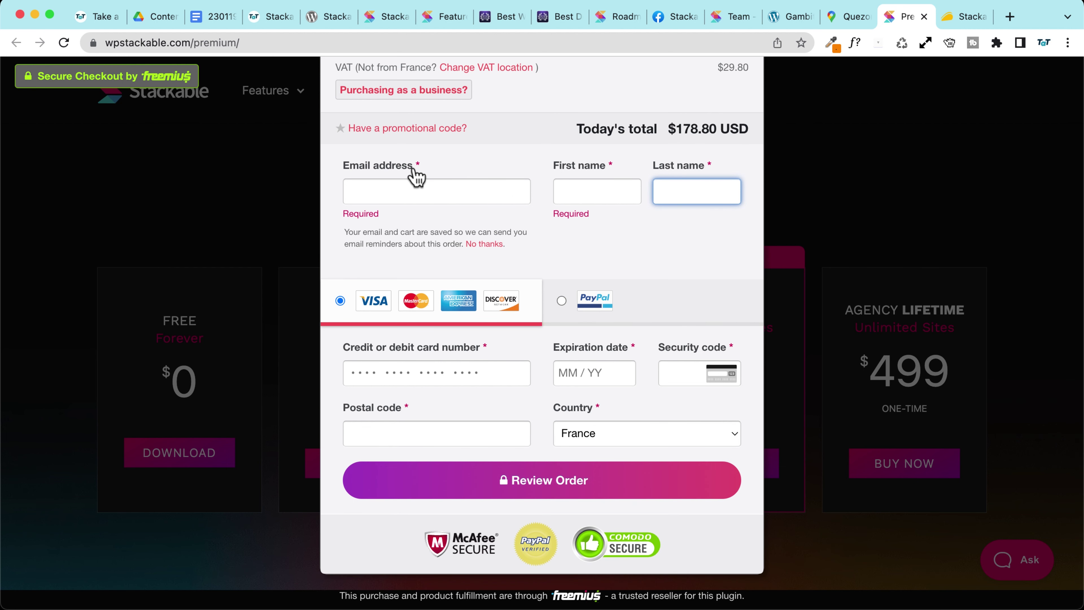
Compare the PayPal and credit card payment options and close the checkout without purchasing
scroll(370, 255, "down", 2)
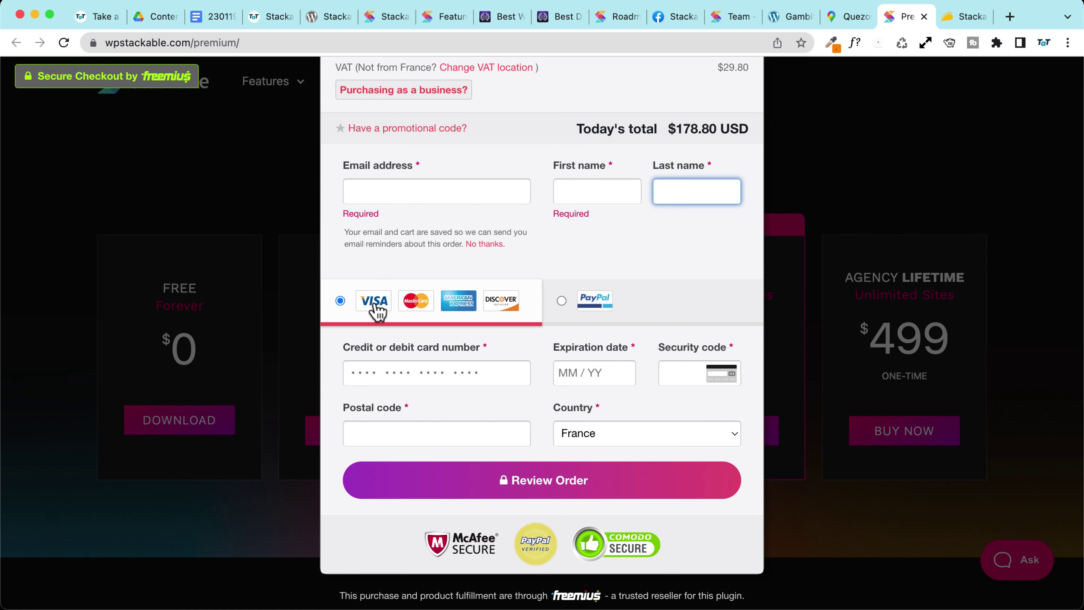
left_click(595, 318)
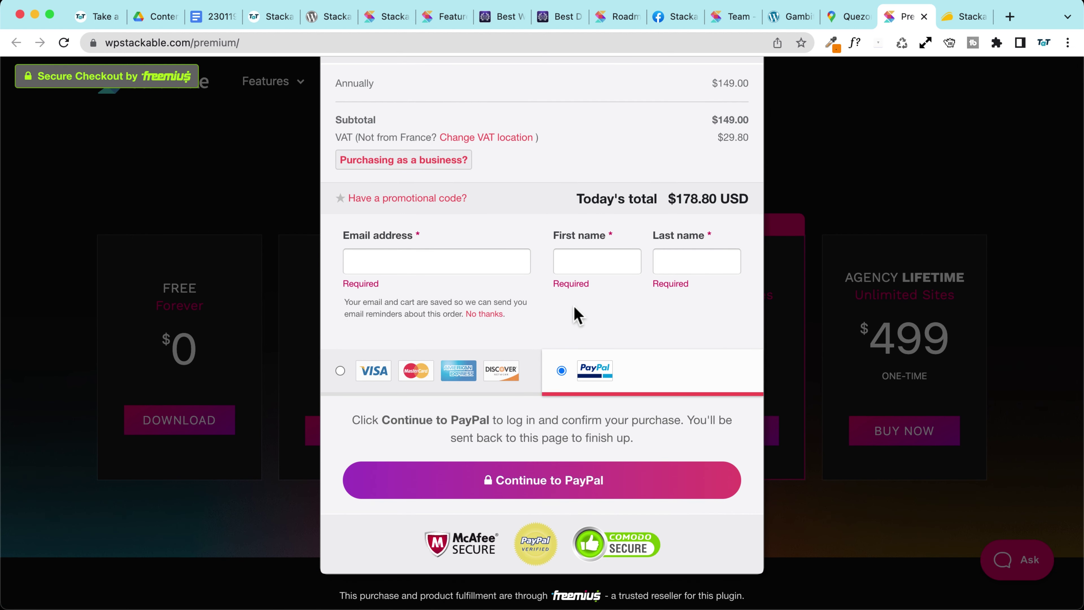
scroll(501, 307, "down", 4)
left_click(375, 373)
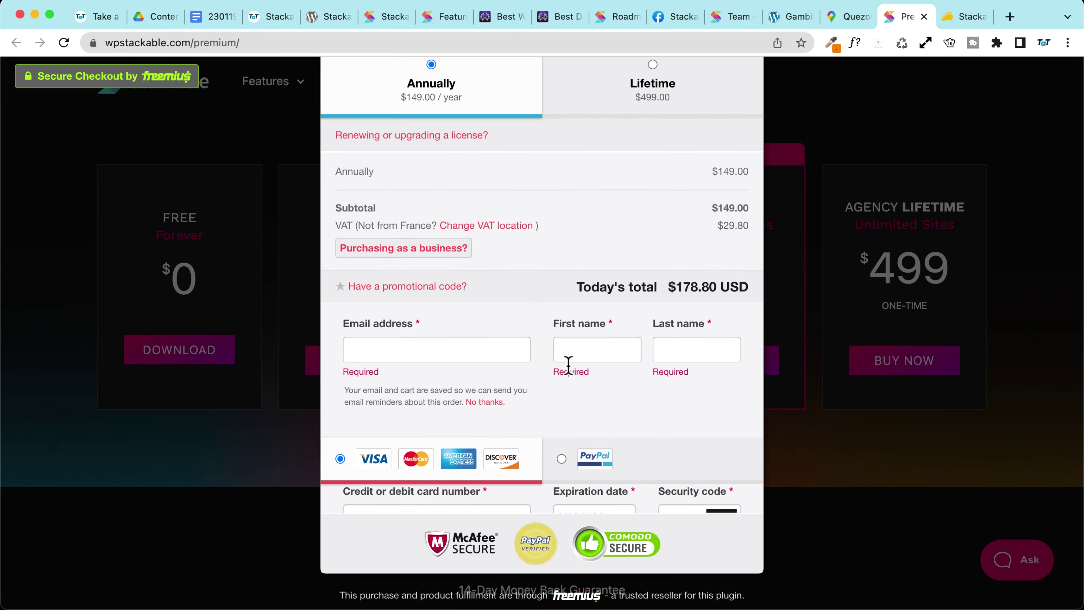
scroll(554, 361, "down", 5)
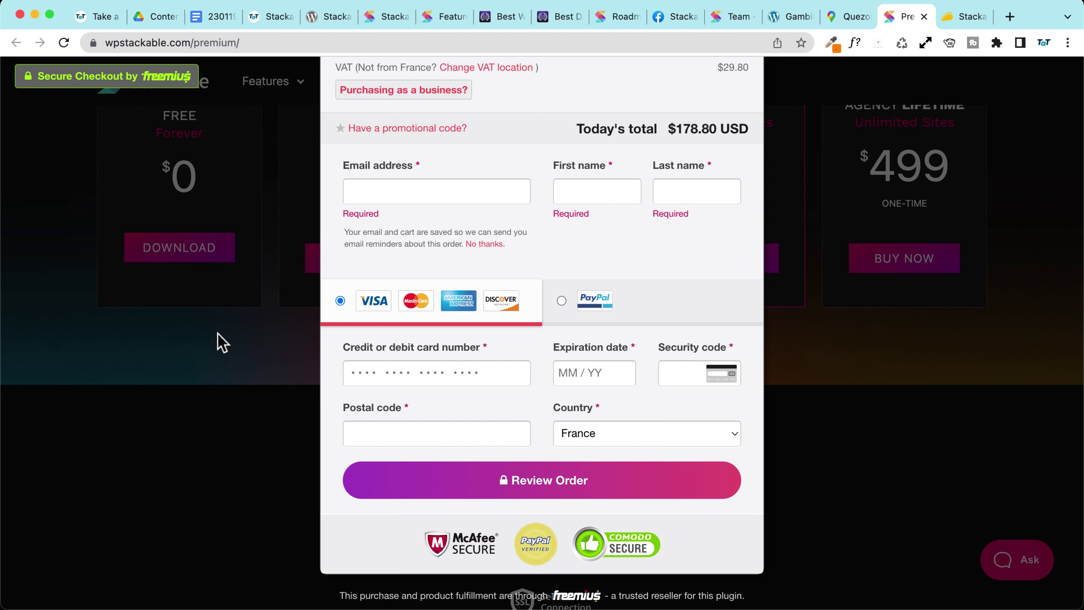
scroll(489, 317, "up", 5)
left_click(750, 107)
scroll(225, 141, "up", 8)
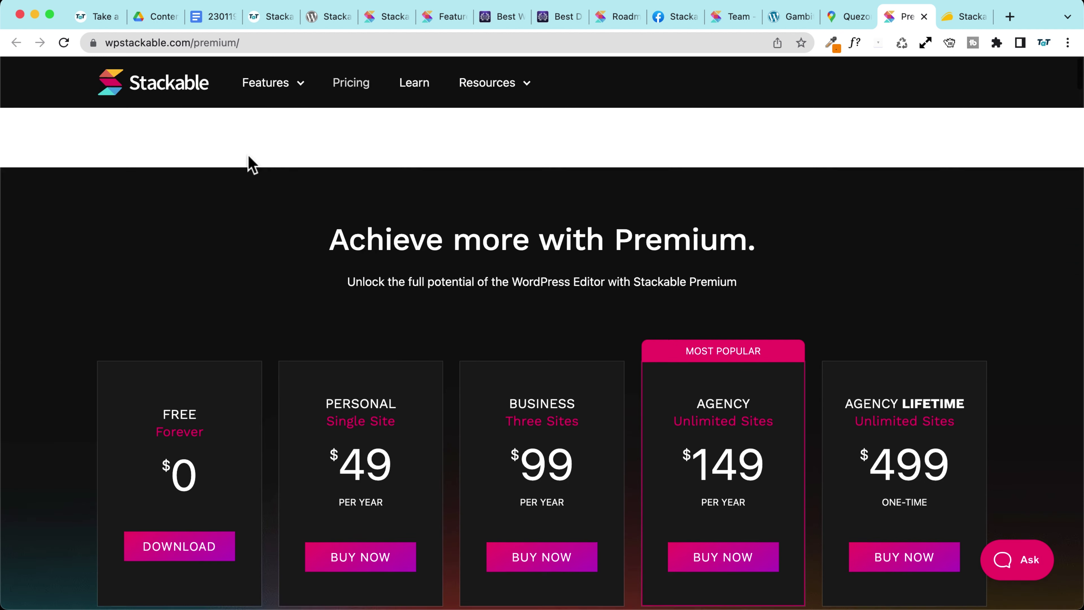
Open the Stackable account dashboard through the homepage login and show its Downloads section
left_click(157, 96)
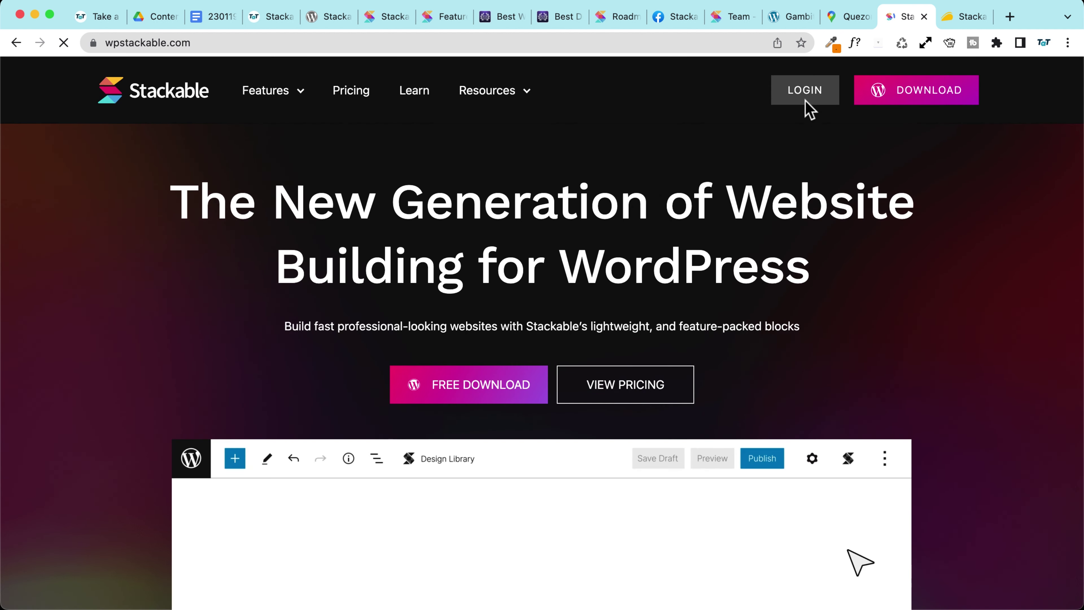
left_click(804, 102)
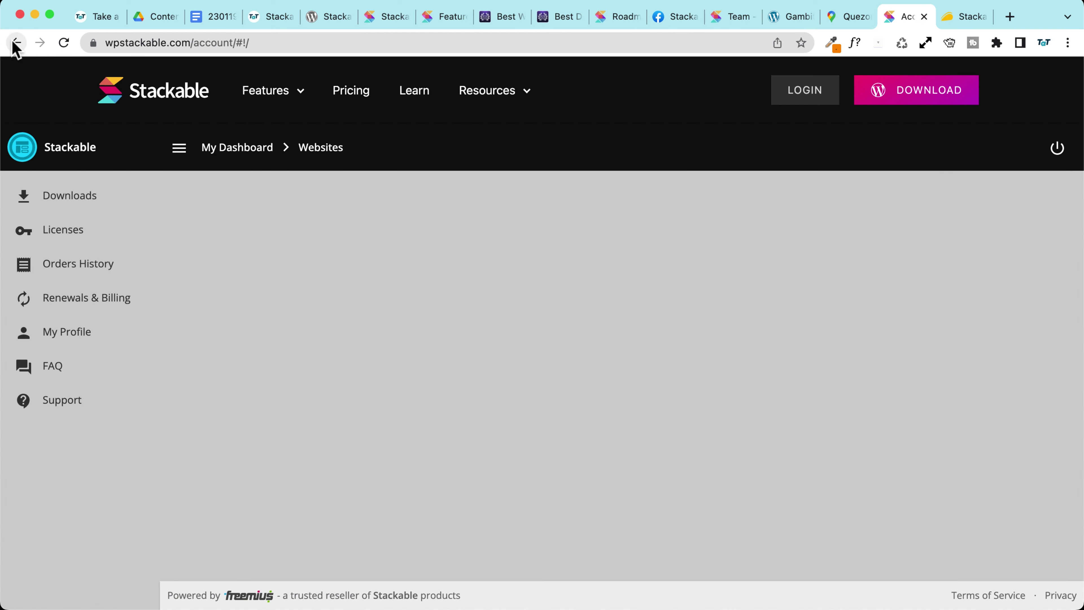
left_click(16, 43)
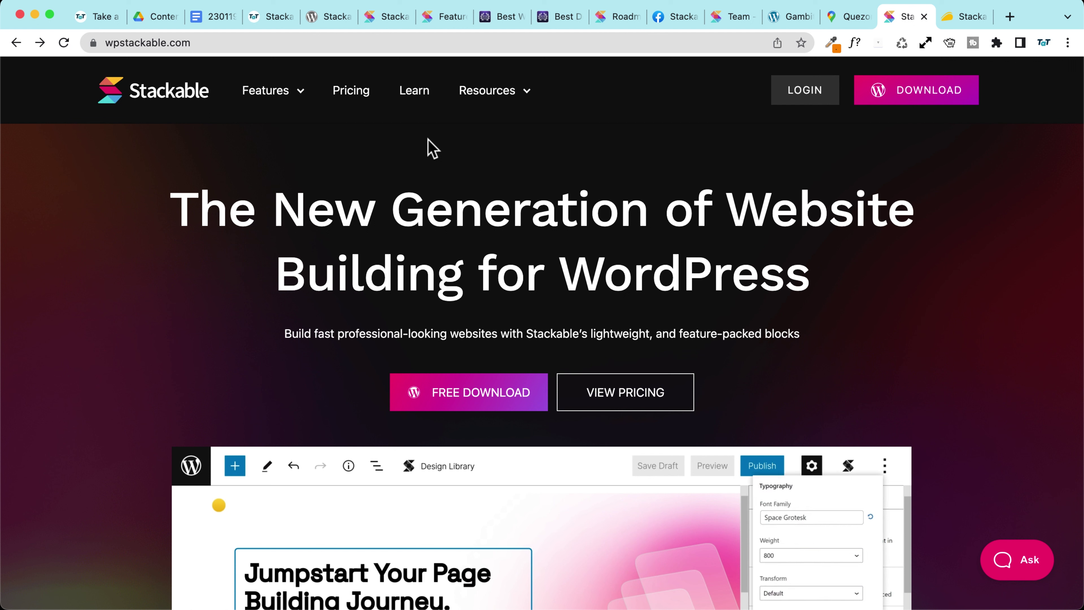
left_click(802, 102)
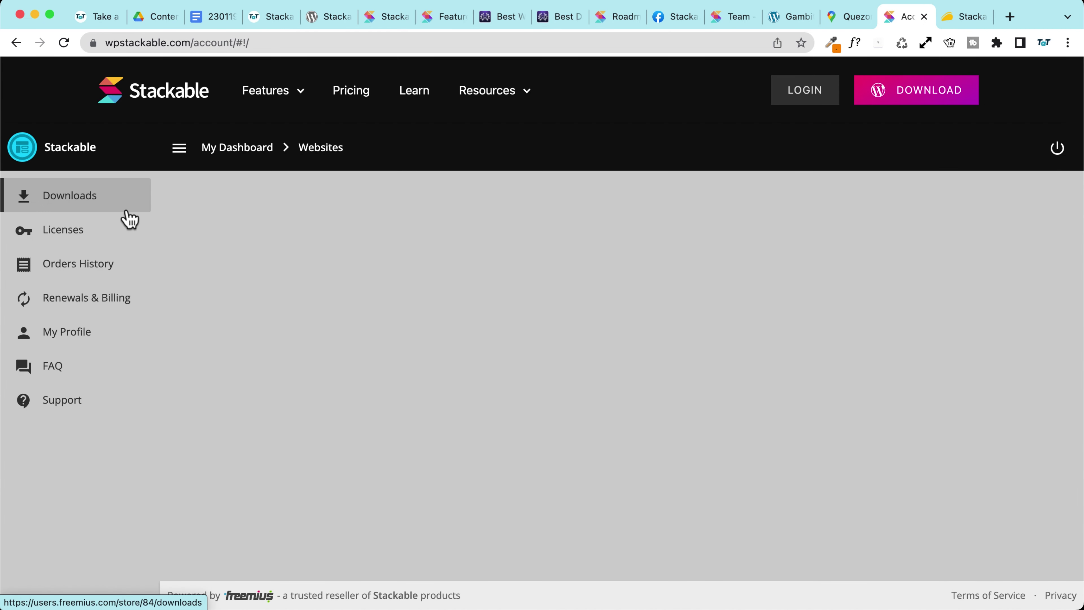
left_click(74, 205)
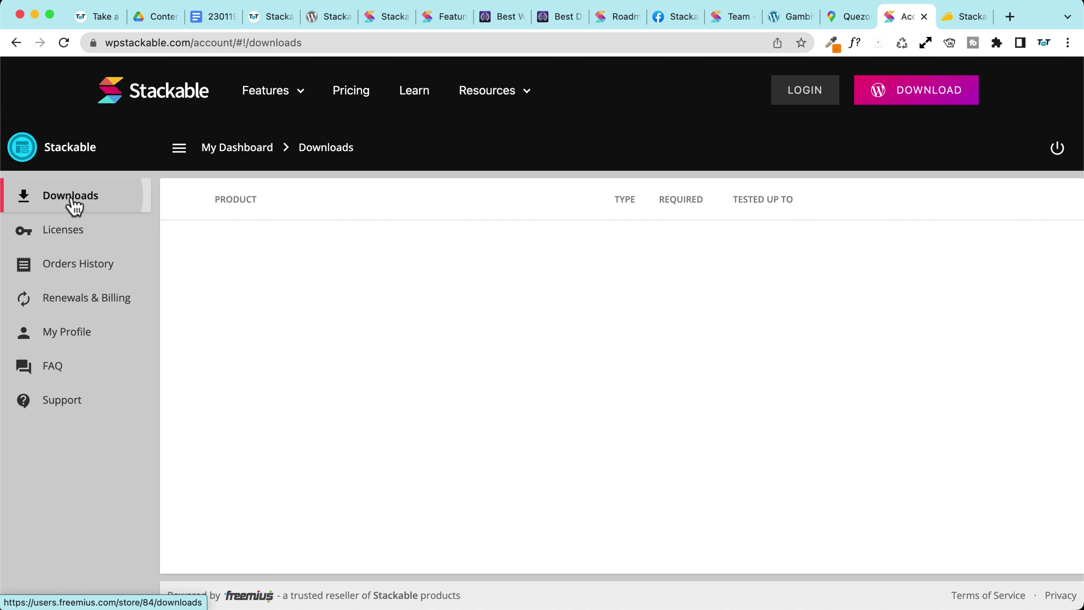
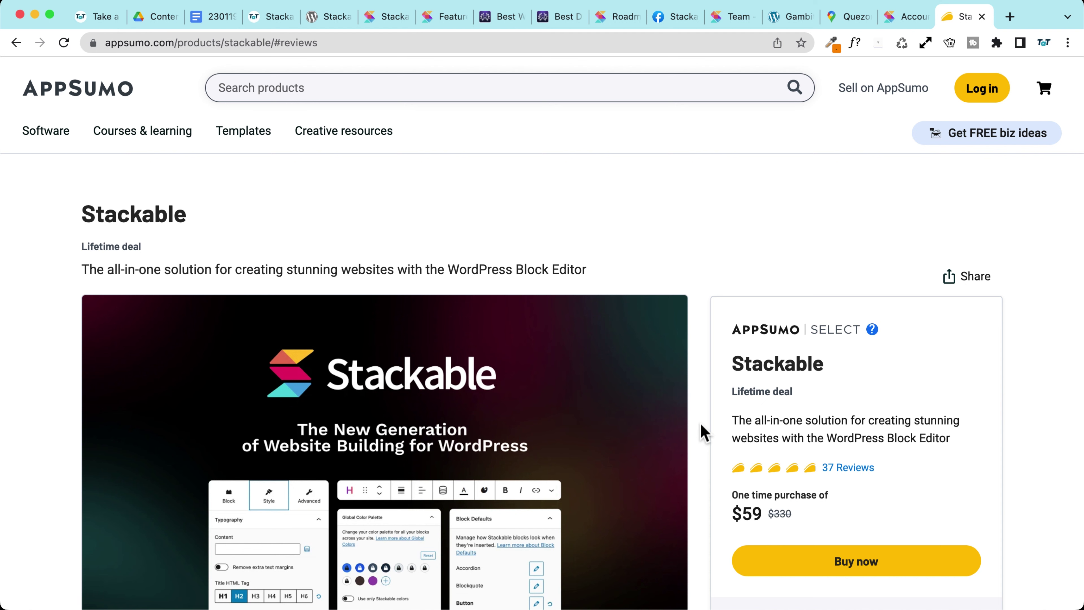
Examine the Stackable lifetime deal on AppSumo, including its terms, conditions and included plan features
left_click(48, 390)
scroll(51, 397, "down", 8)
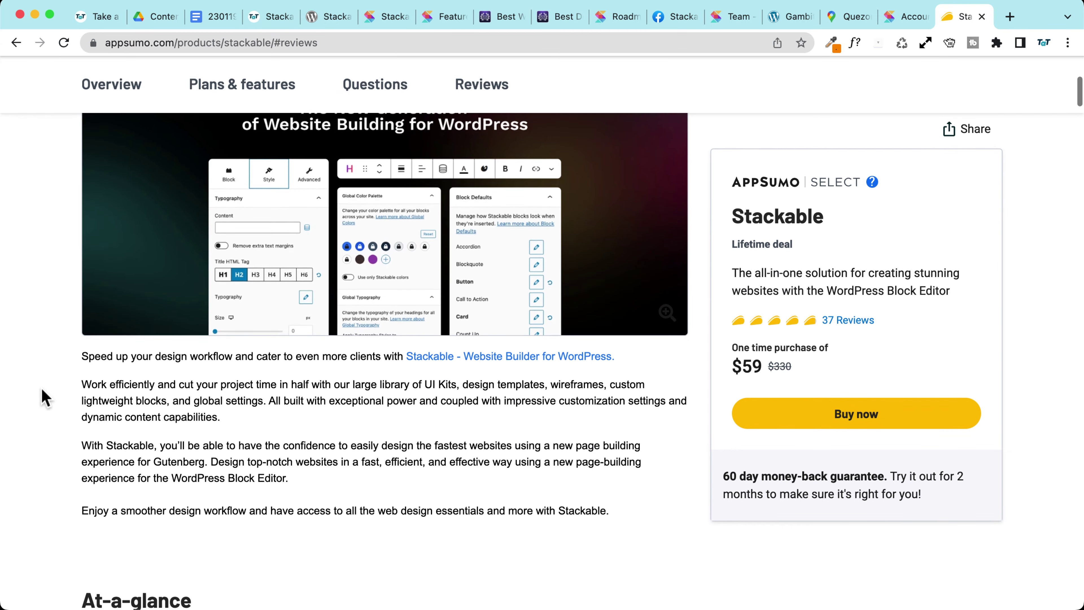
left_click(206, 91)
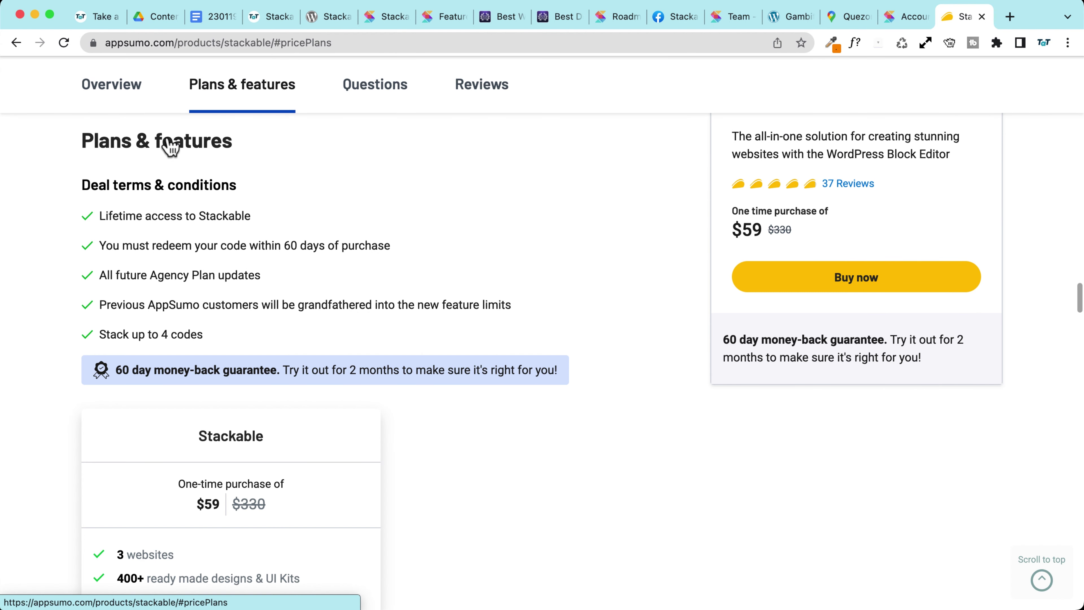
scroll(49, 373, "down", 7)
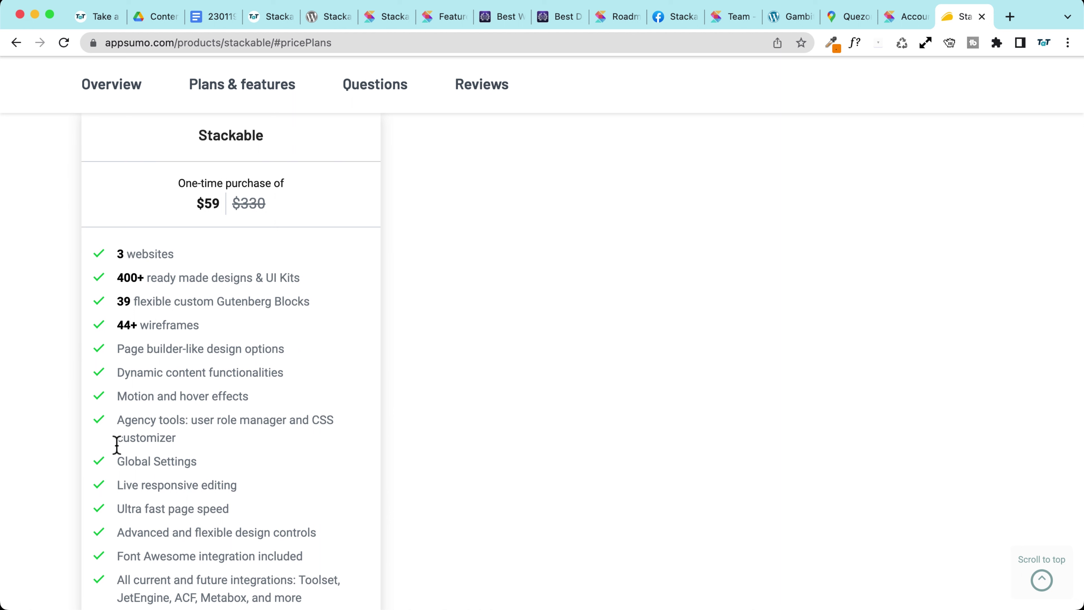
scroll(116, 444, "down", 2)
scroll(120, 436, "down", 1)
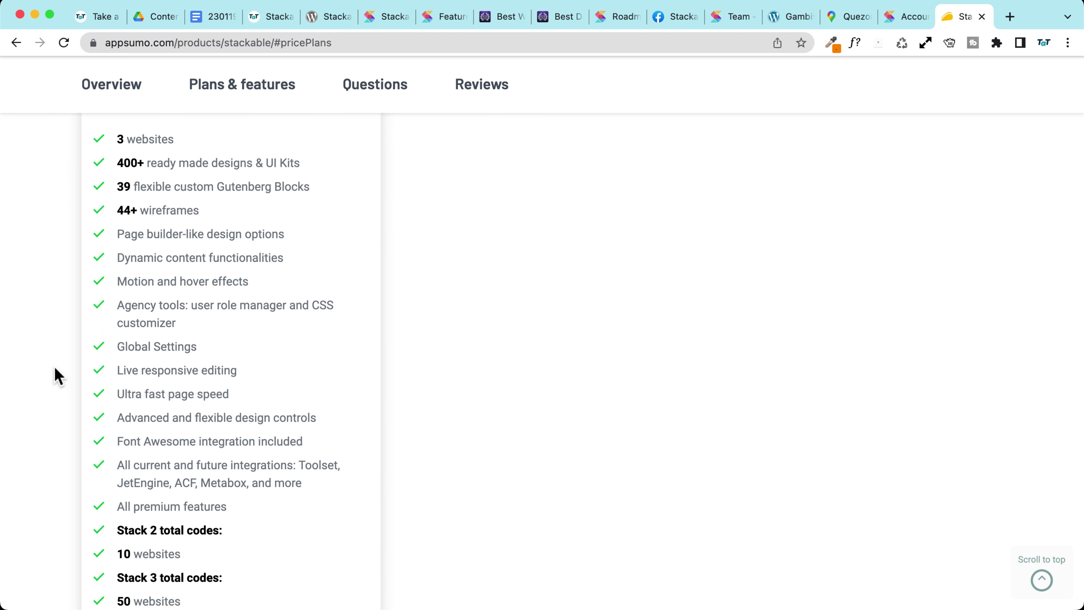
Examine the website limits for stacking two, three and four codes, highlighting each limit in the plan's feature list
scroll(73, 300, "down", 4)
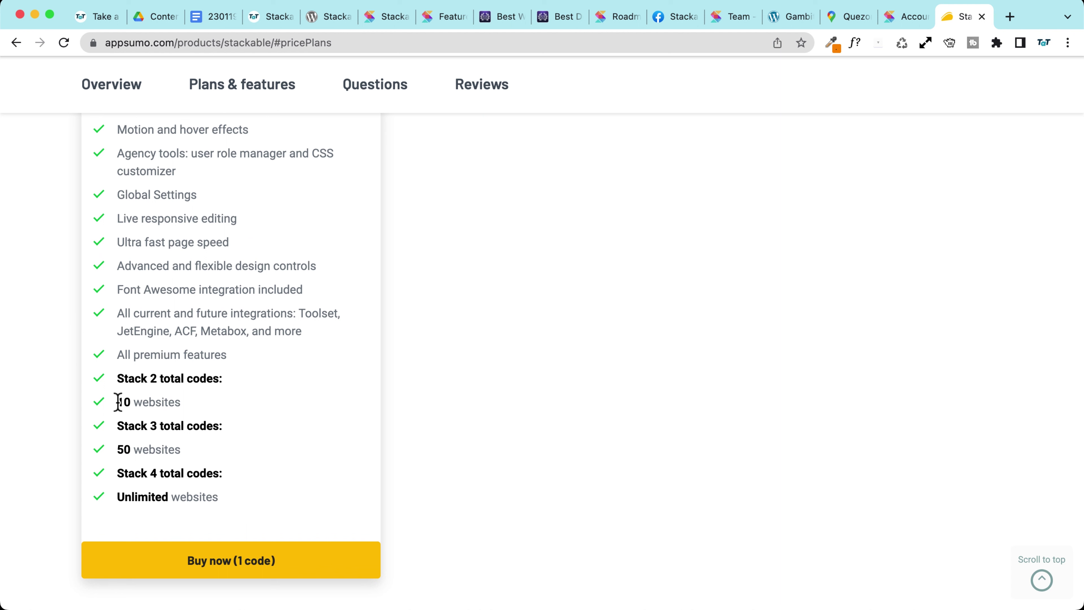
left_click_drag(117, 402, 129, 405)
left_click_drag(132, 451, 119, 456)
left_click_drag(118, 494, 162, 496)
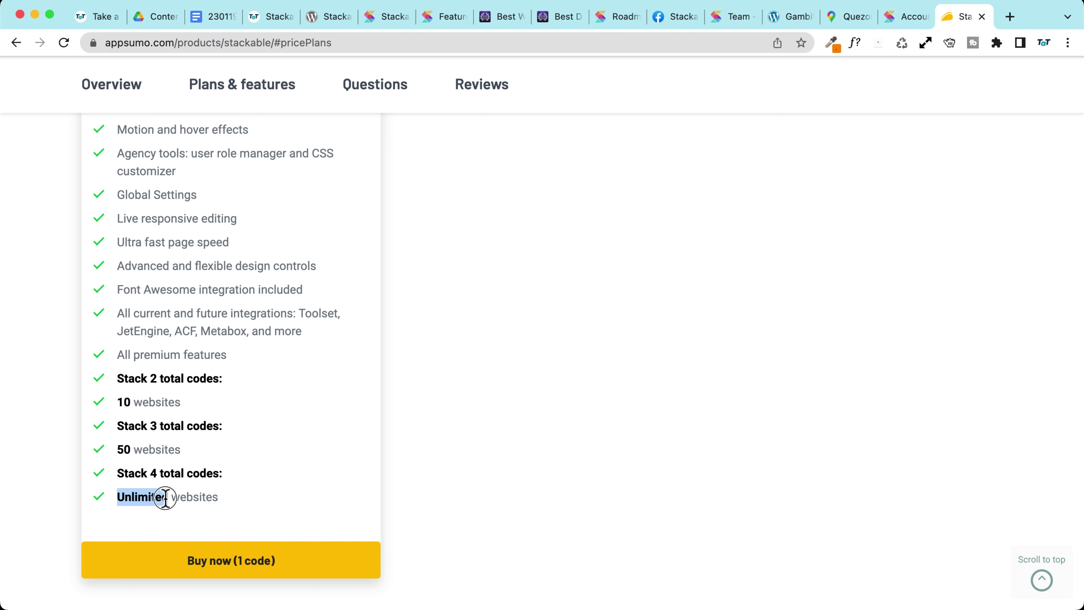
left_click(155, 478)
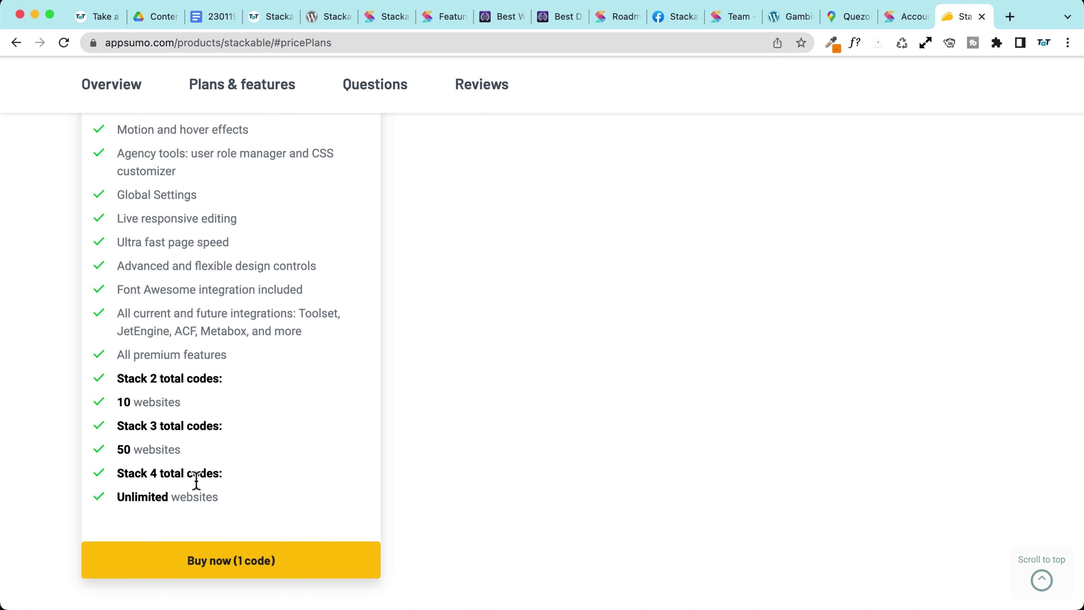
Add the Stackable deal to the AppSumo cart and set its quantity to 2, followed by 4
left_click(235, 573)
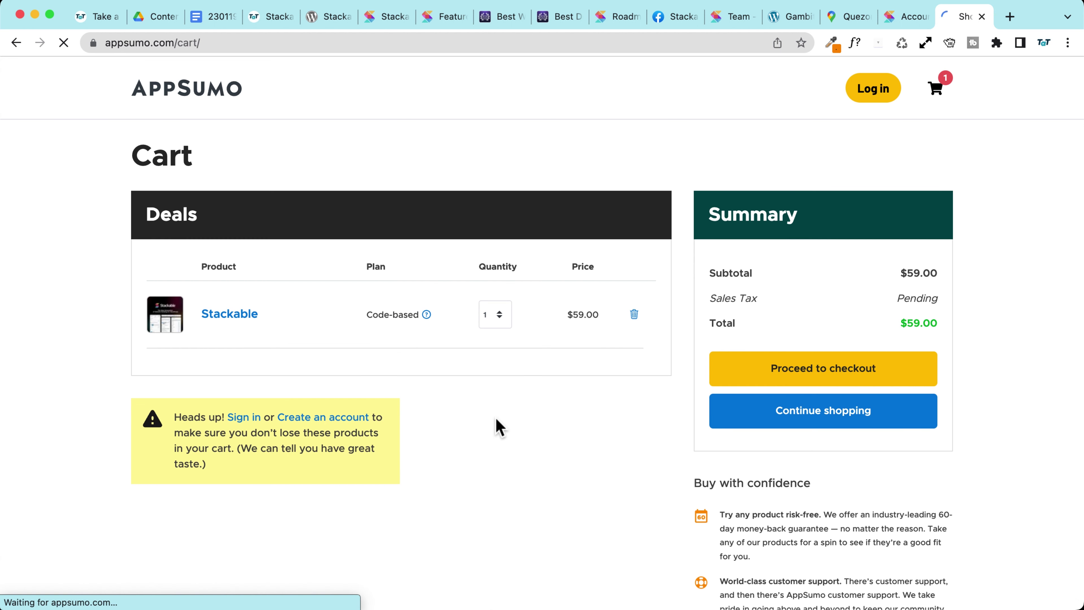
left_click(502, 321)
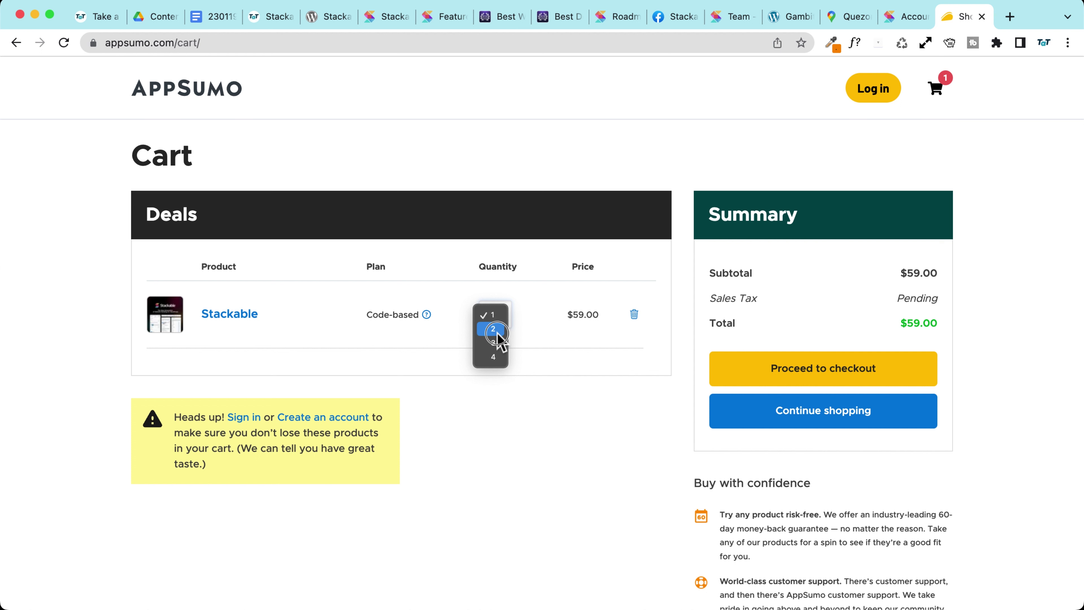
left_click(494, 327)
left_click(495, 324)
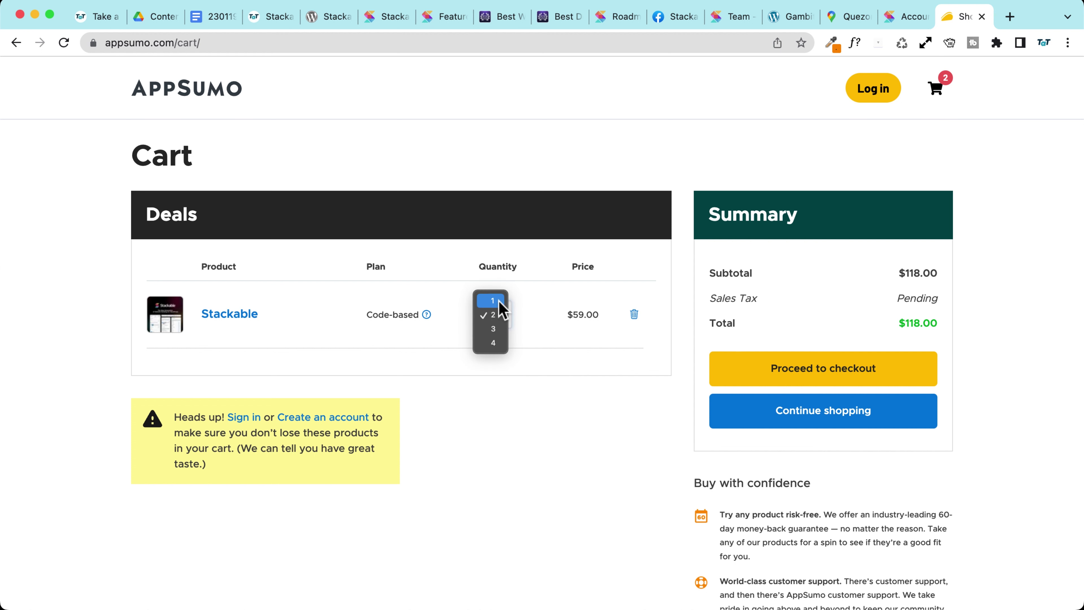
left_click(497, 343)
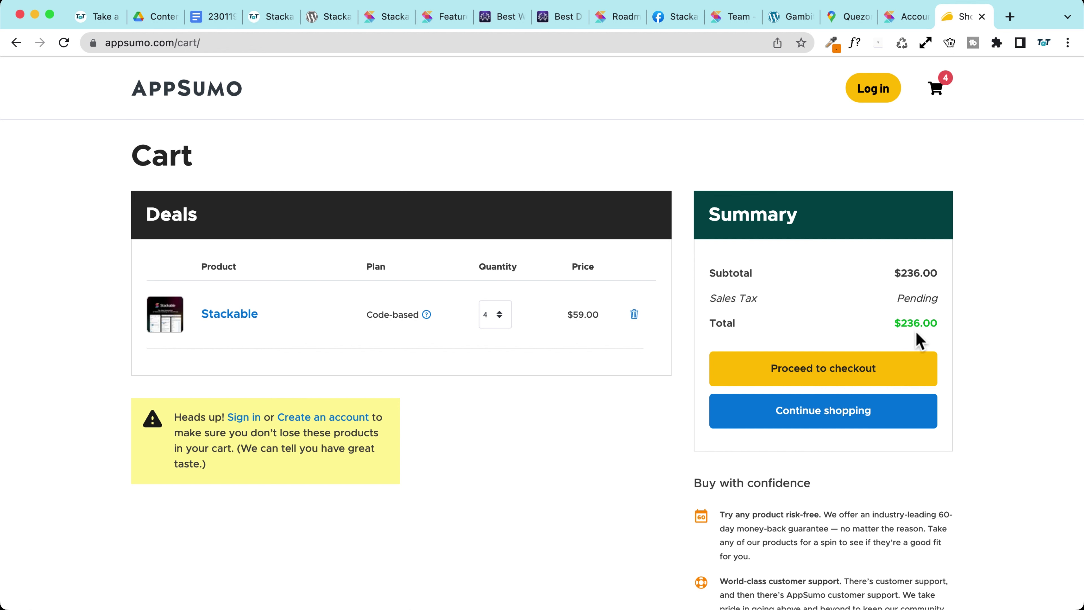
Compare the cart total with the Agency Lifetime price on Stackable's pricing page, returning to the cart and dismissing the 10% discount offer
left_click(893, 21)
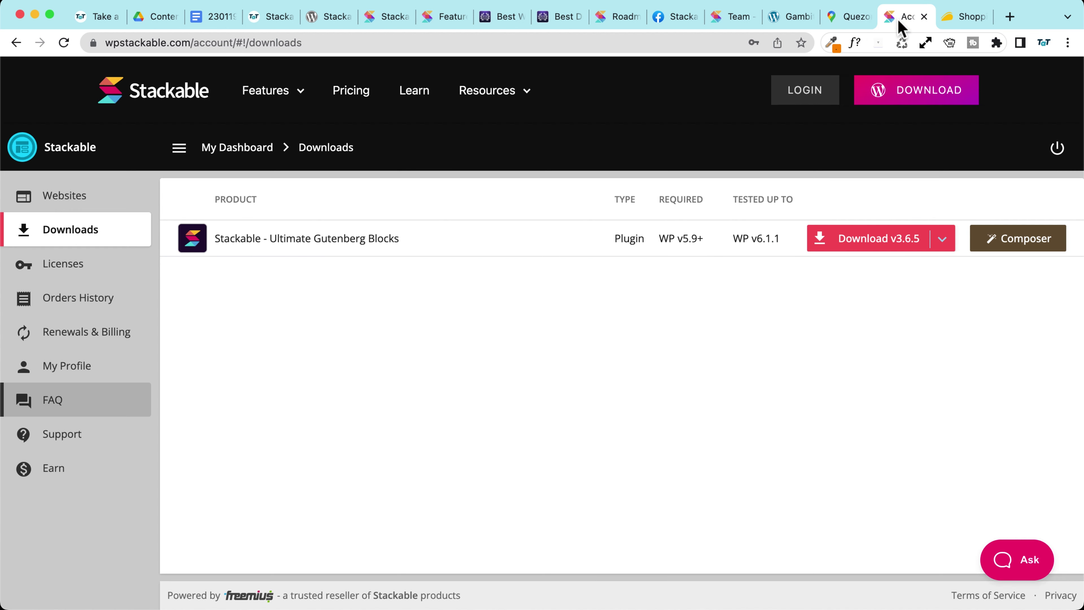
left_click(353, 94)
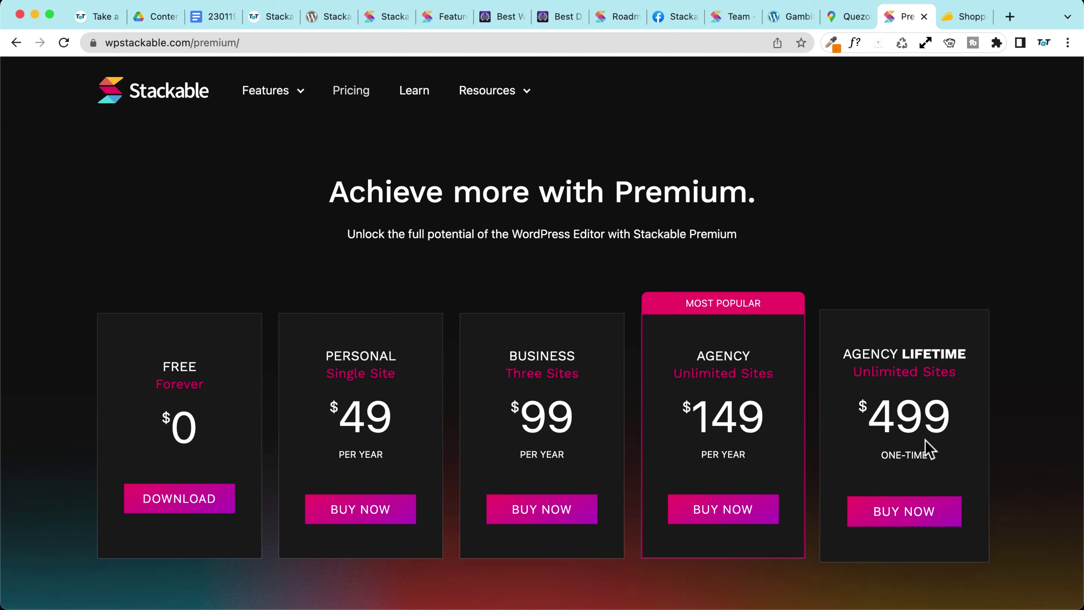
left_click(961, 16)
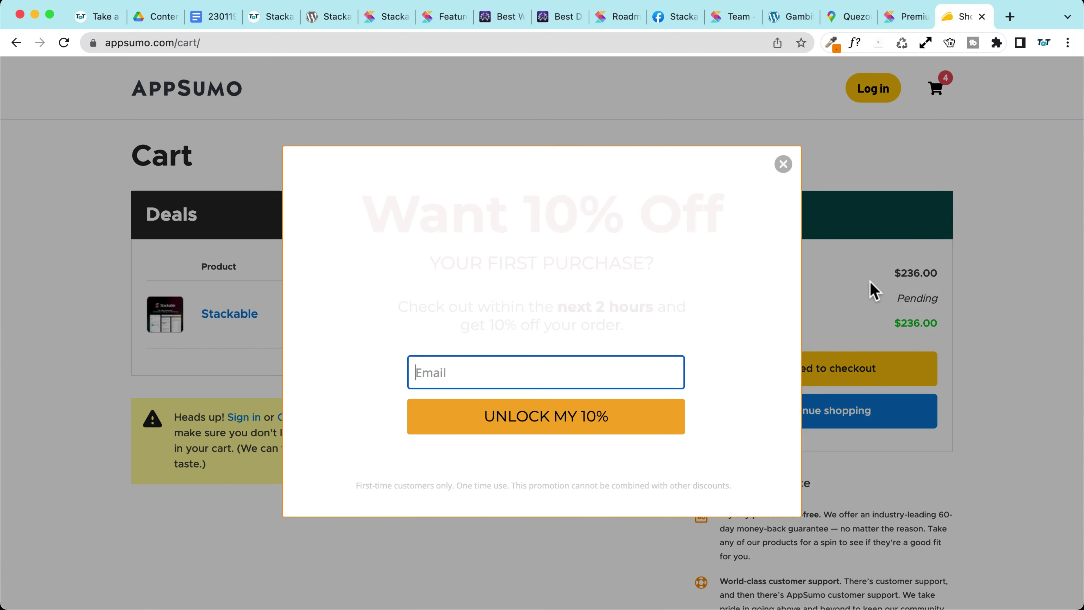
left_click(783, 164)
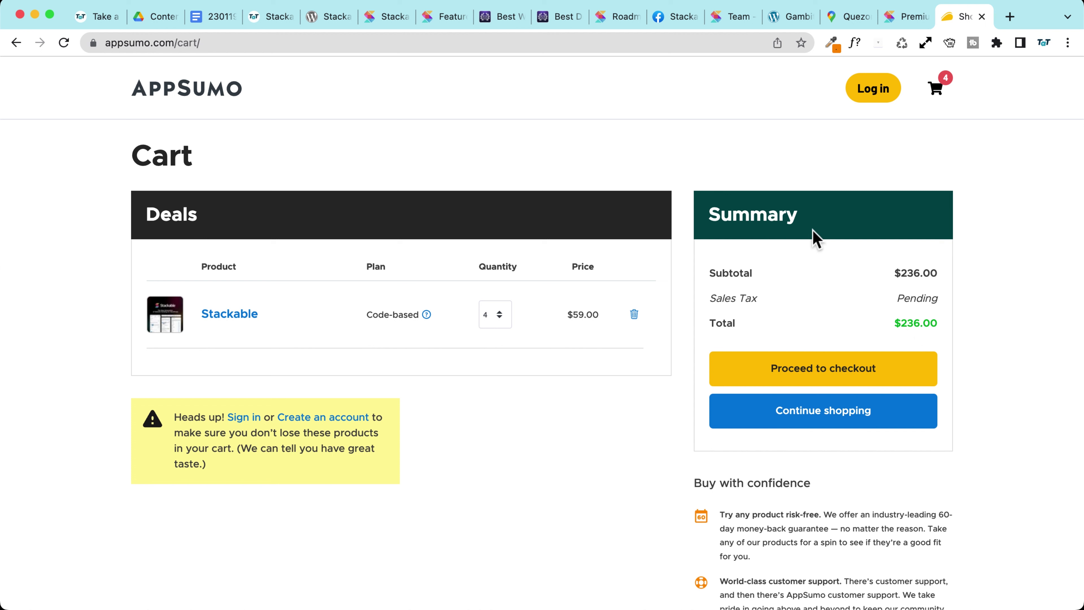
Reduce the Stackable quantity in the cart to 2 and finally to 1
left_click(495, 316)
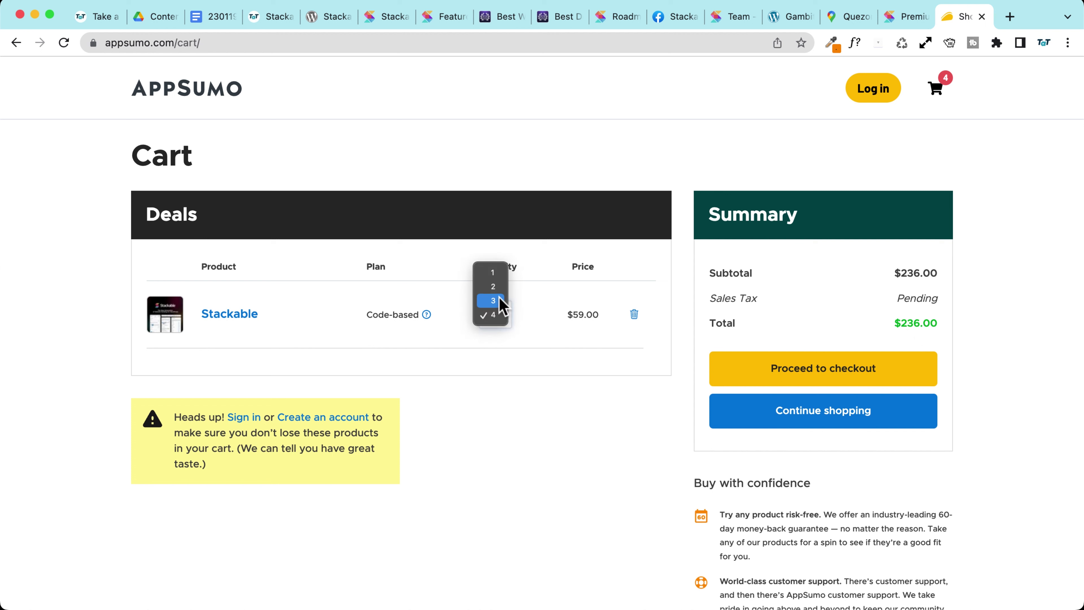
left_click(497, 287)
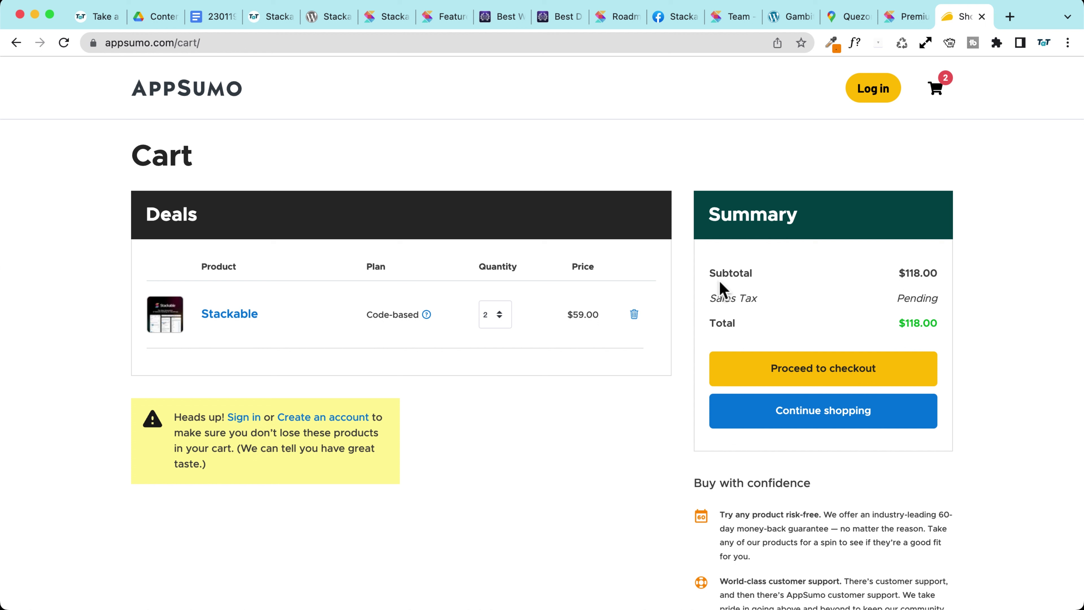
left_click(496, 319)
key("Return")
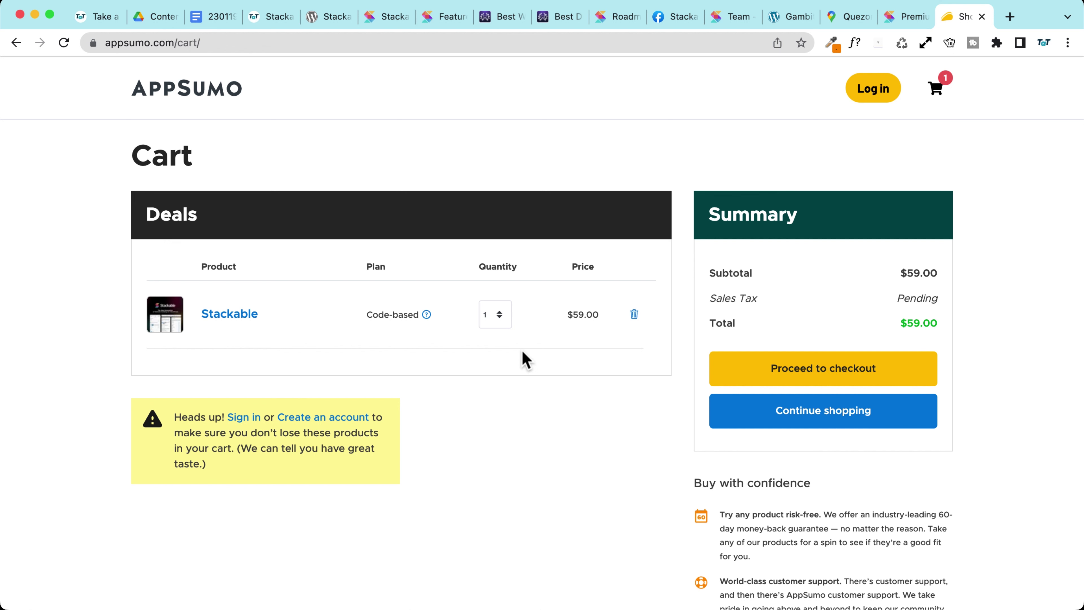
Proceed to the AppSumo checkout and review the account creation and payment sections without filling them in
left_click(834, 376)
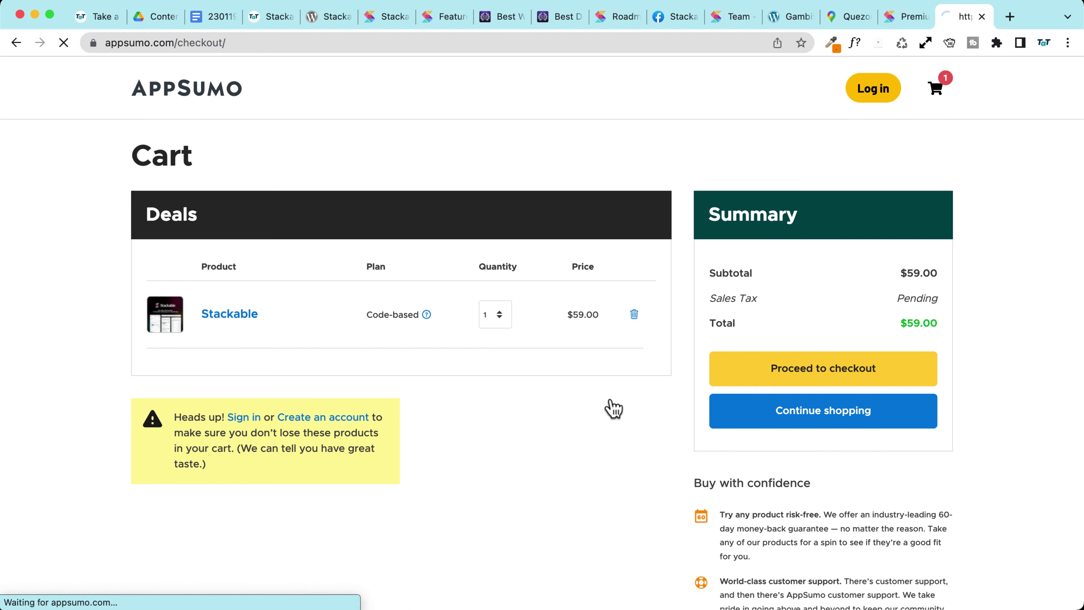
scroll(205, 333, "down", 2)
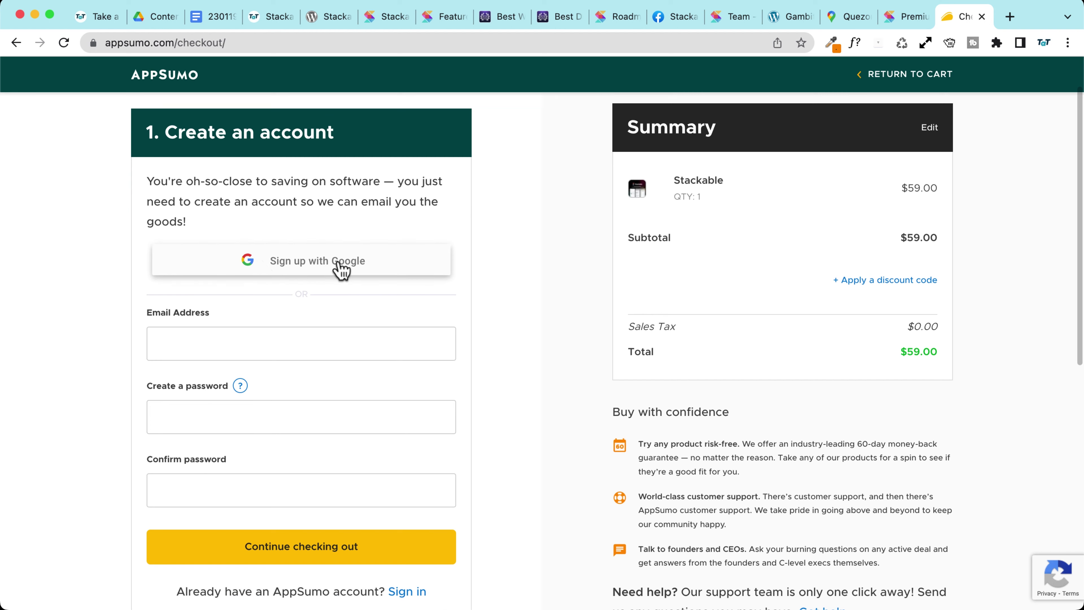
scroll(217, 239, "down", 4)
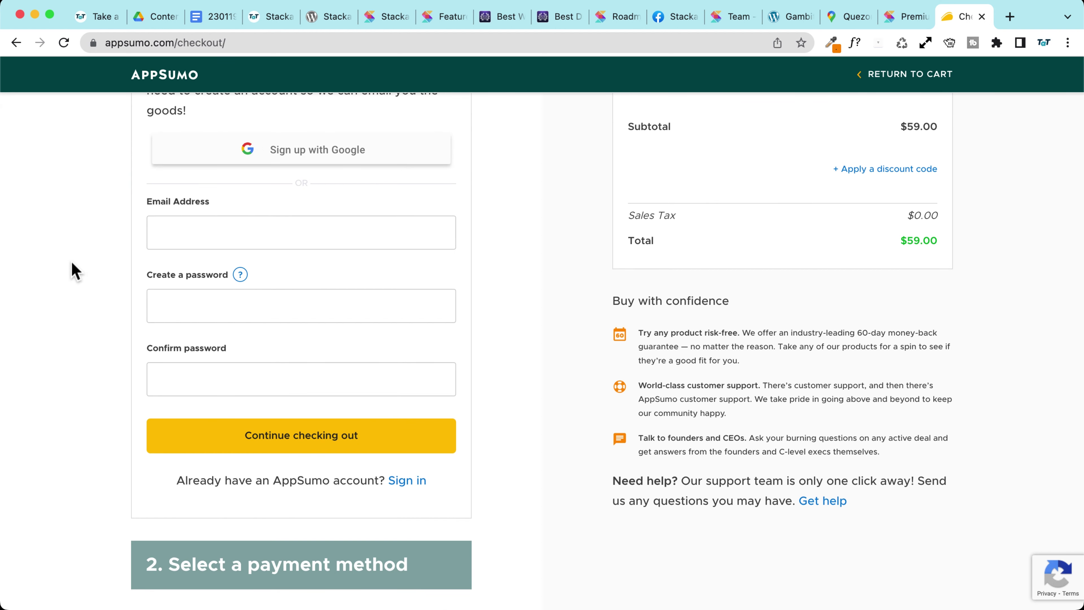
scroll(72, 269, "down", 4)
scroll(73, 269, "up", 8)
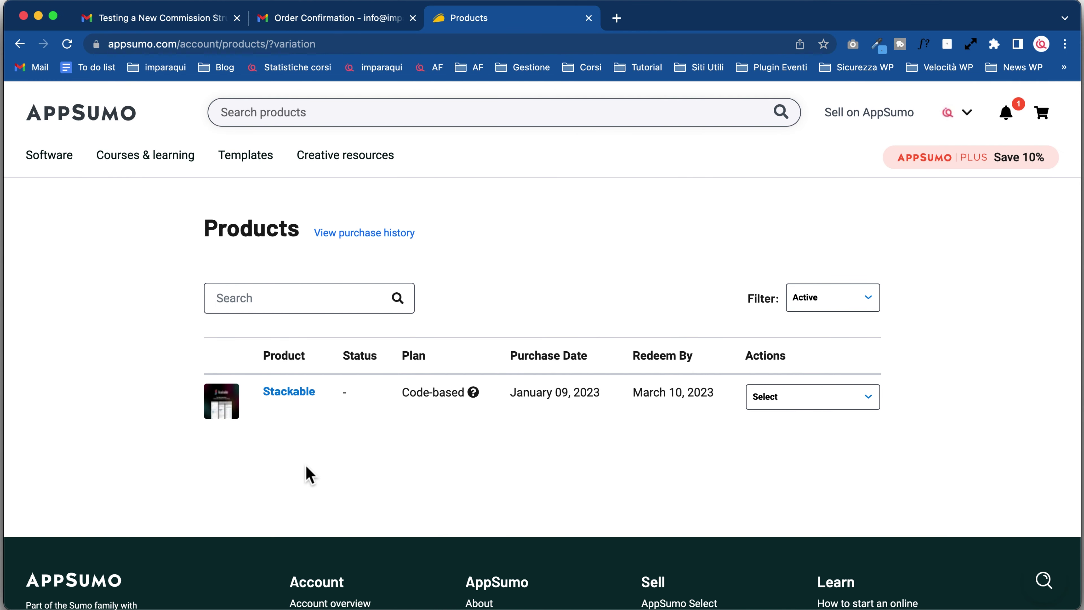
Check the redemption deadline of the purchased Stackable deal, copy its redemption code and open Stackable's redemption form
left_click(289, 395)
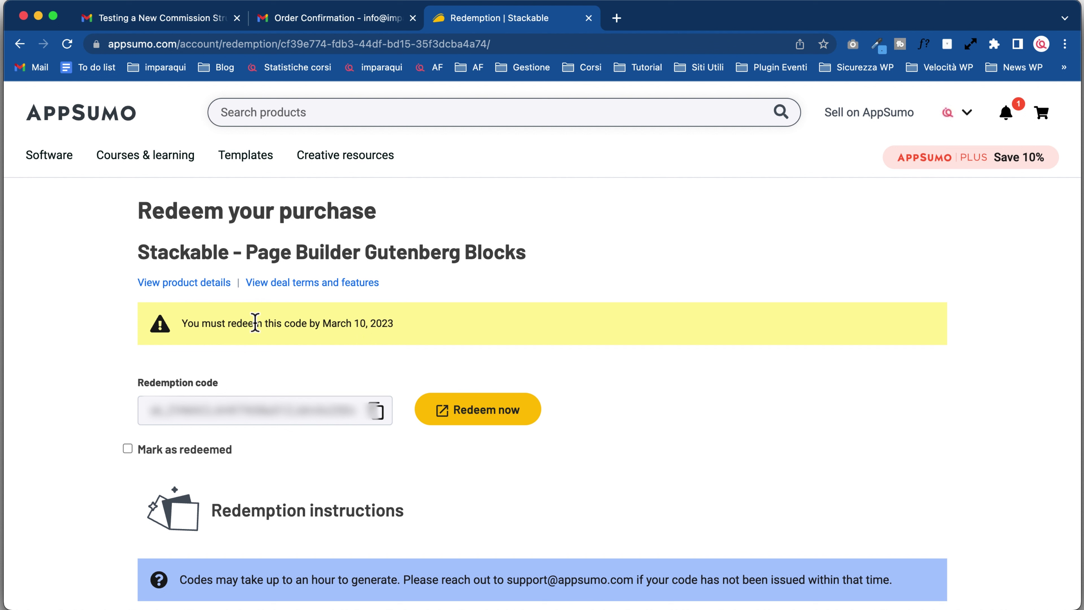
left_click_drag(324, 327, 406, 325)
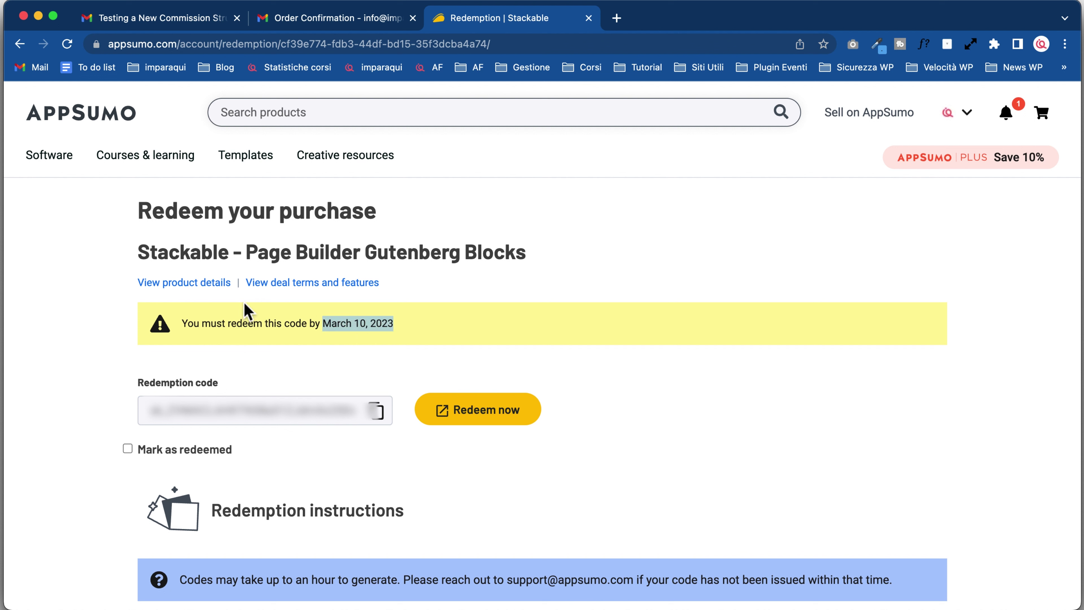
left_click(80, 320)
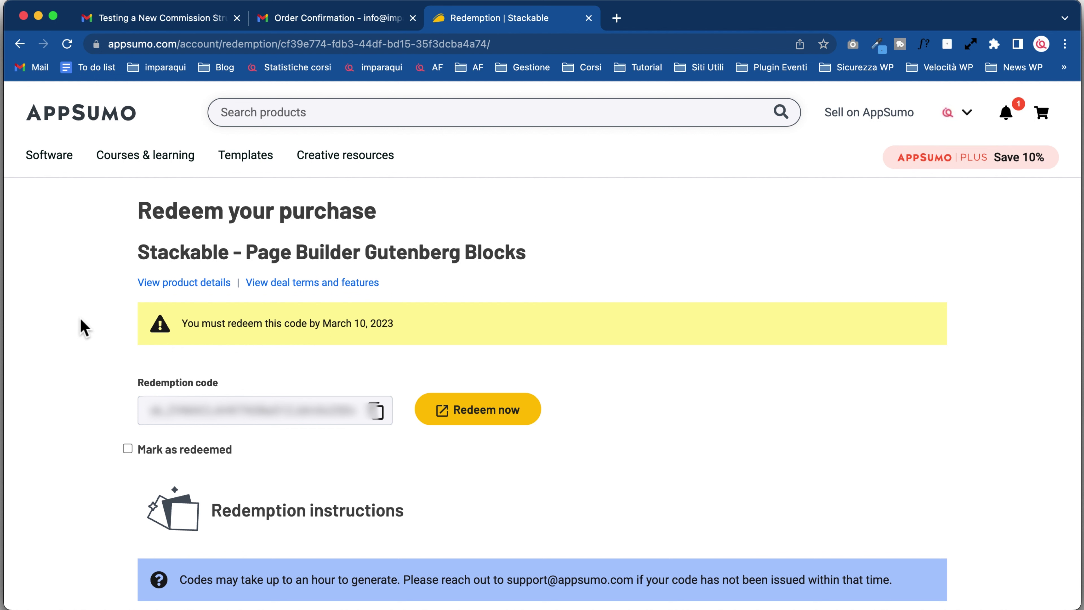
left_click(376, 411)
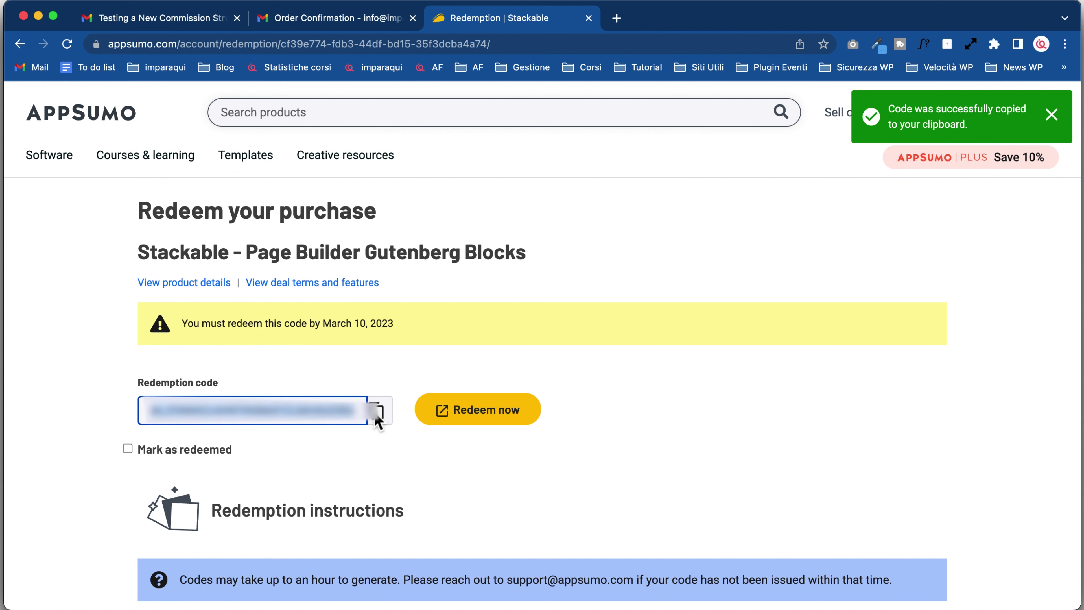
left_click(485, 421)
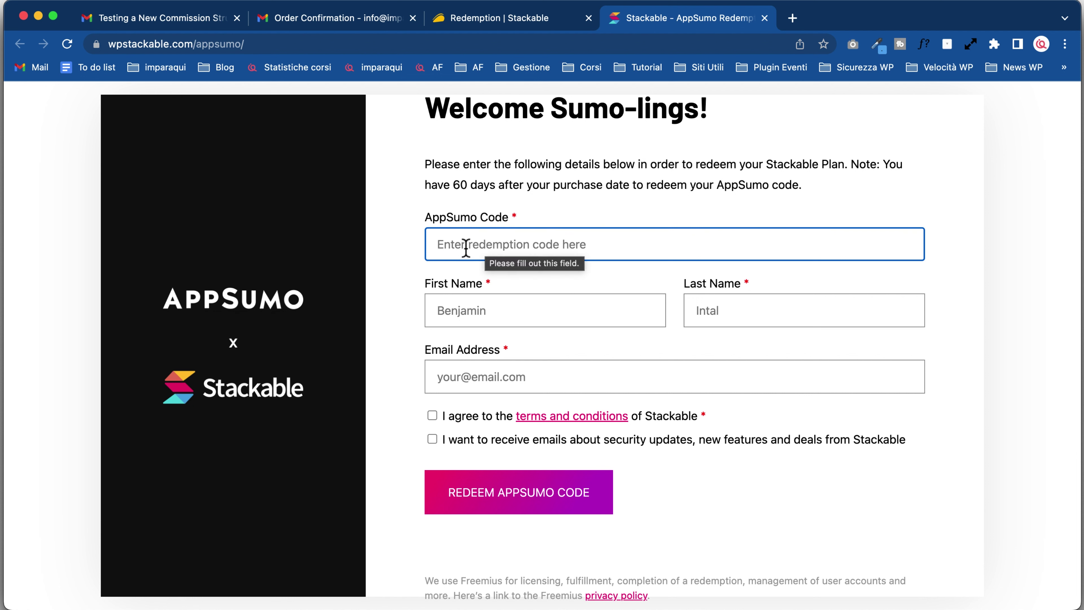
Examine the name, email address and email updates fields of the redemption form, leaving them empty and the updates option unchecked
left_click(485, 308)
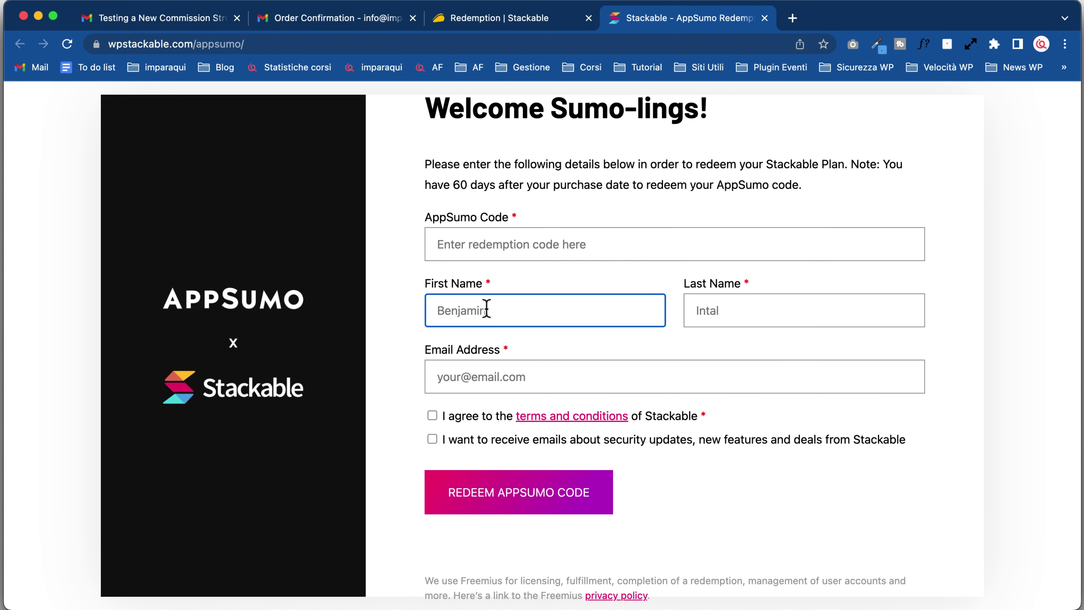
left_click(687, 311)
left_click(471, 378)
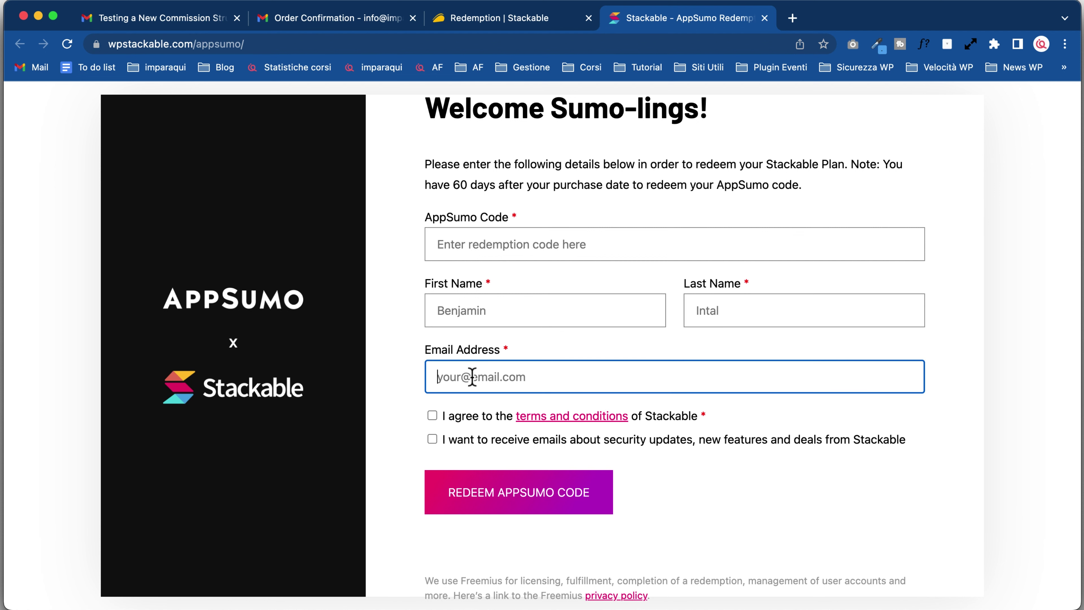
left_click(432, 440)
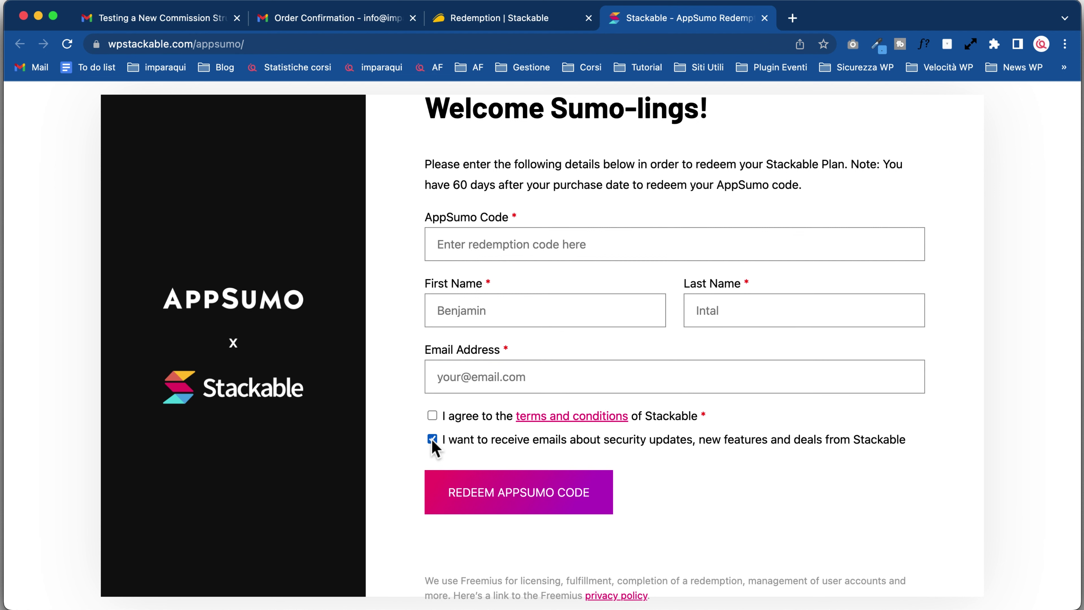
left_click(432, 440)
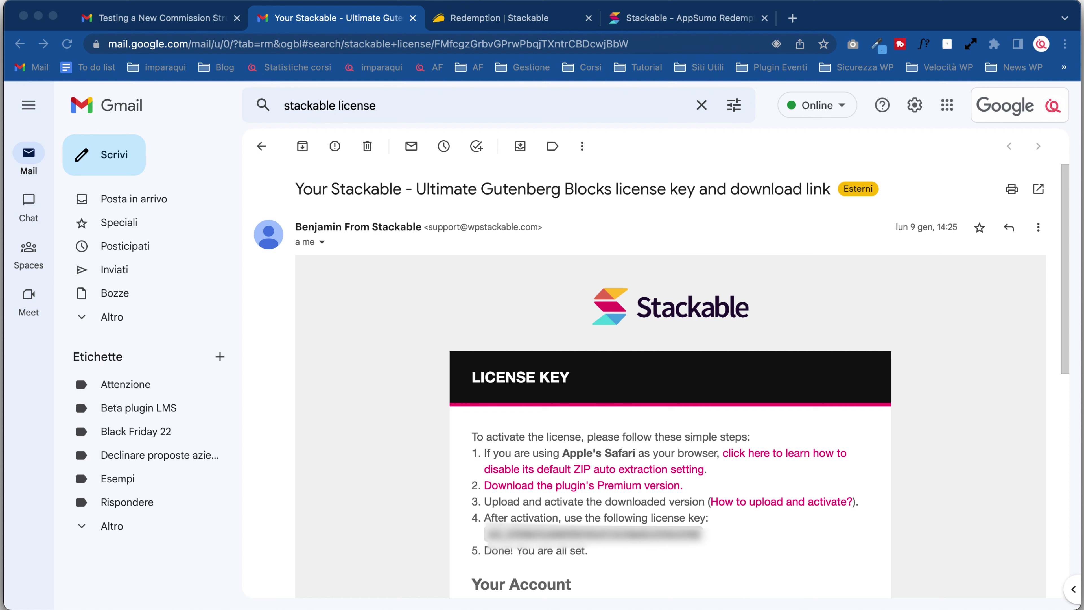
Review the Stackable license key email and open the account login from the wpstackable.com homepage
left_click(382, 456)
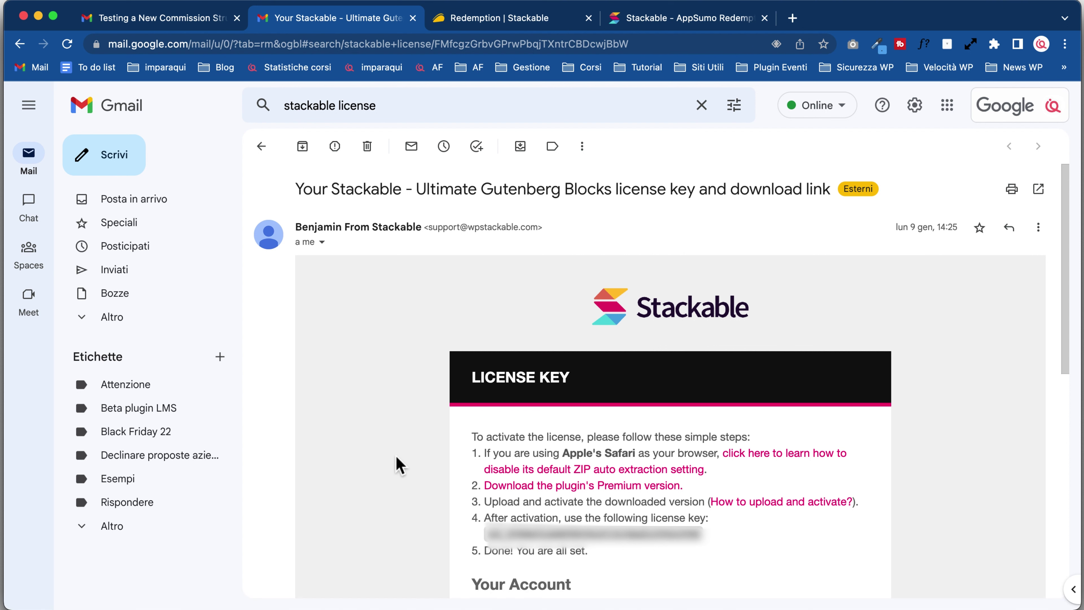
left_click(692, 25)
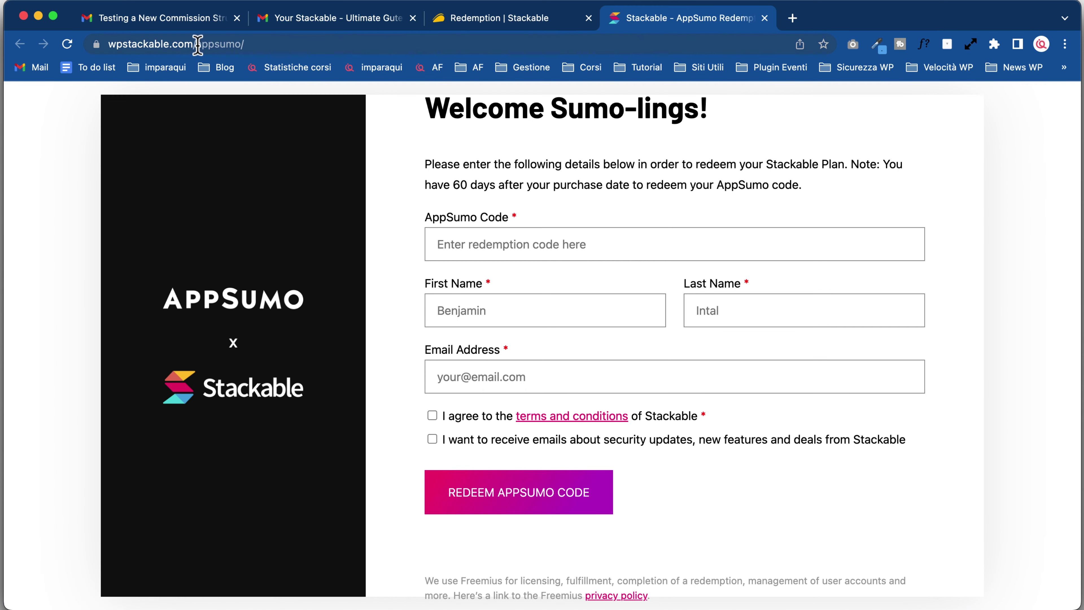
left_click_drag(198, 44, 394, 64)
key("BackSpace")
key("Return")
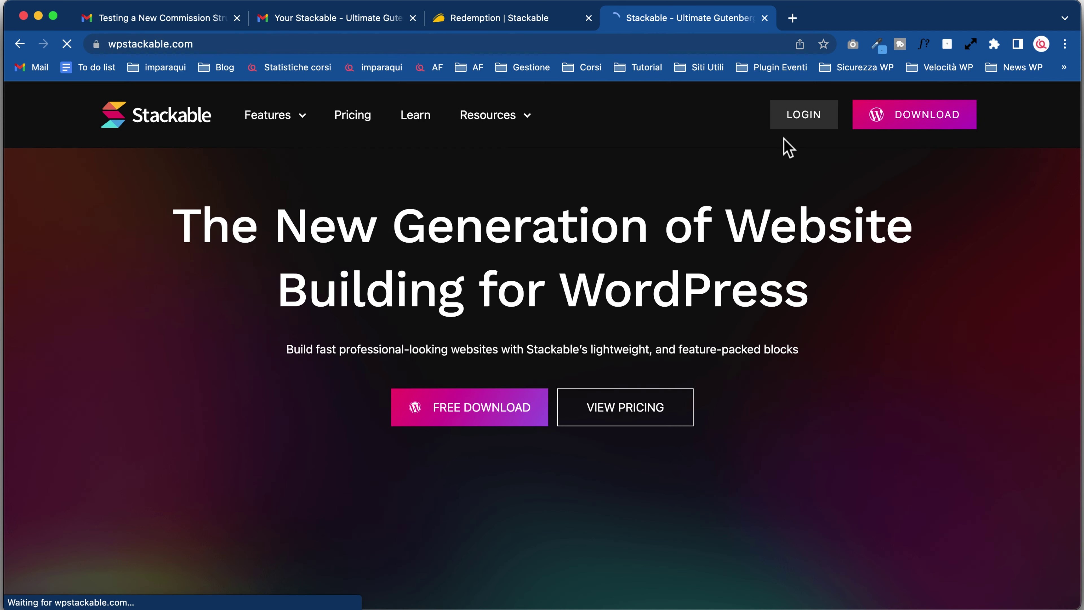
left_click(802, 120)
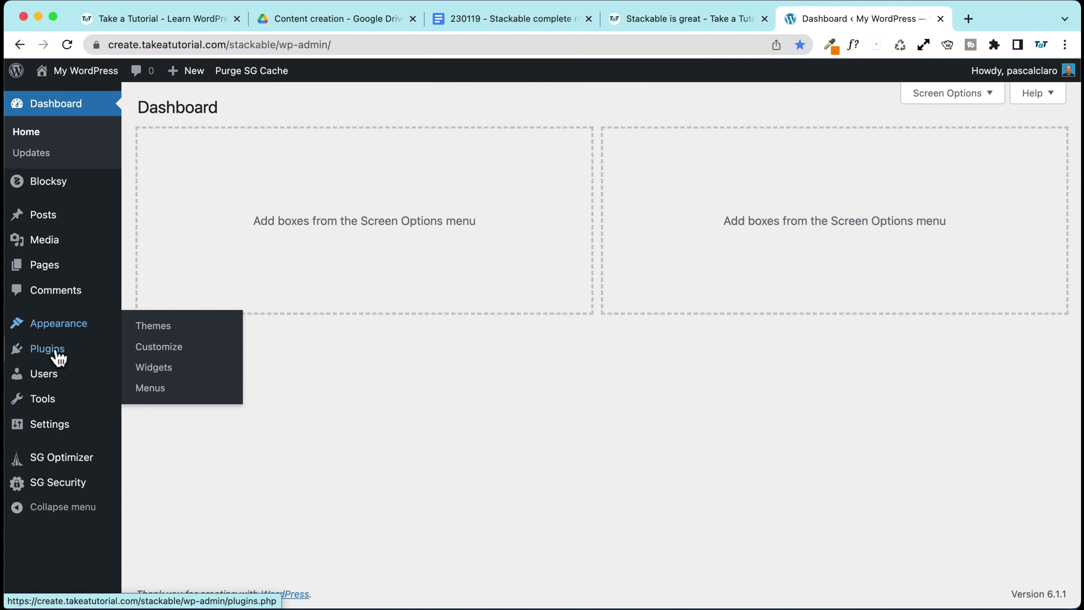
Open the plugin upload form for adding a new plugin to the WordPress site
mouse_move(47, 349)
left_click(177, 376)
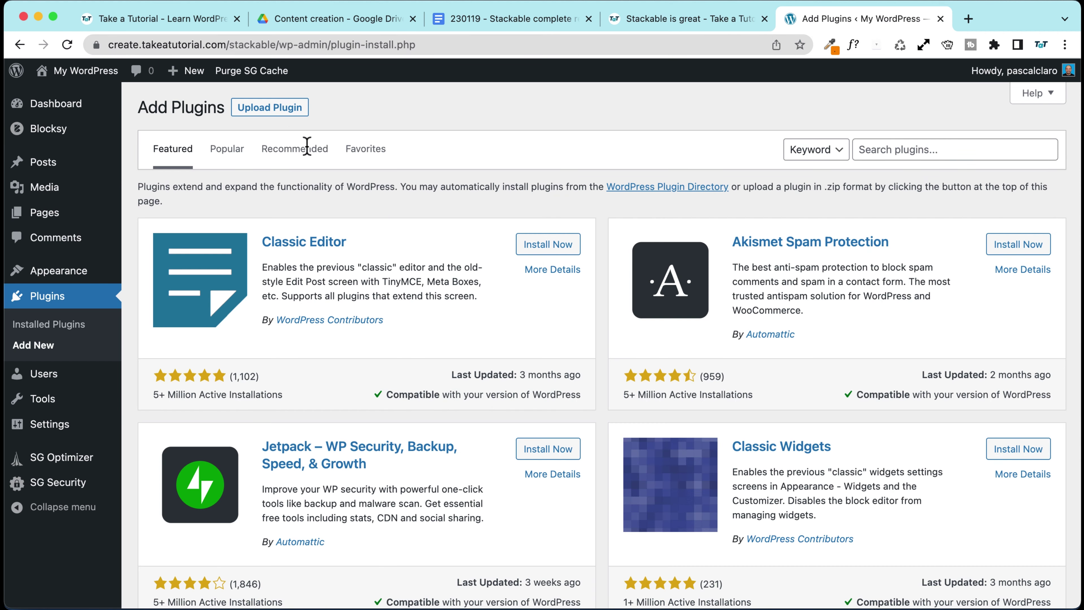
left_click(290, 110)
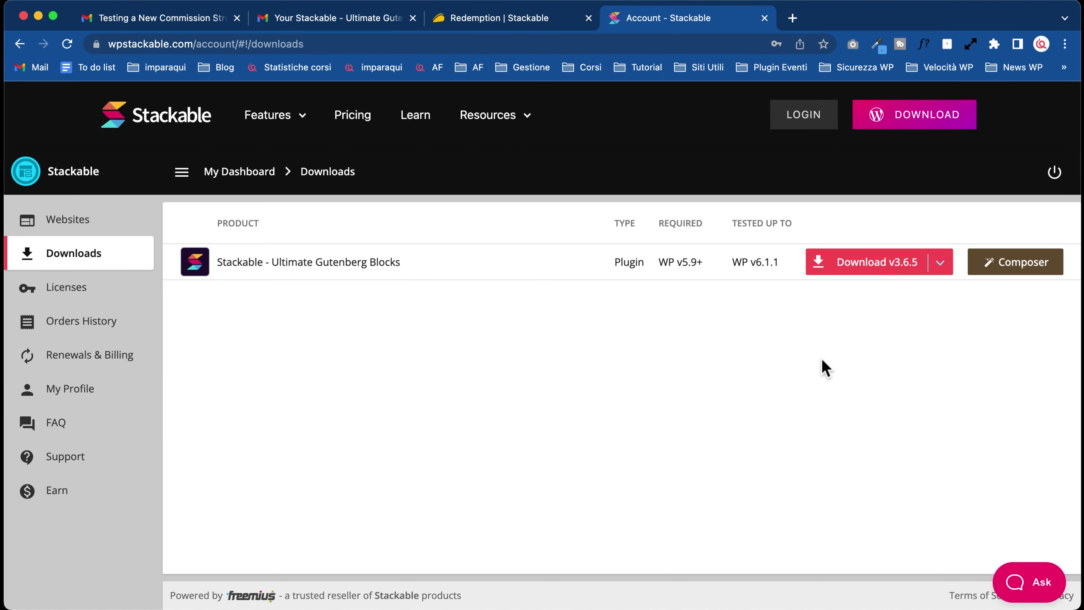
Download Stackable - Ultimate Gutenberg Blocks v3.6.5 from the Stackable account and copy its license key
left_click(824, 268)
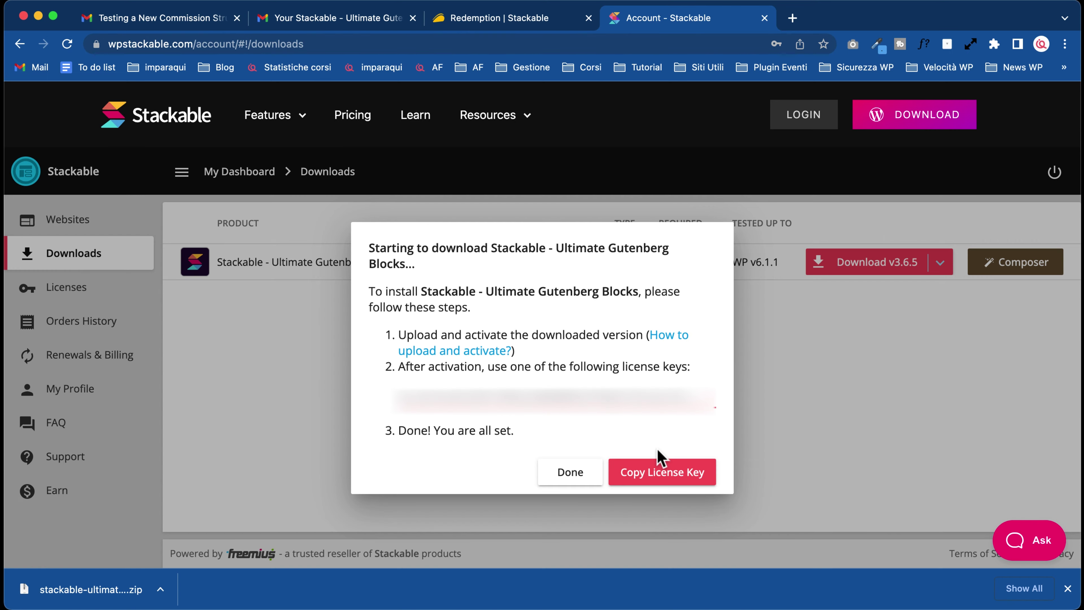
left_click(661, 486)
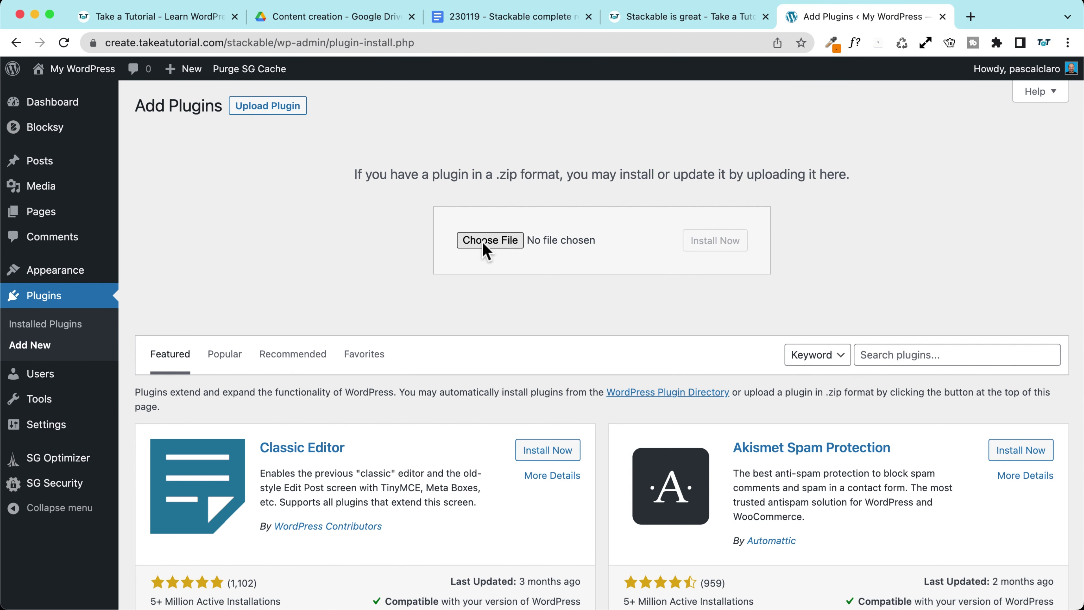
Upload stackable-ultimate-gutenberg-blocks-premium.3.6.5.zip from the Downloads folder and install it as a plugin
left_click(490, 239)
left_click(298, 231)
left_click(405, 184)
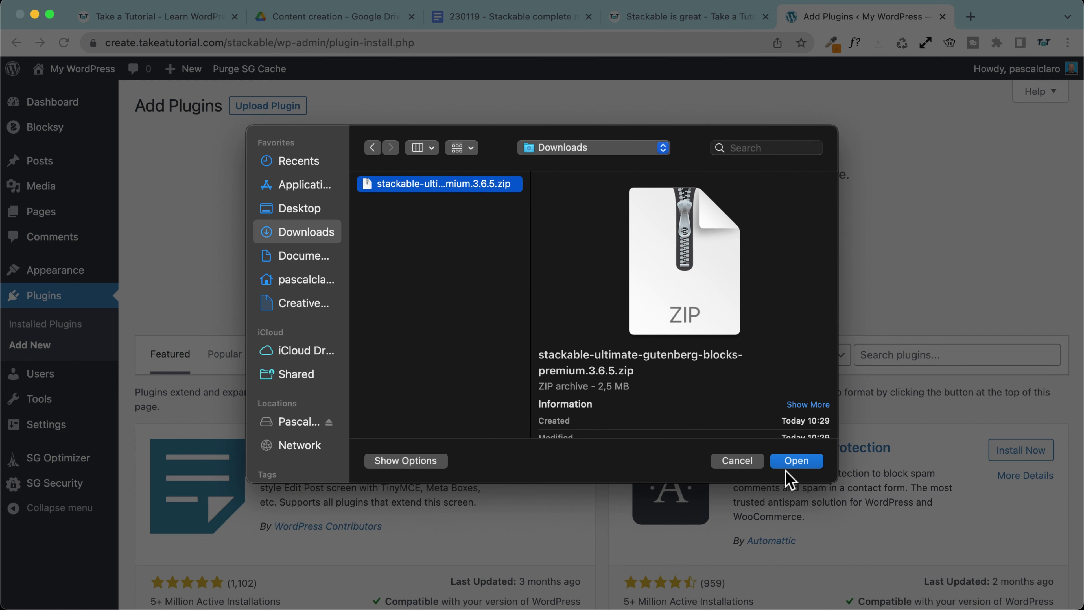
left_click(796, 461)
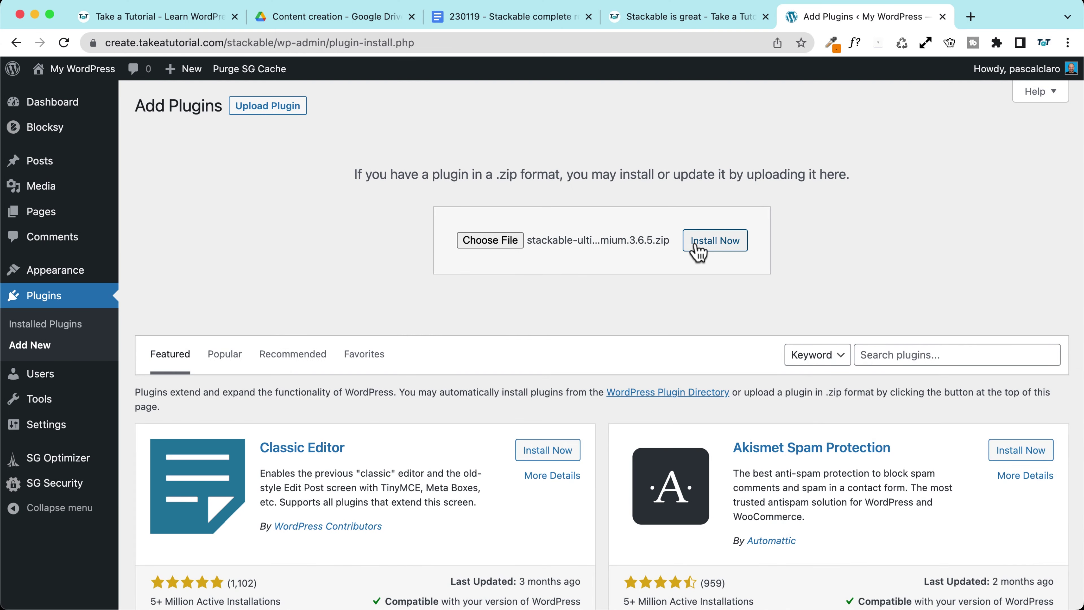
left_click(697, 243)
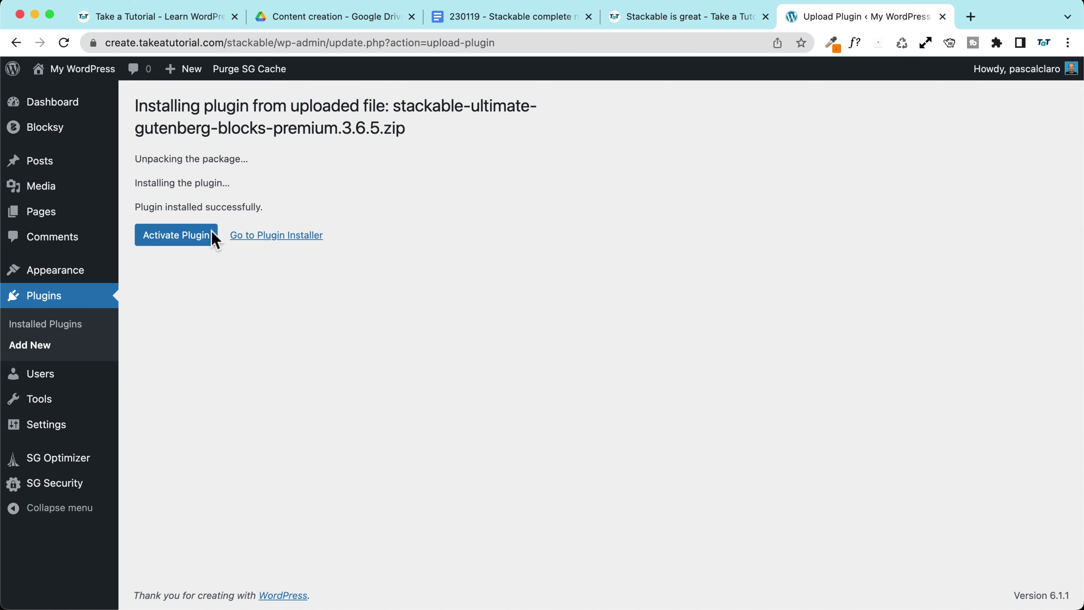
Activate the installed premium plugin, then paste the license key and activate the license
left_click(172, 246)
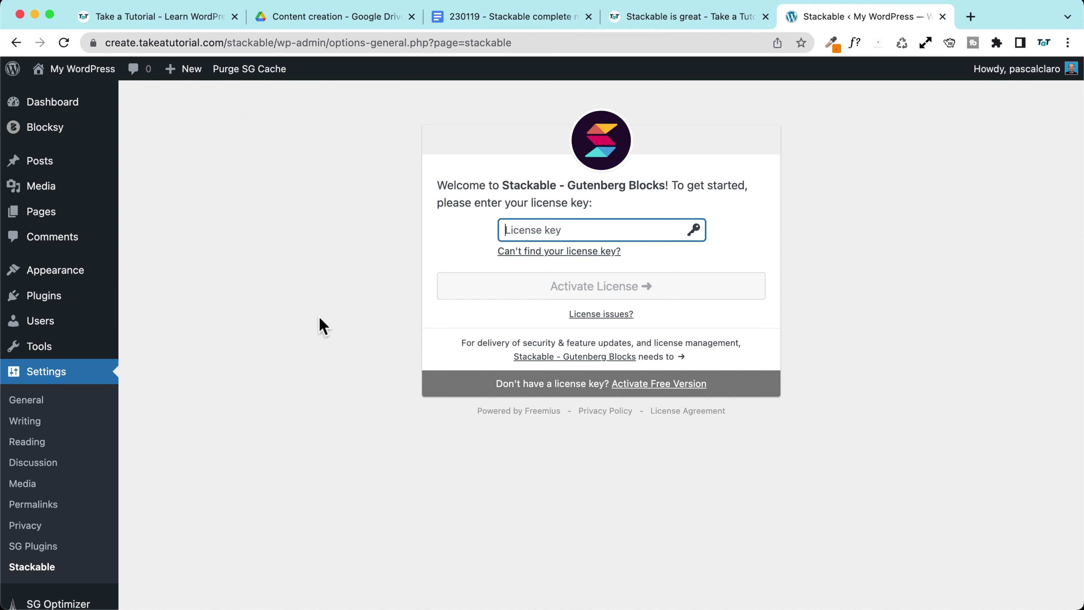
key("super+v")
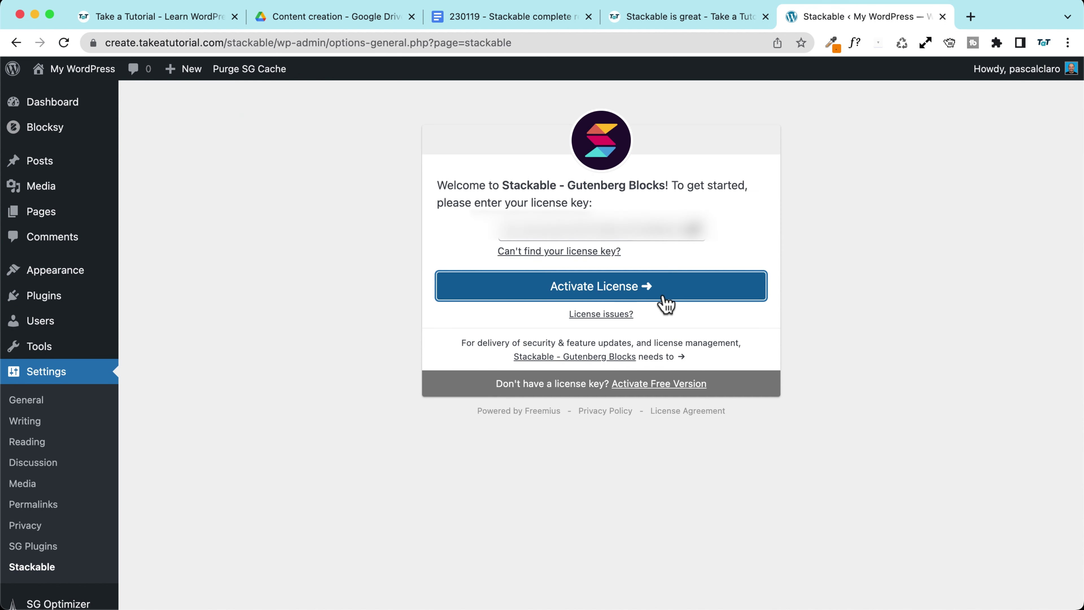
left_click(711, 303)
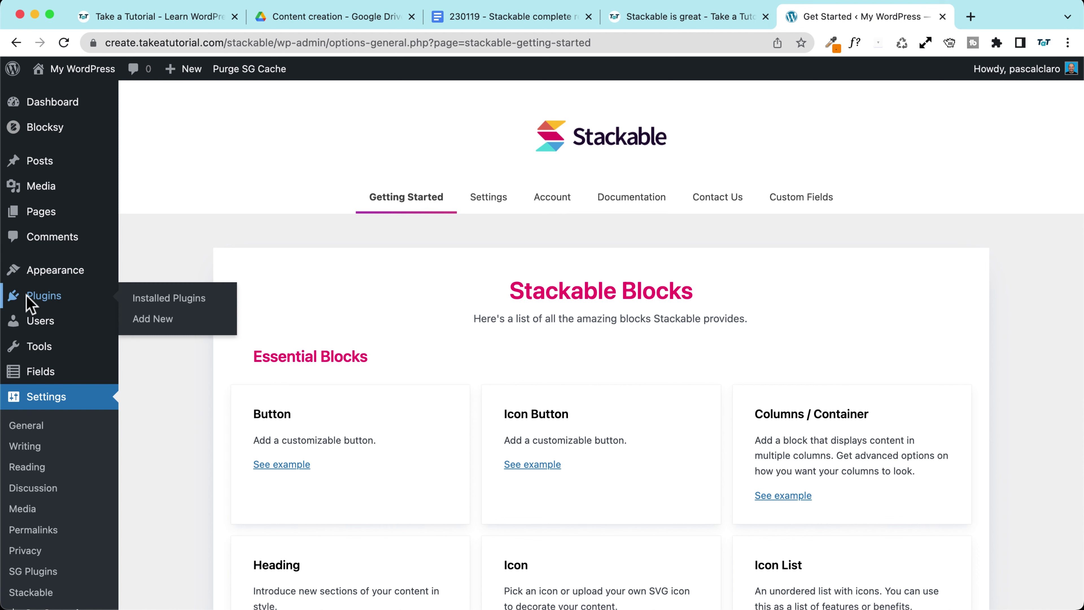
Delete the free Stackable - Gutenberg Blocks plugin from the installed plugins and confirm the deletion
left_click(49, 300)
scroll(164, 265, "down", 4)
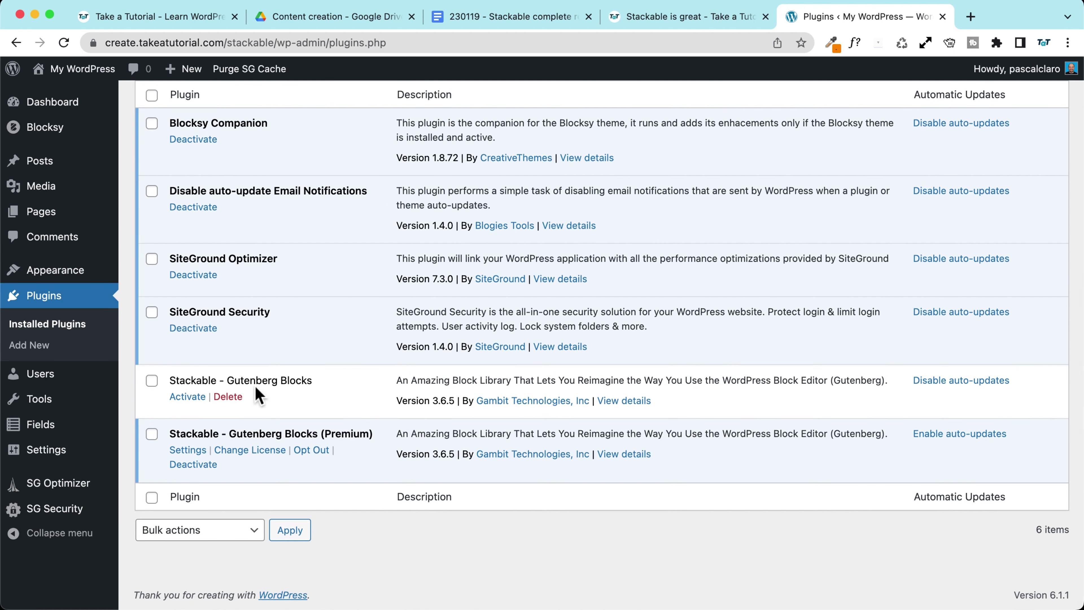
left_click_drag(314, 381, 170, 379)
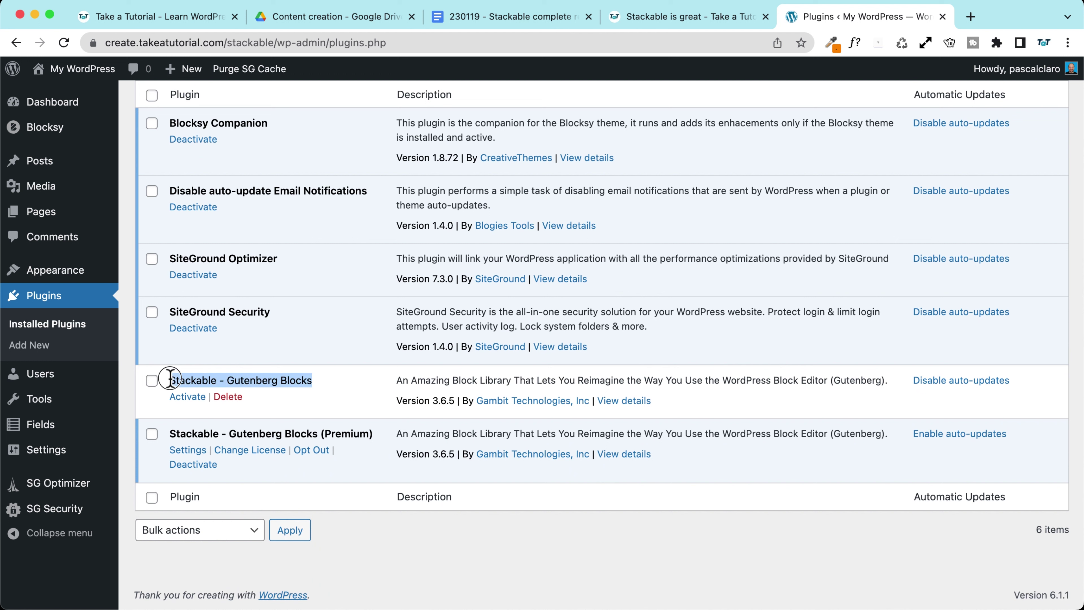
left_click(229, 399)
left_click(672, 145)
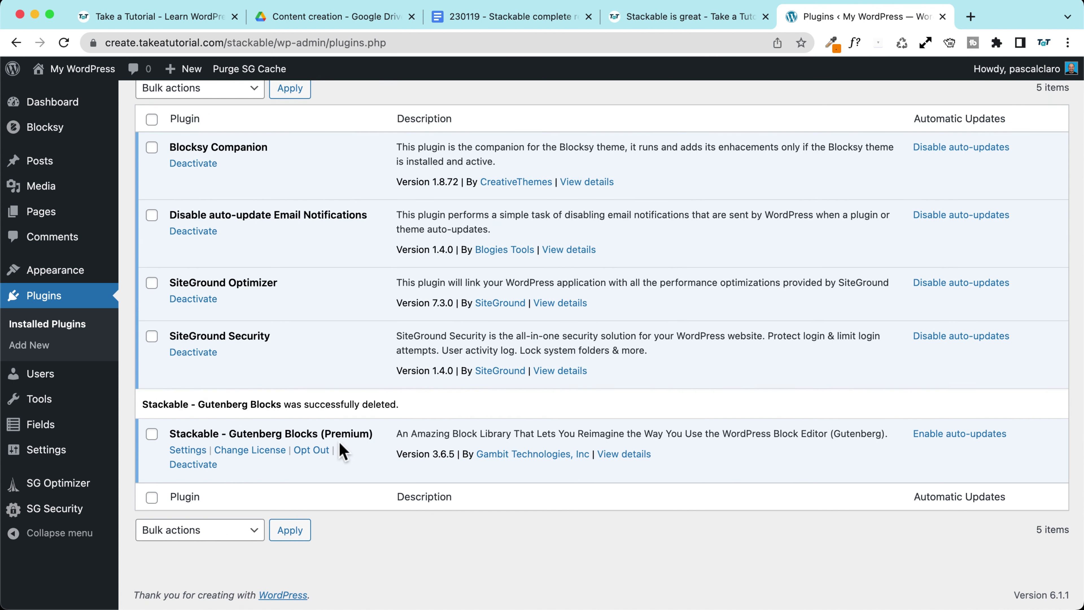
Enable auto-updates for the Stackable - Gutenberg Blocks (Premium) plugin
left_click(941, 436)
left_click(801, 476)
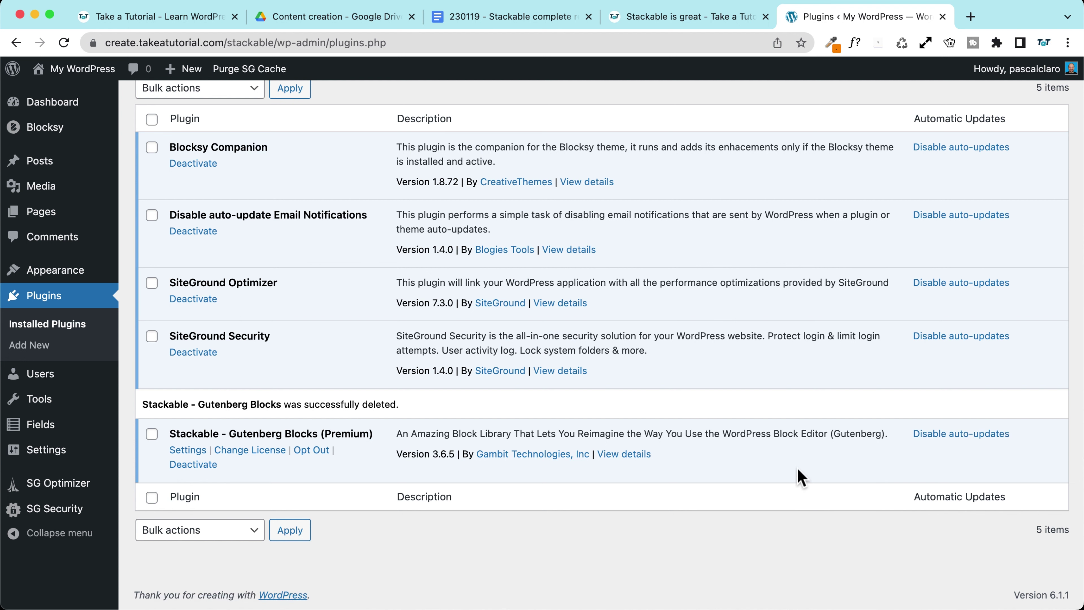
scroll(323, 368, "up", 3)
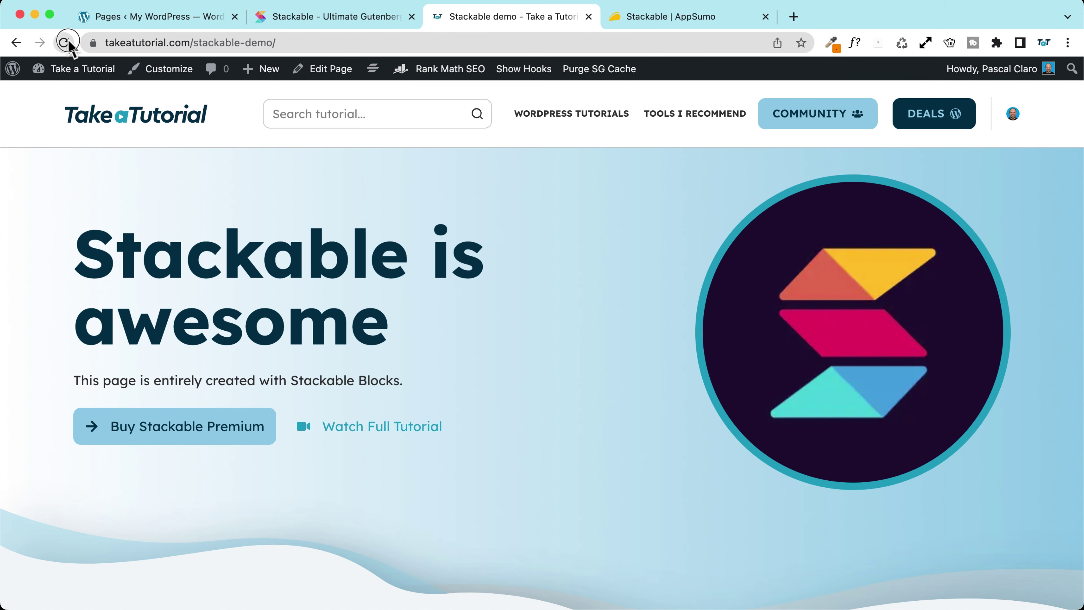
Reload the Stackable demo page and examine its hero, statistics and card sections
left_click(64, 42)
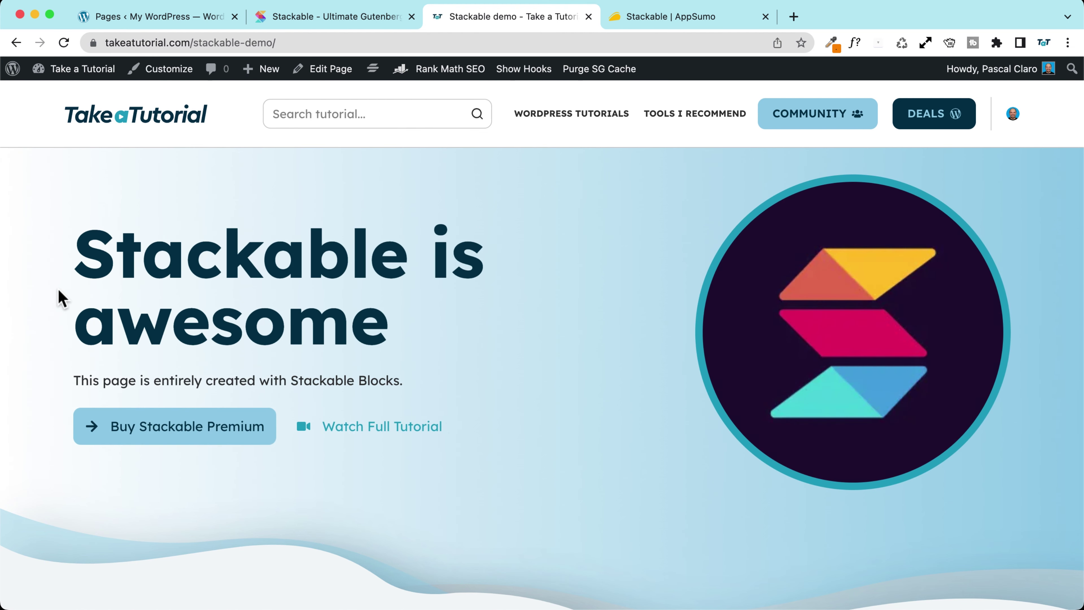
scroll(62, 298, "down", 10)
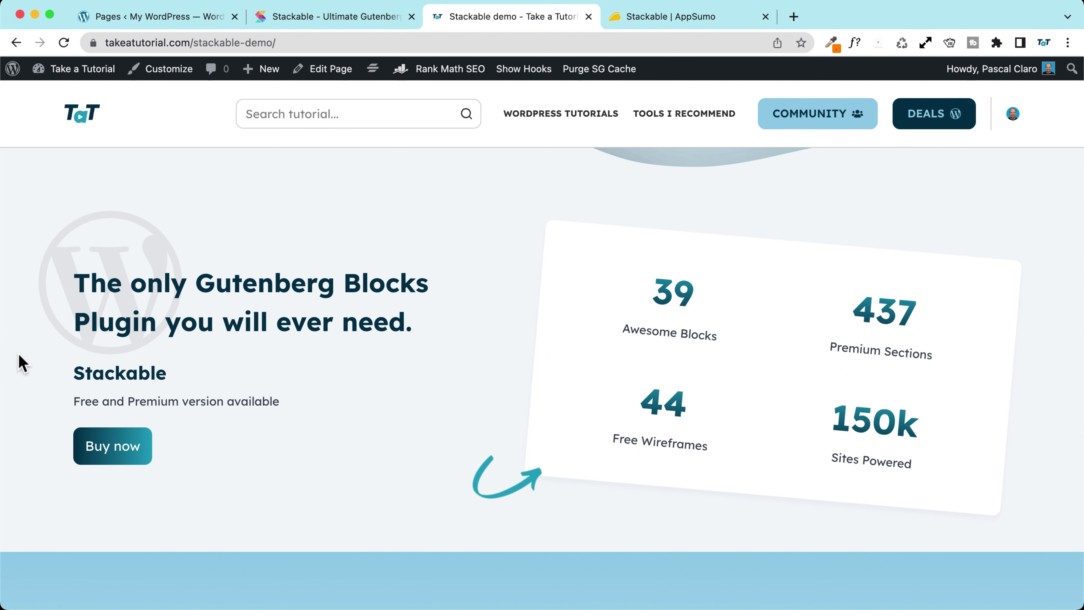
scroll(22, 363, "down", 5)
scroll(22, 363, "down", 7)
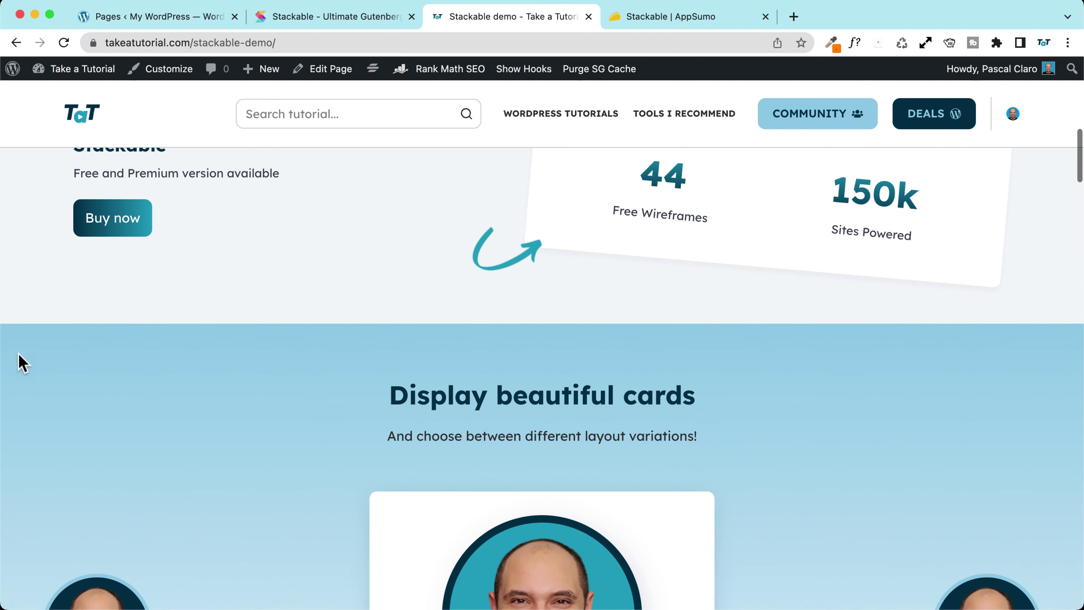
scroll(23, 363, "up", 3)
scroll(23, 363, "down", 3)
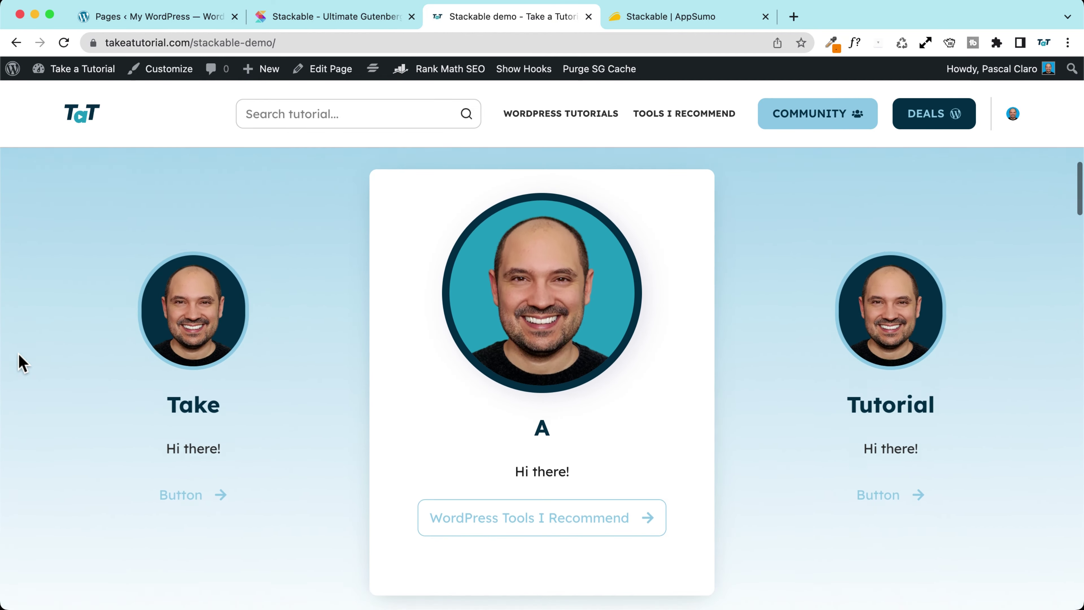
scroll(22, 363, "up", 2)
scroll(22, 363, "down", 3)
Examine the demo page's blog post sections built with Stackable's Posts block and the WordPress Query Loop
scroll(22, 363, "down", 12)
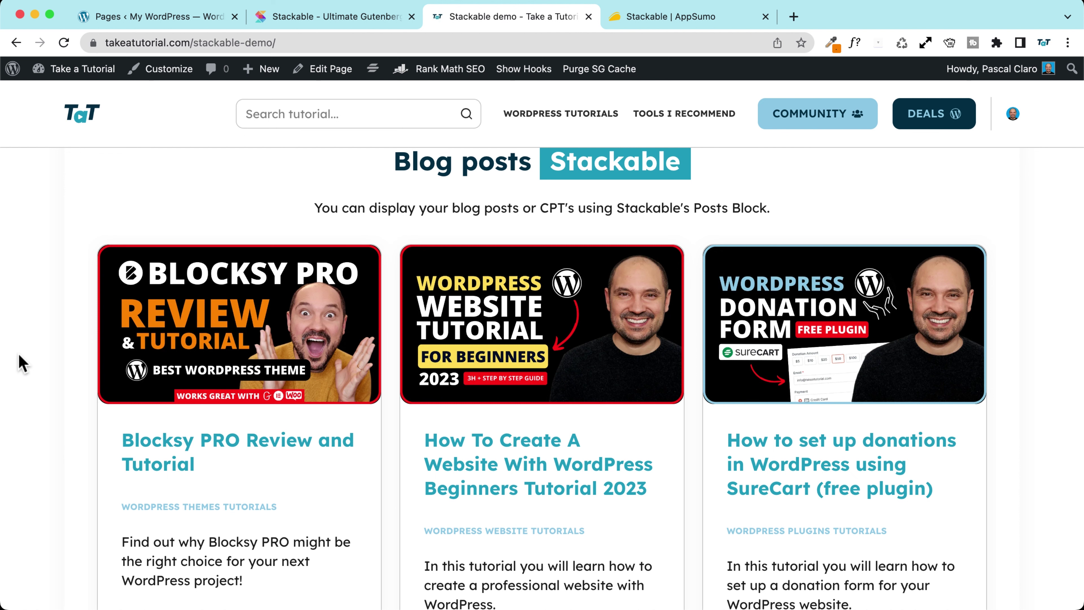
scroll(65, 429, "down", 2)
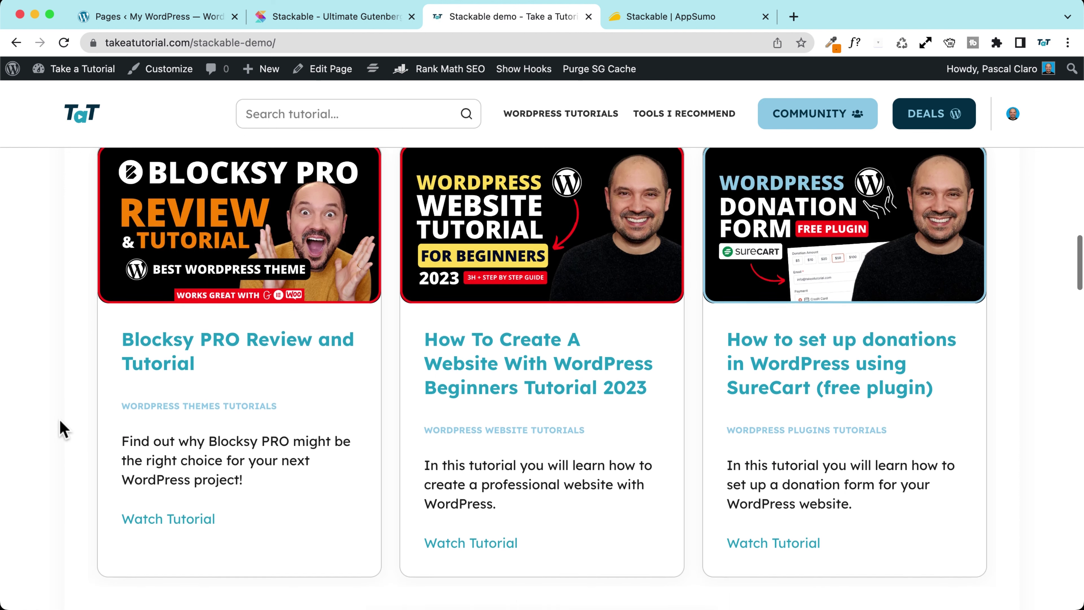
scroll(64, 429, "up", 1)
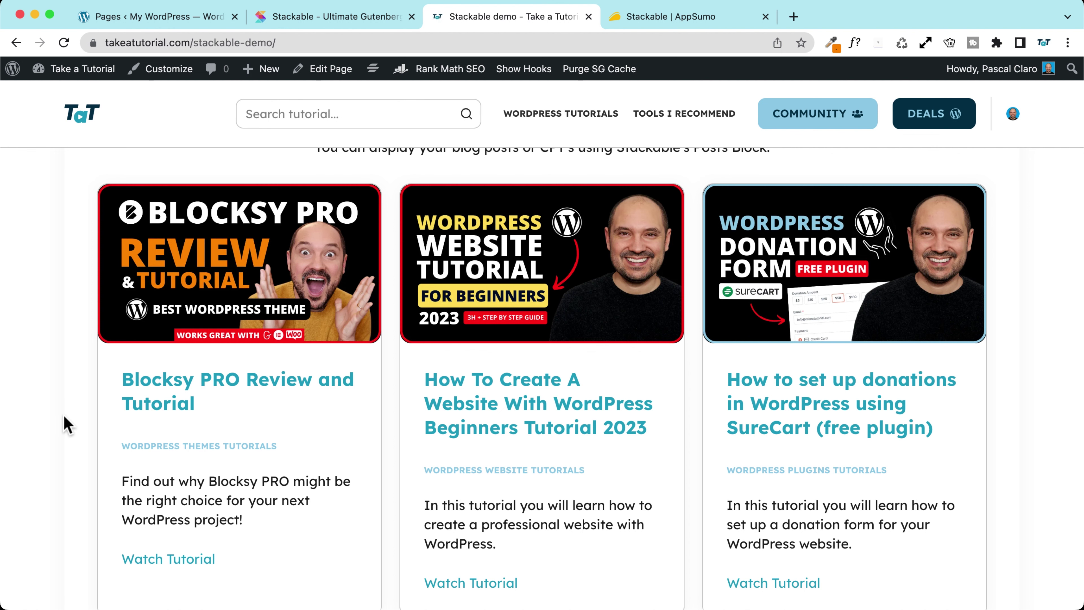
scroll(76, 422, "down", 15)
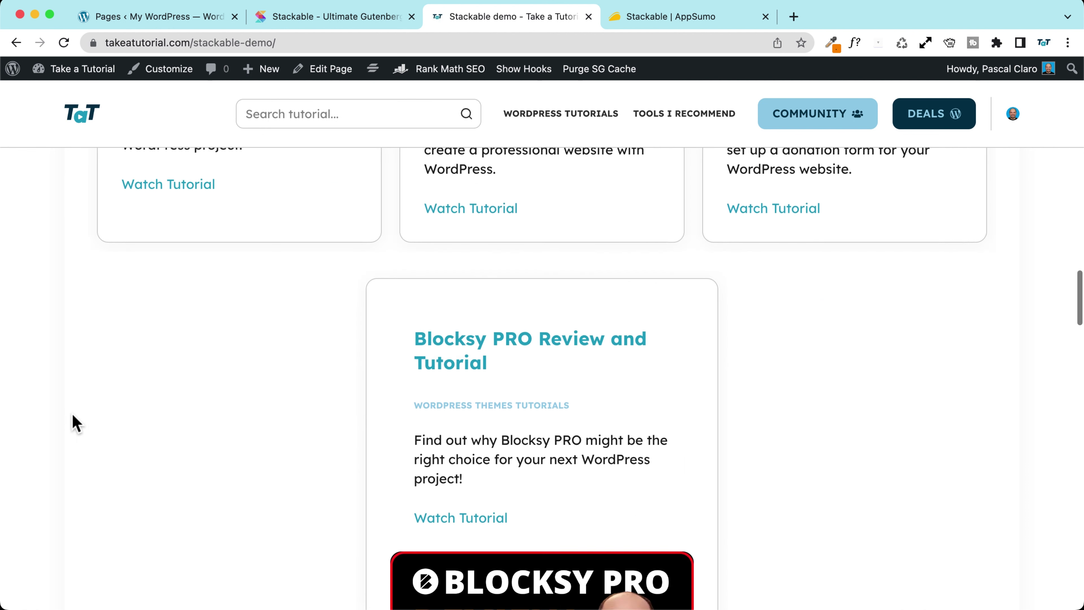
scroll(76, 422, "down", 15)
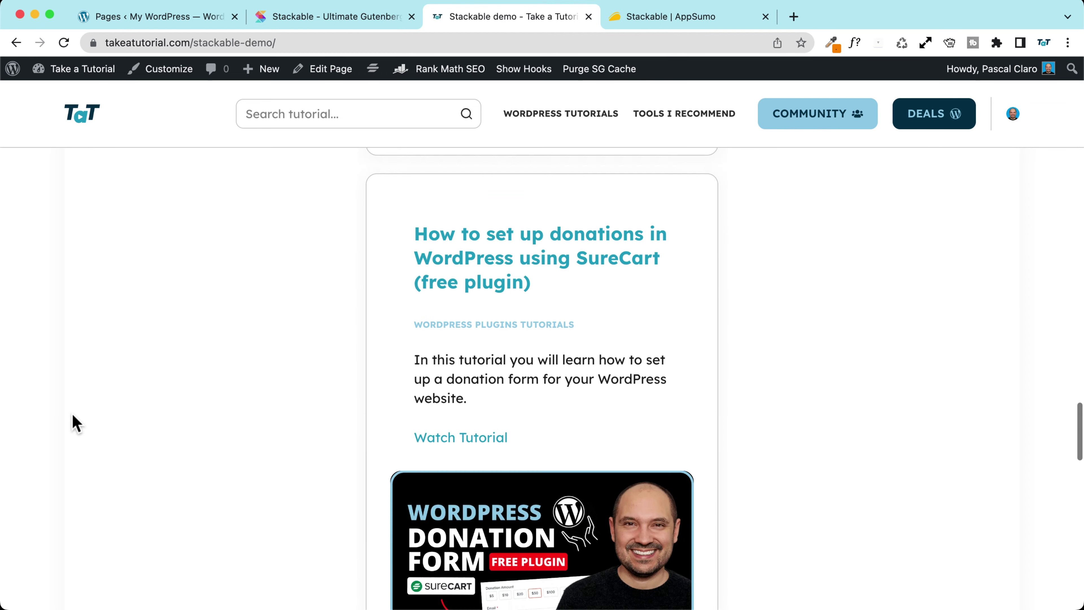
scroll(76, 423, "down", 5)
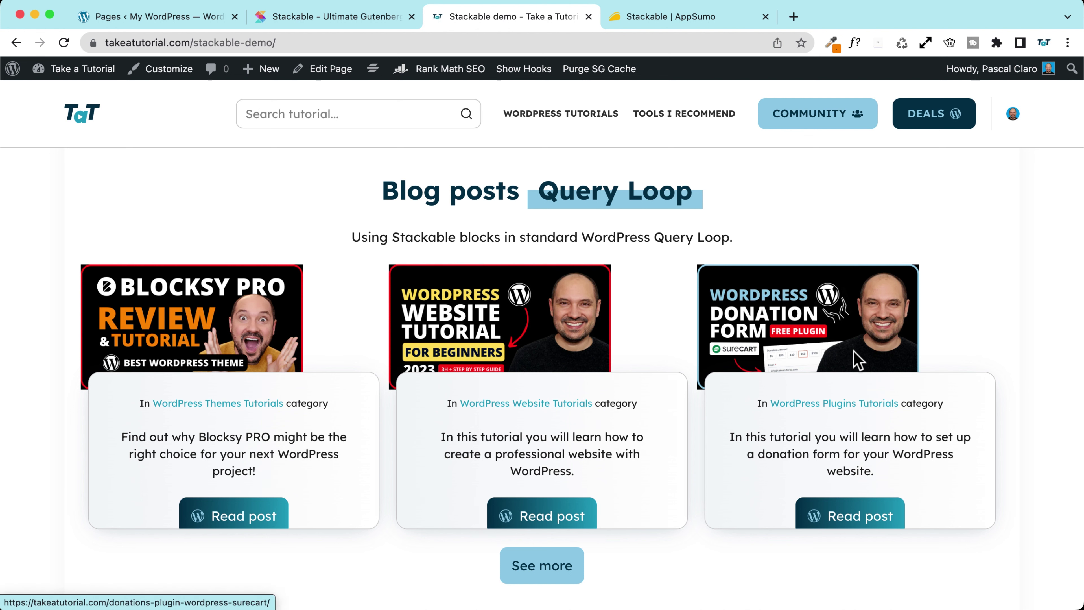
scroll(53, 314, "down", 2)
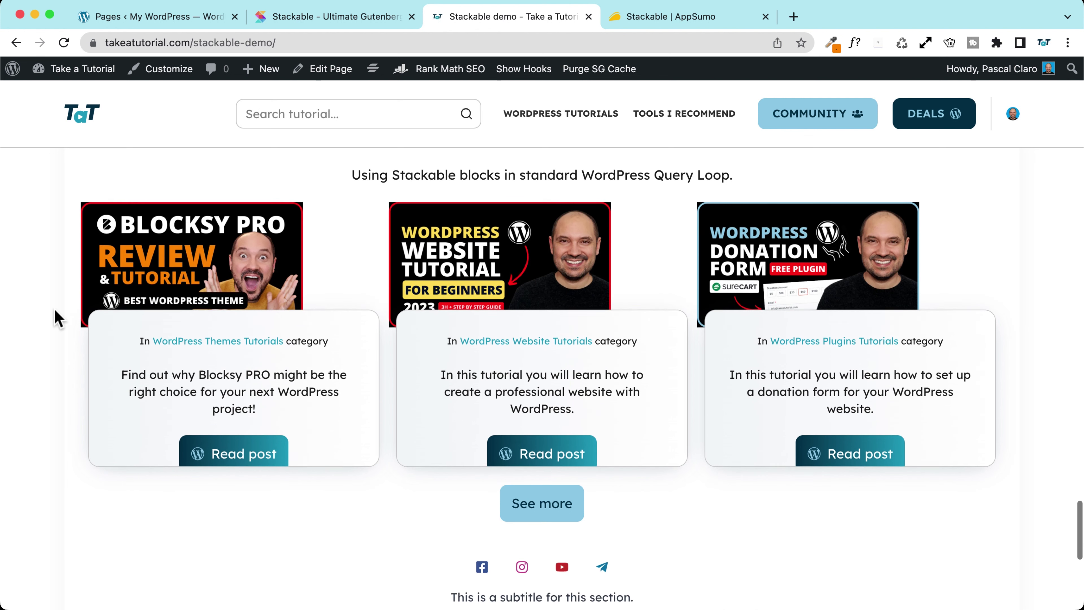
scroll(56, 315, "up", 1)
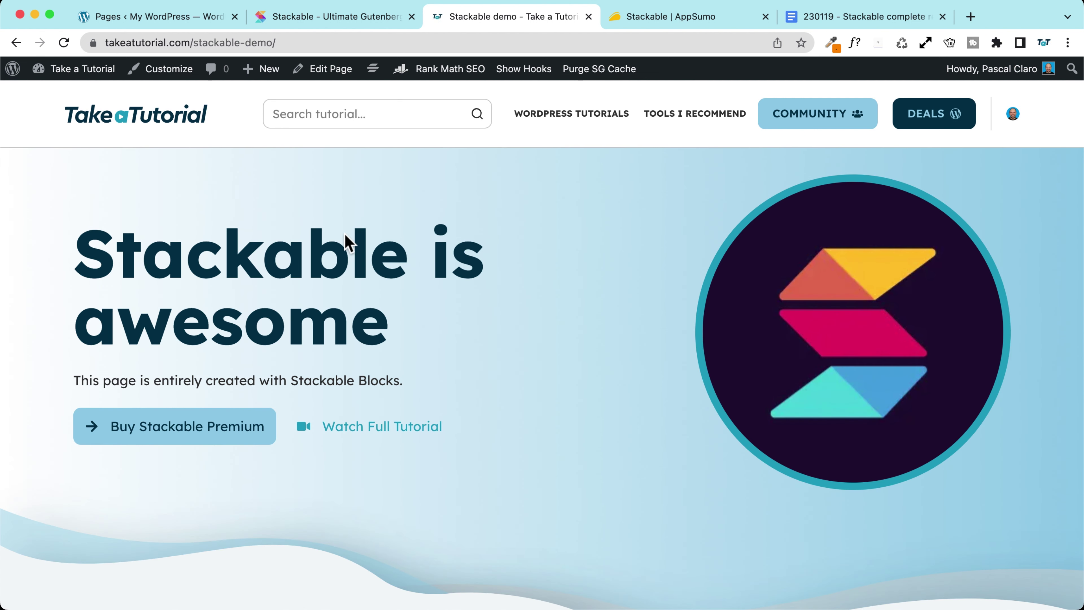
Open the Stackable demo page in the block editor and dismiss the autosave notice
left_click(333, 70)
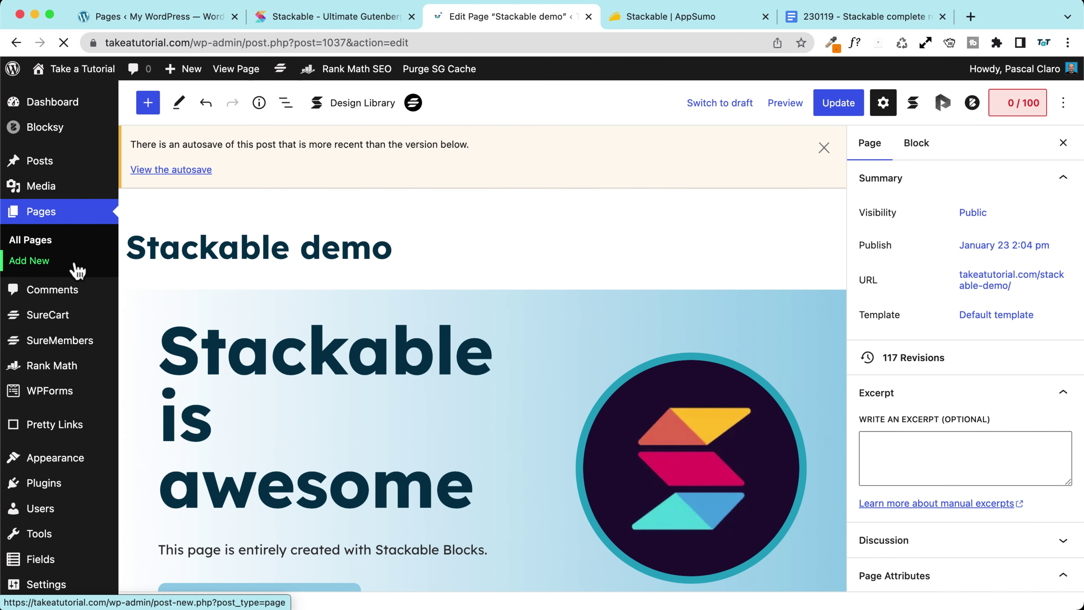
left_click(823, 148)
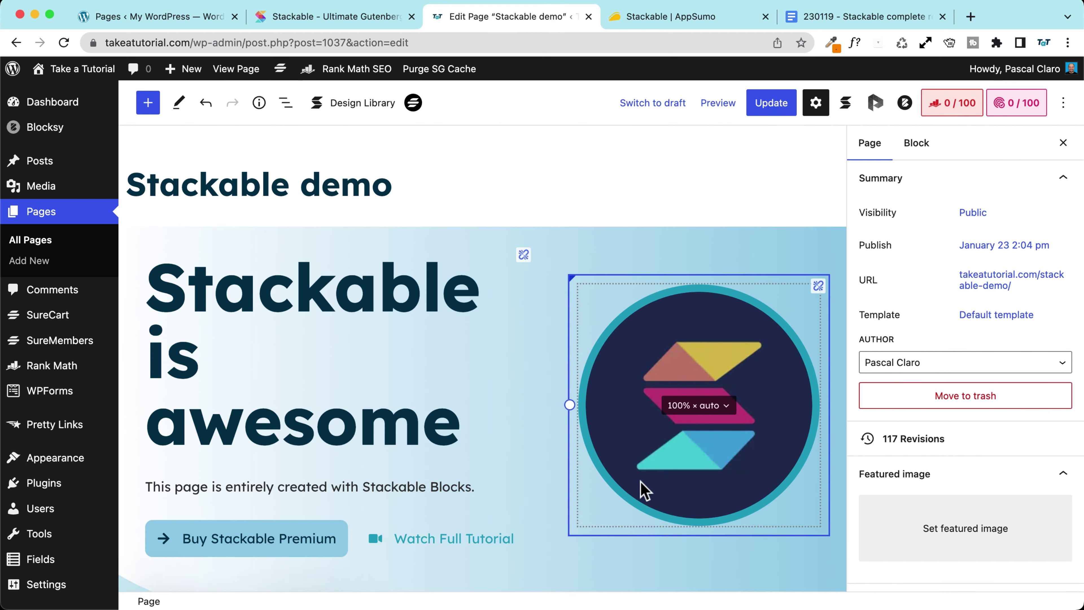
left_click_drag(644, 491, 735, 341)
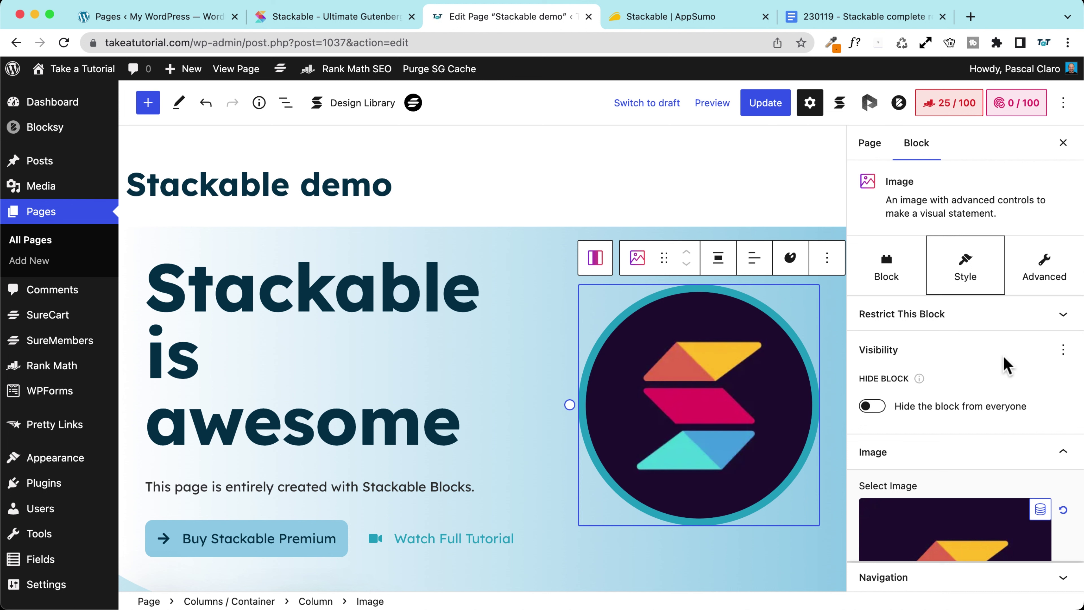
scroll(950, 334, "down", 5)
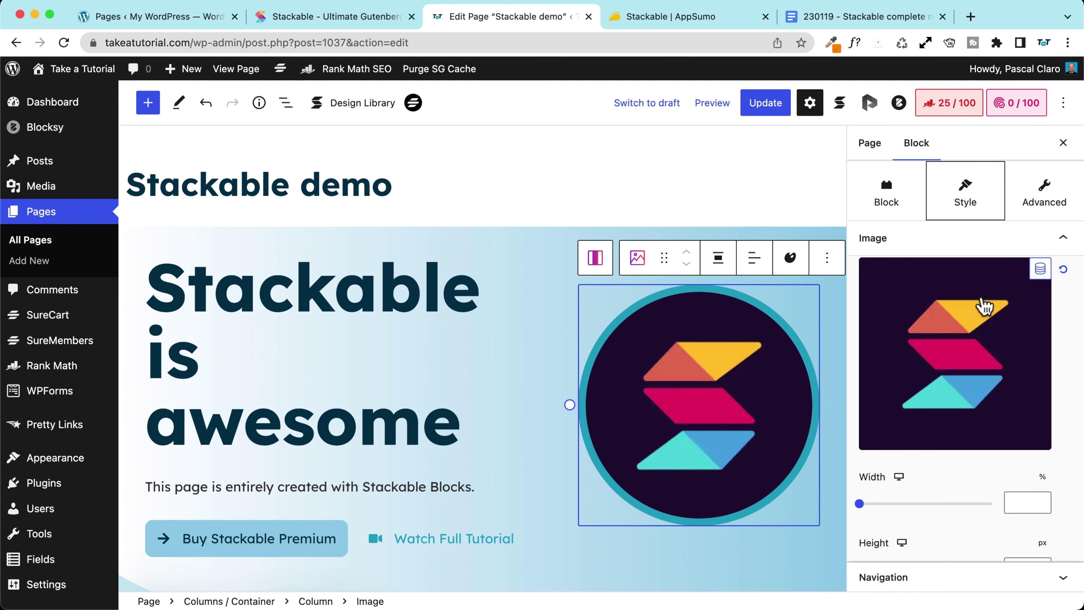
scroll(1003, 321, "up", 2)
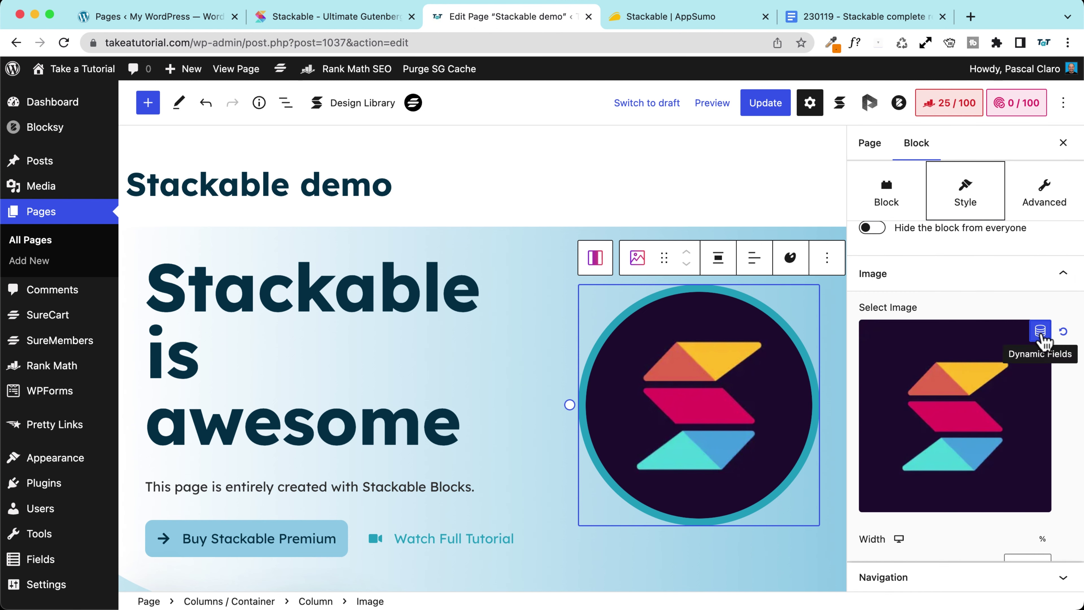
left_click(1041, 331)
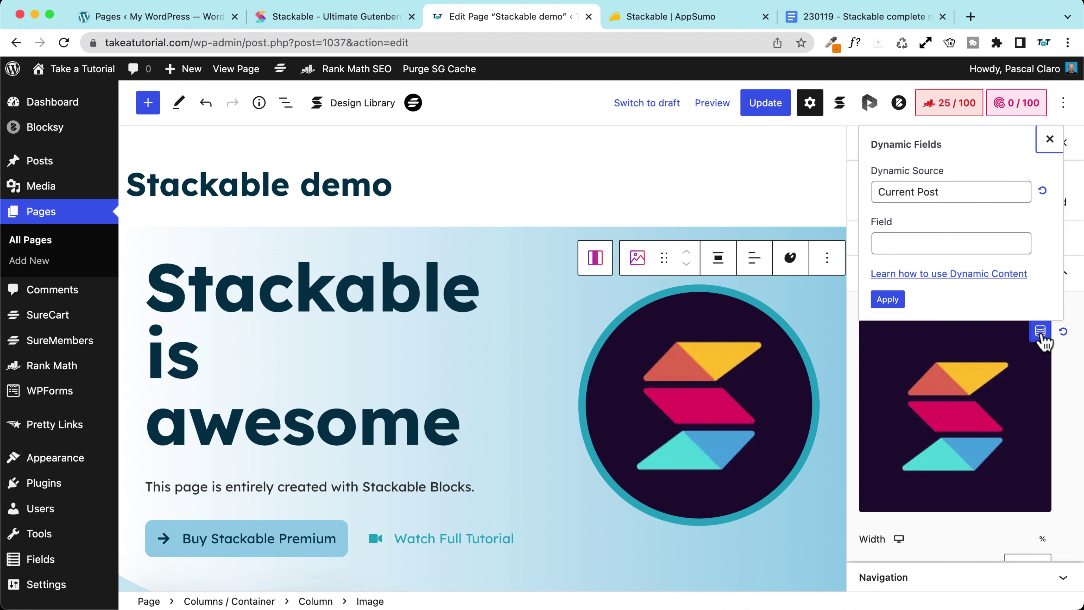
left_click(911, 243)
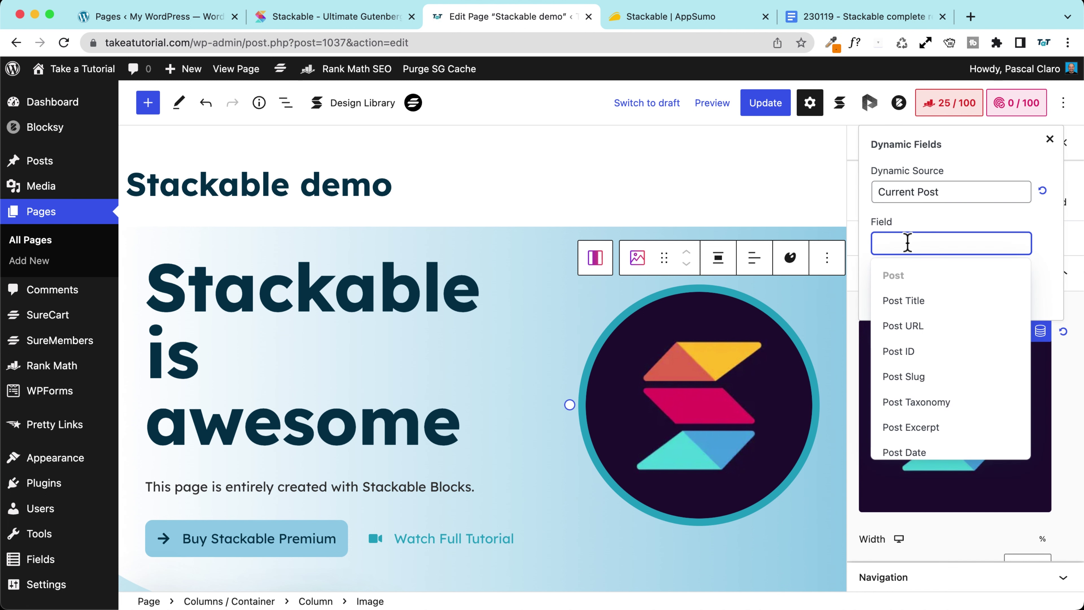
scroll(881, 318, "down", 4)
scroll(881, 318, "down", 7)
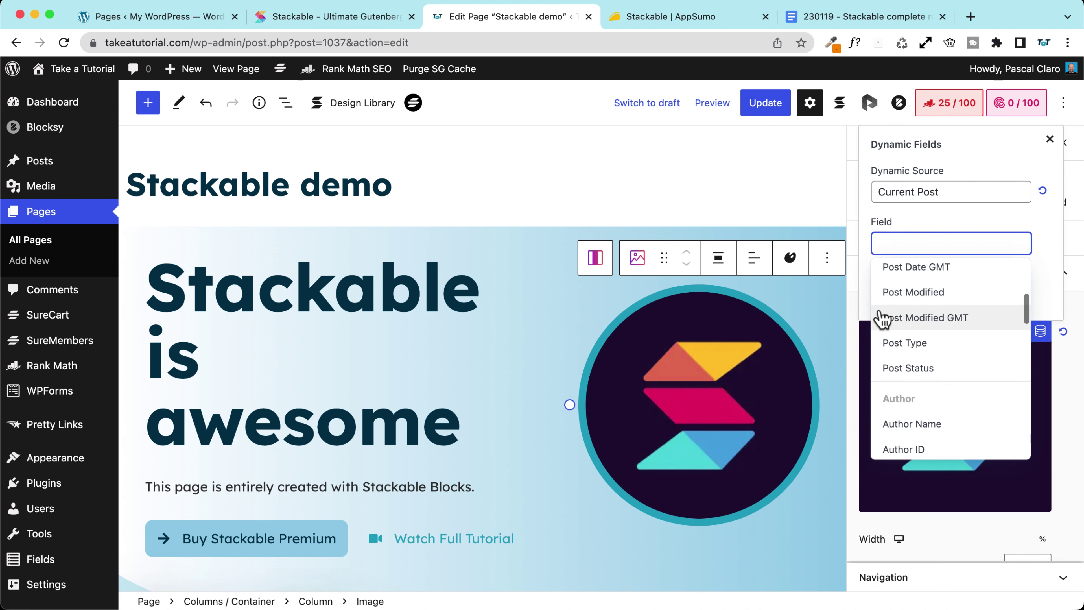
scroll(881, 318, "down", 3)
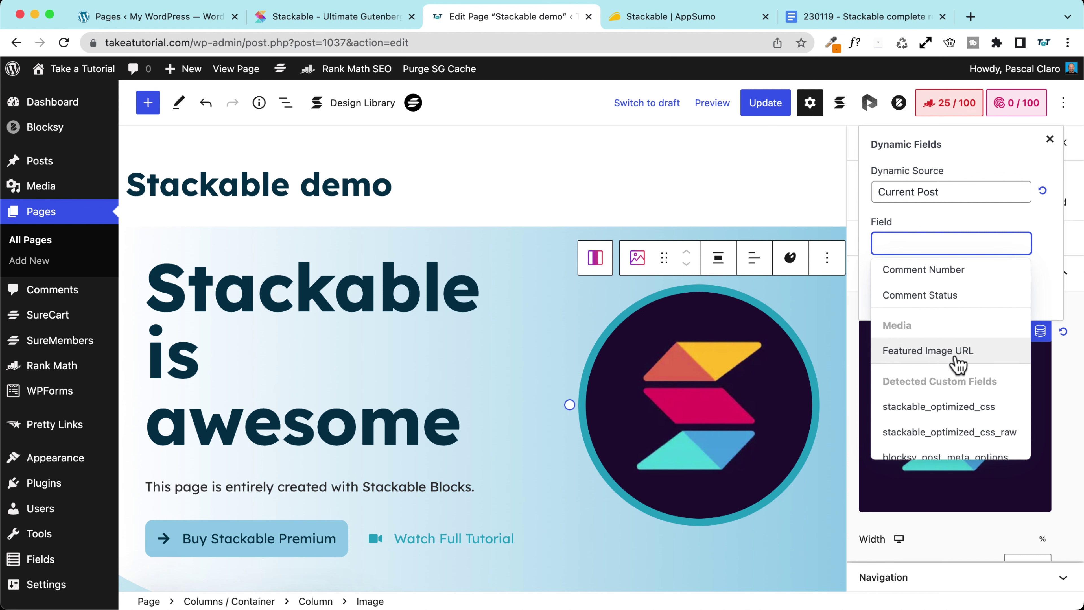
left_click(955, 351)
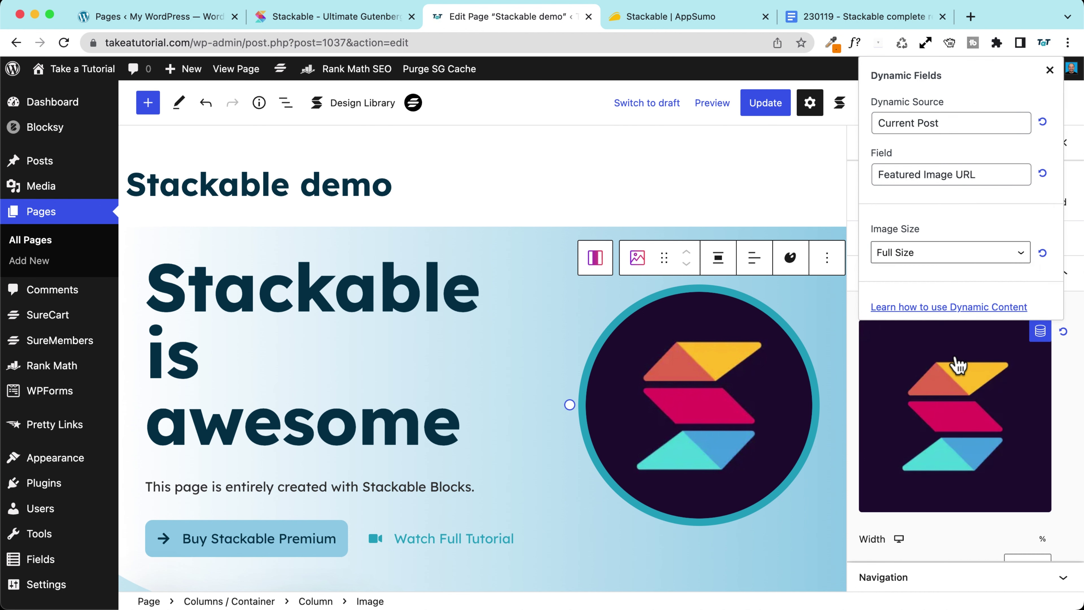
Set the hot-air balloon landscape photo from the media library as the page's featured image
left_click(742, 183)
left_click(955, 363)
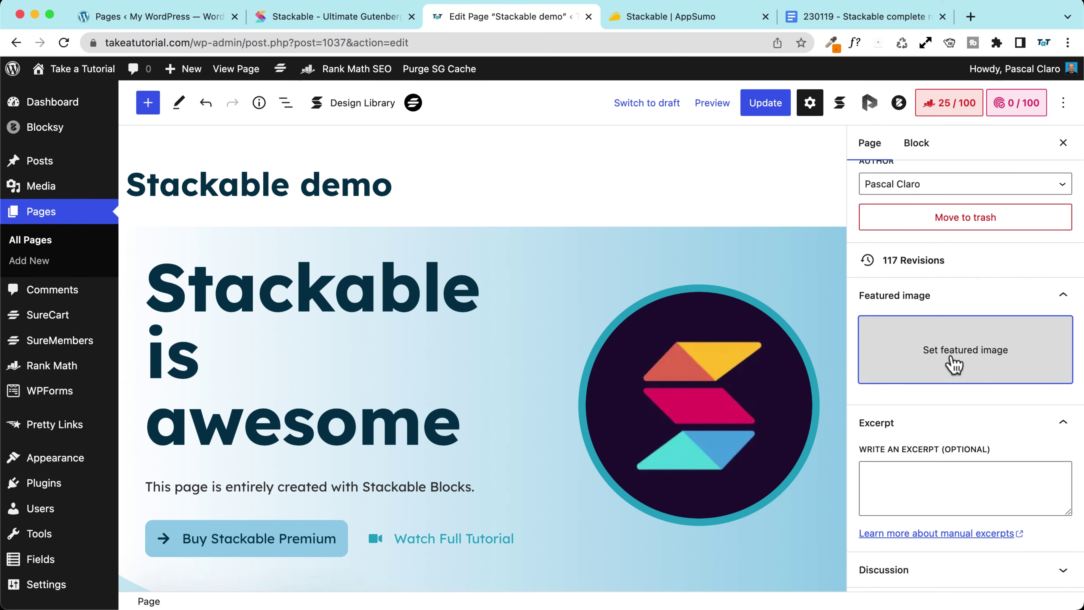
left_click(97, 271)
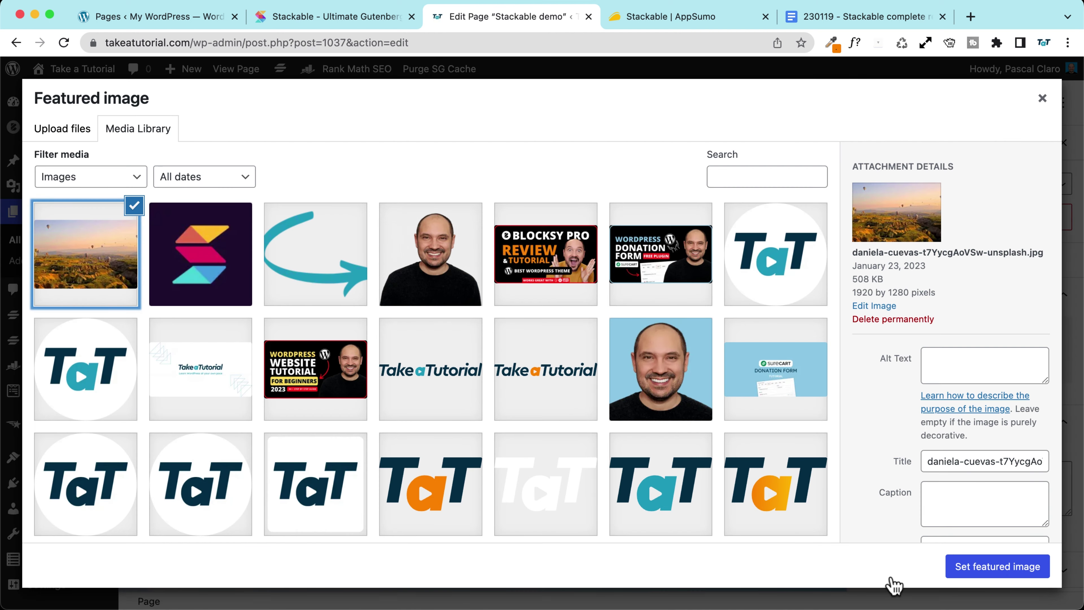
left_click(977, 570)
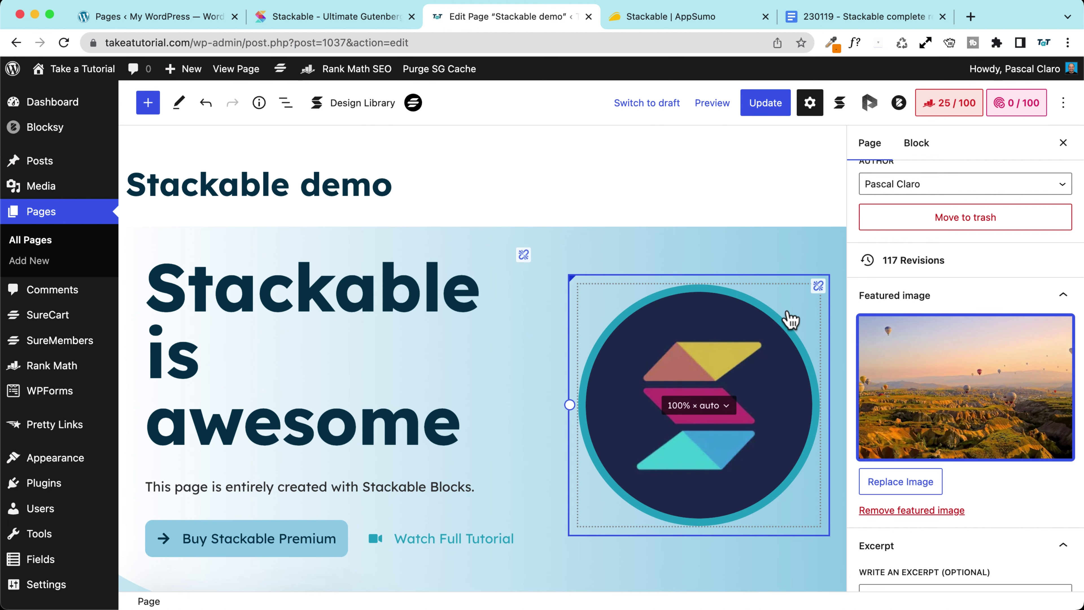
Replace the hero section's logo image with the current post's Featured Image URL as dynamic content
left_click(789, 319)
scroll(978, 448, "down", 2)
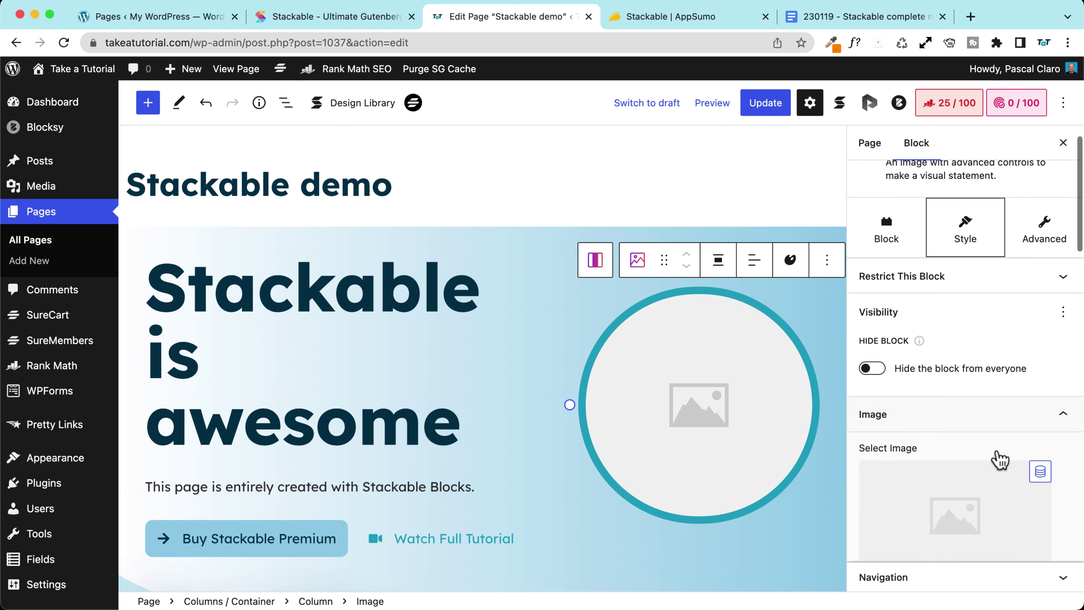
left_click(1042, 473)
left_click(935, 386)
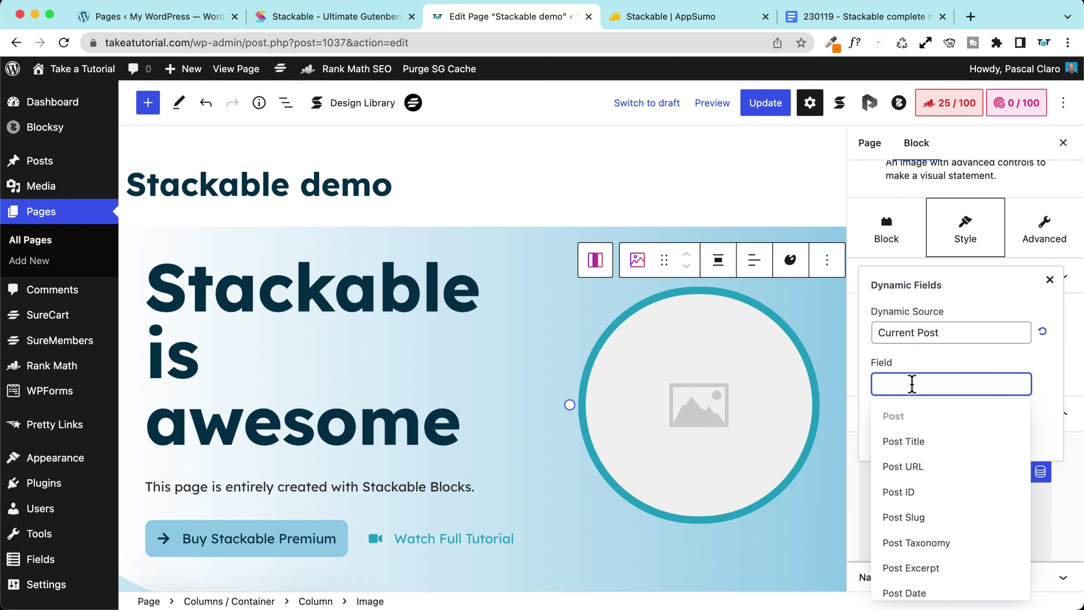
scroll(897, 438, "down", 5)
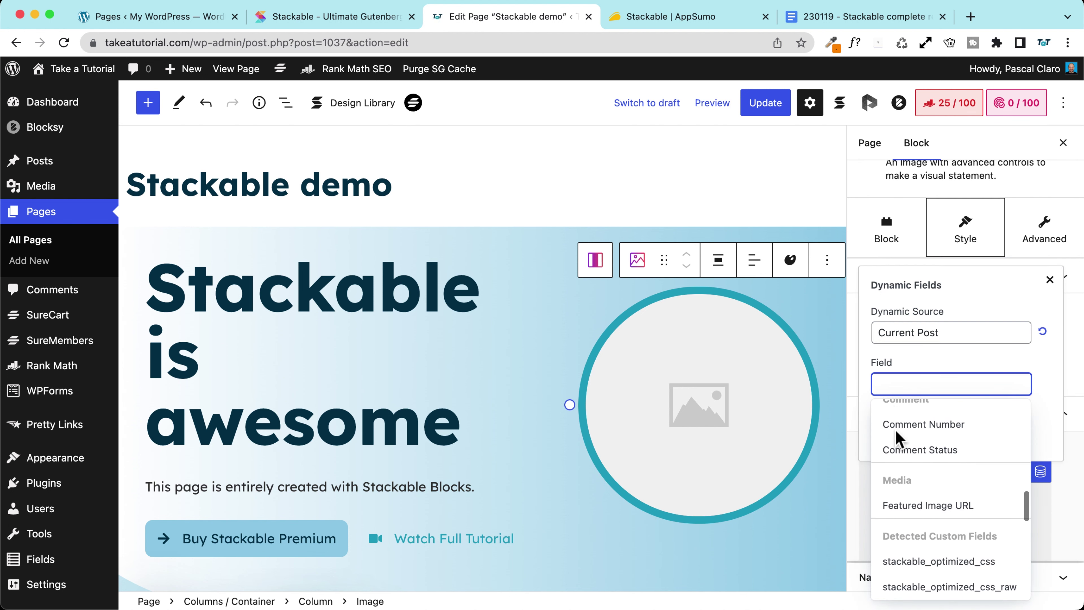
left_click(905, 491)
left_click(894, 444)
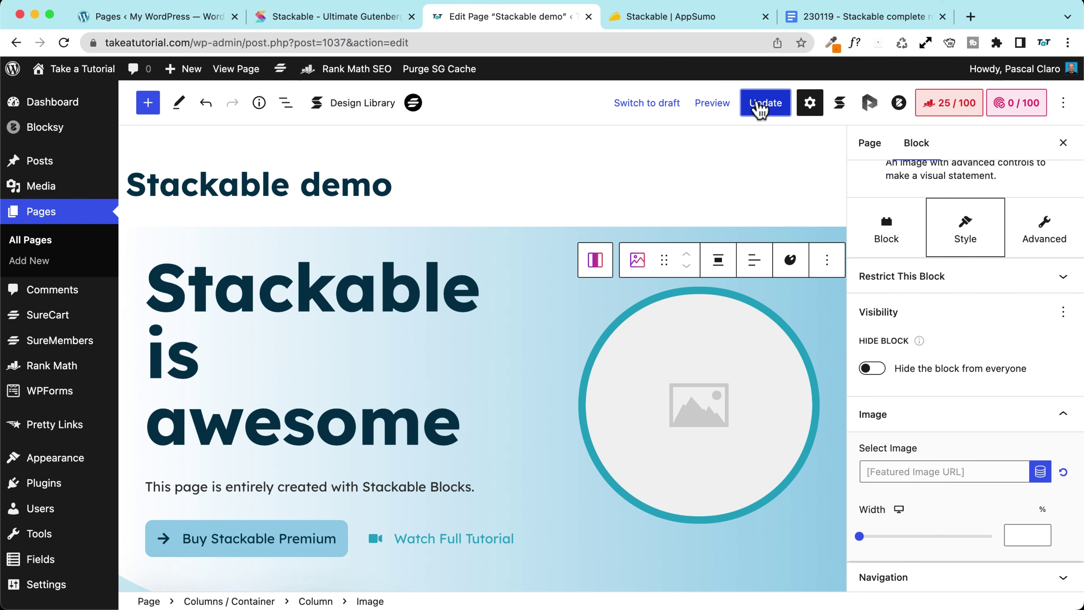
Update the page and open its live version in a new tab to check the hero image
left_click(759, 109)
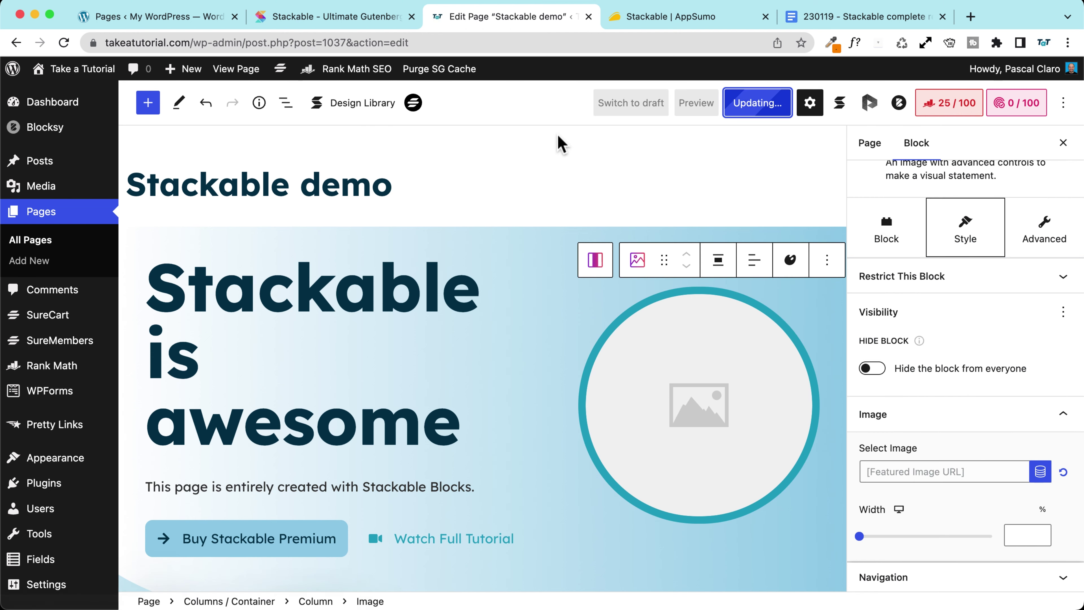
right_click(226, 79)
left_click(256, 75)
left_click(593, 22)
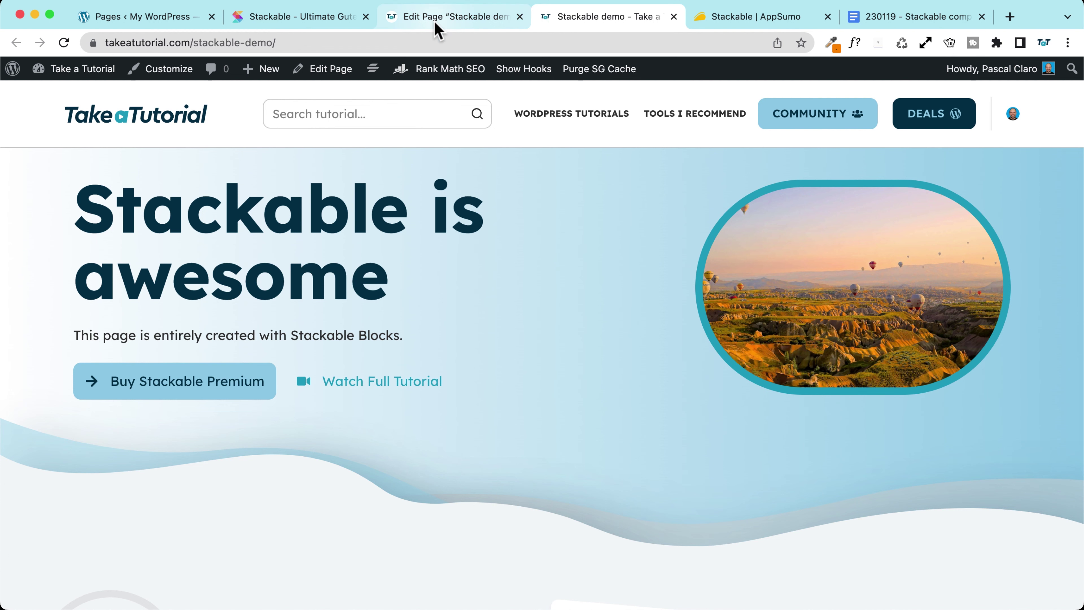
Back in the page editor, replace the hero heading's text with the current post's Post Title dynamic field
left_click(444, 16)
scroll(315, 327, "down", 1)
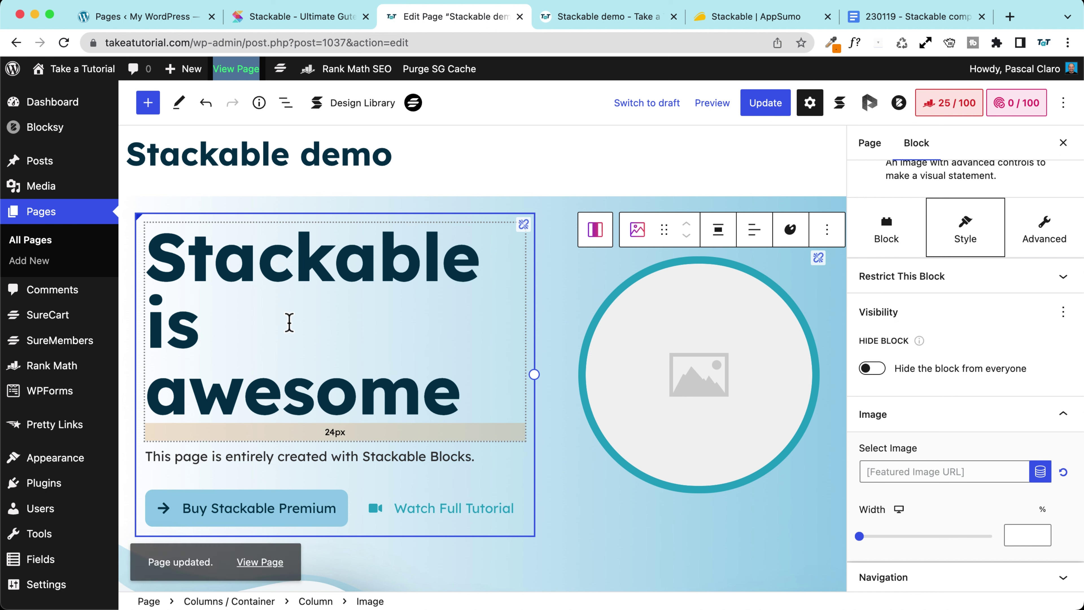
left_click(248, 325)
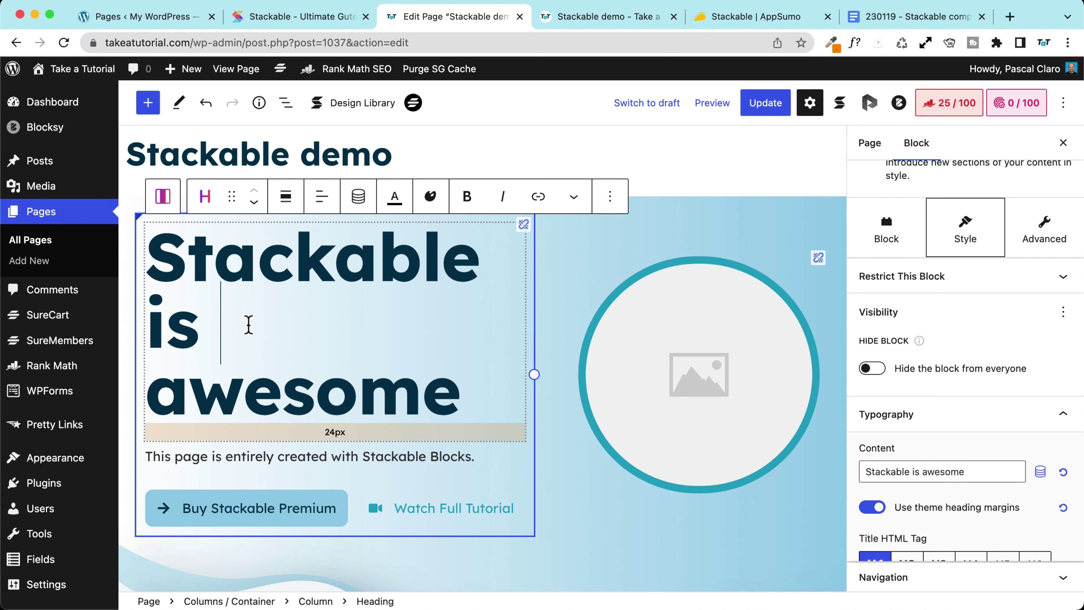
triple_click(316, 368)
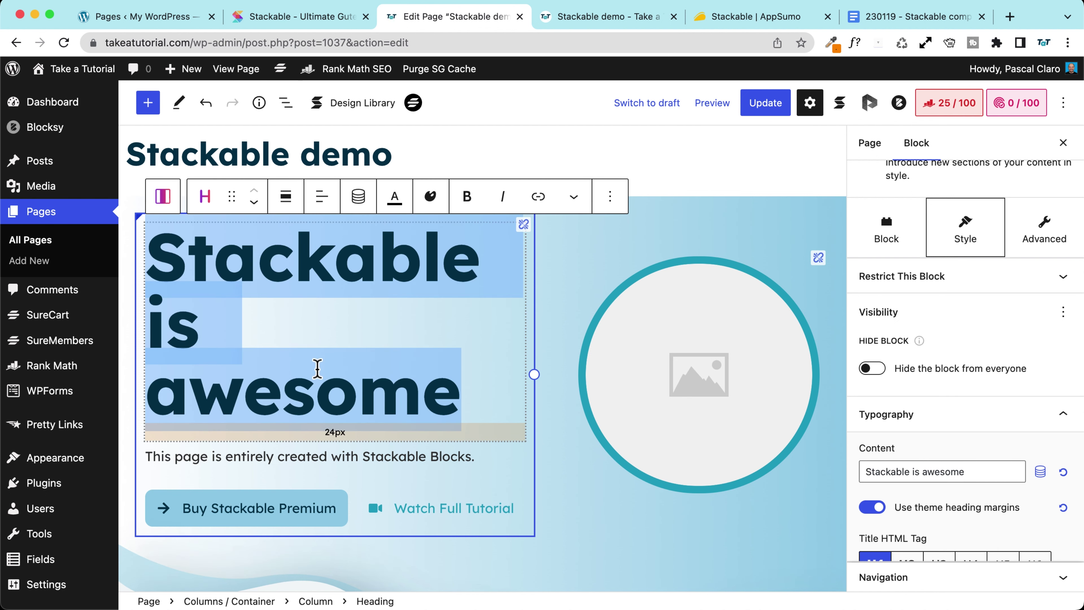
left_click(361, 207)
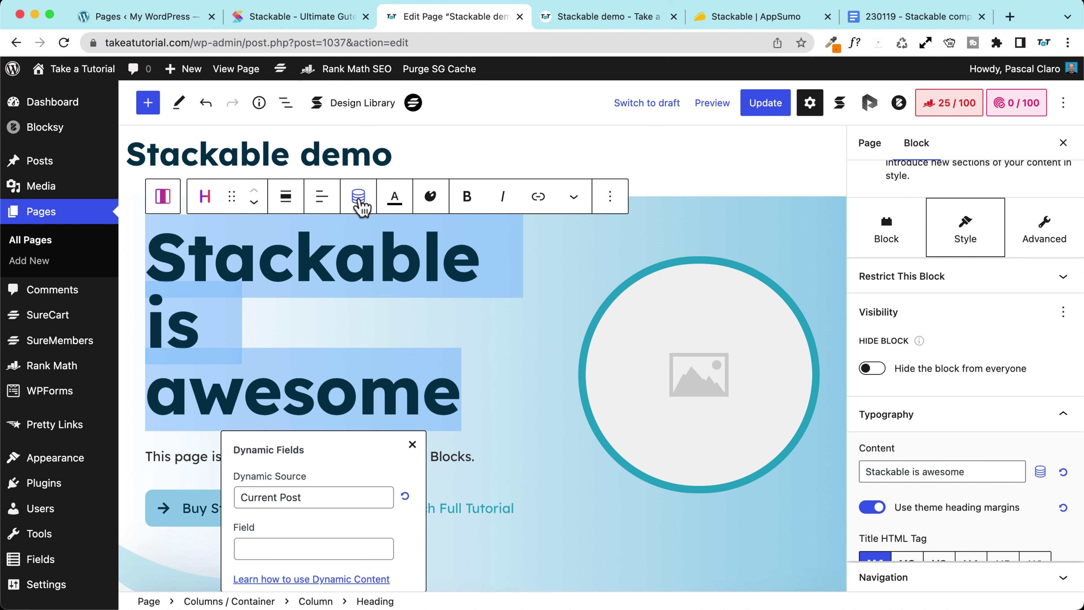
scroll(305, 527, "down", 2)
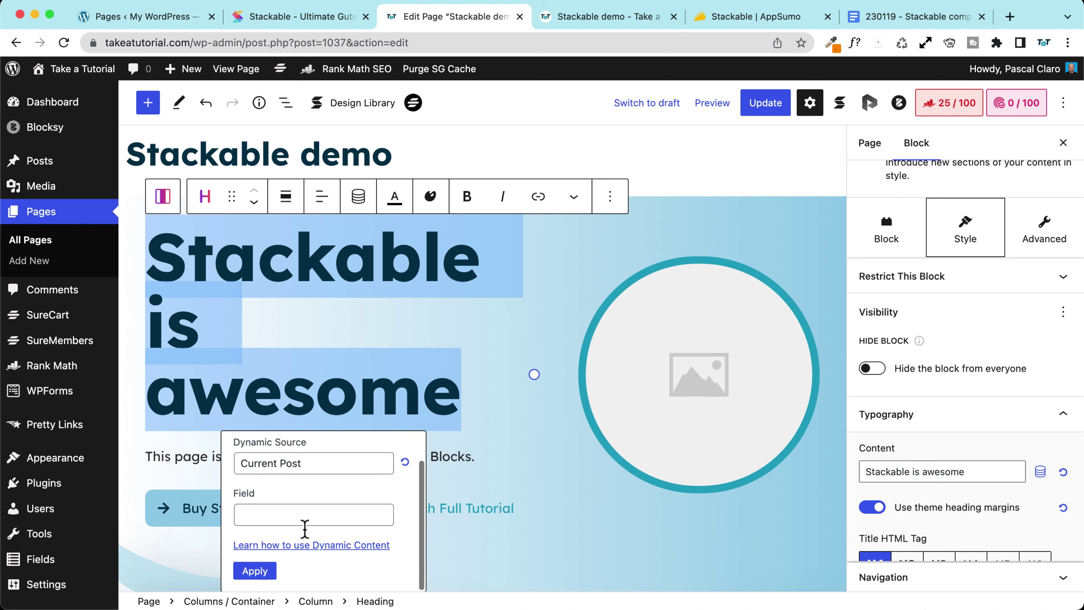
left_click(276, 514)
scroll(276, 555, "down", 2)
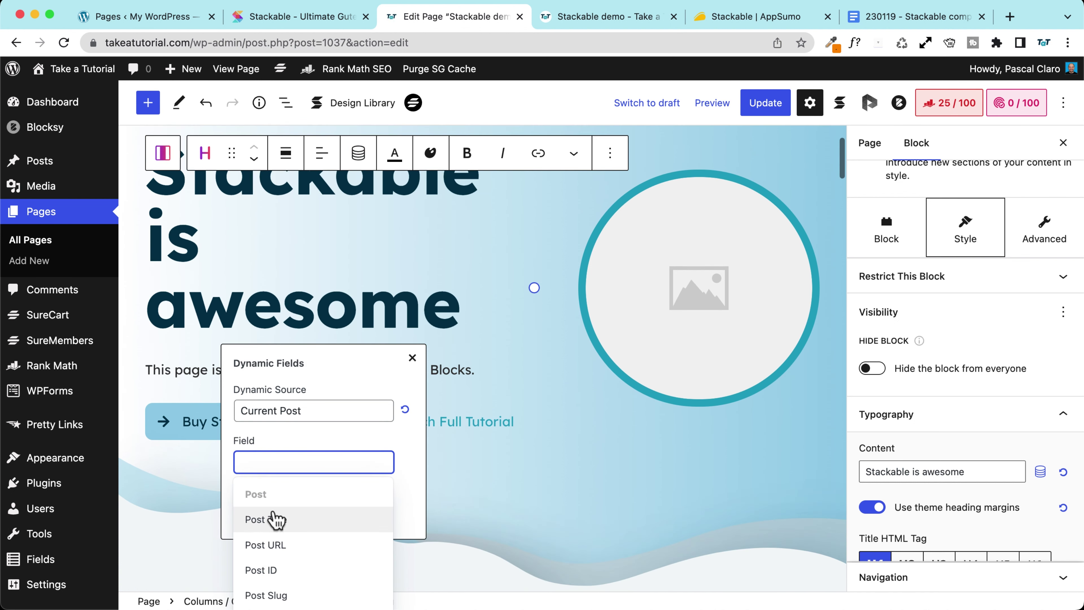
left_click(275, 522)
scroll(251, 452, "down", 1)
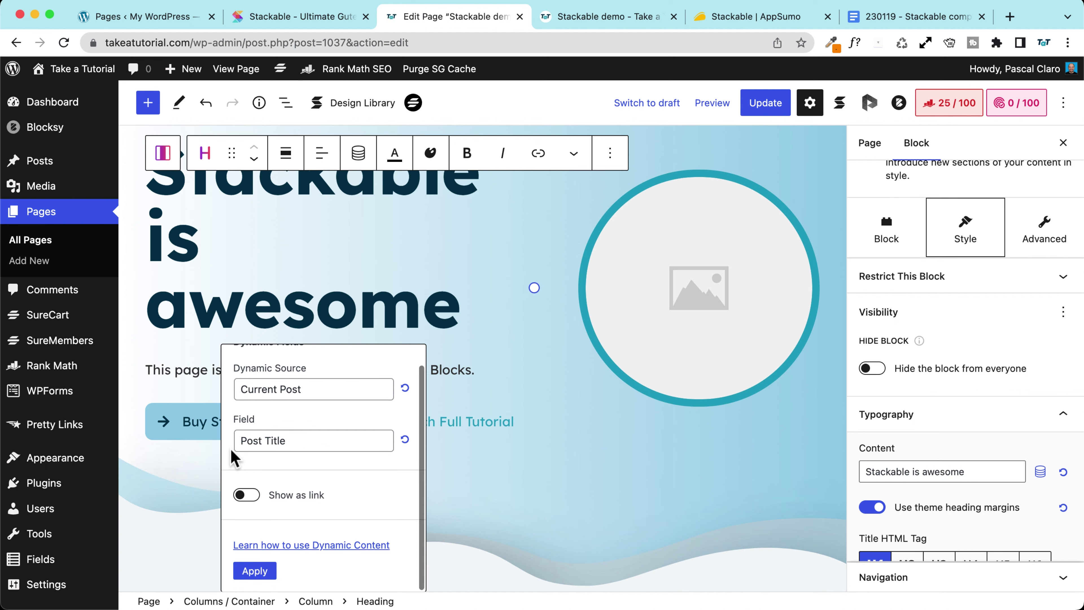
left_click(255, 571)
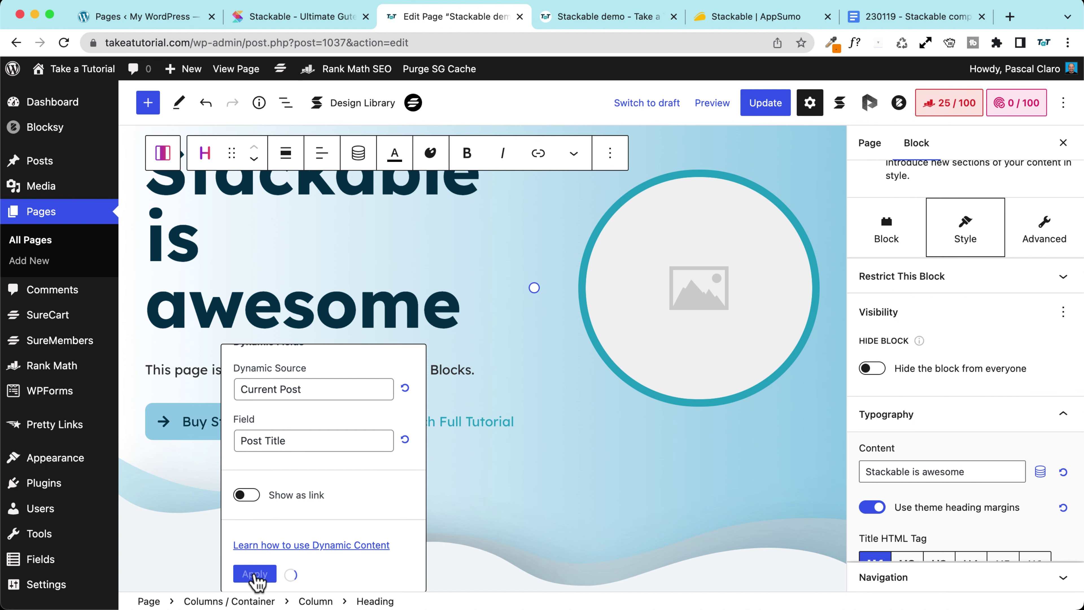
scroll(196, 350, "up", 3)
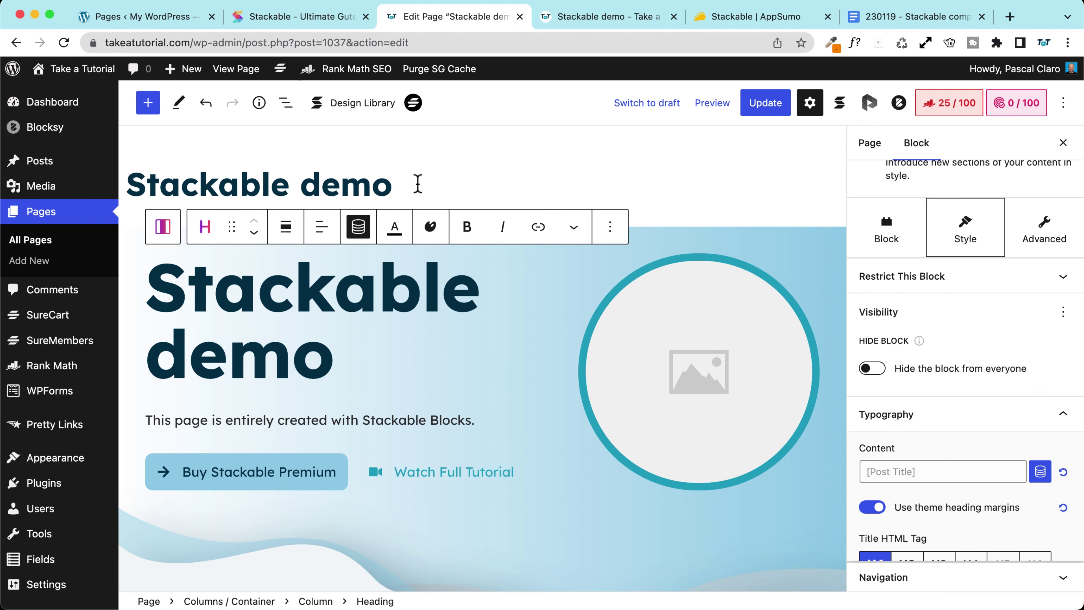
Change the page title to "Stackable is great"
left_click(154, 185)
left_click_drag(133, 184, 410, 184)
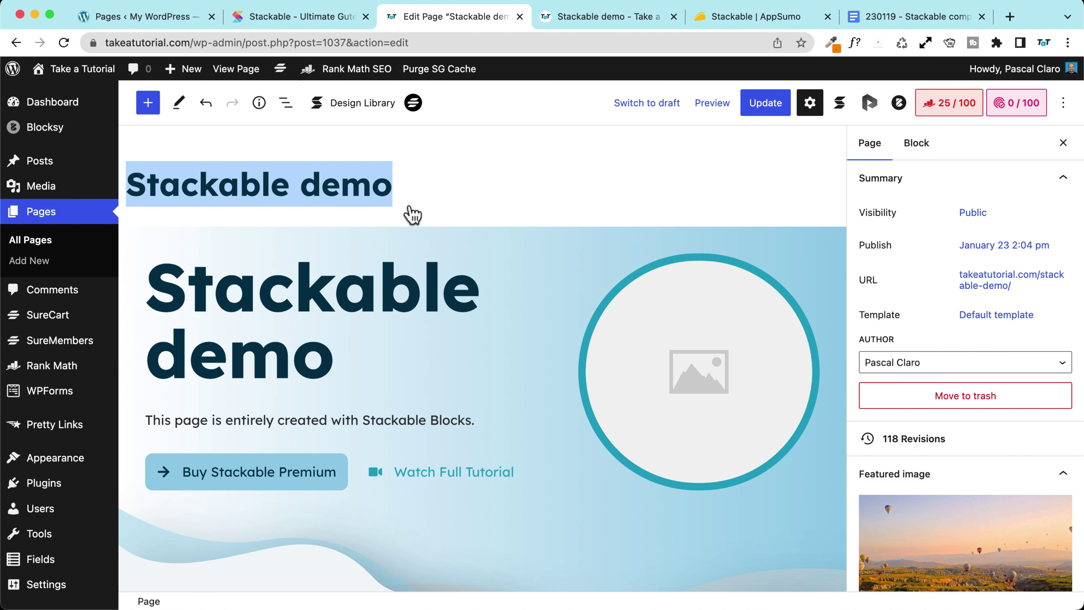
left_click(377, 190)
double_click(341, 187)
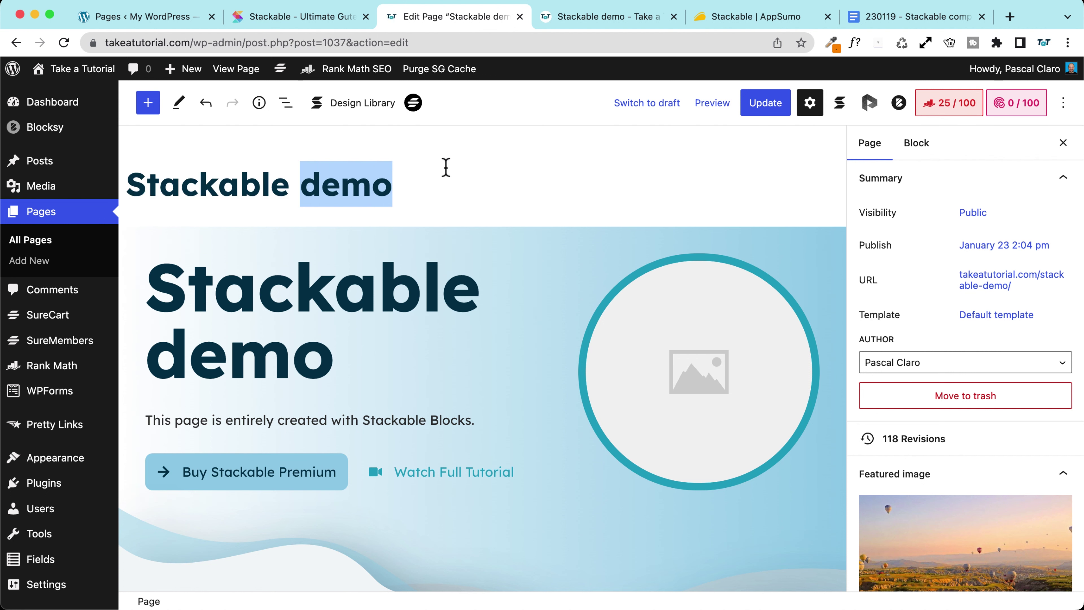
type("is great")
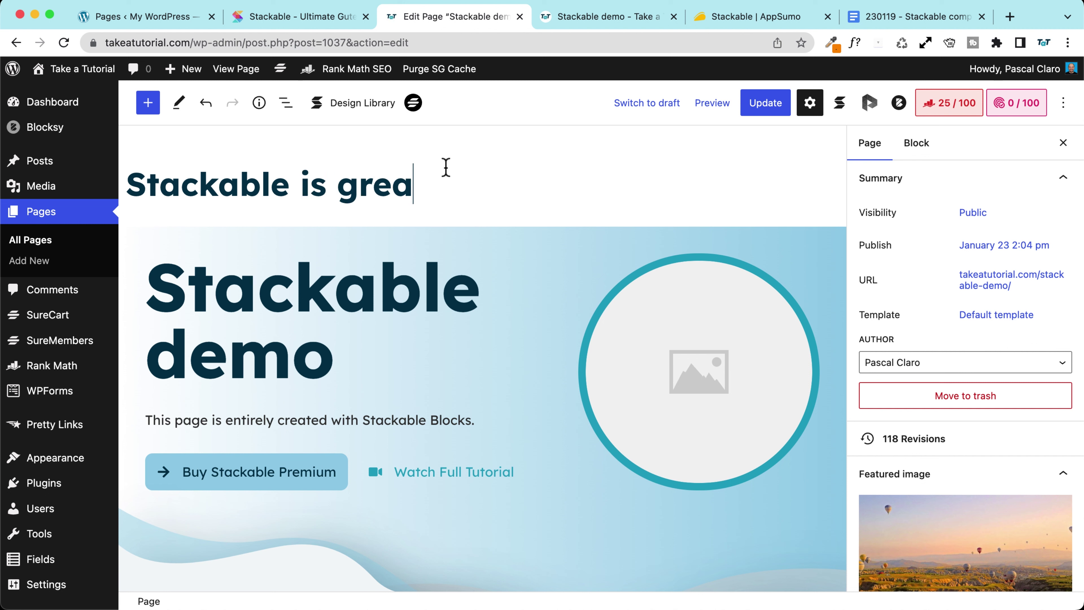
Update the page and reload its live version to check the hero heading
left_click(771, 112)
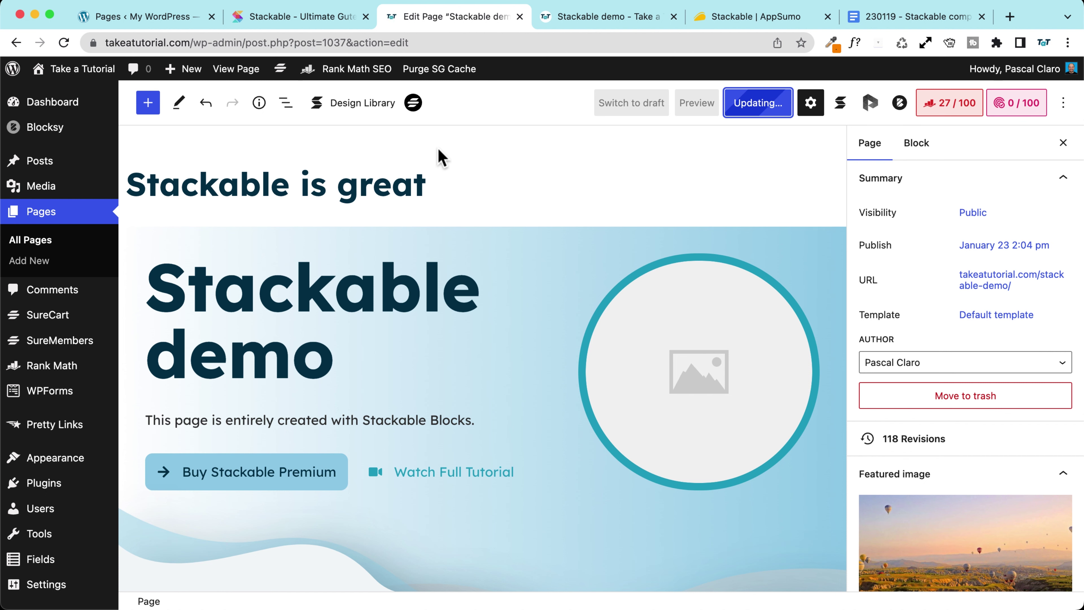
left_click(598, 18)
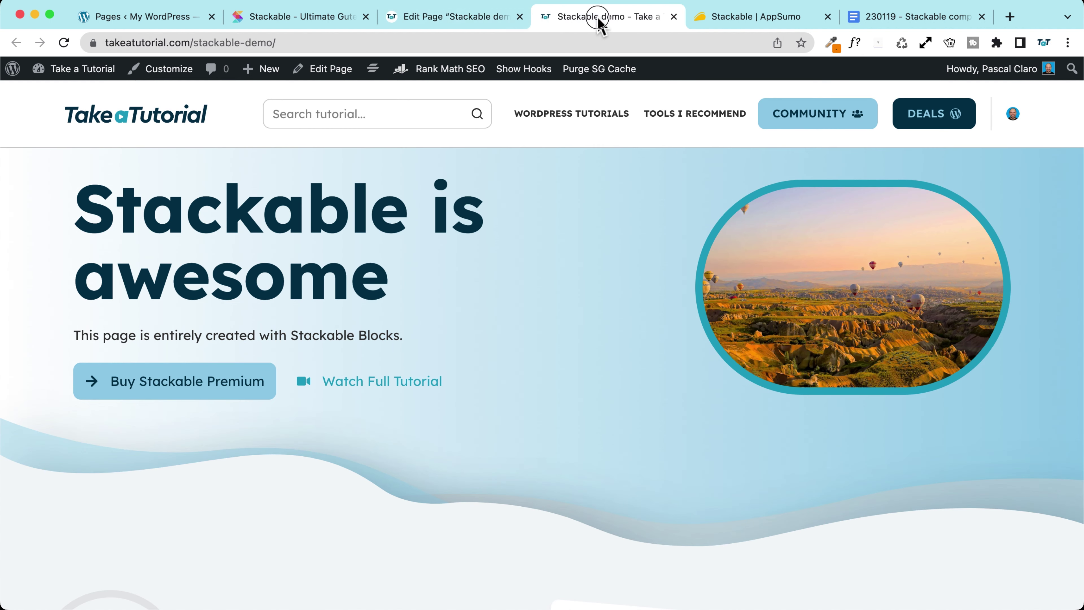
left_click(64, 42)
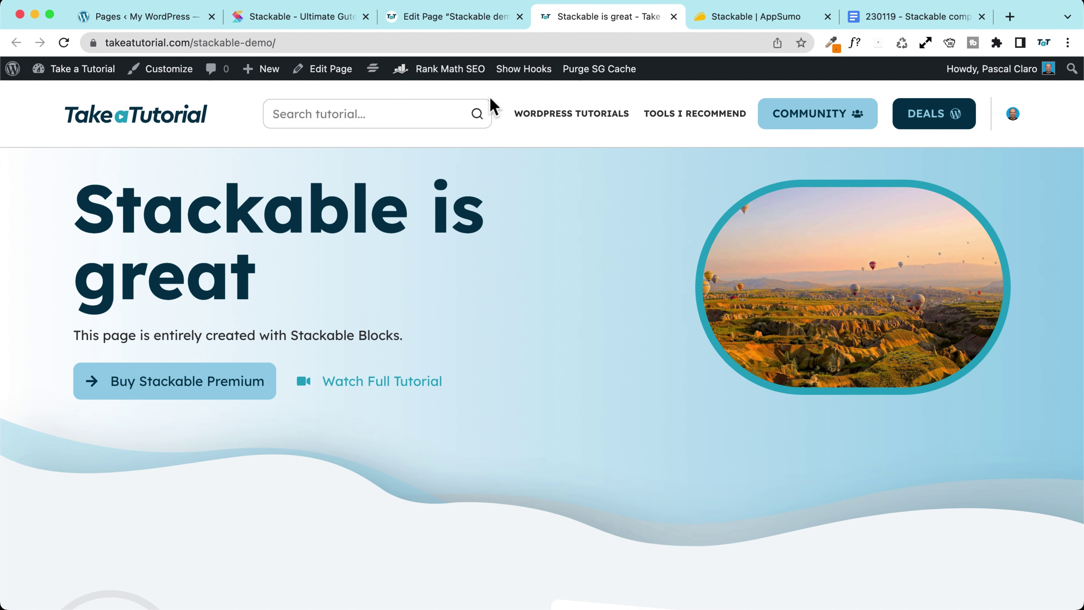
Return to the page editor and look through the demo page's sections down to the end of the page
left_click(453, 16)
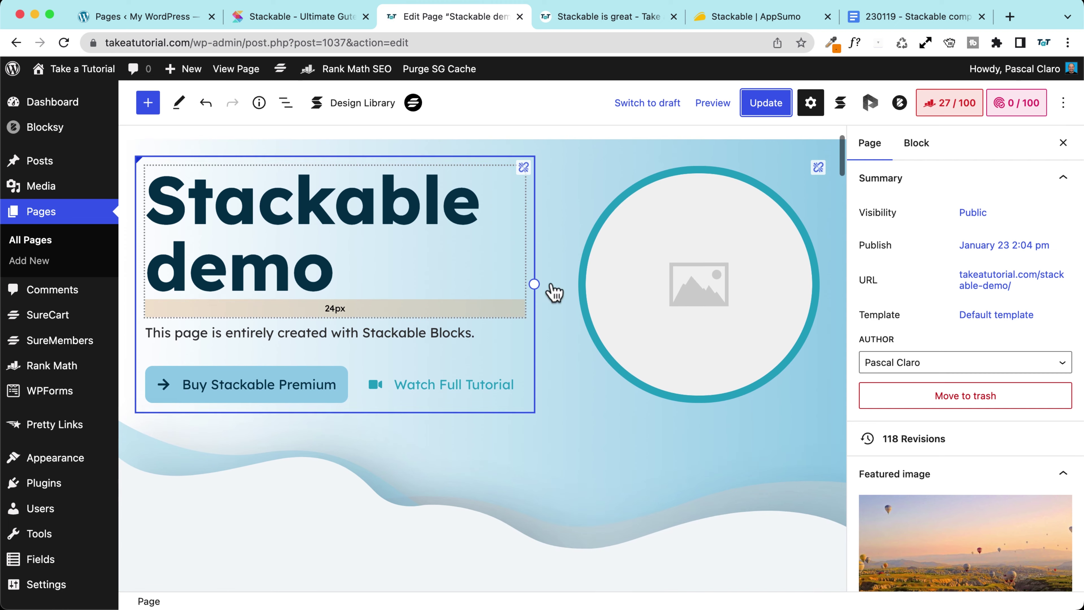
left_click(324, 302)
scroll(299, 303, "down", 1)
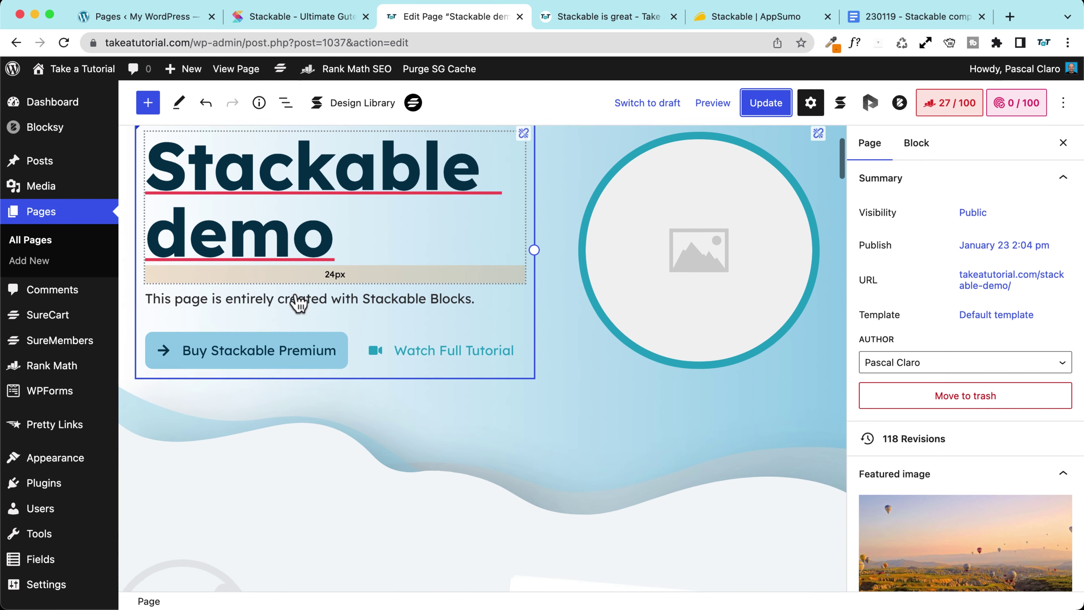
scroll(290, 298, "down", 10)
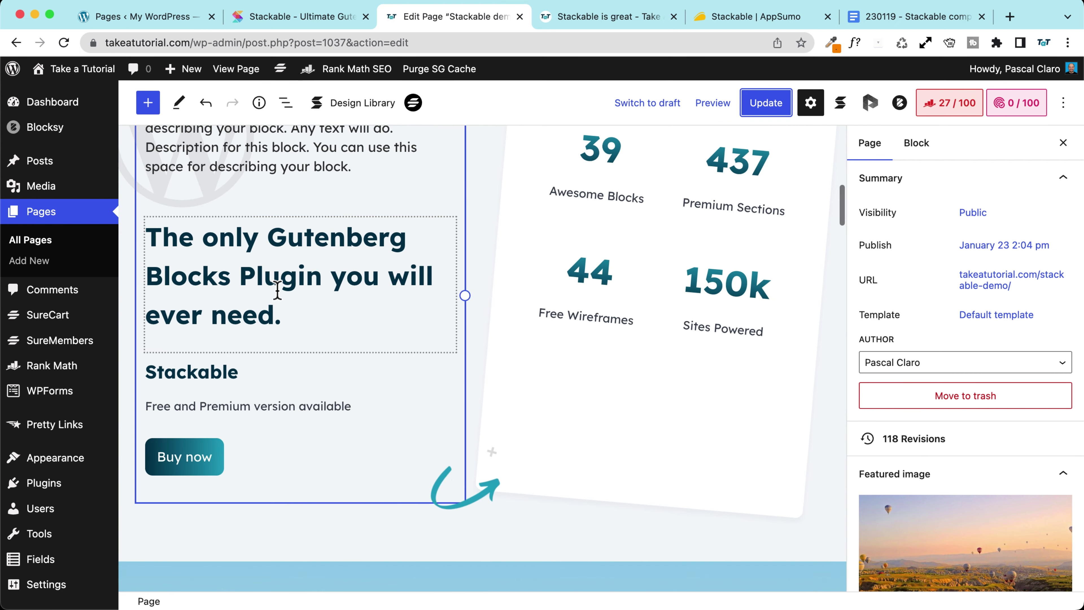
scroll(276, 292, "down", 2)
scroll(278, 296, "up", 4)
scroll(280, 299, "down", 4)
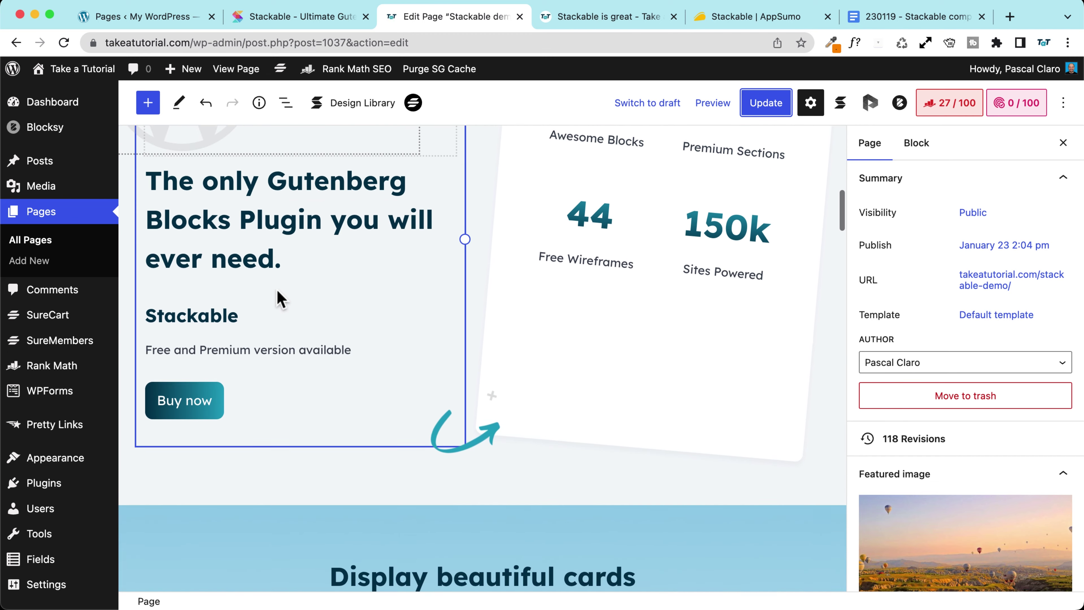
scroll(279, 299, "down", 20)
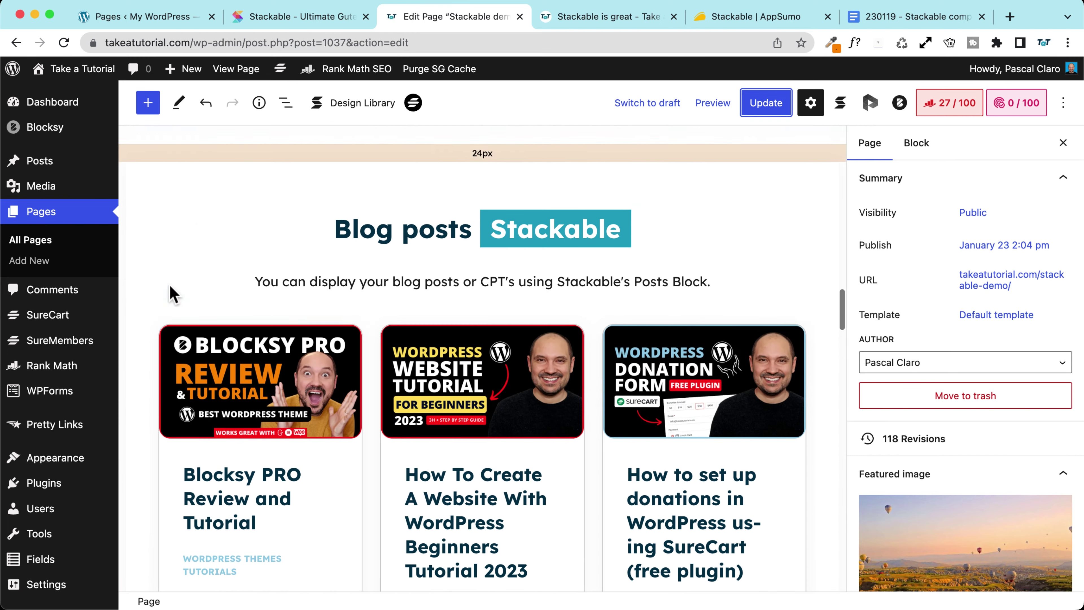
scroll(169, 284, "down", 4)
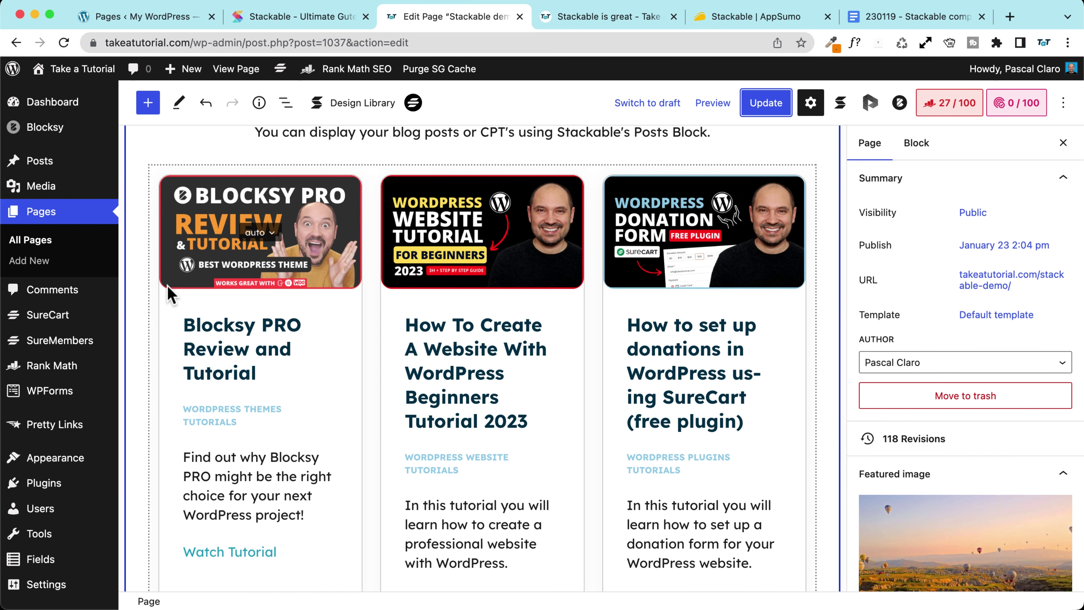
scroll(167, 284, "down", 20)
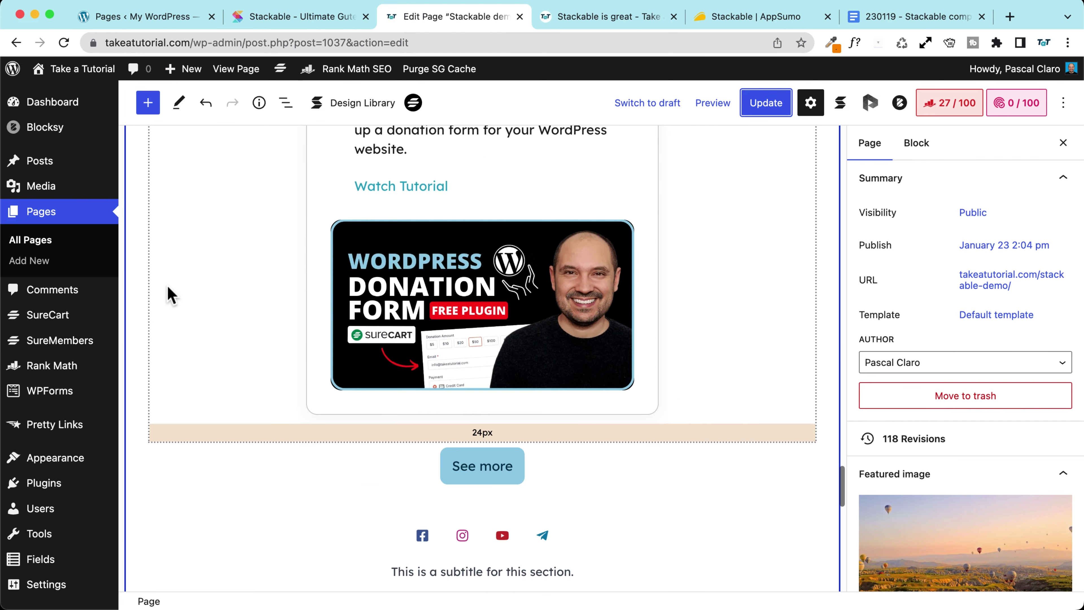
scroll(167, 284, "down", 8)
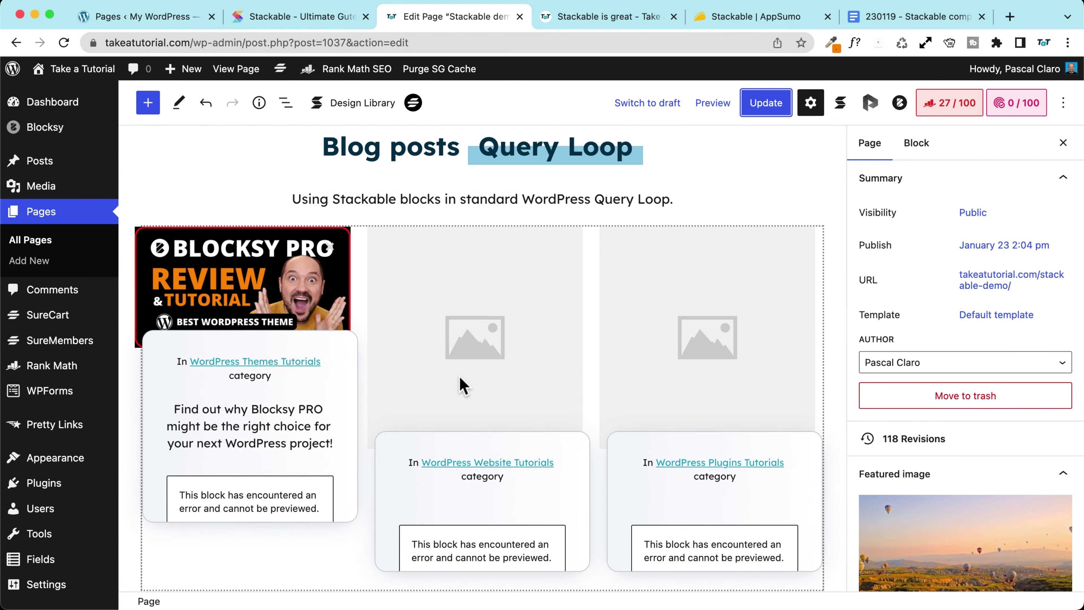
scroll(458, 385, "down", 2)
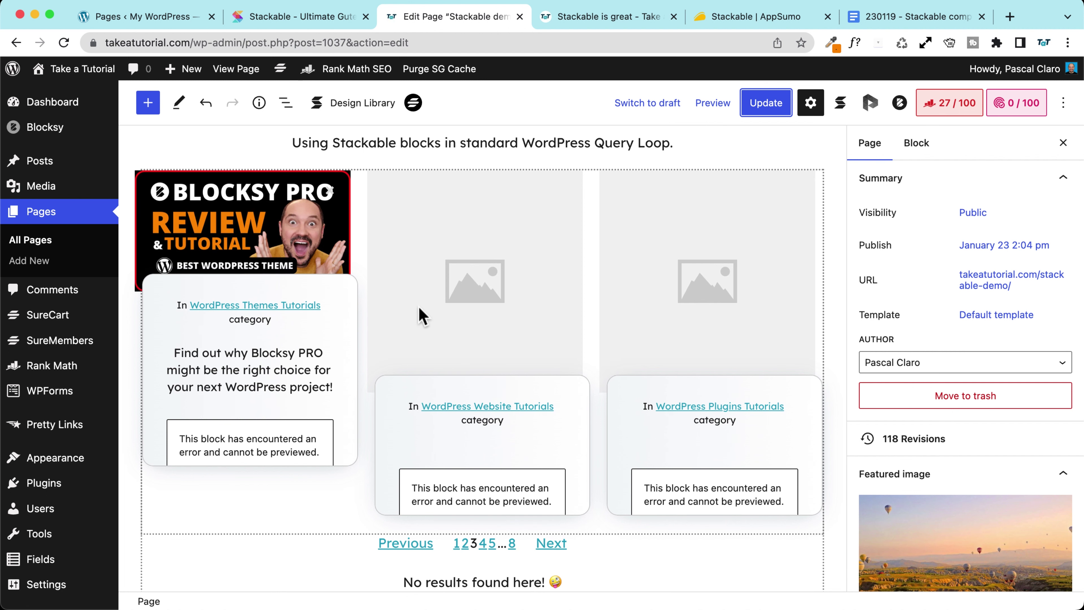
scroll(359, 337, "down", 5)
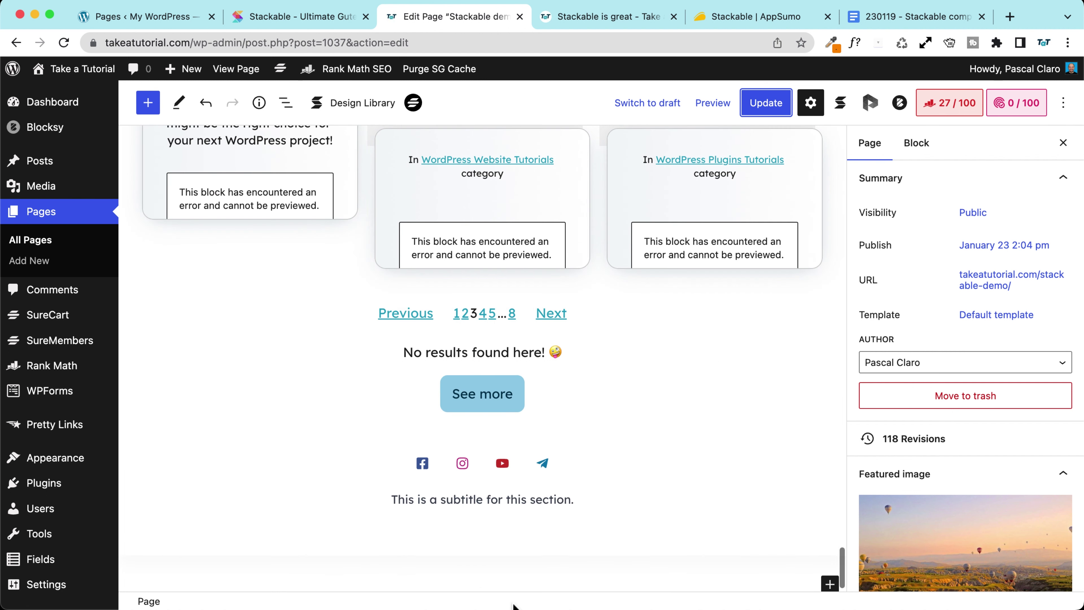
Insert a Query Loop block at the end of the page
left_click(720, 580)
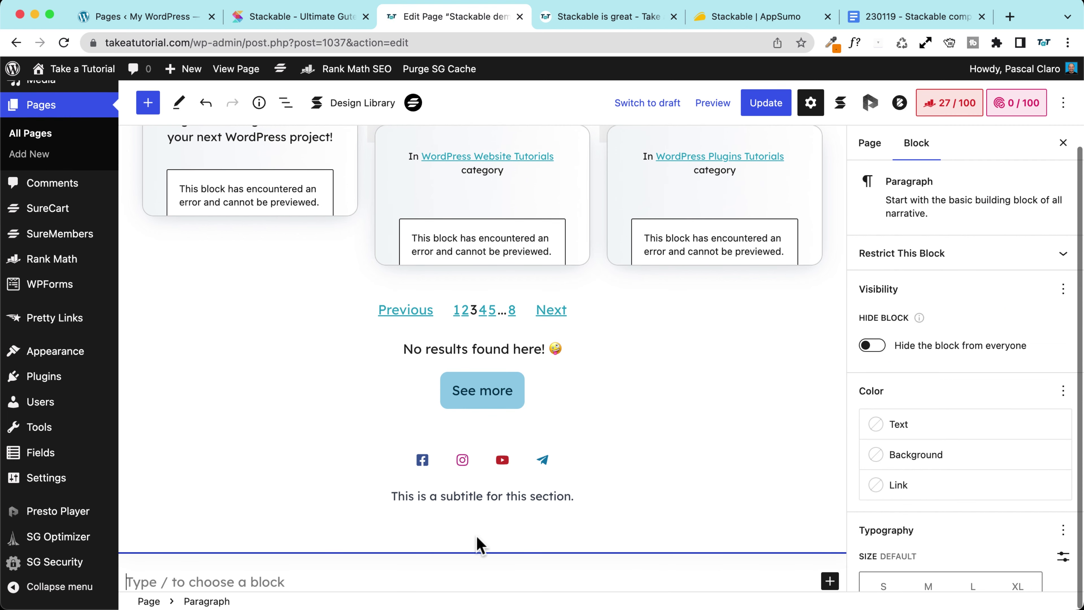
type("/")
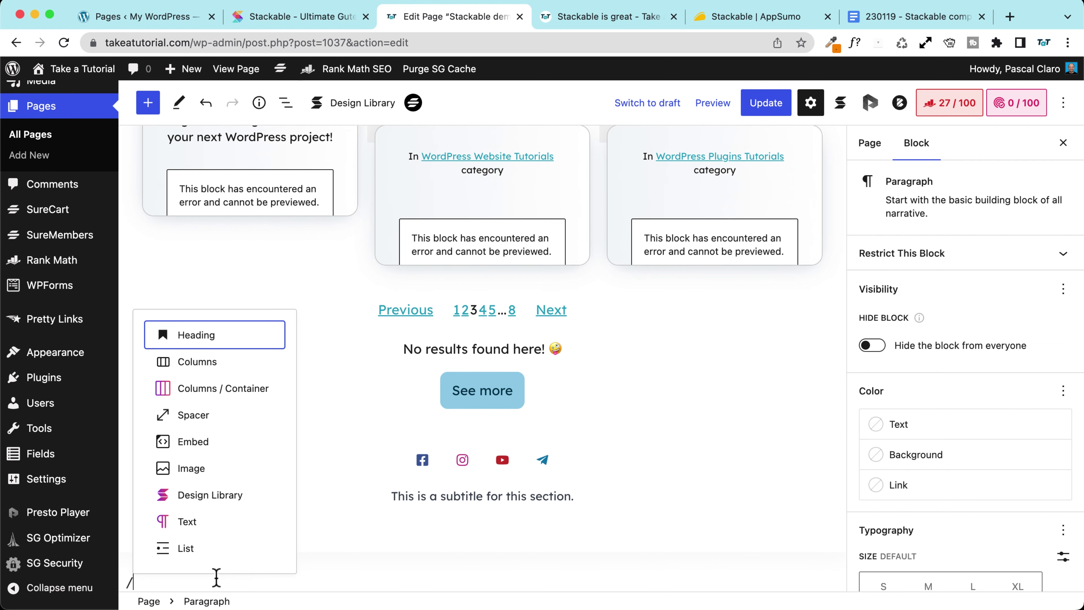
type("query")
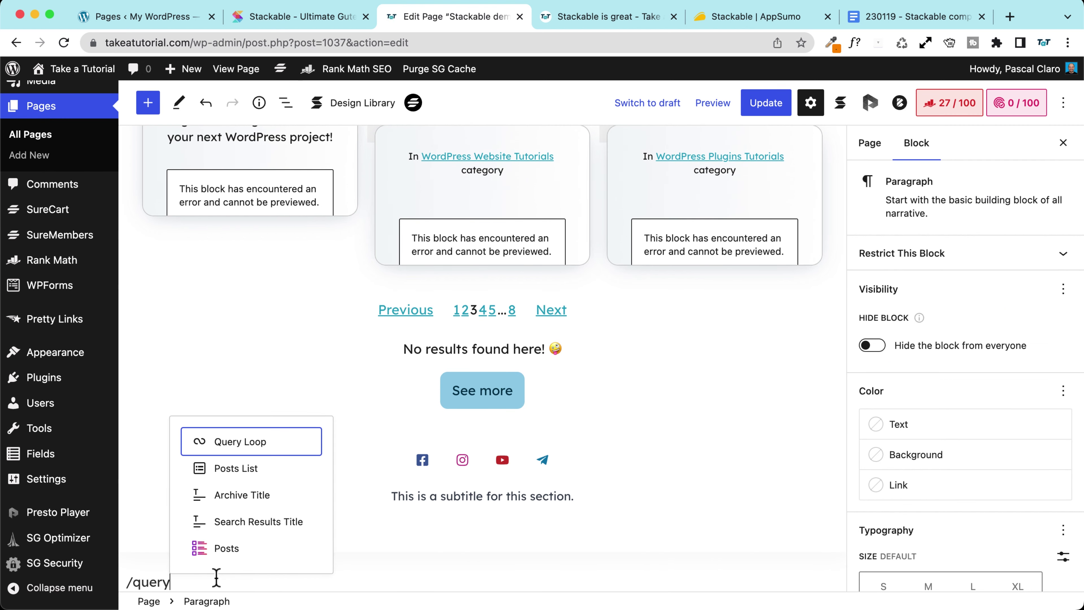
left_click(251, 443)
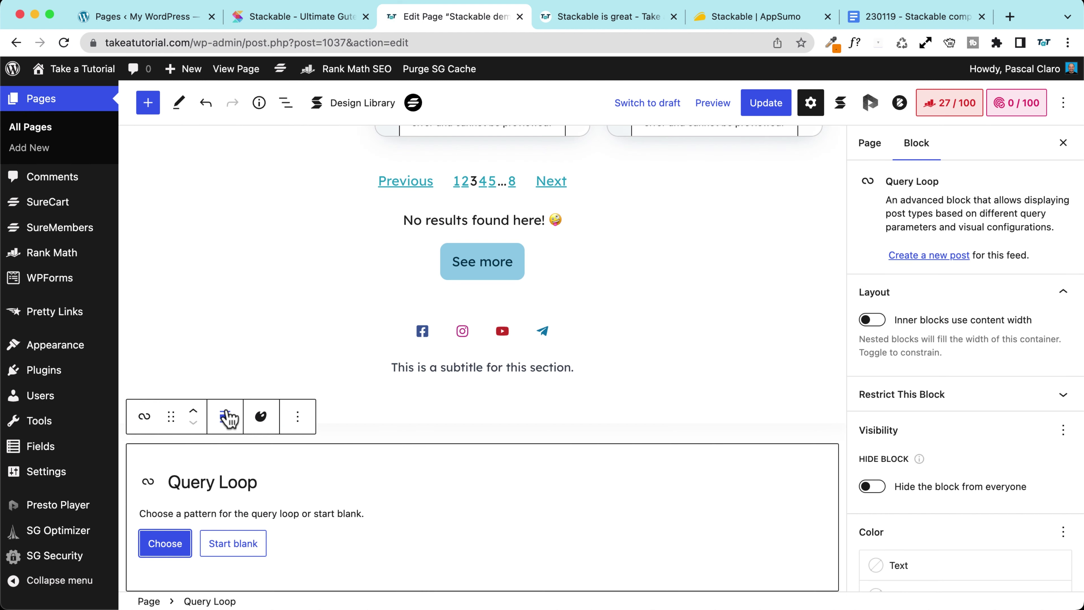
Browse the available Query Loop patterns in grid view without choosing one
left_click(169, 547)
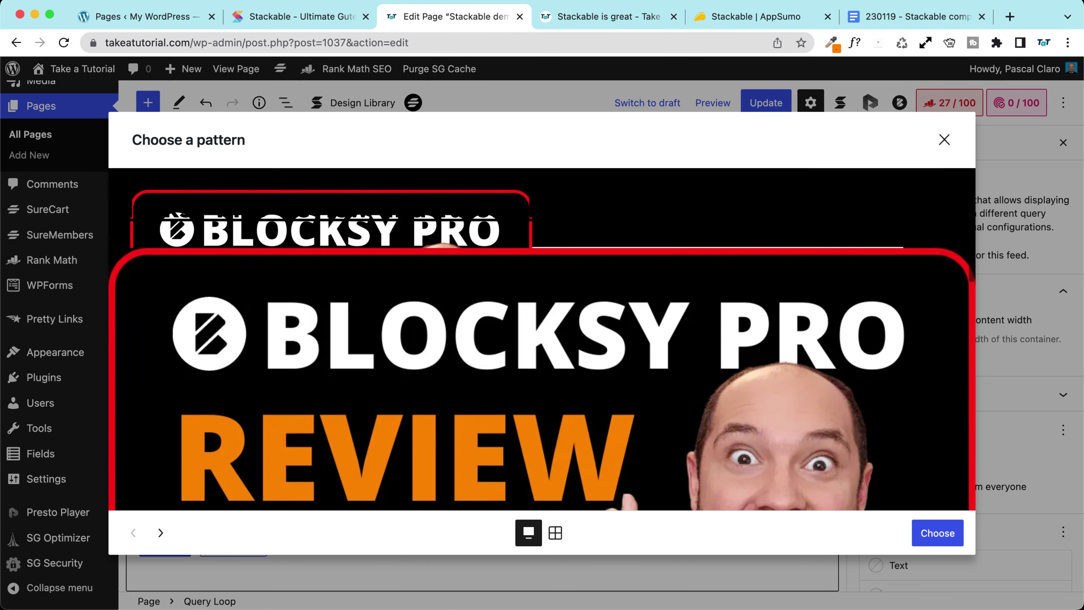
left_click(555, 533)
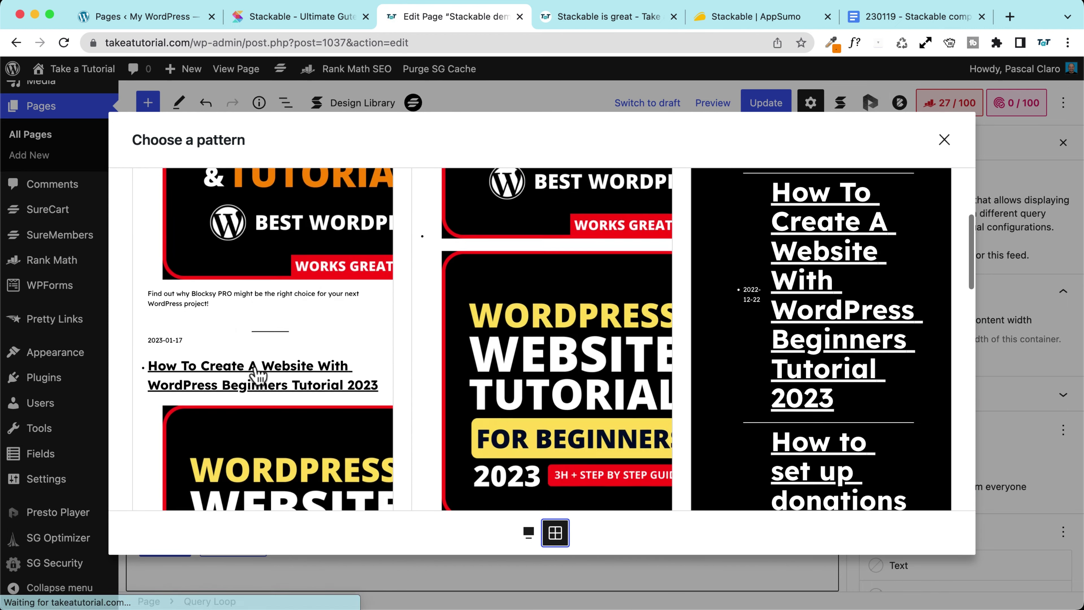
scroll(516, 295, "down", 5)
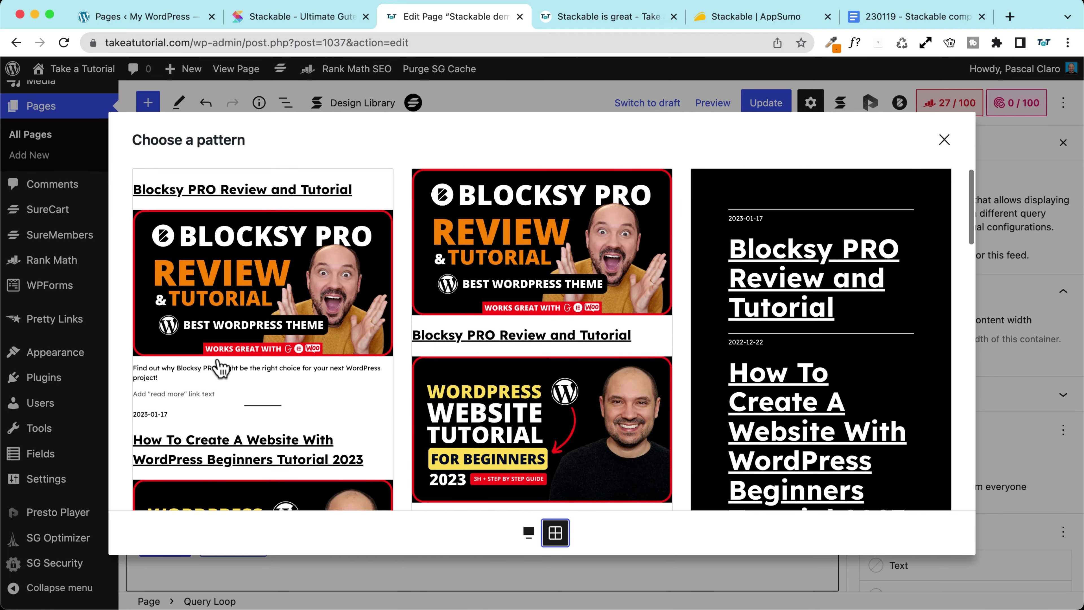
left_click(944, 140)
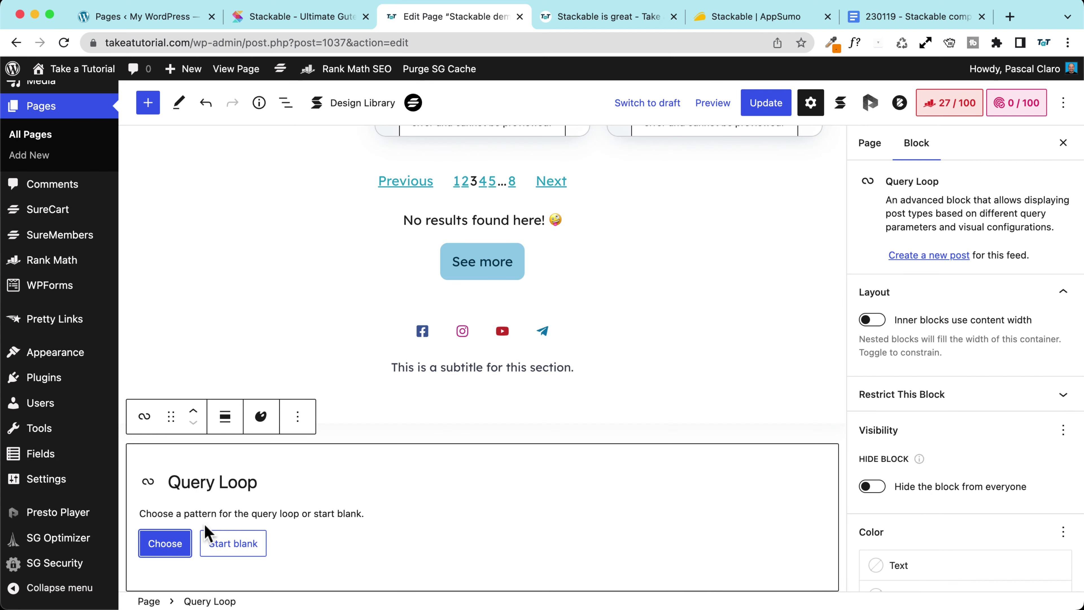
Start the Query Loop blank with the Title & Date variation and display its posts in grid view
left_click(234, 546)
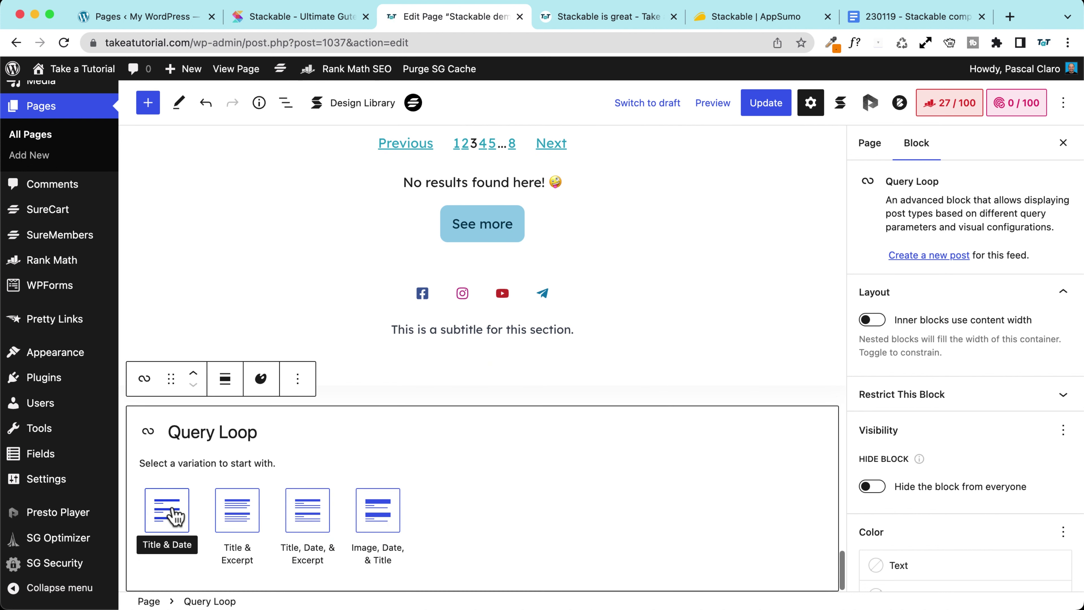
left_click(173, 518)
scroll(271, 487, "down", 6)
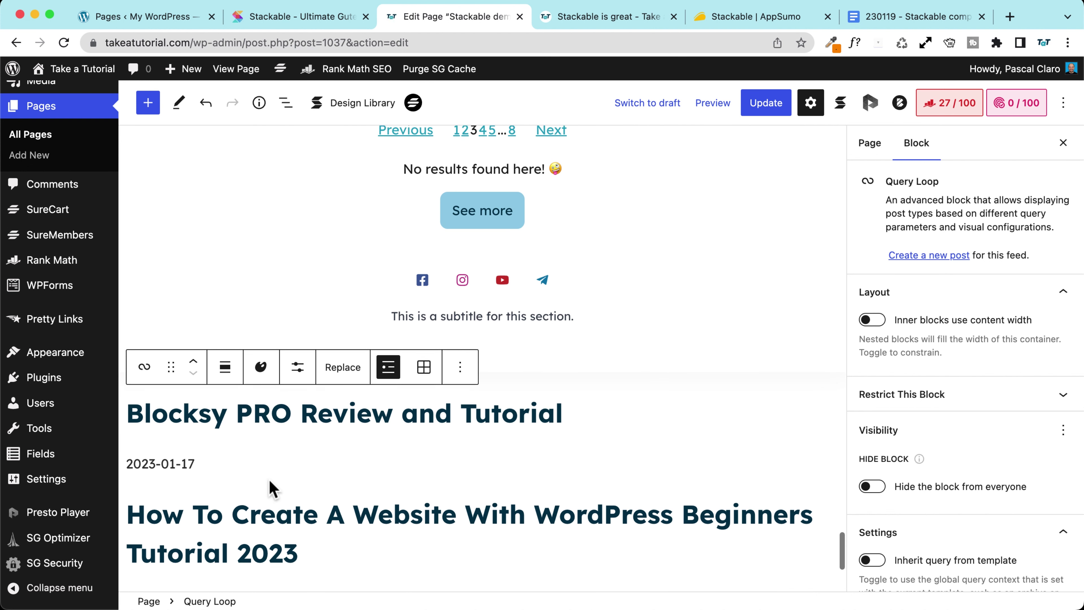
scroll(271, 489, "up", 5)
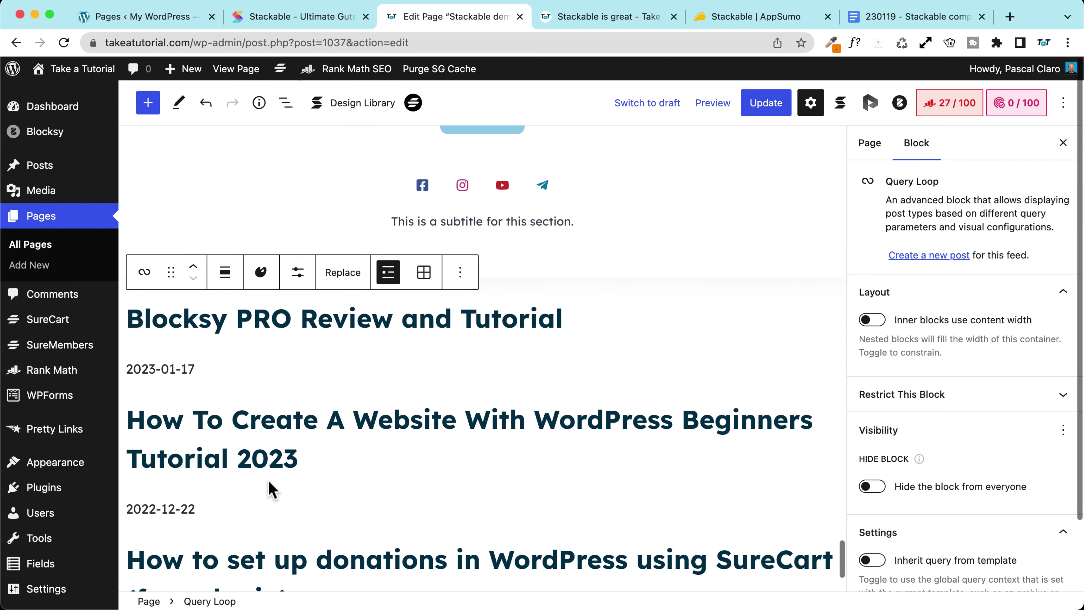
left_click(423, 299)
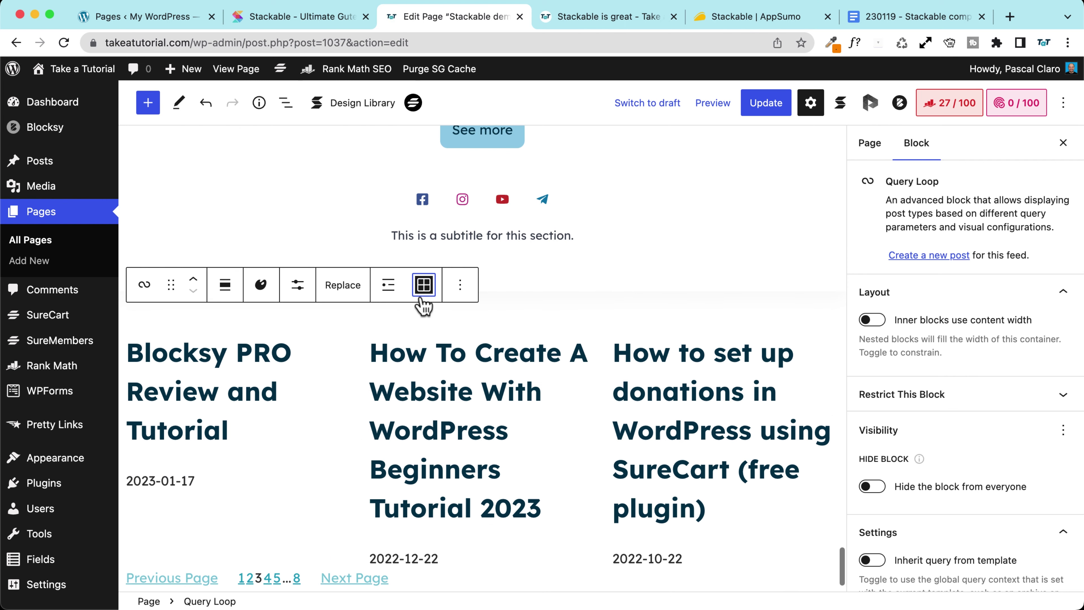
scroll(258, 416, "down", 1)
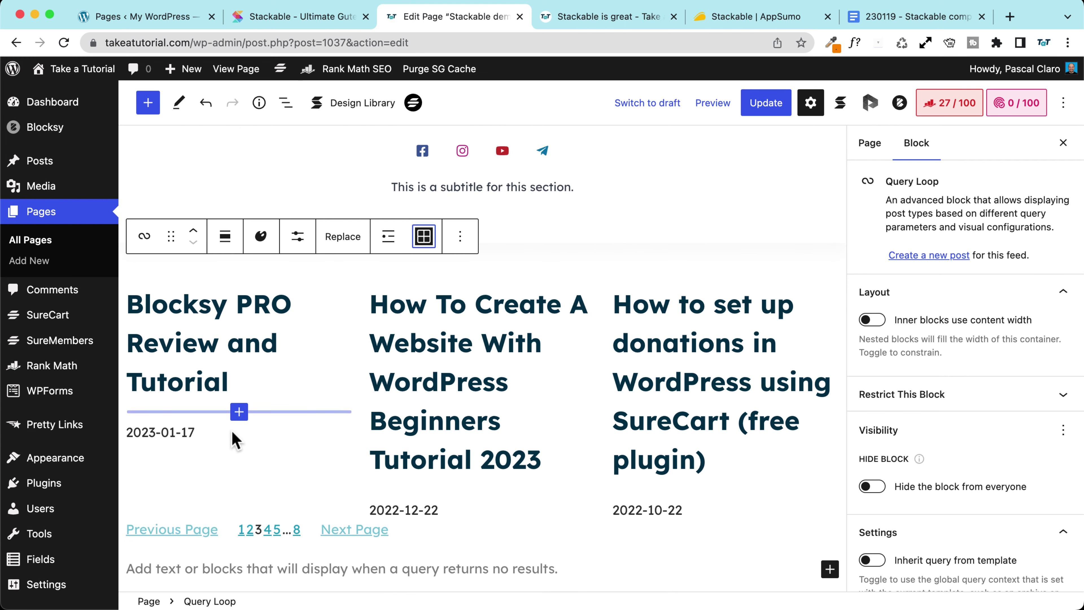
Transform the Query Loop's Pagination block into a Stackable Columns / Container block
left_click(433, 536)
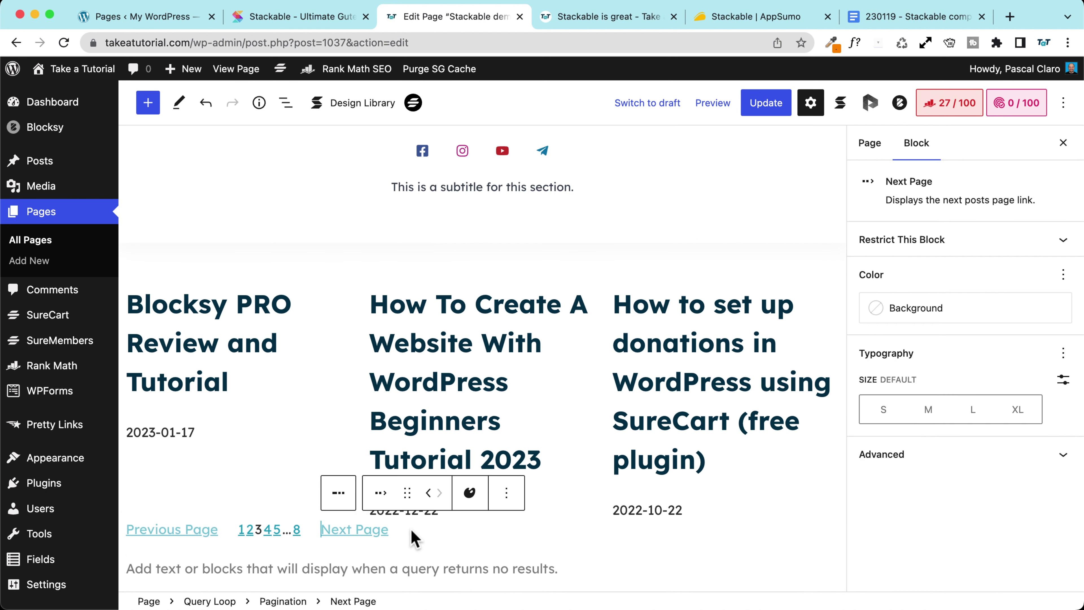
left_click(339, 494)
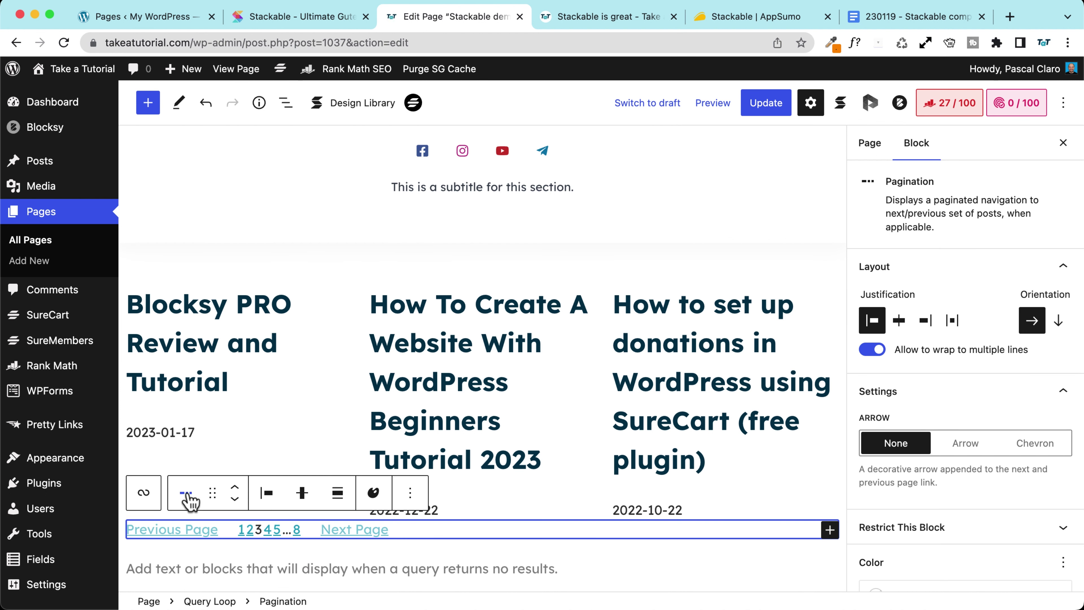
left_click(144, 493)
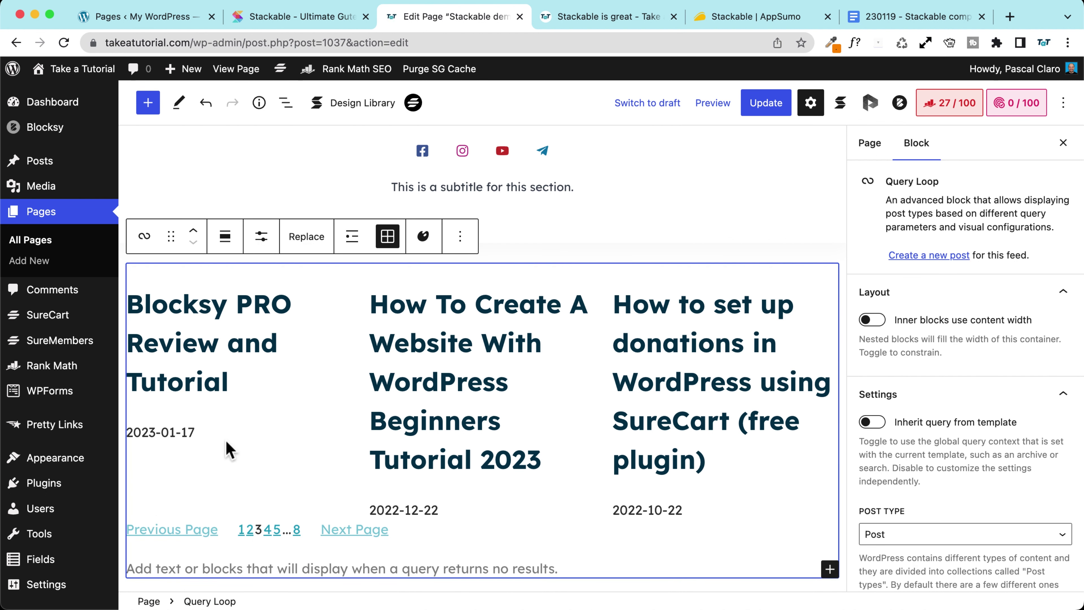
left_click(456, 536)
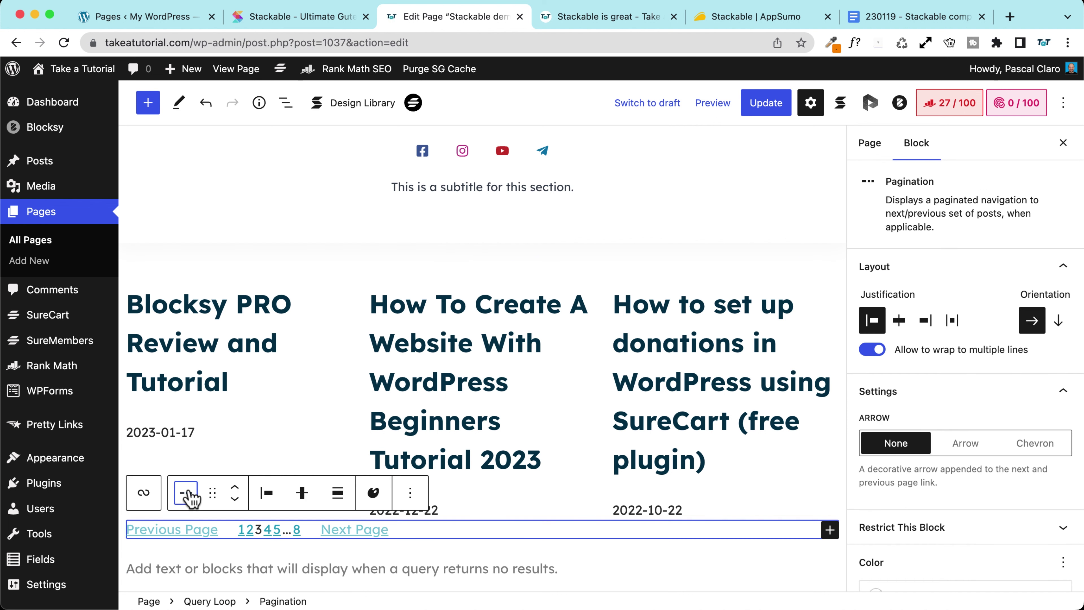
left_click(186, 492)
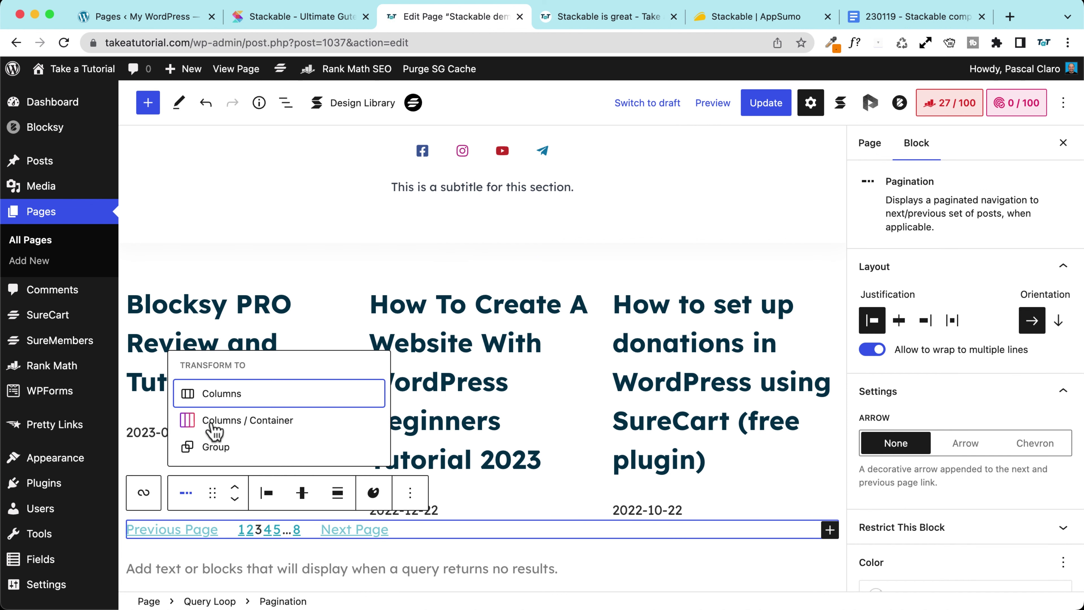
left_click(227, 423)
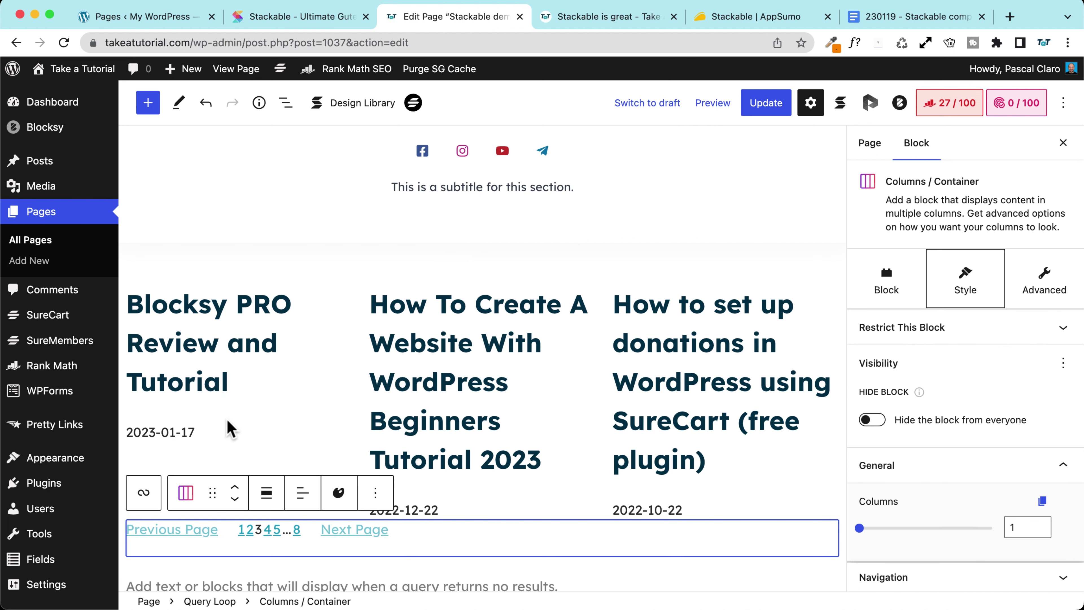
Set the Content Width of the pagination's container to the second of the three width options
left_click(883, 282)
left_click(924, 333)
left_click(965, 279)
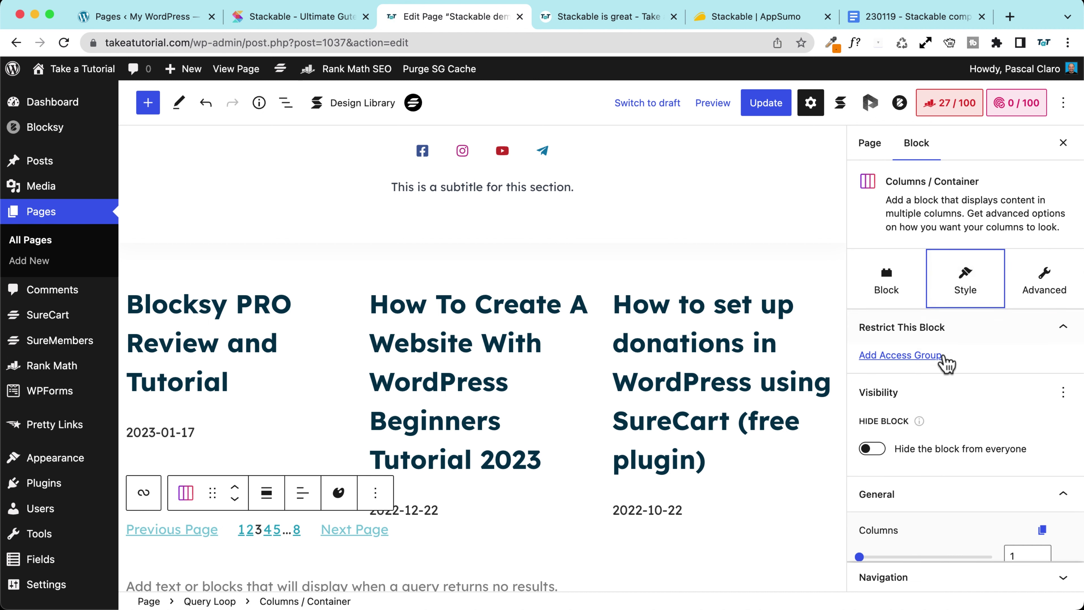
scroll(913, 410, "down", 3)
left_click(911, 408)
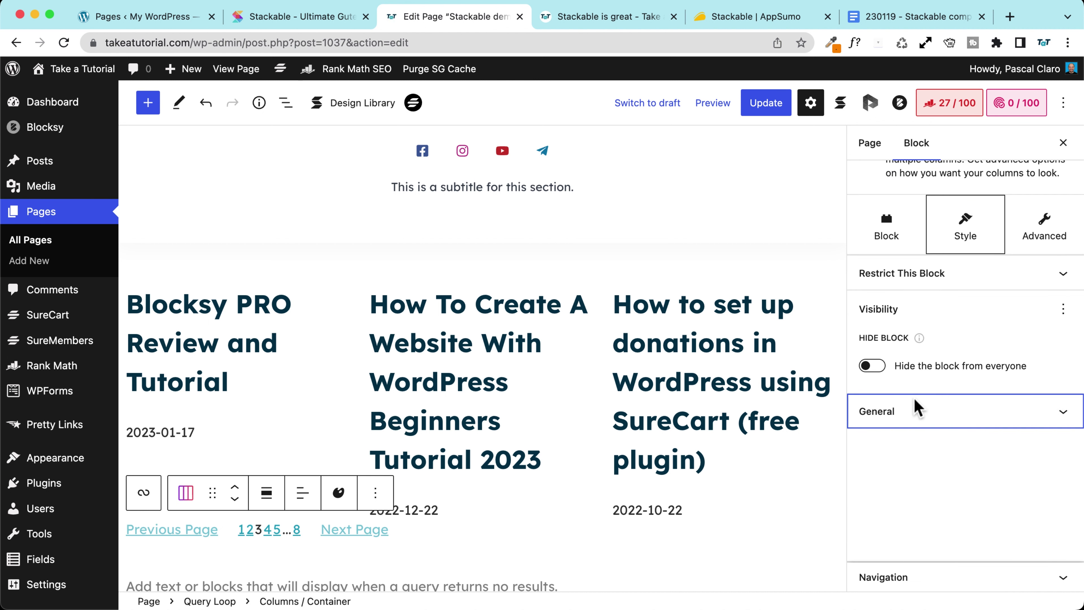
left_click(915, 407)
left_click(957, 359)
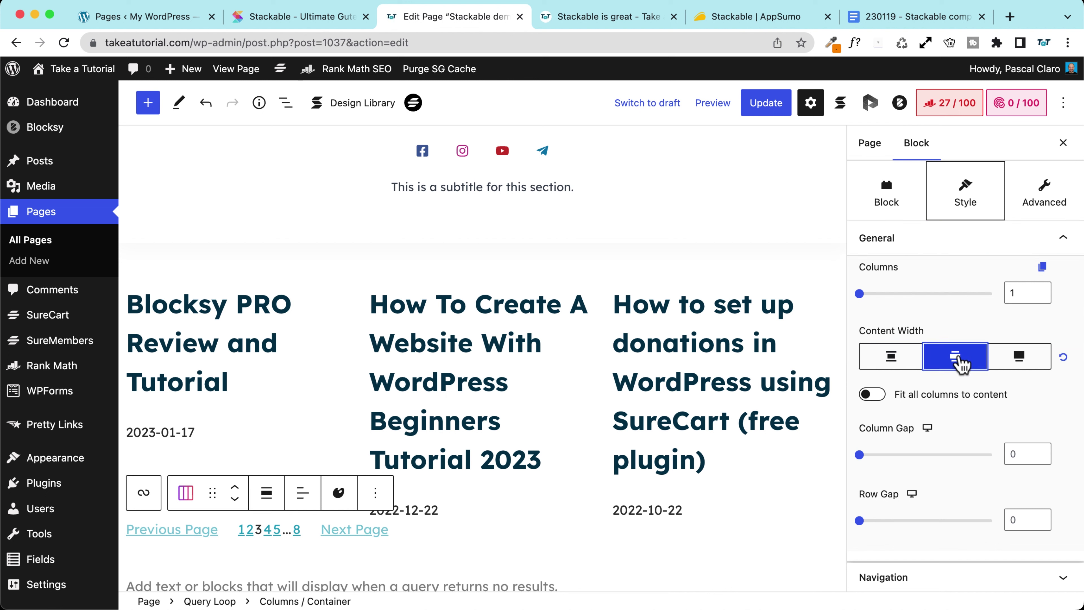
Set the Content Alignment of the pagination's container to center
left_click(879, 201)
left_click(922, 244)
left_click(952, 304)
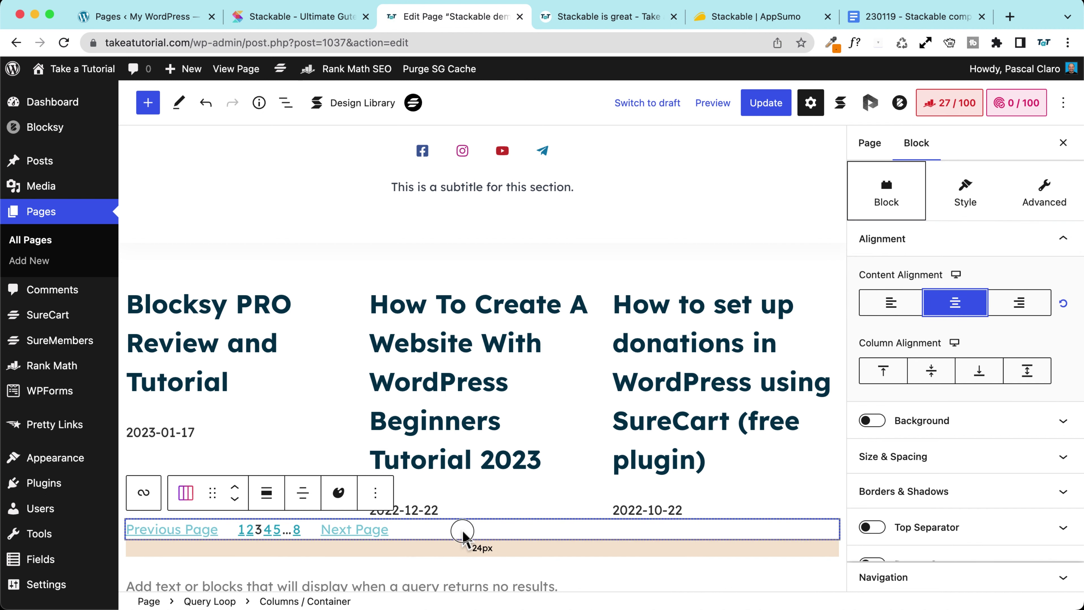
Set the justification of the Query Loop's Pagination block to center
left_click(472, 534)
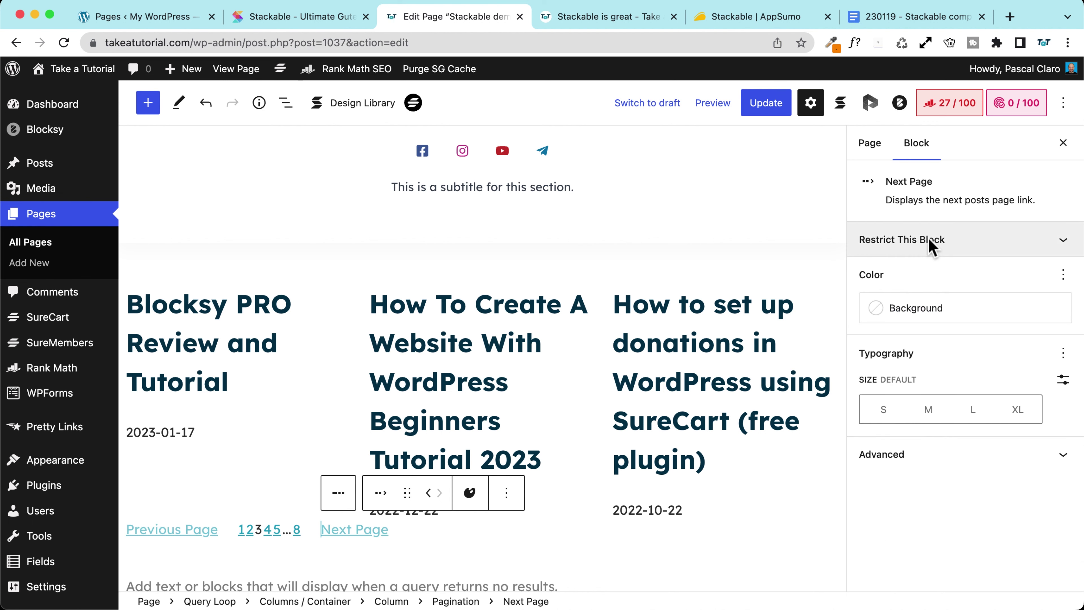
left_click(338, 493)
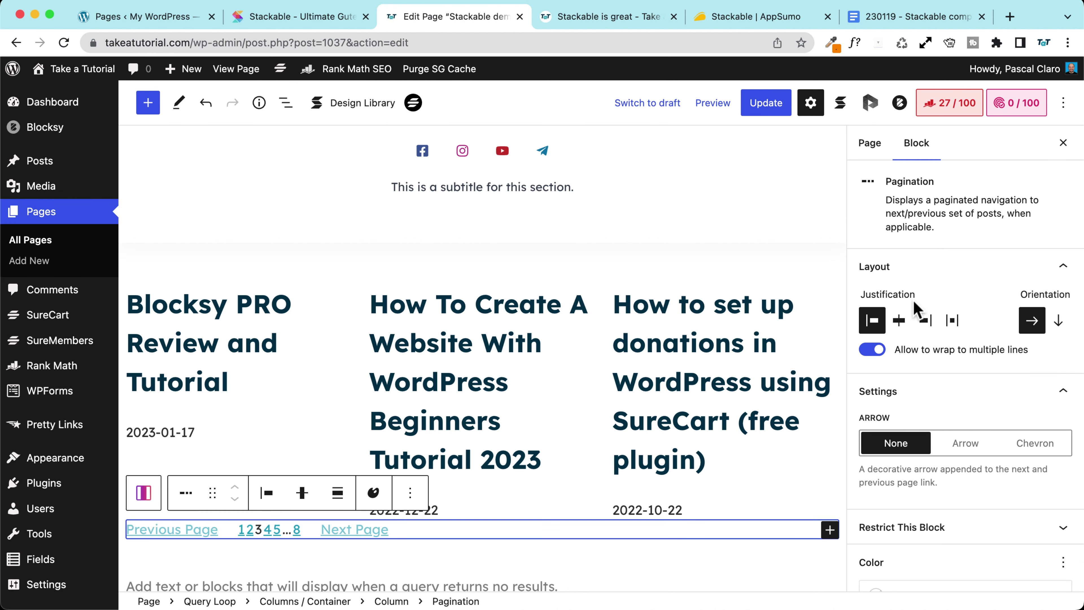
left_click(899, 321)
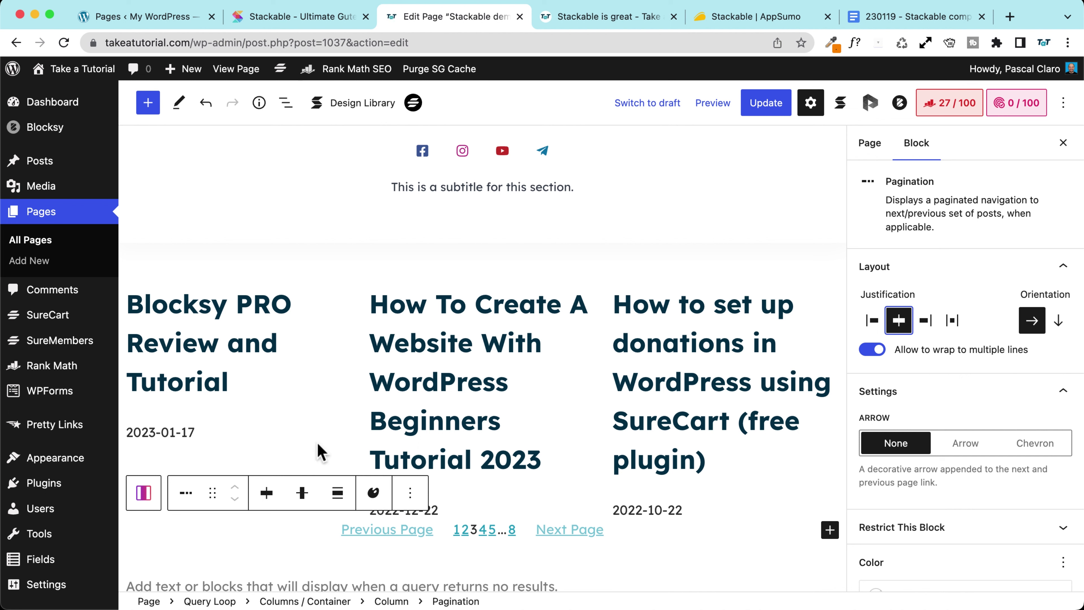
Enable the Background of the Columns / Container block that wraps the pagination
left_click(144, 492)
left_click(143, 492)
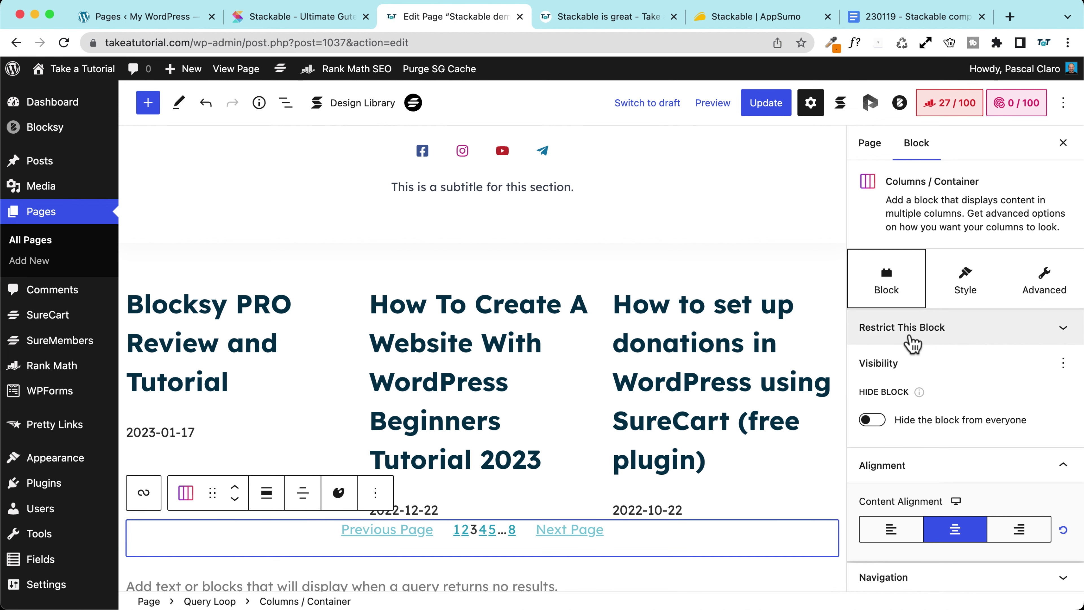
scroll(892, 335, "down", 3)
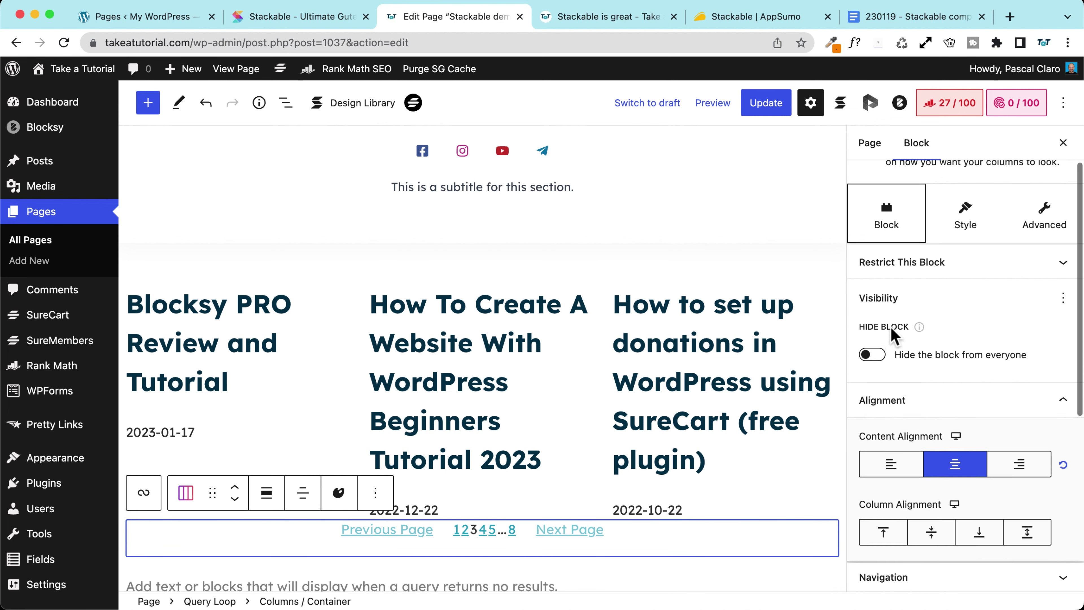
scroll(890, 325, "up", 3)
scroll(886, 385, "down", 10)
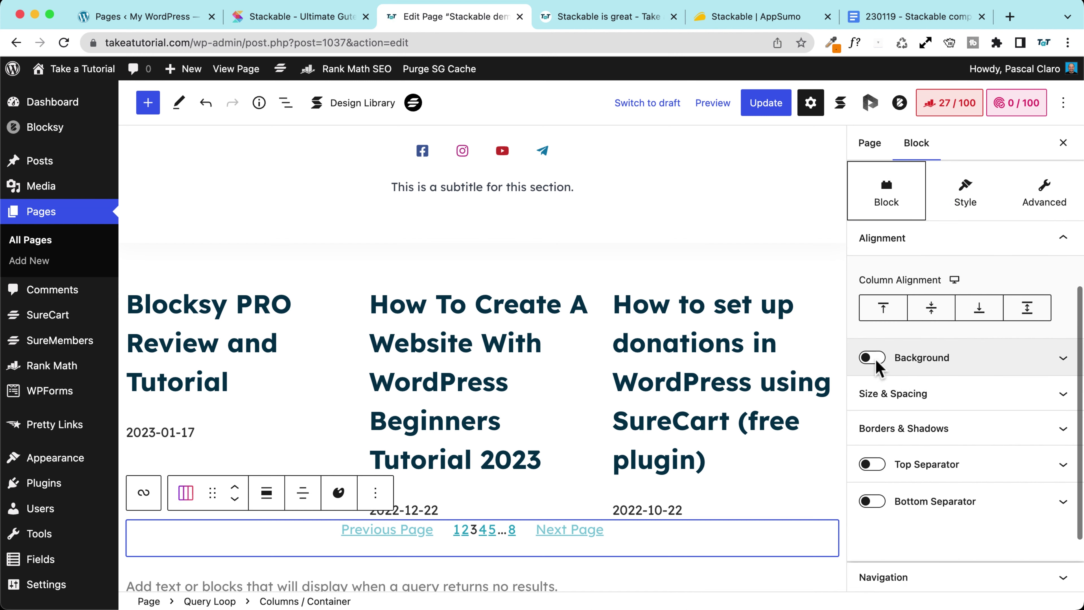
left_click(872, 357)
scroll(512, 363, "down", 2)
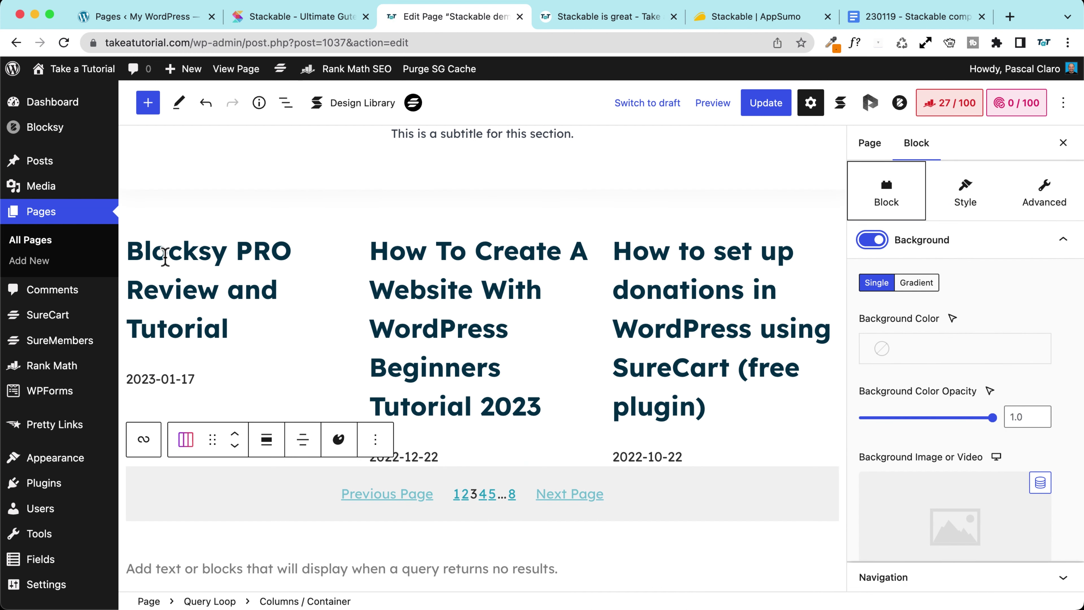
Transform the Post Title block in the Query Loop's Post Template into a Stackable Columns / Container block
left_click(226, 331)
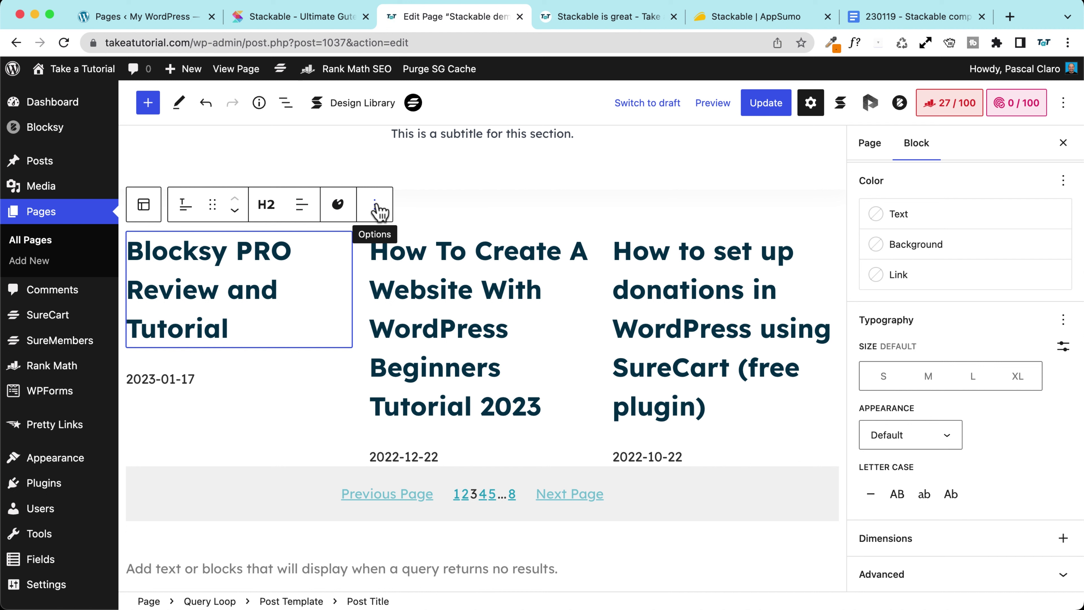
left_click(186, 207)
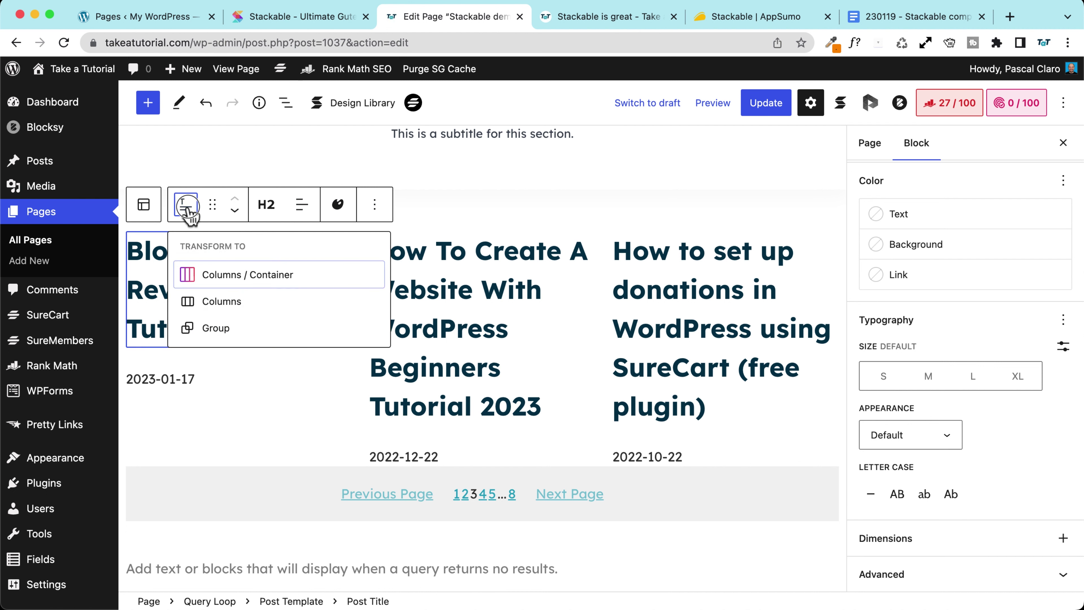
left_click(187, 208)
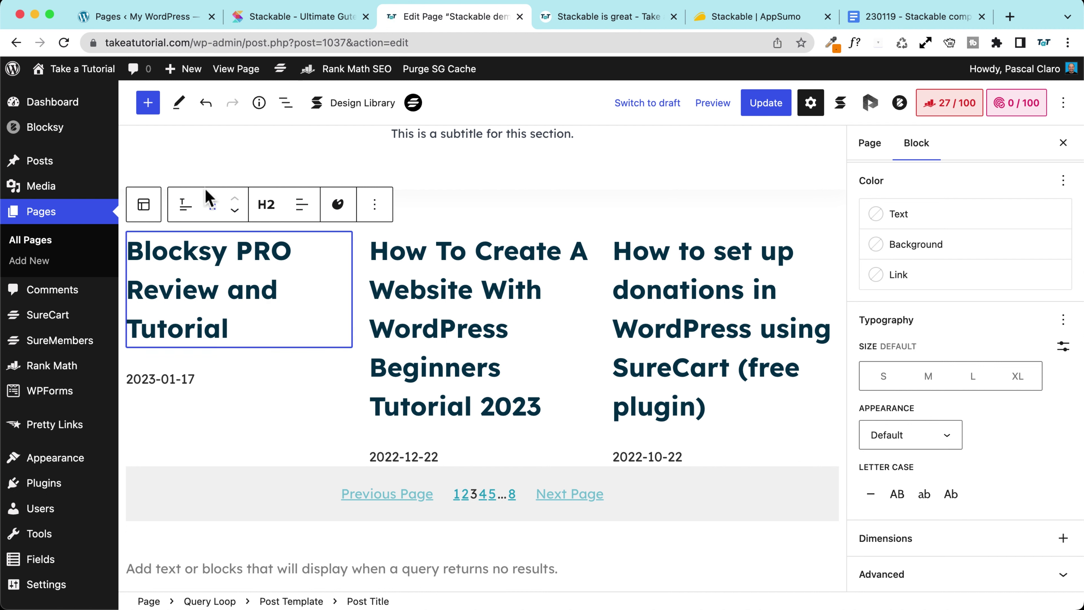
left_click(185, 206)
left_click(226, 275)
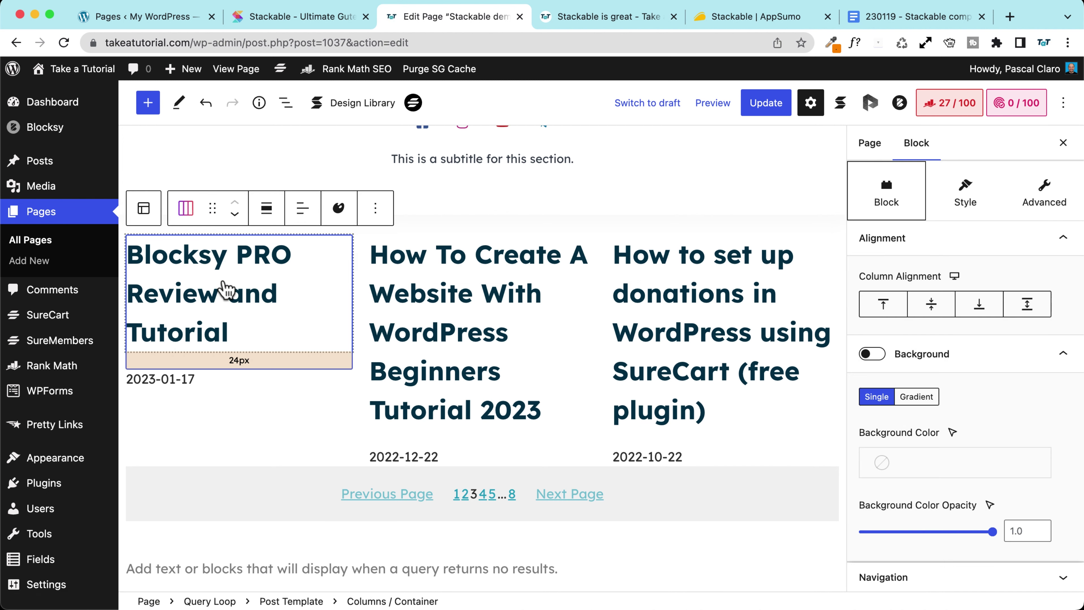
Insert a Stackable Heading block before the Post Title inside the post template's column
left_click(285, 103)
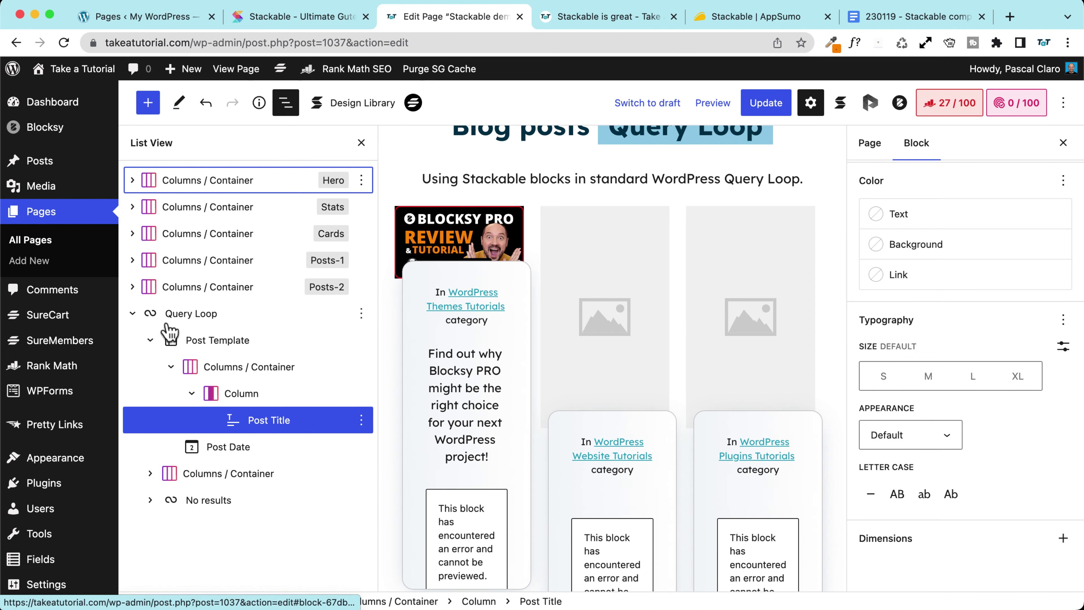
left_click(237, 395)
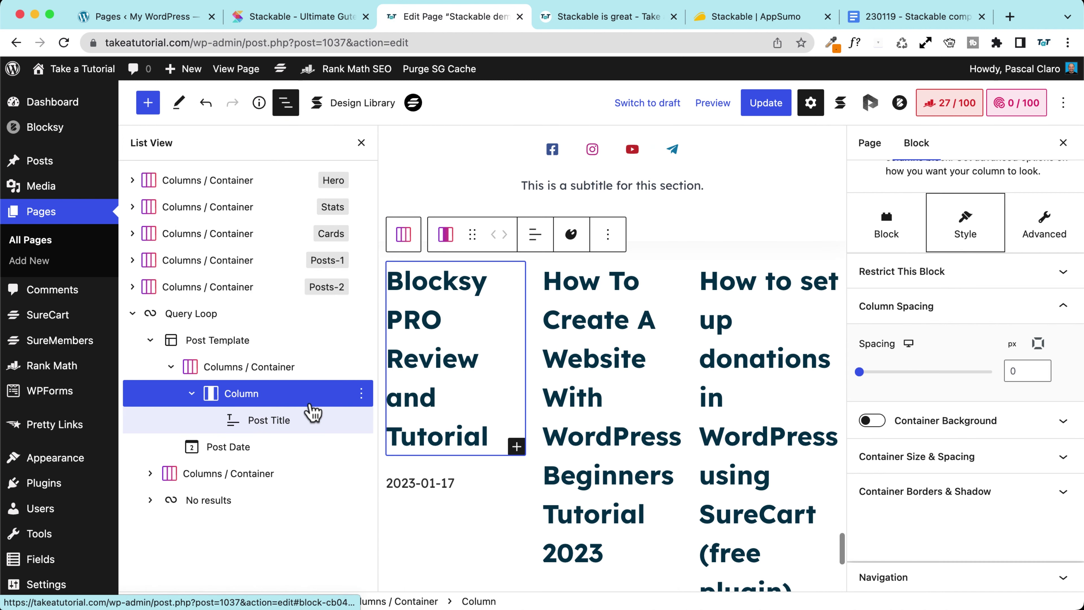
left_click(307, 419)
left_click(361, 422)
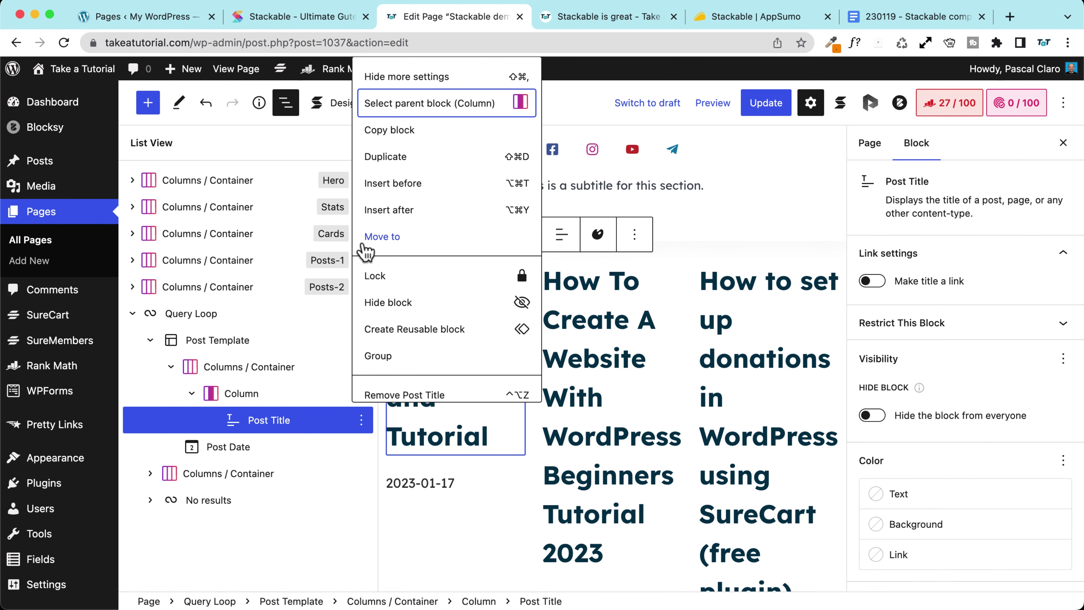
left_click(403, 186)
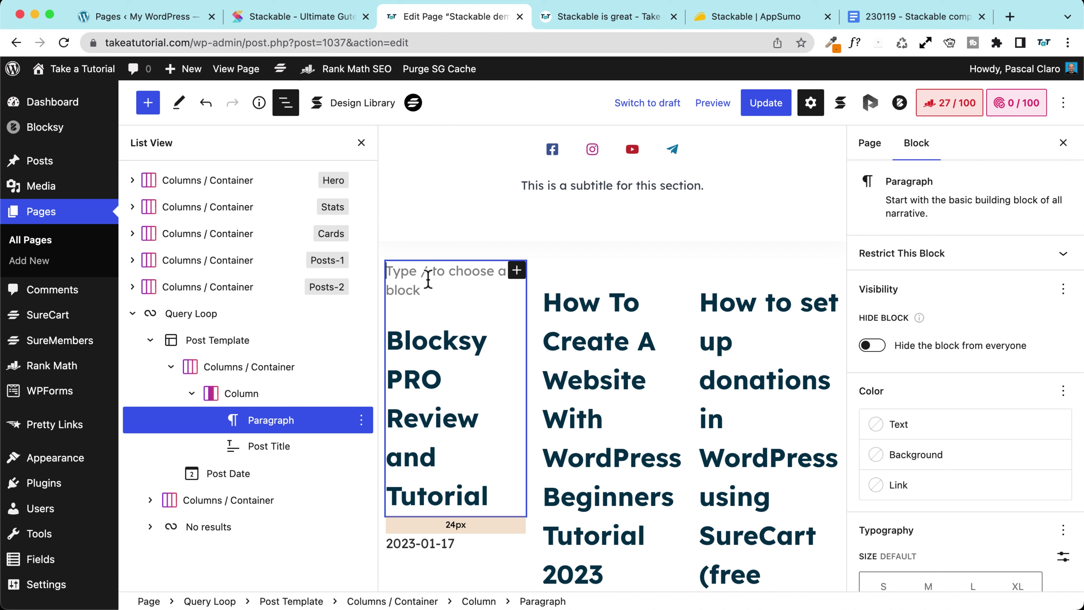
scroll(428, 279, "up", 6)
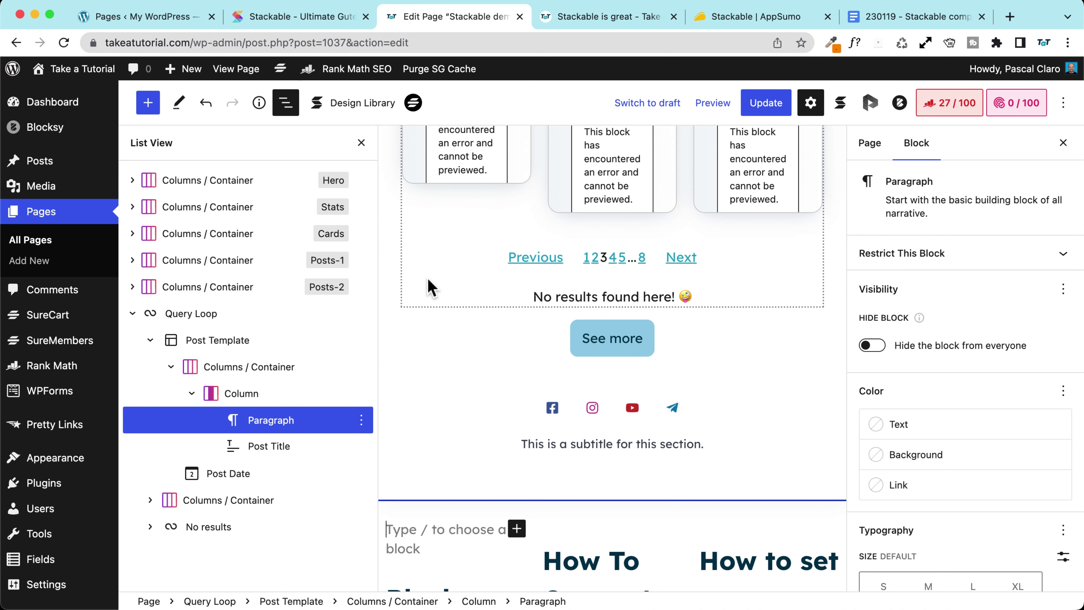
type("/t")
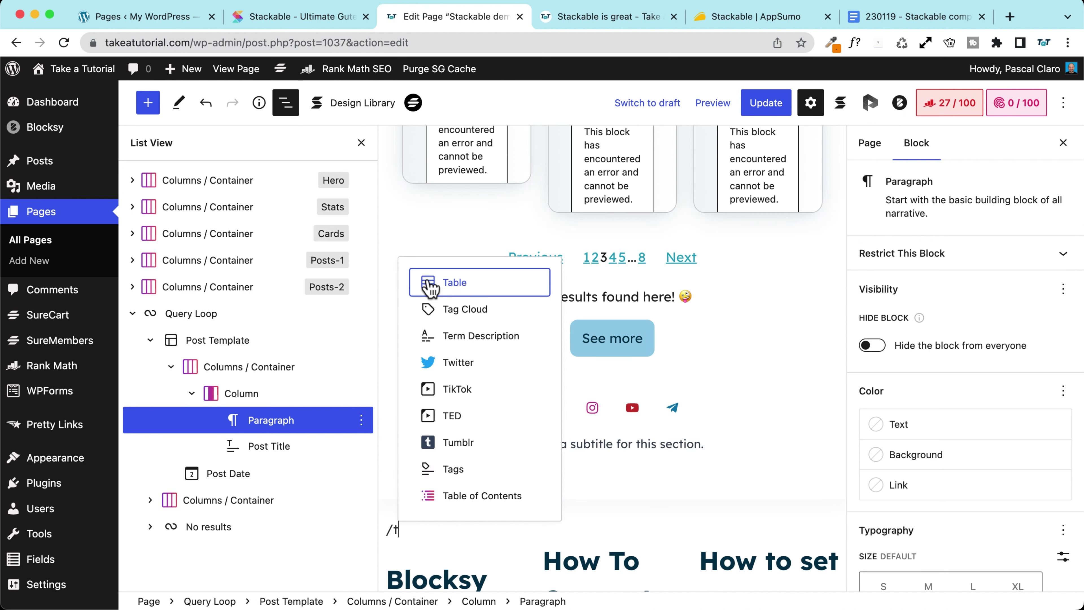
key("BackSpace")
type("hea")
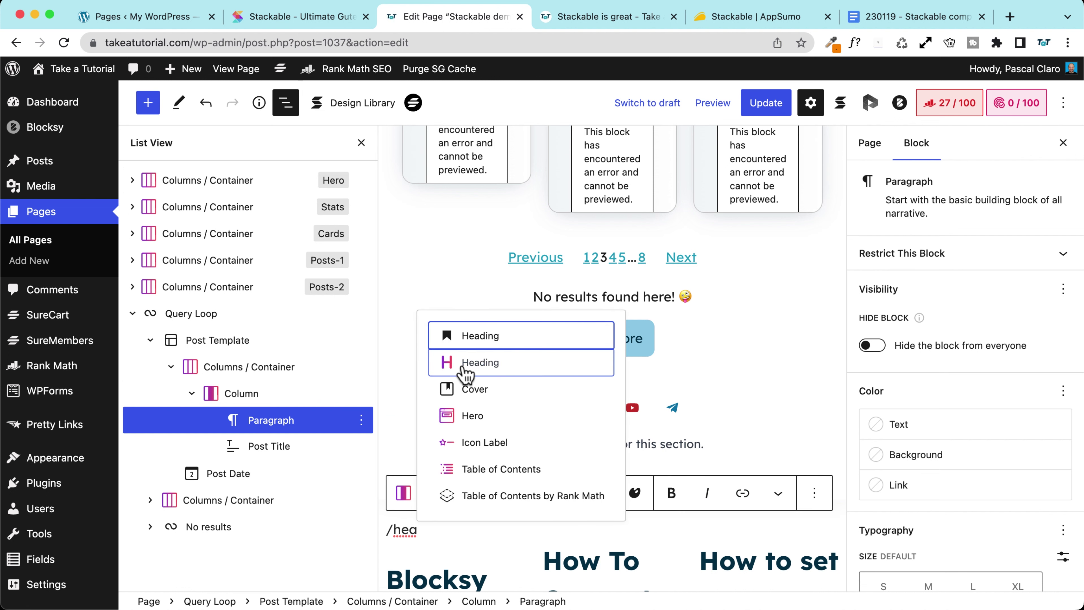
left_click(486, 364)
scroll(465, 467, "down", 5)
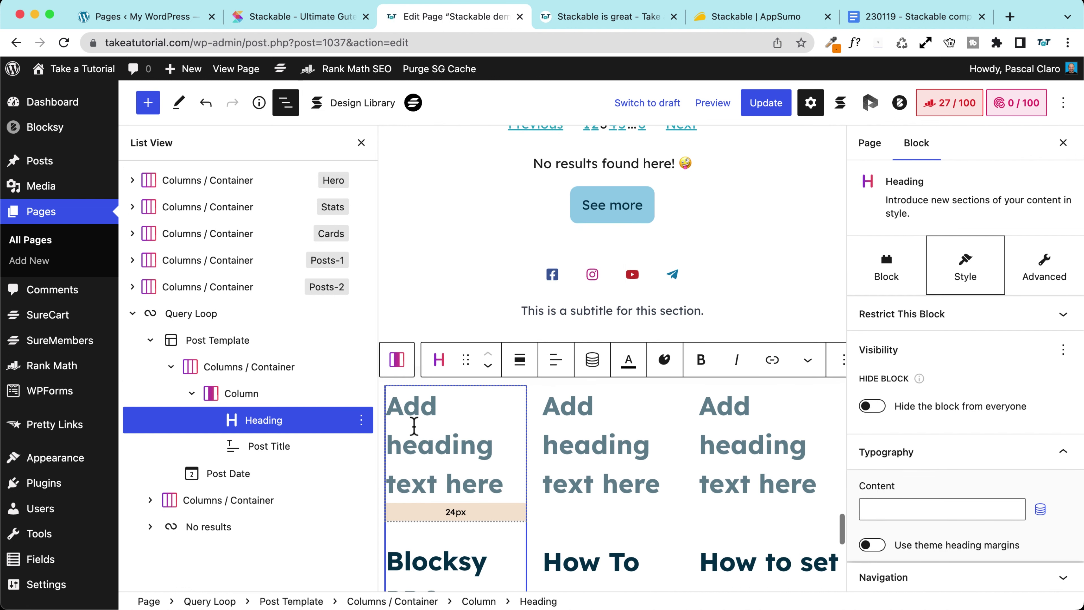
Fill the new Heading with dynamic content from the Current Post source, using the Post Title field
left_click(593, 360)
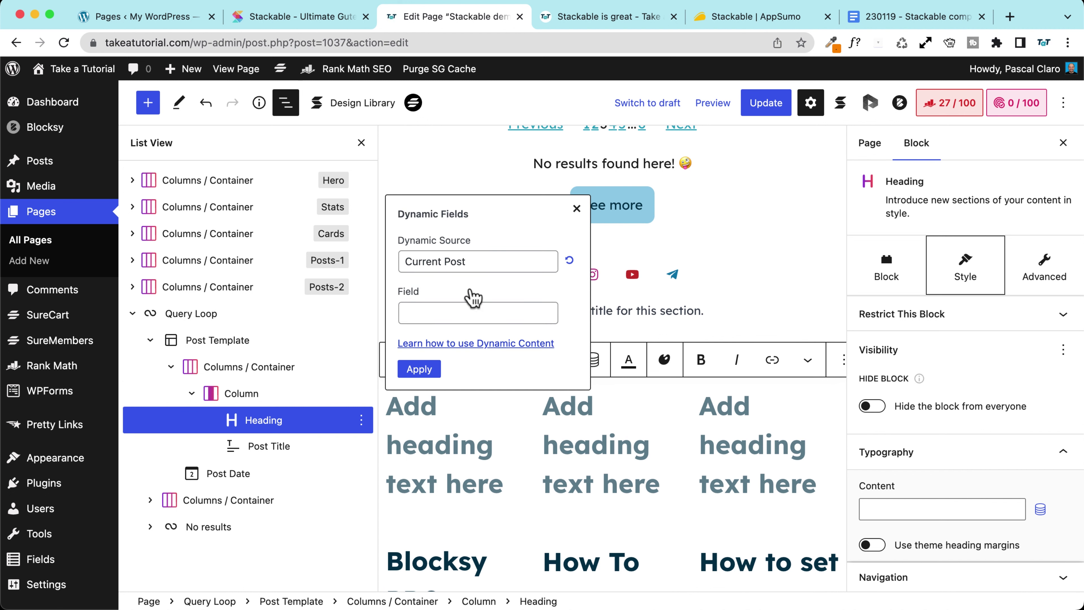
left_click(442, 312)
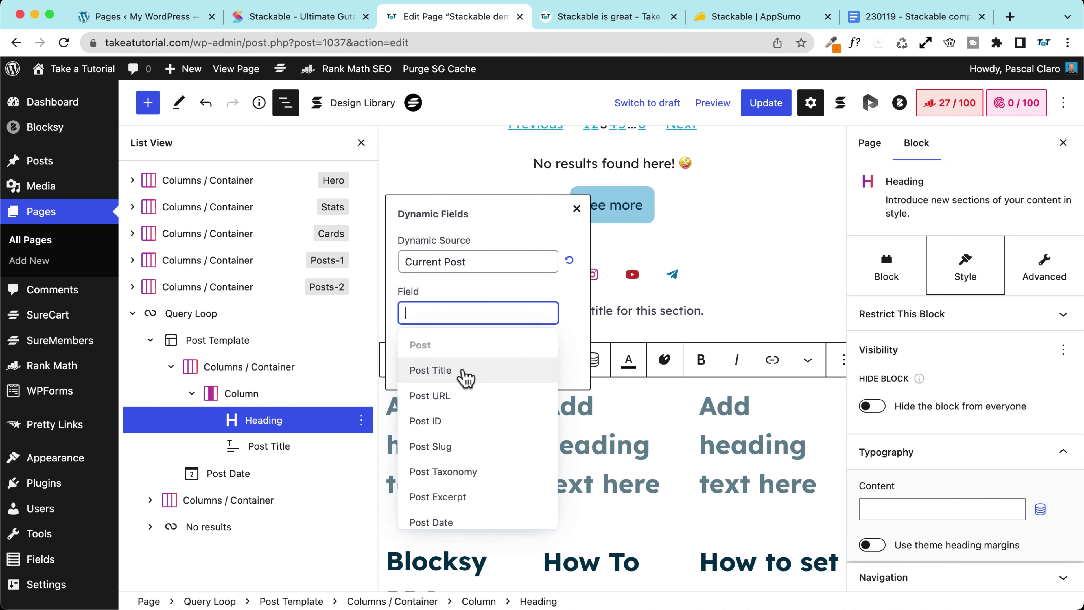
left_click(474, 375)
left_click(419, 373)
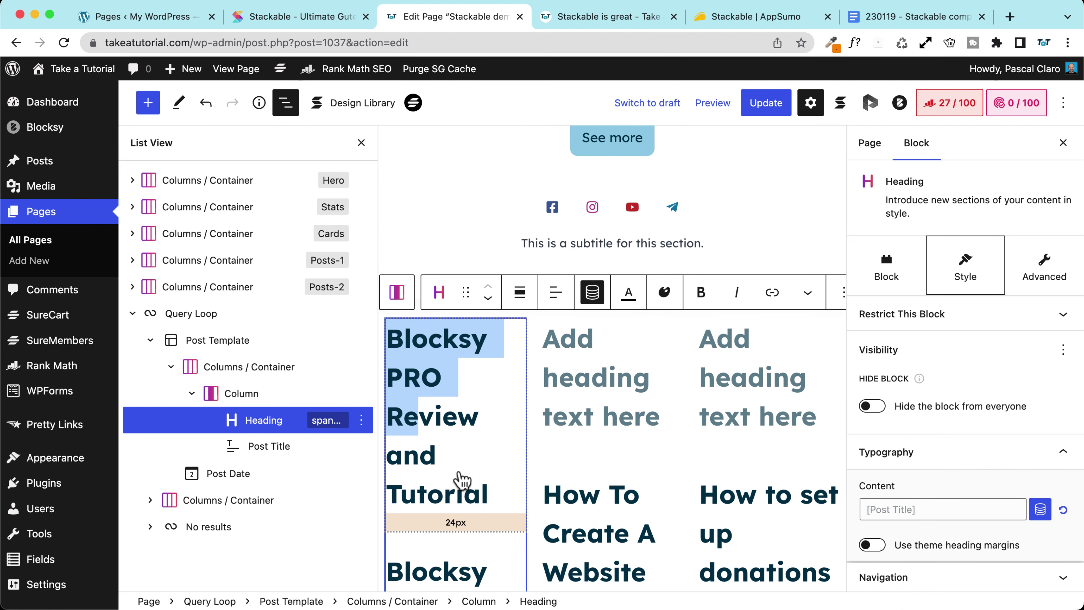
Remove the original Post Title block below the dynamic Heading
scroll(460, 477, "down", 1)
scroll(451, 546, "down", 2)
left_click(467, 496)
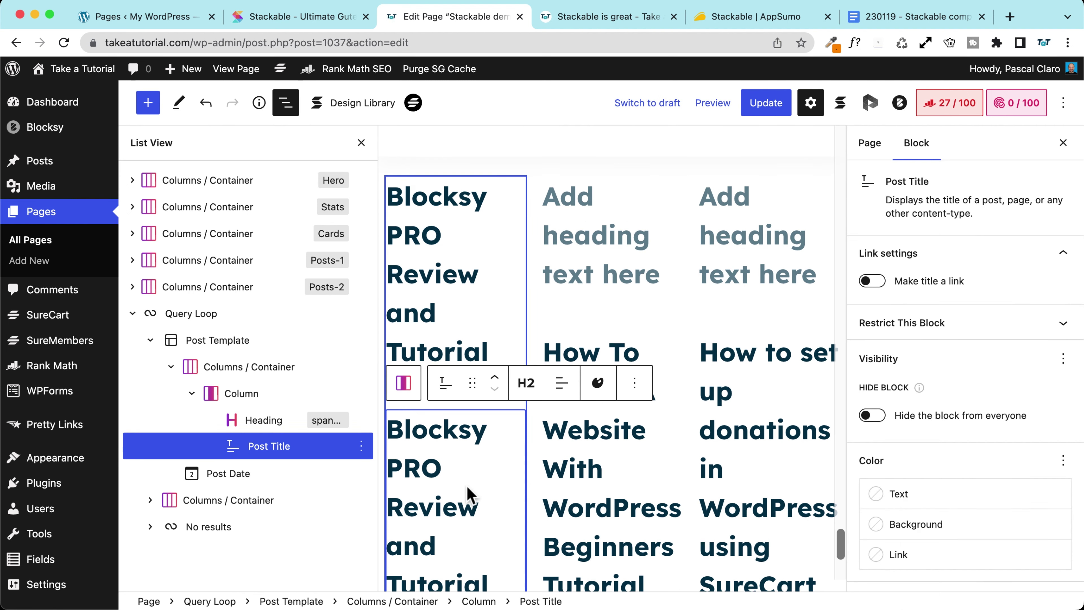
left_click(634, 387)
scroll(653, 354, "down", 2)
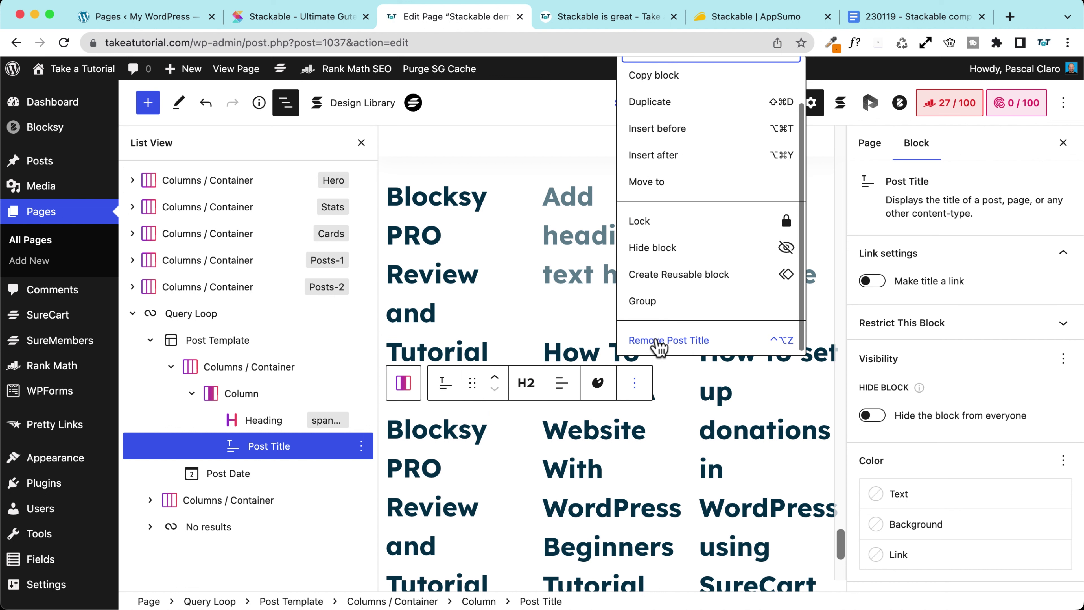
left_click(664, 337)
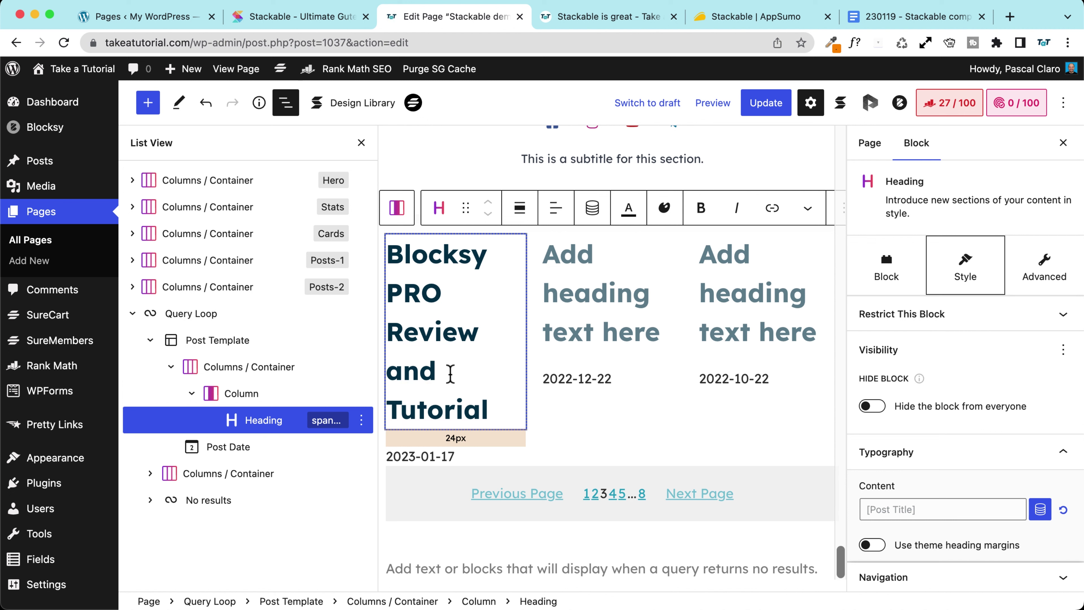
Remove the Post Date block from the Query Loop's Post Template
left_click(463, 462)
left_click(599, 420)
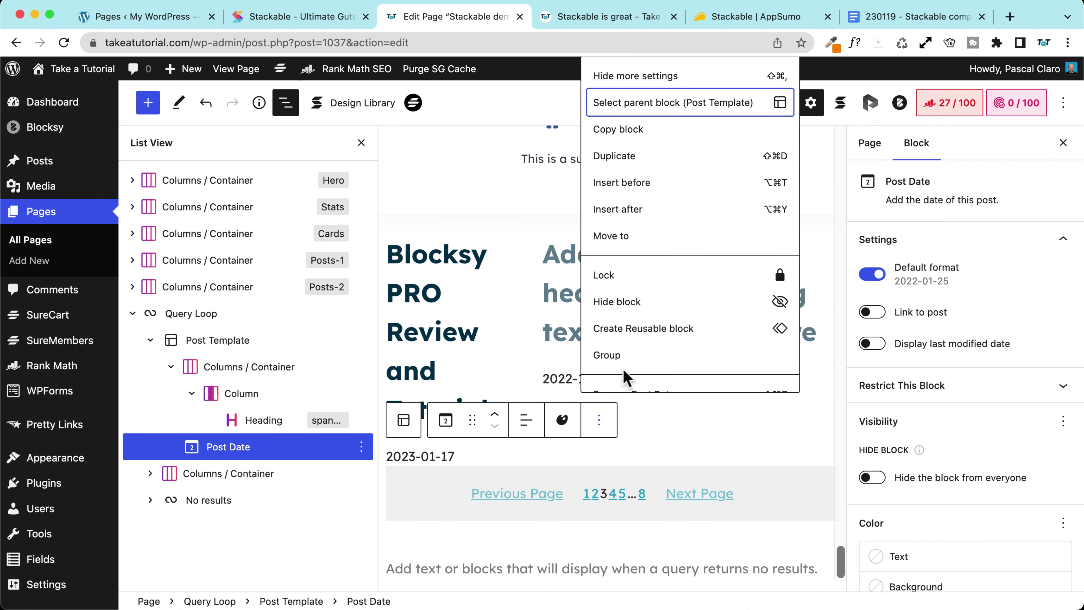
scroll(624, 377, "down", 1)
left_click(616, 380)
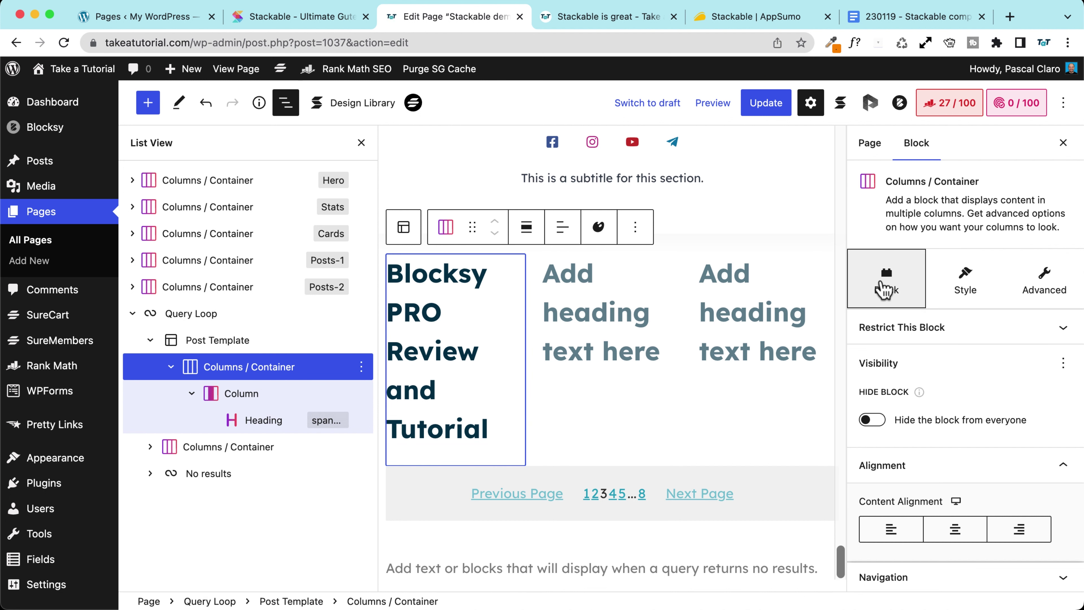
Give the post template's Columns / Container a gradient background with Palette Color 1 as first color and Palette Color 3 as second
scroll(883, 295, "down", 5)
left_click(871, 355)
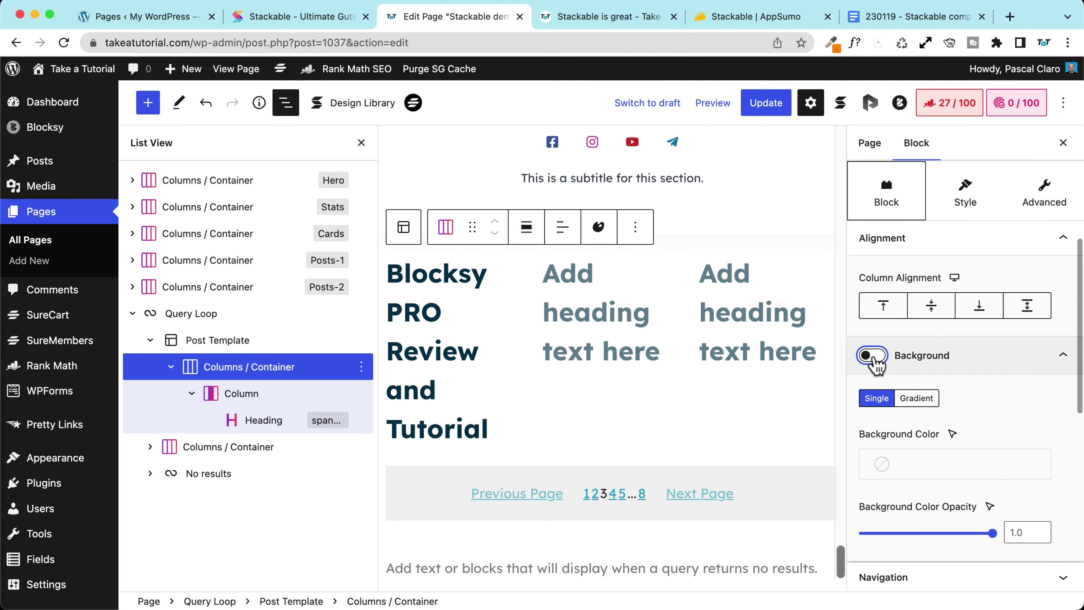
scroll(879, 384, "down", 4)
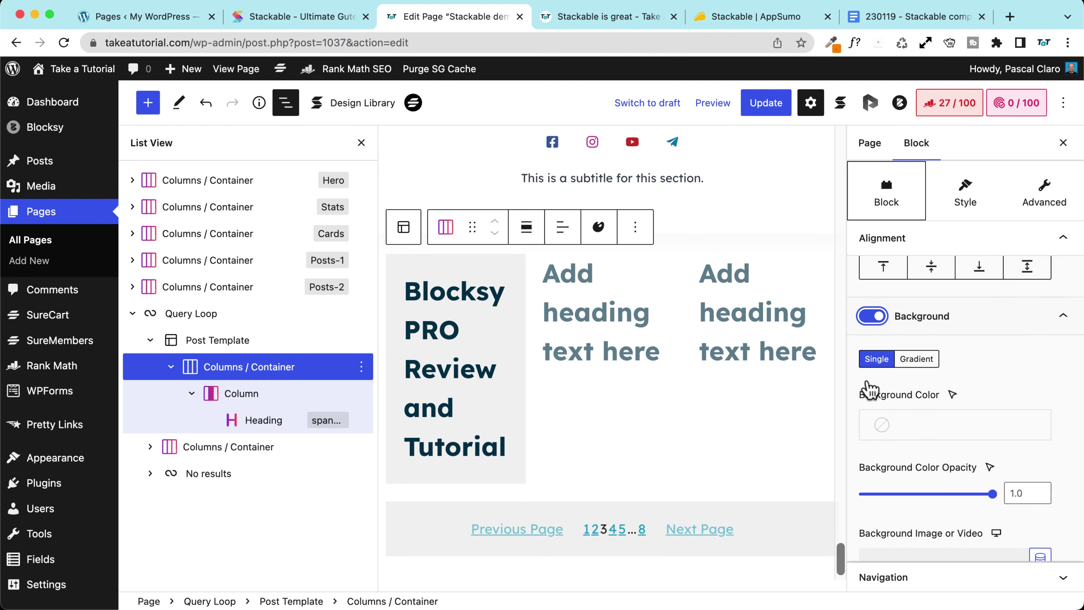
left_click(917, 308)
left_click(917, 378)
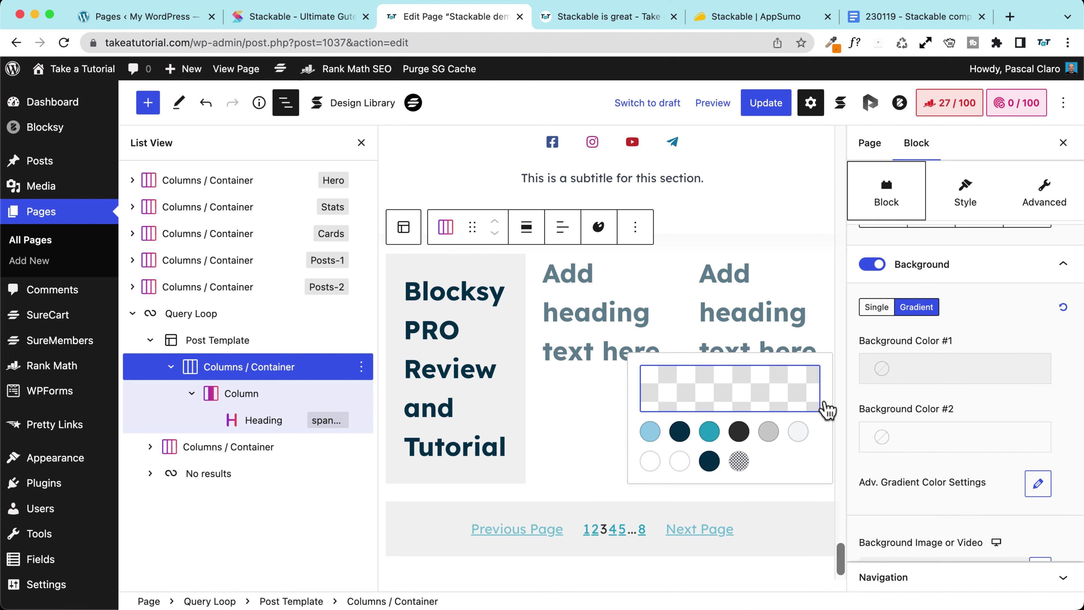
left_click(649, 431)
left_click(951, 437)
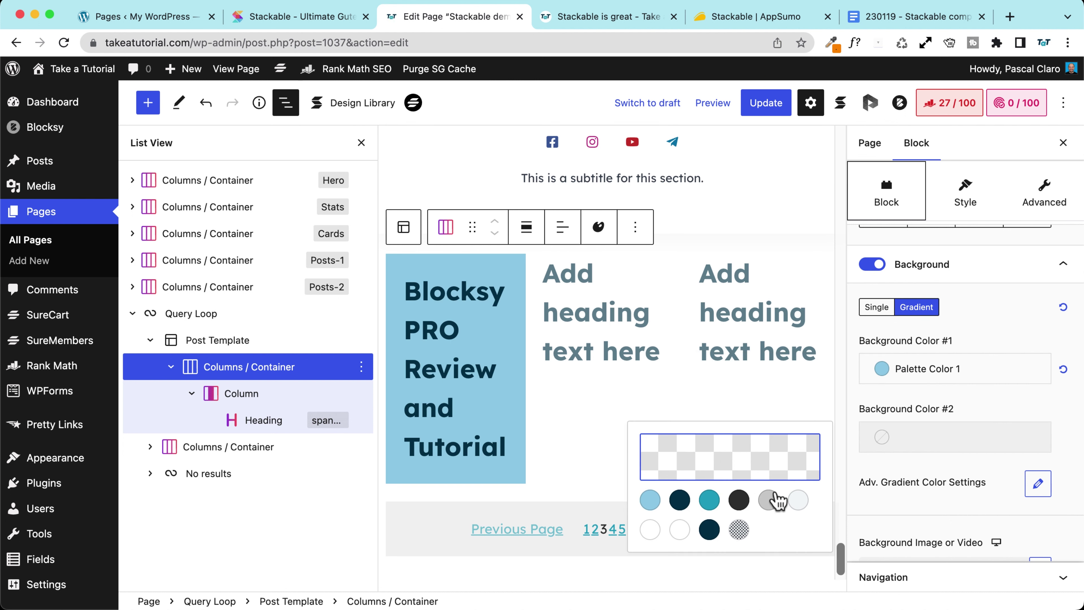
left_click(709, 501)
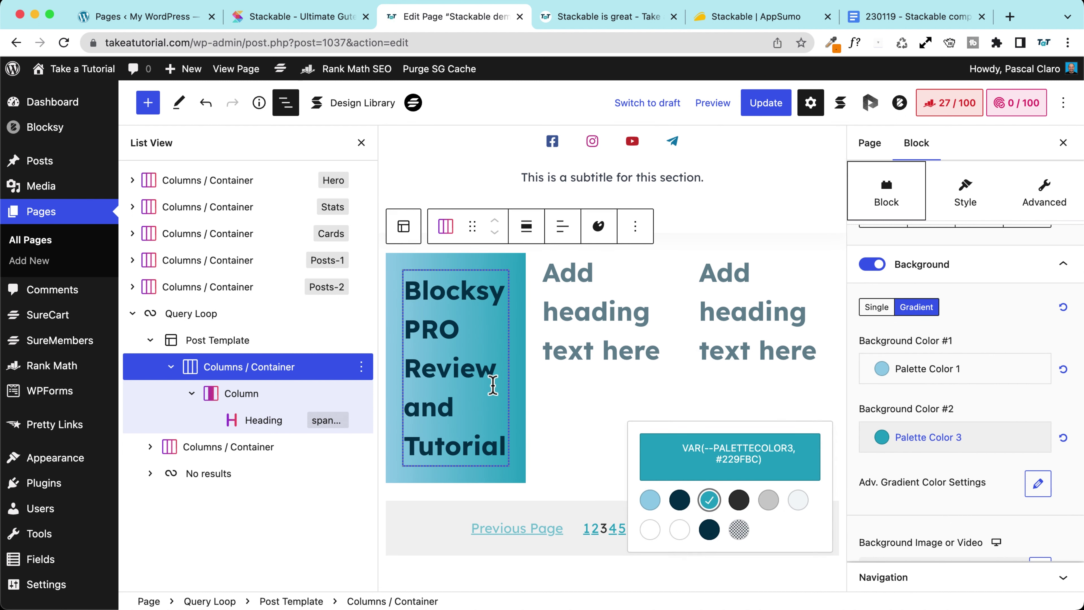
Open the block options of the dynamic post title Heading in the Query Loop
scroll(495, 387, "down", 1)
left_click(498, 437)
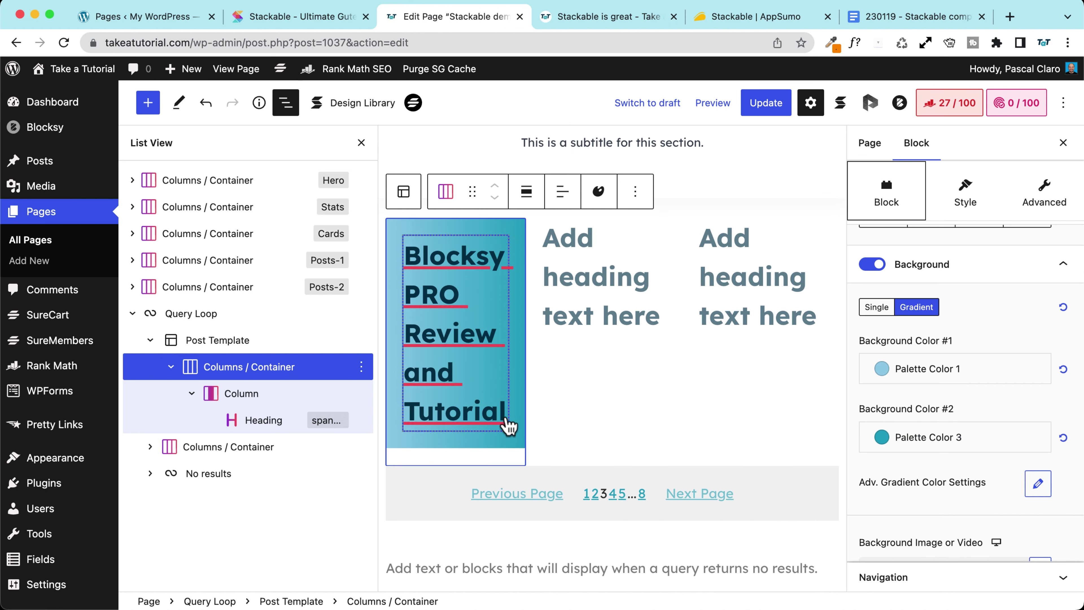
left_click(262, 421)
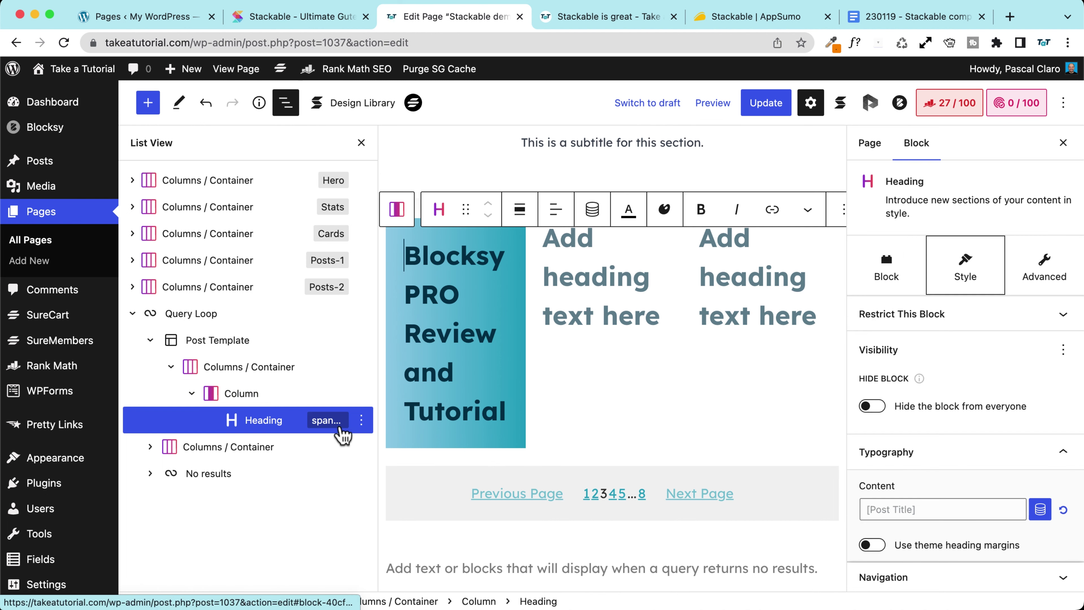
left_click(361, 420)
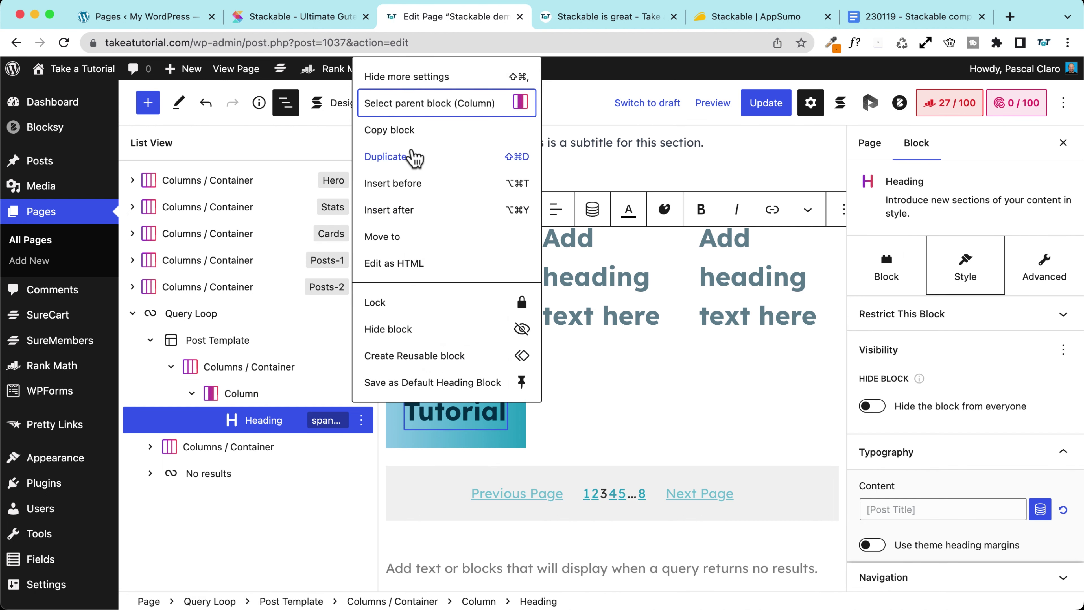
Insert a Stackable Text block directly after the Heading in the Post Template's column
scroll(395, 242, "down", 3)
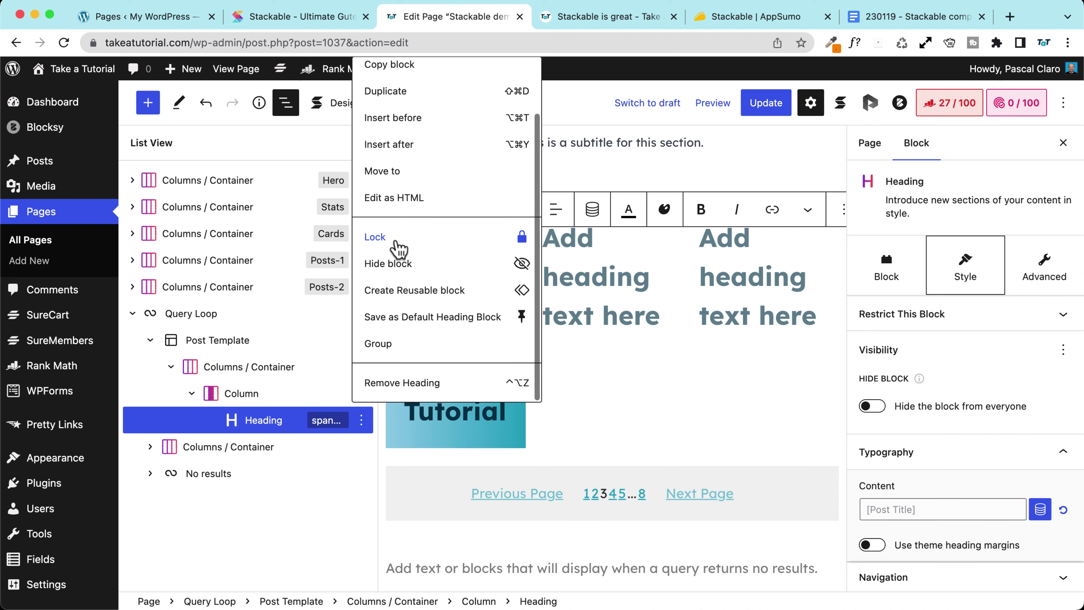
scroll(399, 231, "up", 3)
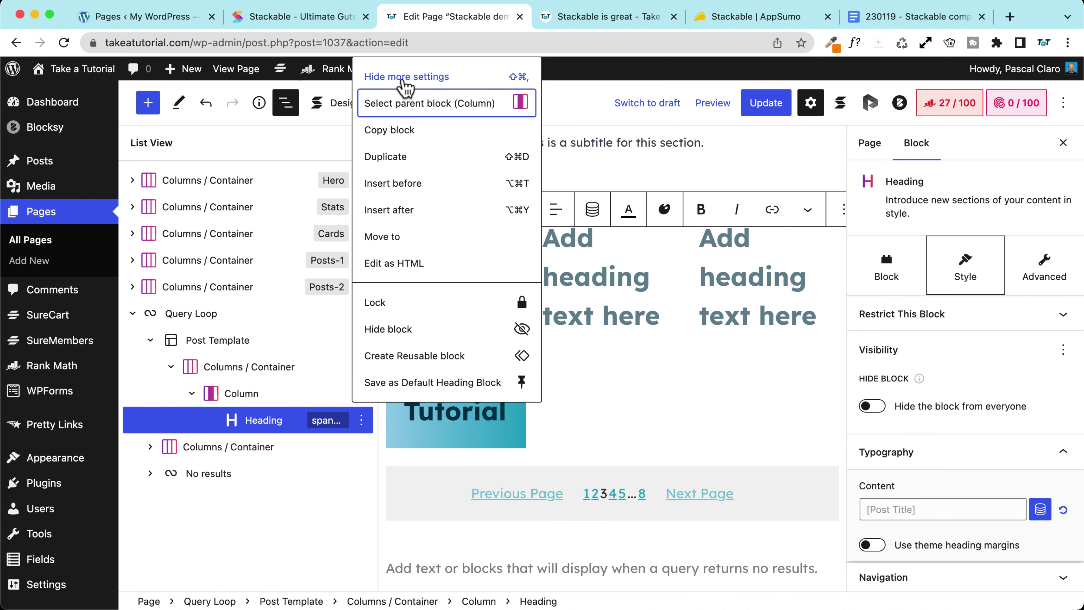
left_click(405, 209)
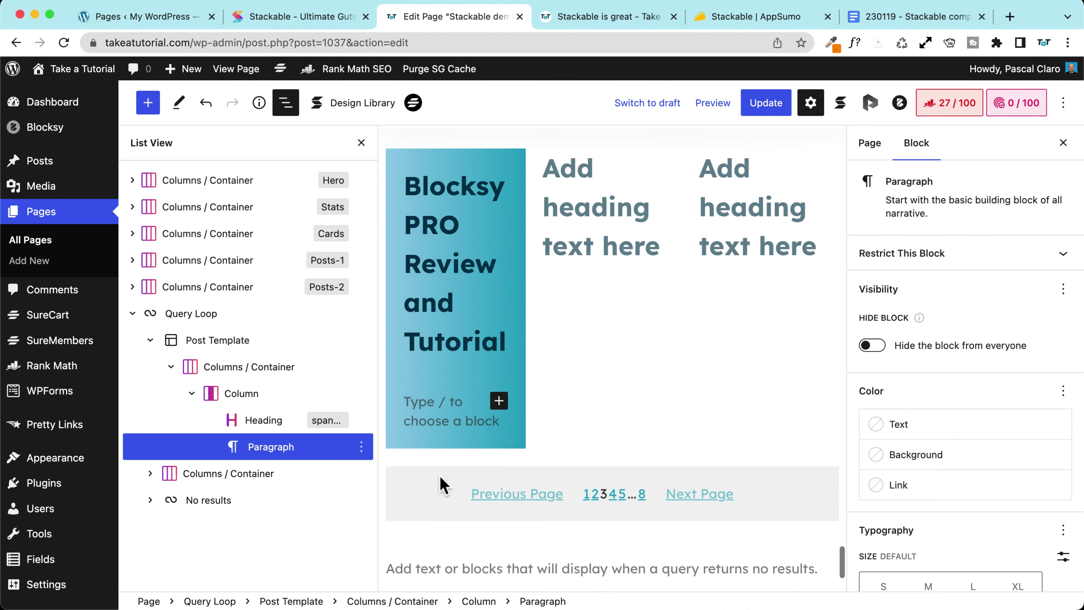
type("/tex")
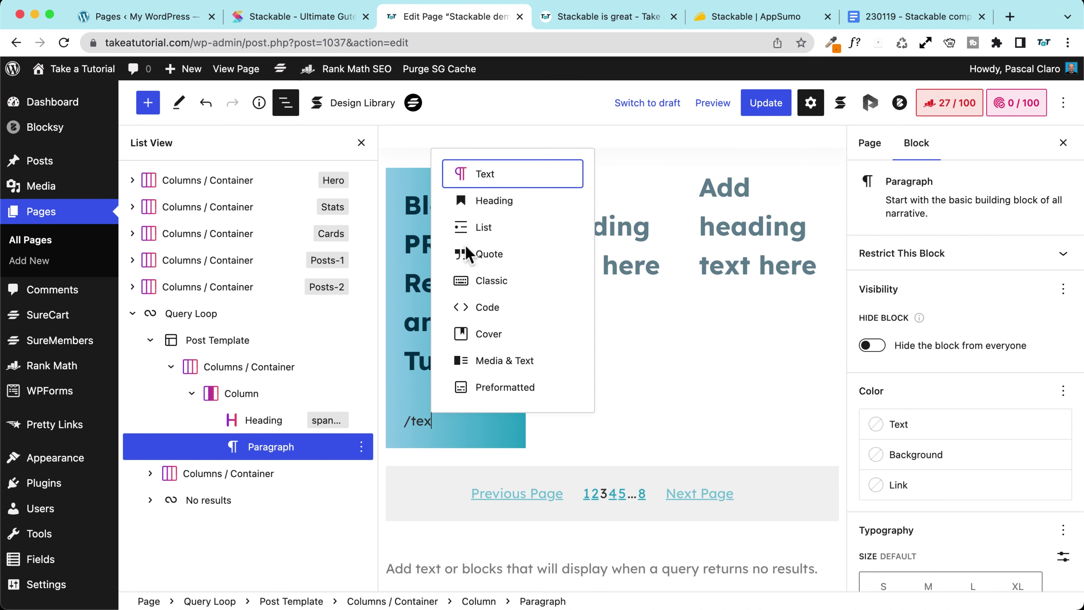
key("Return")
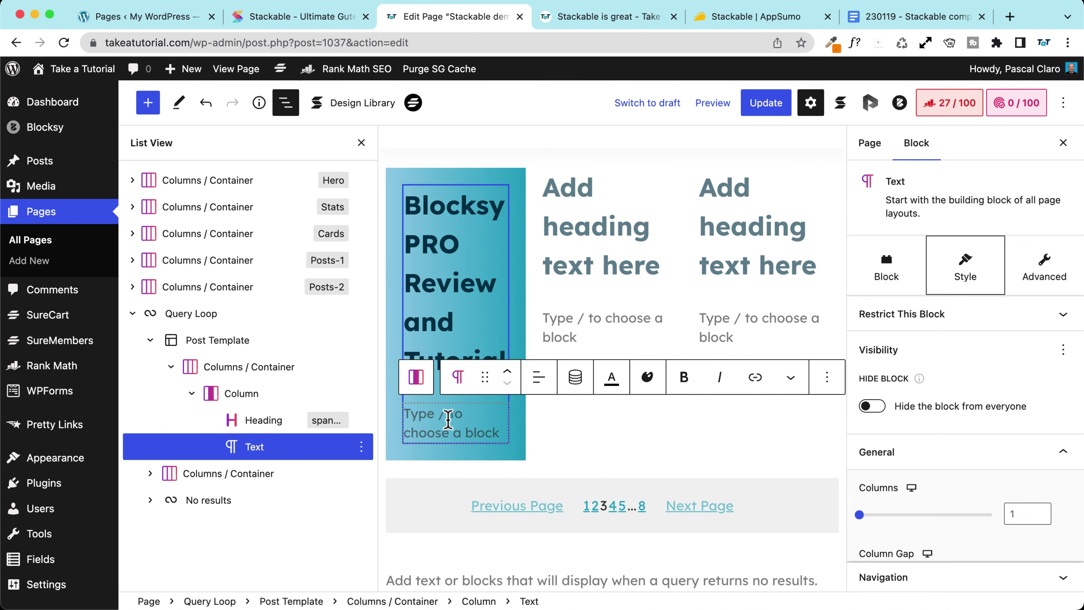
Fill the new Text block dynamically with the Post Excerpt field of the Current Post
left_click(575, 376)
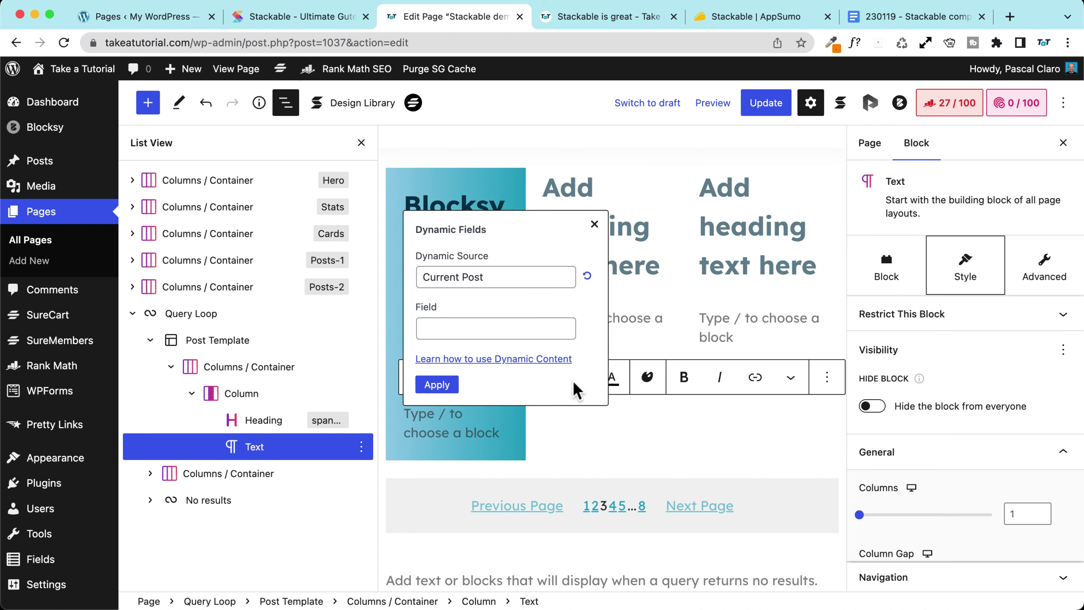
left_click(460, 328)
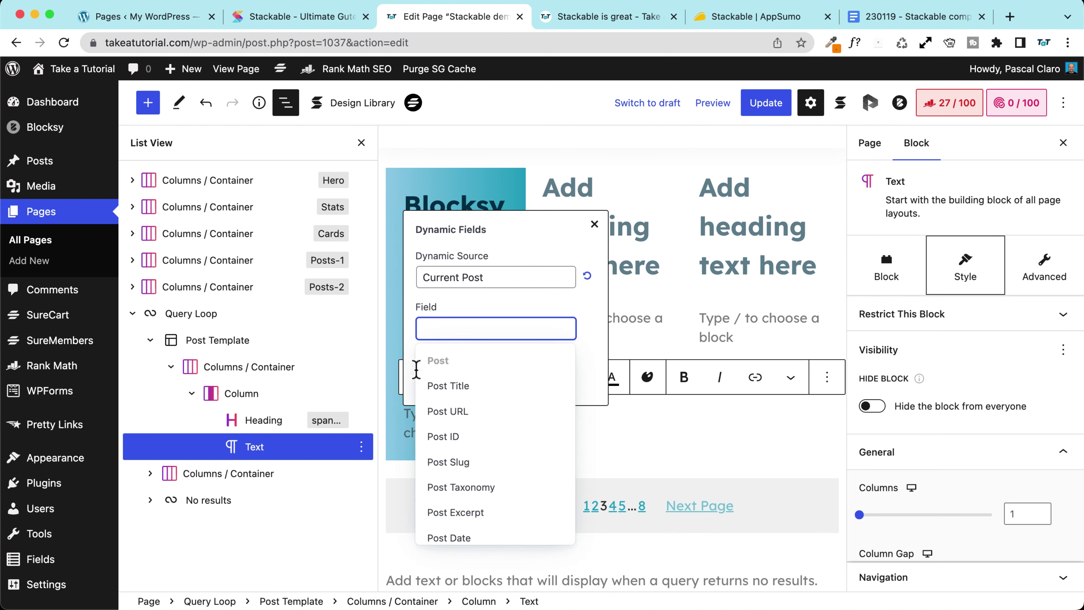
scroll(463, 444, "down", 2)
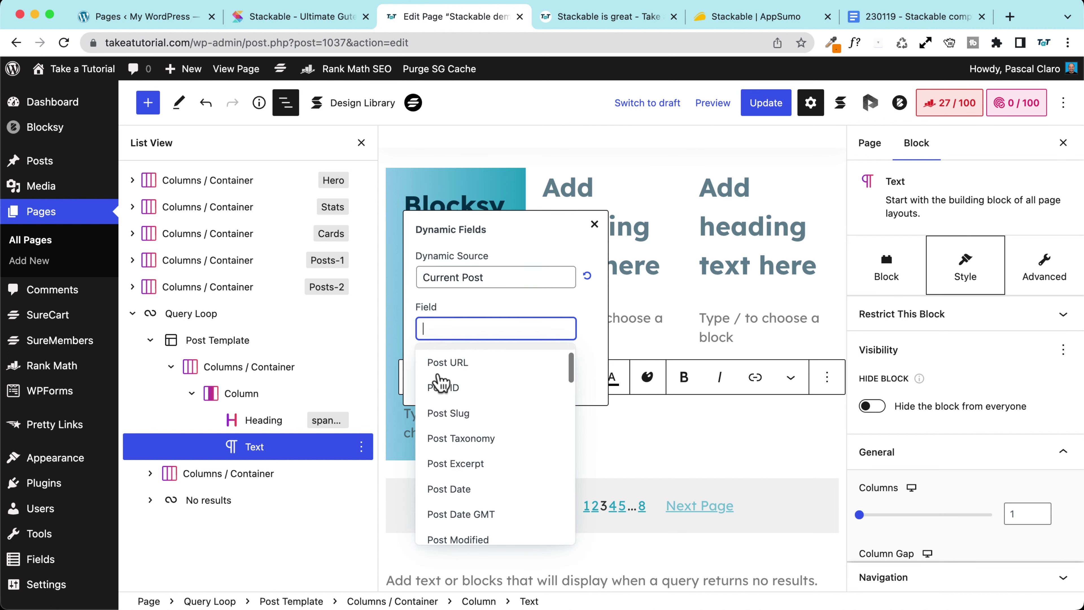
left_click(480, 470)
left_click(552, 302)
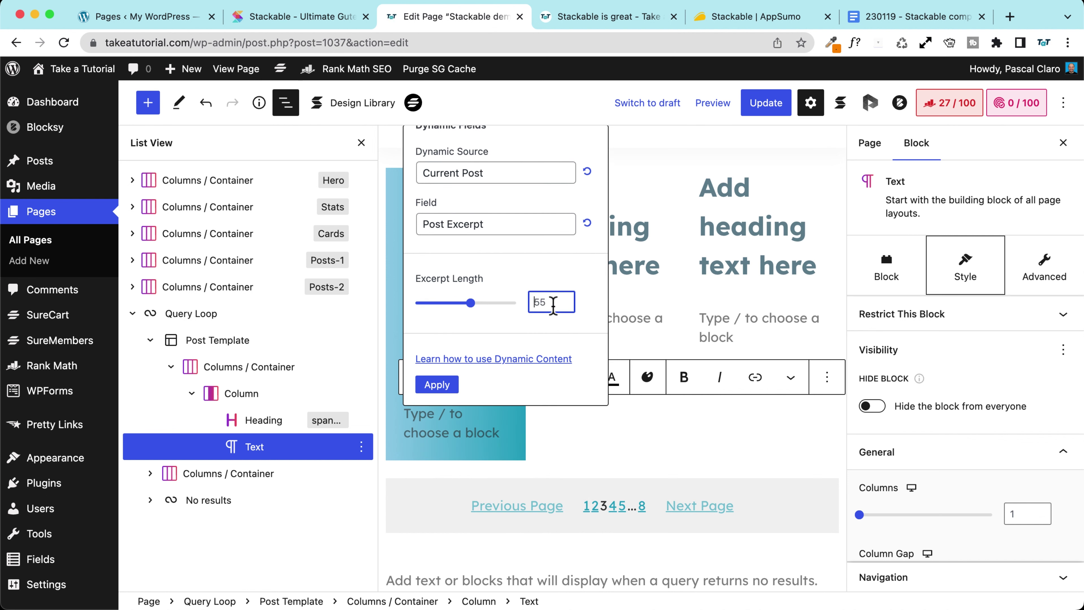
left_click(436, 384)
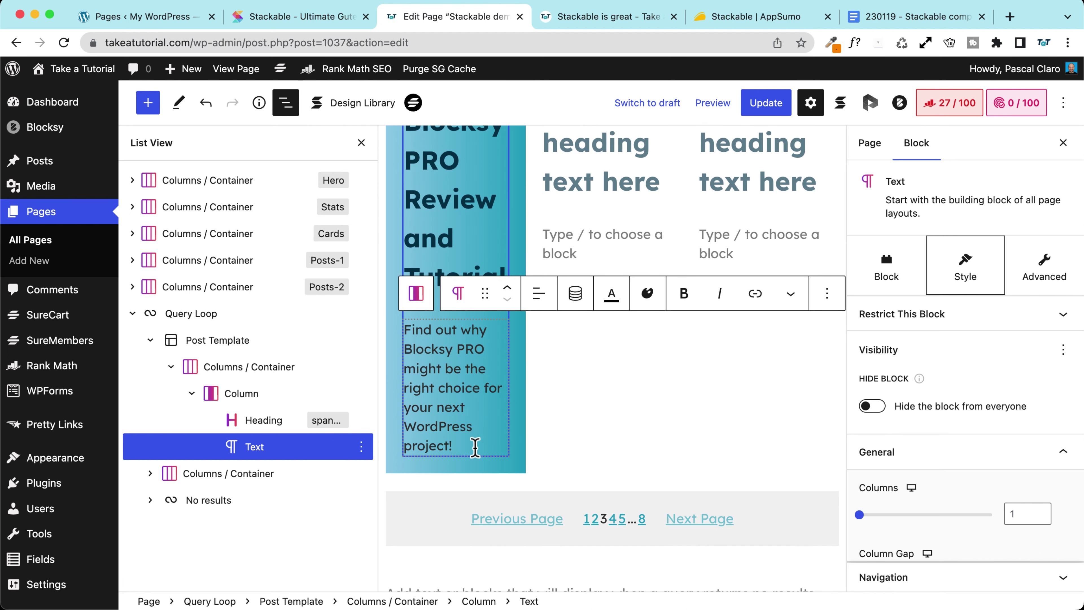
Add a Button block below the excerpt text and label it "Read more"
key("Return")
type("/butt")
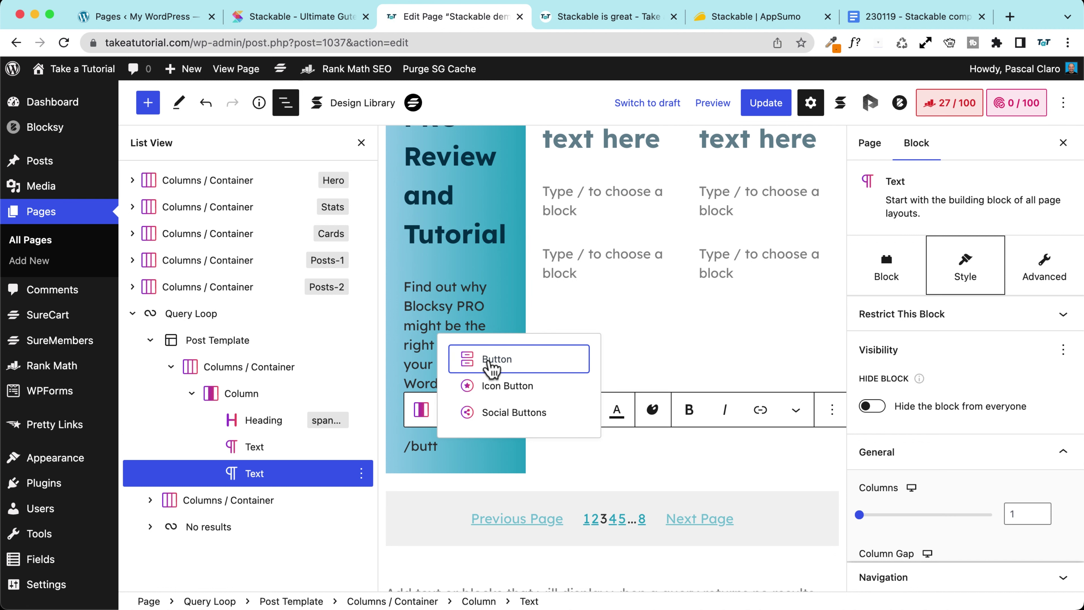
key("Return")
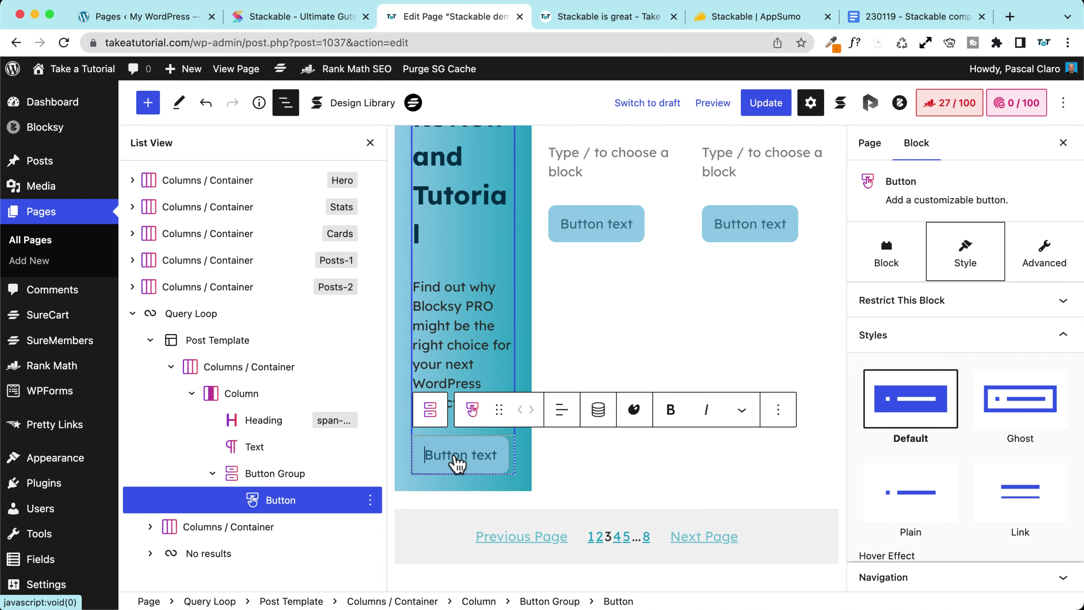
type("Read more")
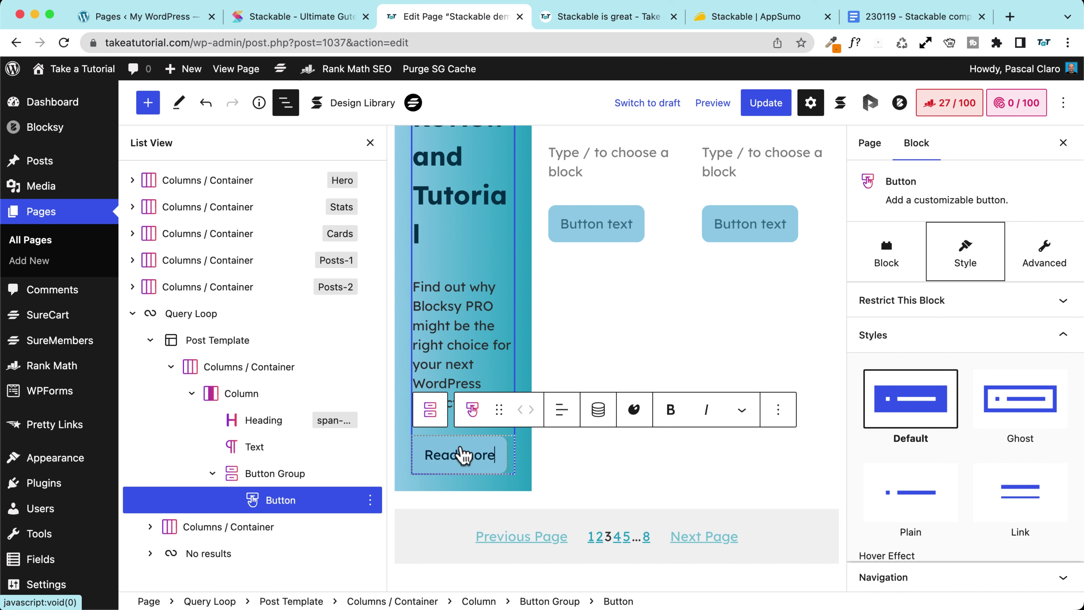
left_click(1018, 401)
left_click(927, 480)
left_click(938, 440)
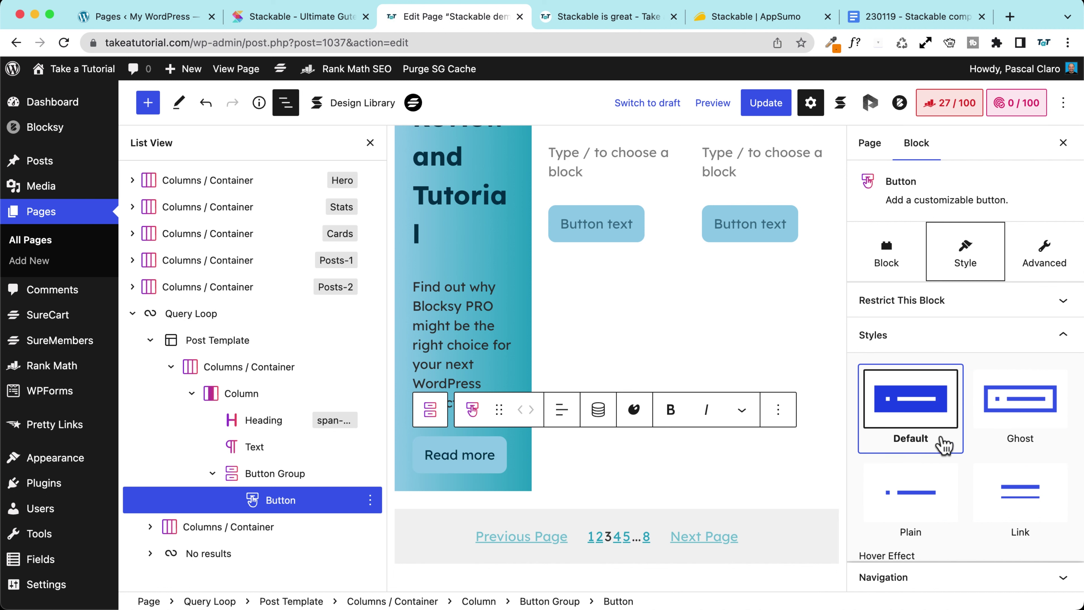
Link the "Read more" button dynamically to the Post URL field of the Current Post
scroll(909, 436, "down", 2)
scroll(875, 380, "down", 5)
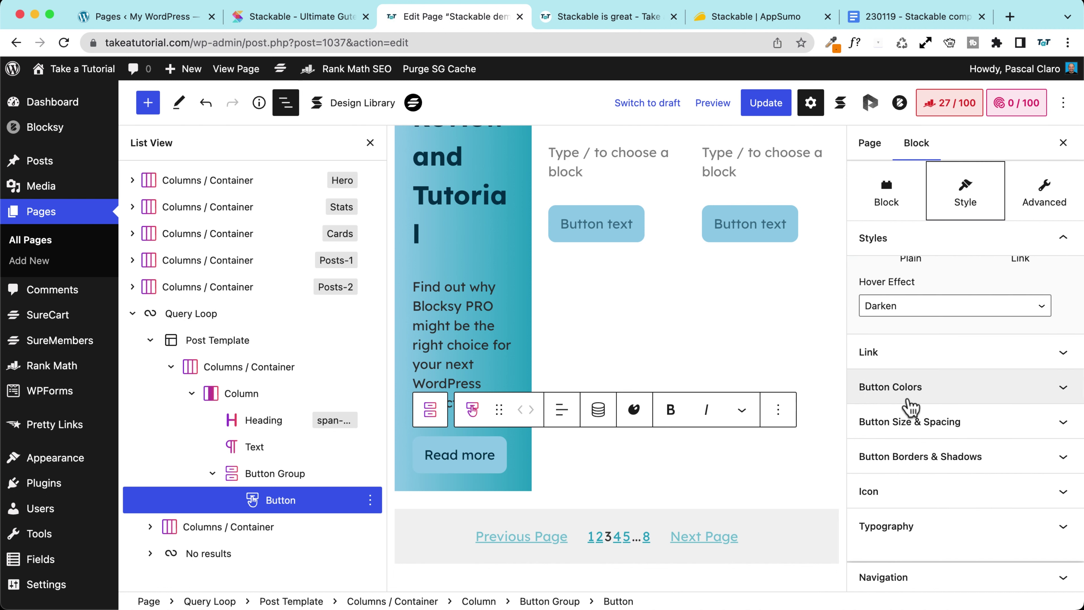
scroll(907, 402, "up", 5)
scroll(908, 389, "down", 4)
scroll(904, 368, "down", 2)
left_click(898, 337)
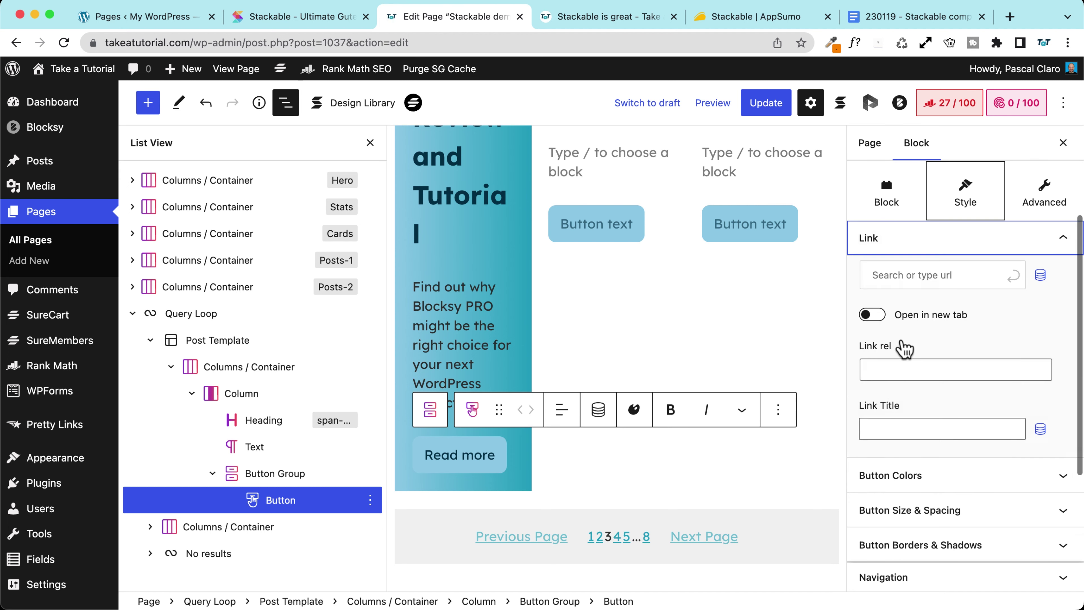
left_click(1039, 368)
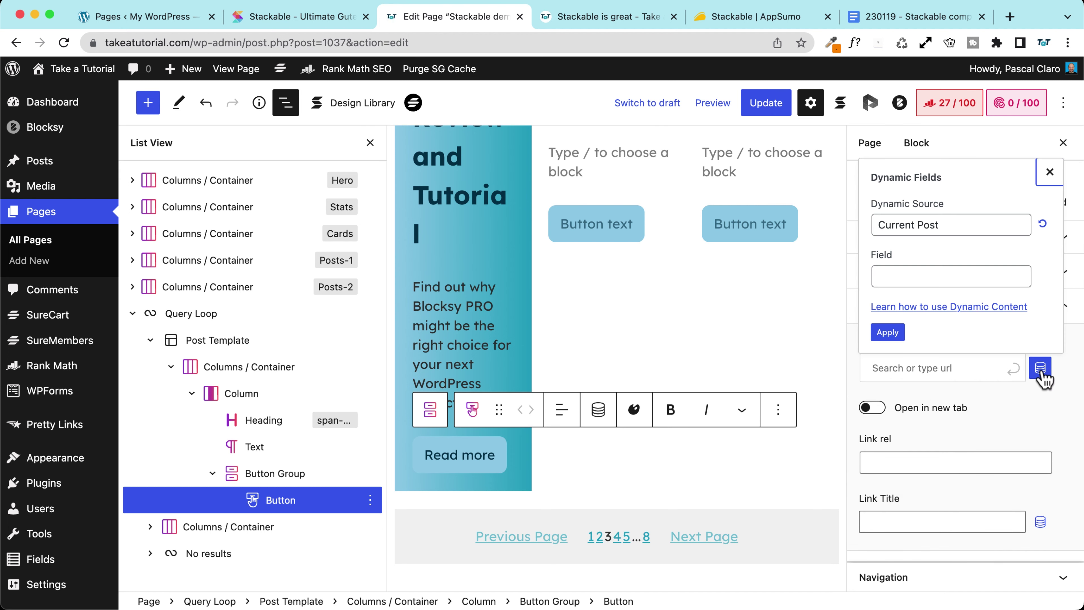
left_click(913, 277)
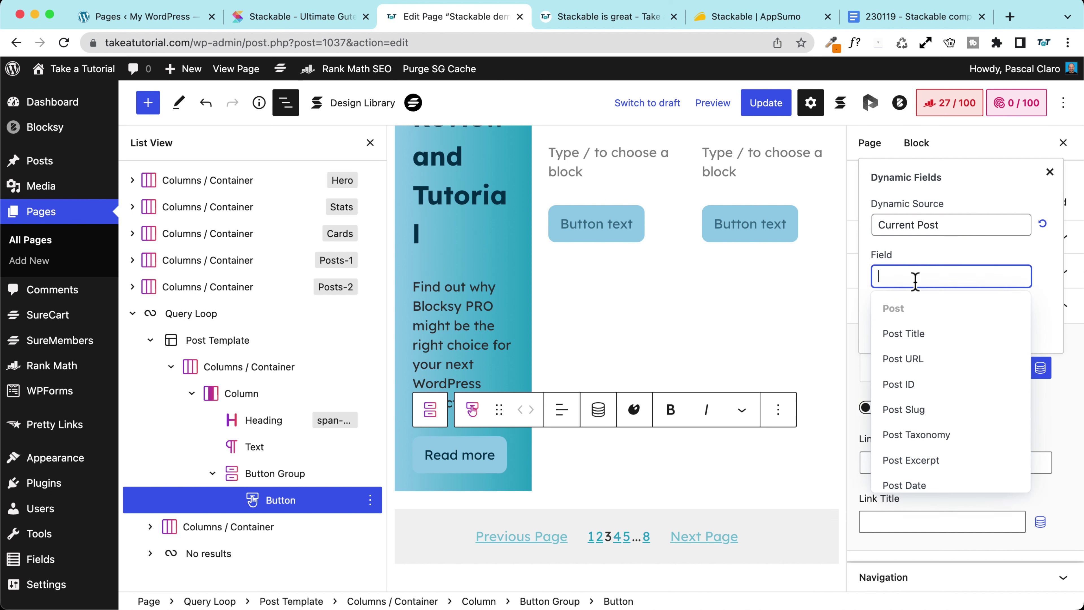
scroll(895, 344, "down", 2)
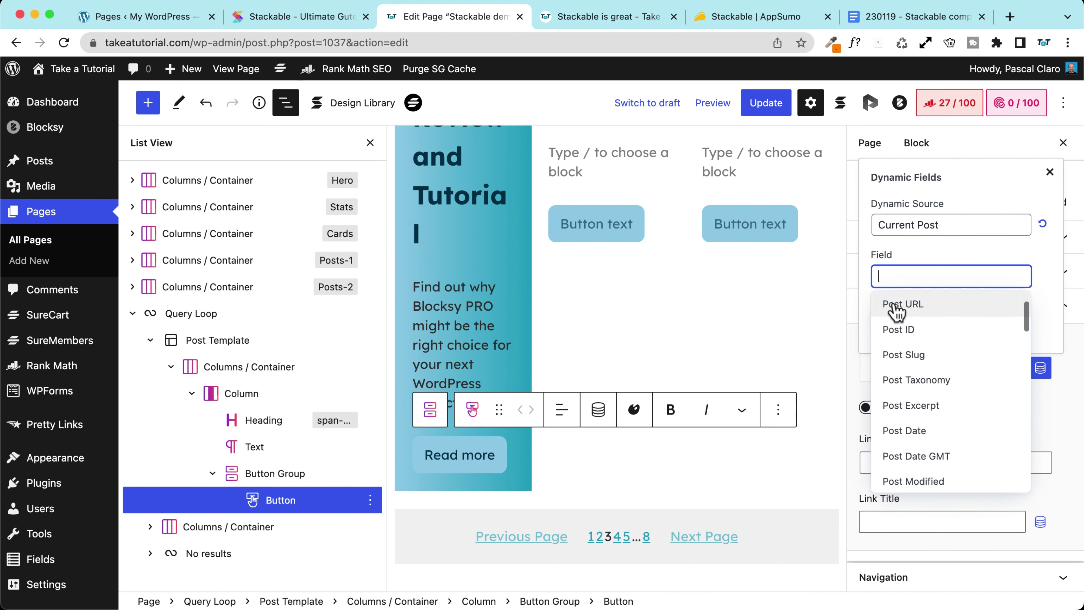
left_click(917, 306)
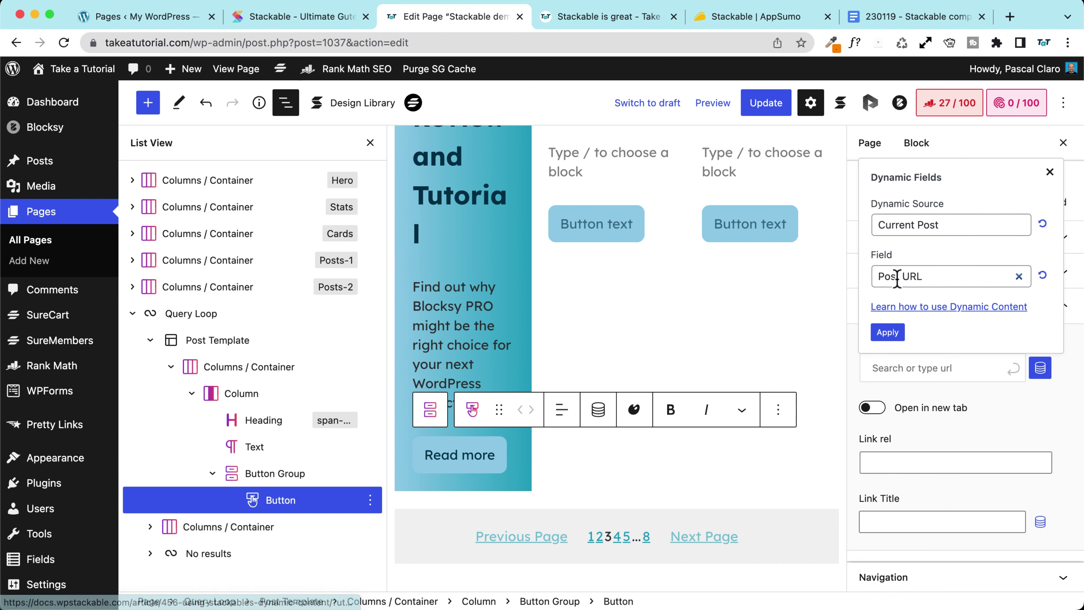
left_click(888, 333)
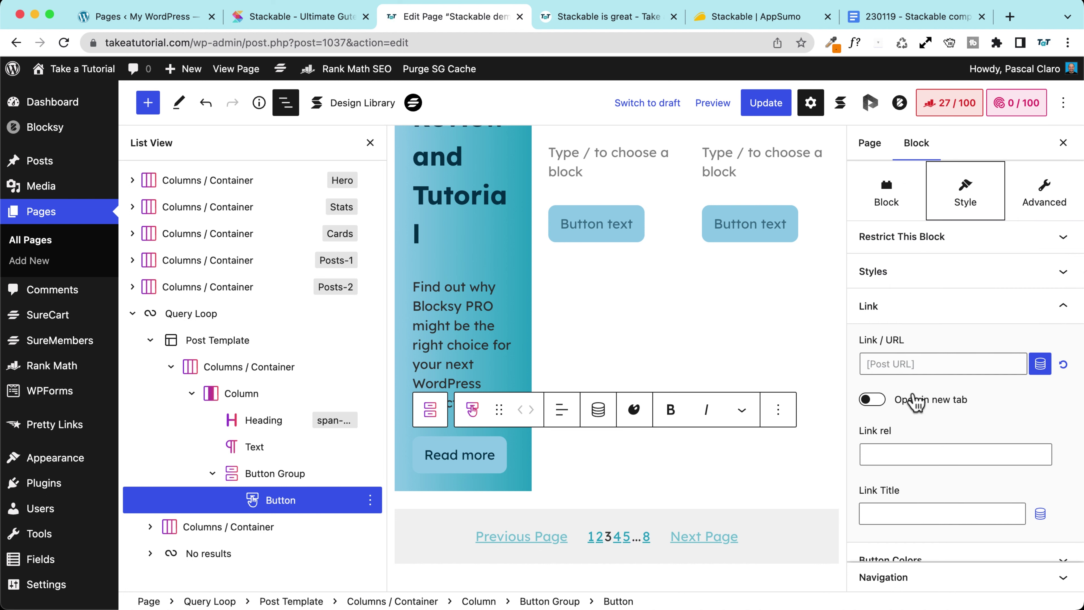
Update the page and open its published version in a new browser tab
left_click(768, 104)
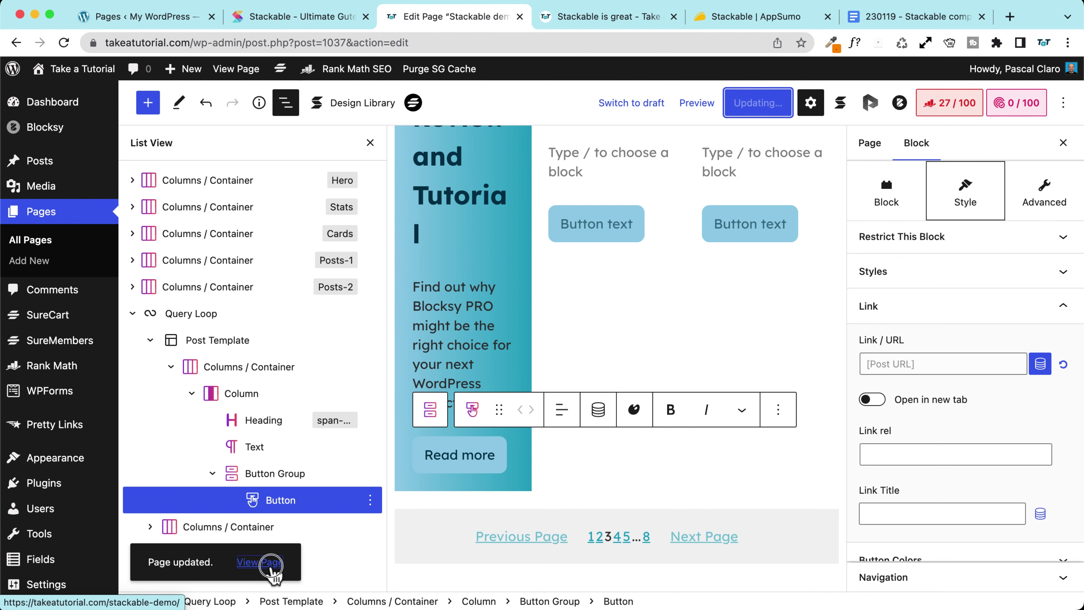
right_click(263, 564)
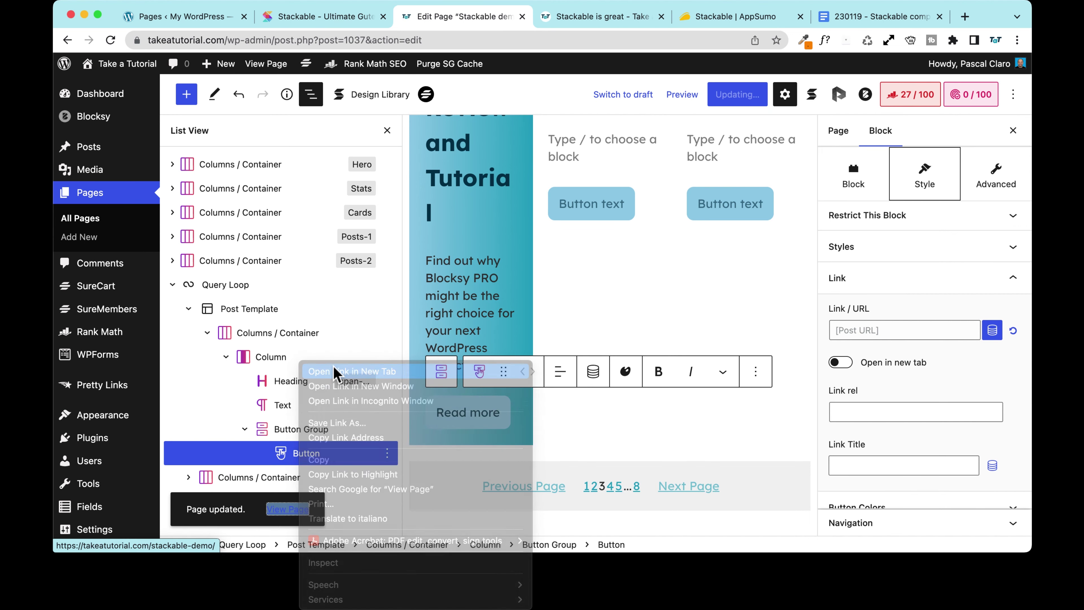
left_click(335, 371)
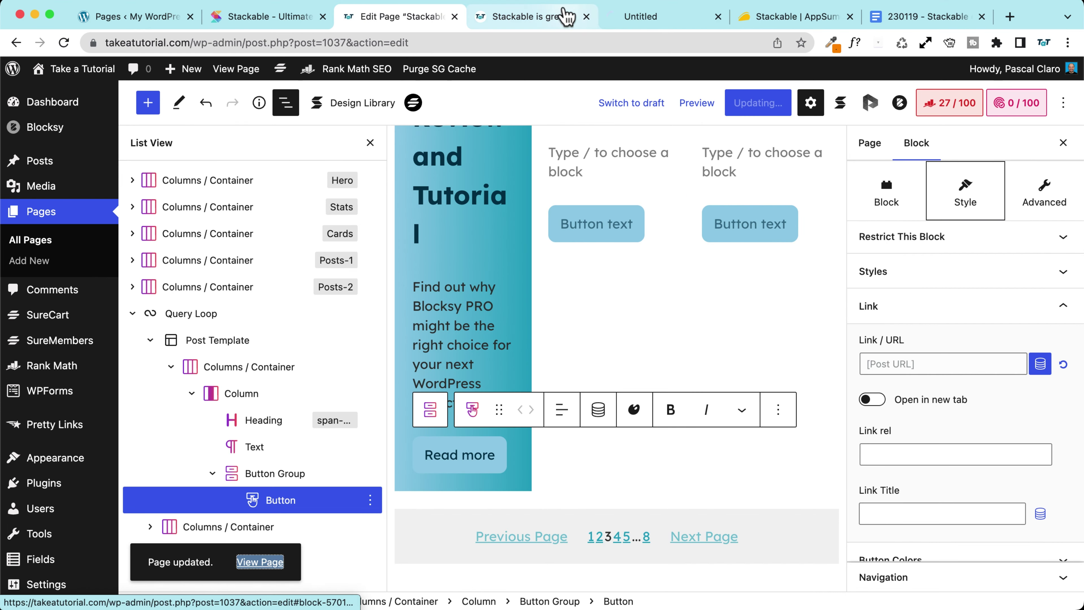
left_click(631, 16)
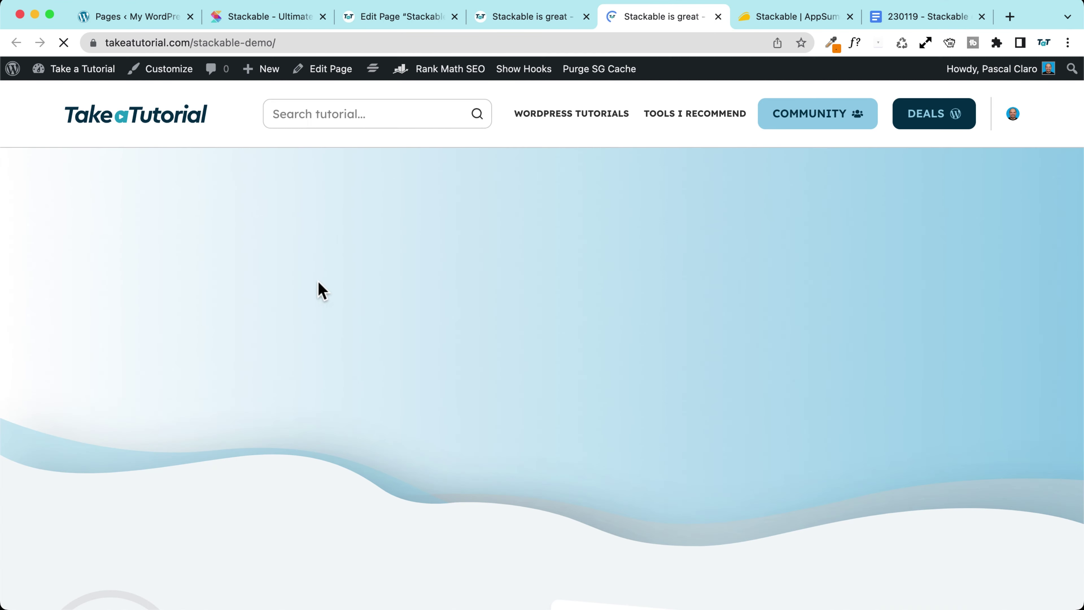
Examine the query loop's post cards on the published page and test the "Read more" links of the first two posts
scroll(320, 299, "down", 20)
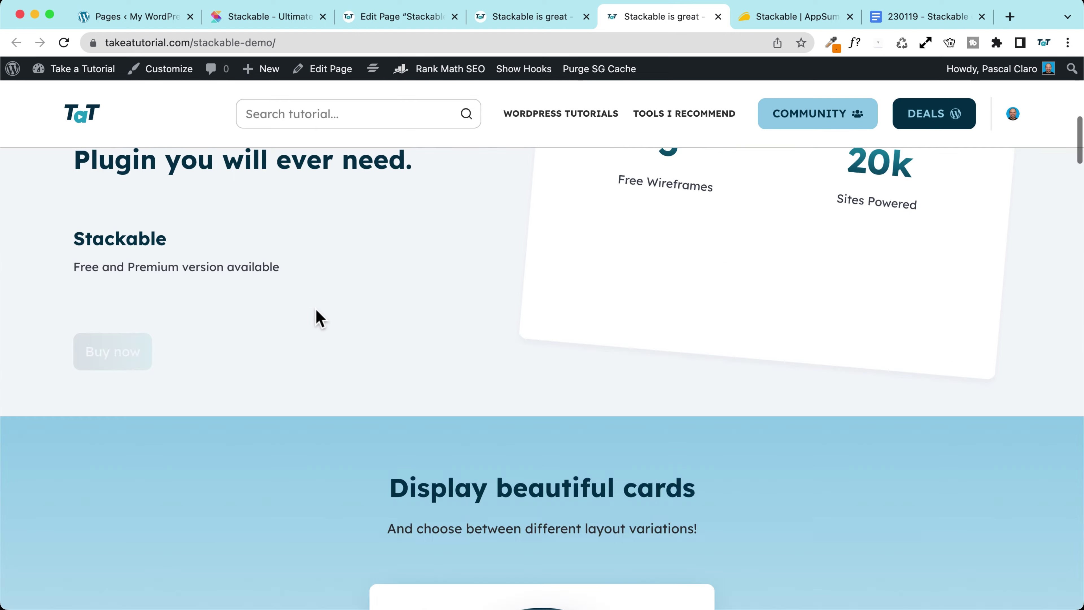
scroll(316, 316, "down", 20)
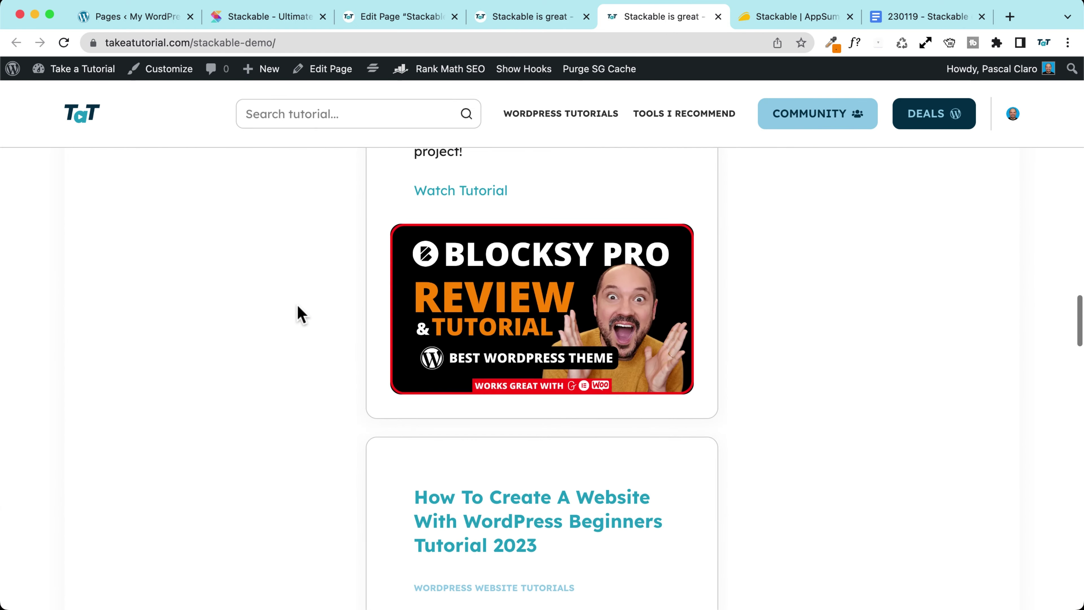
scroll(298, 306, "down", 8)
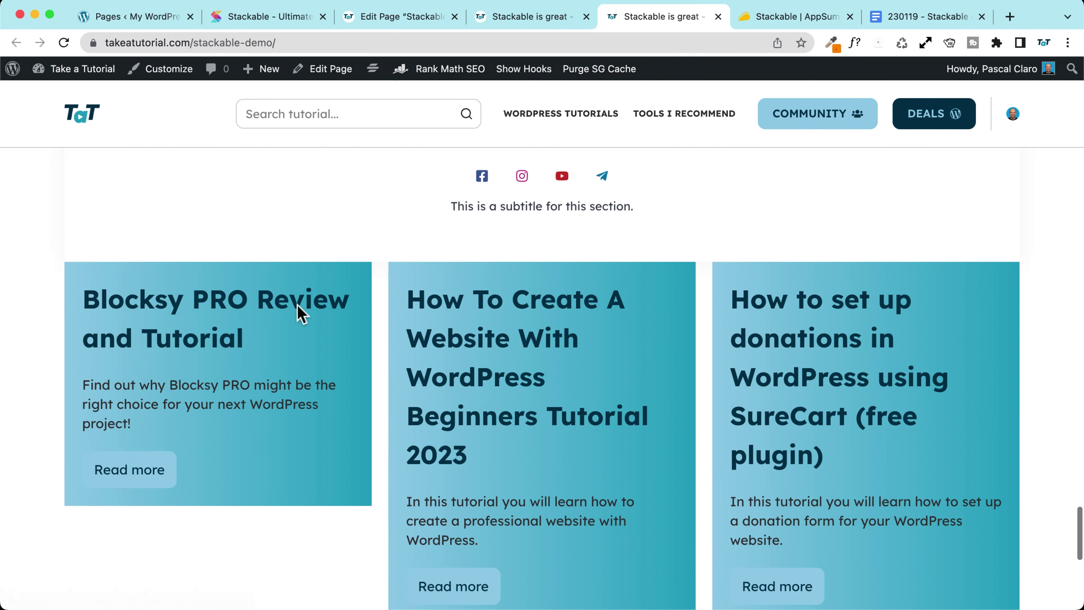
scroll(110, 346, "up", 1)
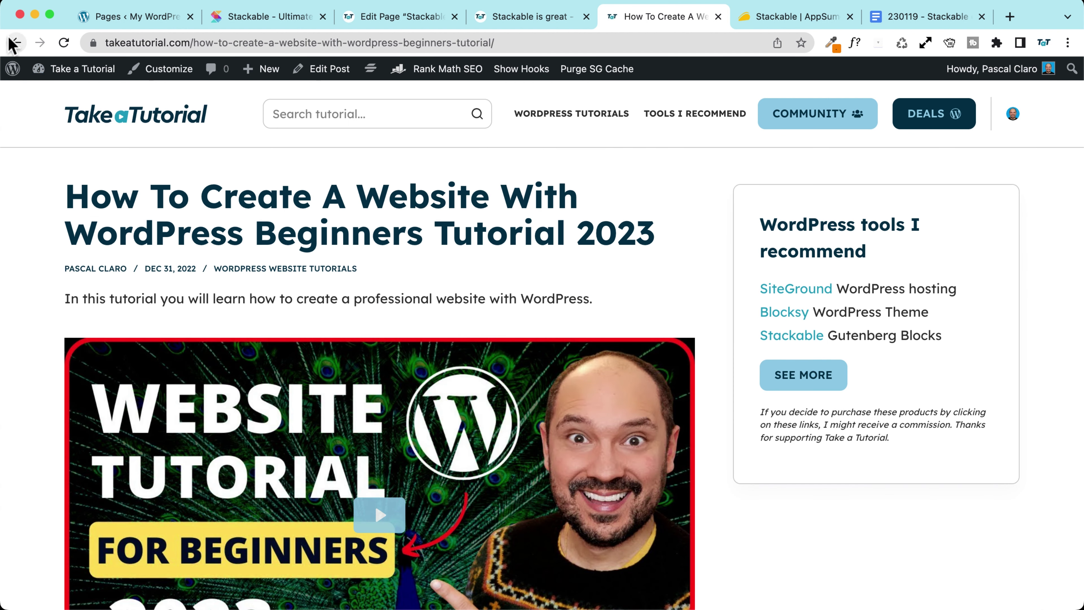
left_click(16, 42)
left_click(140, 410)
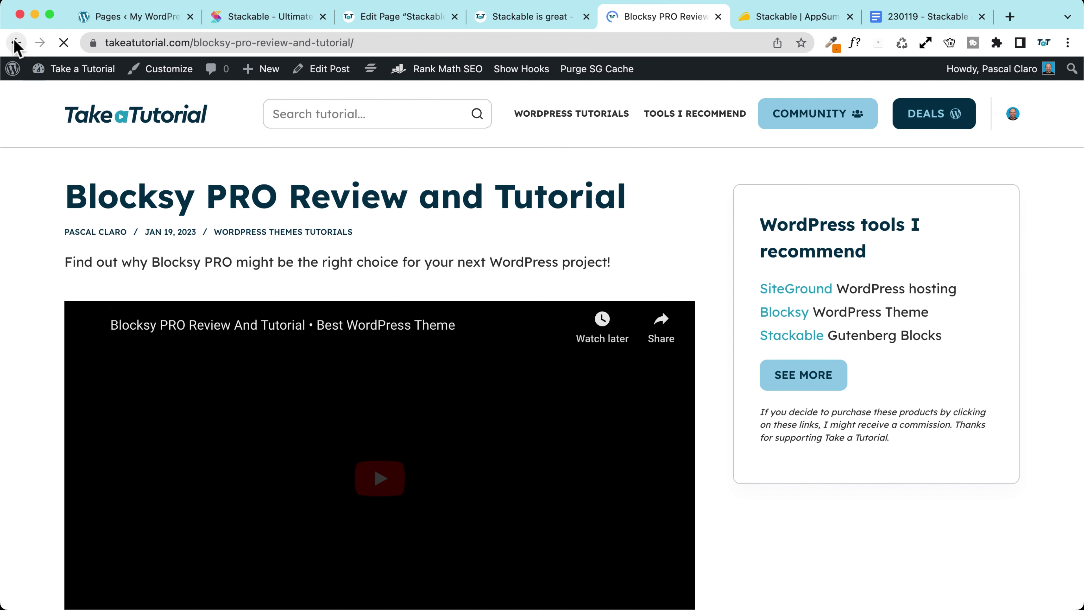
left_click(16, 43)
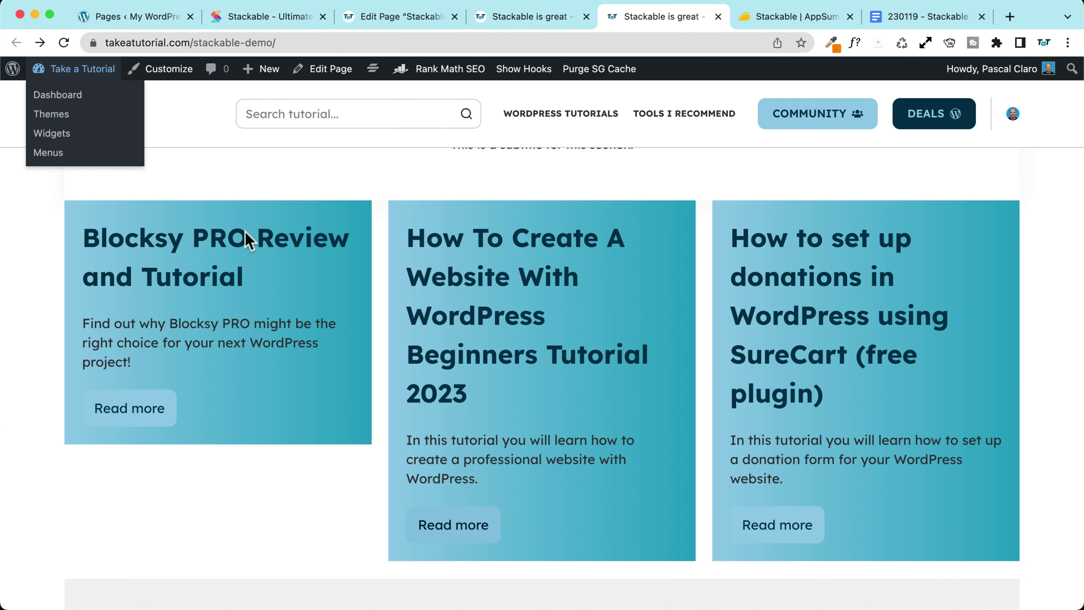
Return to the page editor and look through the post template container's Block, Style and Advanced settings for a link option
left_click(527, 21)
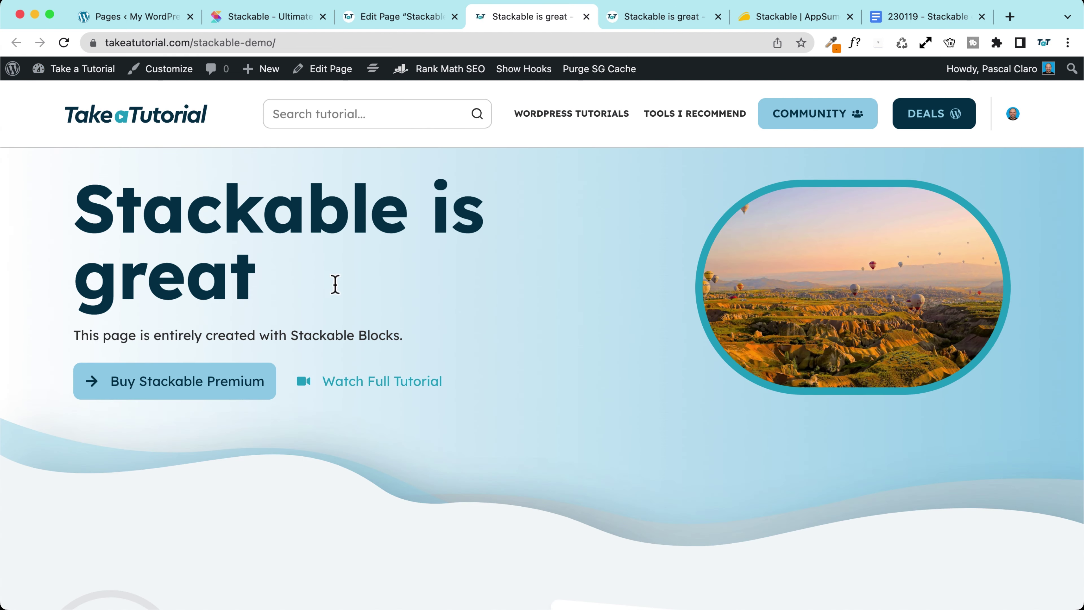
left_click(394, 22)
scroll(566, 330, "up", 5)
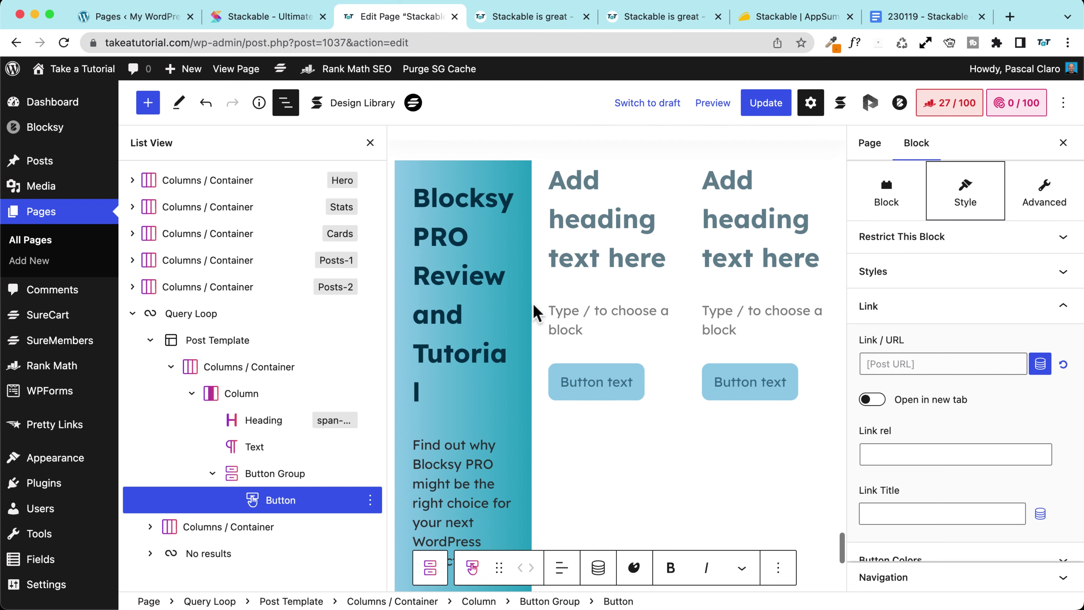
left_click(222, 368)
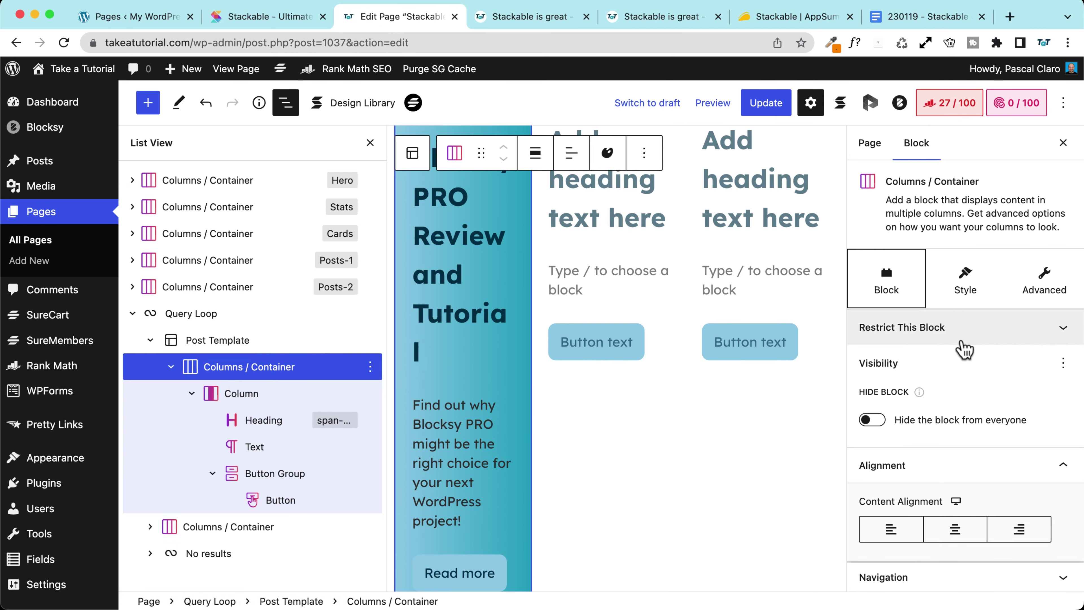
scroll(924, 387, "down", 5)
scroll(925, 387, "down", 5)
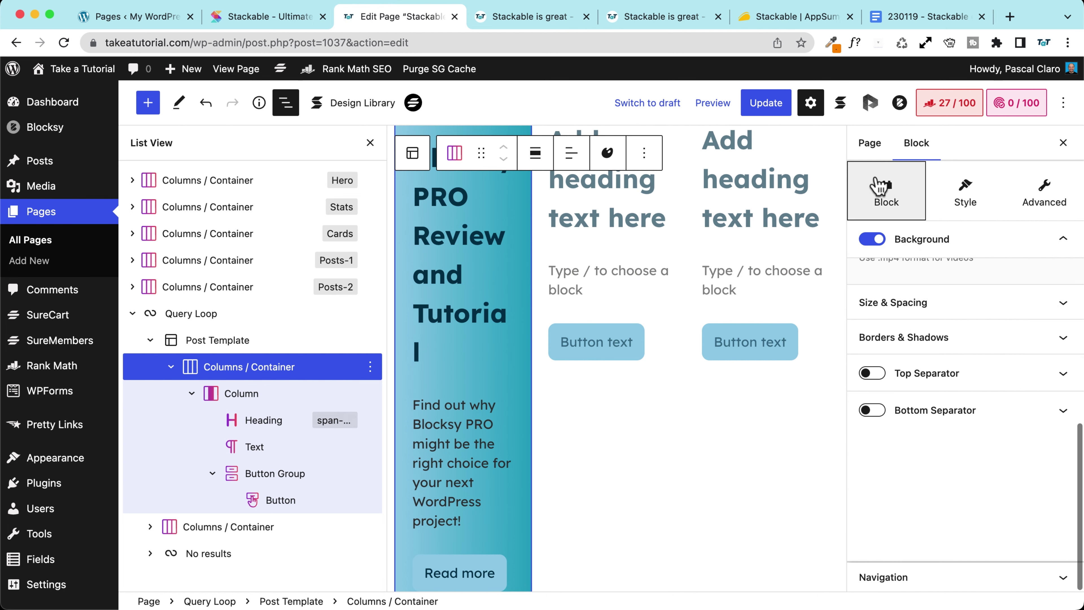
left_click(965, 192)
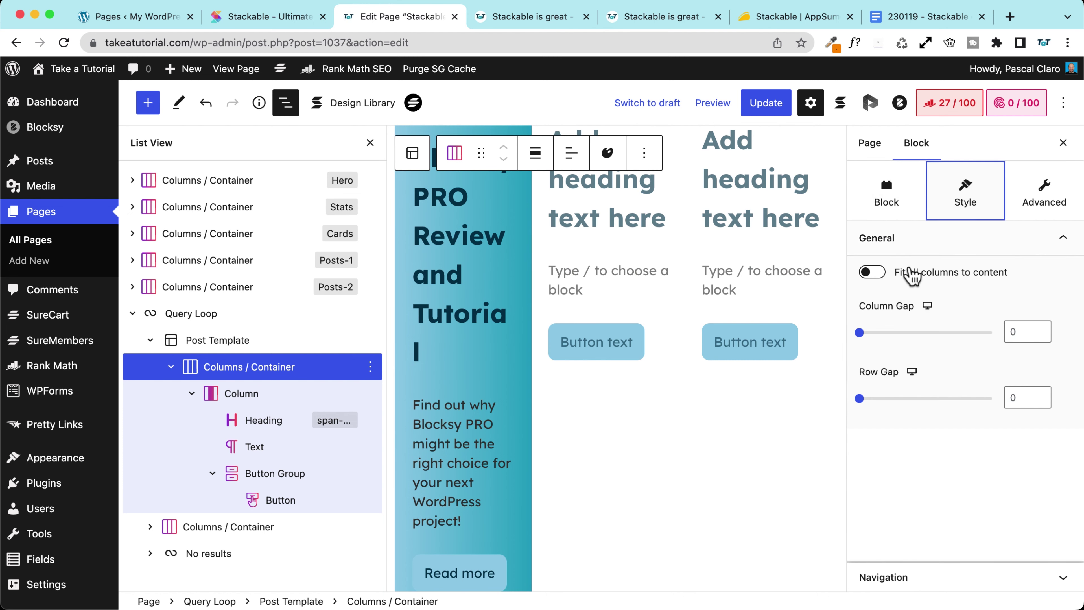
left_click(886, 217)
left_click(1043, 192)
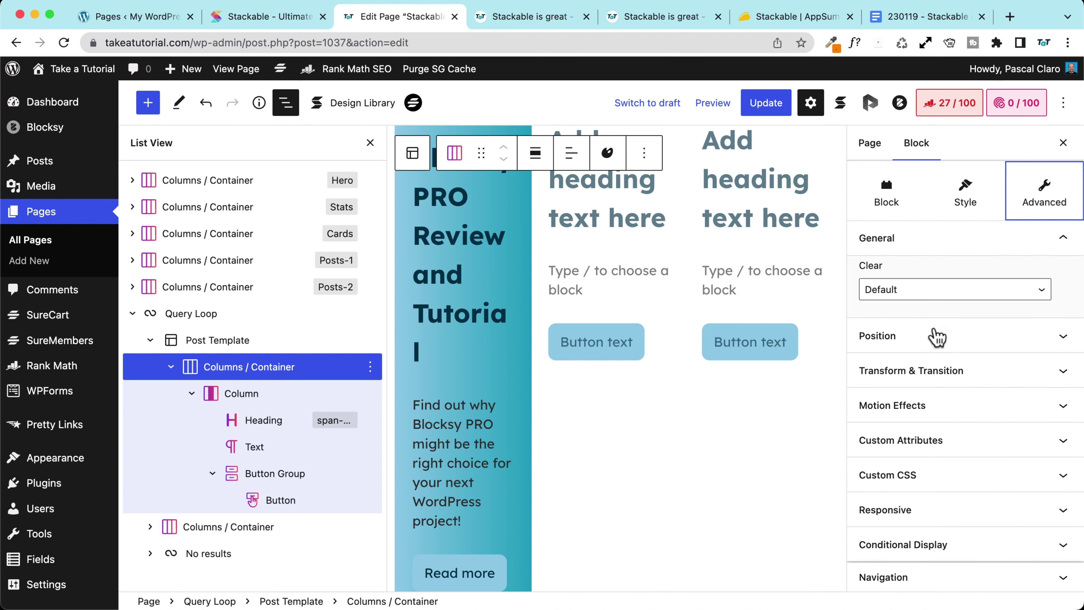
scroll(933, 339, "down", 3)
scroll(934, 347, "up", 3)
left_click(866, 199)
scroll(884, 239, "up", 3)
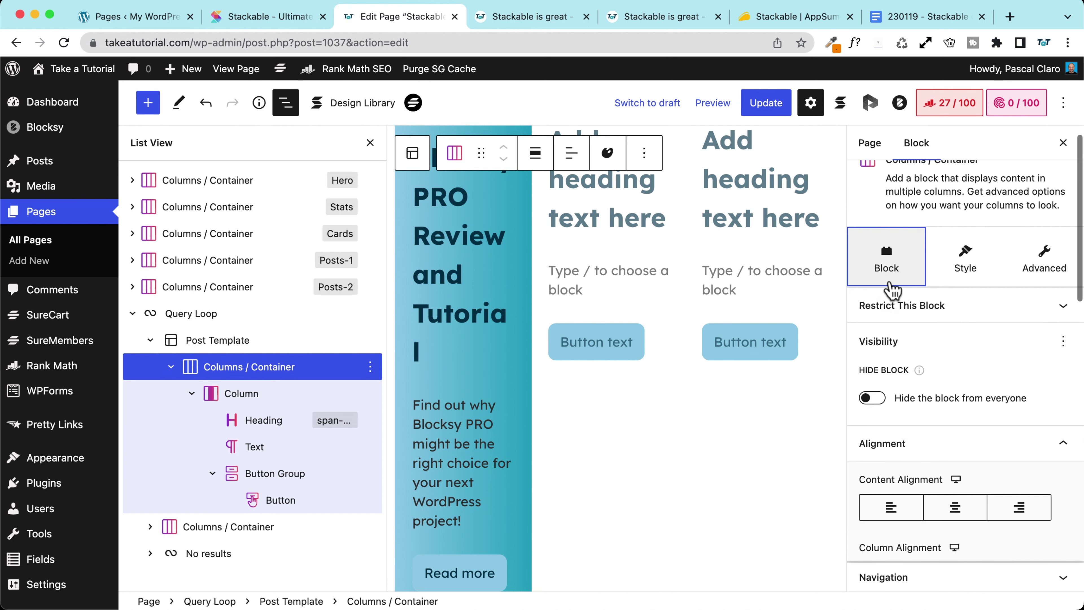
left_click(891, 306)
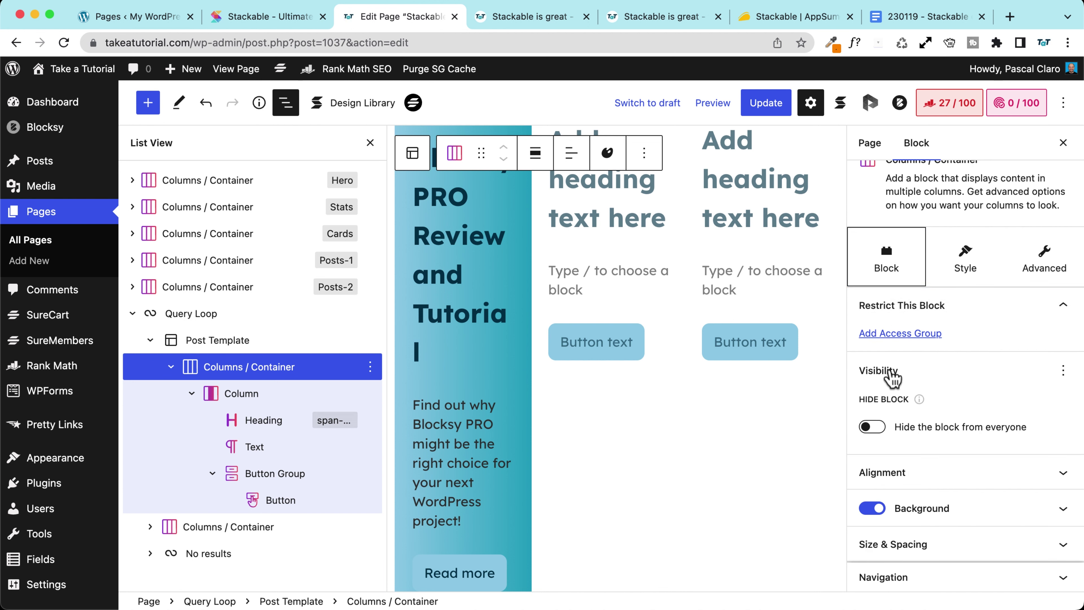
scroll(894, 374, "down", 5)
scroll(913, 358, "up", 5)
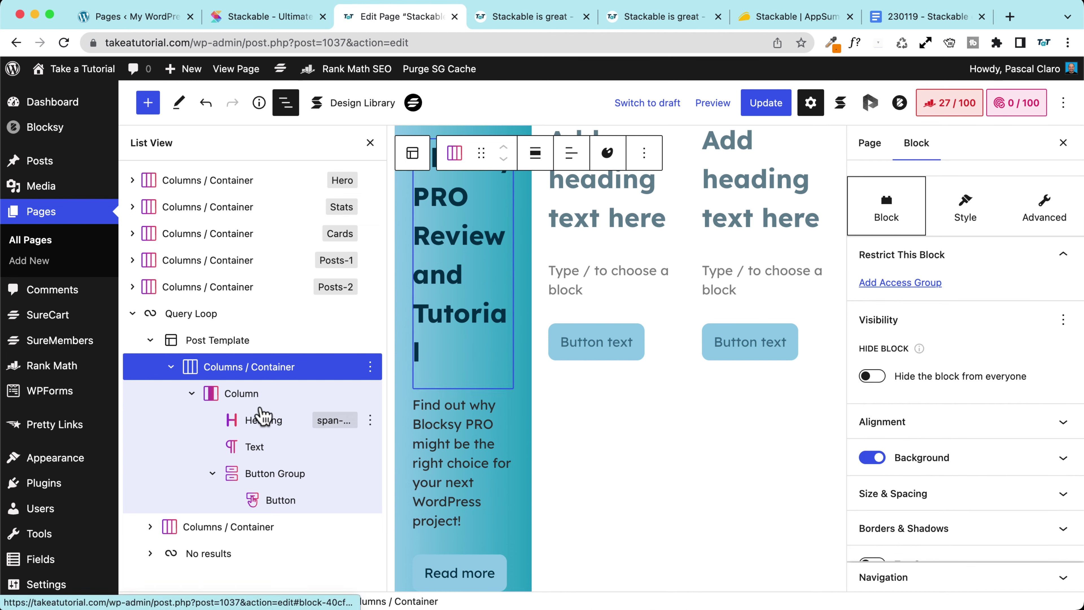
Link the whole column inside the post template dynamically to the Post URL field of the Current Post
left_click(242, 393)
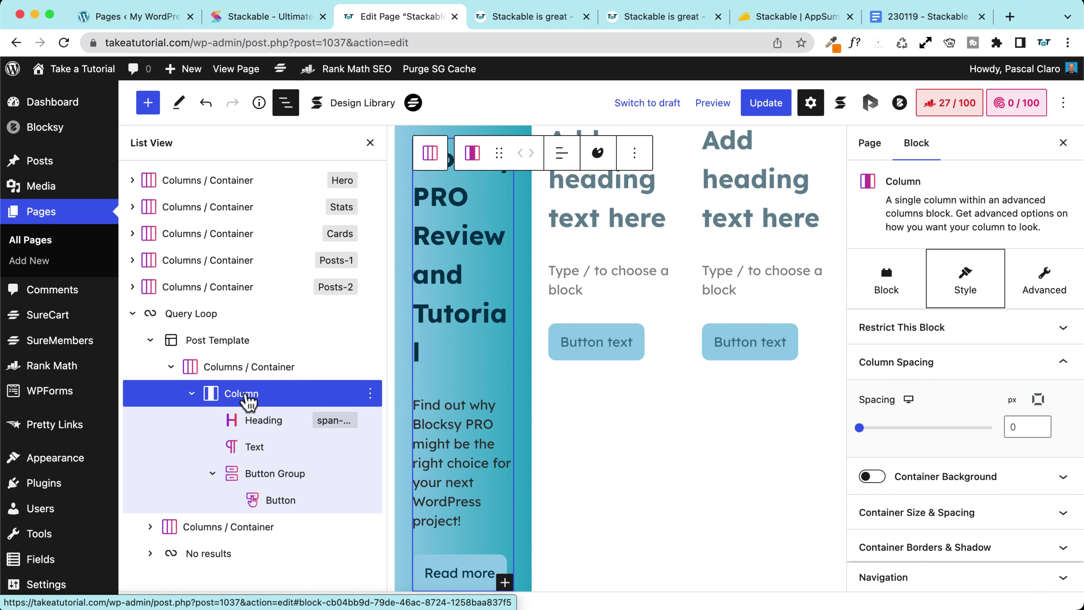
scroll(930, 420, "down", 3)
scroll(931, 420, "up", 3)
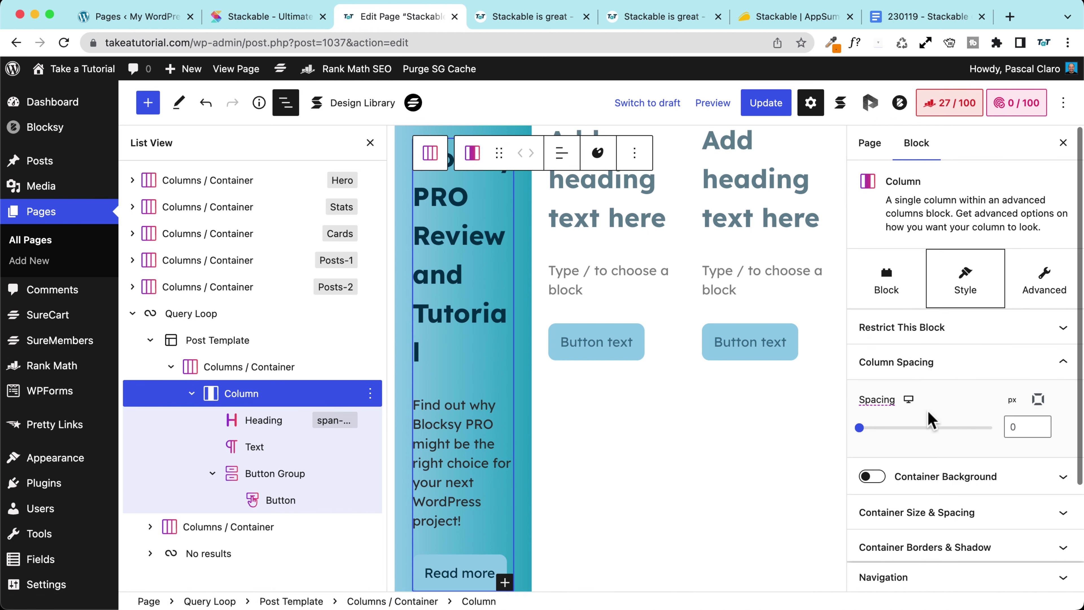
left_click(896, 281)
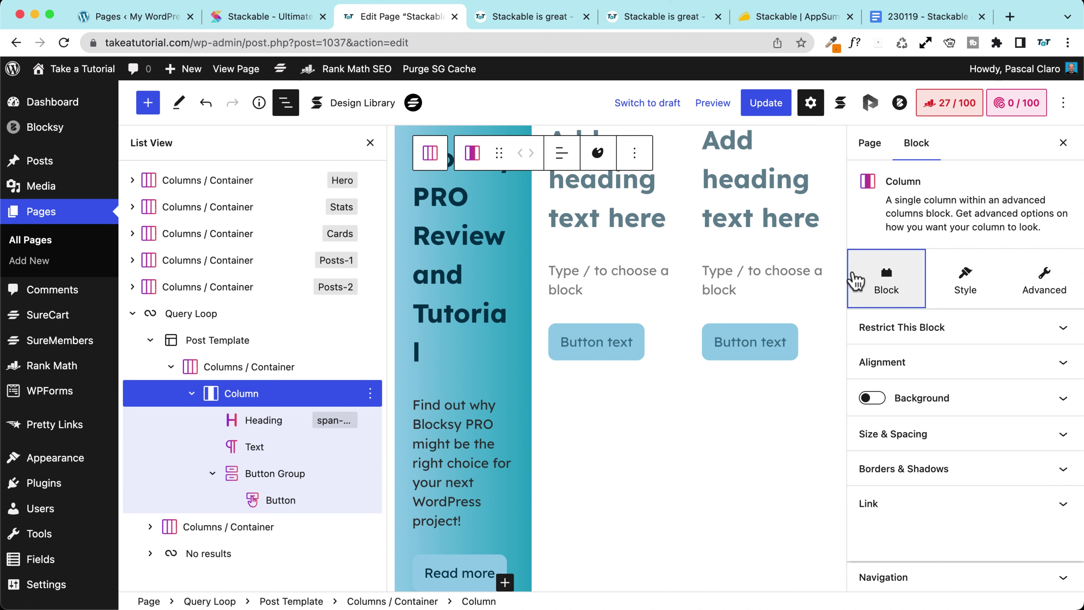
left_click(884, 511)
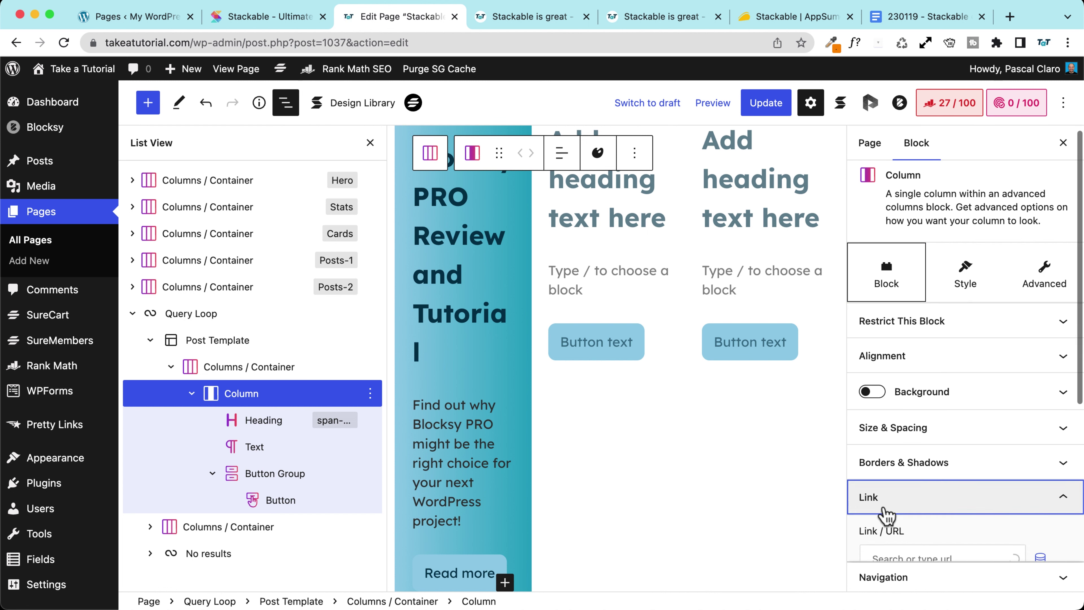
left_click(1046, 302)
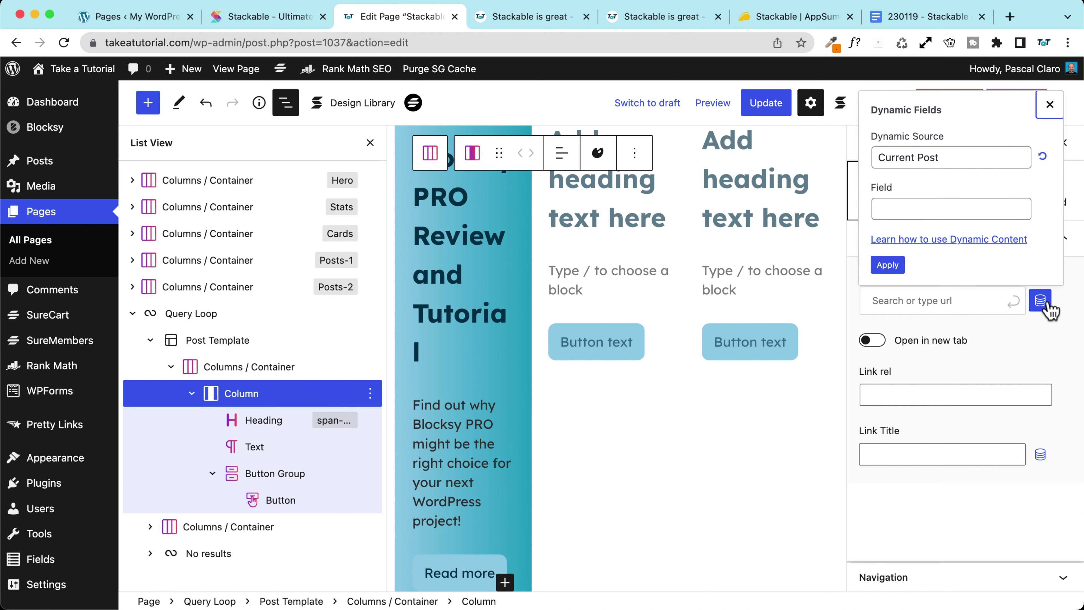
left_click(905, 209)
left_click(905, 290)
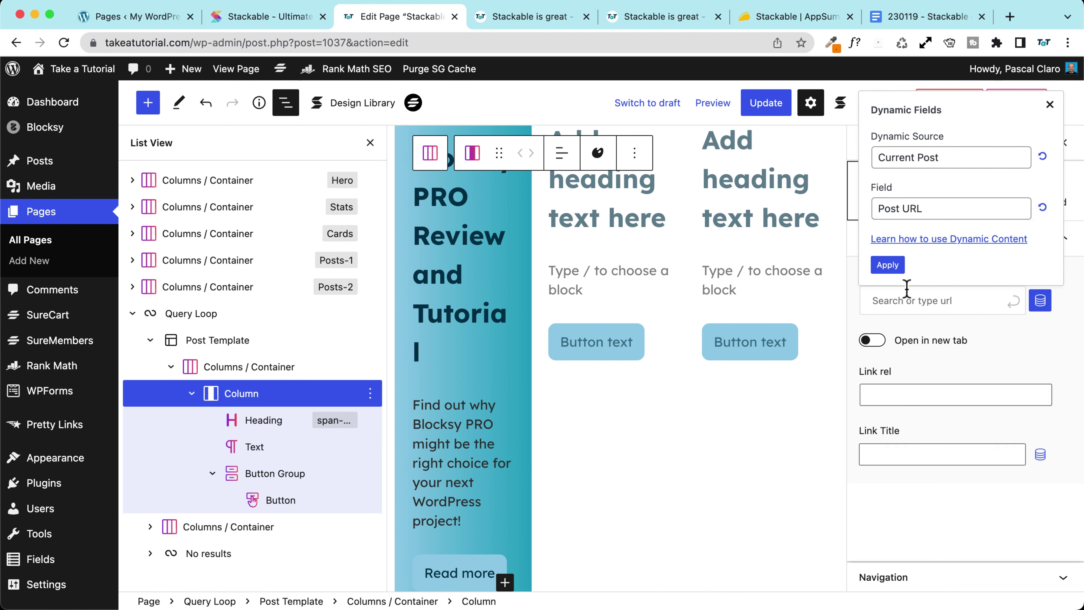
left_click(884, 263)
Update the page, reload its published version and test the card link of the second post in the query loop
left_click(774, 106)
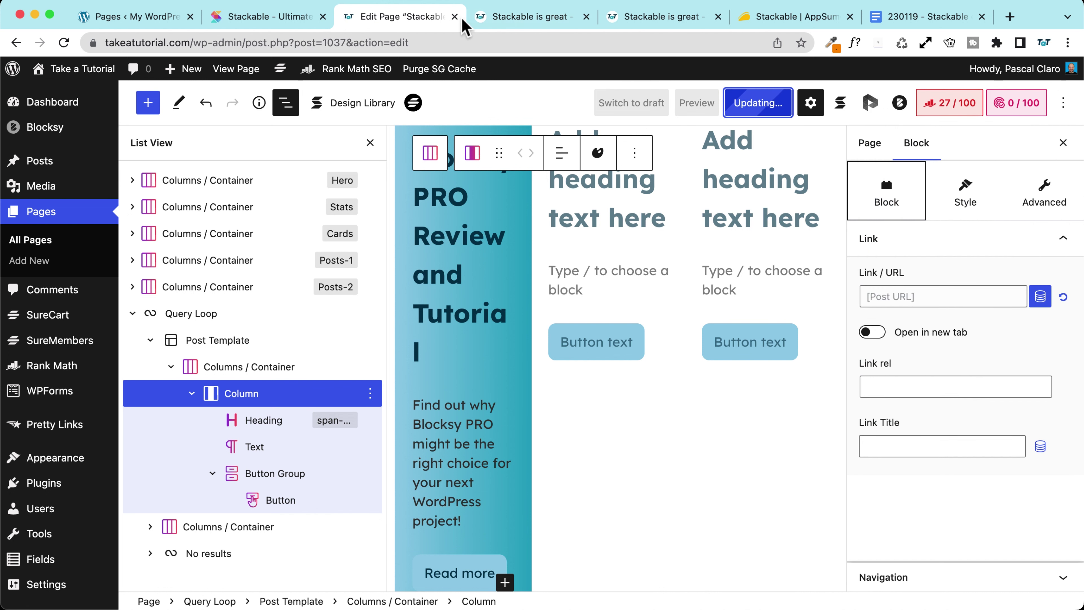
left_click(530, 21)
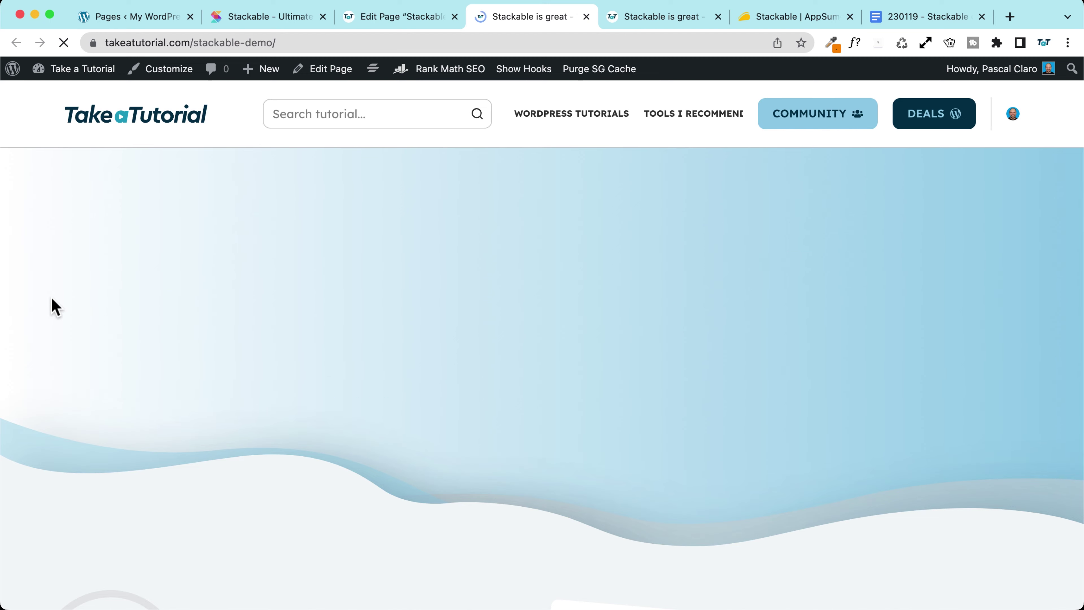
scroll(55, 307, "down", 15)
scroll(55, 307, "down", 15)
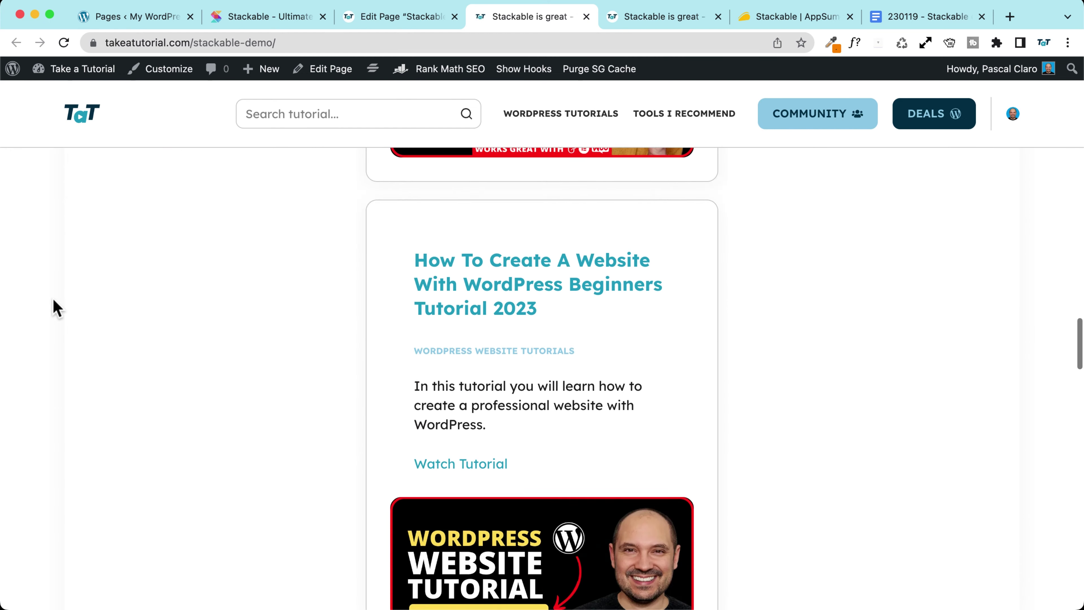
scroll(56, 307, "down", 5)
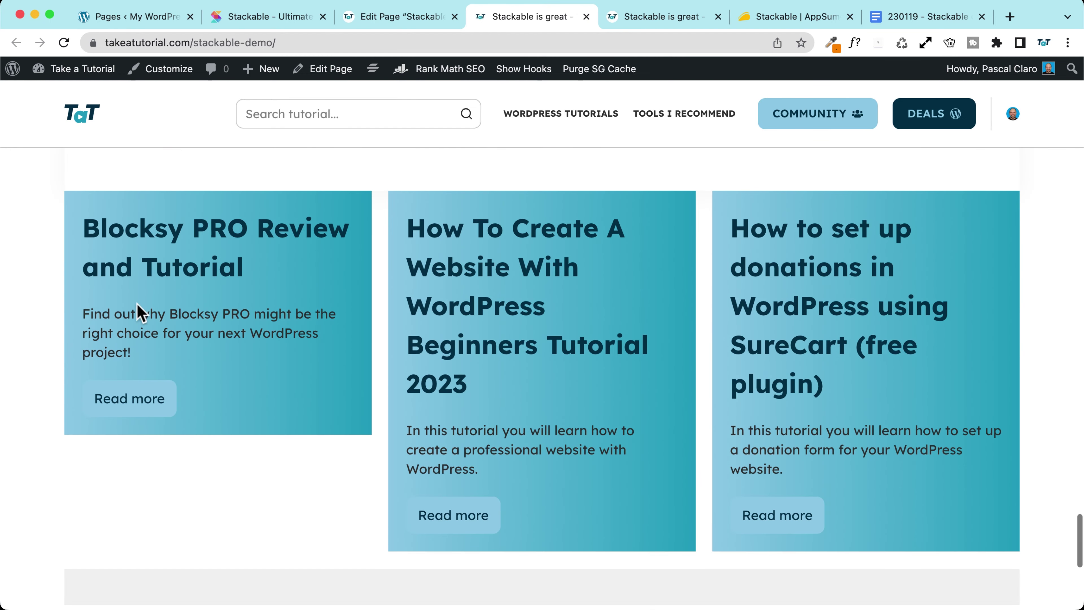
left_click(559, 290)
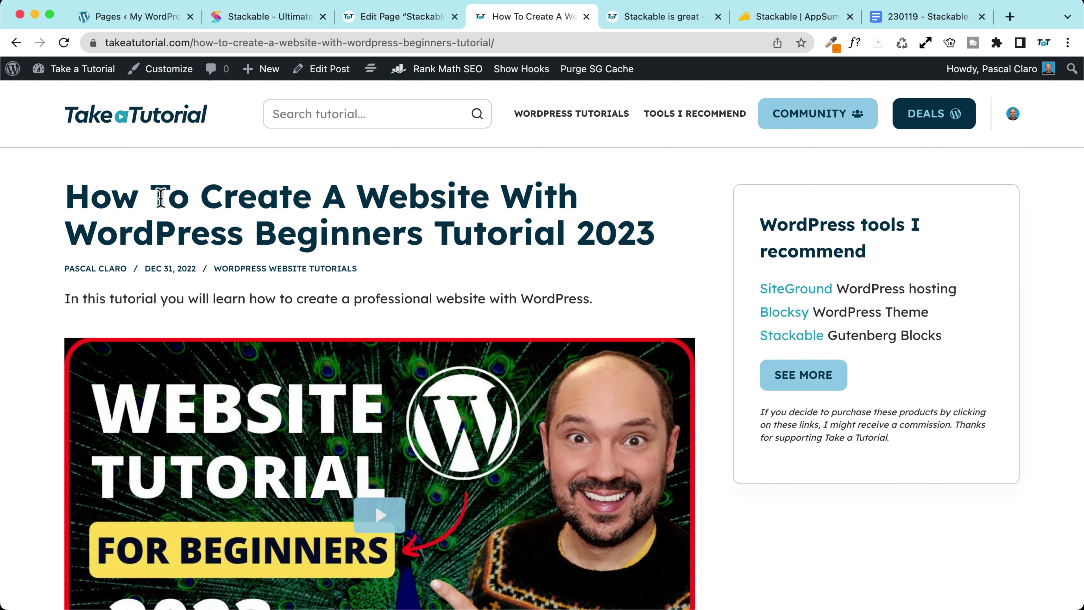
left_click(16, 43)
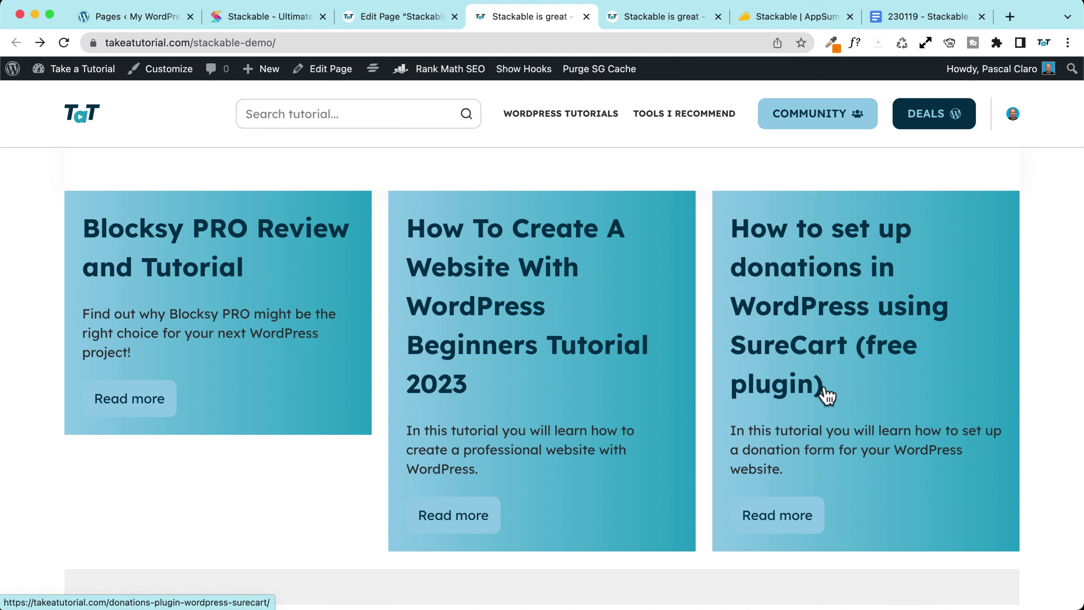
Insert a Stackable Image block between the heading and the excerpt text in the post template column
left_click(390, 16)
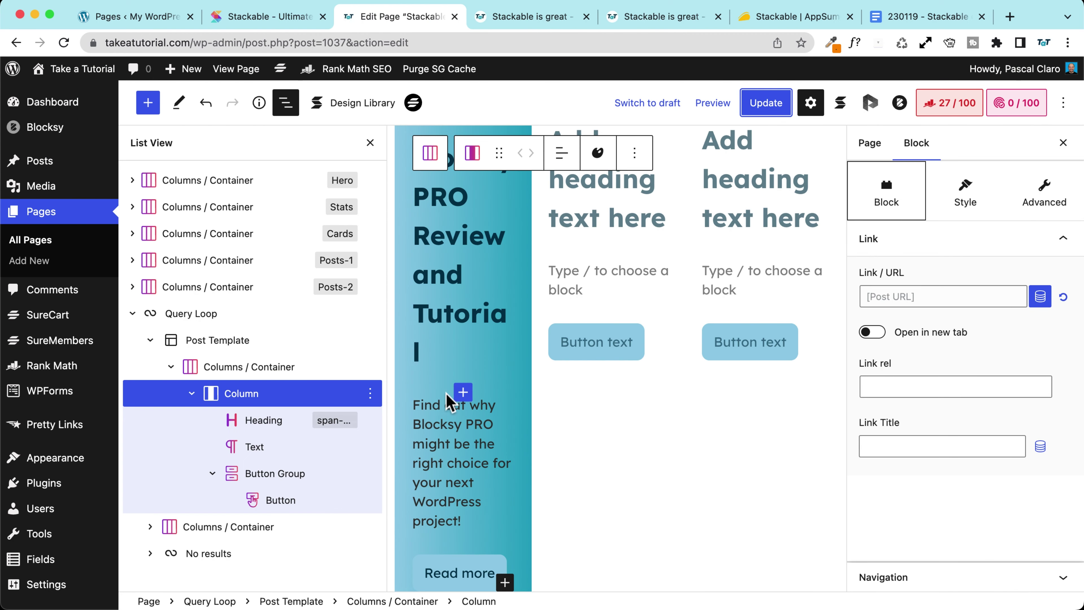
left_click(463, 392)
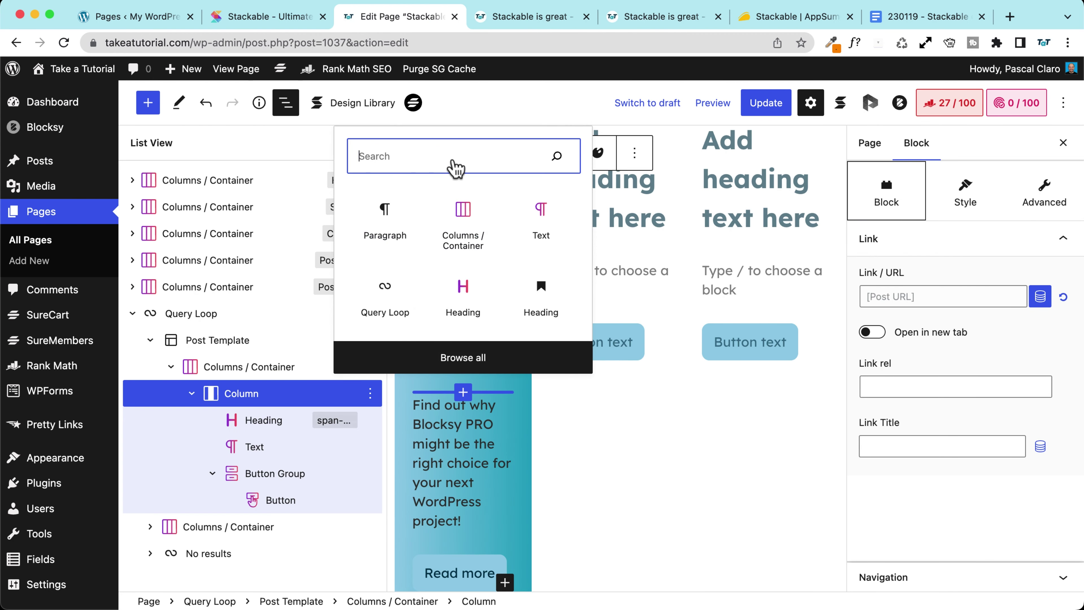
type("image")
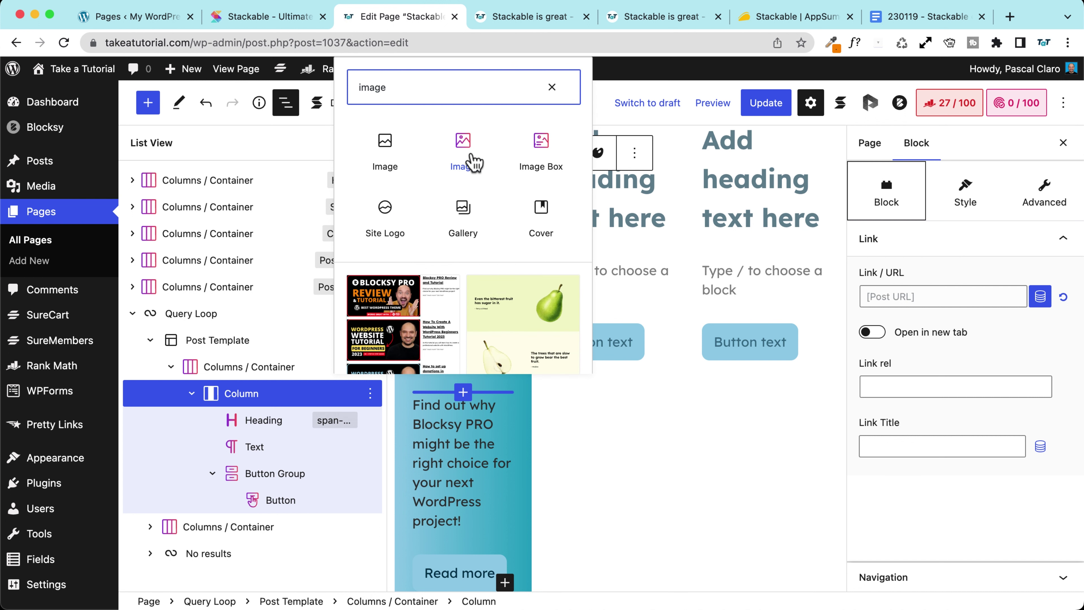
left_click(465, 147)
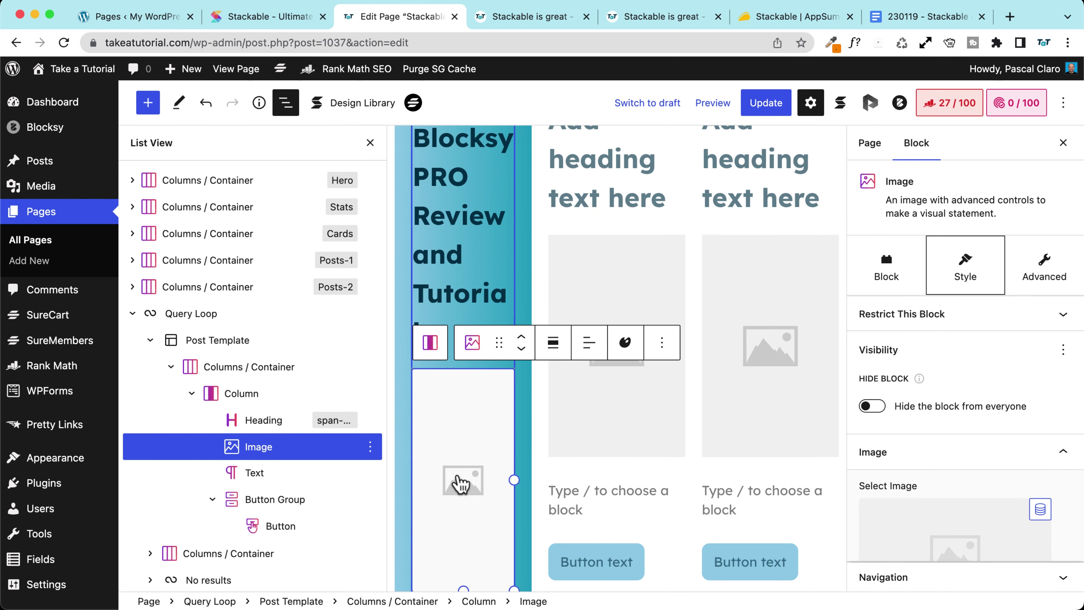
Set the Image block's source dynamically to the Featured Image URL field of the Current Post
left_click(1039, 508)
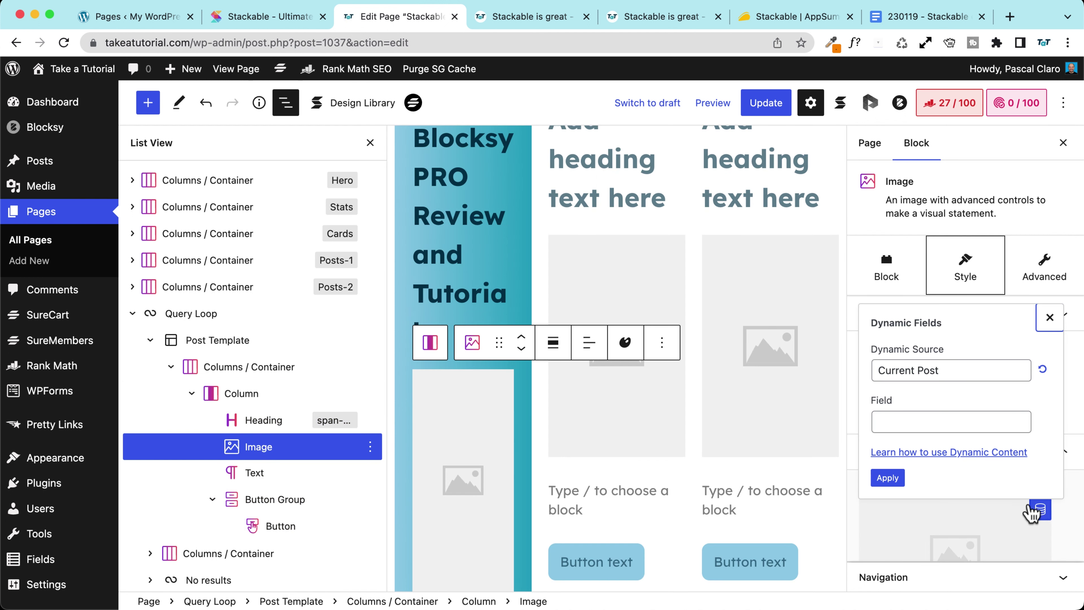
left_click(915, 420)
scroll(888, 469, "down", 5)
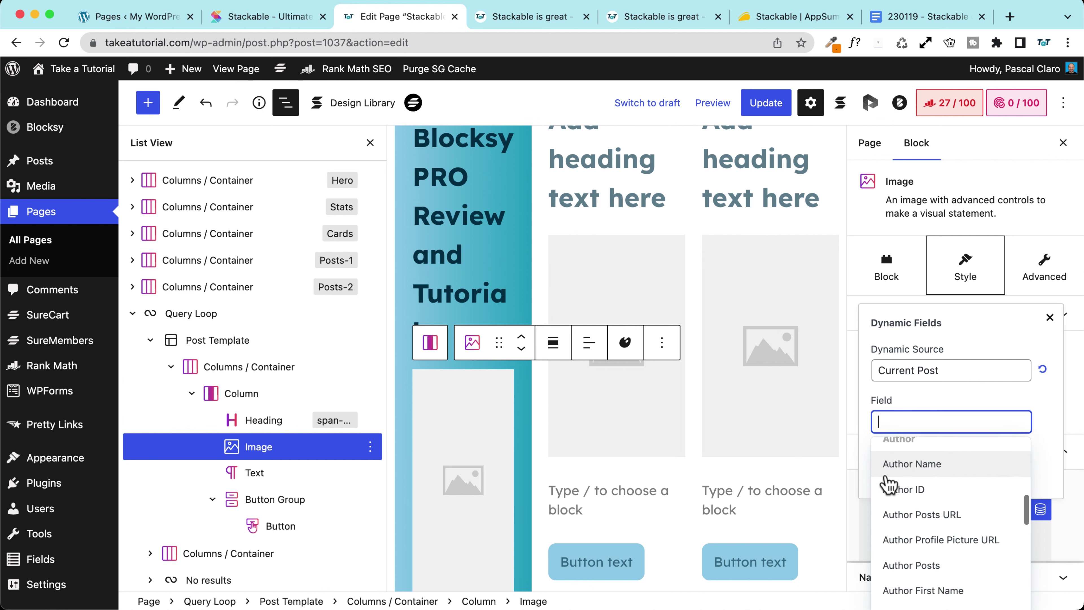
scroll(886, 482, "down", 5)
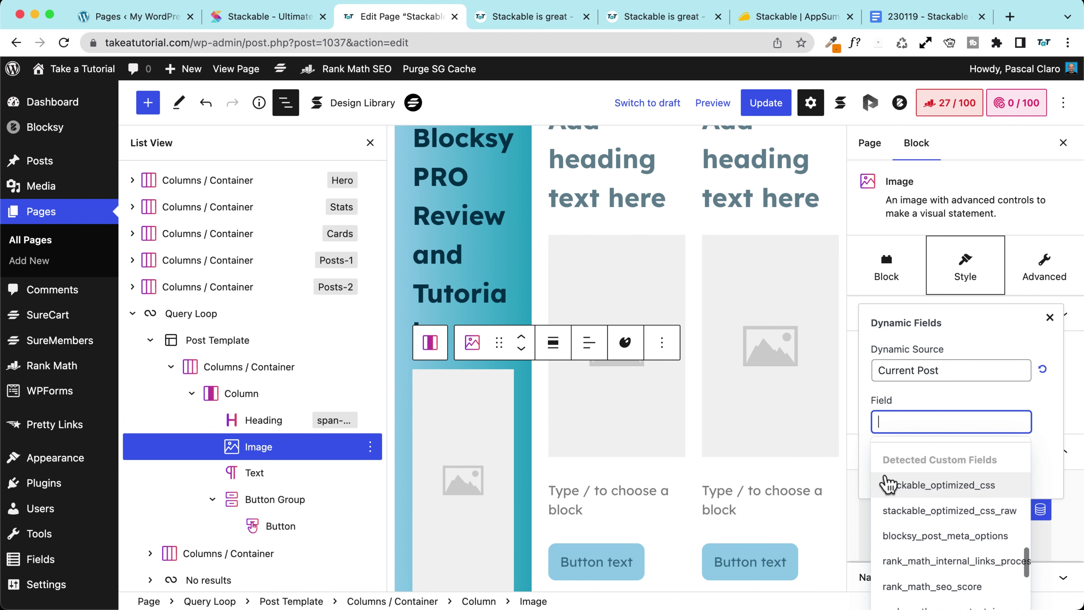
scroll(886, 480, "up", 2)
left_click(920, 532)
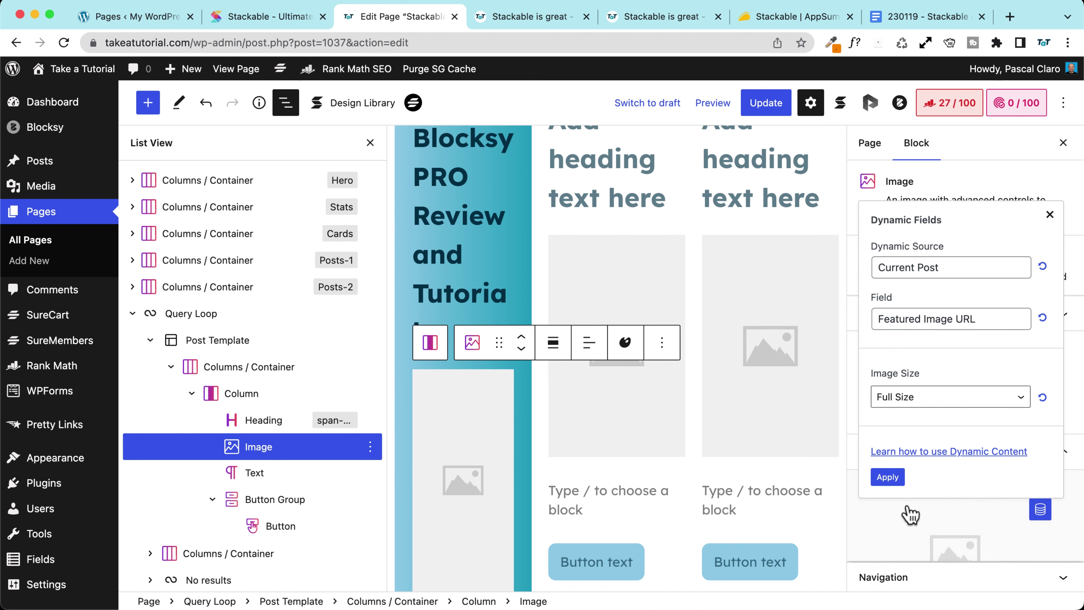
left_click(889, 477)
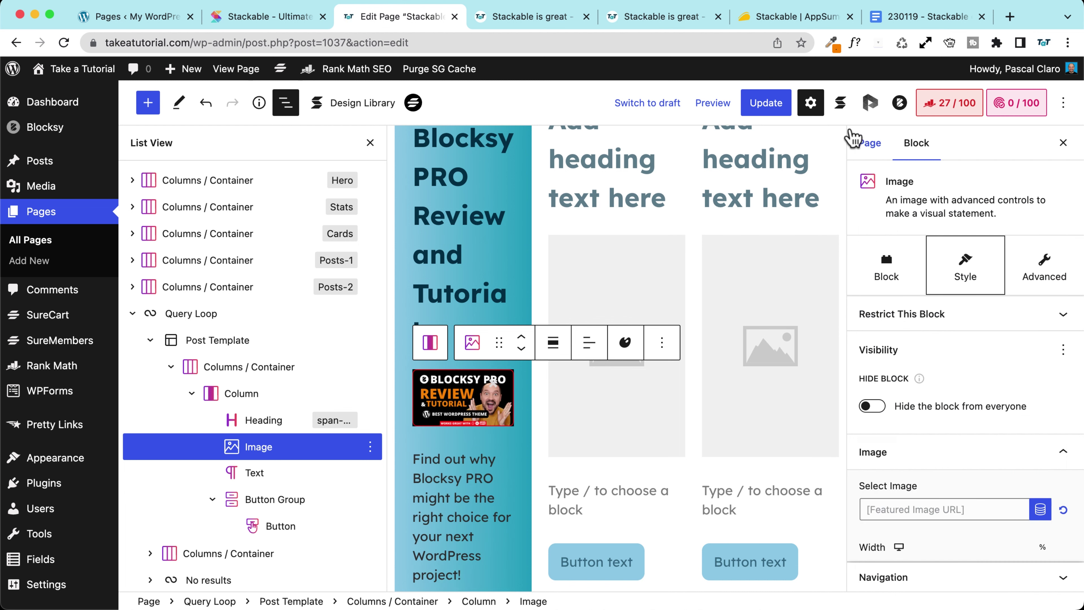
Update the page and reload its published version with the new image block
left_click(768, 103)
left_click(507, 17)
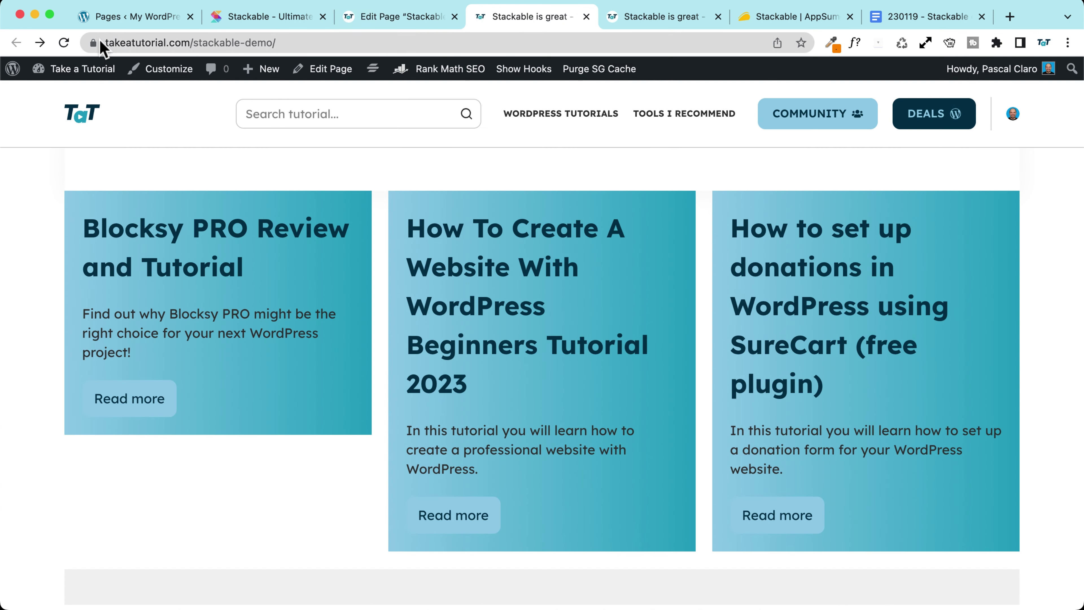
left_click(65, 43)
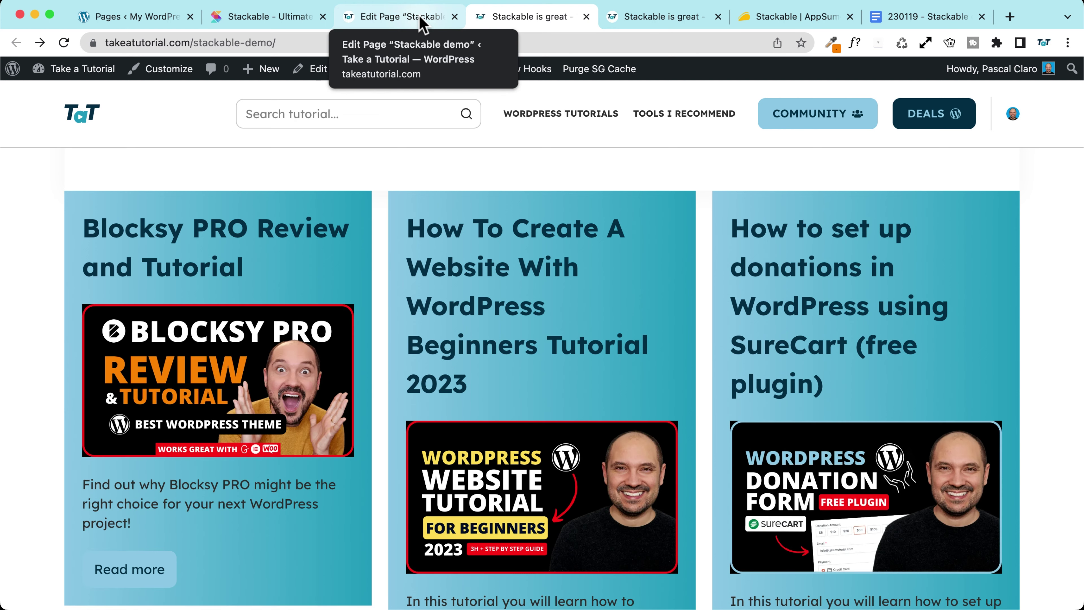
Examine the post cards with featured images, test the link of the SureCart donations card and return to the demo page
scroll(742, 429, "down", 3)
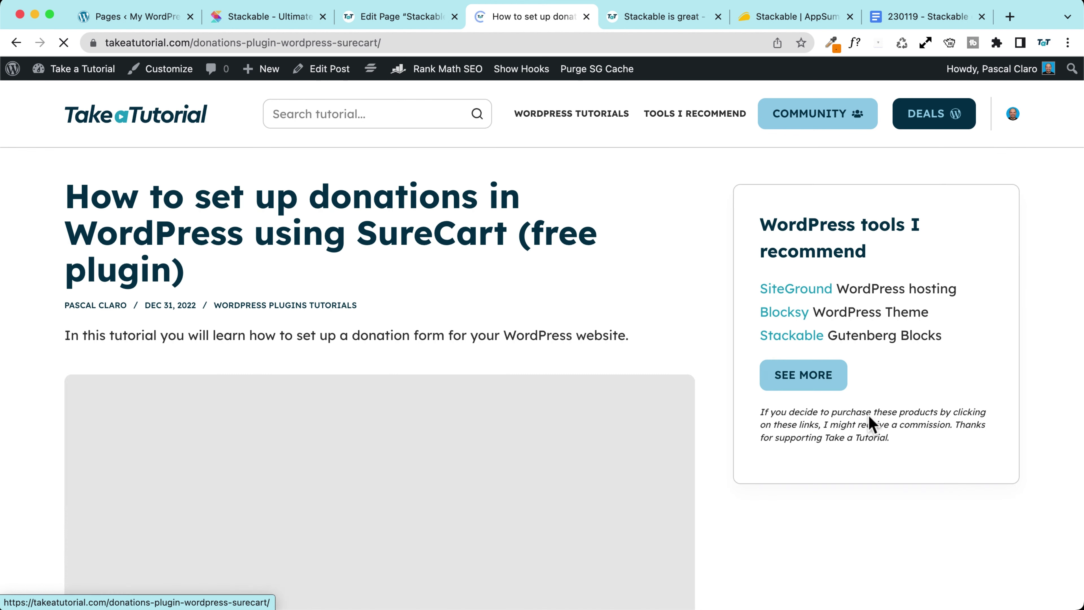
scroll(174, 300, "down", 3)
scroll(60, 124, "up", 4)
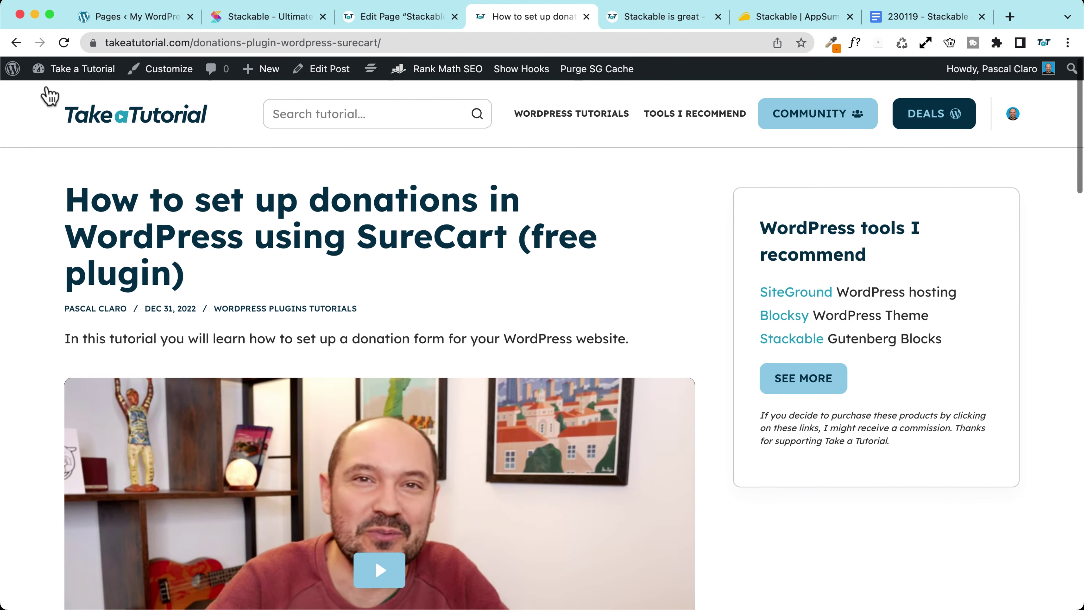
left_click(16, 42)
scroll(92, 264, "up", 2)
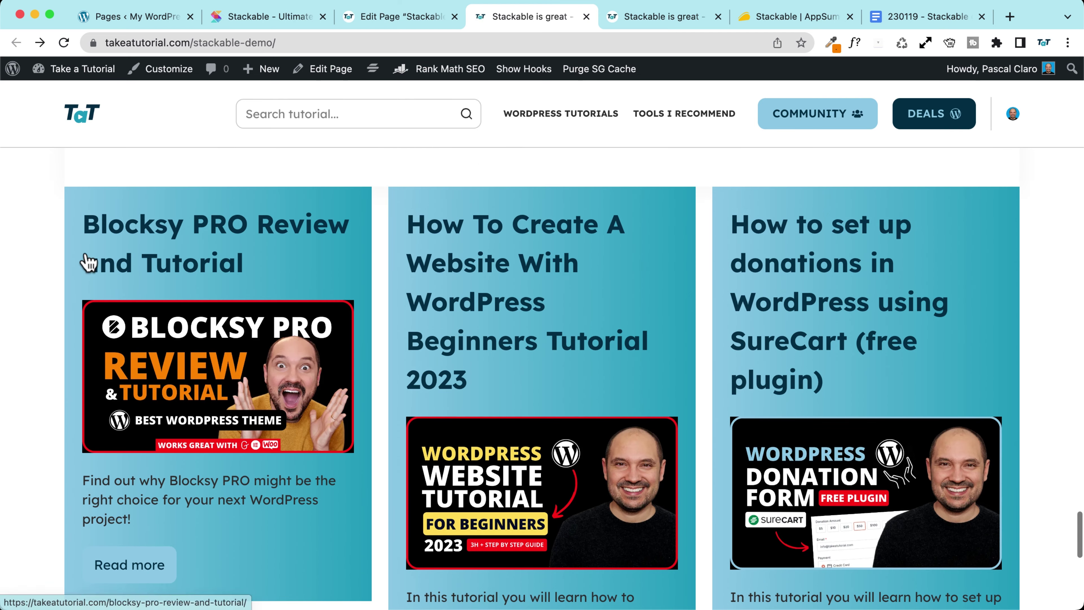
Return to the page editor and examine the Query Loop block and the column container inside its post template
left_click(384, 17)
scroll(417, 299, "up", 3)
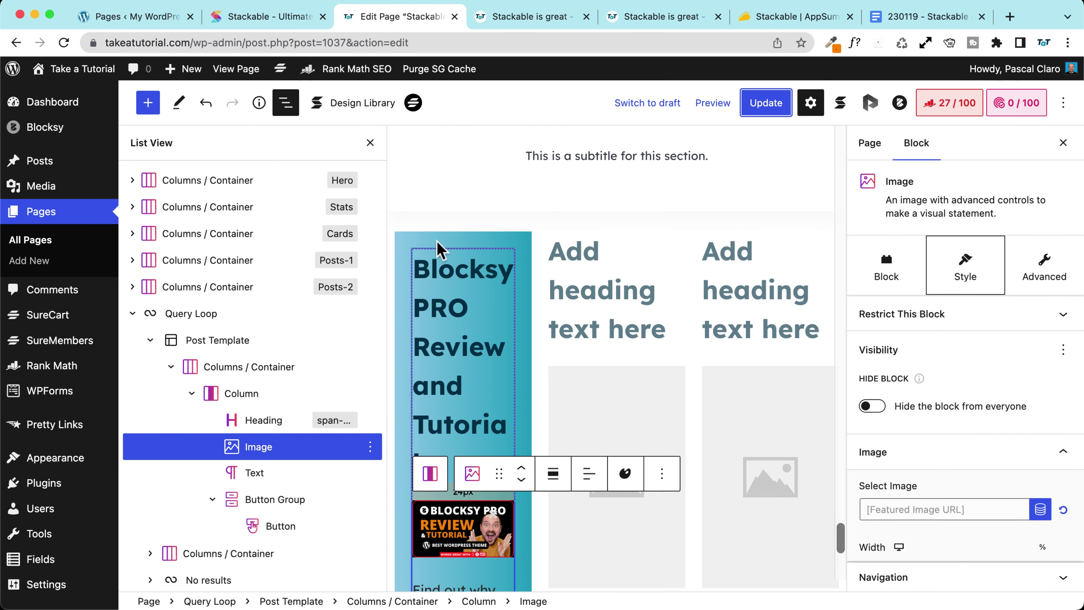
left_click(403, 249)
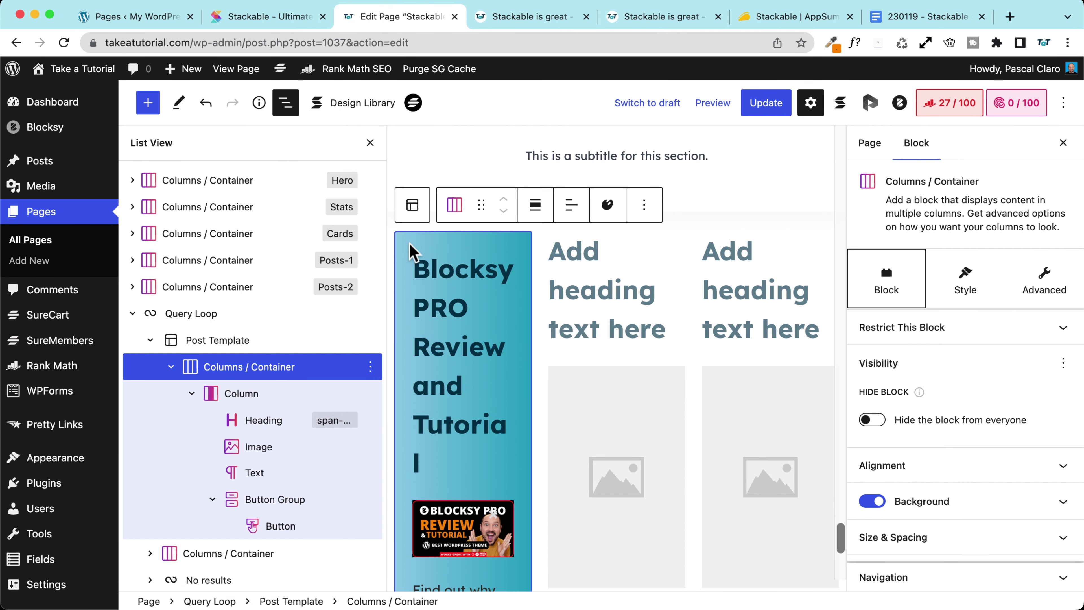
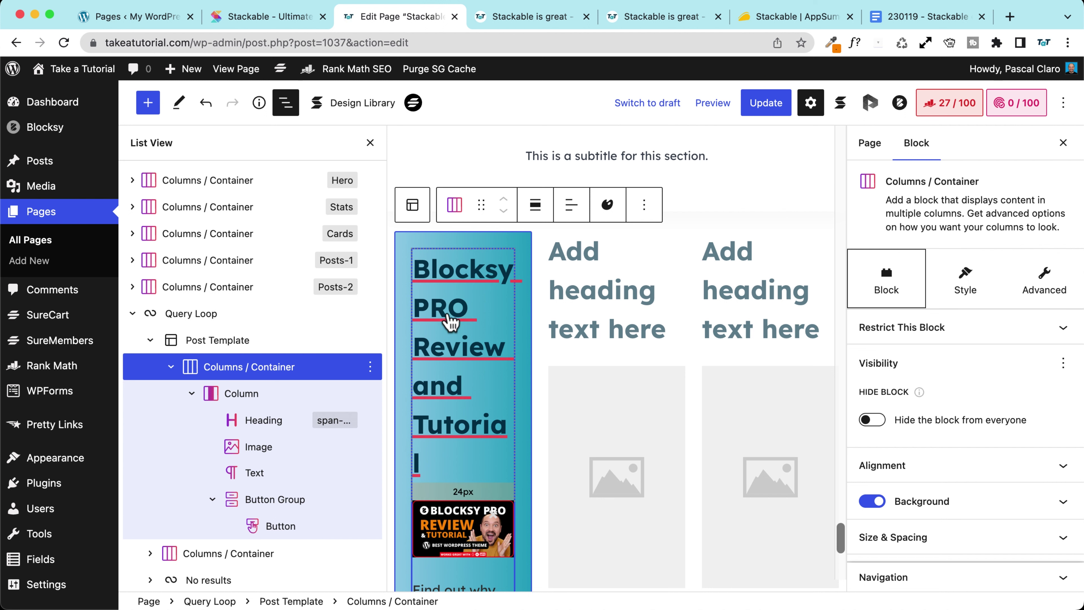
scroll(491, 314, "down", 1)
scroll(452, 316, "down", 6)
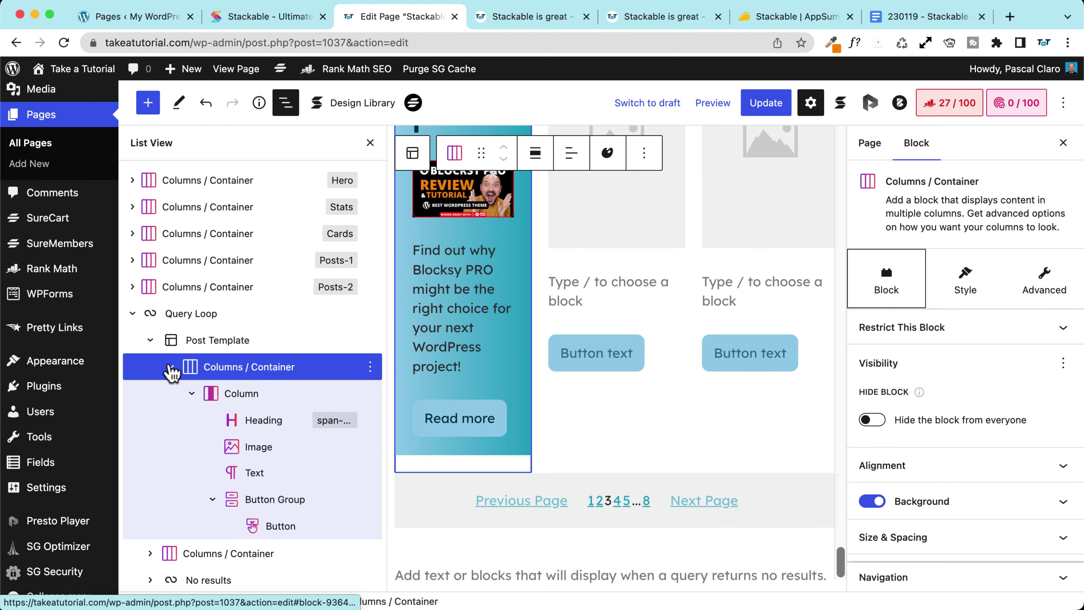
left_click(185, 315)
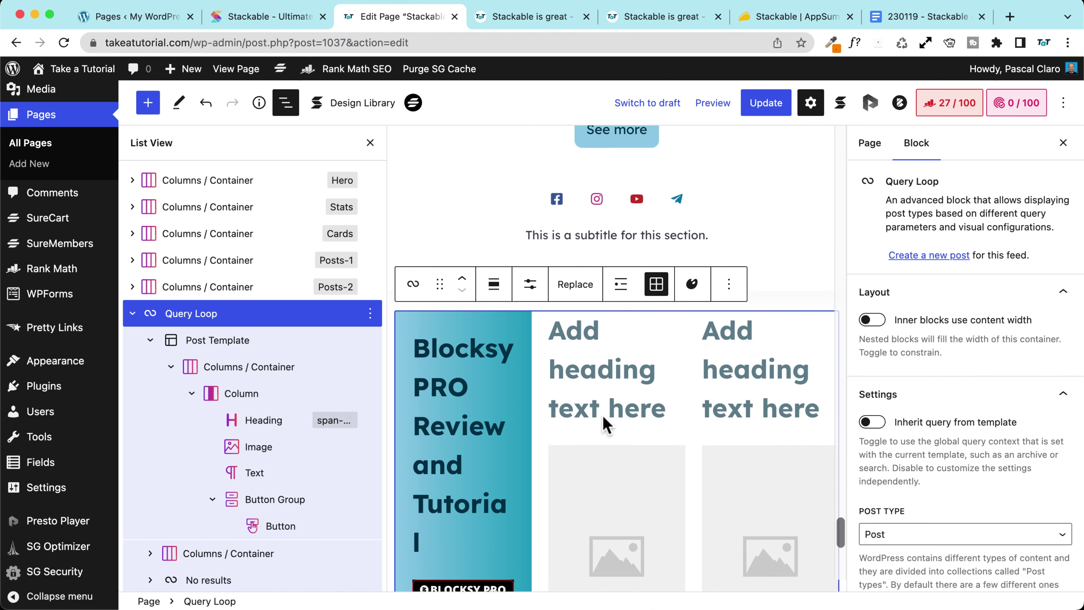
Insert a Stackable Posts block directly below the Posts-1 container
scroll(603, 421, "up", 10)
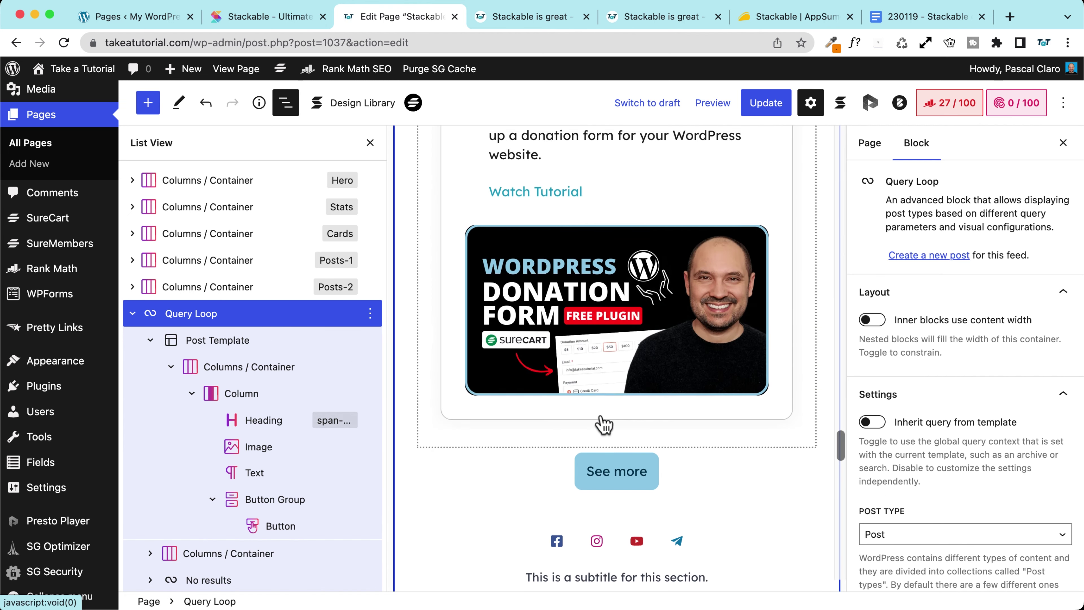
scroll(603, 421, "down", 4)
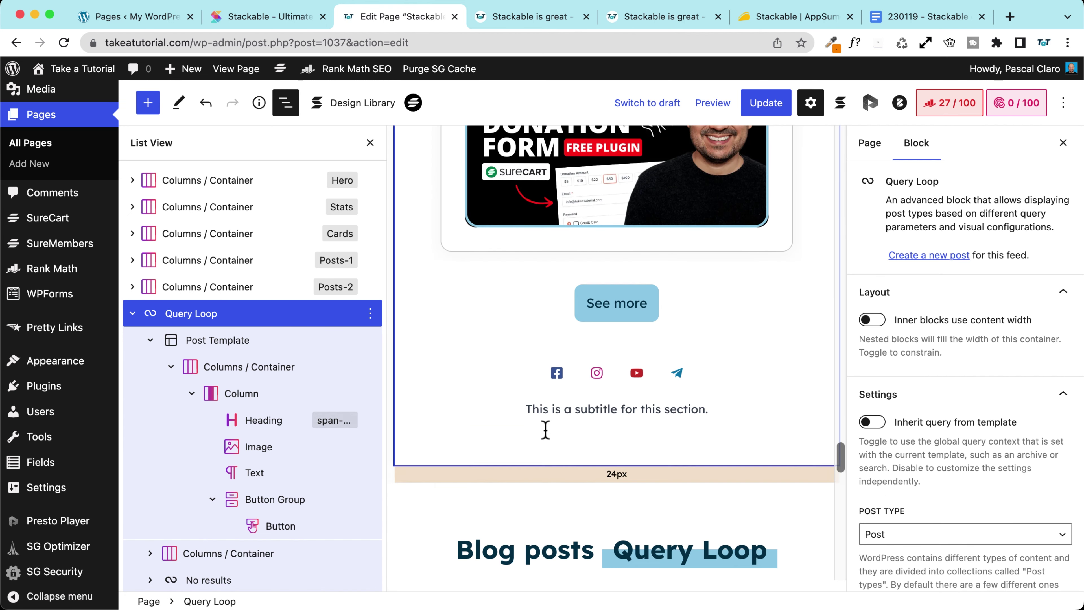
left_click(568, 474)
left_click(148, 103)
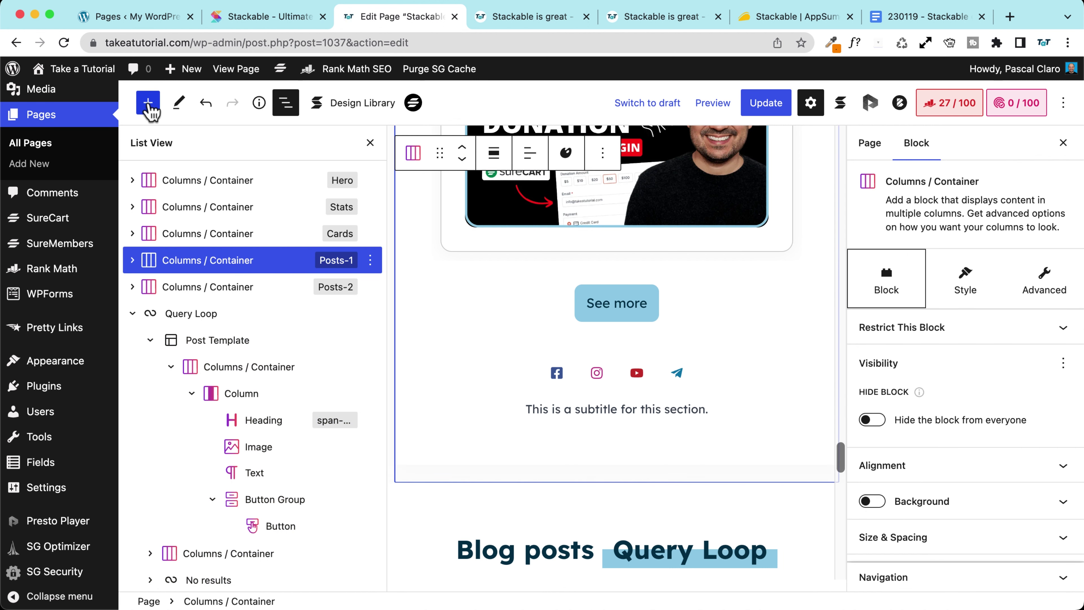
type("posts")
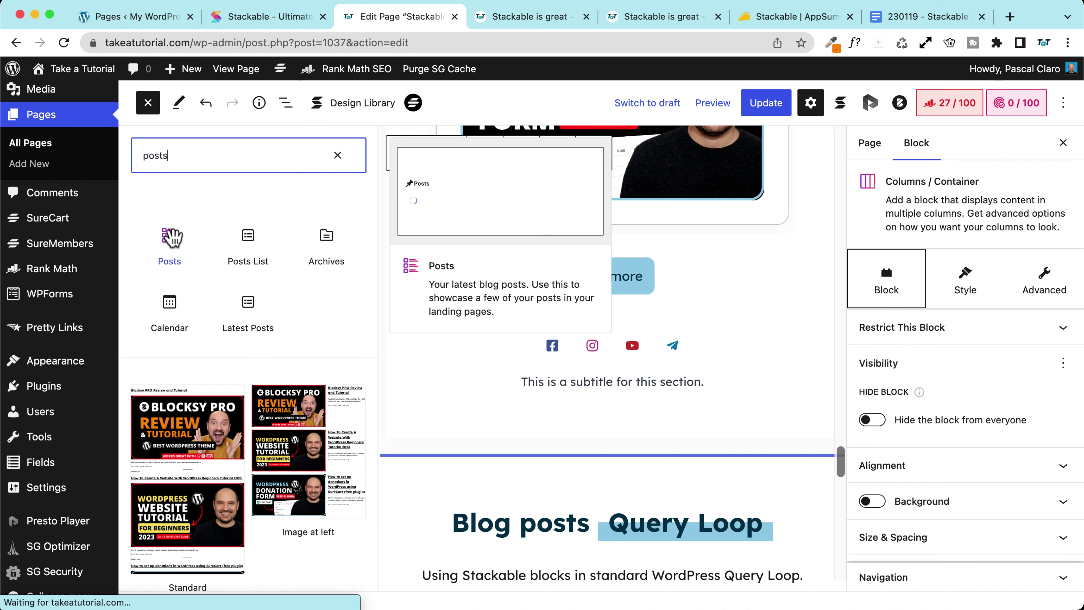
left_click(169, 236)
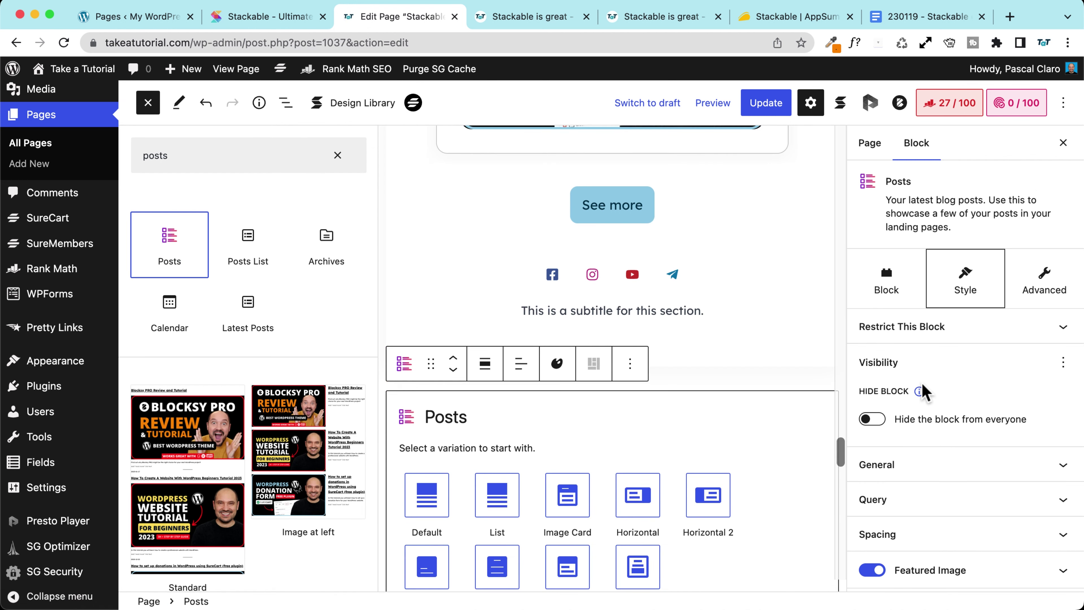
Examine the General and Query style settings of the Posts block
left_click(888, 291)
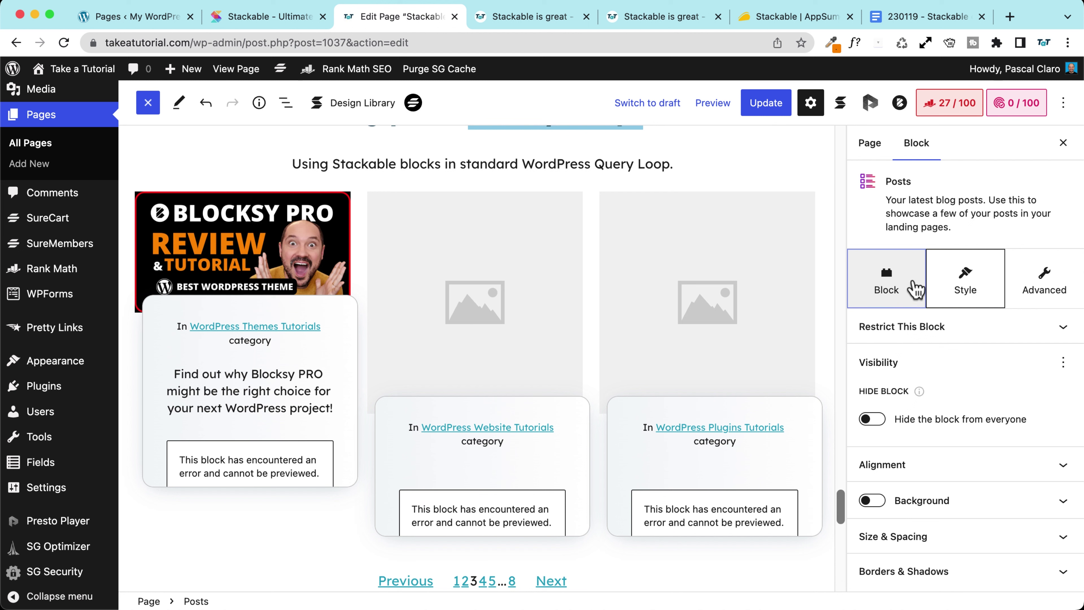
left_click(964, 281)
scroll(900, 380, "down", 3)
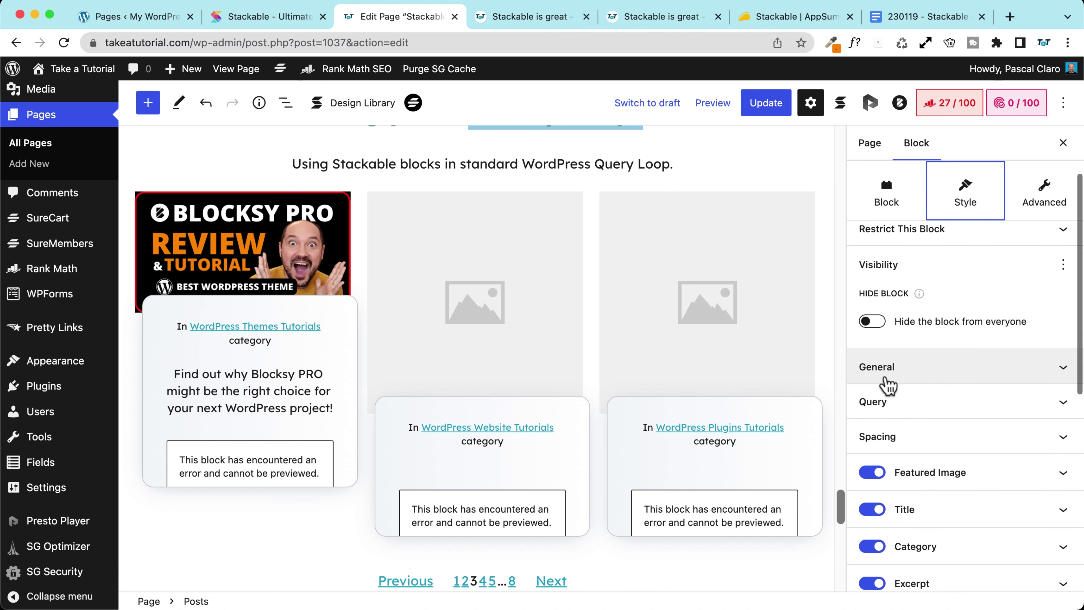
left_click(887, 368)
scroll(897, 327, "up", 2)
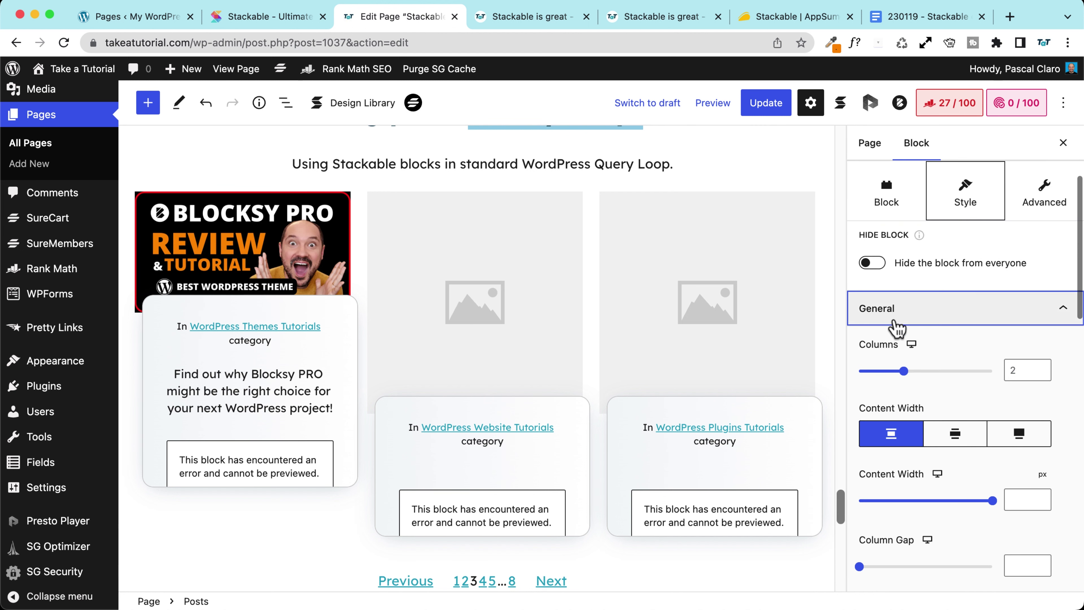
left_click(896, 327)
left_click(890, 341)
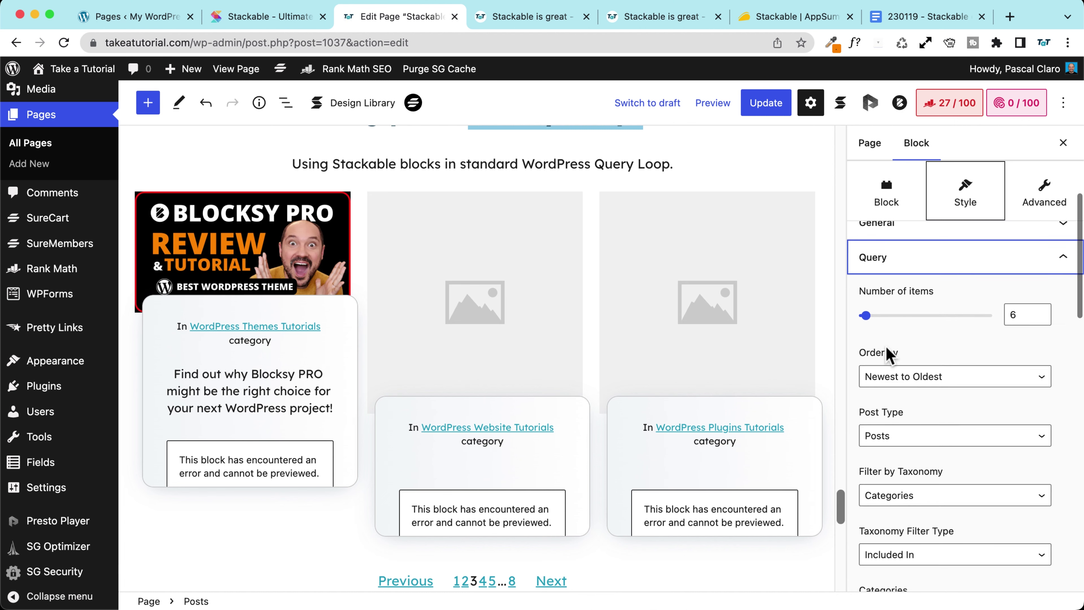
scroll(876, 342, "down", 3)
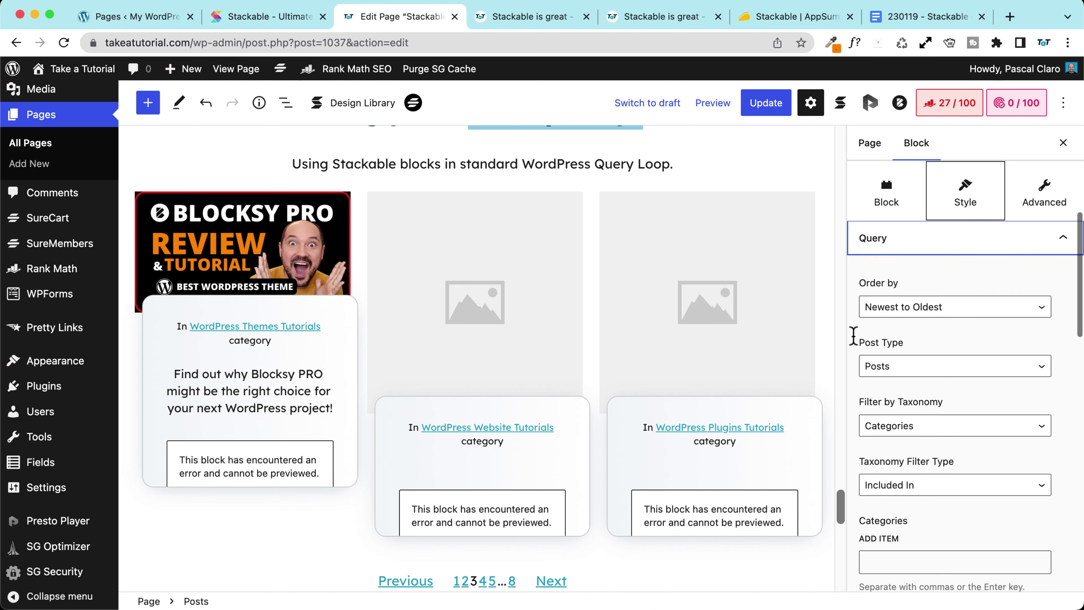
Set the Posts block's query post type to Pages and review the post ID filter options
left_click(892, 363)
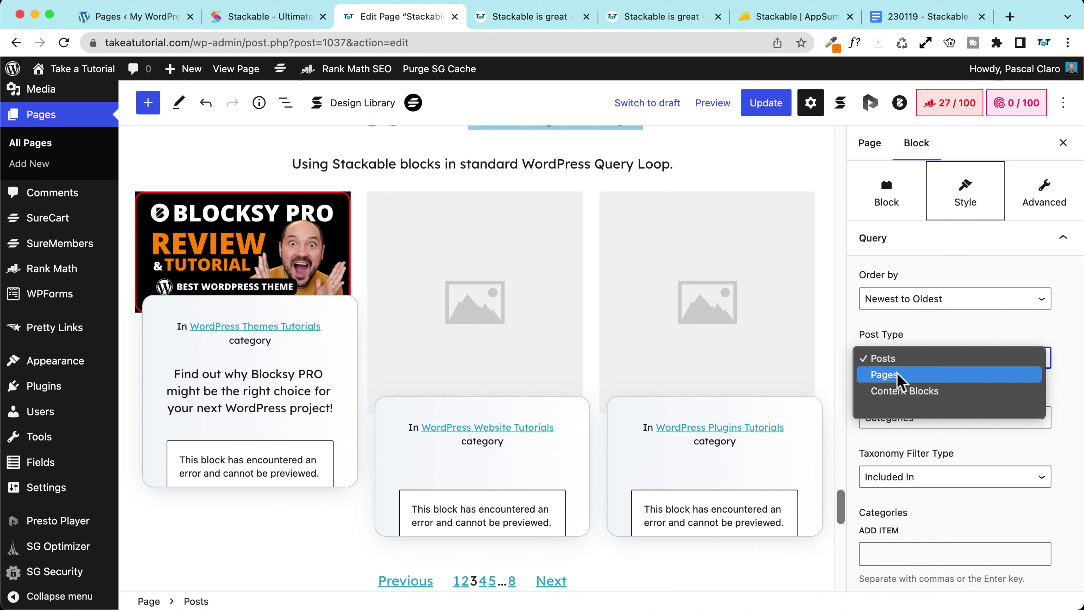
left_click(896, 376)
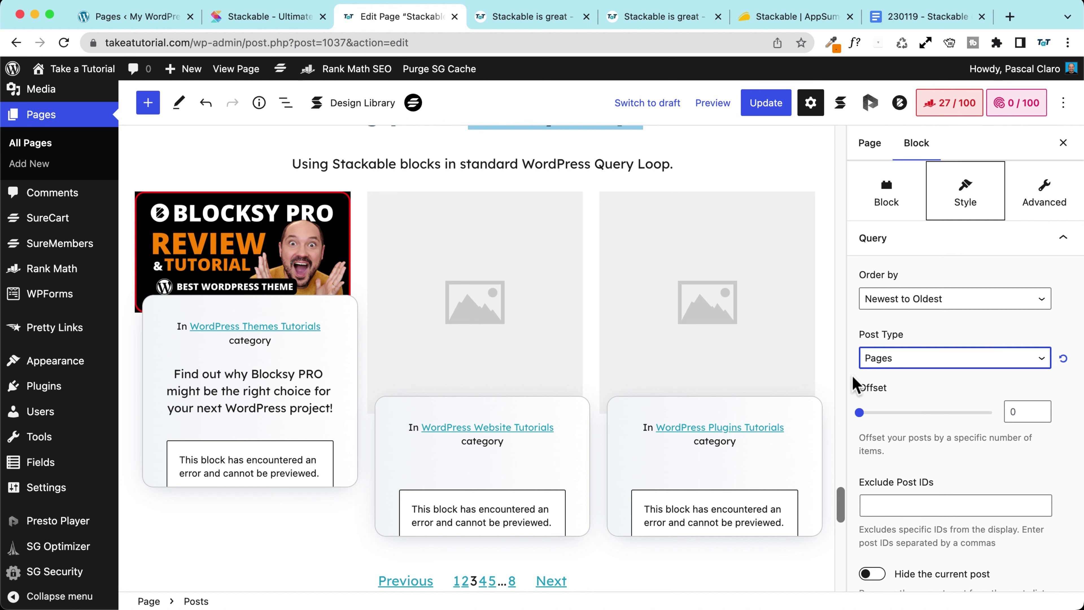
scroll(851, 383, "down", 3)
left_click(900, 416)
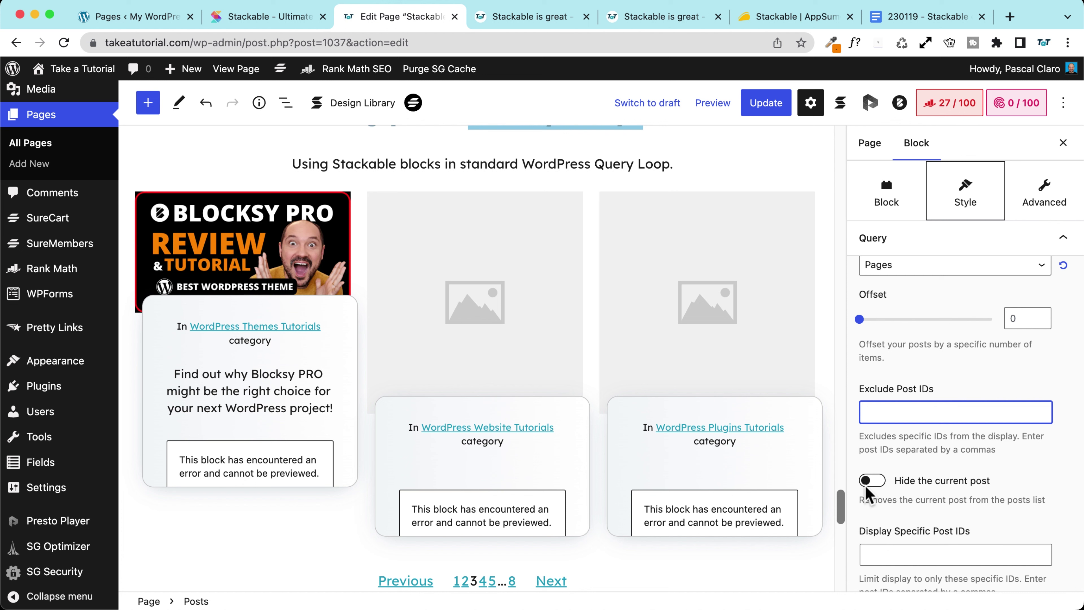
scroll(904, 491, "down", 3)
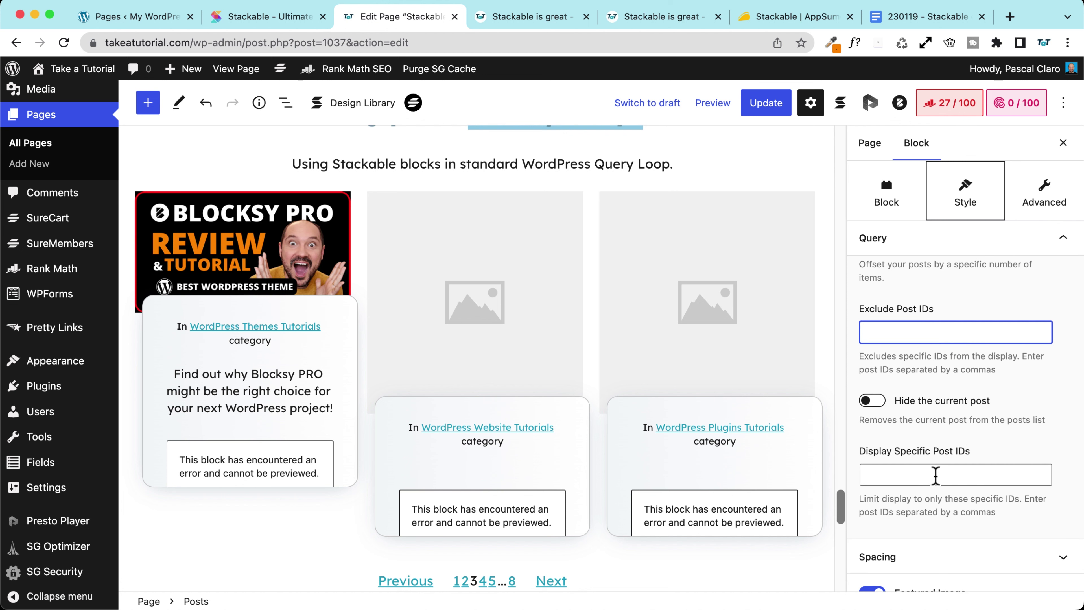
Apply the Portfolio variation to the Posts block and look through the resulting page cards
scroll(527, 376, "up", 10)
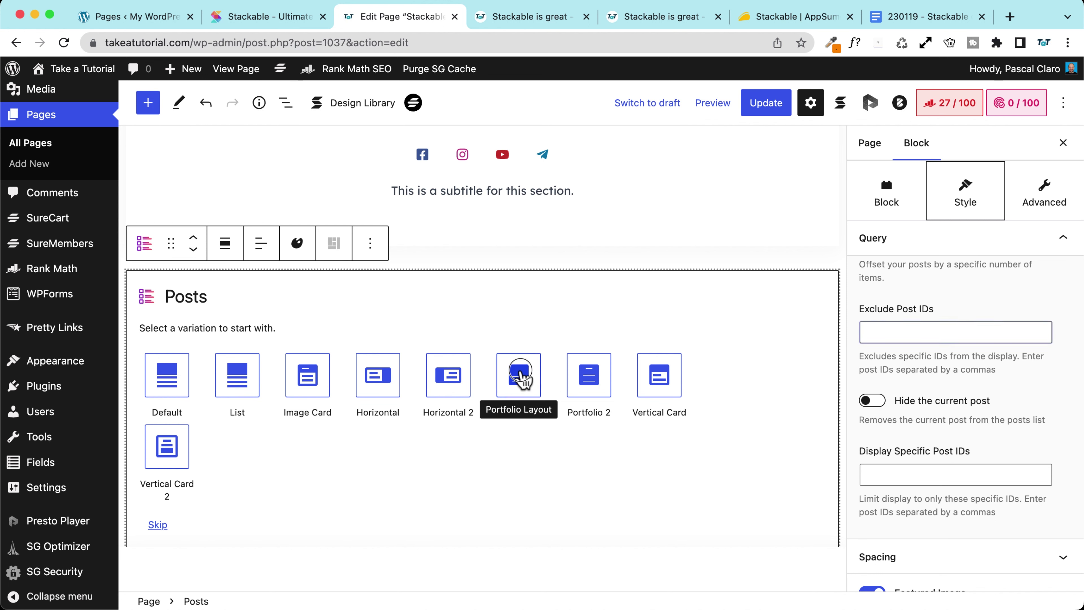
left_click(520, 381)
scroll(317, 383, "down", 2)
scroll(320, 376, "down", 2)
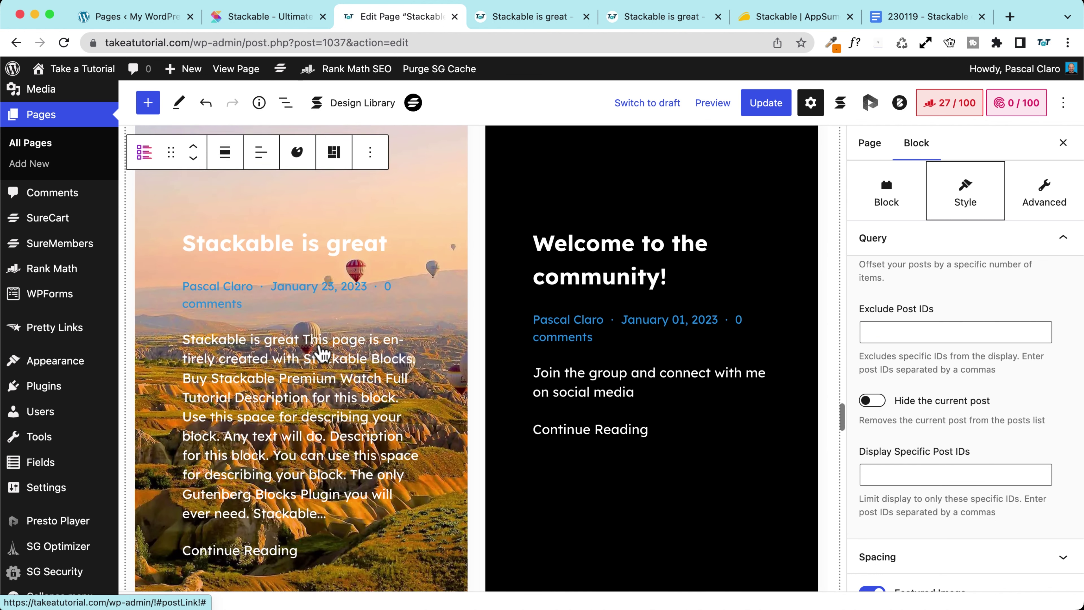
scroll(668, 442, "down", 3)
scroll(668, 444, "up", 3)
scroll(645, 427, "up", 4)
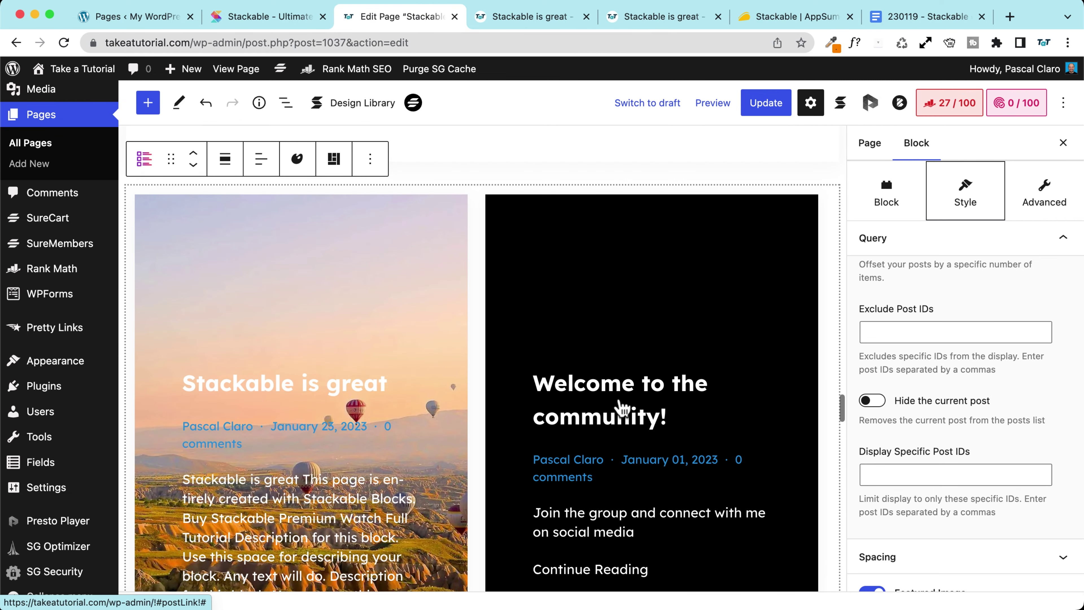
scroll(564, 327, "down", 7)
scroll(564, 328, "down", 10)
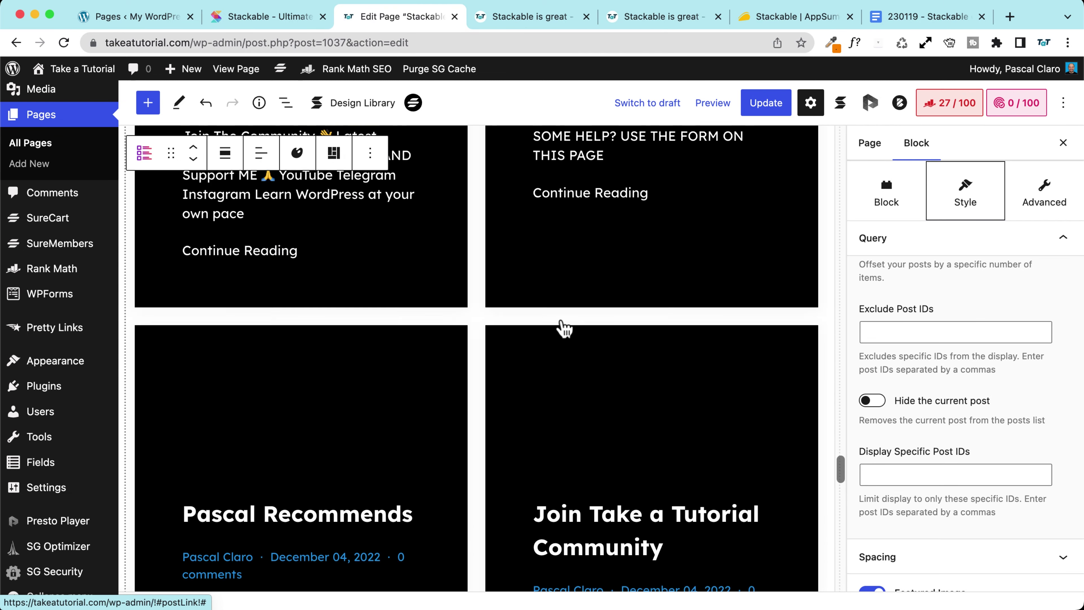
scroll(563, 328, "up", 15)
scroll(563, 328, "up", 1)
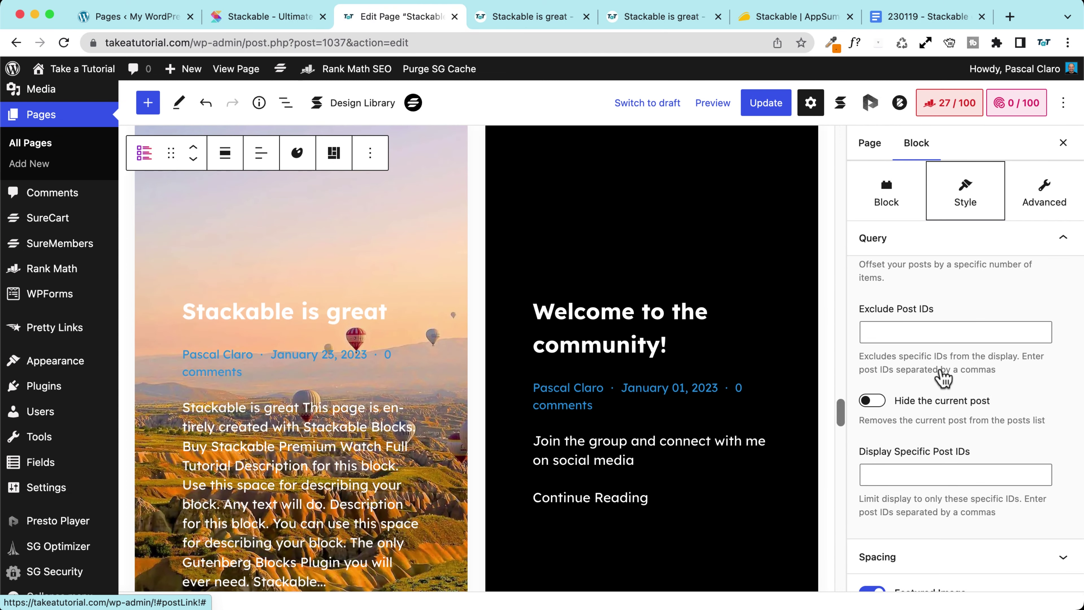
Keep the order at Newest to Oldest, set the query post type to Posts and review the cards
scroll(910, 343, "up", 7)
left_click(923, 446)
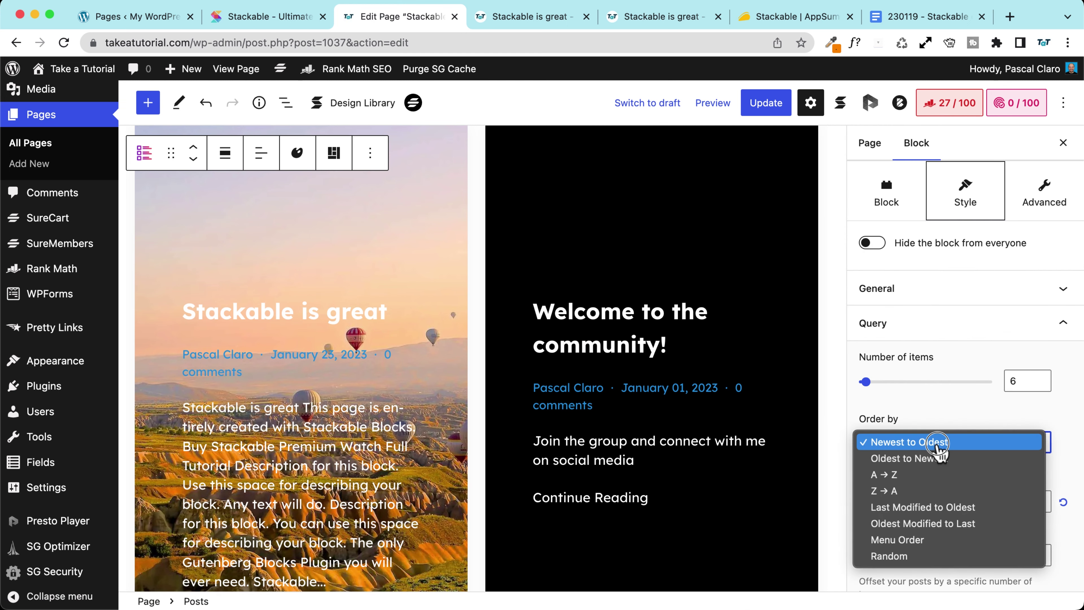
left_click(948, 440)
left_click(905, 498)
left_click(902, 488)
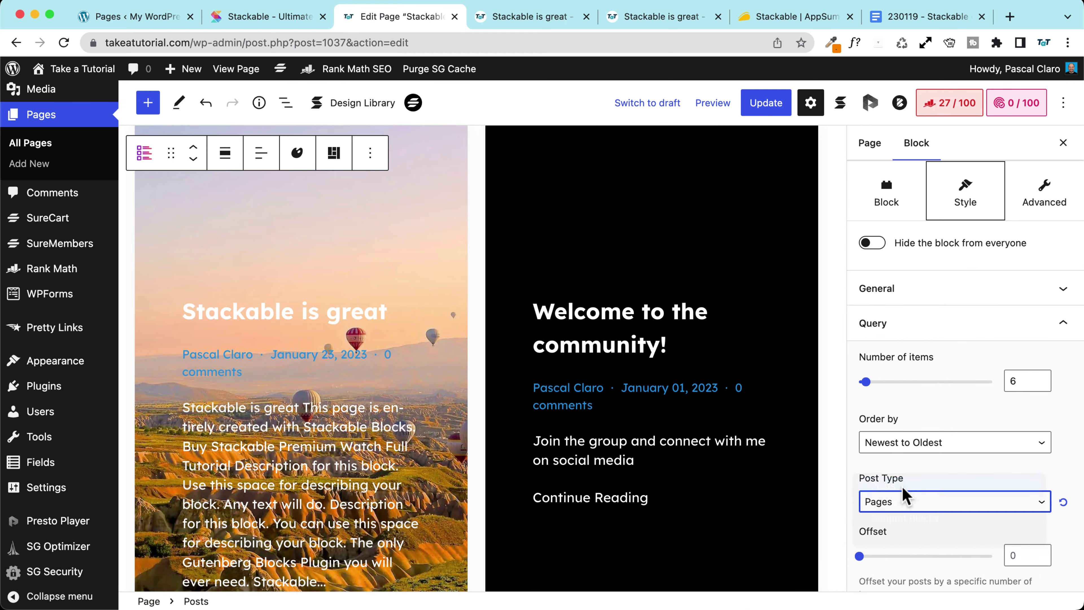
scroll(574, 374, "down", 1)
scroll(574, 375, "down", 15)
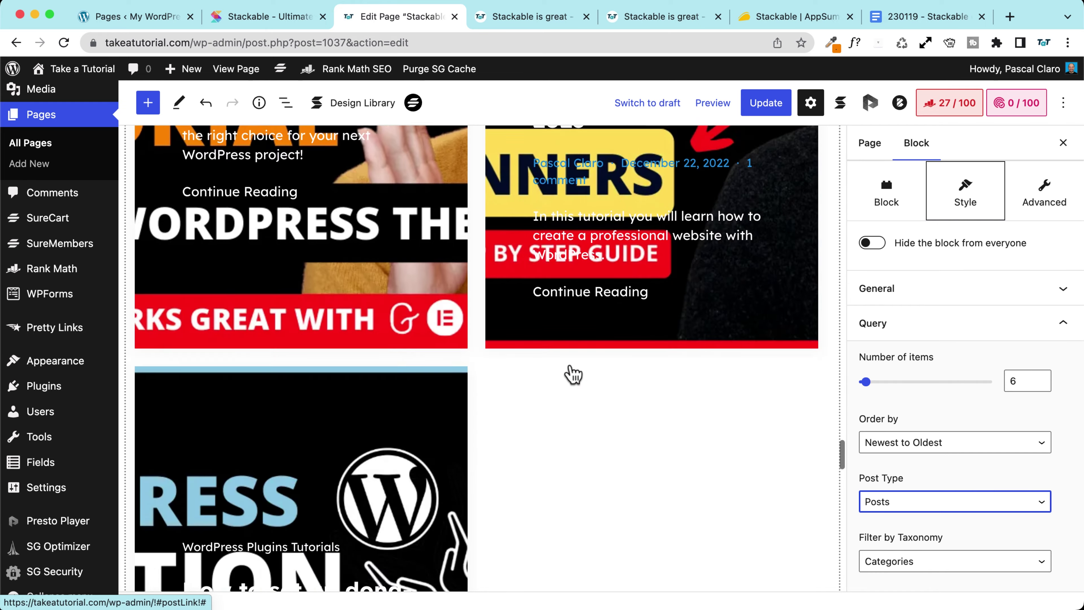
scroll(572, 373, "up", 12)
scroll(574, 374, "up", 8)
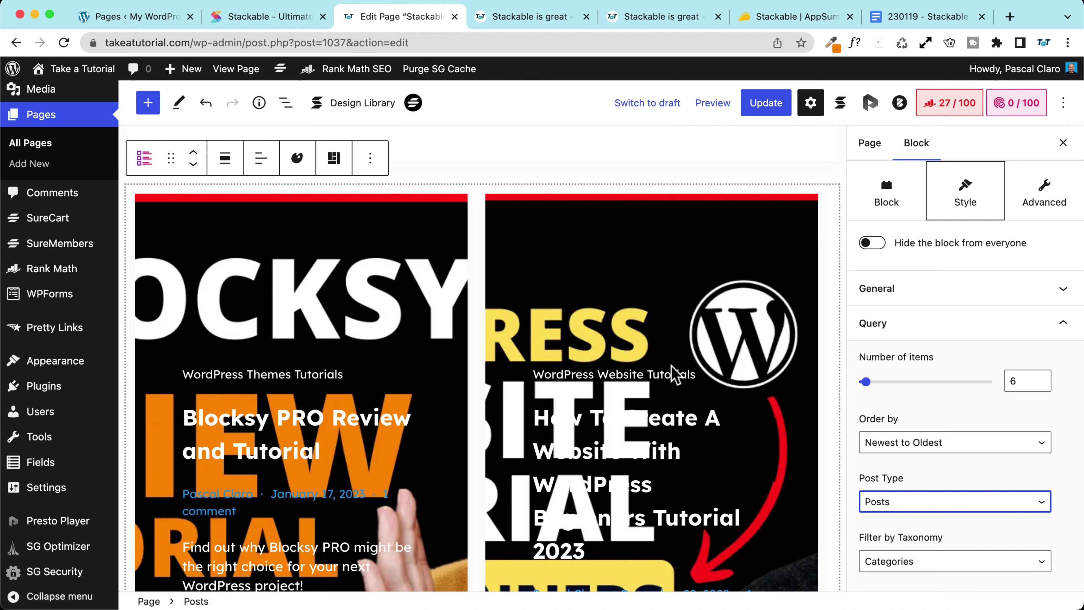
Switch the Posts block's layout to the Horizontal variation and from there to Image Card
scroll(935, 418, "down", 3)
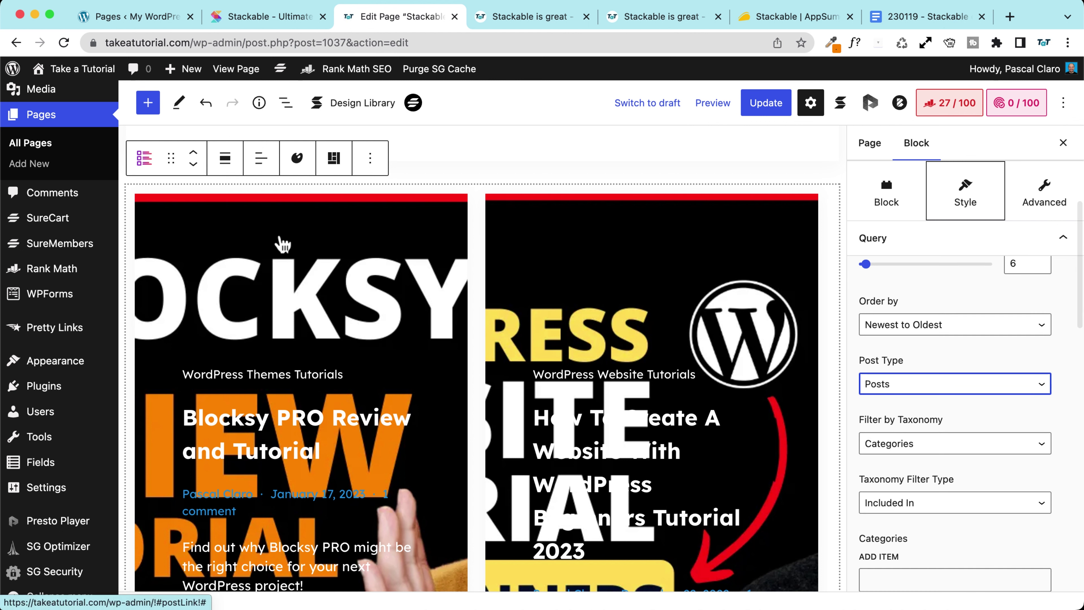
left_click(333, 158)
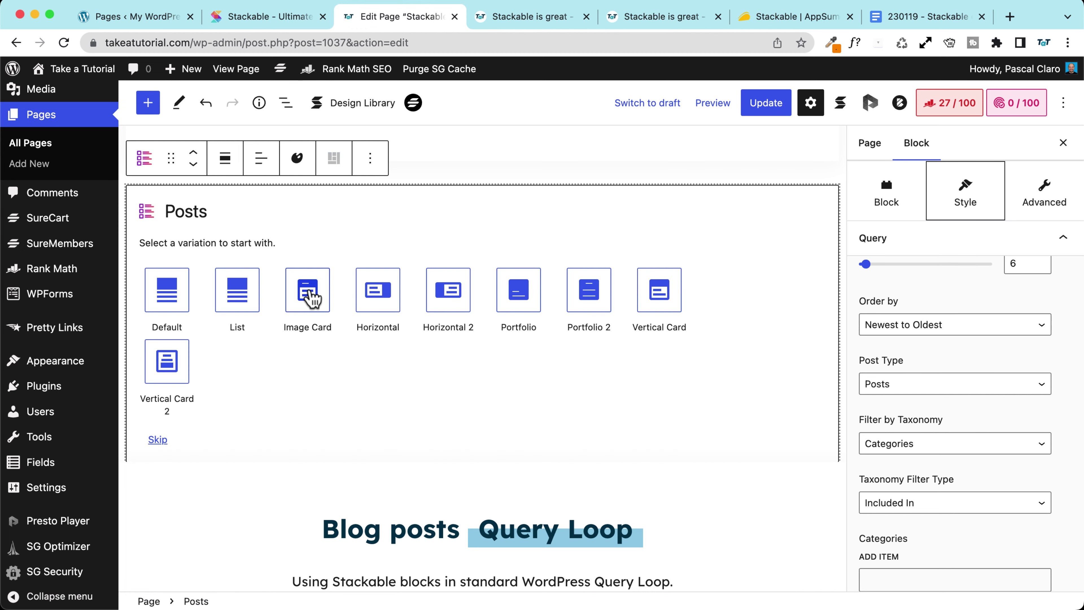
left_click(376, 299)
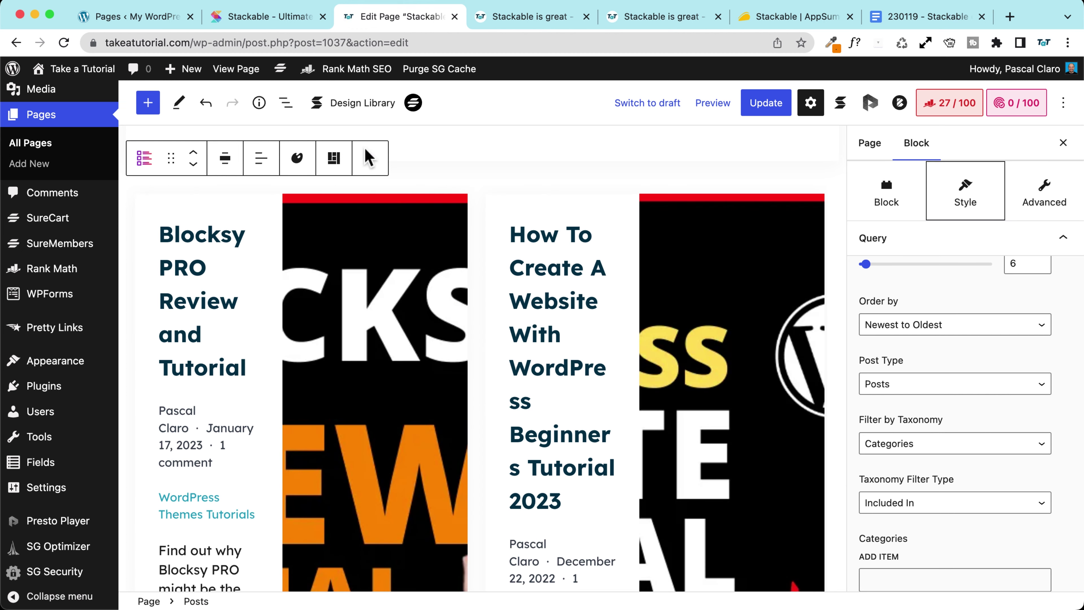
left_click(333, 158)
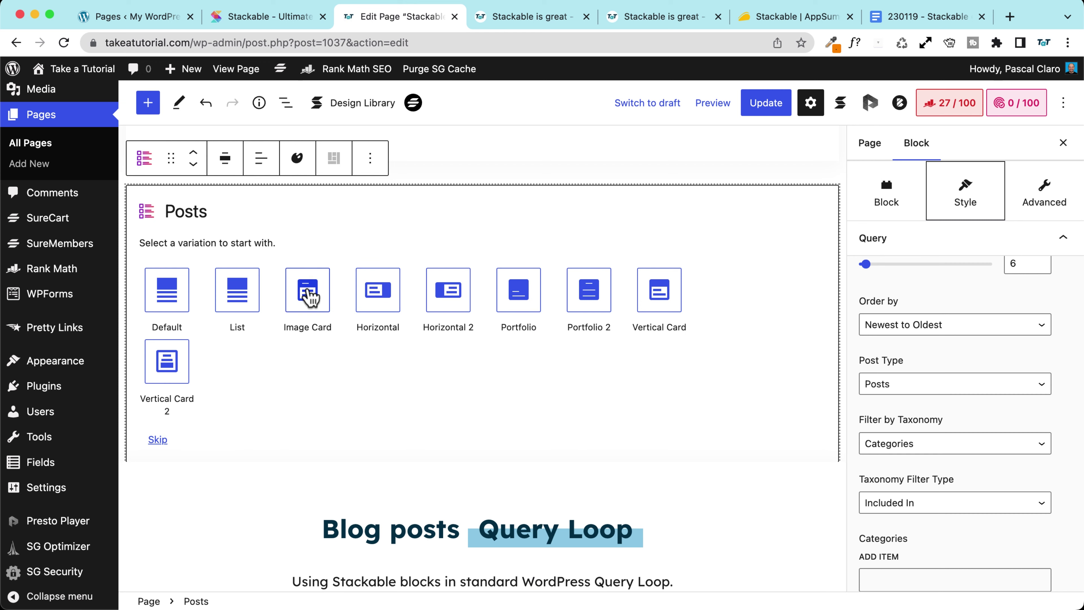
left_click(308, 295)
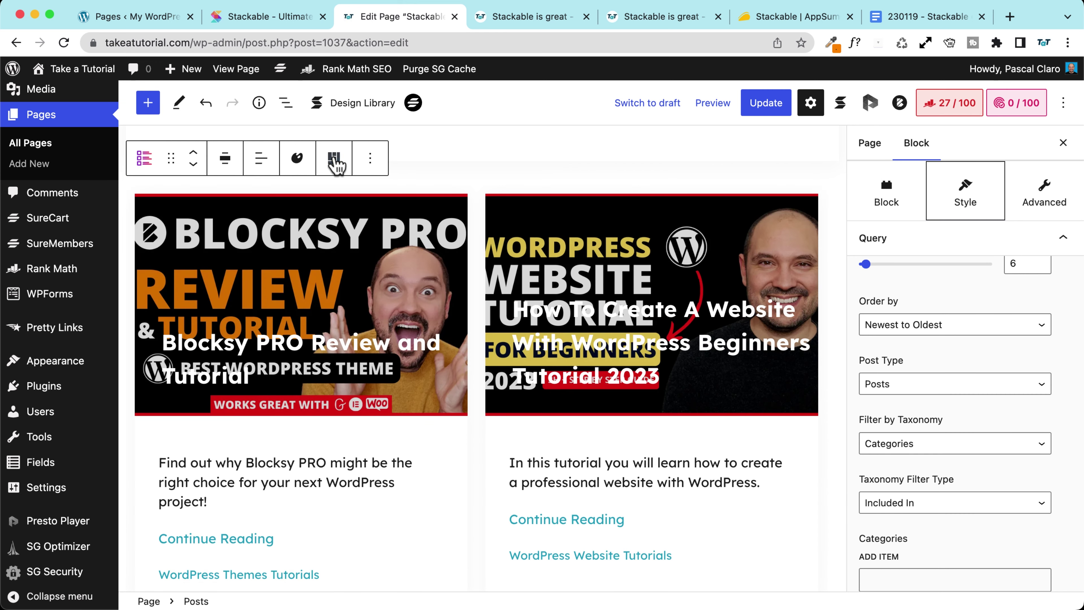
Reopen the Posts block's variation choice and set its query post type to Pages
left_click(334, 160)
left_click(934, 383)
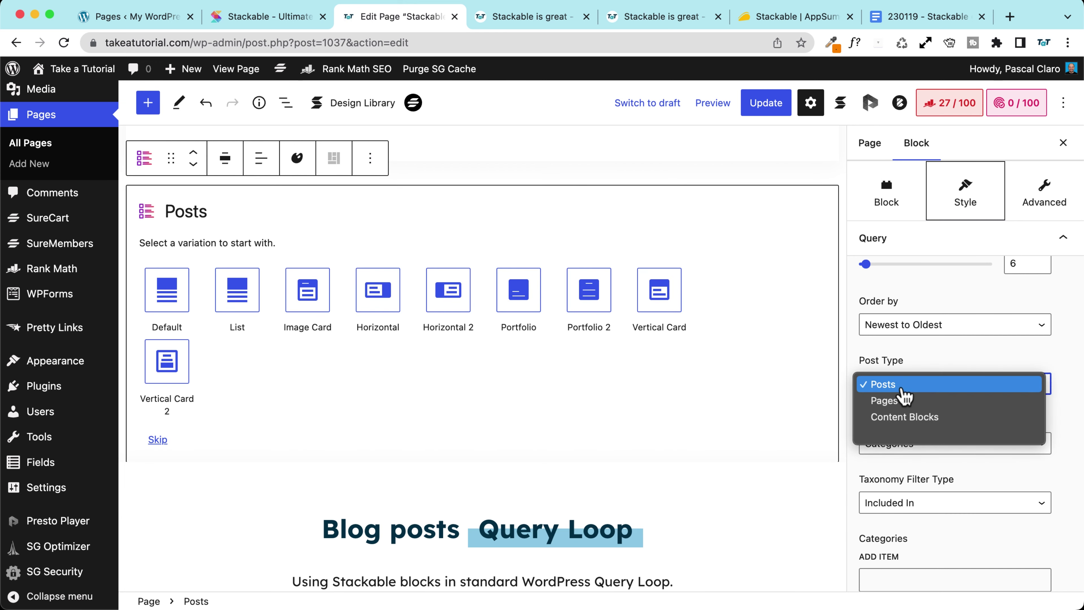
left_click(879, 399)
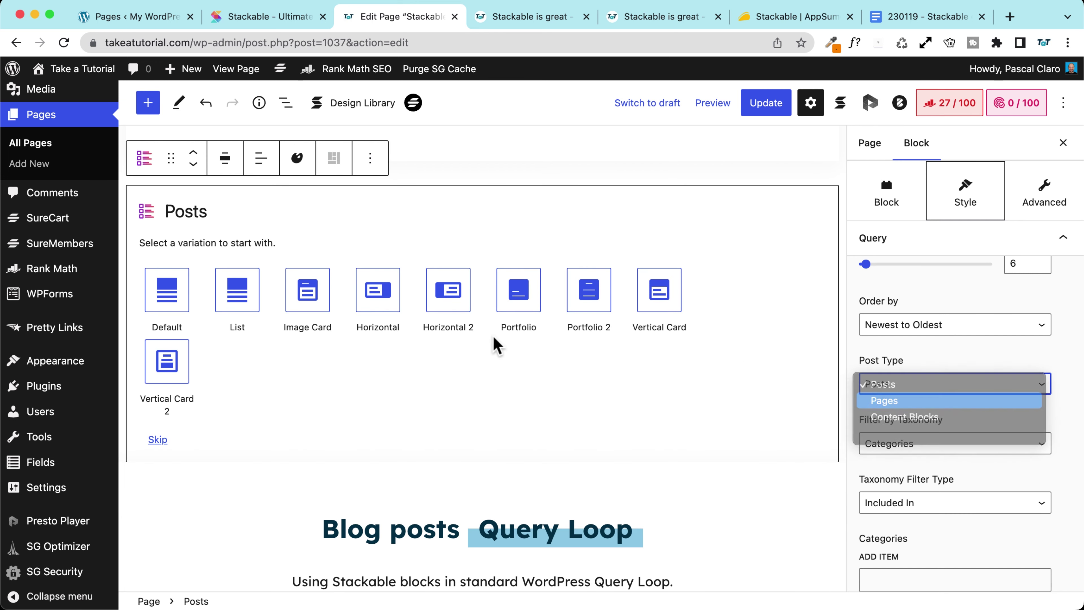
Apply the Image Card variation to the Posts block and update the page
left_click(388, 301)
left_click(333, 159)
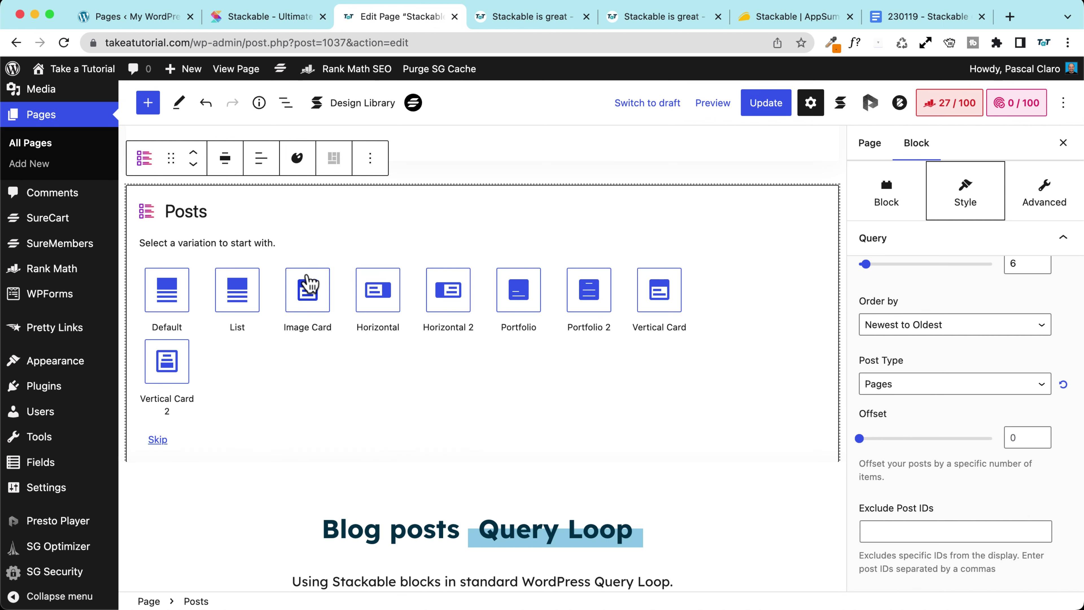
left_click(371, 297)
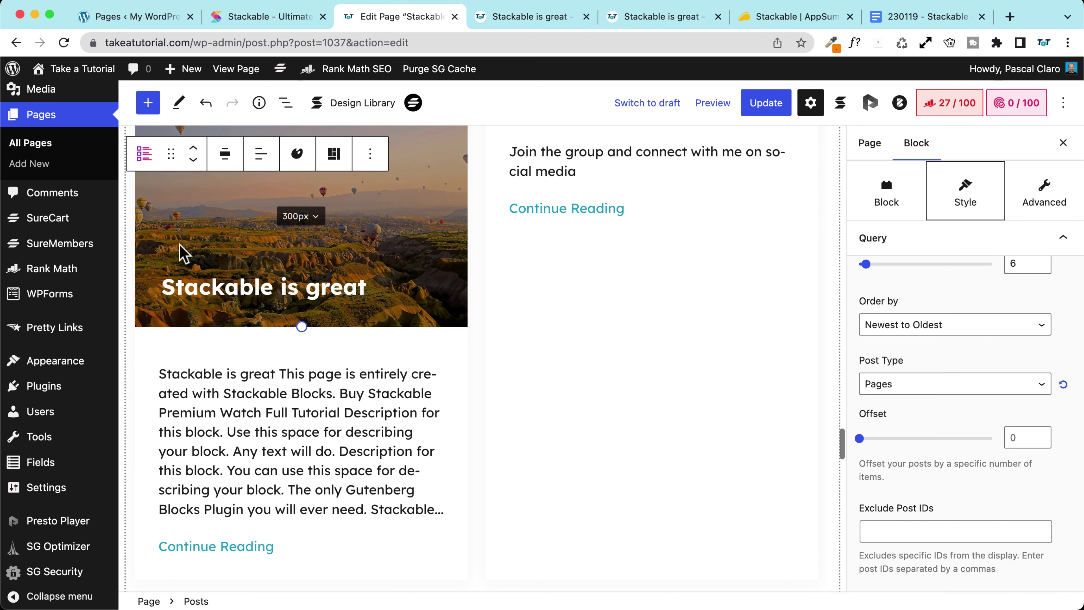
left_click(766, 104)
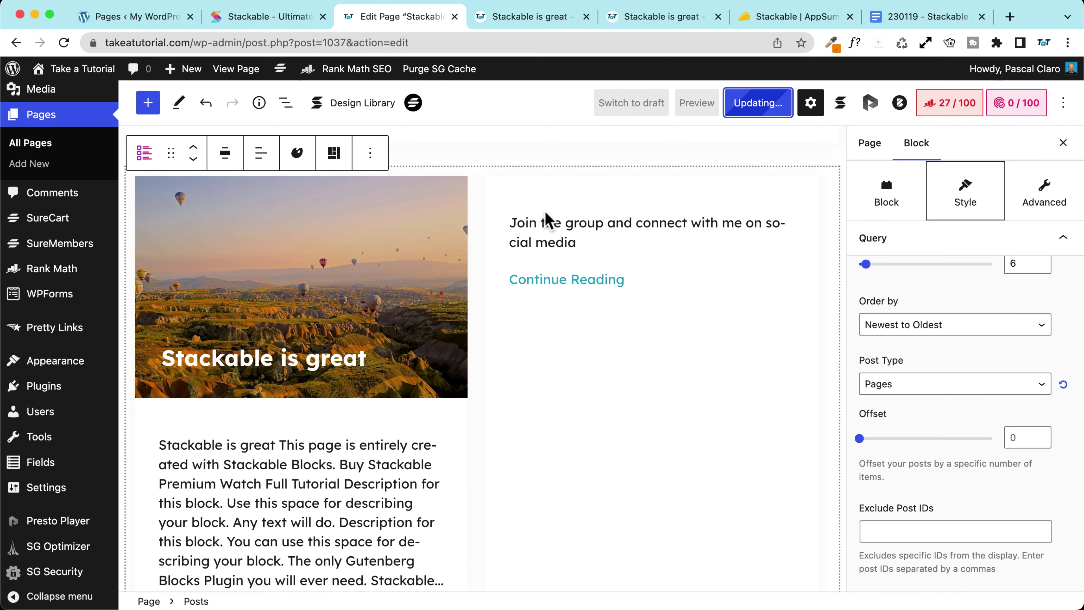
Open the live demo page in a new browser tab and bring that tab to the front
right_click(239, 70)
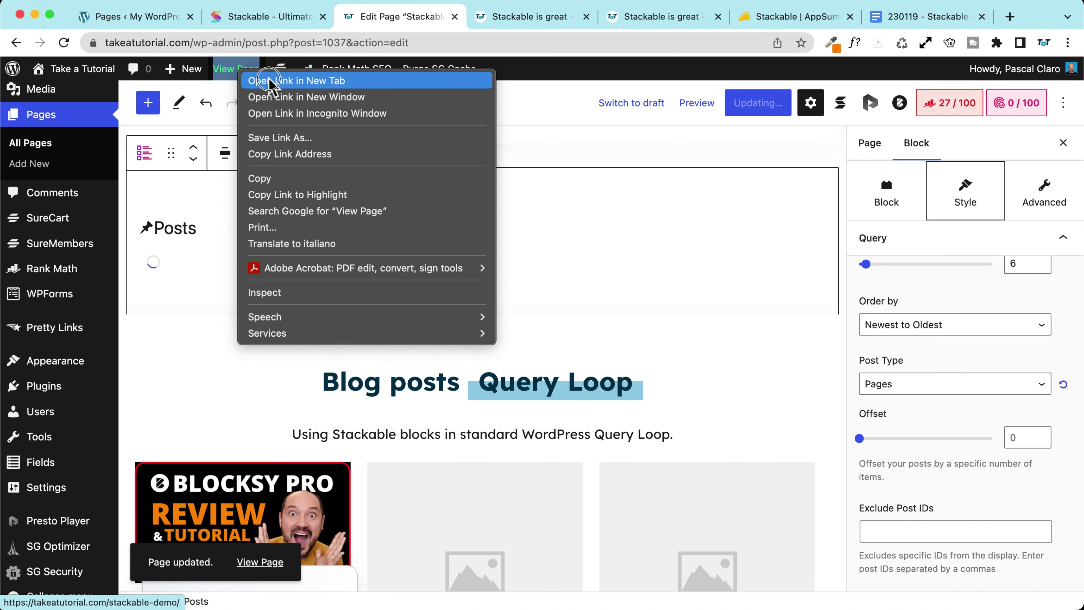
left_click(278, 80)
left_click(484, 20)
left_click(680, 19)
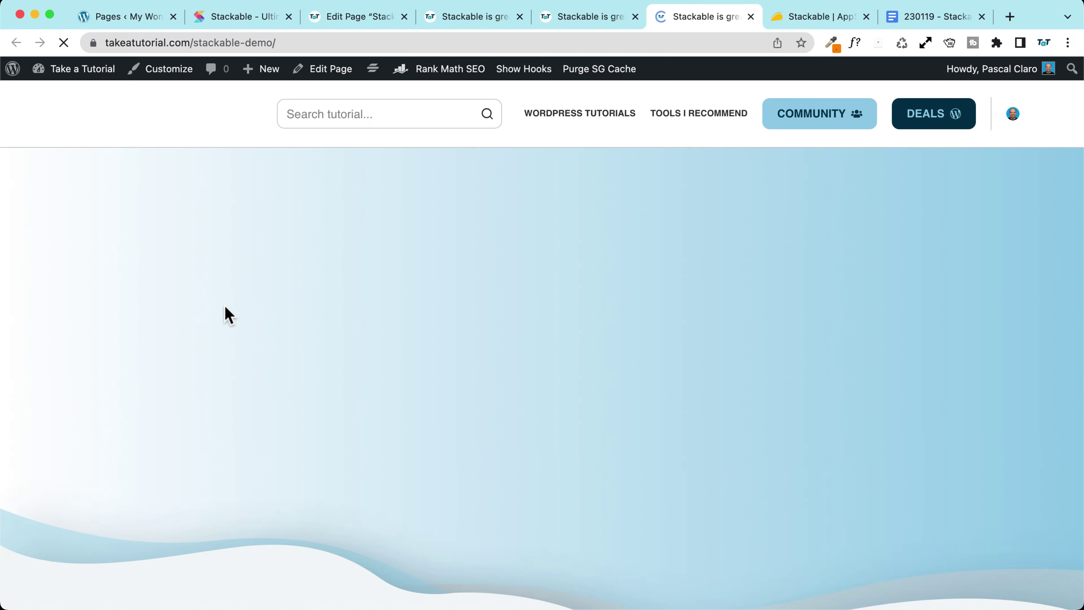
Examine how the Posts block's page cards appear on the live demo page, including their images, excerpts and links
scroll(196, 297, "down", 10)
scroll(196, 297, "down", 15)
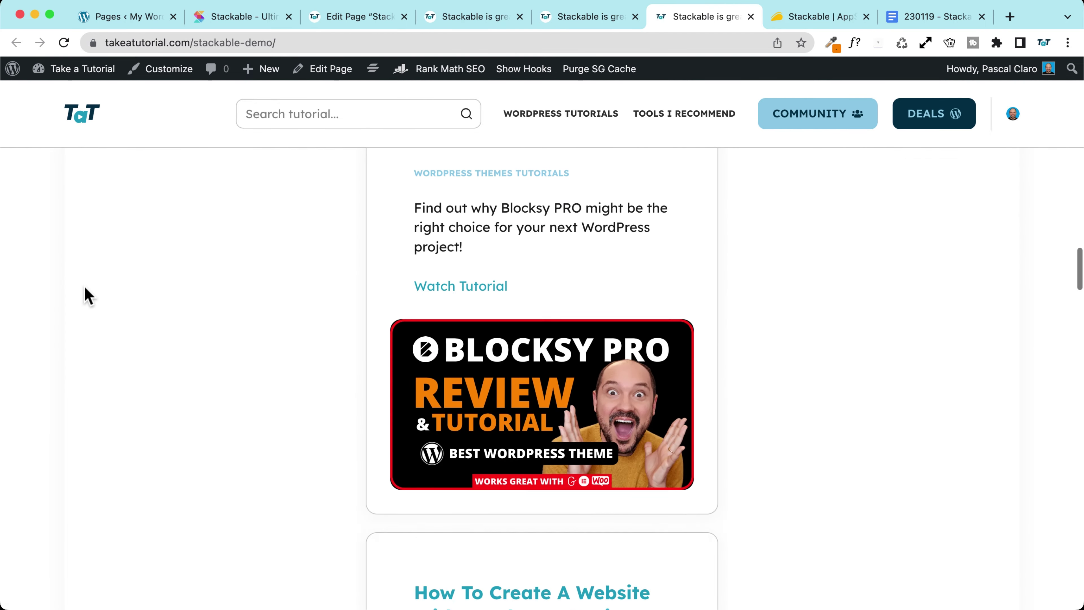
scroll(84, 296, "down", 10)
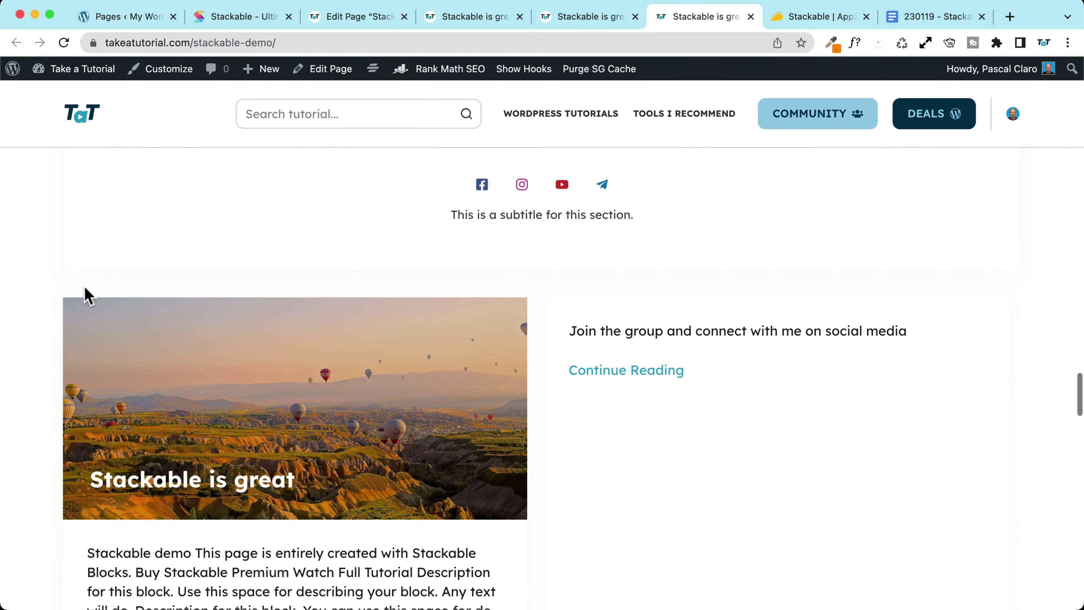
scroll(236, 352, "down", 2)
scroll(236, 351, "up", 4)
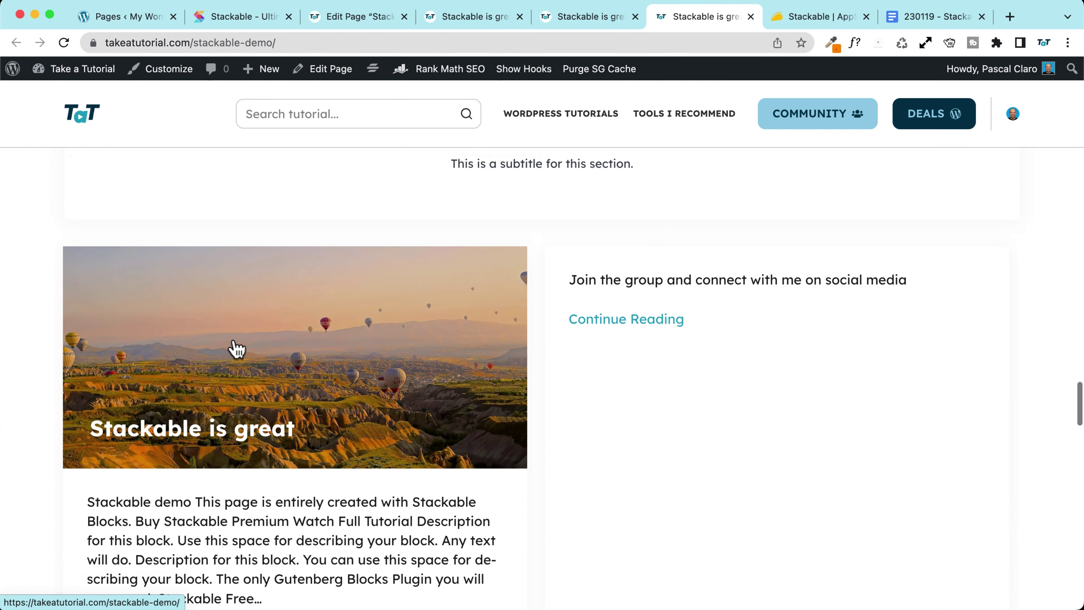
scroll(236, 348, "down", 12)
scroll(236, 348, "up", 10)
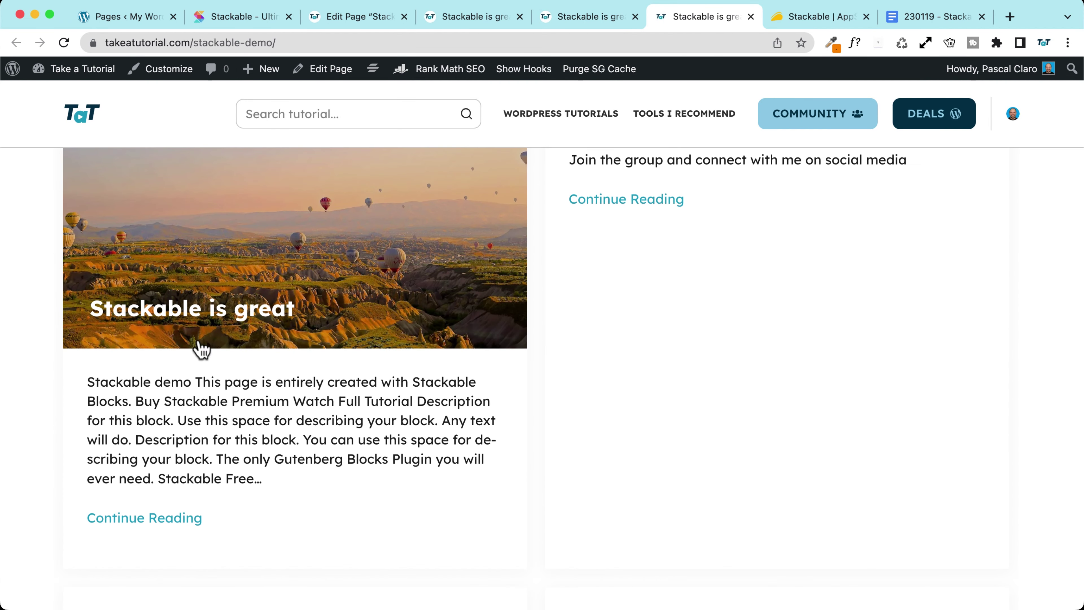
scroll(224, 323, "up", 2)
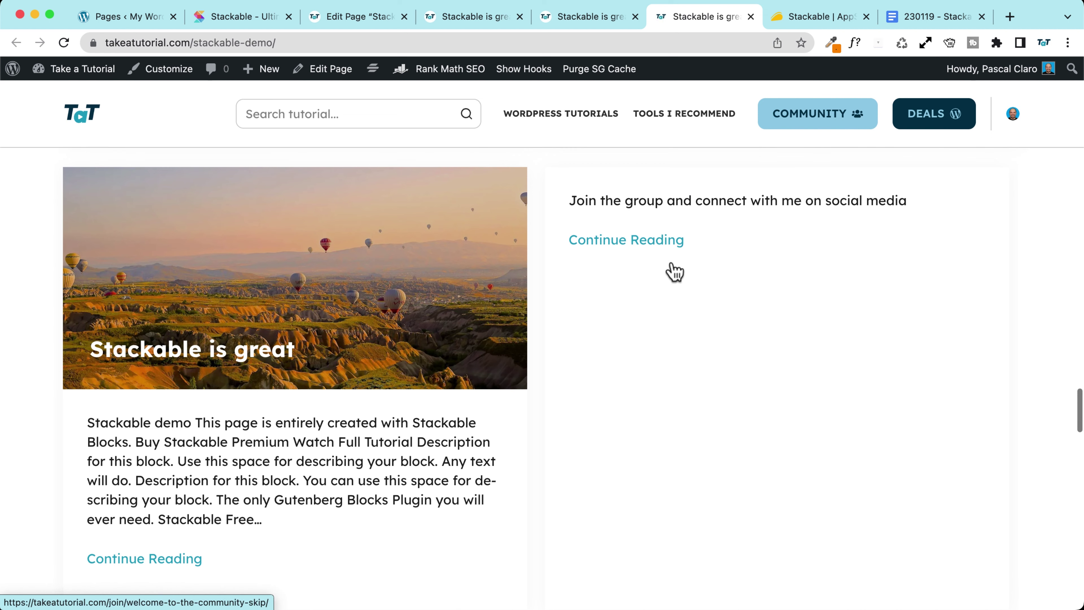
scroll(644, 252, "down", 2)
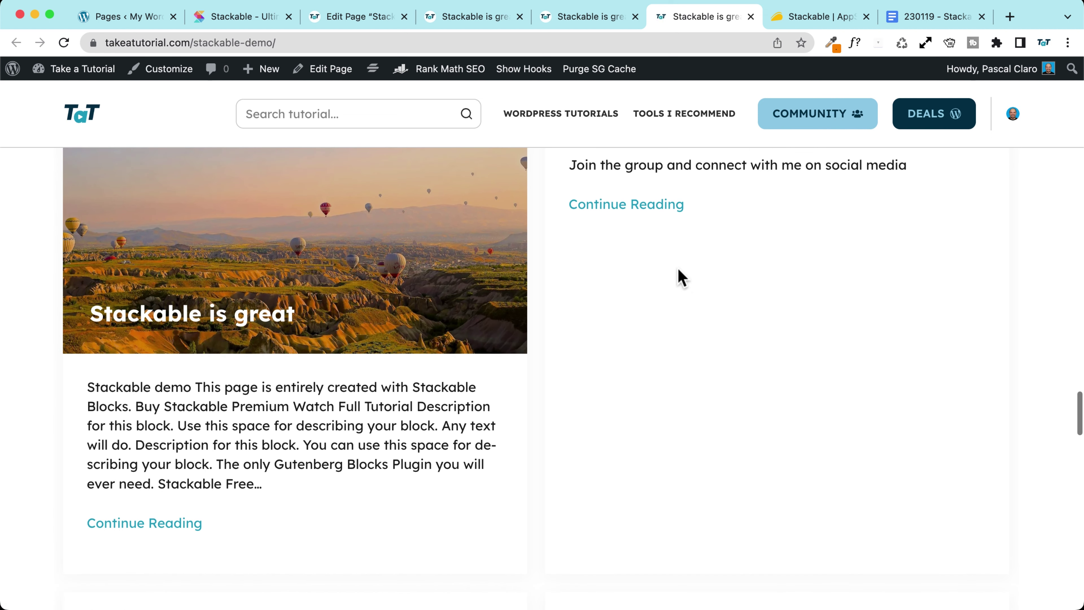
scroll(277, 257, "up", 4)
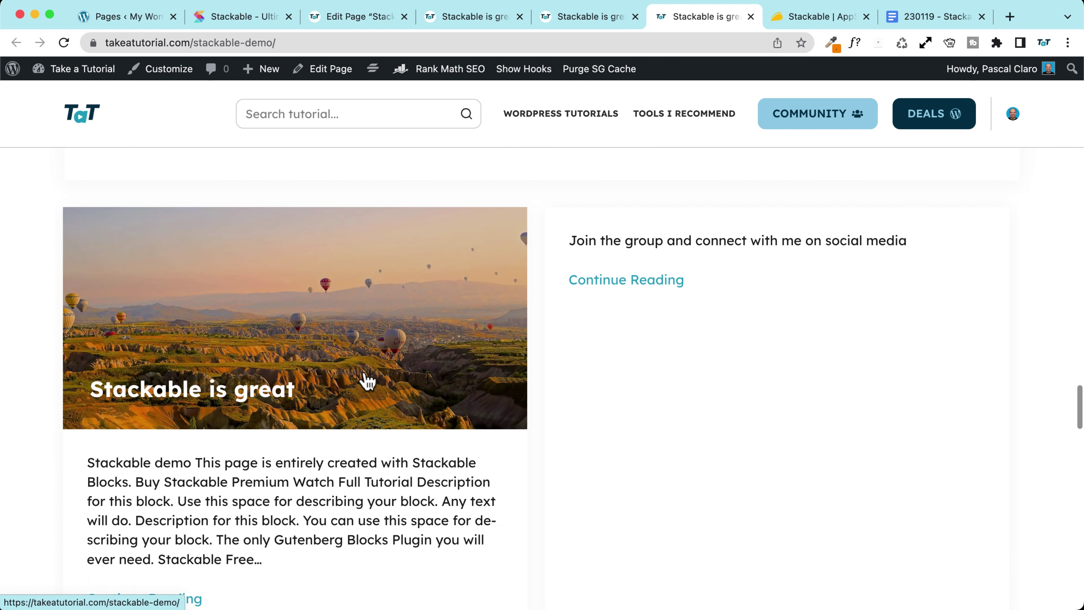
scroll(367, 380, "down", 4)
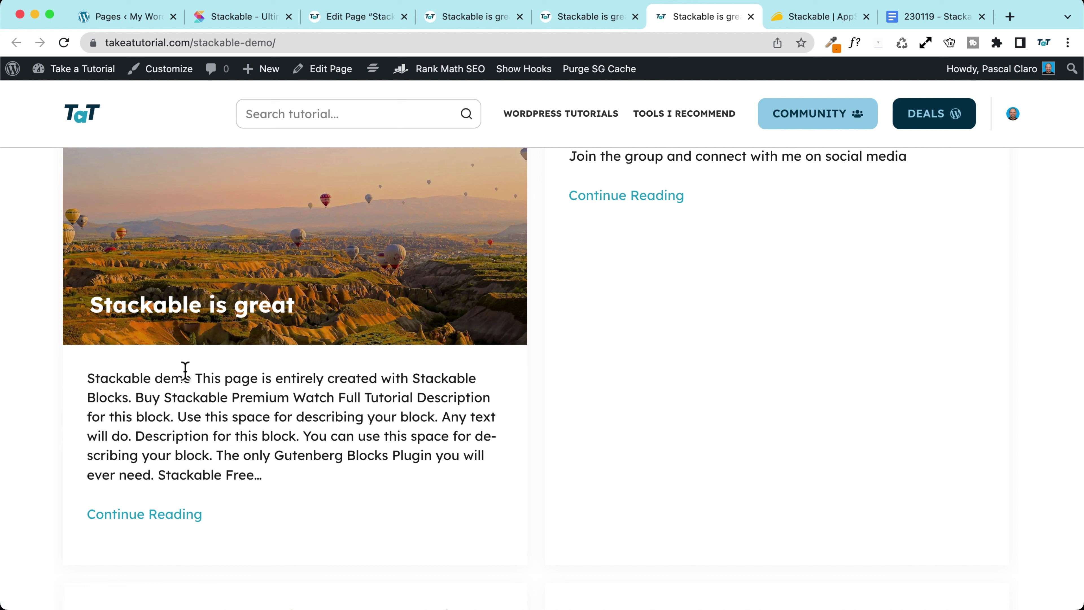
Return to the page editor, apply the Vertical Card 2 variation to the Posts block and review the cards
left_click(579, 18)
left_click(428, 18)
left_click(365, 18)
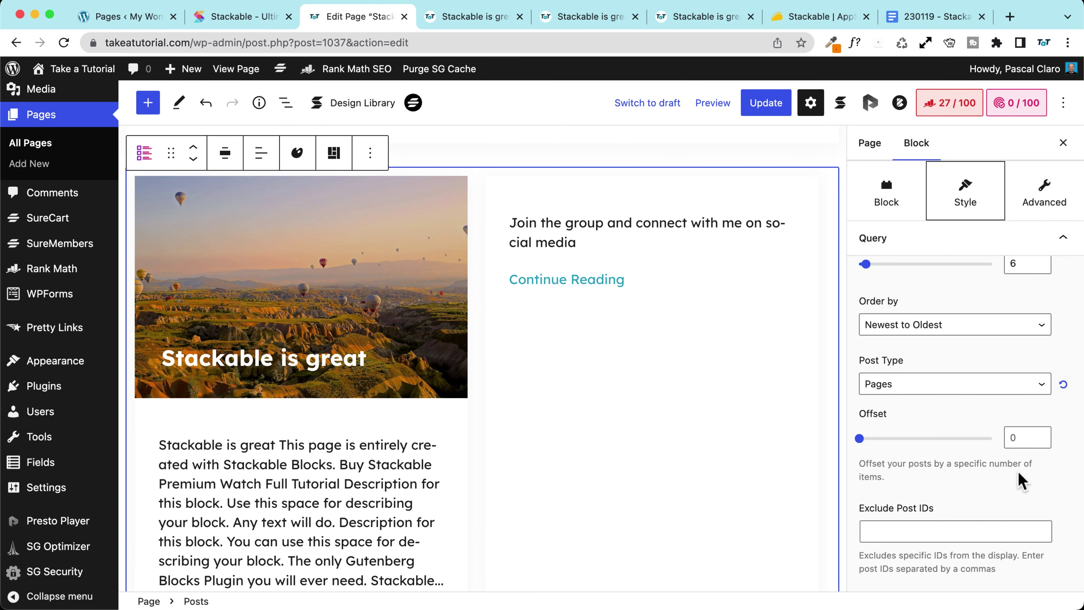
scroll(946, 399, "down", 3)
scroll(953, 336, "up", 3)
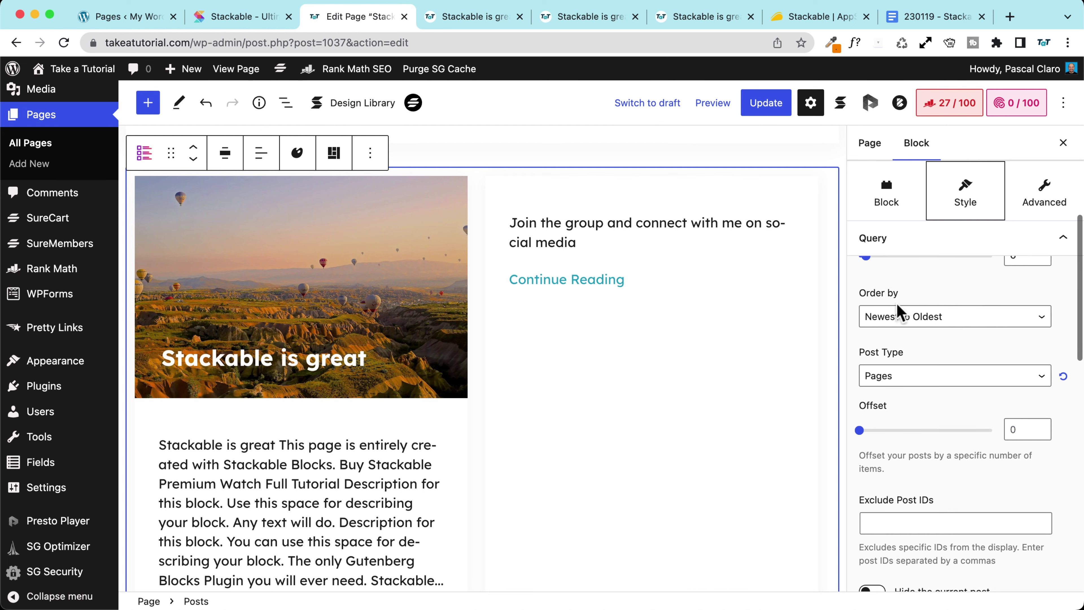
left_click(335, 154)
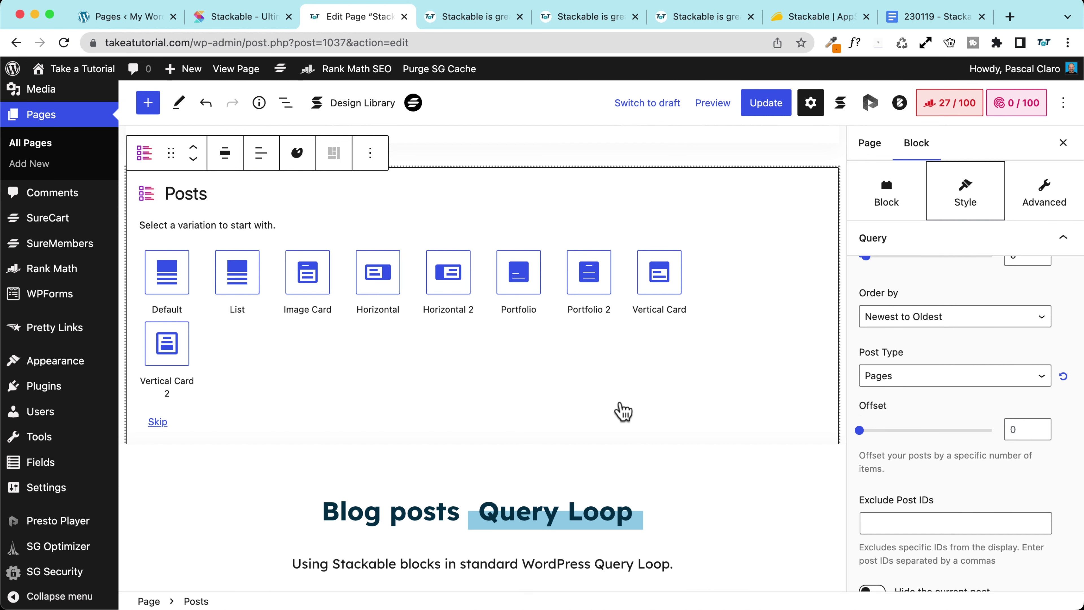
left_click(166, 349)
scroll(188, 357, "down", 6)
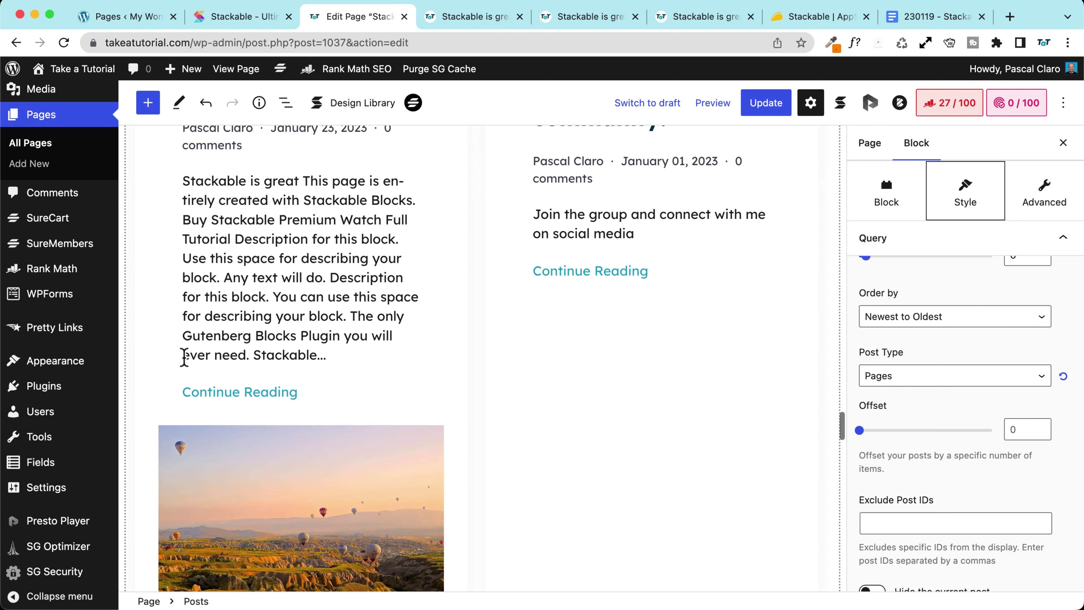
scroll(184, 357, "up", 9)
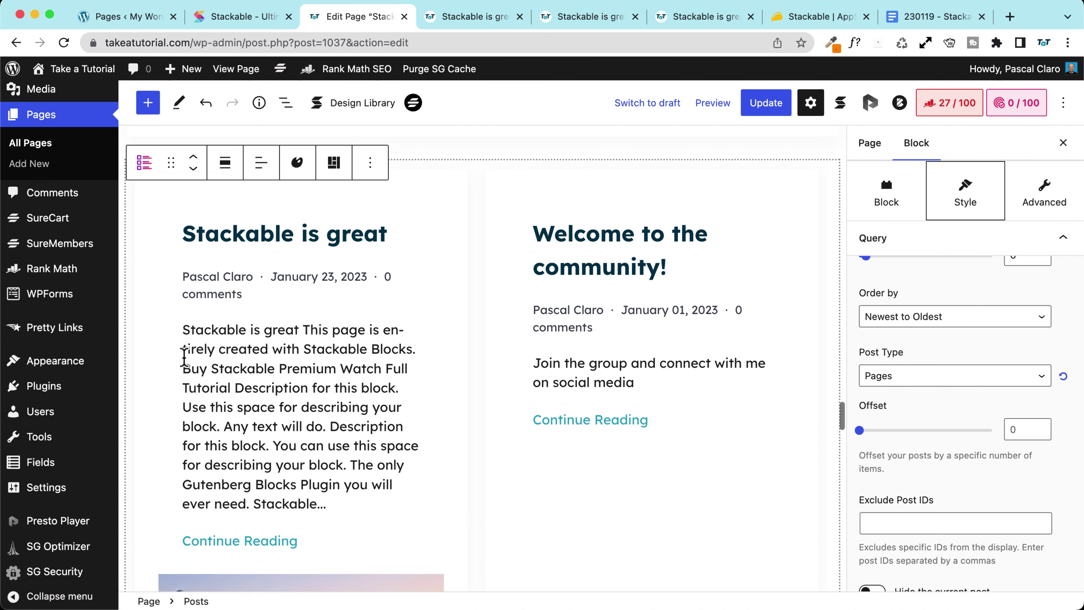
Switch the Posts block to the Portfolio variation and look over the resulting page cards
left_click(333, 186)
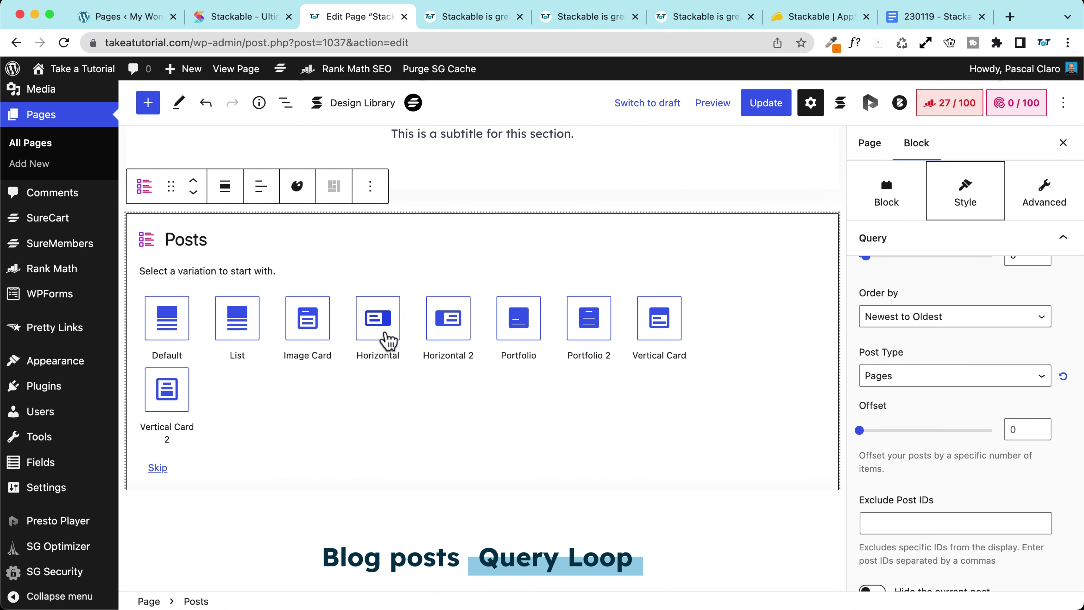
left_click(518, 326)
scroll(314, 334, "down", 3)
scroll(259, 331, "down", 10)
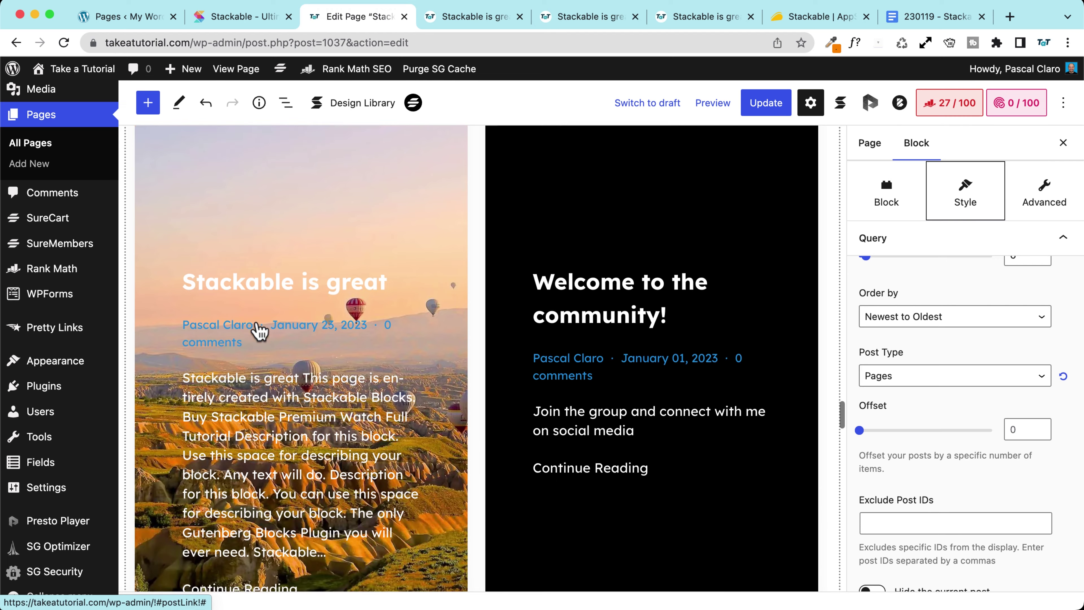
scroll(260, 331, "up", 4)
scroll(260, 331, "up", 5)
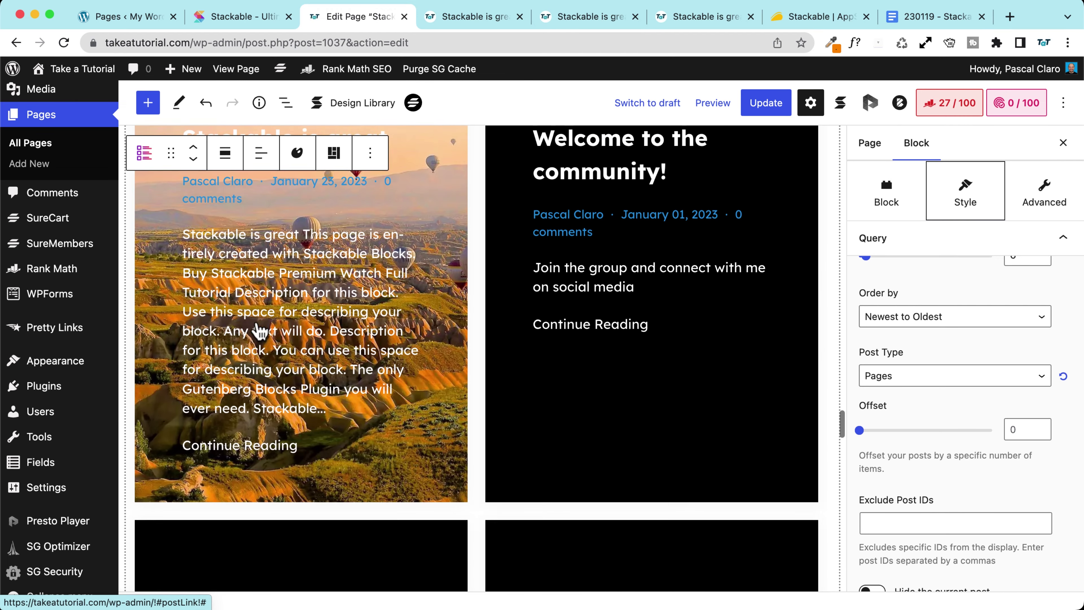
Set the Posts block's container background colour to the dark SureCart palette colour and update the page
scroll(920, 493, "down", 5)
scroll(920, 493, "down", 3)
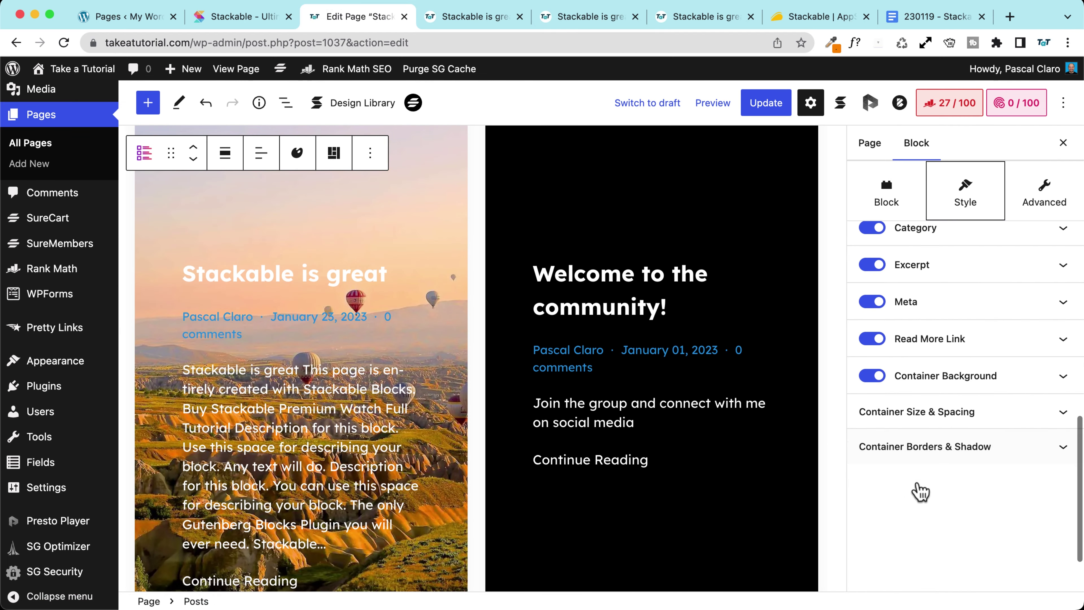
scroll(921, 491, "up", 2)
left_click(936, 473)
scroll(917, 455, "up", 1)
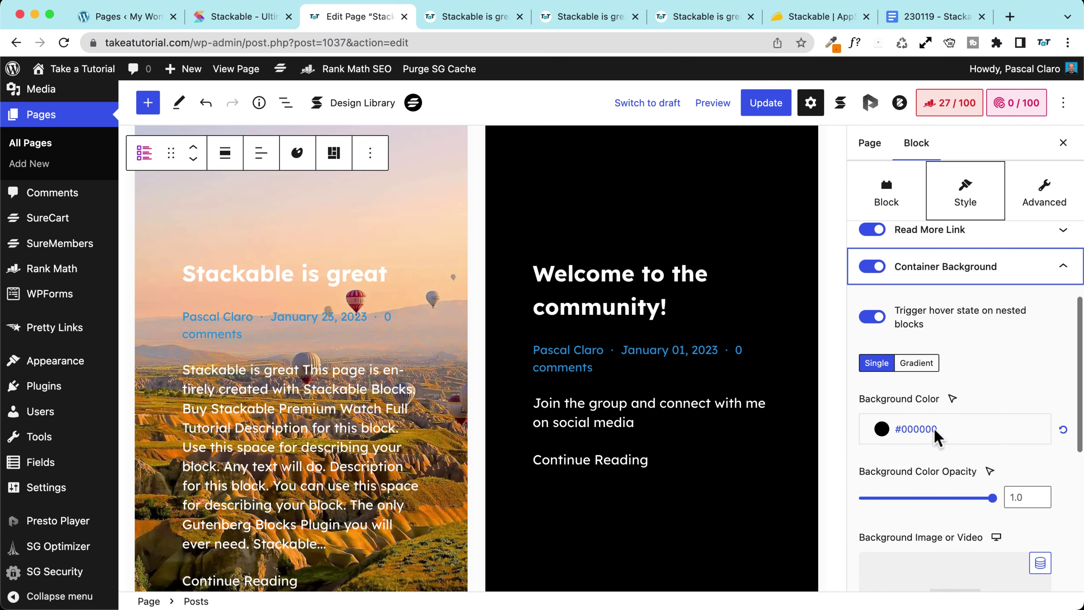
left_click(944, 436)
left_click(708, 494)
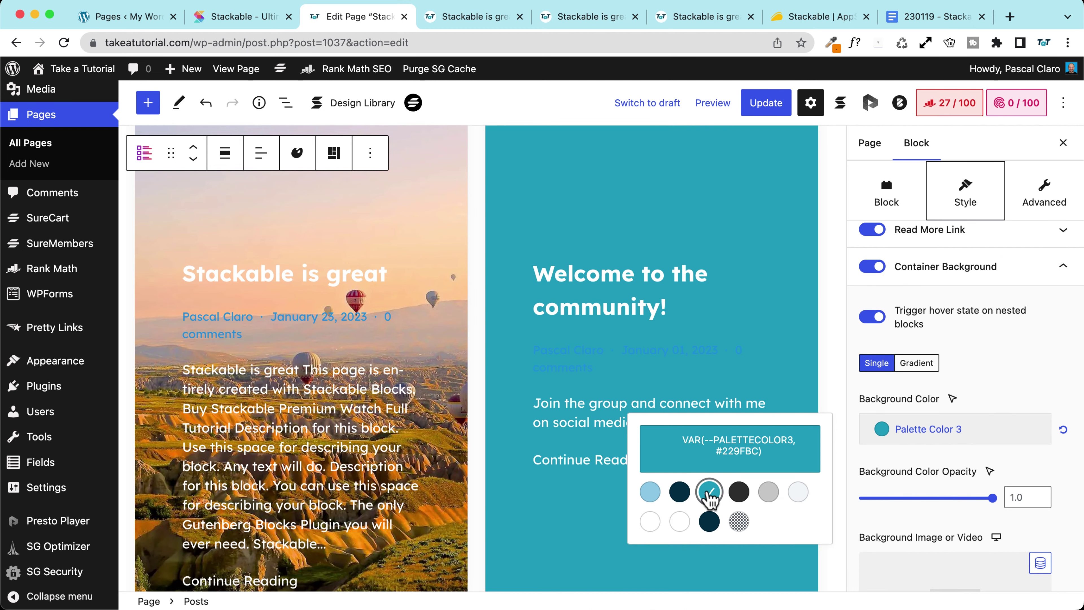
left_click(737, 494)
left_click(710, 523)
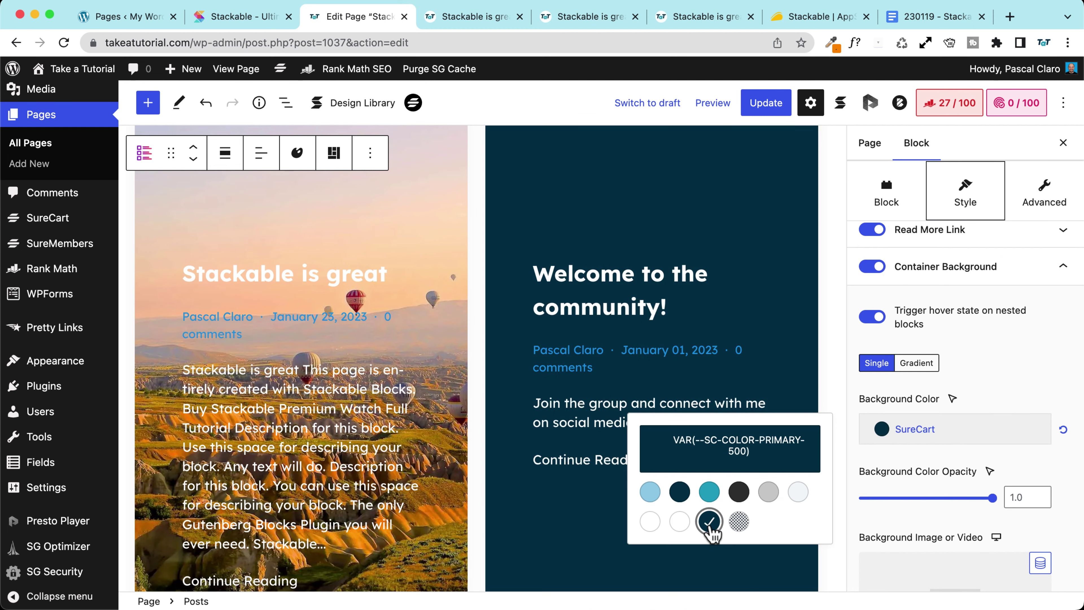
left_click(766, 112)
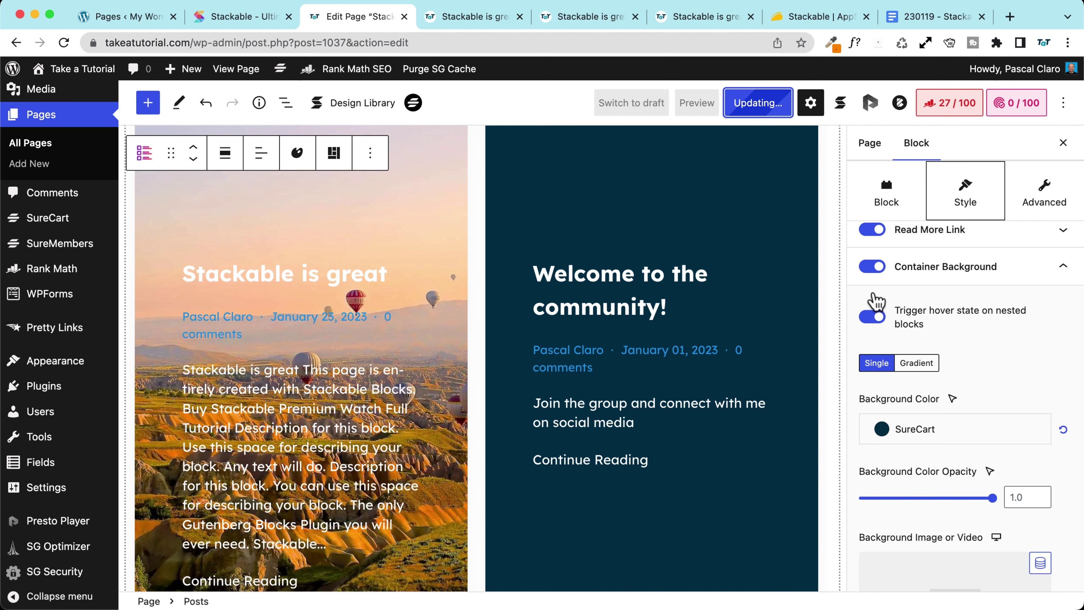
Set the Posts block's query order to Oldest to Newest and review the listed pages
scroll(939, 339, "up", 10)
scroll(942, 341, "up", 1)
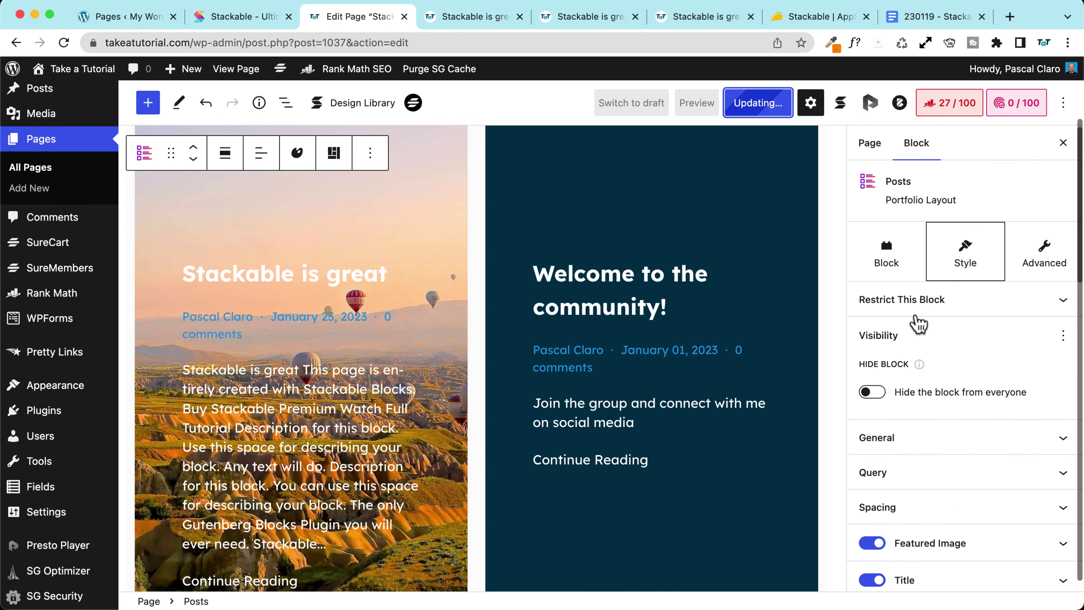
scroll(907, 448, "down", 2)
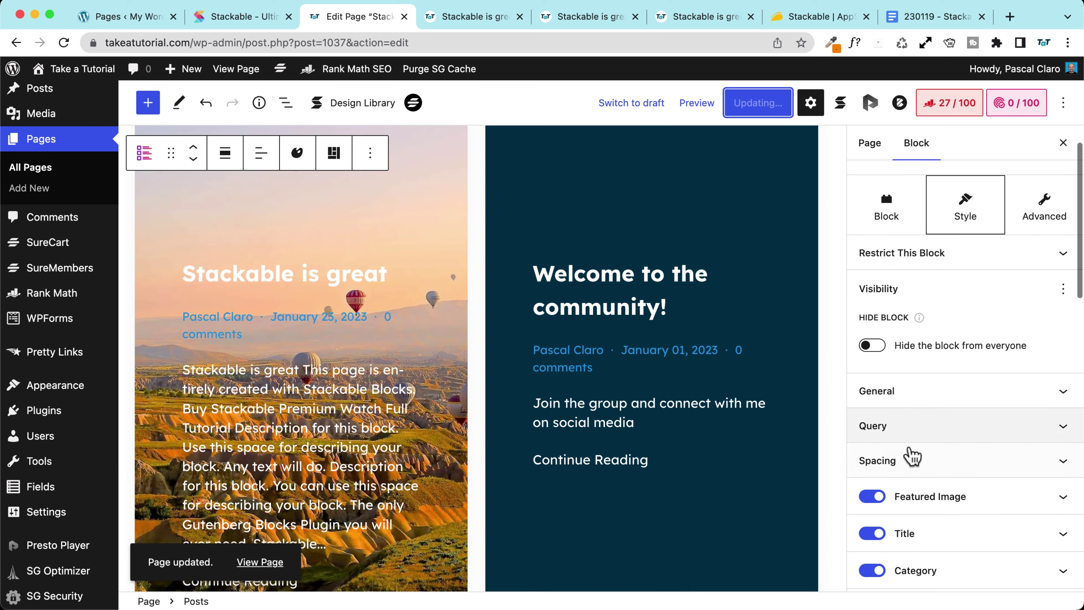
left_click(907, 454)
scroll(903, 384, "down", 5)
scroll(899, 359, "up", 5)
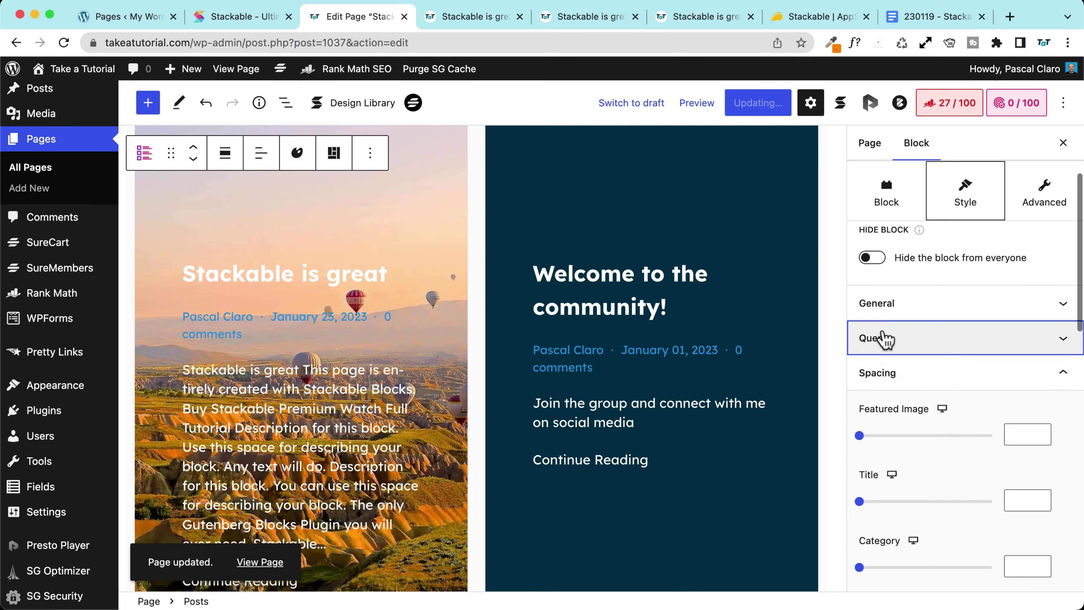
left_click(887, 338)
left_click(921, 363)
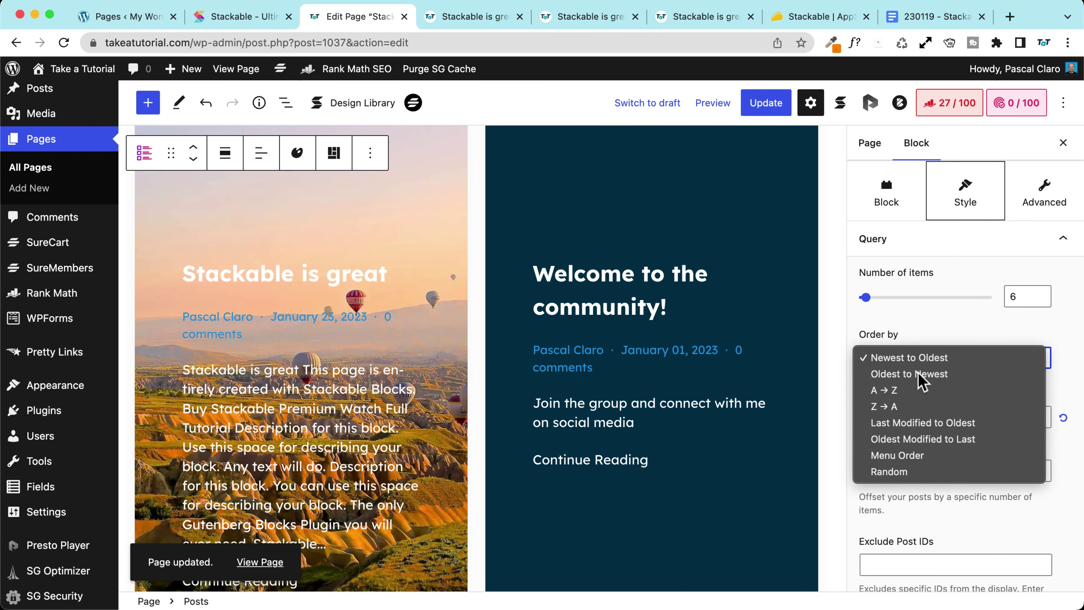
left_click(918, 374)
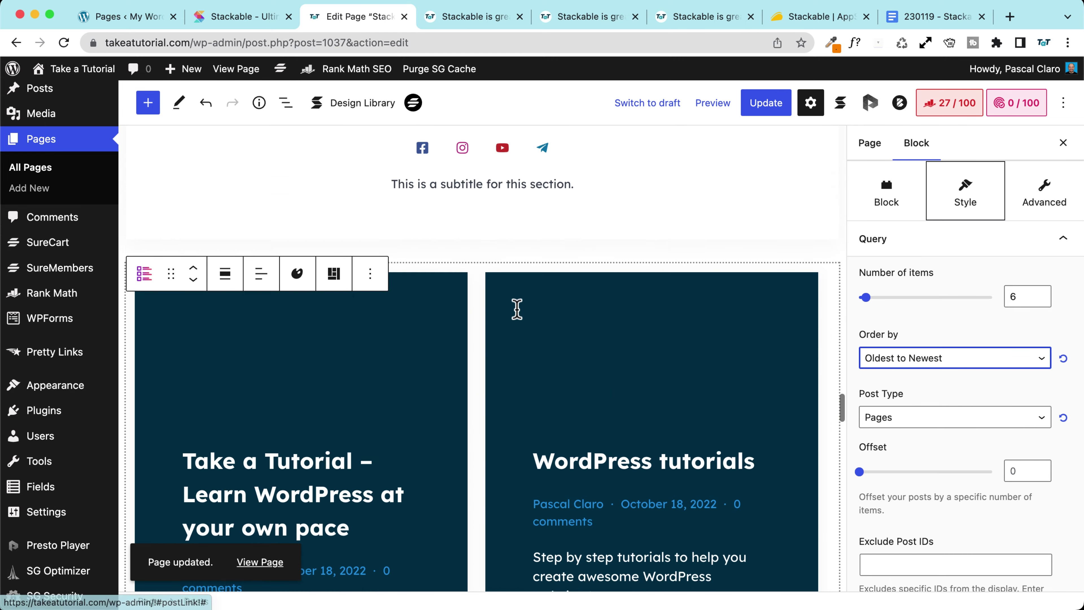
scroll(515, 308, "down", 10)
scroll(465, 305, "down", 15)
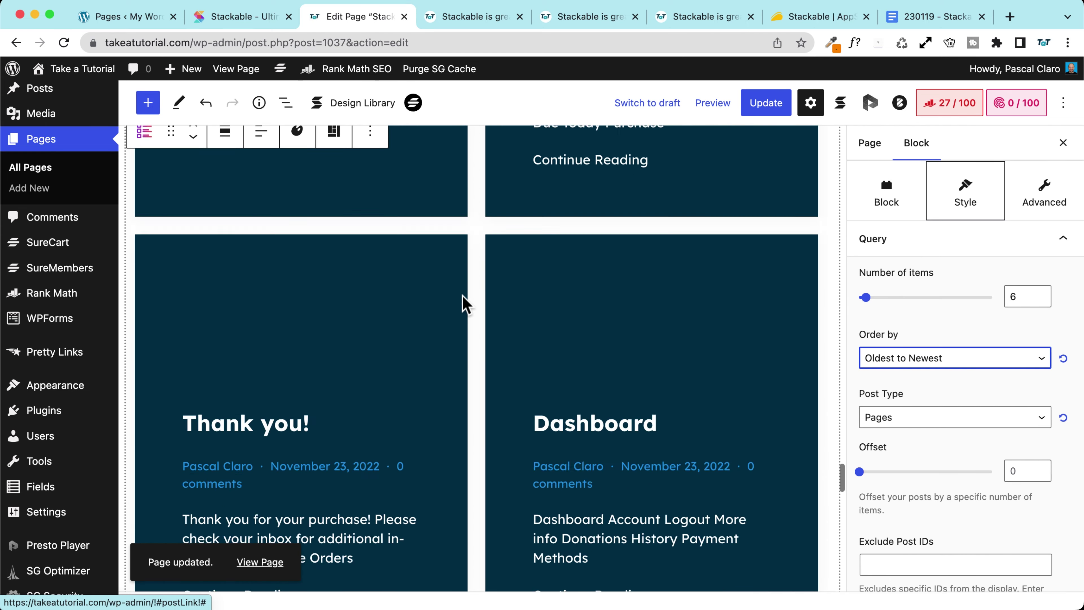
scroll(465, 304, "up", 6)
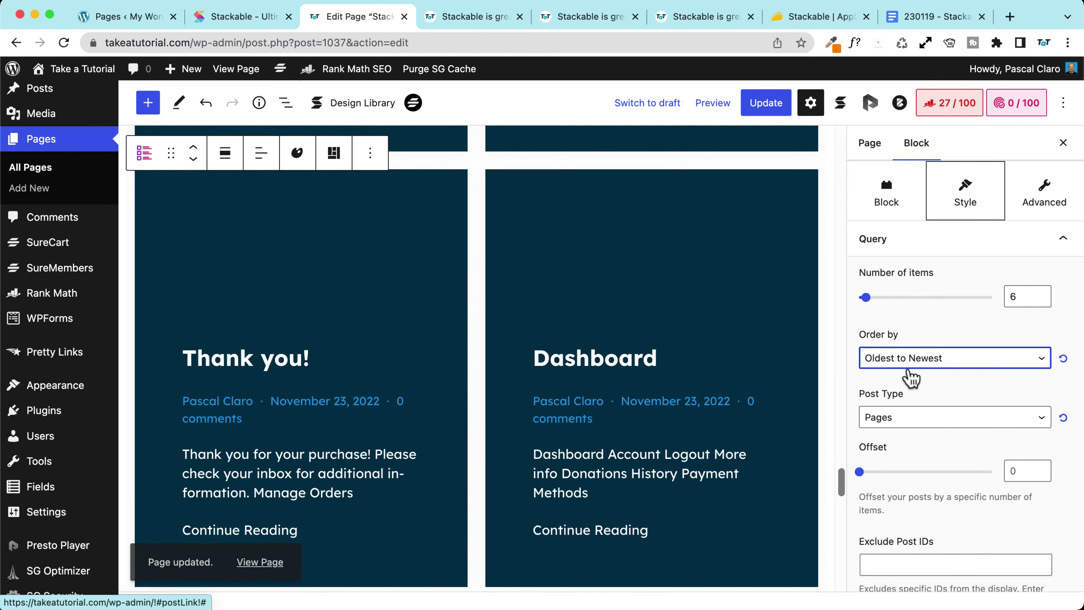
Set the Posts block's query order to Newest to Oldest and update the page
left_click(909, 365)
left_click(879, 340)
left_click(755, 109)
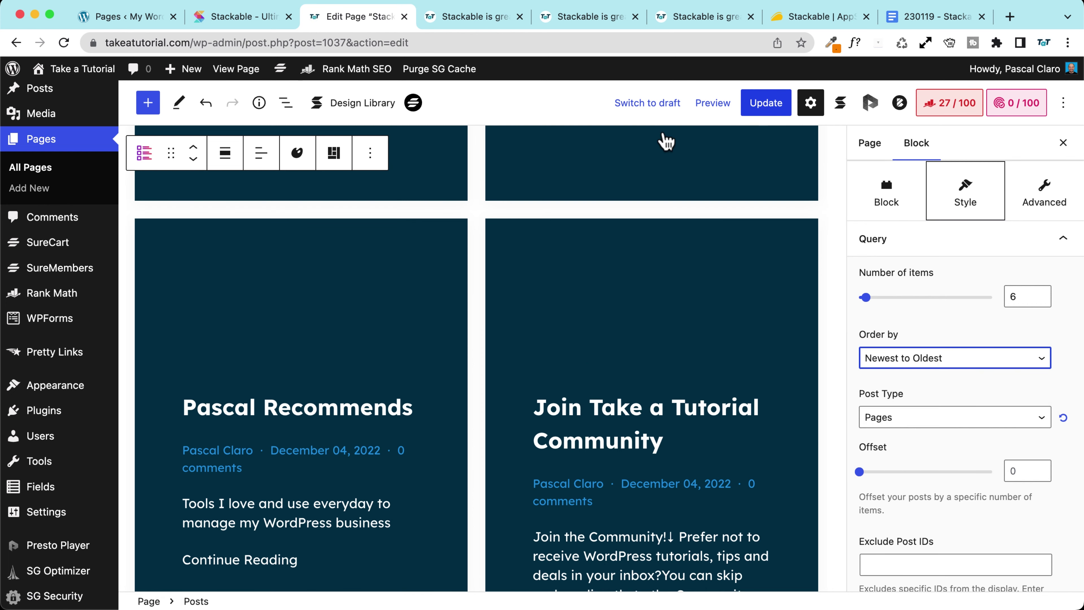
Check the Portfolio page cards on the live demo page, including the Stackable is great card with its featured image
left_click(473, 17)
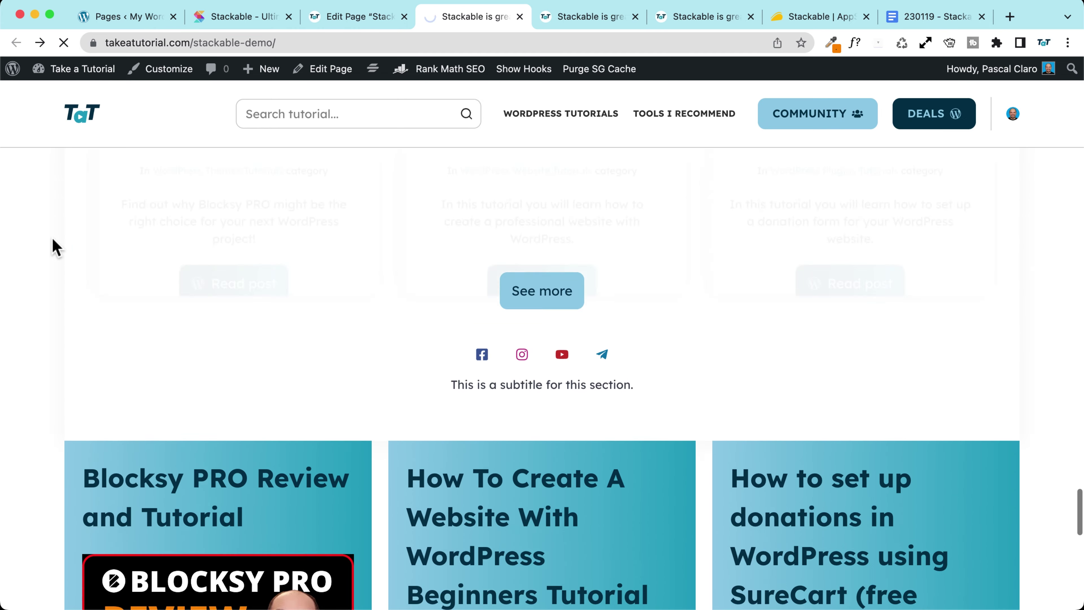
scroll(56, 247, "up", 15)
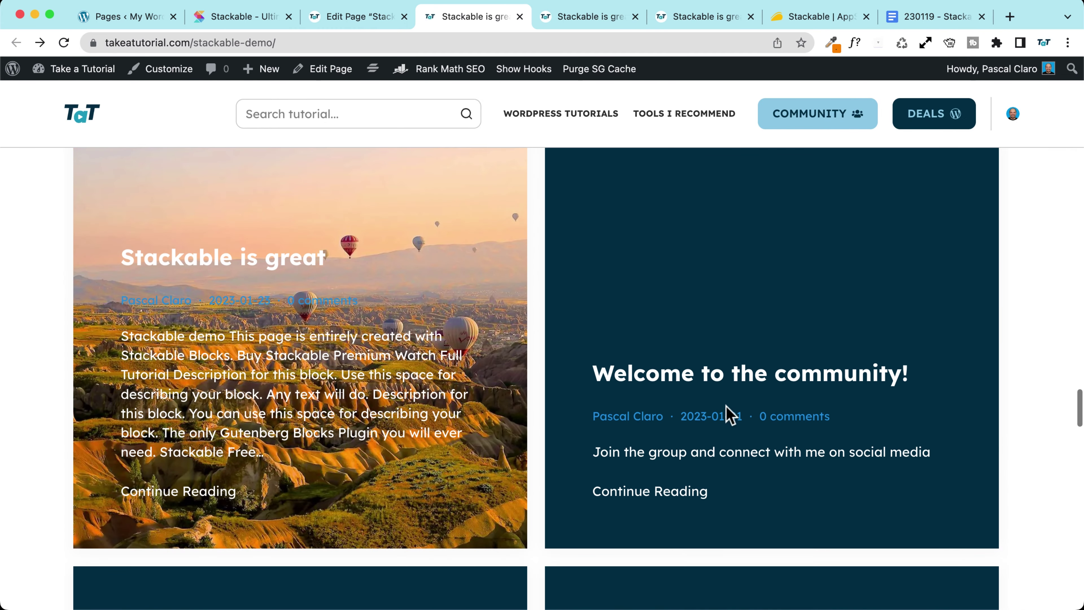
scroll(726, 414, "up", 5)
scroll(723, 411, "down", 3)
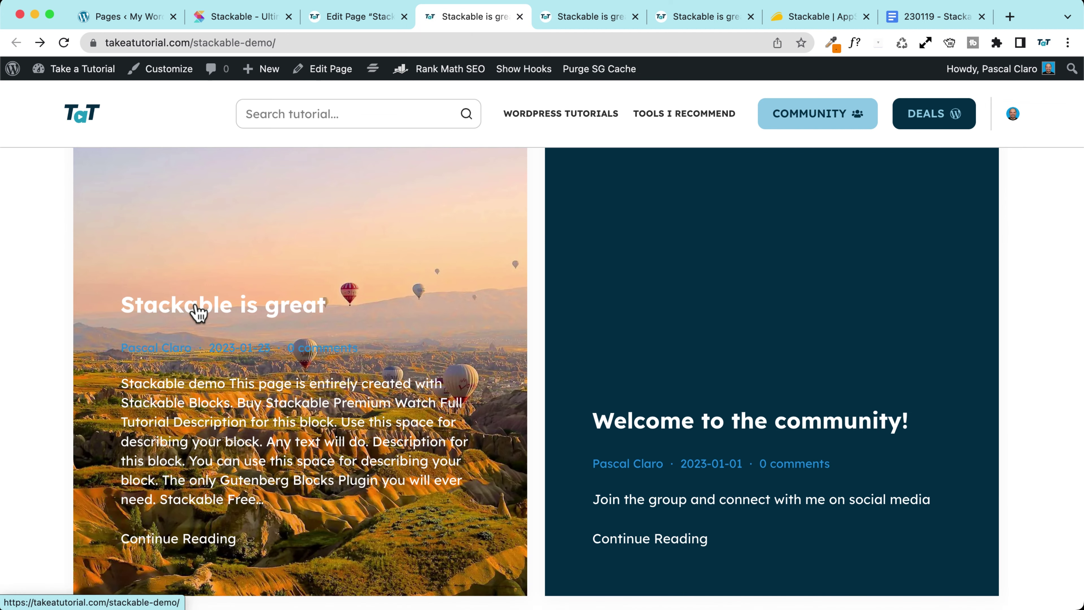
scroll(198, 313, "down", 2)
scroll(299, 370, "down", 2)
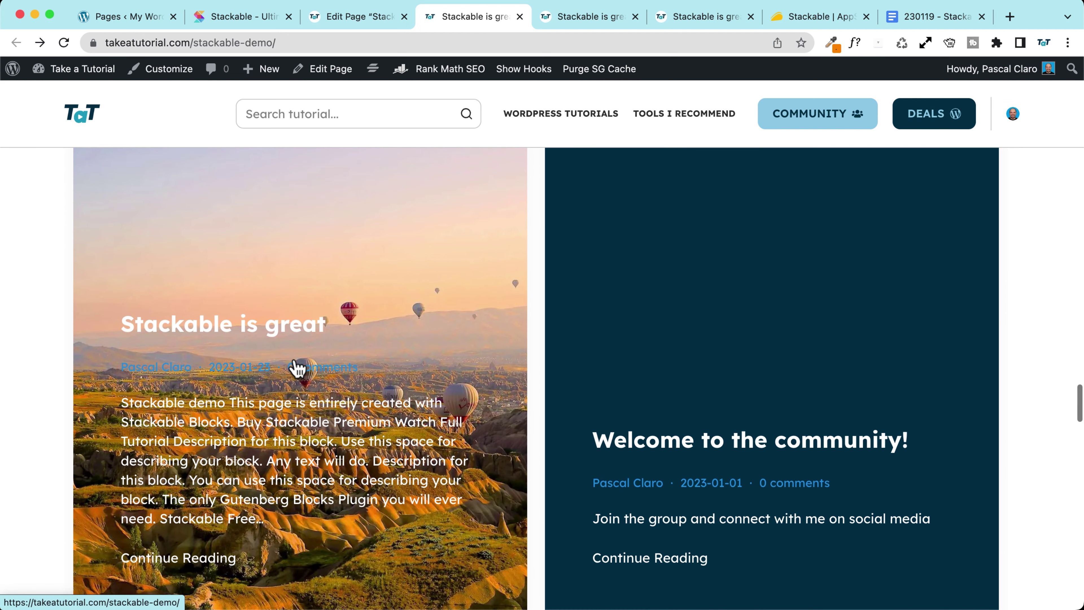
Return to the demo page's editor and select the Portfolio-layout Posts block in the page cards section
left_click(385, 15)
scroll(337, 306, "up", 10)
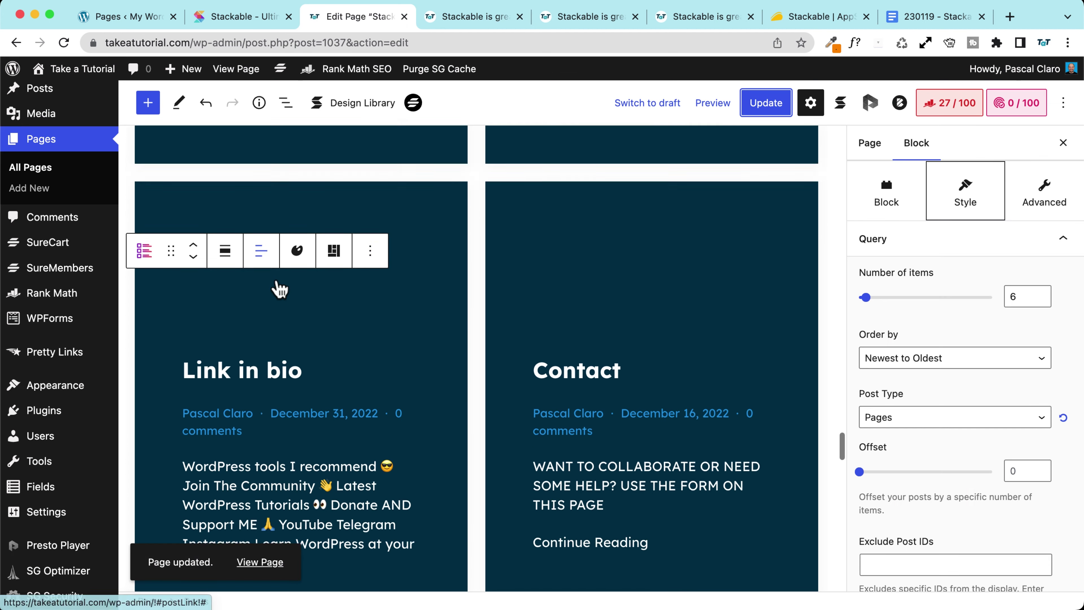
left_click(184, 234)
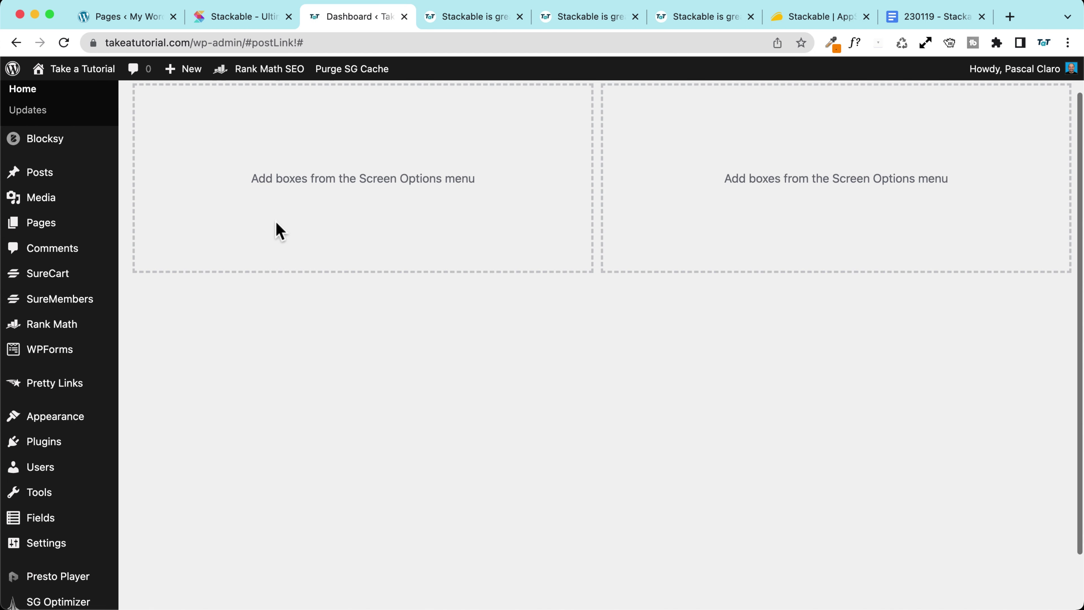
left_click(15, 43)
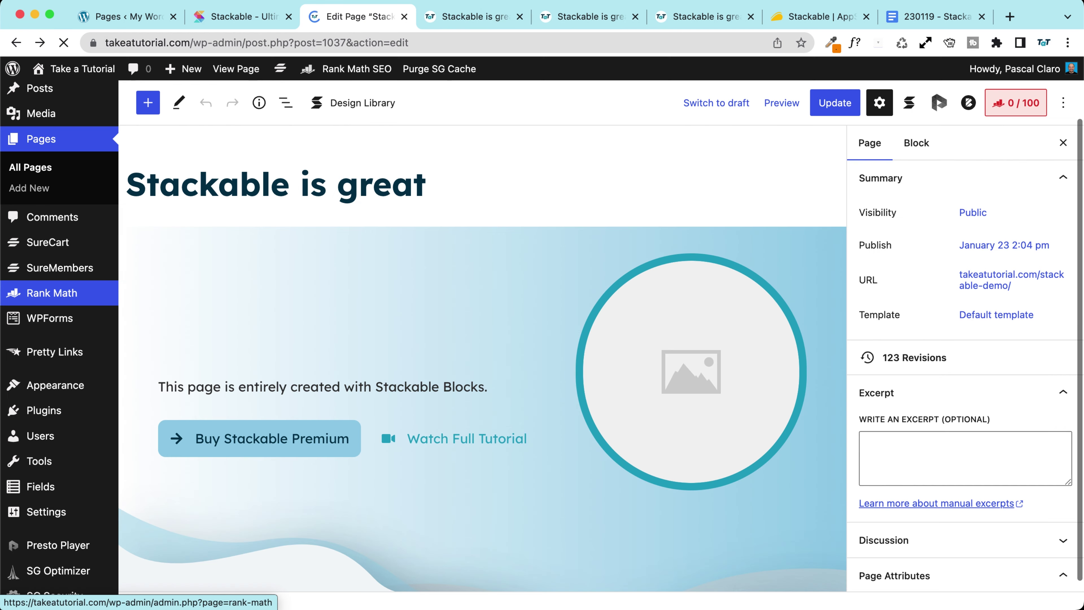
scroll(311, 354, "down", 20)
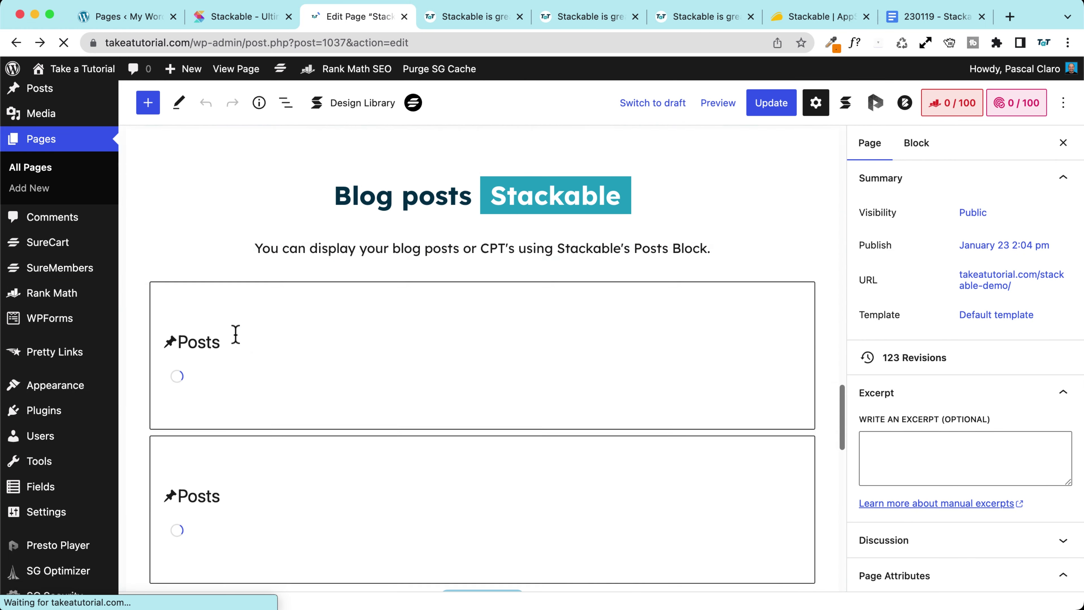
scroll(220, 331, "down", 3)
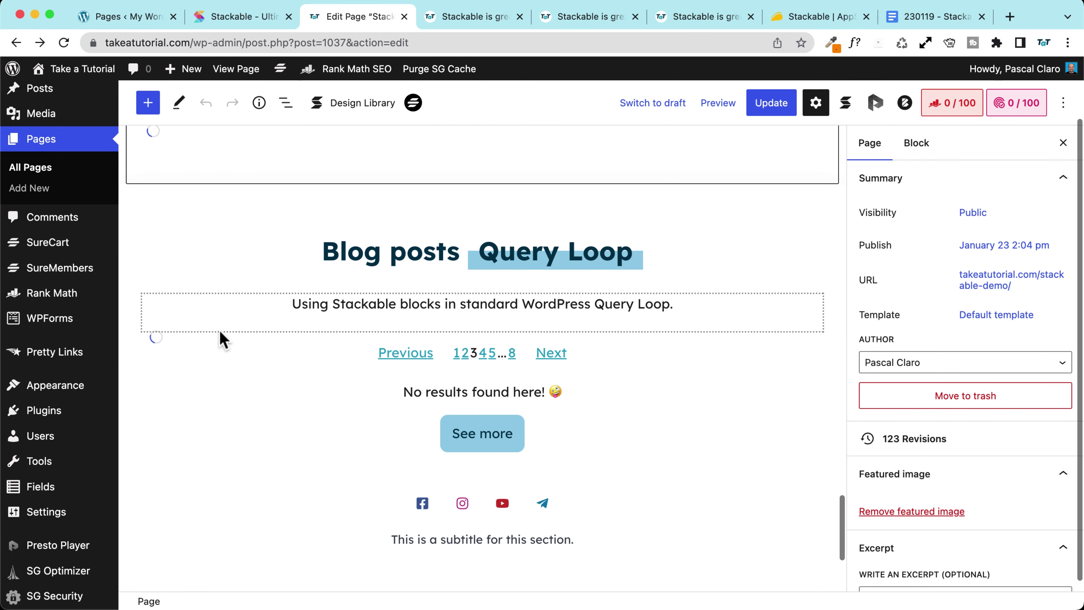
scroll(222, 340, "down", 2)
scroll(222, 339, "down", 5)
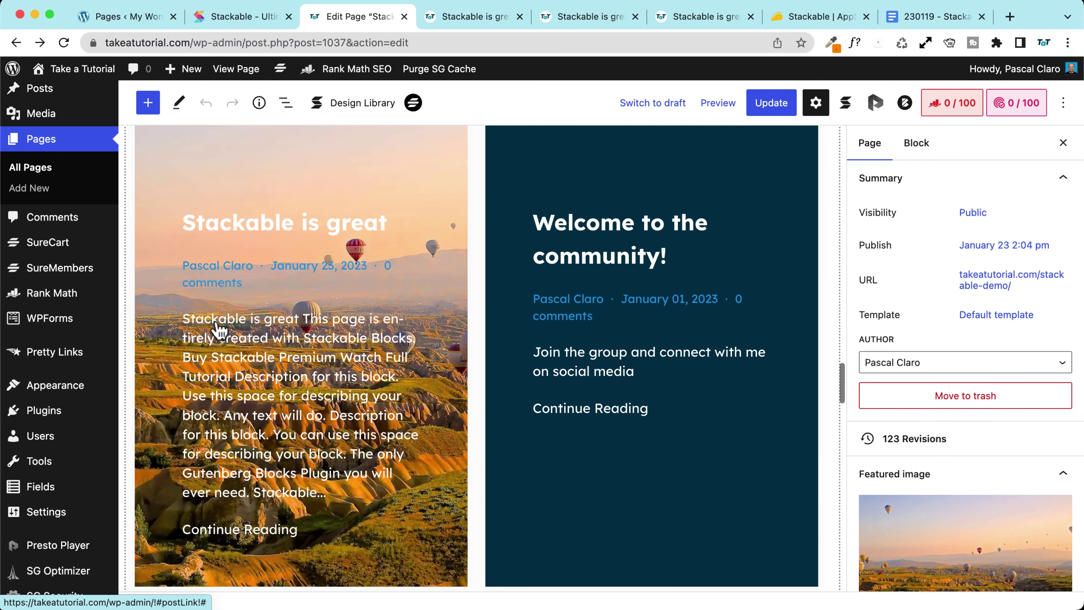
scroll(945, 463, "down", 2)
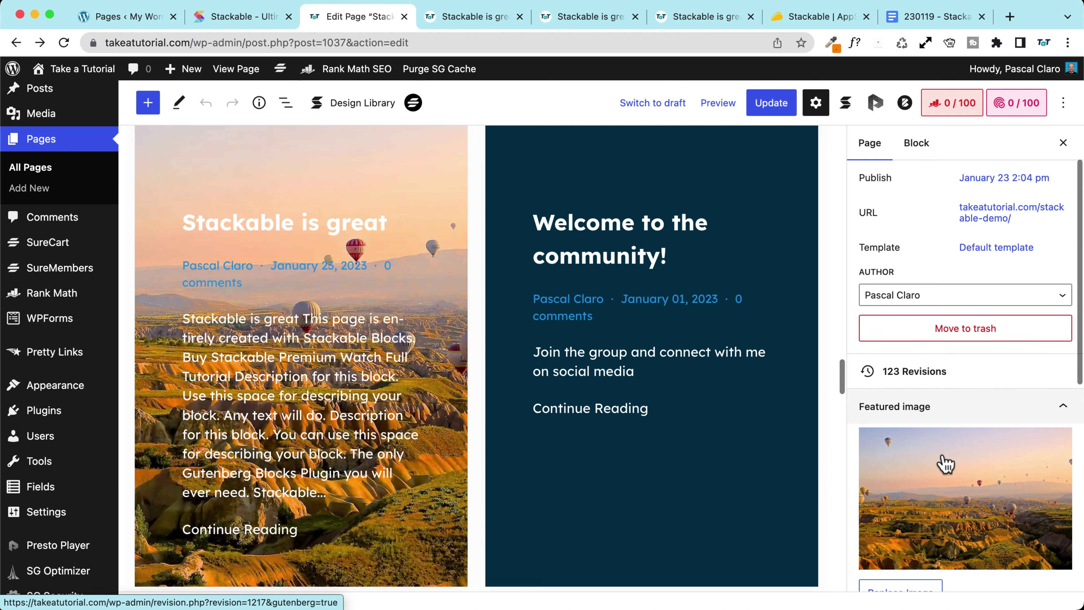
left_click(164, 164)
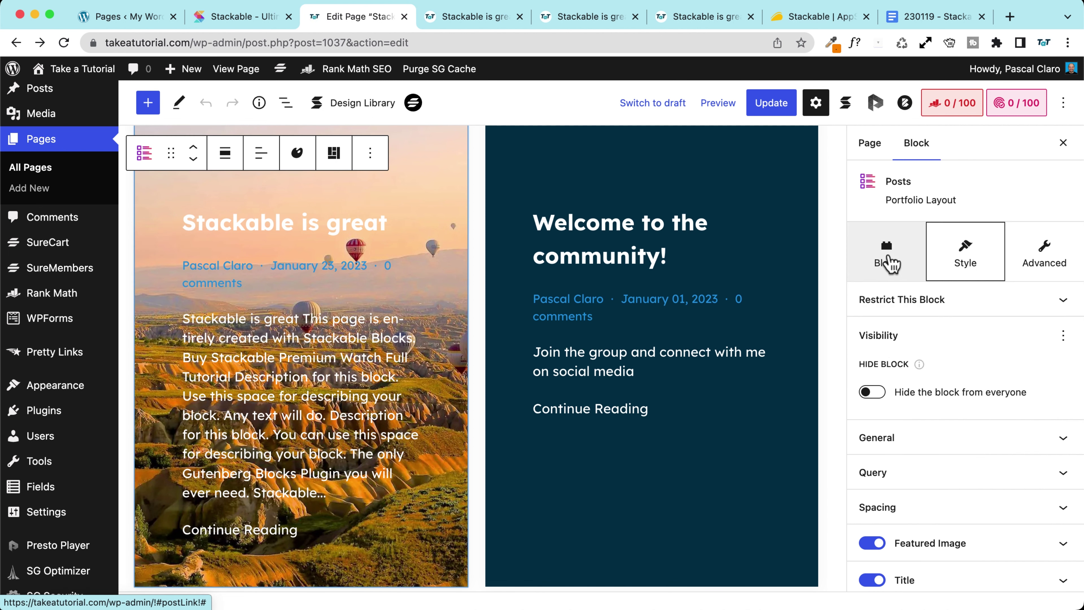
Change the Posts block's container background colour to the dark navy palette colour, with the background opacity at 1
scroll(918, 405, "down", 4)
scroll(914, 404, "down", 4)
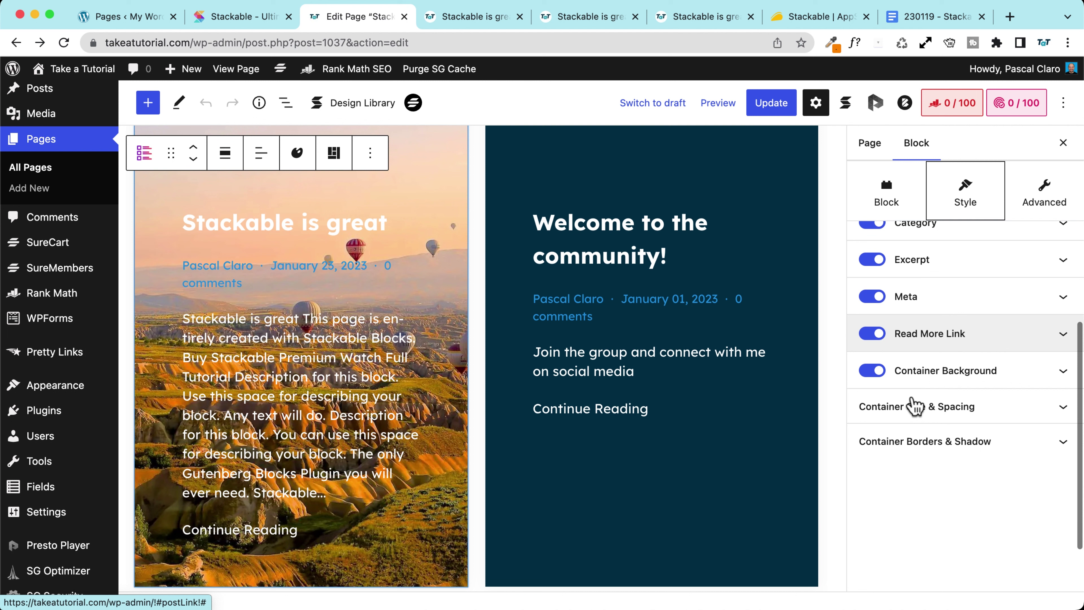
left_click(934, 370)
scroll(935, 378, "down", 1)
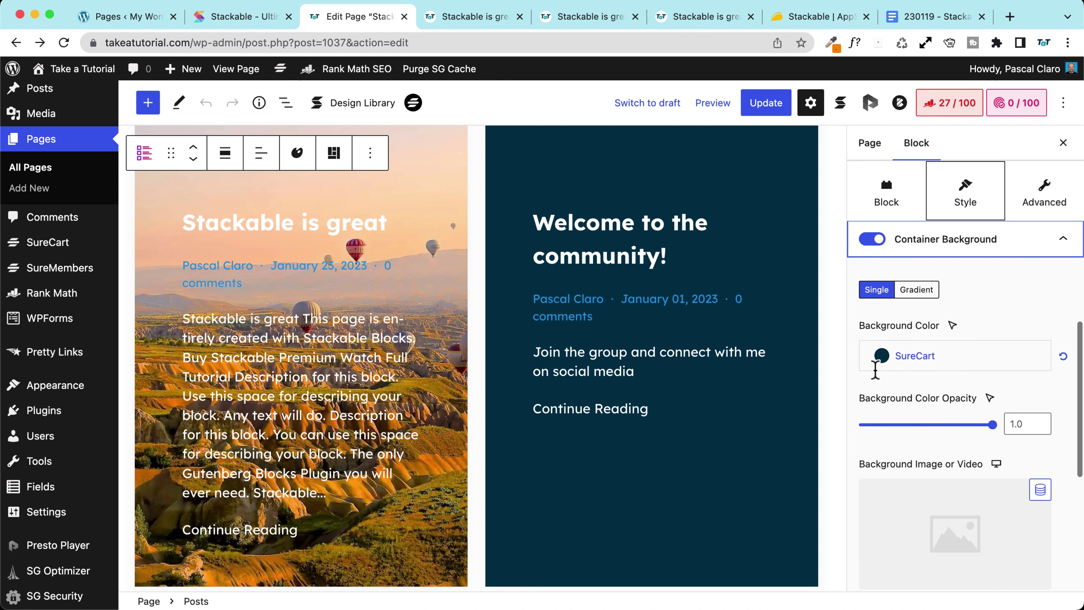
left_click(961, 362)
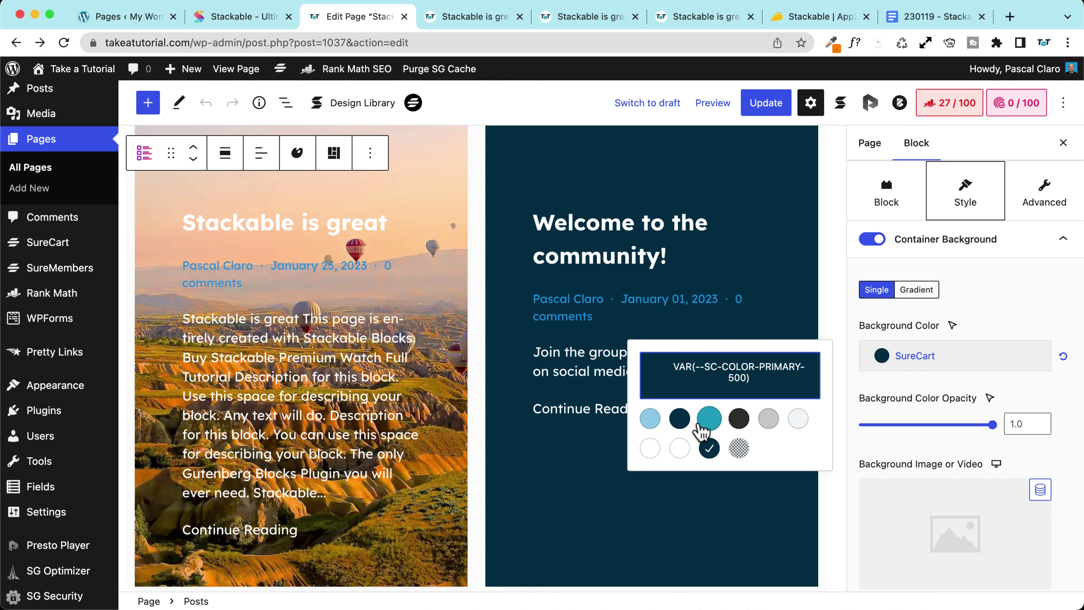
left_click(680, 418)
mouse_move(991, 425)
left_mouse_down()
mouse_move(969, 428)
mouse_move(990, 425)
left_mouse_up()
scroll(900, 436, "down", 5)
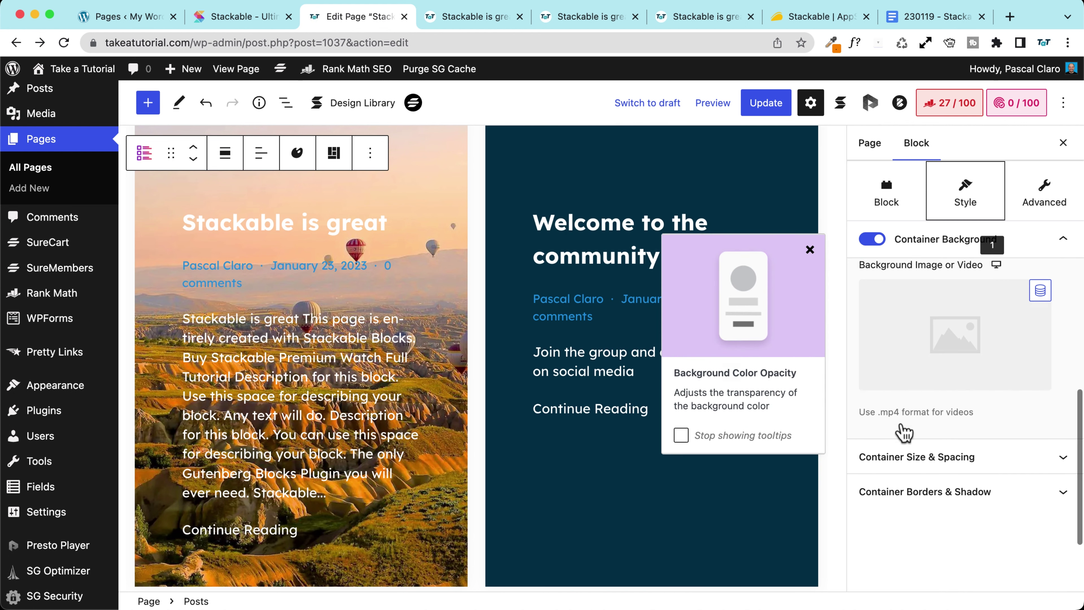
Open the Posts block's Featured Image settings and review the image link, size, hover, zoom and overlay options
scroll(844, 363, "up", 8)
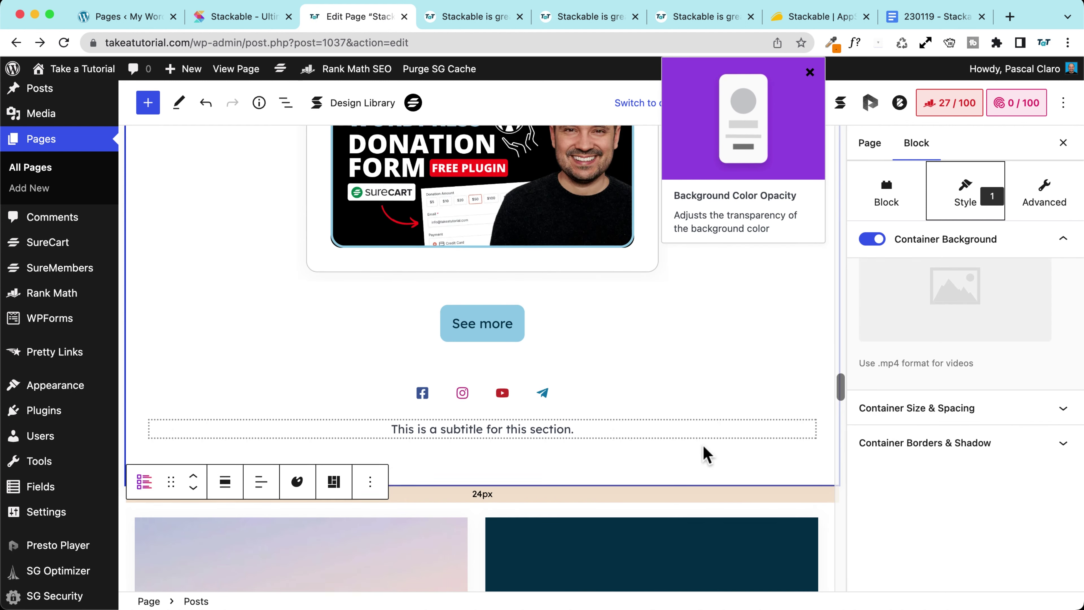
scroll(708, 452, "down", 6)
scroll(1032, 387, "up", 4)
scroll(1032, 386, "up", 4)
scroll(1028, 388, "down", 1)
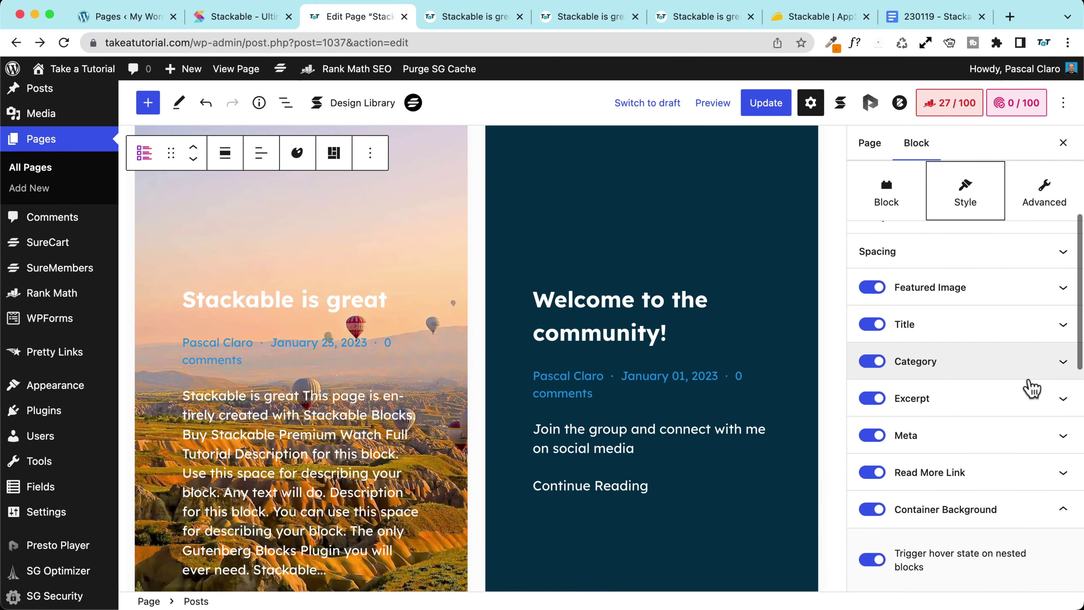
left_click(970, 295)
scroll(868, 354, "down", 4)
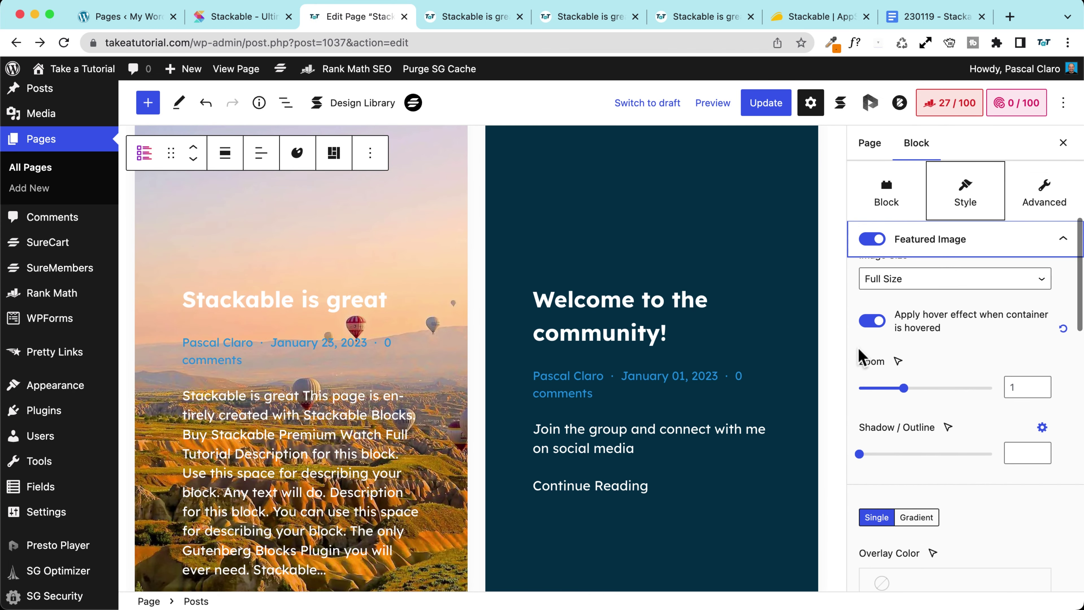
scroll(866, 410, "up", 3)
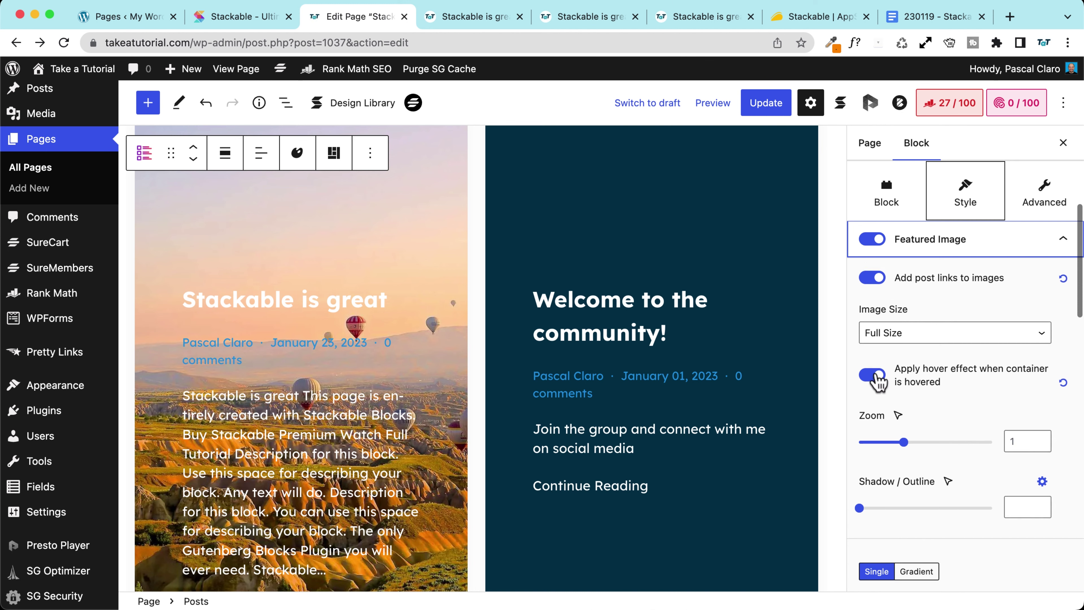
scroll(871, 365, "down", 9)
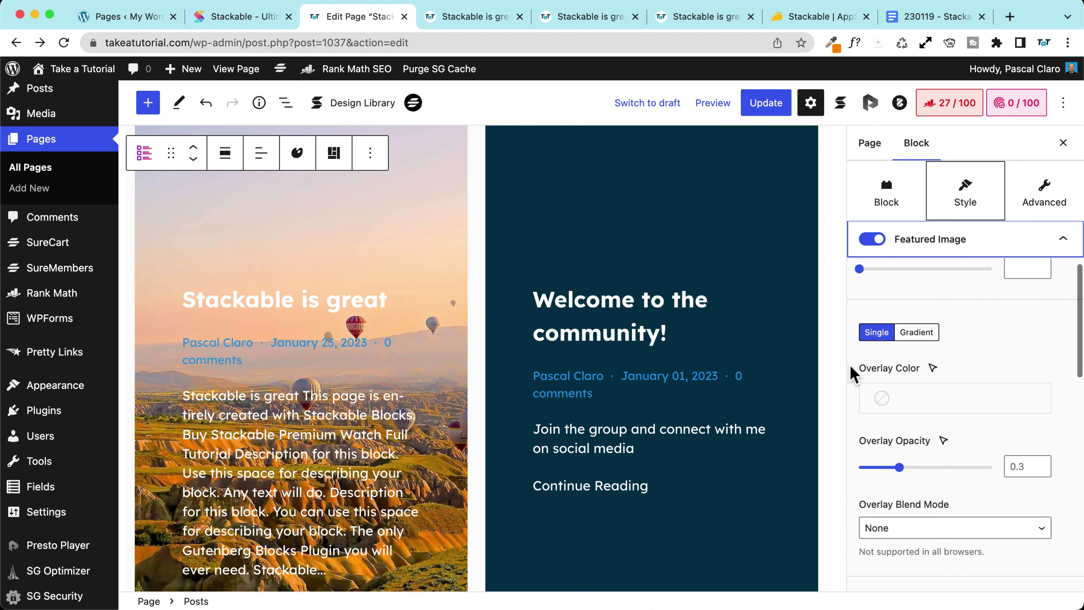
Give the featured image a Palette Color 3 overlay and raise its opacity to 0.7, then 0.9
left_click_drag(899, 416, 952, 415)
left_click(909, 356)
left_click(709, 408)
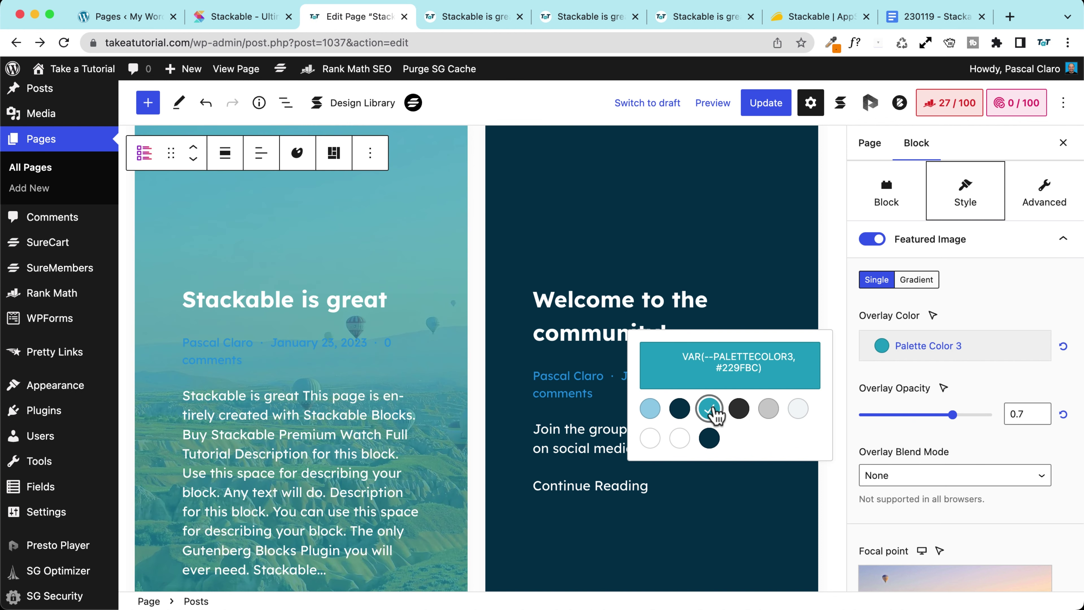
left_click_drag(952, 414, 978, 414)
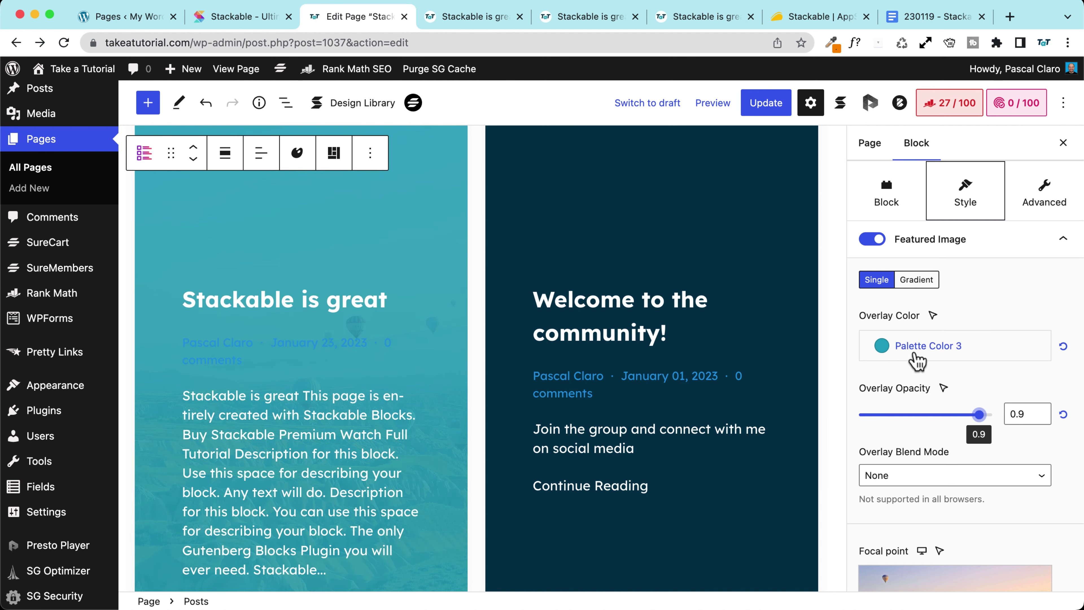
Try Palette Color 8 as the featured image overlay, then set it to SureCart with an opacity of 0.8
left_click(924, 357)
left_click(680, 438)
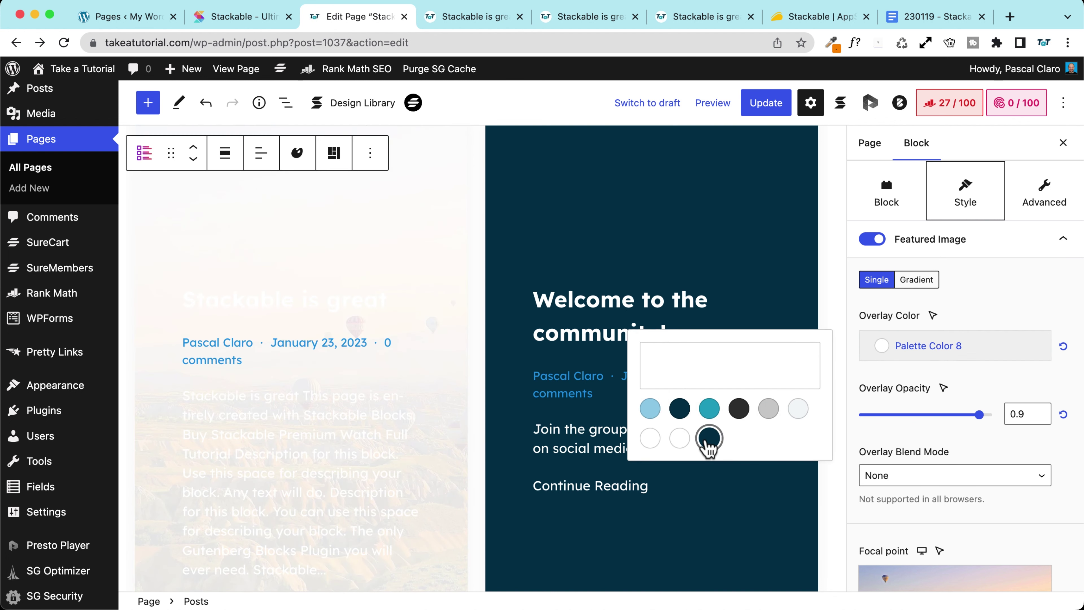
left_click(709, 438)
mouse_move(979, 414)
left_mouse_down()
mouse_move(954, 414)
mouse_move(967, 419)
left_mouse_up()
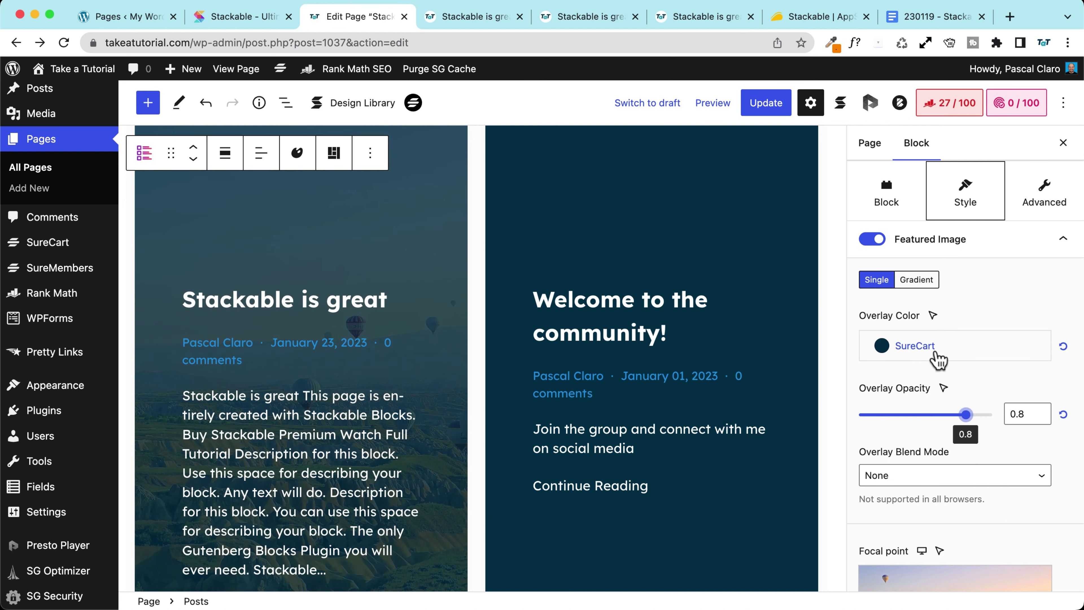
Make the featured image overlay a gradient with Palette Color 5 as the second colour and an opacity of 0.9
left_click(916, 279)
scroll(922, 368, "down", 3)
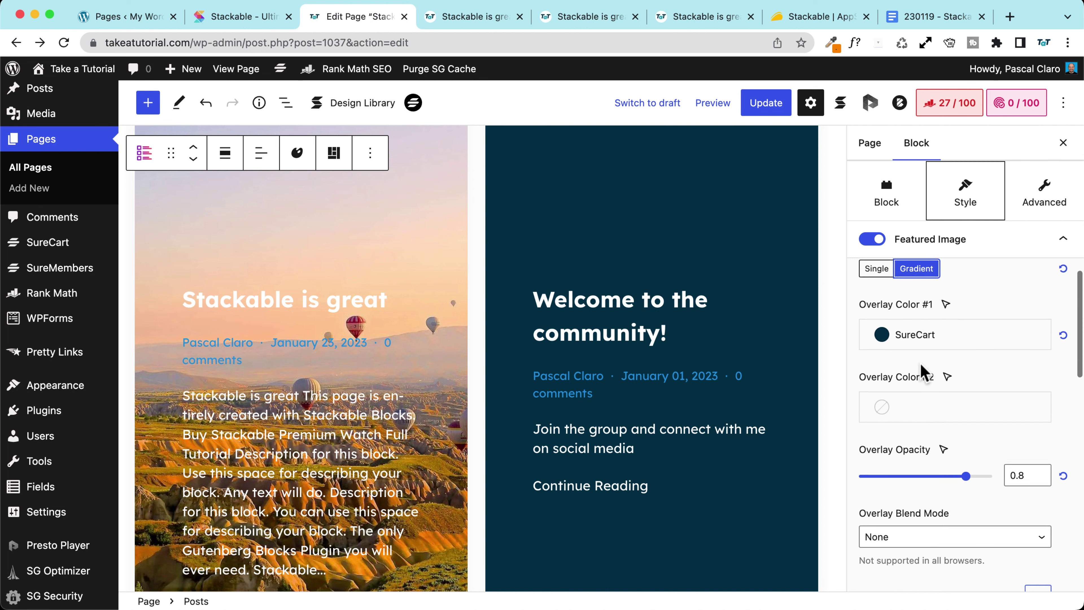
left_click(922, 352)
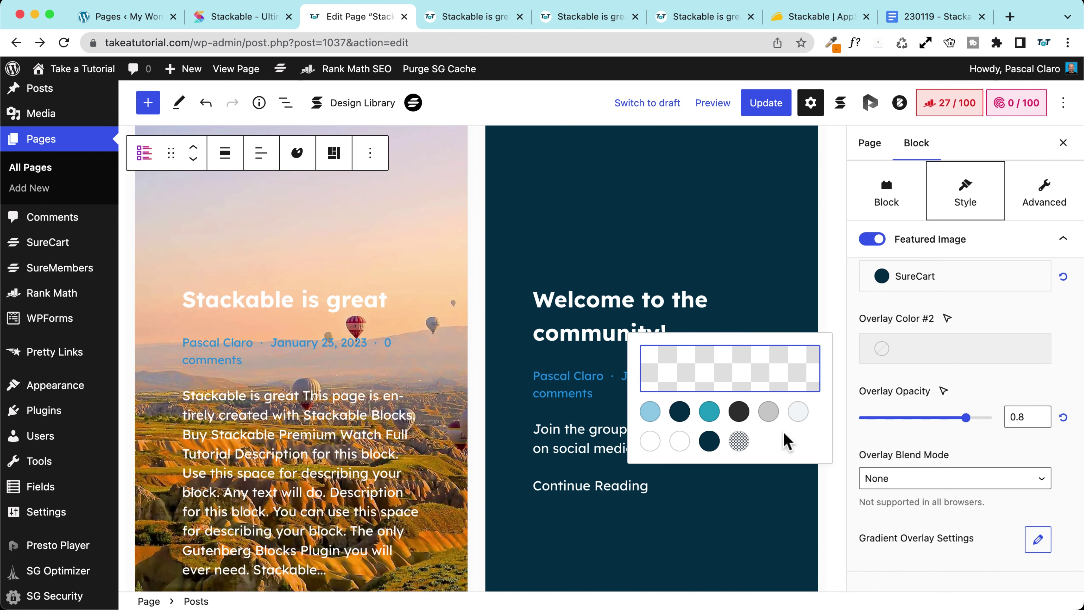
left_click(768, 411)
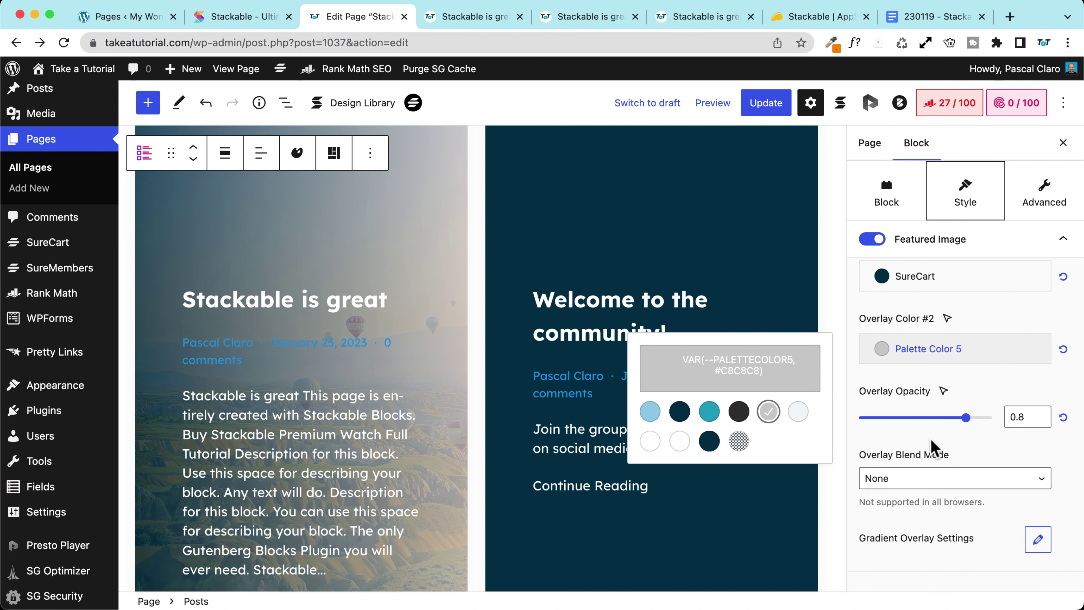
left_click_drag(967, 417, 980, 417)
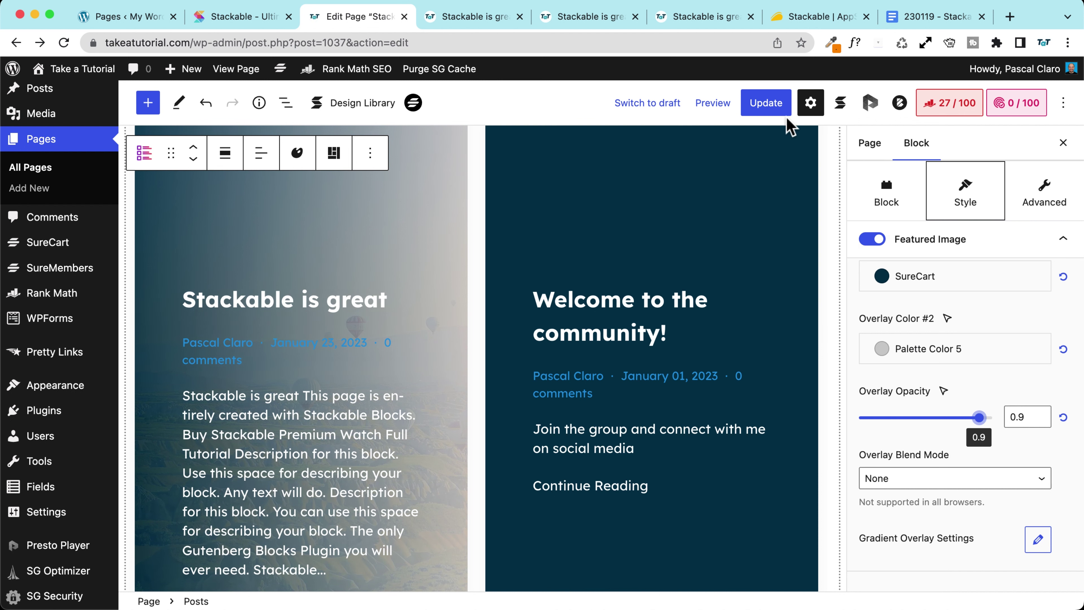
Update the page, look over the gradient-covered card, and stay on the editor page
left_click(764, 107)
scroll(290, 397, "down", 3)
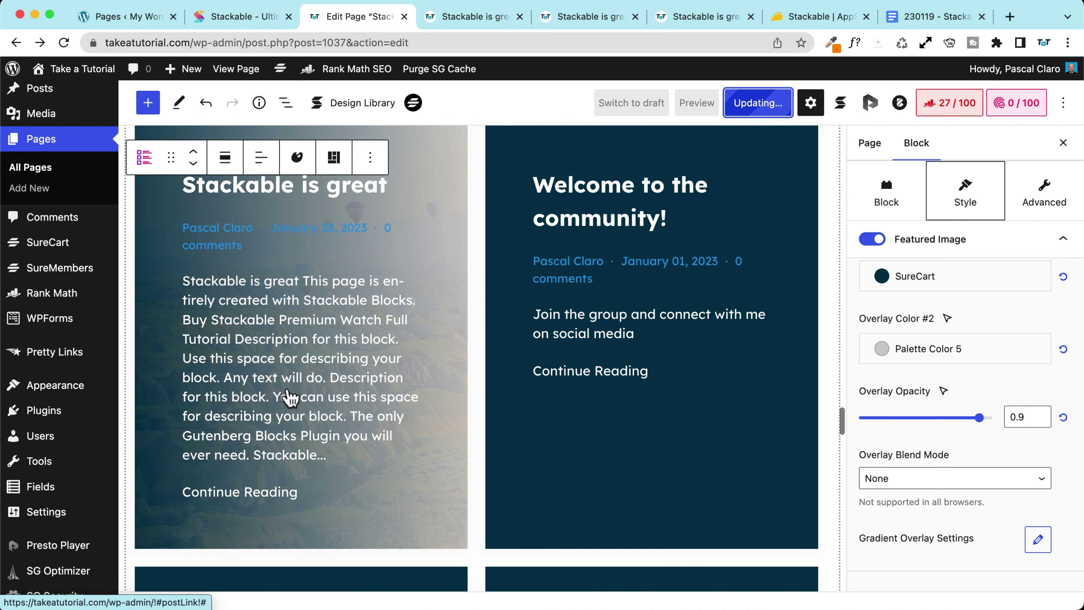
scroll(288, 385, "up", 3)
left_click(251, 332)
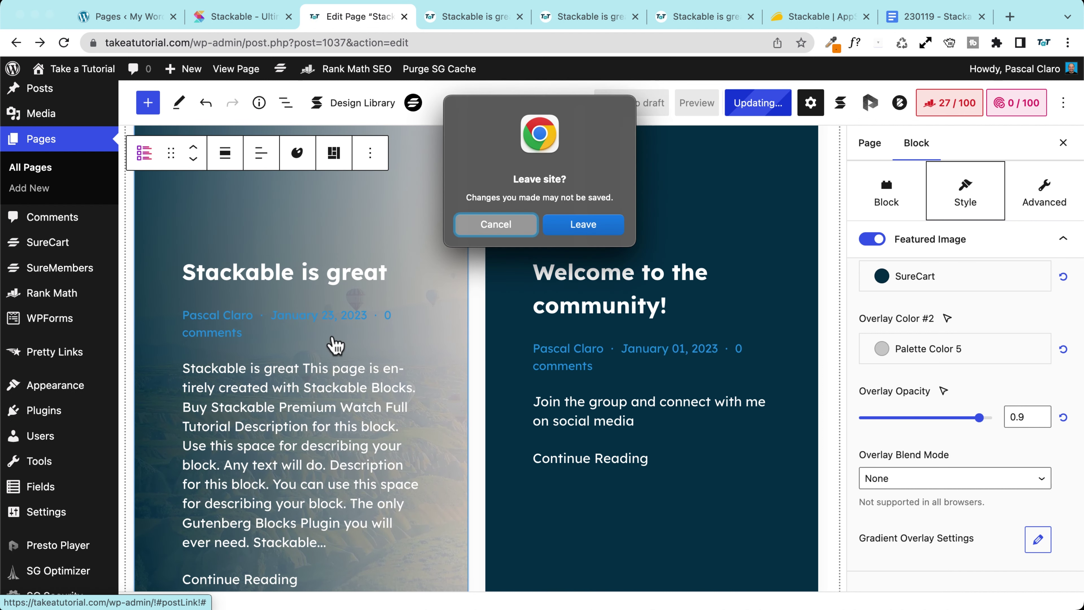
left_click(501, 224)
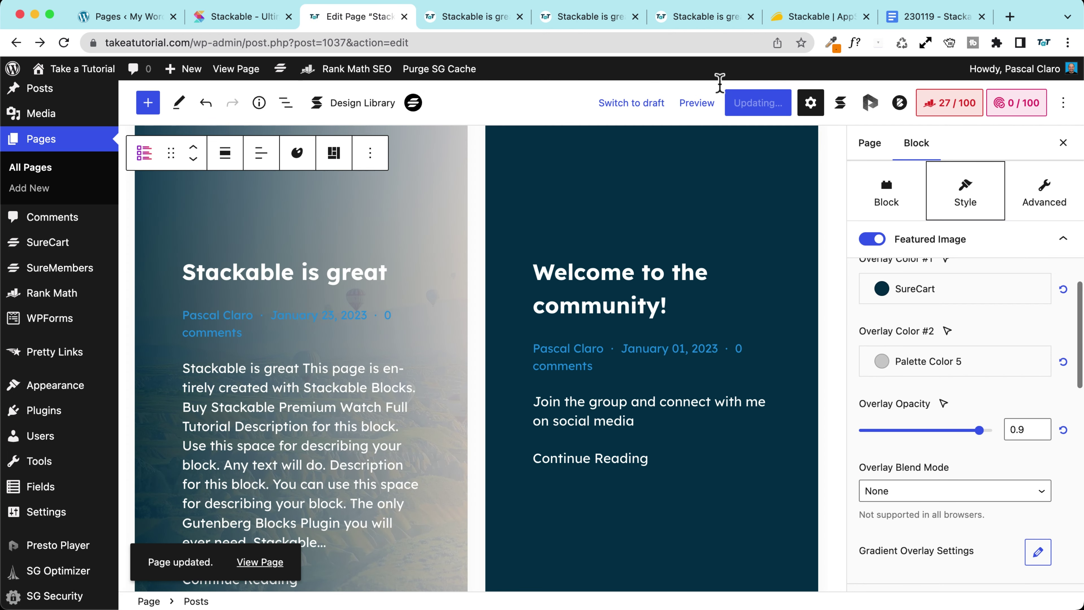
Set the Posts block's meta text color to Palette Color 1
scroll(947, 363, "up", 5)
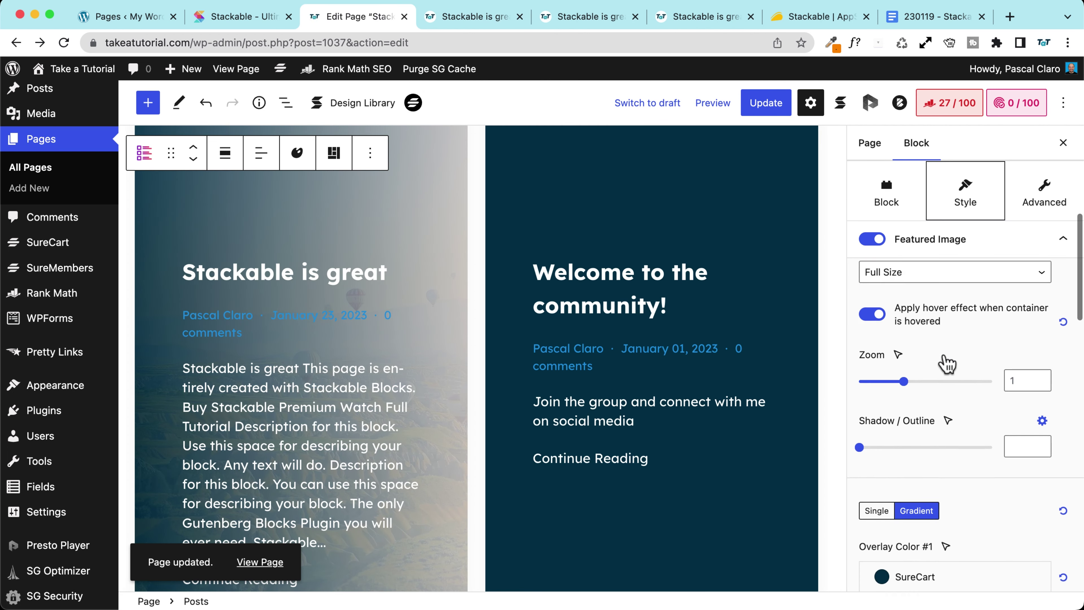
left_click(920, 237)
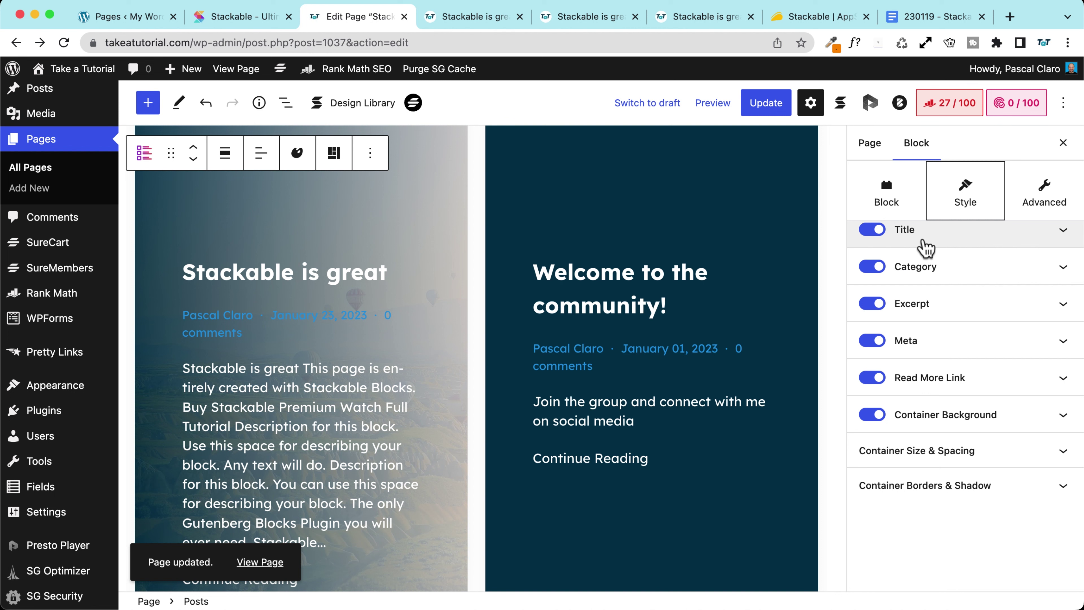
left_click(917, 341)
scroll(939, 362, "down", 3)
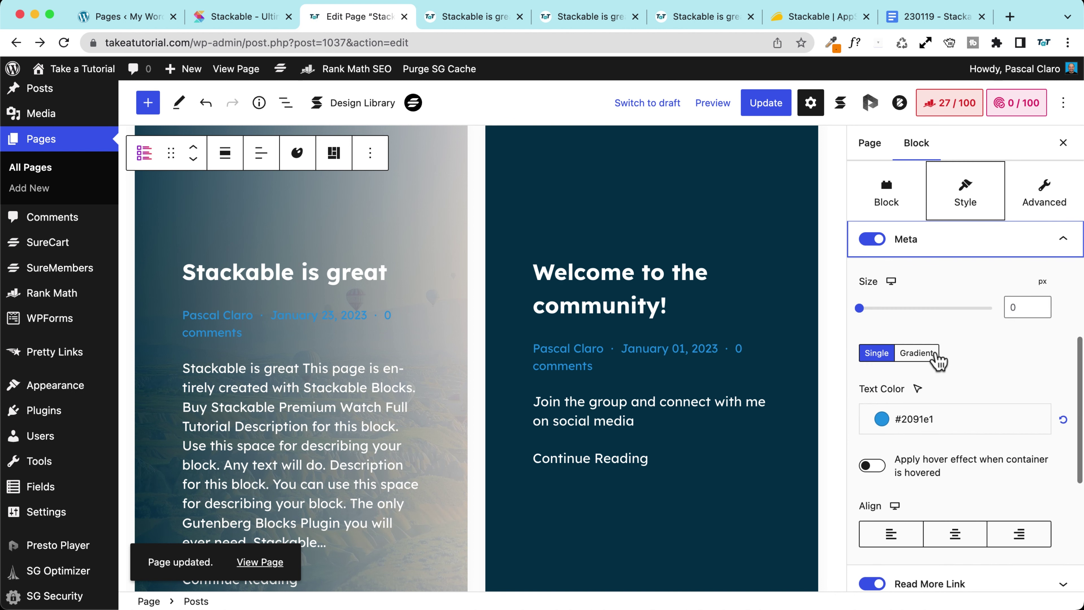
left_click(924, 421)
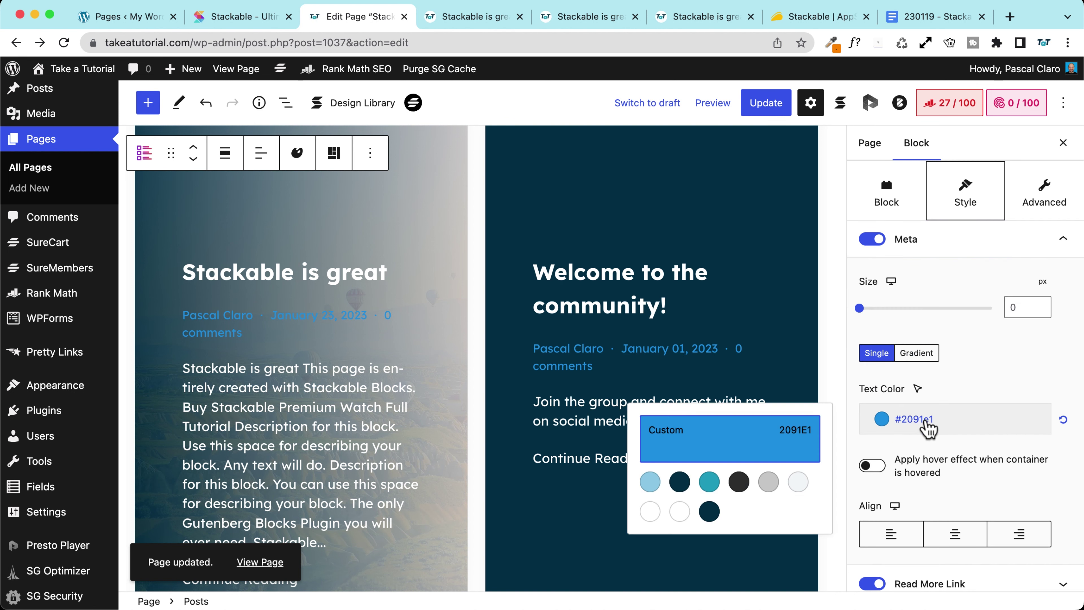
left_click(709, 482)
left_click(657, 490)
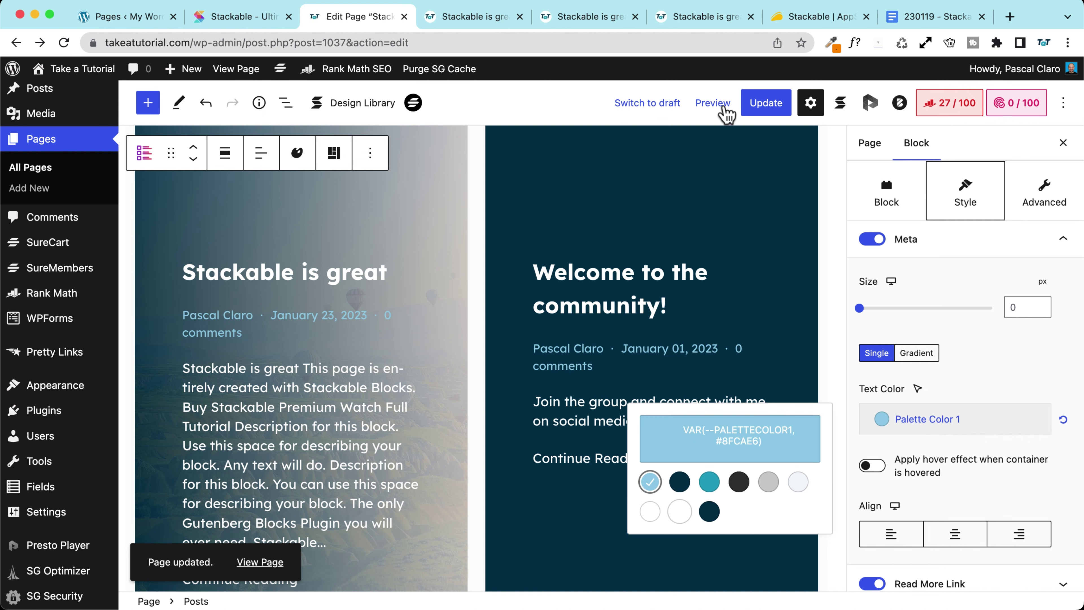
Update the page and check the meta text color on the live Stackable demo page
left_click(765, 103)
left_click(456, 21)
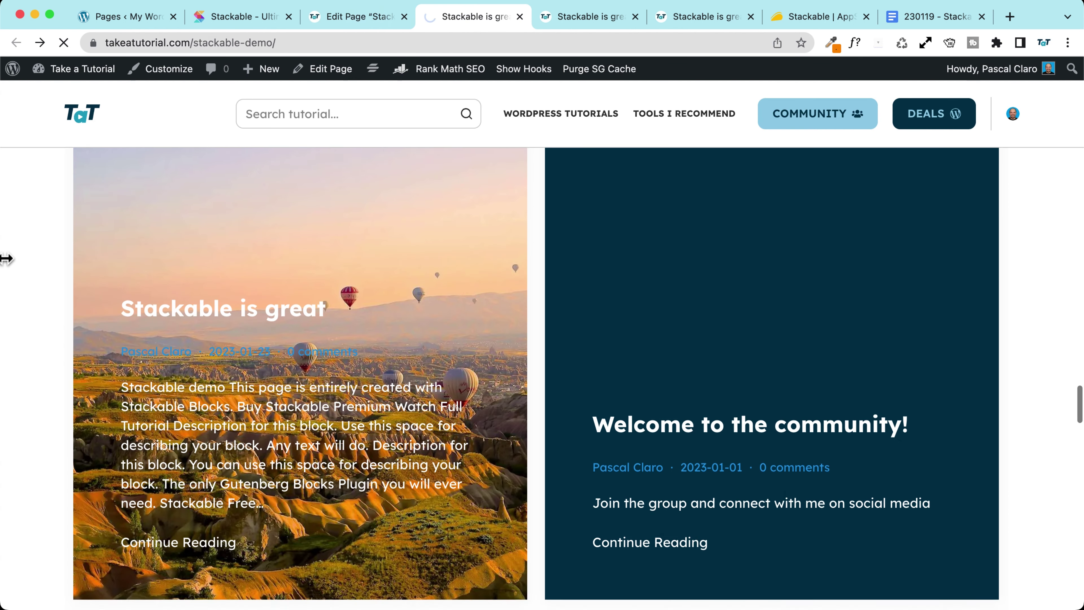
scroll(203, 327, "down", 3)
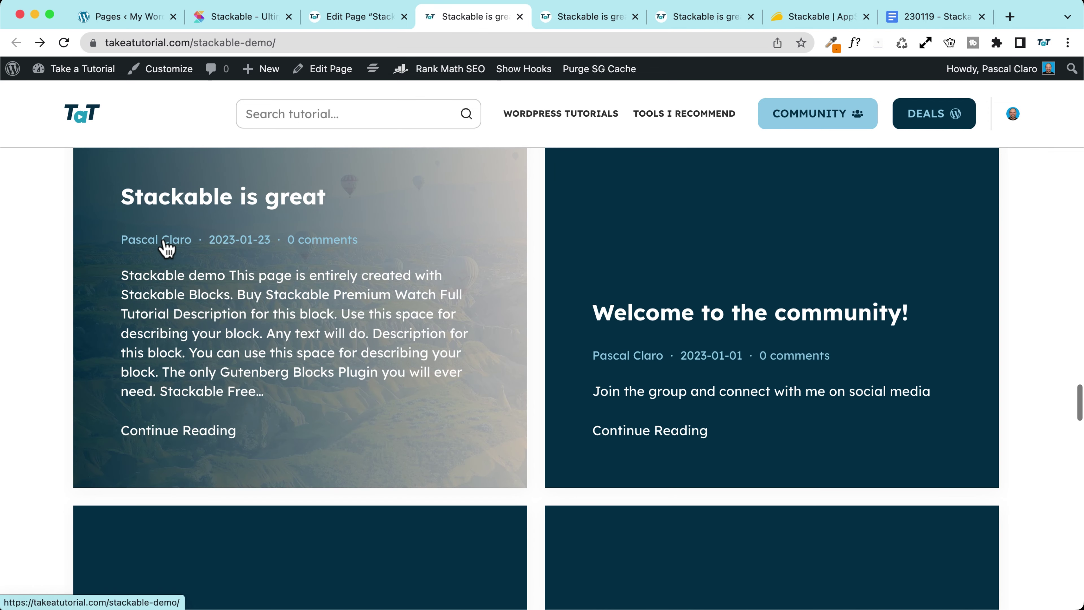
scroll(162, 247, "up", 4)
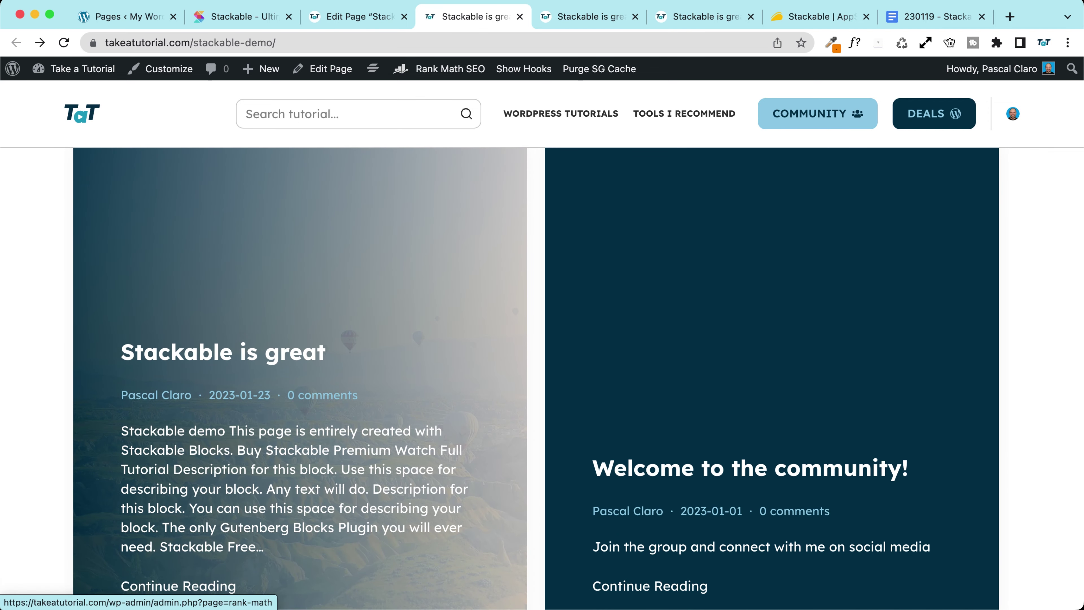
Return to the page editor and show the Posts block's layout variations
left_click(356, 17)
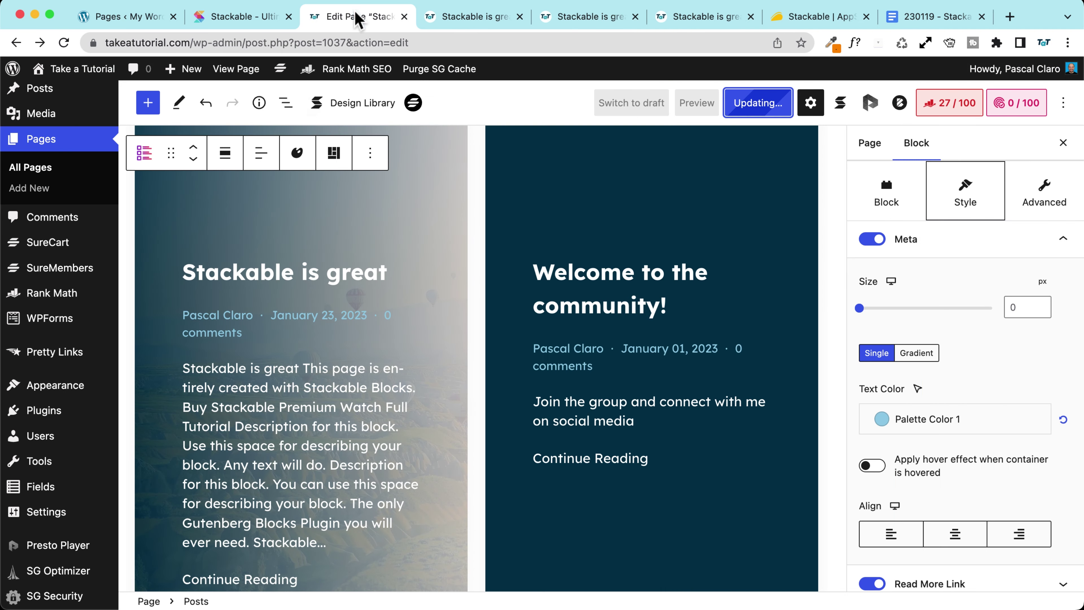
left_click(333, 153)
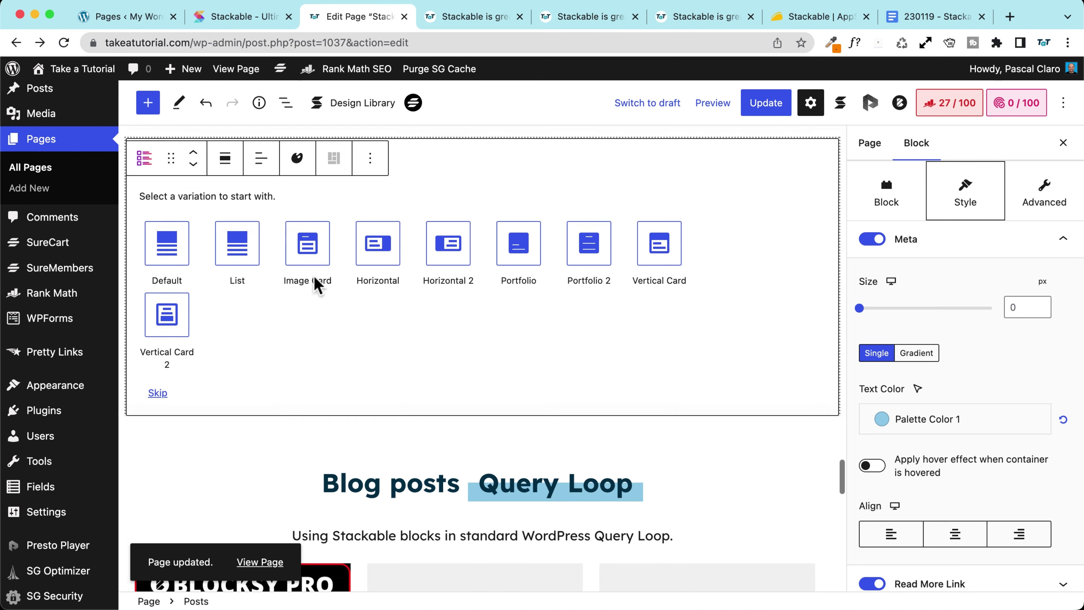
scroll(316, 284, "up", 2)
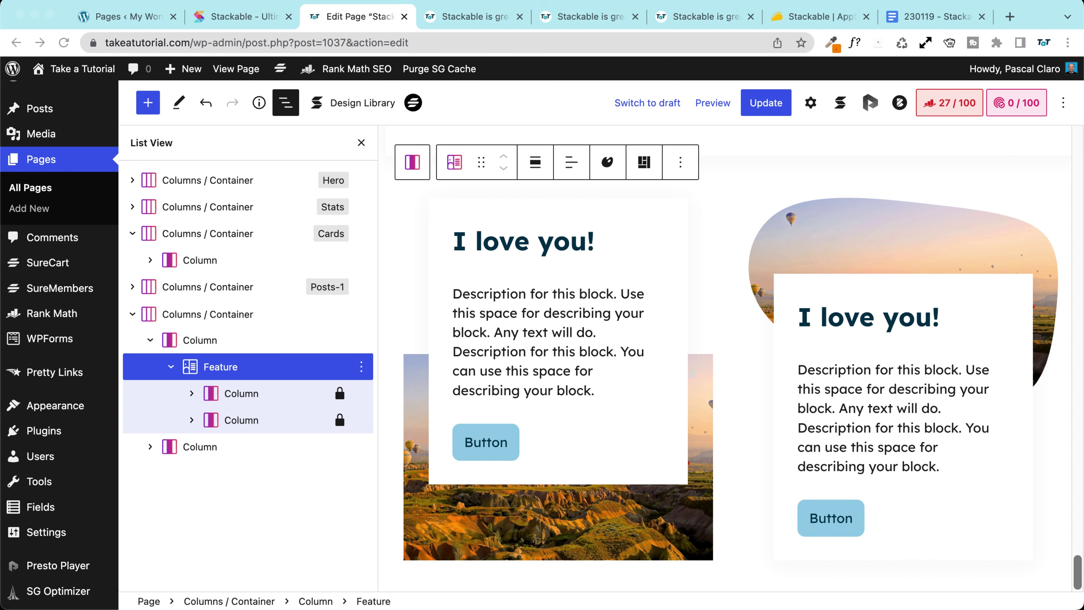
scroll(725, 359, "down", 1)
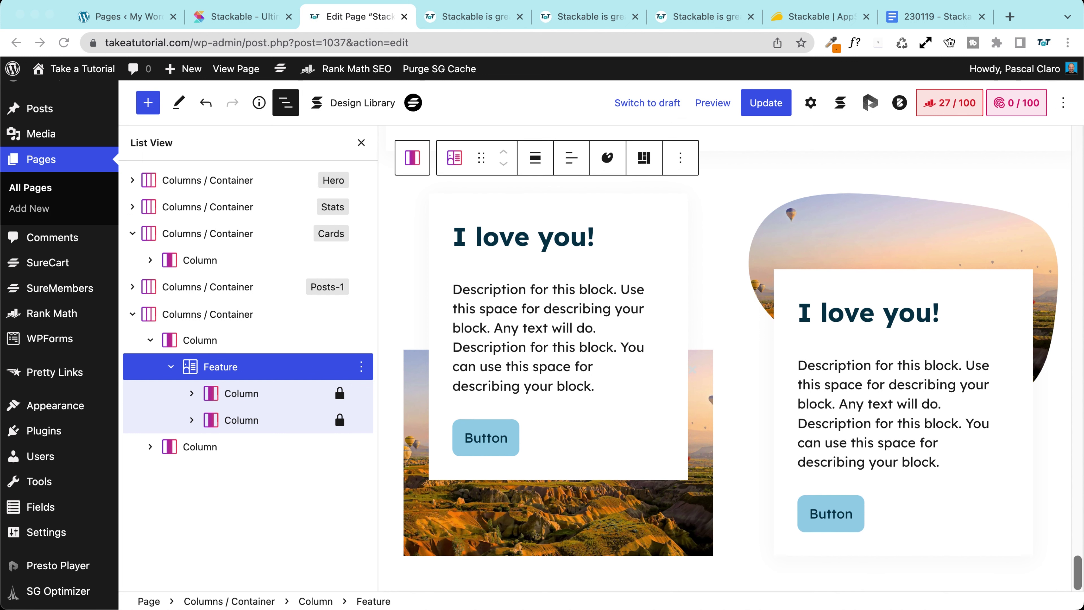
Create a new page in a separate browser tab beside the demo editor and title it "Stackable Test"
mouse_move(183, 69)
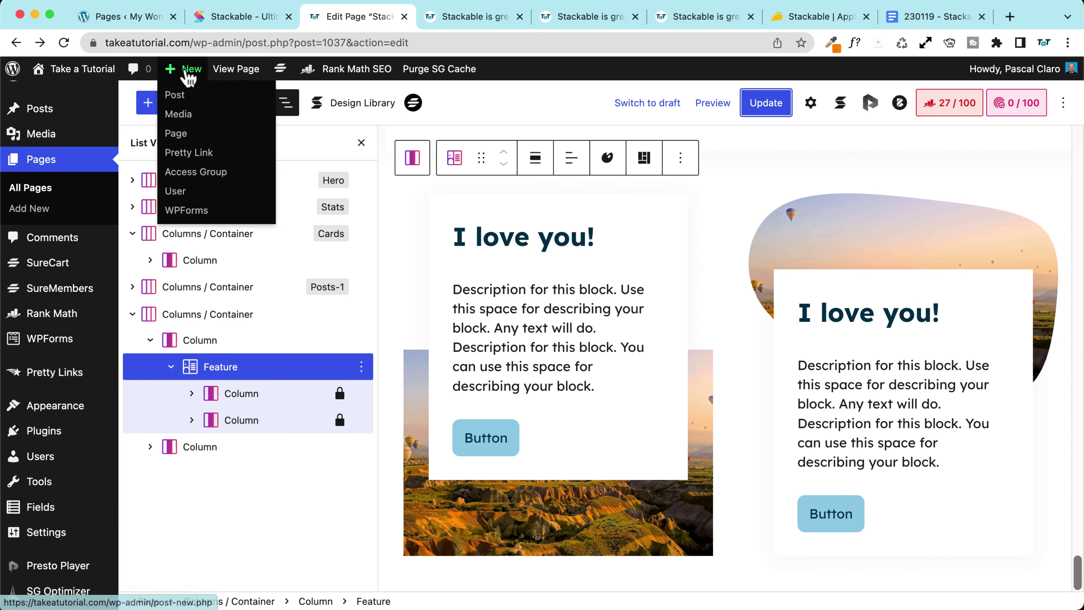
right_click(177, 131)
left_click(195, 148)
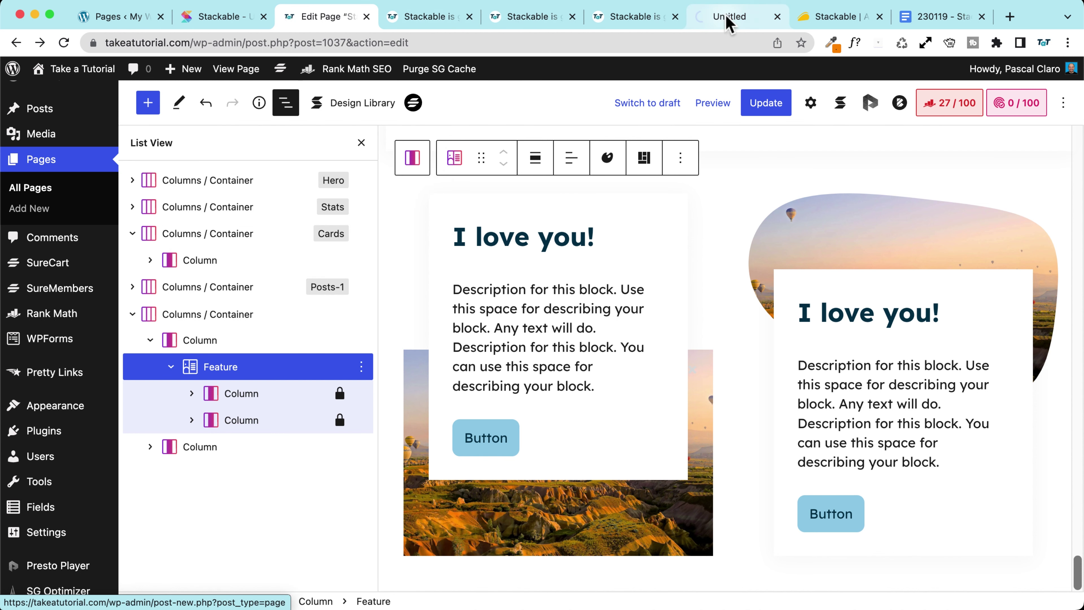
left_click_drag(728, 18, 423, 19)
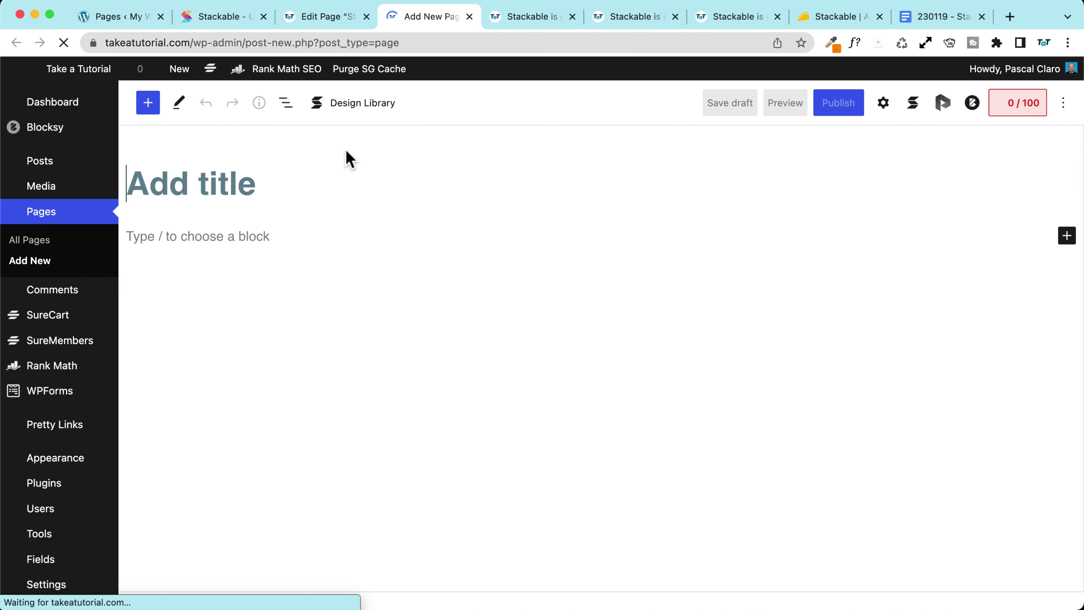
left_click(214, 180)
type("Stac")
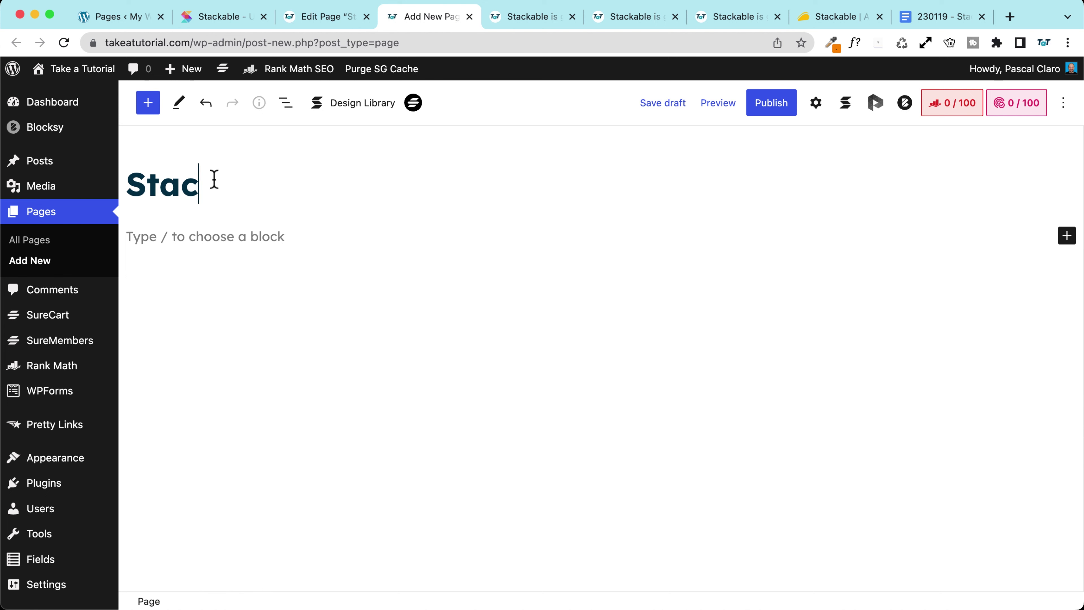
type("kable Test")
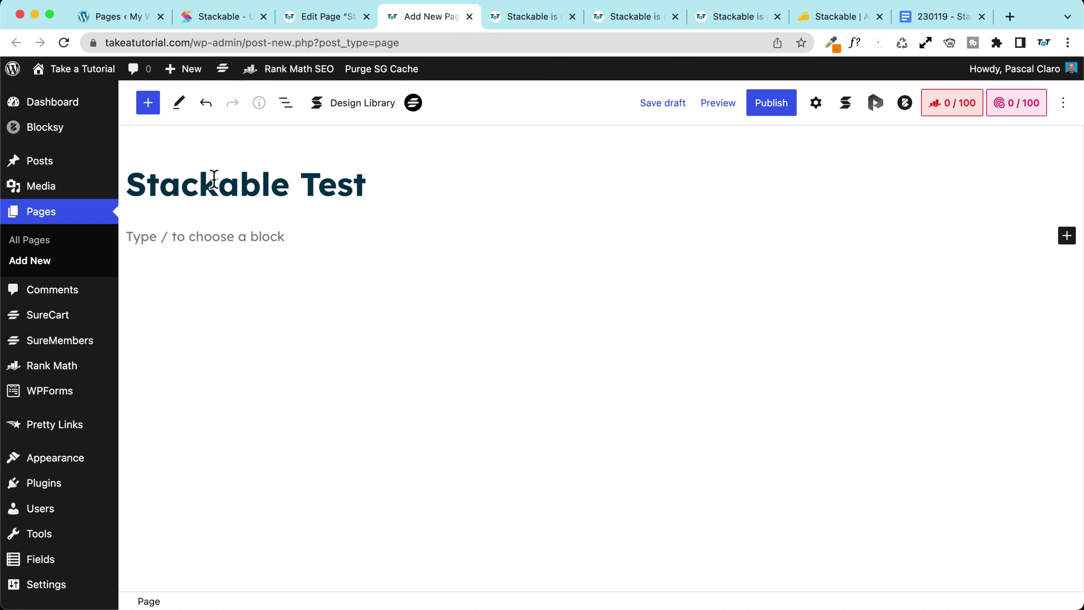
Switch the new page's editor to Fullscreen mode and place the cursor in the empty first block
left_click(178, 239)
left_click(148, 103)
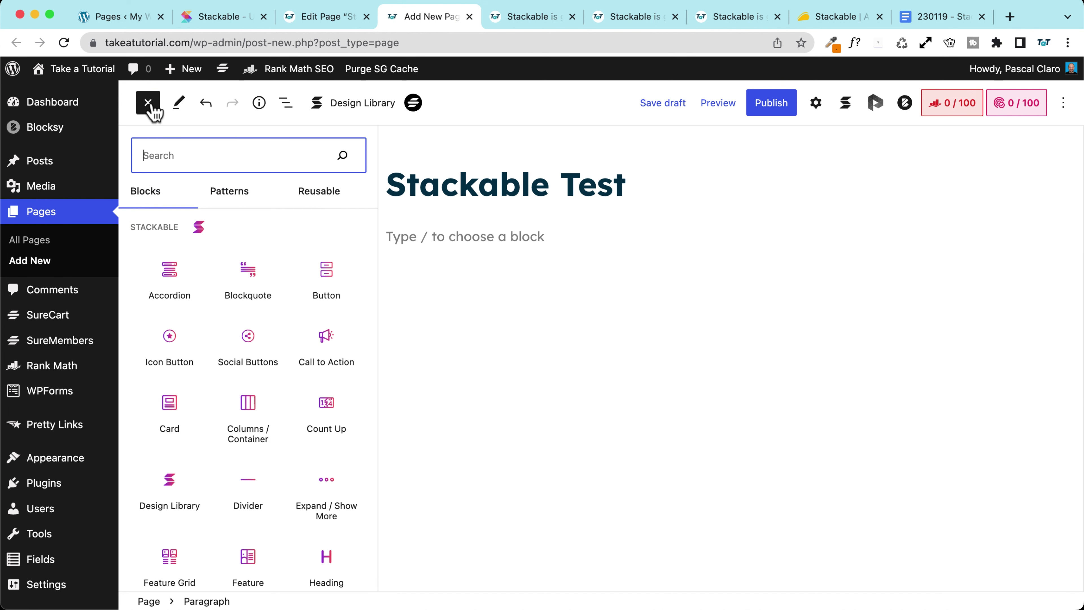
left_click(1063, 103)
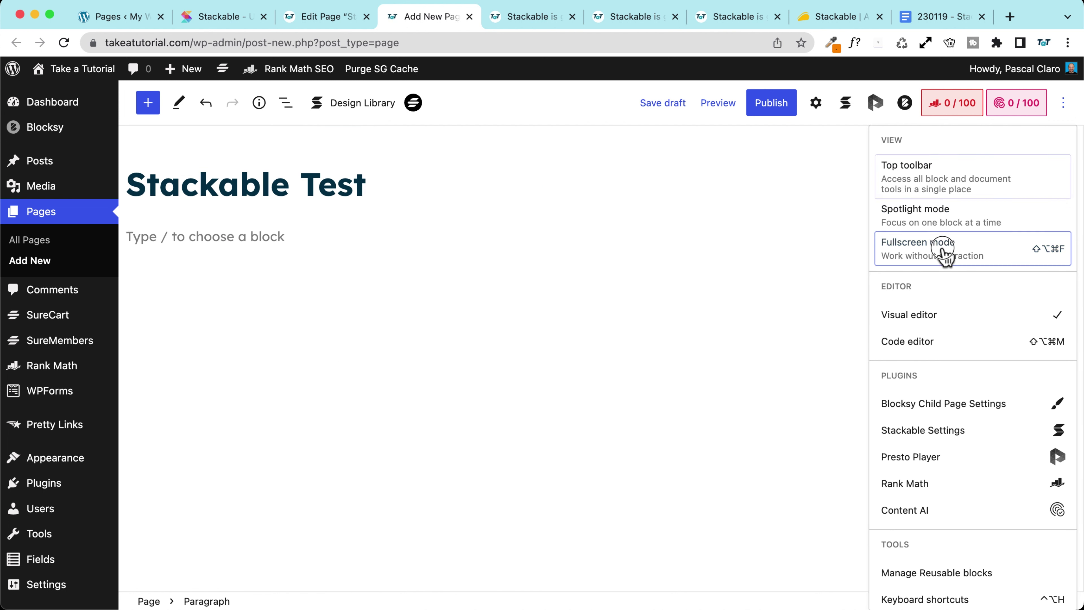
left_click(946, 250)
left_click(184, 218)
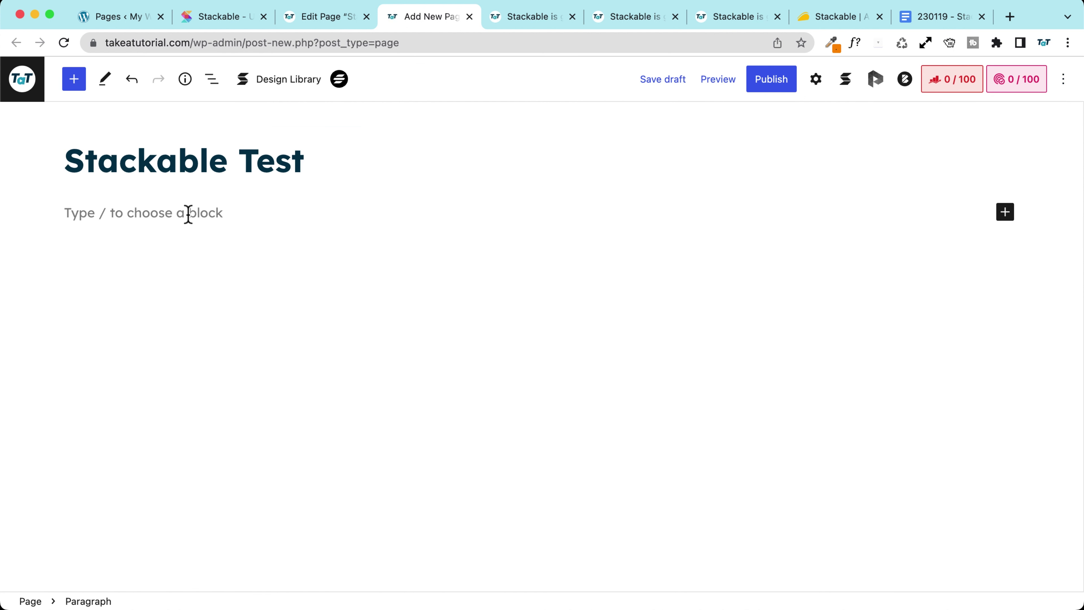
Find the Feature block by searching for "feature" and insert it with the Overlap Background 5 variation
left_click(75, 80)
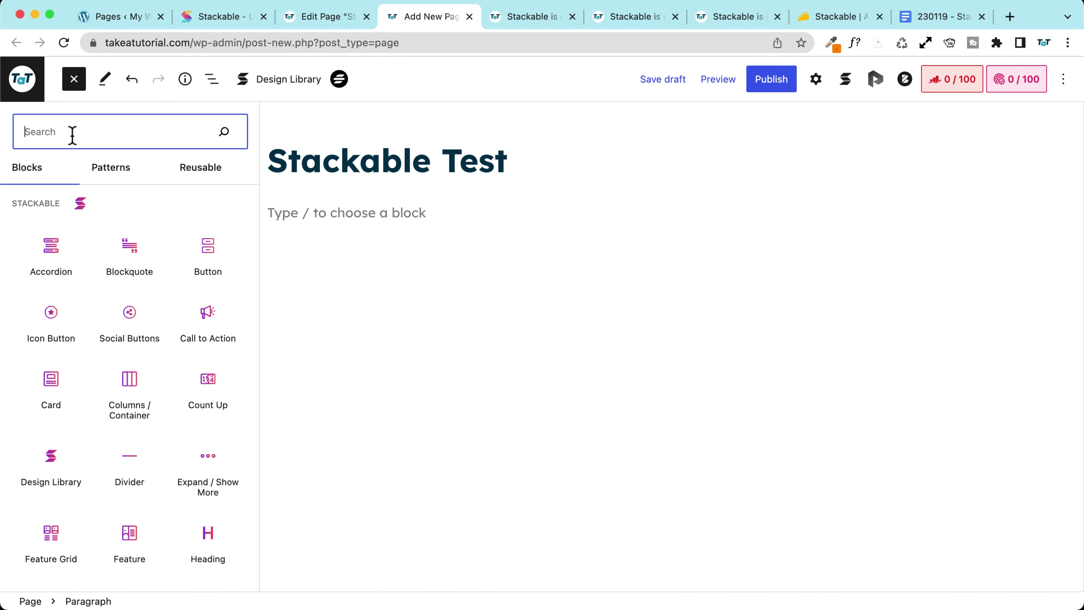
type("feature")
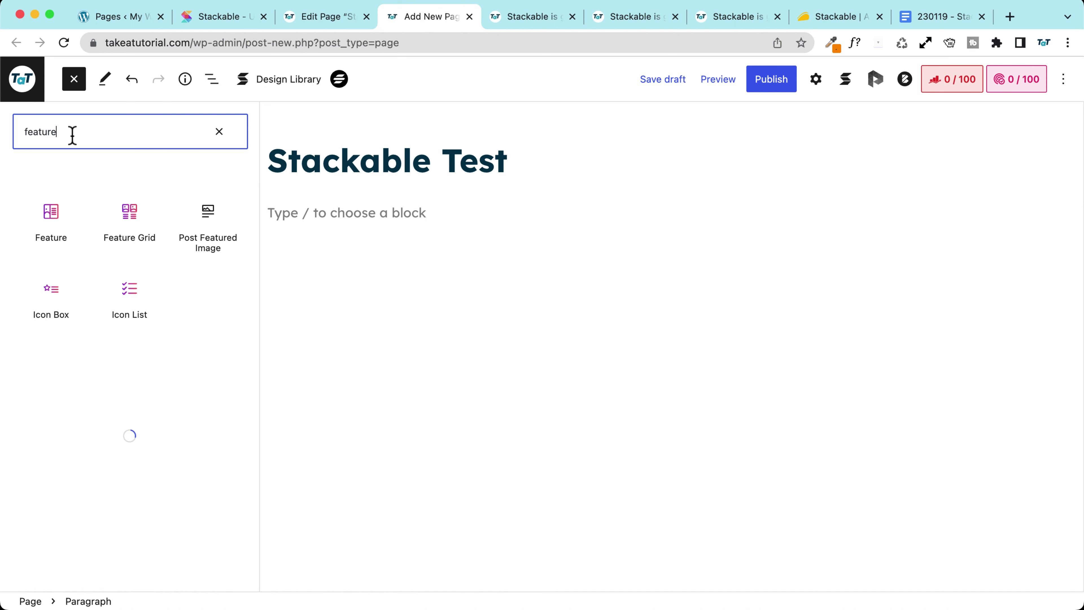
mouse_move(52, 211)
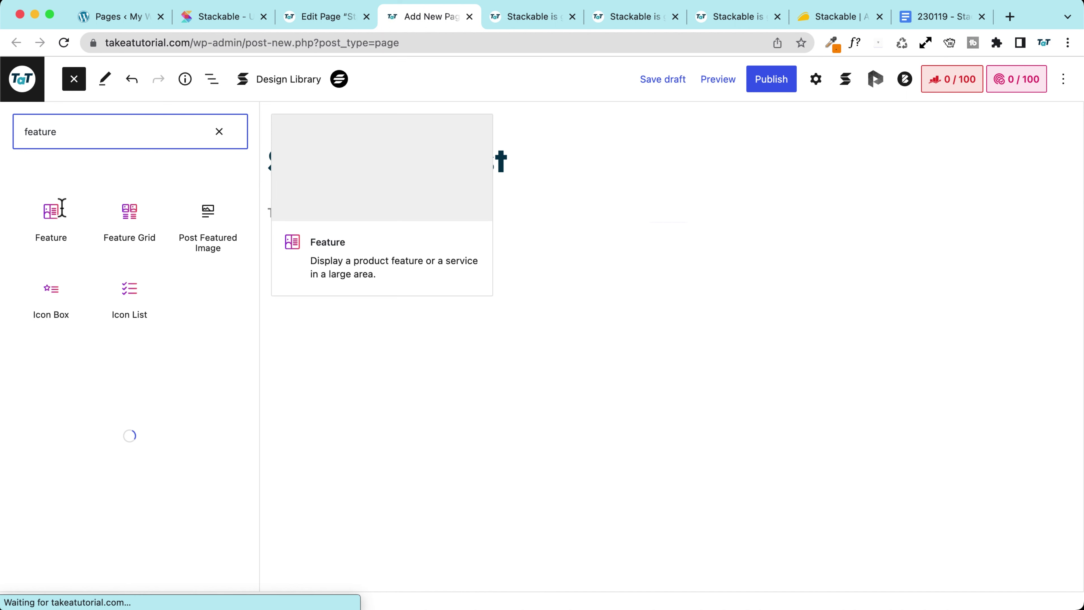
left_click(50, 213)
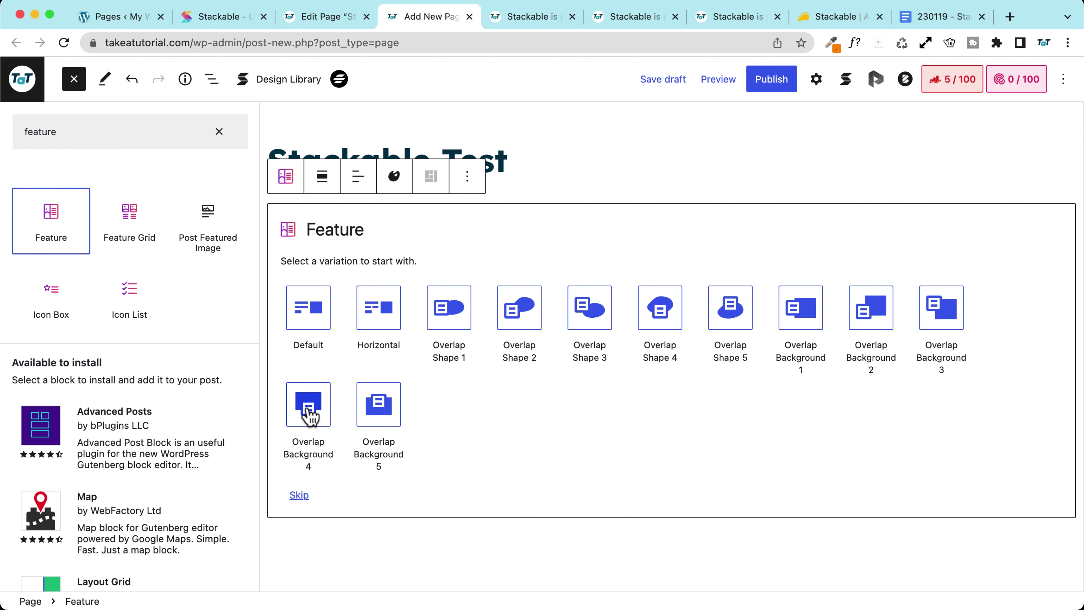
key("Escape")
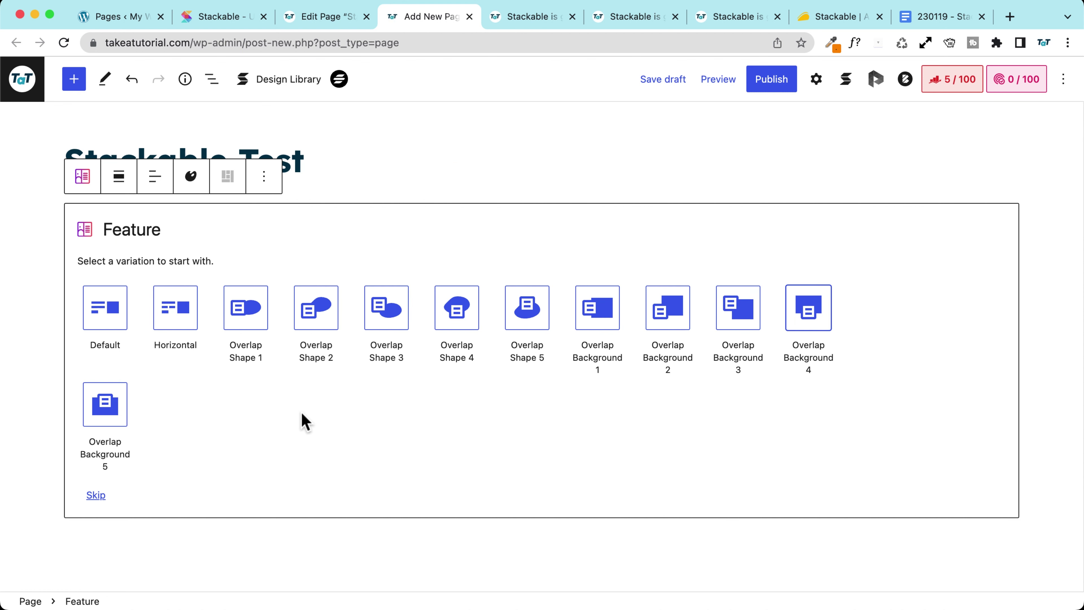
left_click(104, 412)
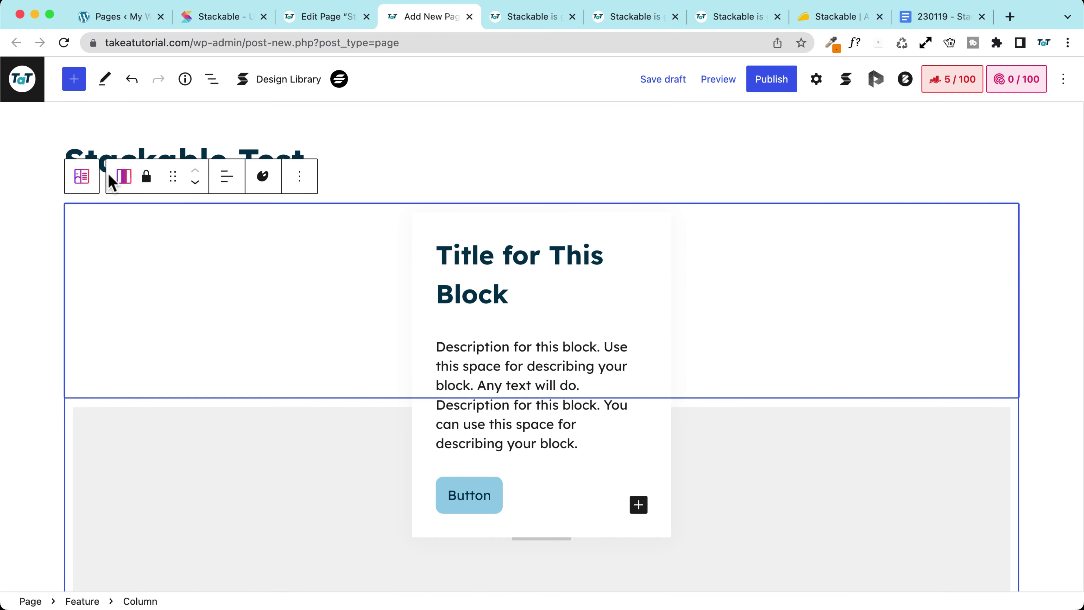
Transform the whole Feature block into a Columns / Container block
left_click(83, 178)
left_click(90, 140)
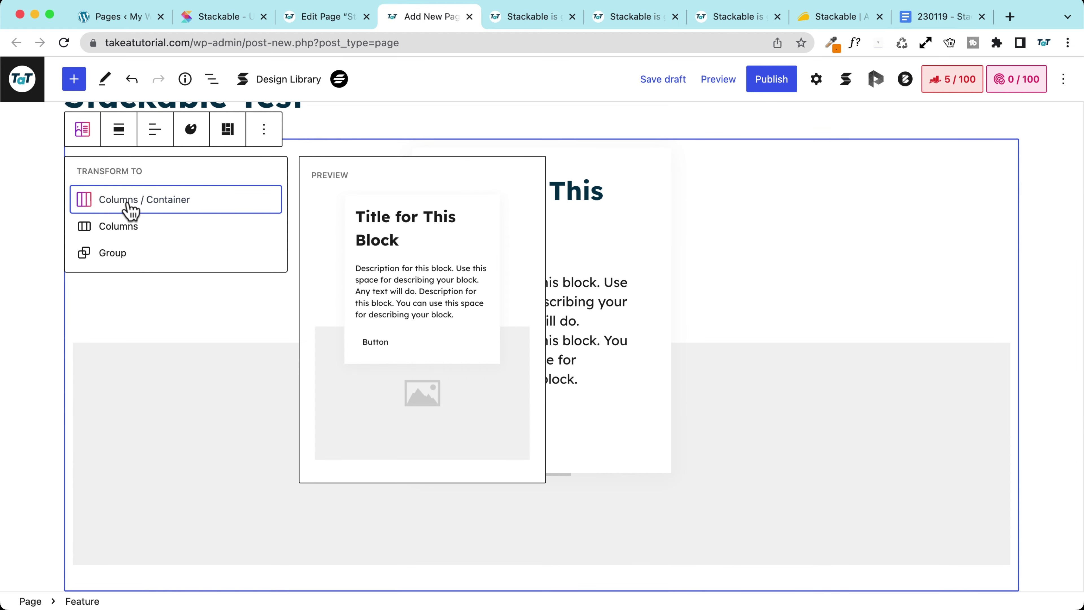
left_click(102, 200)
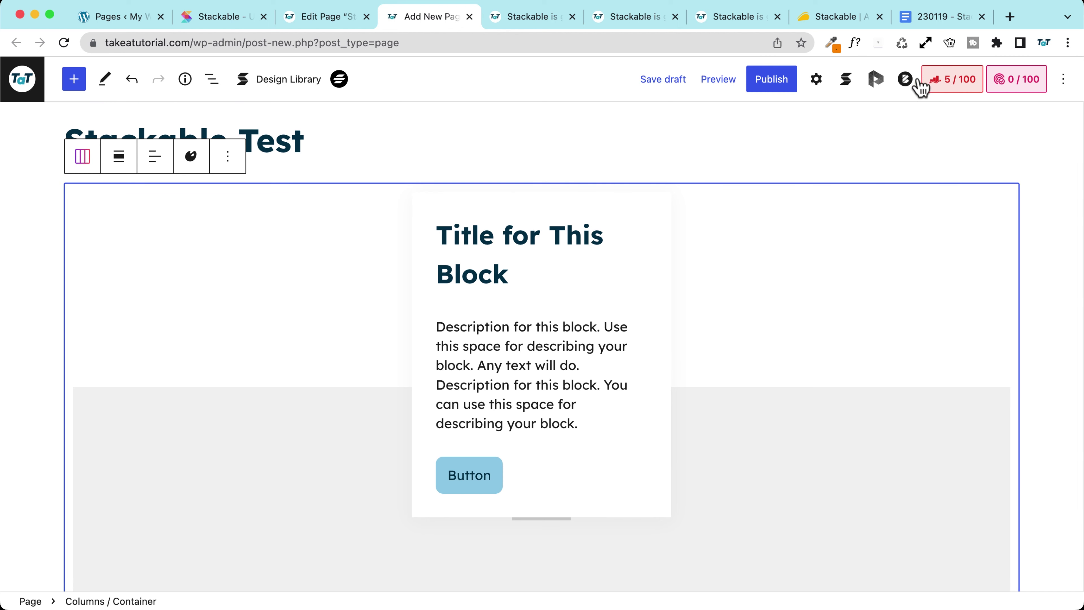
Show the block settings and try setting the Columns / Container block to 3, and finally 2, columns
left_click(816, 79)
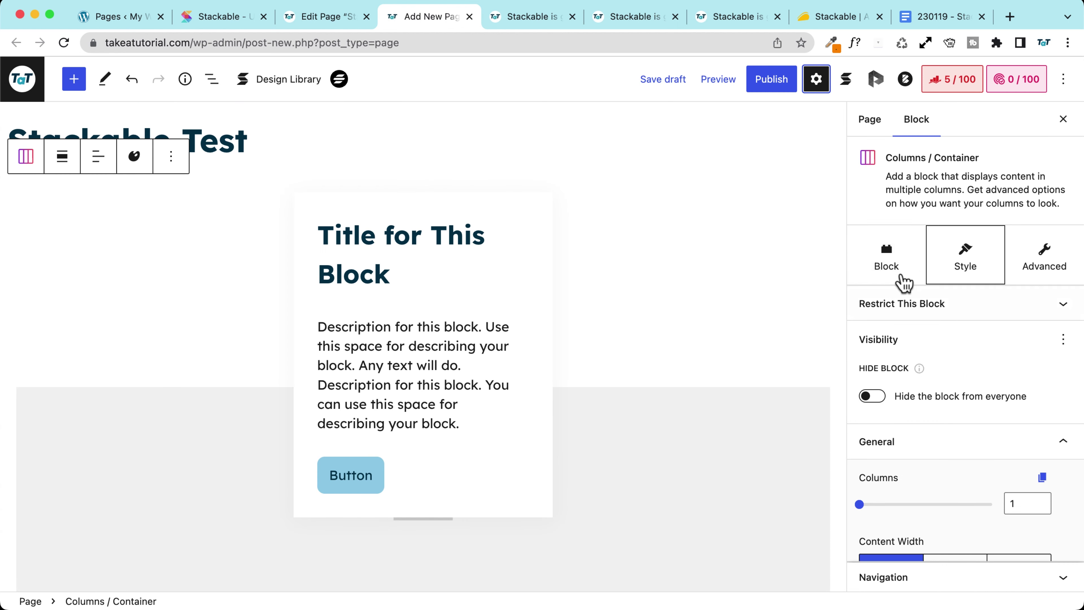
left_click(1033, 505)
key("BackSpace")
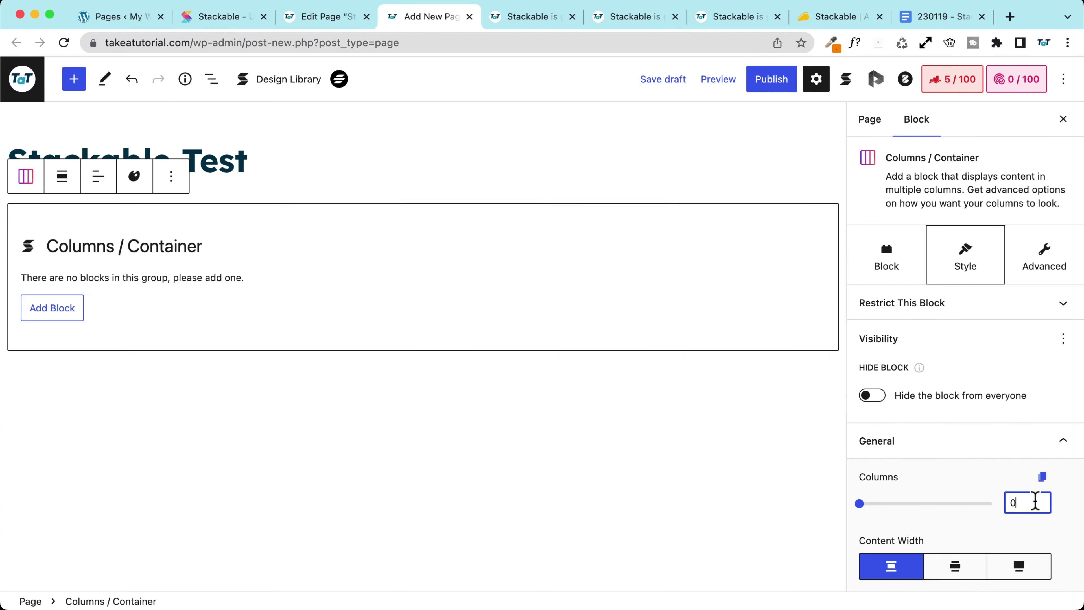
type("3")
key("BackSpace")
type("2")
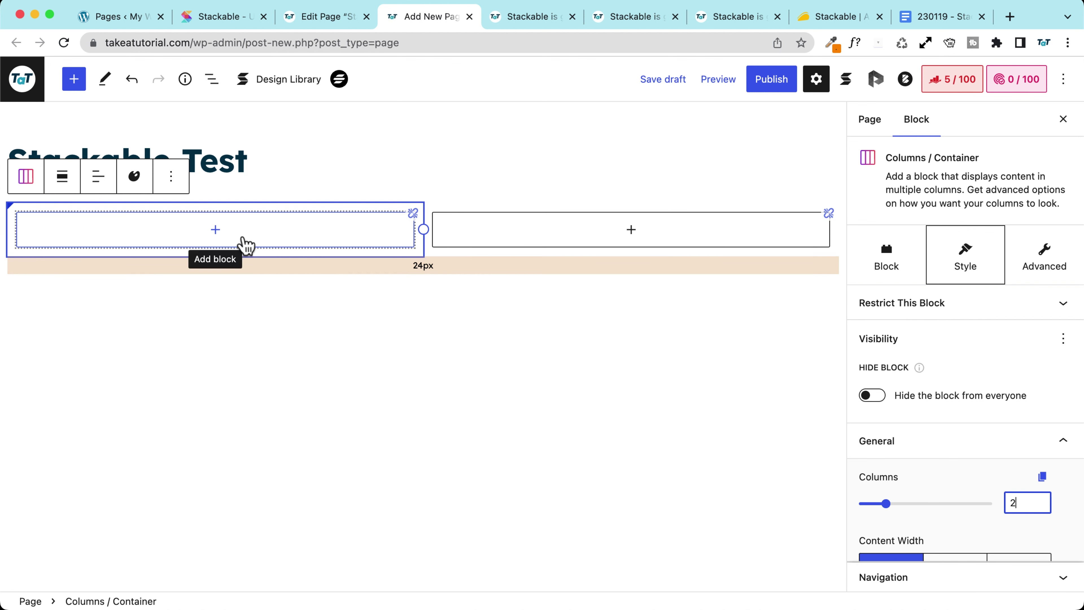
Undo the last column count changes and add a column to the empty Columns / Container block
left_click(134, 86)
left_click(134, 87)
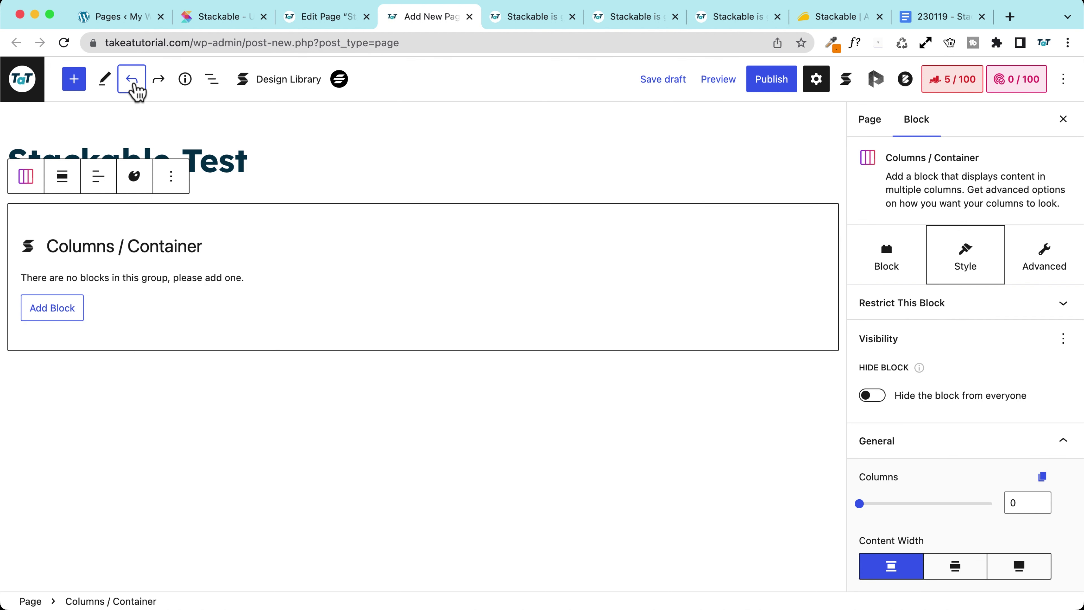
left_click(63, 313)
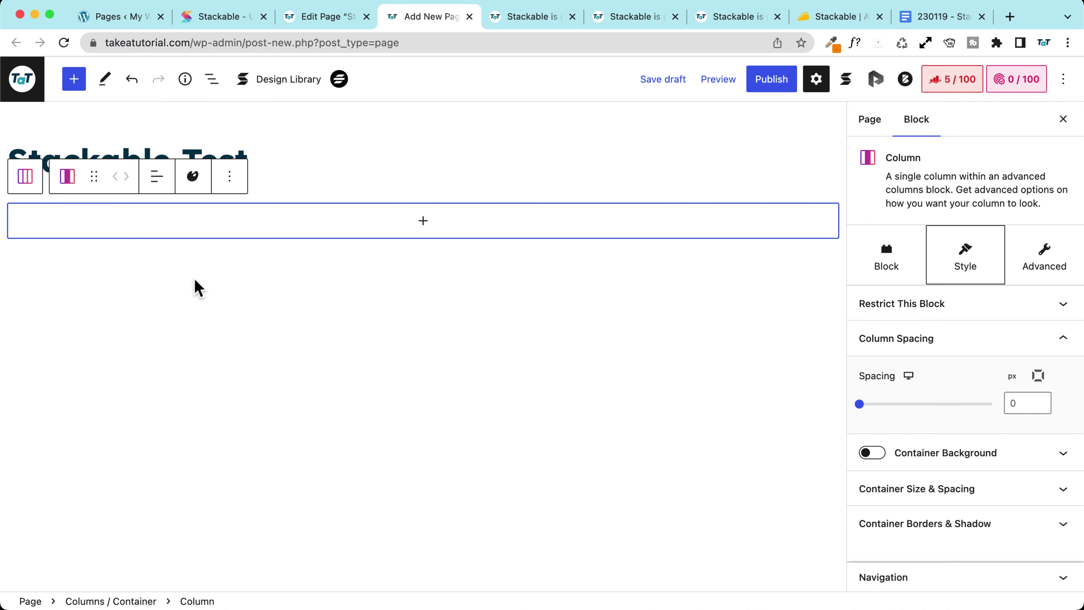
Select the parent Columns / Container block and set its number of columns to 2
left_click(387, 230)
left_click(996, 364)
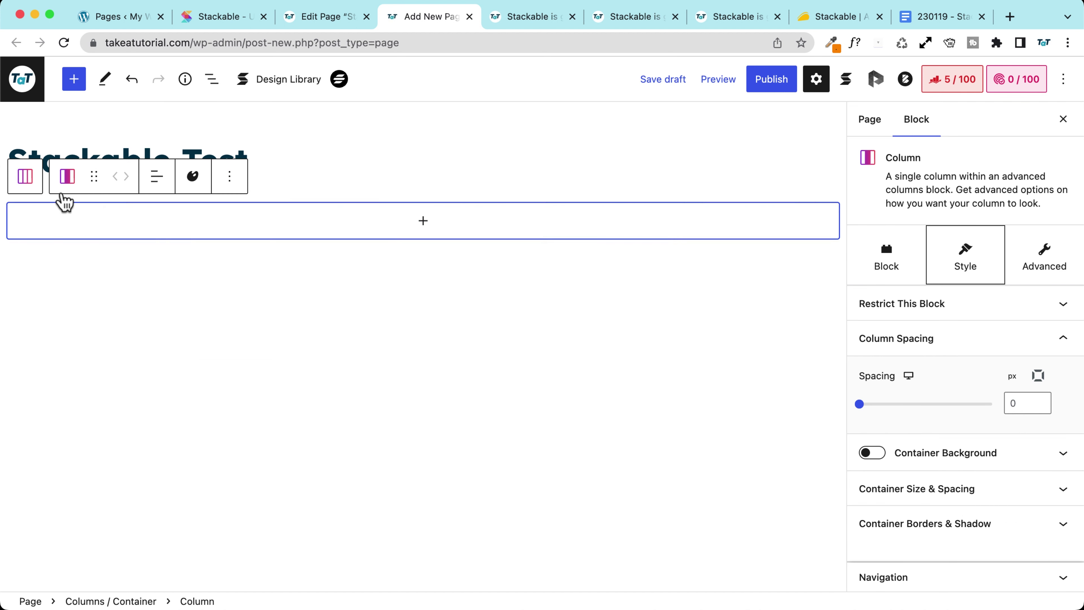
left_click(63, 203)
left_click(887, 259)
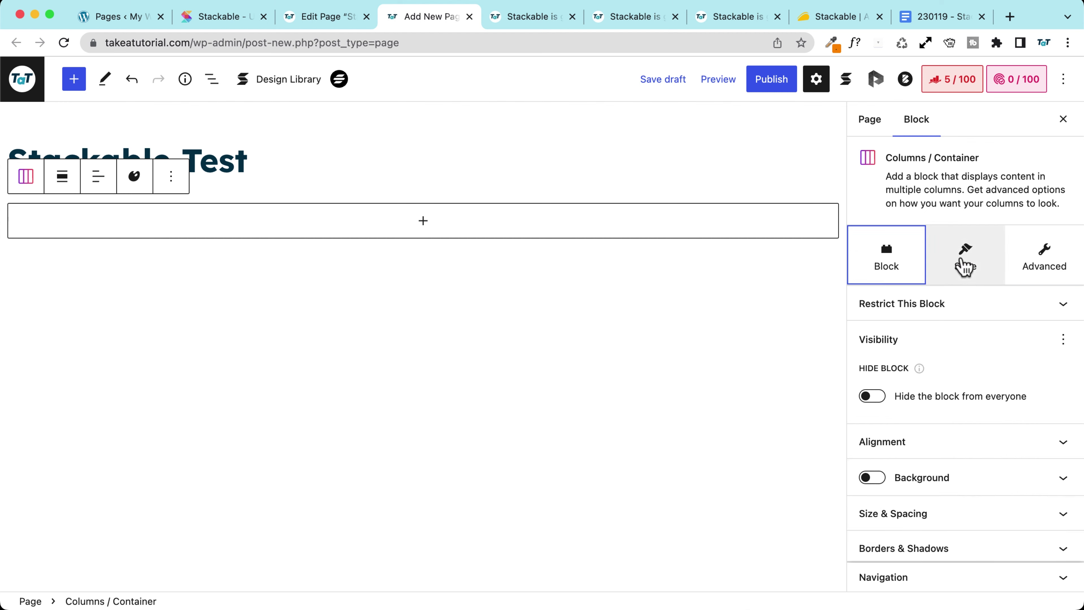
left_click(965, 265)
scroll(982, 444, "down", 2)
left_click(1026, 426)
key("BackSpace")
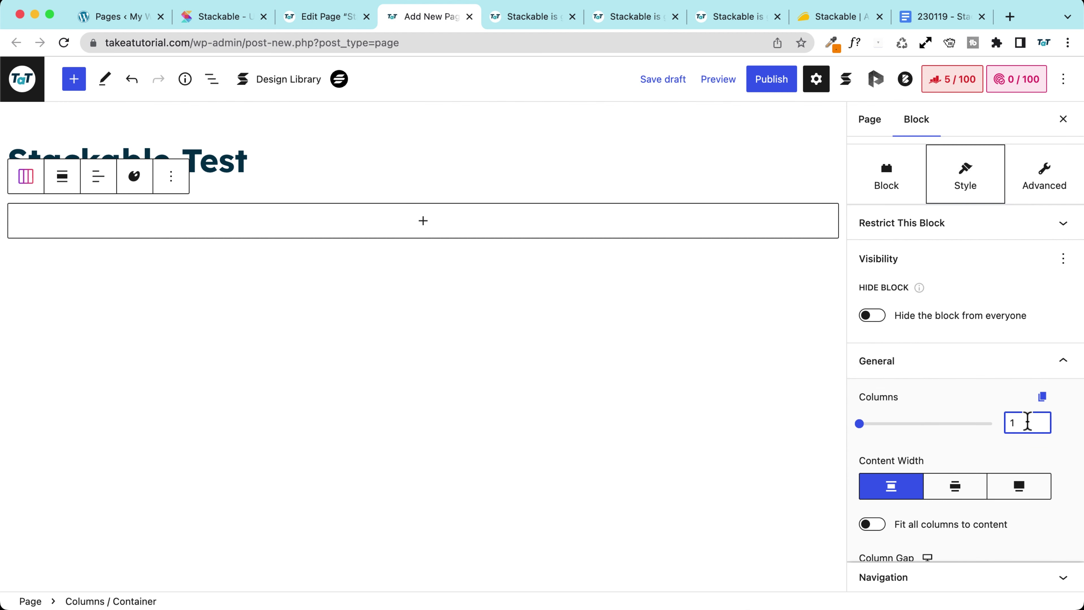
type("2")
Search for "feat" in the first column and insert a Feature block with the Overlap Background 2 variation
left_click(215, 229)
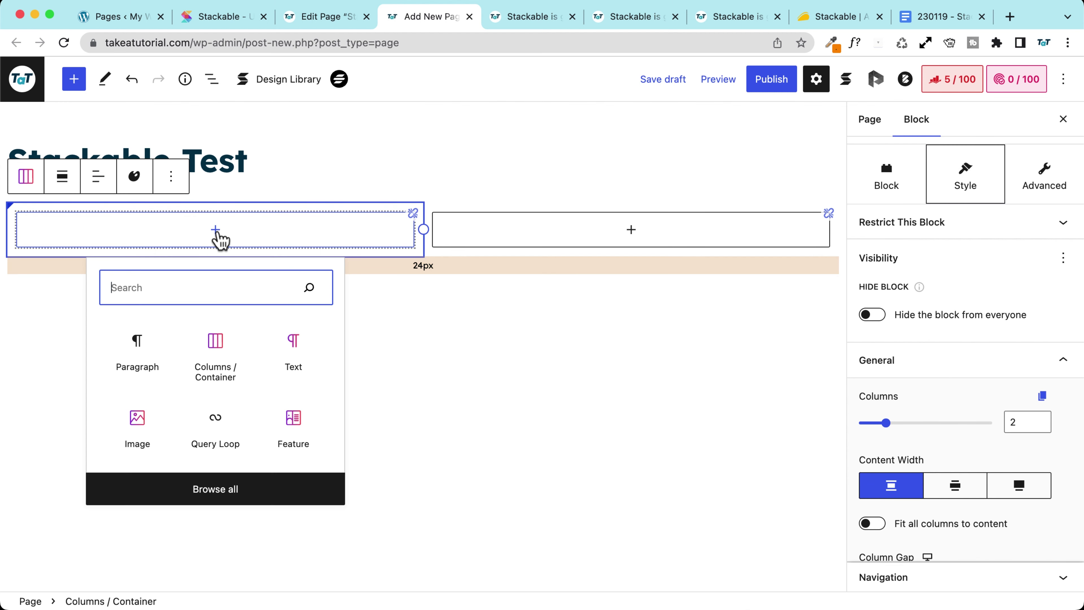
type("feat")
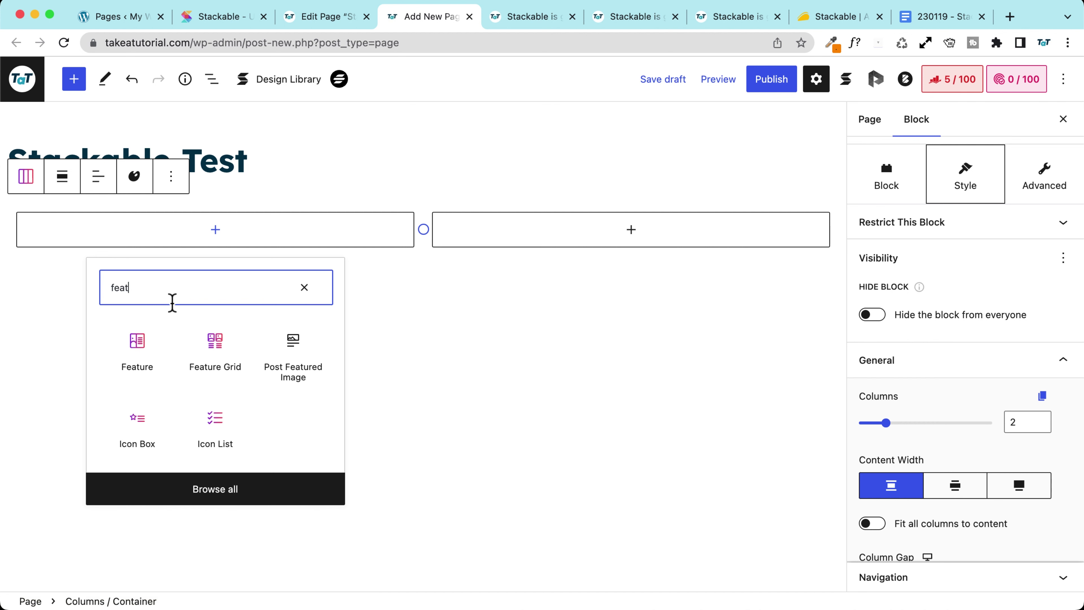
left_click(138, 339)
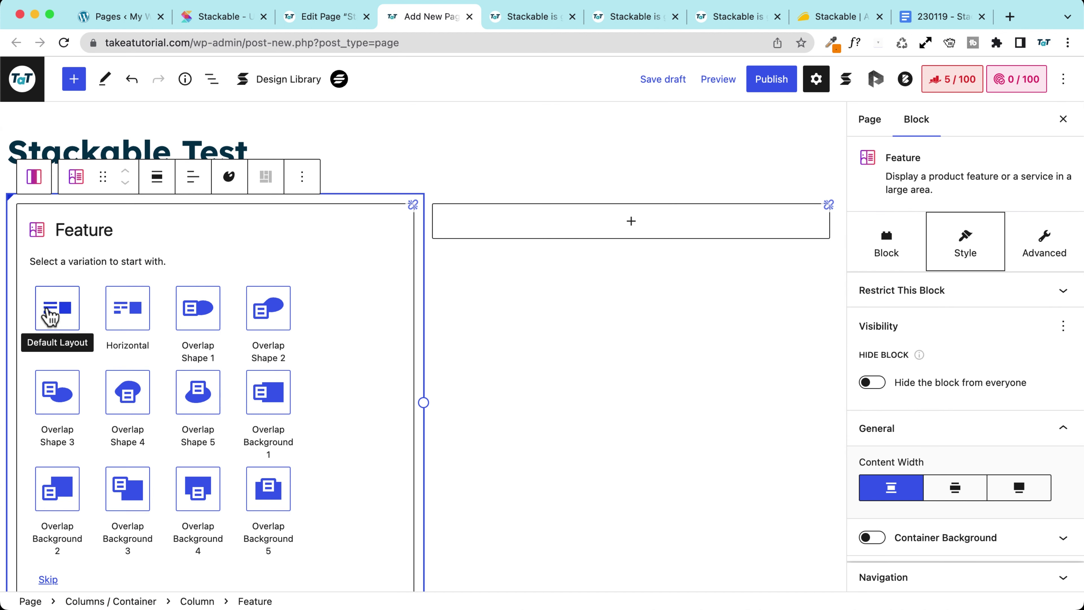
scroll(116, 484, "down", 2)
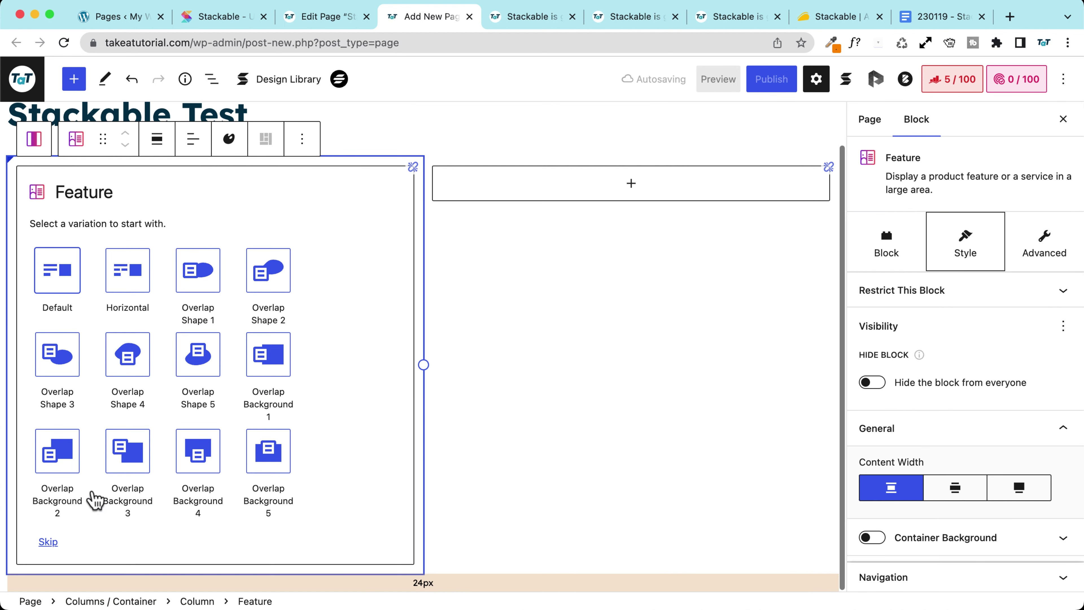
left_click(60, 452)
Search for "feat" in the second column and insert a Feature block with the Overlap Shape 5 variation
left_click(625, 232)
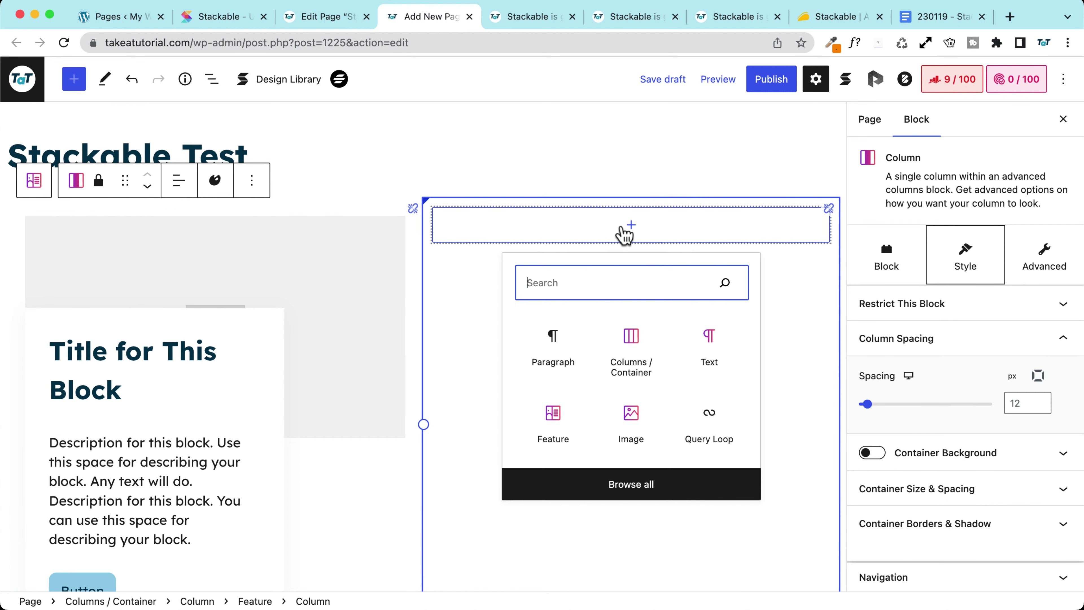
type("feat")
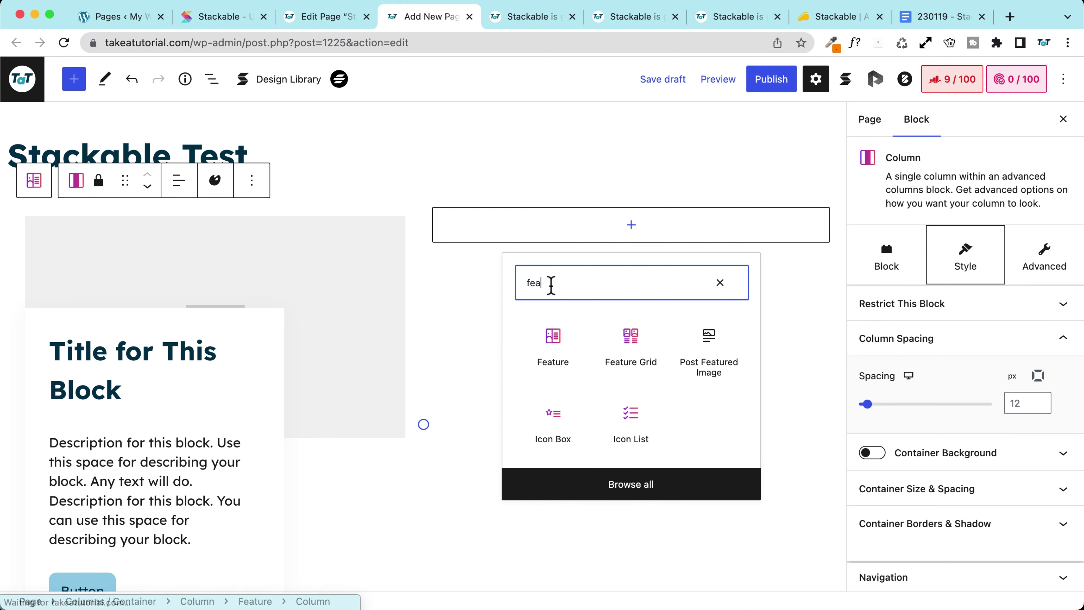
left_click(569, 342)
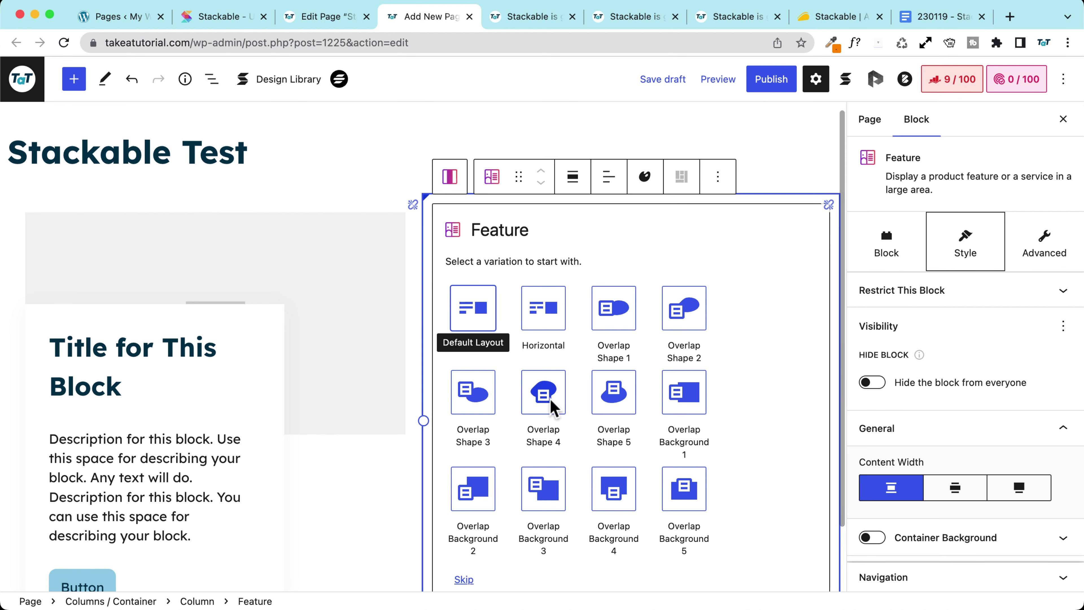
scroll(568, 414, "down", 2)
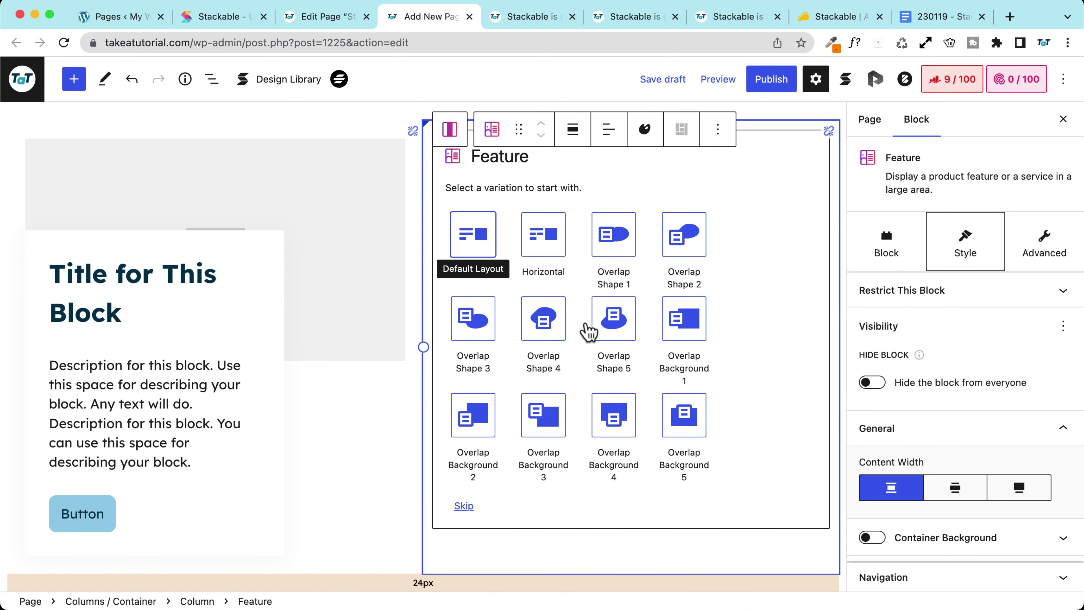
left_click(615, 327)
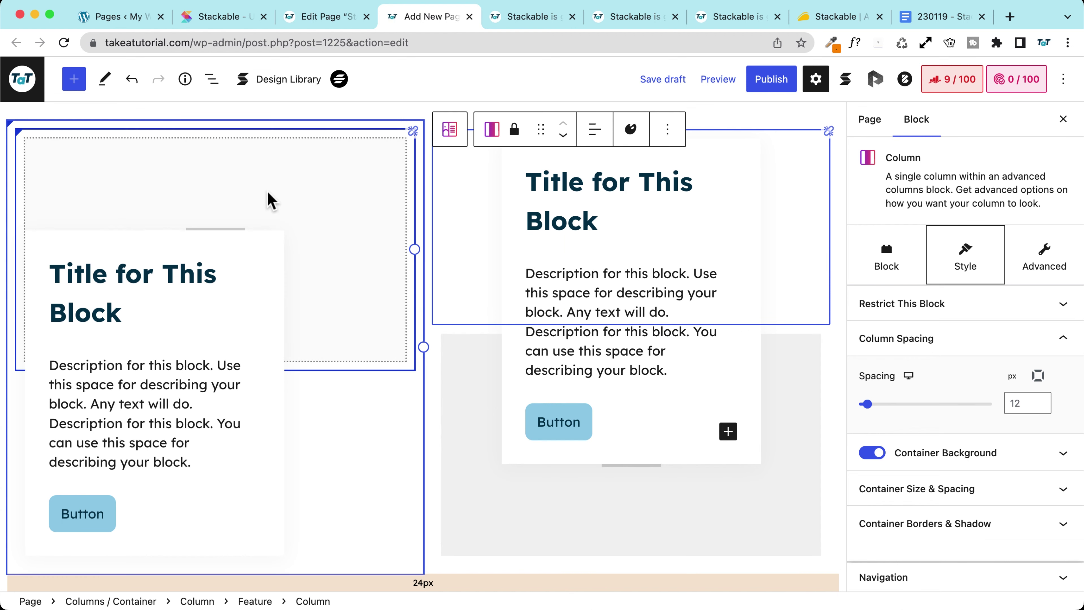
Fill the first Feature block's image placeholder with the hot-air balloon landscape from the media library
left_click(230, 180)
left_click(294, 216)
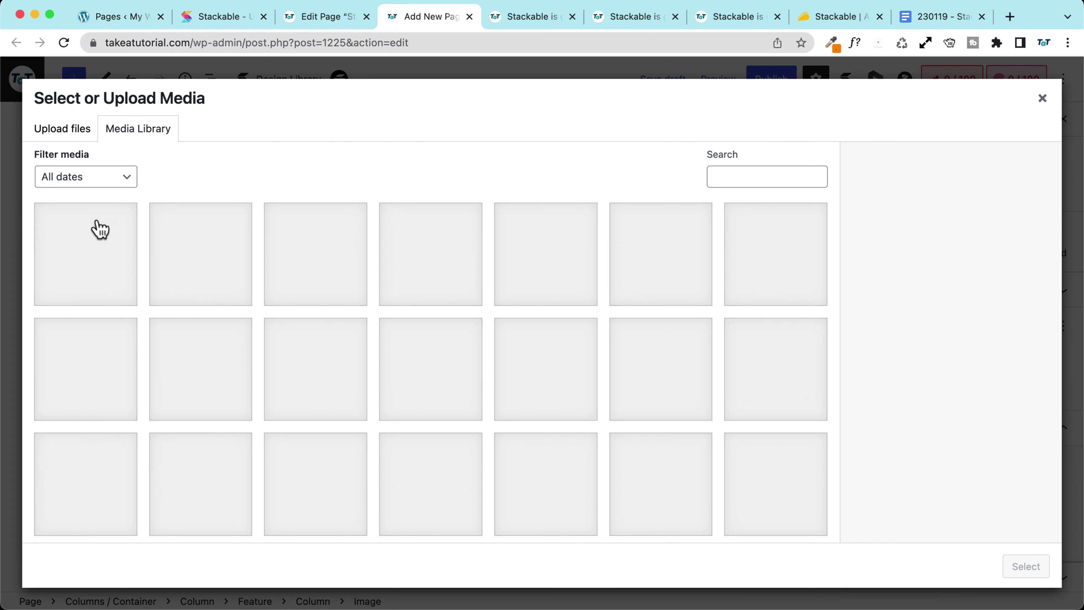
left_click(85, 254)
left_click(1033, 574)
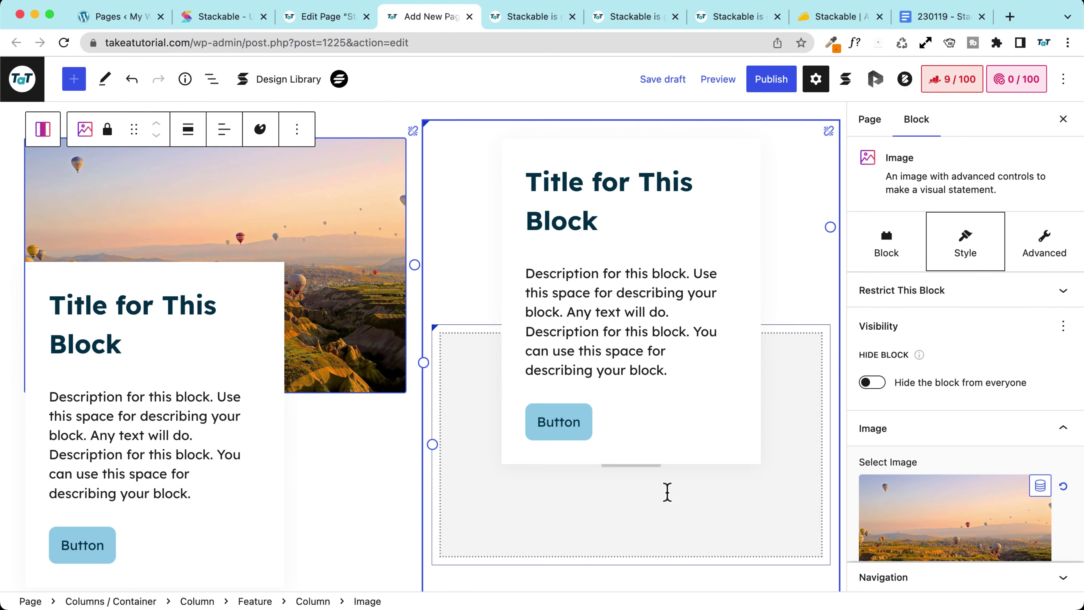
Fill the second Feature block's image placeholder with the same balloon landscape and look over both columns
left_click(687, 500)
left_click(460, 441)
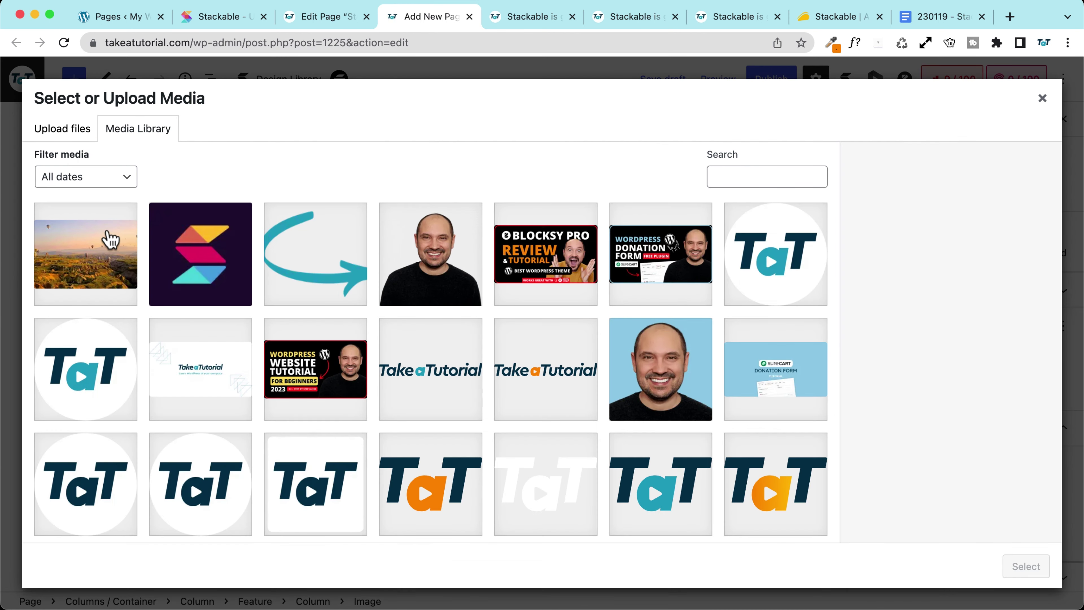
left_click(109, 239)
left_click(1019, 569)
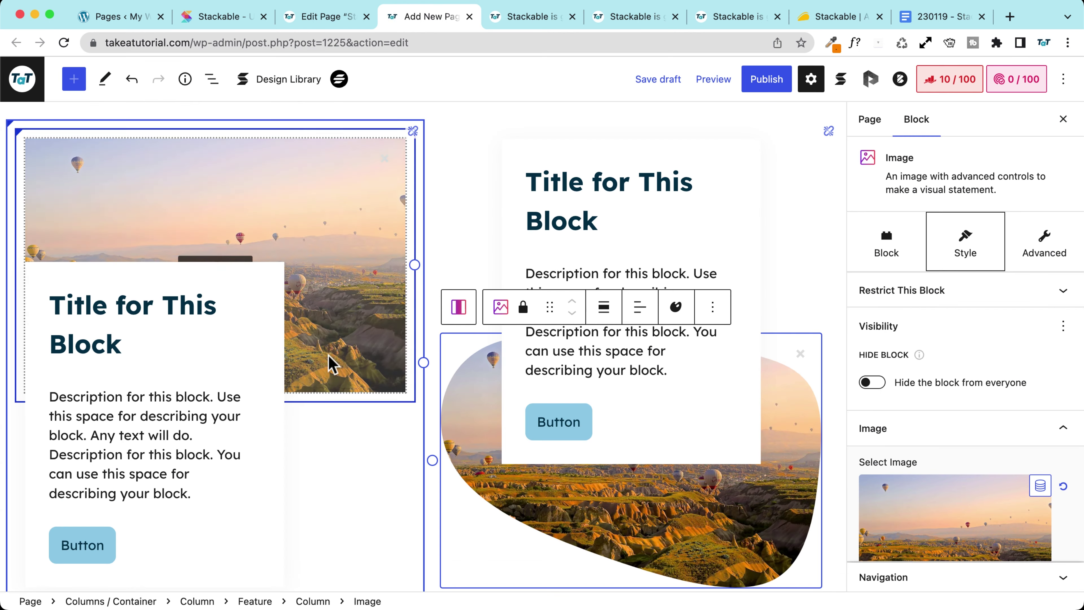
scroll(330, 363, "up", 2)
scroll(209, 303, "down", 3)
scroll(433, 457, "up", 3)
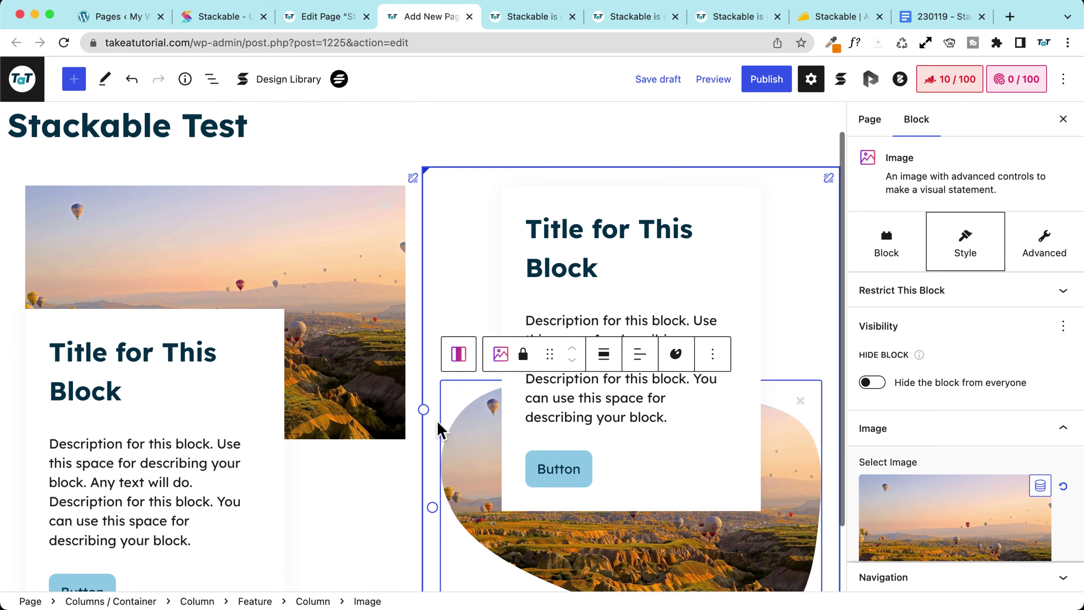
Select the second column's Feature block in the List View and switch its layout to Overlap Background 4, finally to Overlap Background 2
left_click(211, 80)
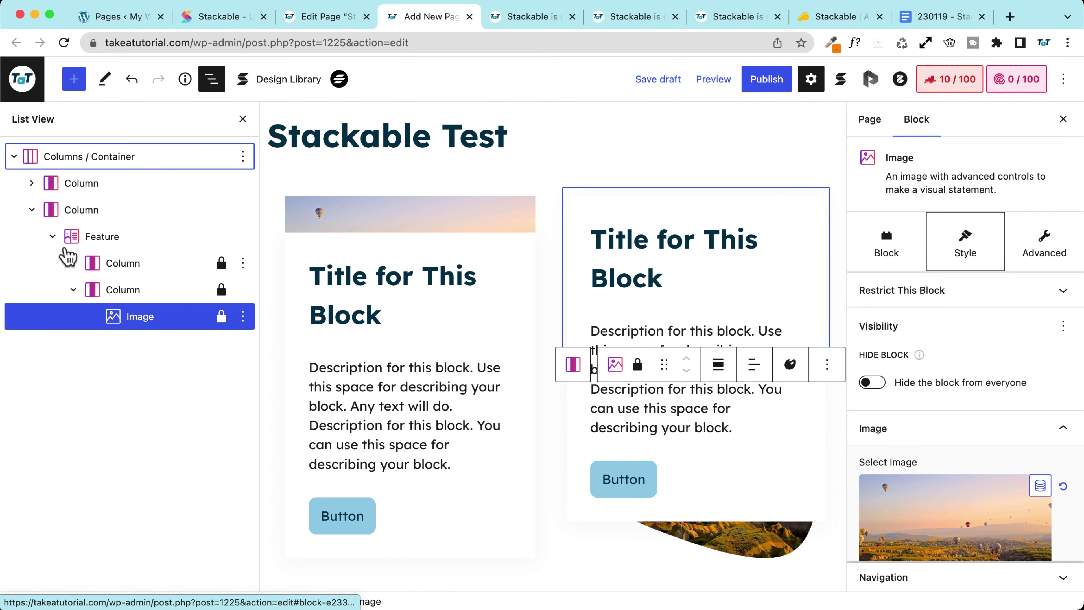
left_click(72, 243)
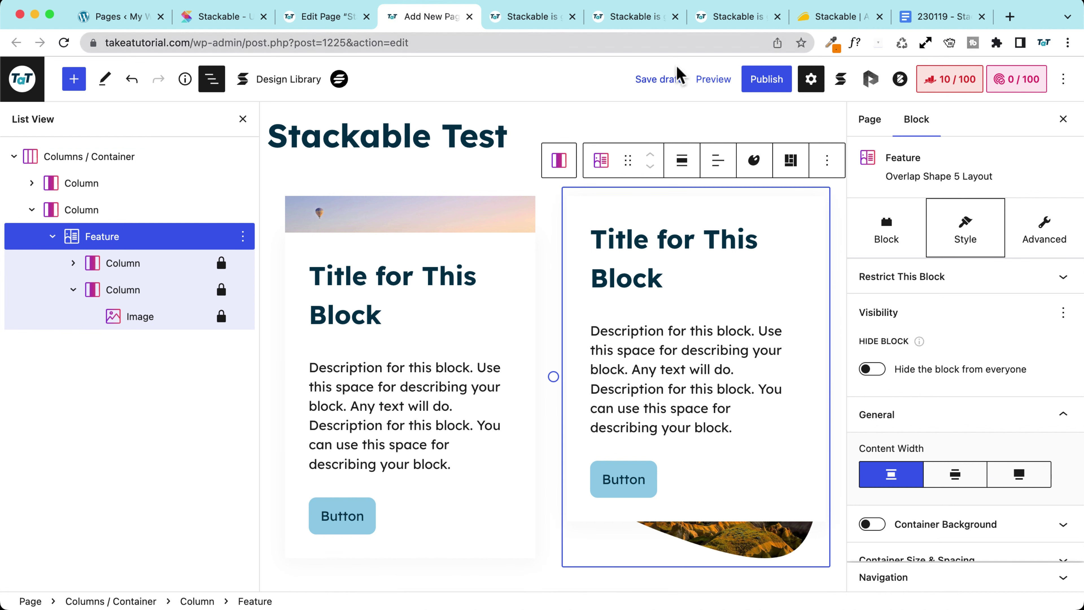
left_click(1062, 119)
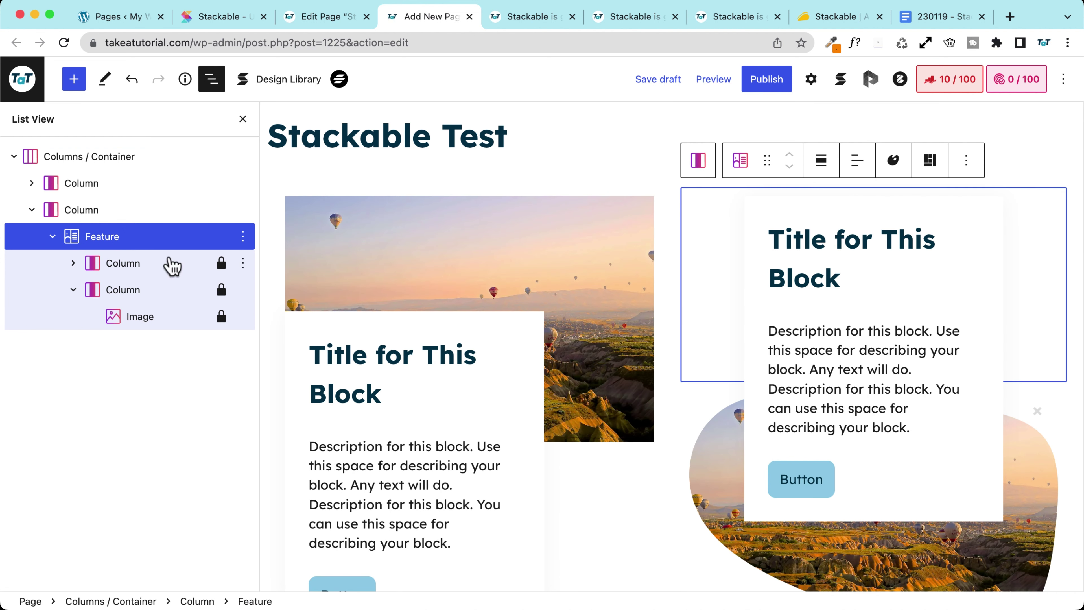
left_click(933, 162)
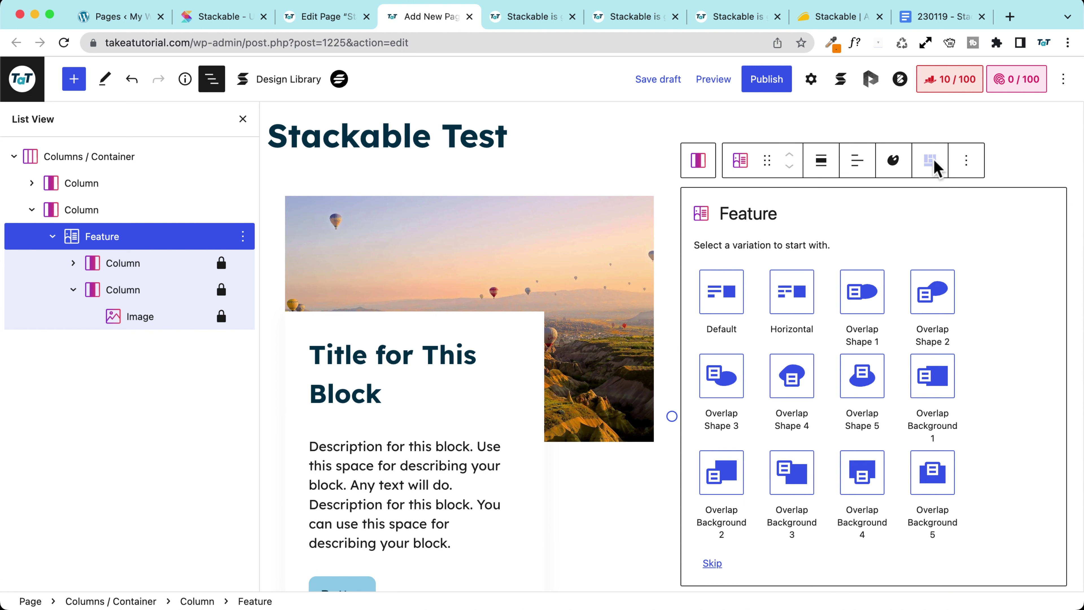
left_click(862, 477)
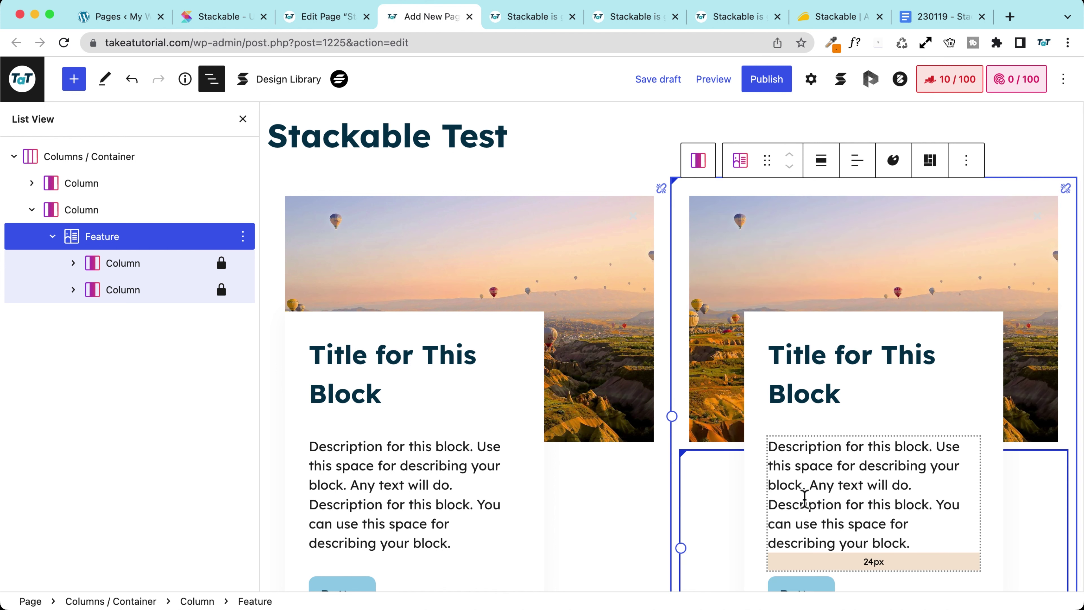
left_click(930, 161)
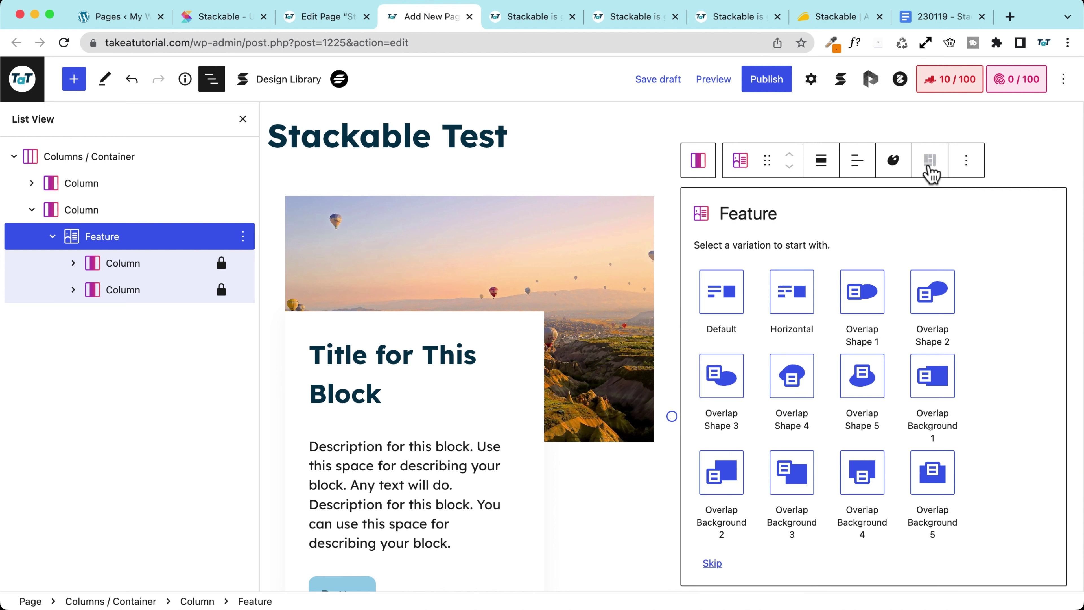
left_click(720, 474)
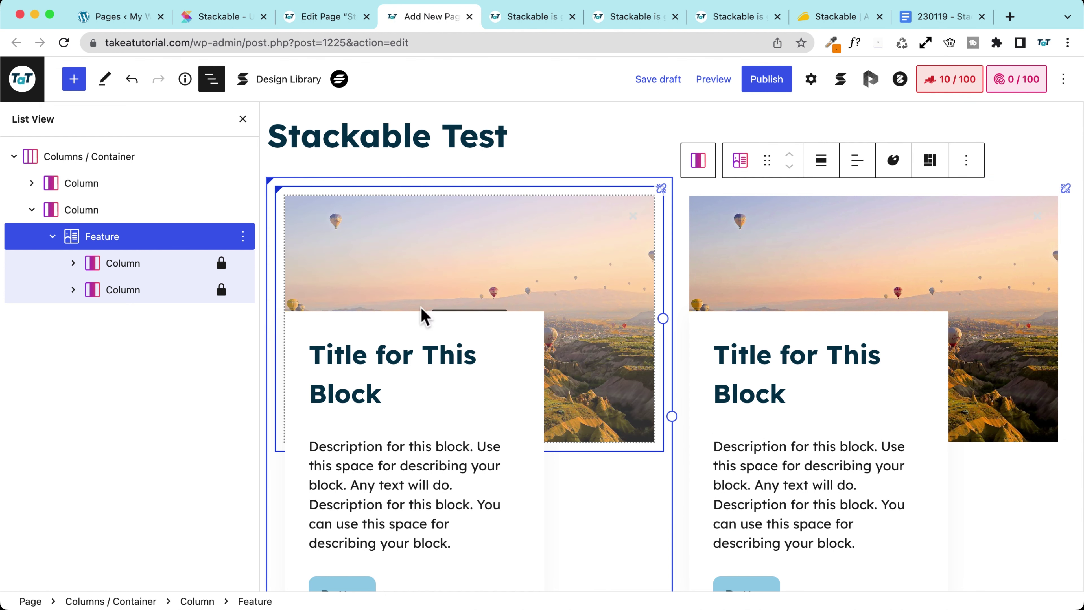
Select the first column's Feature block and switch its layout to Overlap Shape 4
left_click_drag(463, 204, 100, 212)
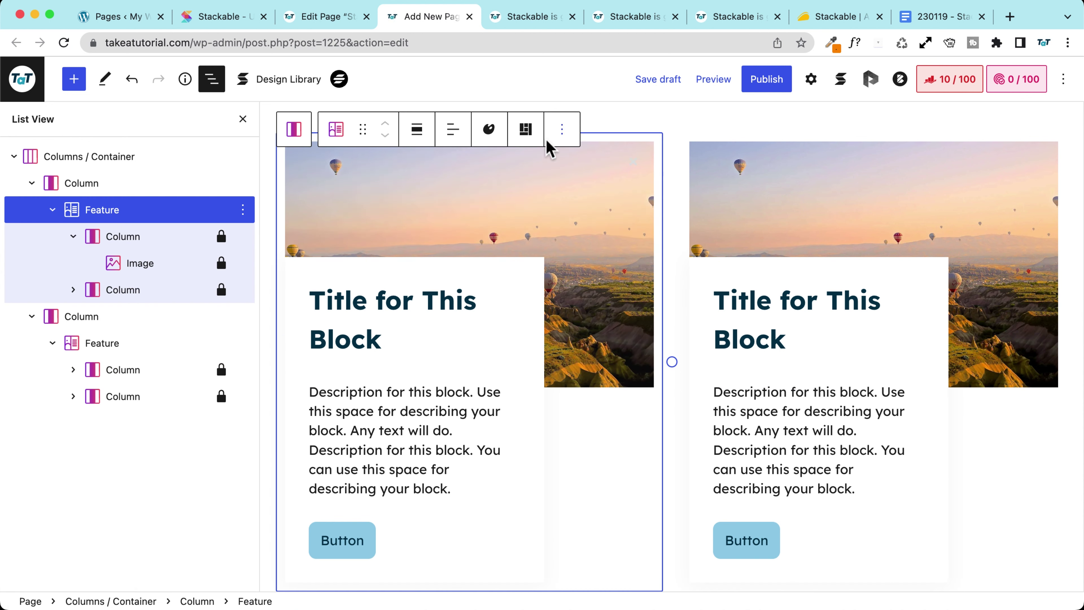
left_click(526, 130)
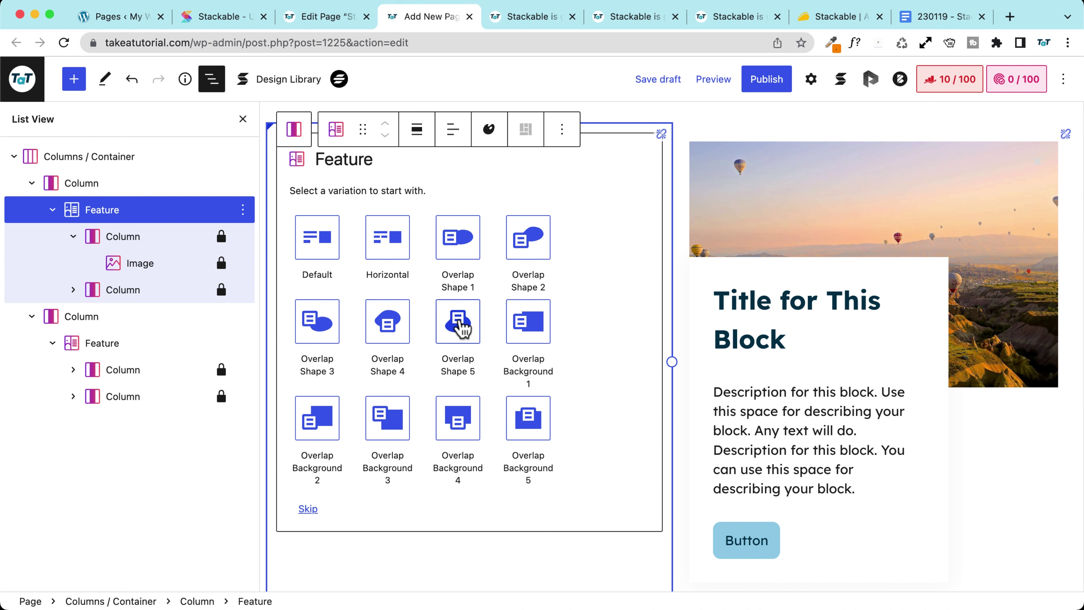
left_click(380, 320)
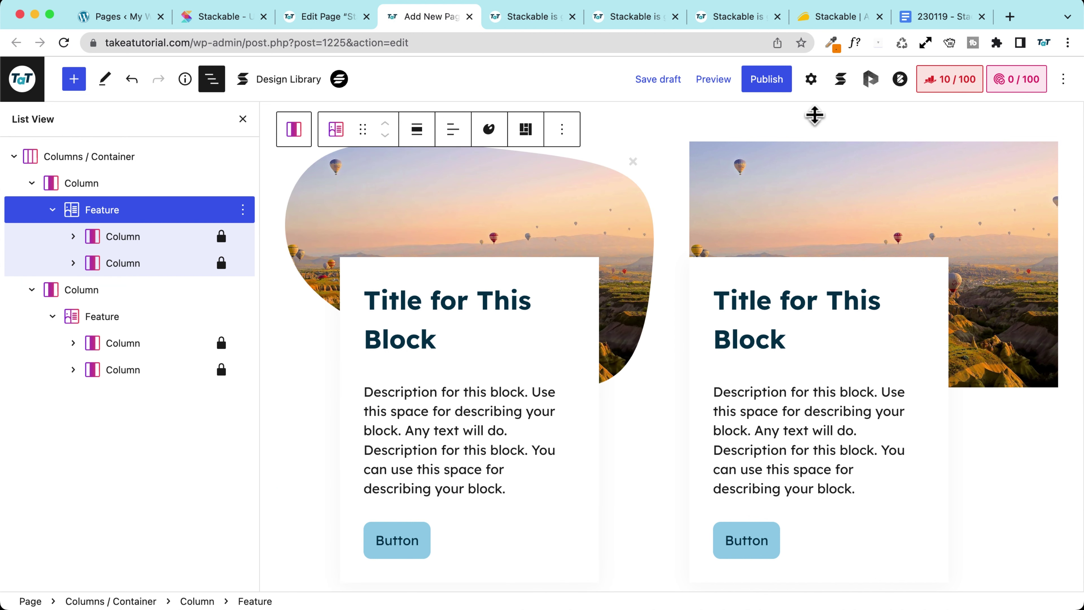
Save the page as a draft and open its preview in a new browser tab
left_click(648, 85)
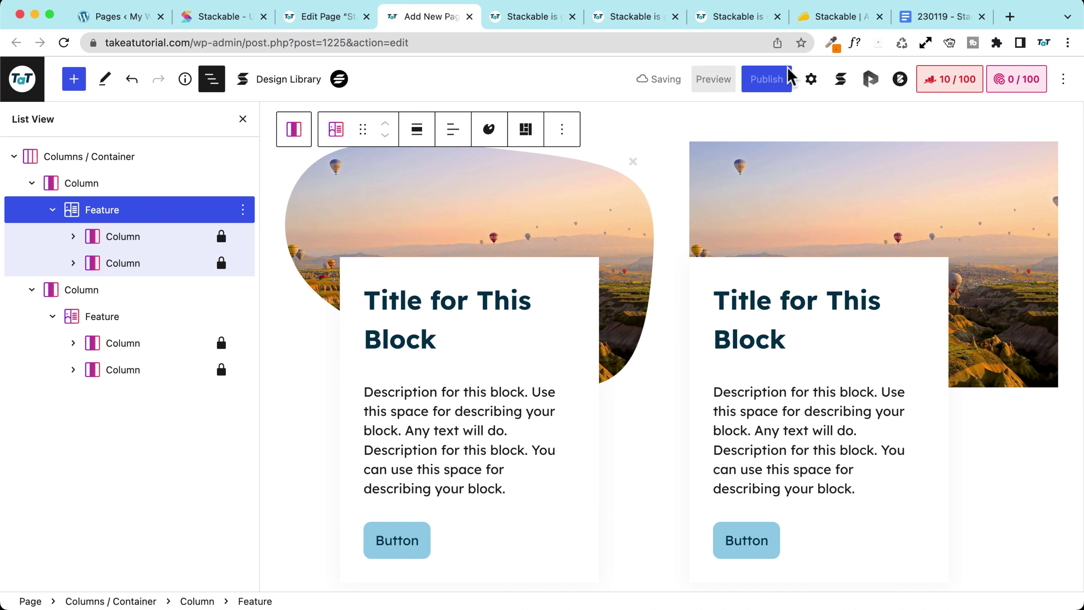
right_click(150, 564)
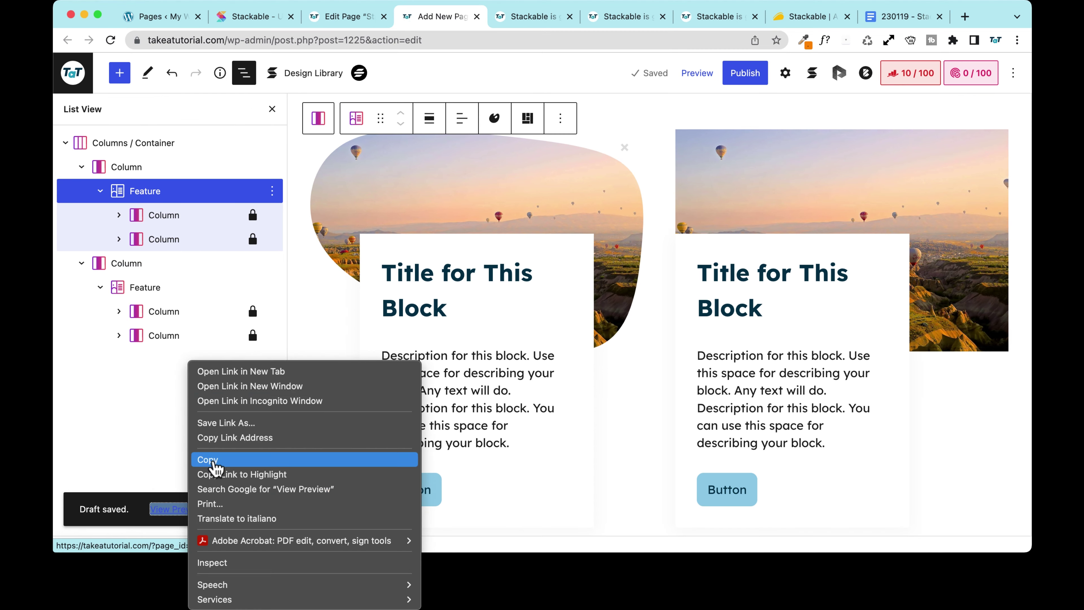
left_click(212, 373)
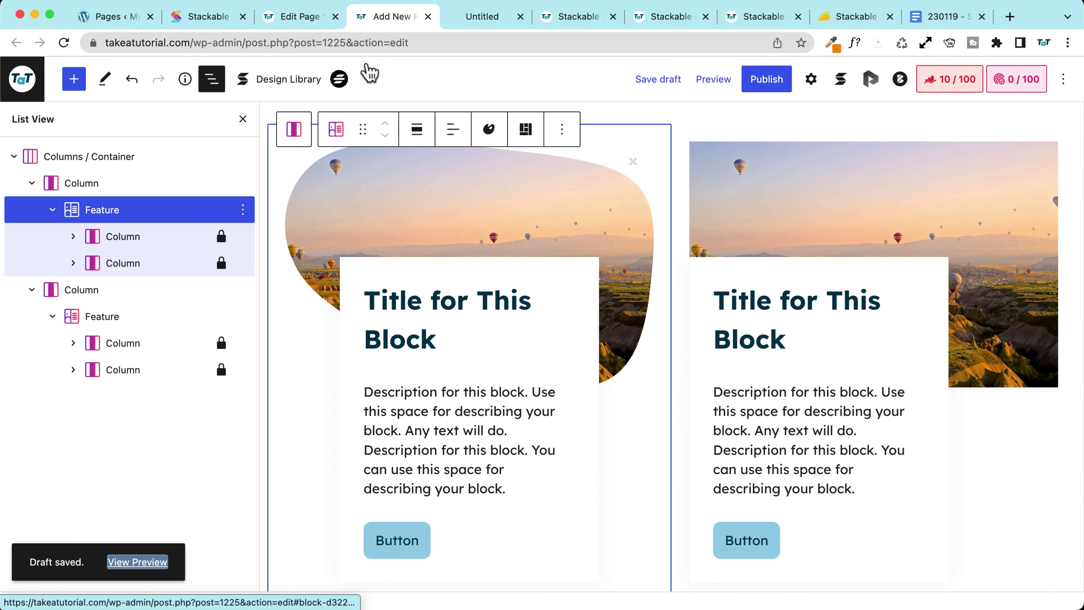
left_click(489, 17)
Examine how the two Feature blocks look side by side in the page preview and return to the page editor
scroll(84, 322, "down", 5)
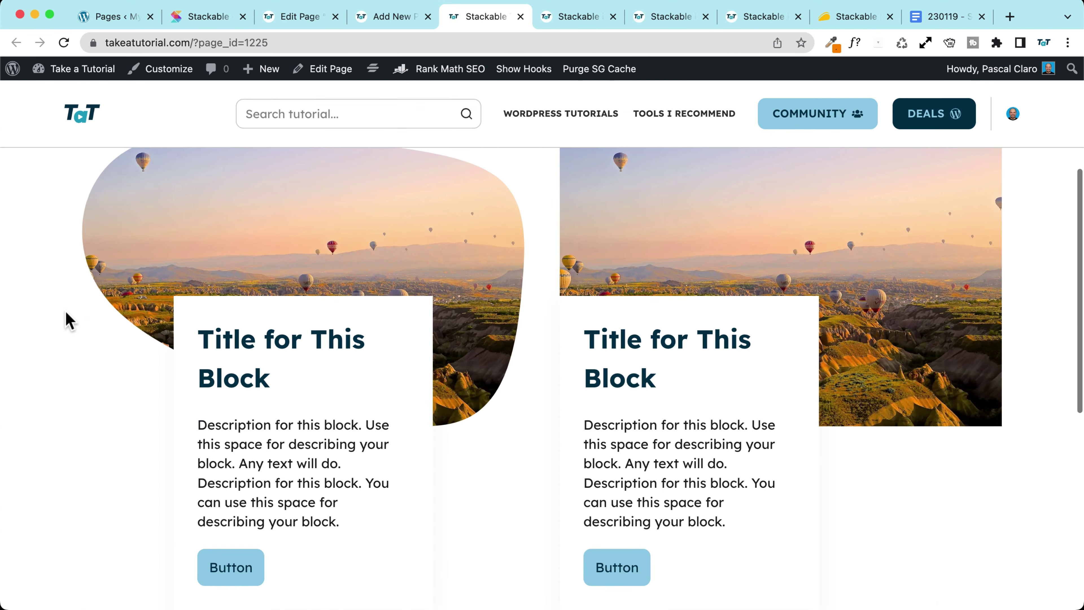
scroll(69, 320, "down", 2)
scroll(69, 320, "up", 5)
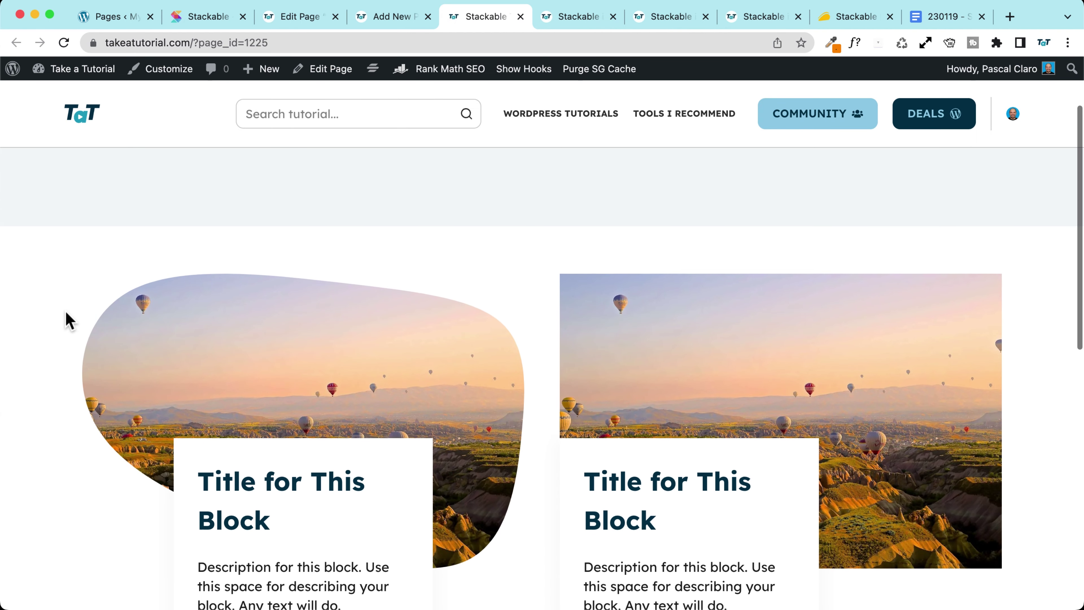
scroll(69, 321, "down", 2)
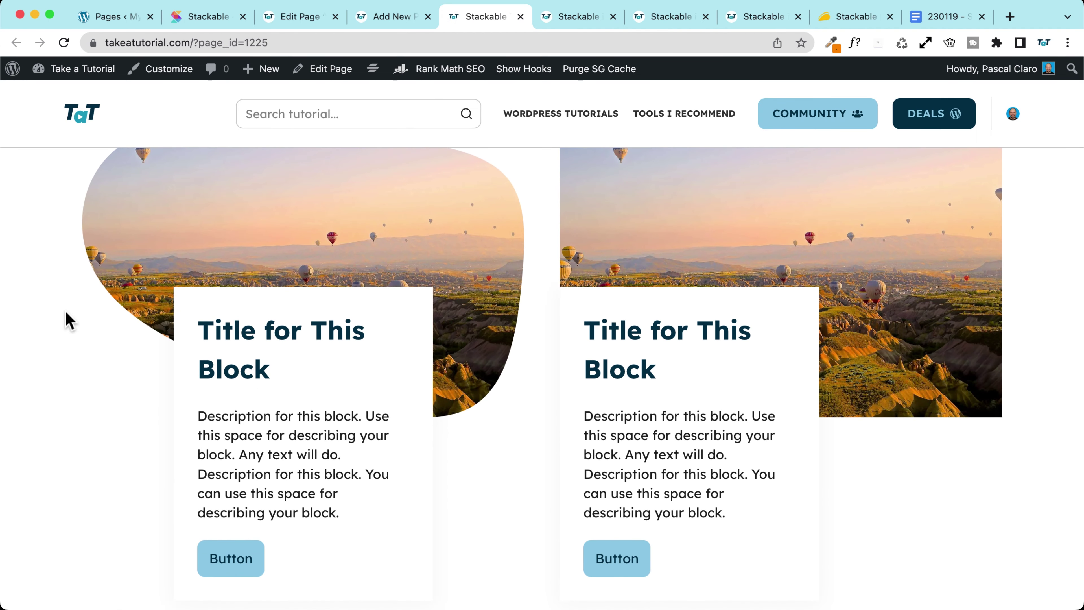
scroll(70, 320, "up", 2)
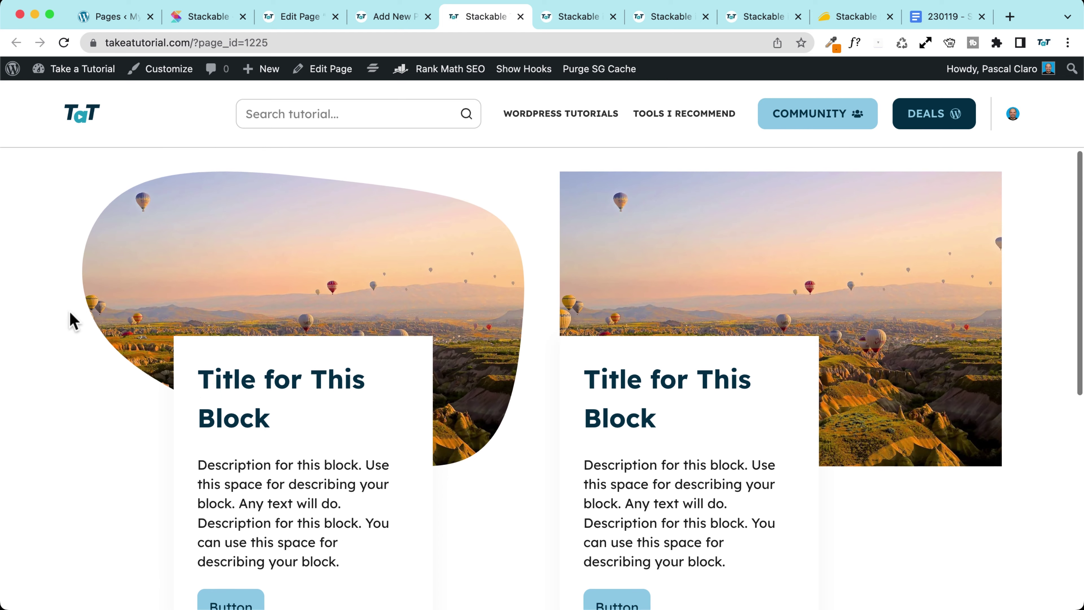
left_click(395, 16)
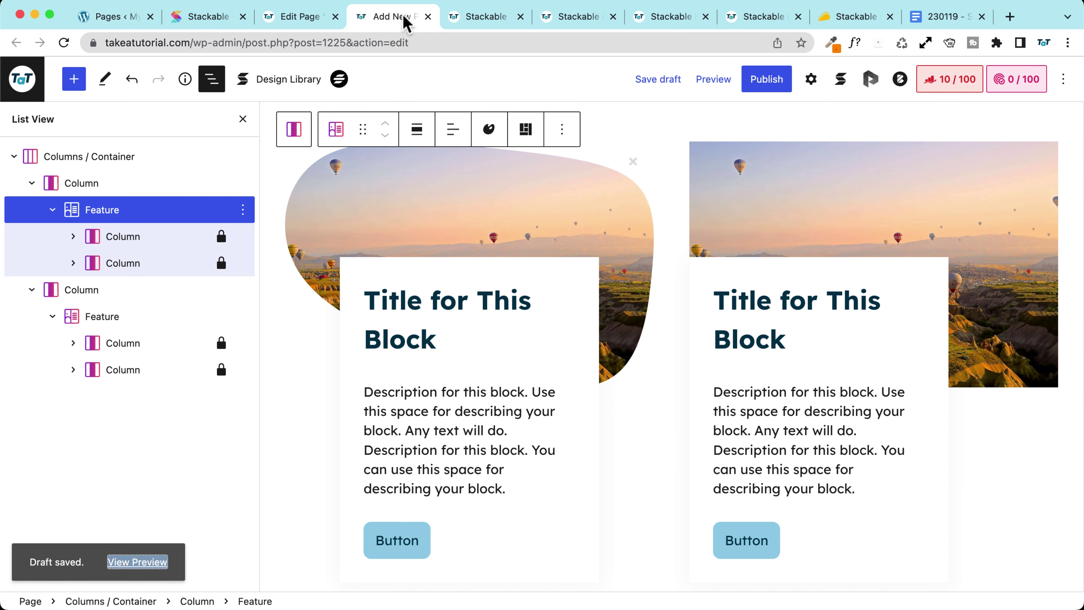
left_click(526, 129)
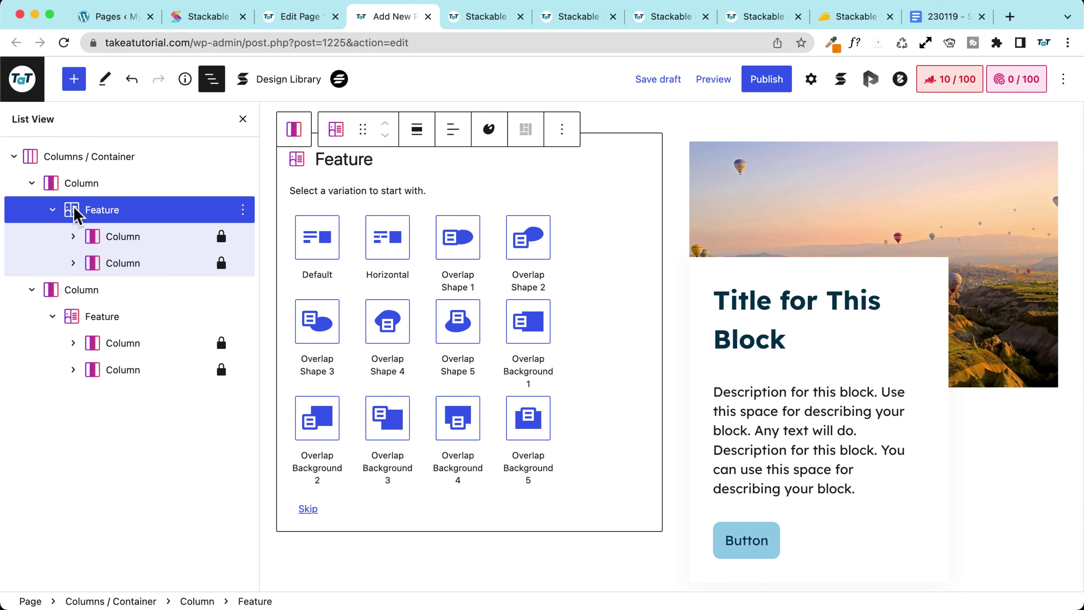
left_click(75, 81)
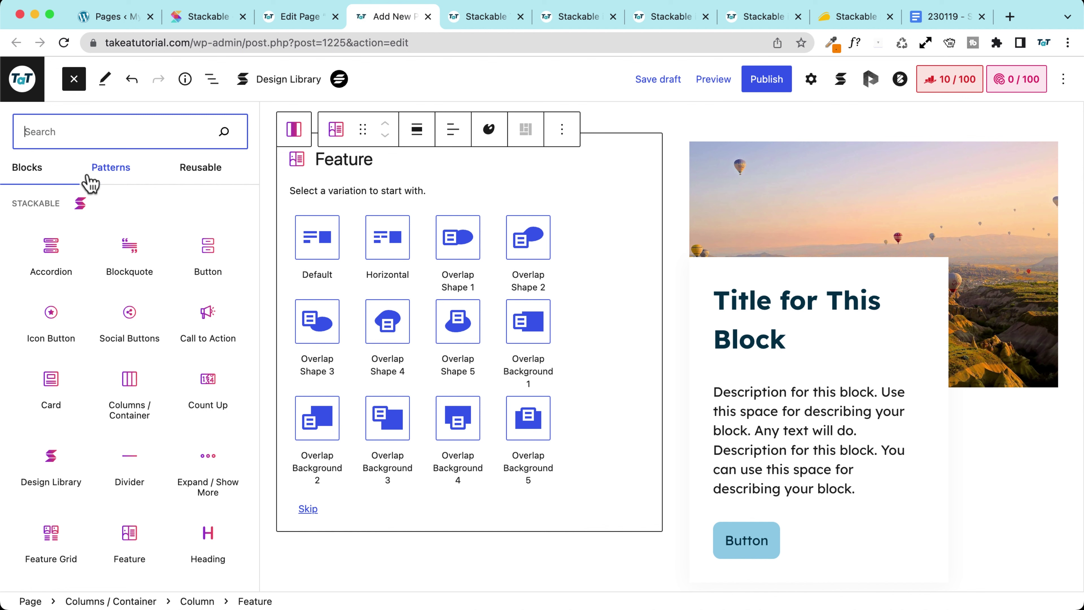
left_click(697, 164)
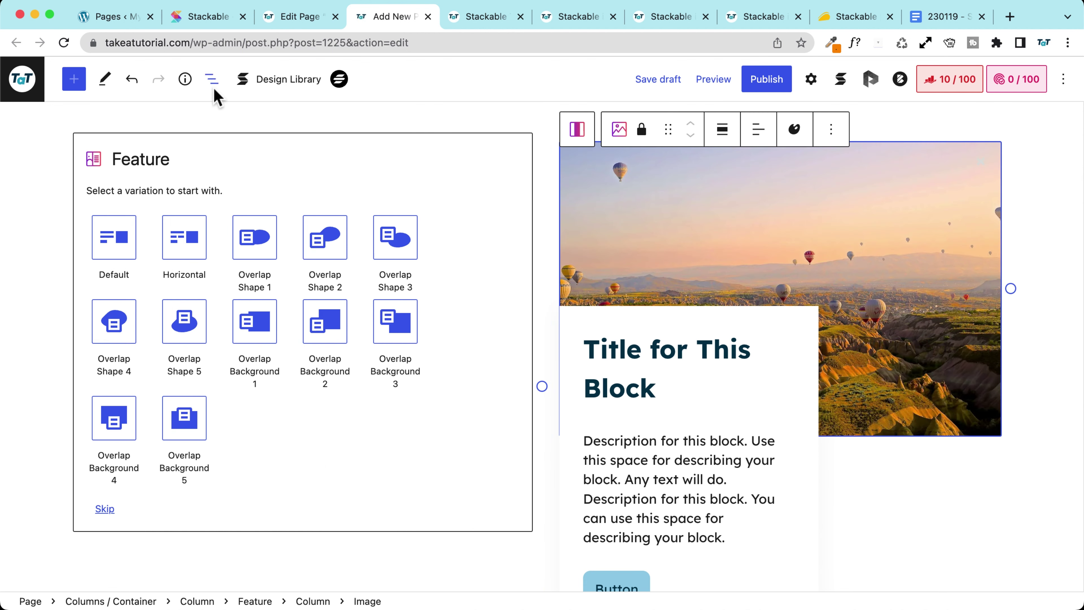
Remove the Columns / Container block that holds both Feature blocks from the page
left_click(212, 79)
left_click(68, 159)
left_click(243, 157)
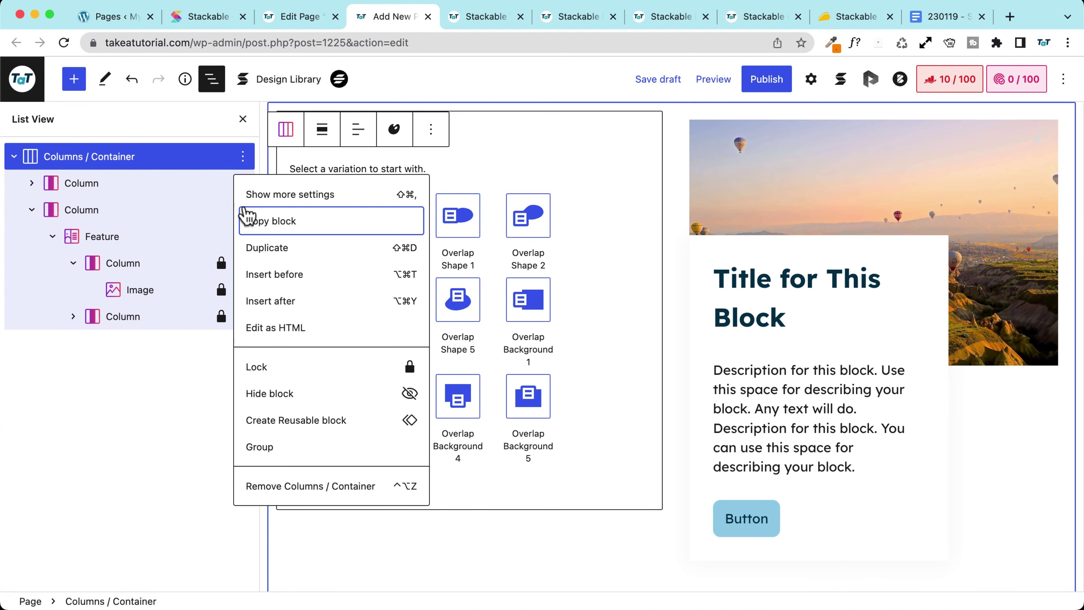
left_click(270, 487)
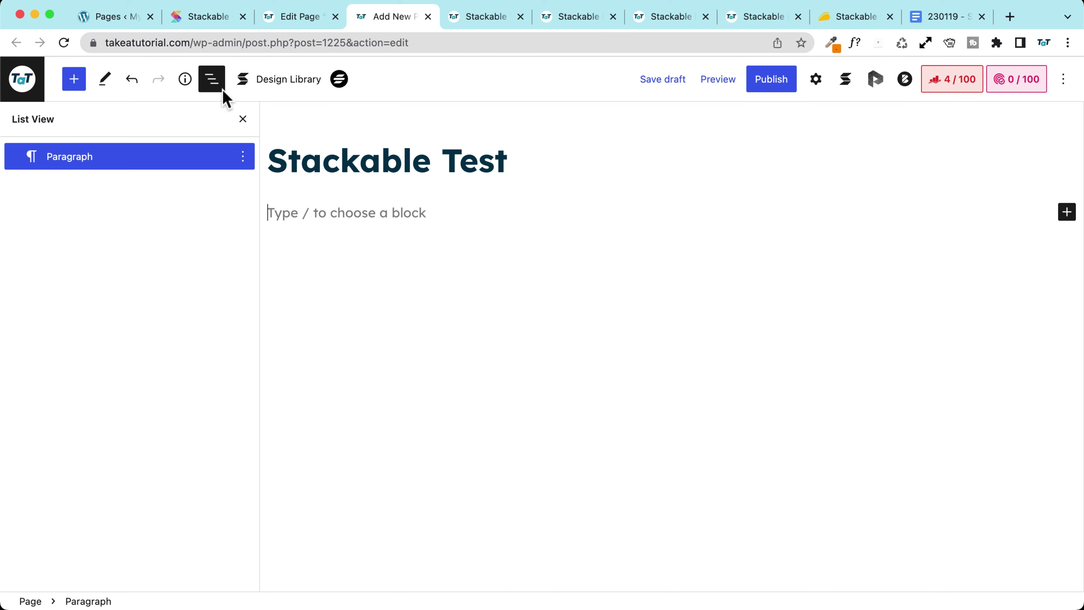
Insert a Stackable Columns / Container block with the 50 / 50 layout on the empty page
left_click(75, 79)
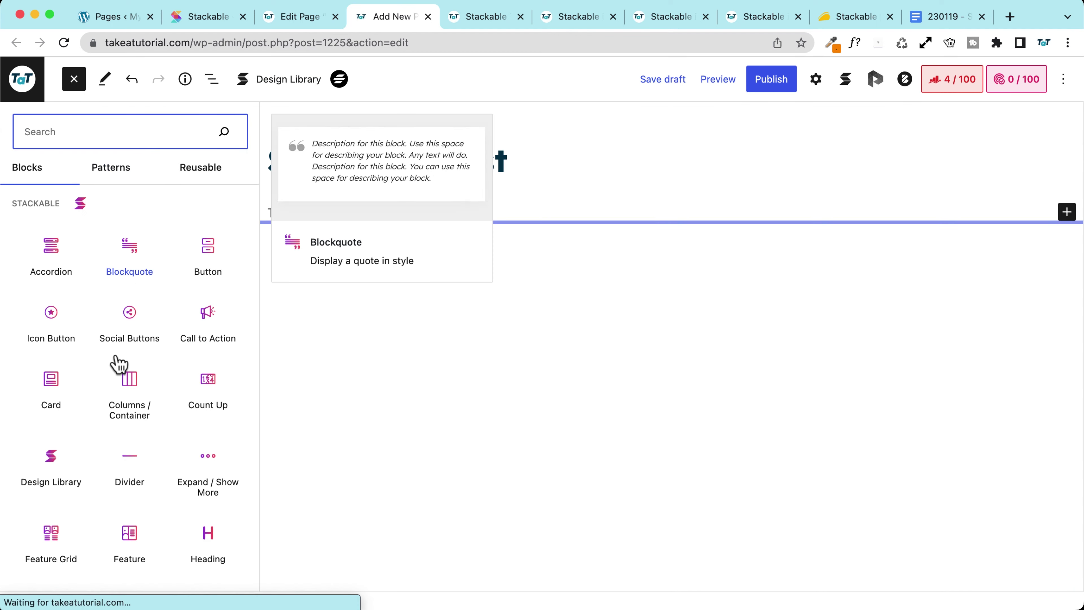
left_click(127, 377)
left_click(316, 320)
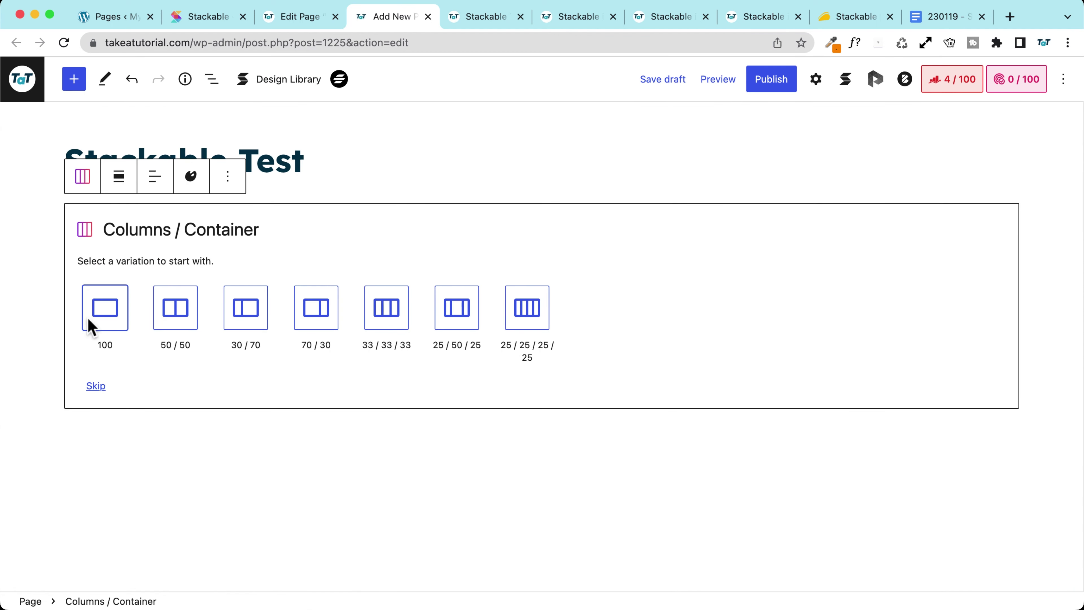
left_click(187, 320)
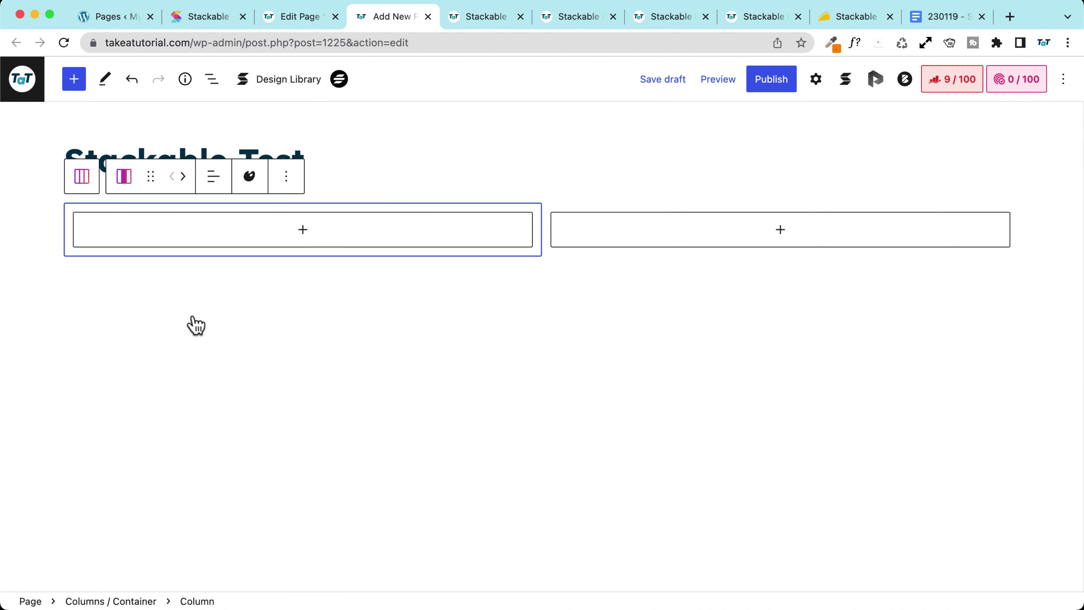
Add a Count Up block to the first column of the container
left_click(303, 235)
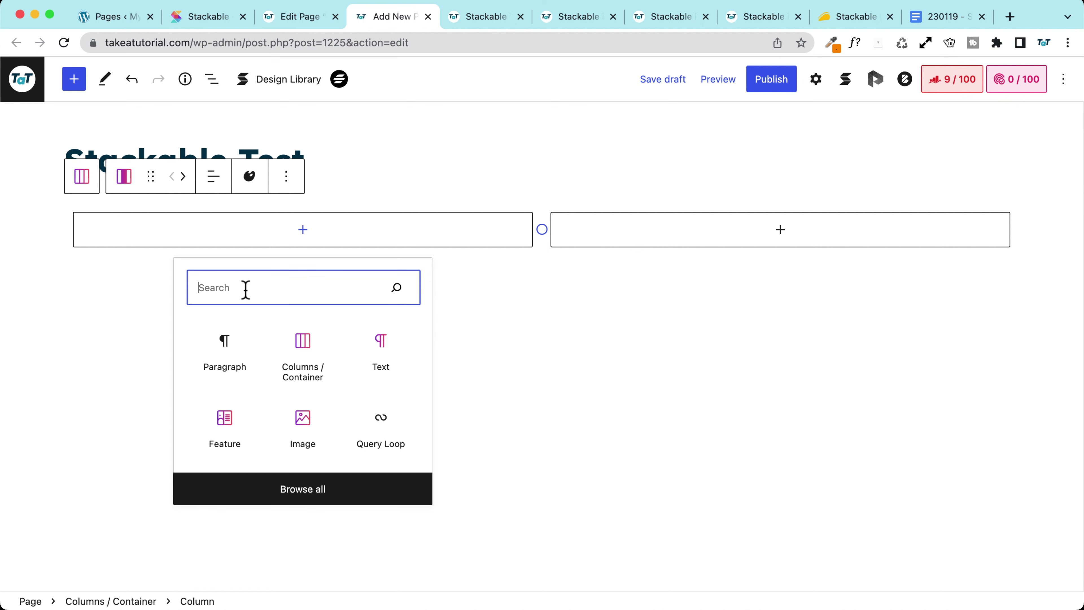
type("coun")
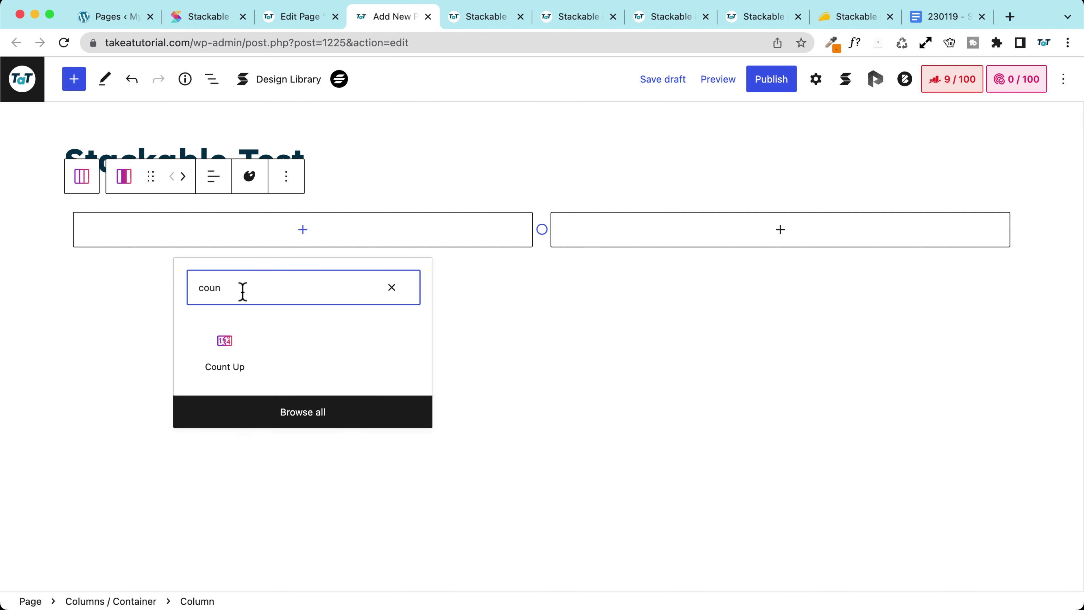
left_click(223, 350)
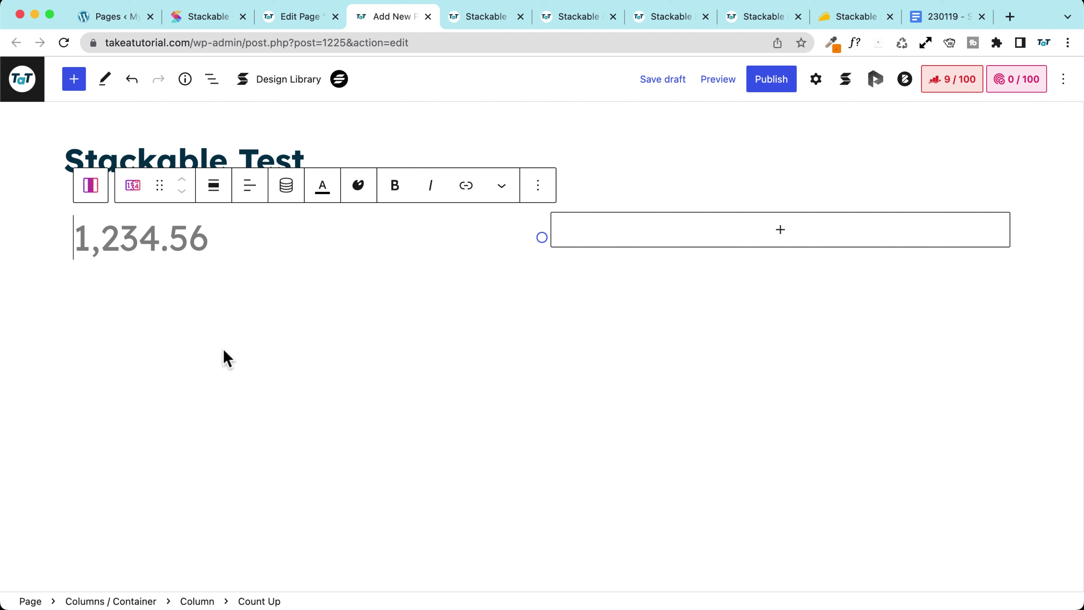
Add a Card block with the Faded layout to the second column and show its block settings
left_click(708, 227)
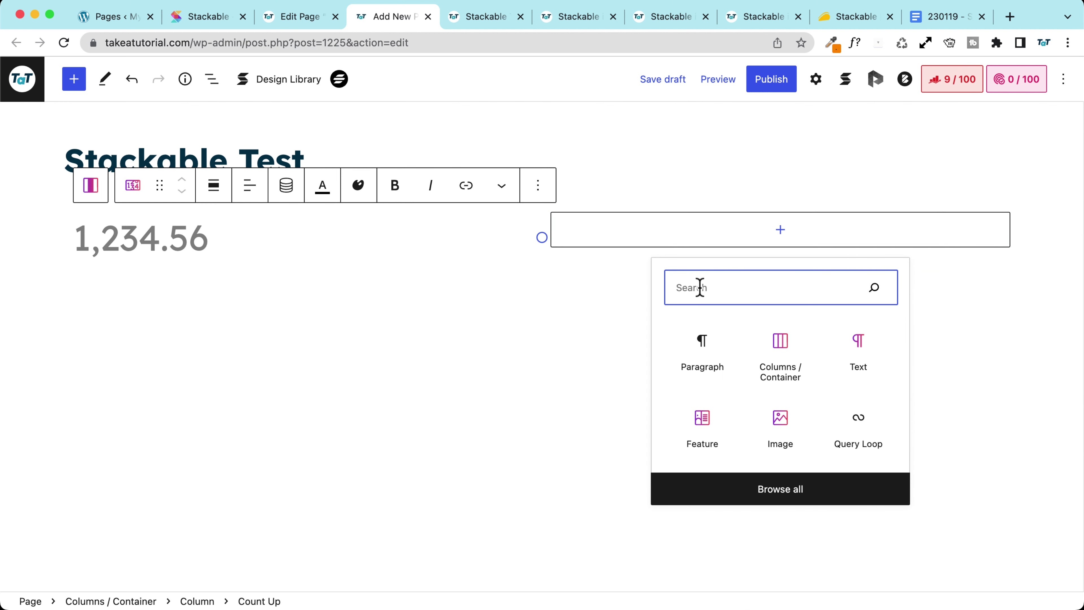
type("card")
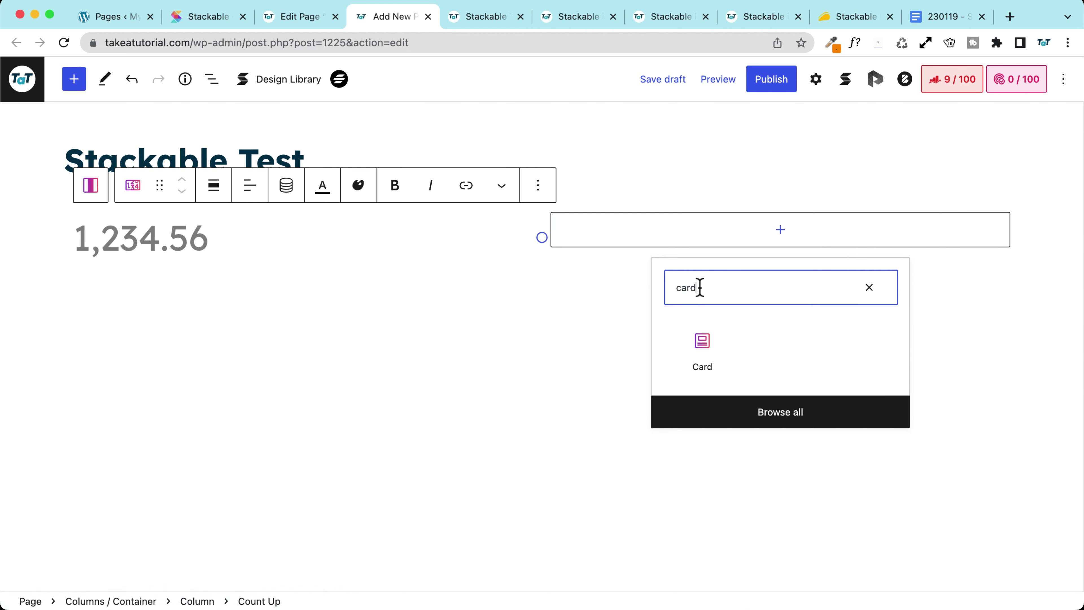
left_click(701, 340)
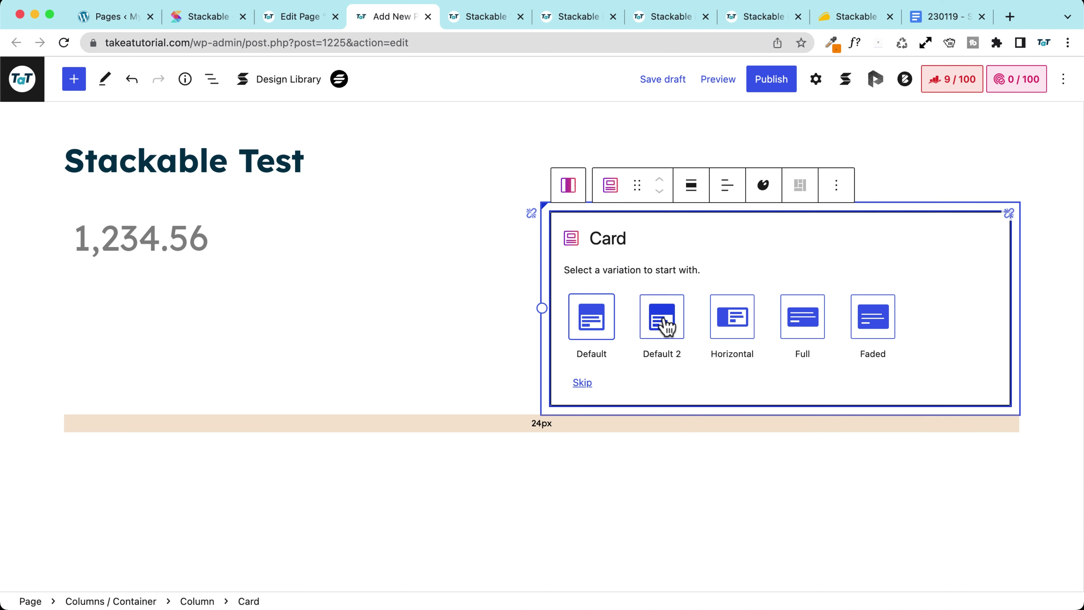
left_click(873, 319)
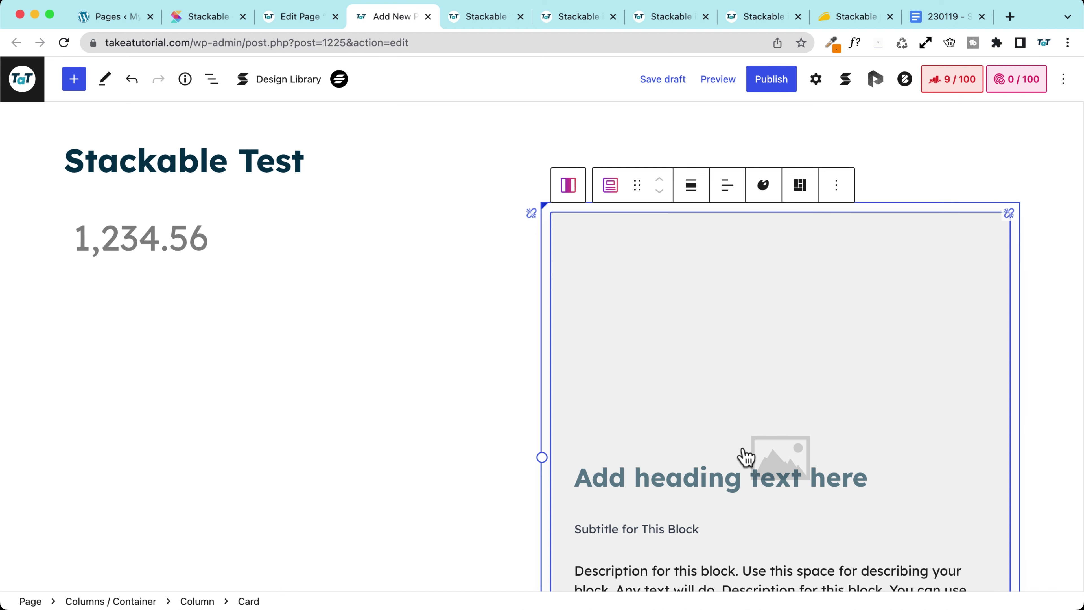
scroll(743, 450, "down", 5)
scroll(738, 445, "up", 3)
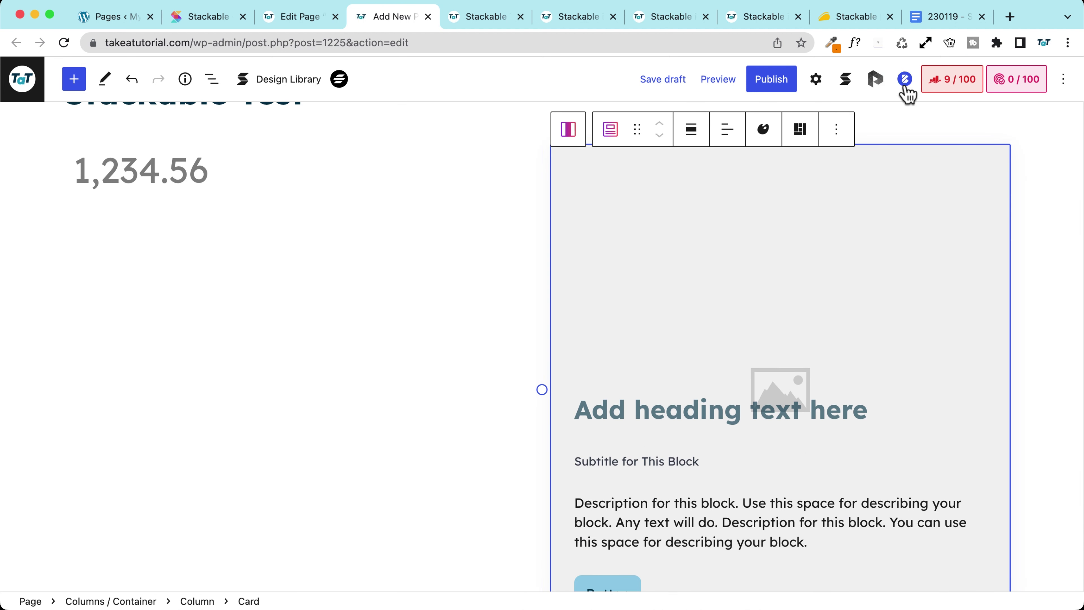
left_click(815, 78)
scroll(900, 359, "down", 5)
scroll(901, 359, "up", 5)
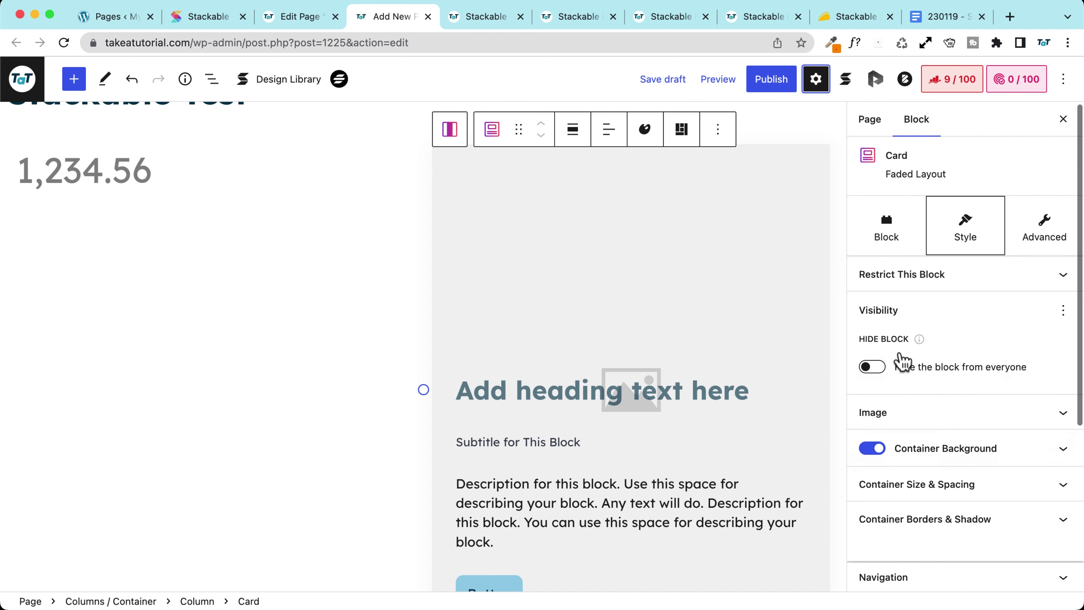
Try the balloon landscape photo from the media library as the Card's container background image, and clear it again
left_click(910, 444)
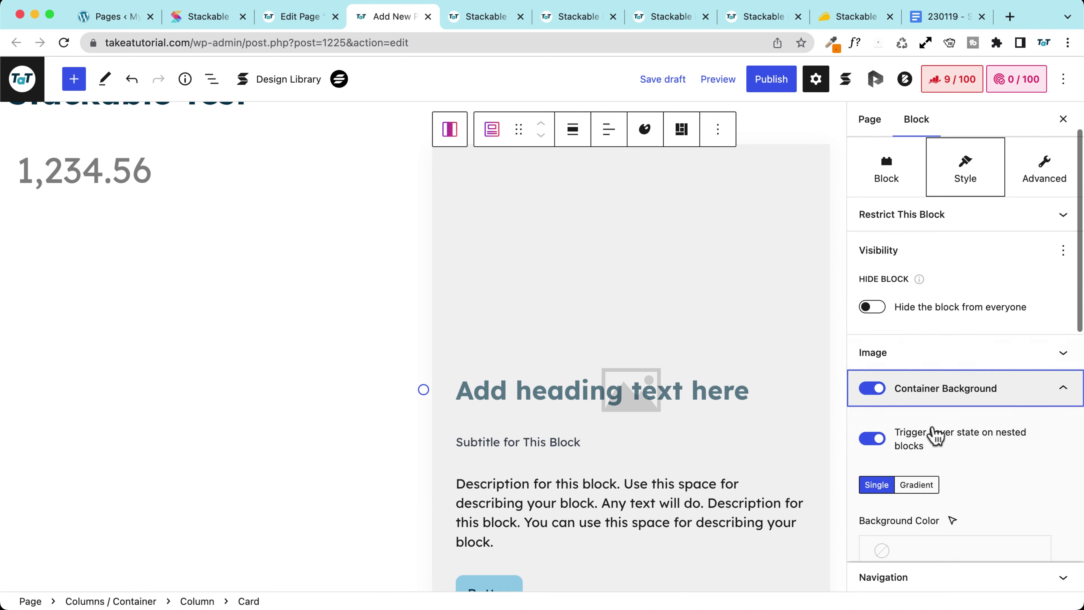
scroll(927, 392, "down", 4)
scroll(917, 386, "down", 3)
left_click(918, 387)
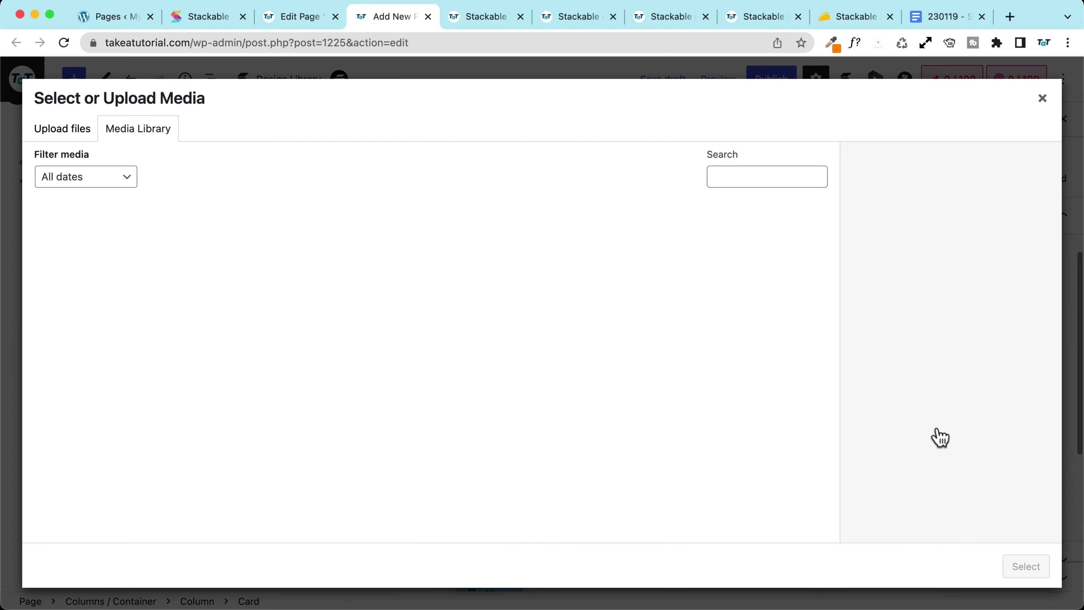
left_click(86, 268)
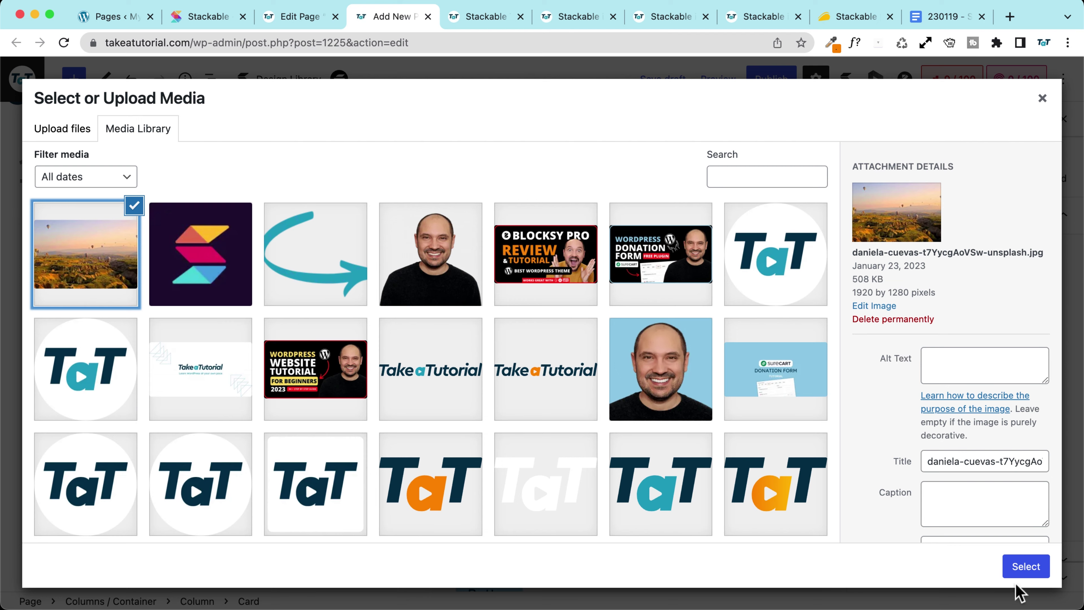
left_click(1026, 567)
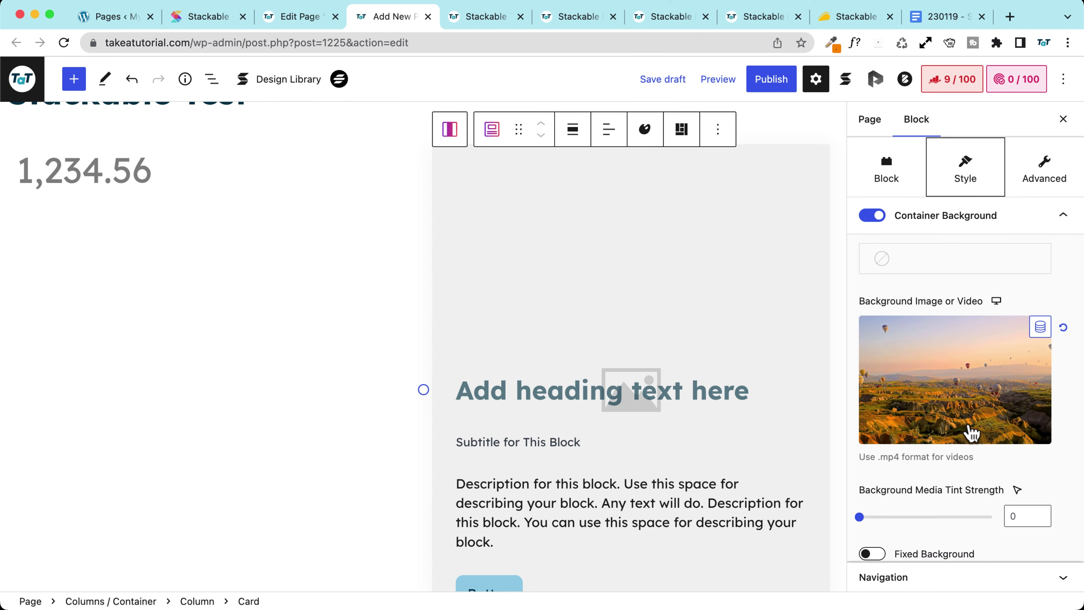
left_click(1064, 381)
Check the Card's block-level settings, then retry the balloon landscape photo as its container background and reset the image
left_click(877, 172)
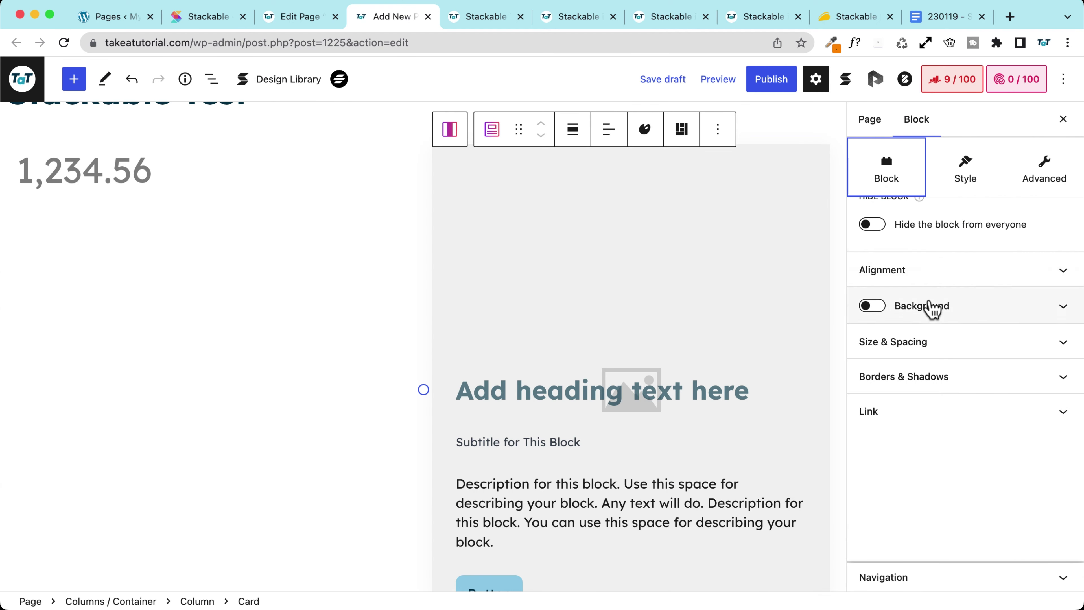
scroll(934, 310, "up", 4)
left_click(977, 225)
scroll(935, 376, "down", 3)
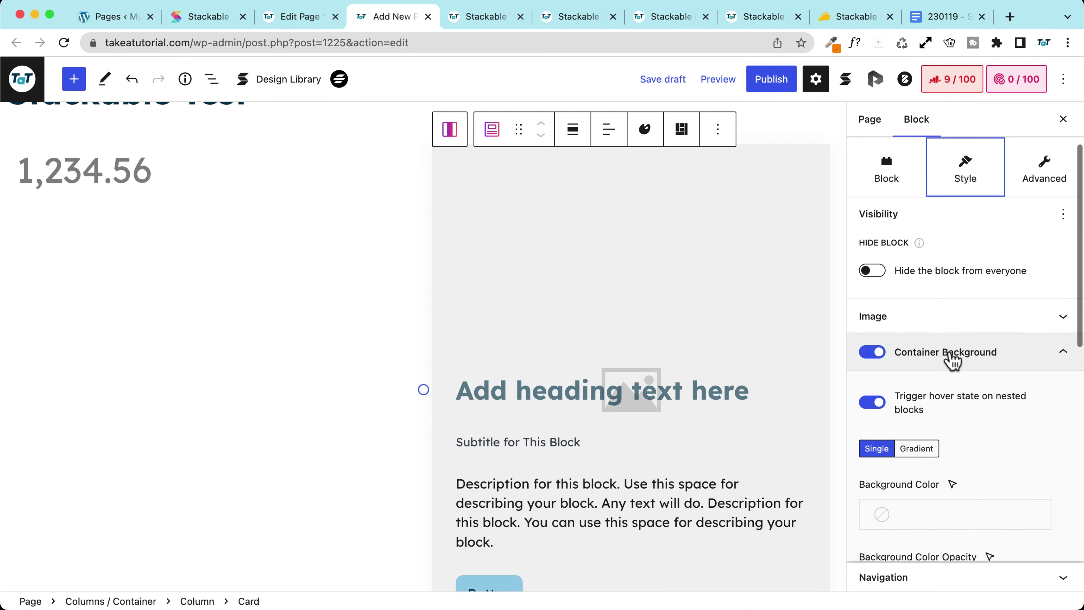
scroll(939, 360, "down", 5)
left_click(942, 432)
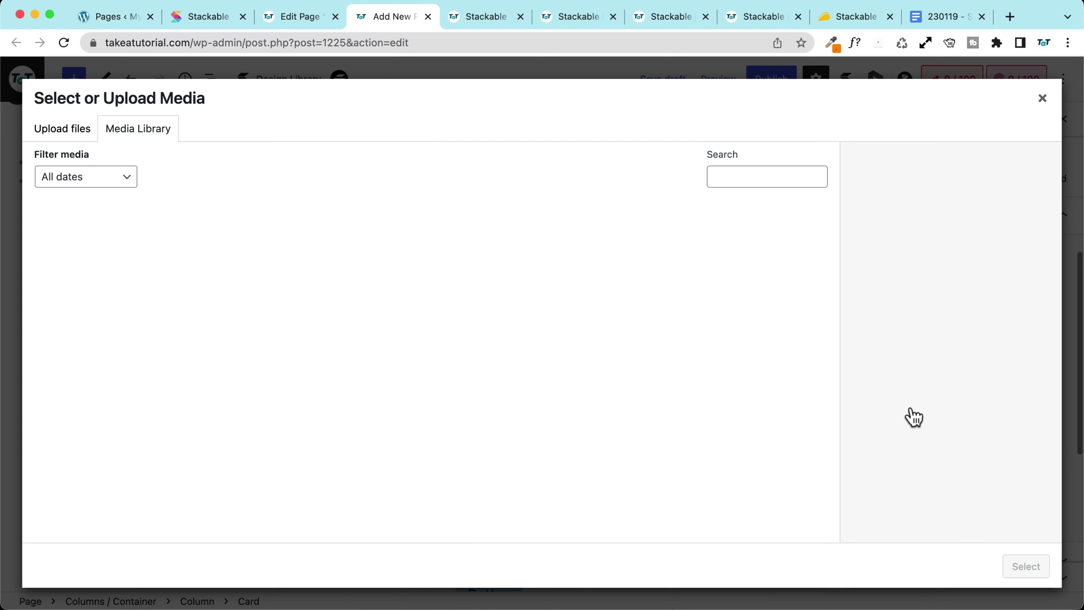
left_click(1014, 562)
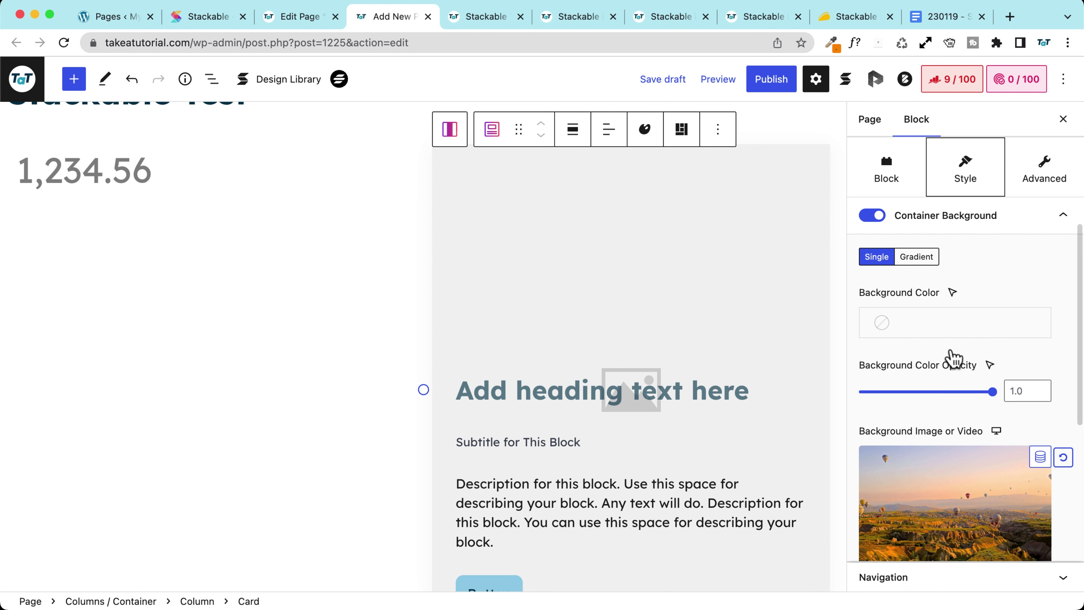
Switch the Card's container background off and back on, and look through the remaining style settings
scroll(952, 356, "up", 2)
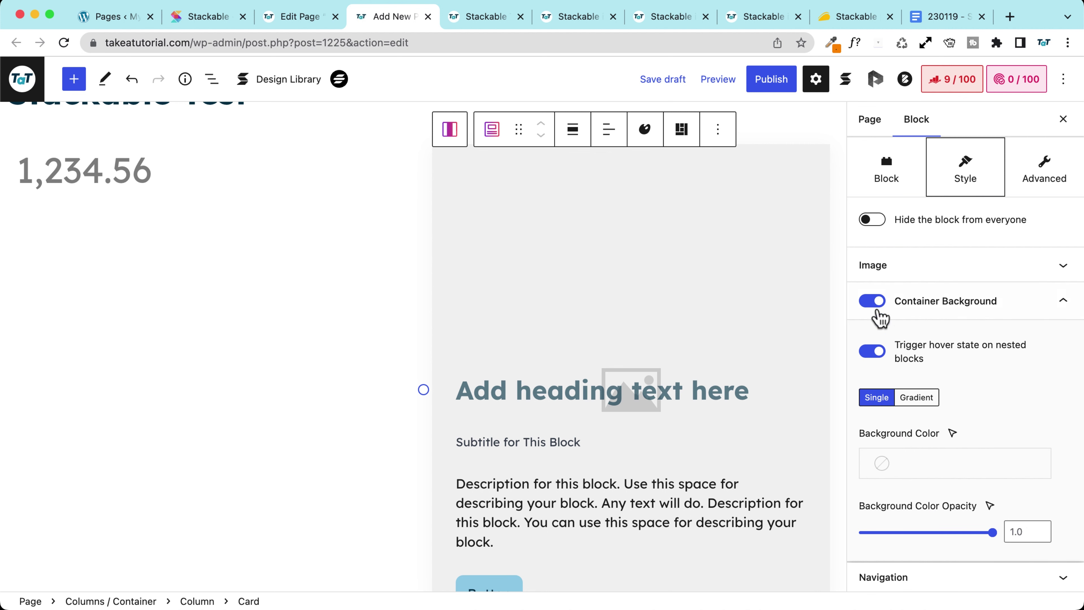
left_click(873, 301)
left_click(872, 301)
scroll(960, 399, "down", 8)
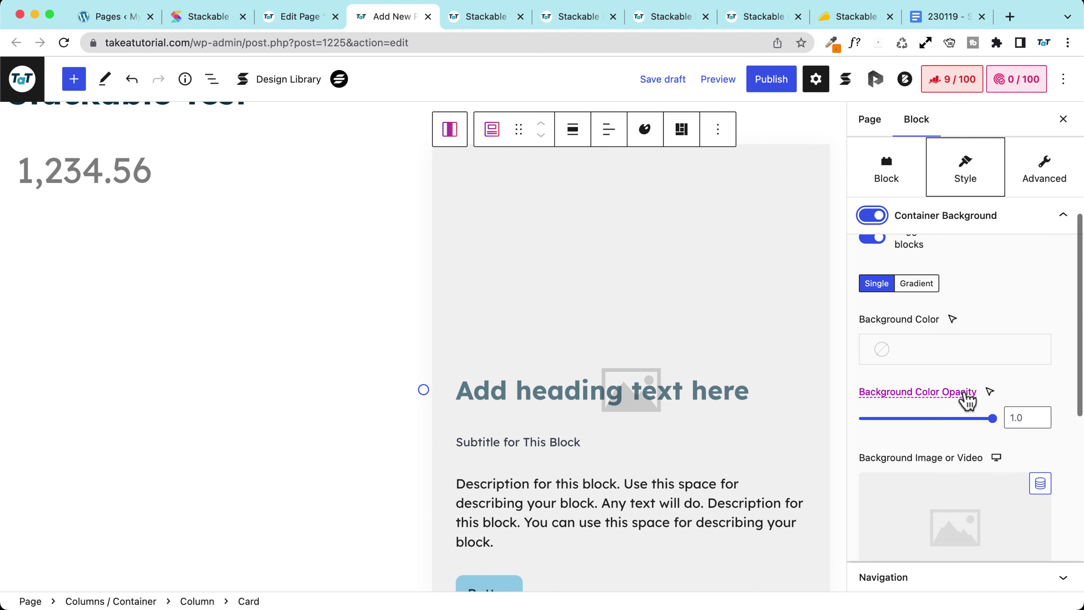
scroll(945, 397, "down", 1)
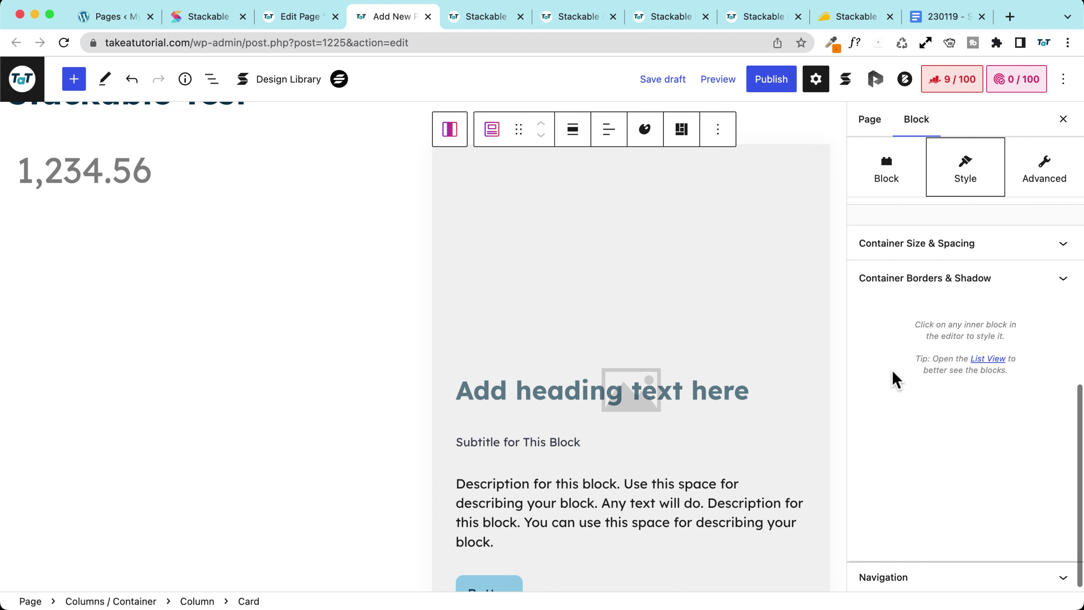
scroll(893, 377, "up", 6)
Try the balloon landscape photo as the background of the Card block itself instead of its container, and clear it
left_click(886, 222)
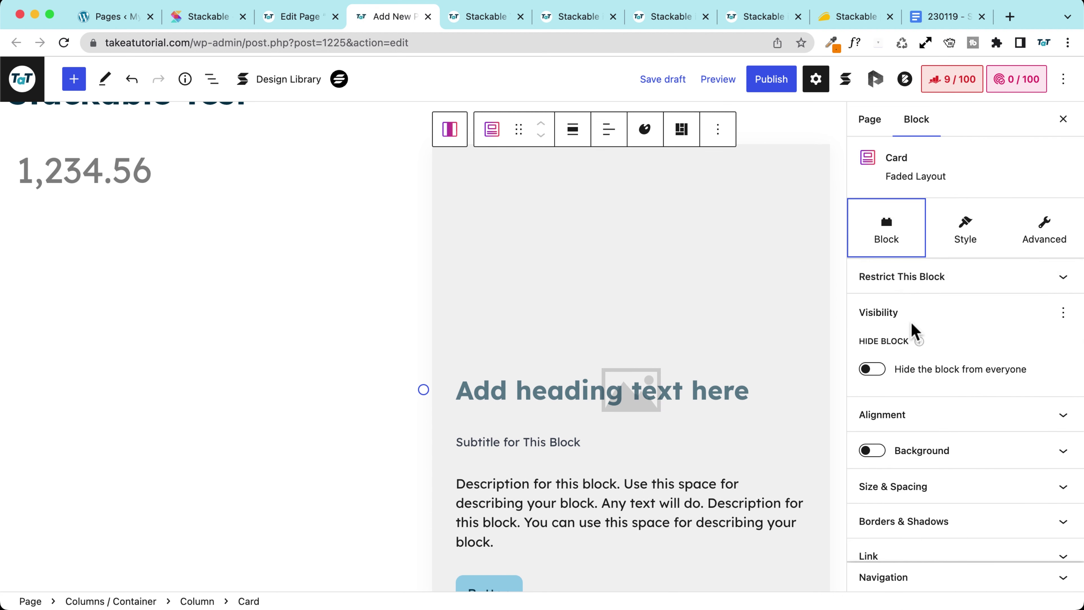
scroll(912, 329, "down", 3)
left_click(922, 316)
scroll(926, 383, "down", 4)
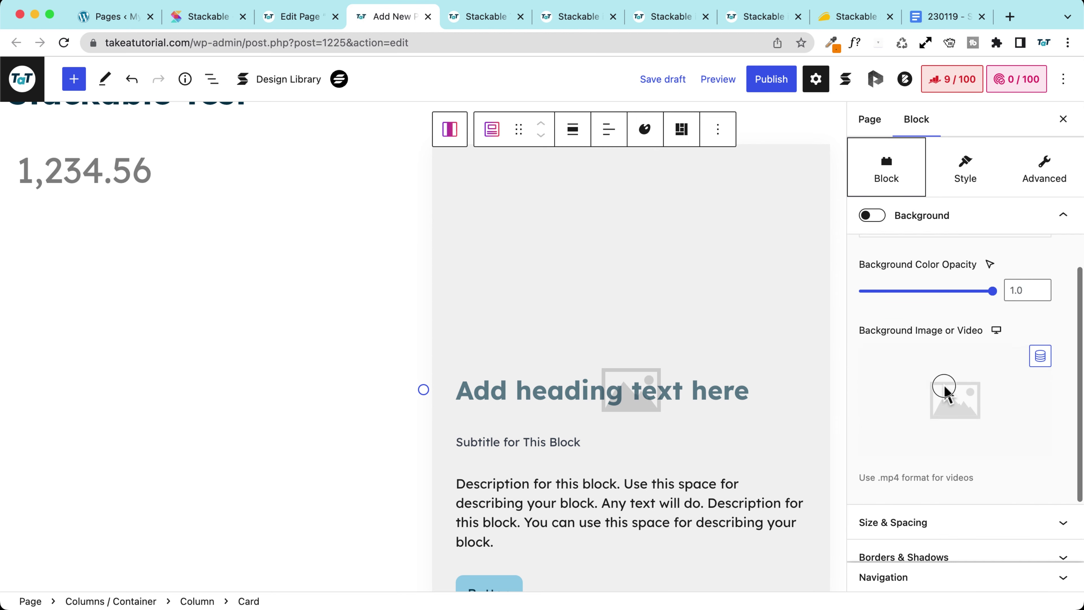
left_click(943, 388)
left_click(139, 254)
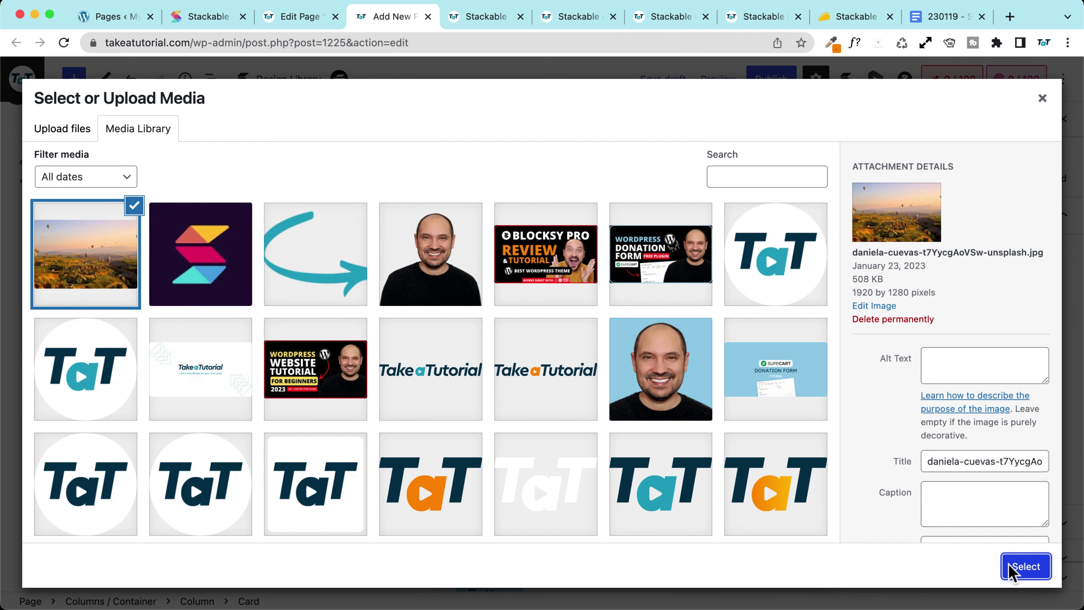
left_click(1024, 567)
left_click(1063, 292)
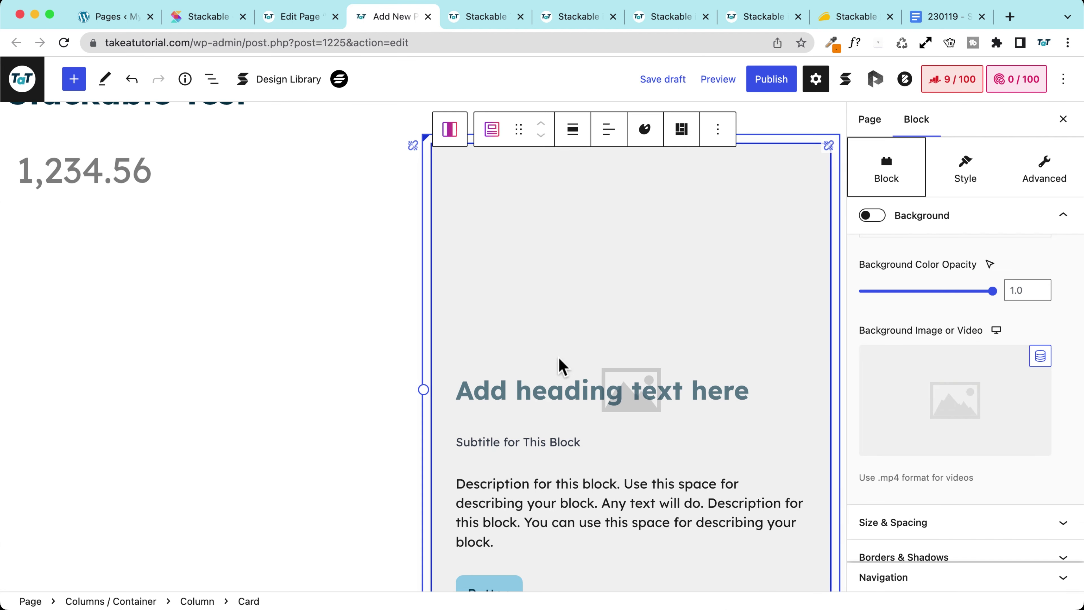
Set the balloon landscape photo from the media library as the Card's own image in its style settings
scroll(981, 314, "up", 5)
left_click(952, 241)
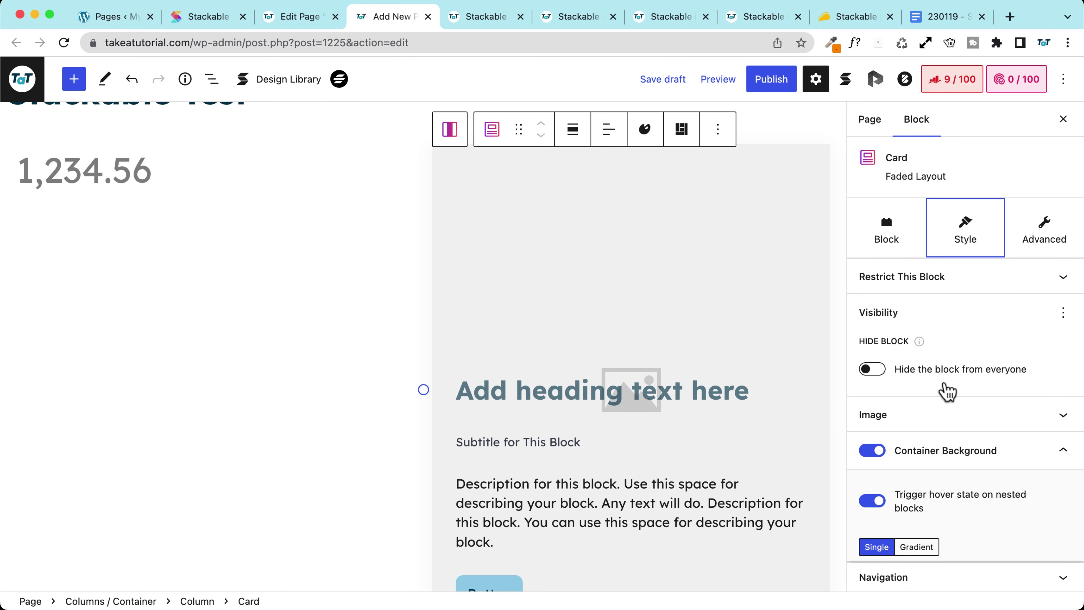
scroll(945, 391, "down", 1)
scroll(945, 386, "down", 3)
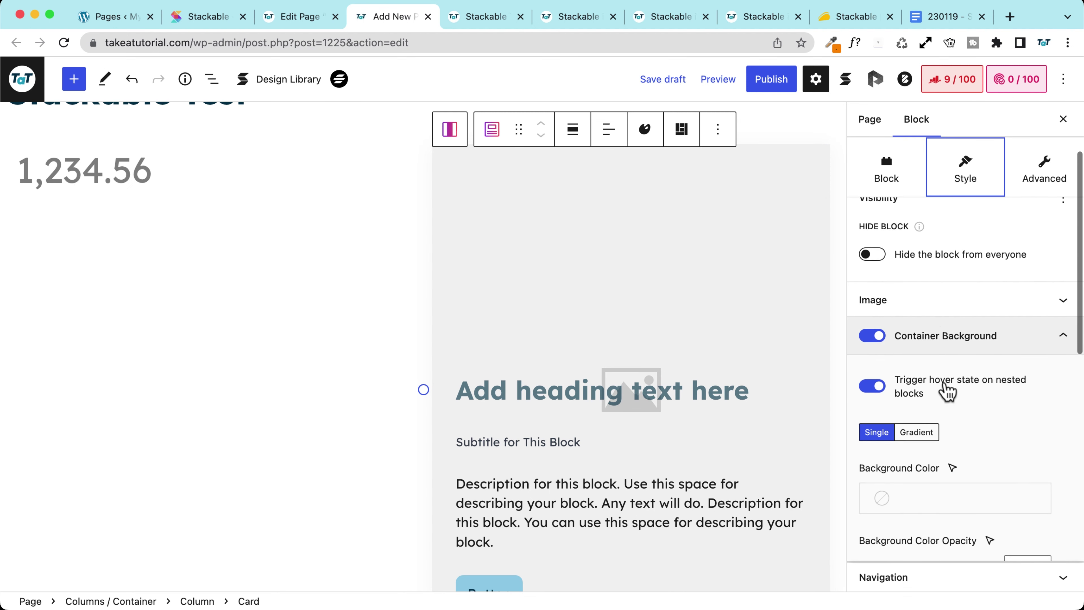
left_click(916, 290)
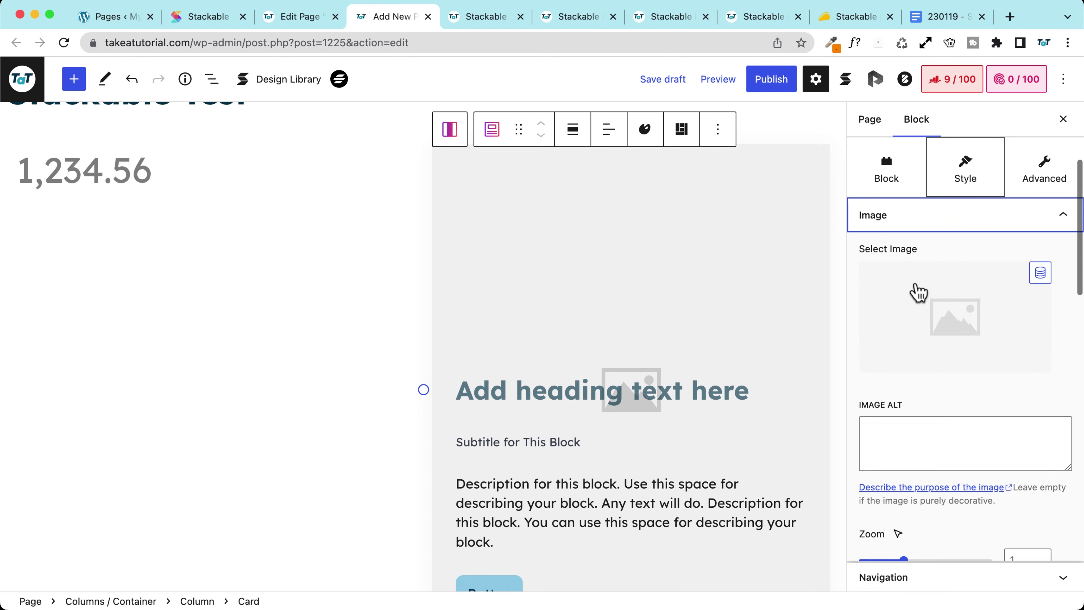
left_click(953, 330)
left_click(121, 254)
left_click(1022, 565)
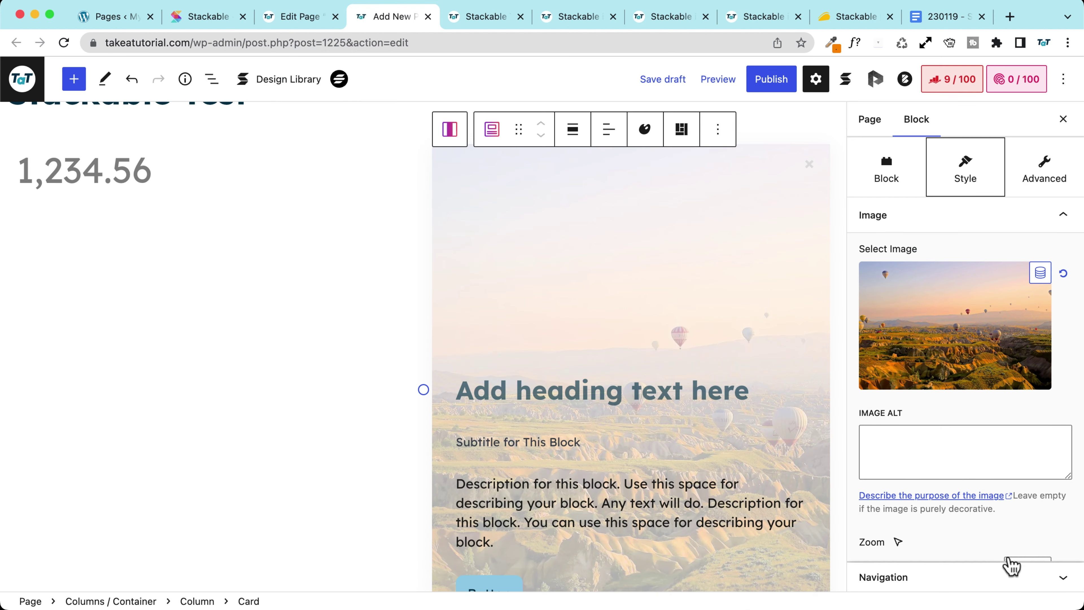
Look over the Card with its image and switch it to the Full layout
scroll(164, 294, "down", 2)
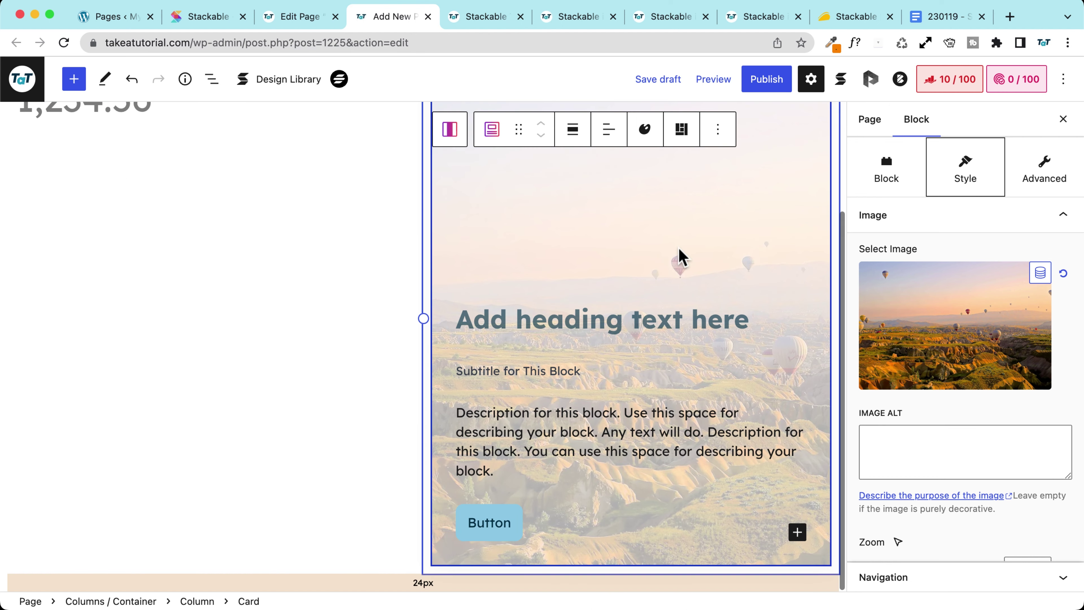
scroll(640, 192, "up", 2)
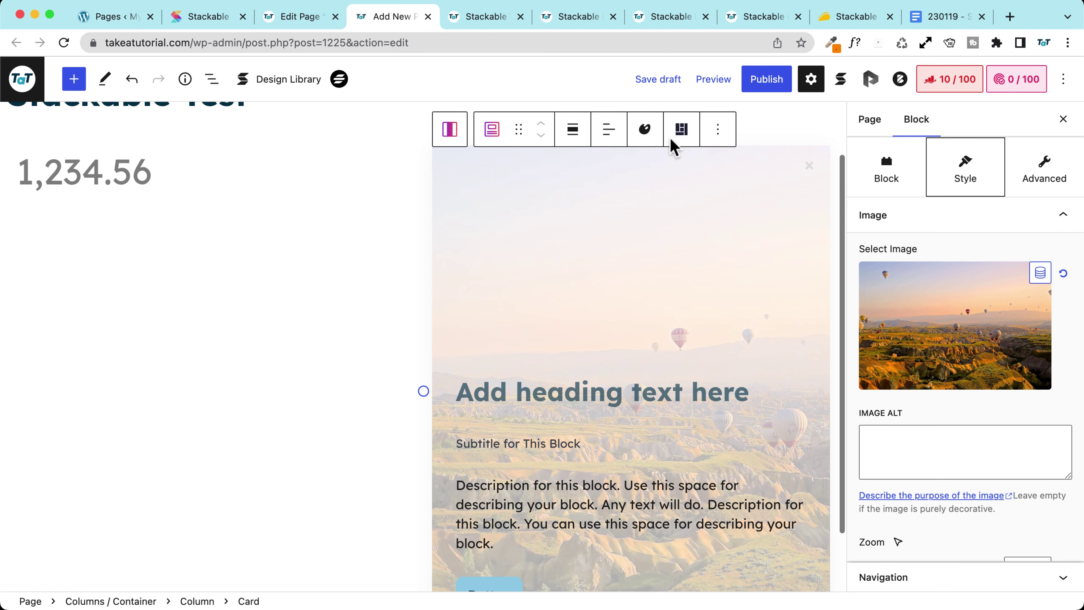
left_click(681, 129)
left_click(684, 318)
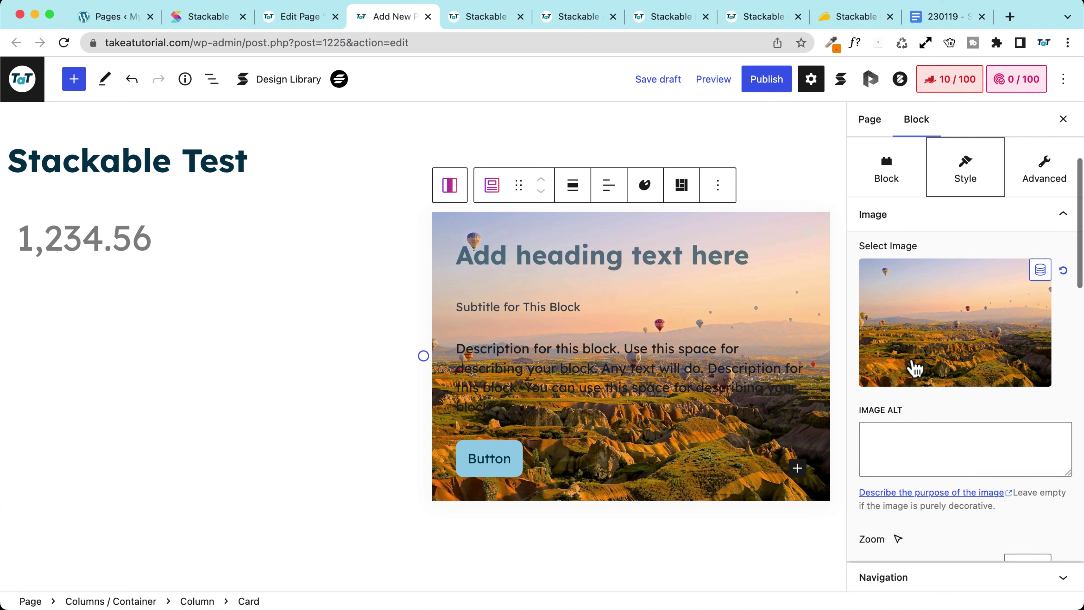
Give the Card's image an overlay in Palette Color 5 at 0.7 opacity, after trying Palette Color 3
scroll(915, 368, "down", 5)
scroll(922, 392, "down", 5)
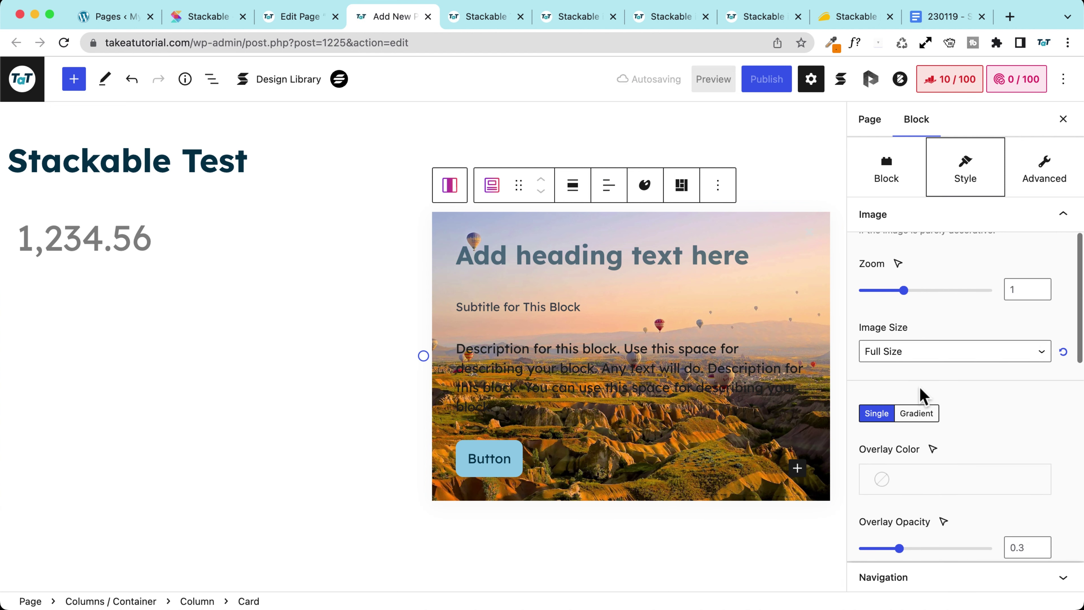
left_click_drag(899, 430, 952, 430)
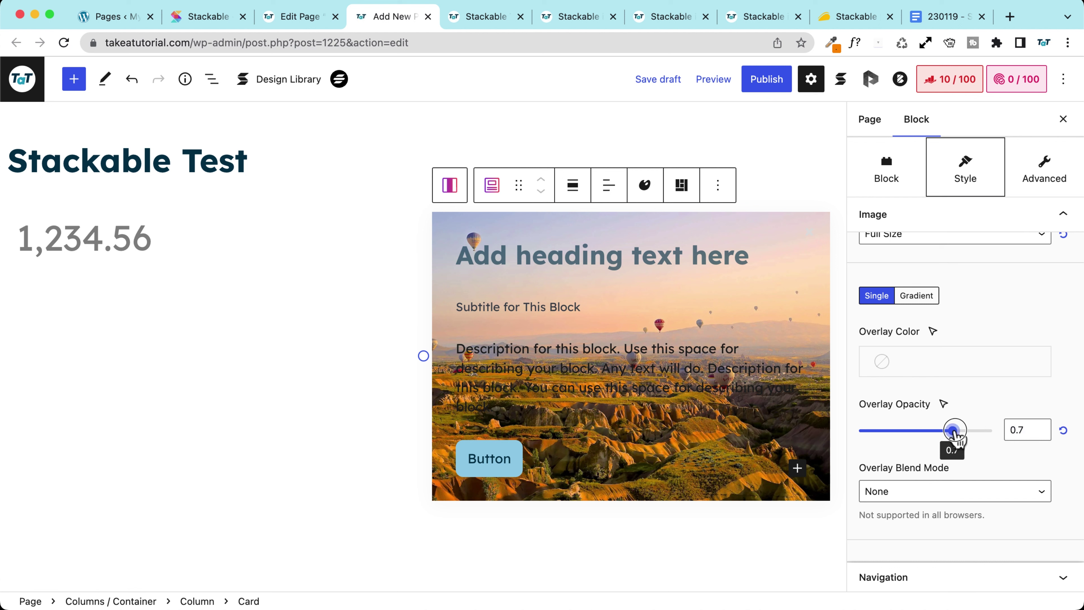
left_click(914, 370)
left_click(709, 424)
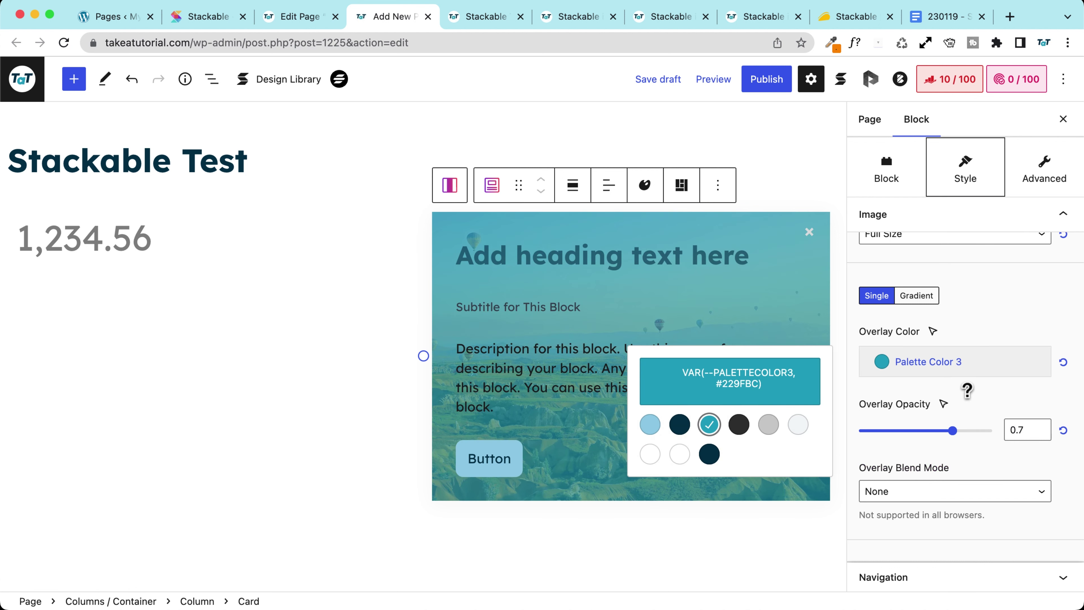
left_click(769, 425)
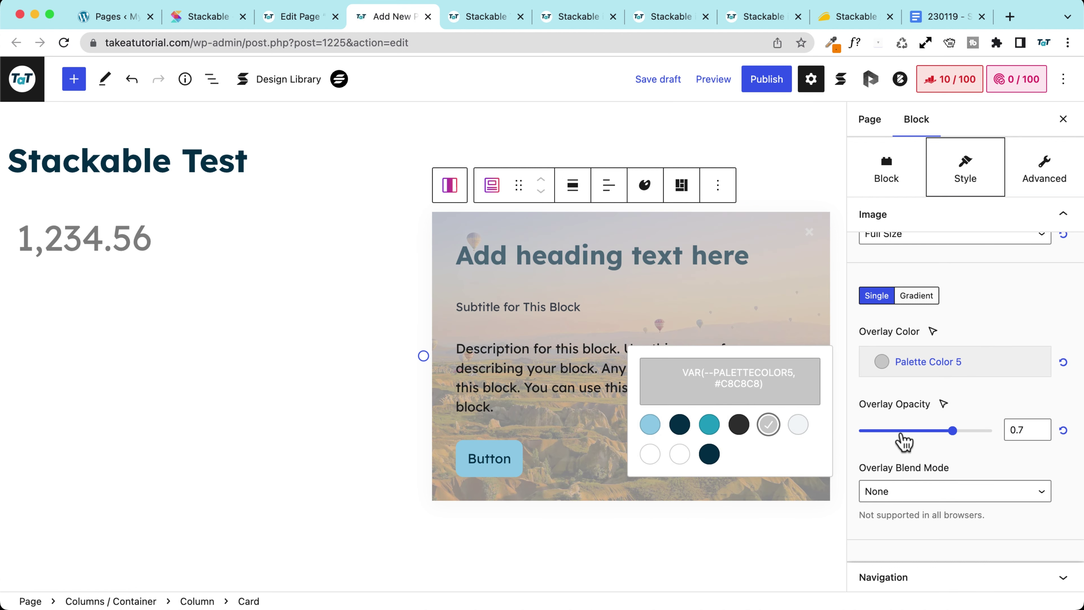
mouse_move(951, 432)
left_mouse_down()
mouse_move(968, 431)
mouse_move(953, 430)
left_mouse_up()
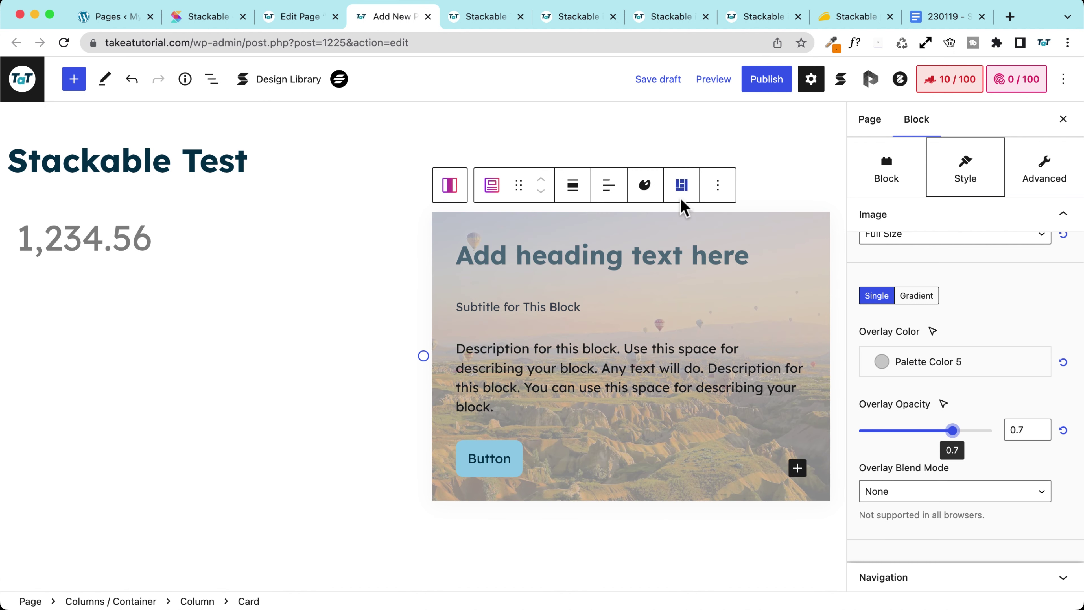
Switch the Card to the Horizontal layout and look over the result
left_click(681, 184)
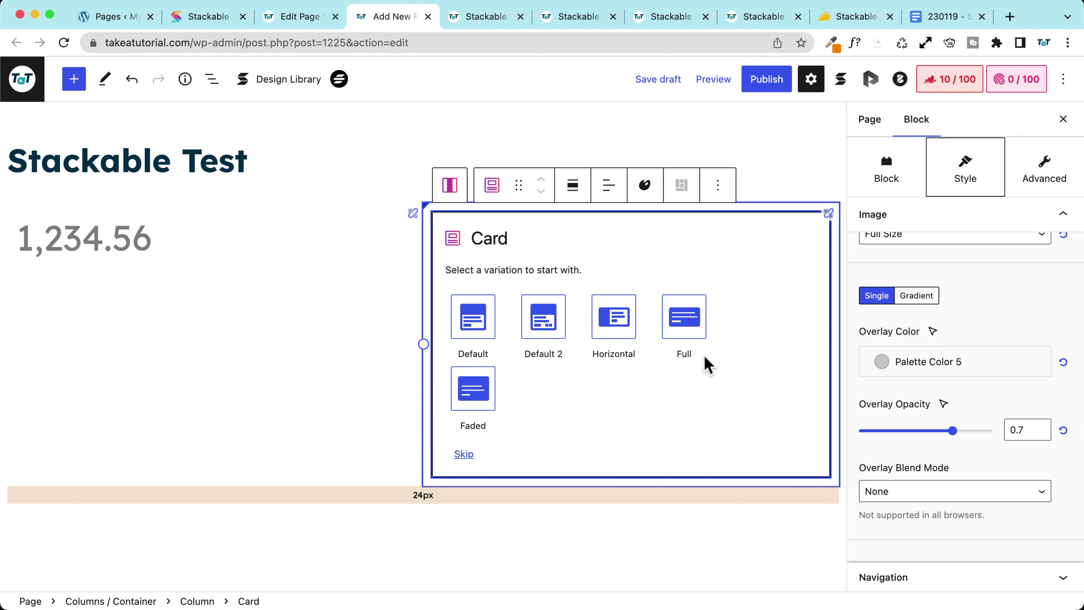
left_click(617, 327)
scroll(530, 286, "down", 3)
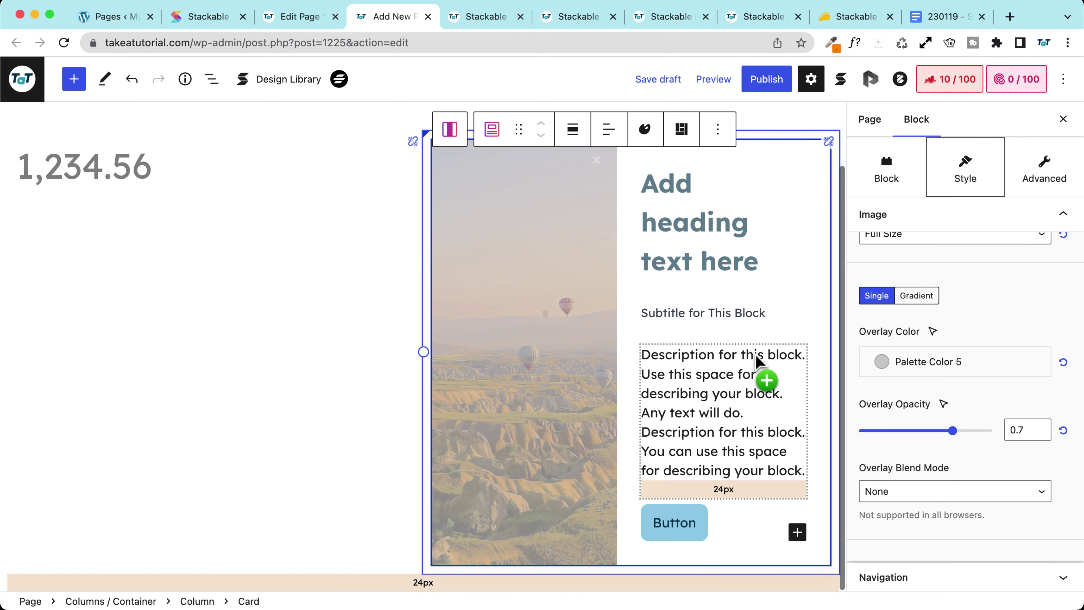
scroll(696, 327, "up", 3)
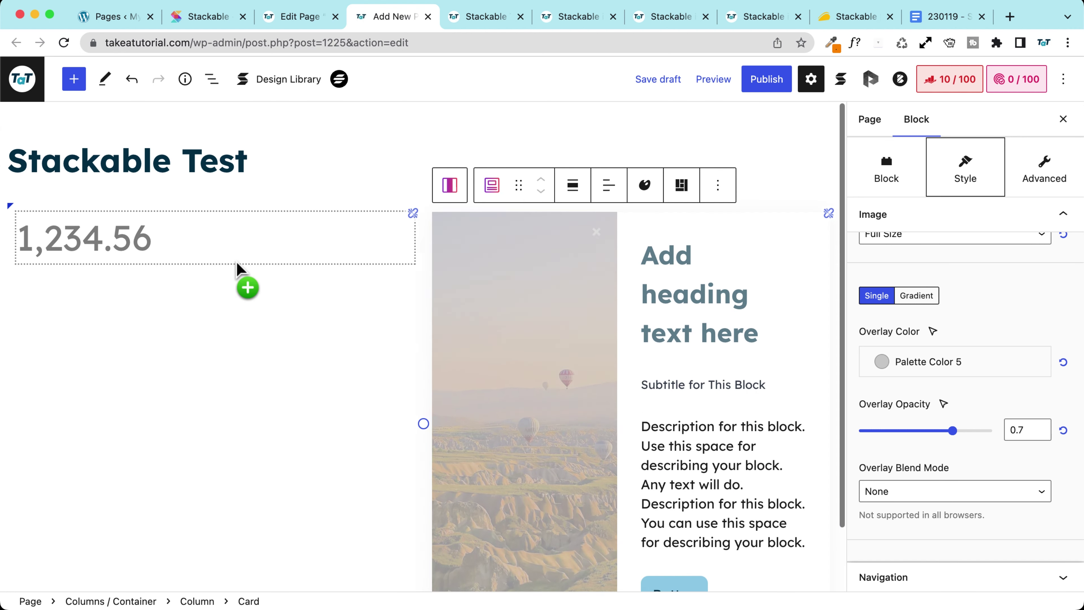
Insert a Call to Action block with the Horizontal 2 layout below the Count Up block in the first column
left_click(186, 238)
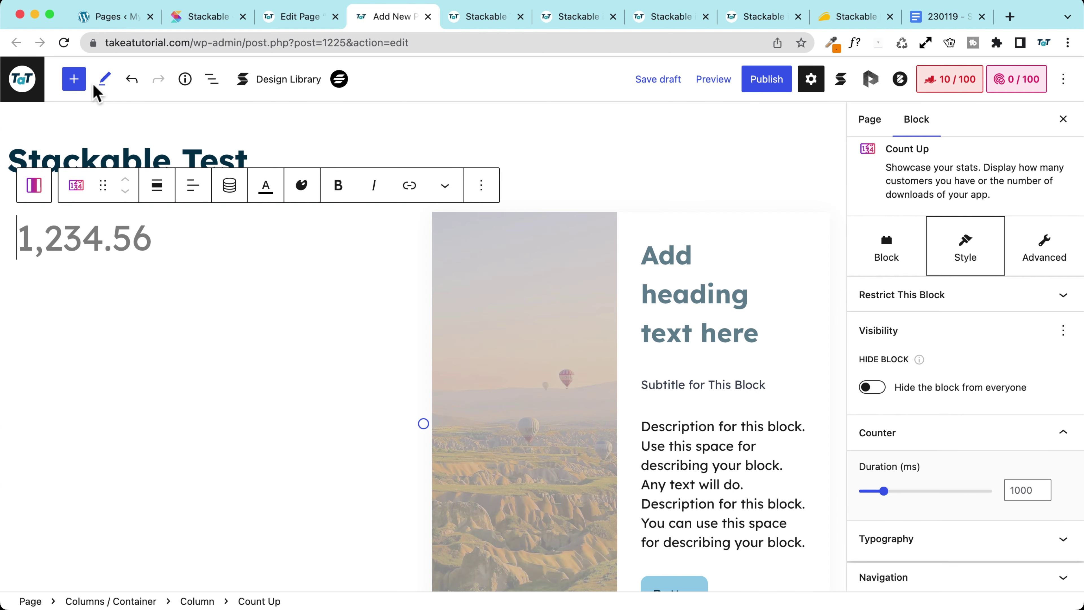
left_click(75, 81)
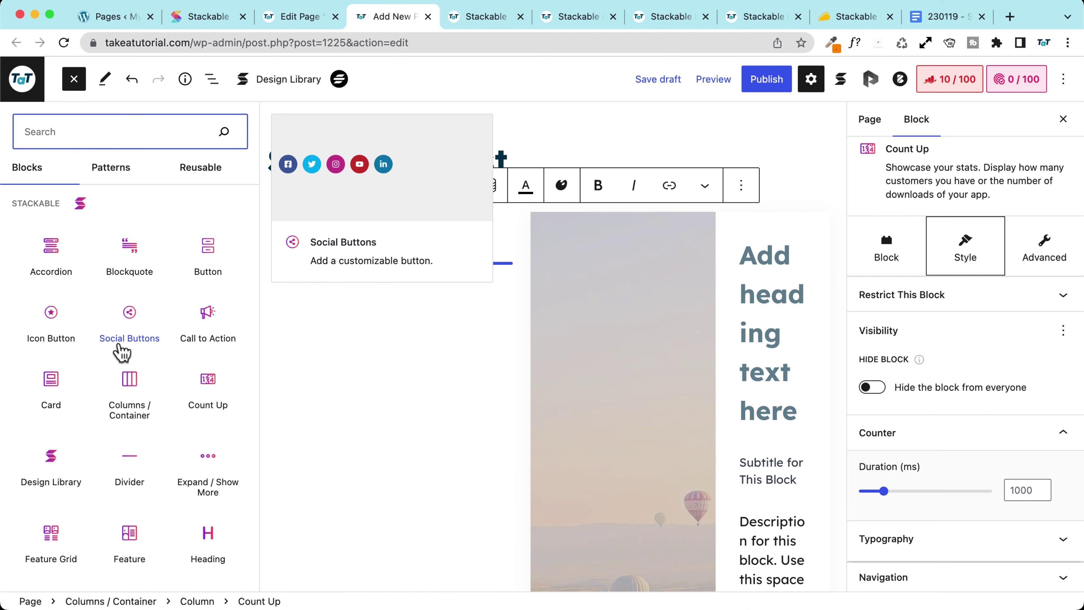
left_click(208, 318)
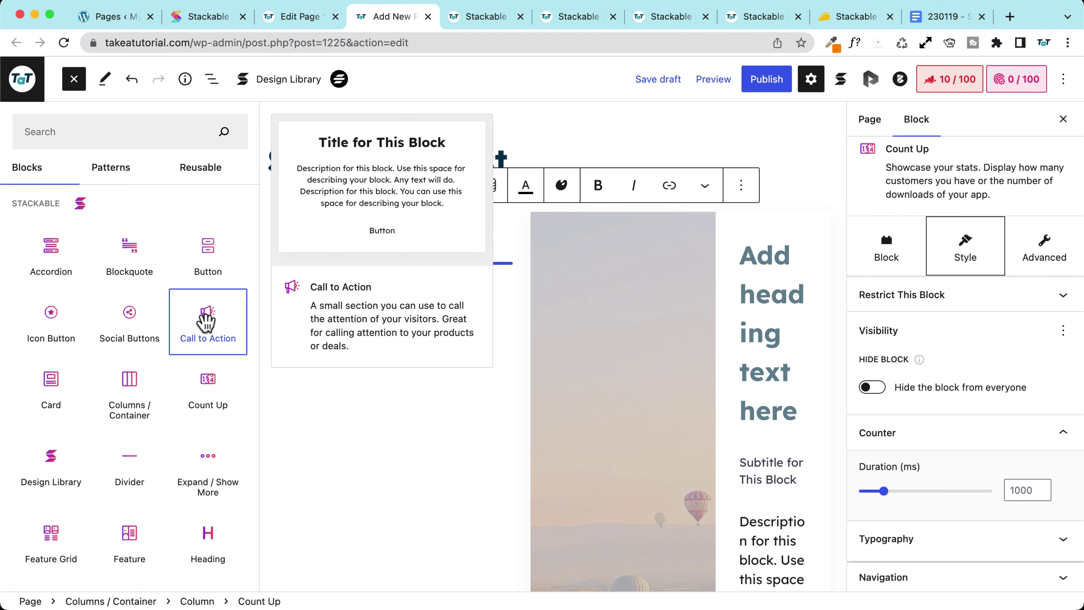
scroll(376, 465, "down", 3)
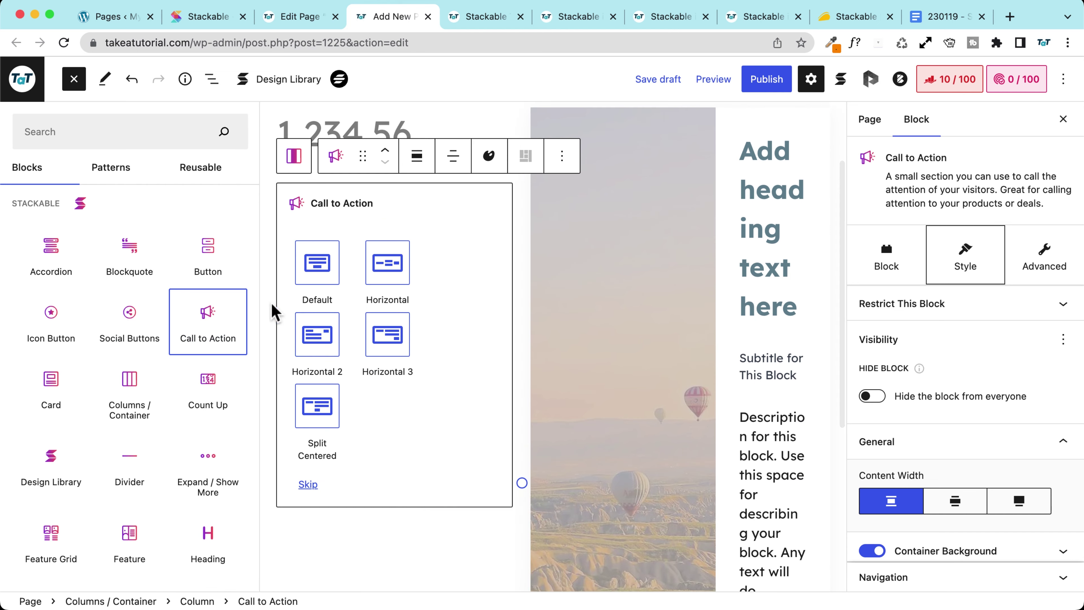
left_click(315, 356)
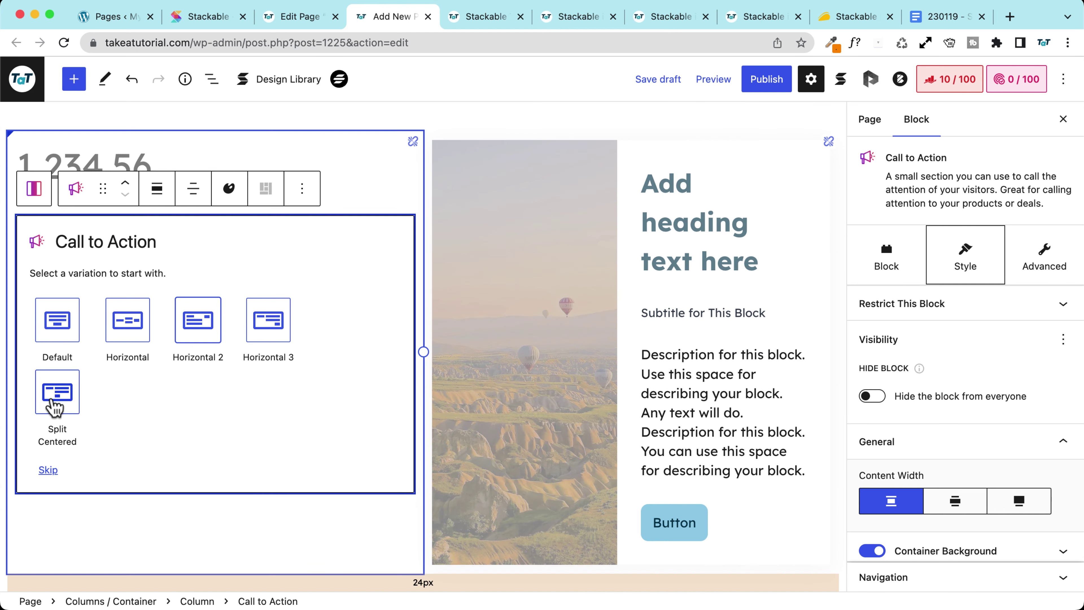
left_click(201, 330)
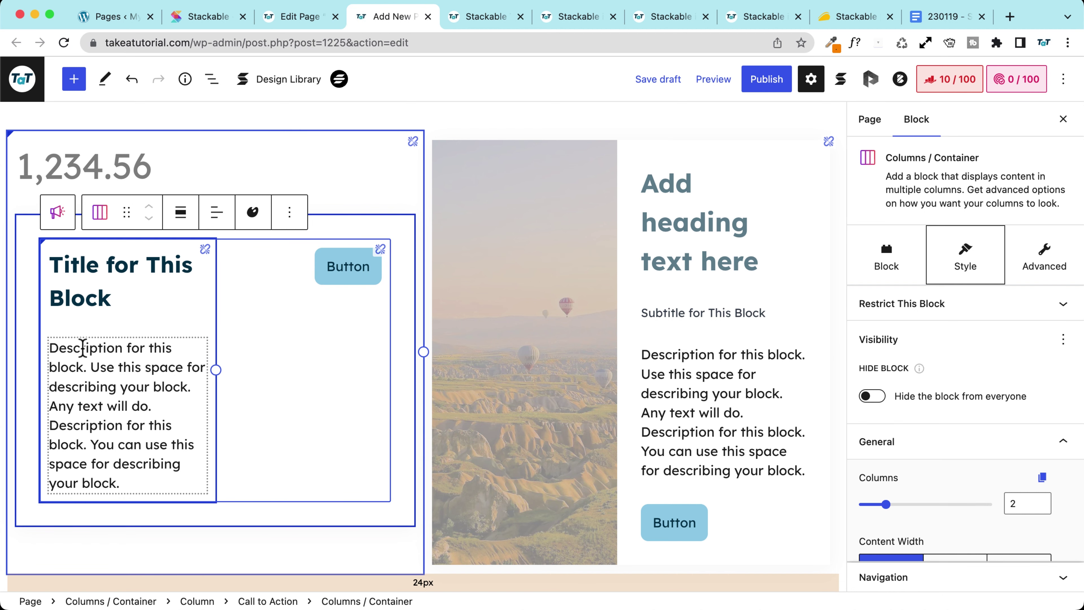
Try the Default layout on the Call to Action block, and switch it back to Horizontal 2
left_click(51, 213)
left_click(266, 189)
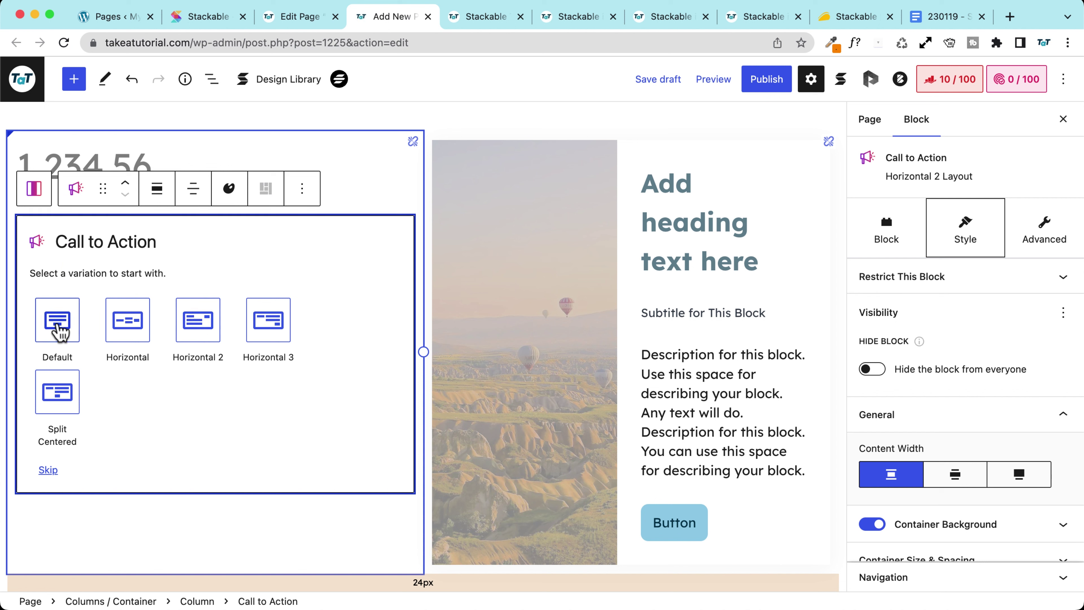
left_click(60, 329)
left_click(267, 201)
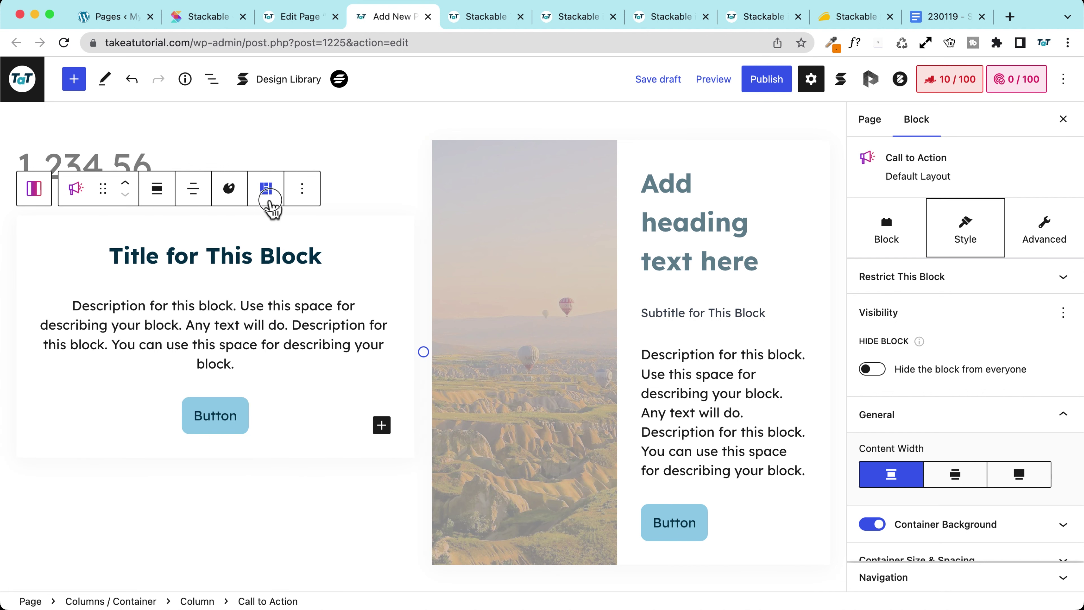
left_click(197, 328)
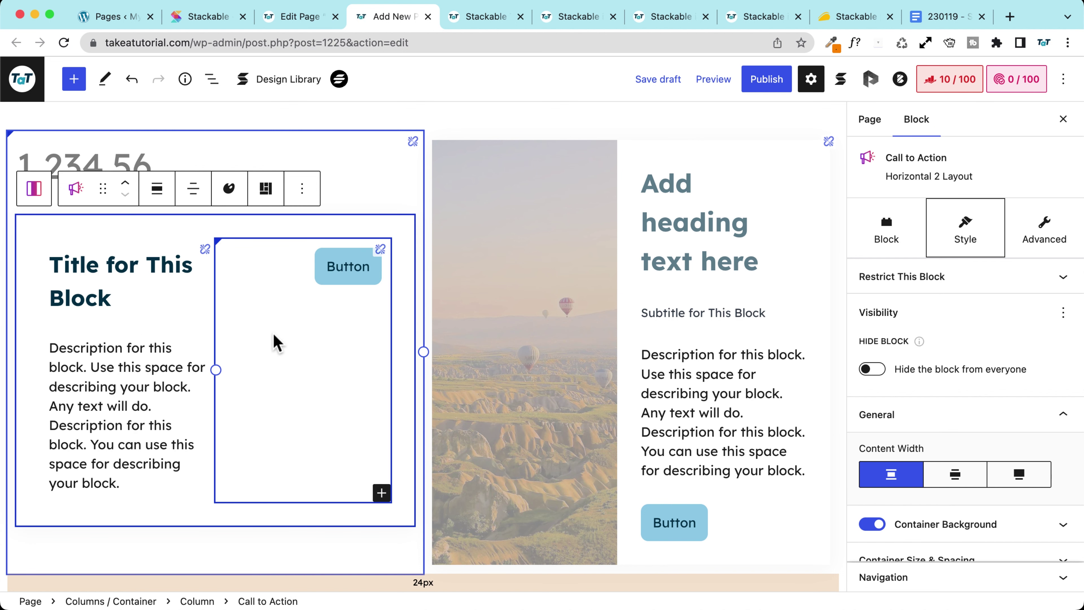
Insert a Stackable Price block below the Call to Action block in the first column
left_click(74, 79)
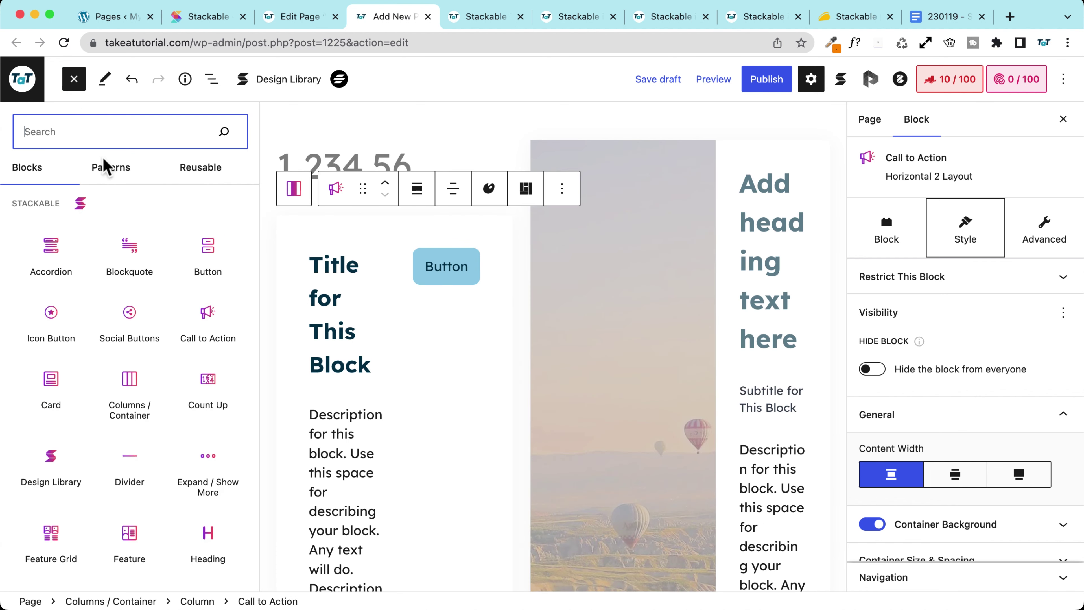
scroll(107, 360, "down", 6)
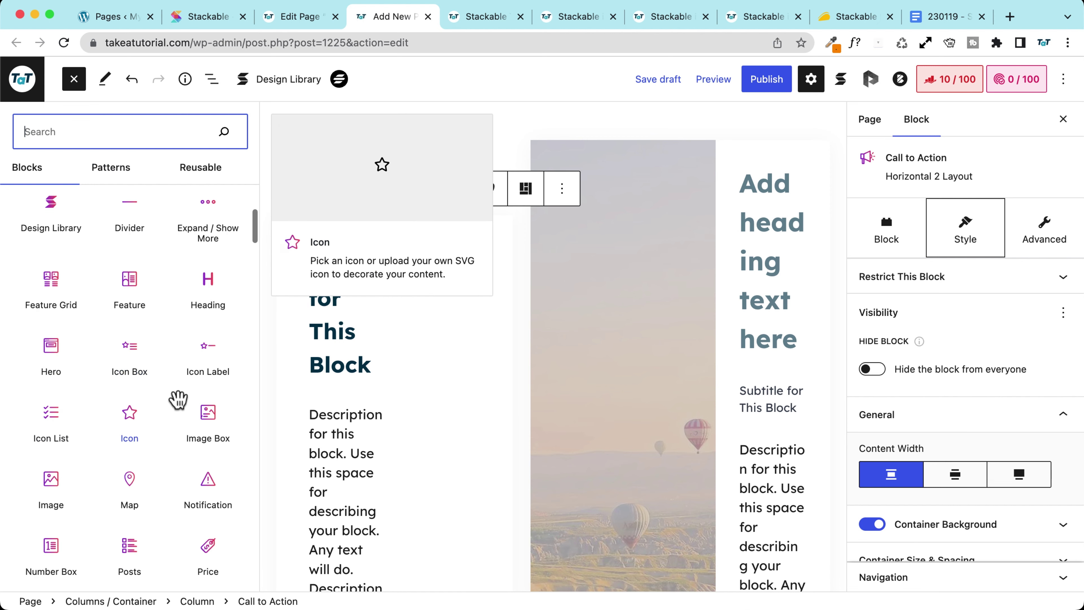
scroll(44, 380, "down", 2)
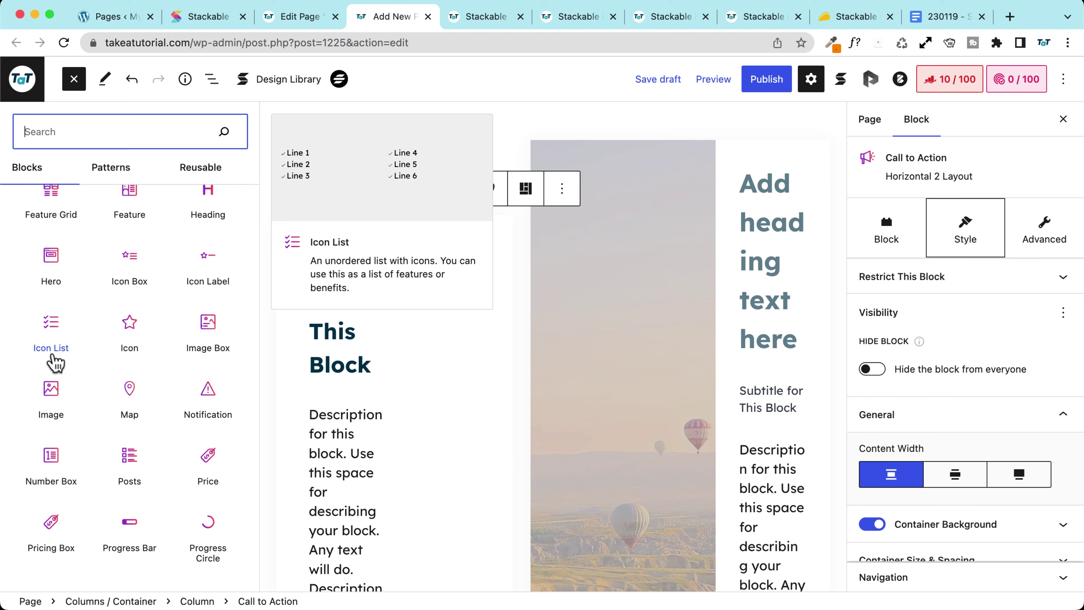
left_click(209, 458)
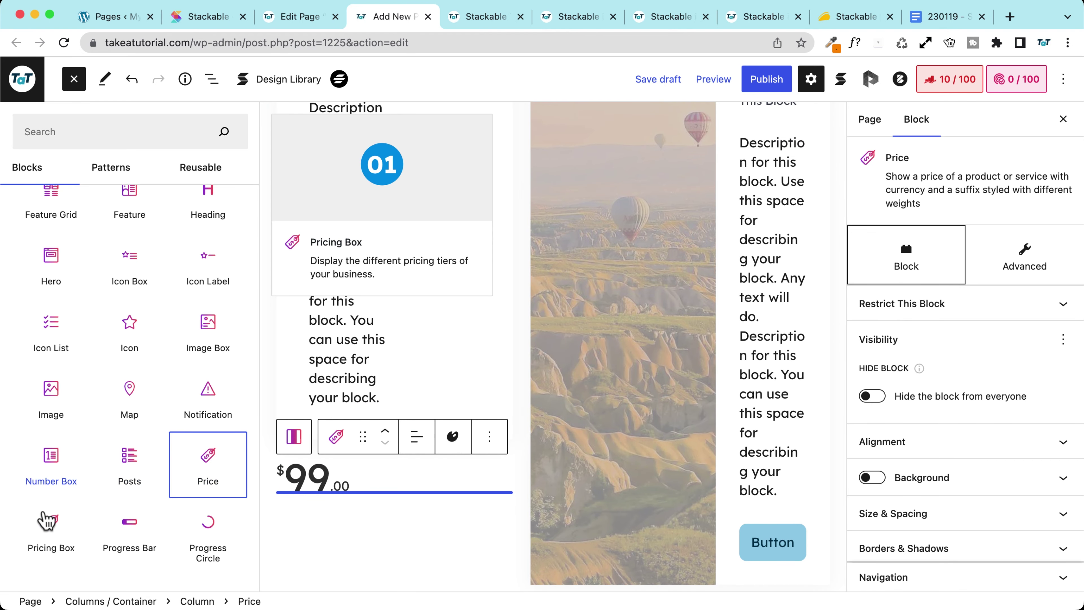
Insert a Pricing Box block with the Colored layout below the Price block
left_click(51, 527)
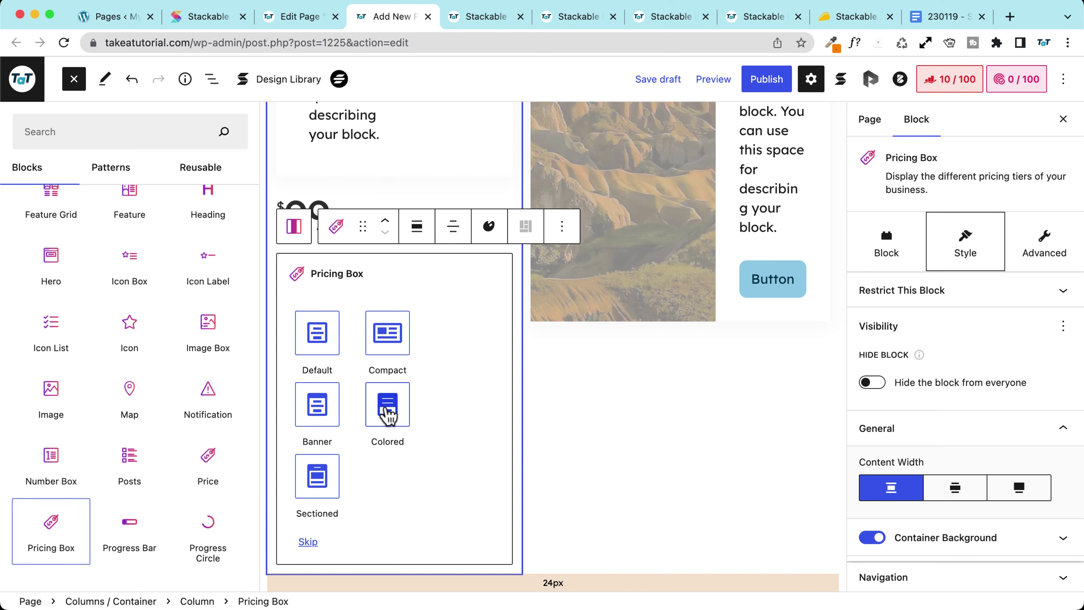
left_click(387, 414)
left_click(253, 434)
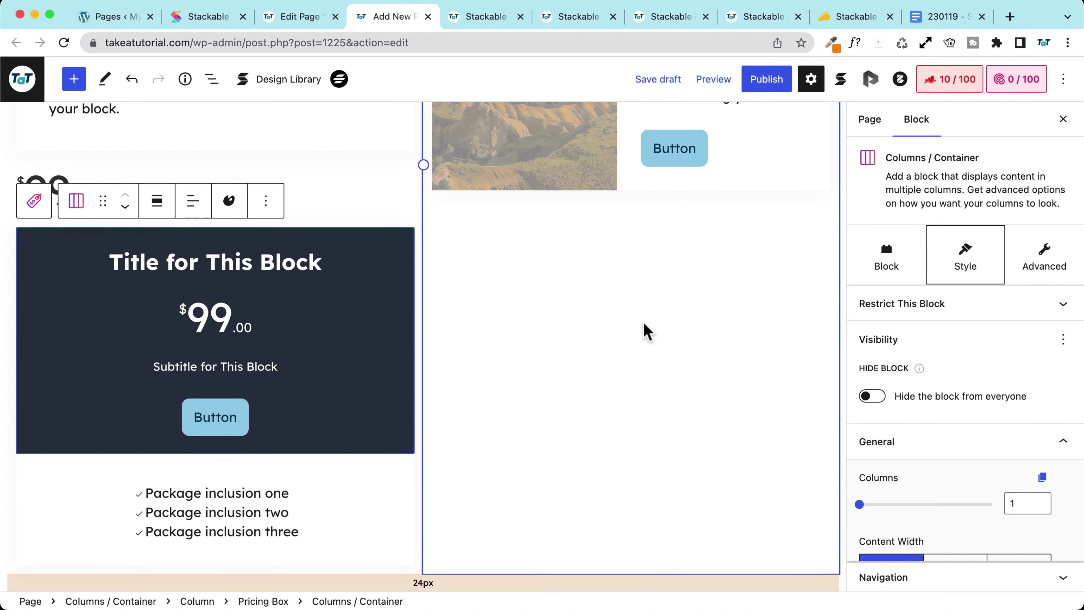
Insert a Pricing Box block with the Compact layout below the Card in the second column
left_click(649, 333)
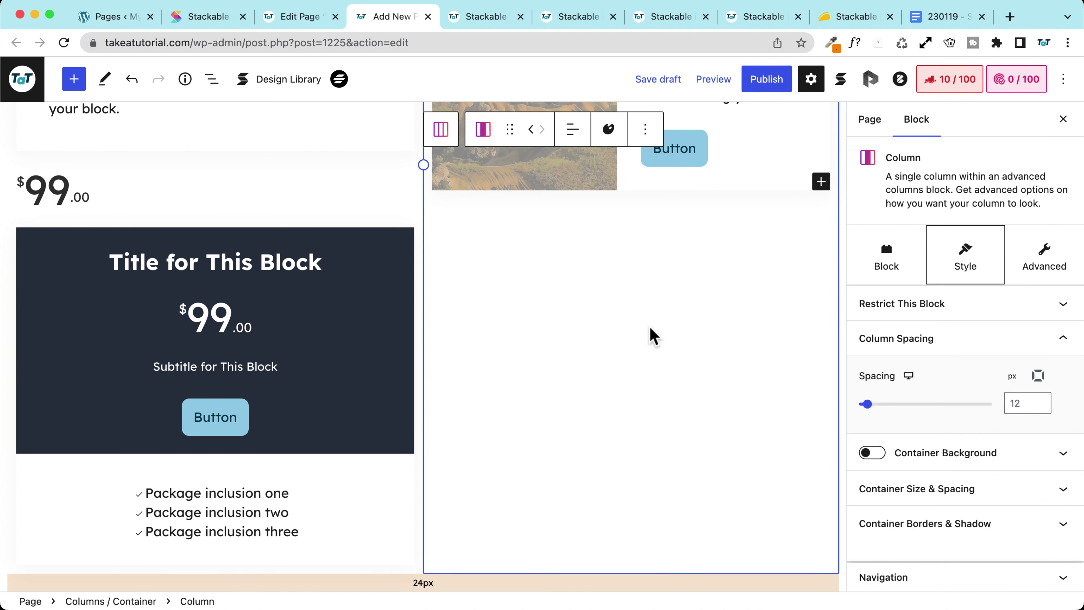
left_click(683, 235)
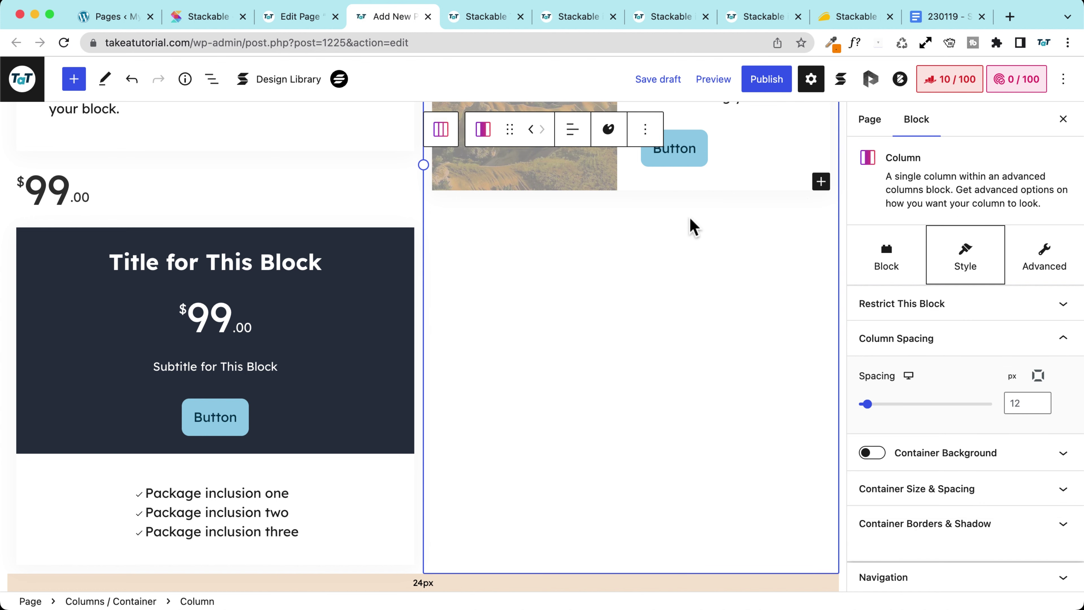
left_click(821, 182)
type("pricing")
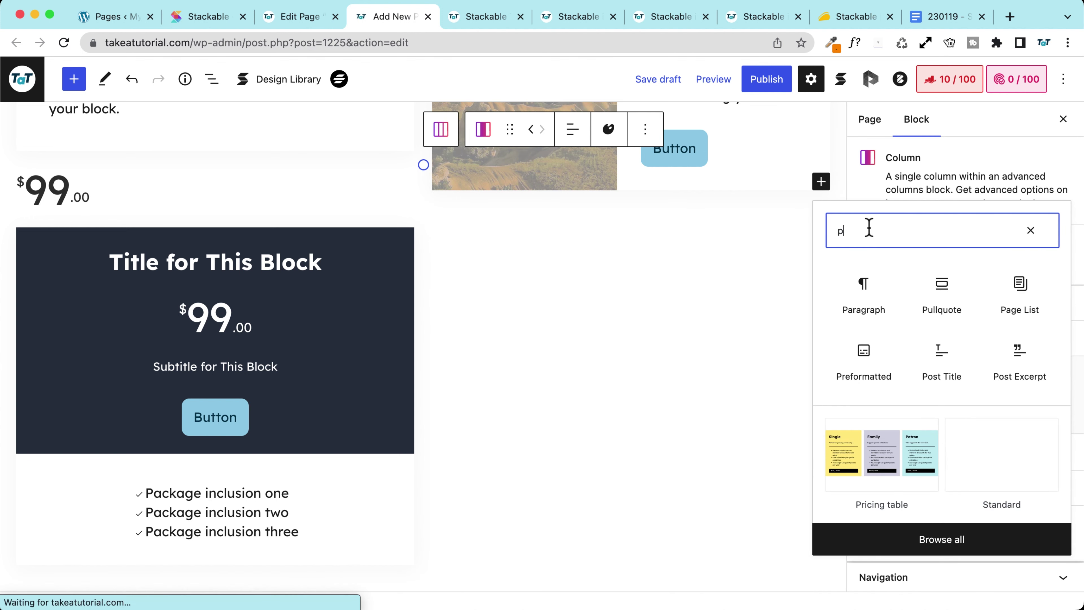
left_click(850, 282)
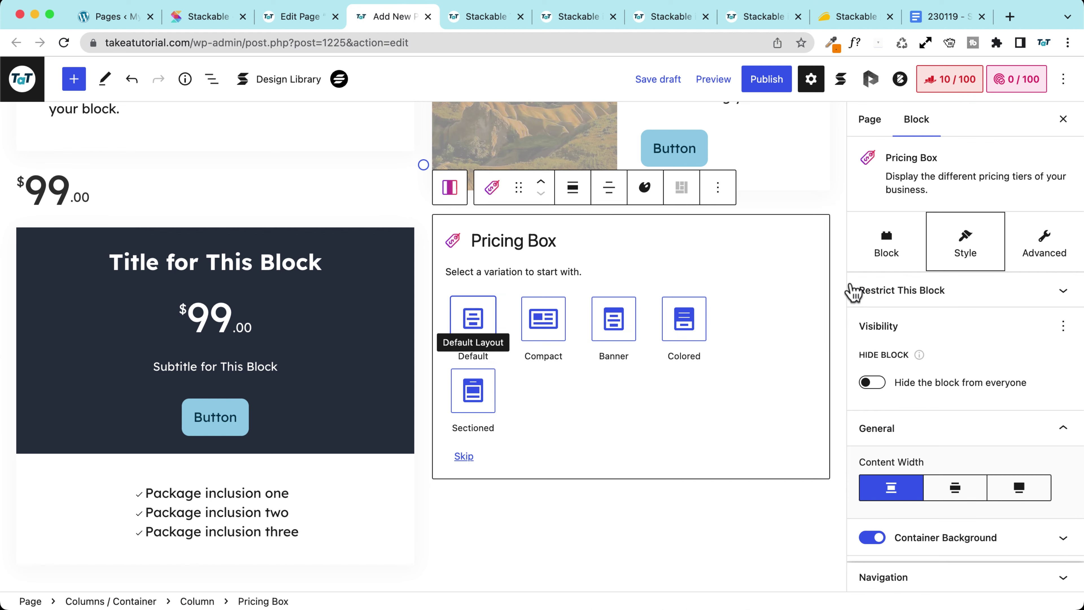
left_click(552, 329)
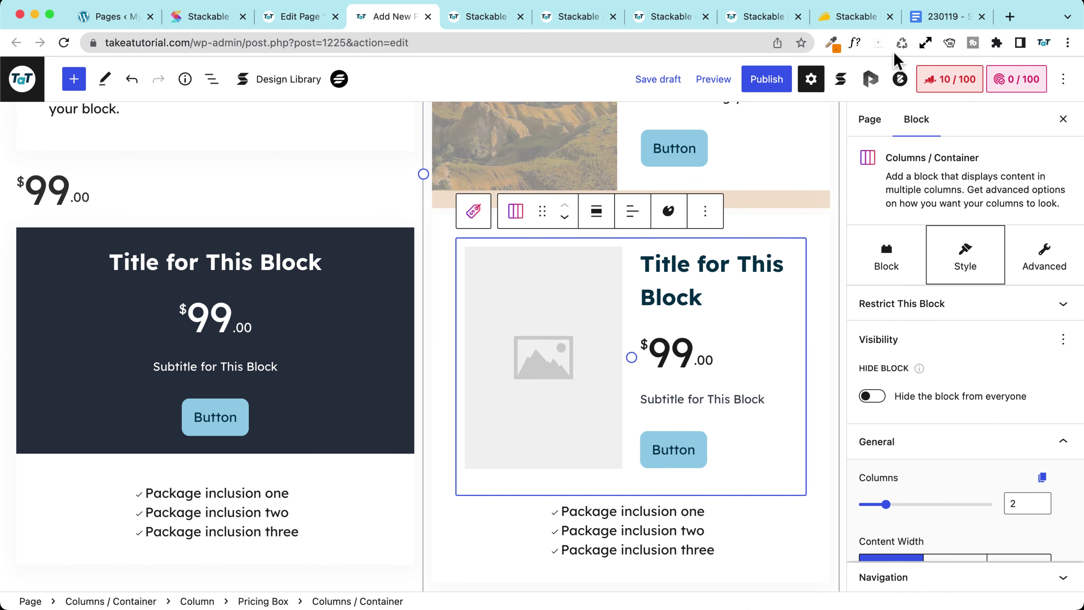
Publish the test page and look over its call to action, card and pricing blocks on the live page
left_click(764, 80)
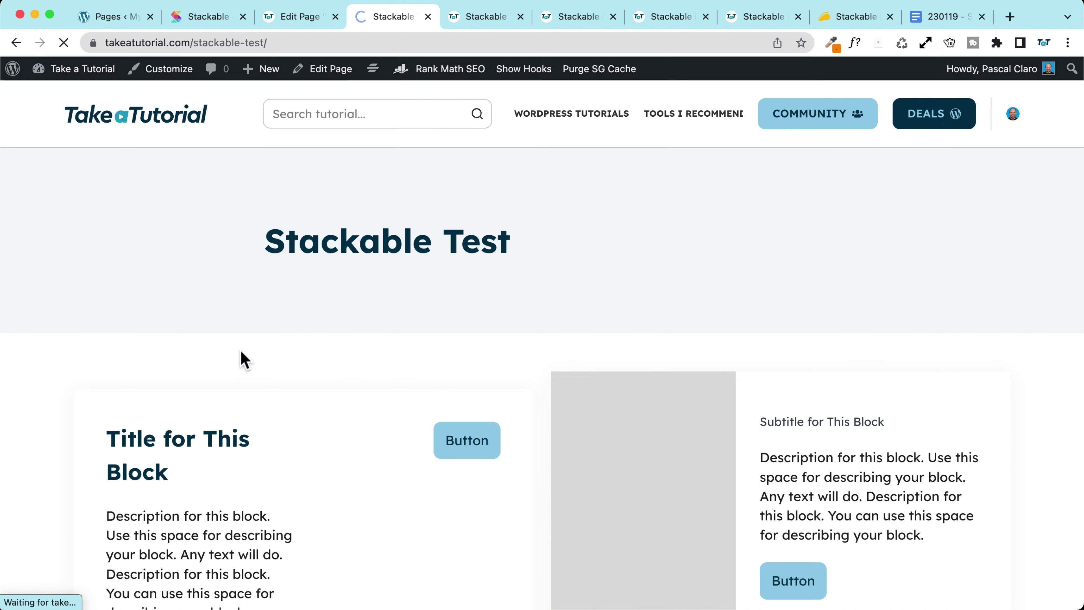
scroll(230, 354, "down", 6)
scroll(231, 354, "up", 3)
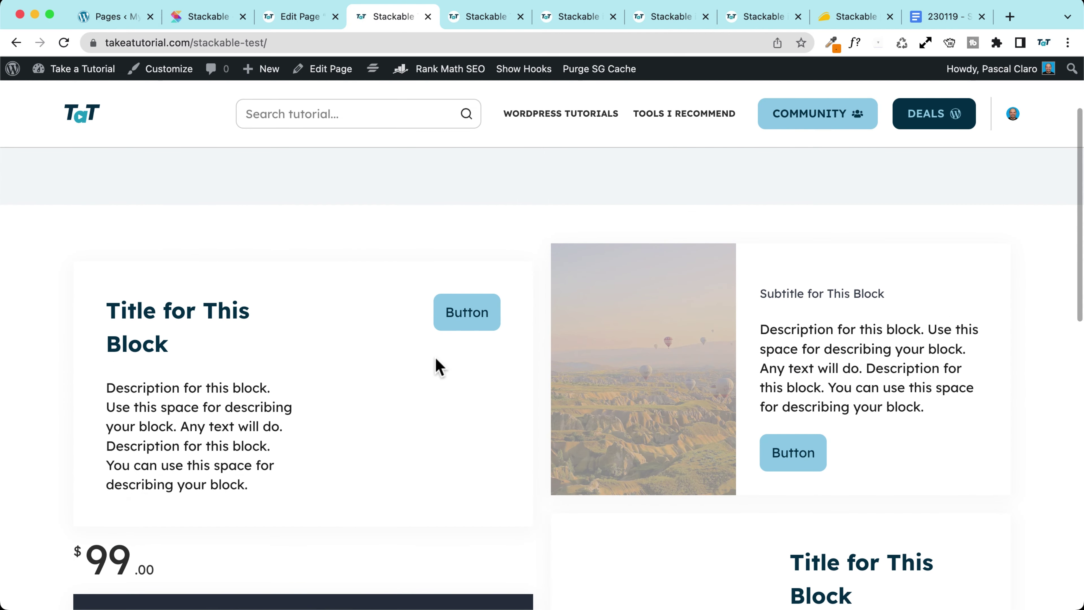
scroll(747, 410, "down", 2)
scroll(314, 266, "down", 7)
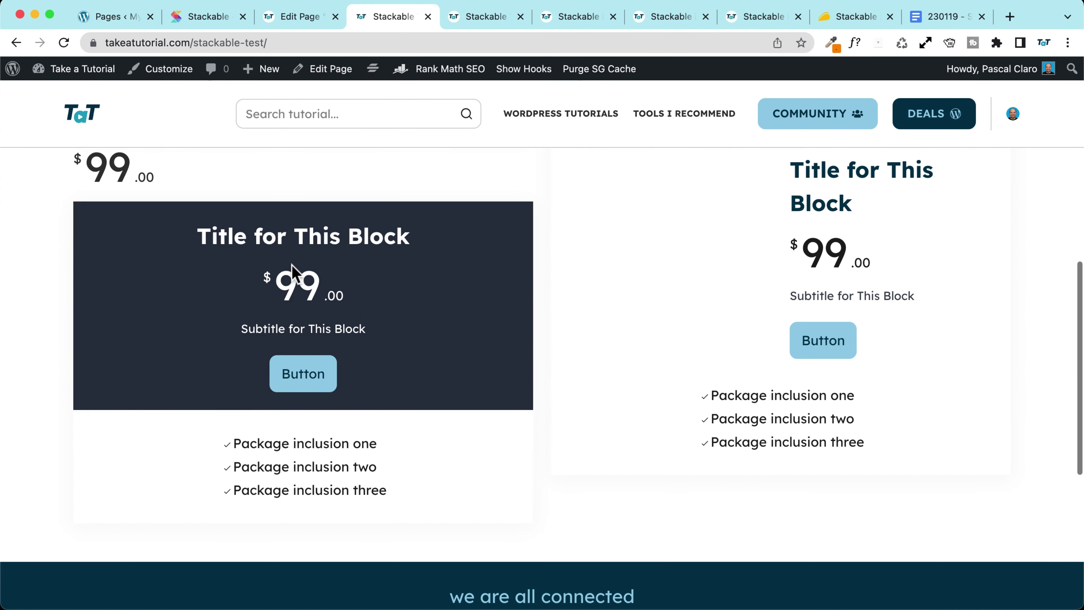
scroll(563, 391, "up", 1)
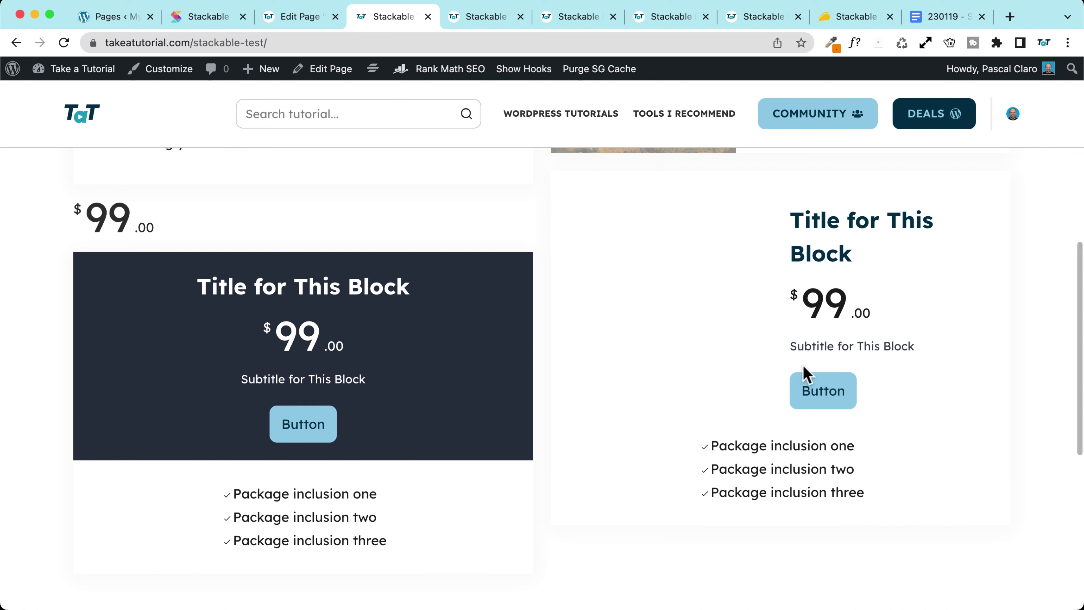
scroll(385, 319, "up", 10)
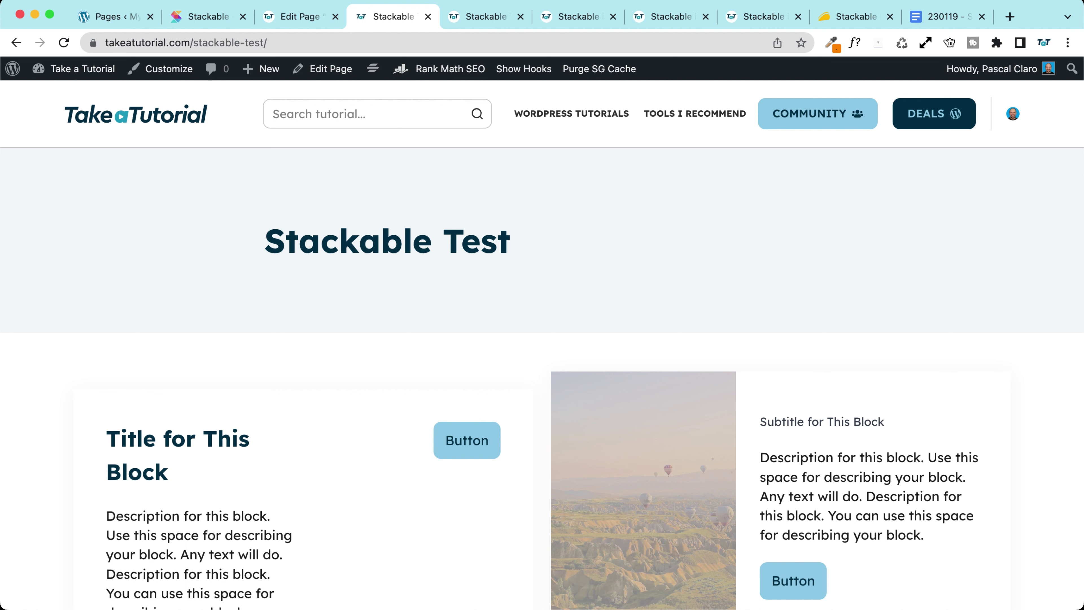
Switch to the demo page's editor, browse the UI Kits in the Stackable Design Library and examine the Dustin kit's designs
left_click(298, 16)
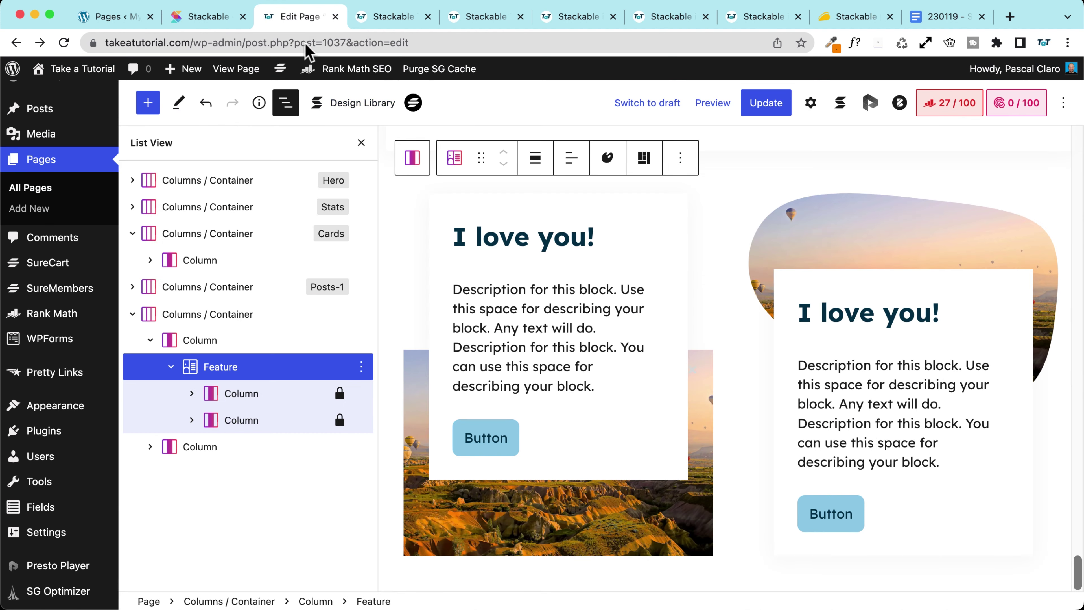
left_click(360, 105)
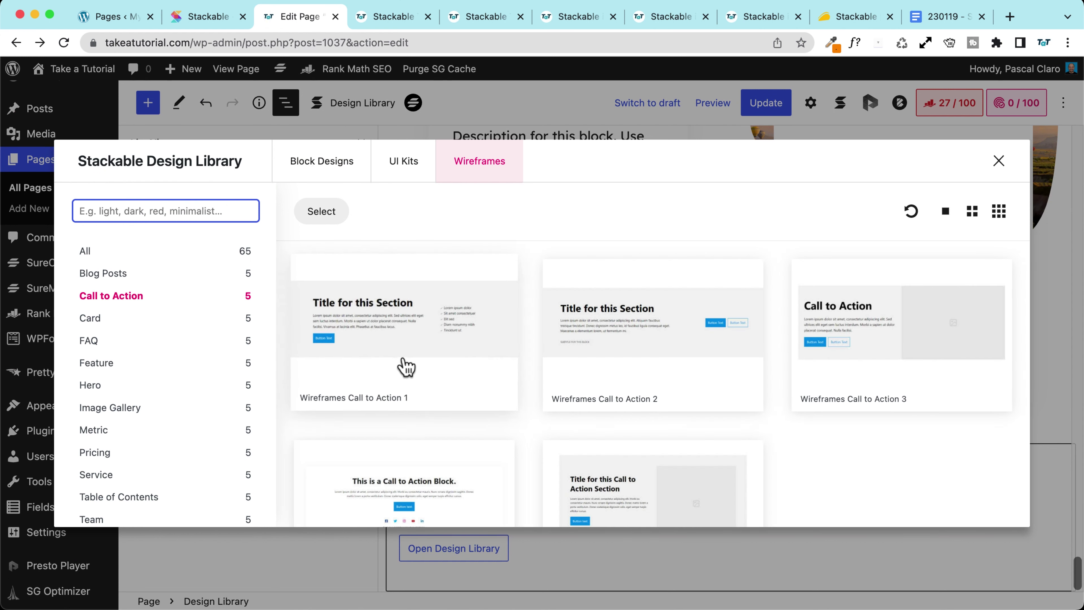
left_click(399, 162)
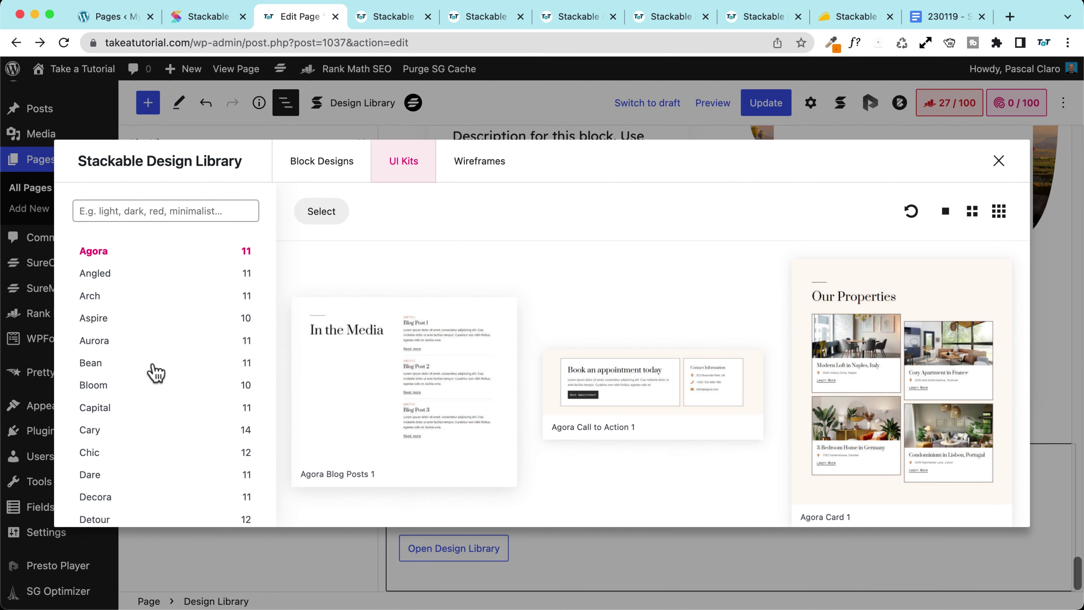
scroll(150, 370, "down", 10)
scroll(150, 373, "up", 10)
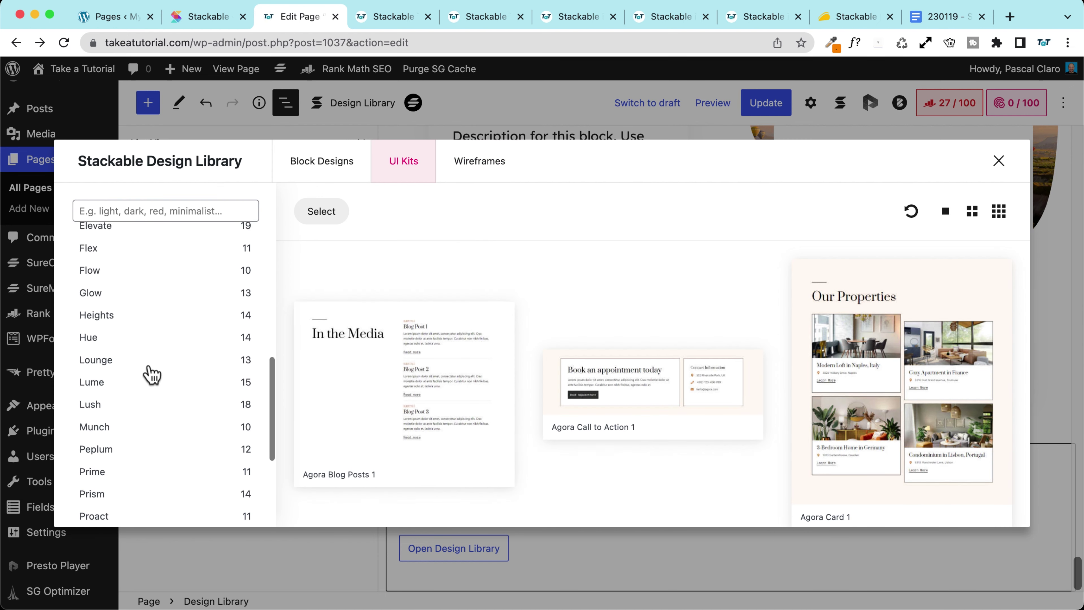
scroll(149, 373, "down", 5)
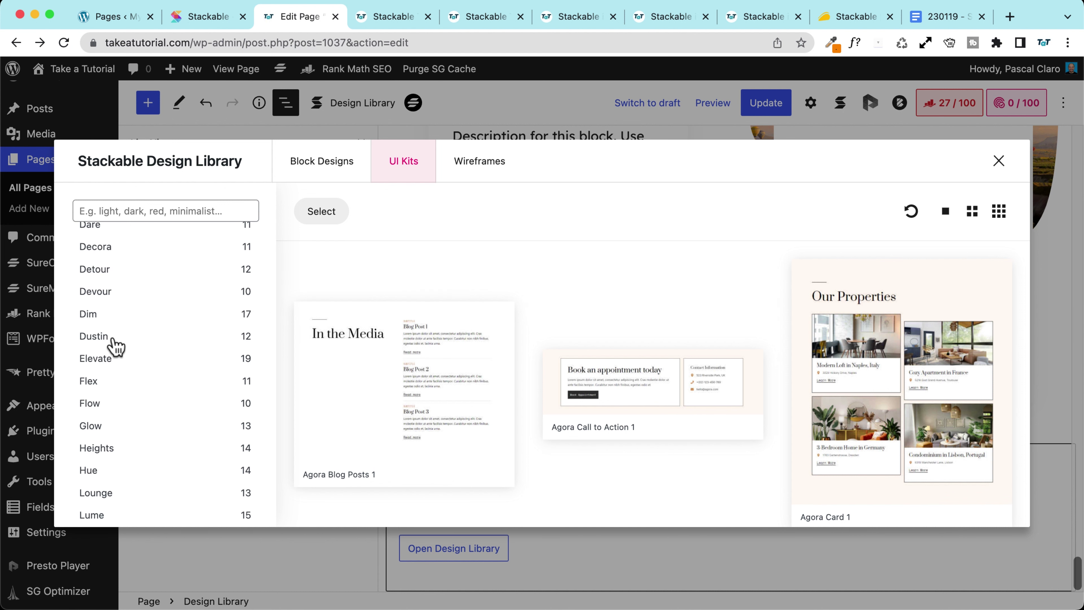
left_click(95, 336)
scroll(382, 387, "down", 4)
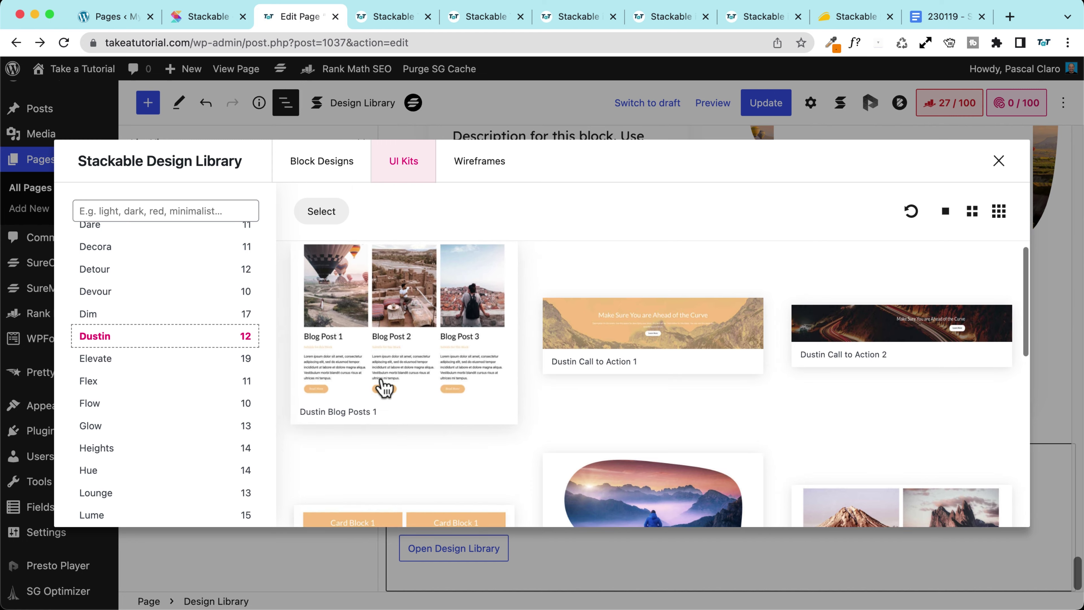
scroll(384, 386, "down", 8)
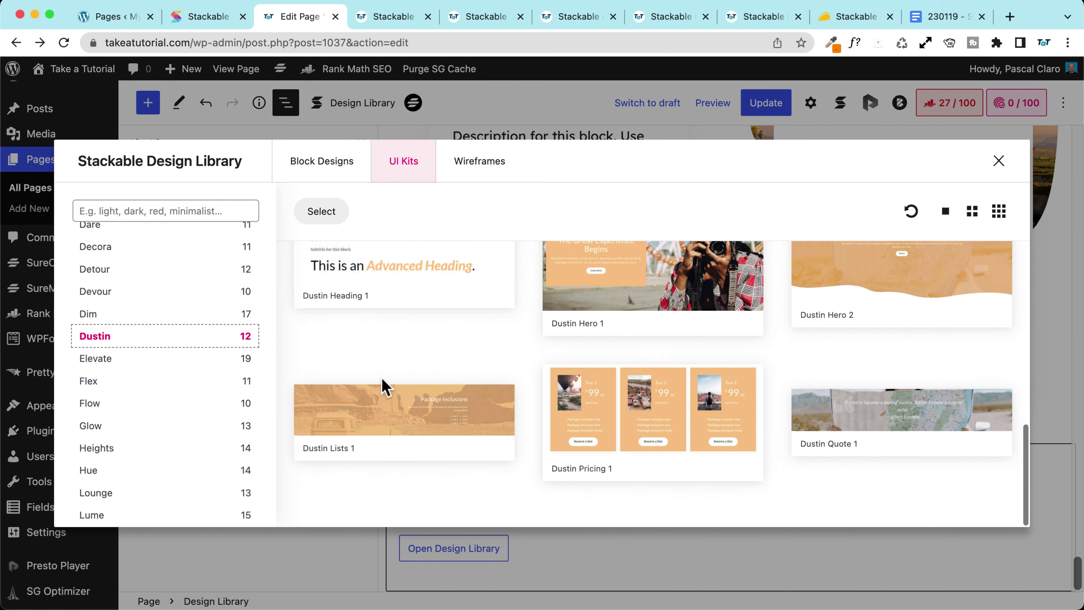
scroll(385, 387, "up", 4)
scroll(382, 386, "up", 4)
Look through the Flex and Glow kits, and insert the Glow Call to Action 1 design at the end of the page
left_click(175, 382)
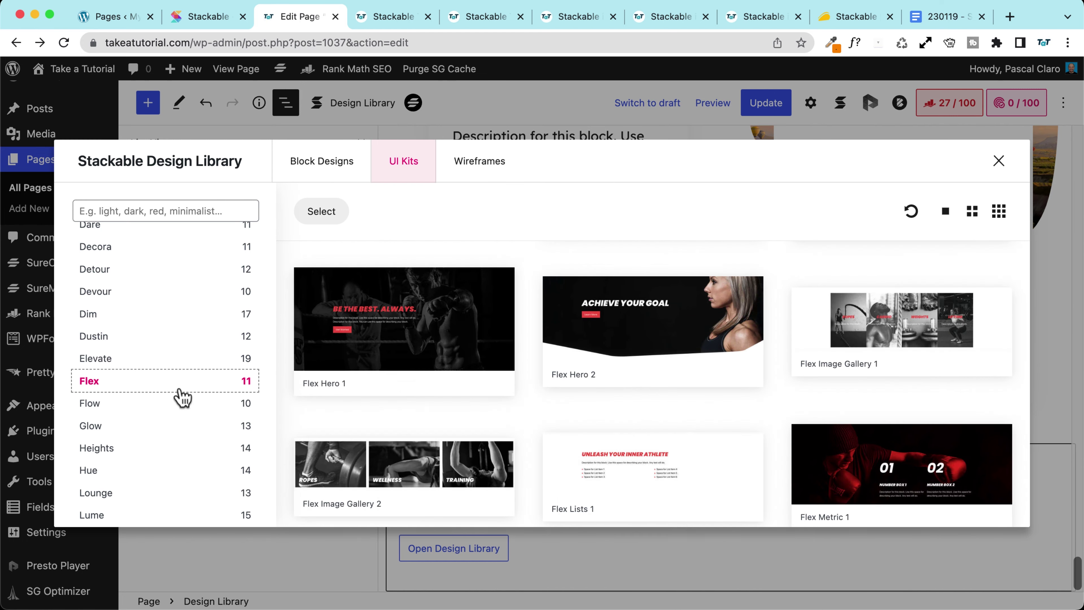
scroll(435, 393, "down", 3)
left_click(181, 425)
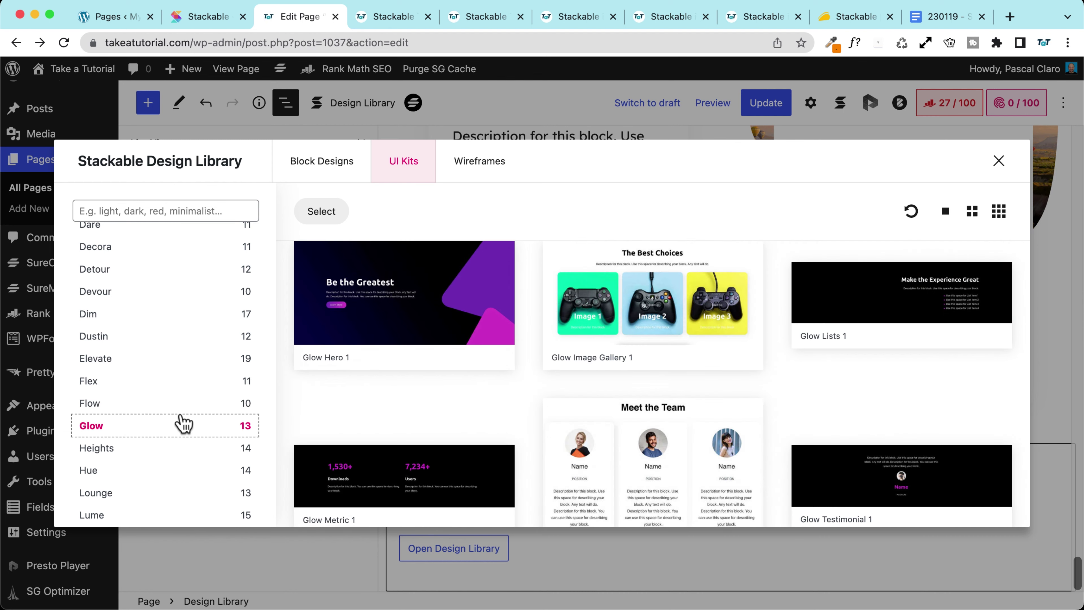
scroll(454, 342, "down", 2)
scroll(452, 341, "down", 2)
scroll(448, 342, "up", 10)
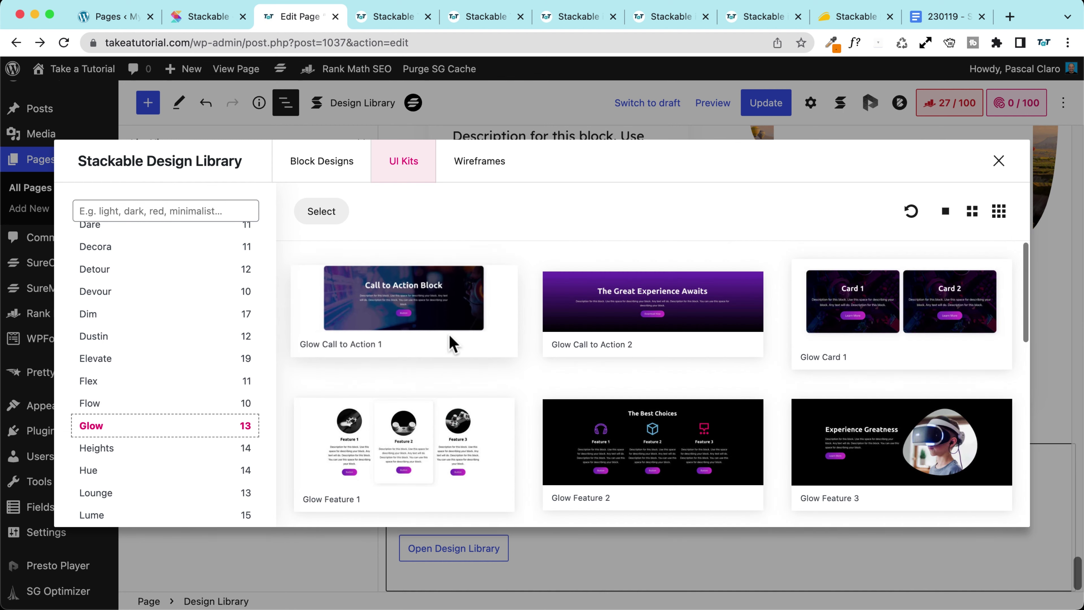
left_click(425, 308)
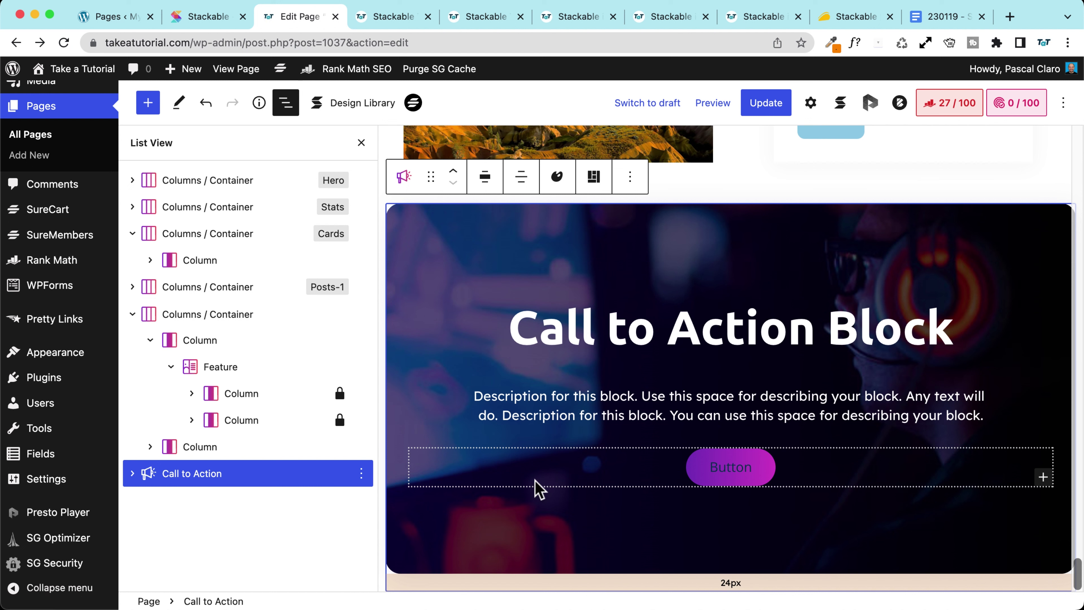
Inspect the heading, description and button inside the inserted Call to Action block, and reselect the whole block
left_click(577, 332)
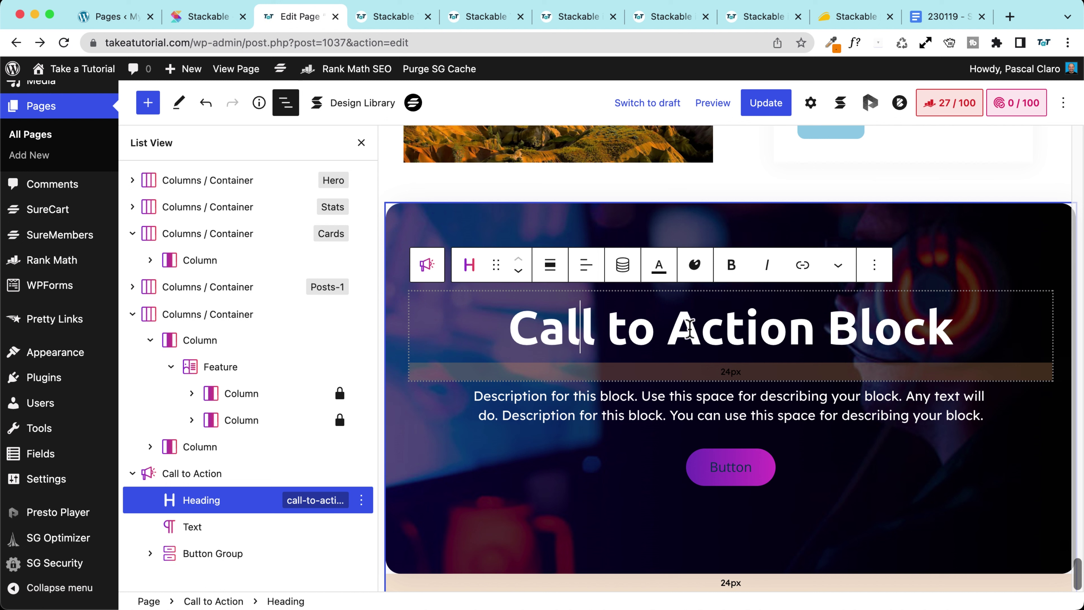
left_click(655, 410)
left_click(689, 480)
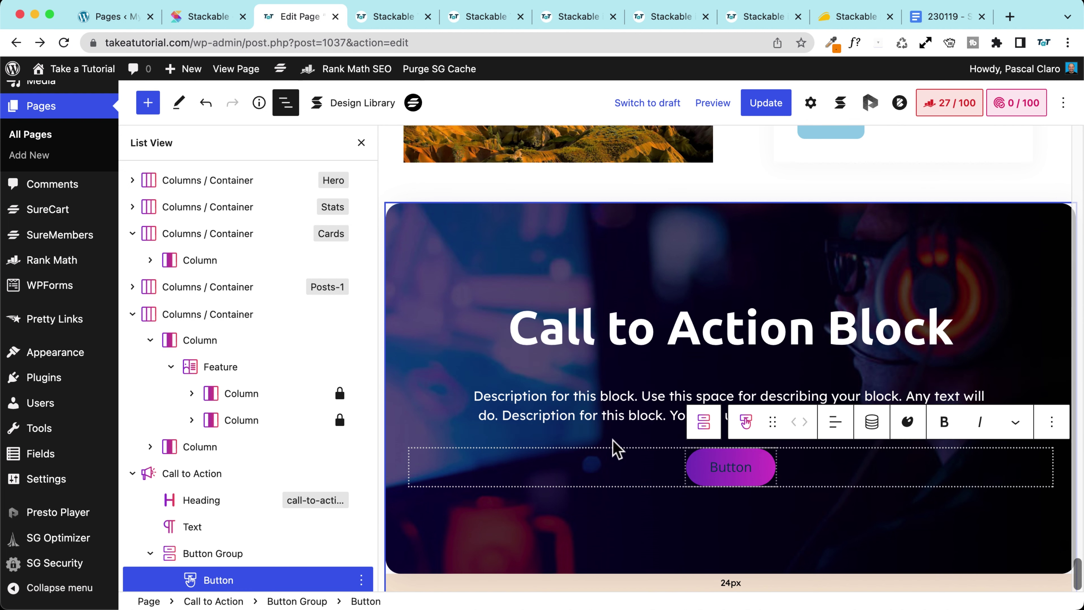
left_click(443, 236)
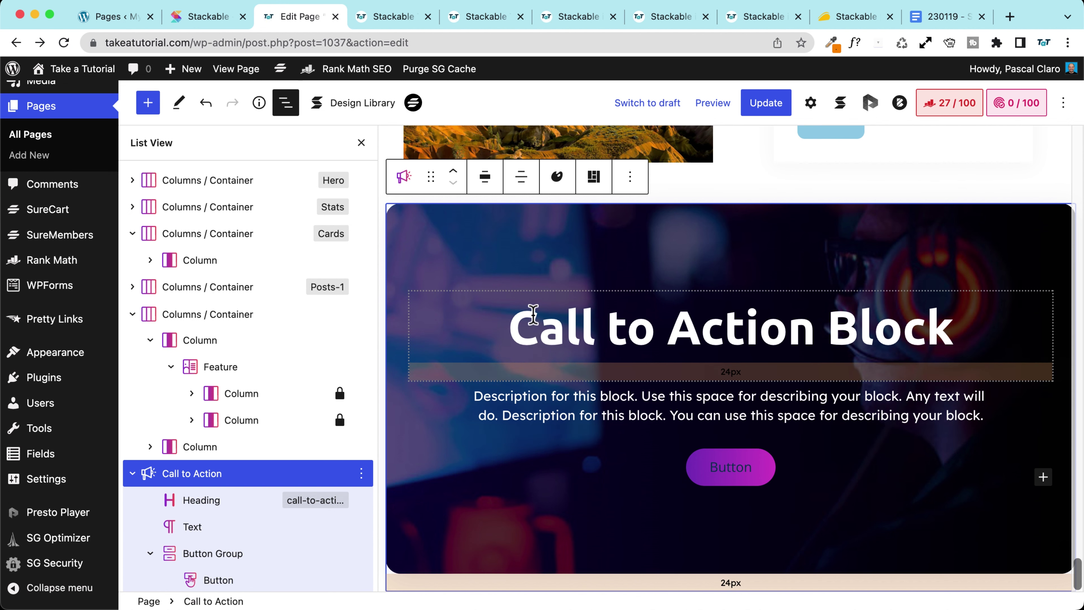
Insert the Wireframes Call to Action 1 design from the Design Library below the Glow Call to Action block
left_click(359, 104)
left_click(486, 175)
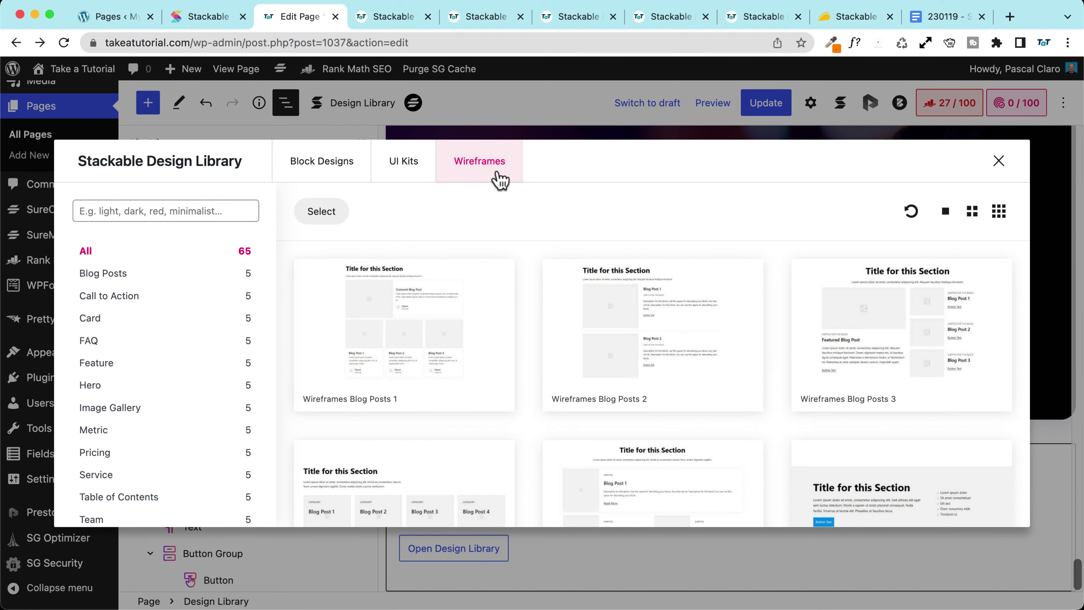
scroll(649, 339, "down", 3)
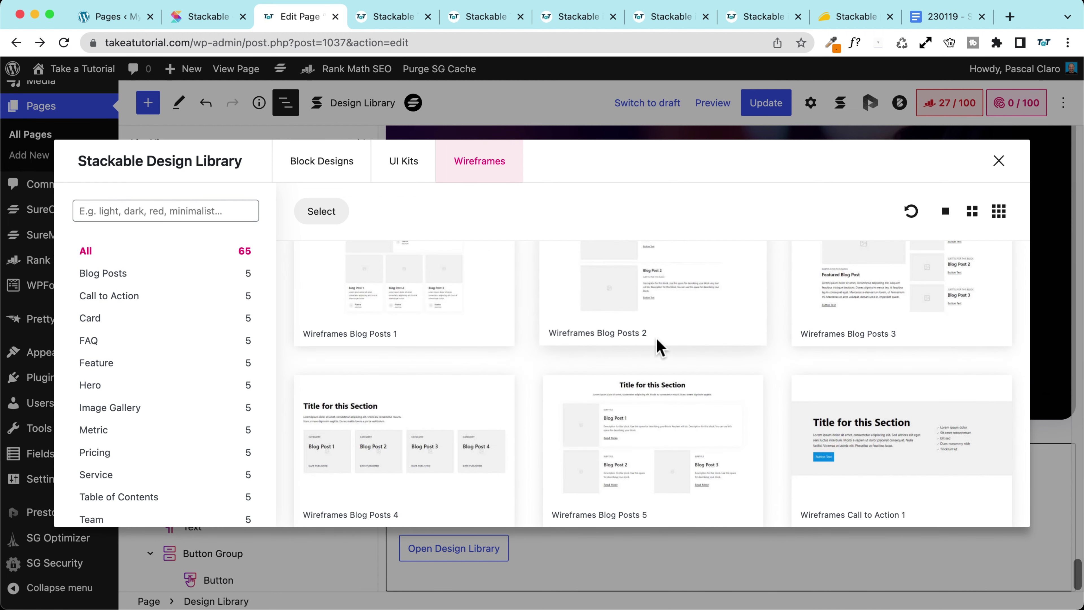
scroll(658, 346, "down", 1)
left_click(869, 399)
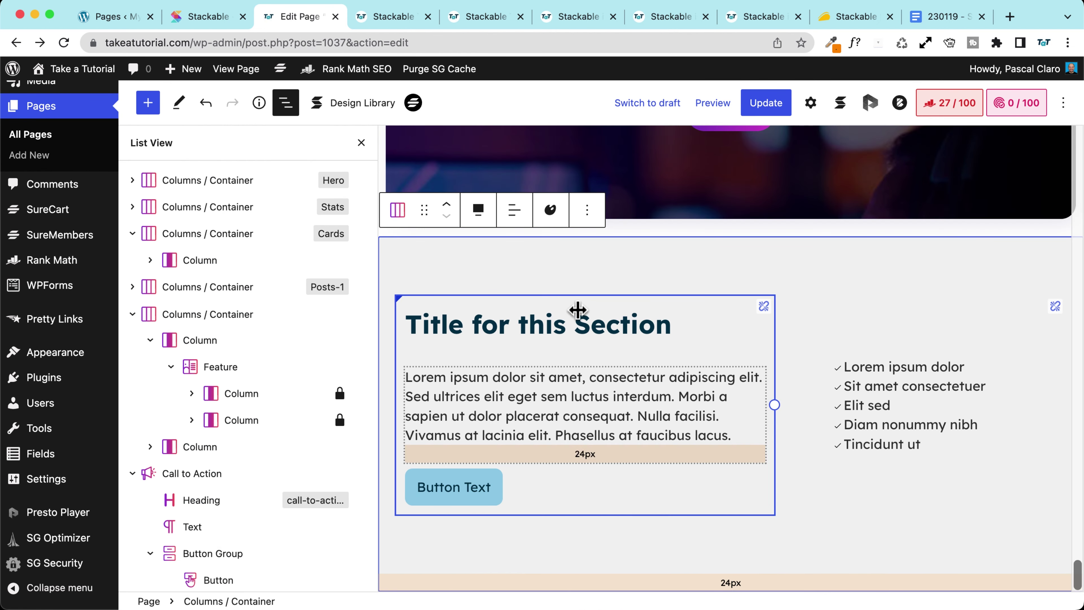
Update the demo page and view it live, examining the Glow call to action and the wireframe section near the page end
left_click(763, 113)
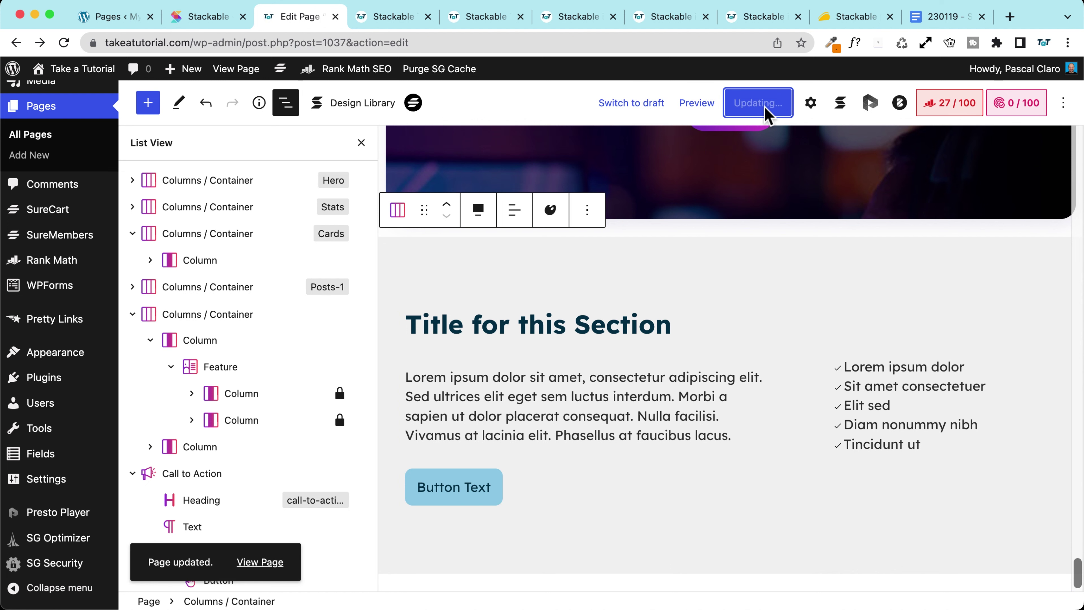
left_click(258, 563)
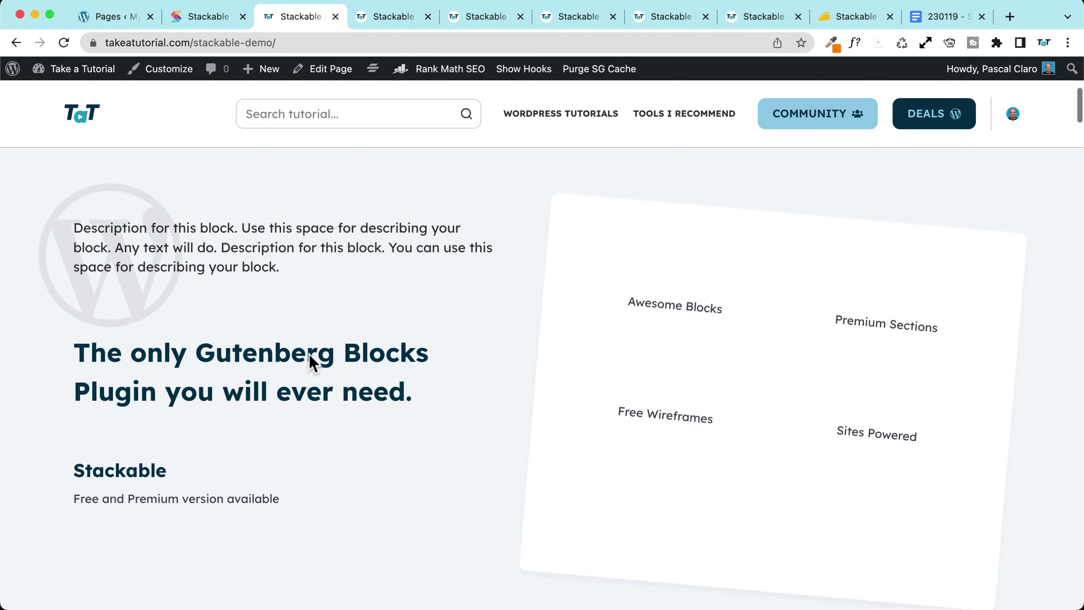
scroll(313, 363, "down", 20)
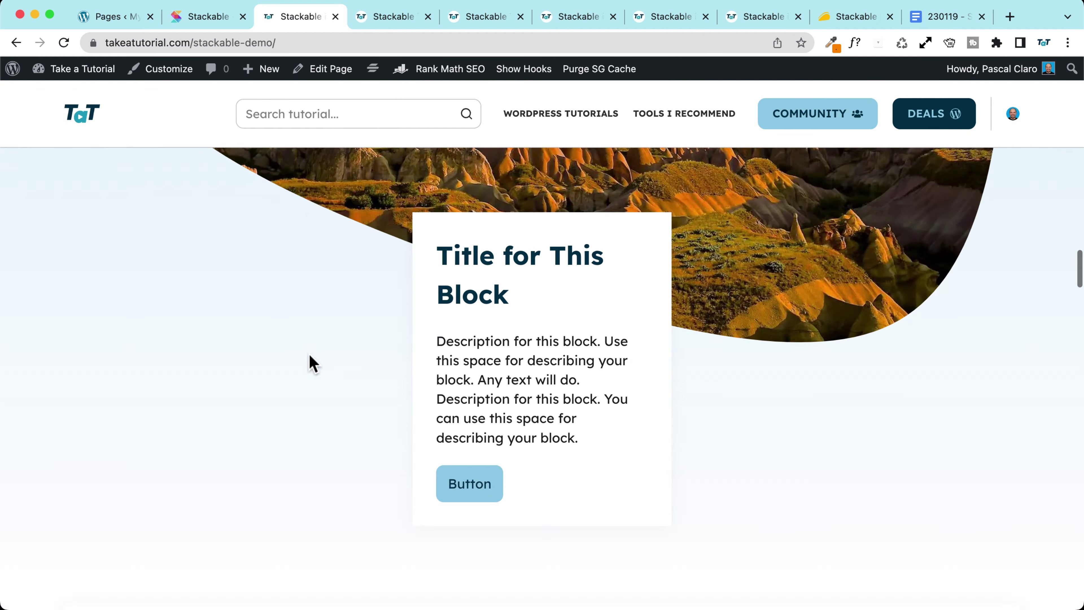
scroll(313, 363, "down", 20)
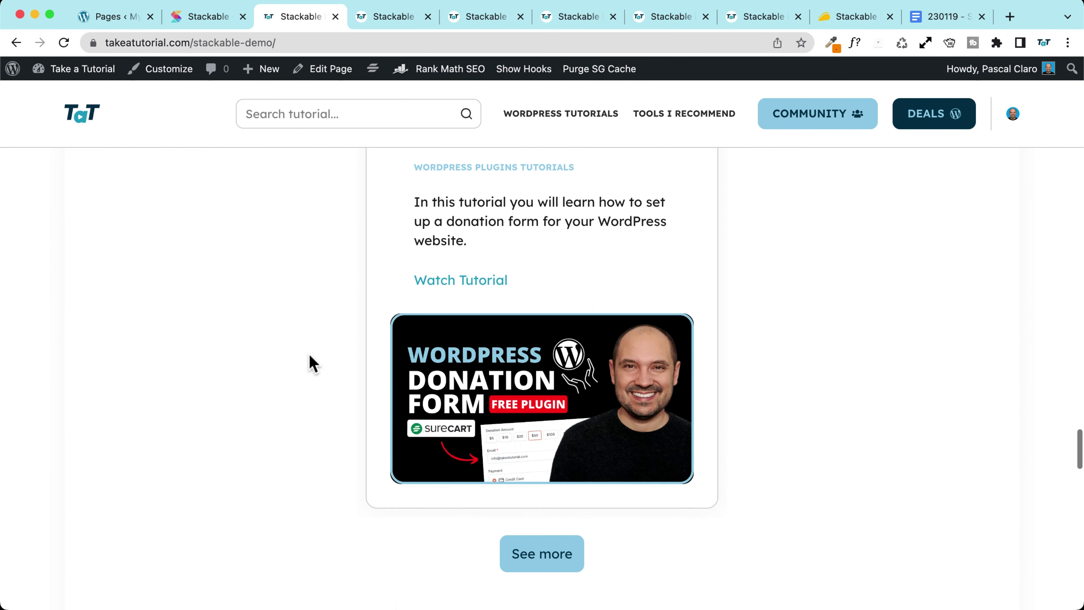
scroll(313, 363, "up", 15)
scroll(310, 363, "down", 6)
scroll(672, 340, "up", 3)
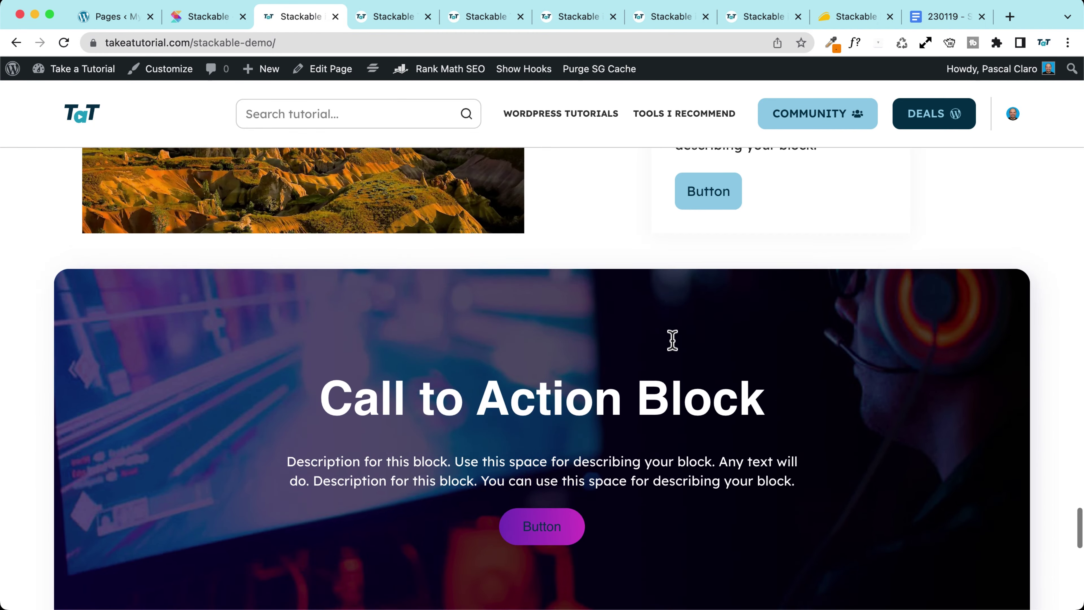
scroll(672, 340, "down", 4)
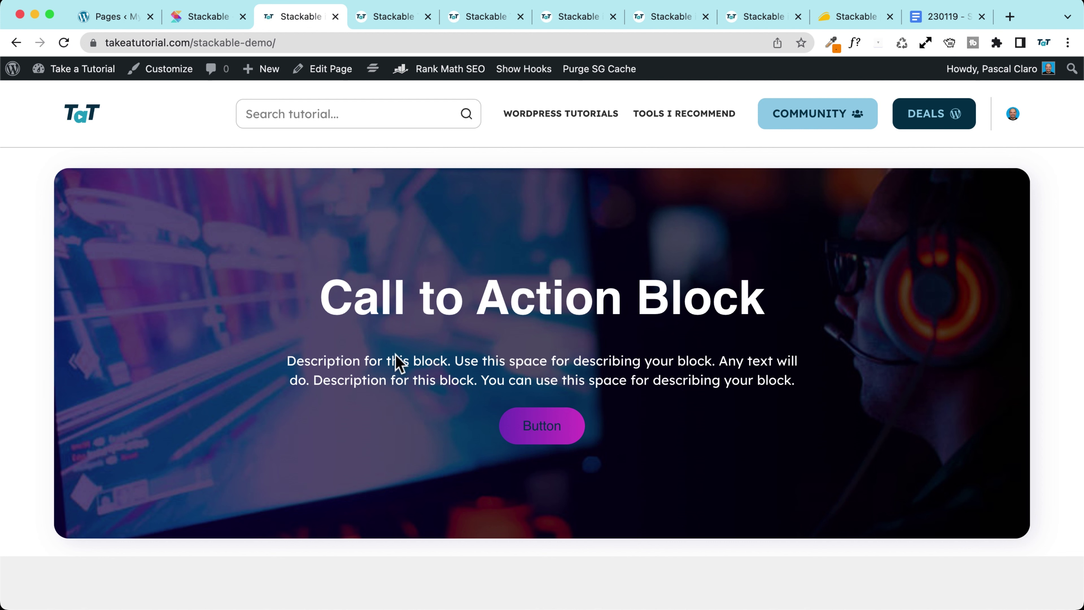
scroll(399, 363, "down", 10)
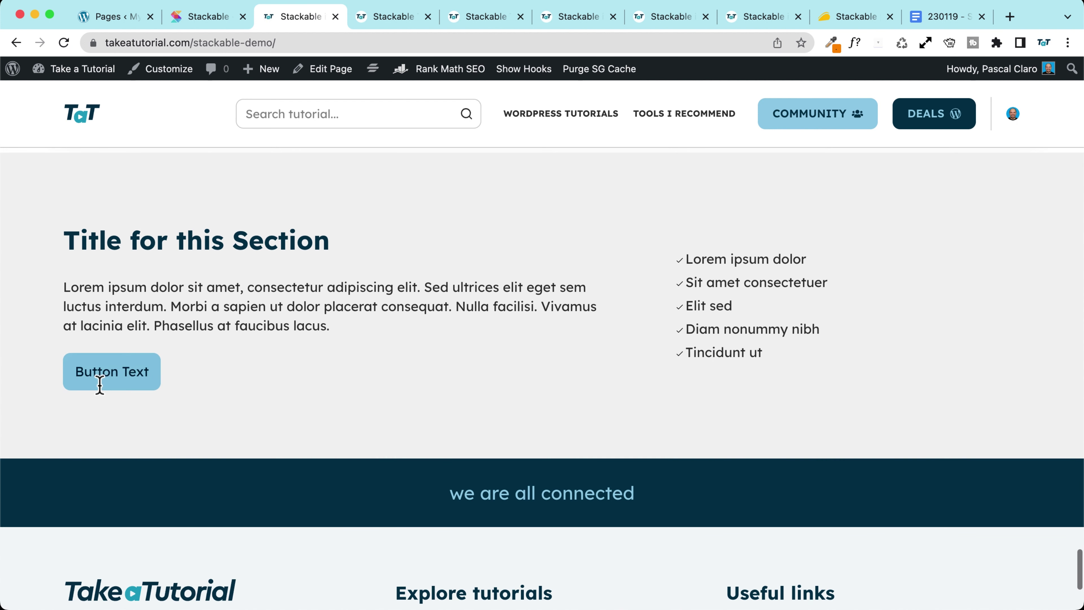
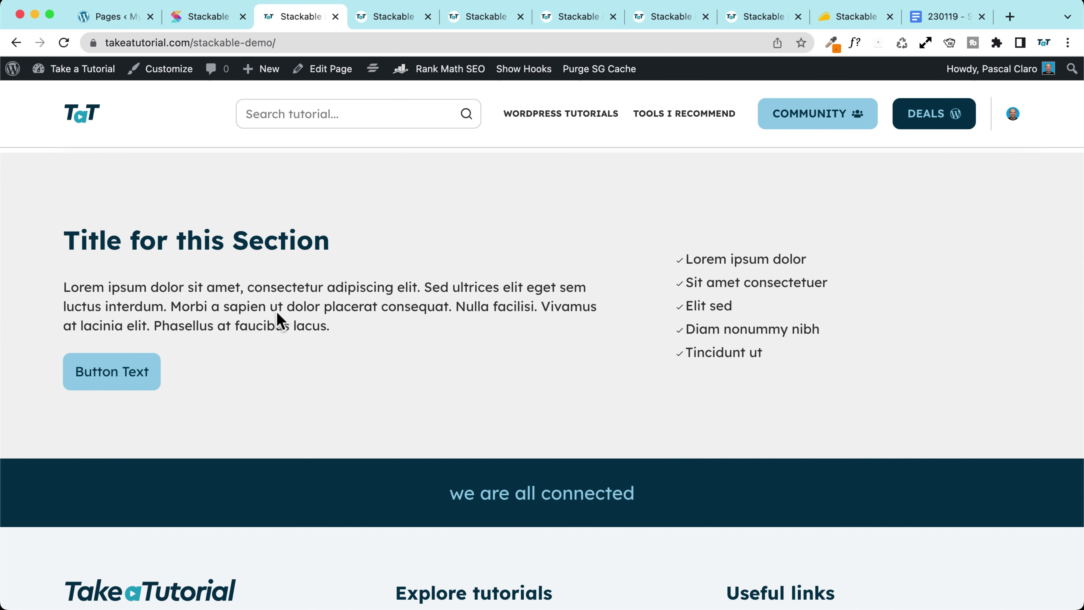
scroll(57, 307, "up", 4)
scroll(57, 307, "down", 2)
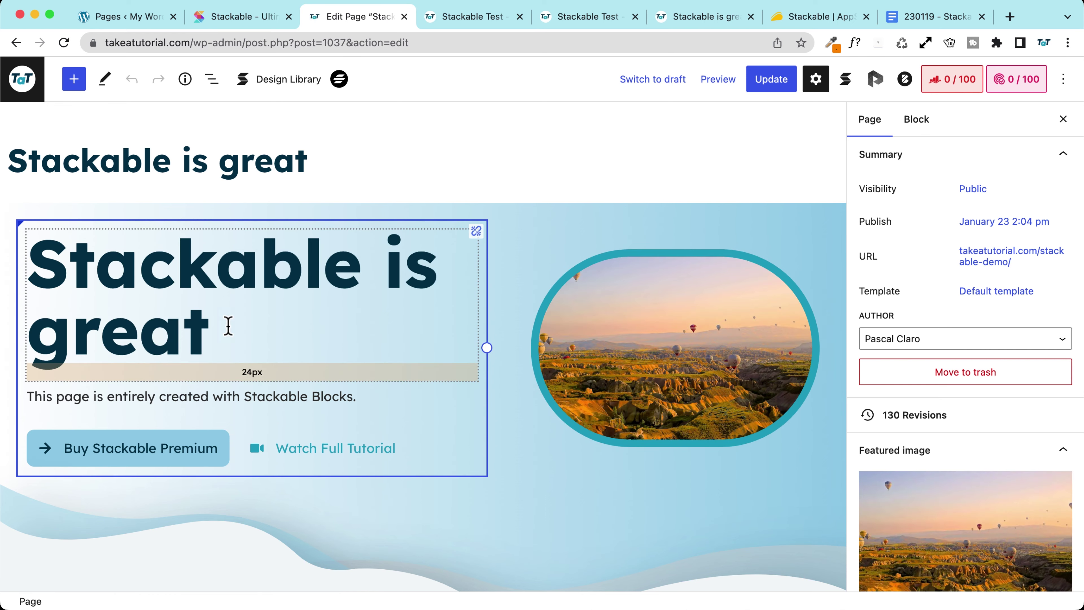
Select the "Stackable" heading above "Free and Premium version available" in the demo page's editor
scroll(260, 329, "down", 10)
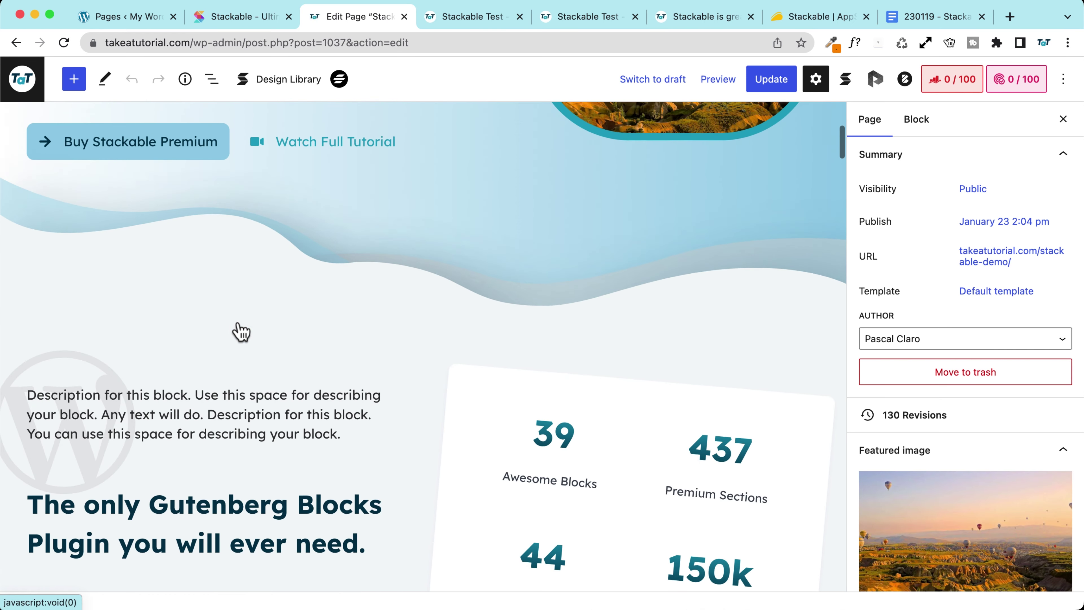
scroll(242, 331, "down", 4)
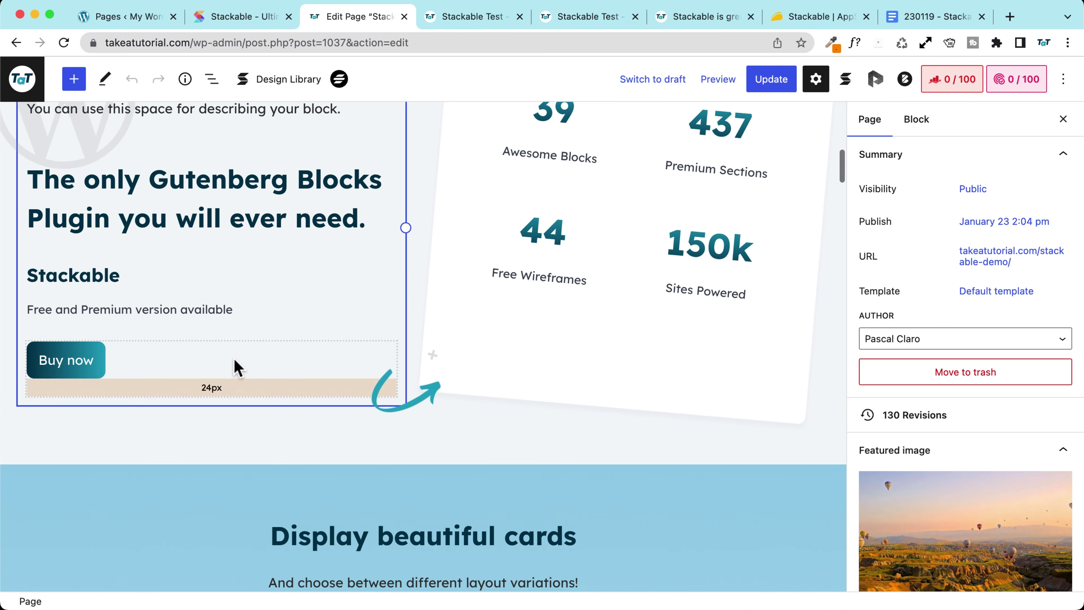
scroll(234, 370, "up", 1)
scroll(232, 362, "down", 2)
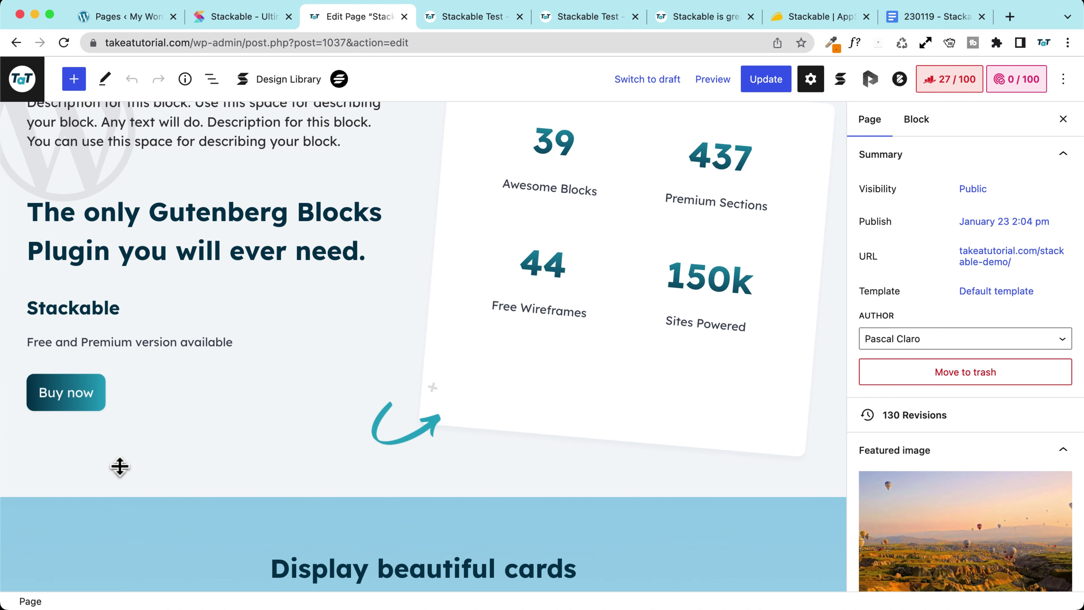
left_click(155, 406)
left_click(197, 406)
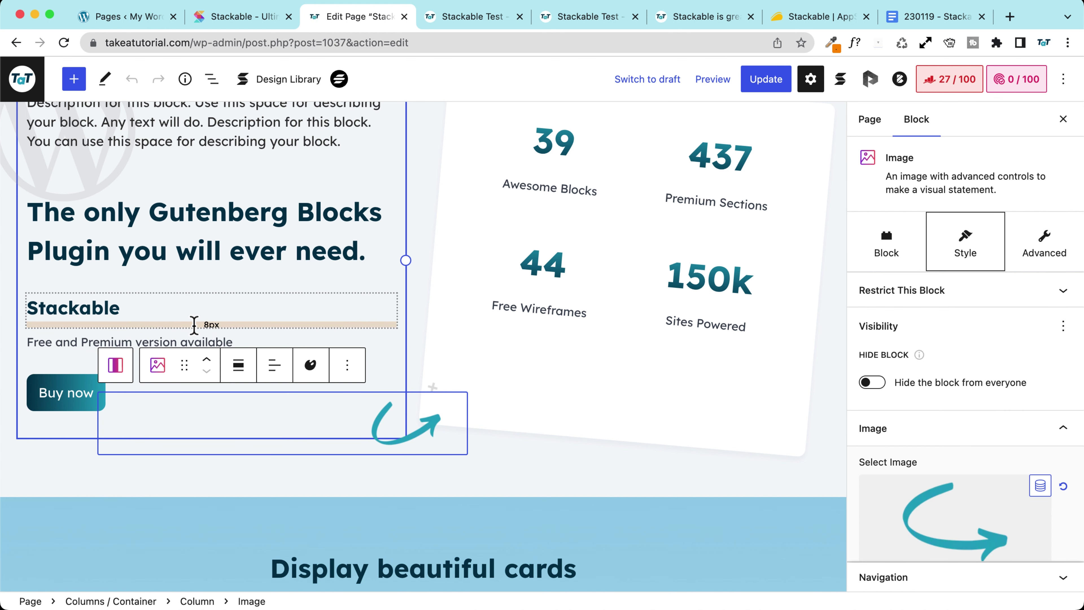
left_click(209, 321)
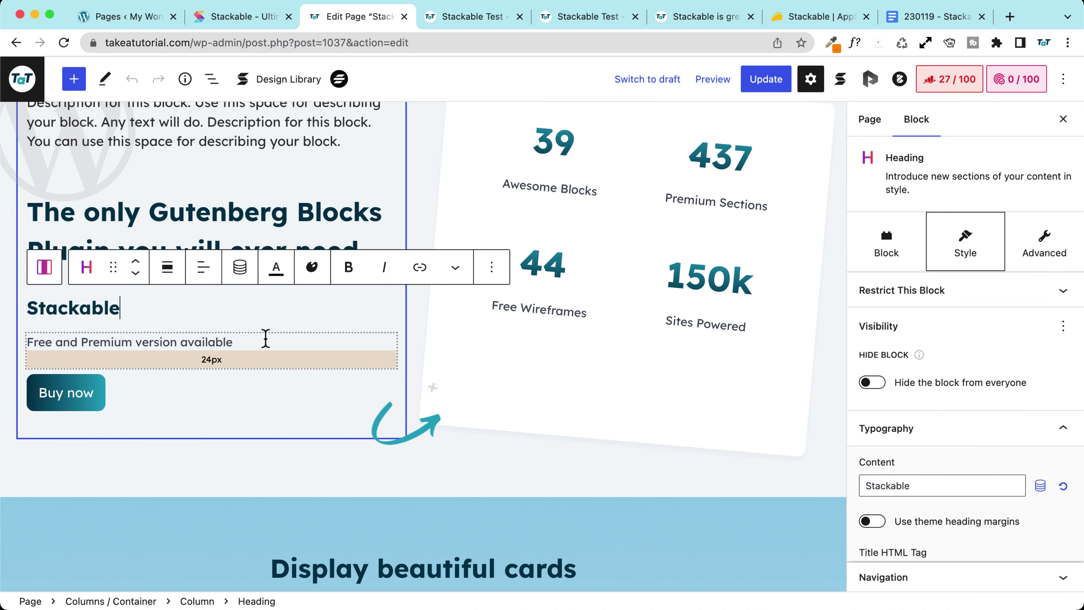
Insert a new Button block directly below the "Stackable" heading
key("Return")
type("/butt")
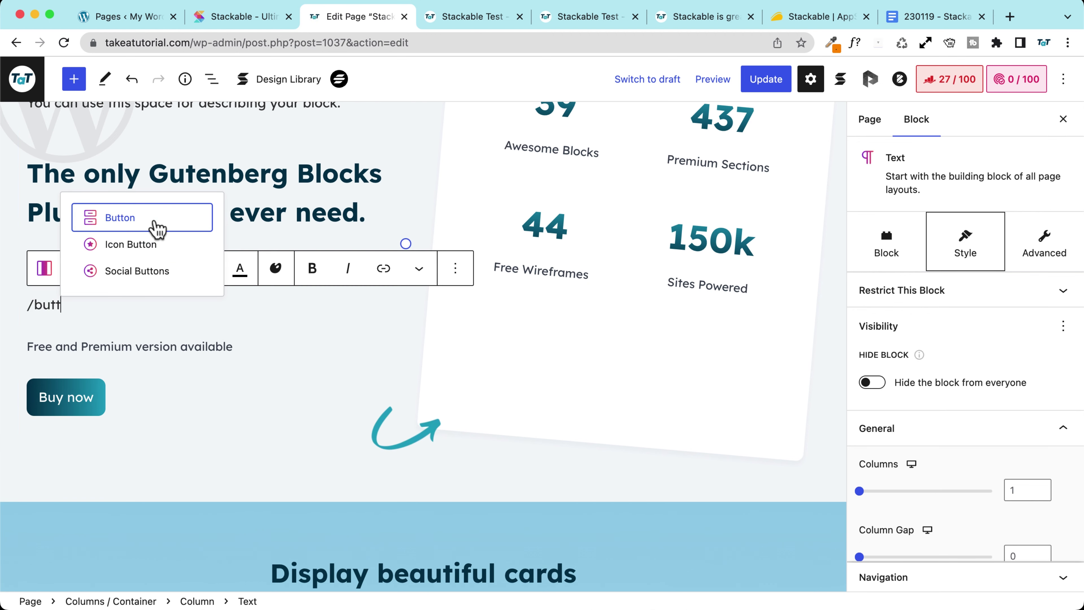
key("Return")
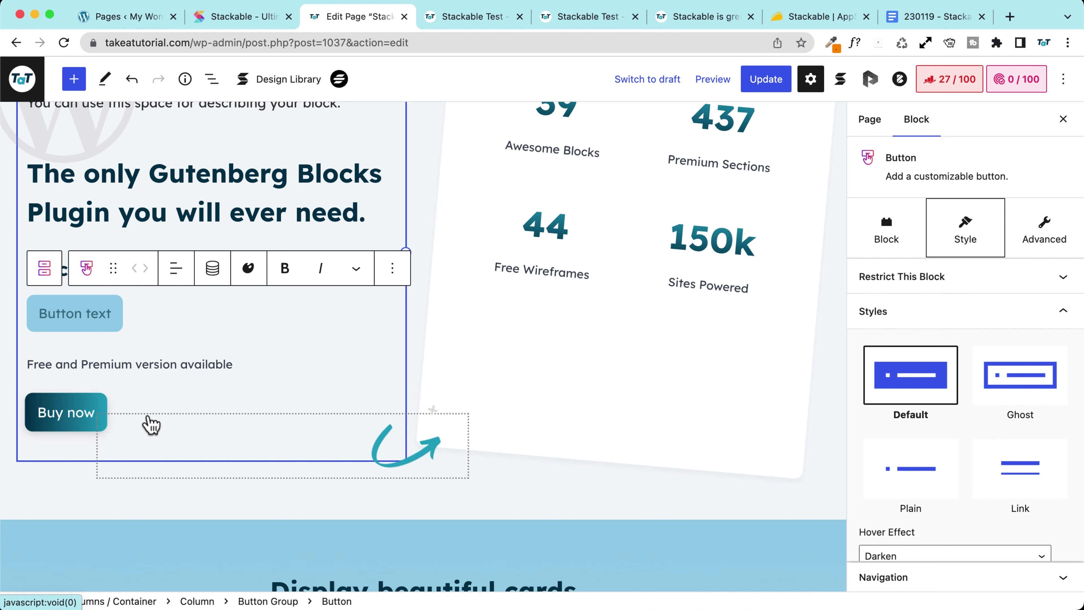
Copy the styles of the "Buy now" button and paste them onto the new button below the "Stackable" heading
left_click(84, 415)
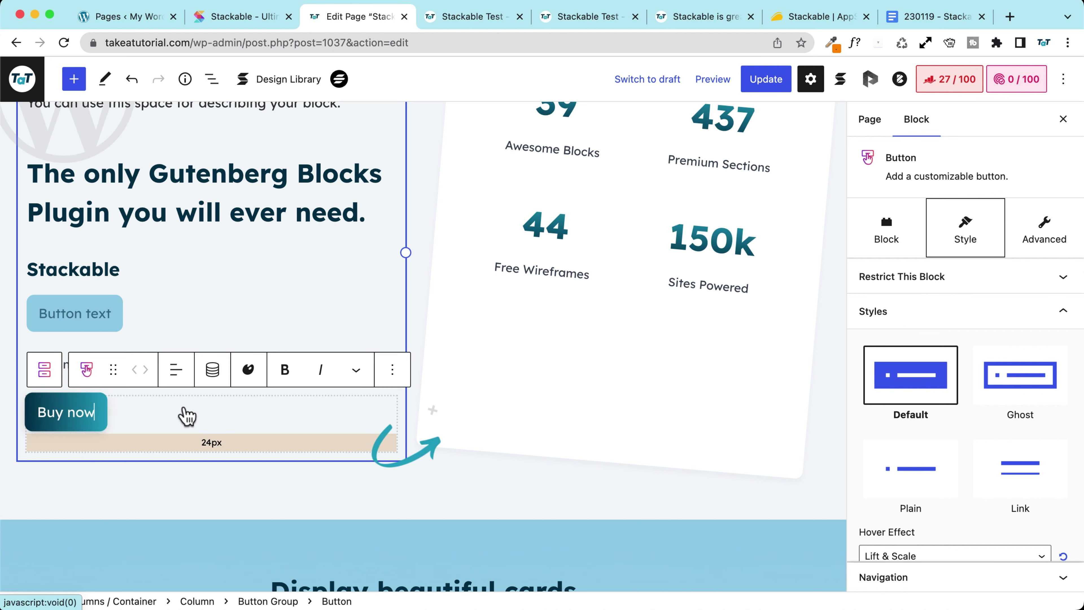
left_click(251, 372)
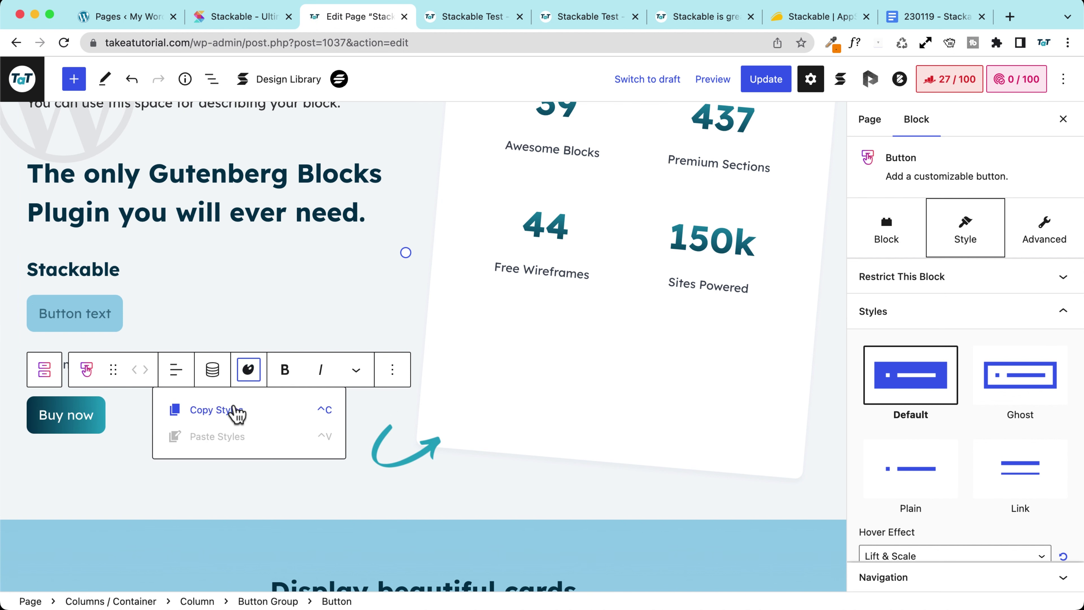
left_click(233, 421)
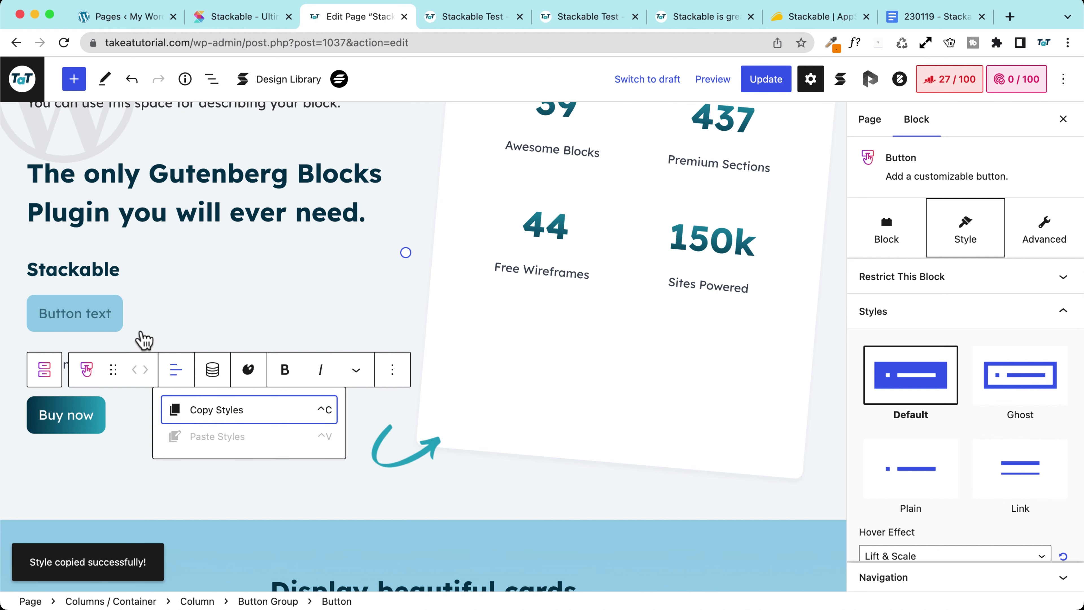
left_click(105, 319)
left_click(248, 268)
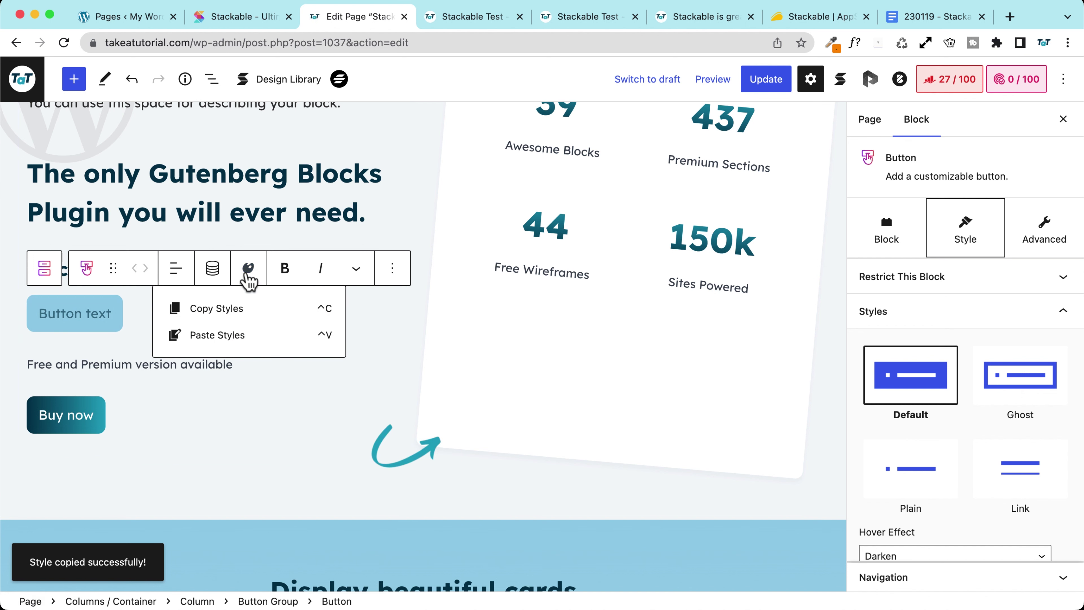
left_click(235, 350)
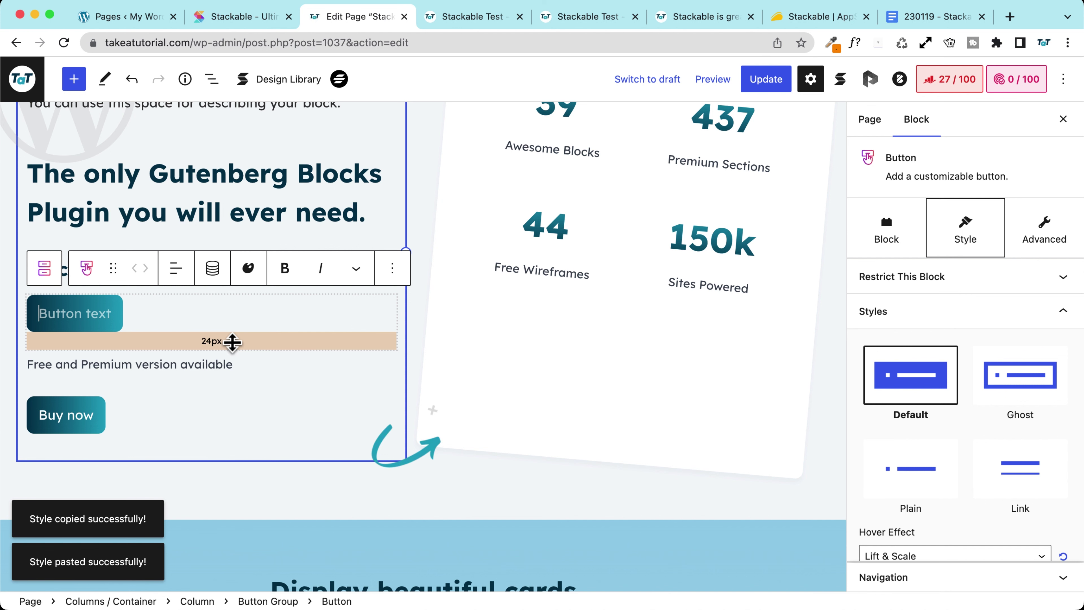
Copy the styles of the blob-shaped balloon image in the second "I love you!" column and paste them onto the first column's rectangular image
scroll(234, 344, "up", 5)
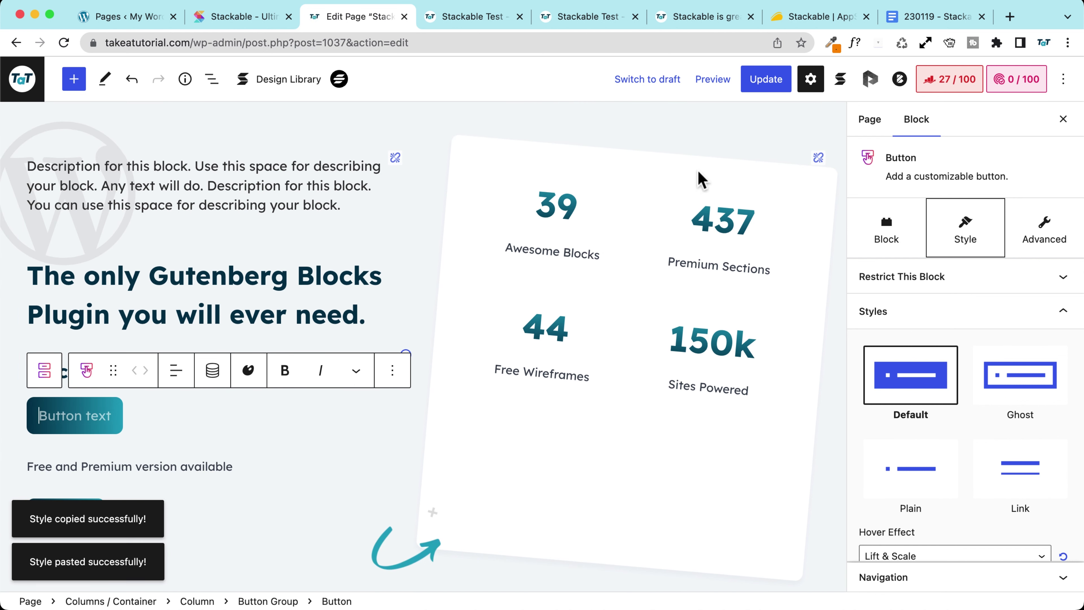
left_click(488, 165)
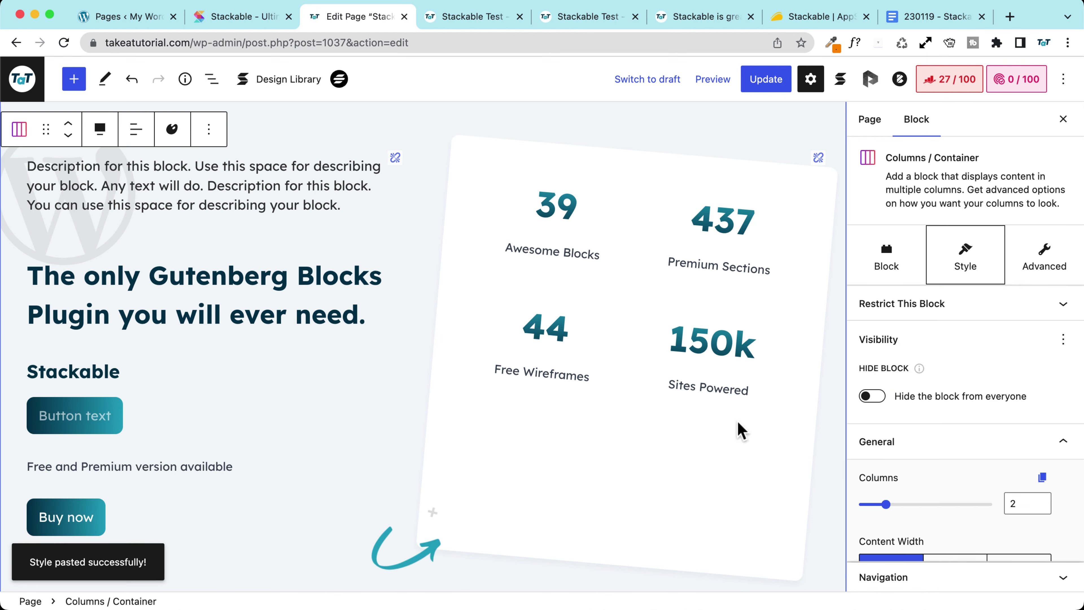
scroll(182, 262, "down", 20)
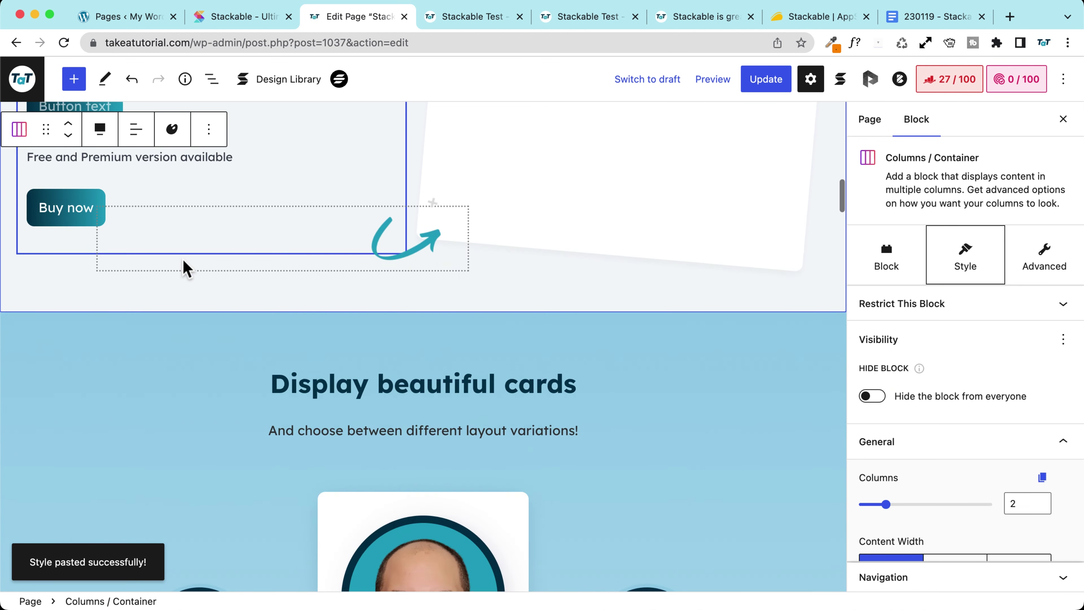
scroll(186, 258, "down", 20)
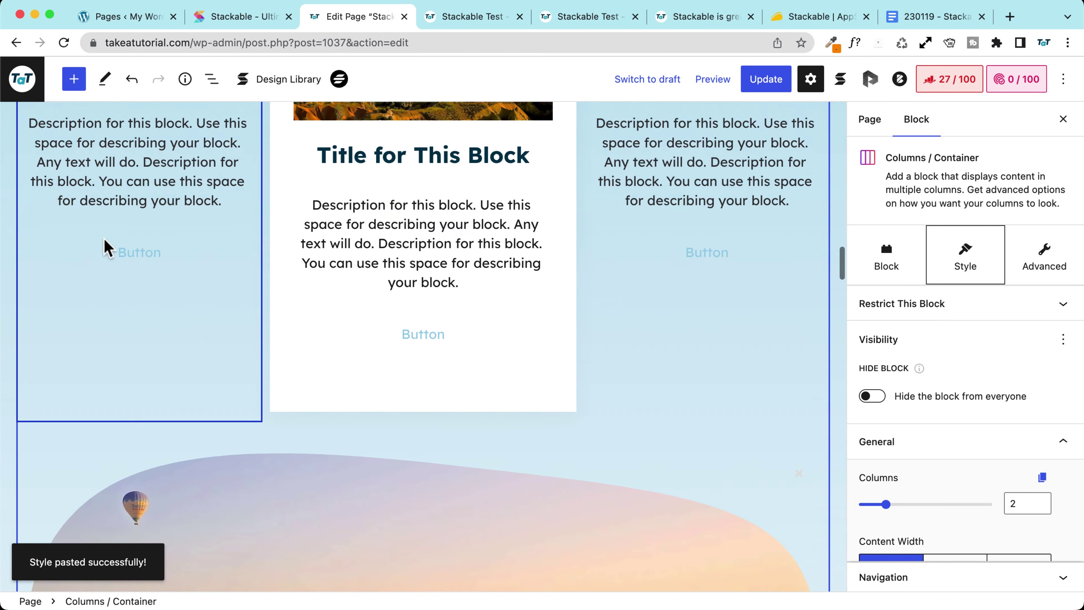
scroll(108, 247, "down", 20)
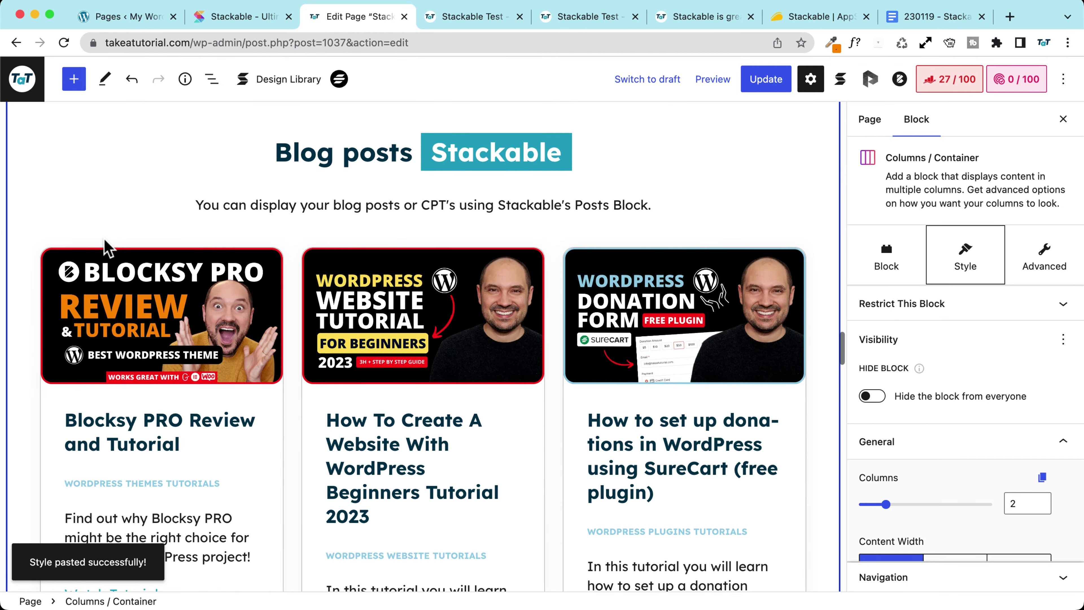
scroll(108, 248, "down", 20)
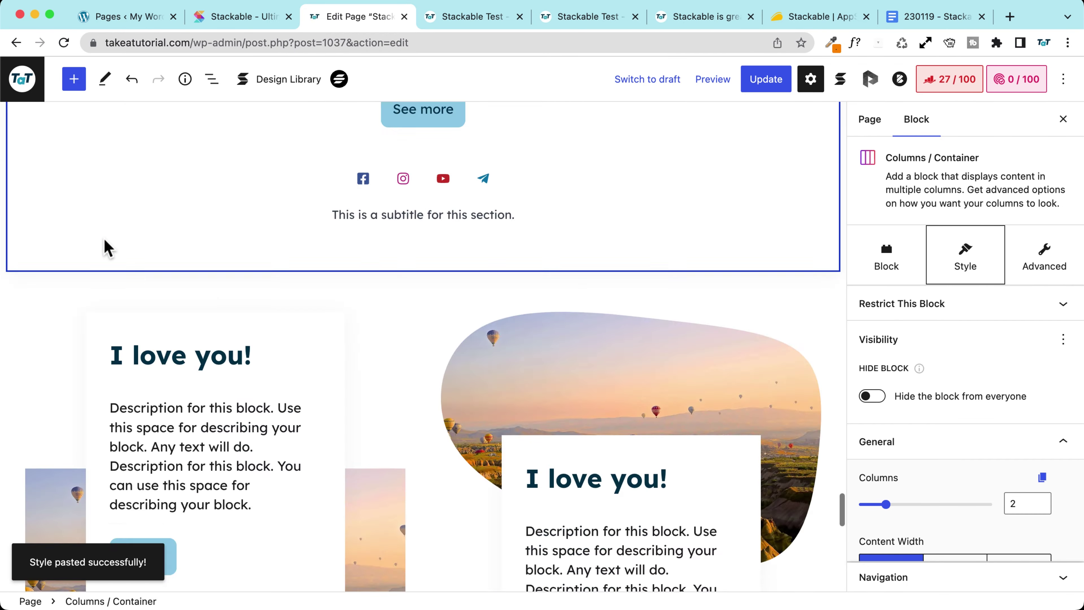
scroll(108, 247, "up", 1)
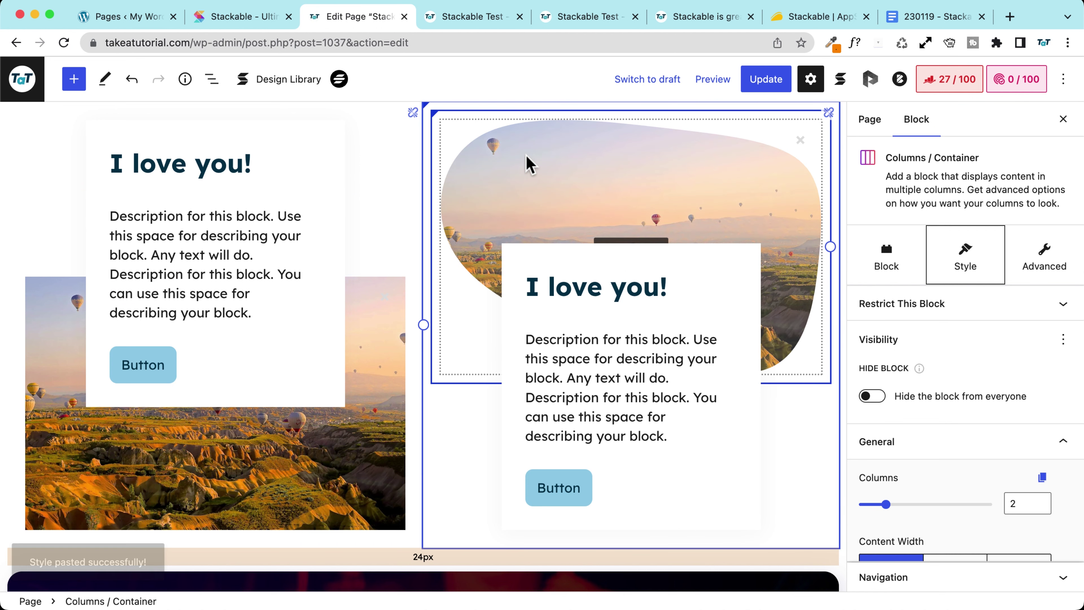
left_click(546, 162)
left_click(676, 128)
left_click(641, 171)
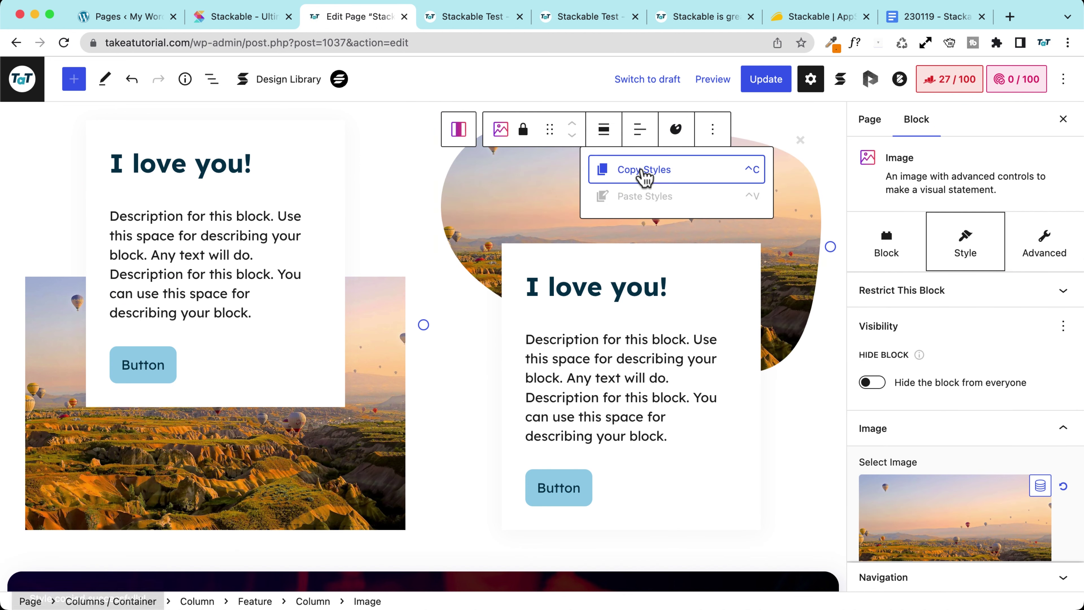
left_click(362, 427)
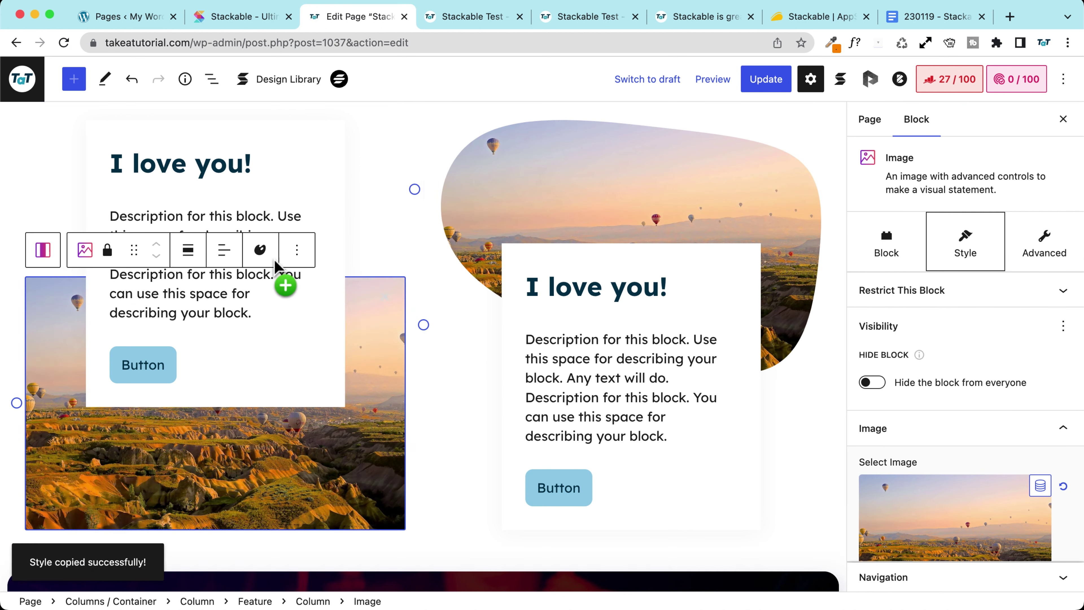
left_click(272, 265)
left_click(265, 318)
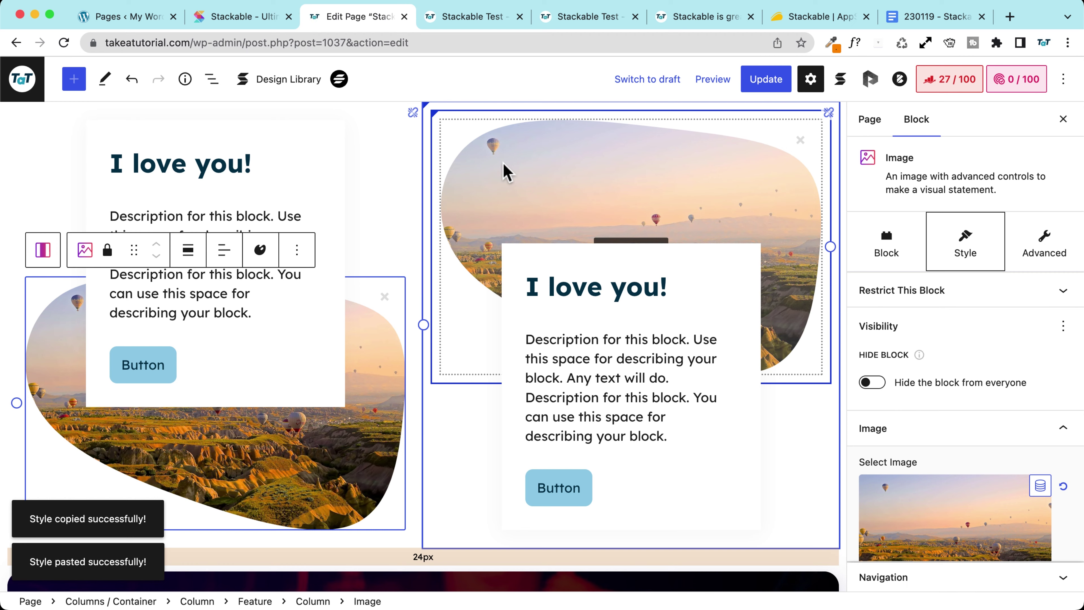
Switch to the published stackable-demo page and examine how the sections and the "Display beautiful cards" columns animate while scrolling
key("ctrl+Tab")
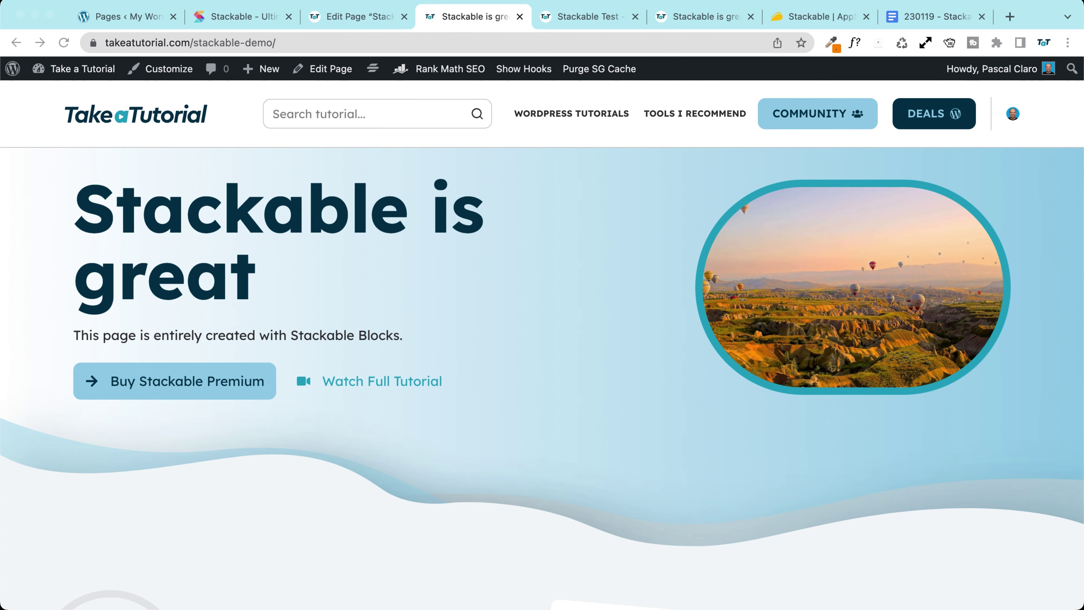
left_click(64, 42)
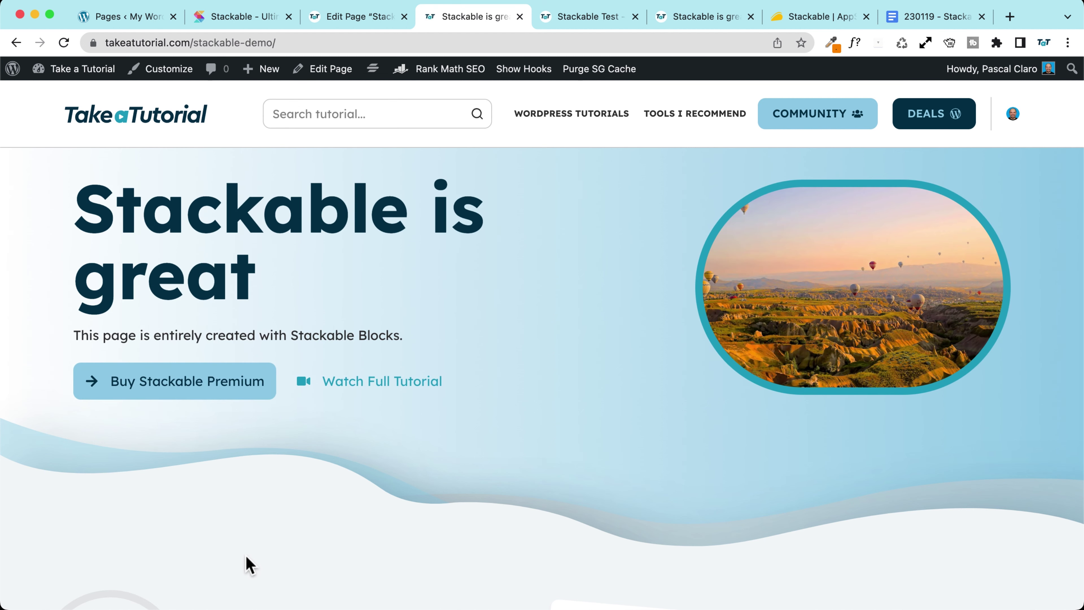
scroll(99, 517, "down", 10)
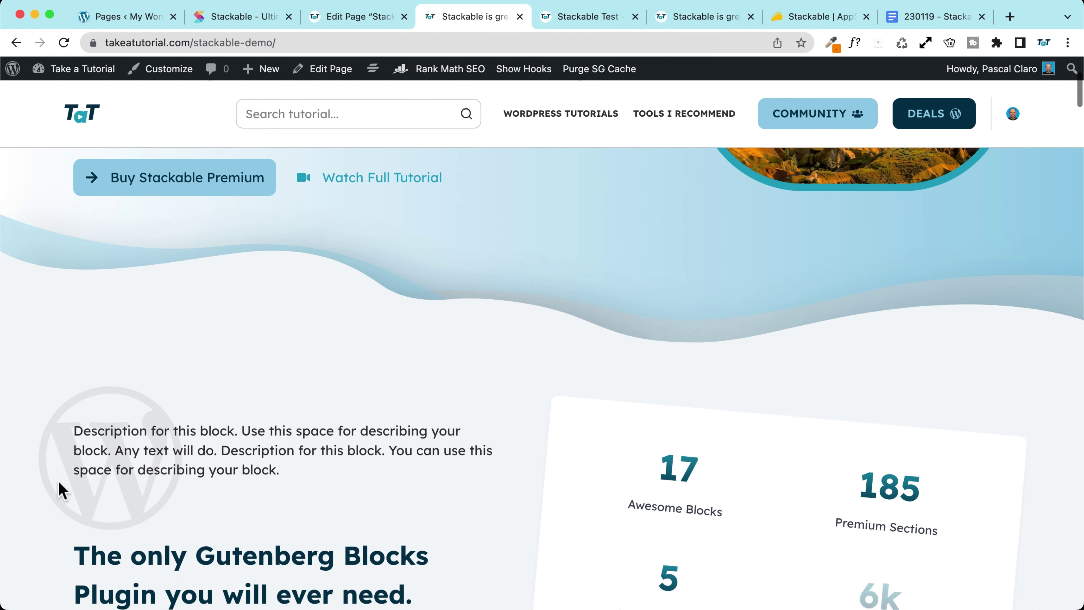
scroll(61, 491, "down", 12)
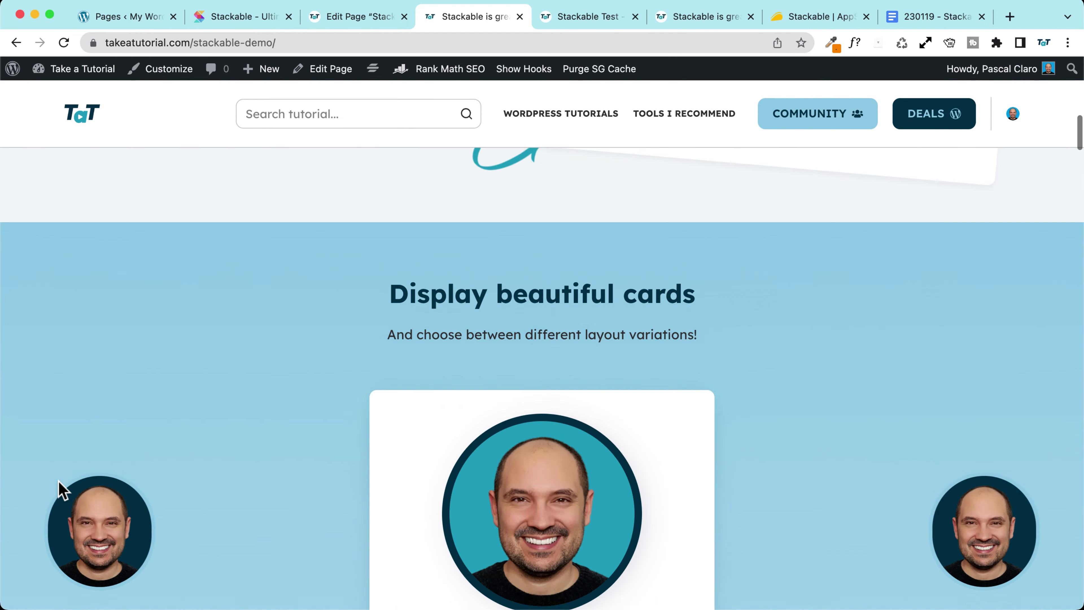
scroll(62, 491, "down", 5)
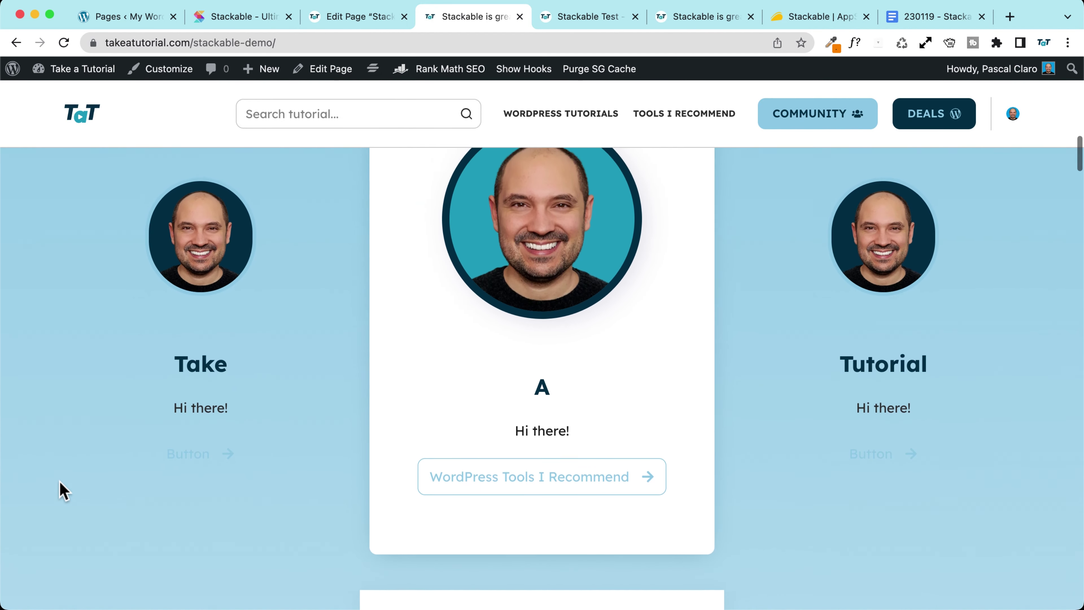
scroll(62, 491, "up", 5)
scroll(62, 491, "down", 4)
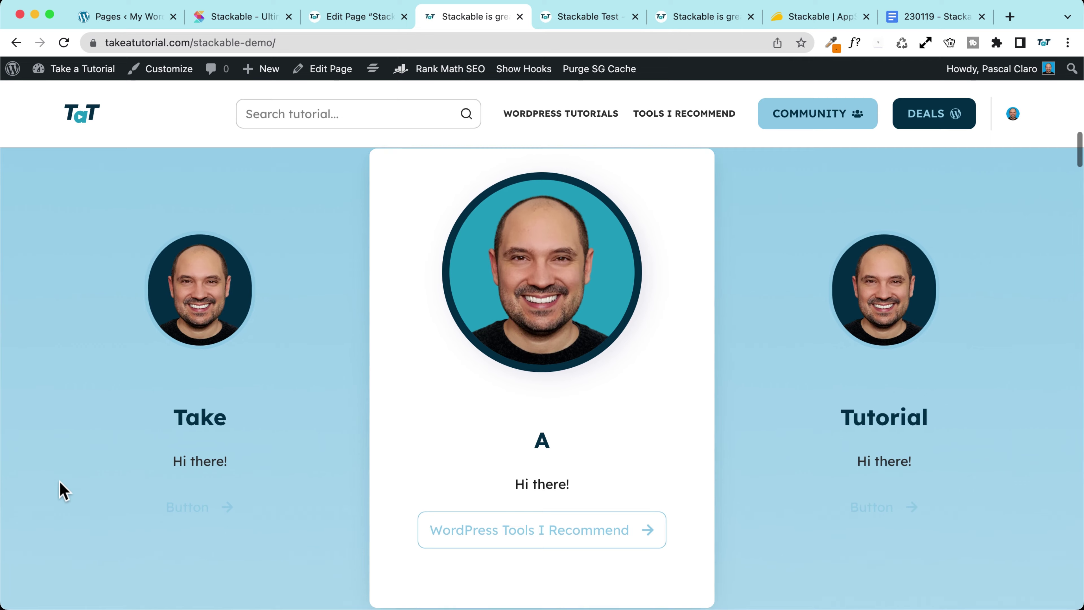
scroll(62, 491, "up", 3)
scroll(62, 490, "down", 3)
scroll(62, 491, "up", 18)
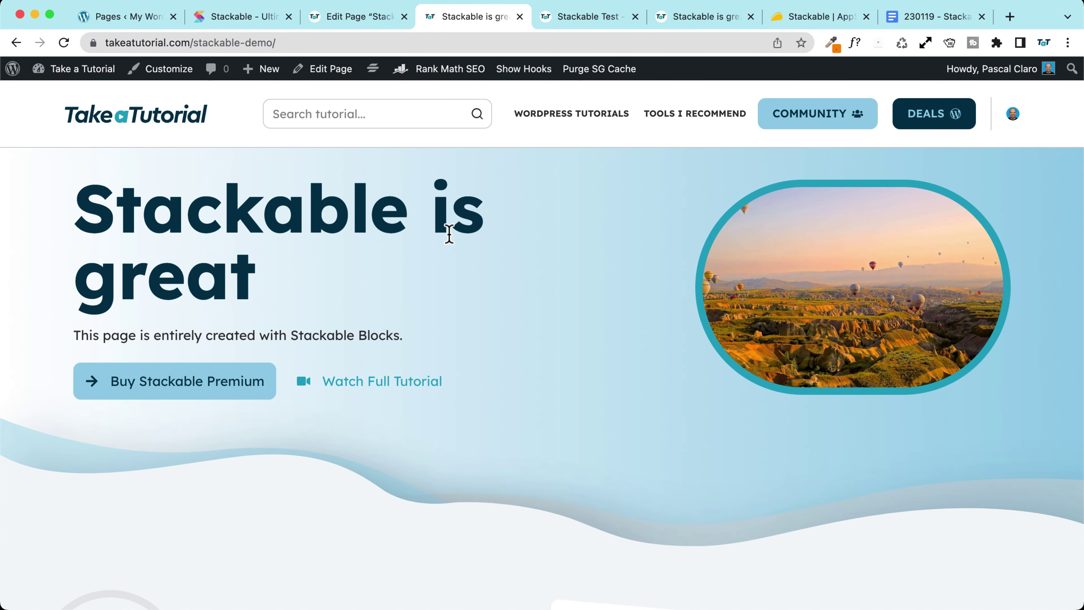
Back in the page editor, give the first "I love you!" column an Entrance Animation motion effect with a horizontal start position of 50
left_click(348, 16)
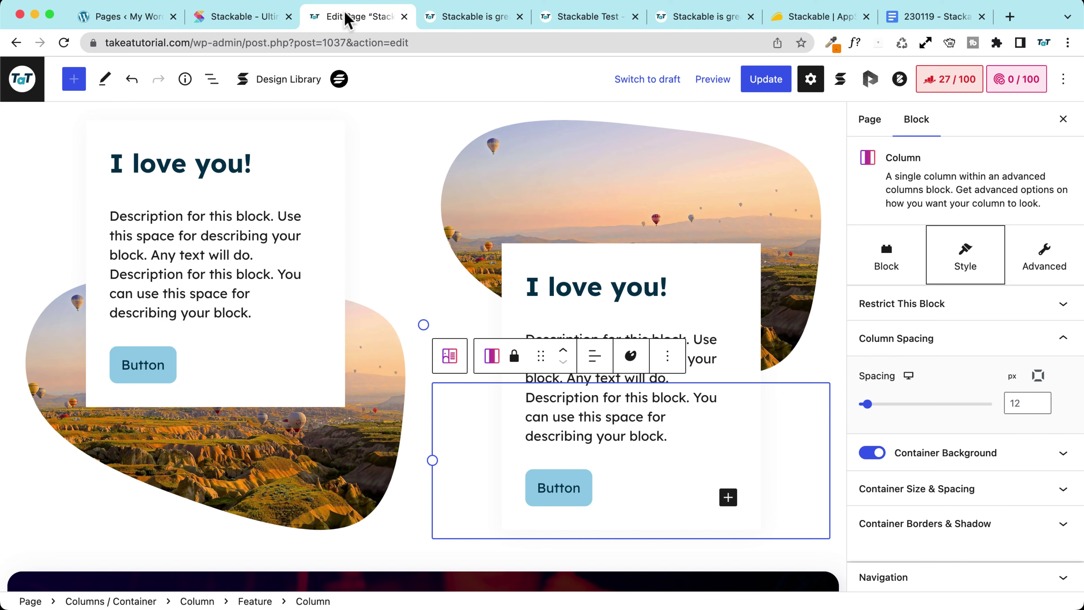
scroll(401, 214, "up", 1)
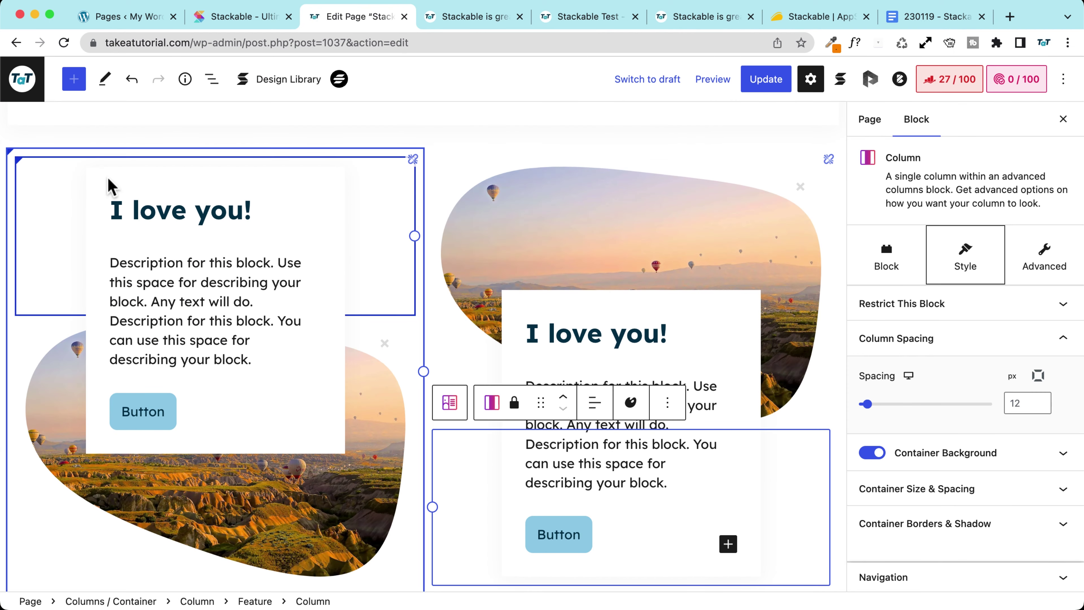
left_click(21, 160)
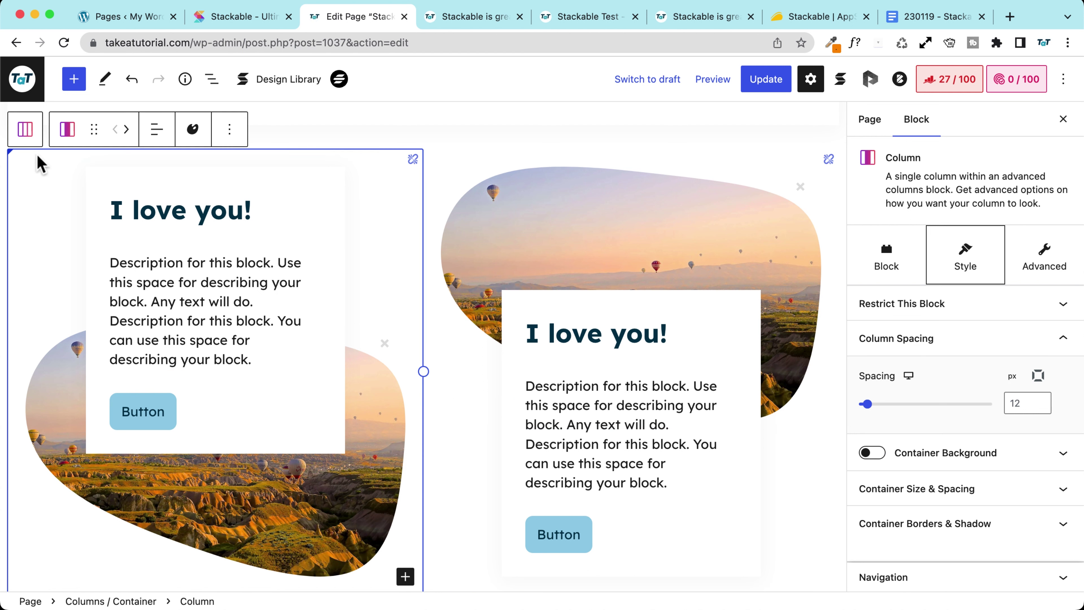
left_click(1033, 252)
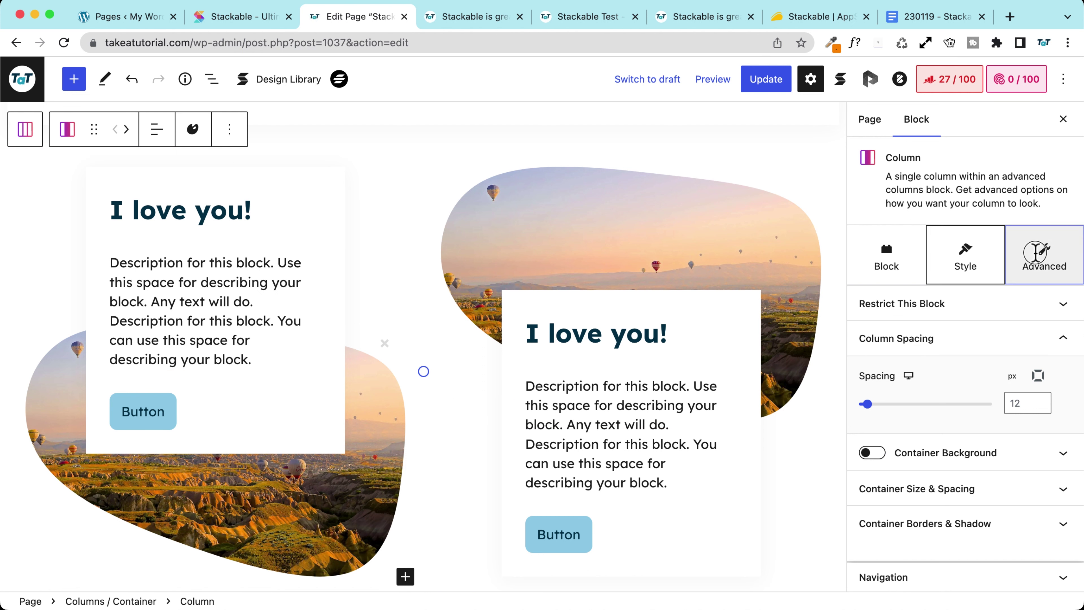
scroll(946, 254, "down", 5)
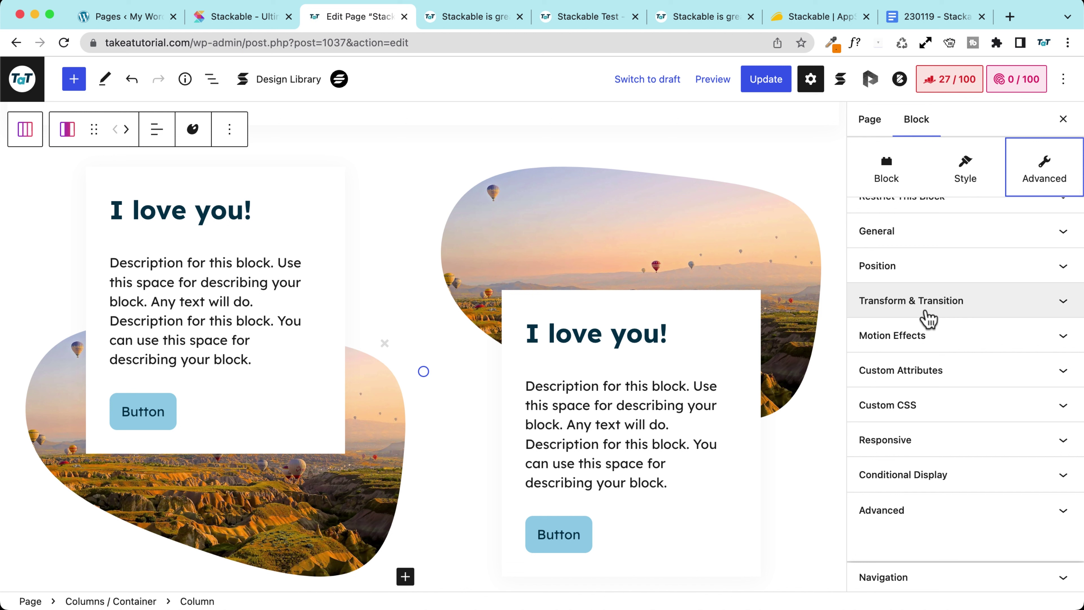
left_click(943, 338)
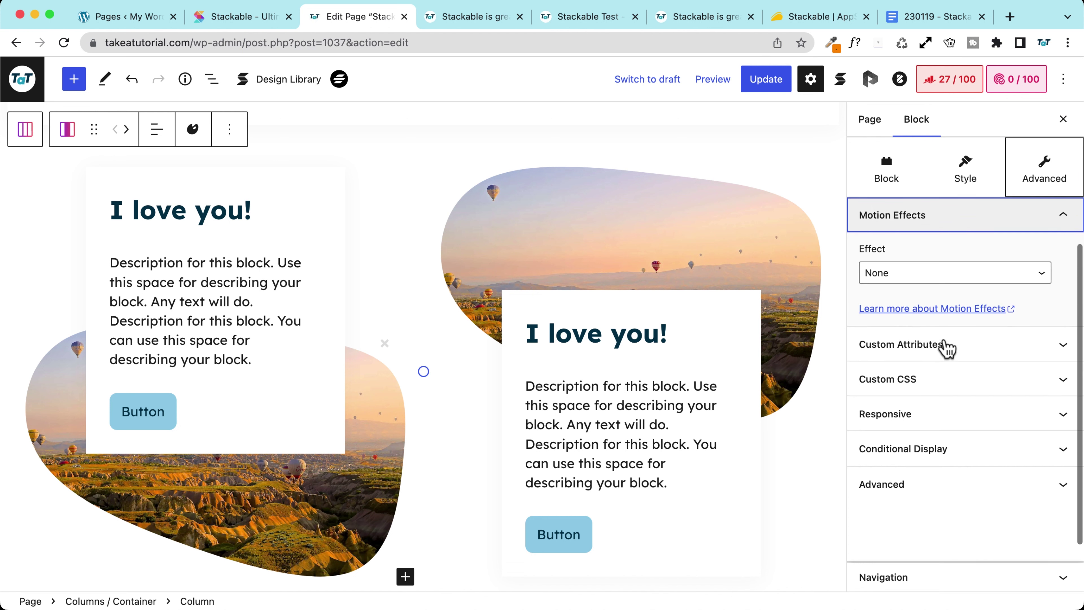
left_click(882, 276)
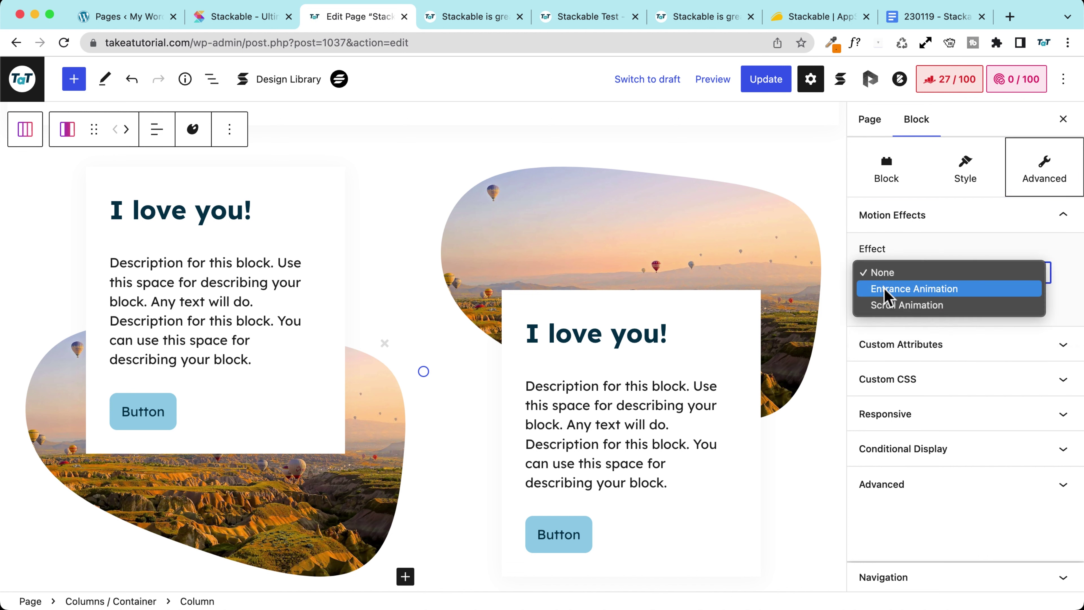
left_click(900, 290)
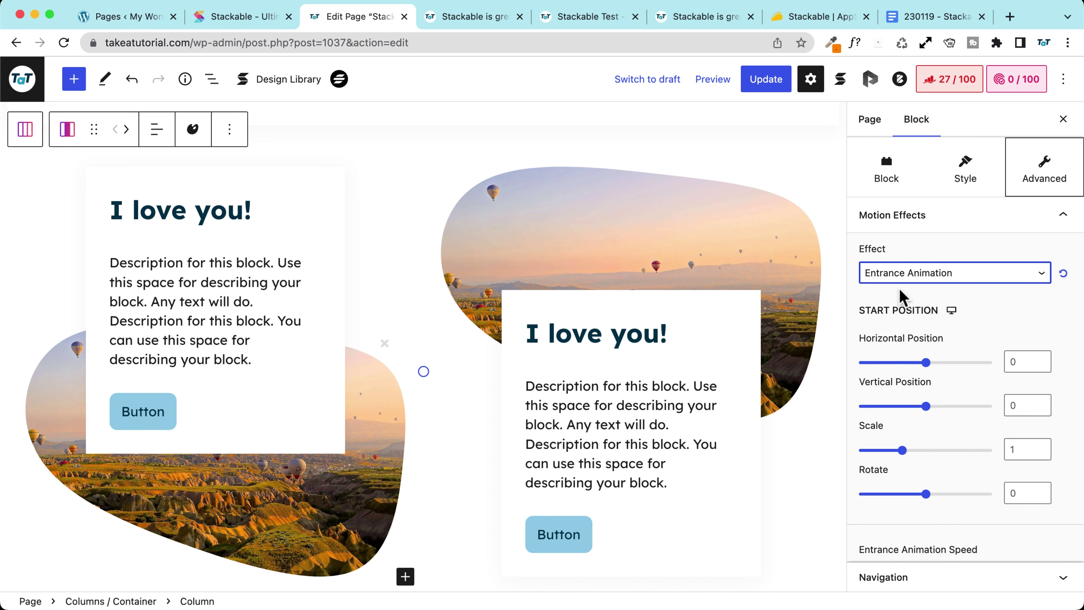
scroll(973, 331, "down", 1)
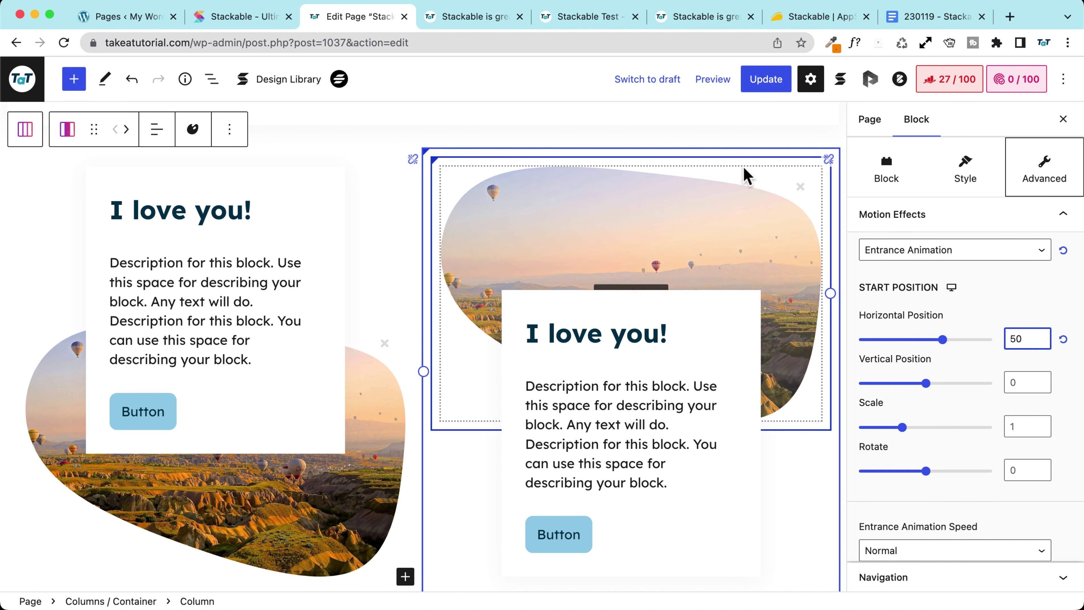
Give the second "I love you!" column an Entrance Animation with a horizontal start position of -50 and update the page
left_click(742, 160)
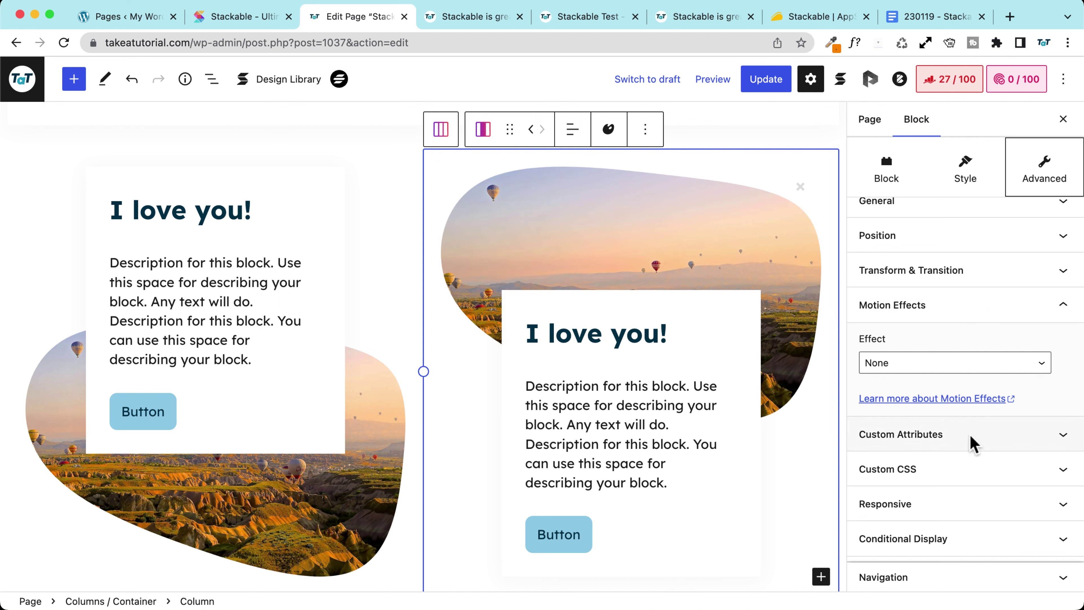
left_click(985, 363)
left_click(951, 380)
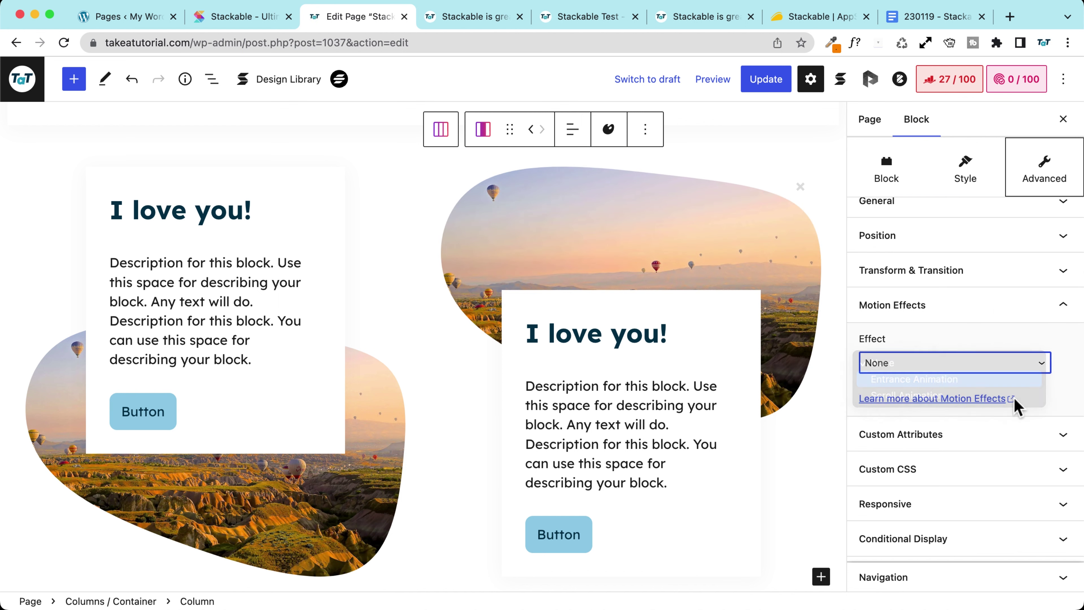
left_click(1035, 451)
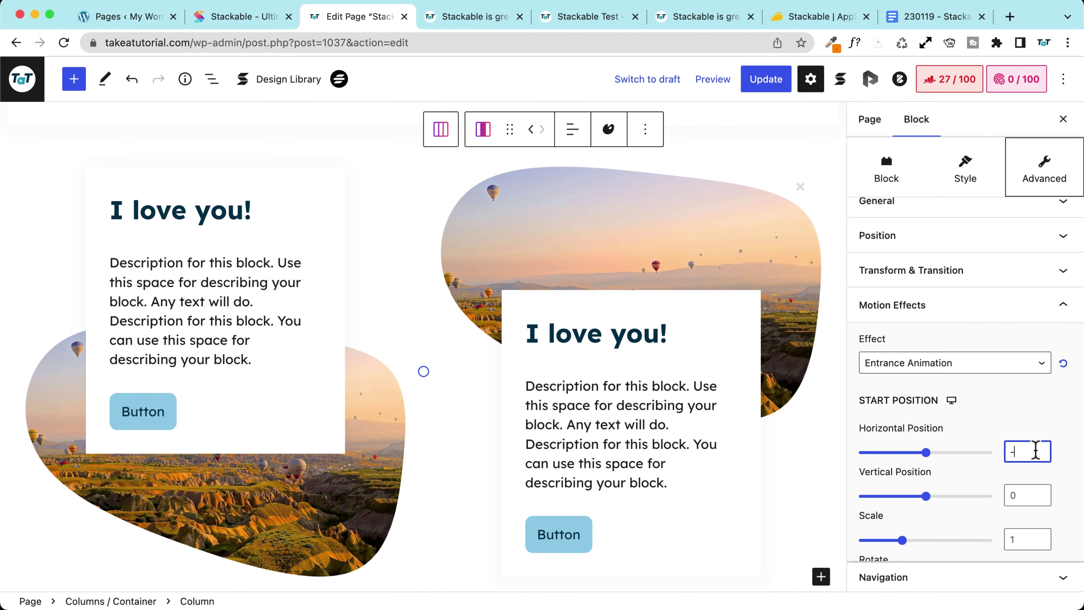
left_click(775, 80)
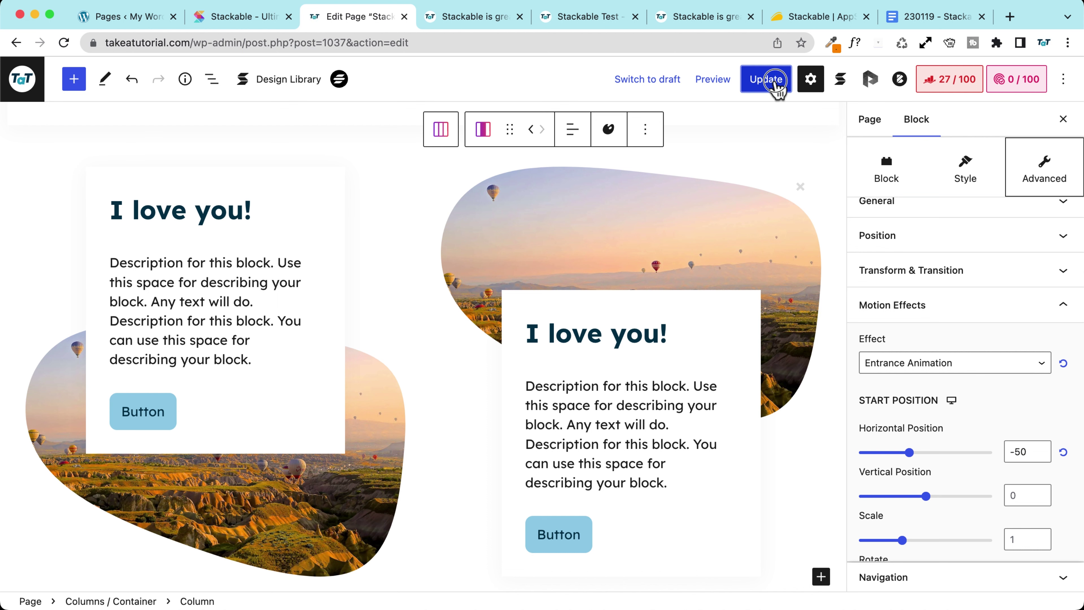
Reload the published stackable-demo page and examine how the two "I love you!" columns animate into view
left_click(452, 24)
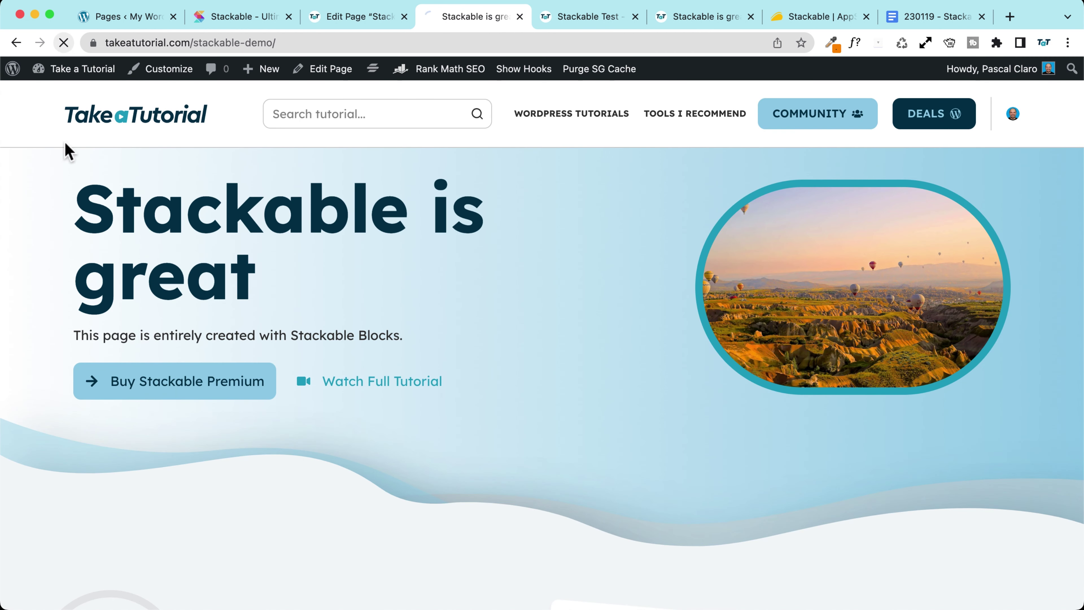
scroll(98, 389, "down", 15)
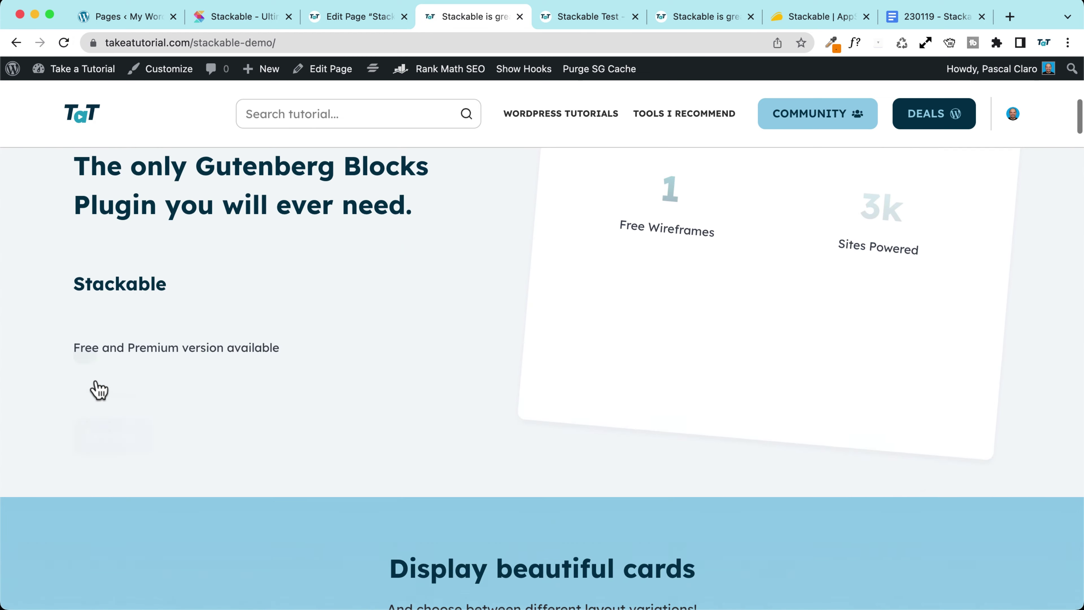
scroll(98, 389, "down", 15)
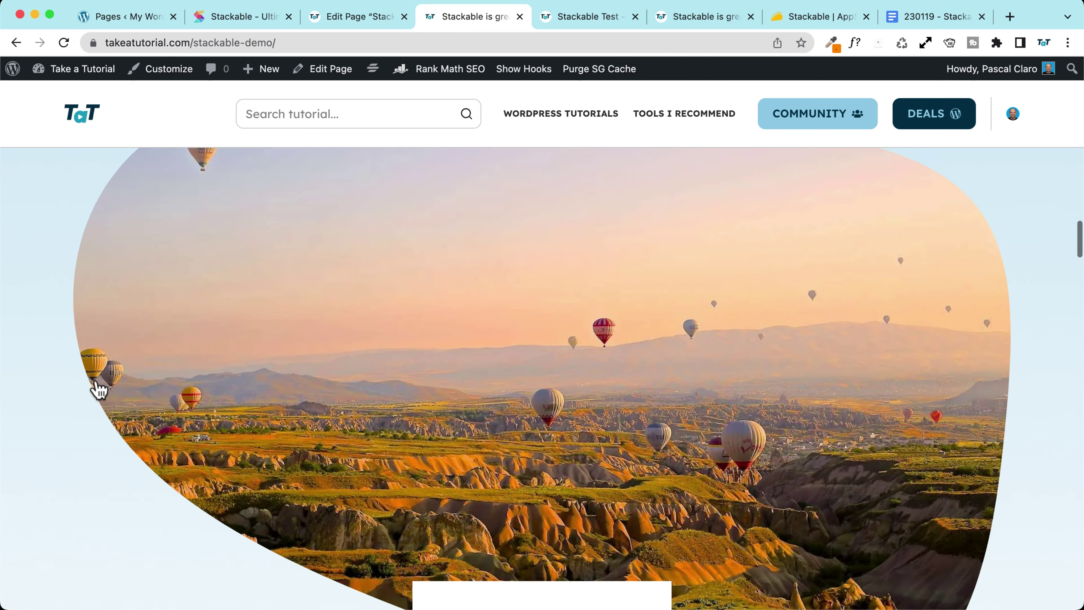
scroll(99, 390, "down", 15)
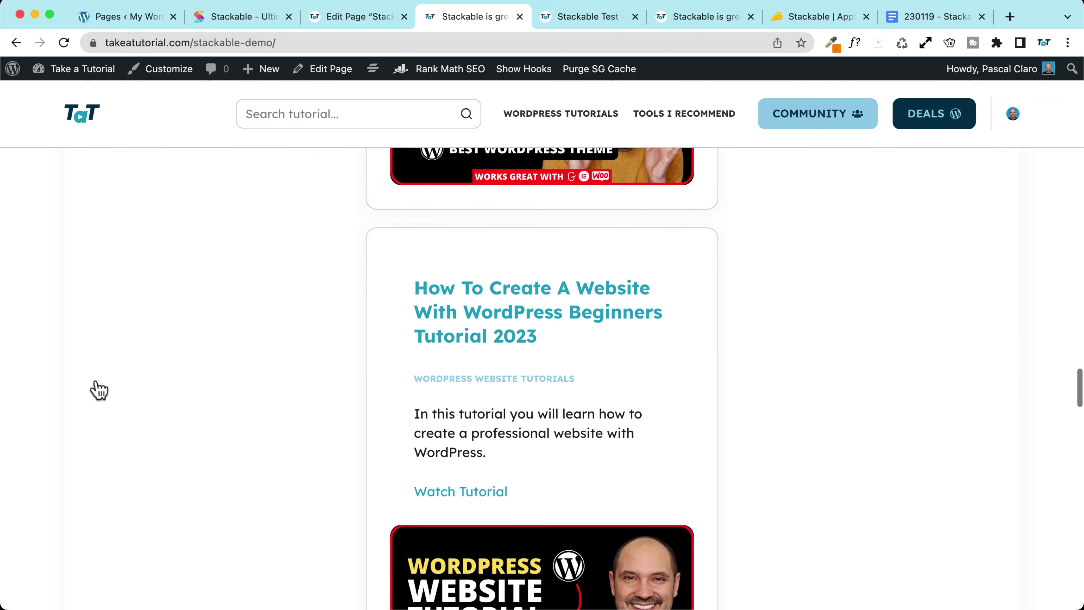
scroll(99, 389, "down", 15)
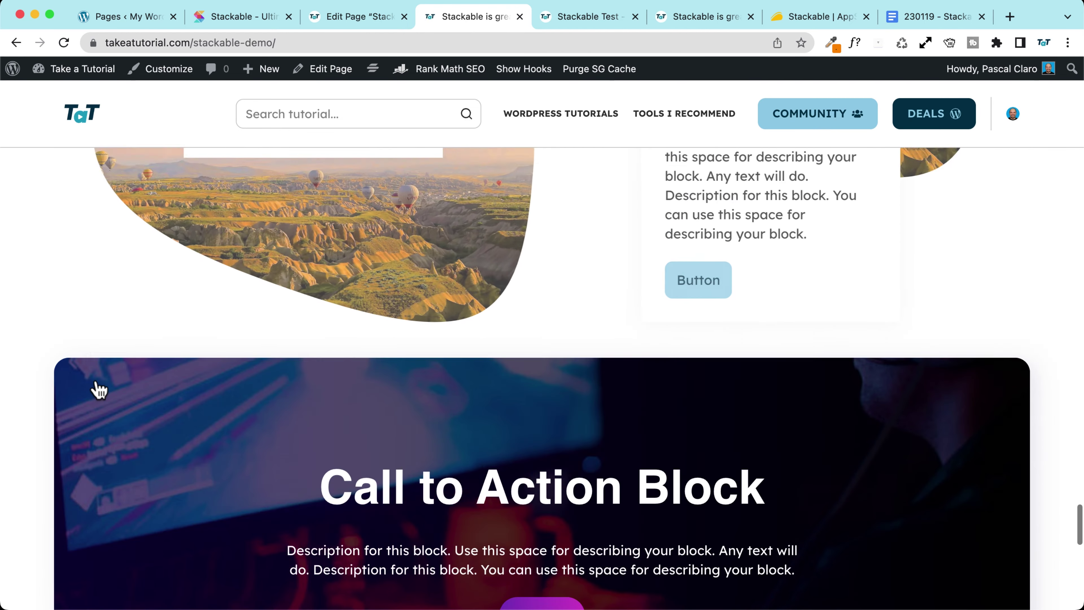
scroll(98, 388, "up", 2)
scroll(96, 371, "down", 1)
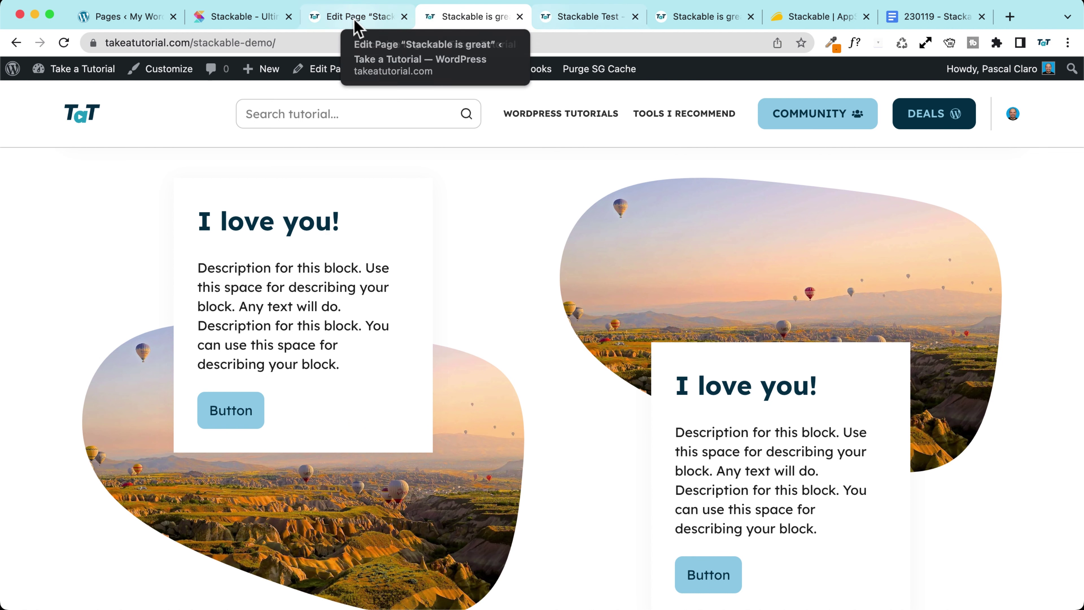
Open the Stackable Test page in the editor and delete its existing Columns / Container block
left_click(571, 26)
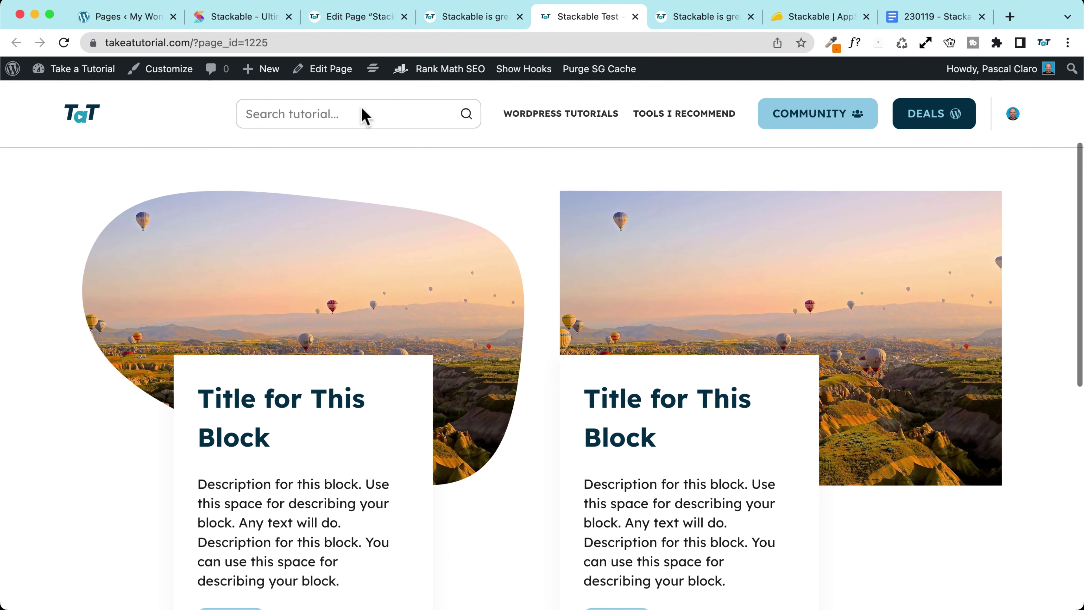
key("super+r")
mouse_move(373, 70)
left_click(318, 70)
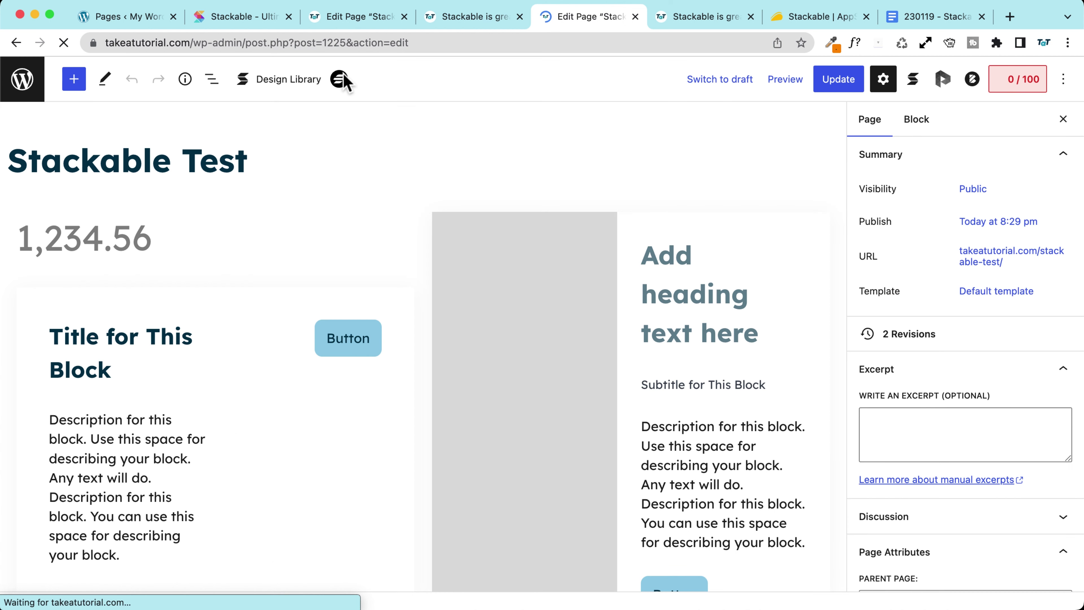
left_click(210, 81)
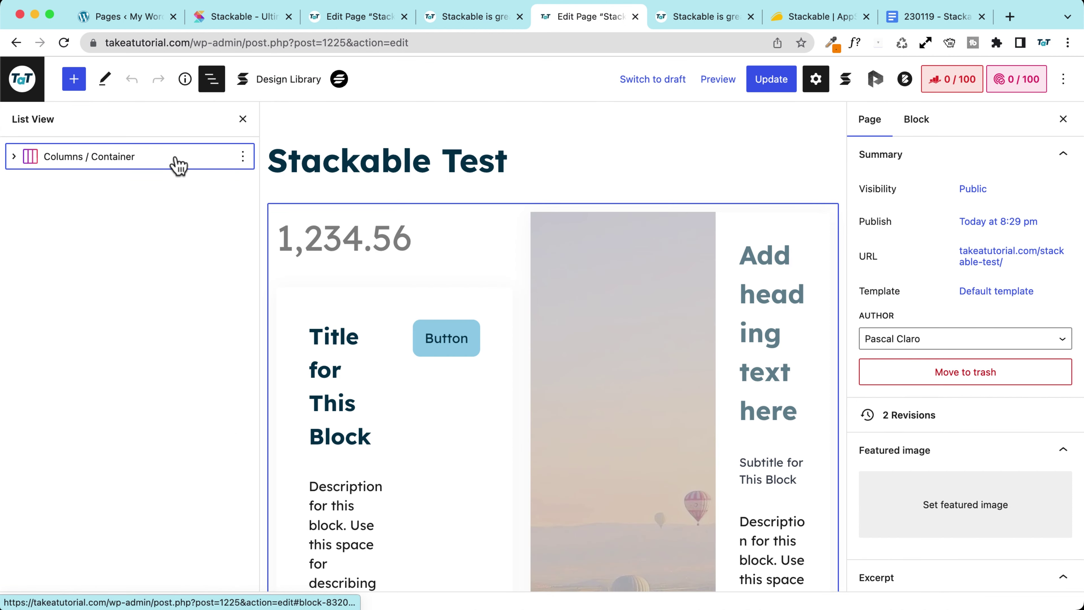
left_click(241, 157)
left_click(286, 434)
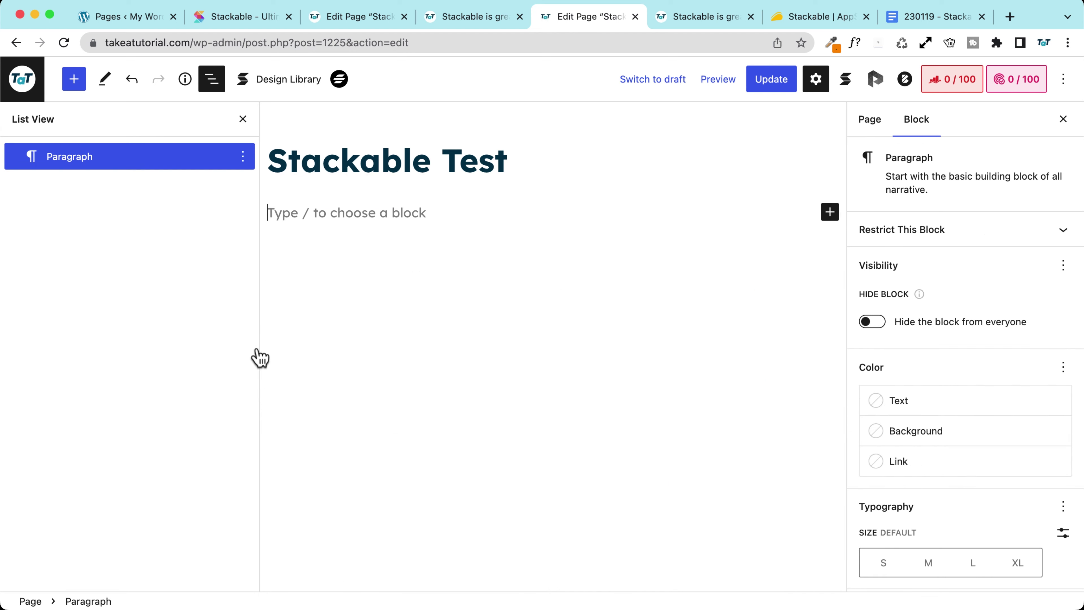
Copy the whole "I love you!" Columns / Container block from the "Stackable is great" page editor
left_click(358, 18)
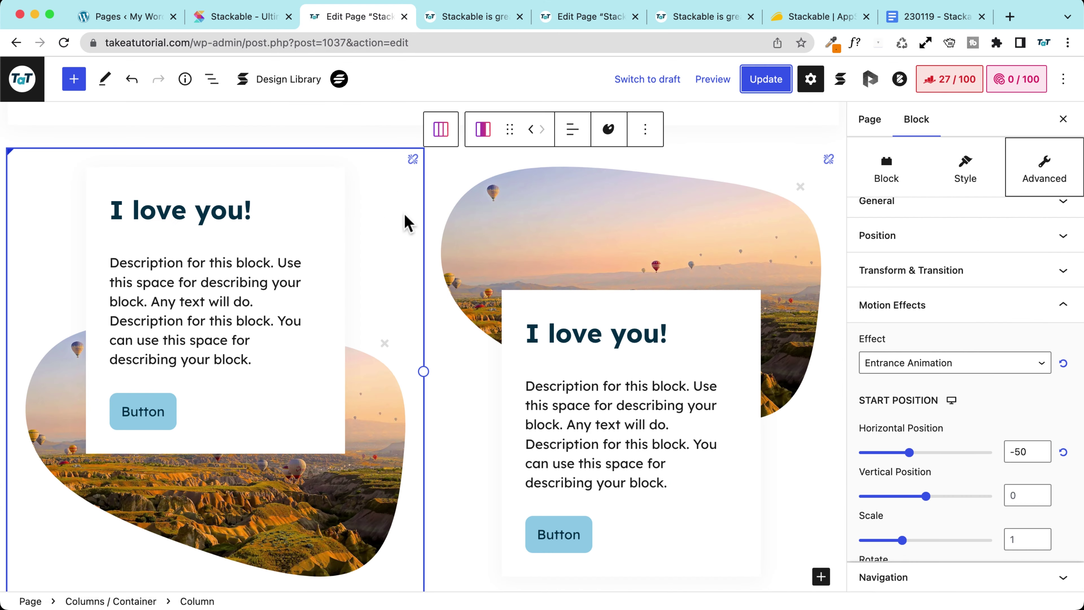
left_click(441, 136)
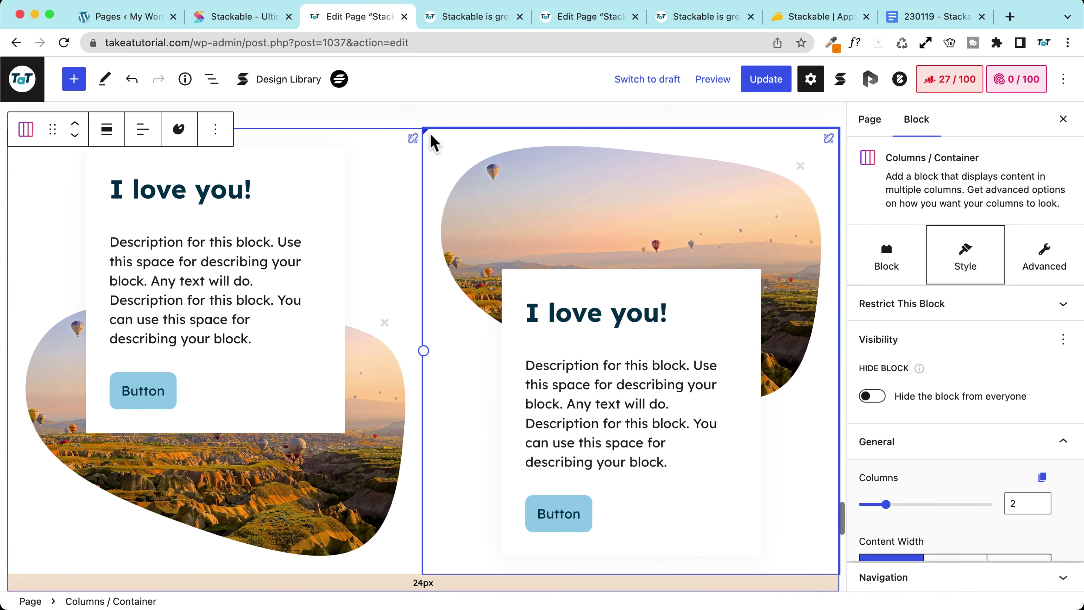
left_click(215, 129)
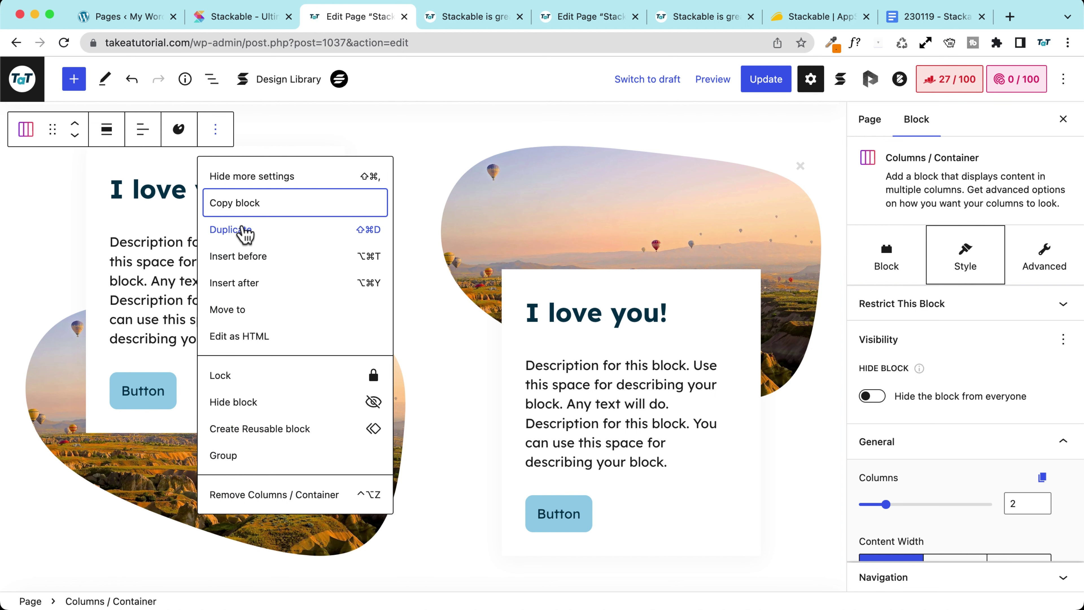
left_click(253, 206)
Paste the copied columns block into the empty paragraph of the Stackable Test page and update the page
left_click(431, 21)
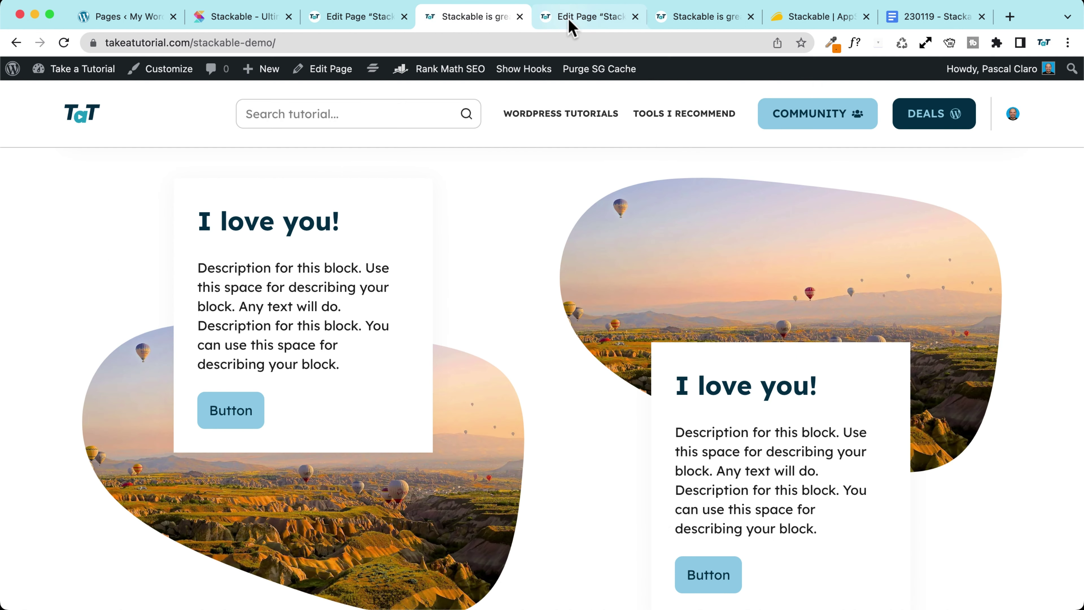
left_click(570, 18)
right_click(293, 218)
left_click(274, 220)
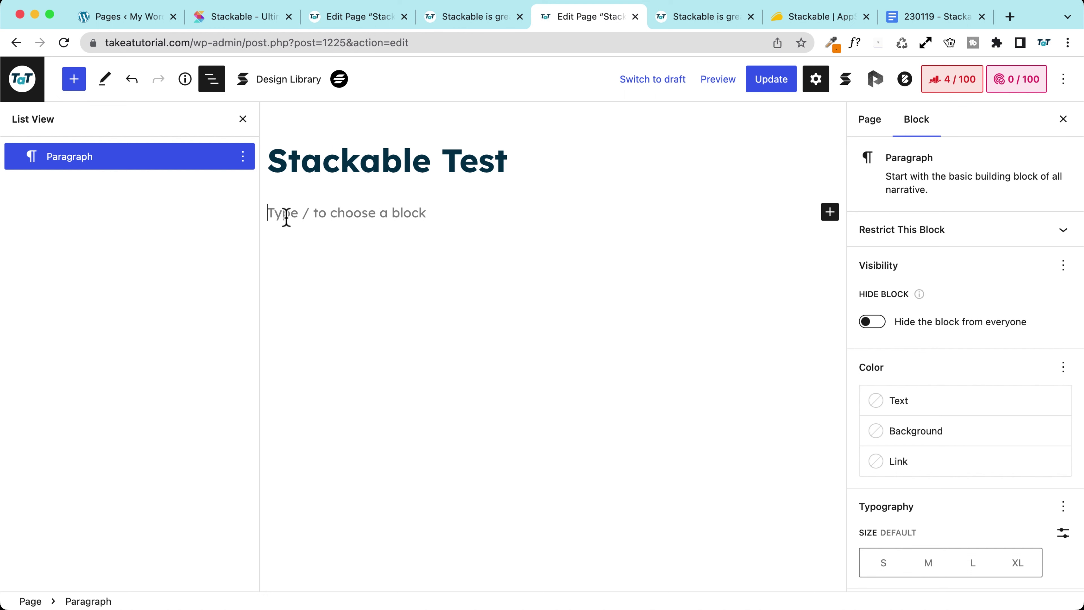
key("super+v")
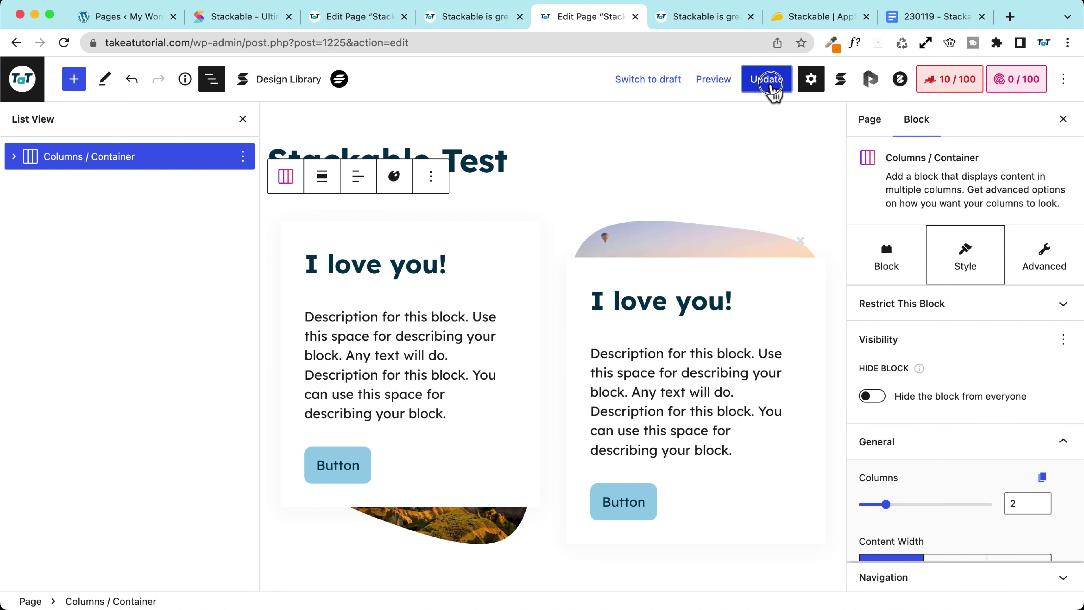
left_click(767, 80)
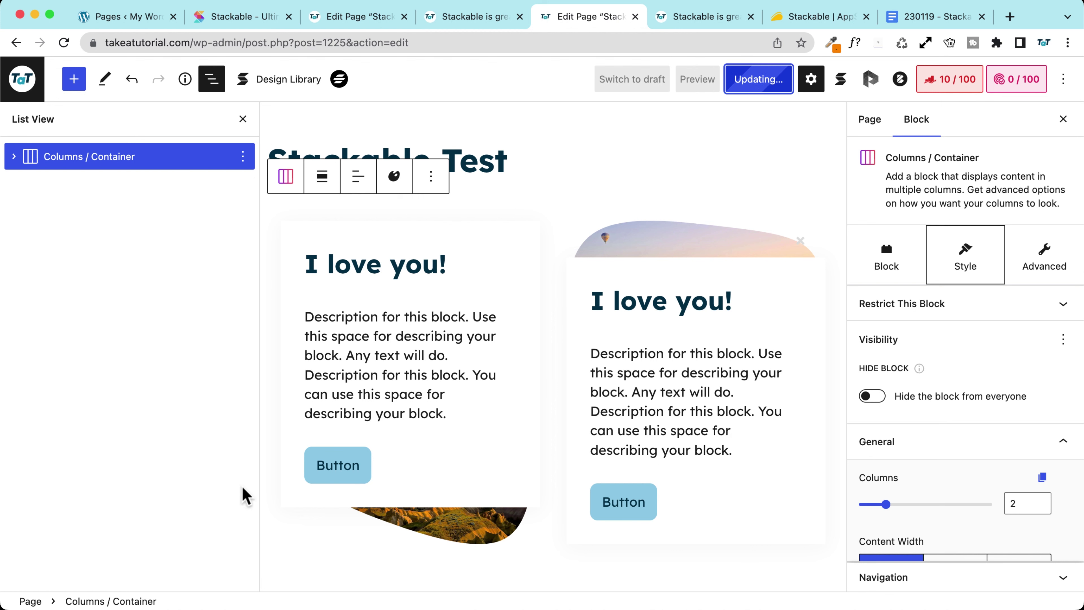
View the published Stackable Test page with the pasted columns and close the stackable-demo browser tab
left_click(159, 562)
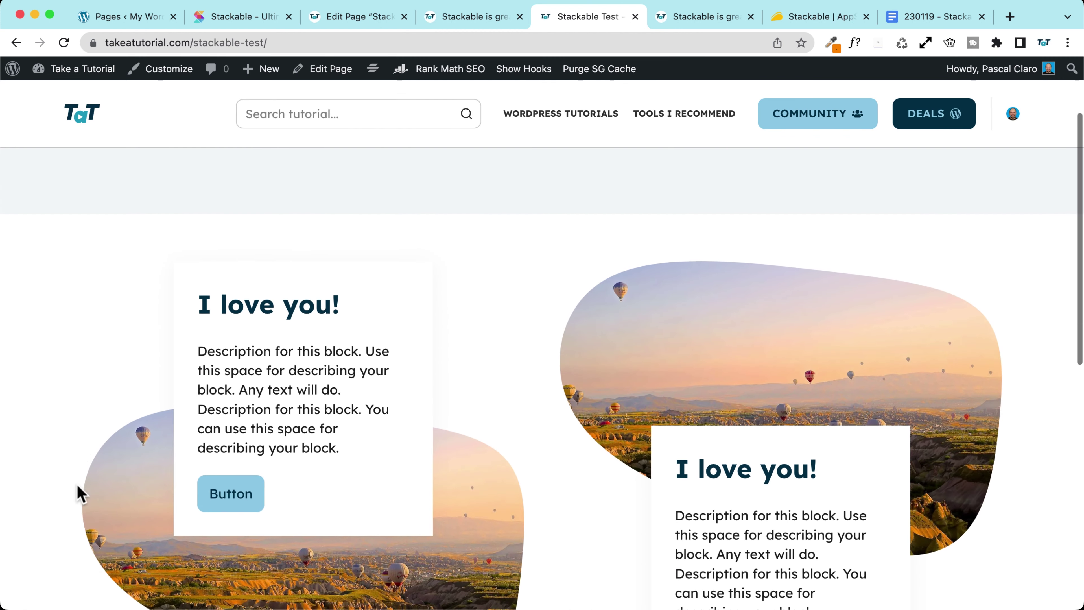
scroll(76, 483, "down", 2)
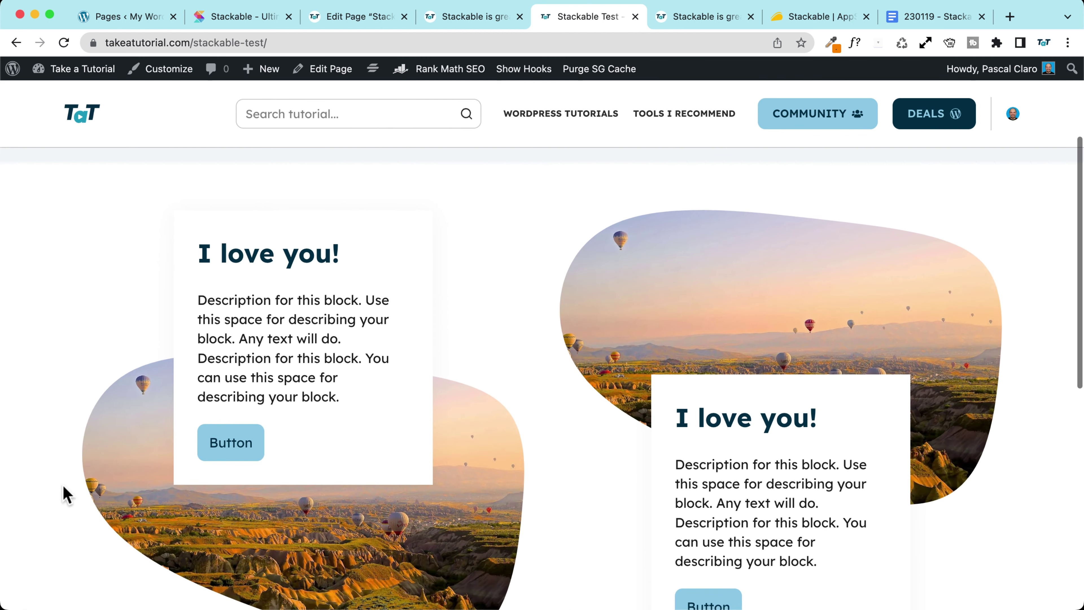
left_click(477, 22)
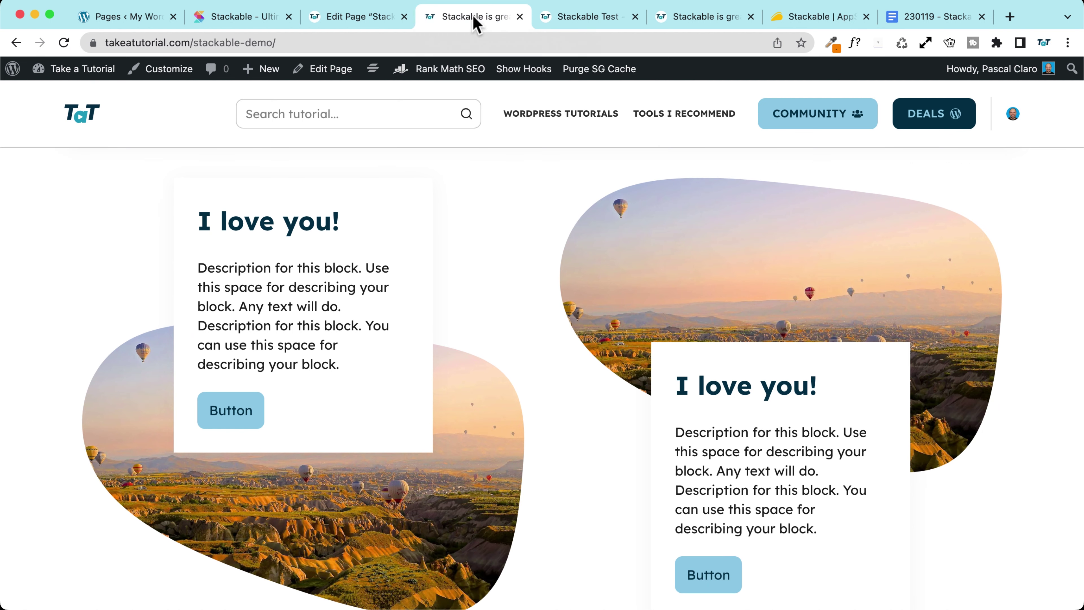
left_click(570, 19)
left_click(506, 22)
left_click(519, 17)
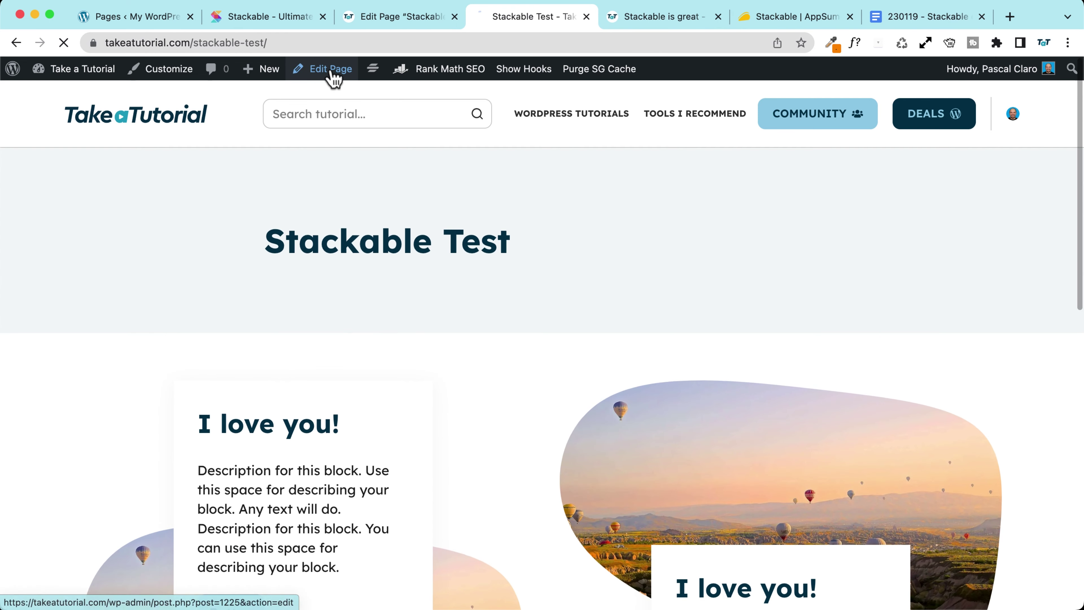
Edit the Stackable Test page, disable its page title in the Blocksy page settings, and update the page
left_click(330, 69)
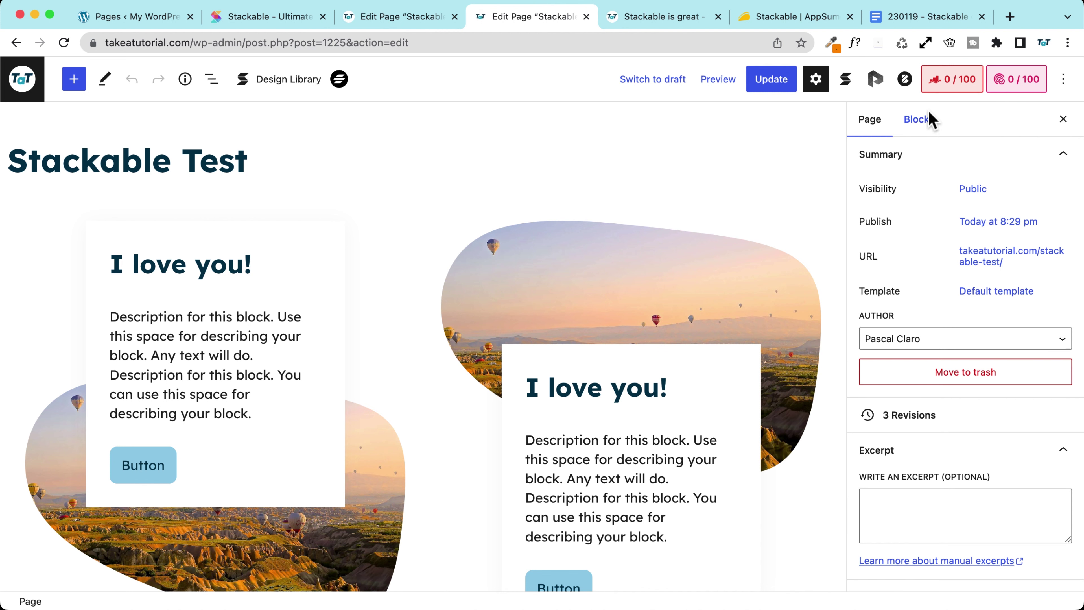
left_click(905, 81)
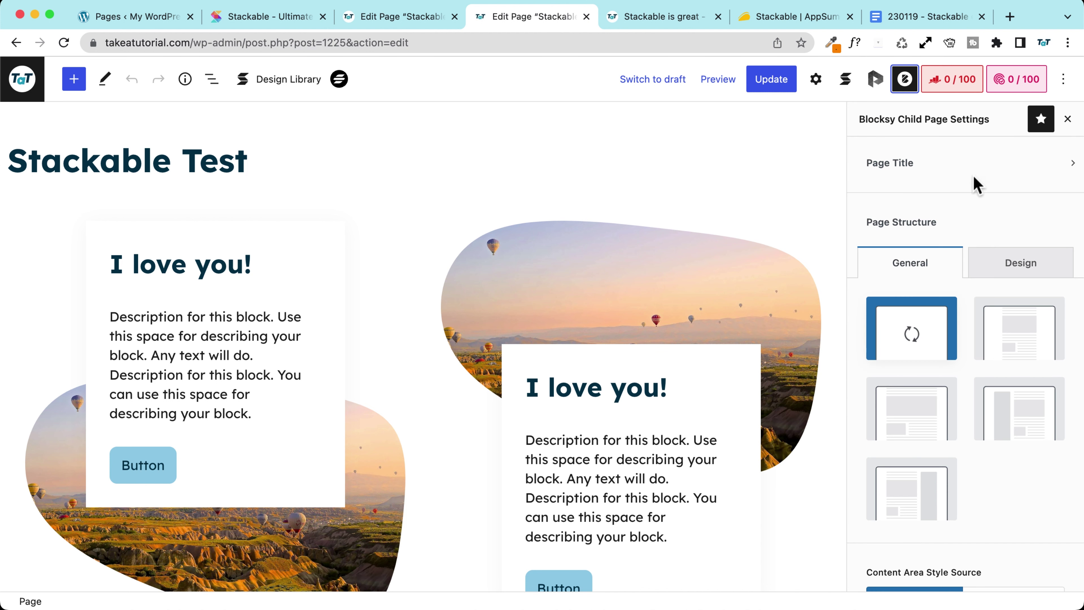
left_click(922, 161)
left_click(1025, 166)
left_click(873, 119)
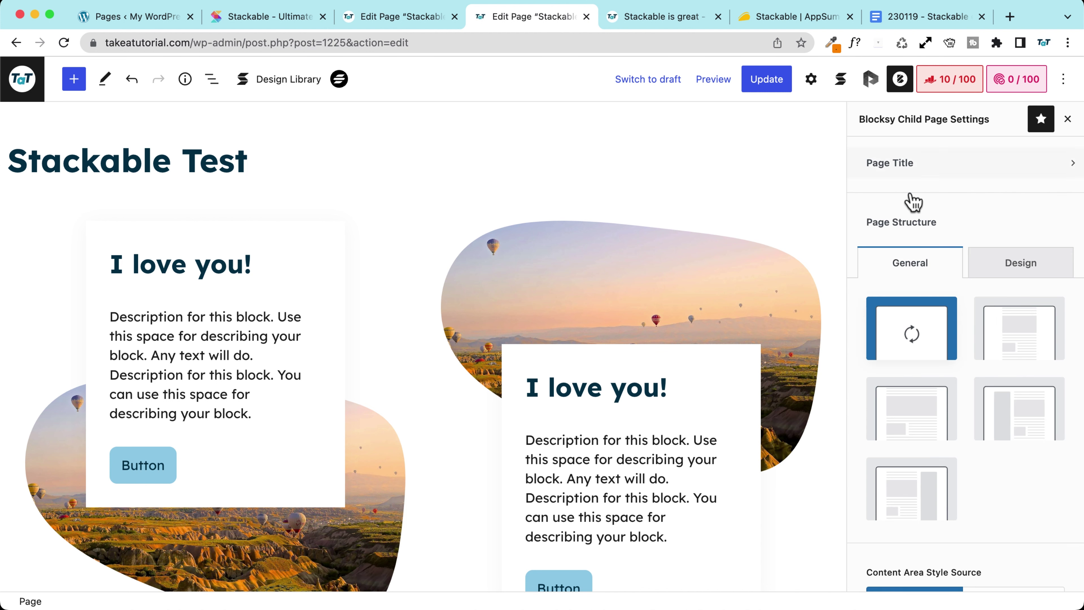
left_click(766, 81)
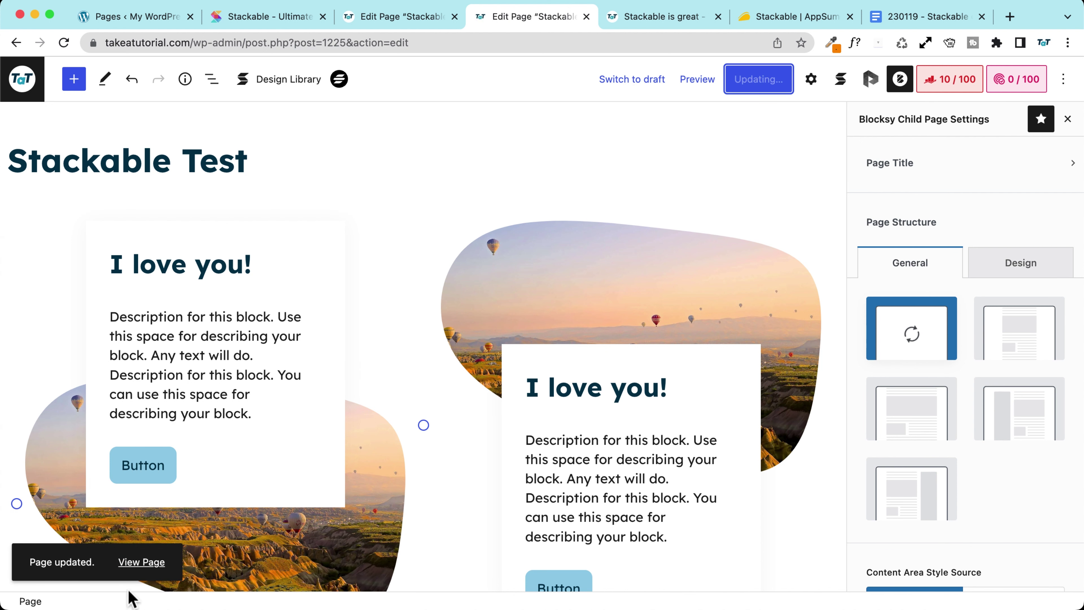
Open the published Stackable Test page in a new browser tab and check the columns' entrance animation
right_click(141, 562)
left_click(222, 371)
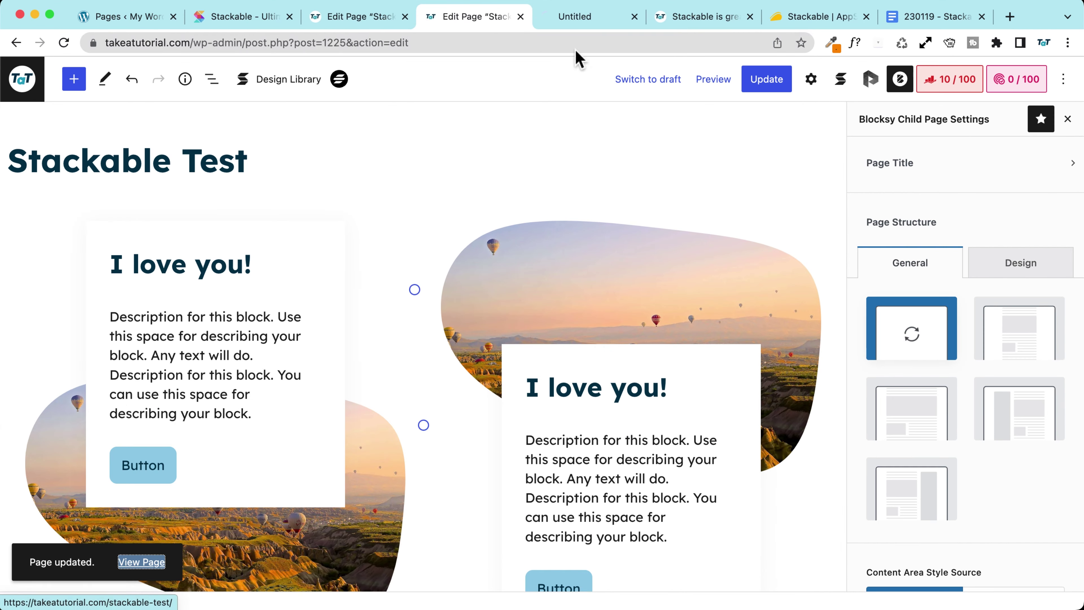
left_click(563, 18)
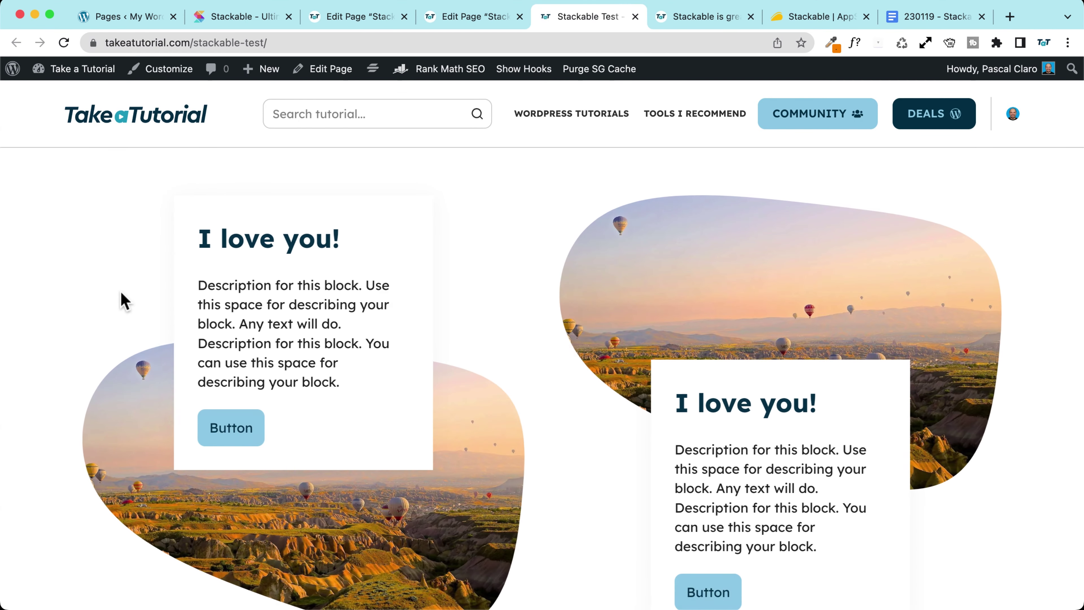
Set the entrance animation speed of the first column to Slow in the Stackable Test page's editor
left_click(493, 7)
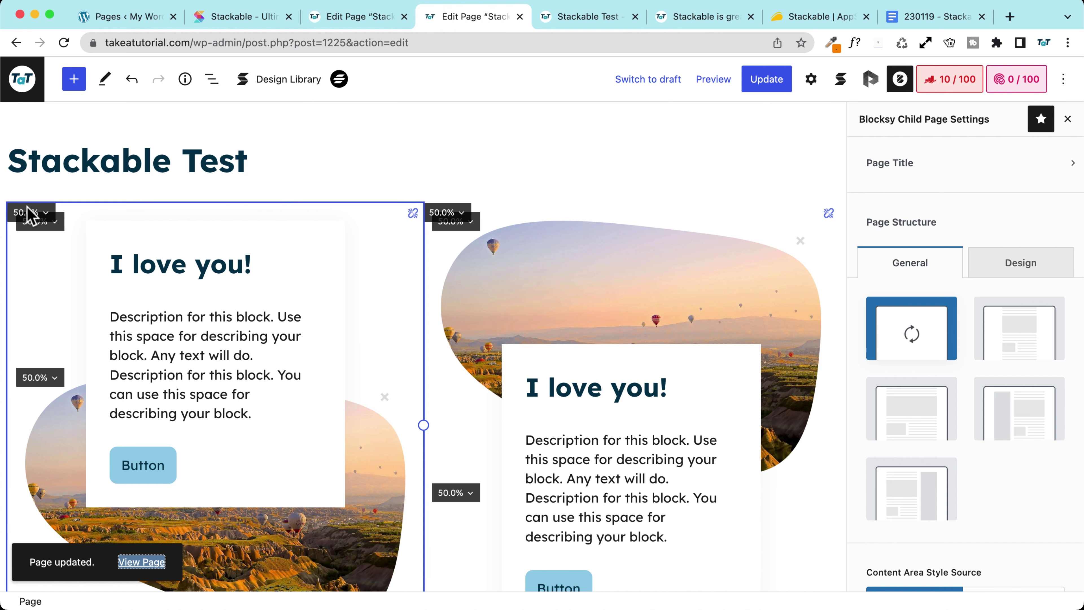
left_click(70, 211)
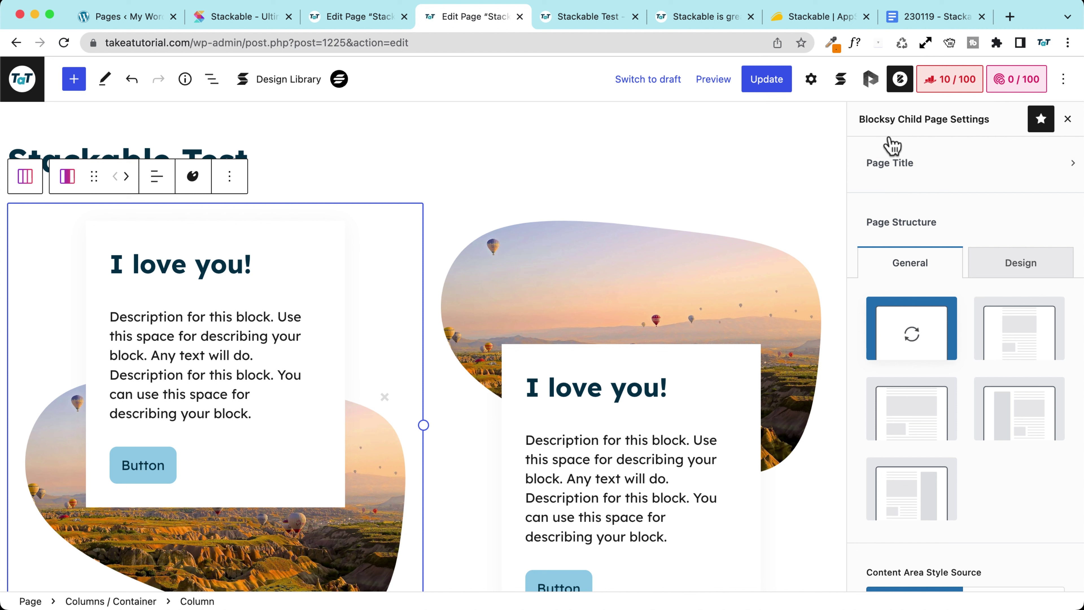
left_click(811, 82)
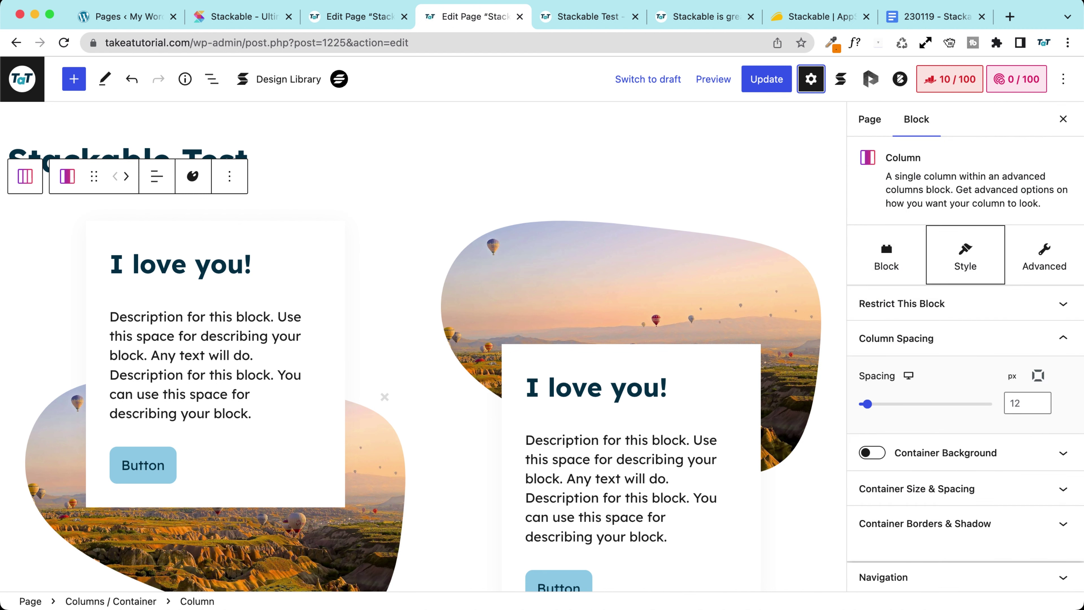
scroll(907, 387, "down", 3)
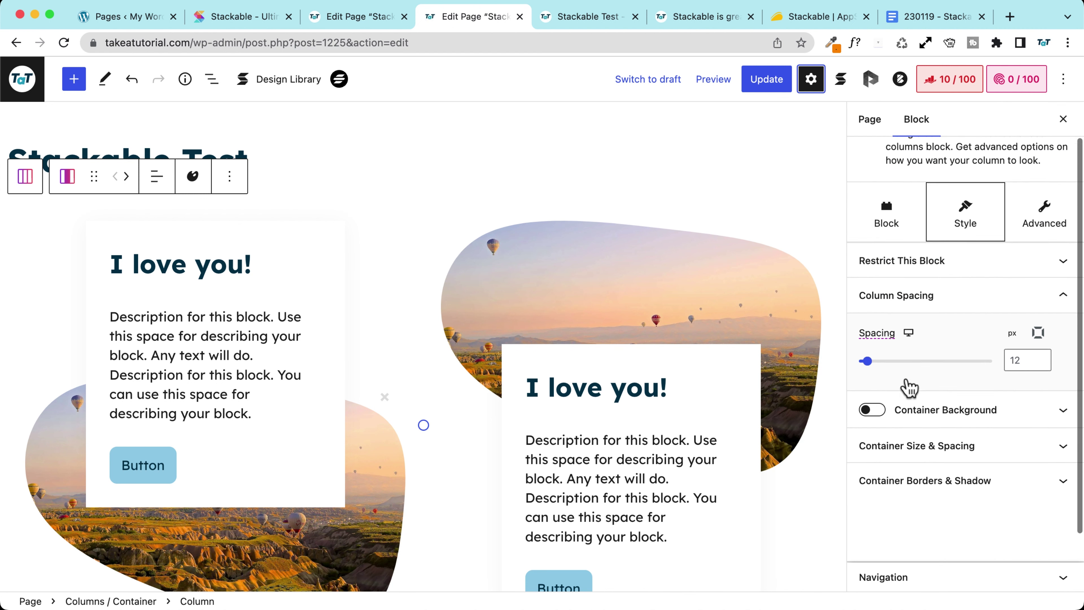
scroll(926, 375, "up", 3)
left_click(1046, 260)
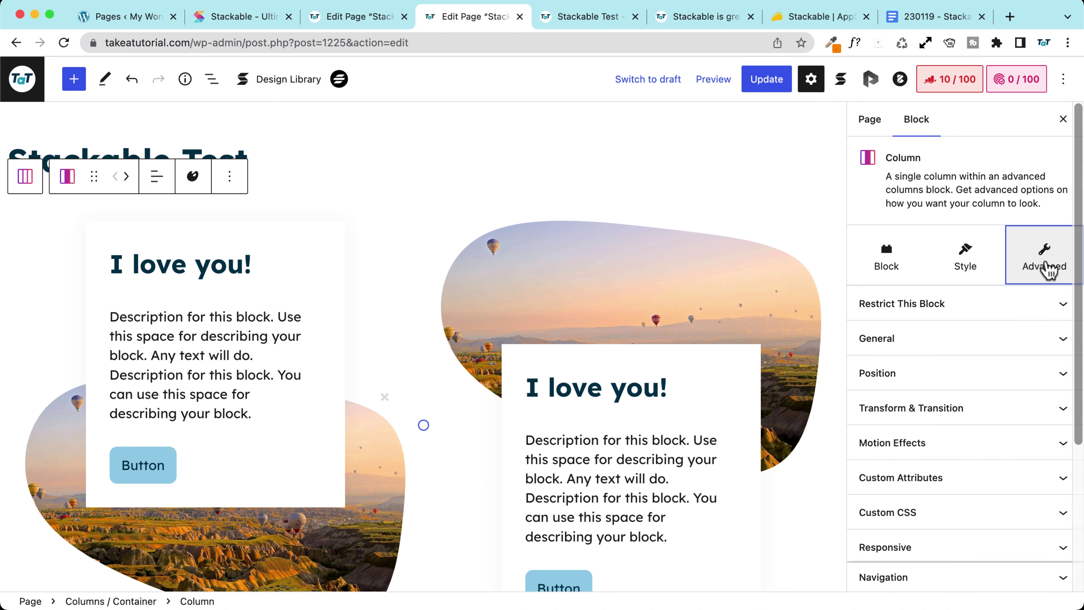
scroll(922, 396, "down", 2)
left_click(913, 410)
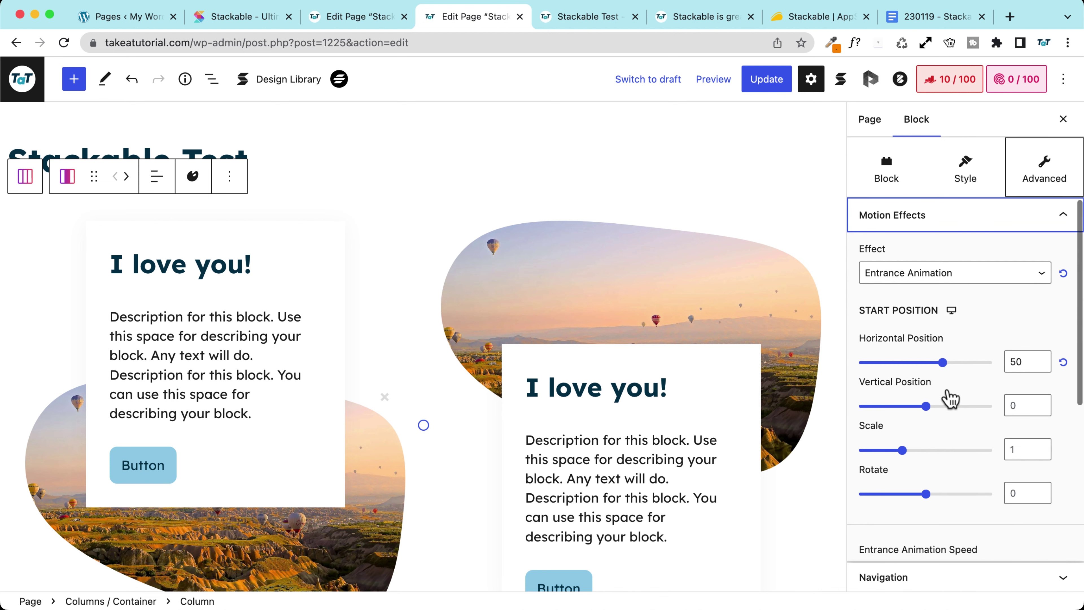
scroll(951, 393, "down", 5)
left_click(888, 391)
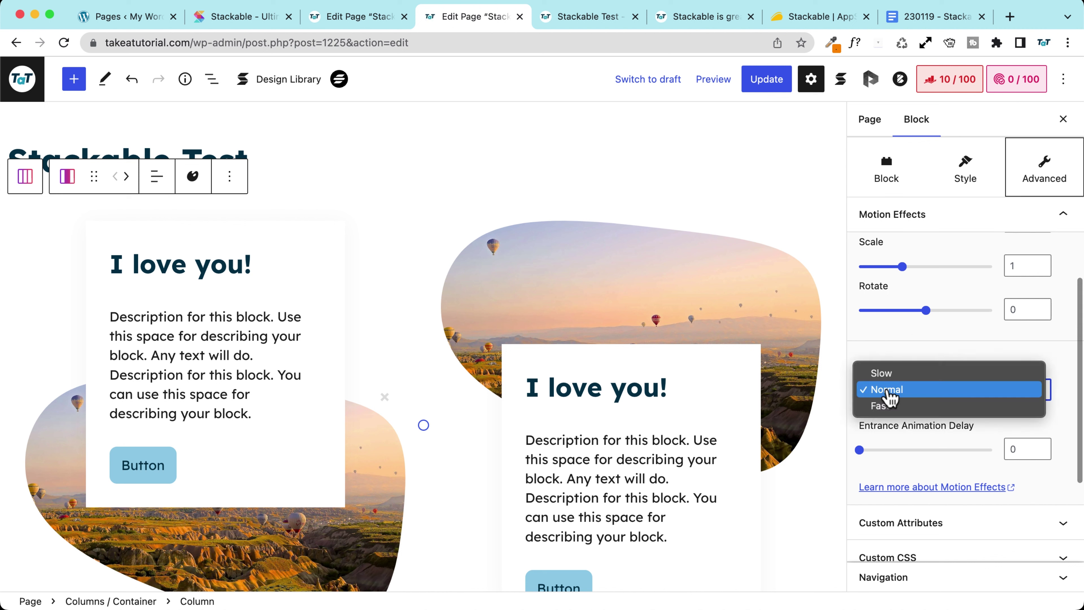
left_click(896, 374)
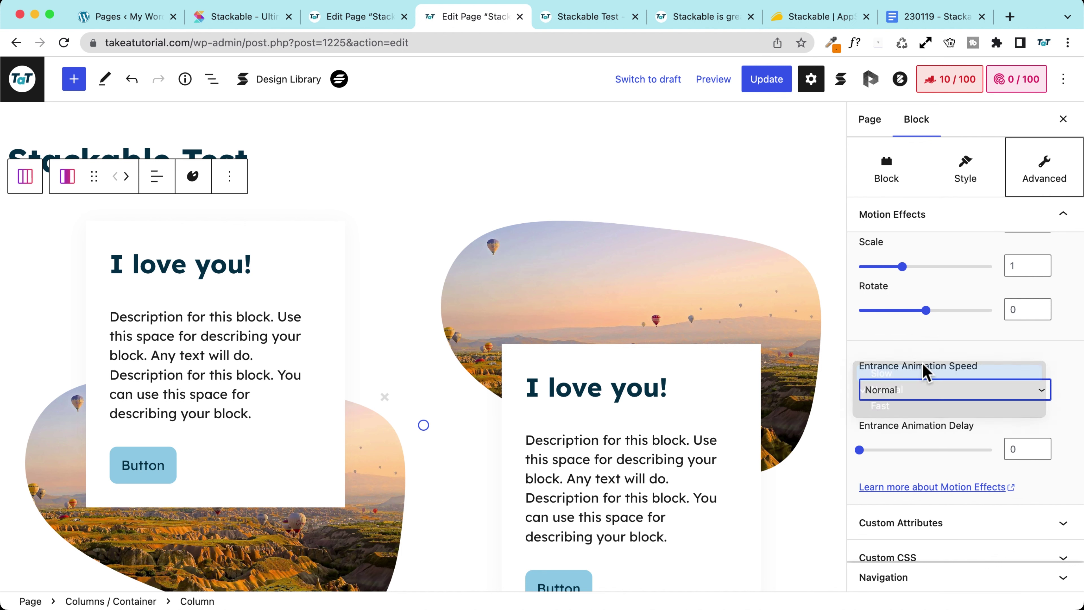
scroll(919, 365, "up", 6)
Set the second column's entrance animation speed to Slow, update the page, and preview it on the published page
scroll(924, 368, "down", 7)
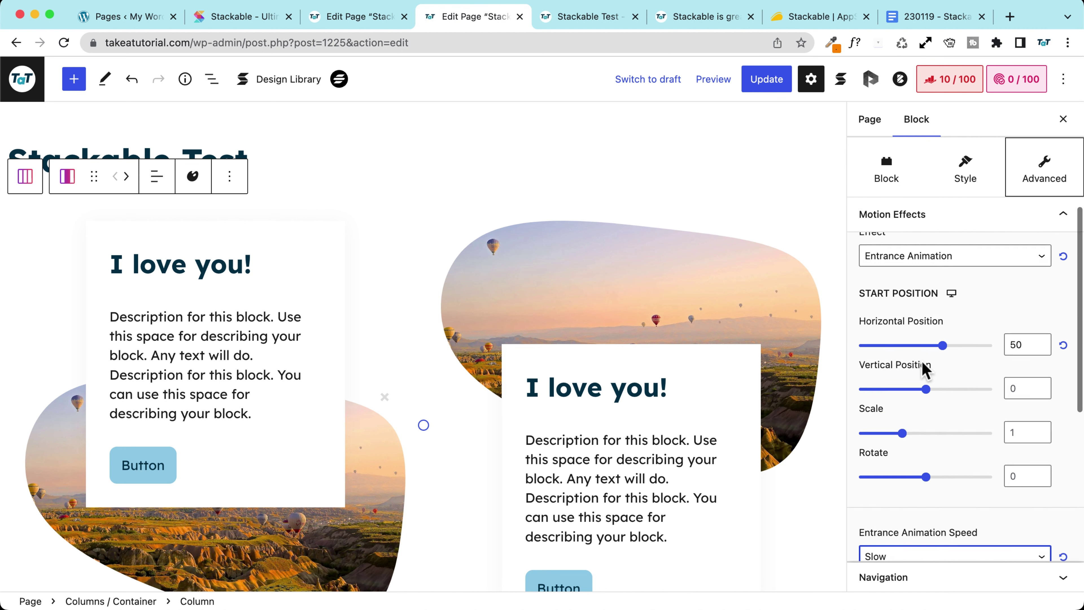
left_click(455, 215)
left_click(908, 370)
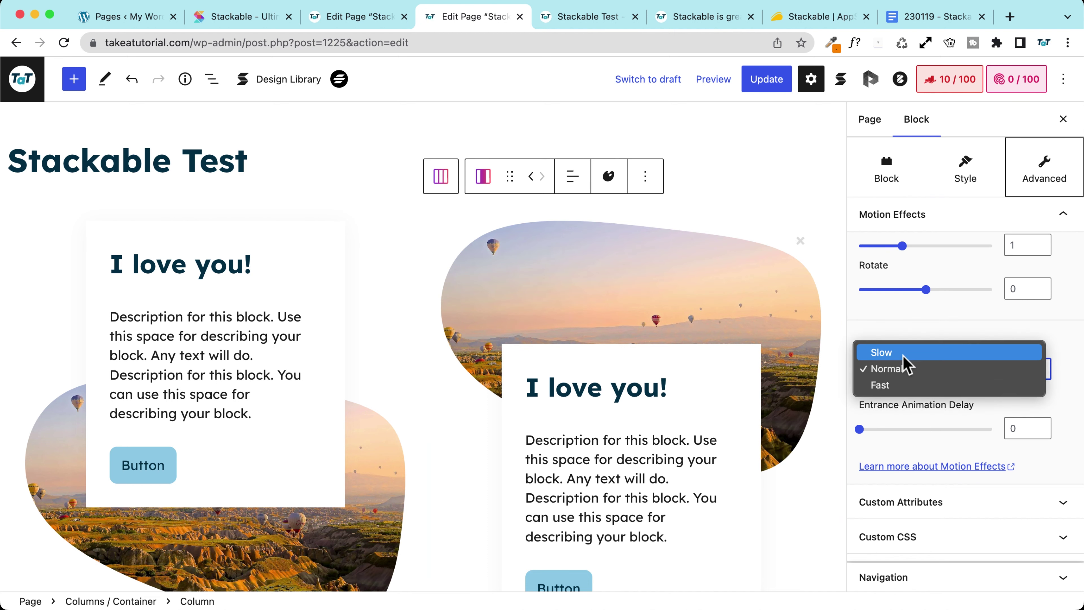
left_click(907, 353)
left_click(761, 81)
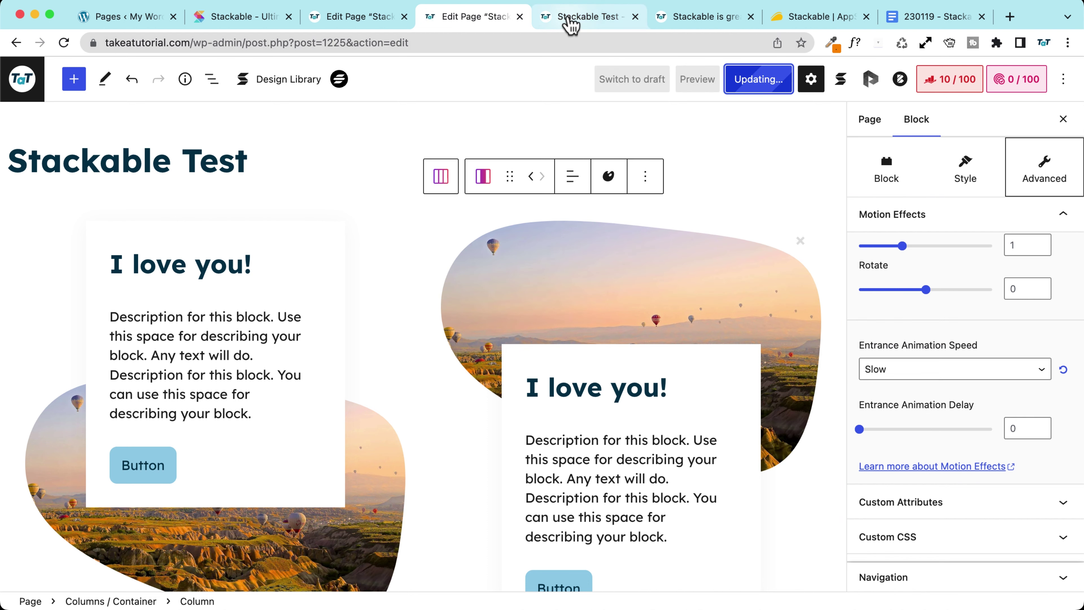
left_click(570, 17)
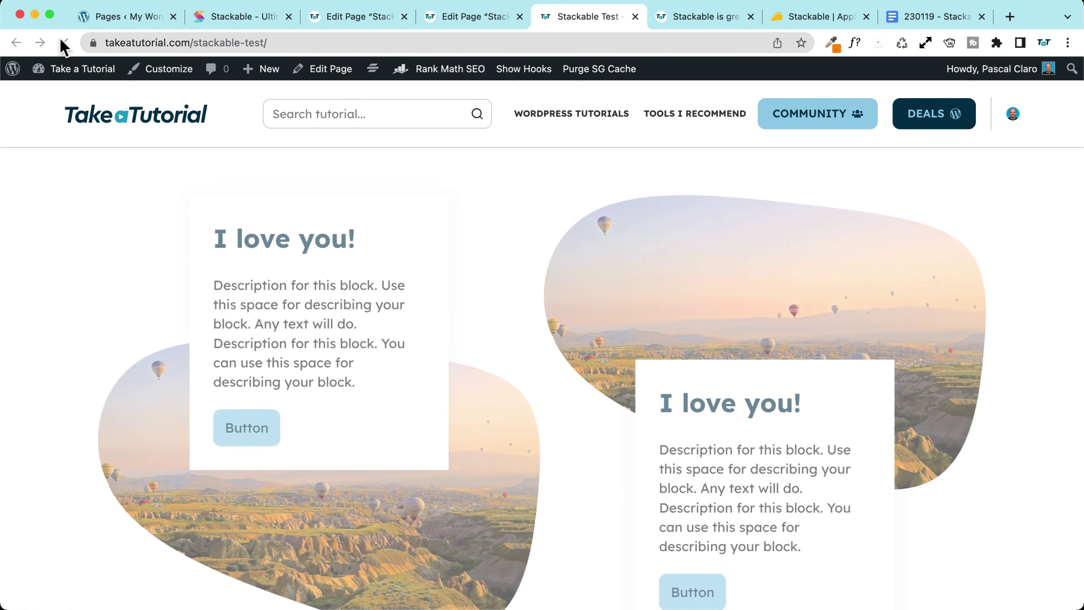
Return to the page editor and set the second column's entrance animation delay to 0.8
left_click(482, 18)
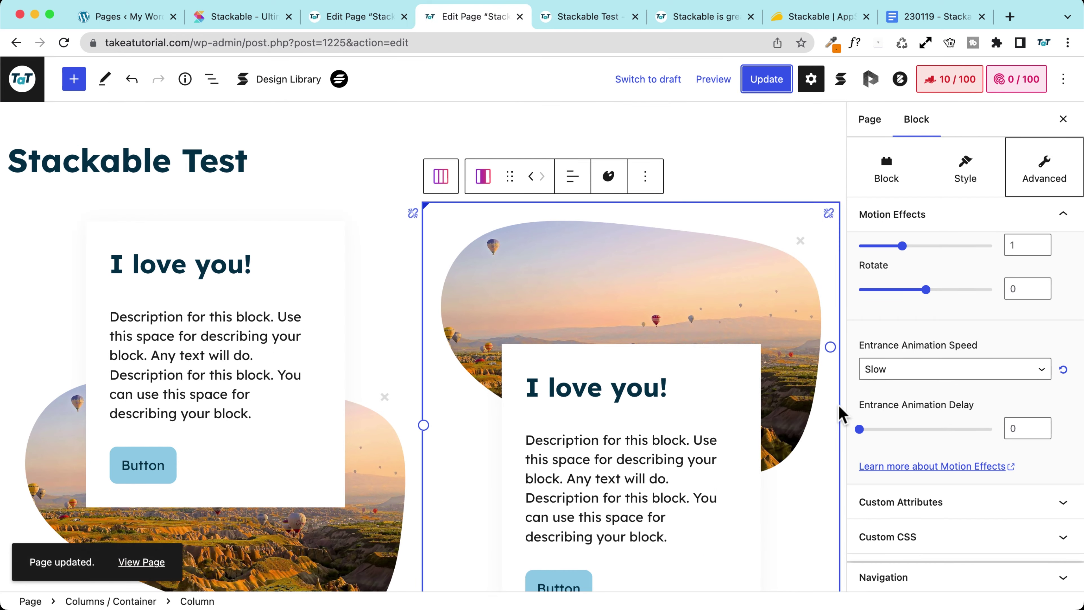
left_click(903, 369)
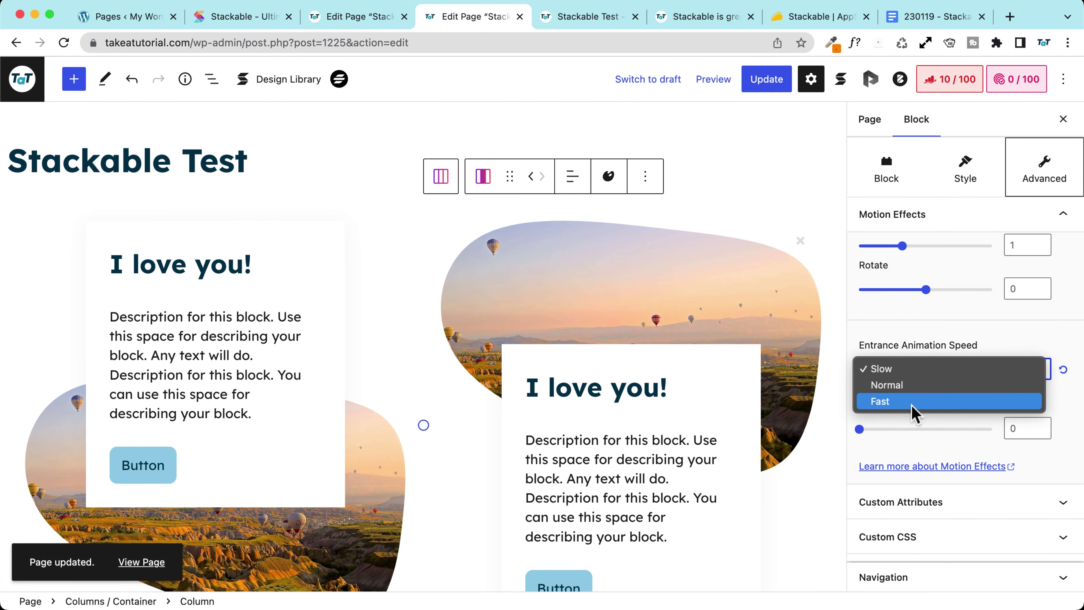
left_click(906, 427)
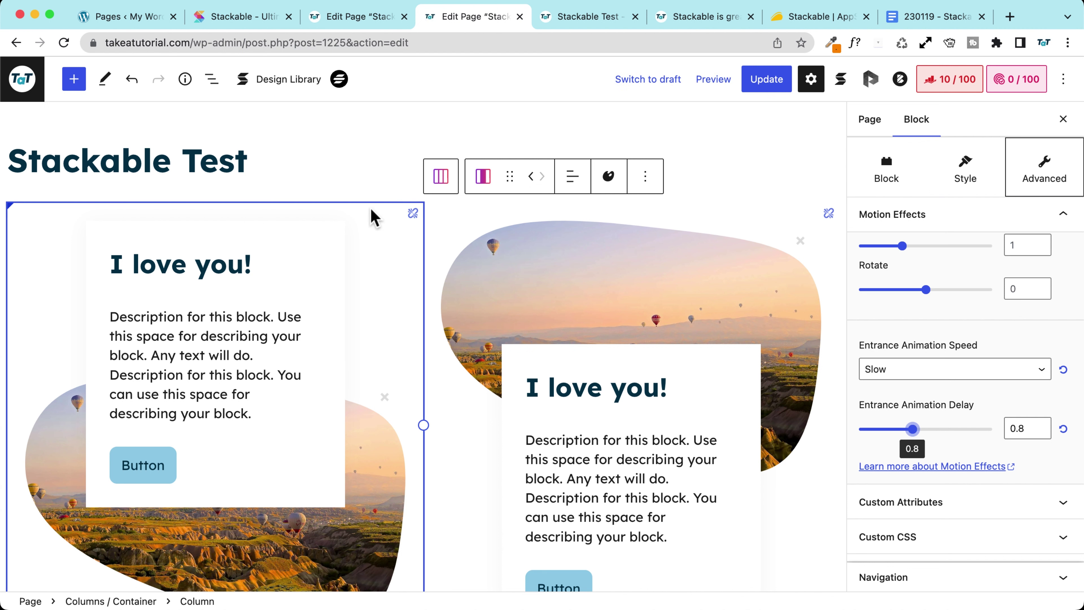
Set the first column's entrance animation delay to 2, update the page, and preview it on the published page
left_click(373, 218)
left_click(860, 429)
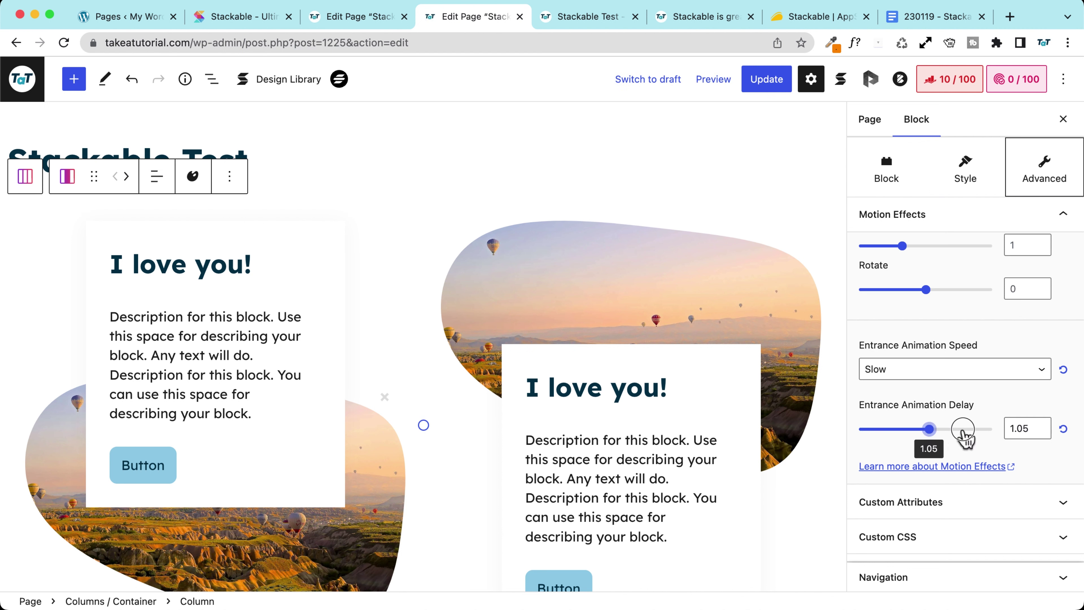
left_click(752, 88)
left_click(581, 17)
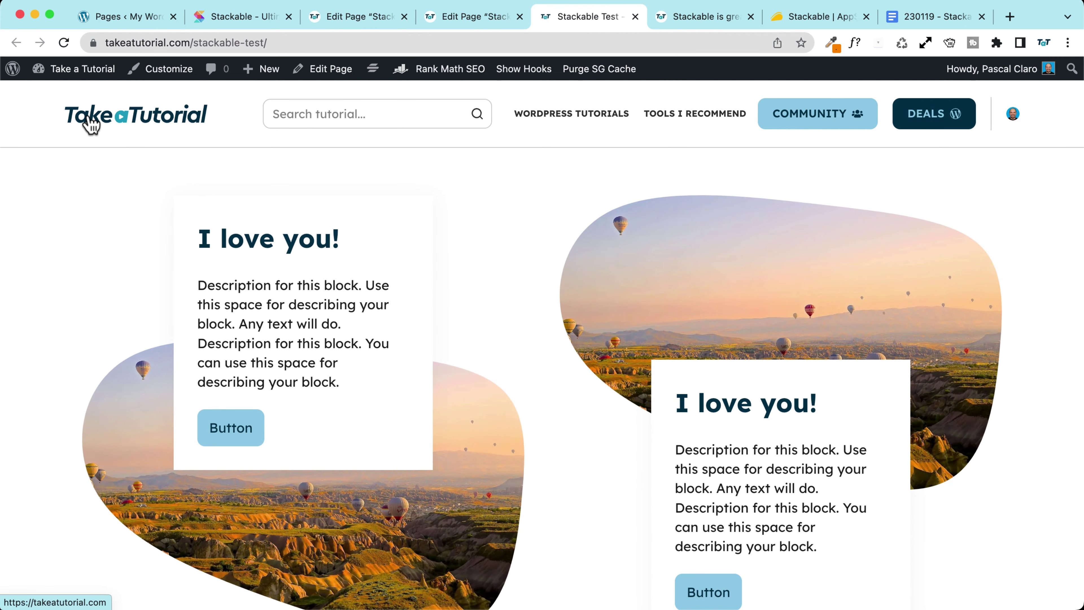
Set the first column's entrance start rotation to 86.9, update the page, and reload the published page to preview it
left_click(467, 23)
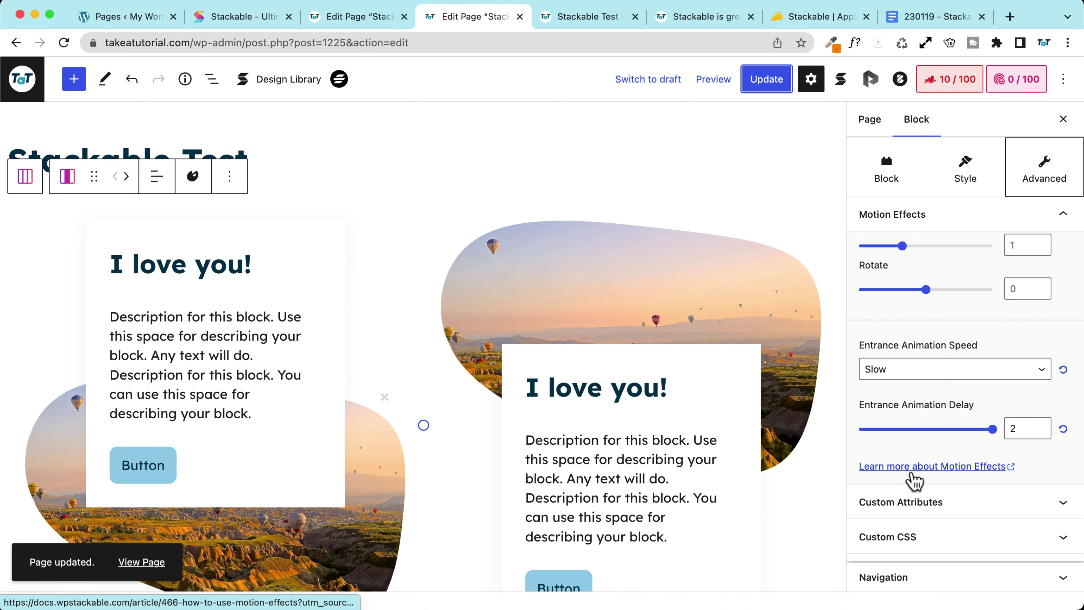
scroll(914, 480, "up", 5)
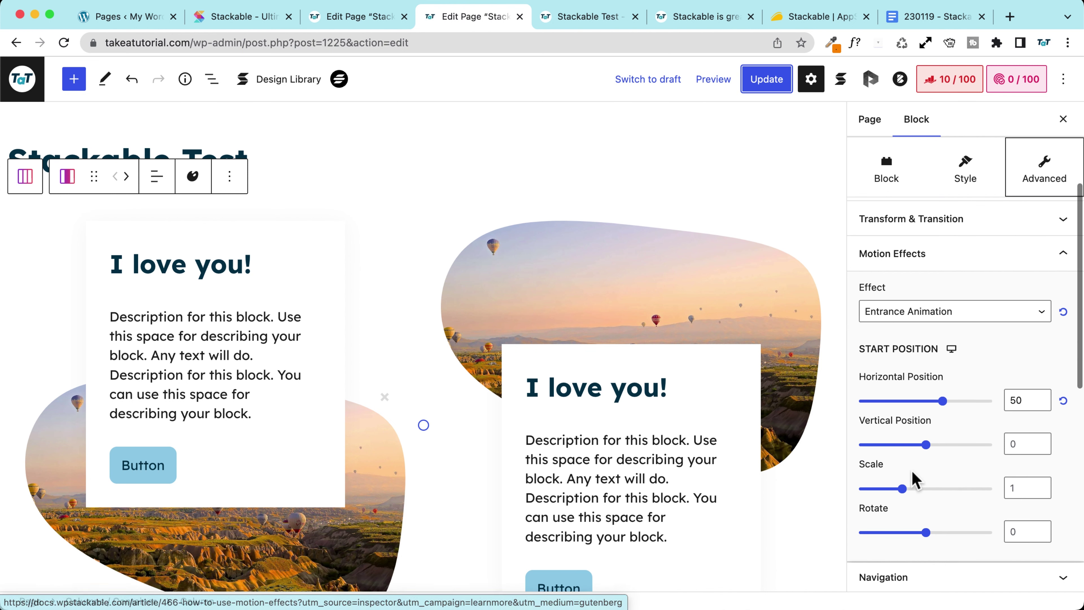
scroll(913, 480, "down", 2)
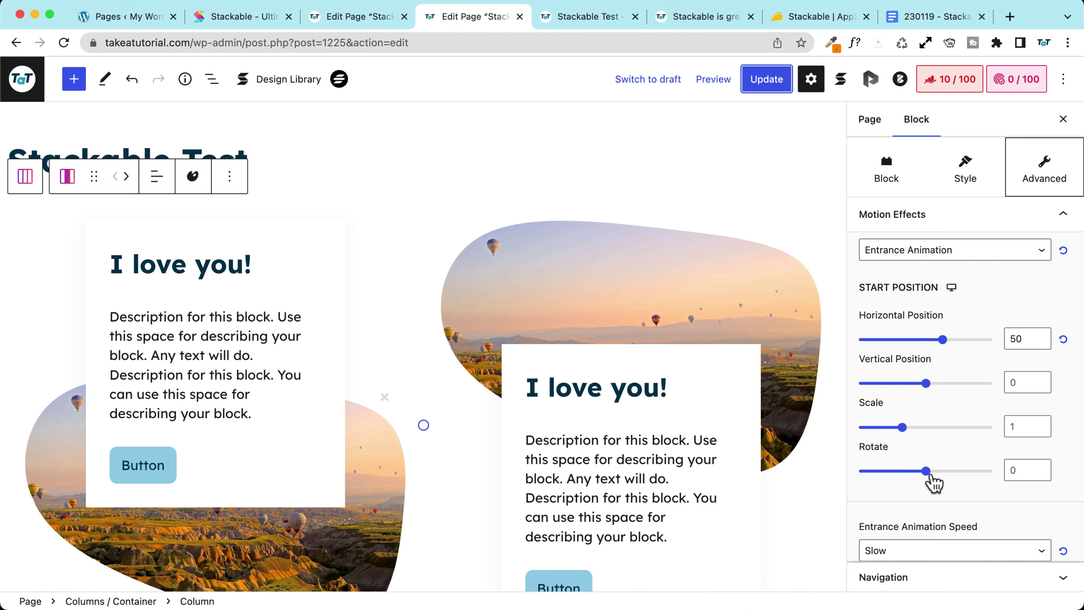
left_click(764, 81)
left_click(580, 18)
left_click(65, 42)
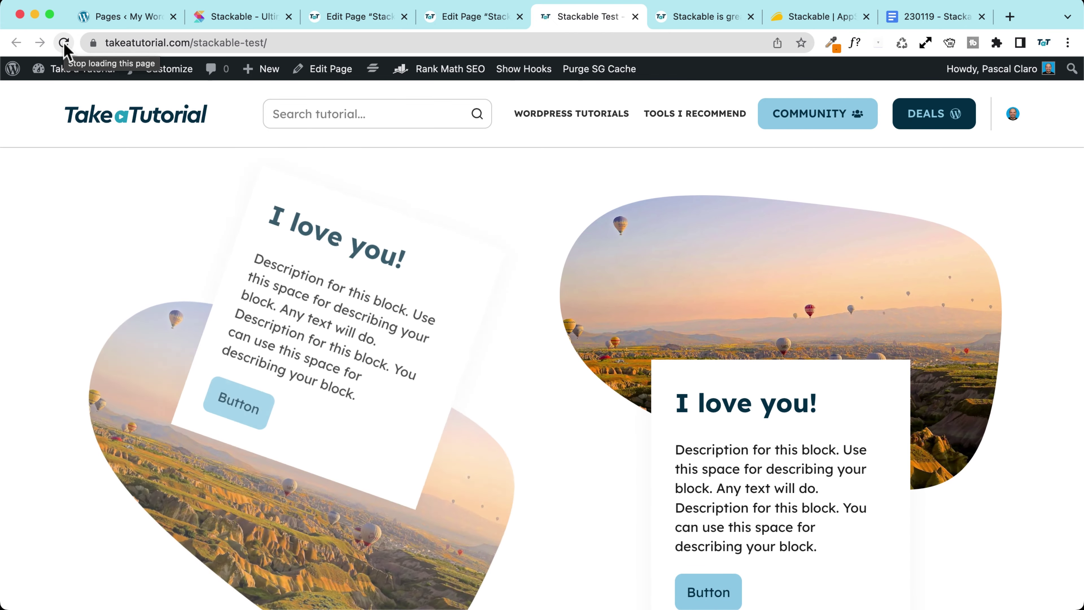
Change the first column's motion effect to Scroll Animation and turn on Smoothen Scroll Animation
left_click(486, 18)
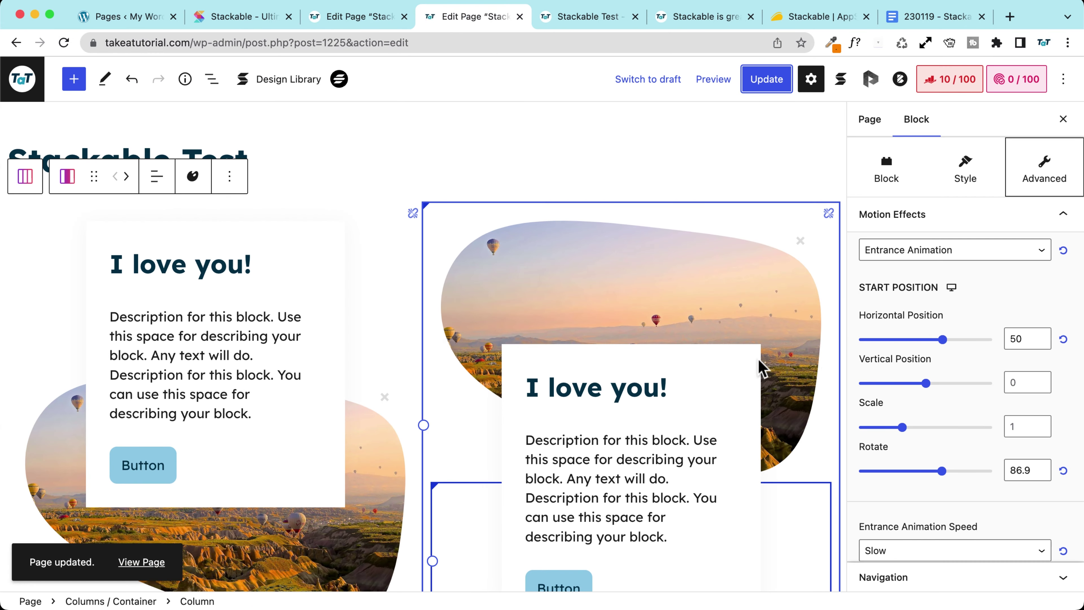
scroll(951, 306, "up", 1)
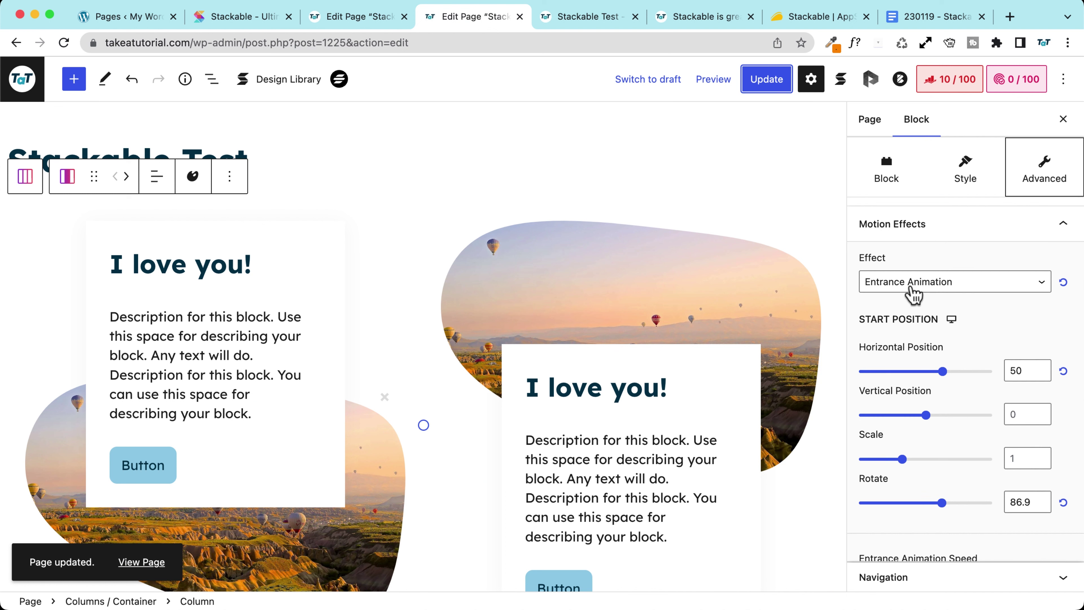
left_click(918, 295)
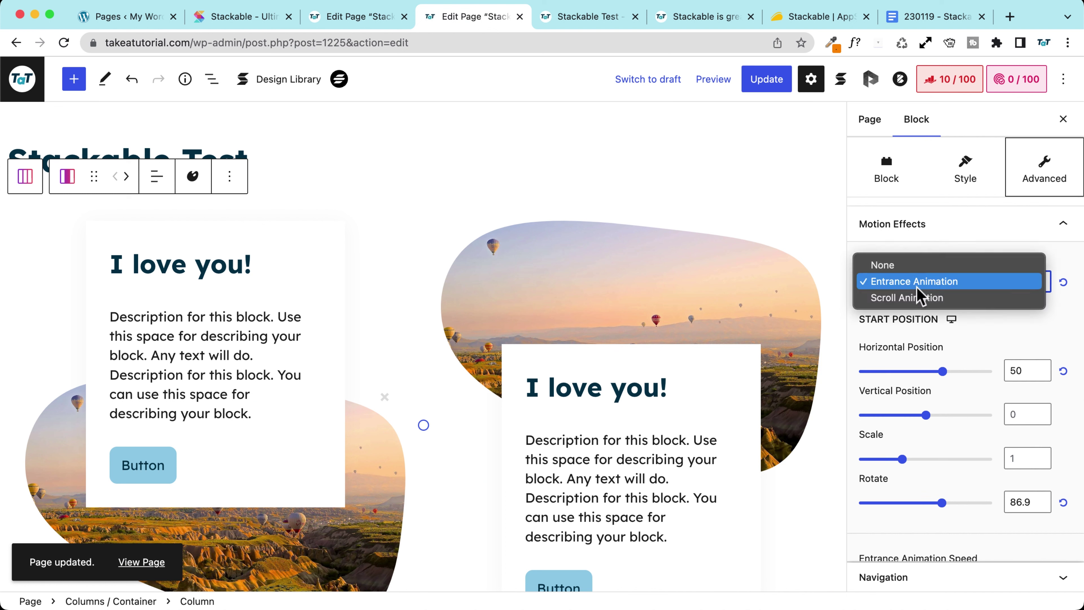
left_click(952, 301)
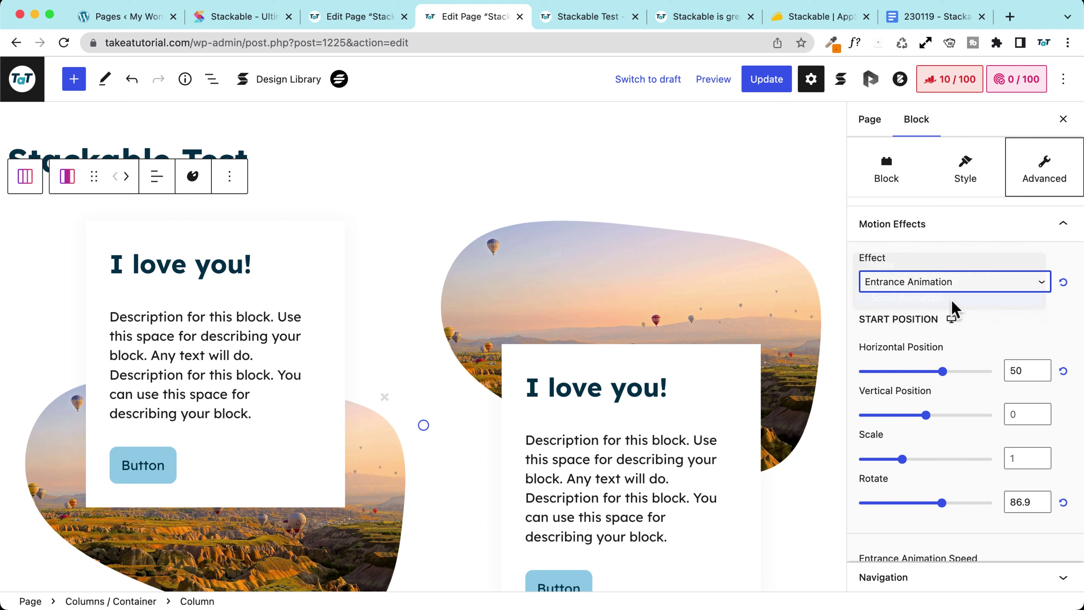
left_click(248, 208)
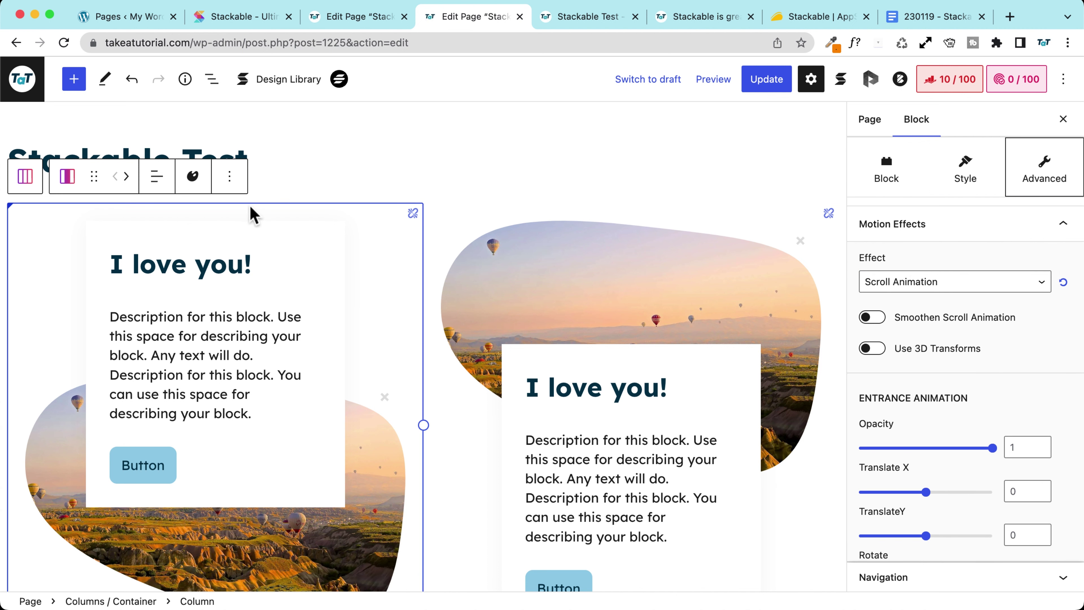
scroll(932, 384, "down", 3)
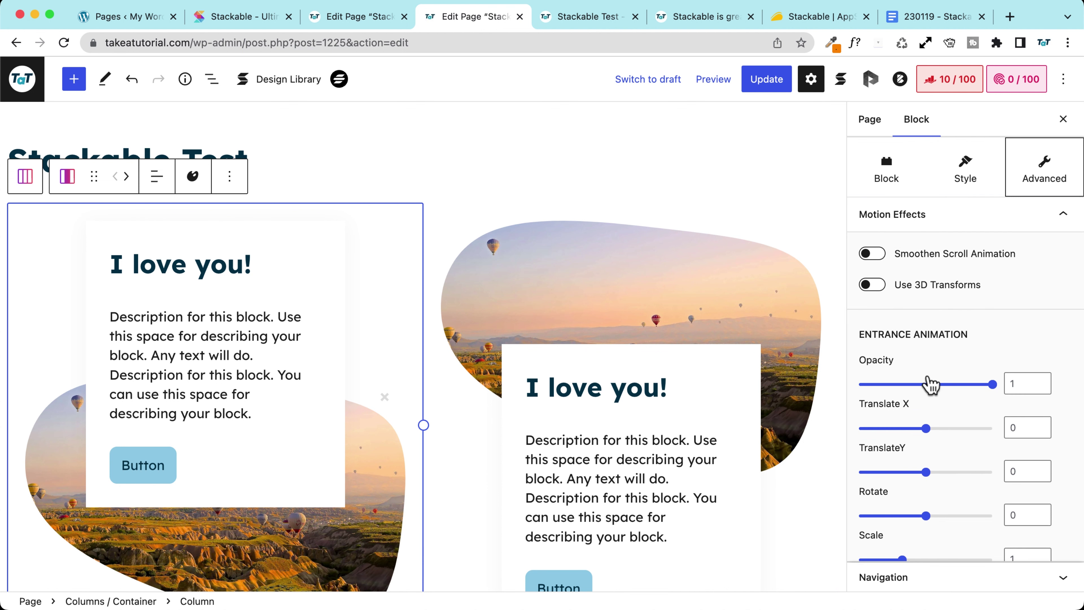
scroll(901, 339, "up", 3)
left_click(872, 326)
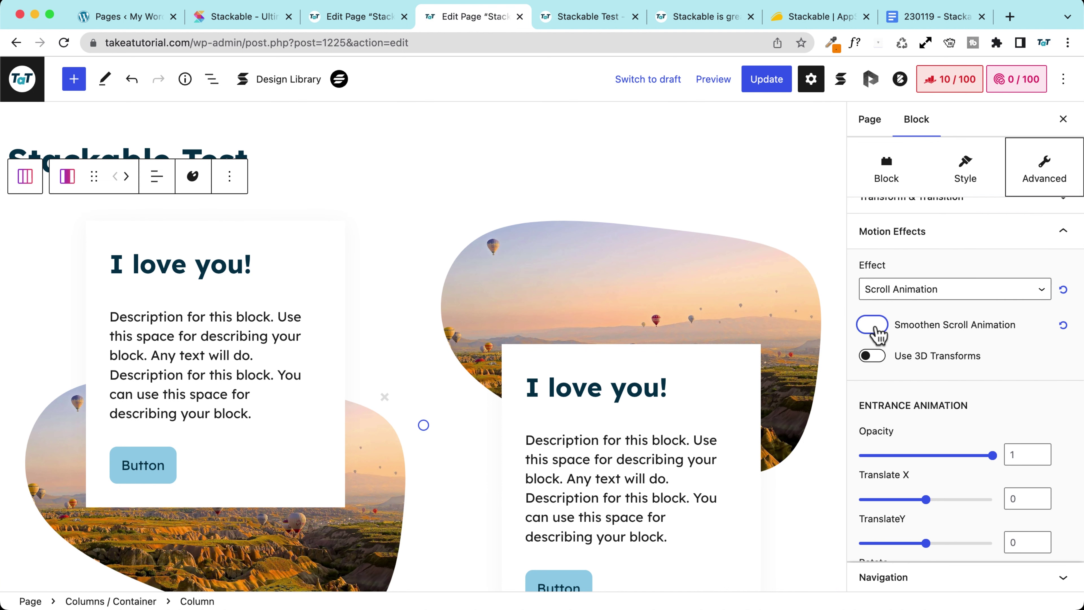
Set the scroll effect's entrance TranslateY to -100 for the first column and update the page
scroll(913, 397, "down", 7)
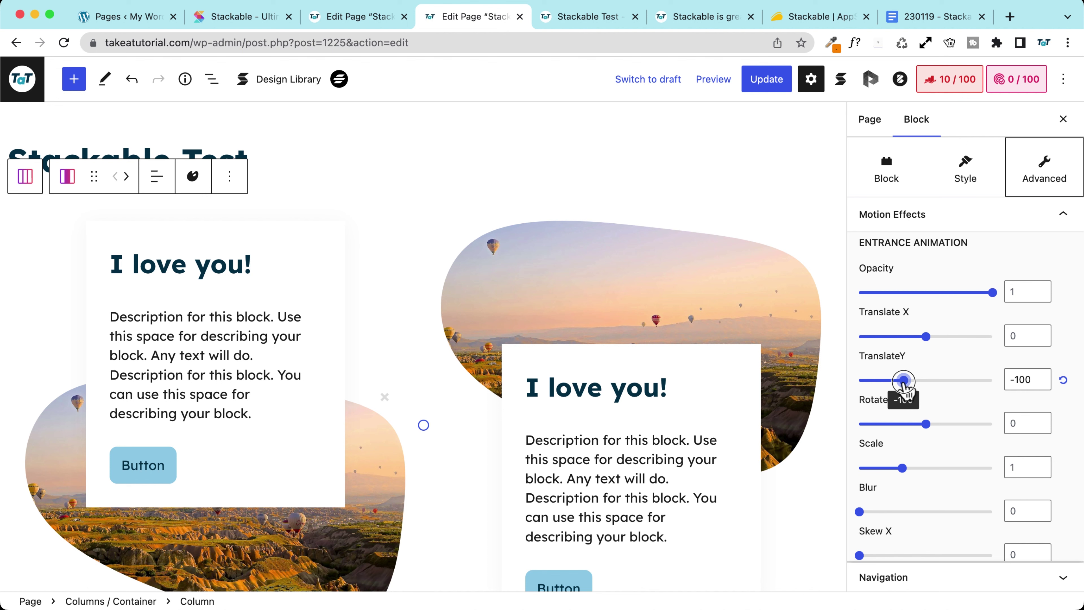
left_click(764, 81)
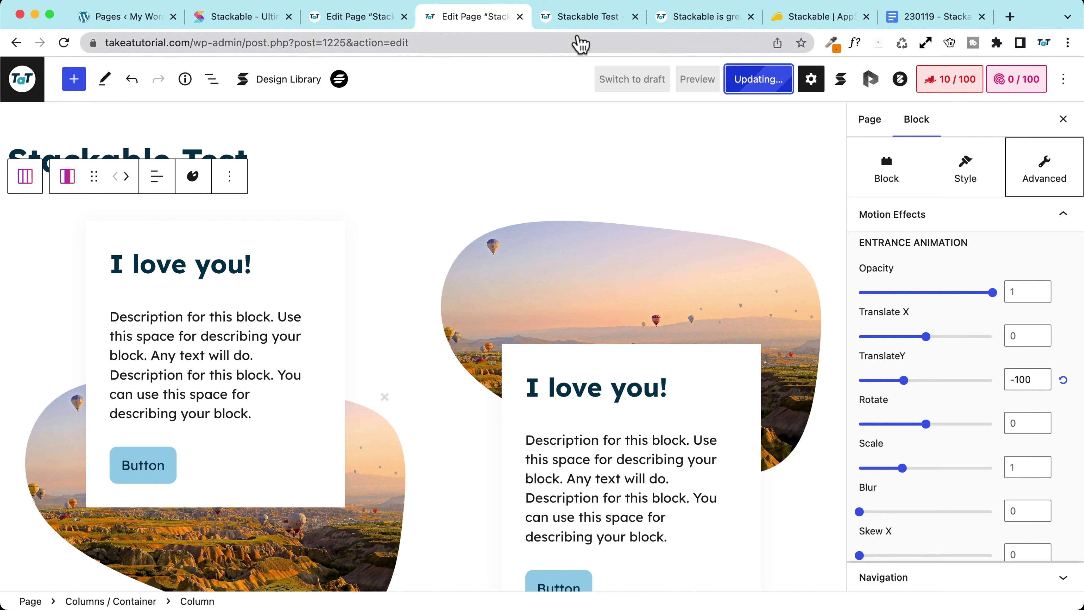
Check the first column's scroll animation by moving up and down the published Stackable Test page
left_click(570, 19)
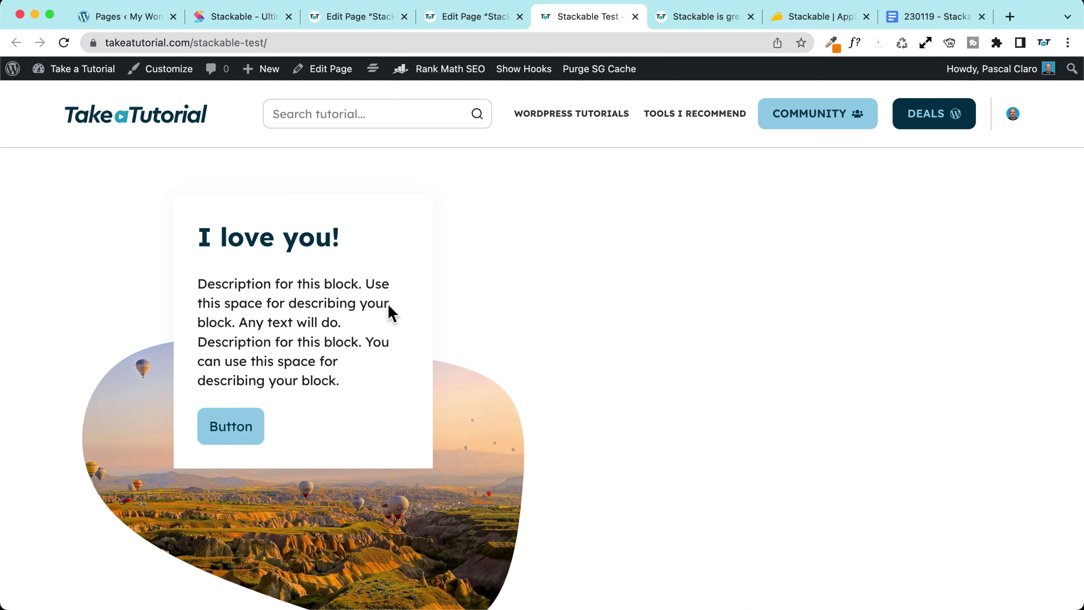
scroll(581, 315, "down", 4)
scroll(564, 306, "up", 3)
scroll(550, 298, "down", 2)
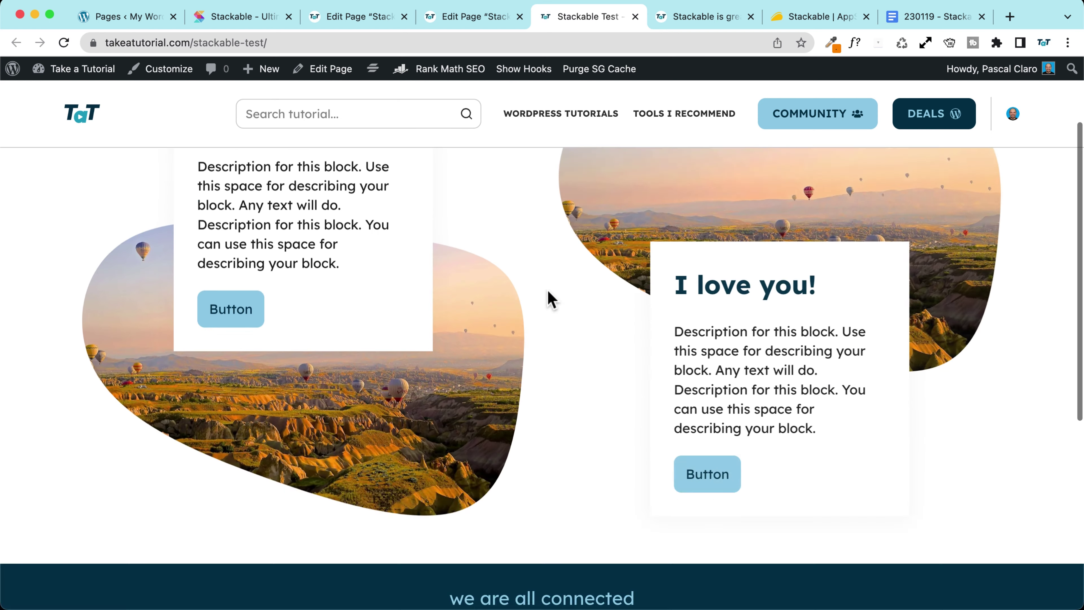
scroll(548, 299, "up", 5)
Return to the page editor and insert a 50 / 50 Columns / Container block after the existing "I love you!" columns
left_click(447, 17)
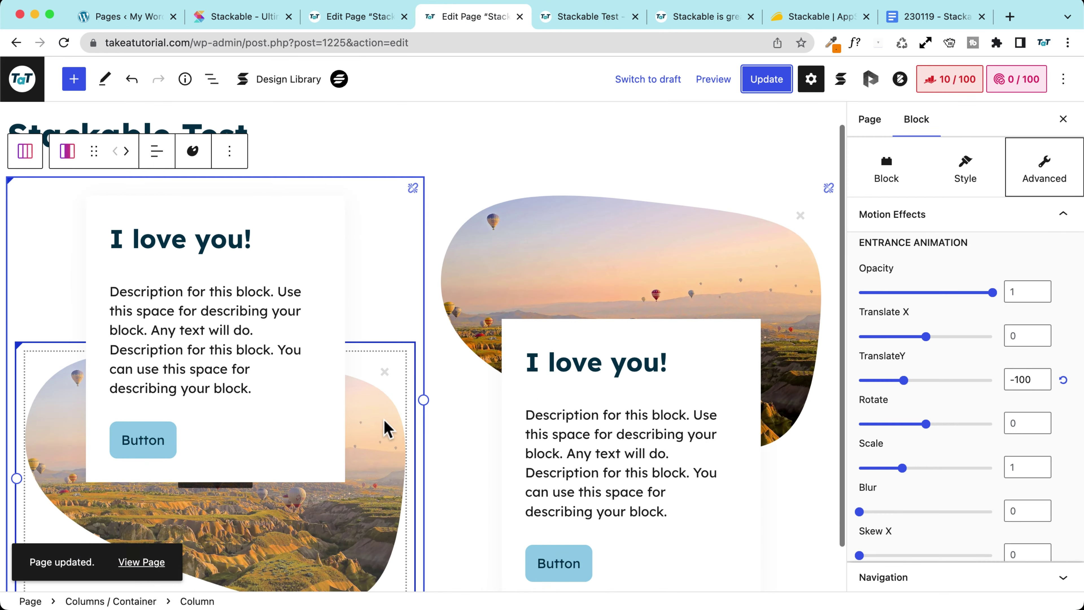
scroll(382, 423, "up", 1)
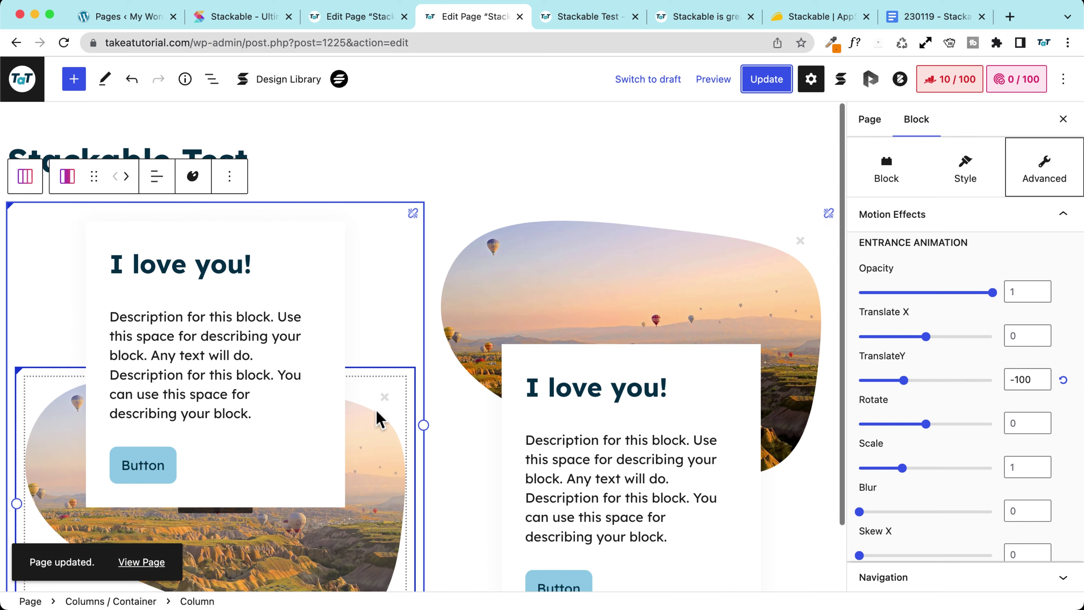
left_click(214, 83)
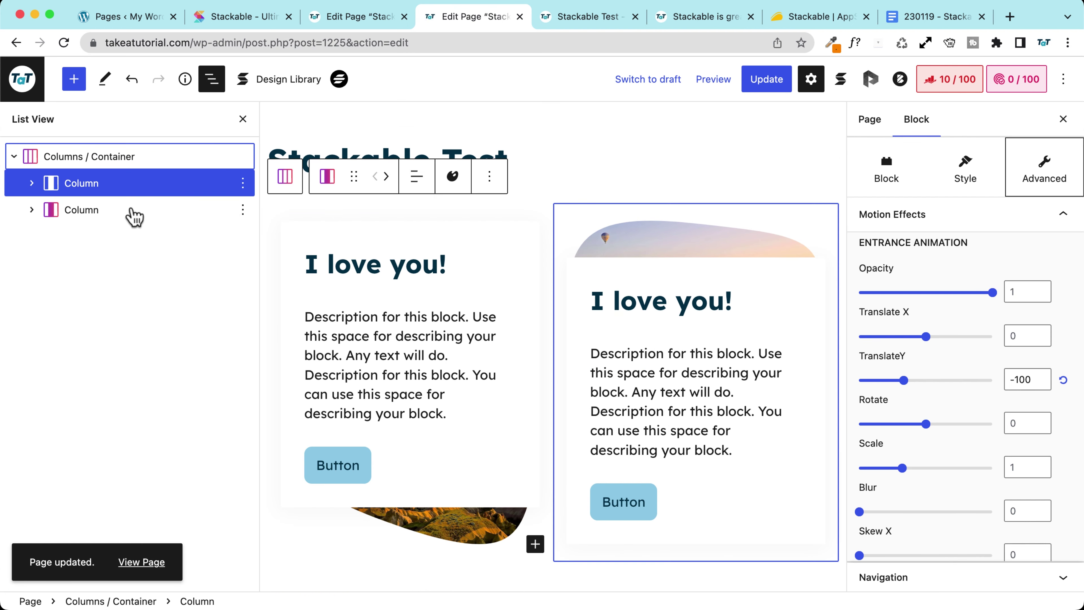
left_click(242, 161)
left_click(242, 157)
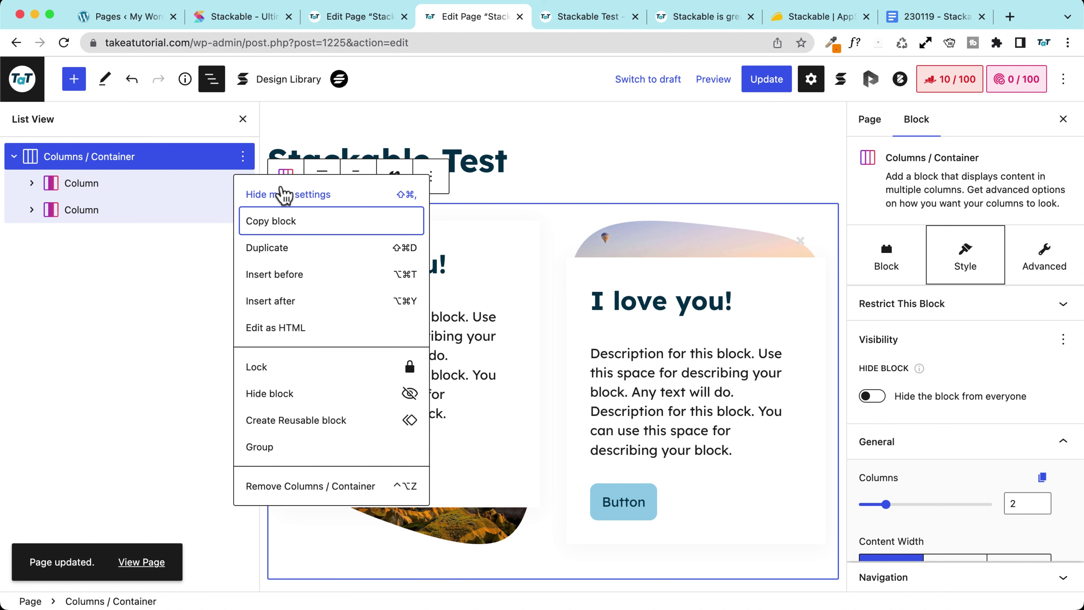
left_click(287, 303)
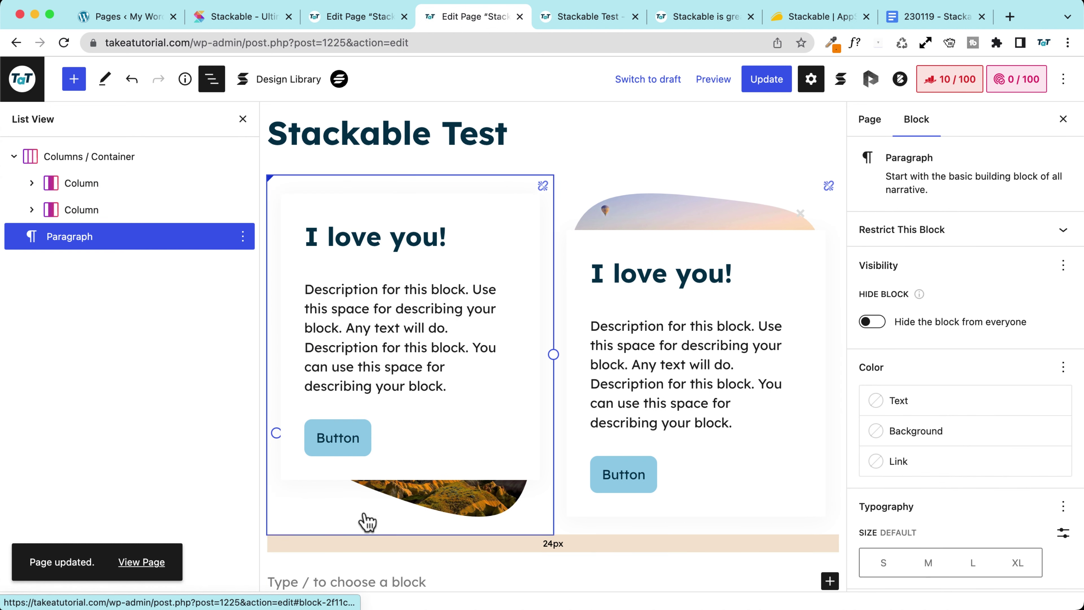
type("/col")
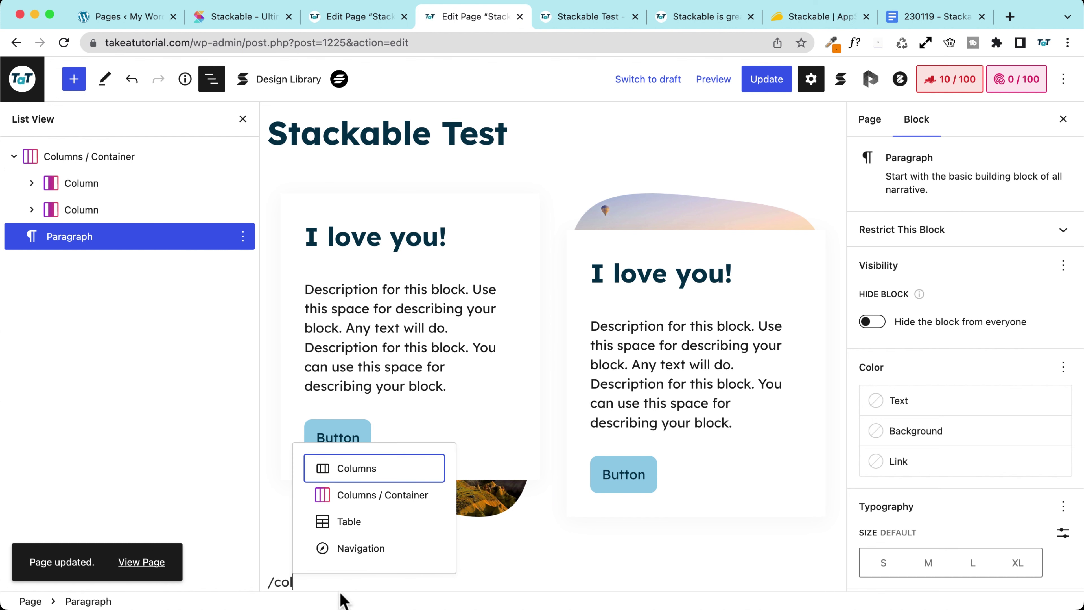
left_click(362, 495)
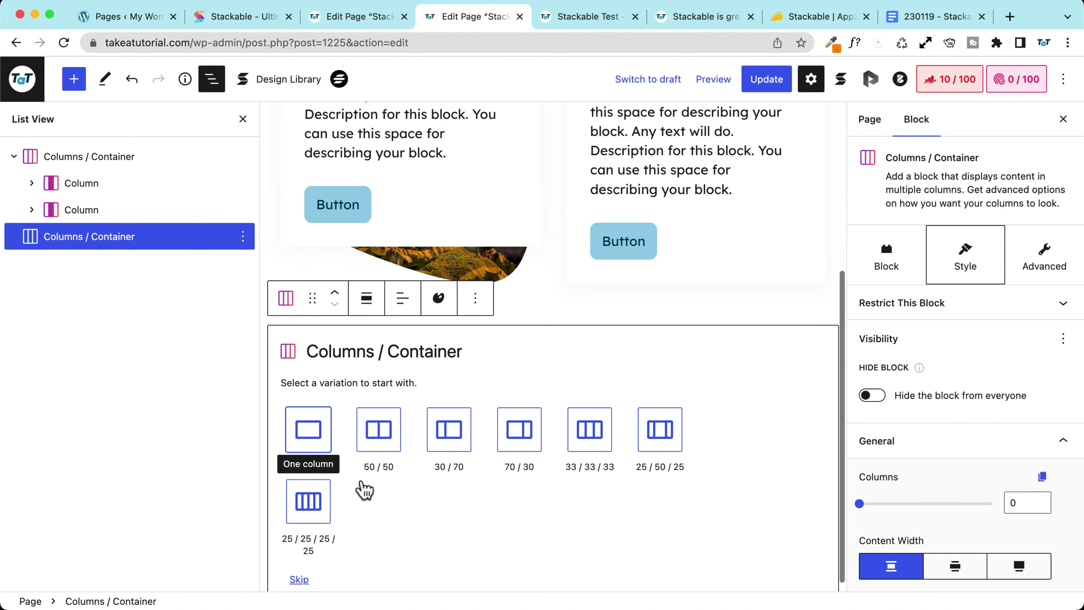
left_click(374, 444)
scroll(406, 511, "down", 2)
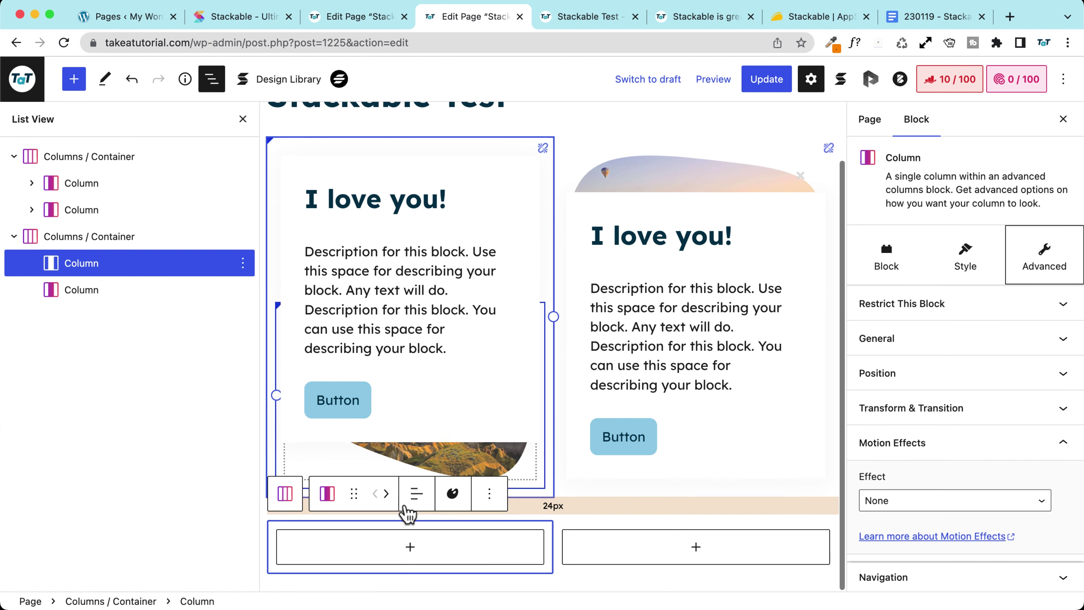
Add an Image block to the new block's first column and choose the hot-air balloon picture from the media library
left_click(409, 549)
left_click(409, 440)
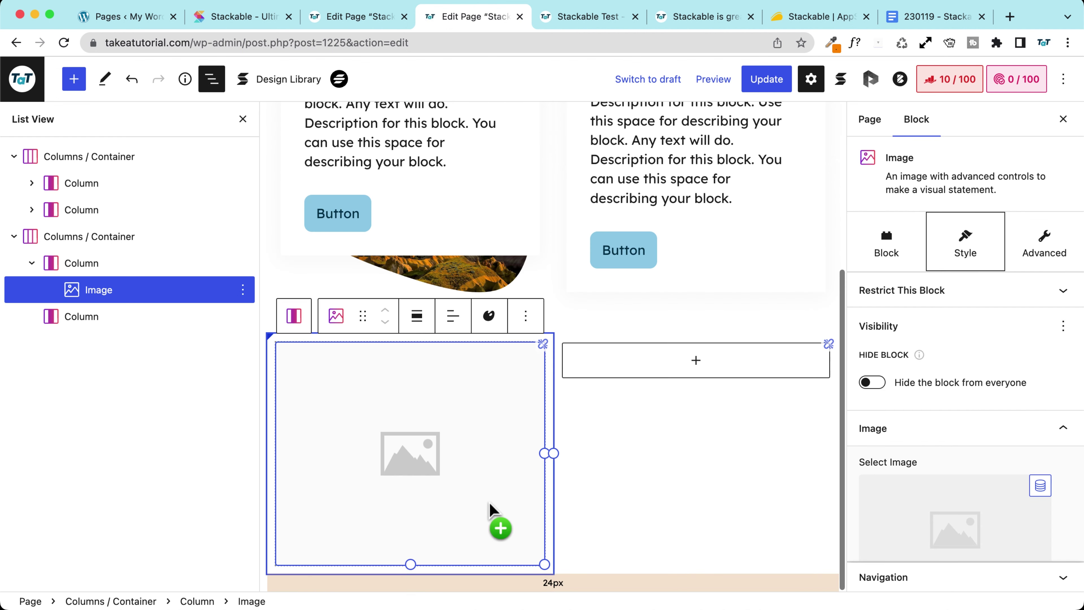
left_click(390, 448)
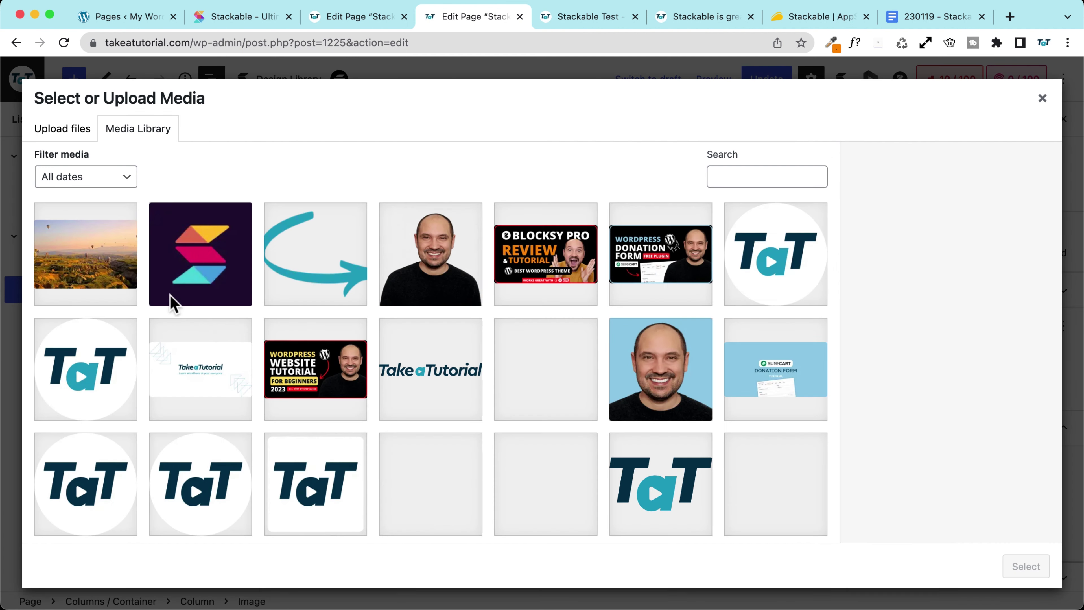
left_click(150, 291)
left_click(1028, 566)
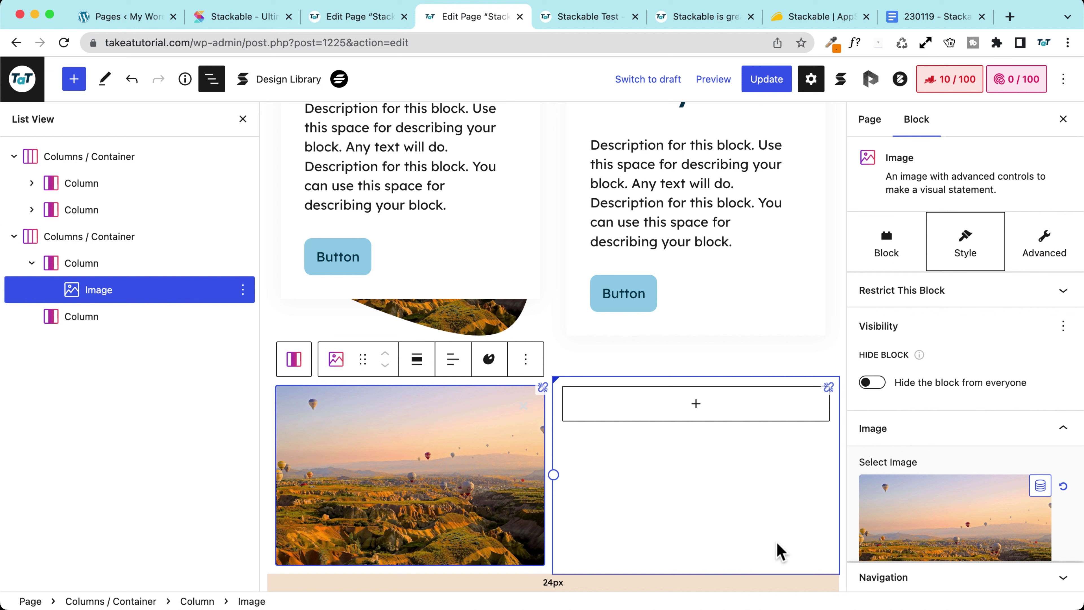
Add a Text block to the new block's second column and paste in the description copied from the "I love you!" feature
left_click(695, 405)
left_click(775, 237)
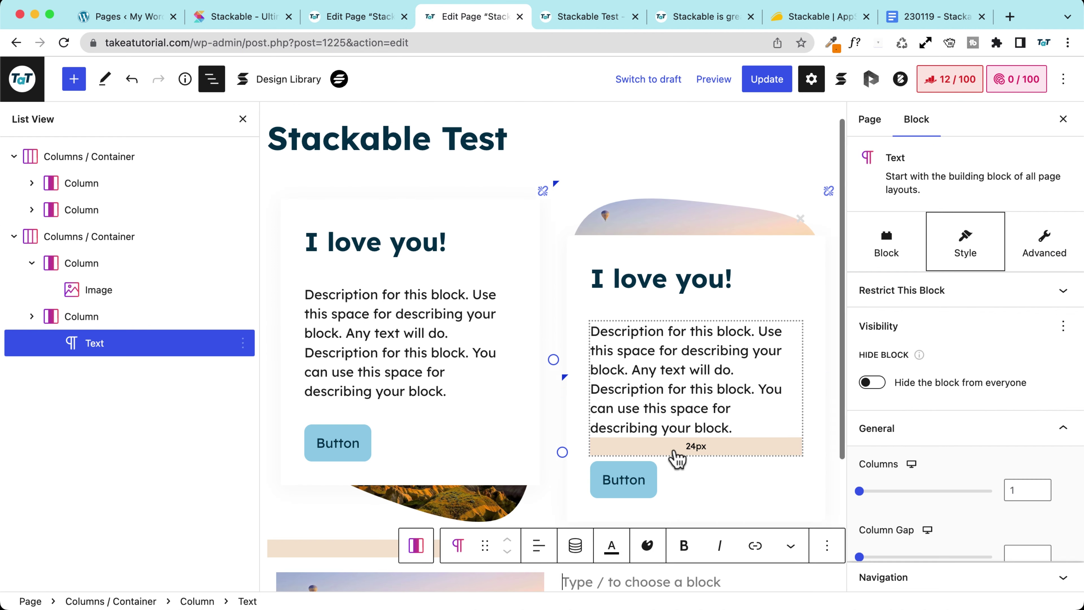
scroll(657, 410, "down", 5)
triple_click(643, 209)
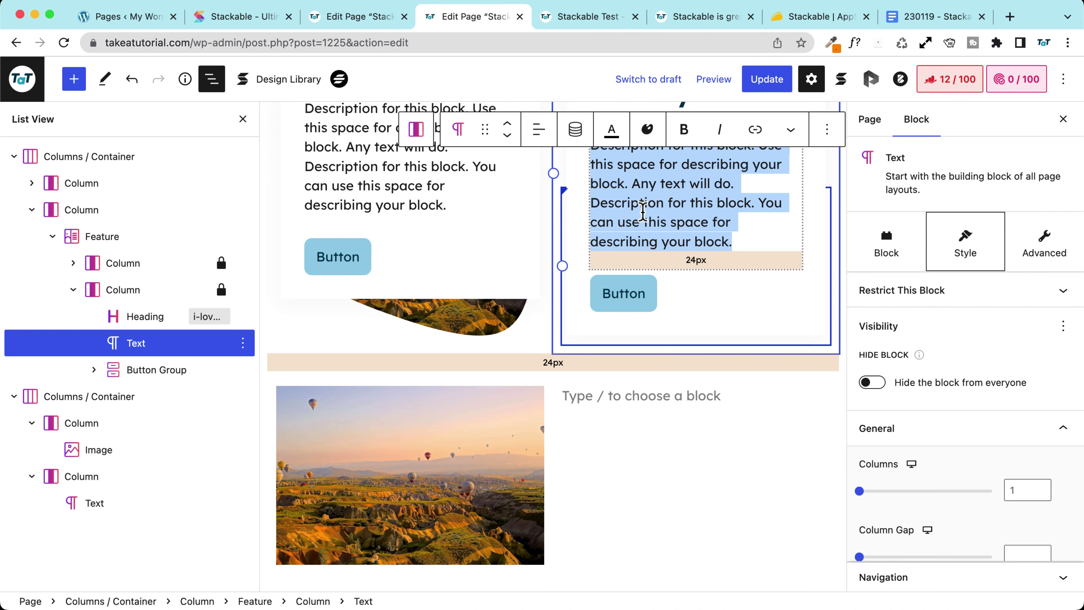
key("ctrl+c")
left_click(636, 393)
key("ctrl+v")
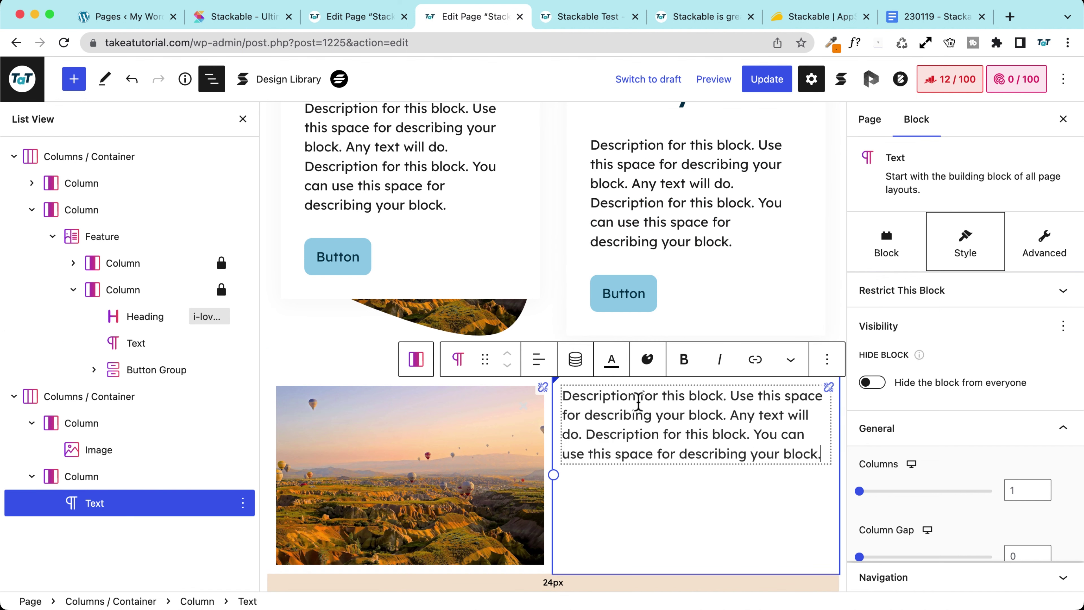
Set the column alignment of the new image-and-text Columns / Container block to vertically centered
left_click(416, 359)
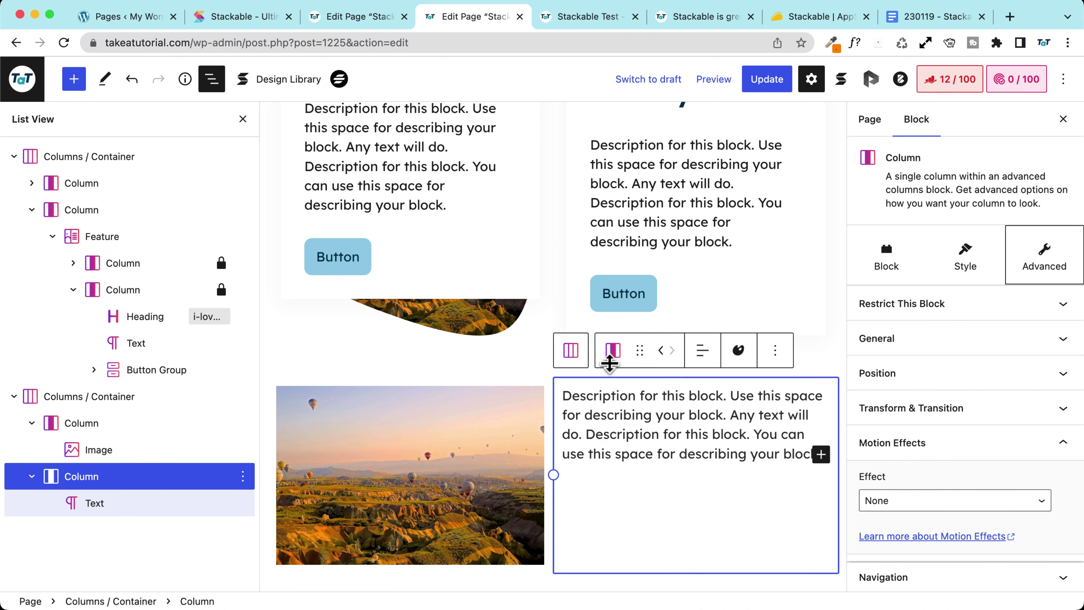
left_click(571, 352)
left_click(886, 255)
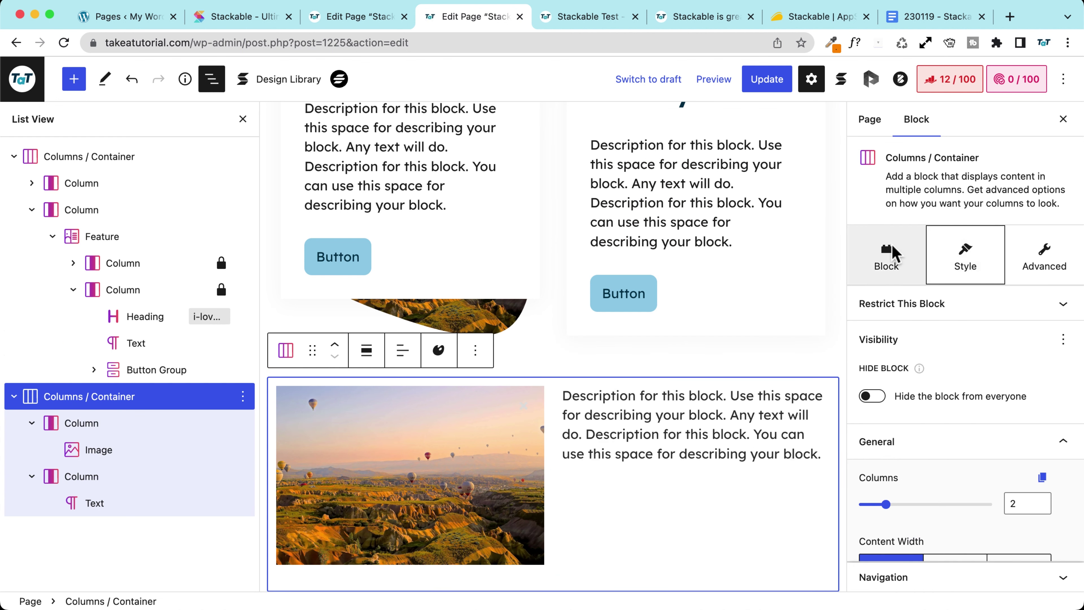
scroll(924, 416, "down", 3)
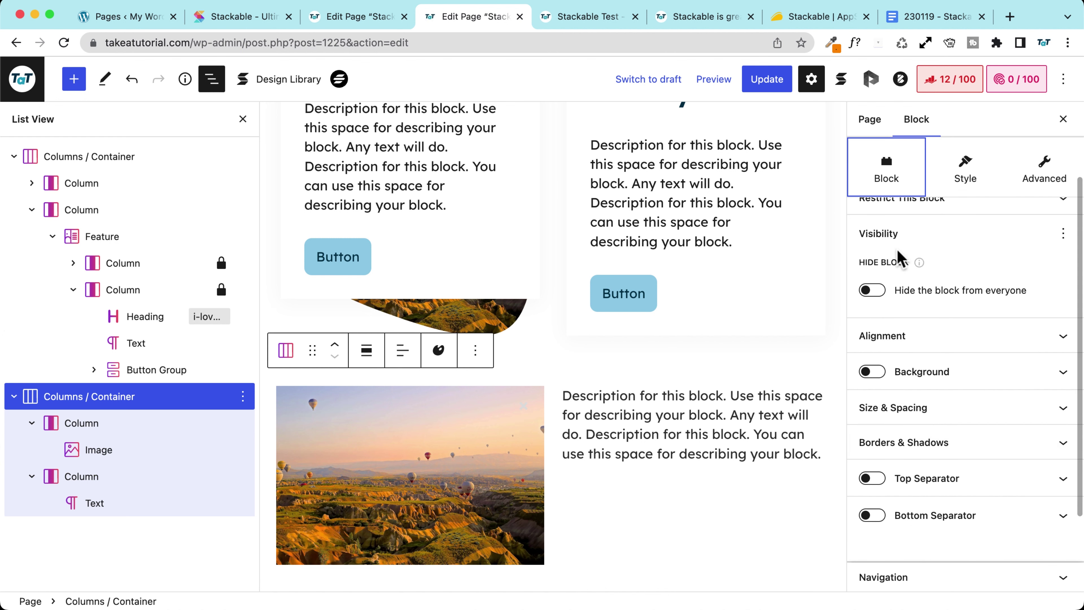
left_click(904, 337)
left_click(929, 347)
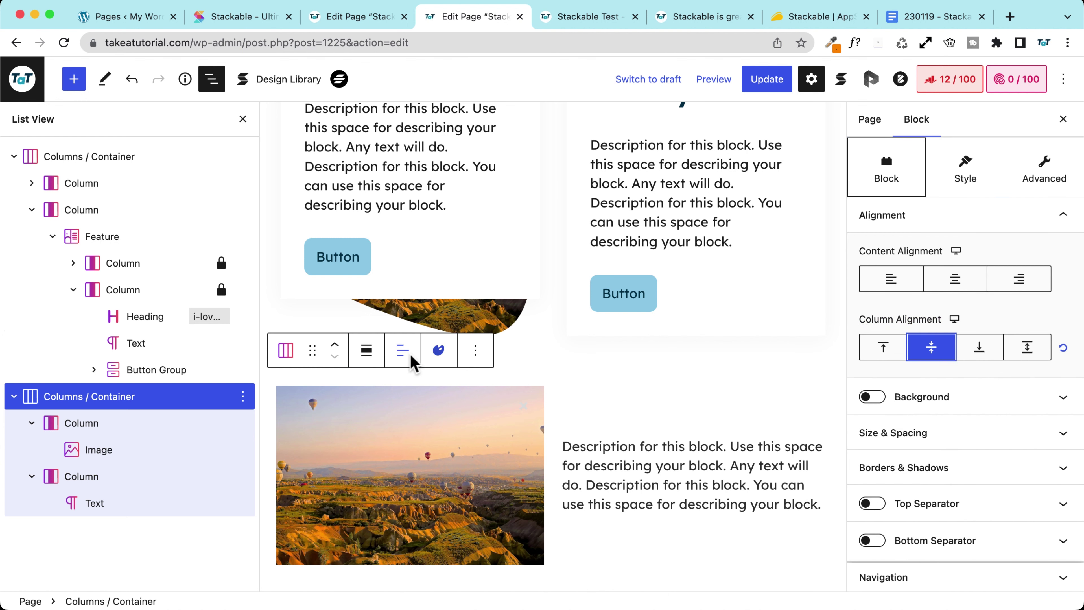
Duplicate the image-and-text Columns / Container block and update the page
left_click(476, 354)
scroll(501, 308, "down", 3)
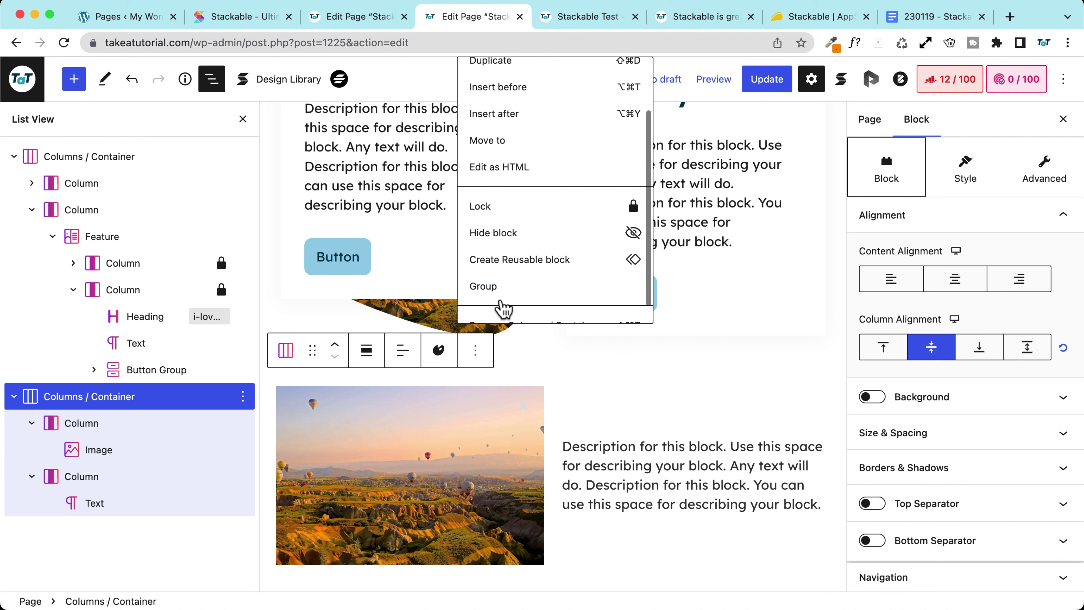
scroll(506, 273, "up", 3)
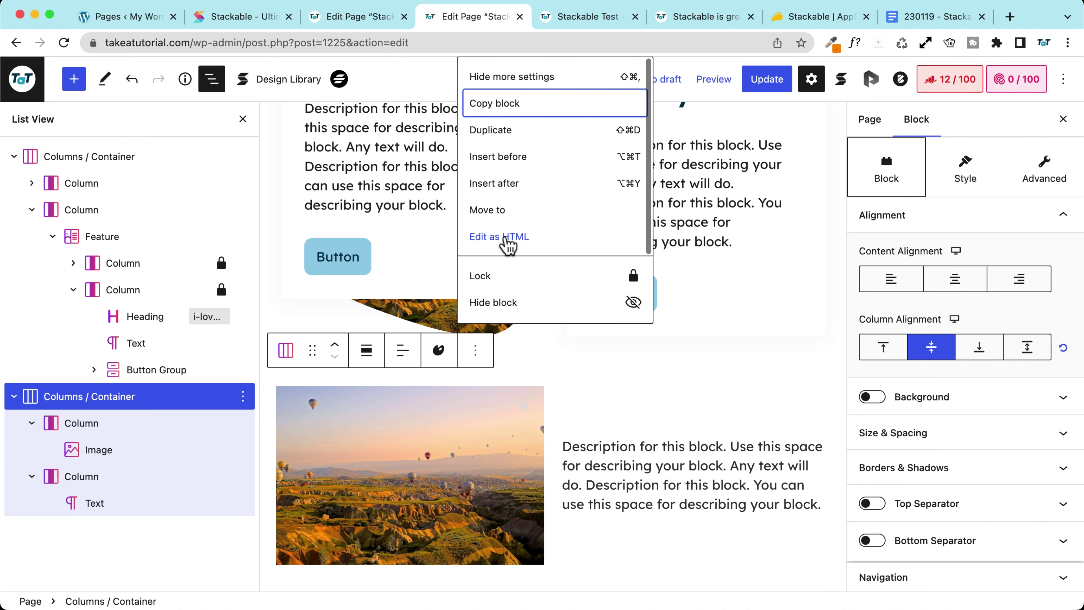
left_click(510, 133)
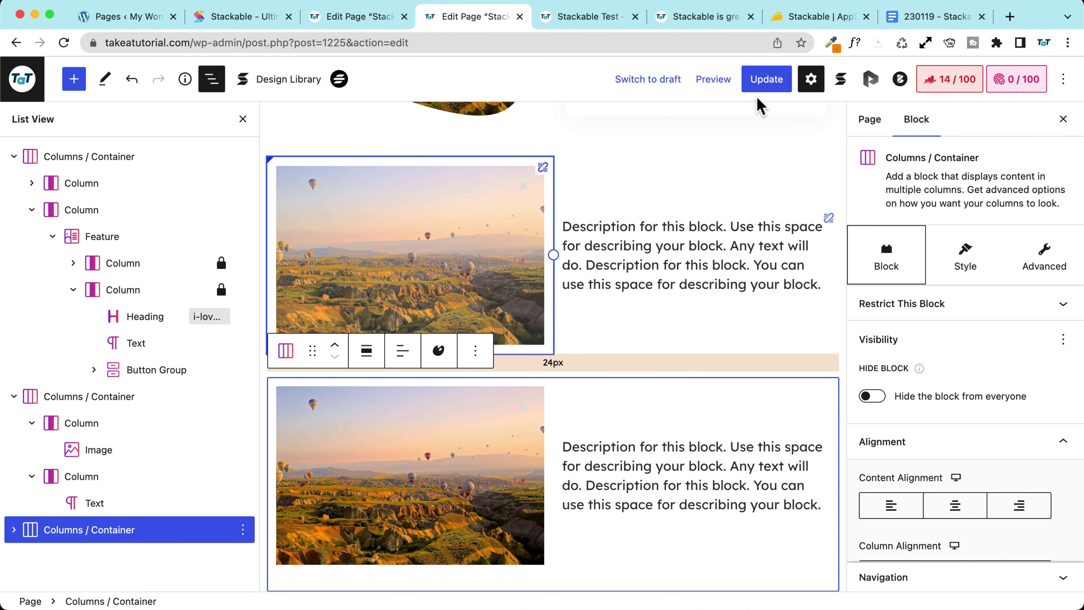
left_click(766, 79)
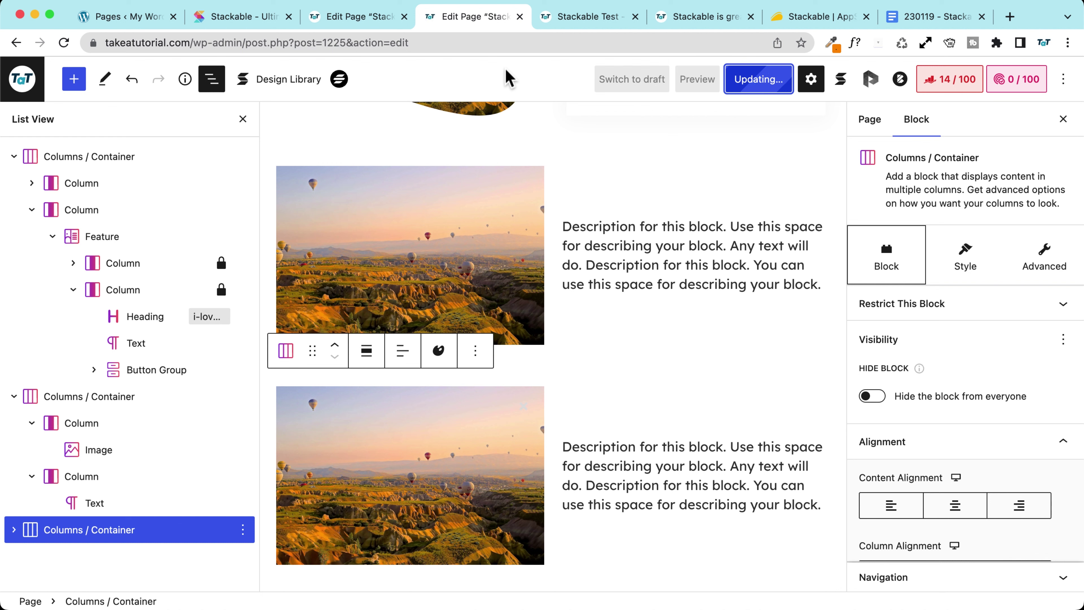
Look over the published Stackable Test page from top to bottom, then return to the editor
scroll(448, 218, "up", 10)
left_click(588, 16)
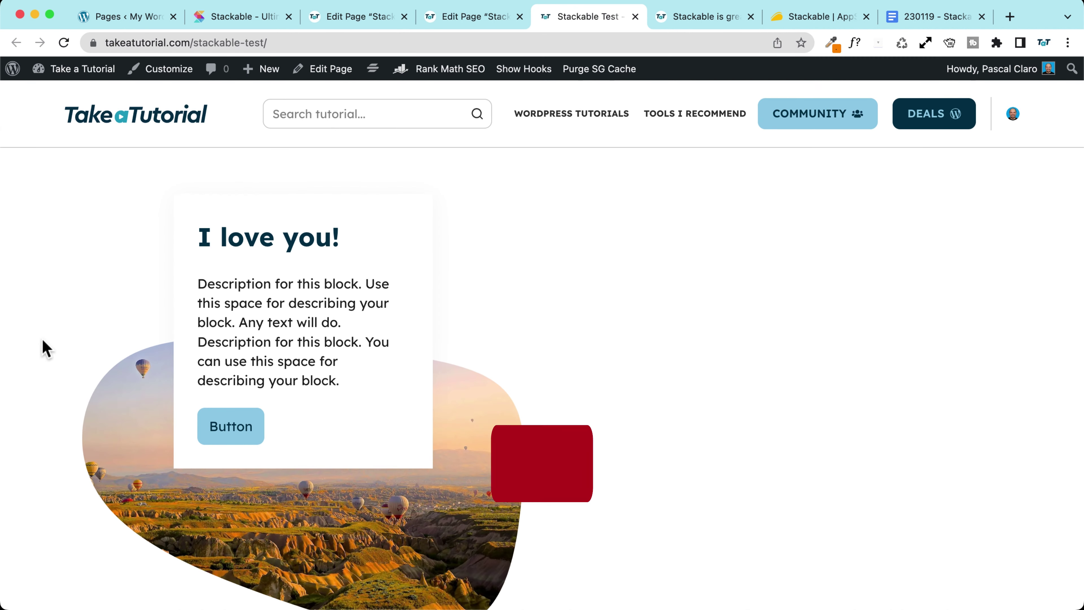
scroll(41, 341, "down", 10)
scroll(42, 337, "up", 15)
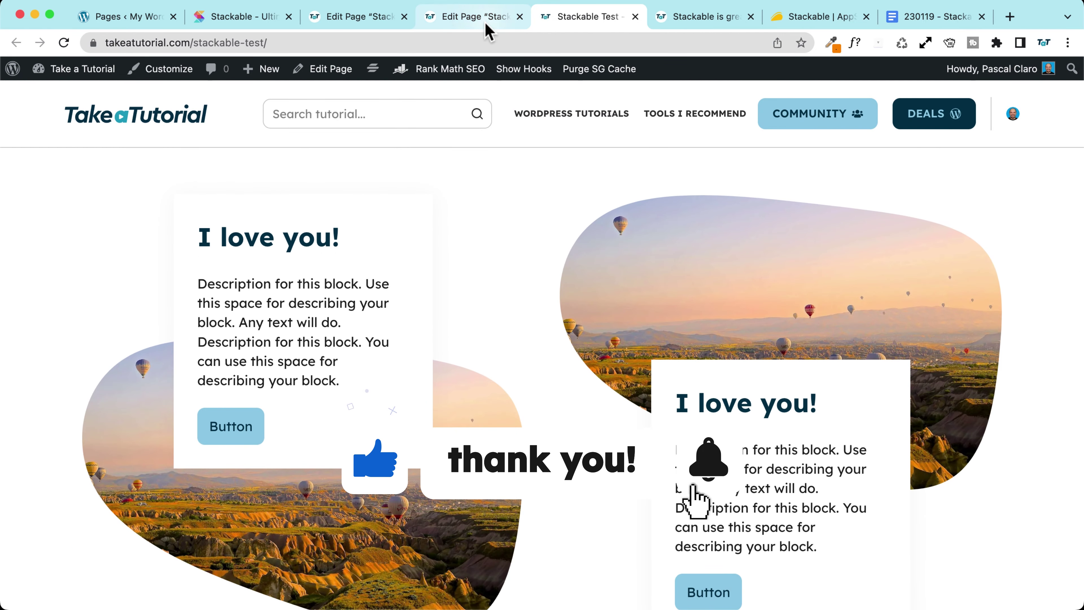
left_click(491, 17)
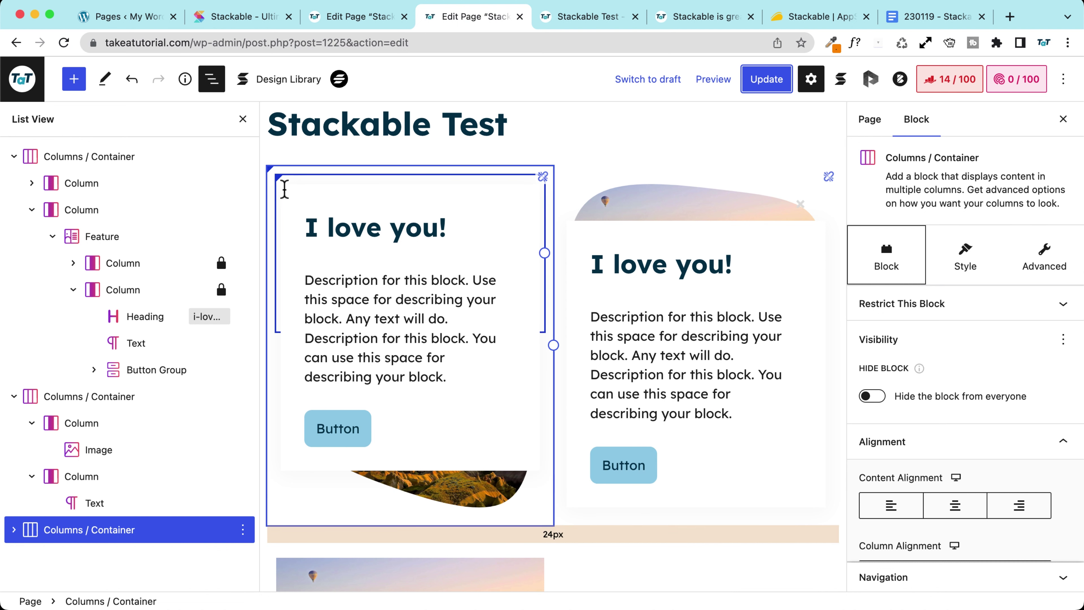
left_click(281, 175)
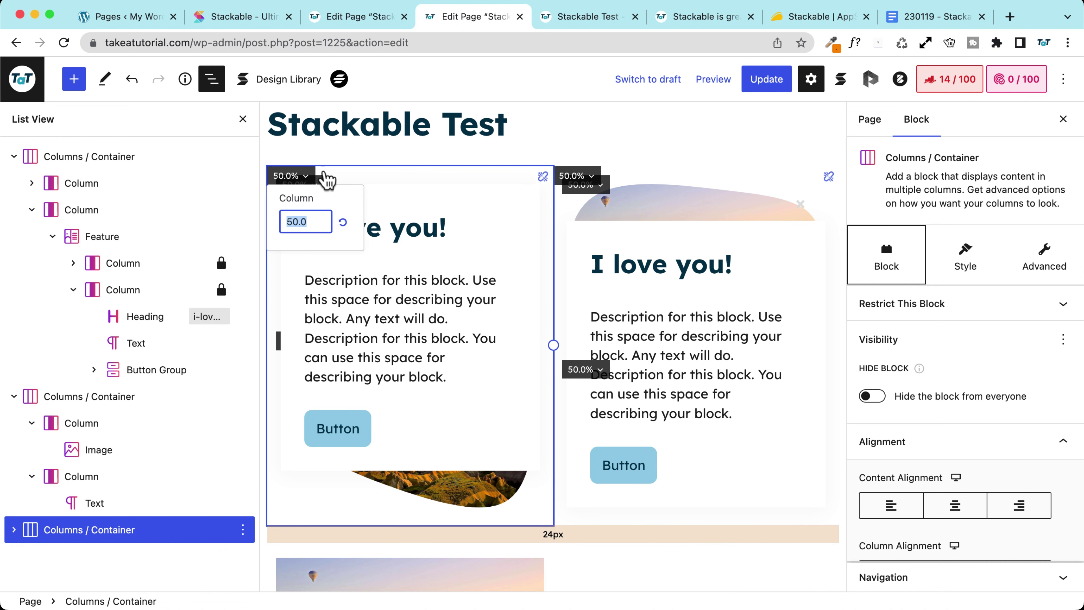
left_click(98, 239)
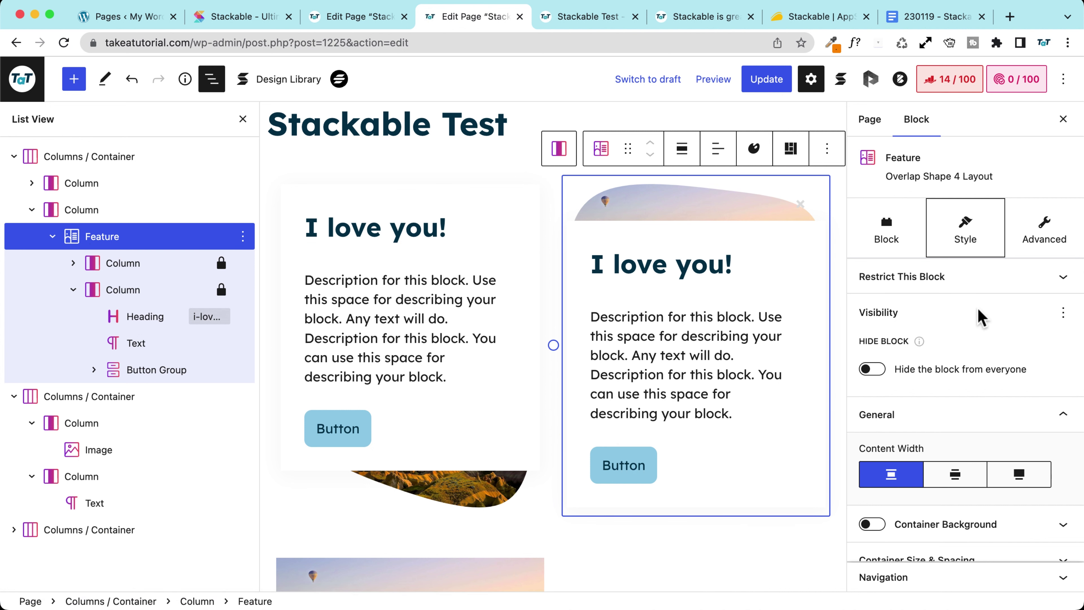
left_click(1058, 234)
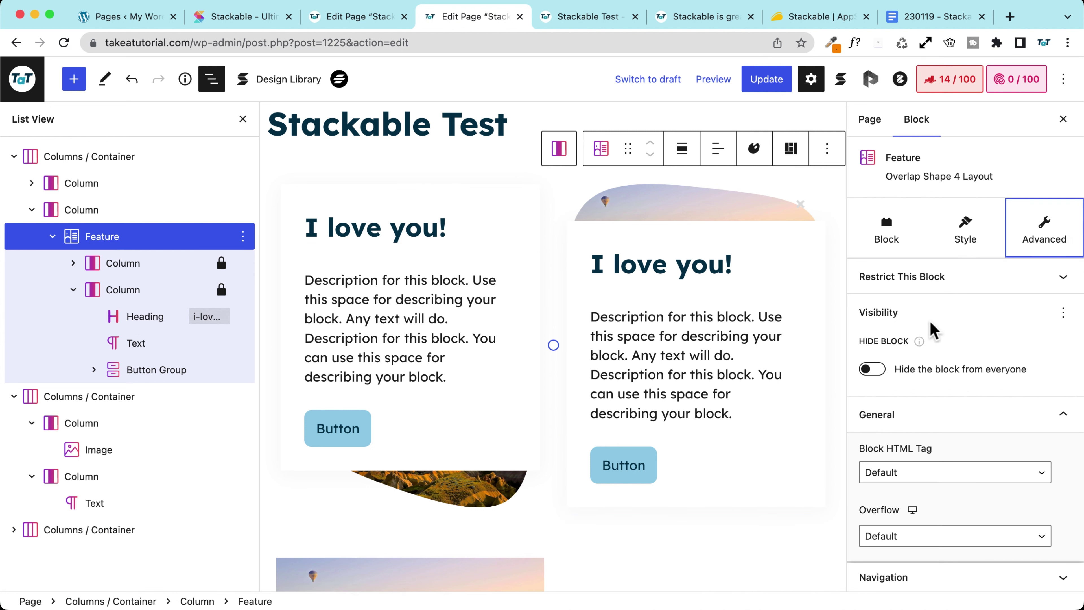
scroll(554, 299, "up", 2)
Remove the Columns / Container block holding the two "I love you!" features
left_click(151, 162)
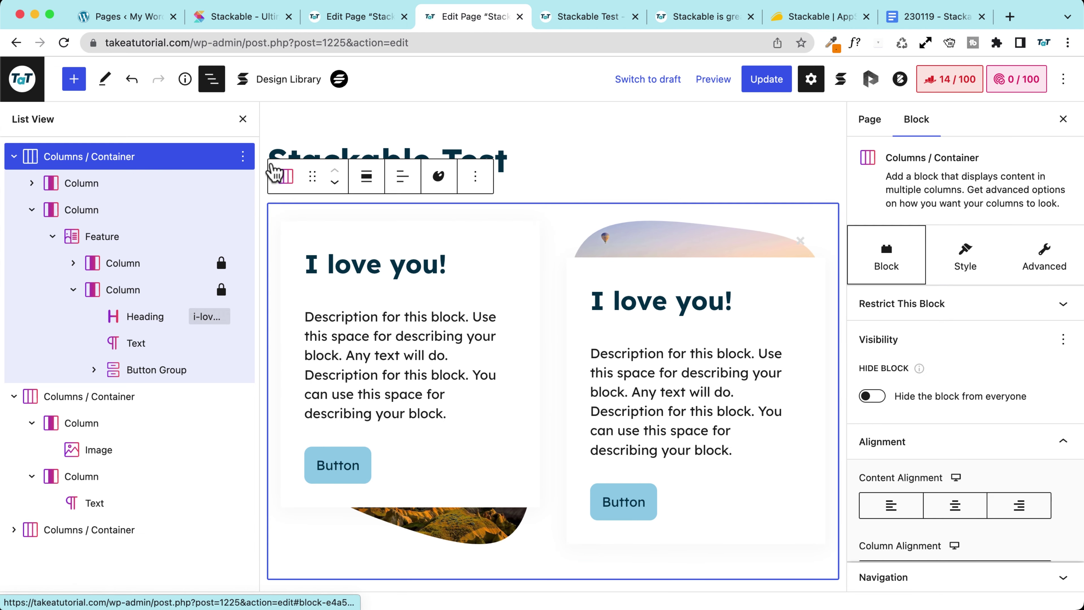
left_click(243, 156)
left_click(335, 514)
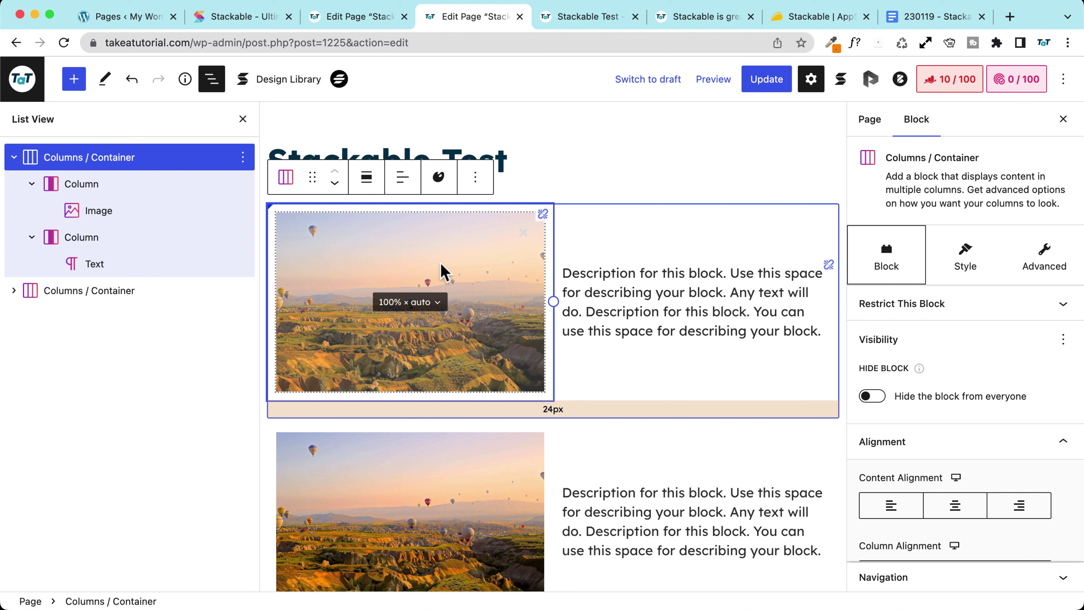
Set the motion effect of the first row's balloon image to Scroll Animation
left_click(311, 240)
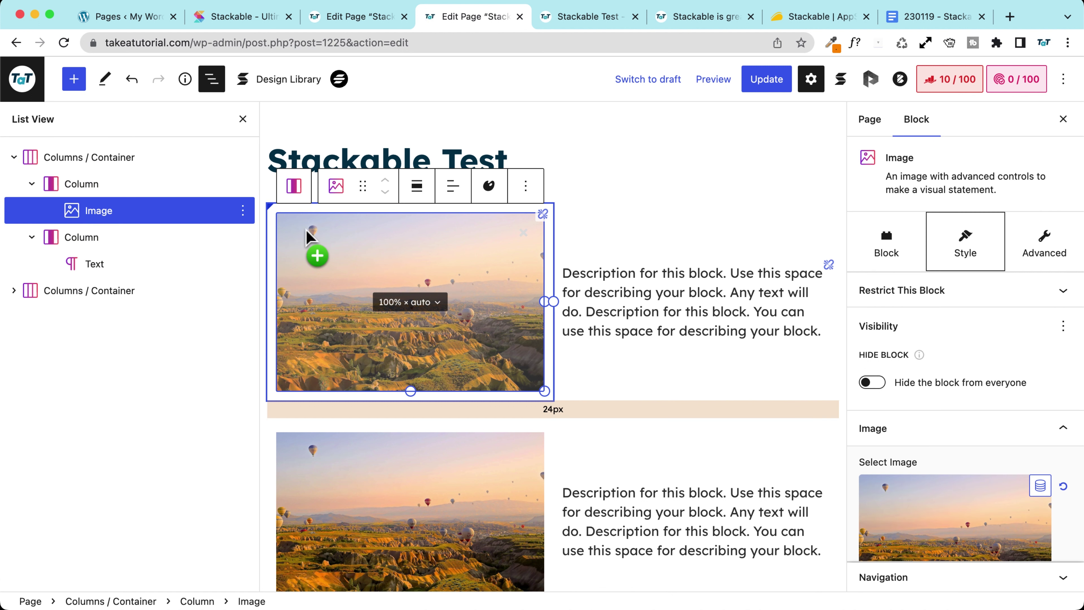
left_click(1045, 245)
scroll(934, 363, "down", 1)
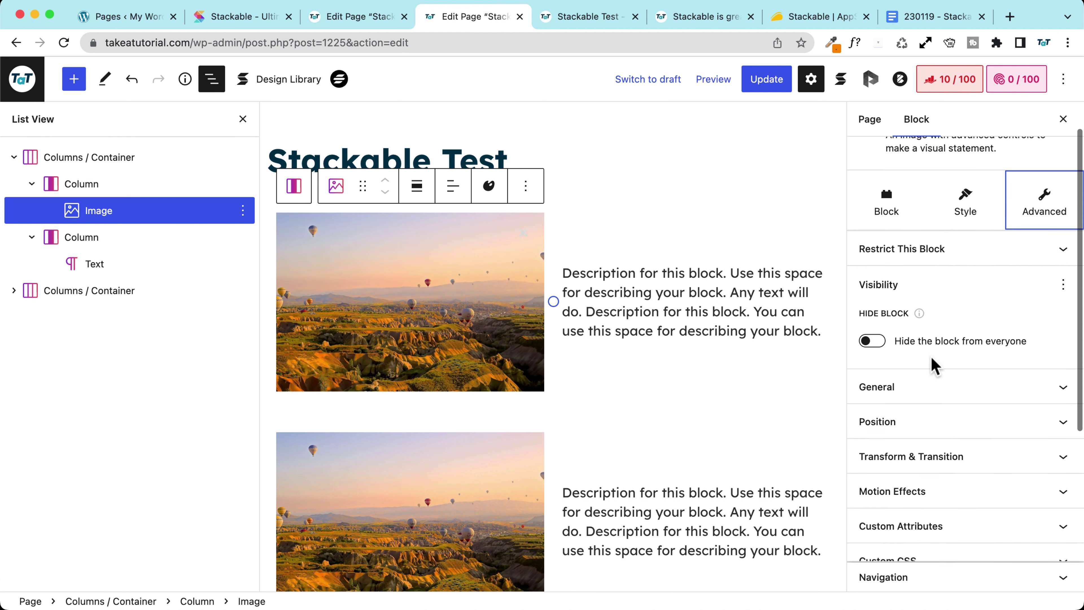
scroll(922, 364, "down", 2)
left_click(917, 427)
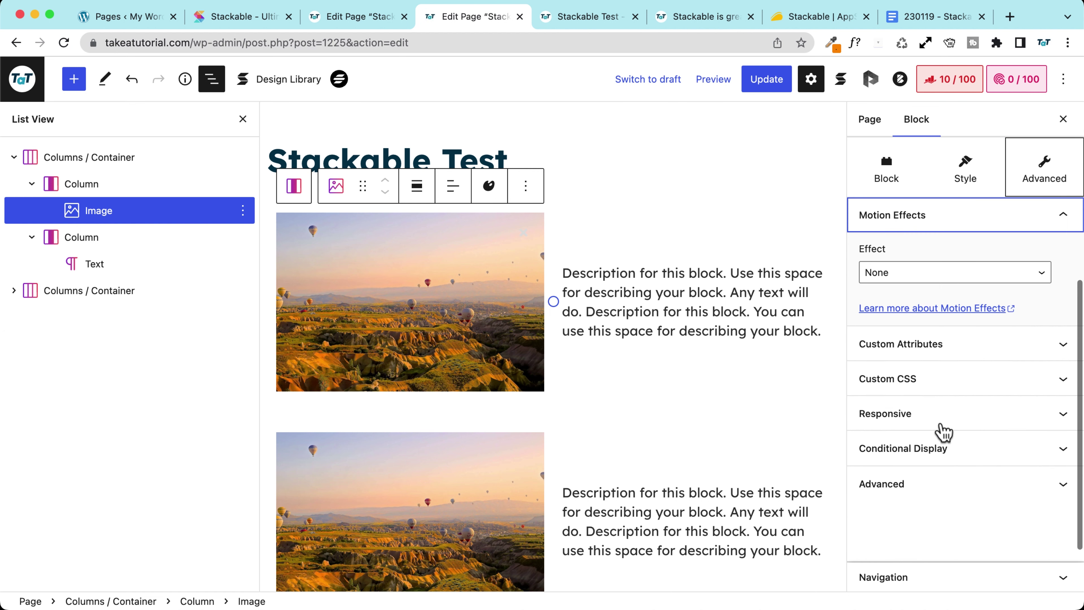
left_click(908, 273)
left_click(907, 305)
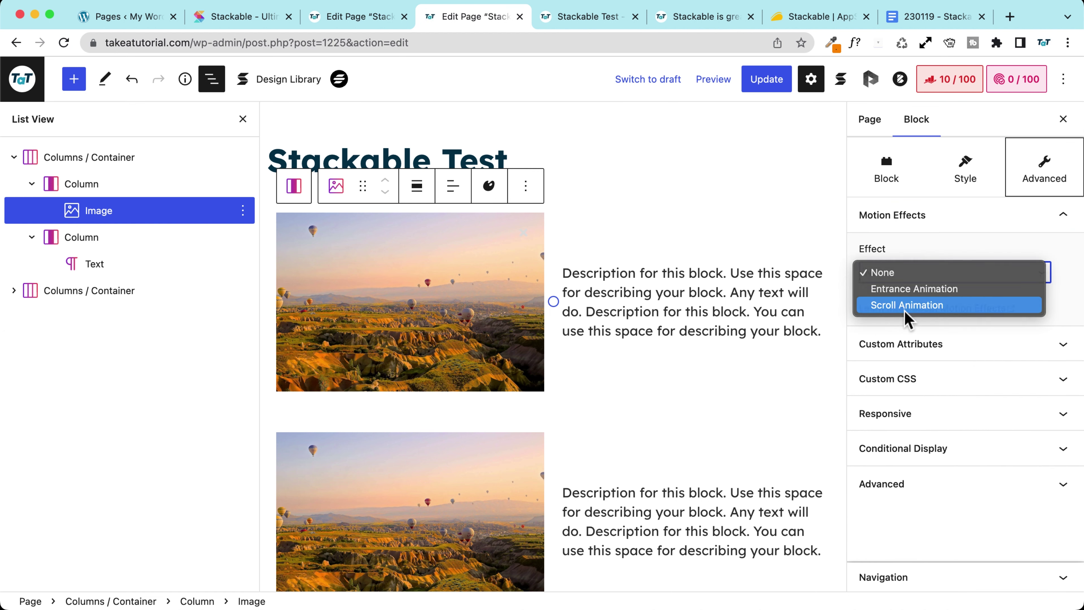
scroll(898, 406, "down", 3)
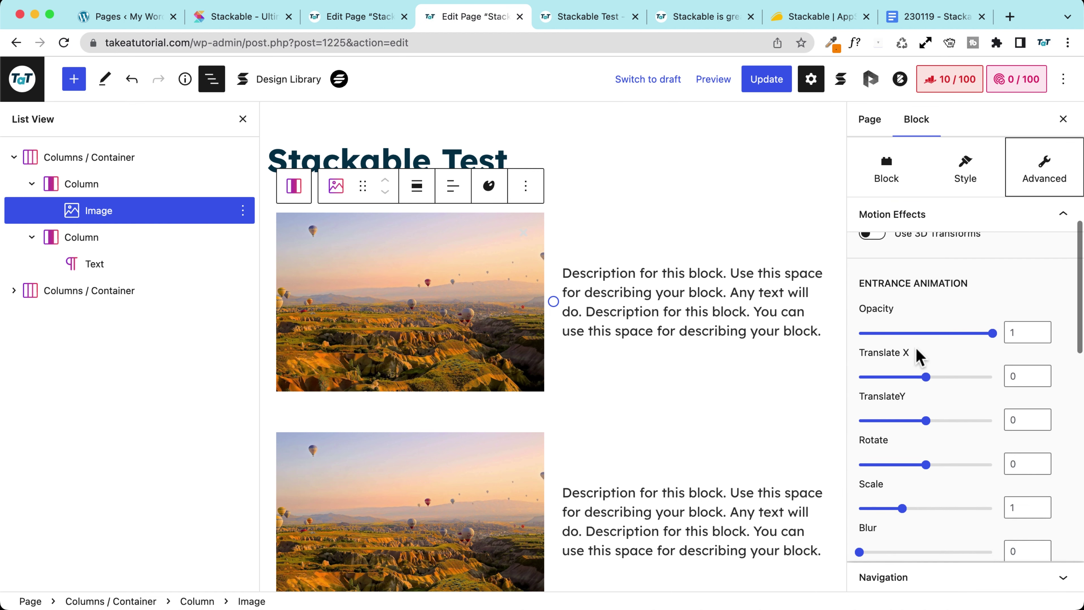
Set the first row image's entrance TranslateY to -132, update the page and check the published result
scroll(916, 356, "down", 2)
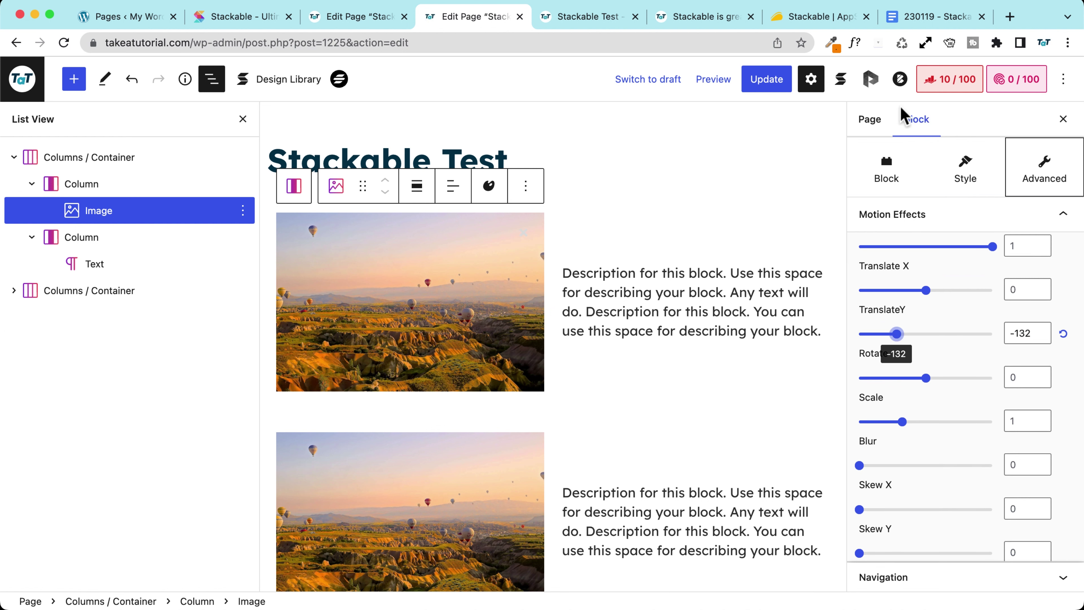
left_click(770, 83)
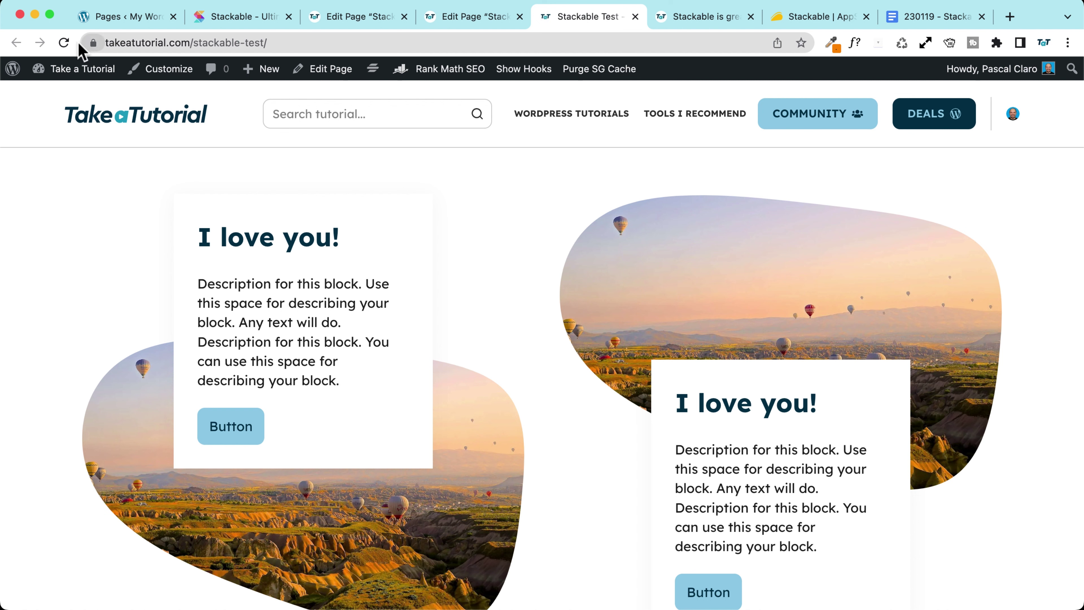
scroll(22, 254, "down", 7)
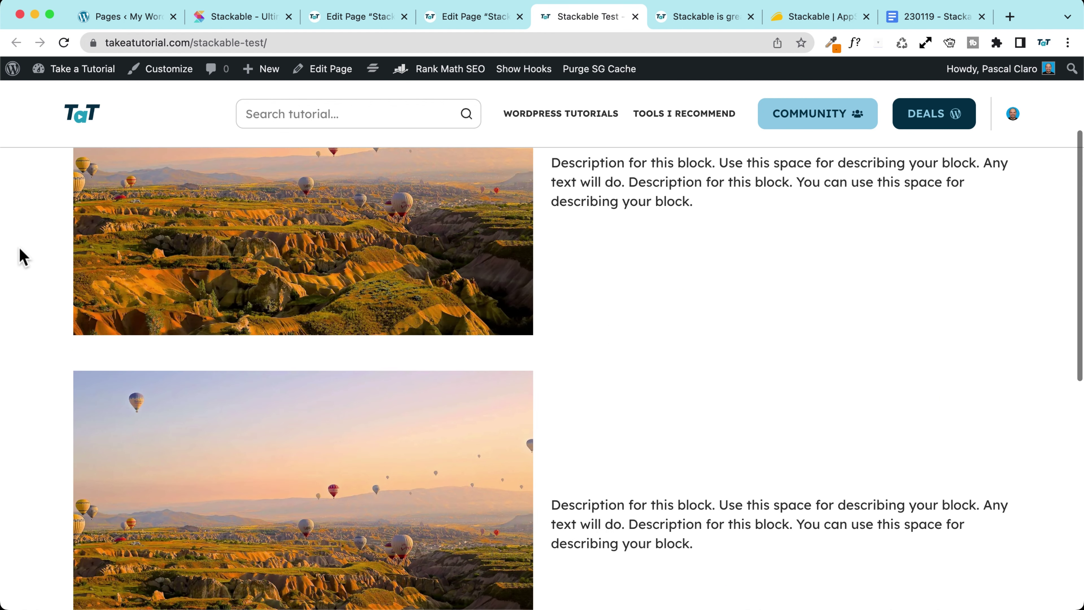
scroll(76, 213, "up", 7)
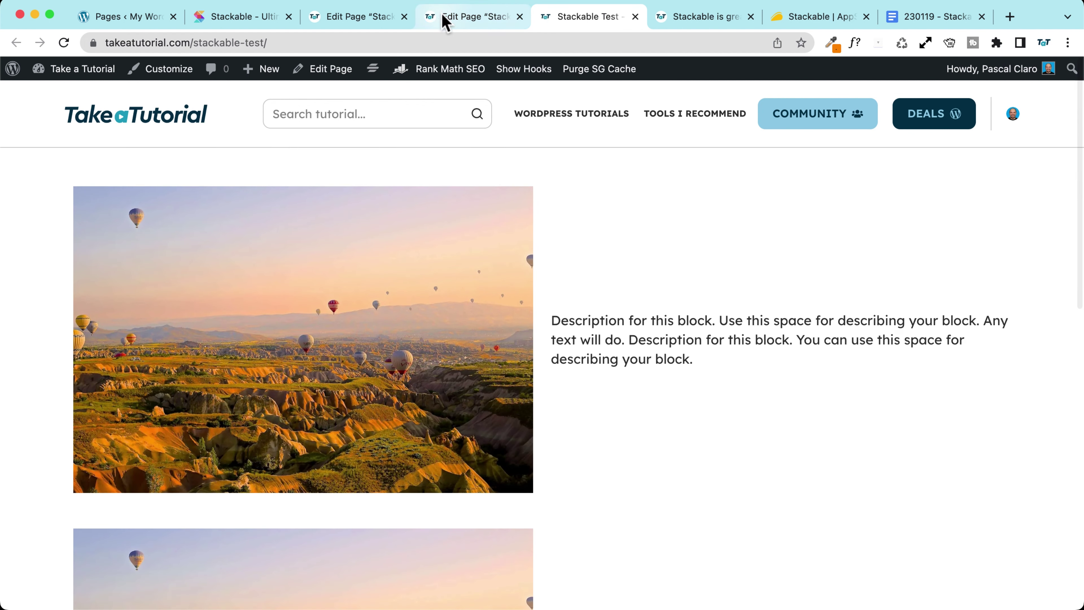
Reset the first image's entrance TranslateY, set its Translate X to 72, update the page and view it published
left_click(444, 19)
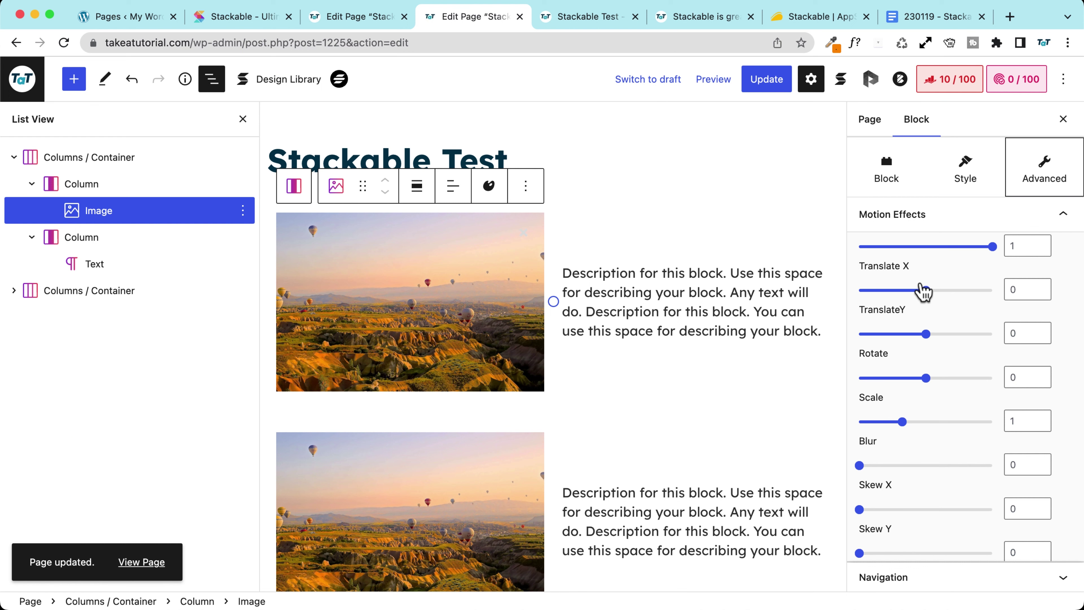
left_click(766, 79)
left_click(588, 16)
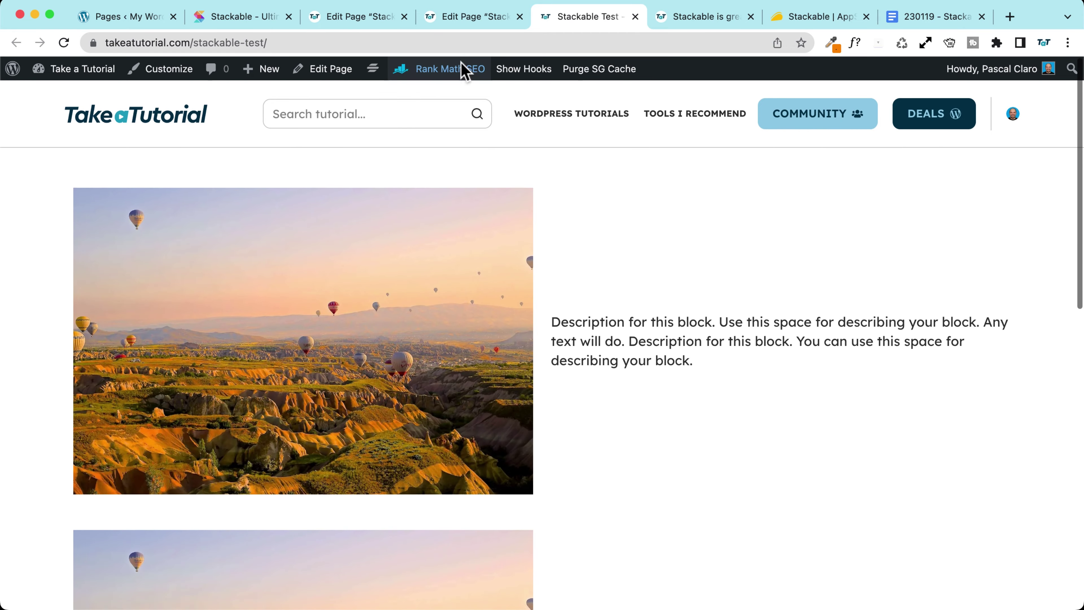
left_click(472, 18)
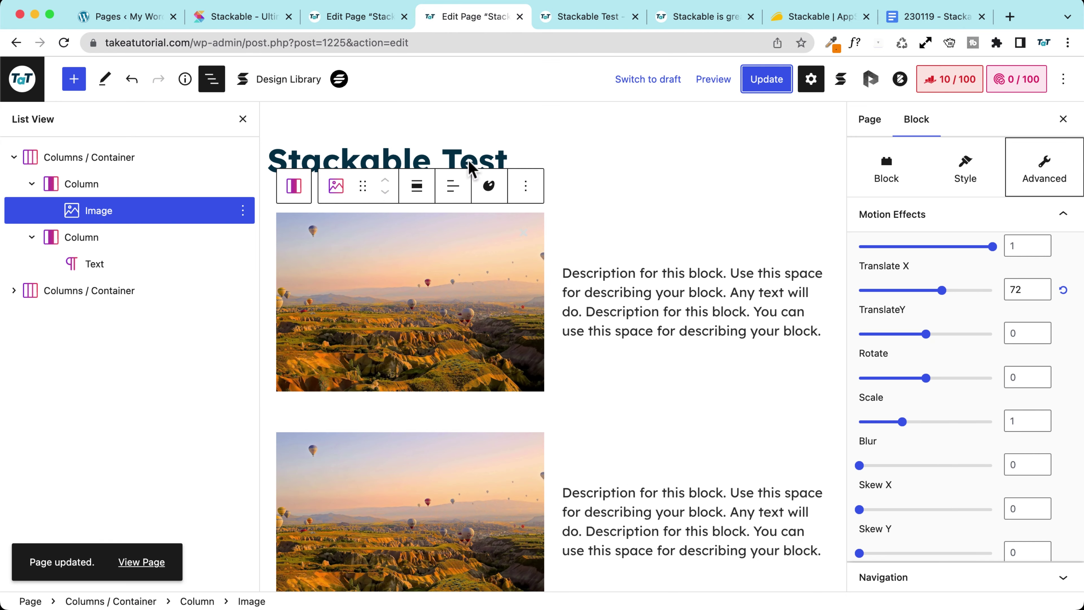
Duplicate the first Columns / Container block with its image and text
left_click(531, 161)
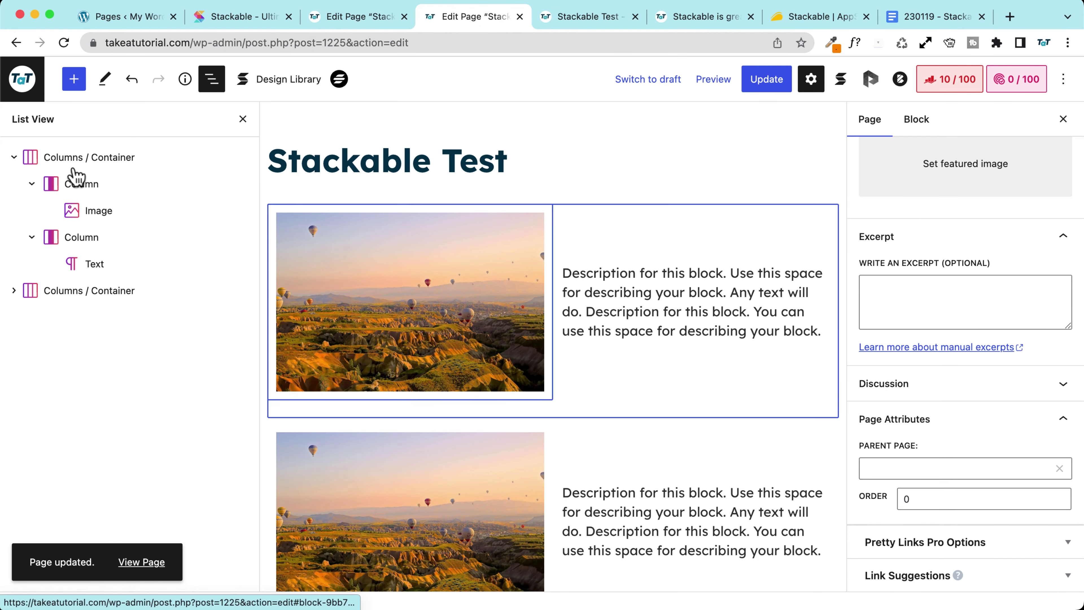
left_click(65, 160)
left_click(242, 157)
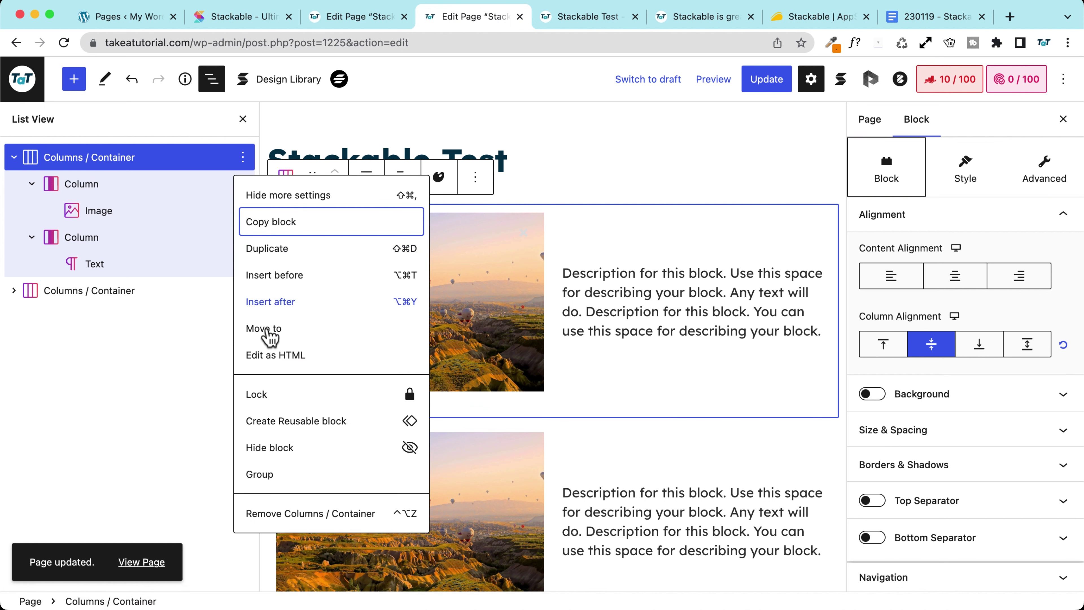
left_click(290, 254)
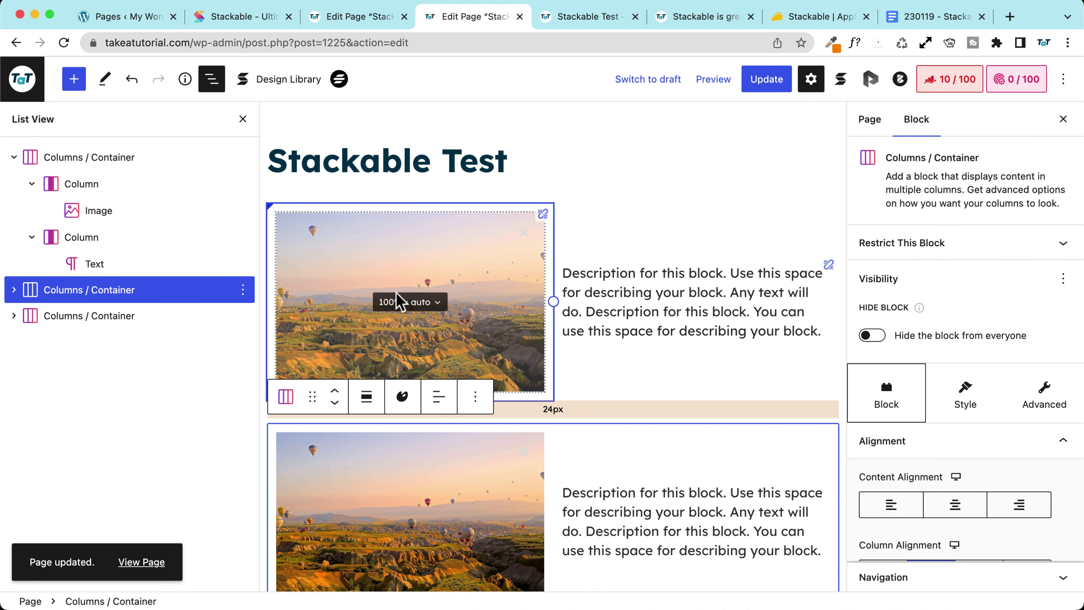
Give the first row's image column a Scroll Animation with entrance Translate X -195 and update the page
left_click(308, 206)
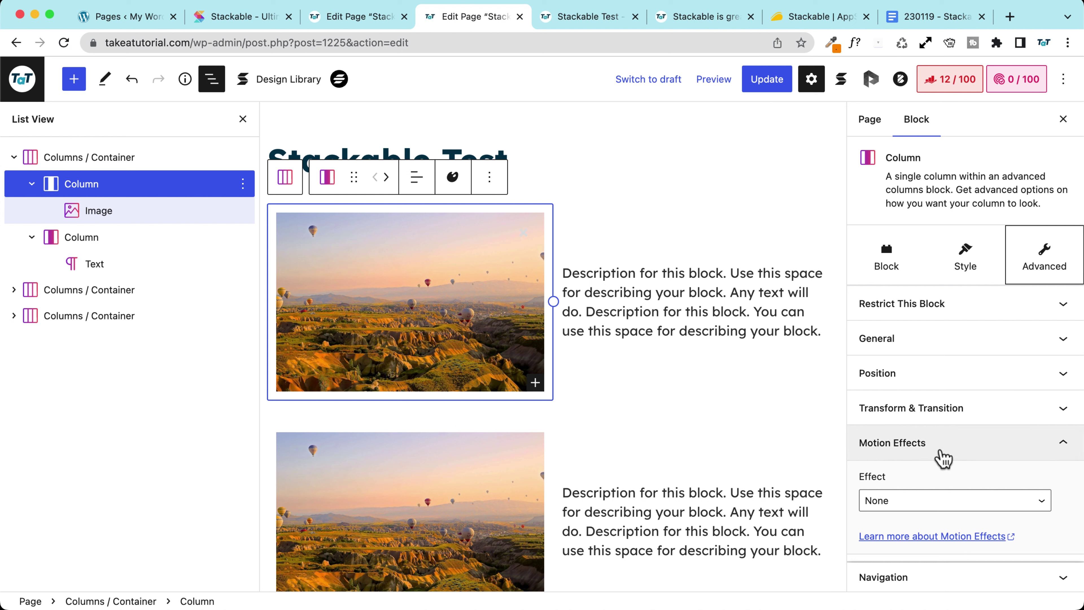
scroll(943, 458, "down", 2)
left_click(924, 451)
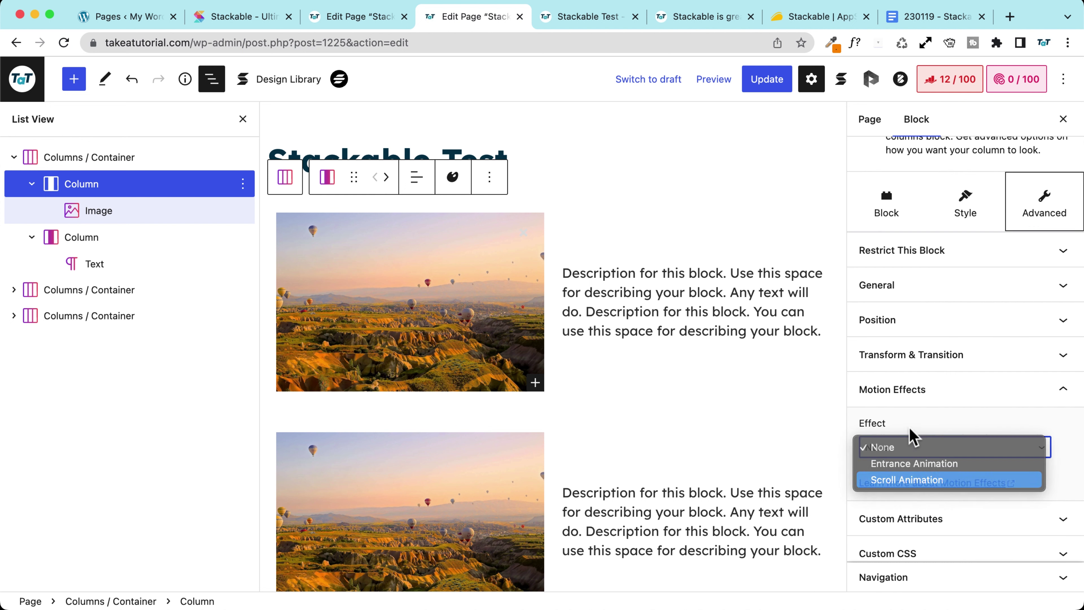
key("Return")
scroll(911, 427, "down", 4)
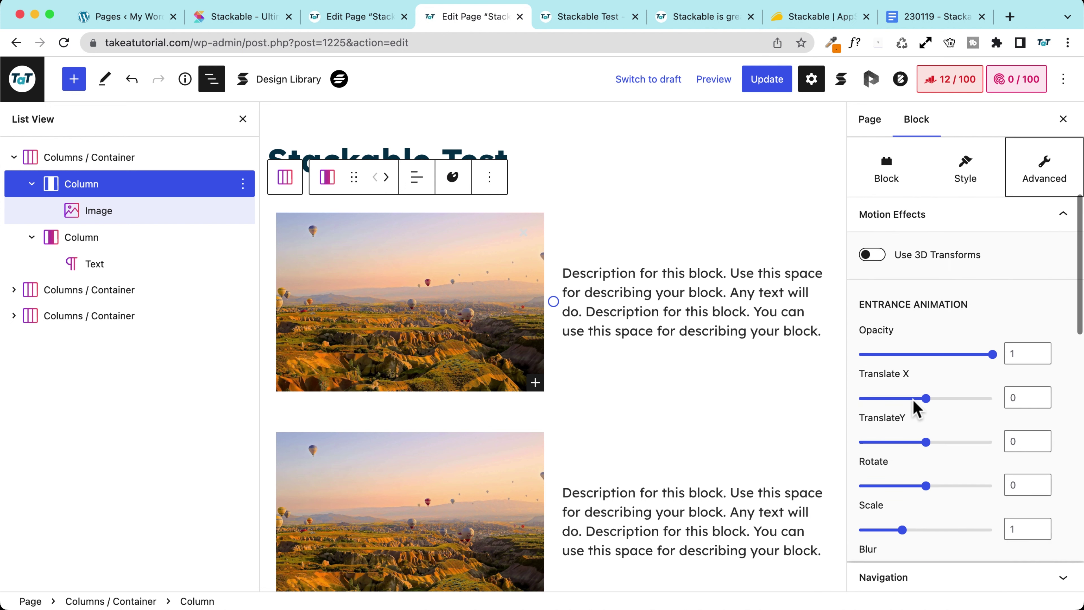
scroll(916, 409, "down", 1)
left_click_drag(925, 369, 882, 369)
left_click(767, 79)
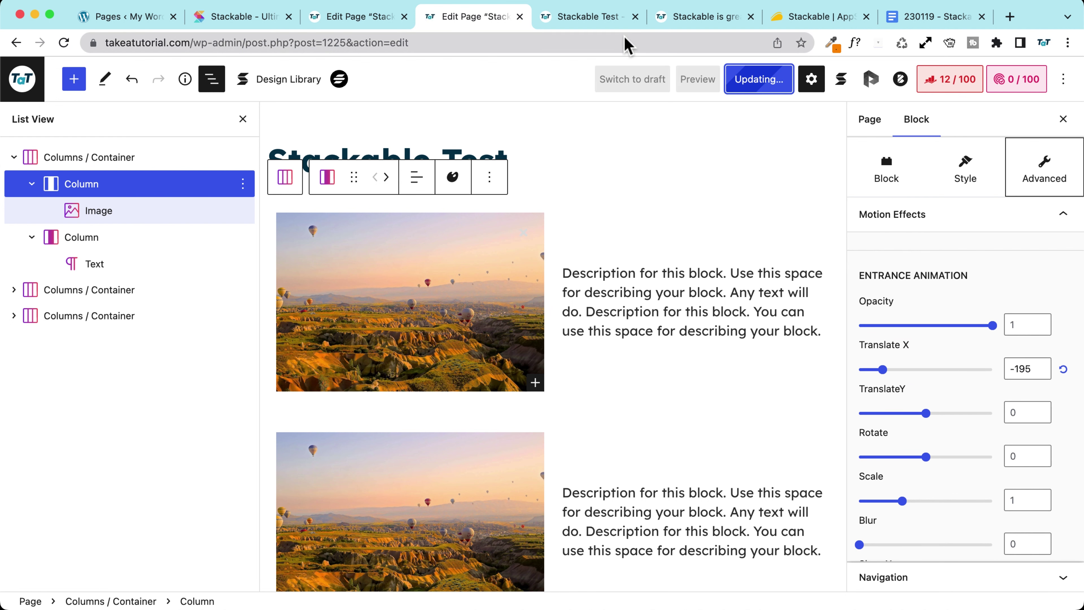
Examine how the image rows move while scrolling the published Stackable Test page
left_click(588, 18)
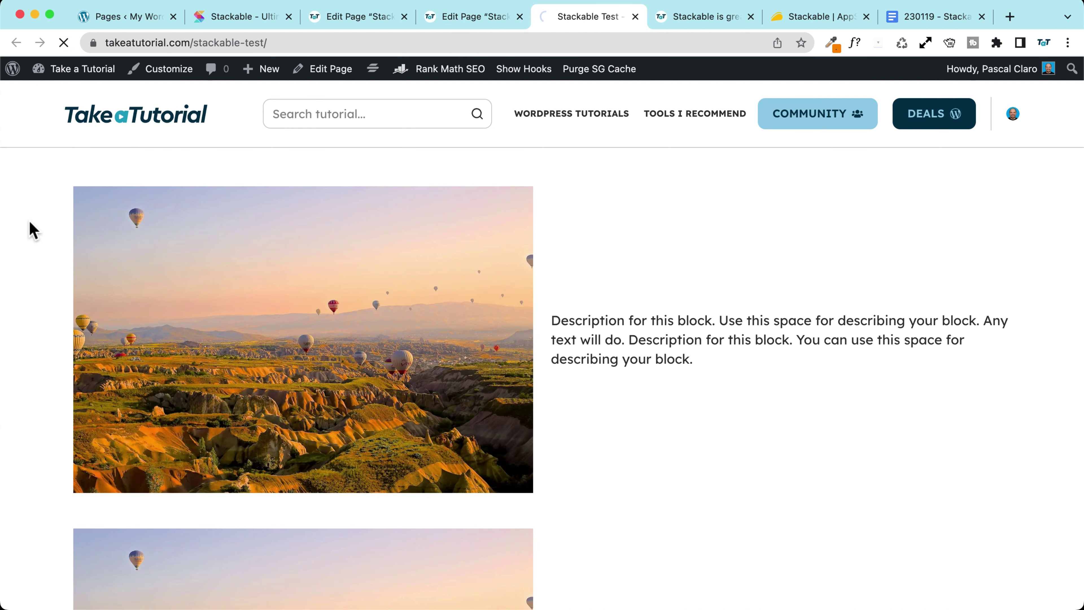
scroll(32, 231, "down", 3)
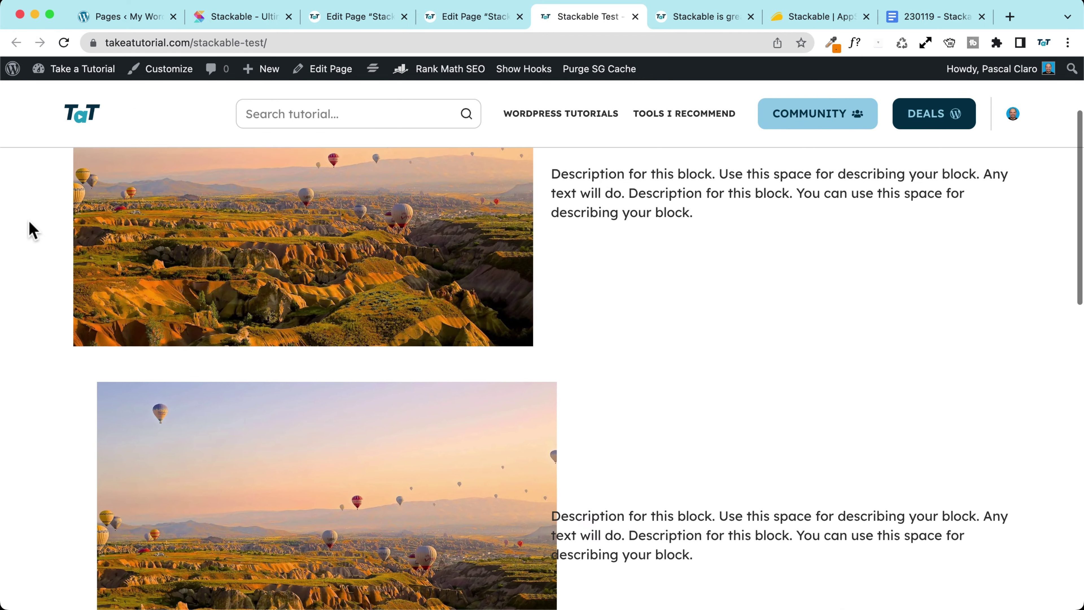
scroll(32, 231, "down", 5)
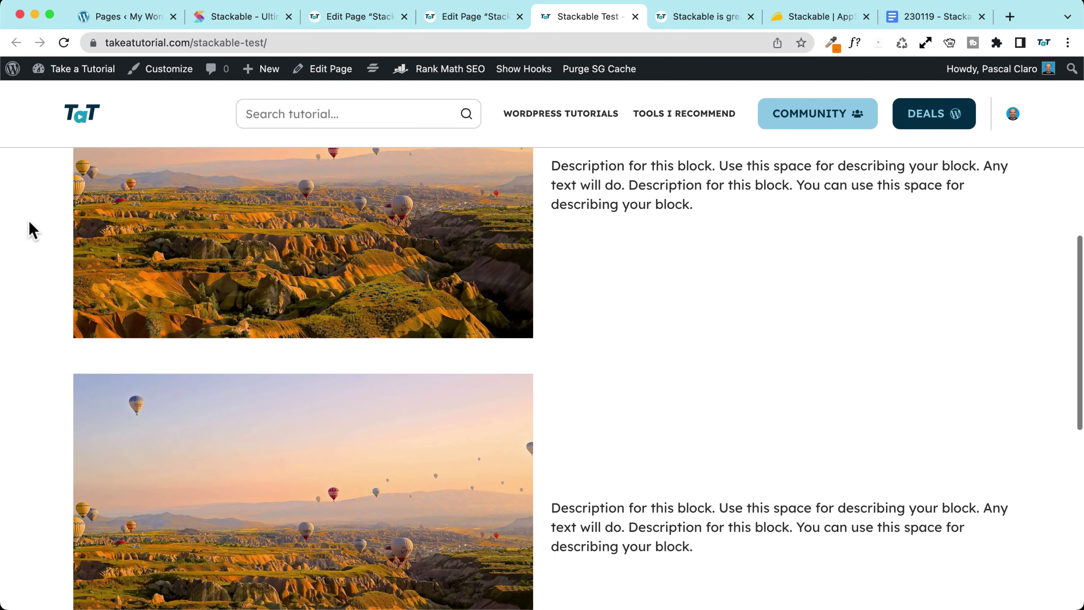
scroll(32, 231, "up", 10)
scroll(32, 230, "down", 8)
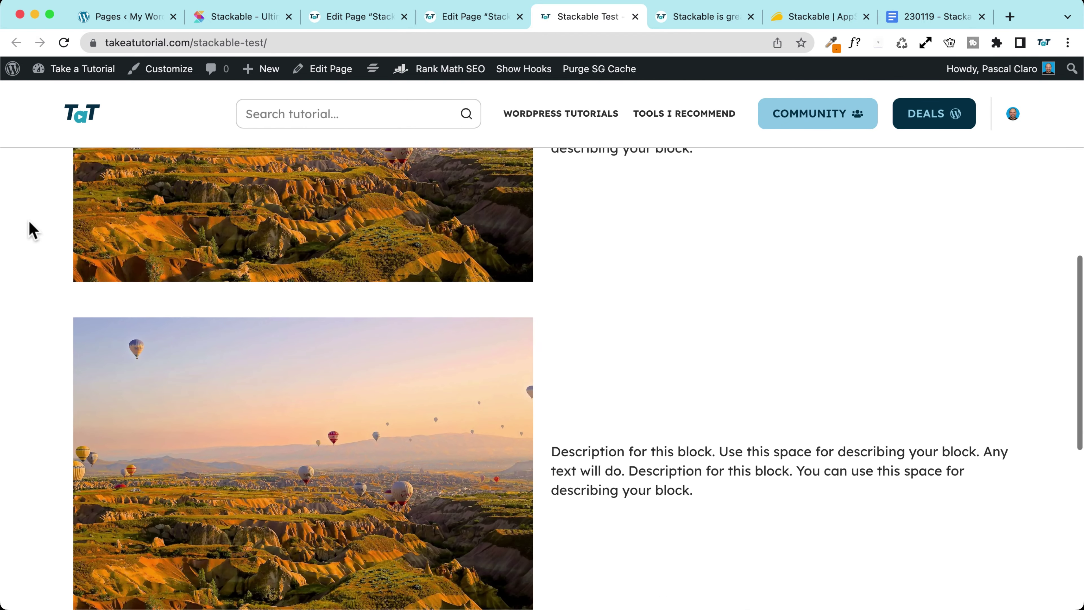
scroll(32, 231, "up", 5)
scroll(32, 231, "up", 5)
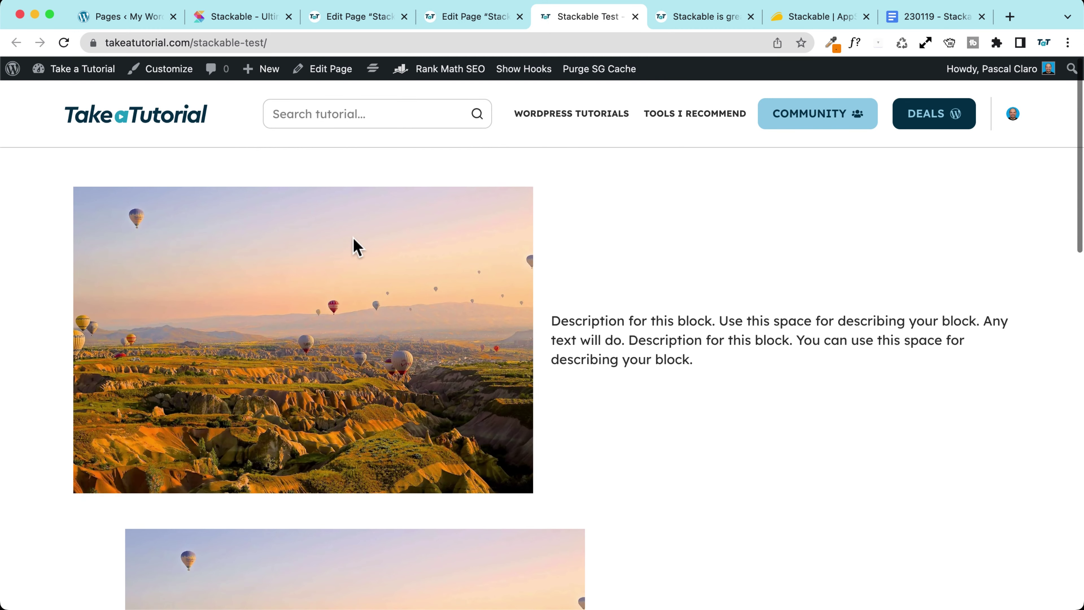
Back in the page editor, set the second row image's entrance Translate X to -131
left_click(466, 26)
scroll(528, 392, "down", 3)
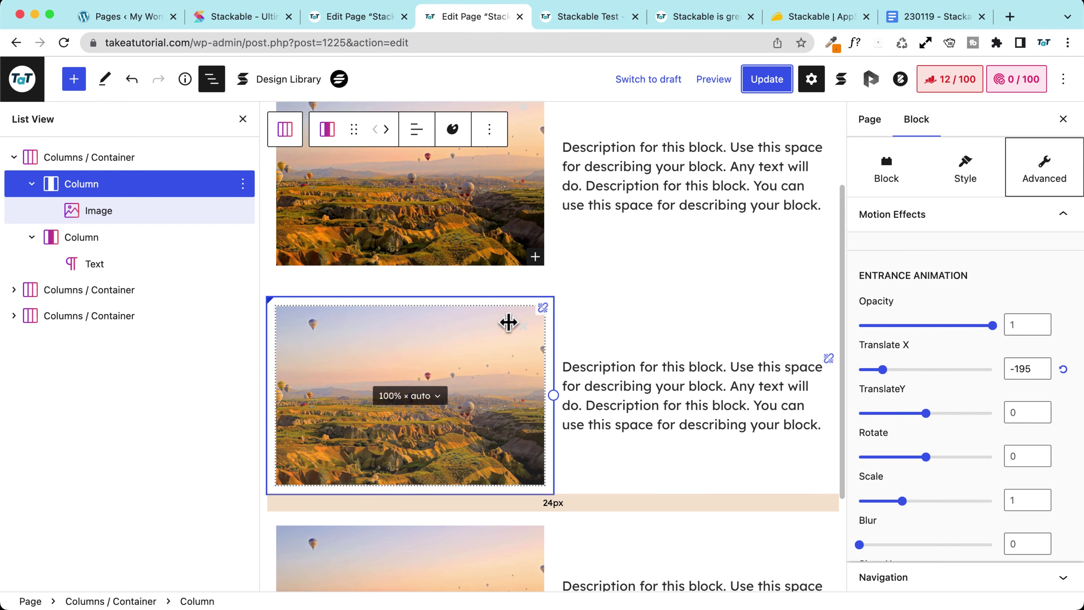
left_click(481, 335)
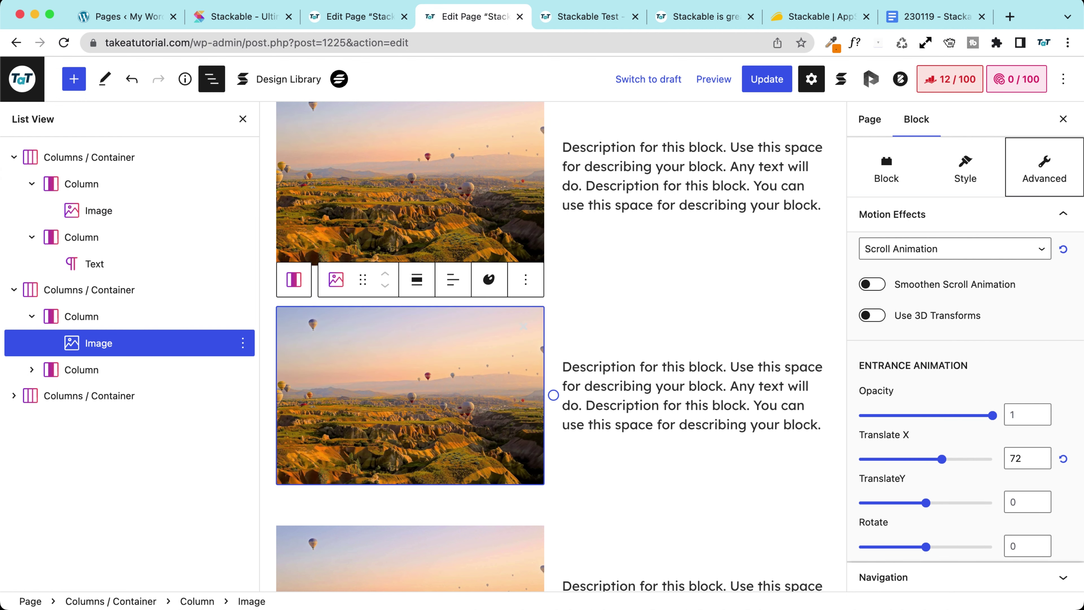
left_click(1063, 458)
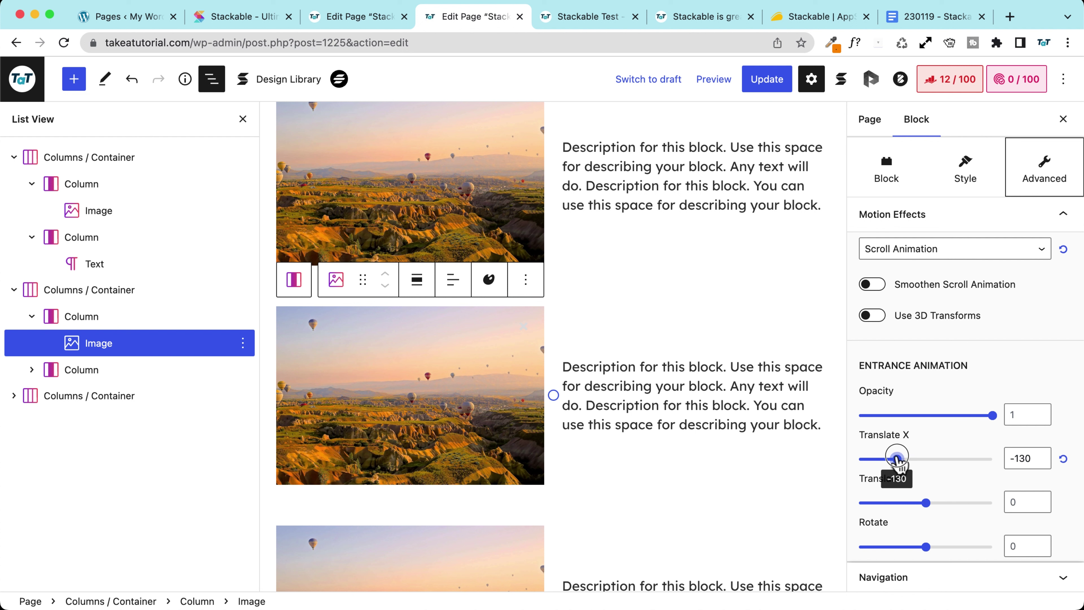
left_click_drag(897, 458, 896, 458)
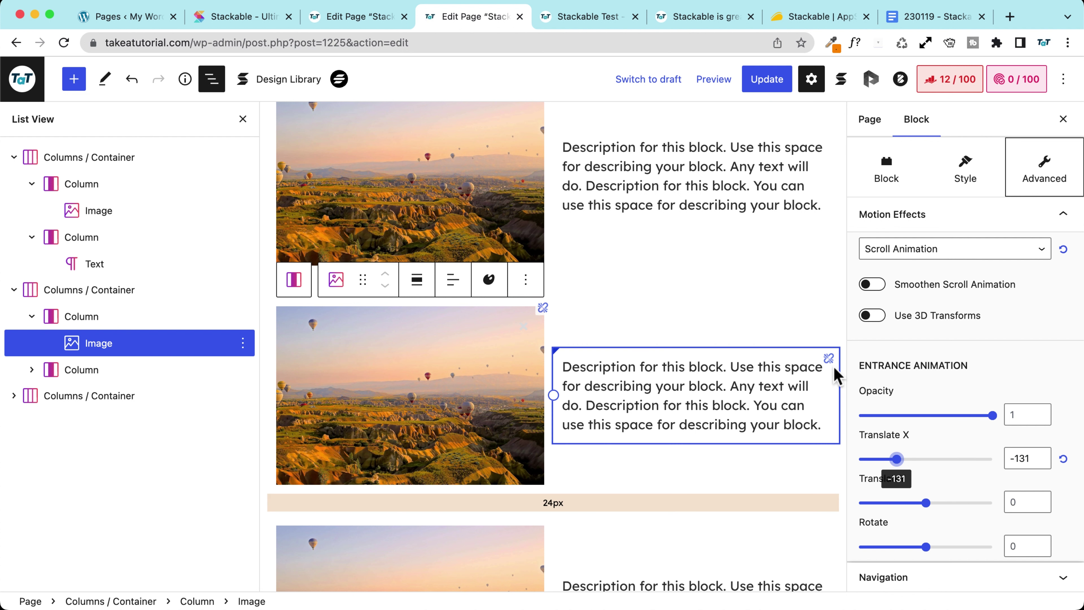
Give the second row's text column a Scroll Animation with entrance Translate X 143 and update the page
left_click(836, 376)
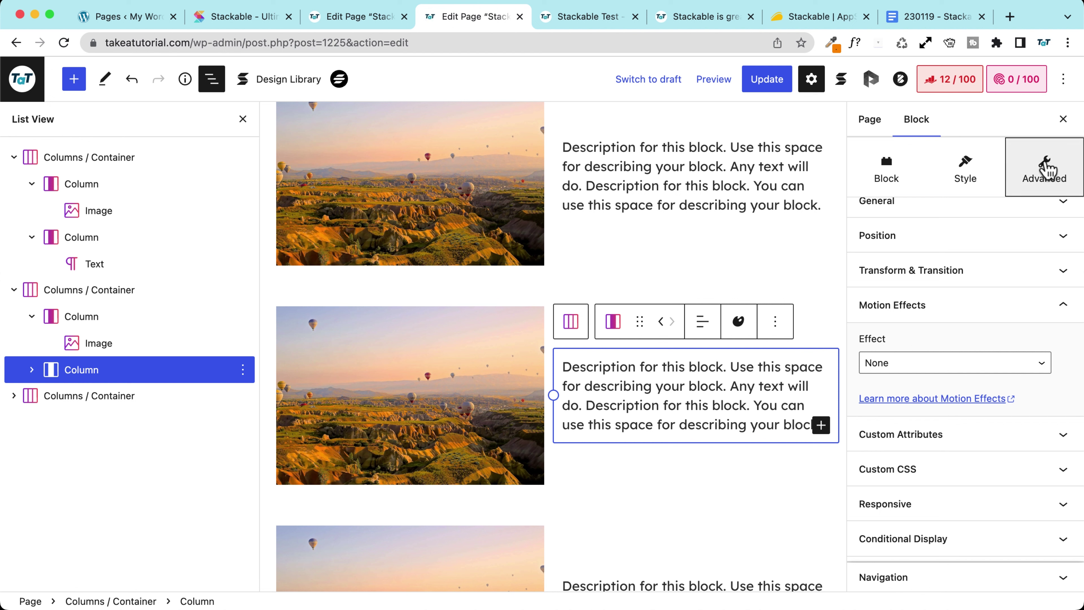
scroll(987, 230, "up", 3)
scroll(960, 405, "down", 3)
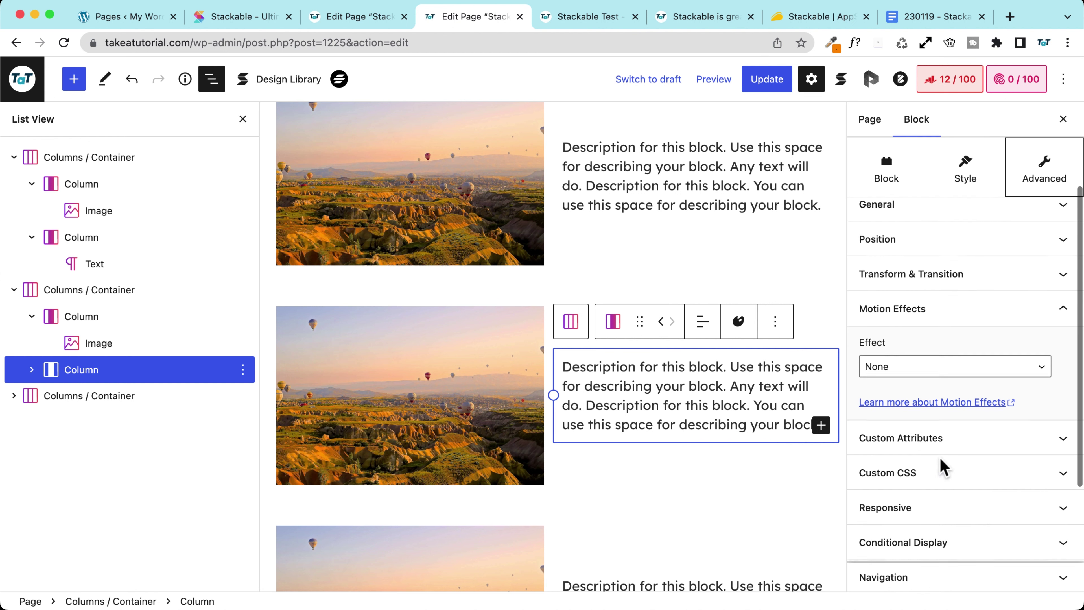
scroll(943, 467, "down", 1)
left_click(896, 340)
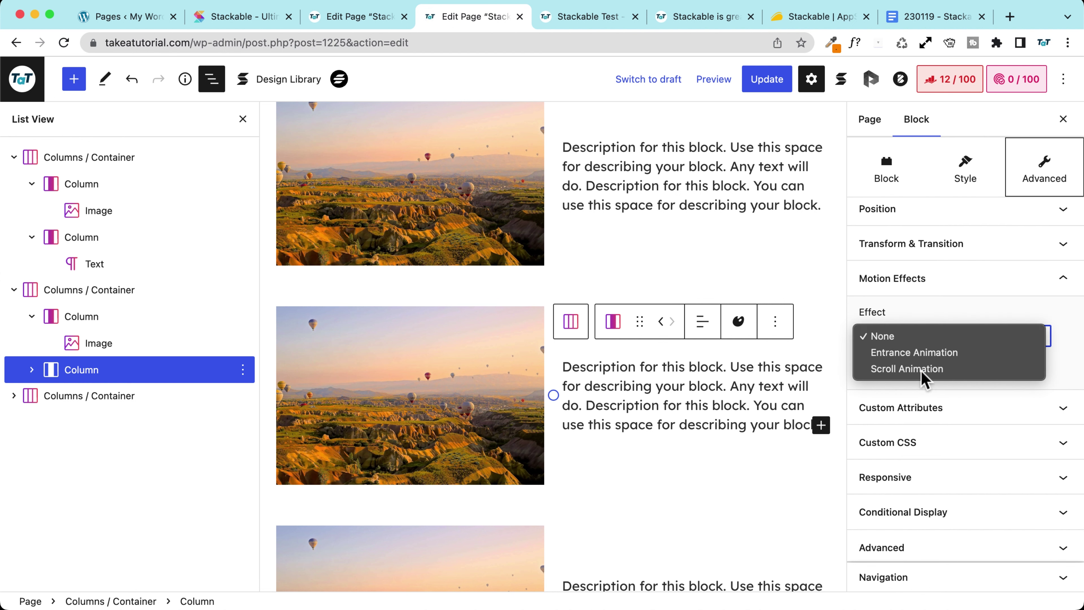
left_click(917, 368)
scroll(954, 508, "down", 3)
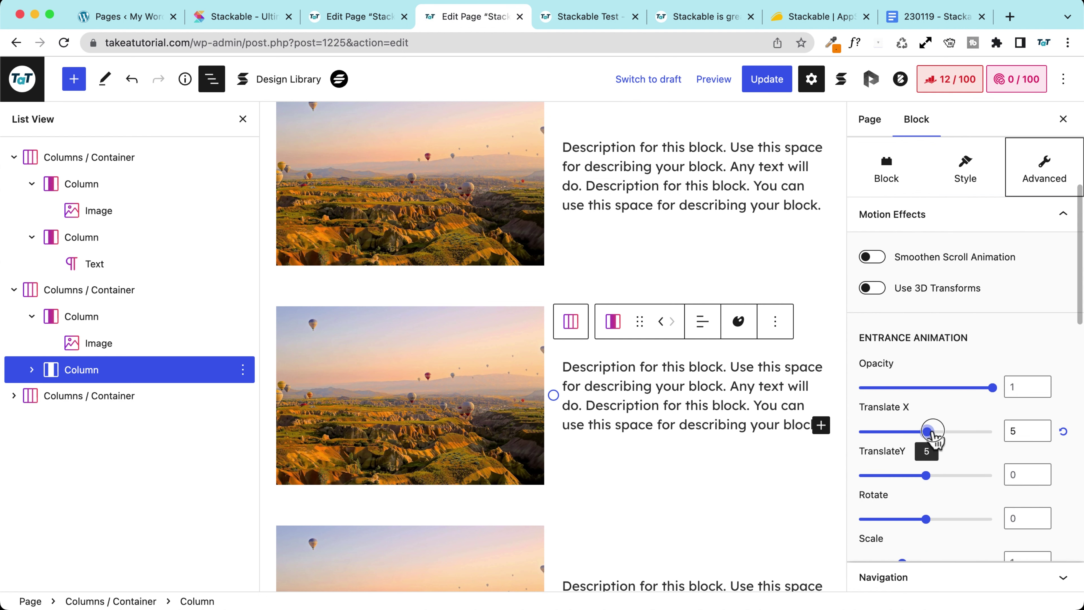
left_click_drag(956, 433, 960, 432)
left_click(768, 80)
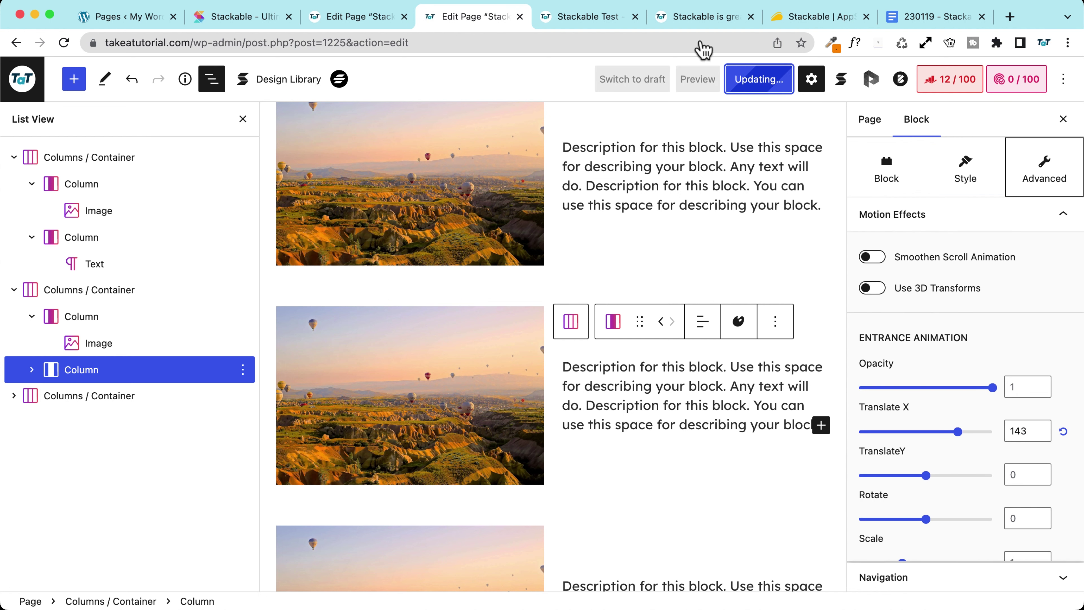
Reload the published page and examine the second row's image and text motion while scrolling back and forth
left_click(588, 17)
left_click(64, 42)
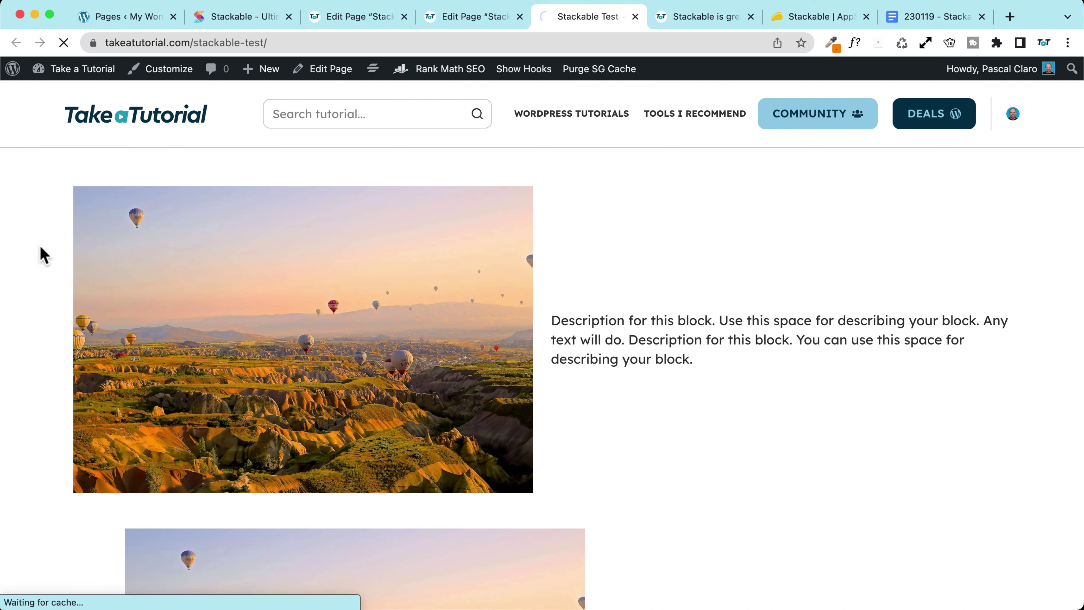
scroll(30, 288, "down", 3)
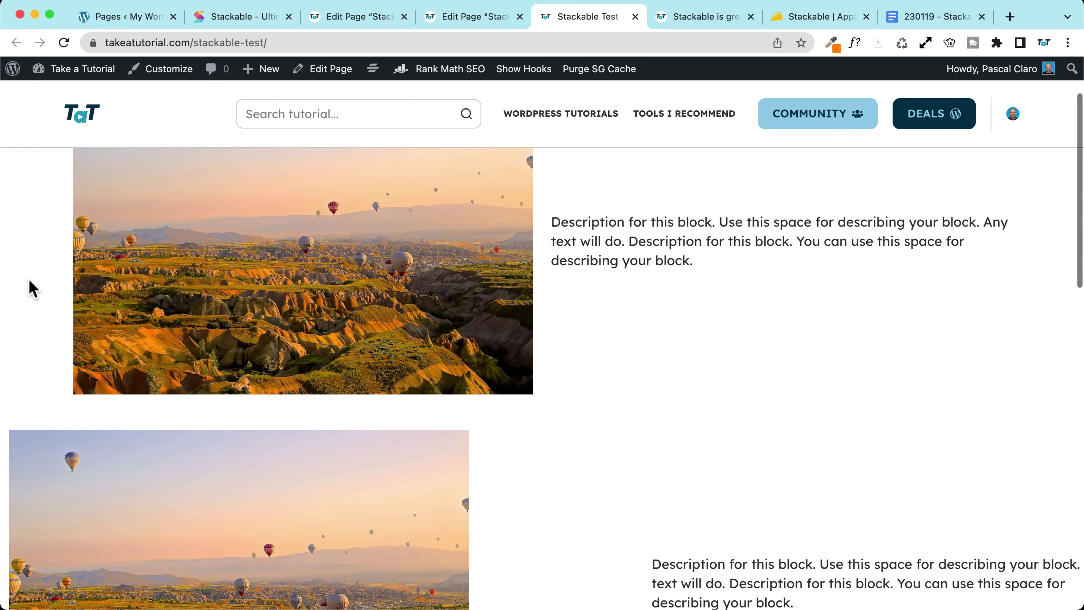
scroll(32, 289, "down", 2)
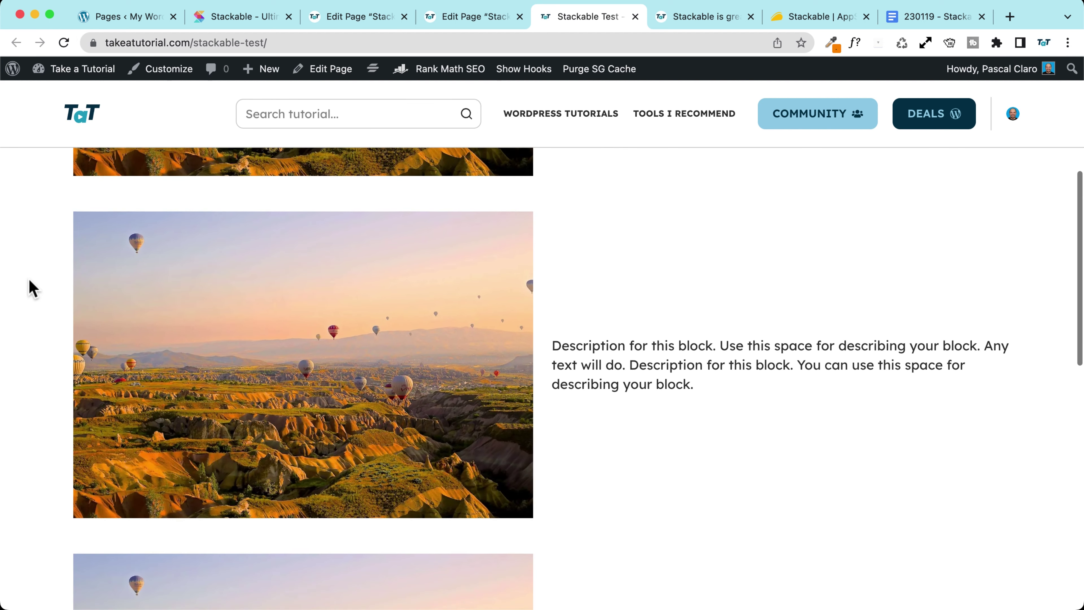
scroll(32, 288, "down", 5)
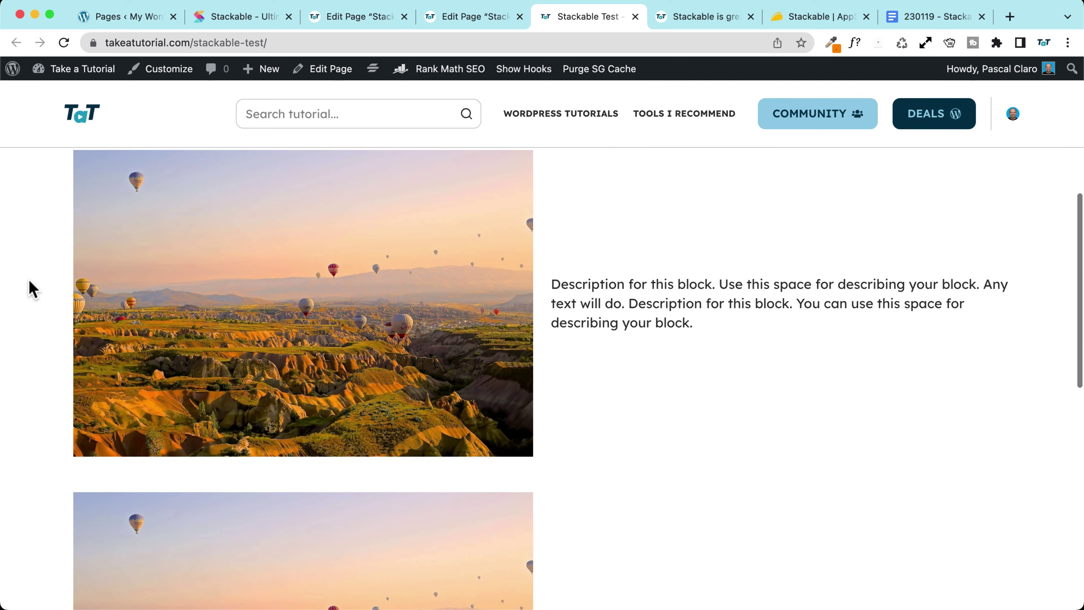
scroll(32, 289, "down", 2)
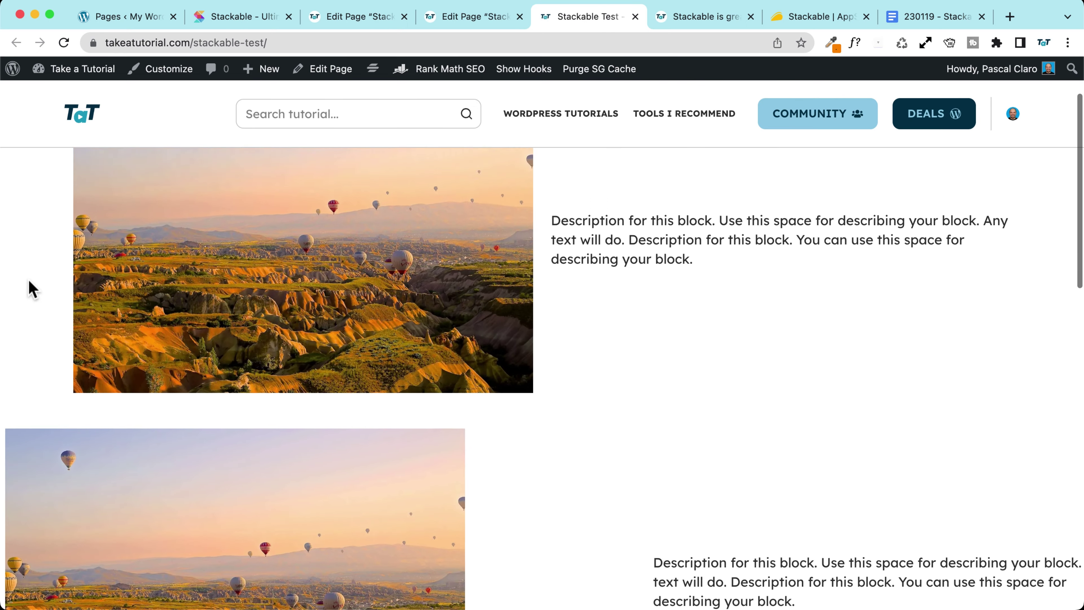
scroll(32, 289, "down", 3)
scroll(32, 289, "up", 6)
scroll(32, 289, "down", 5)
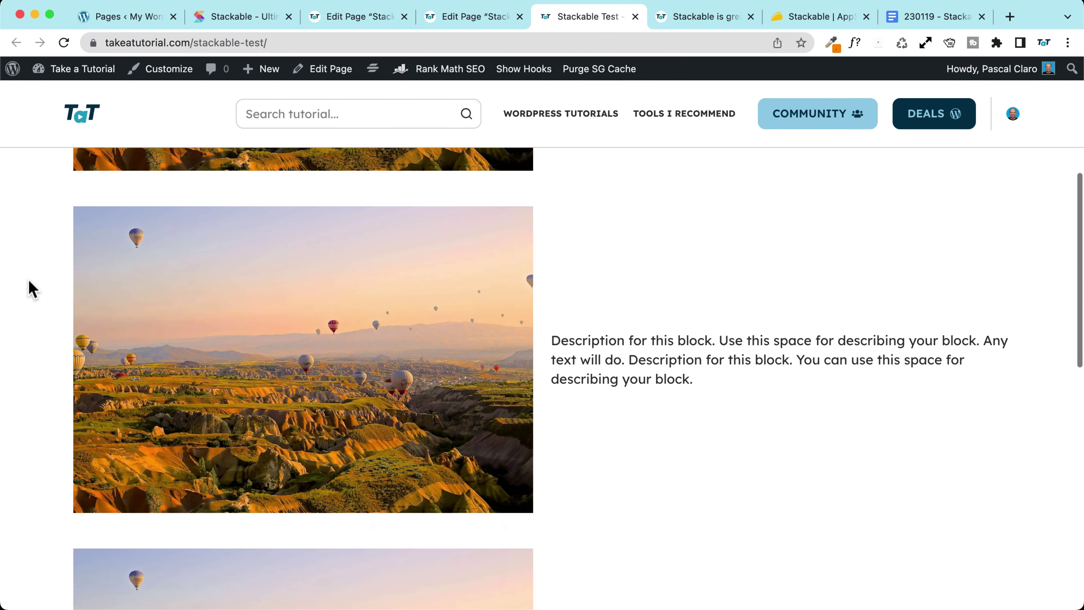
scroll(32, 288, "up", 5)
scroll(32, 288, "down", 4)
scroll(32, 288, "up", 4)
scroll(32, 289, "down", 5)
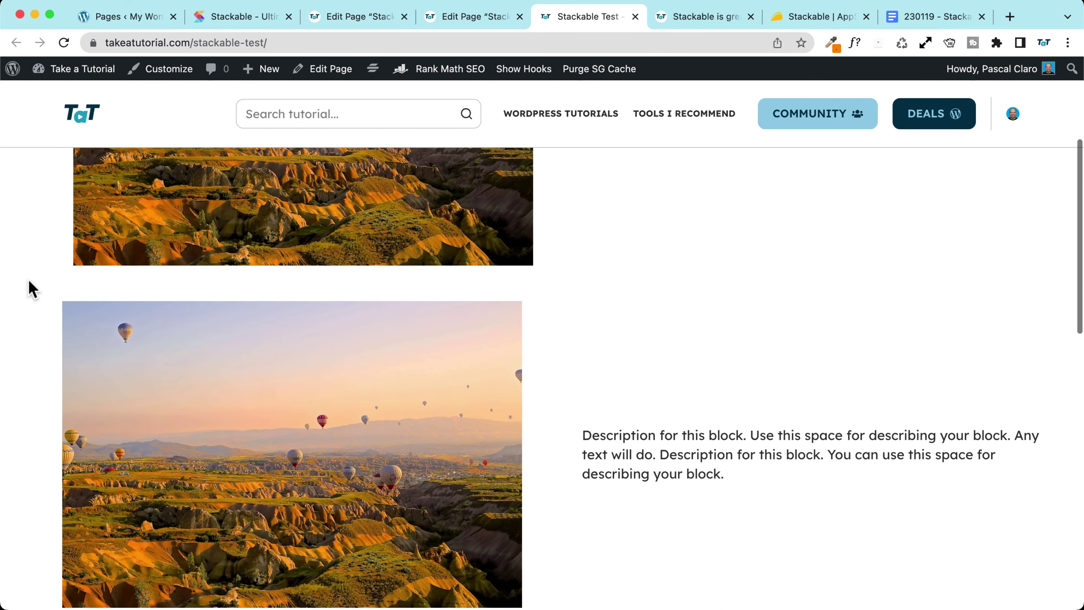
Back in the page editor, set the second row image's entrance Blur to 1 and Rotate to 54, and update the page
left_click(490, 21)
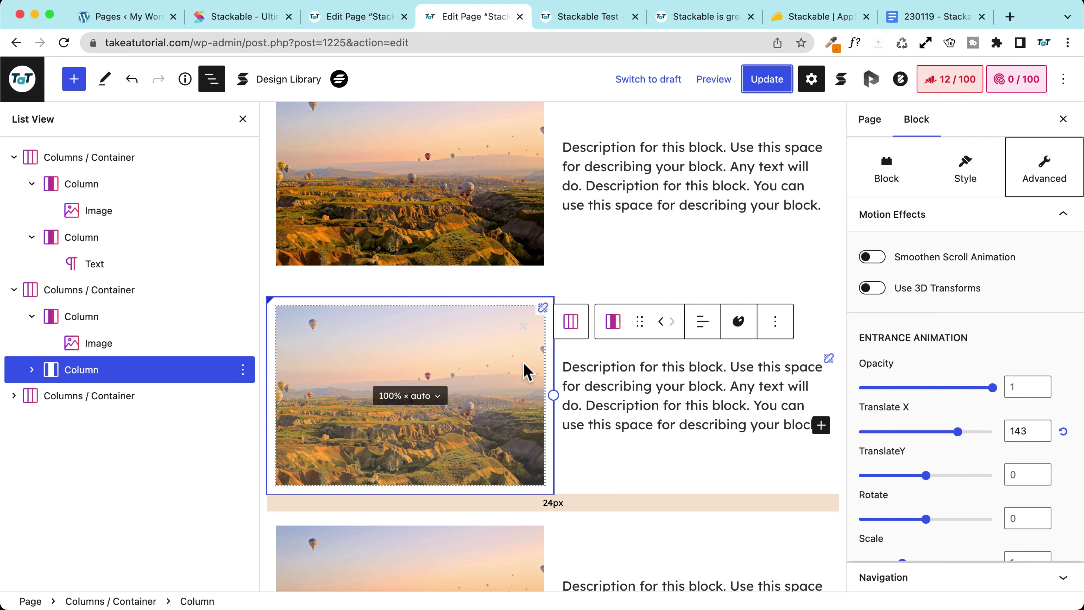
left_click(526, 370)
scroll(950, 484, "down", 5)
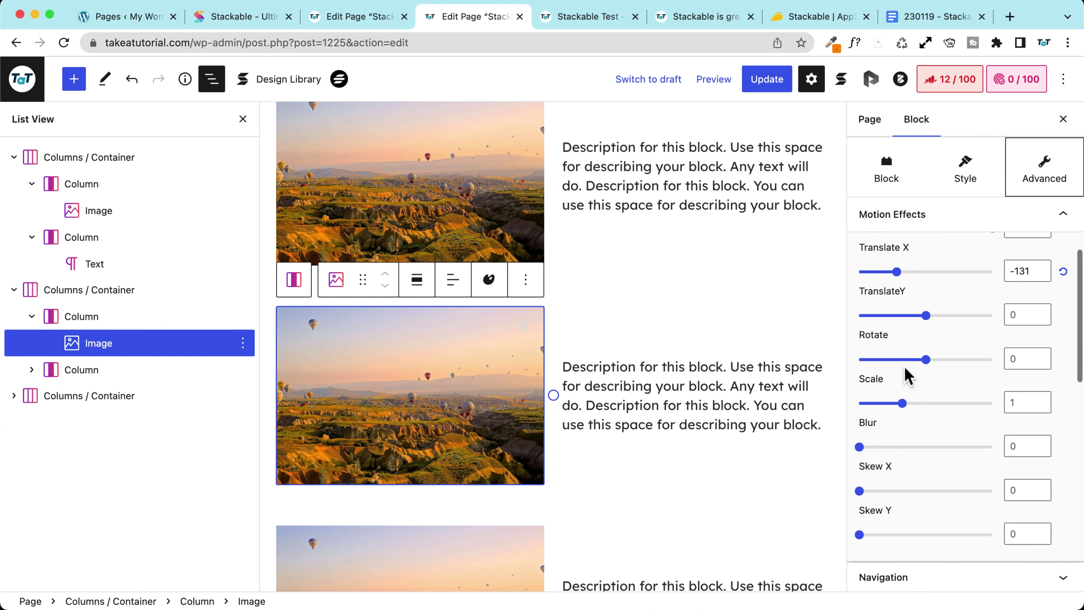
scroll(908, 375, "down", 2)
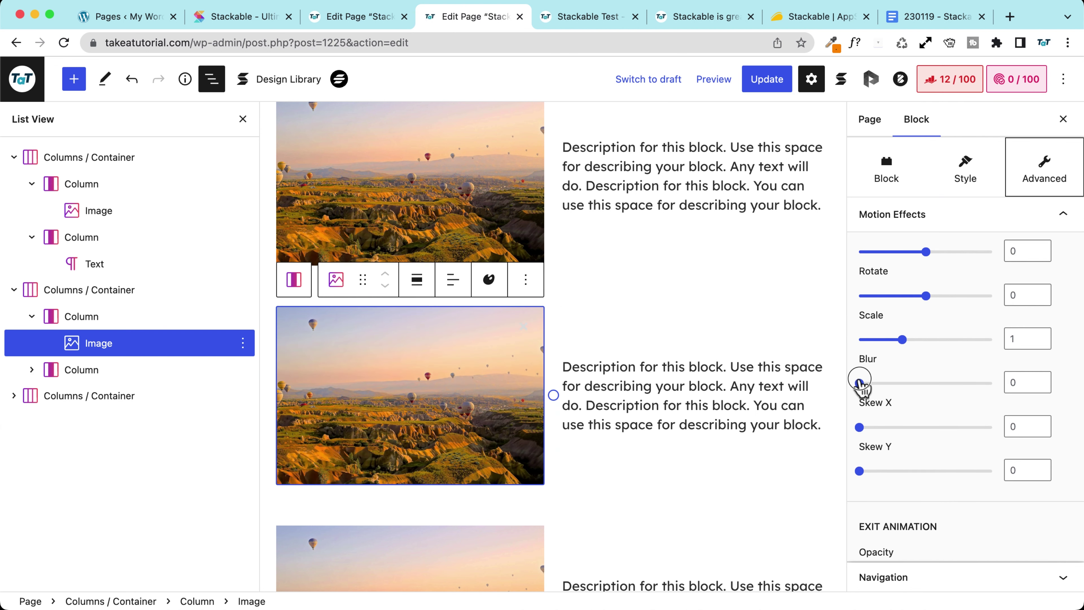
left_click_drag(860, 381, 884, 363)
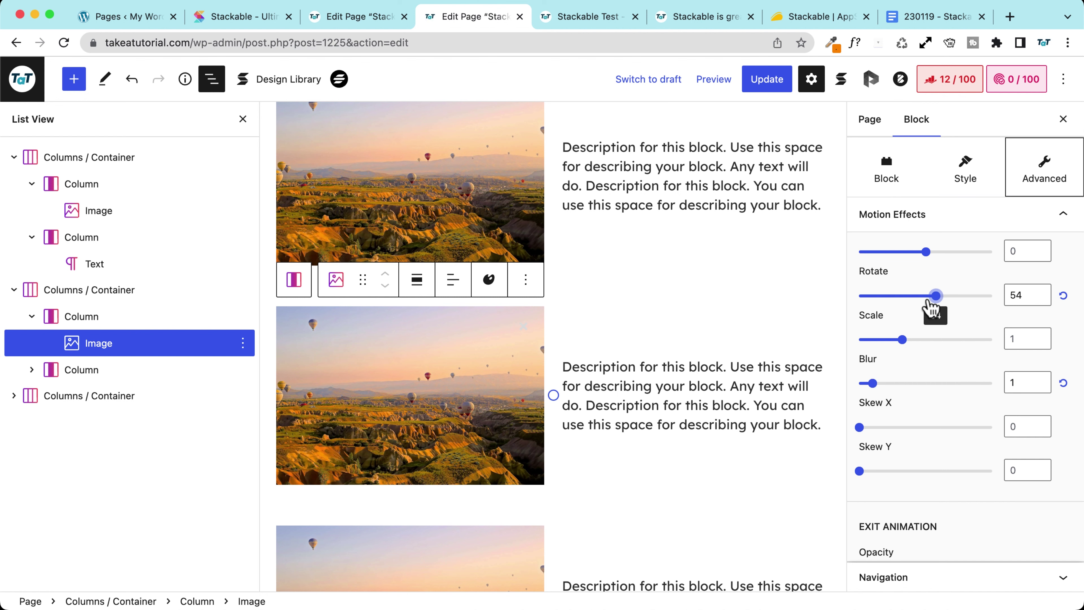
left_click(760, 86)
Examine how the second row's image rotates and blurs while scrolling the published Stackable Test page up and down
left_click(580, 17)
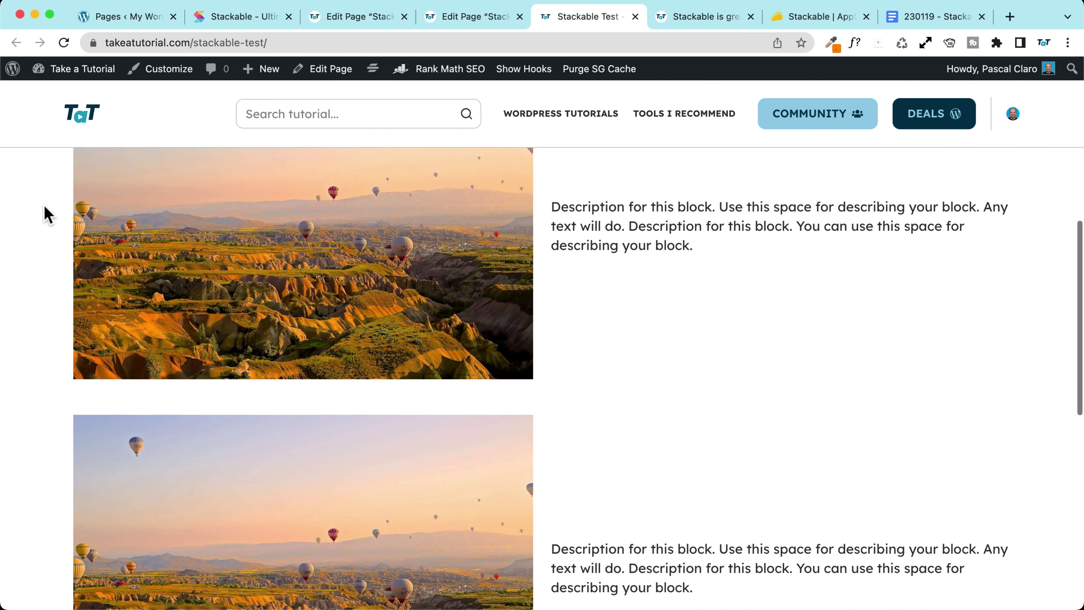
scroll(44, 204, "down", 4)
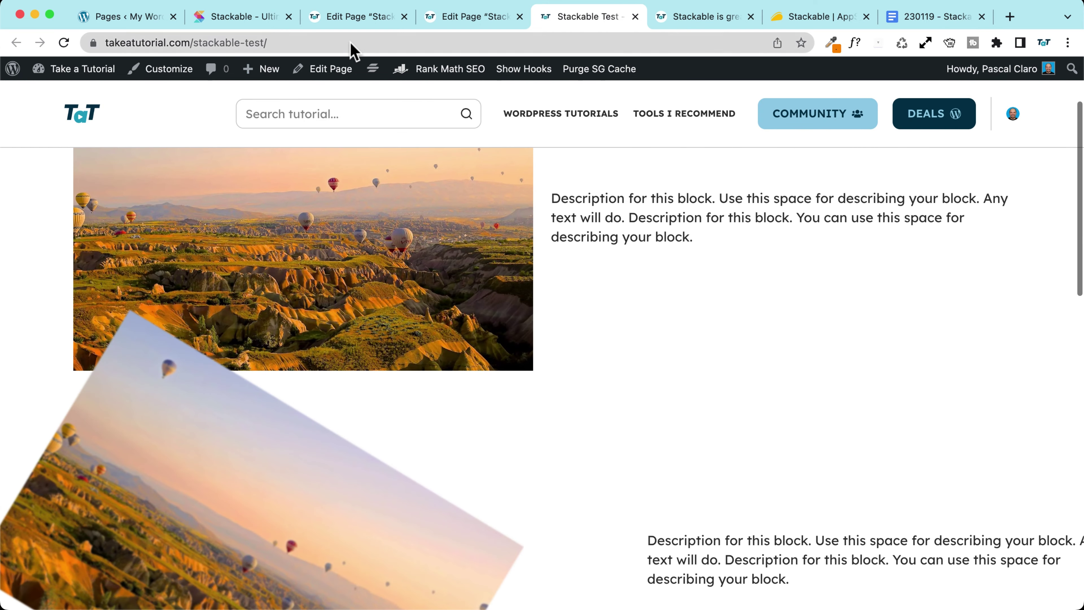
left_click(472, 18)
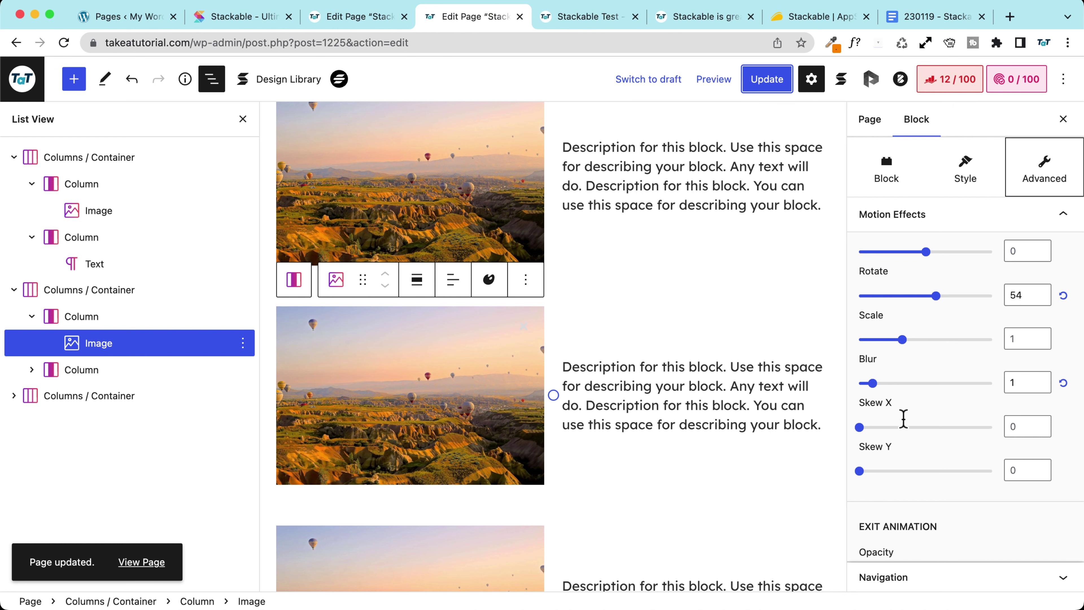
left_click(586, 16)
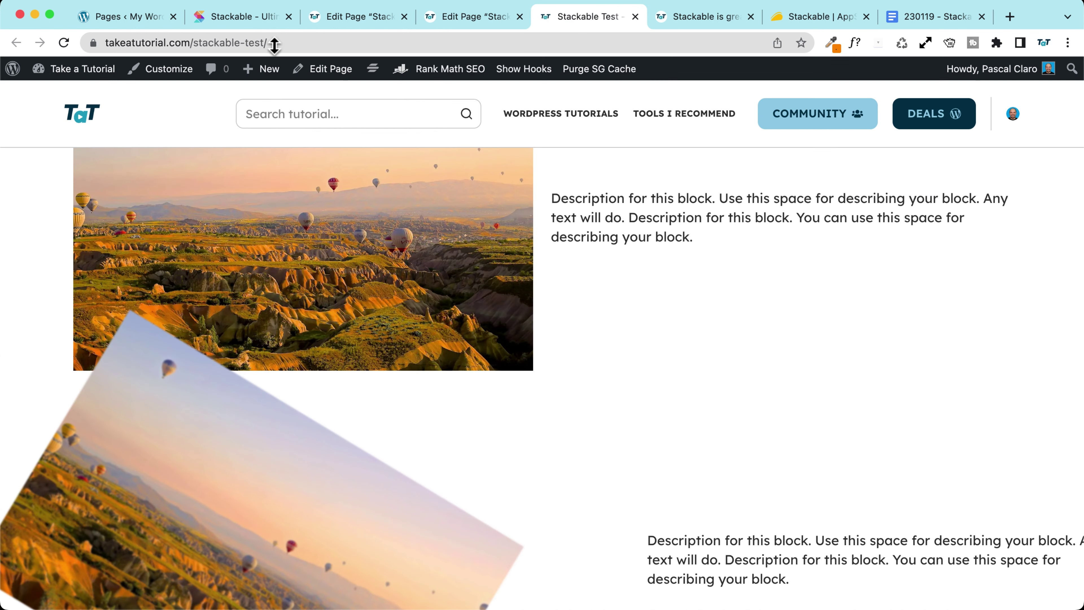
scroll(195, 310, "up", 3)
scroll(197, 305, "down", 6)
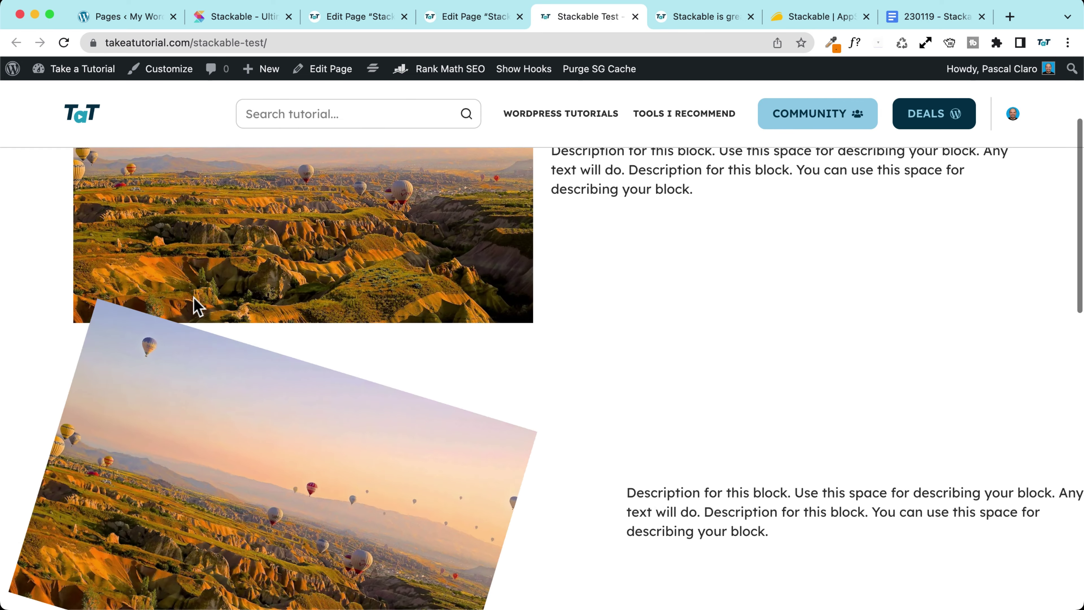
scroll(196, 306, "down", 3)
scroll(196, 305, "up", 3)
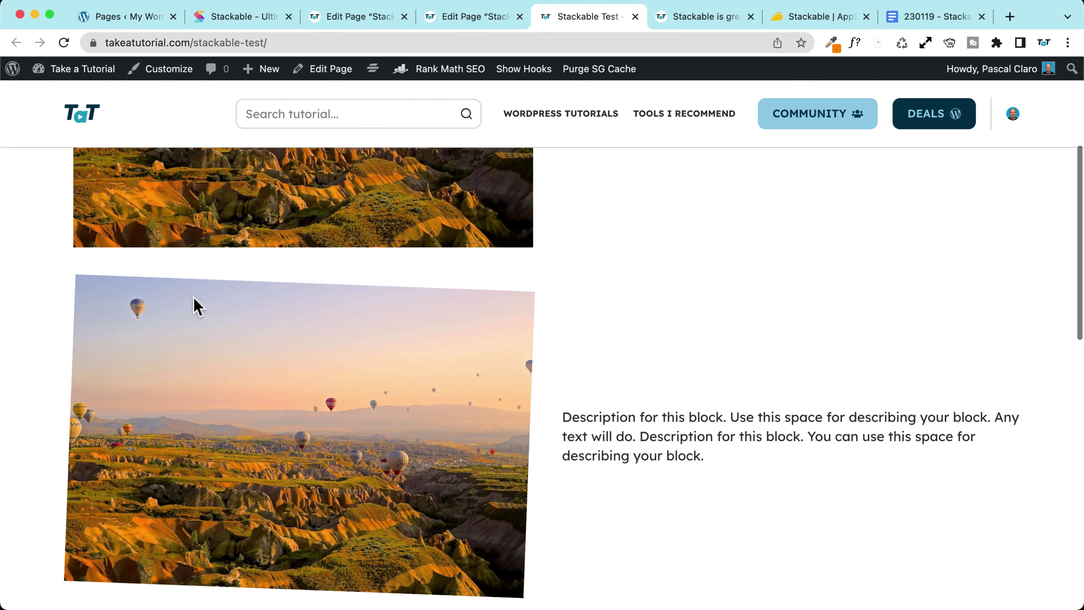
scroll(196, 306, "down", 3)
scroll(196, 306, "up", 4)
scroll(196, 305, "down", 3)
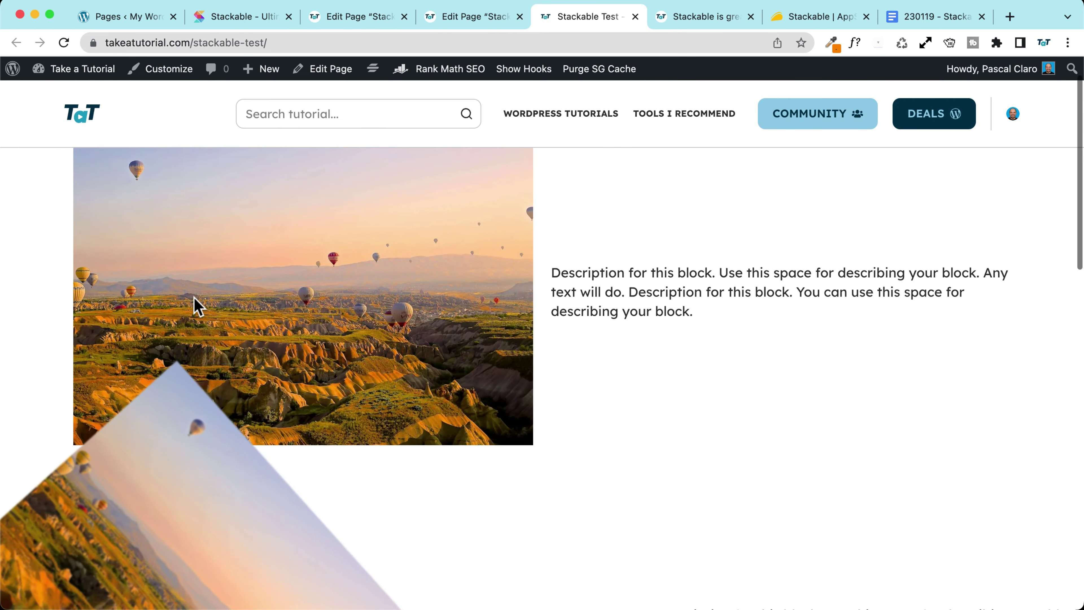
scroll(196, 305, "up", 2)
scroll(196, 305, "down", 1)
left_click(469, 17)
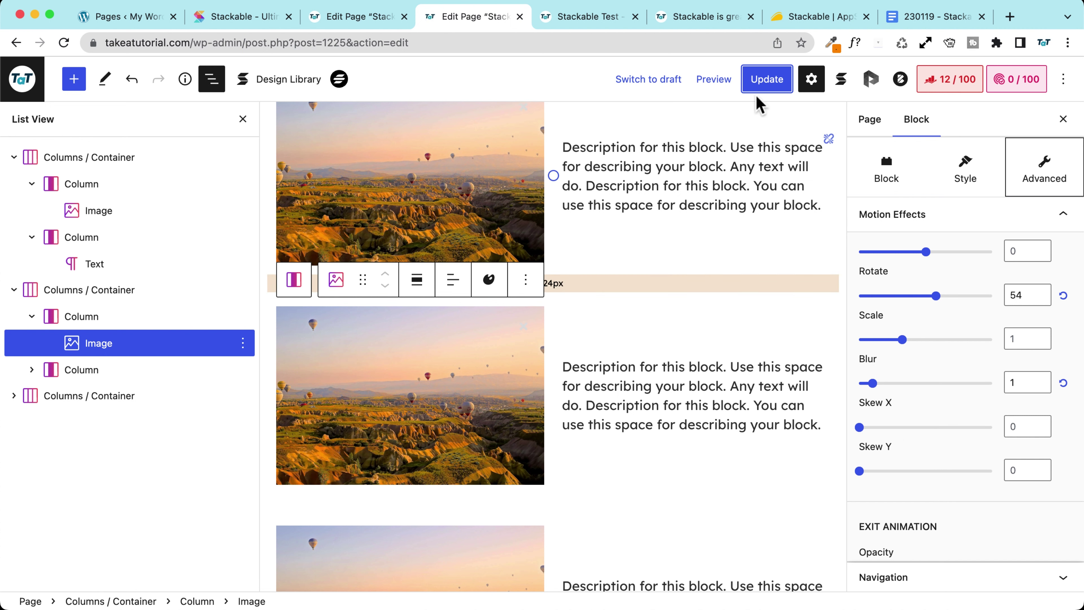
left_click(588, 17)
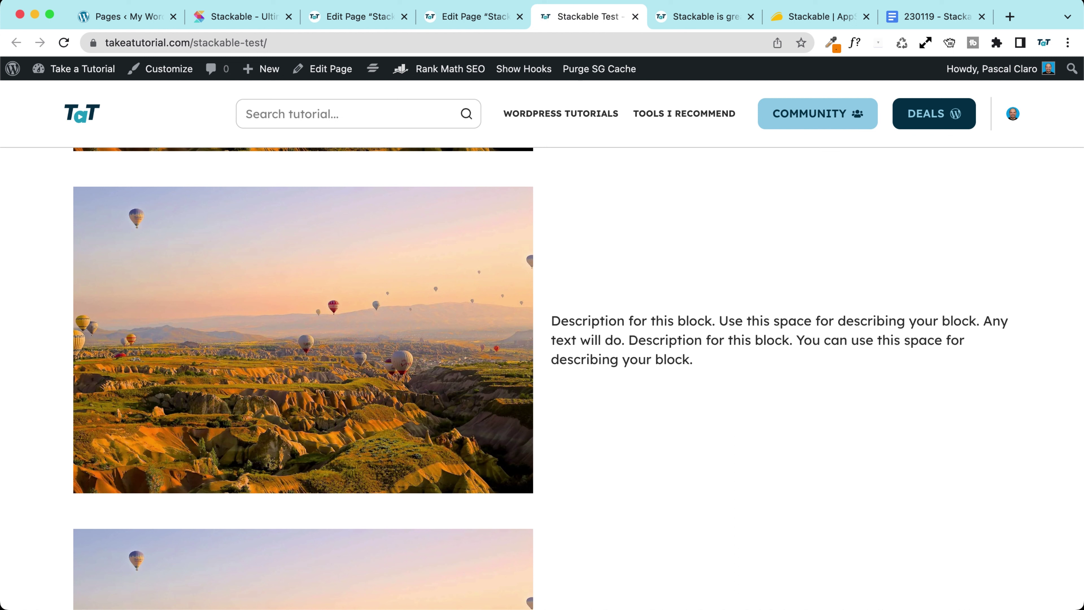
Open the published page for editing, apply the Blob 34 image shape to the first row's image, and update the page
left_click(331, 69)
left_click(256, 261)
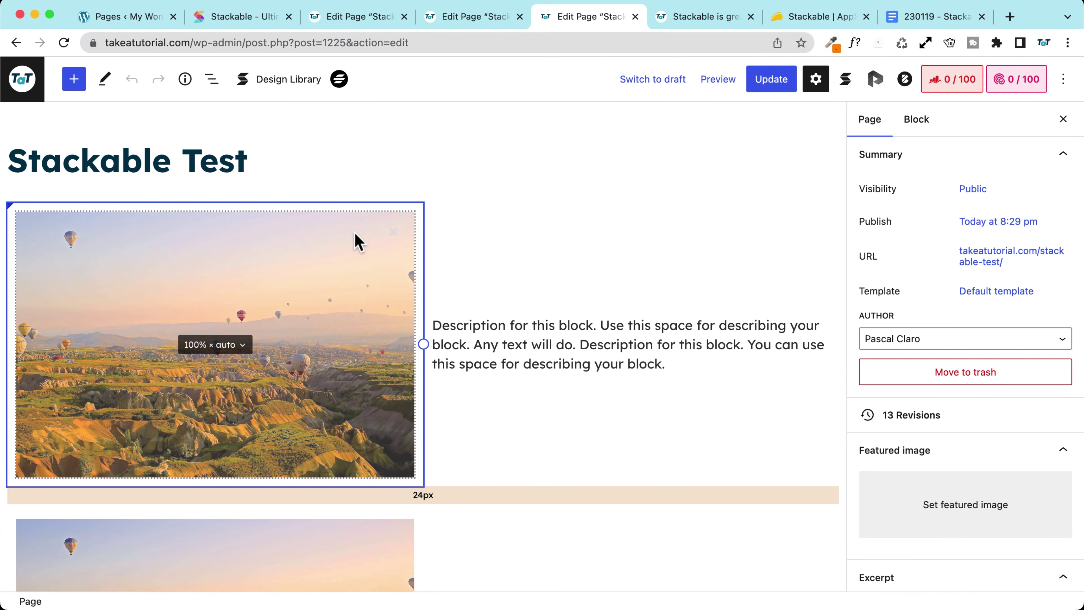
left_click(352, 240)
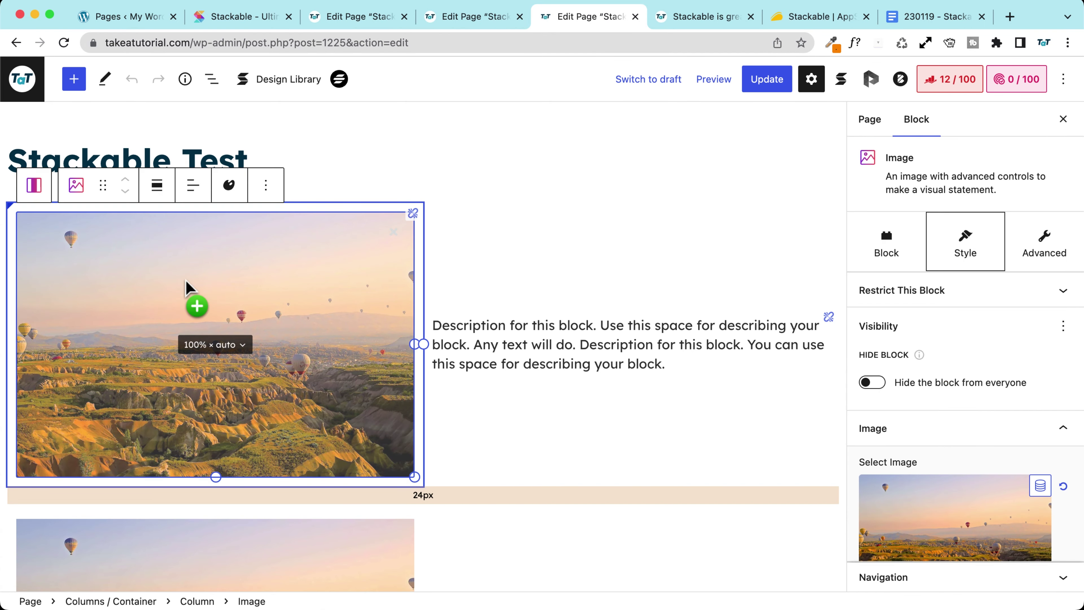
left_click_drag(237, 273, 972, 407)
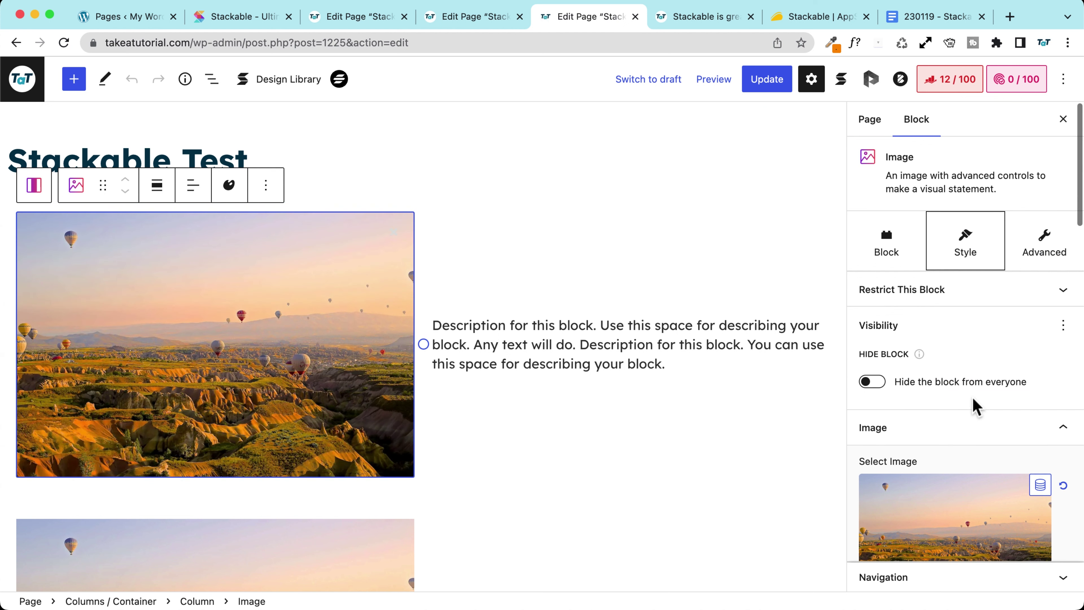
scroll(973, 407, "down", 5)
scroll(975, 408, "down", 10)
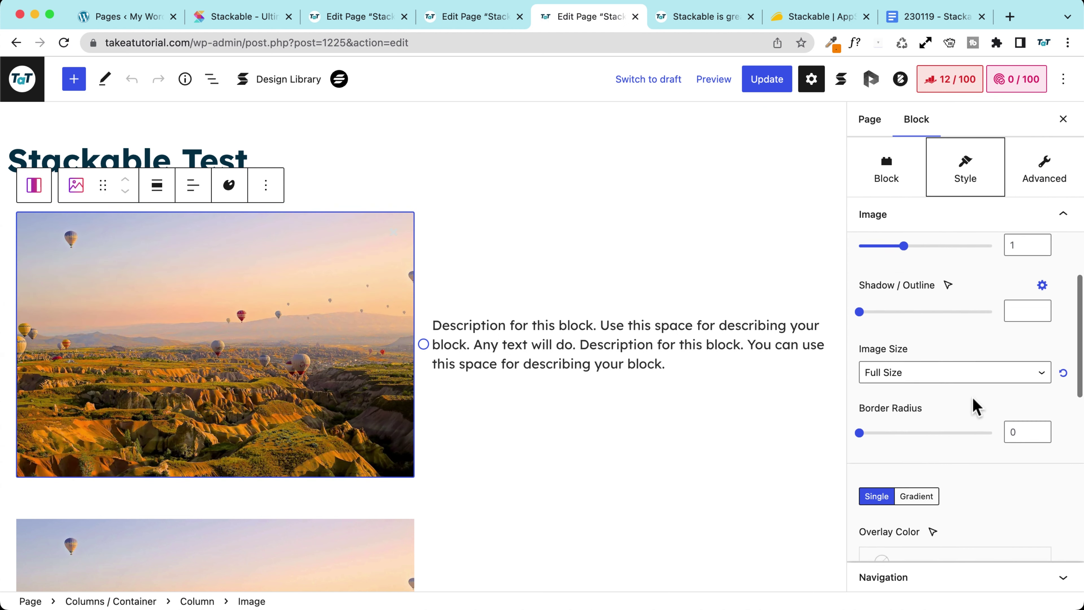
scroll(975, 408, "down", 10)
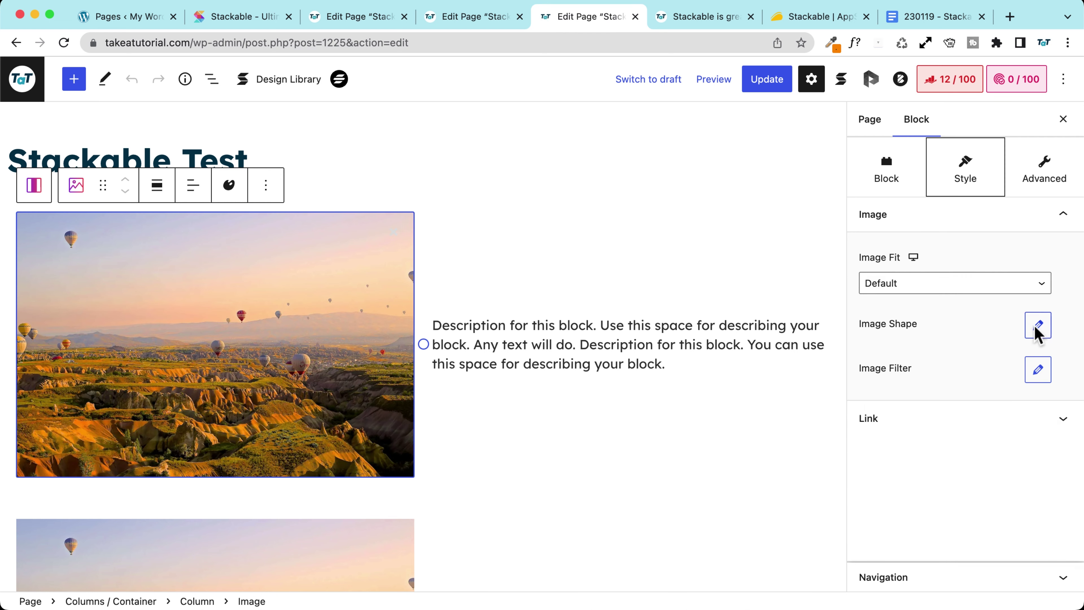
left_click(1037, 327)
scroll(951, 440, "down", 12)
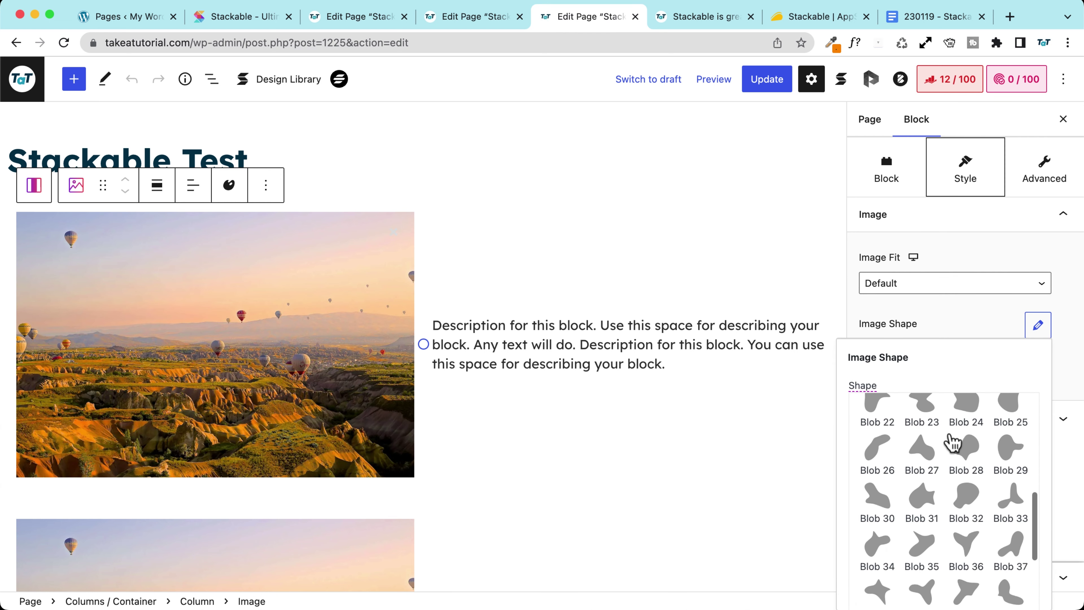
scroll(932, 484, "up", 2)
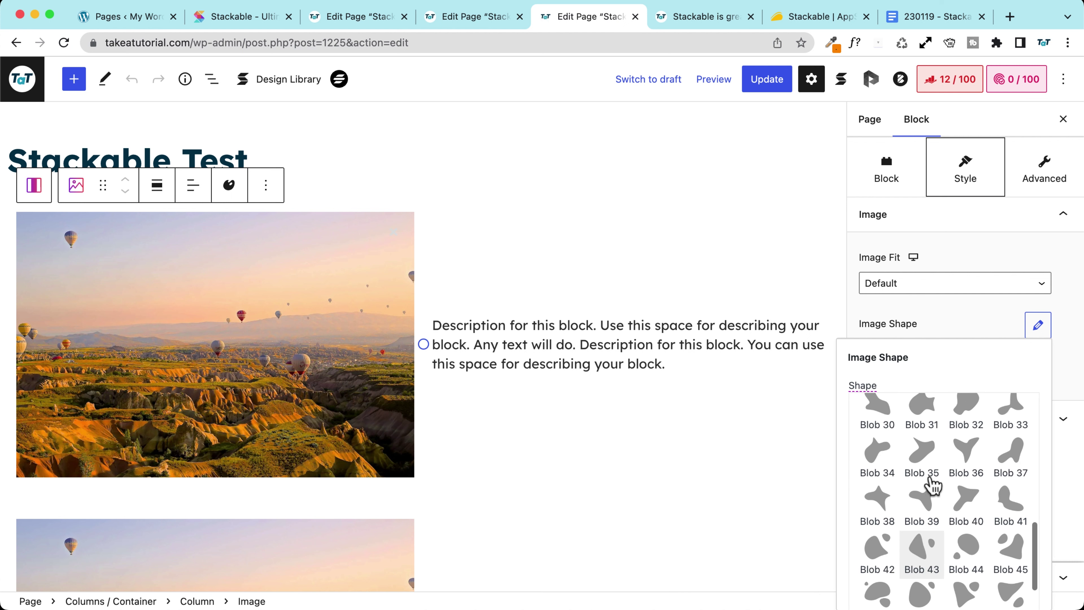
left_click(877, 490)
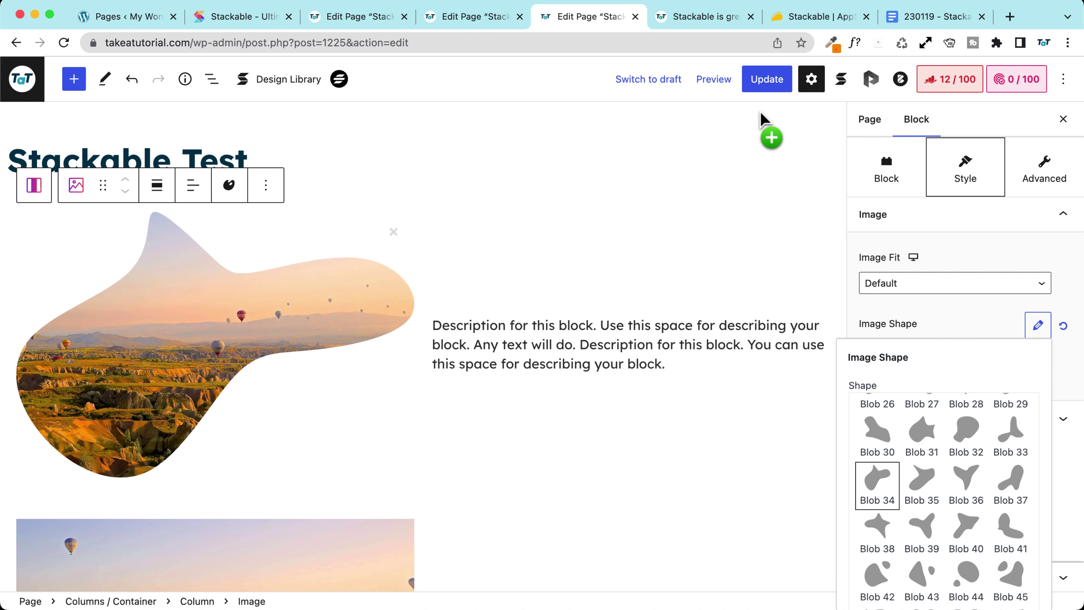
left_click(764, 80)
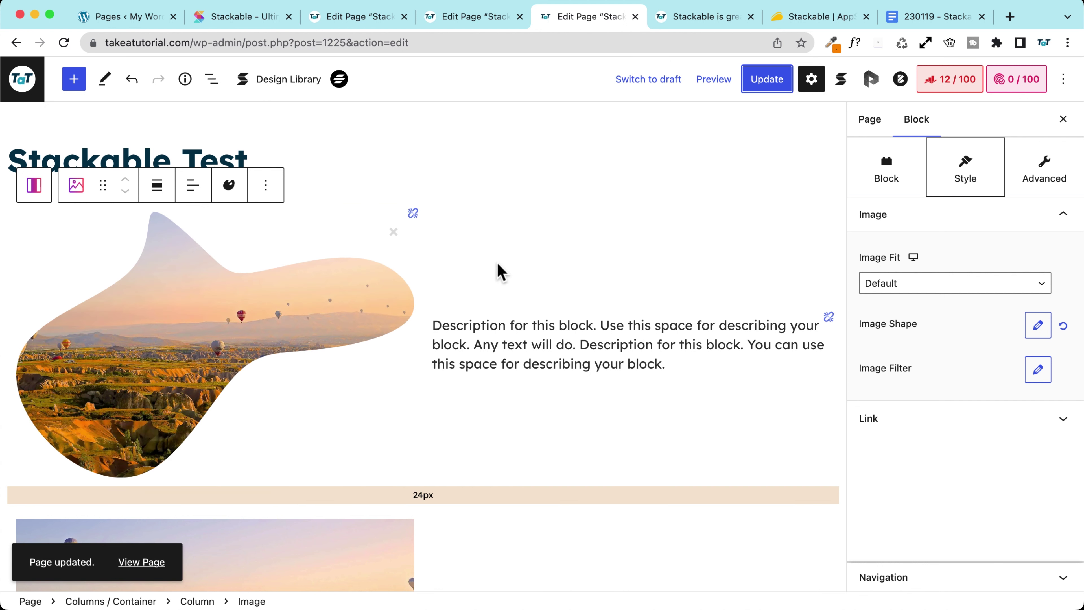
View the updated page and examine the shaped image and the rows while scrolling
left_click(147, 562)
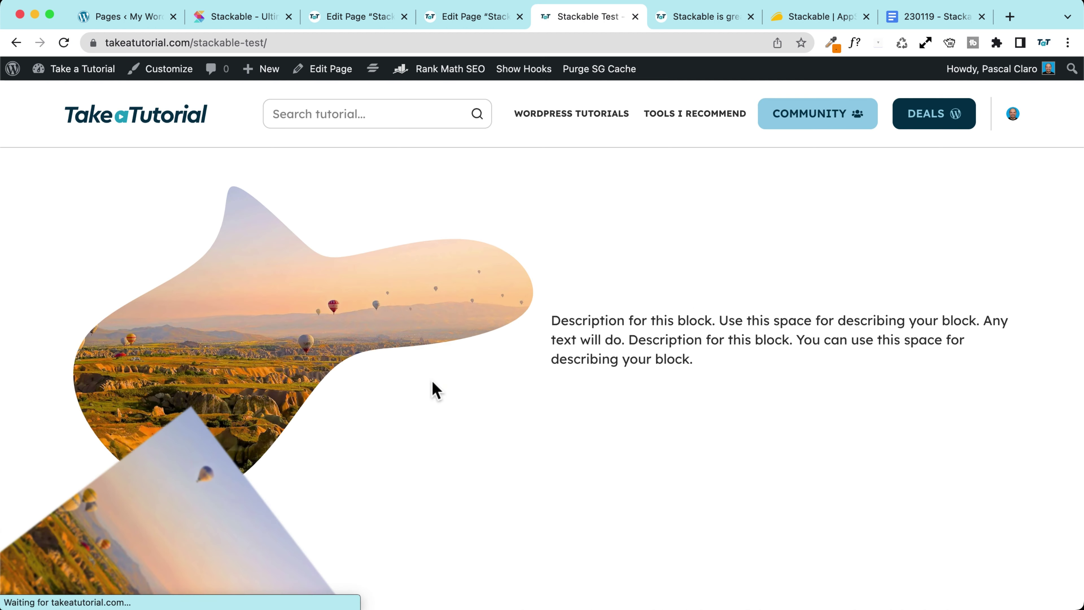
scroll(341, 332, "down", 7)
scroll(341, 332, "up", 3)
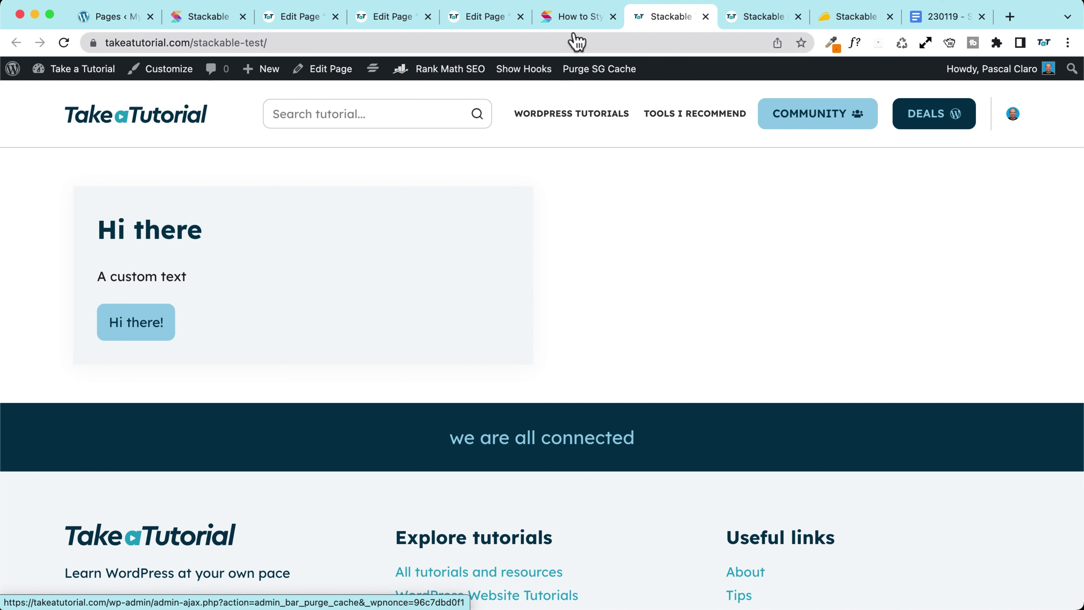
Back in the page editor, add a Heading block reading "Hi there!" to the empty second column
left_click(483, 16)
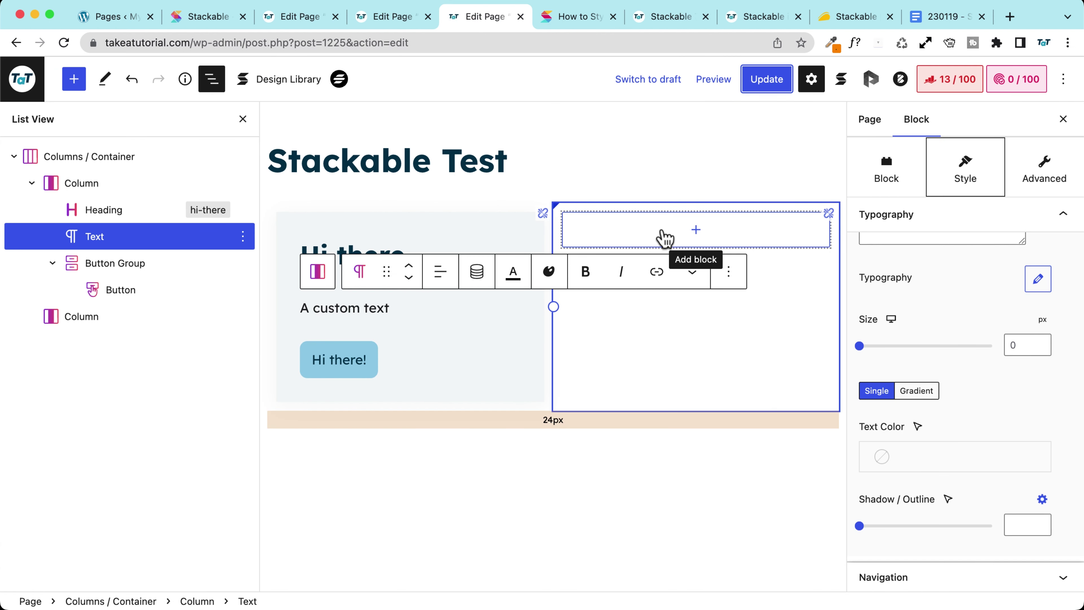
left_click(697, 233)
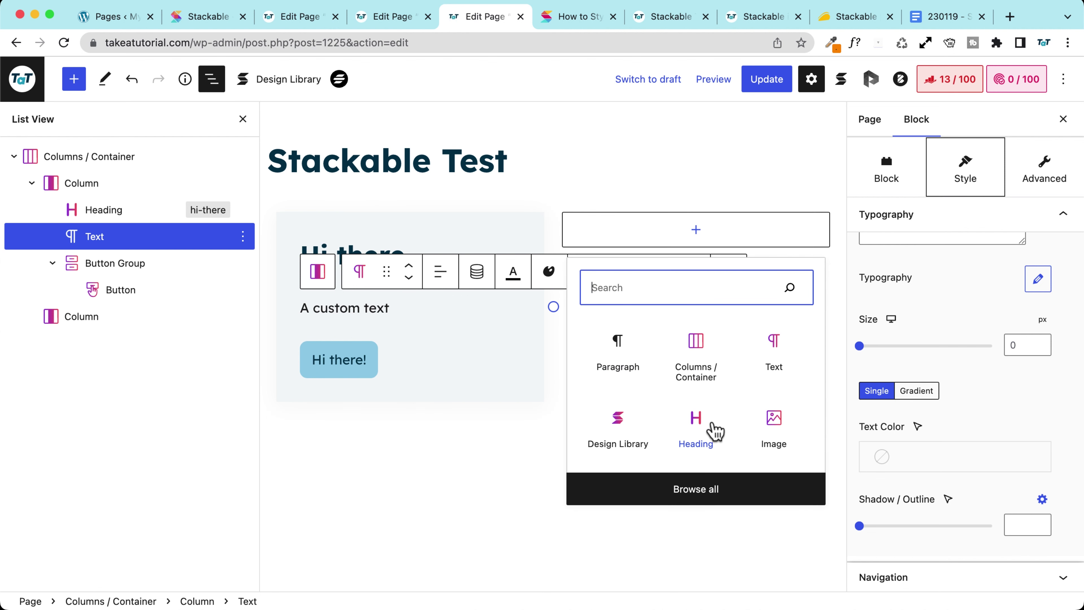
left_click(699, 421)
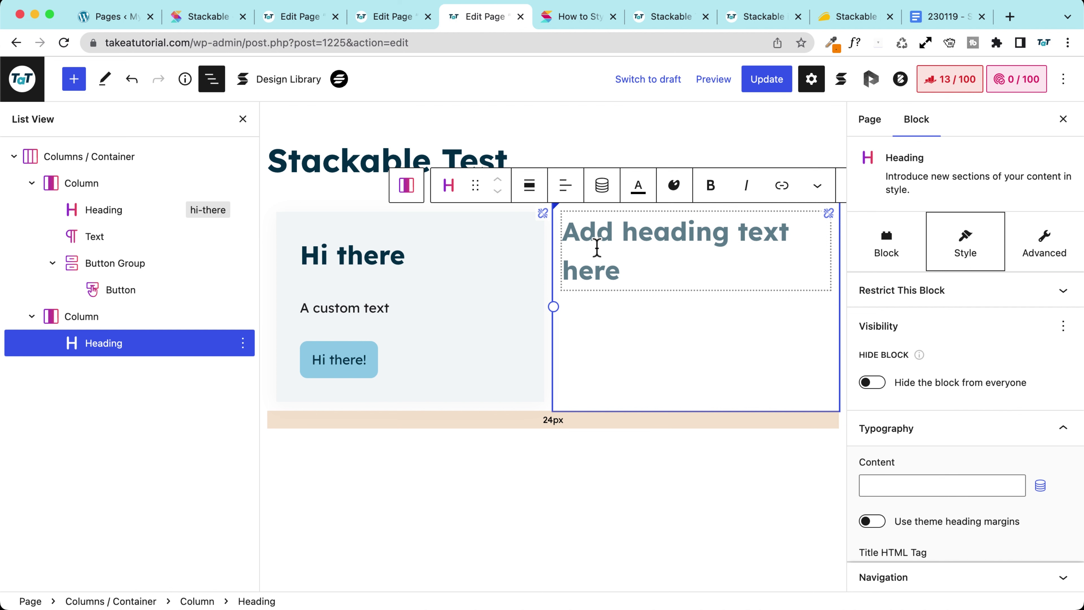
type("Hi therr")
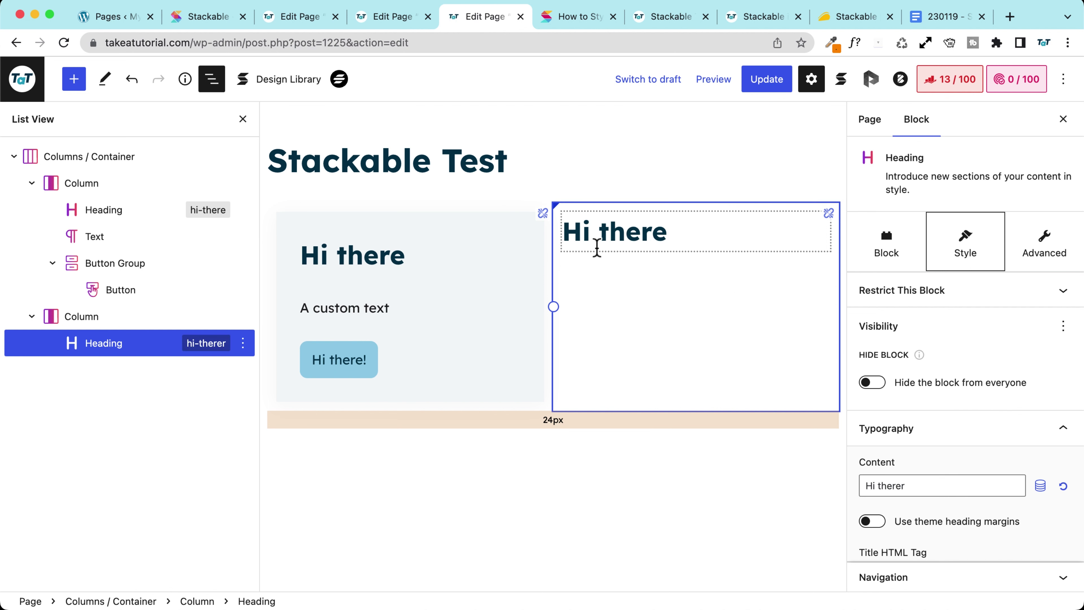
type("!")
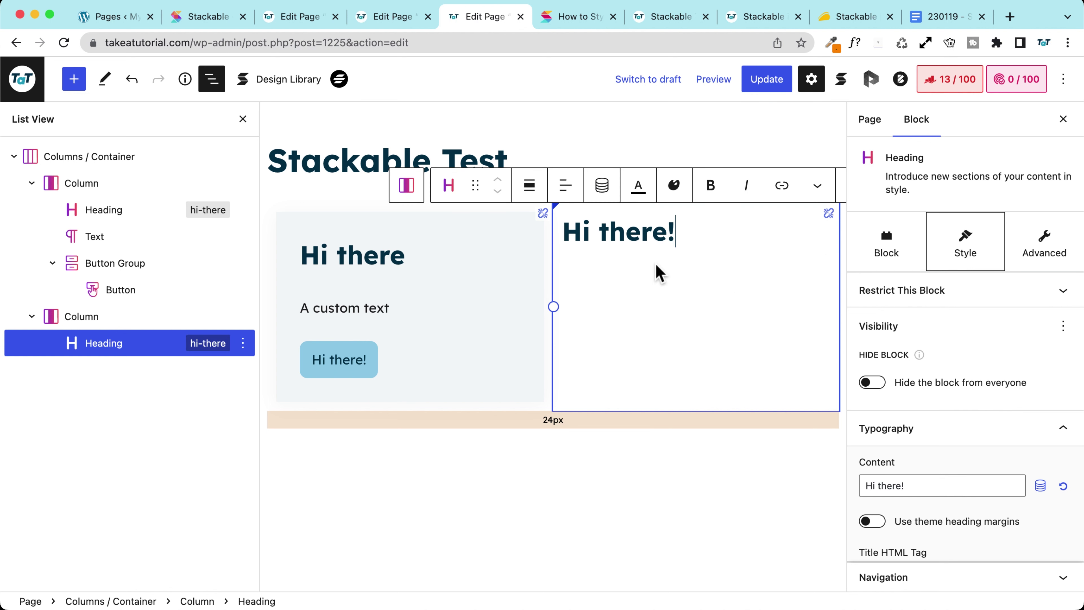
Add the text "Text to showcase your content!" below the second column's heading
key("Return")
type("Text to showcase yo")
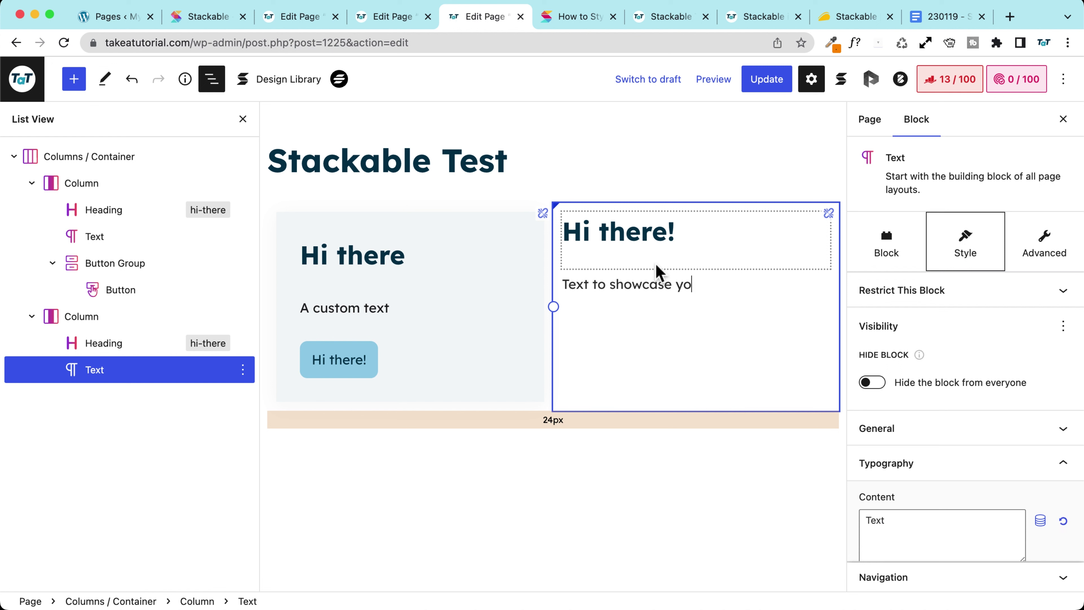
type("!")
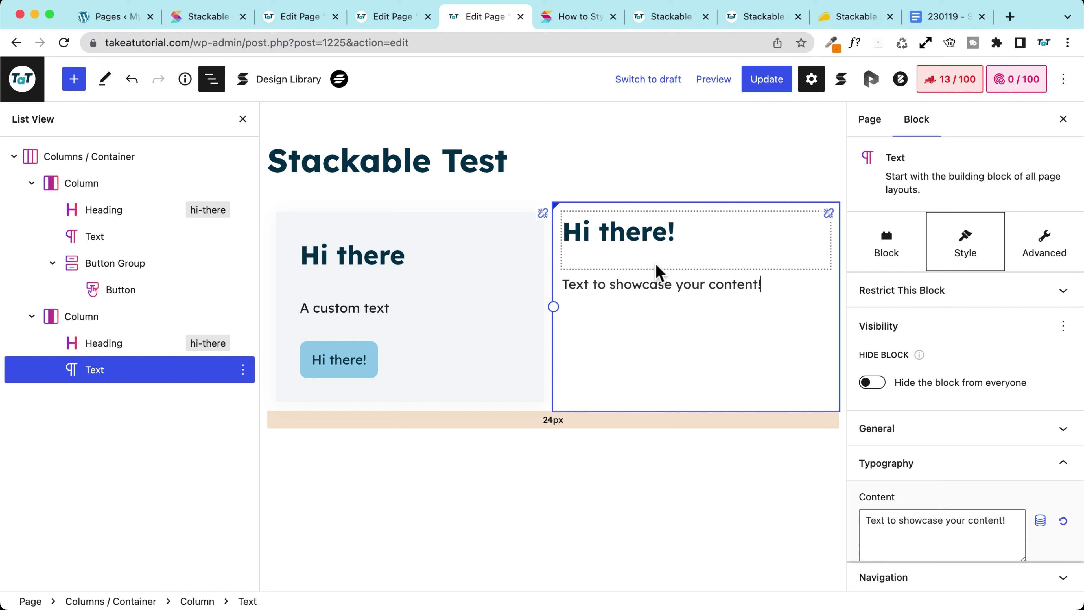
Insert a Button block below the second column's text and label it "Hello!"
key("Return")
type("/butt")
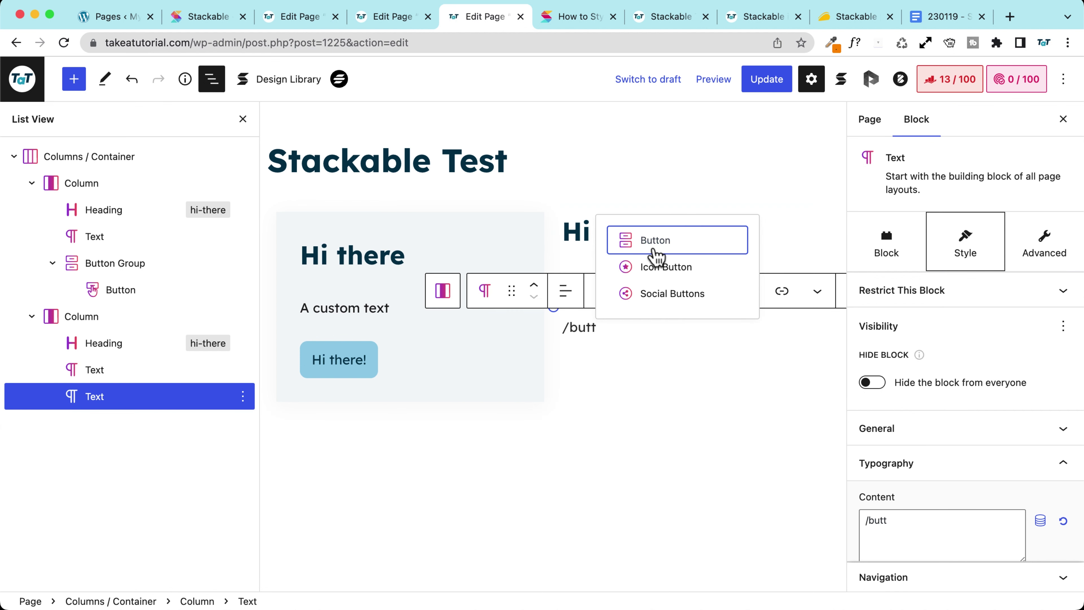
left_click(656, 257)
type("Hello!")
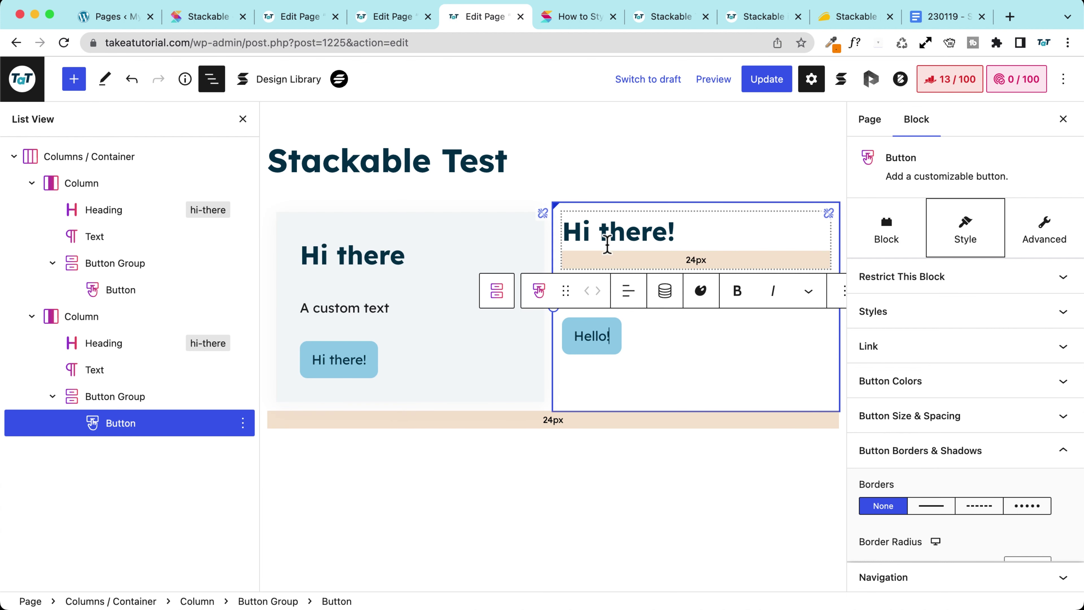
Select the second column and enable its Container Background
left_click(619, 213)
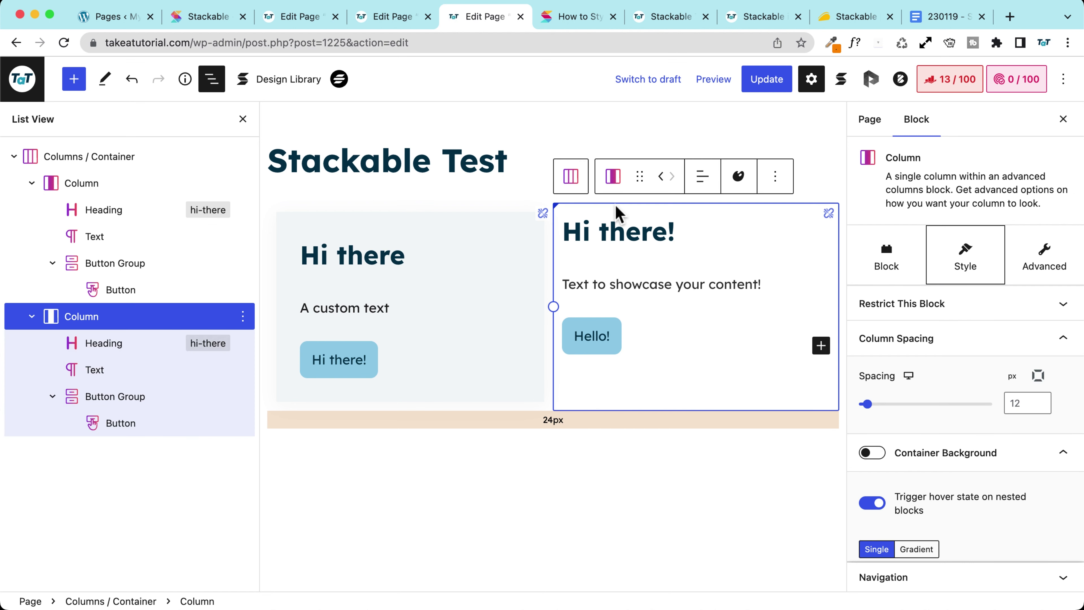
left_click(872, 453)
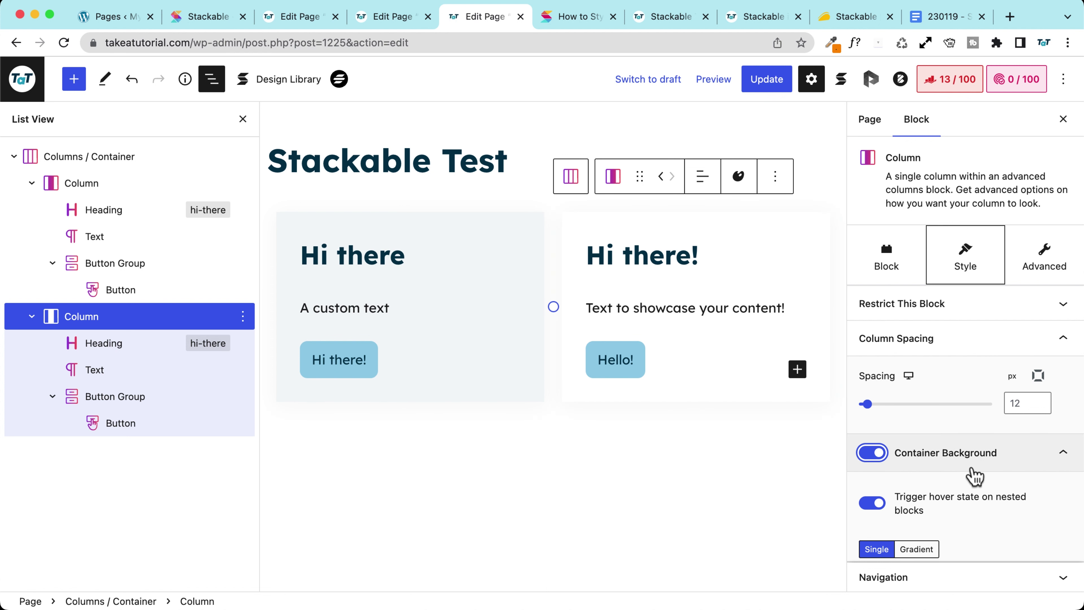
Set the second column's container background color to Palette Color 1, the light blue #8FCAE6
scroll(914, 451, "down", 5)
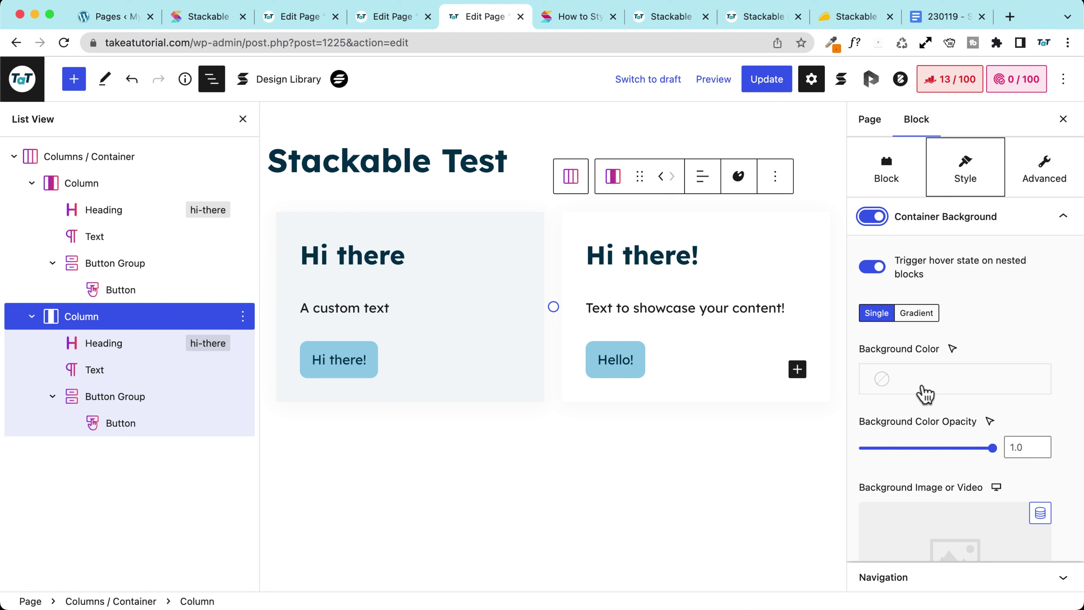
left_click(925, 393)
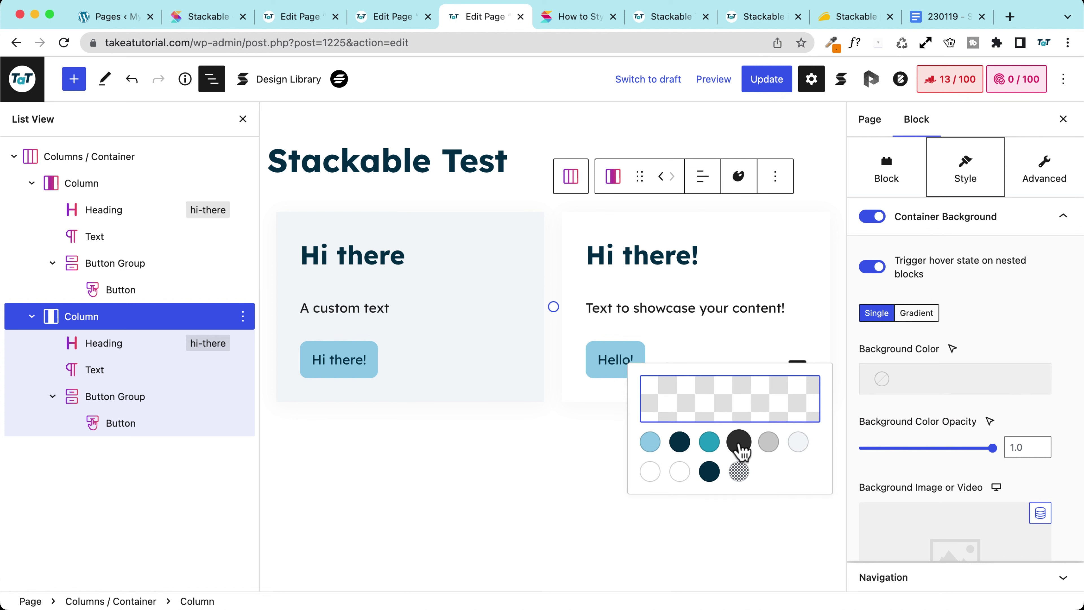
left_click(650, 442)
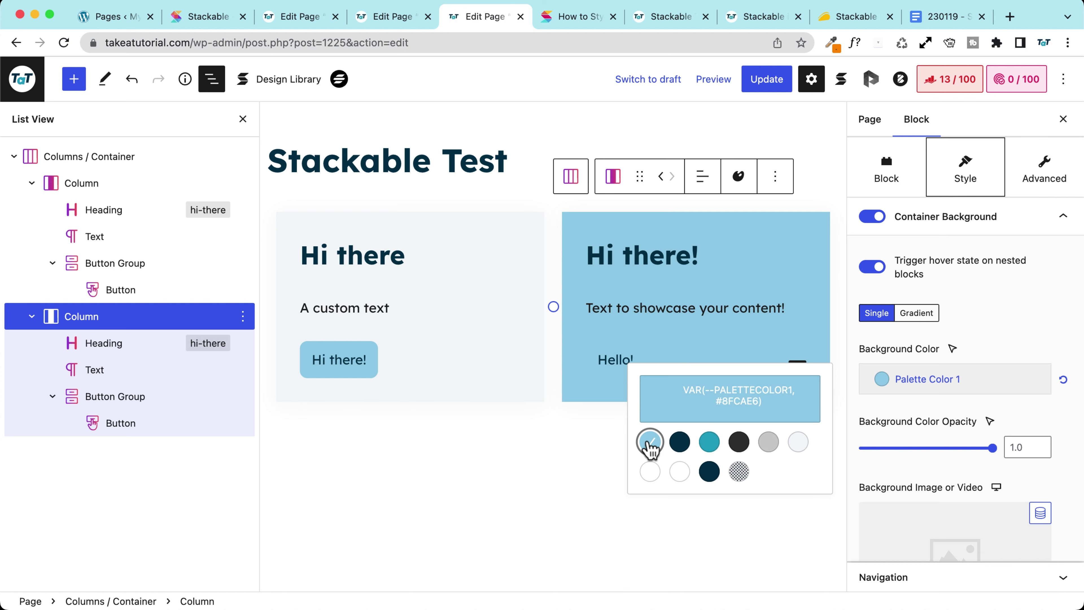
Color the second column's "Hello!" button with Palette Color 3 and its text with the white Palette Color 8
left_click(610, 367)
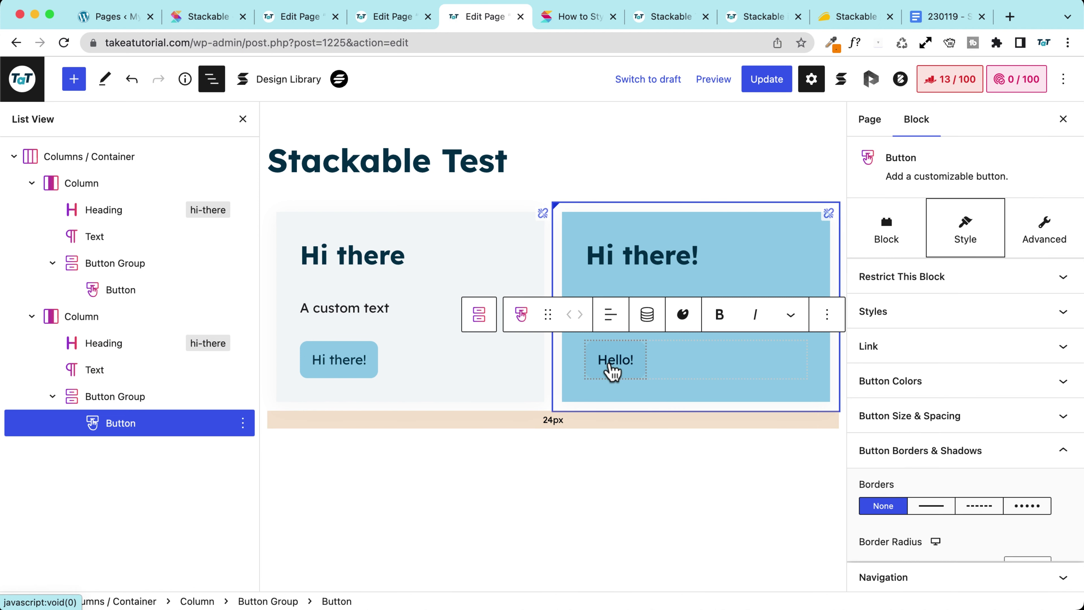
left_click(949, 384)
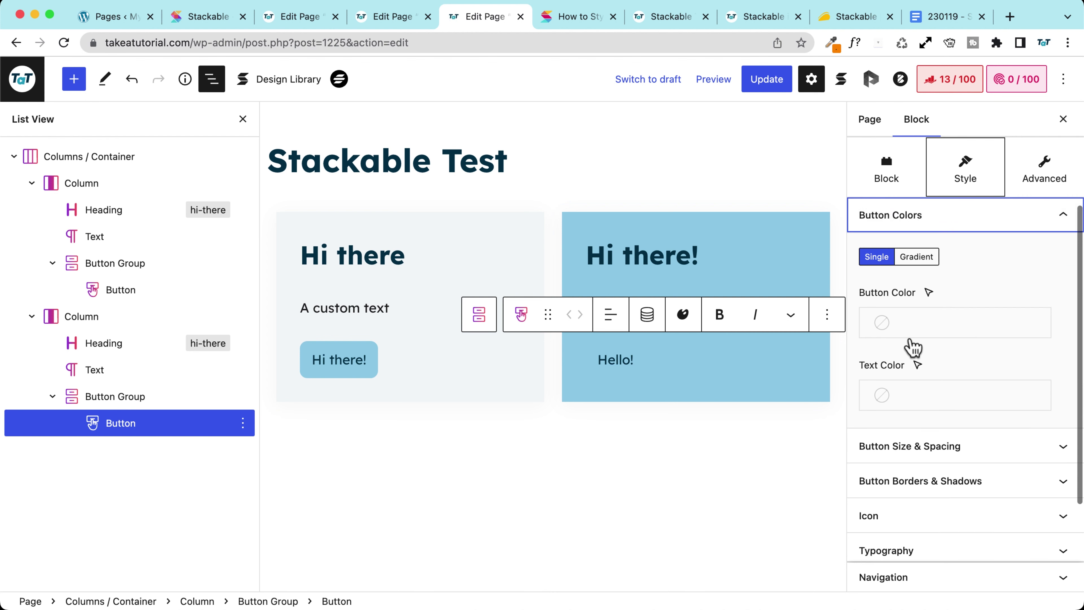
left_click(929, 324)
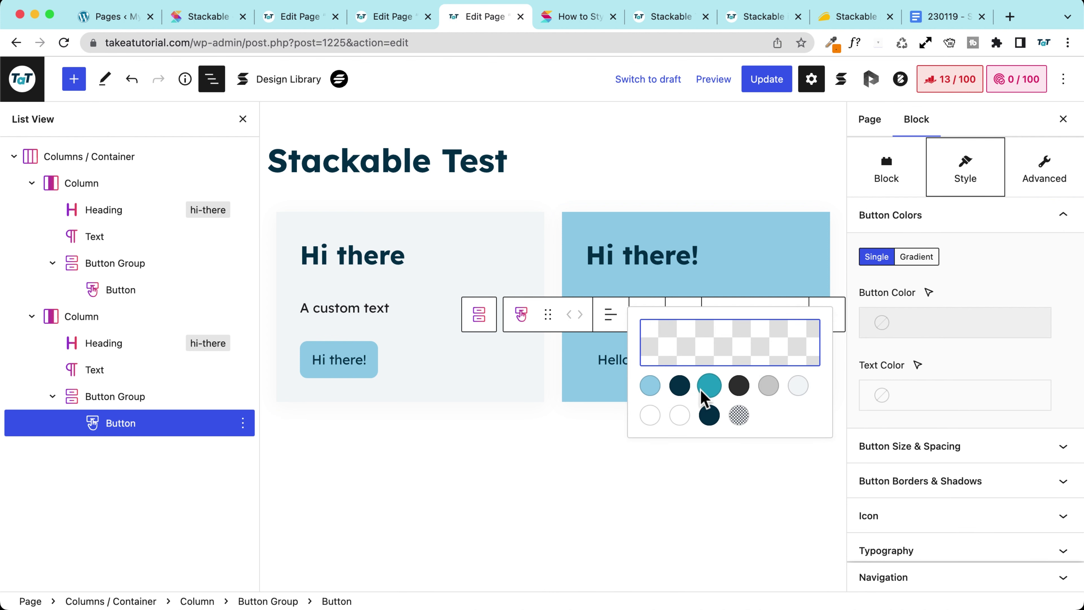
left_click(709, 386)
left_click(927, 403)
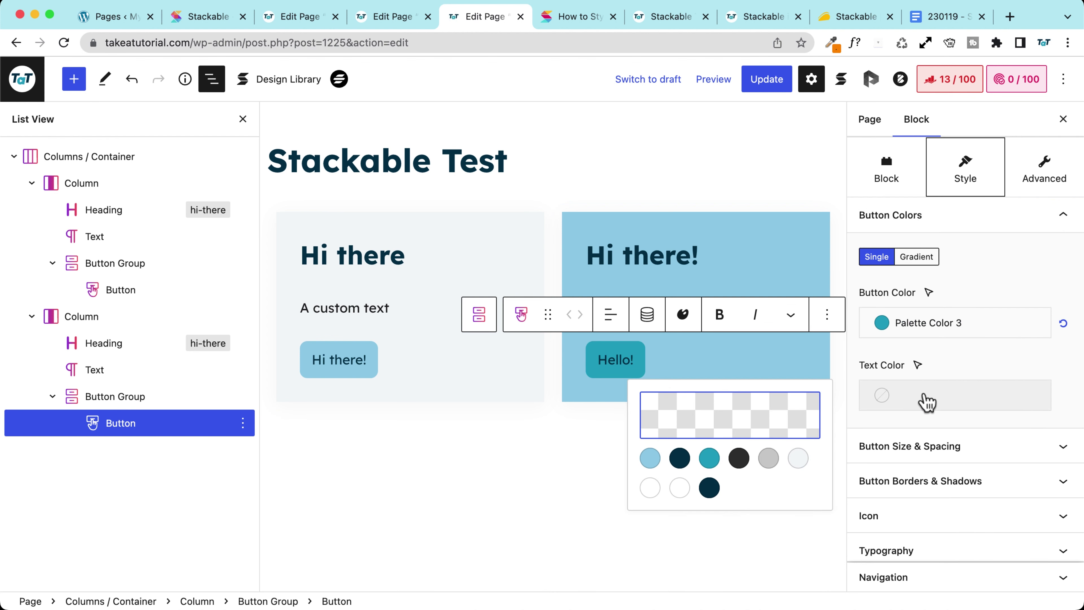
left_click(679, 487)
left_click(514, 495)
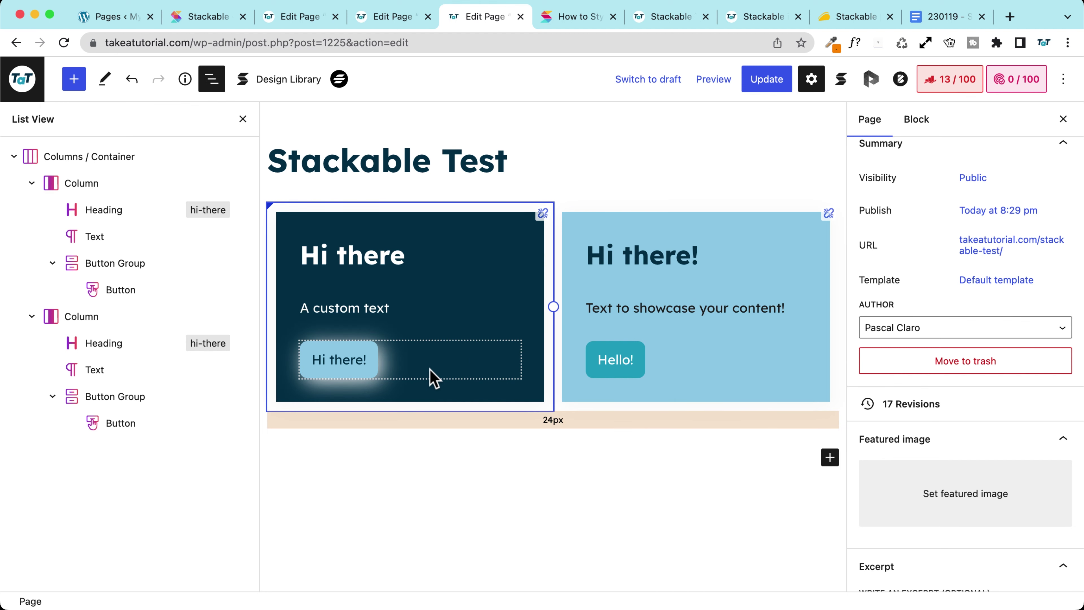
Set the second column's container background color for the hover state to Palette Color 2, the dark blue #023147
left_click(710, 257)
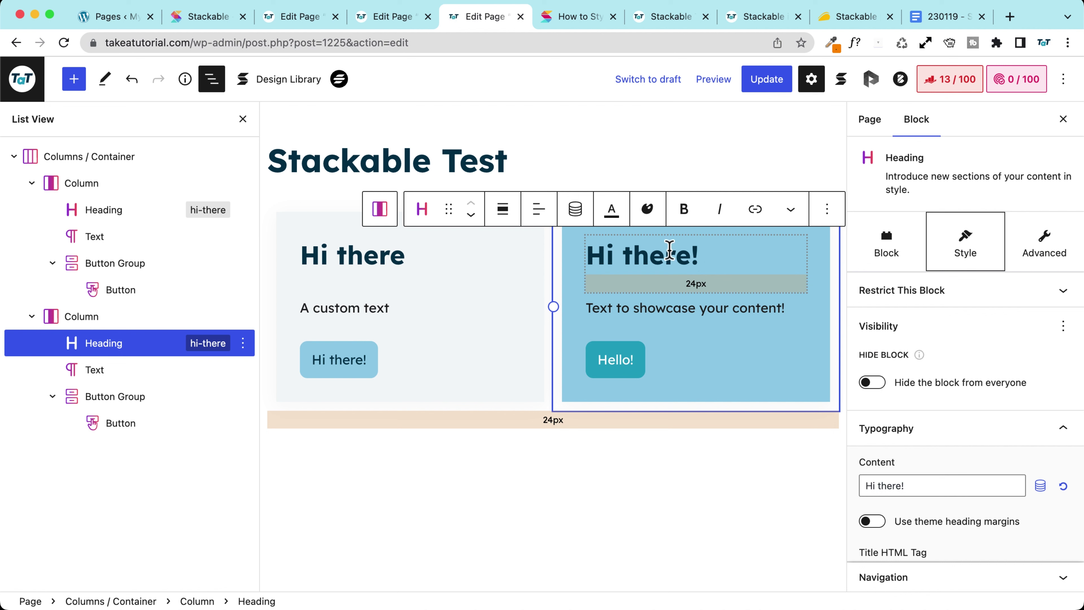
left_click(576, 247)
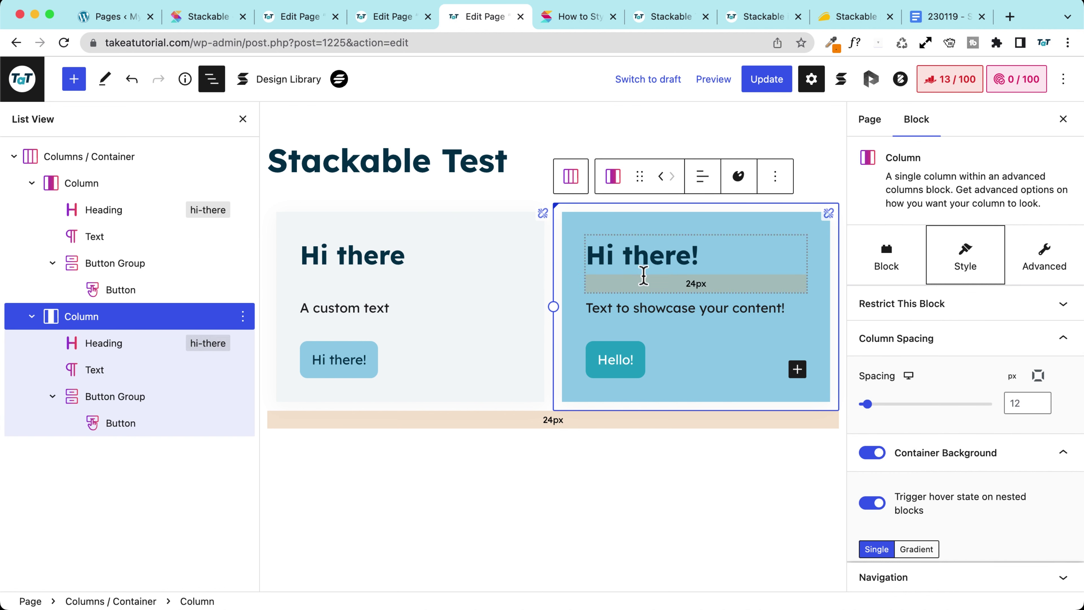
scroll(958, 463, "down", 5)
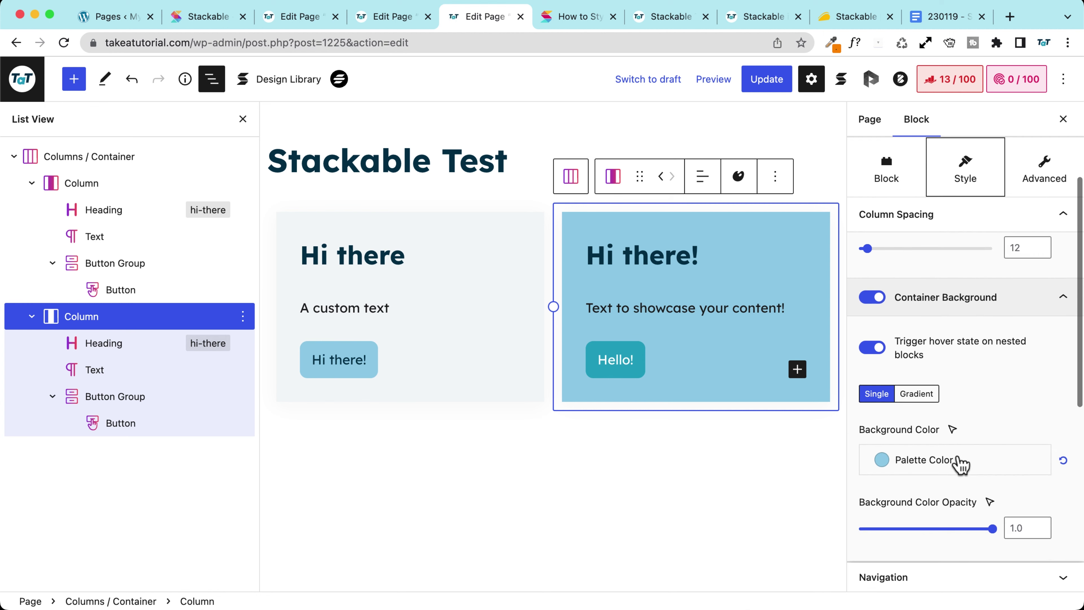
left_click(952, 363)
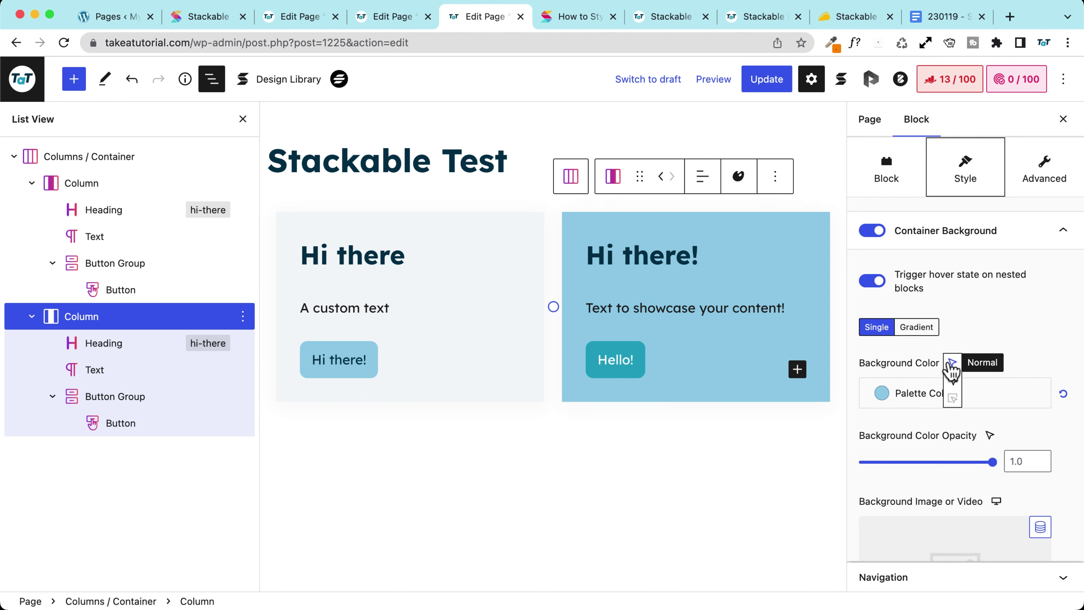
left_click(952, 387)
left_click(949, 405)
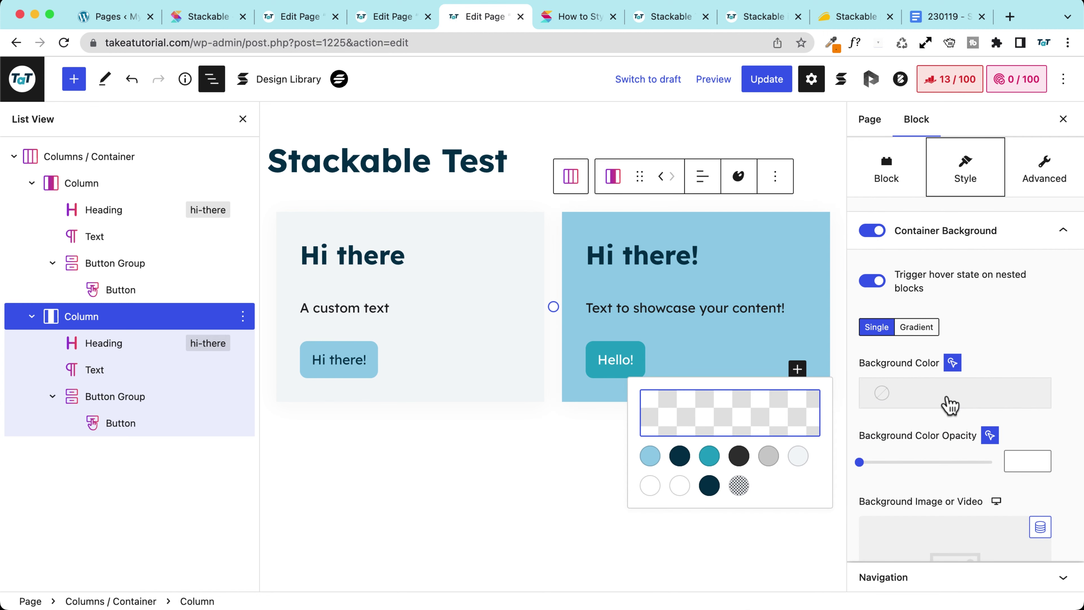
left_click(680, 456)
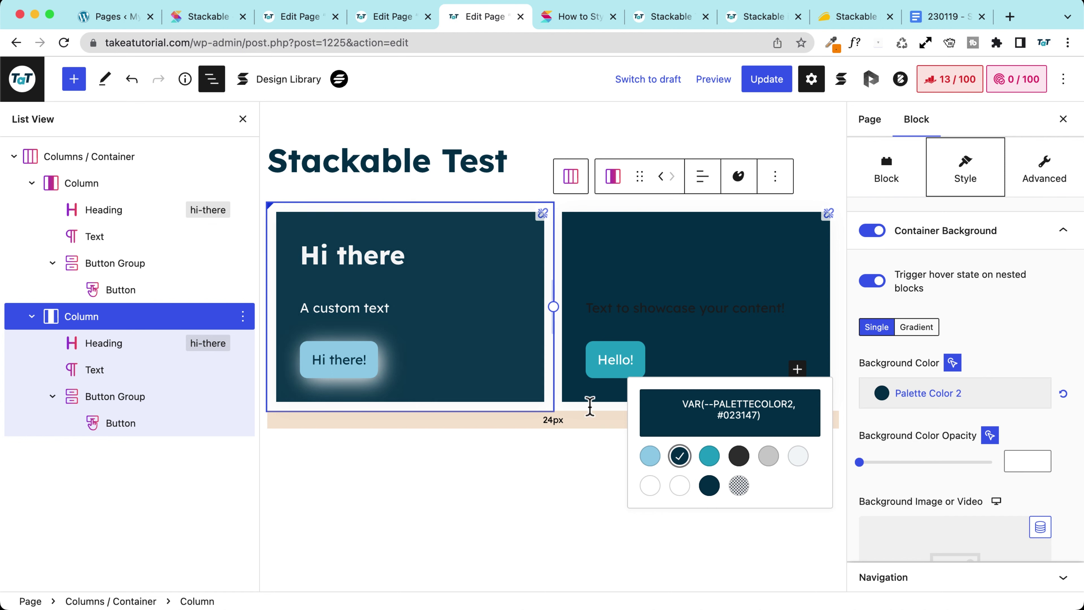
Set the second column heading's text color to the white Palette Color 8 for the Parent Hovered state
left_click(717, 257)
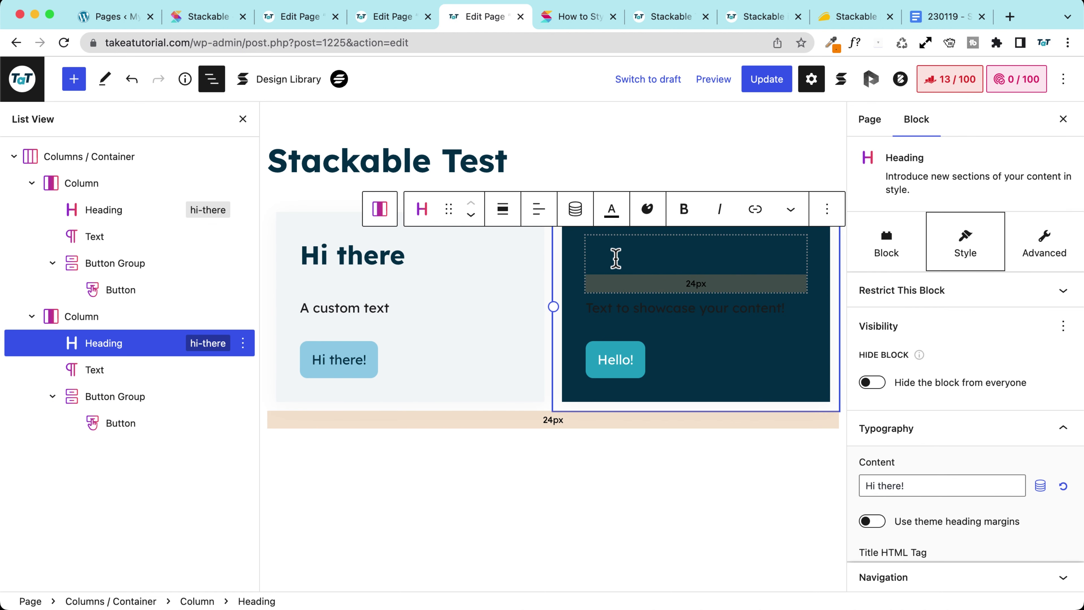
scroll(947, 408, "down", 2)
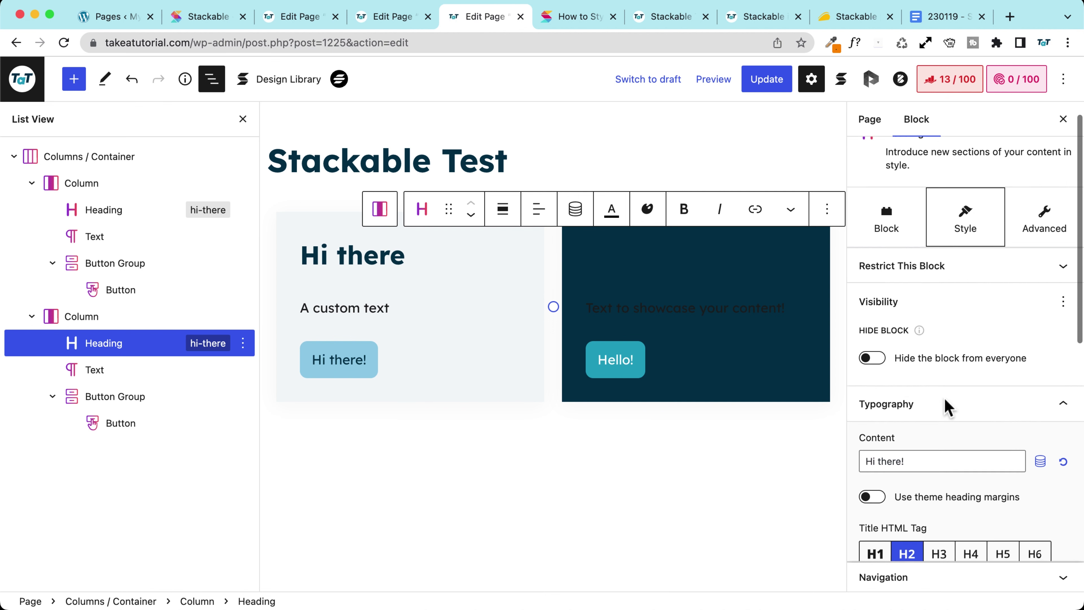
scroll(947, 408, "down", 10)
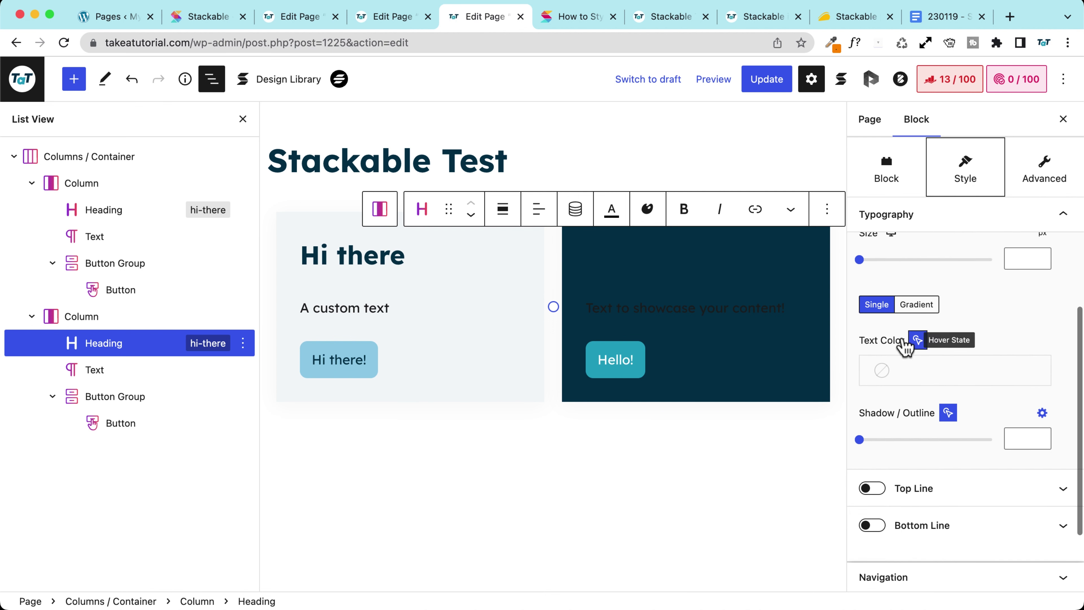
mouse_move(922, 346)
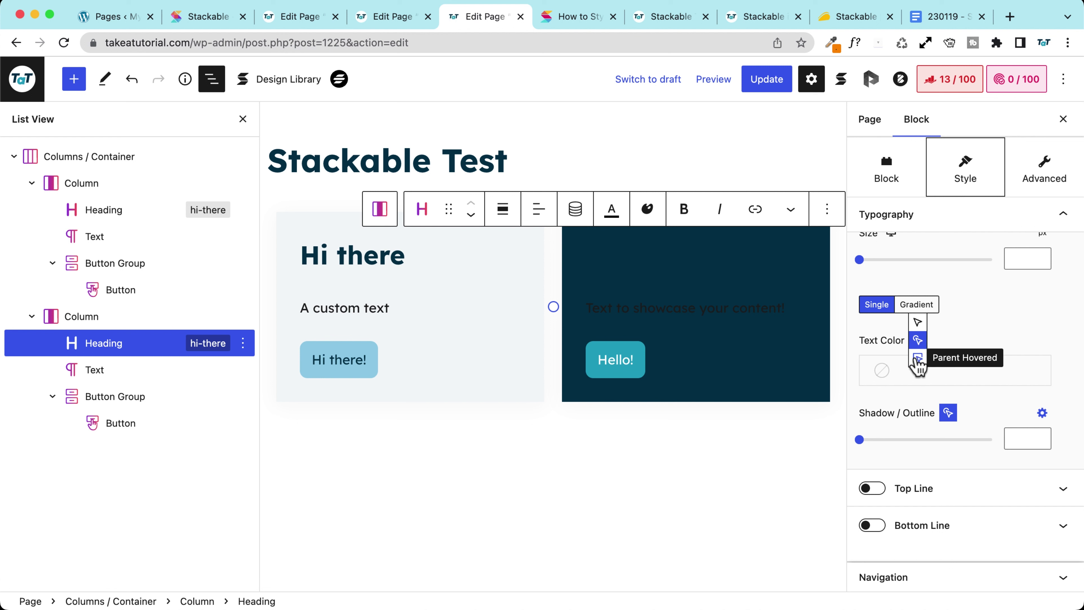
left_click(917, 358)
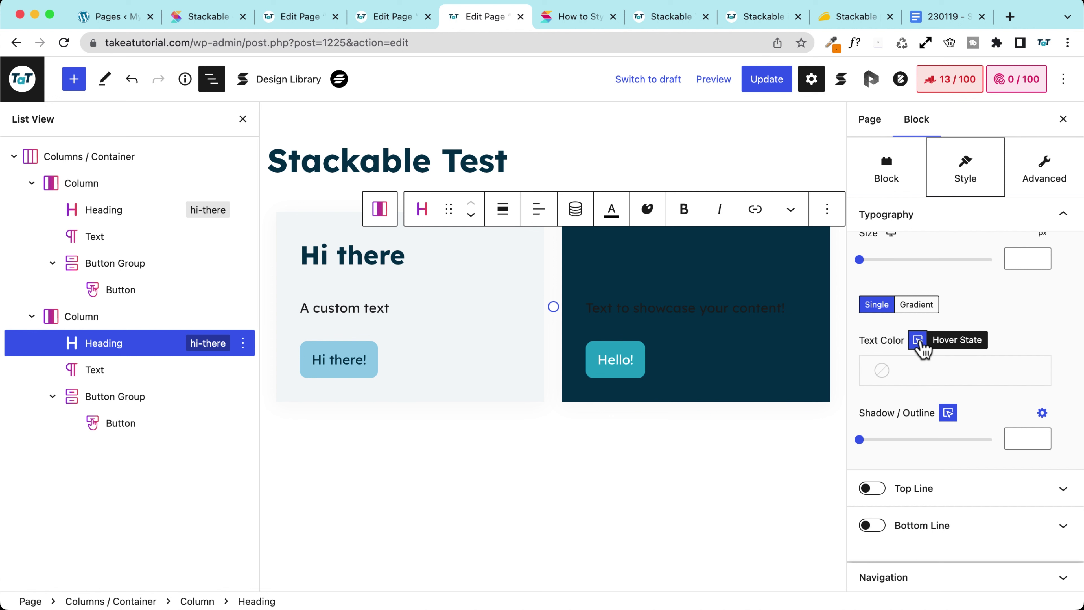
left_click(923, 372)
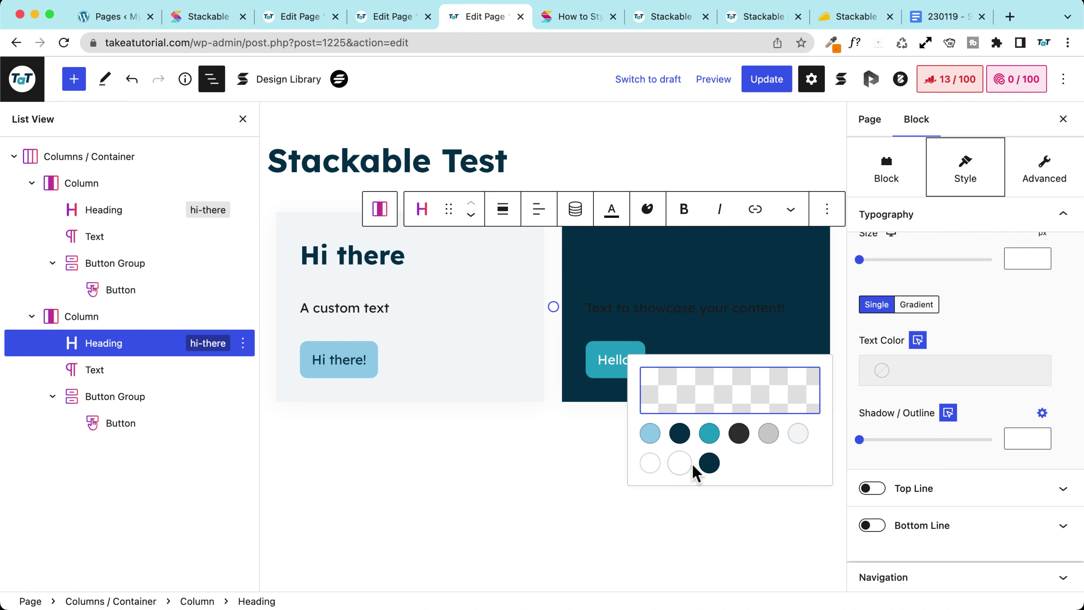
left_click(680, 463)
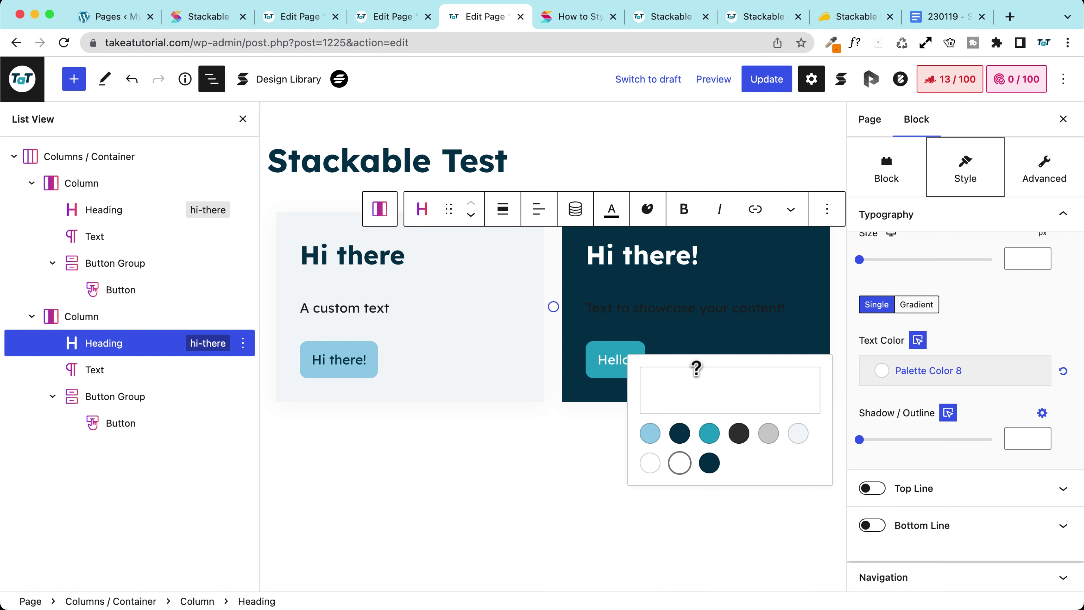
Give the "Text to showcase your content!" block the white Palette Color 8 as its Parent Hovered text color
left_click(692, 299)
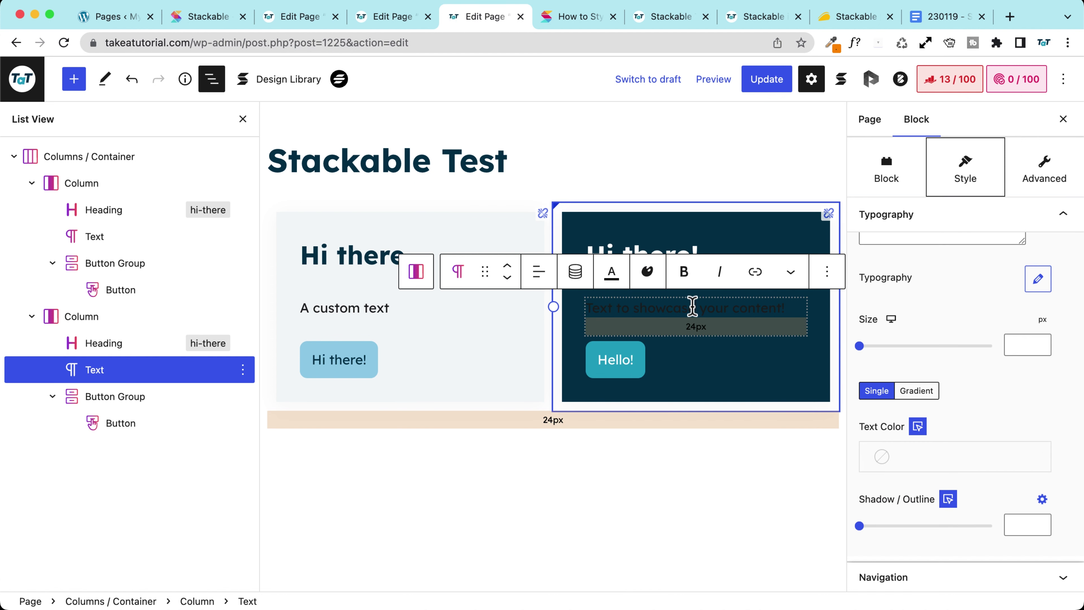
scroll(944, 455, "down", 2)
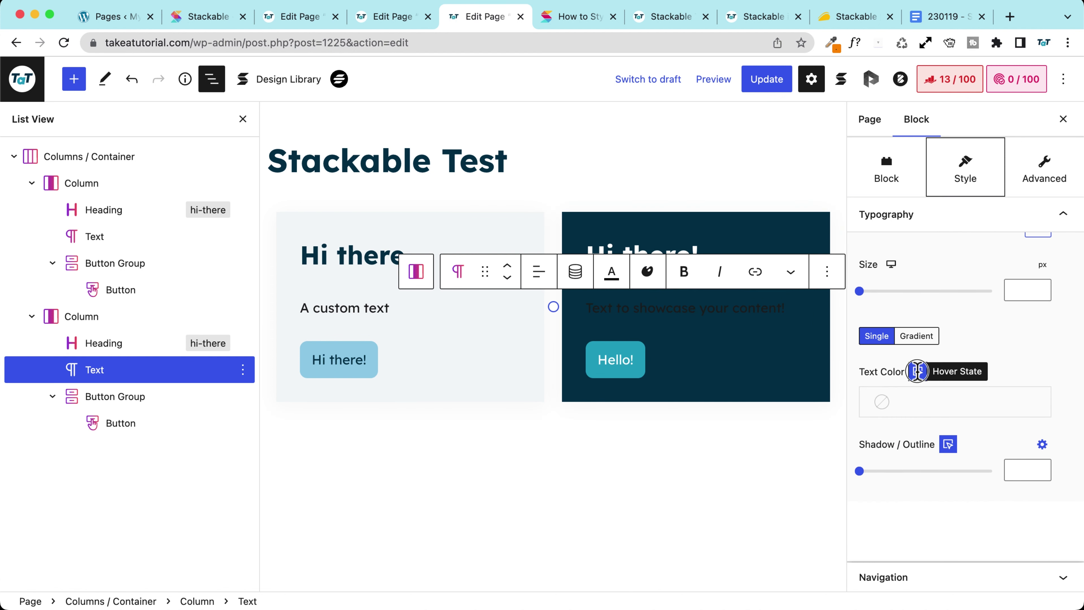
left_click(935, 406)
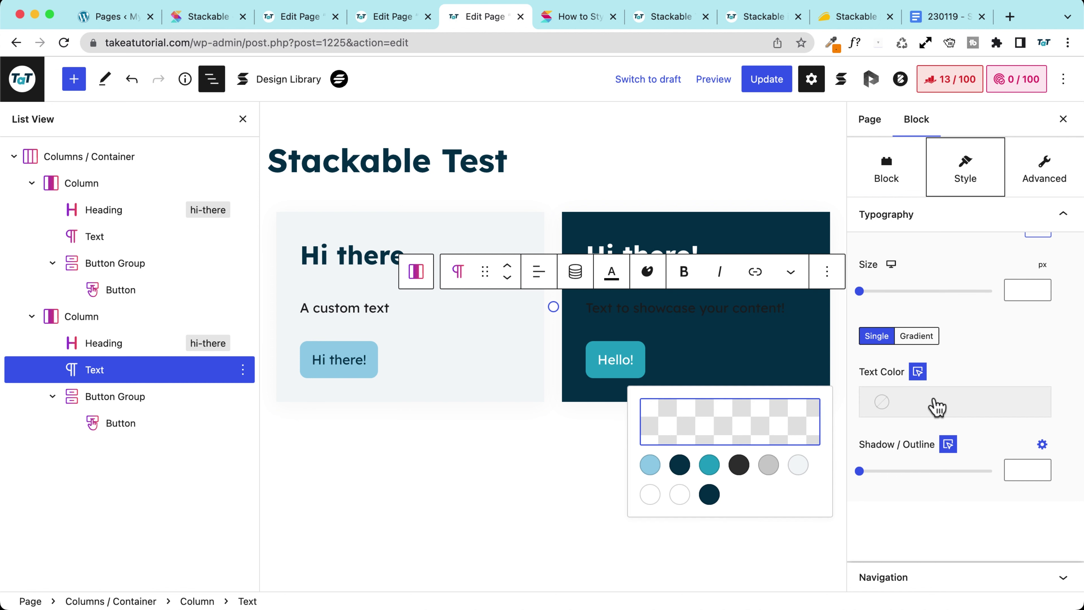
left_click(680, 494)
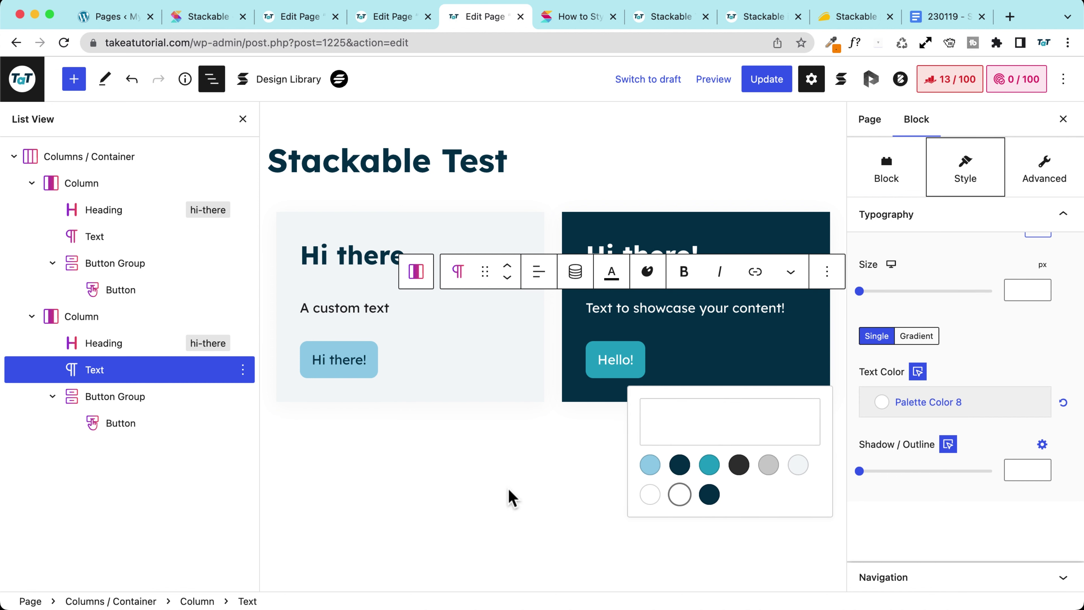
left_click(510, 498)
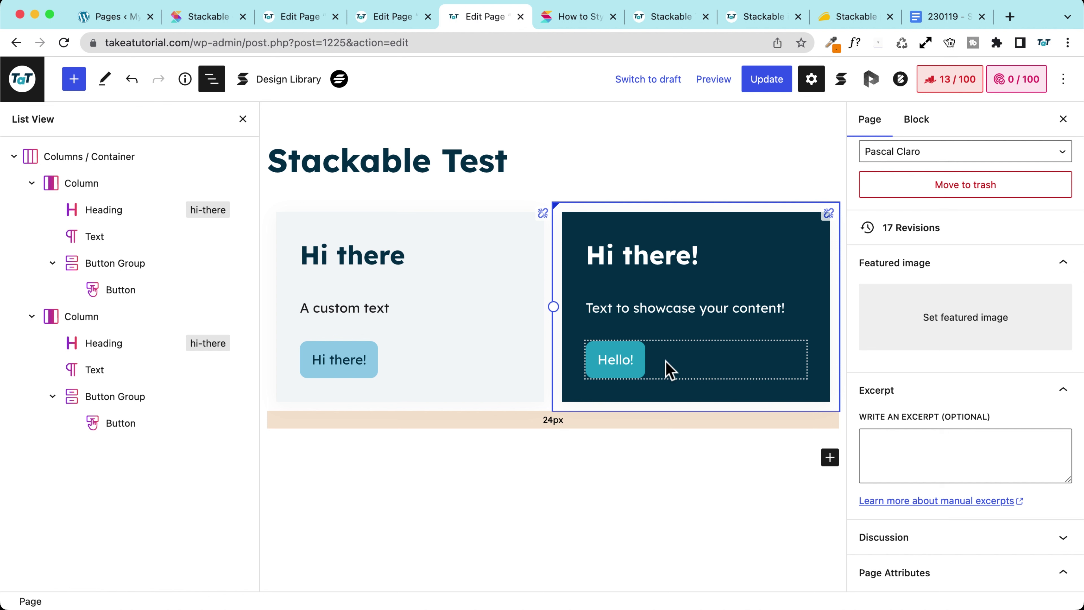
Set the "Hello!" button's shadow color for the Parent Hovered state to white, rgba(255, 255, 255, 1)
left_click(669, 368)
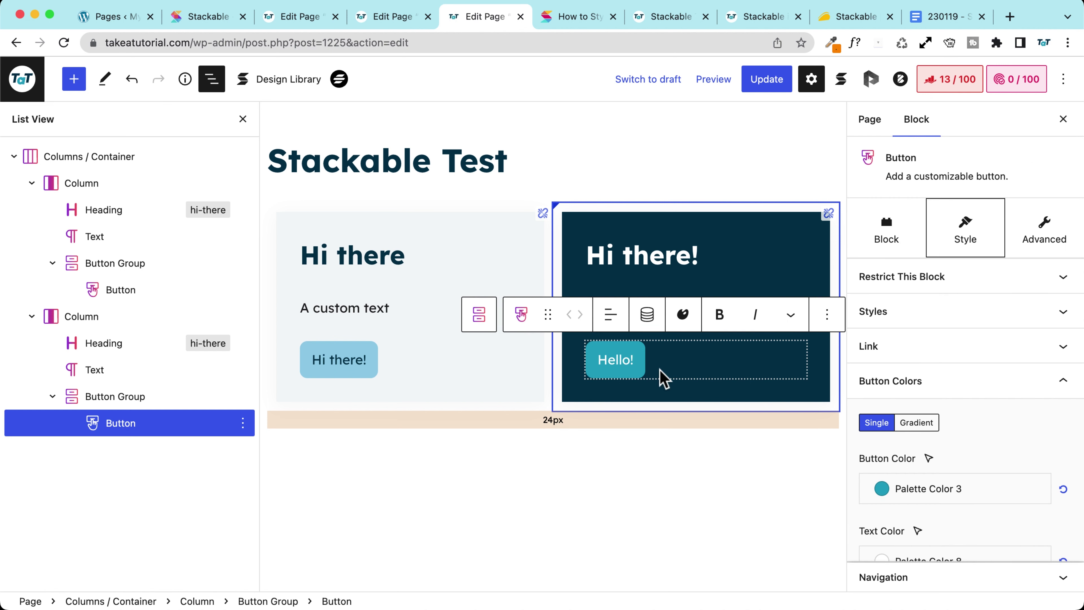
scroll(997, 438, "down", 5)
scroll(990, 438, "down", 2)
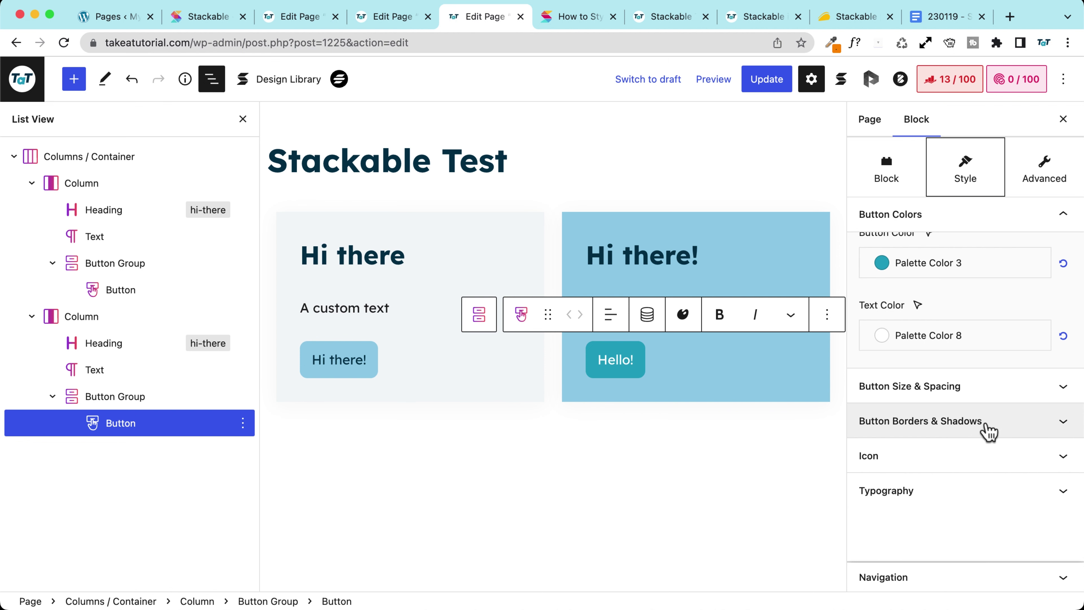
left_click(989, 432)
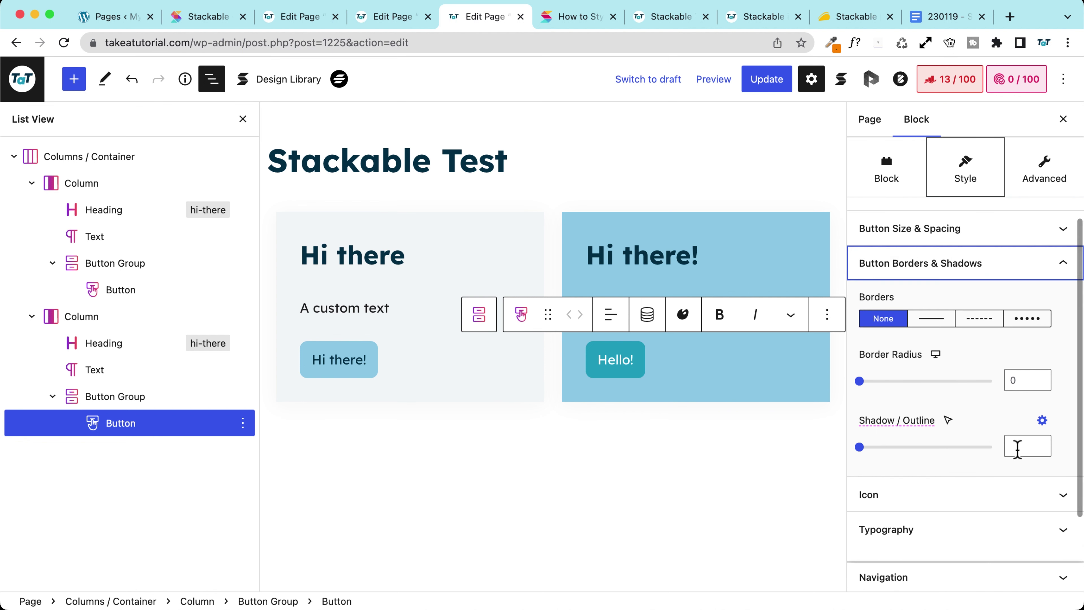
left_click(1041, 420)
left_click(950, 423)
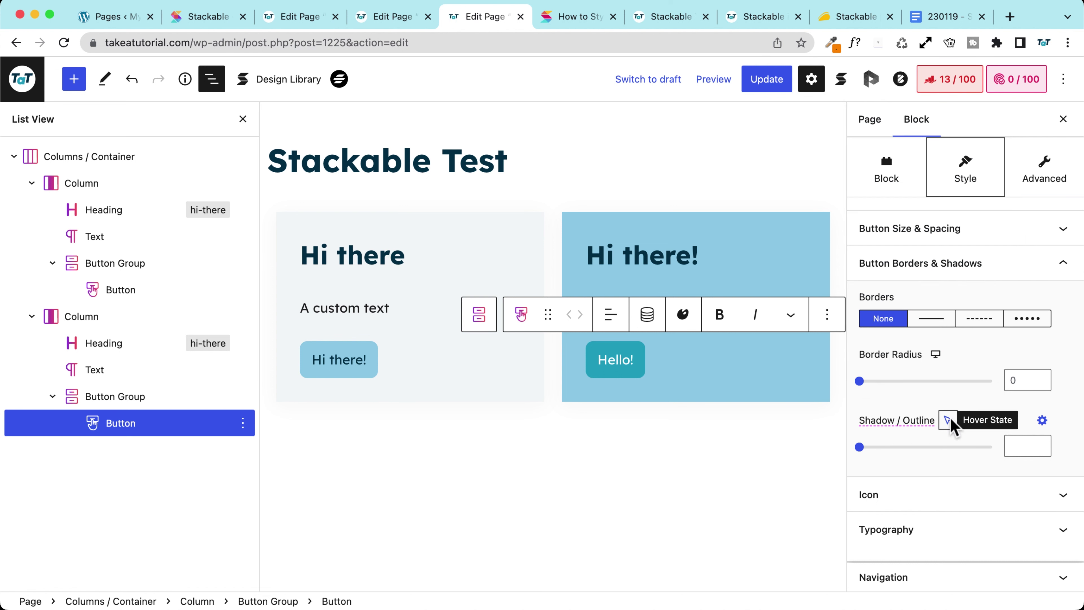
mouse_move(948, 421)
left_click(948, 456)
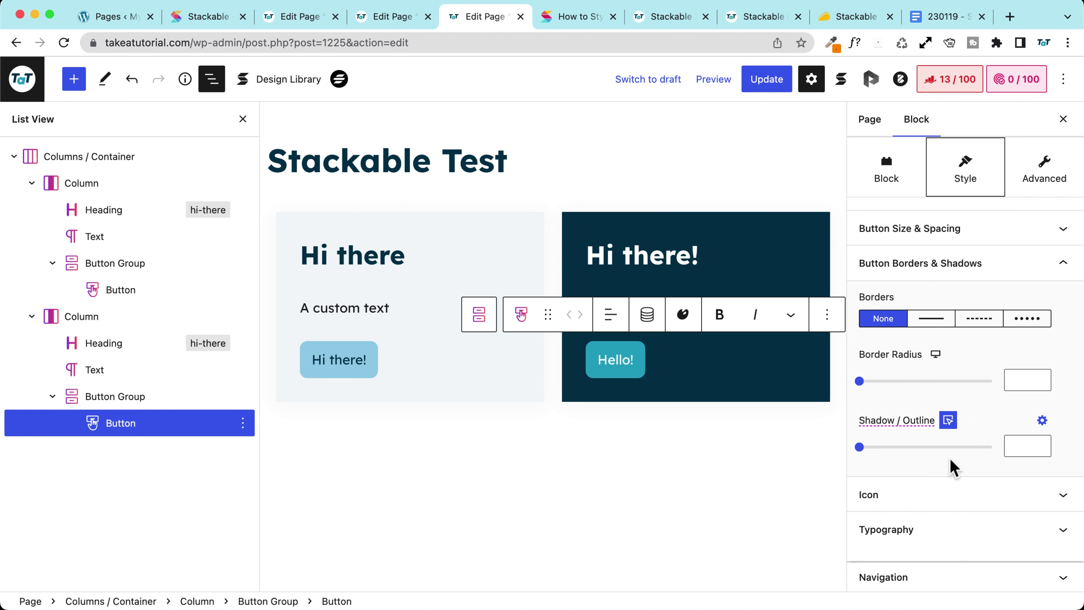
left_click(1042, 421)
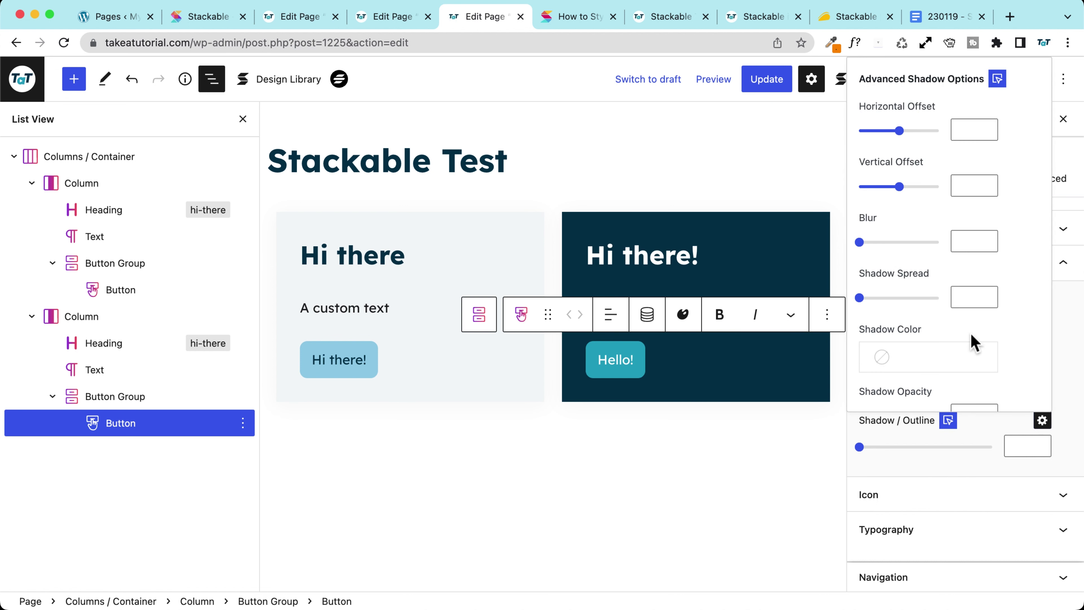
left_click(894, 367)
left_click(674, 450)
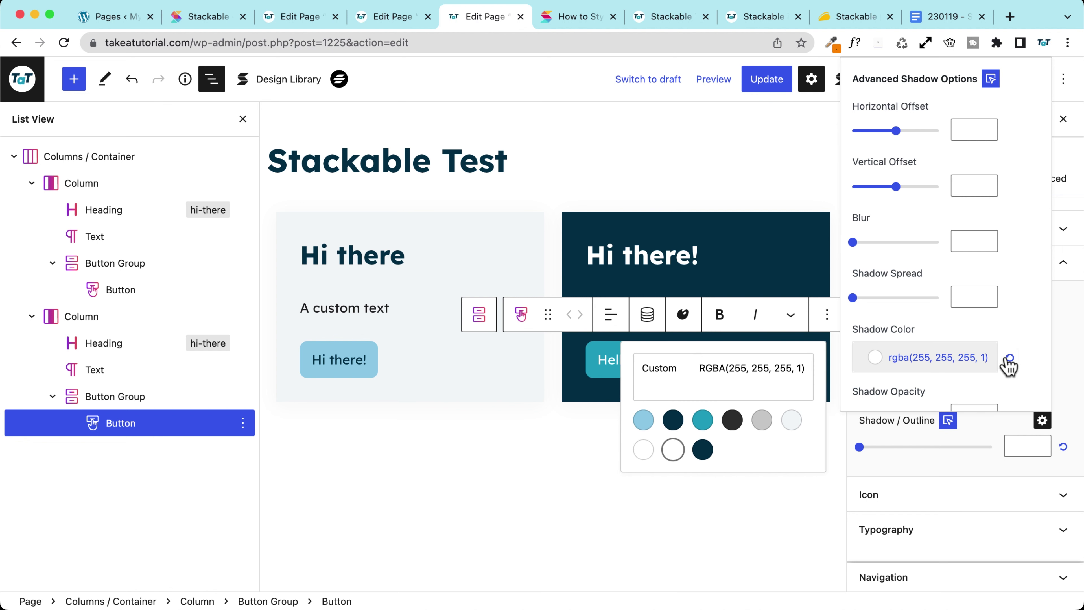
Set the "Hello!" button's parent-hover shadow to blur 18, shadow spread 3 and vertical offset 5
scroll(909, 331, "down", 2)
scroll(909, 330, "up", 2)
left_click_drag(853, 242, 869, 242)
mouse_move(852, 298)
left_mouse_down()
mouse_move(889, 297)
mouse_move(855, 298)
left_mouse_up()
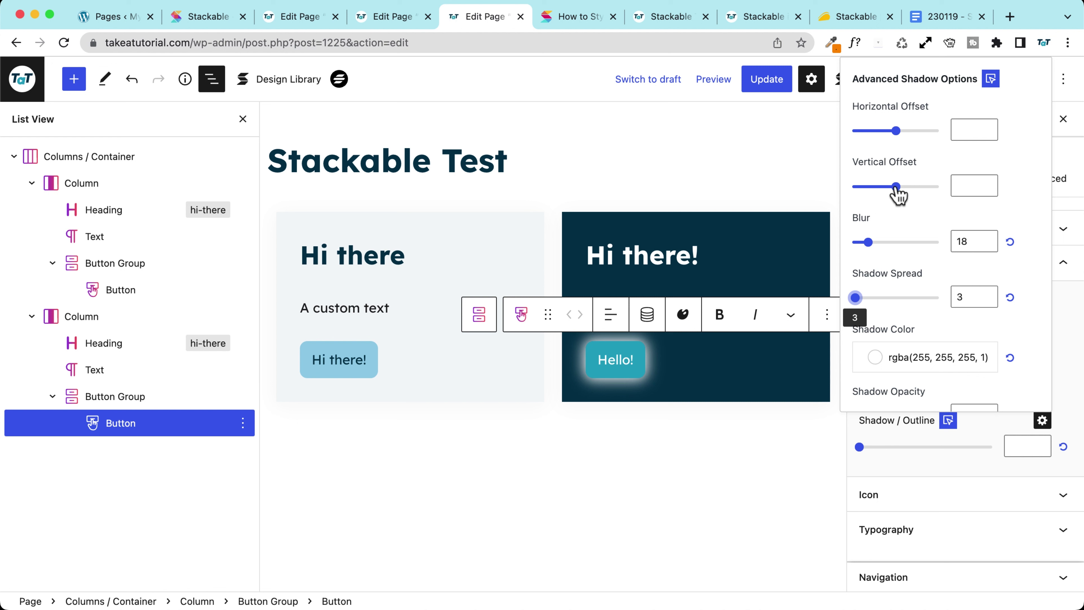
left_click_drag(896, 187, 898, 187)
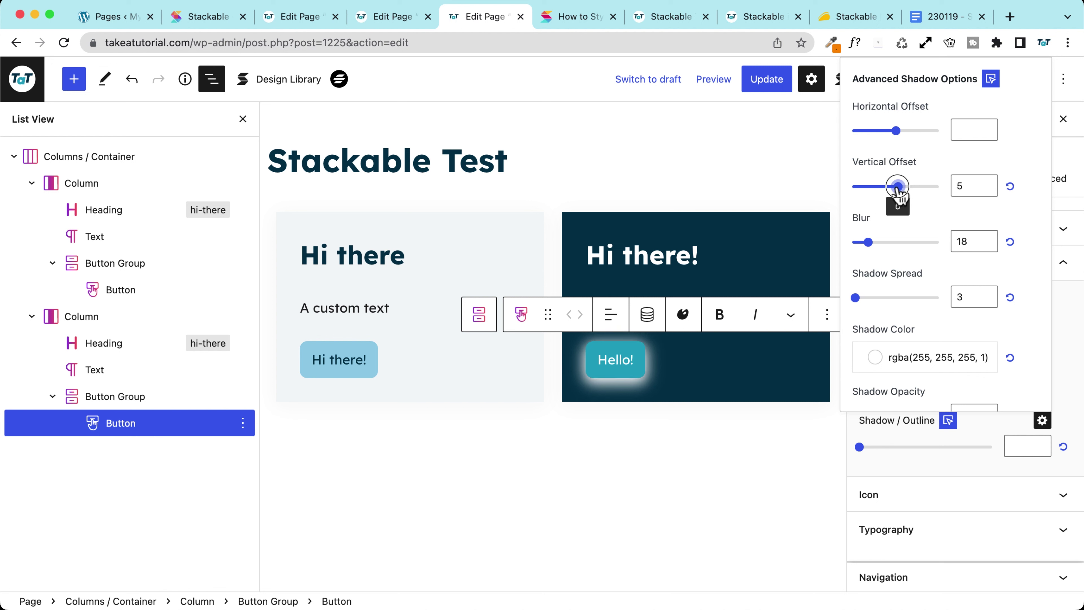
Set the "Hello!" button's parent-hover shadow horizontal offset to 3 and its border radius to 32
mouse_move(896, 130)
left_mouse_down()
mouse_move(887, 131)
mouse_move(897, 131)
left_mouse_up()
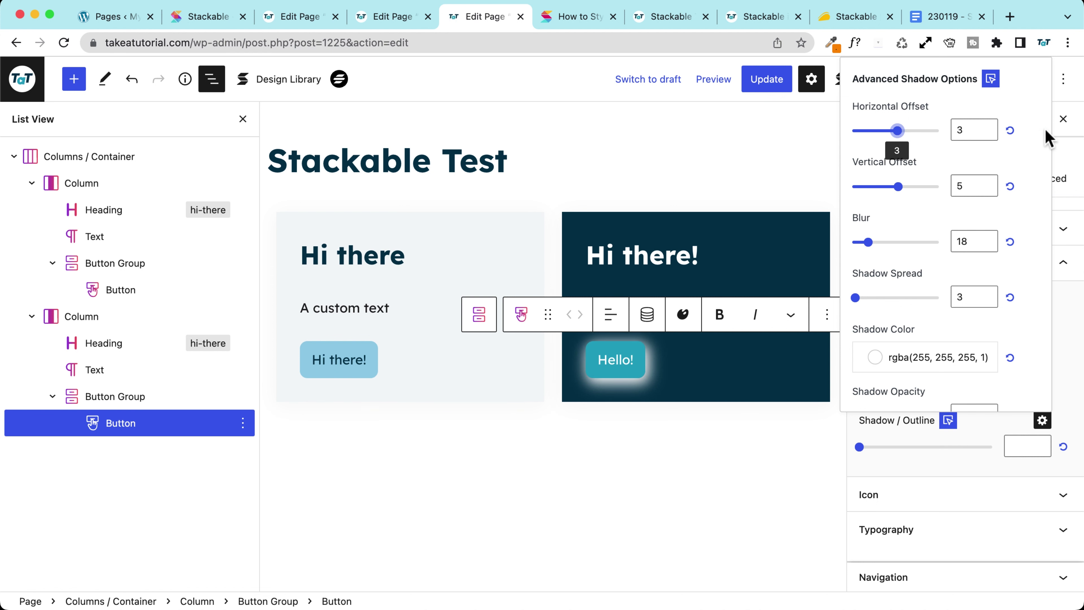
left_click(999, 425)
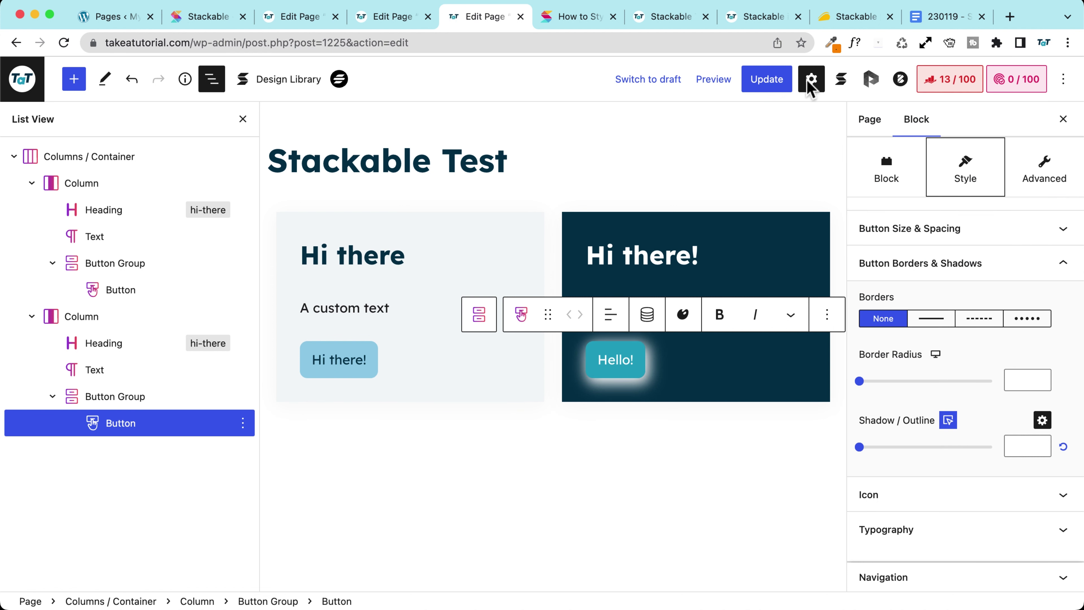
mouse_move(948, 420)
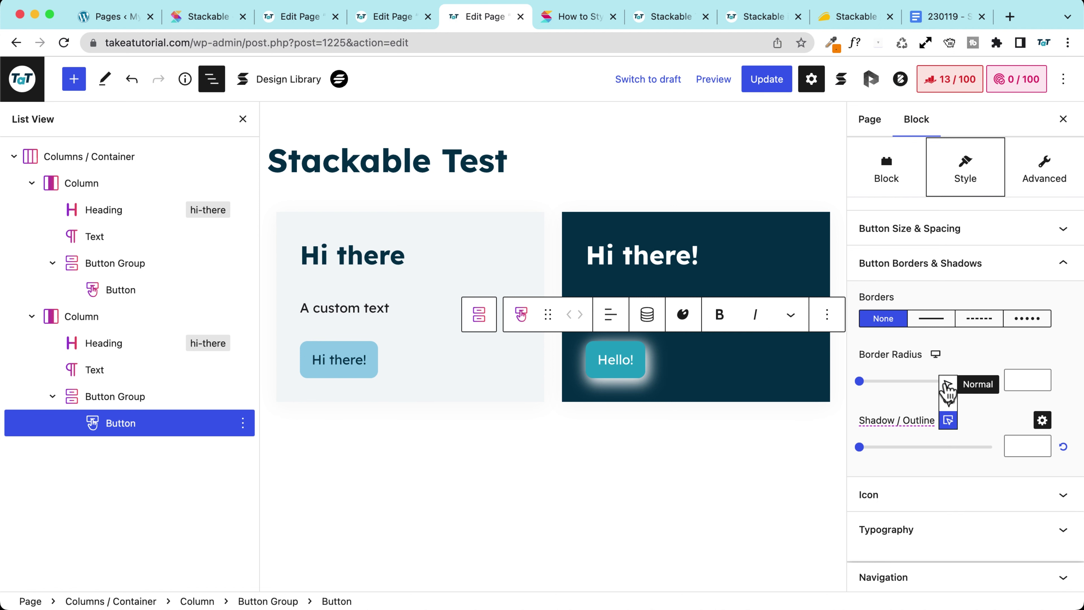
left_click(945, 381)
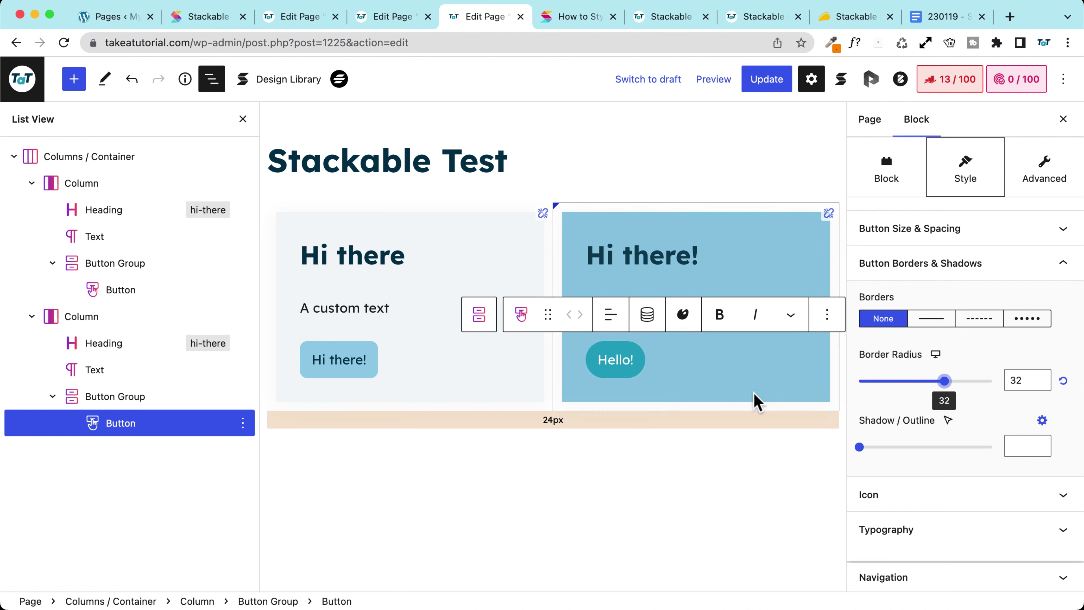
Update the page and check the hover effects of both columns on the live Stackable Test page
left_click(766, 78)
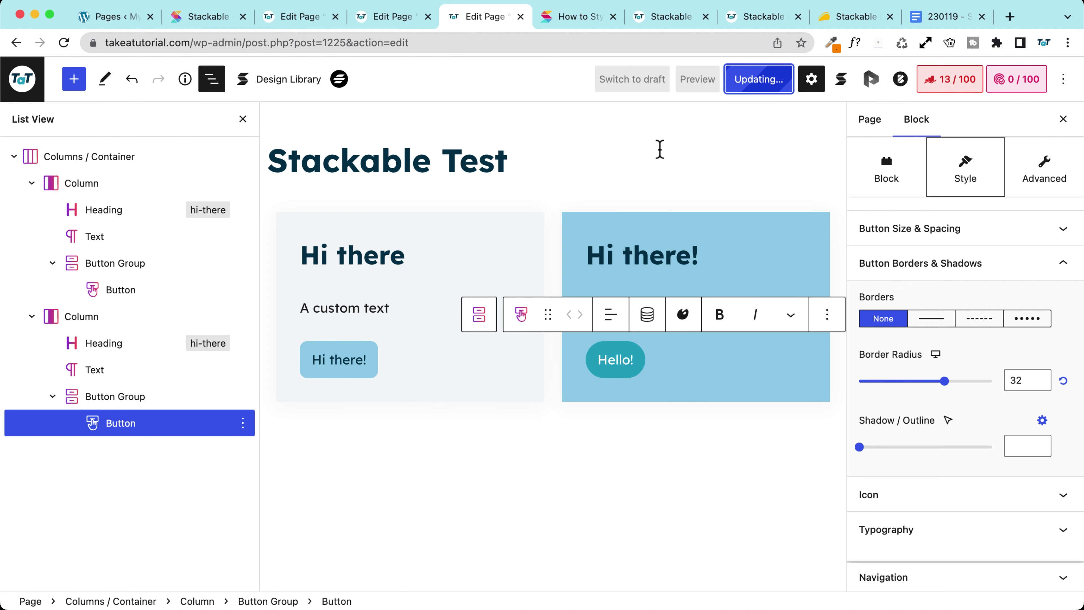
left_click(612, 147)
left_click(659, 23)
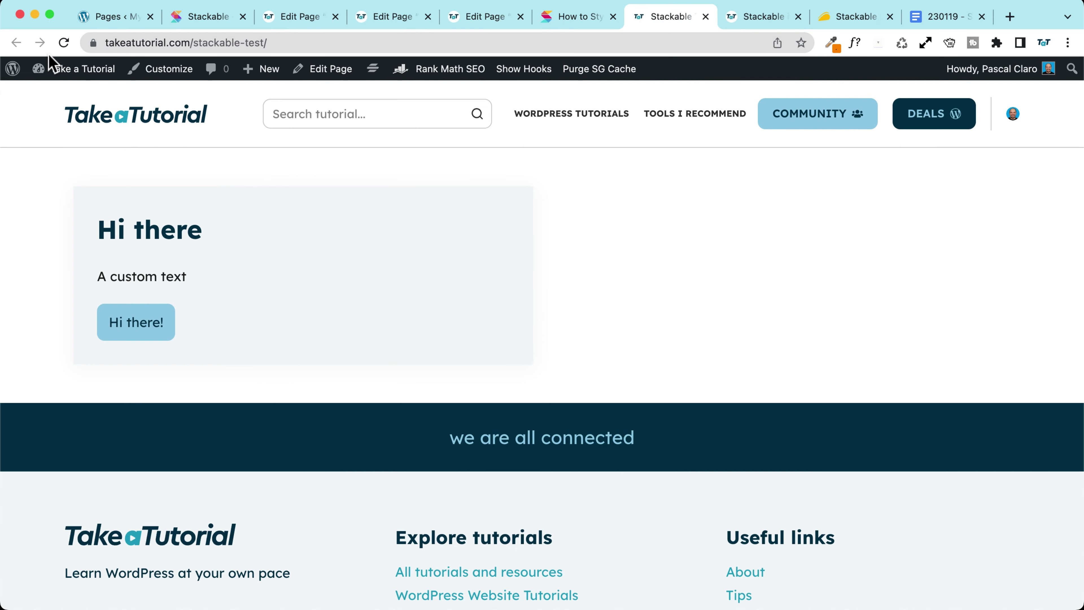
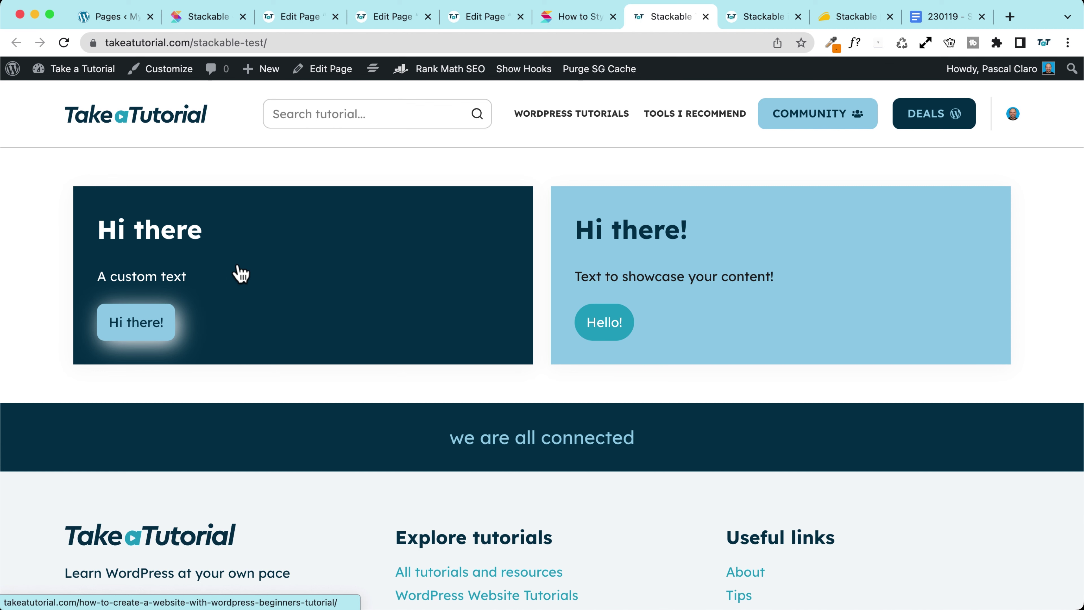
Search for "home" in the second column's link setting and link the column to takeatutorial.com/tools/
left_click(490, 19)
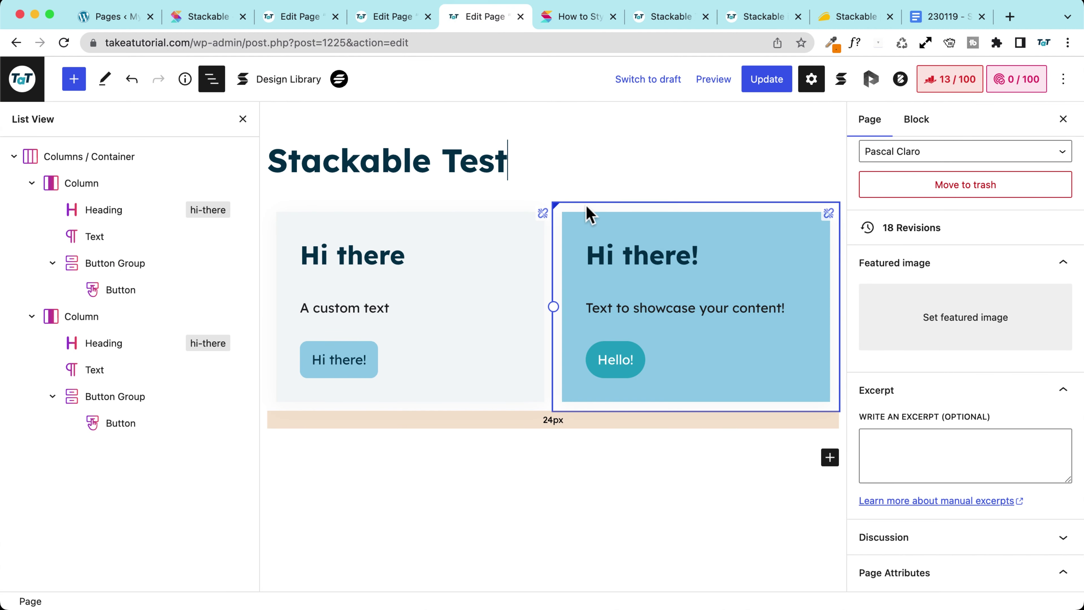
left_click(589, 215)
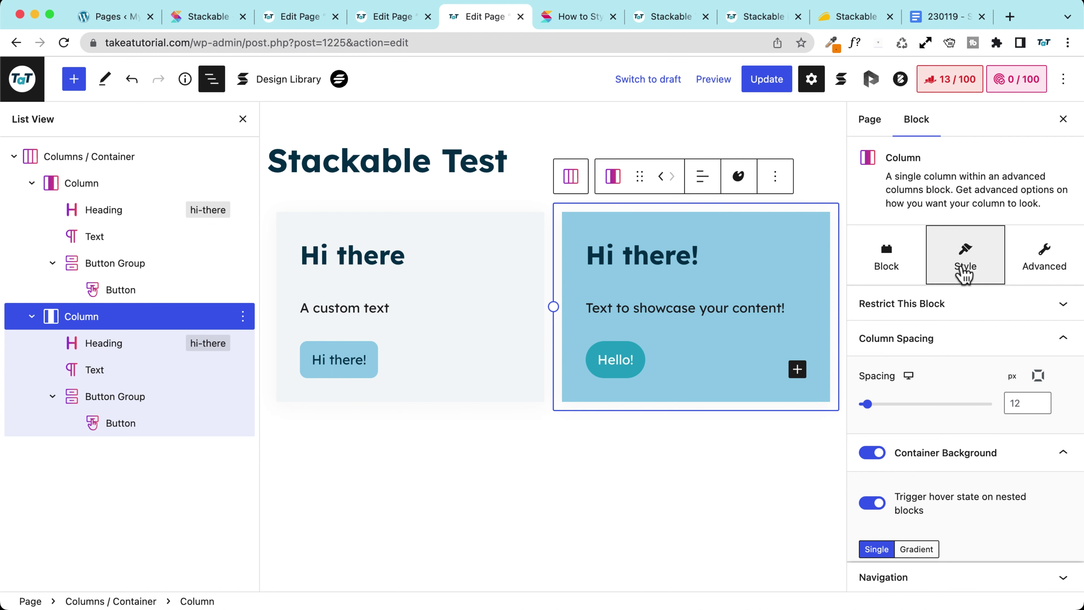
scroll(910, 332, "down", 5)
left_click(880, 170)
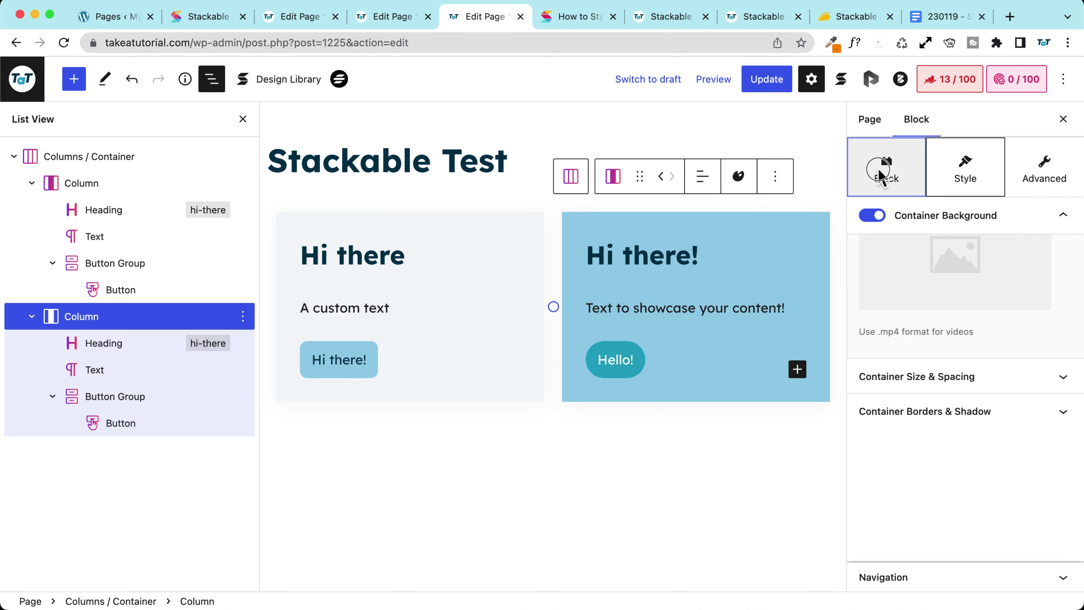
scroll(883, 383, "up", 5)
left_click(895, 437)
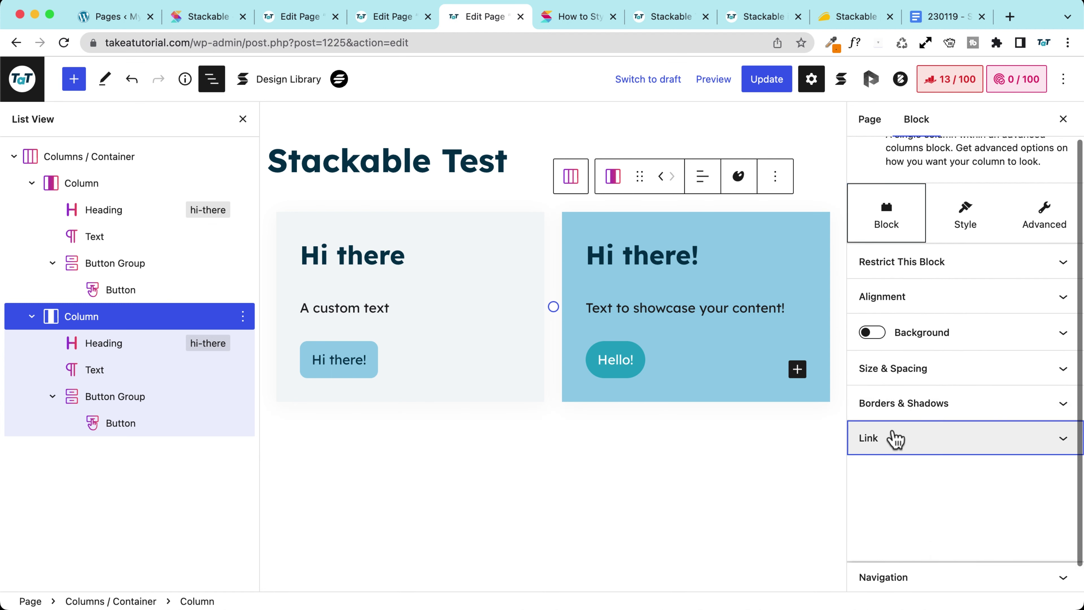
scroll(883, 423, "down", 1)
left_click(882, 408)
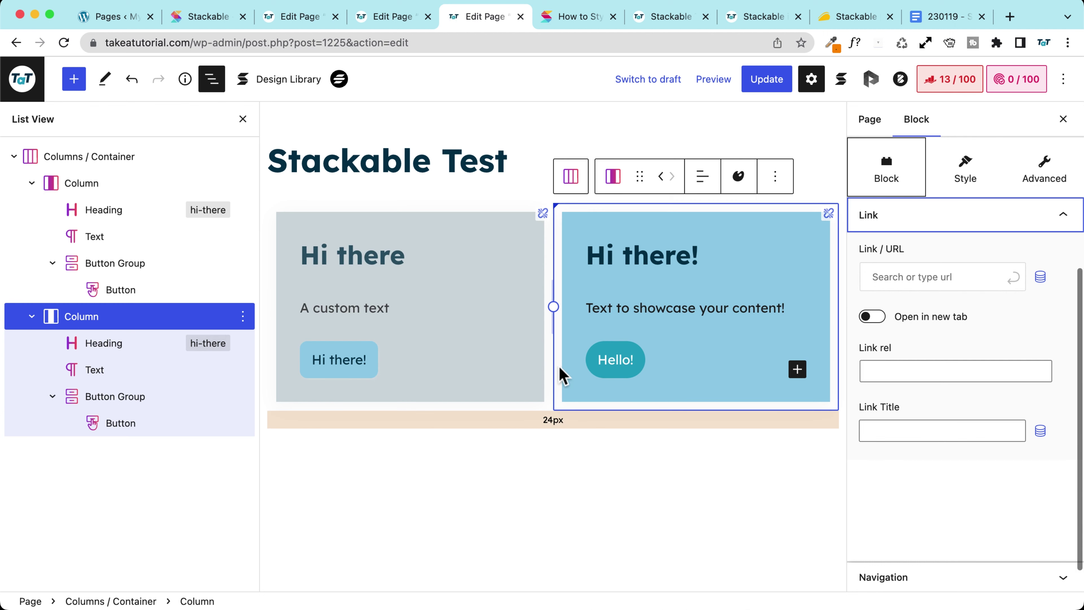
scroll(1000, 394, "up", 1)
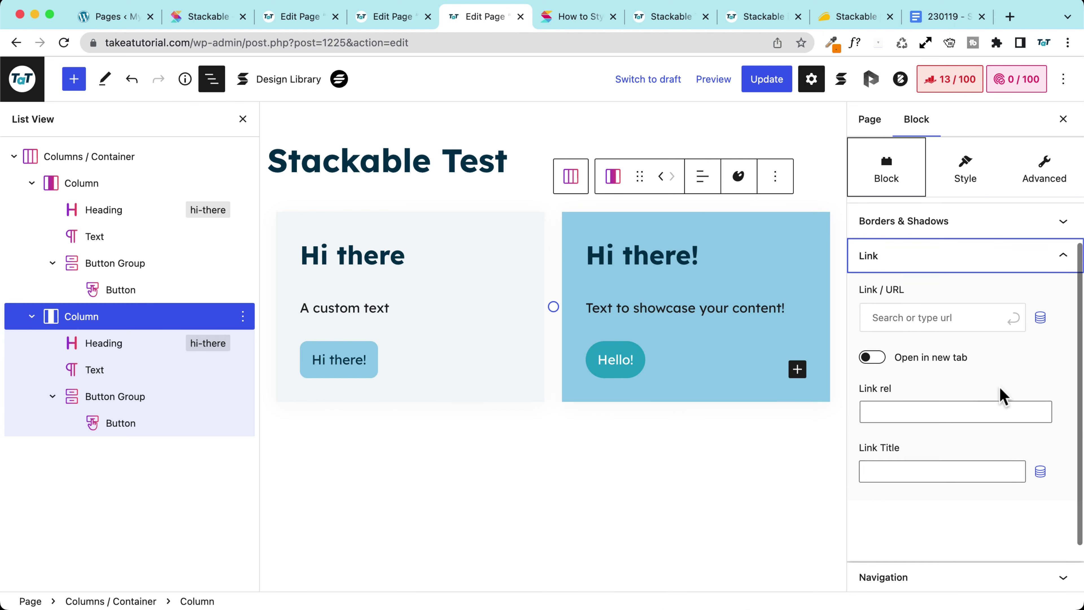
left_click(879, 318)
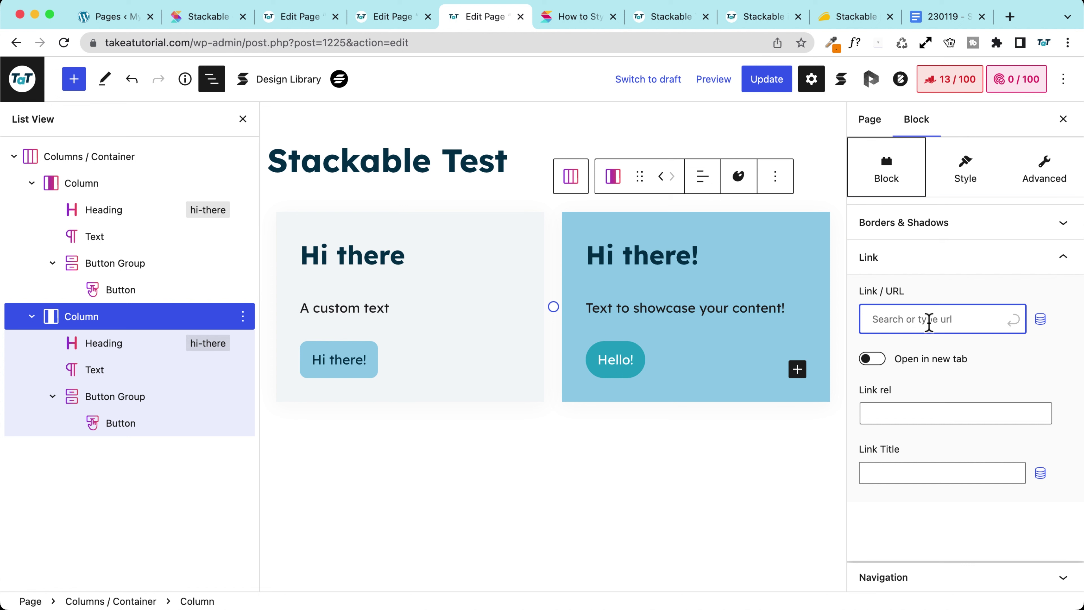
type("home")
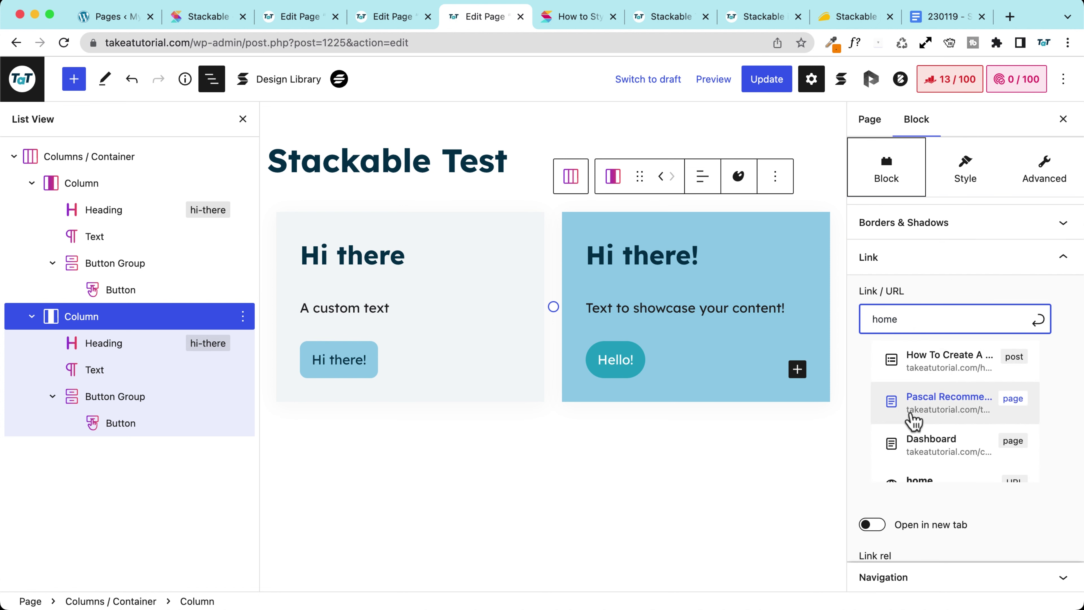
scroll(913, 418, "down", 1)
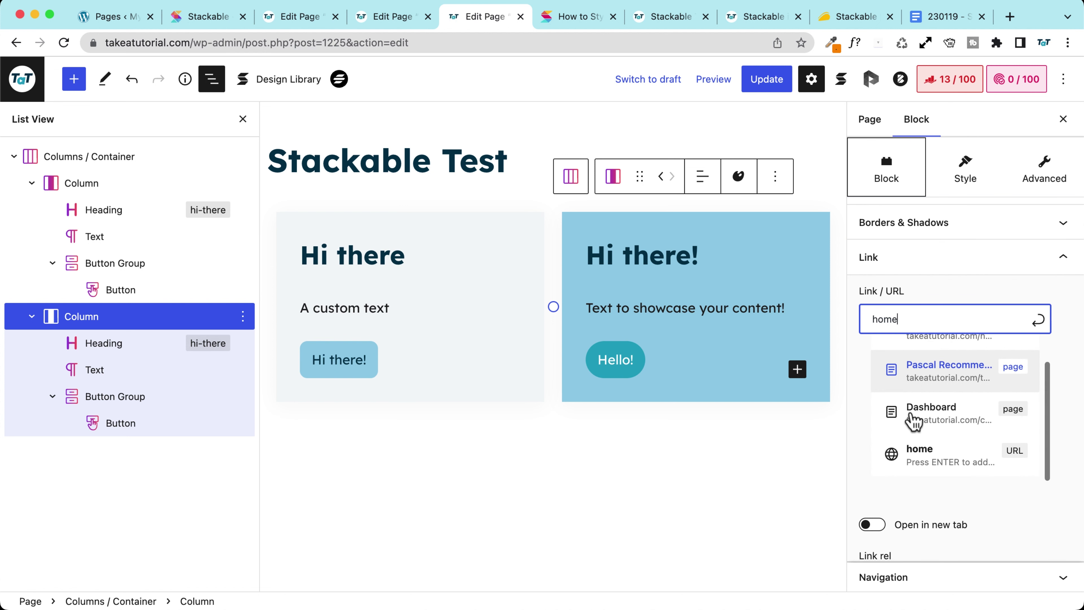
left_click(937, 391)
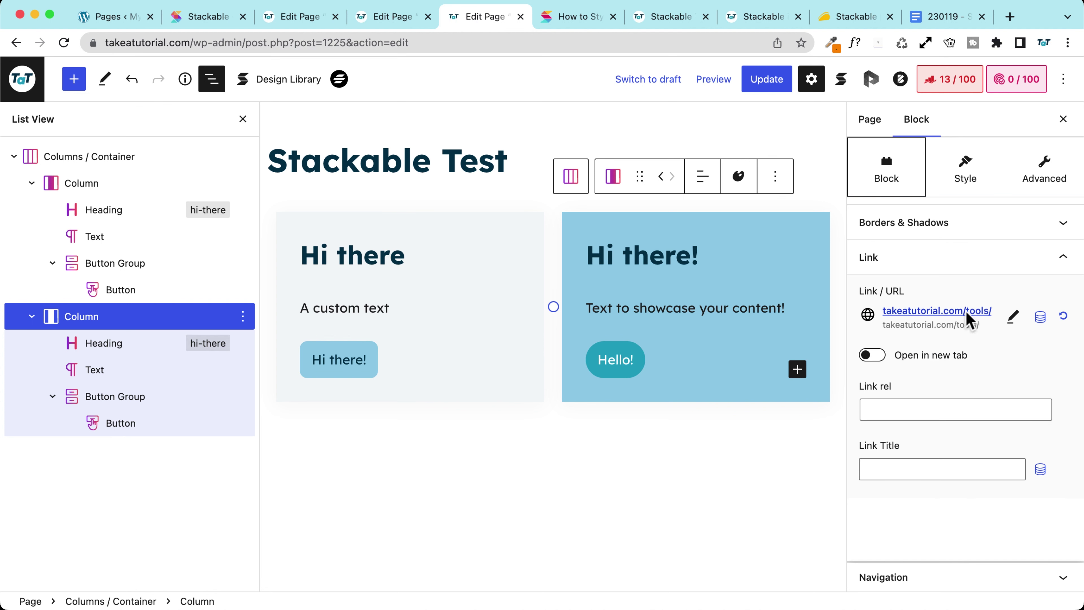
Update the page and test the second column's link on the reloaded live page, returning to the Stackable Test page
left_click(767, 79)
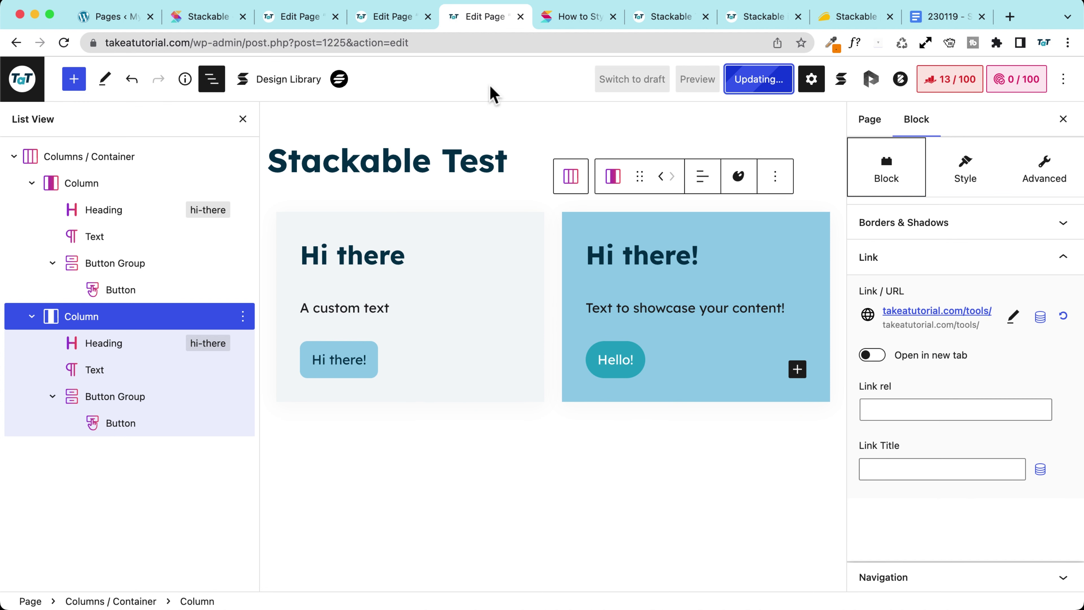
left_click(671, 16)
left_click(63, 42)
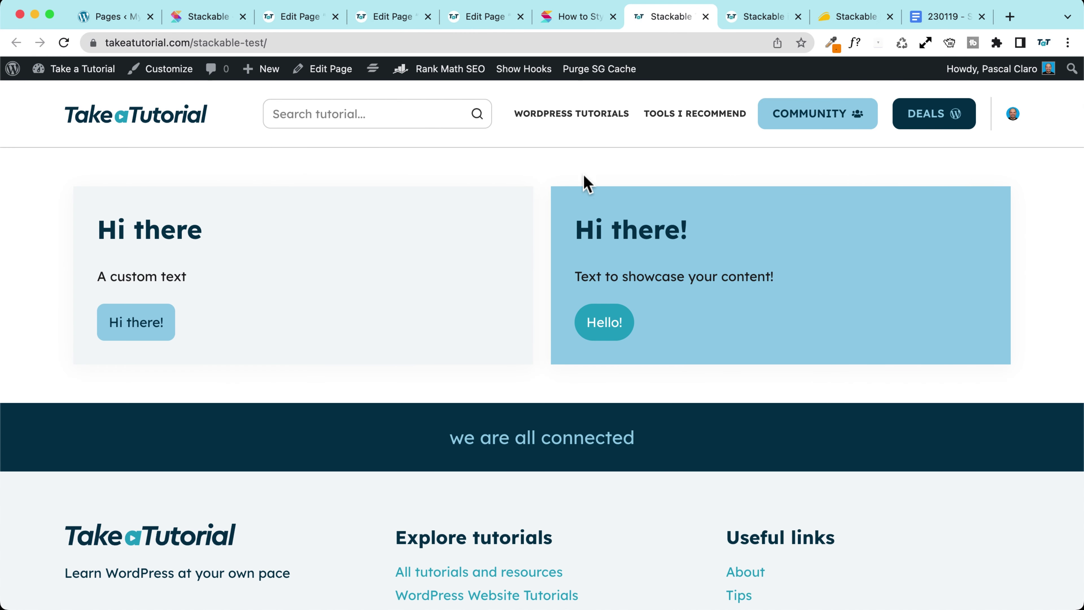
left_click(627, 241)
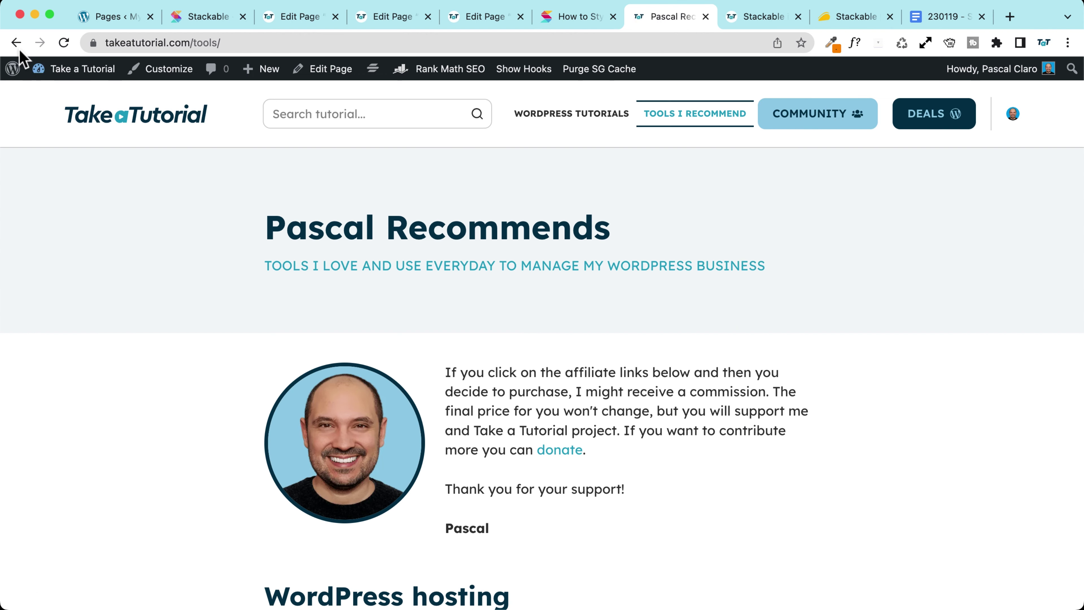
left_click(16, 42)
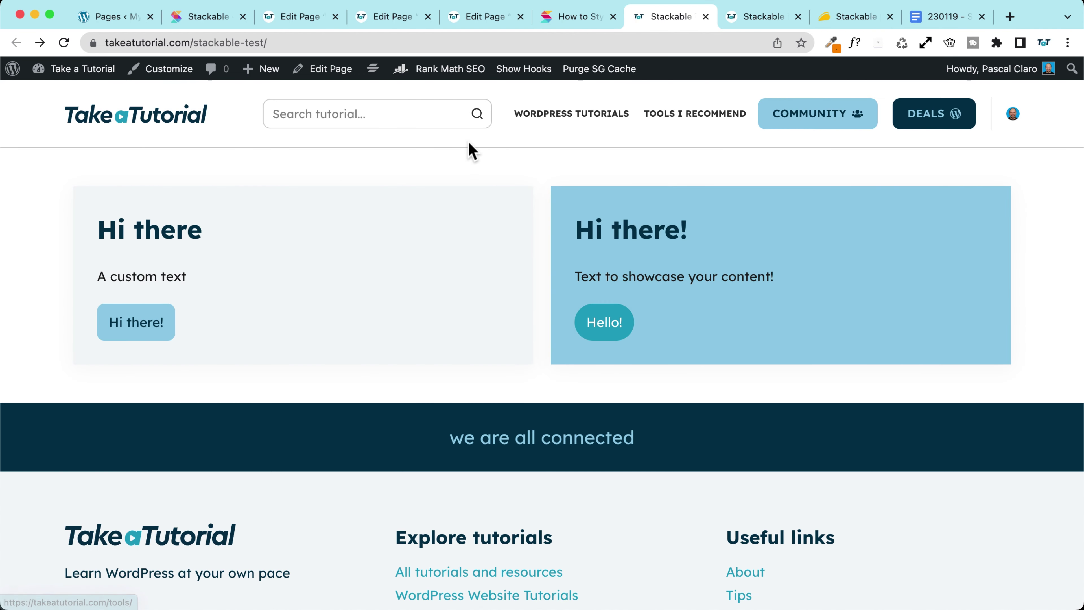
Back in the page editor, change the first column's heading to "Hi you are not logged in!"
key("ctrl+shift+Tab")
key("ctrl+shift+Tab")
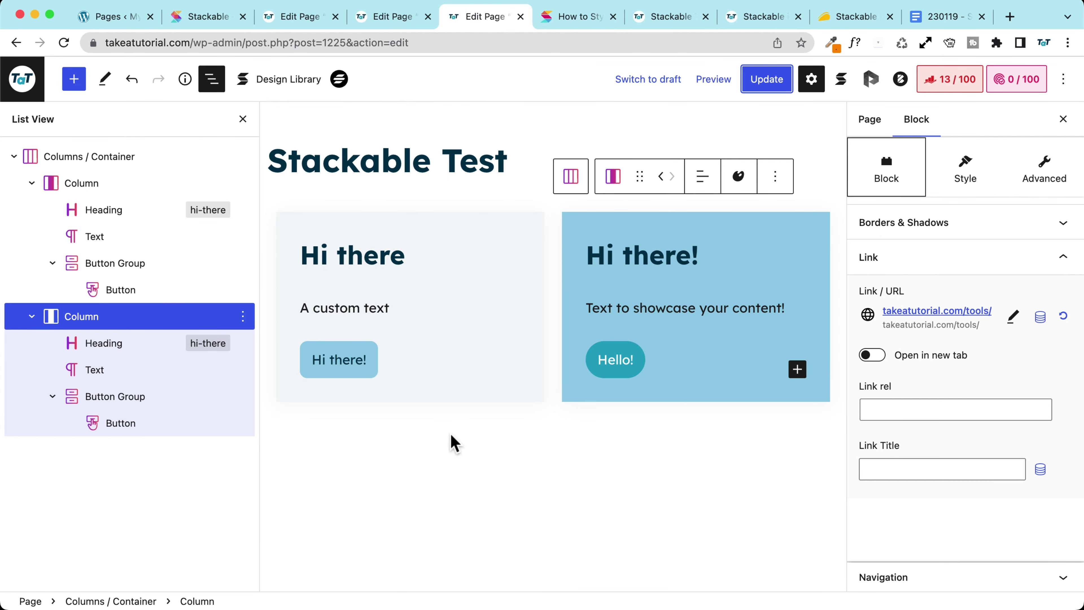
mouse_move(448, 424)
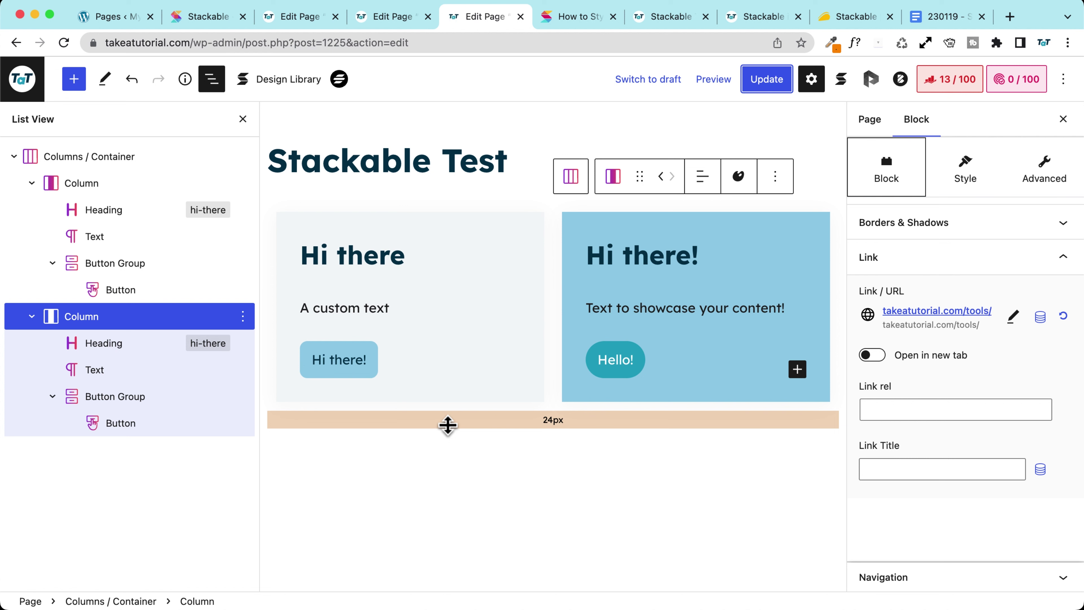
left_click(286, 222)
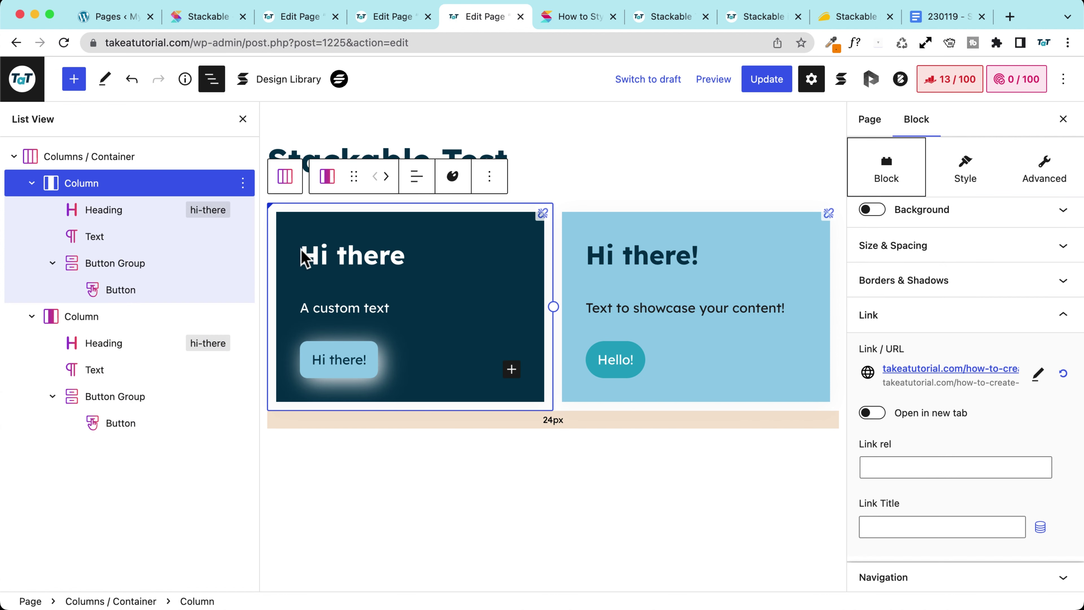
triple_click(368, 256)
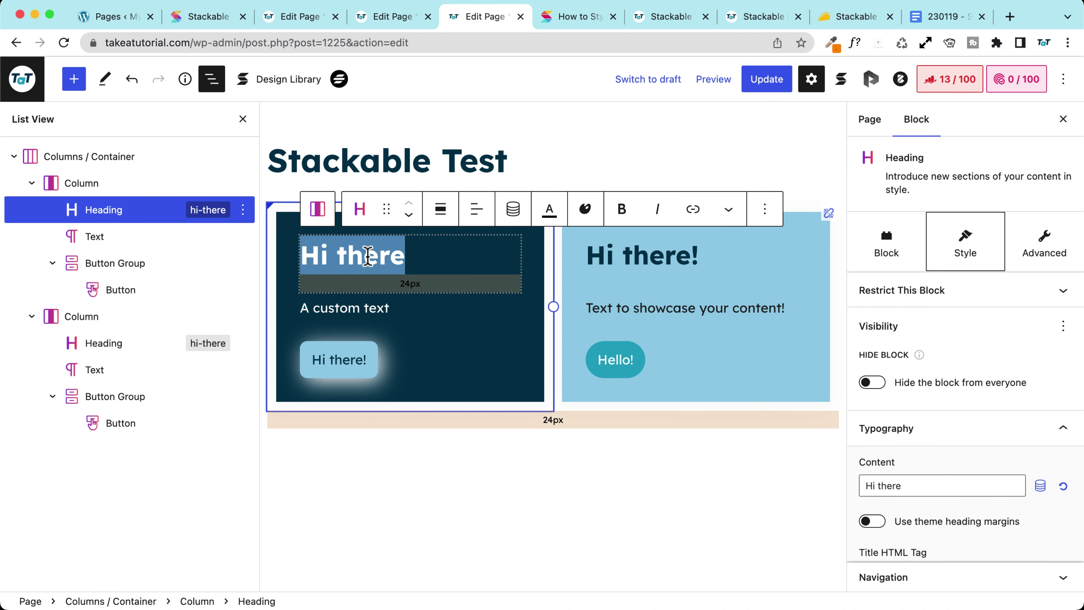
type("Hi I now")
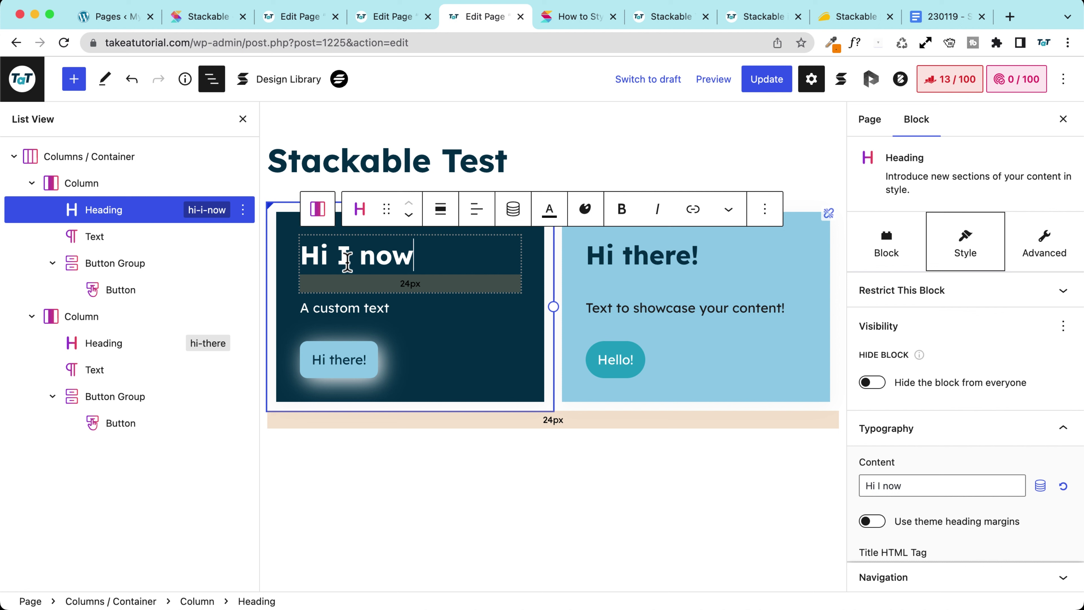
triple_click(389, 257)
type("H")
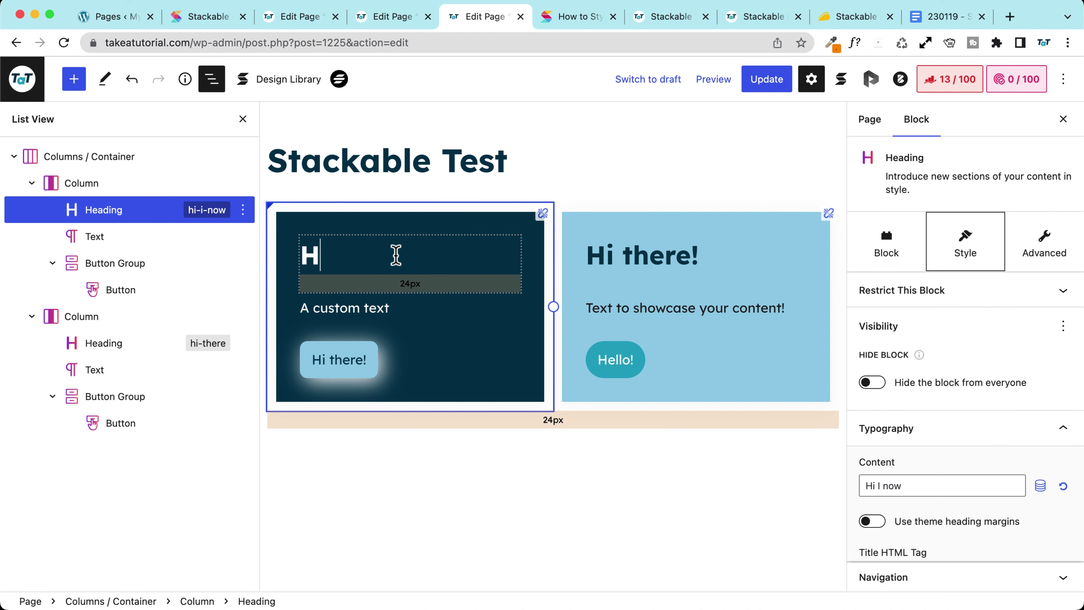
type("i you a")
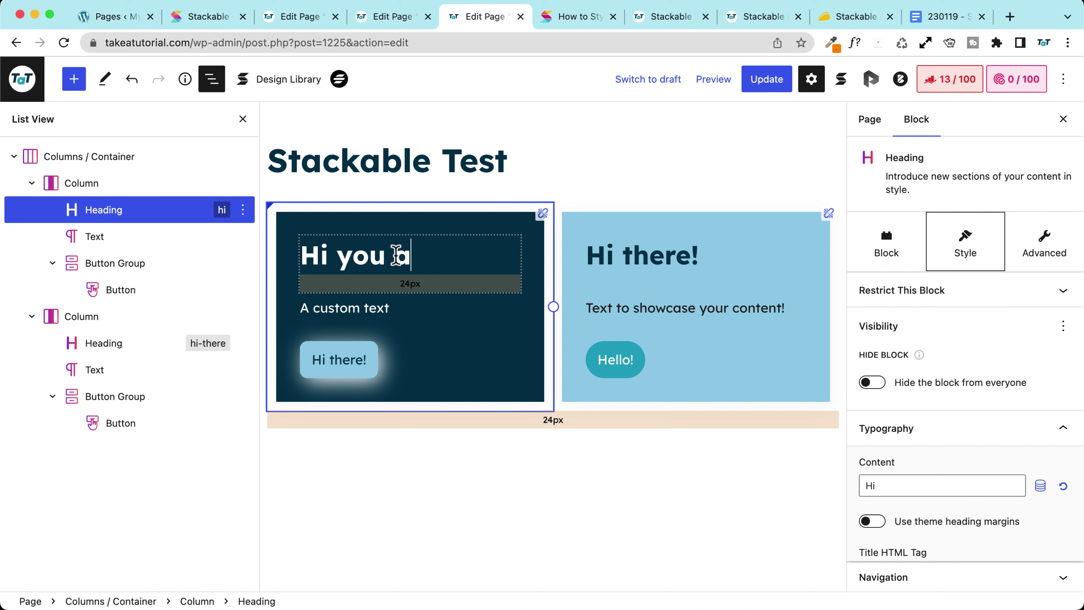
type("re not log")
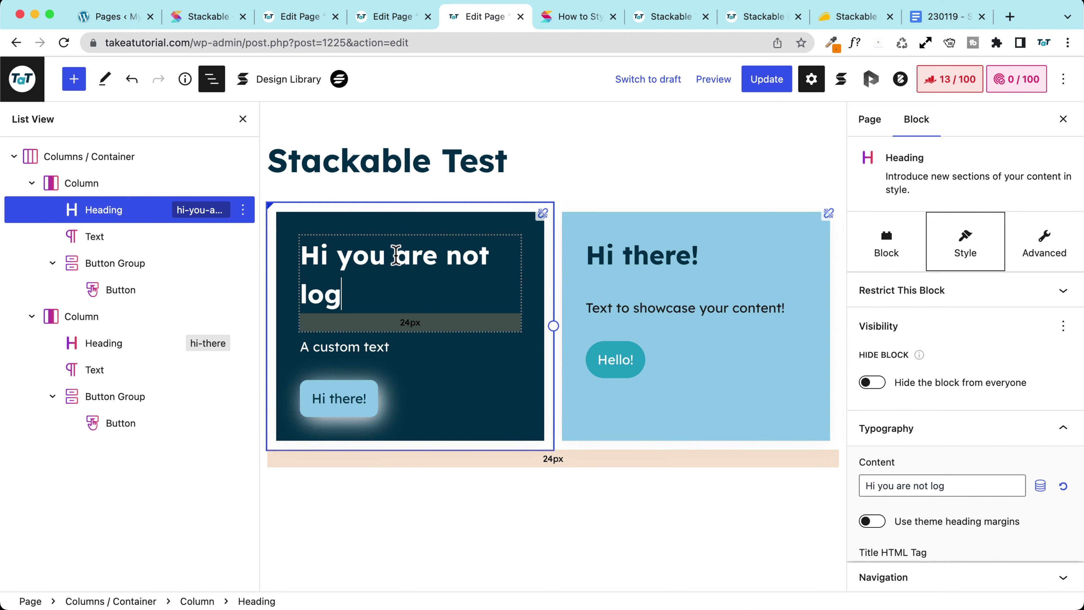
type("ged in")
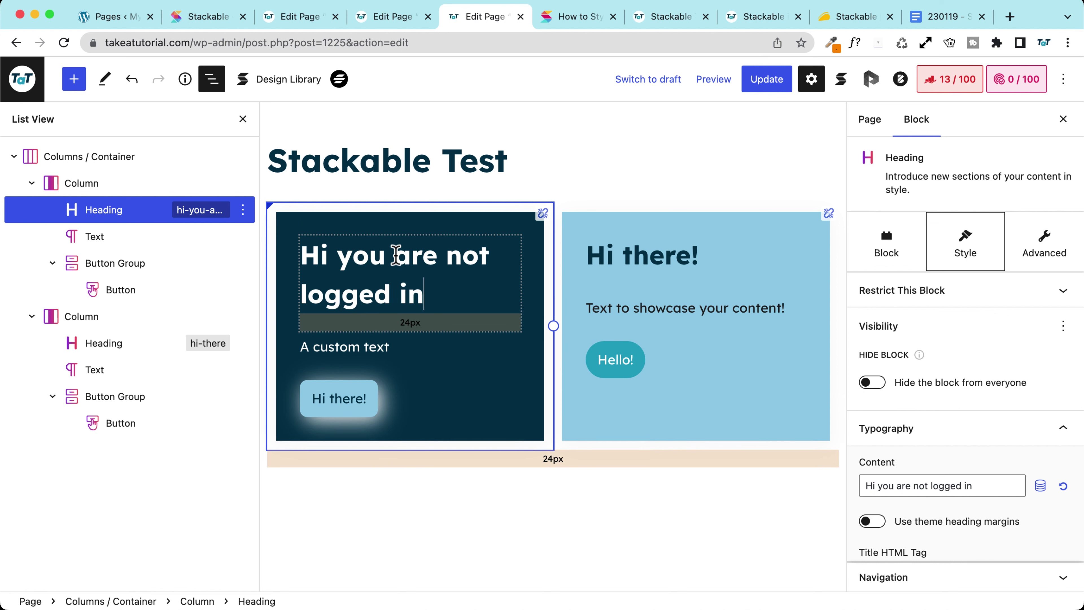
type("!")
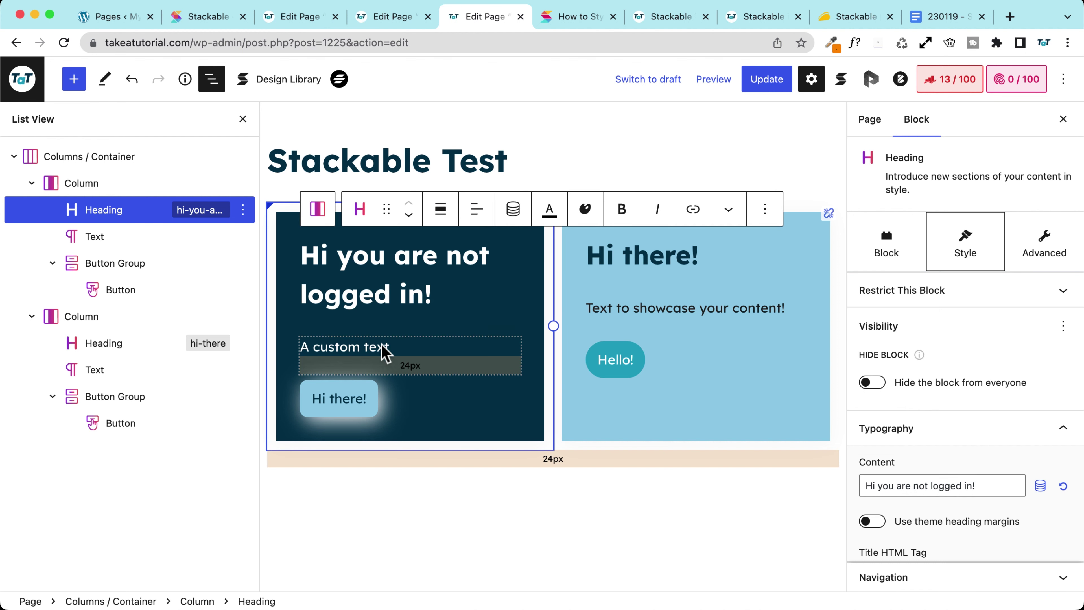
Change the label of the first column's button to "Login!"
left_click(376, 348)
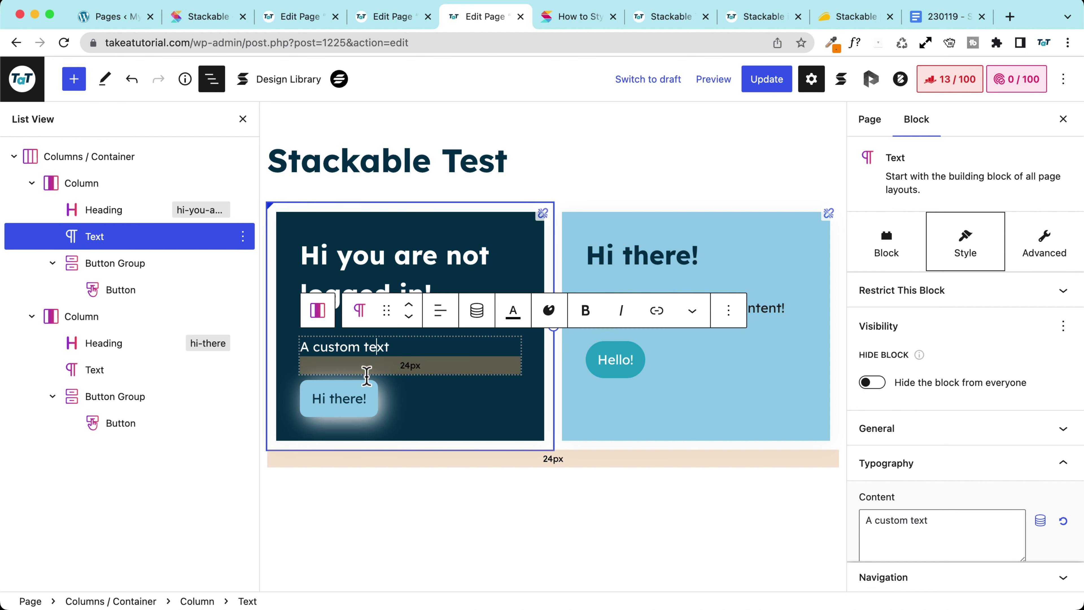
left_click(343, 403)
type("Login!")
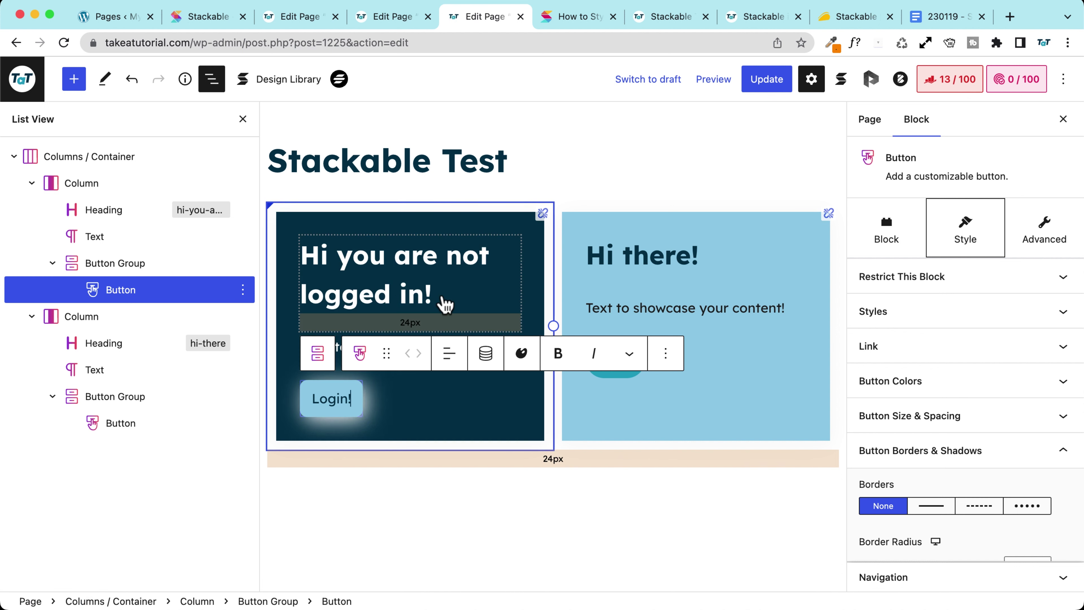
Add a conditional display rule to the first column with condition type Login Status set to Logged-Out Users
left_click(371, 228)
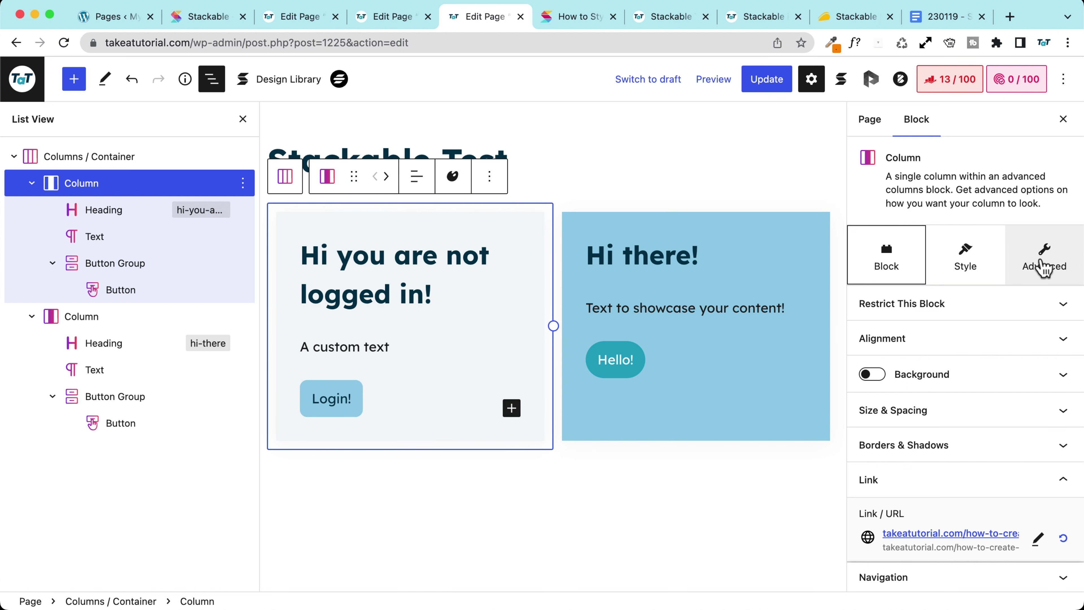
left_click(1043, 267)
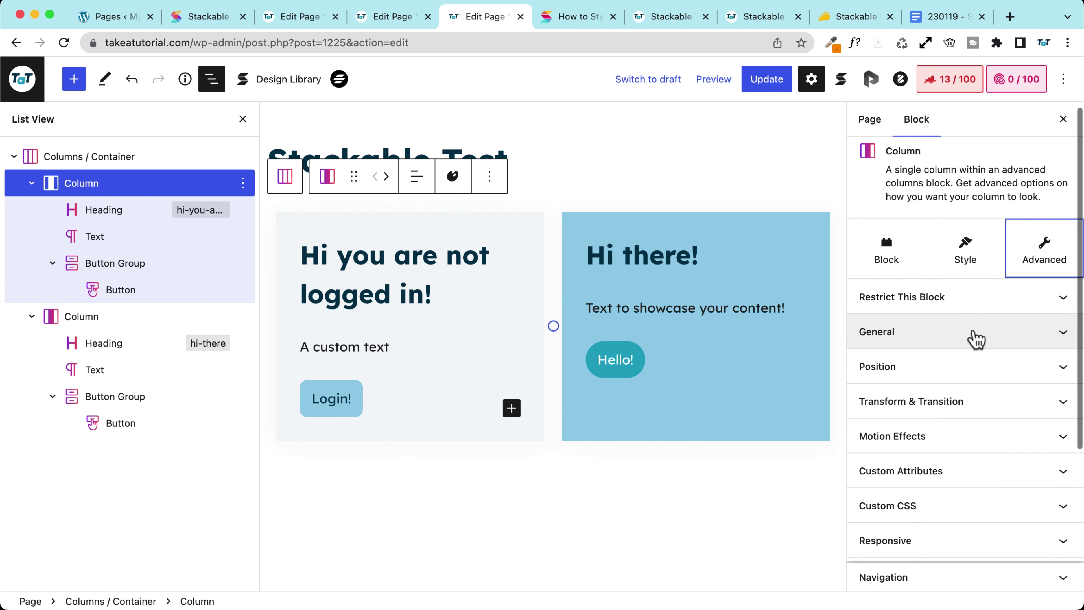
scroll(975, 339, "down", 4)
scroll(973, 339, "up", 3)
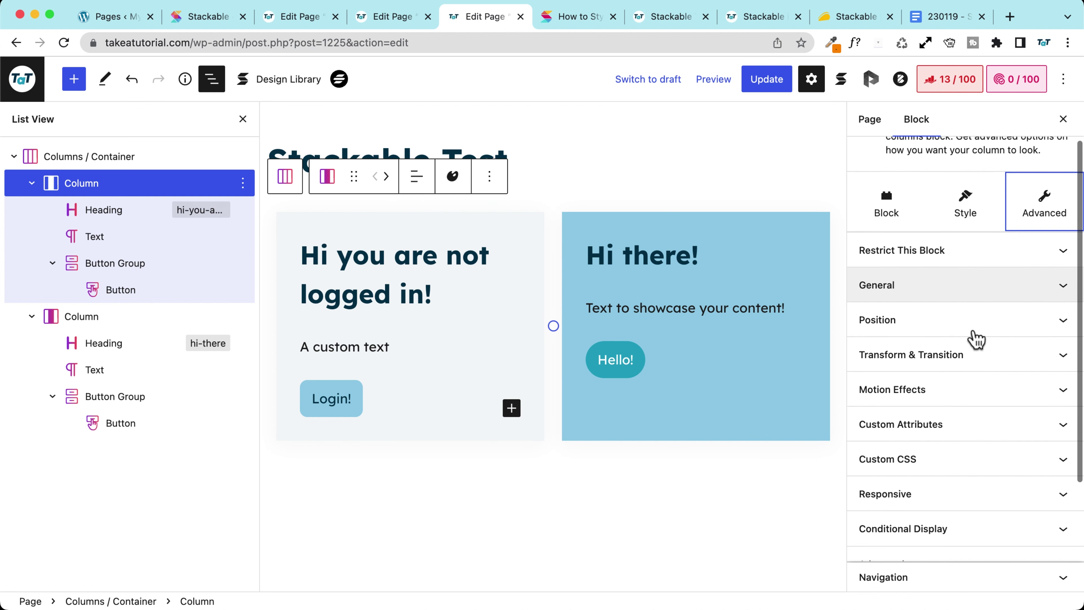
scroll(943, 478, "down", 2)
left_click(941, 466)
scroll(930, 405, "down", 5)
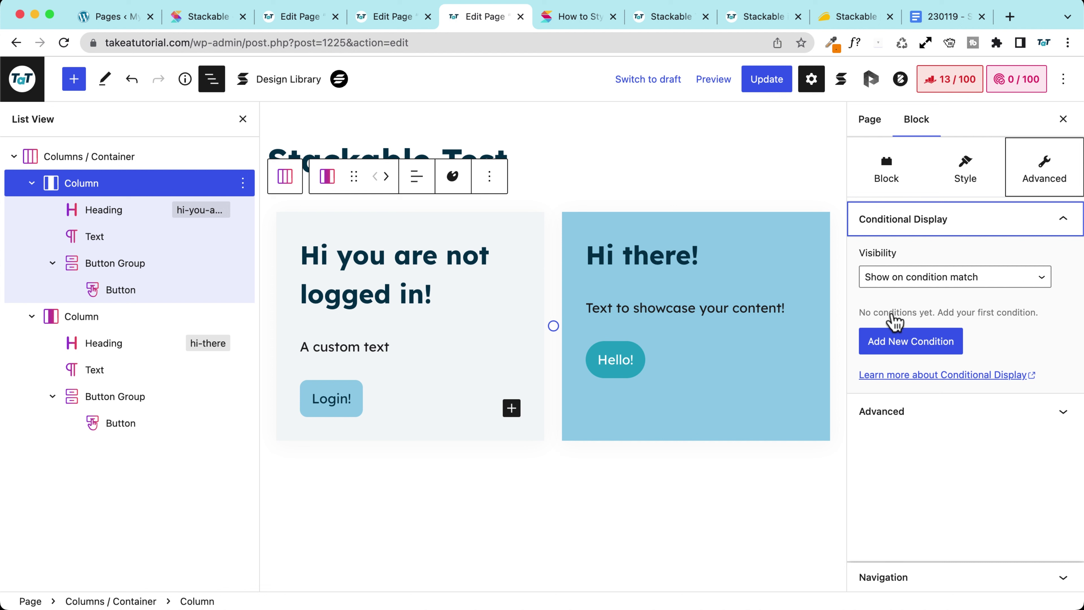
left_click(928, 351)
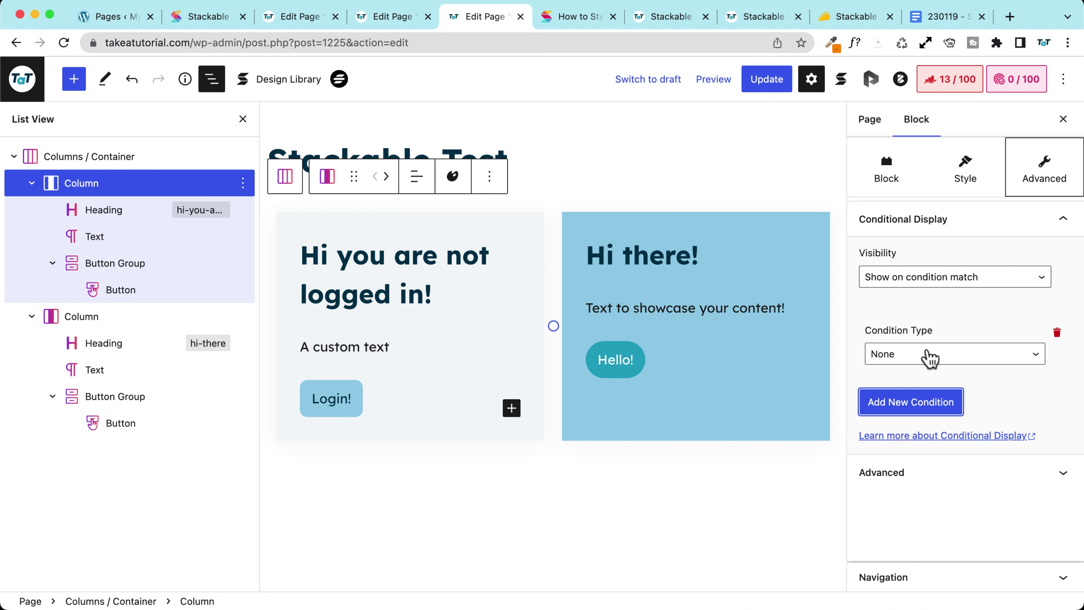
left_click(903, 355)
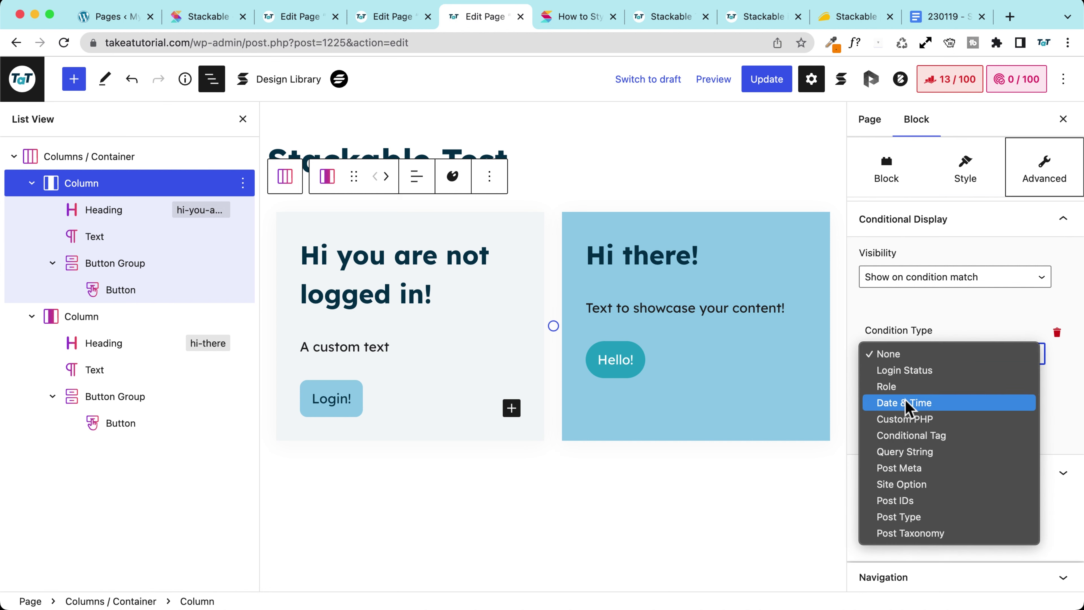
left_click(931, 371)
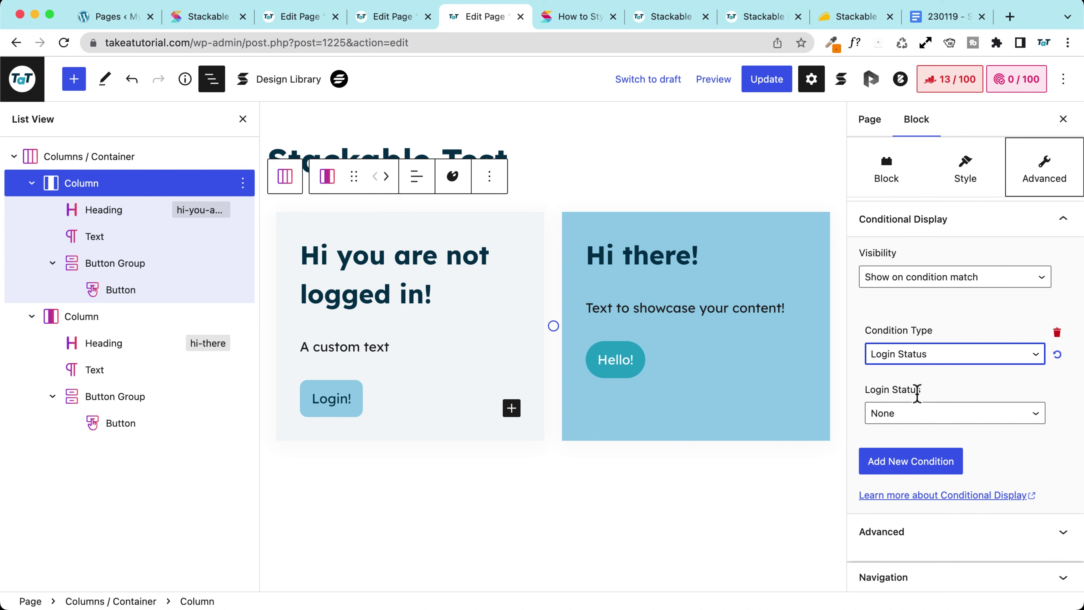
left_click(916, 413)
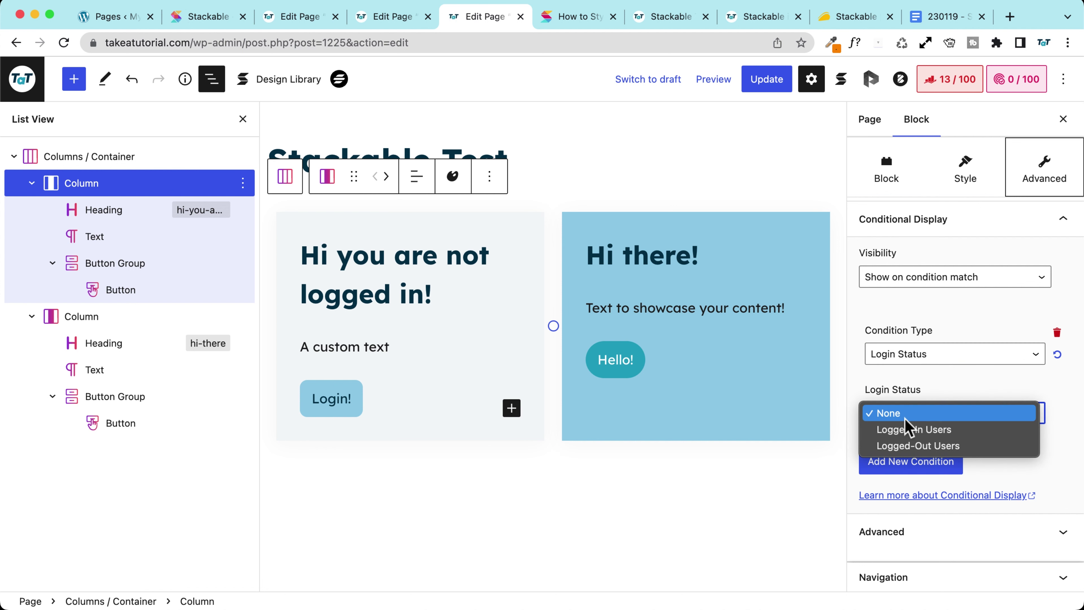
left_click(907, 447)
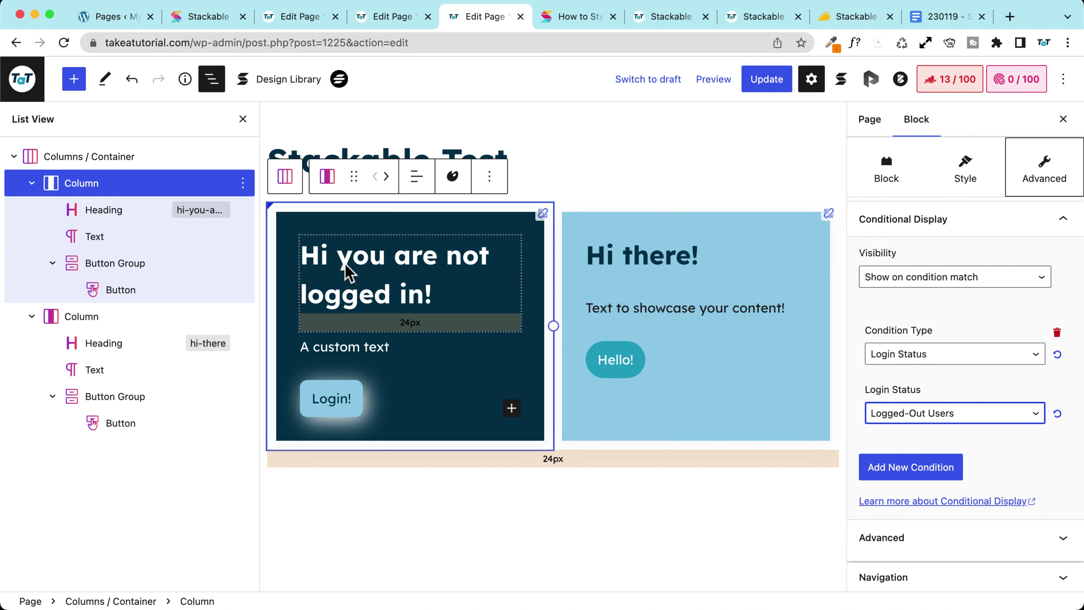
Update the page and reload the live Stackable Test page to check the first column's visibility
left_click(767, 84)
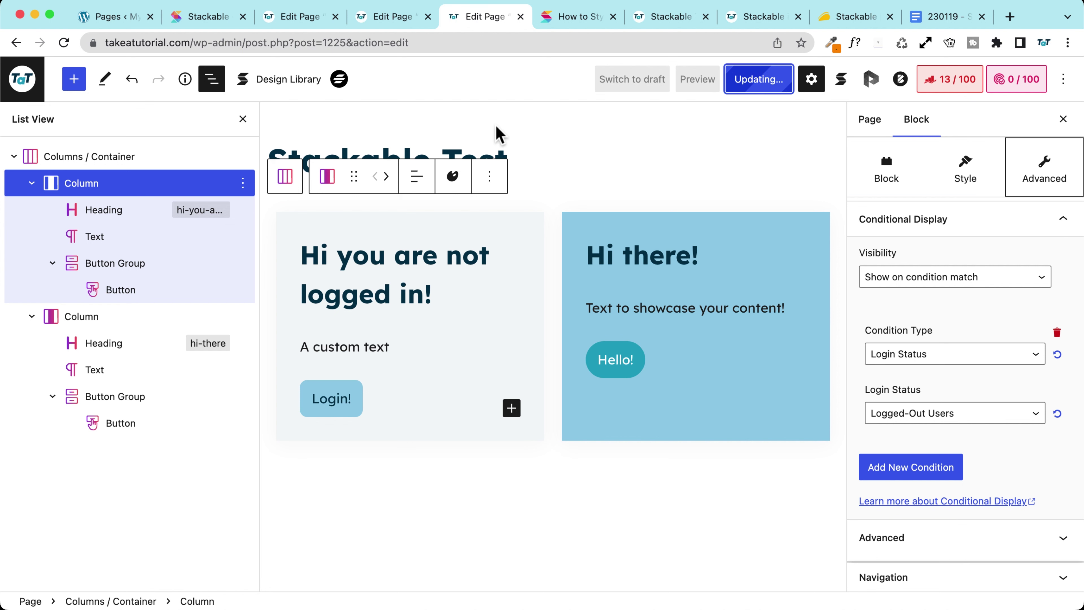
left_click(647, 20)
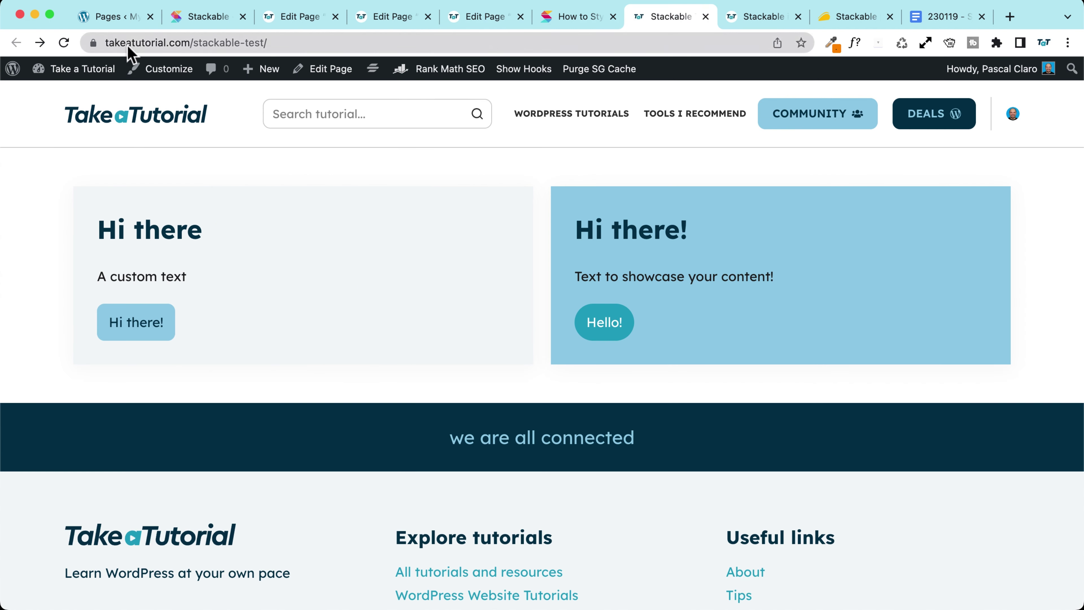
left_click(64, 43)
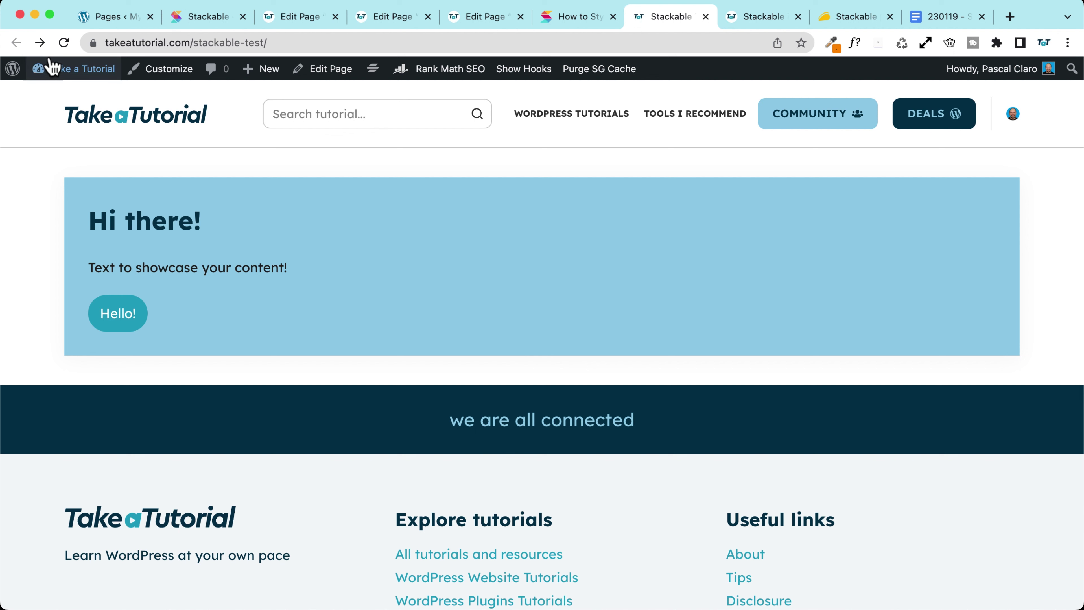
Back in the page editor, change the second column's heading to "Hi welcome to your dashboard!"
left_click(493, 19)
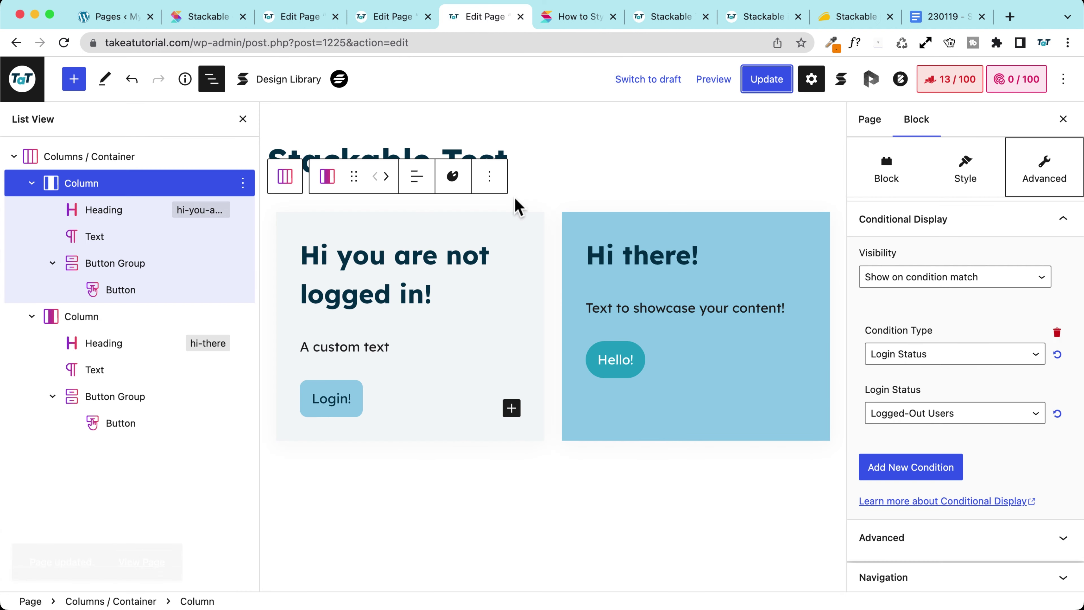
left_click(632, 224)
left_click(613, 255)
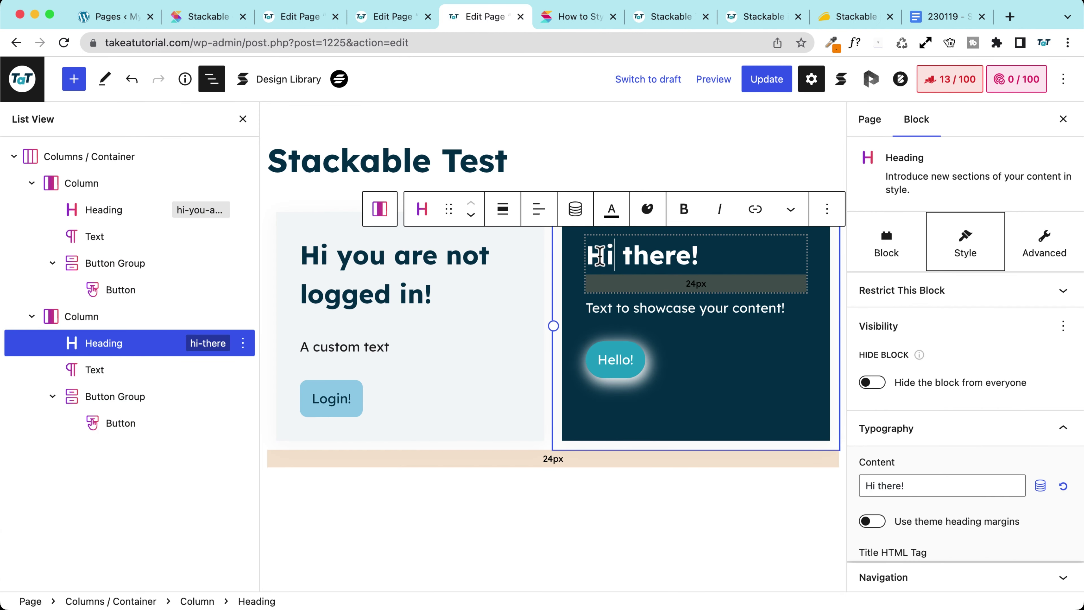
triple_click(637, 256)
double_click(683, 258)
type("welcome to t")
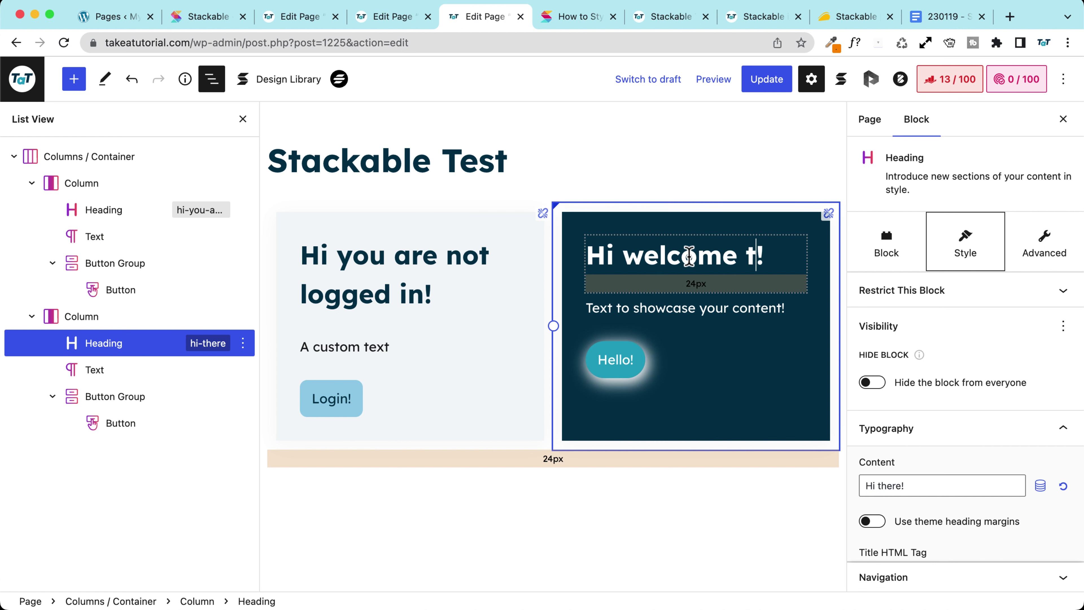
key("BackSpace")
type("y")
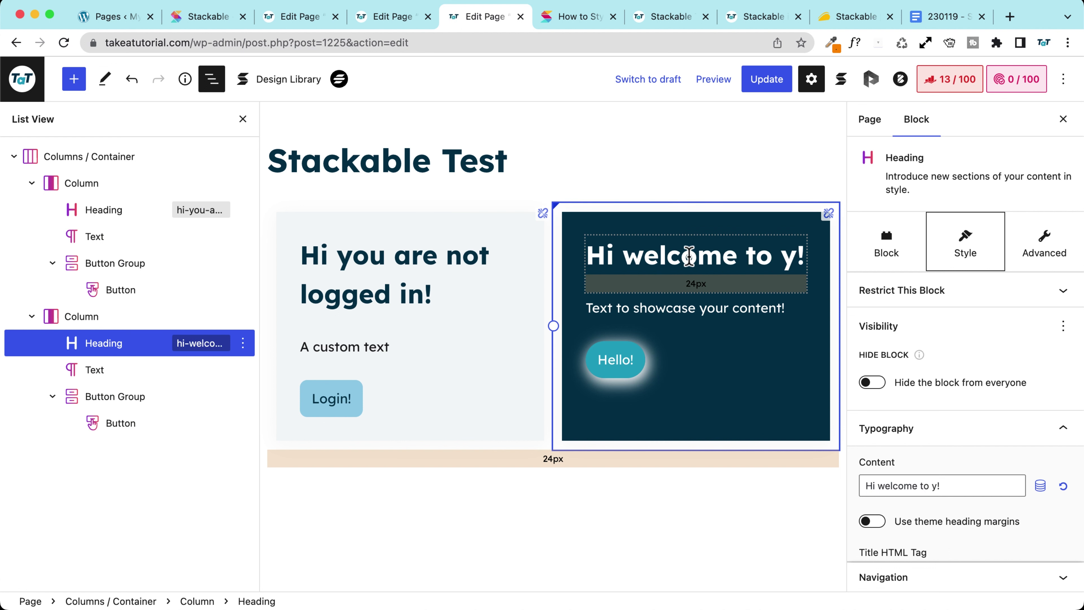
type("our dashboa")
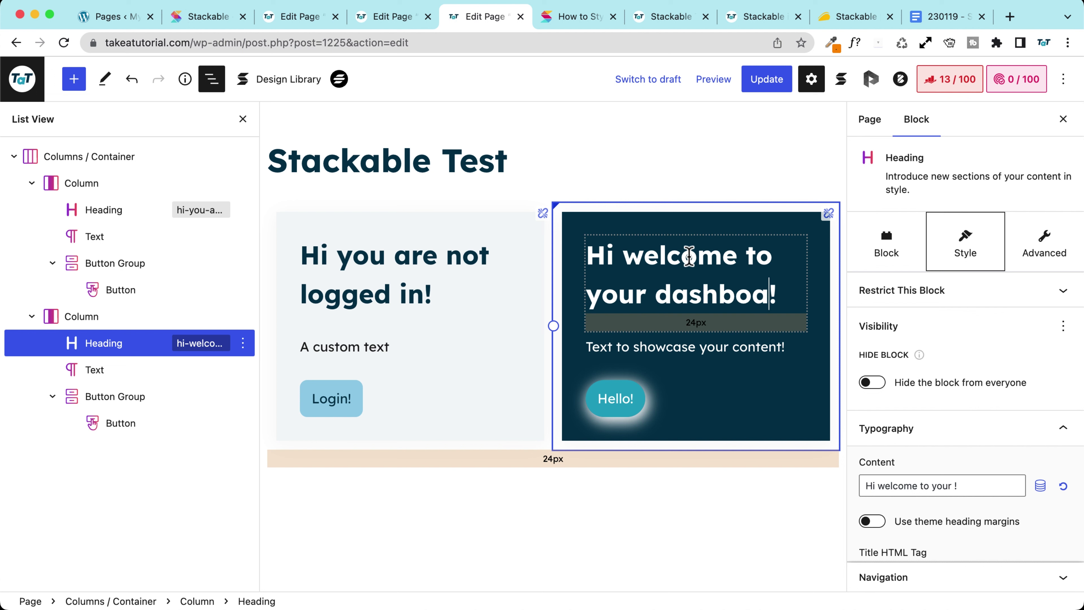
type("rd")
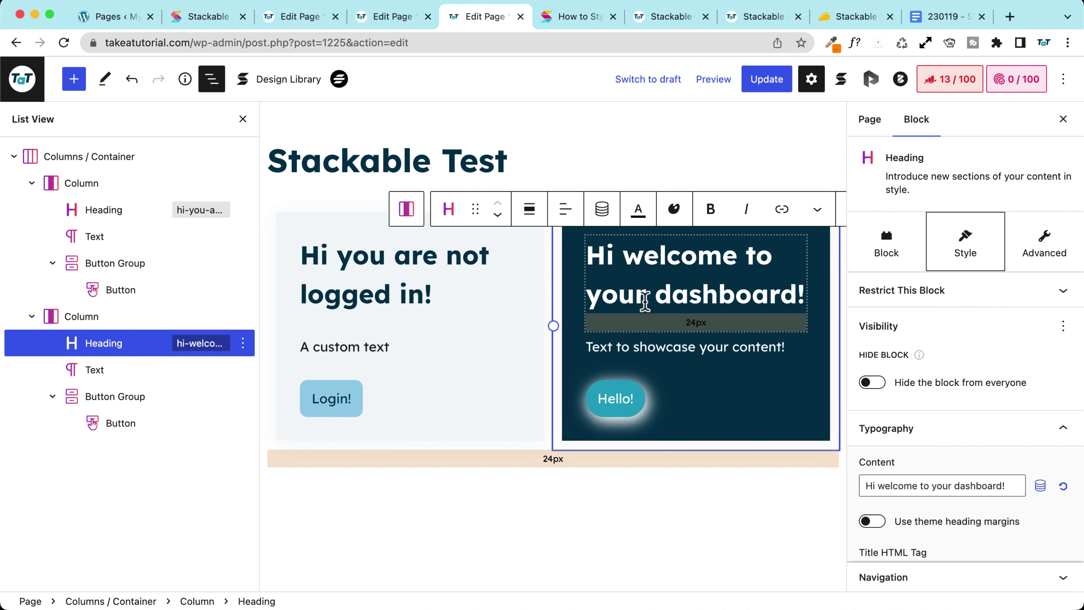
Change the label of the second column's button to "Visit website"
left_click(613, 404)
double_click(613, 403)
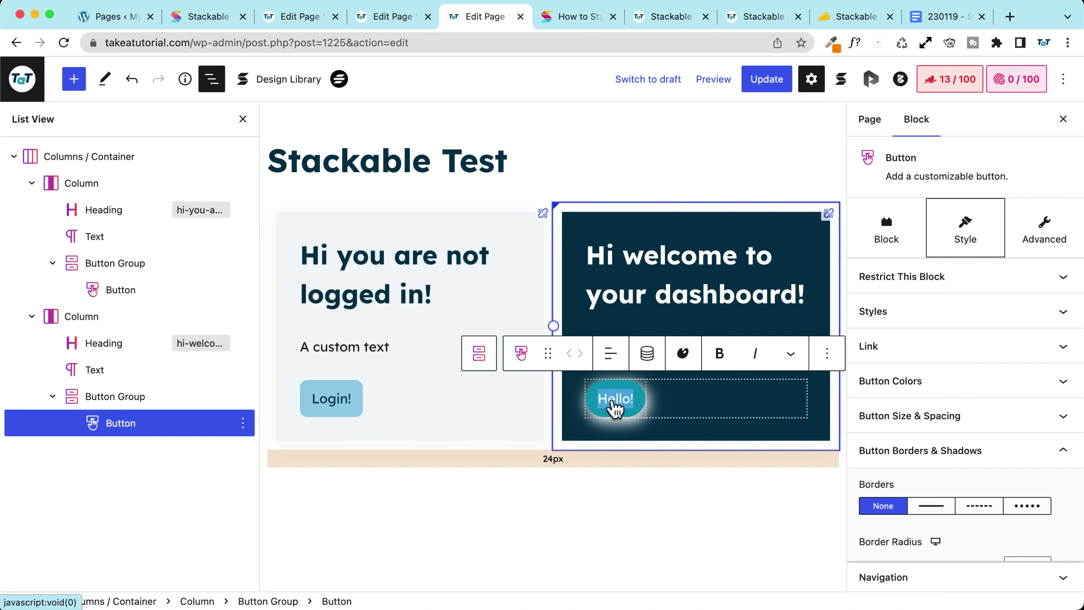
type("Visit ")
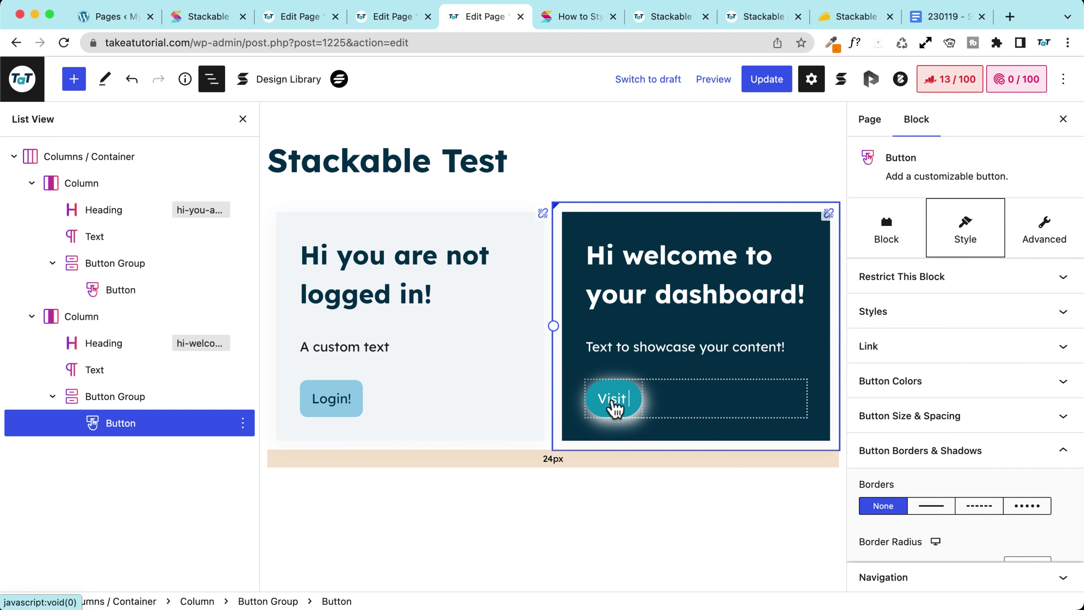
type("website")
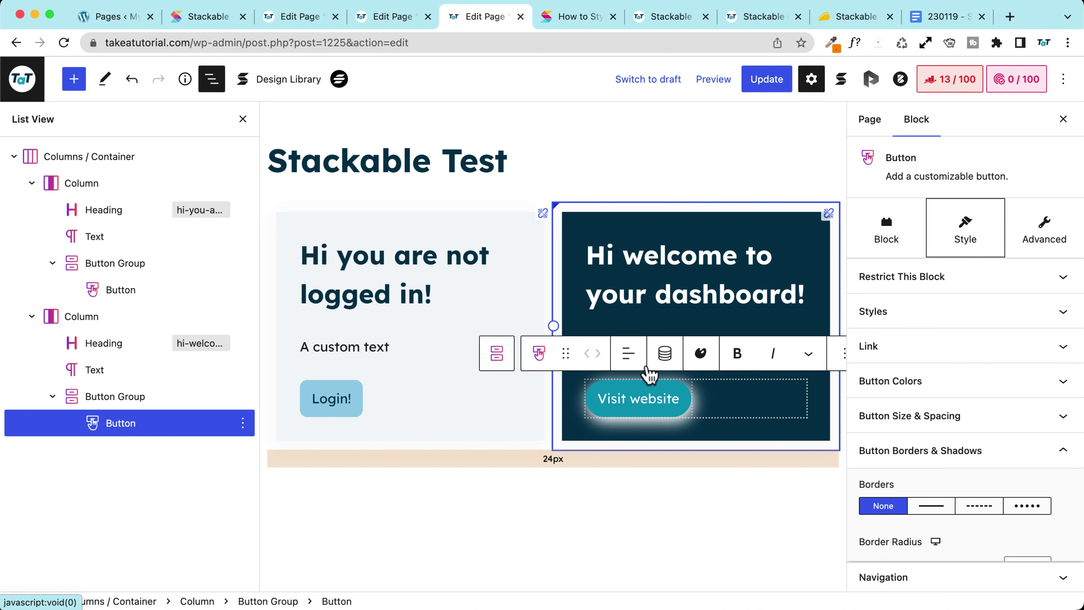
Add a conditional display rule to the second column with condition type Login Status set to Logged-In Users
left_click(635, 207)
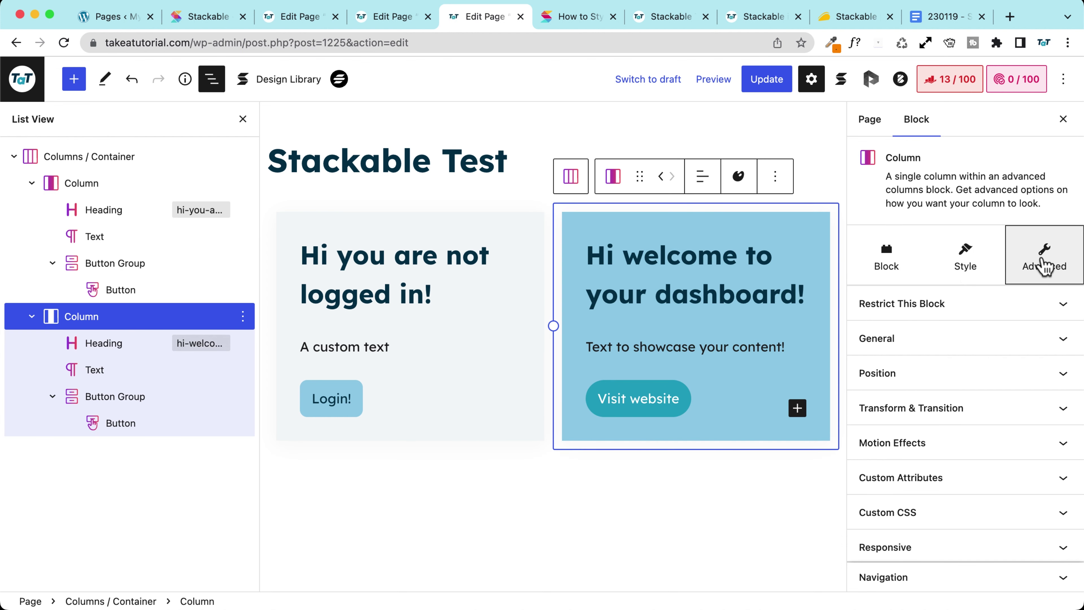
scroll(1003, 462, "down", 5)
scroll(905, 316, "down", 3)
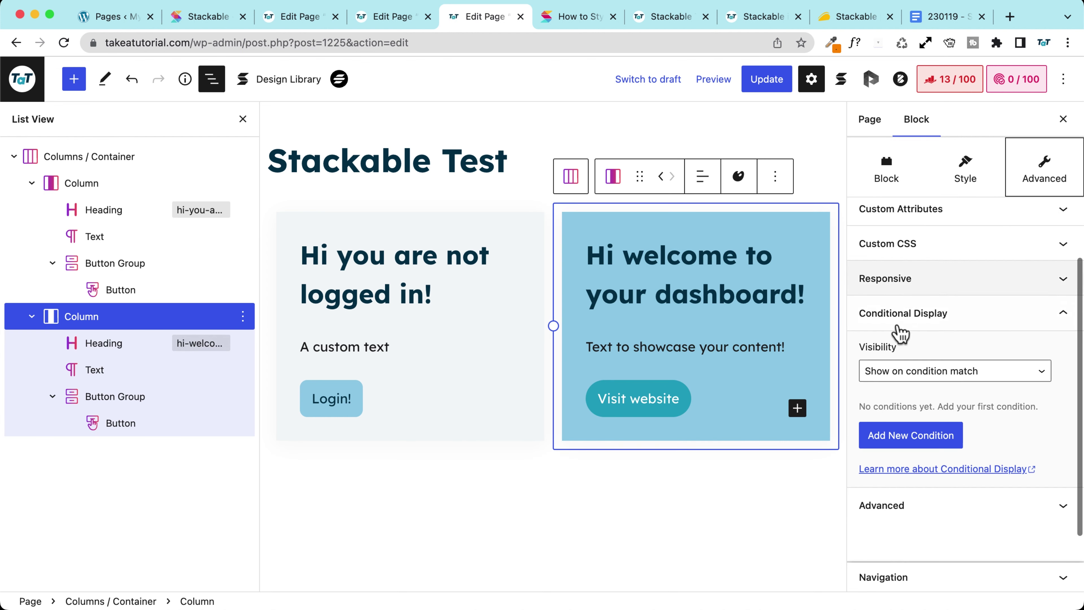
scroll(896, 341, "down", 1)
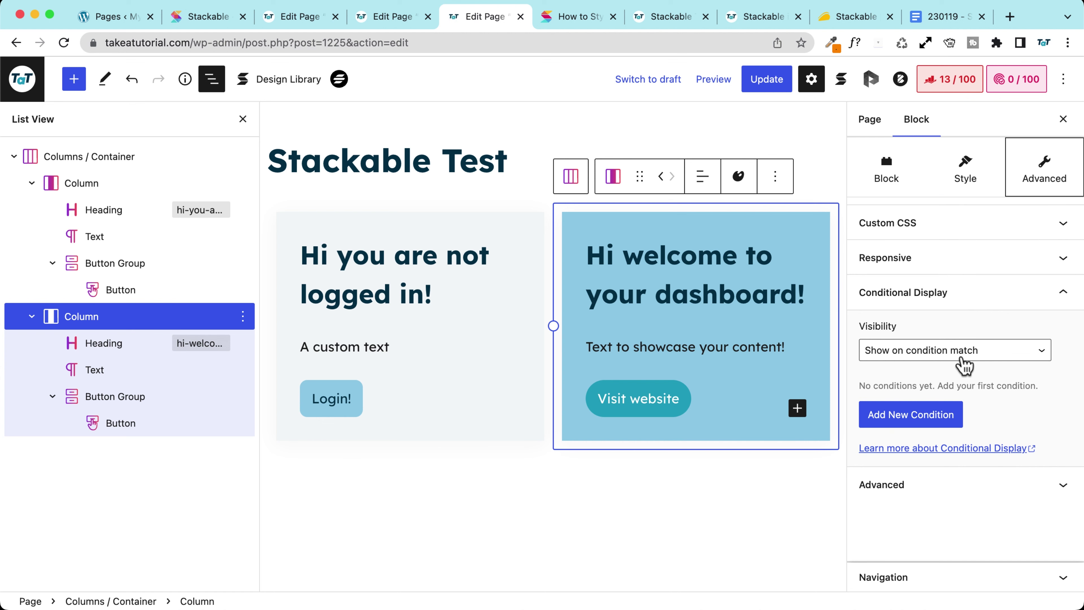
left_click(907, 421)
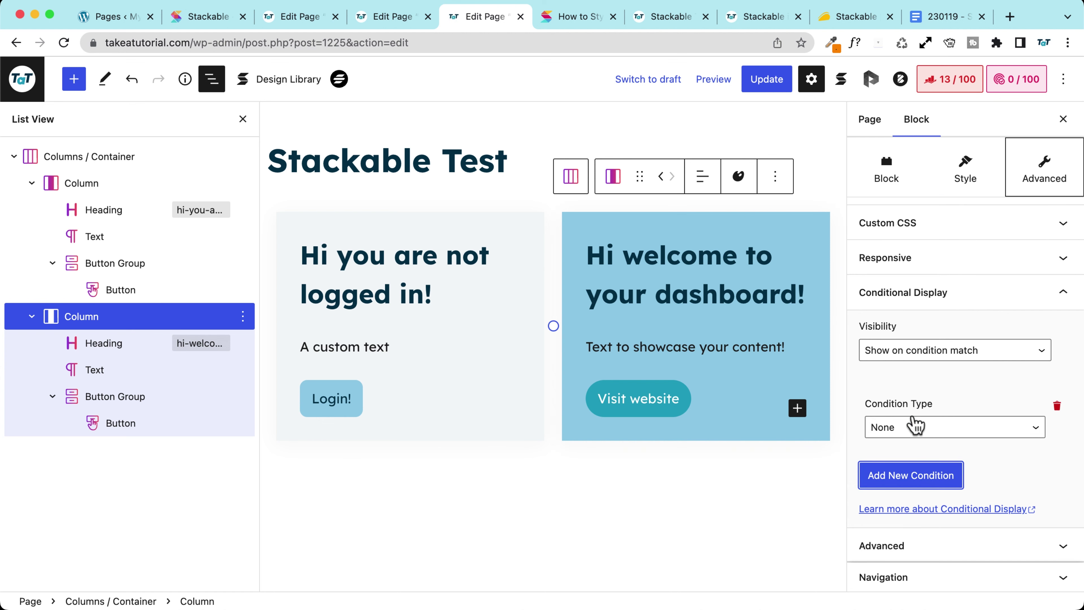
left_click(899, 442)
left_click(896, 444)
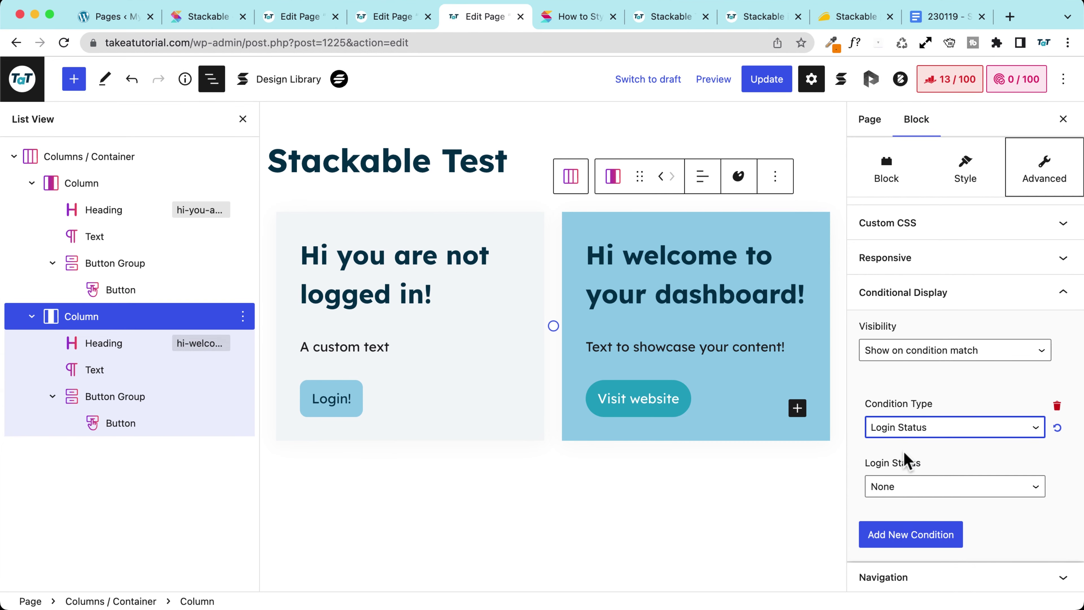
left_click(907, 486)
left_click(911, 502)
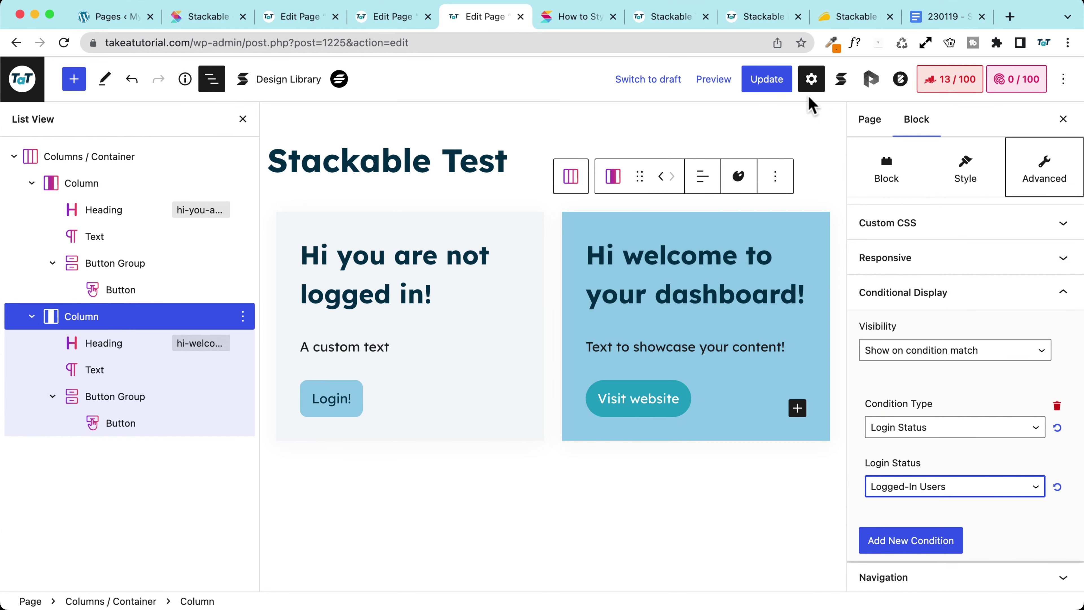
Save the page changes and refresh the live page to check the column shown to logged-in visitors
left_click(749, 91)
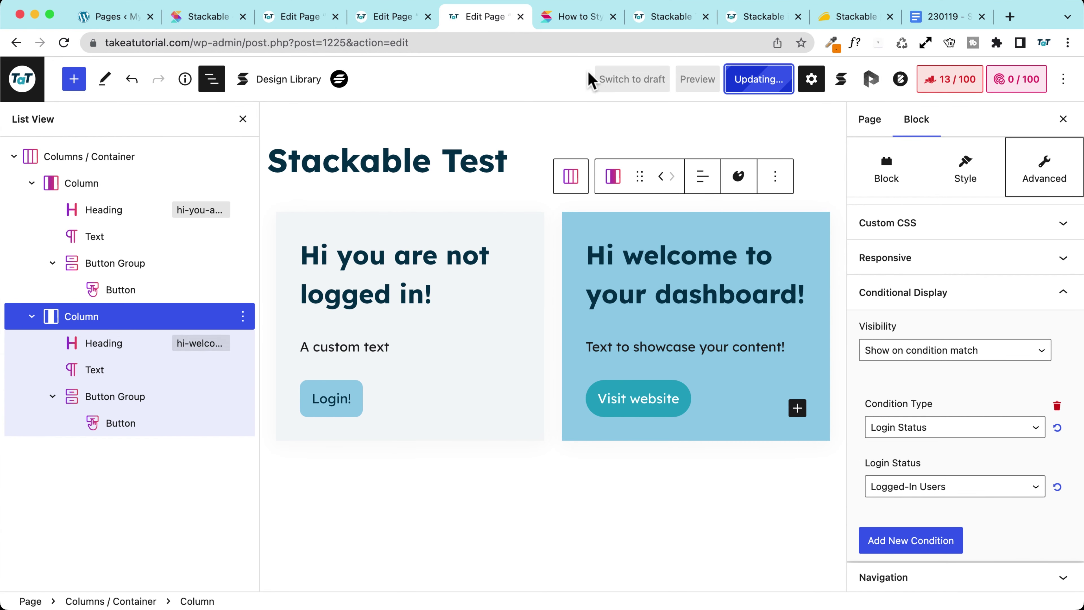
left_click(665, 17)
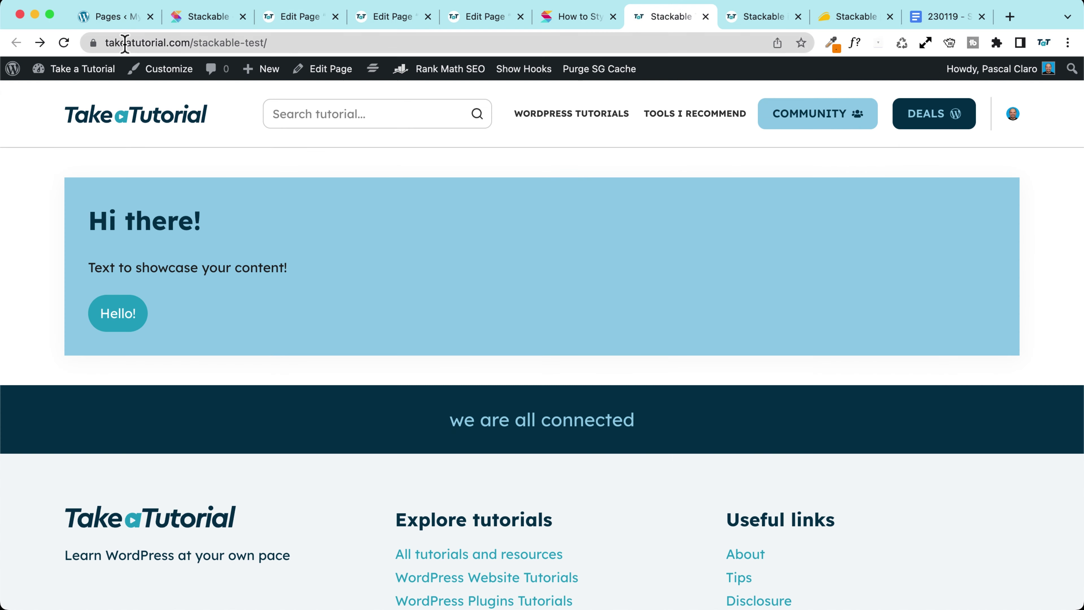
left_click(64, 42)
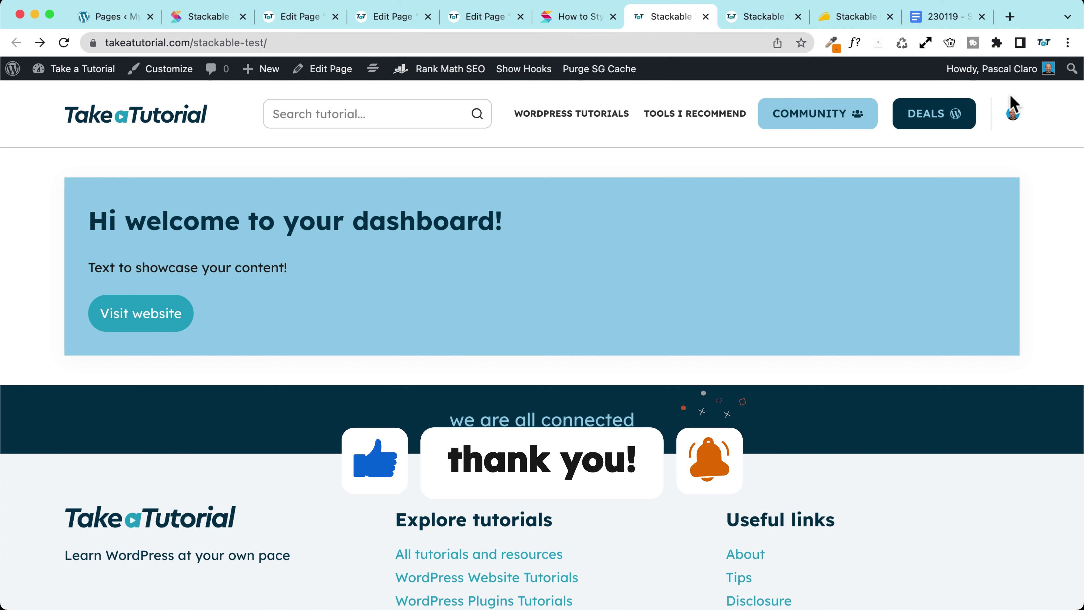
Log out of the site and return to the reloaded Stackable Test page to check the logged-out view
mouse_move(988, 76)
left_click(958, 157)
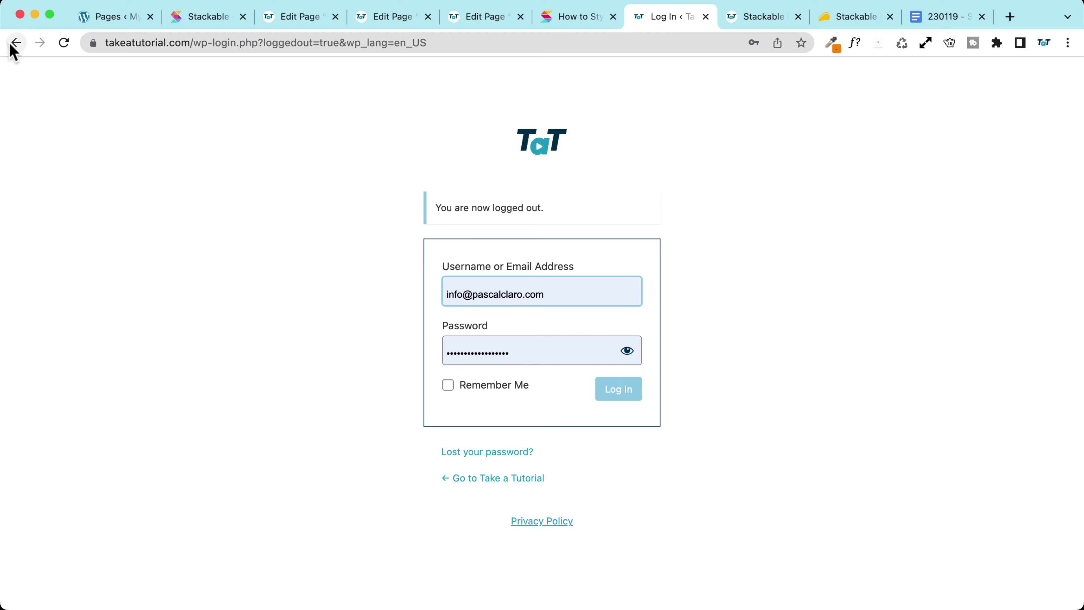
left_click(13, 43)
left_click(64, 43)
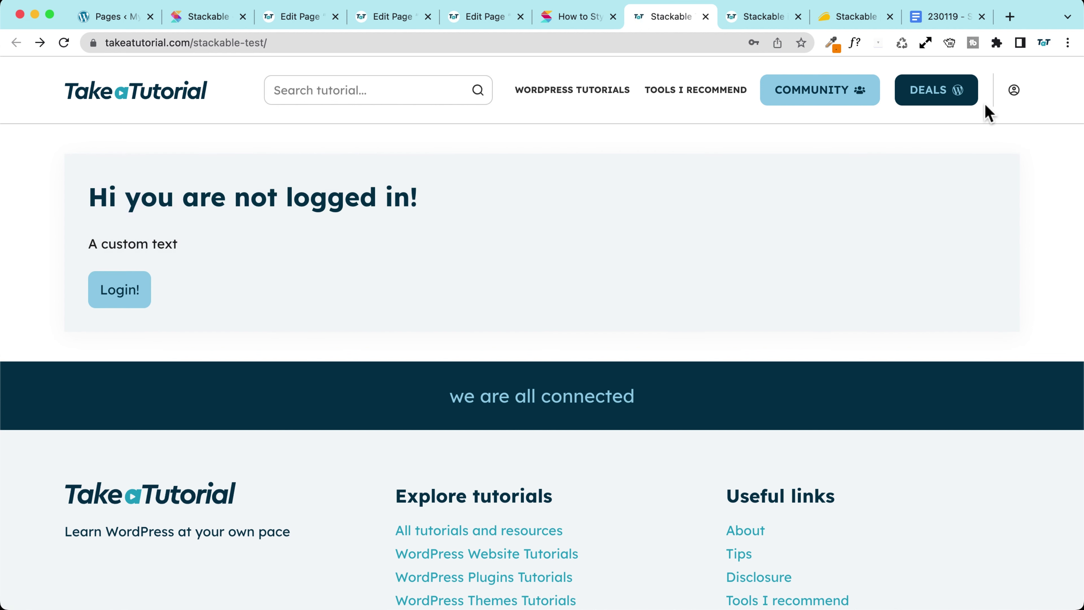
Log back in to the site from the live page using the prefilled account credentials
left_click(1014, 91)
left_click(602, 495)
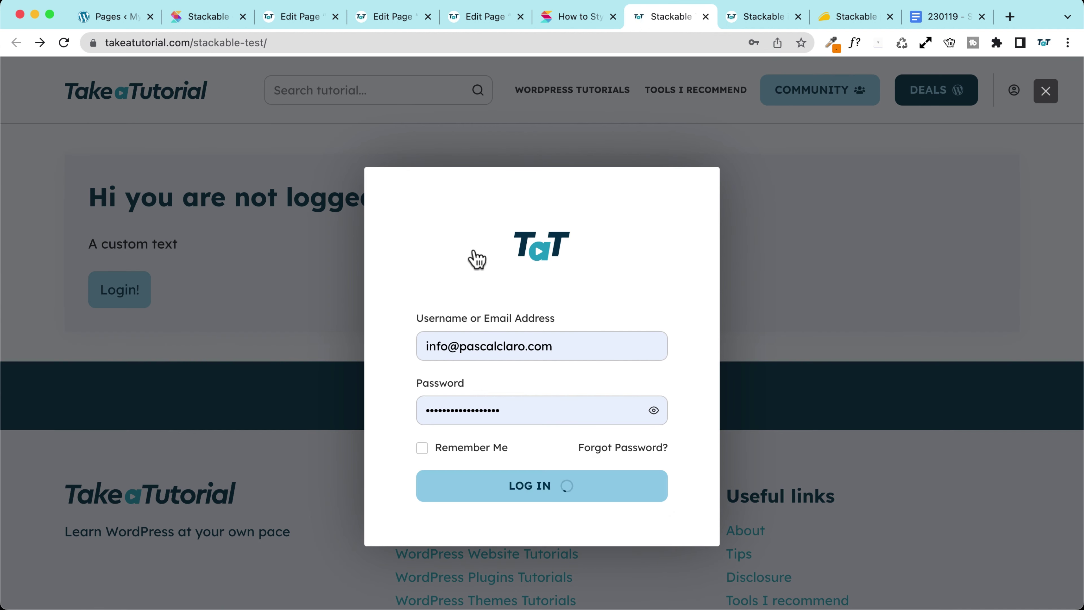
Back in the page editor, open the list of condition types for the second column's conditional display rule
left_click(485, 17)
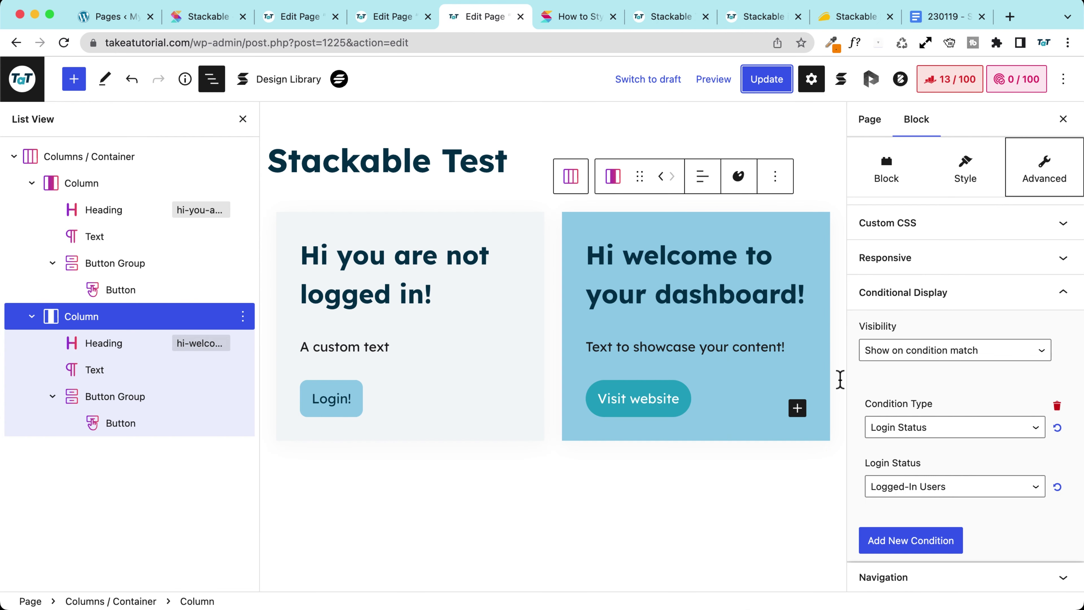
scroll(929, 380, "down", 3)
left_click(960, 380)
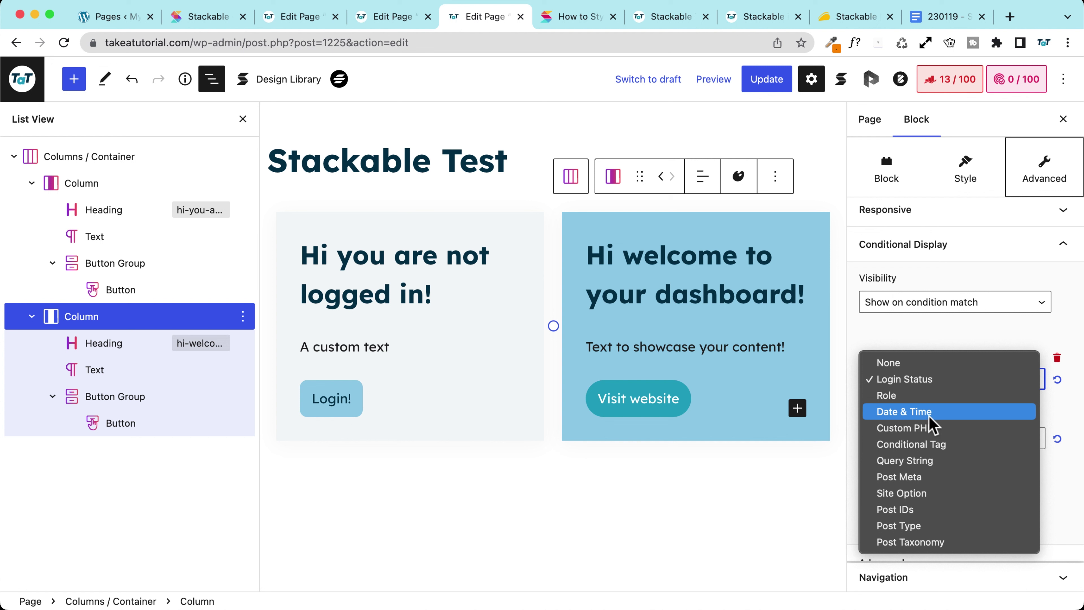
Set the second column's condition type to Date & Time with Sunday enabled, and review the other condition types
left_click(906, 412)
scroll(911, 408, "down", 5)
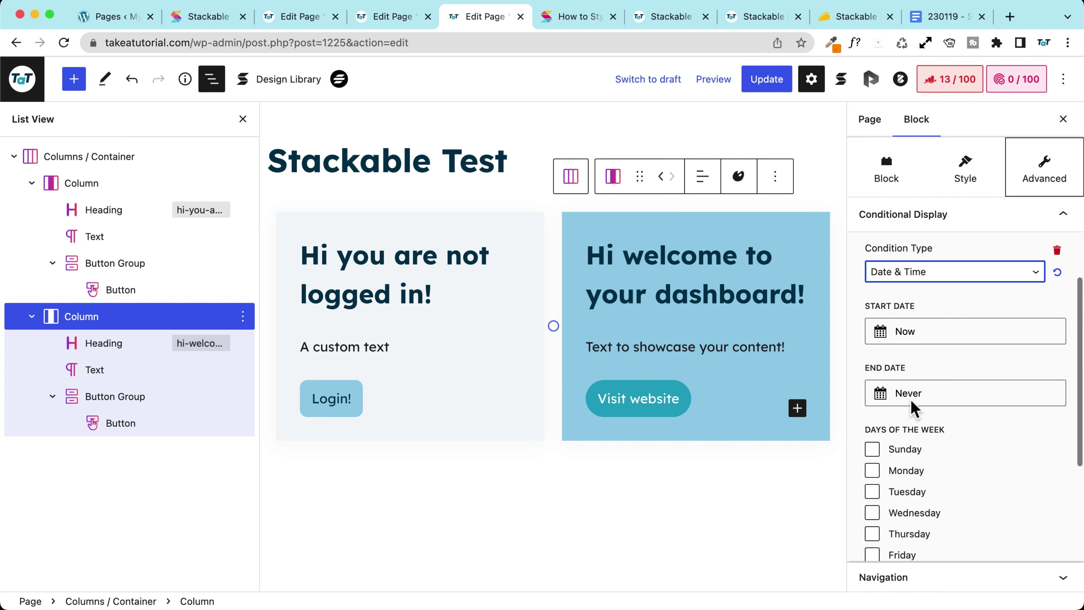
left_click(872, 368)
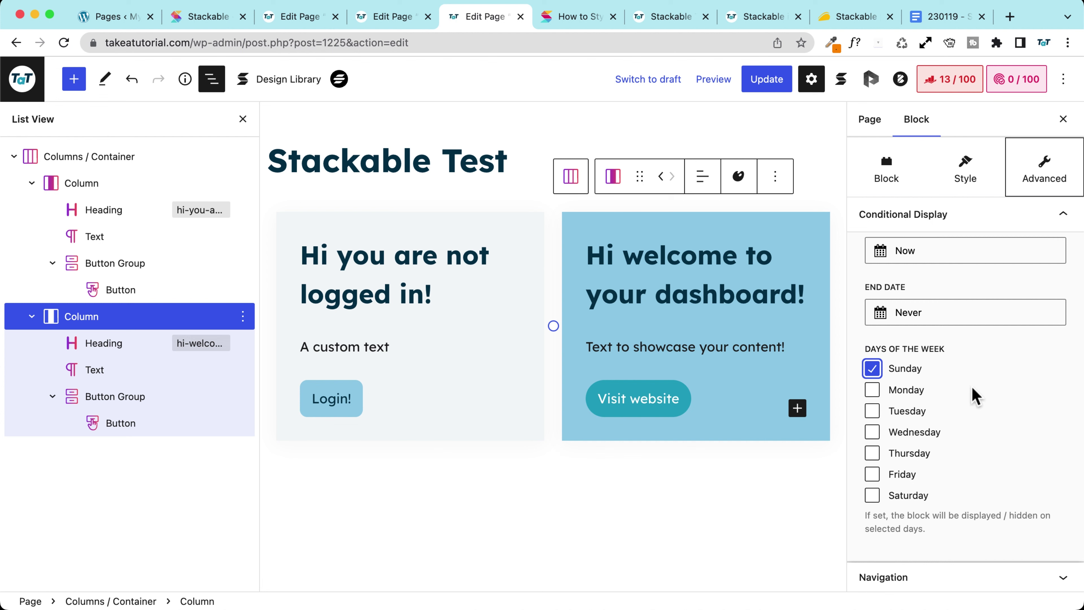
scroll(975, 395, "up", 5)
left_click(927, 359)
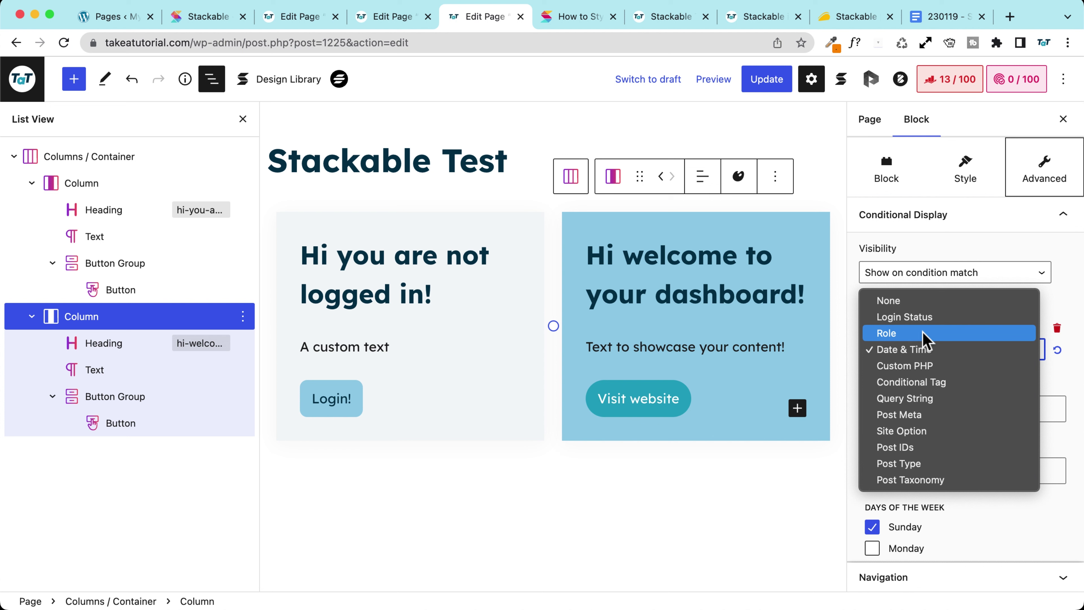
left_click(852, 318)
scroll(852, 318, "up", 2)
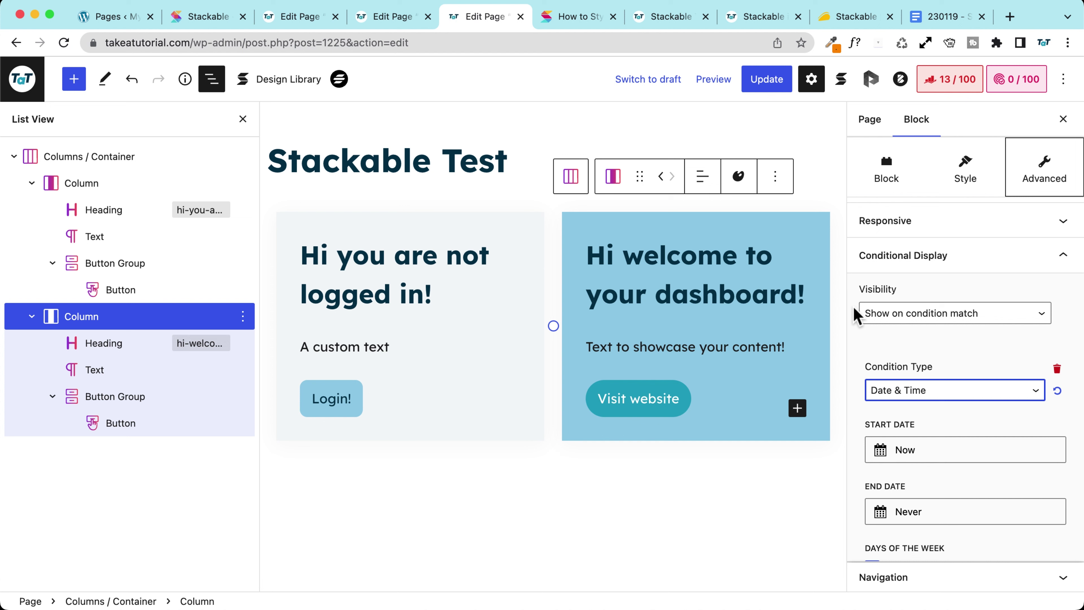
scroll(856, 316, "up", 3)
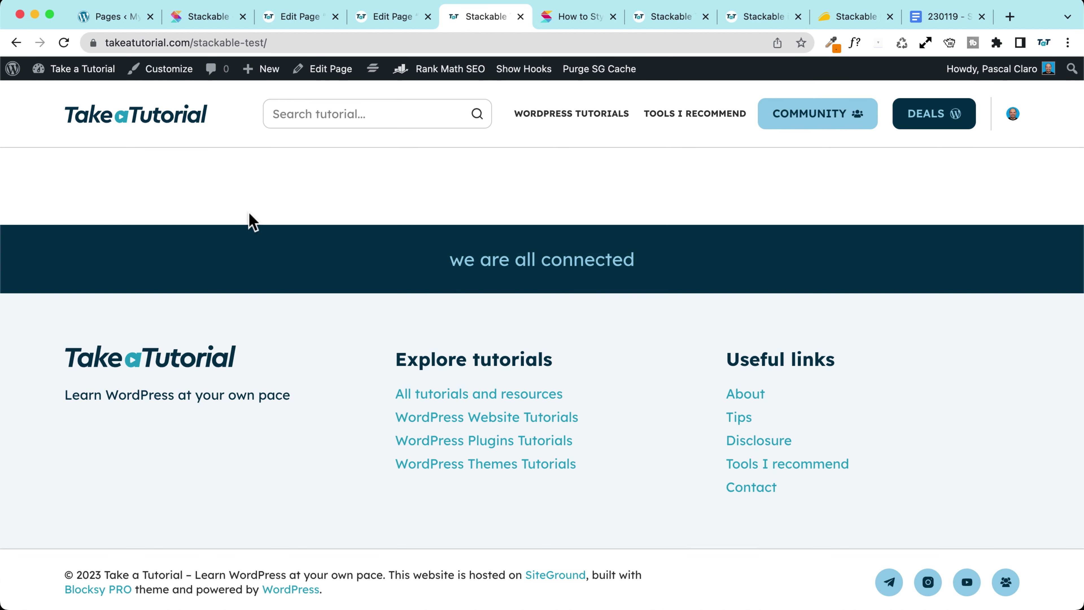
Return from the live page to the Stackable Test editor and save the page
left_click(16, 43)
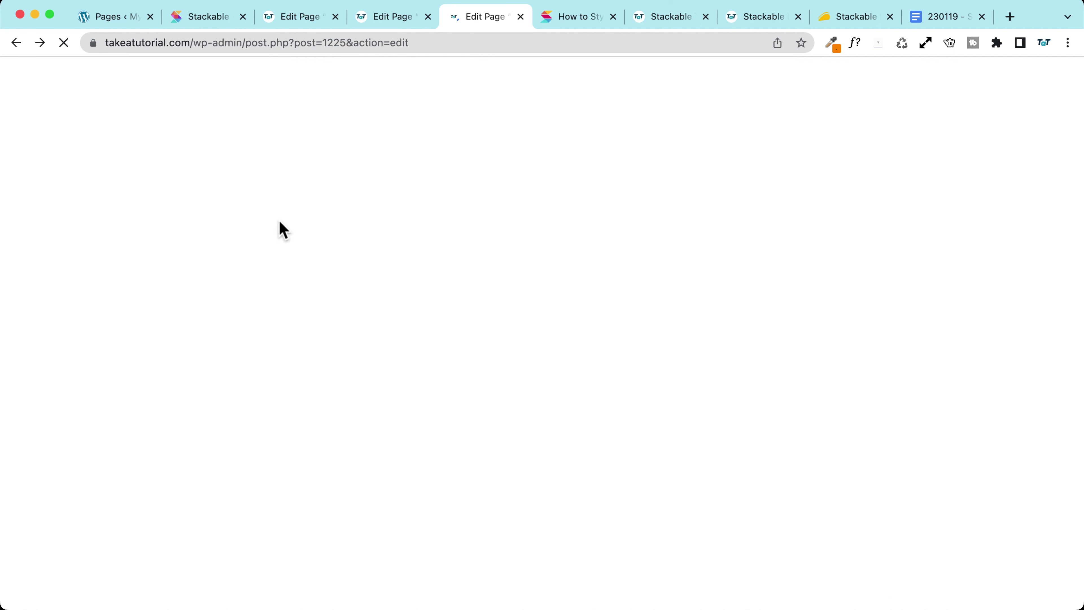
scroll(281, 230, "down", 5)
scroll(282, 231, "up", 5)
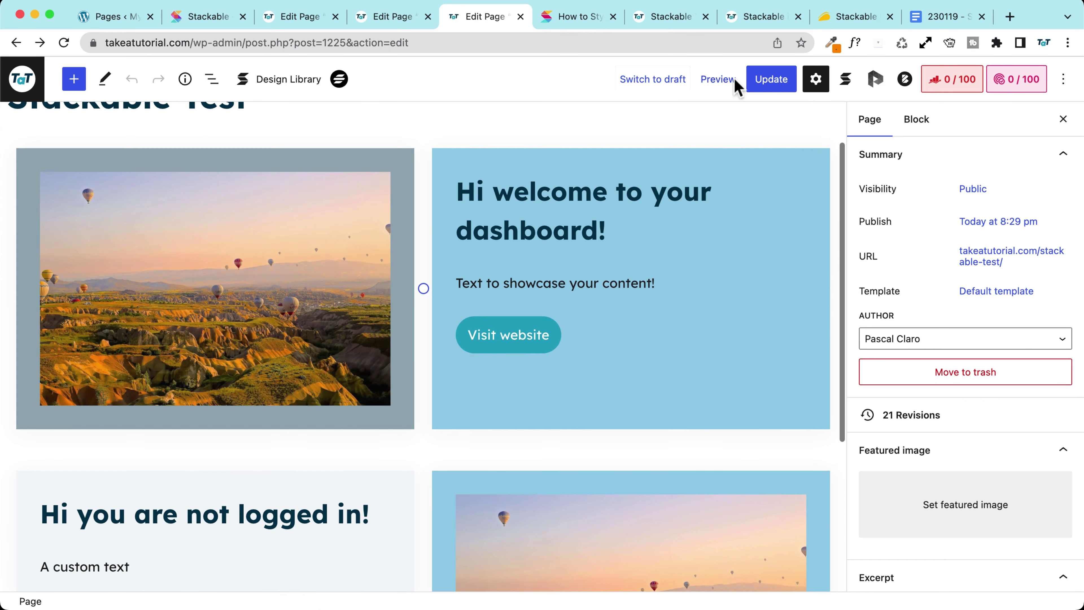
left_click(768, 79)
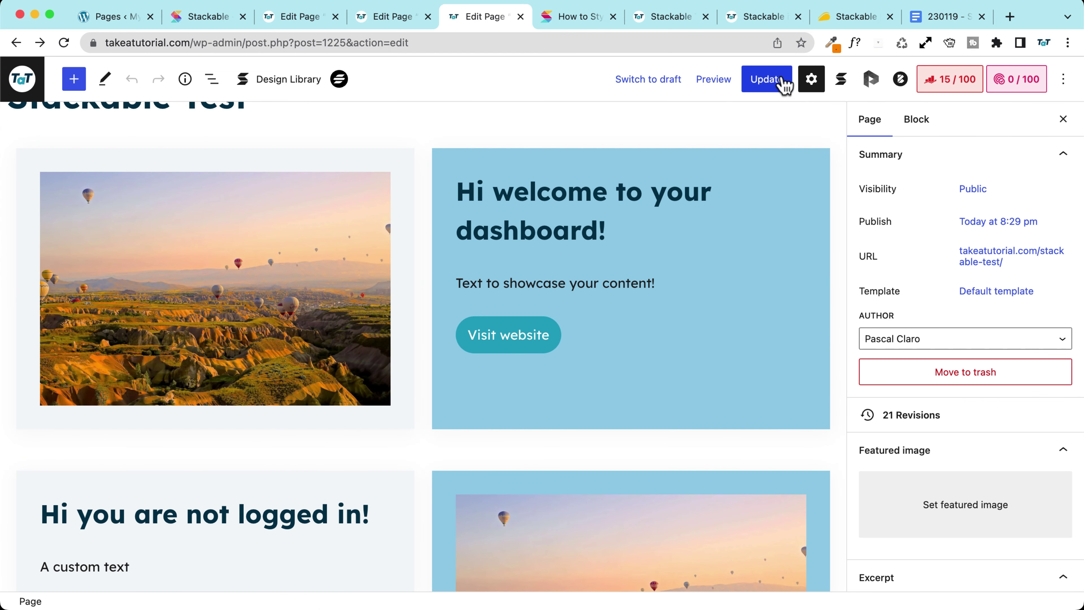
scroll(348, 395, "down", 3)
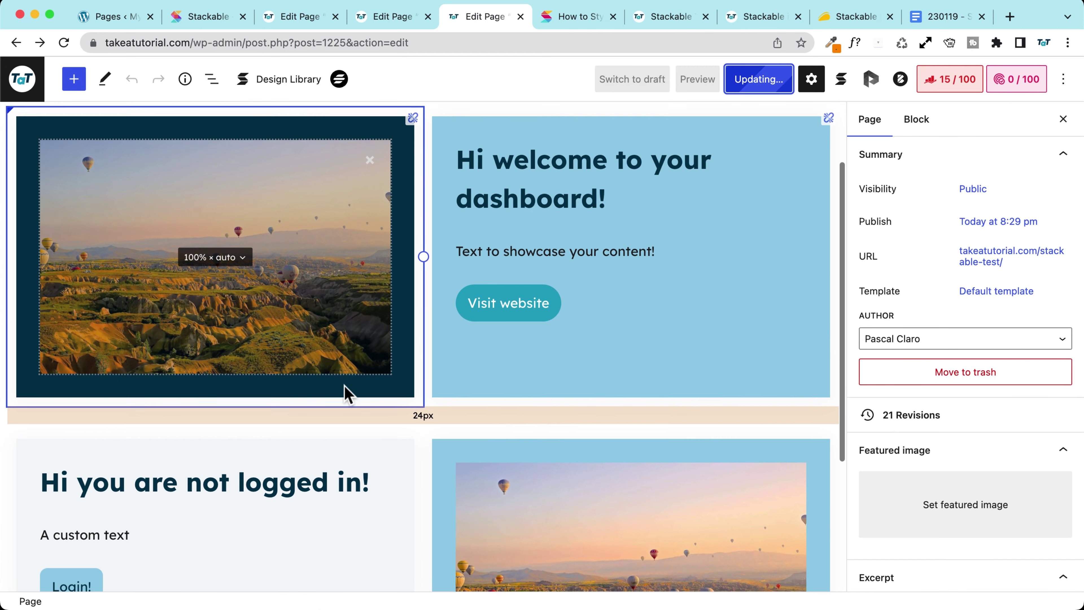
scroll(346, 388, "up", 3)
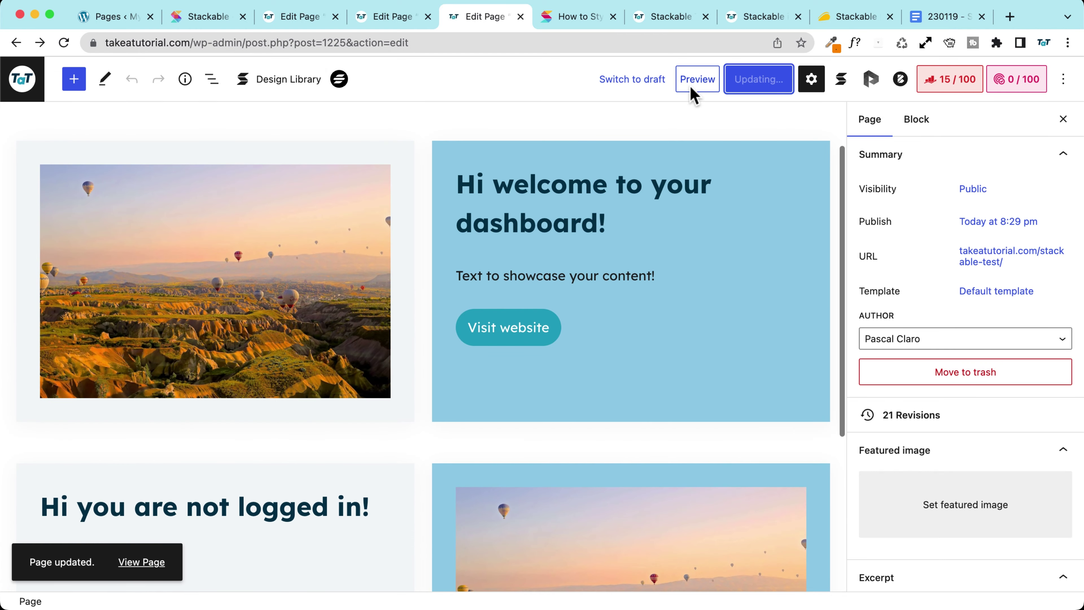
Preview the page at tablet size and examine the layout of both column rows
left_click(695, 81)
left_click(609, 158)
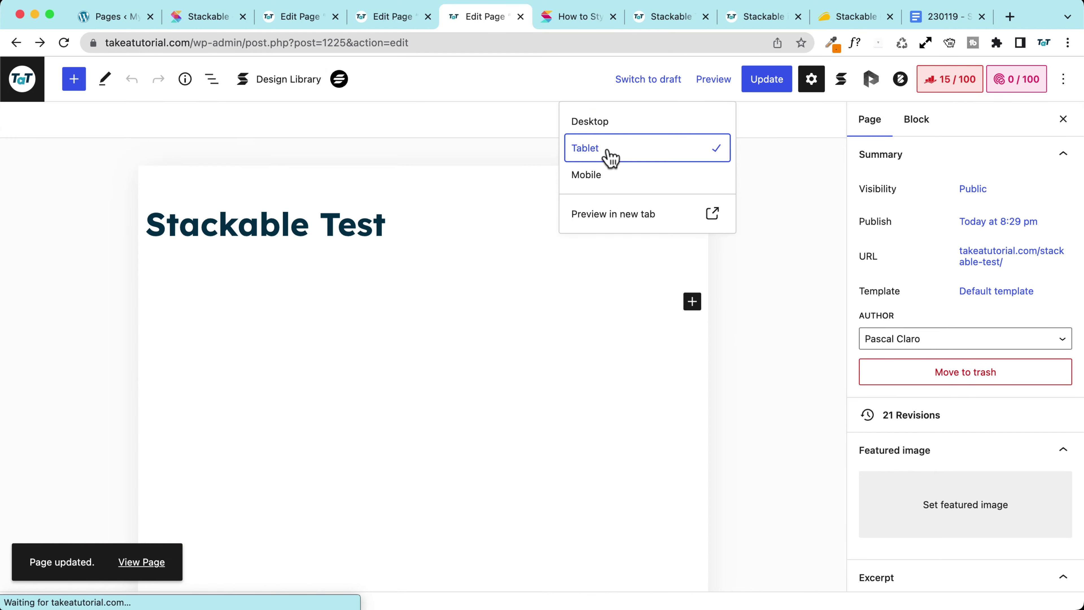
scroll(497, 299, "down", 5)
scroll(495, 299, "up", 3)
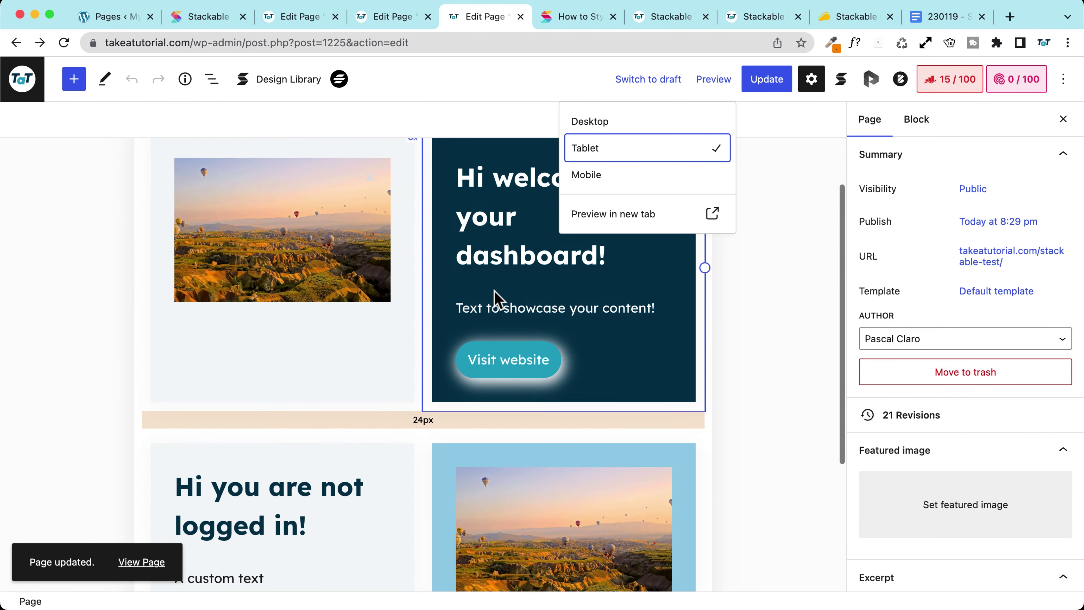
Preview the page at mobile size and examine the stacking order of the image and text columns
left_click(603, 177)
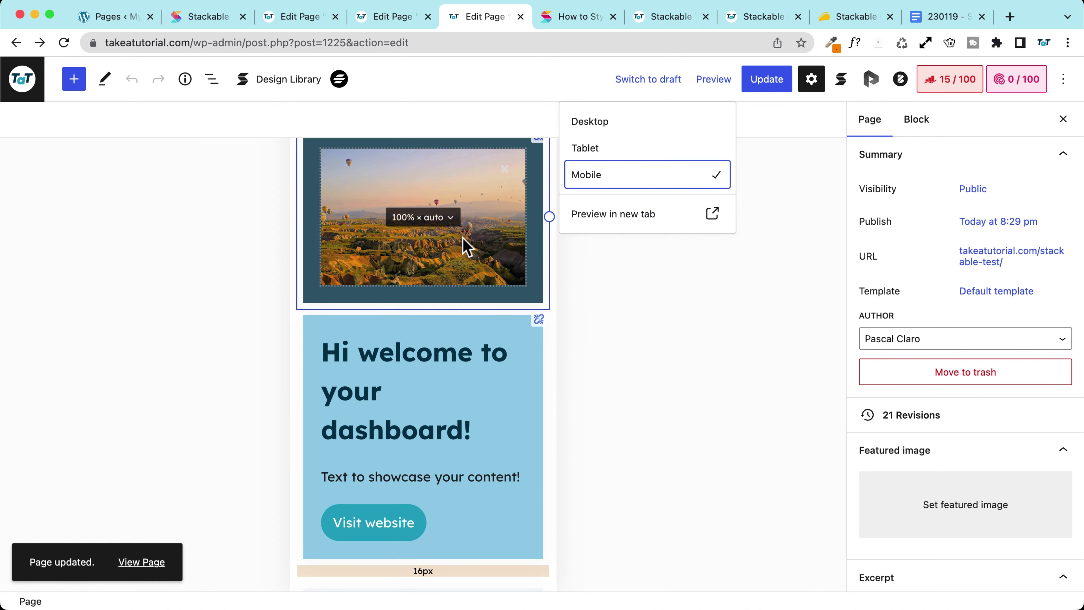
scroll(455, 266, "down", 9)
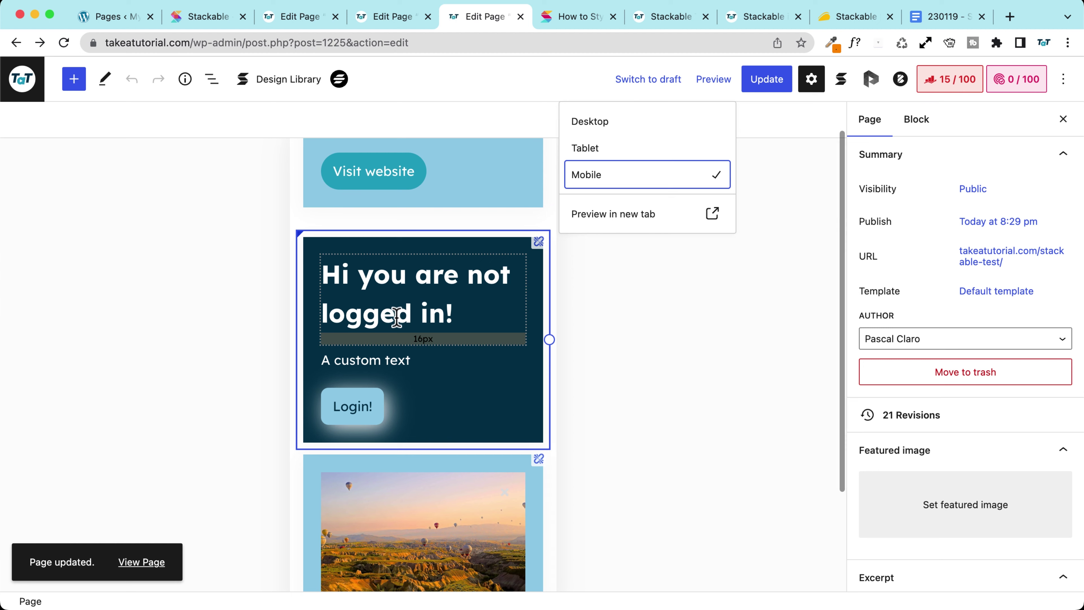
scroll(399, 315, "down", 3)
scroll(396, 346, "up", 10)
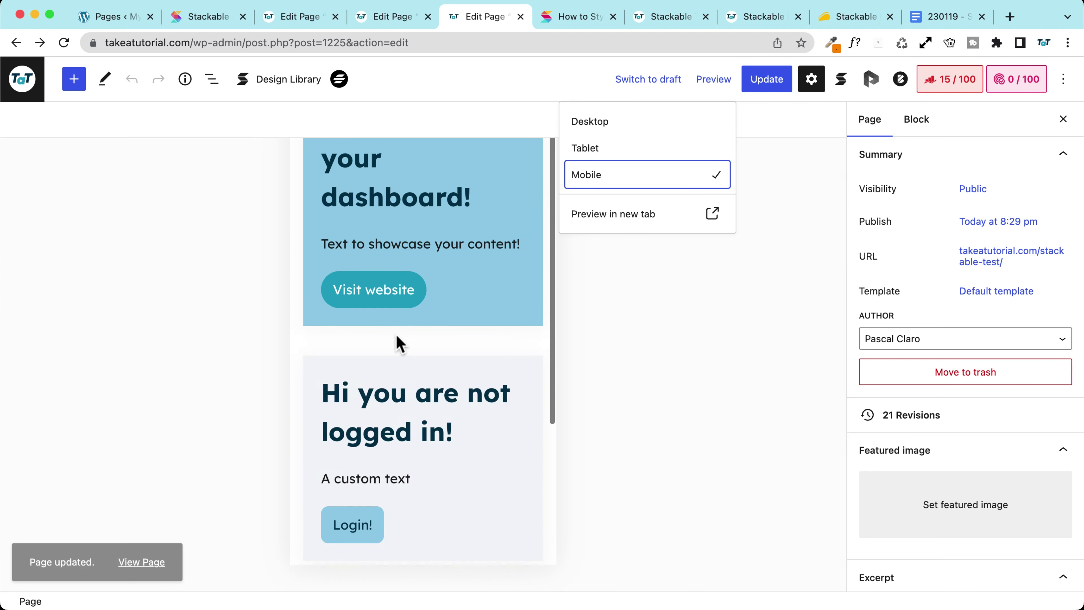
scroll(397, 335, "up", 3)
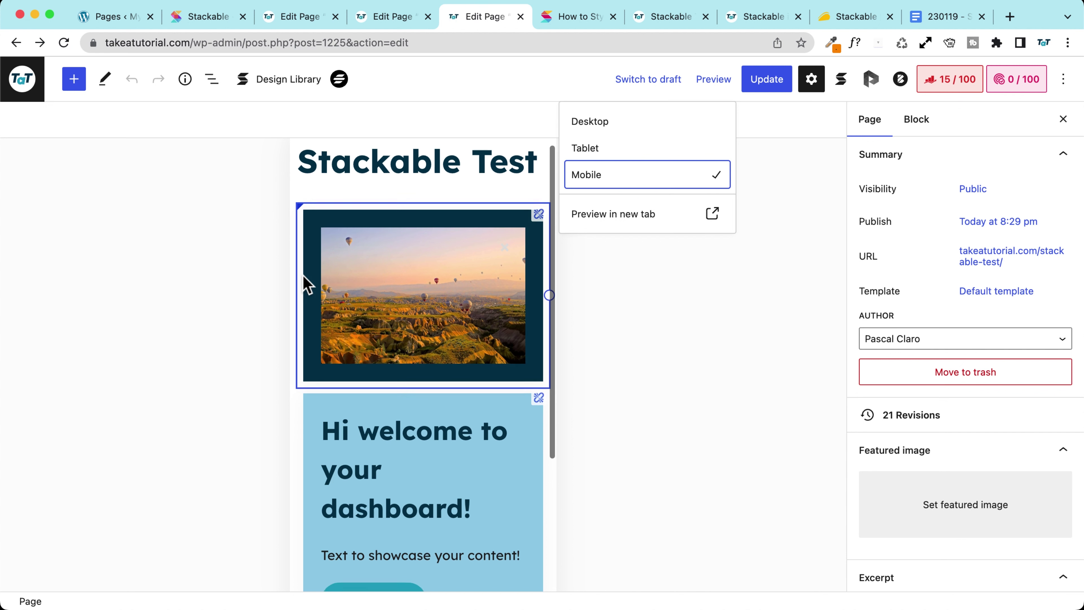
scroll(413, 308, "down", 3)
scroll(427, 299, "down", 8)
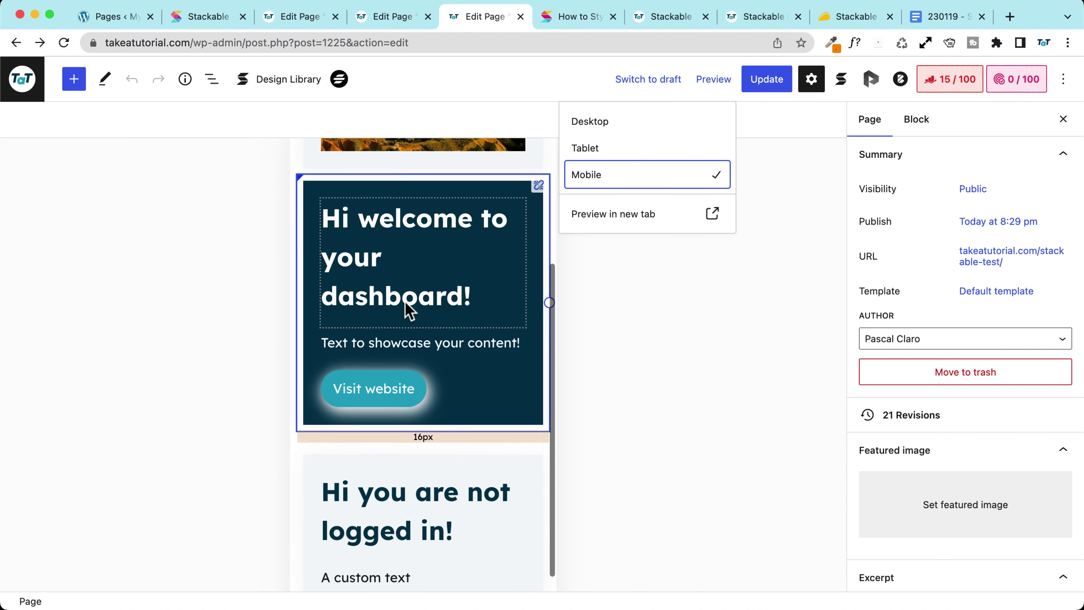
scroll(478, 504, "up", 1)
scroll(448, 290, "up", 11)
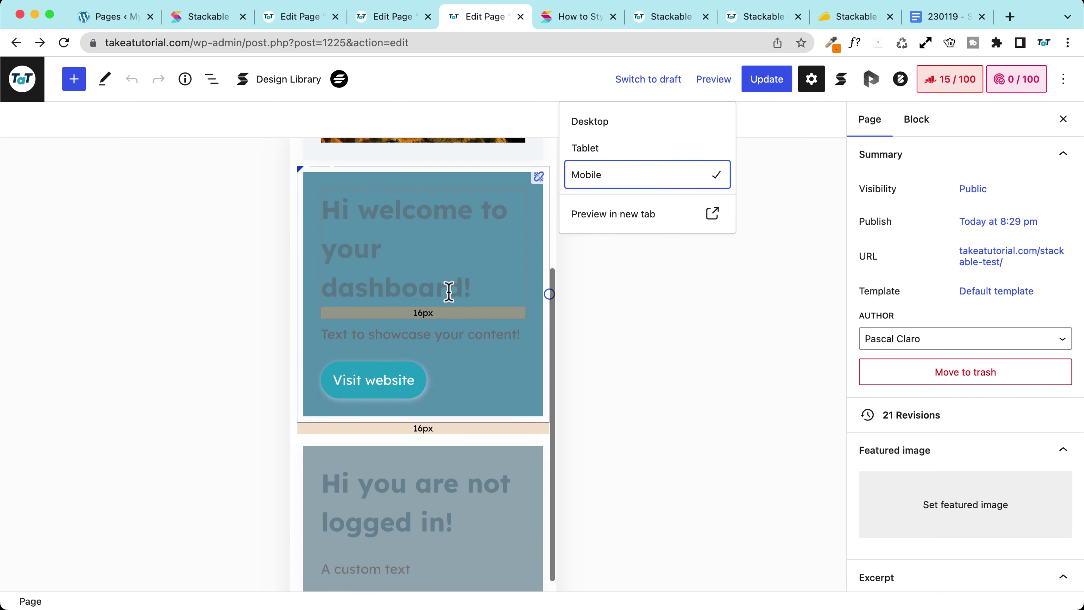
Restore the desktop preview and select the lower Columns / Container block with the block list shown
left_click(616, 125)
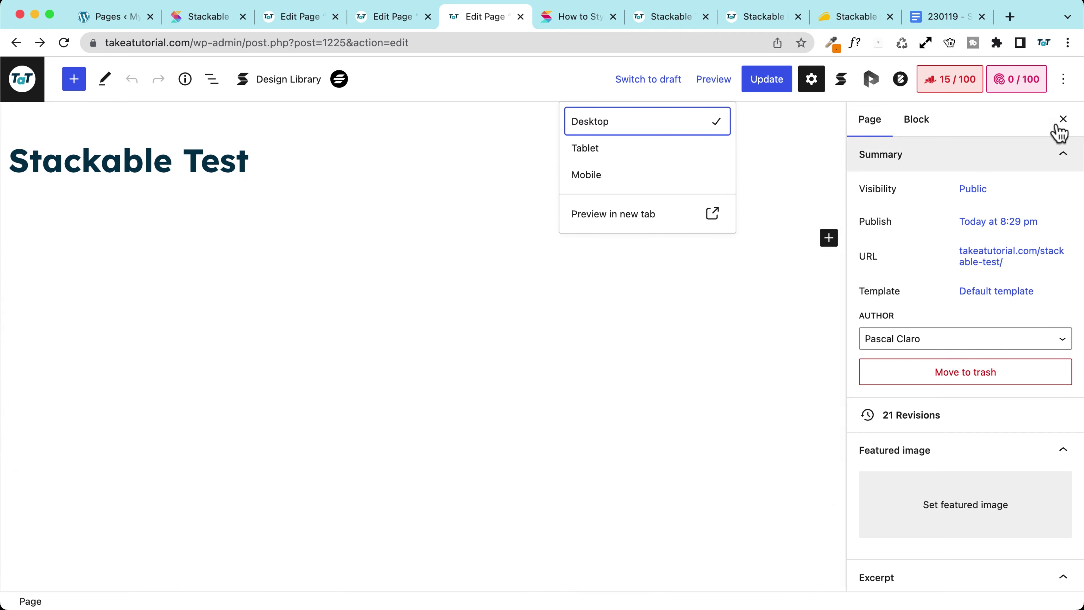
left_click(1063, 119)
left_click(811, 79)
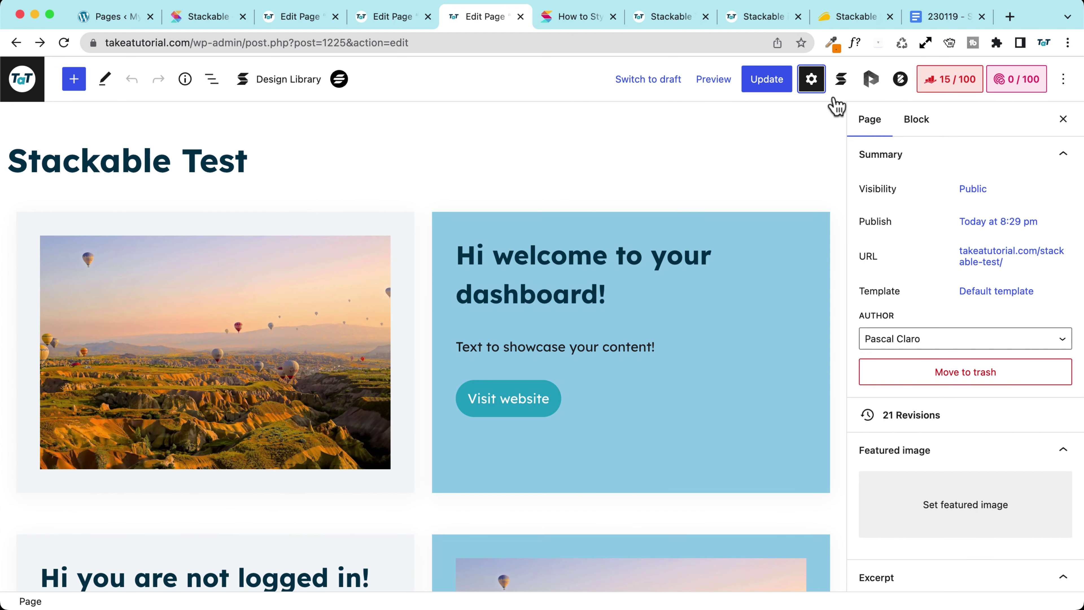
left_click(258, 228)
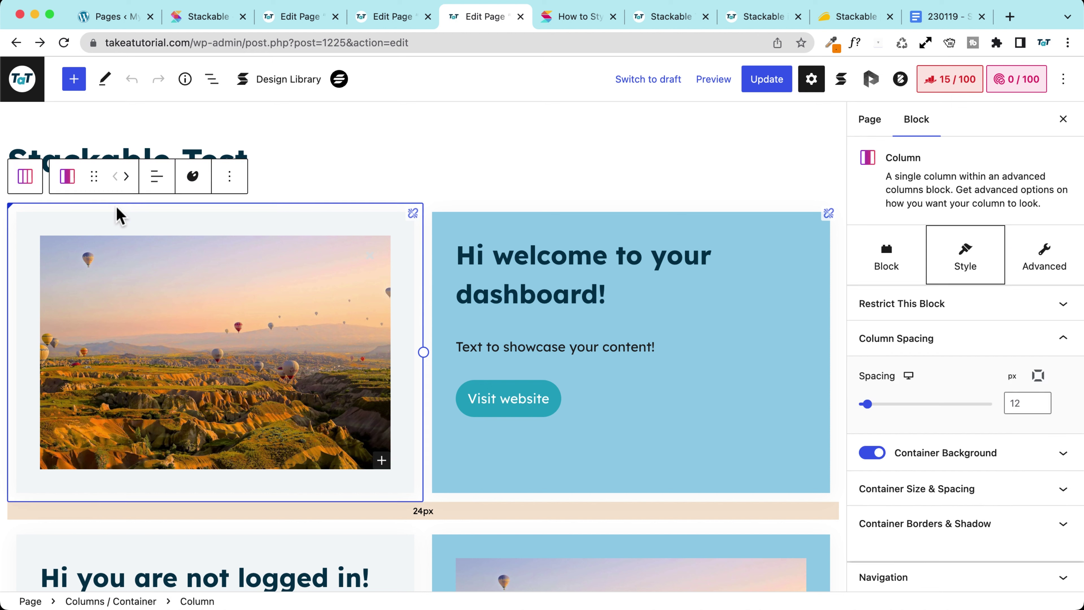
left_click(25, 176)
scroll(26, 182, "down", 5)
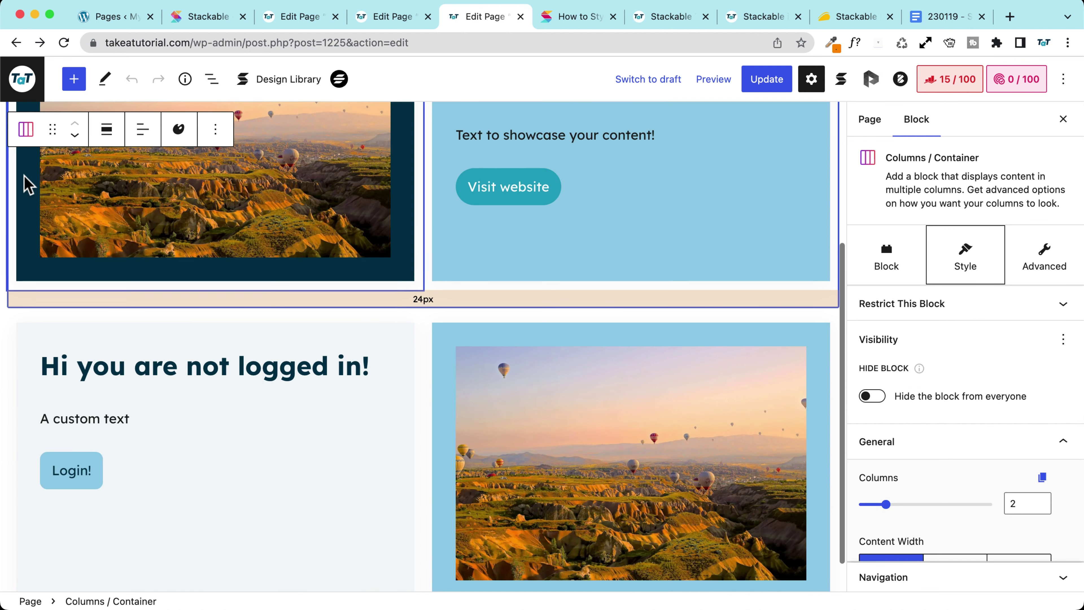
left_click(211, 79)
left_click(73, 184)
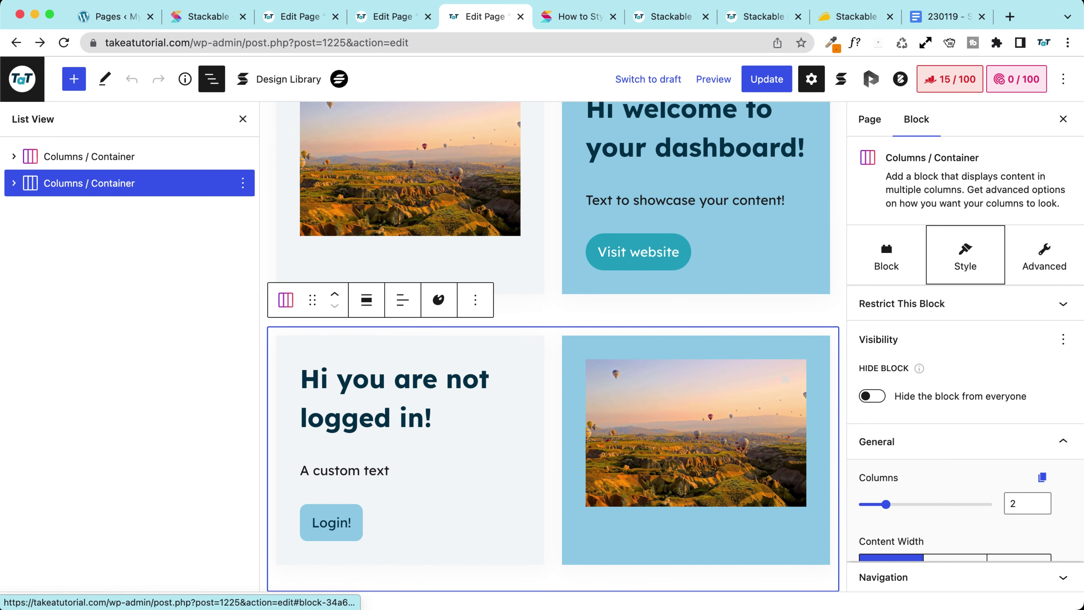
In the lower container's responsive settings, rearrange the mobile columns so column 2 comes before column 1
left_click(1044, 257)
scroll(969, 435, "down", 5)
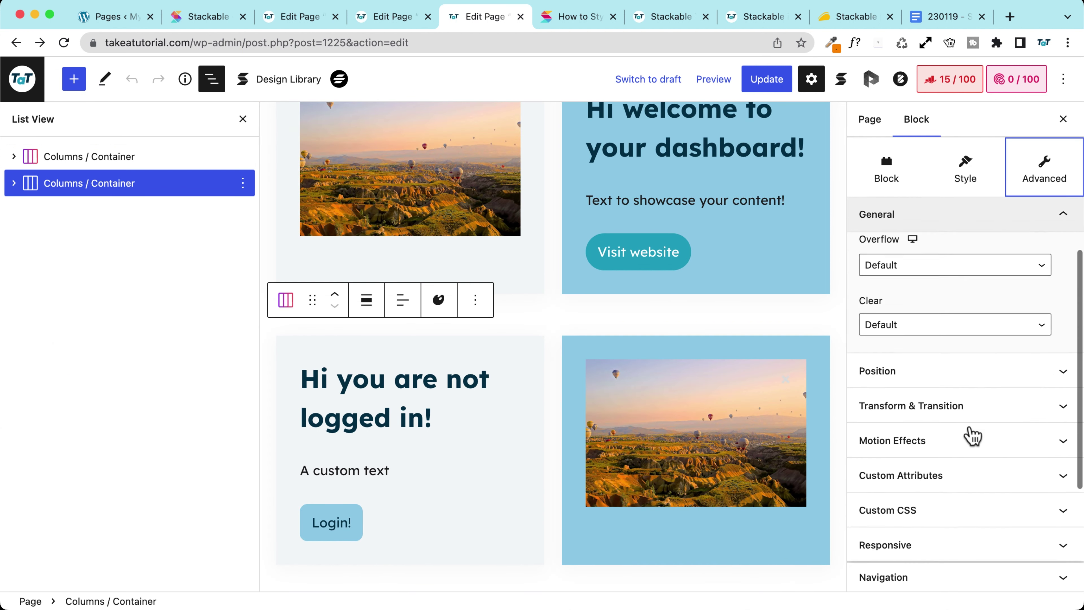
scroll(973, 435, "down", 4)
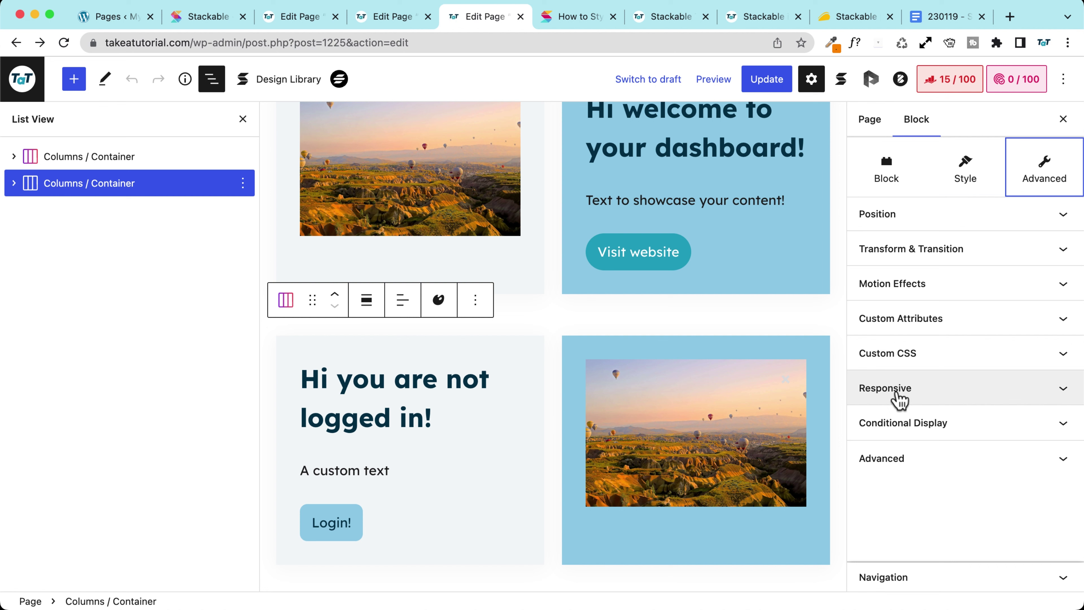
left_click(899, 399)
scroll(879, 412, "down", 1)
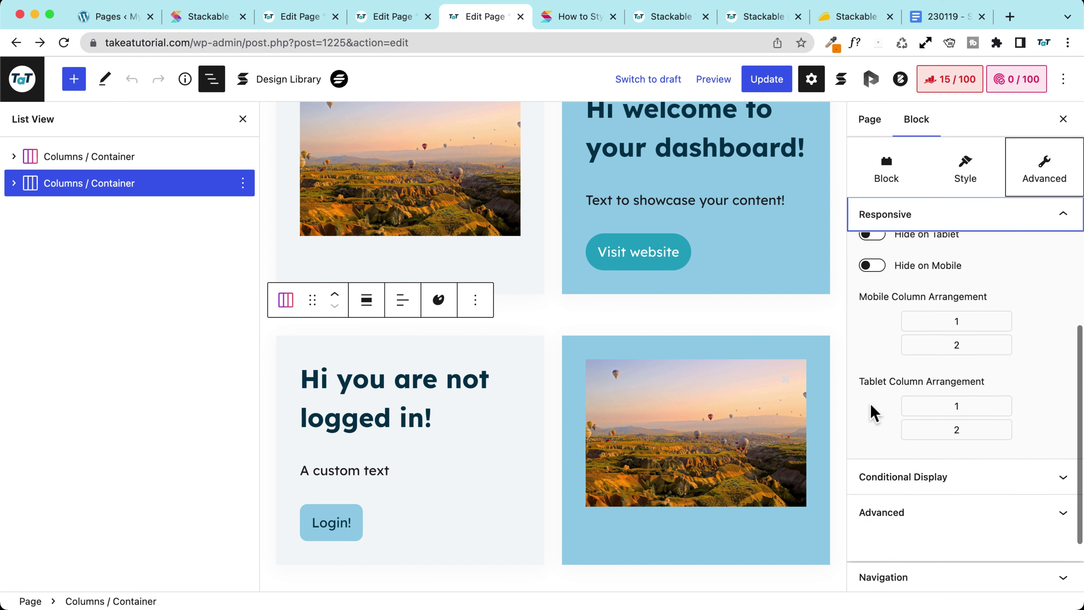
scroll(872, 412, "down", 1)
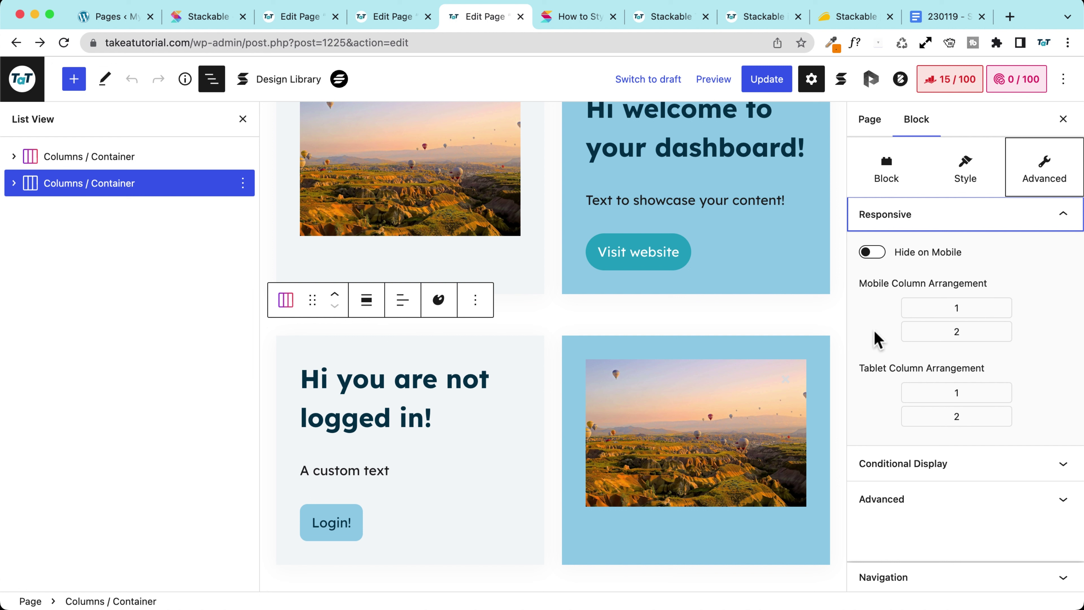
scroll(873, 329, "up", 1)
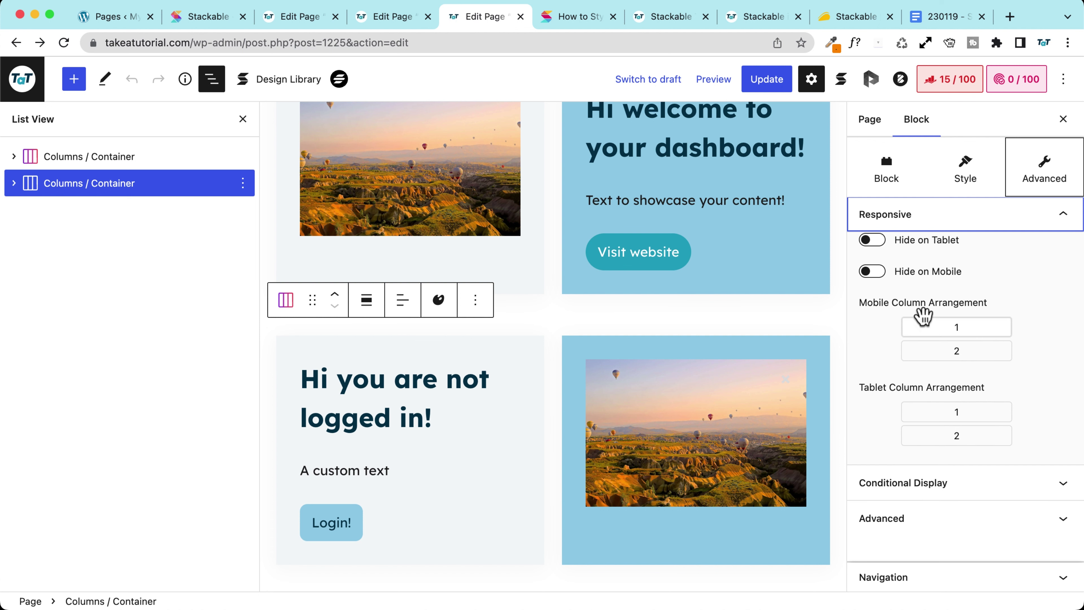
left_click_drag(934, 352, 931, 327)
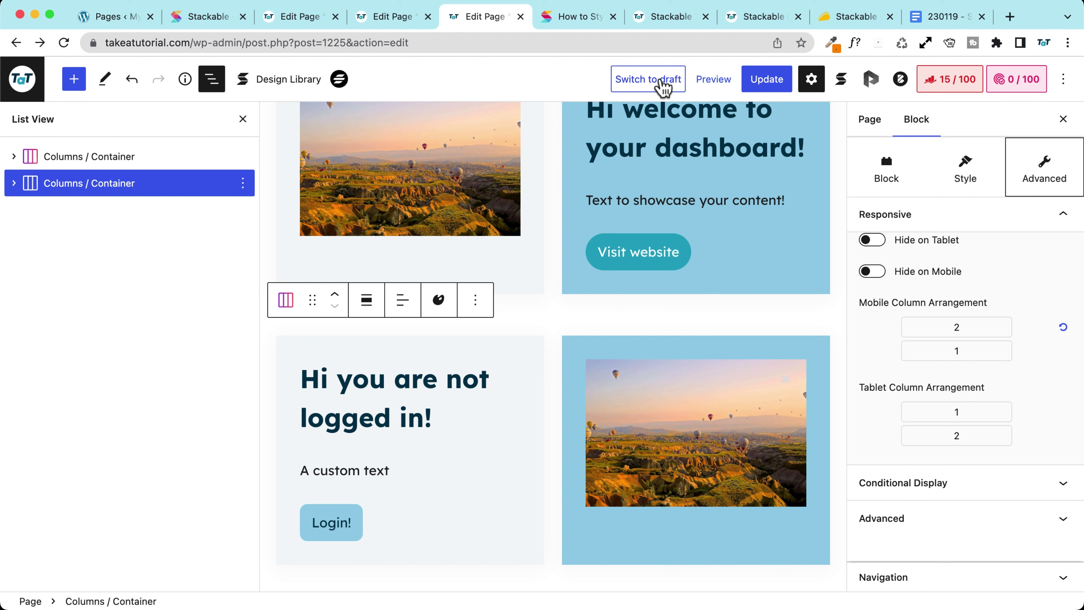
Check the lower container's column order in the mobile preview and go back to its responsive settings
left_click(703, 86)
left_click(636, 175)
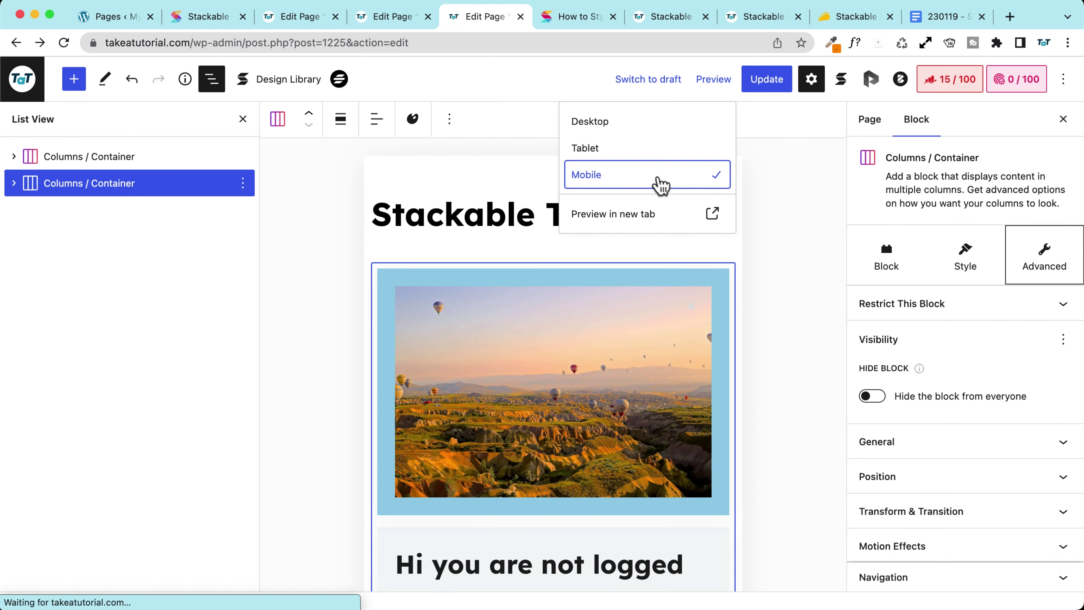
scroll(597, 239, "down", 3)
scroll(588, 249, "down", 5)
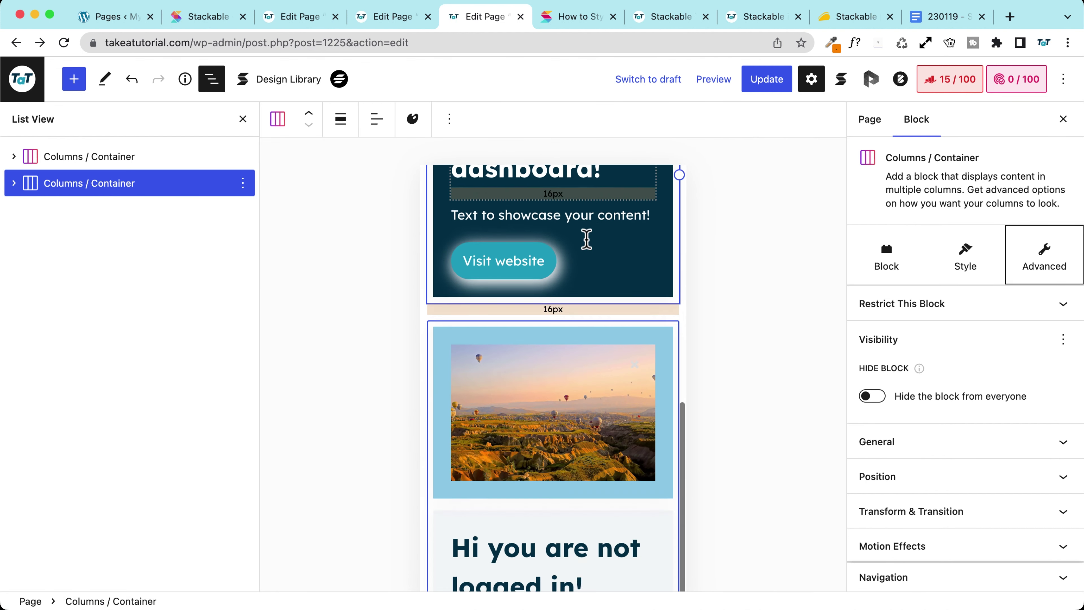
scroll(587, 243, "up", 7)
scroll(589, 245, "down", 4)
scroll(589, 245, "down", 5)
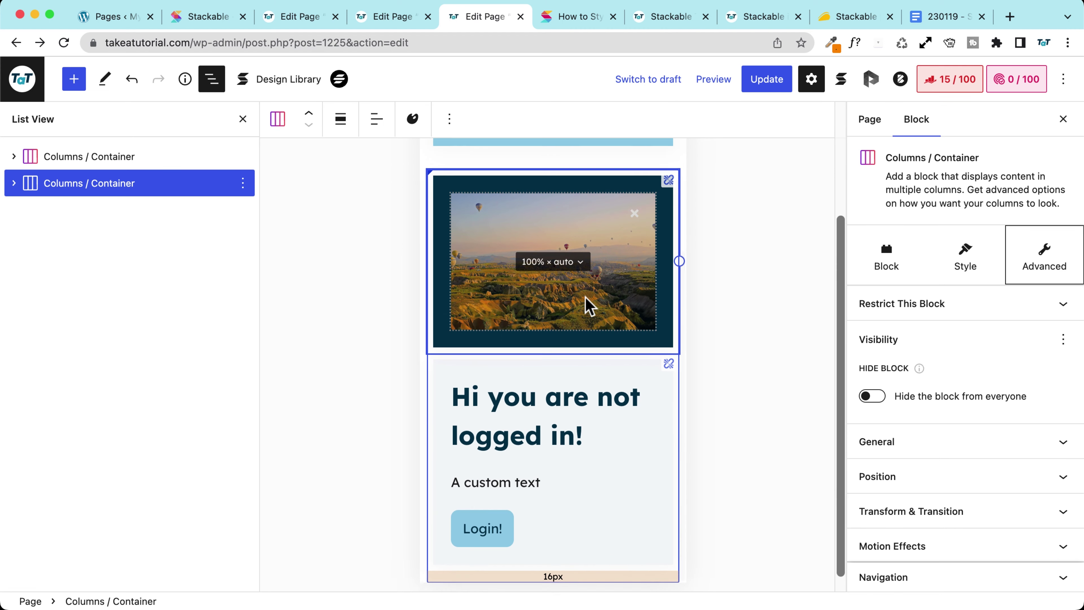
scroll(585, 292, "up", 1)
scroll(939, 363, "down", 7)
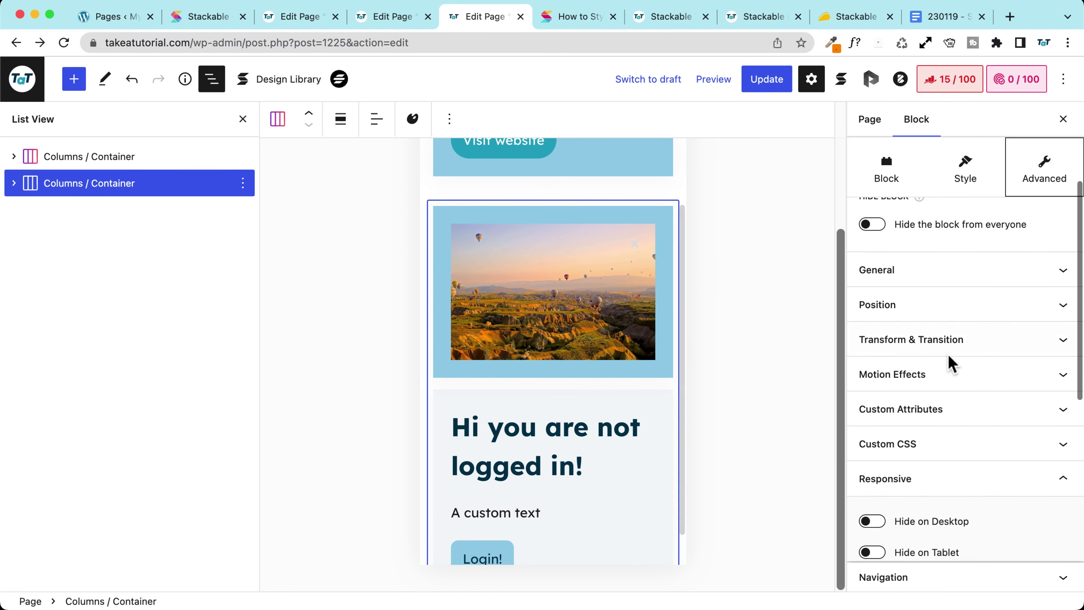
scroll(939, 429, "down", 4)
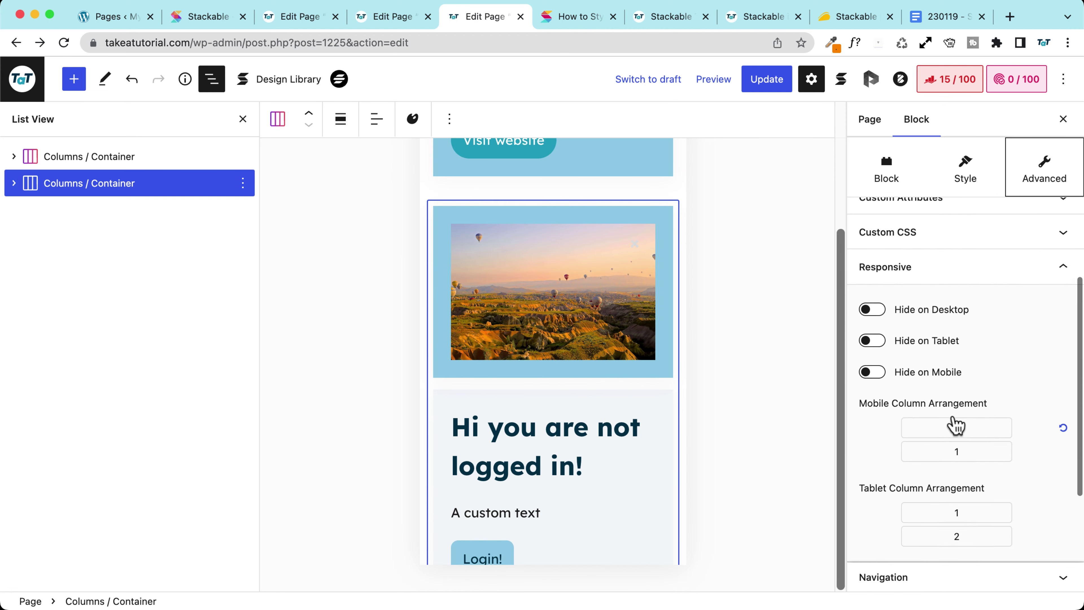